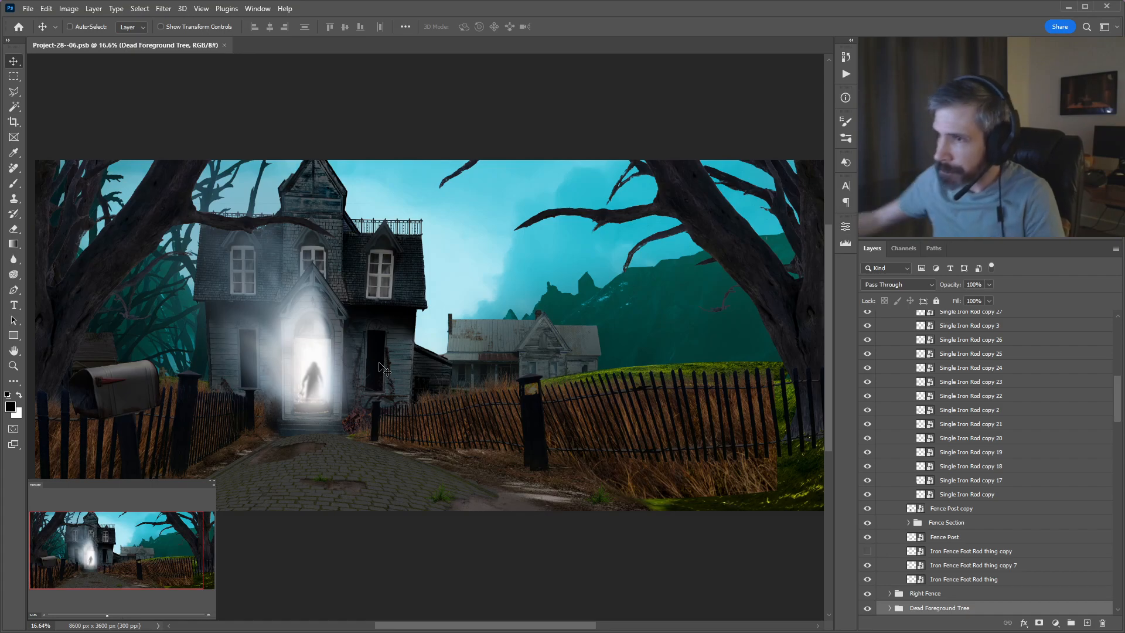
Select the grass layer along the path's edge by the right fence, isolate it to check its content, and restore the other layers.
{"action": "left_click_drag", "start_coordinate": [699, 447], "coordinate": [713, 480]}
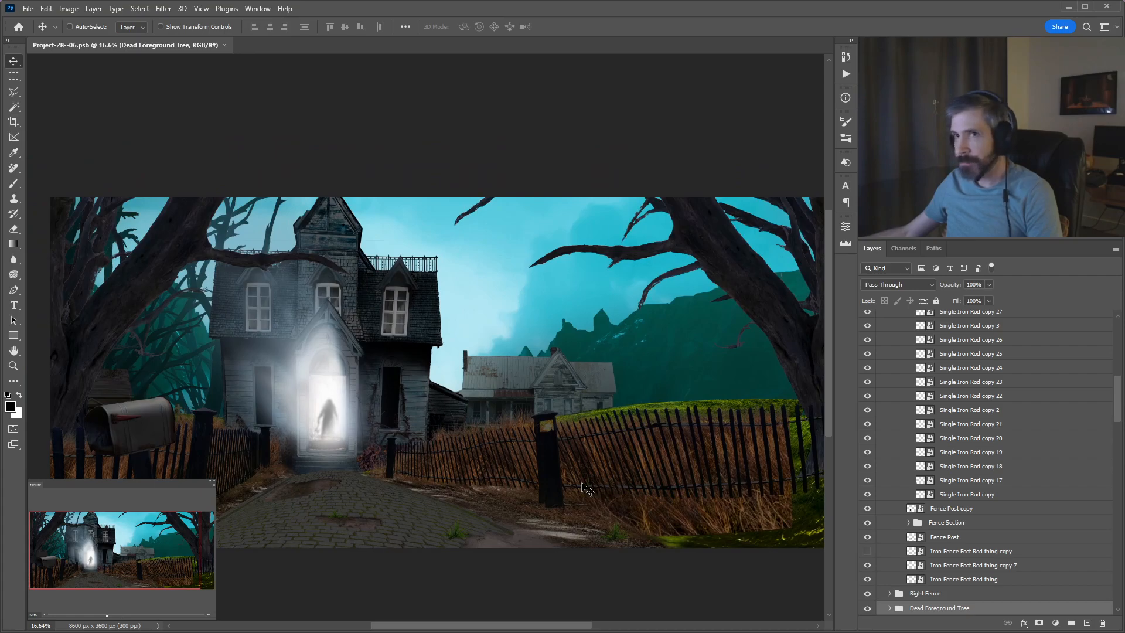
{"action": "scroll", "coordinate": [578, 489], "scroll_direction": "up", "scroll_amount": 2}
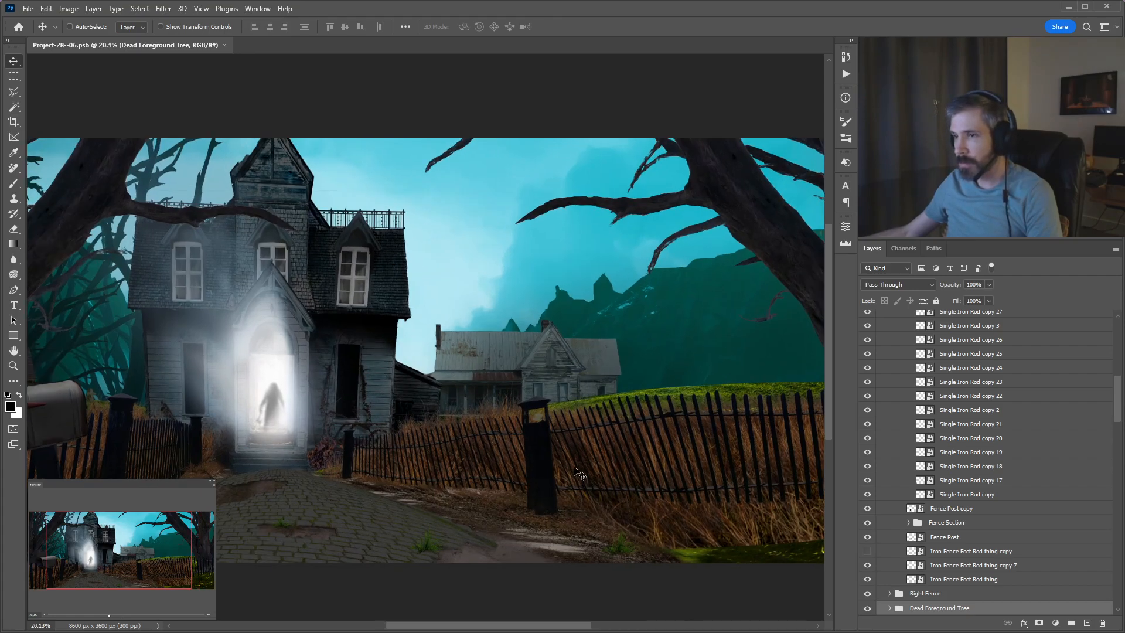
{"action": "left_click_drag", "start_coordinate": [427, 431], "coordinate": [546, 449]}
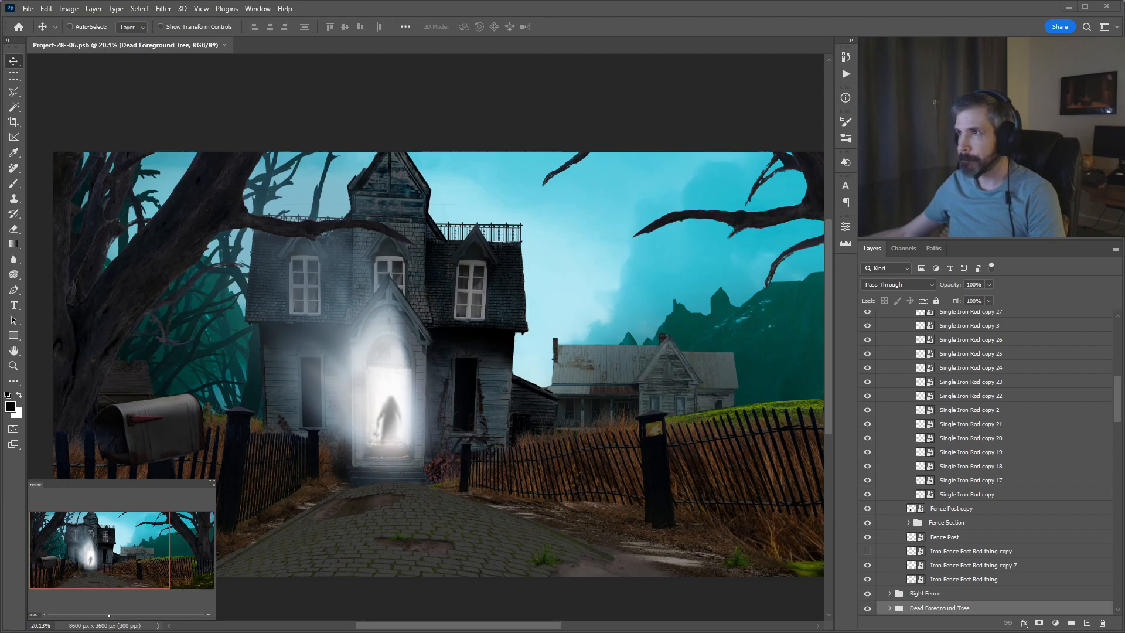
{"action": "scroll", "coordinate": [654, 435], "scroll_direction": "up", "scroll_amount": 2}
{"action": "scroll", "coordinate": [655, 435], "scroll_direction": "up", "scroll_amount": 1}
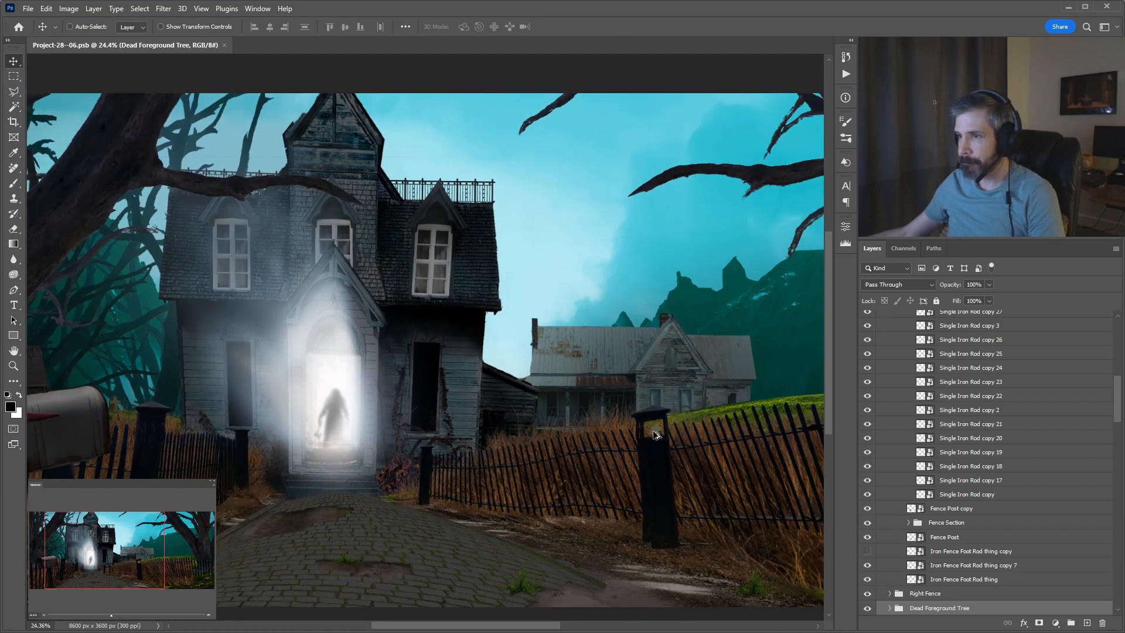
{"action": "scroll", "coordinate": [586, 410], "scroll_direction": "down", "scroll_amount": 3}
{"action": "scroll", "coordinate": [621, 427], "scroll_direction": "up", "scroll_amount": 1}
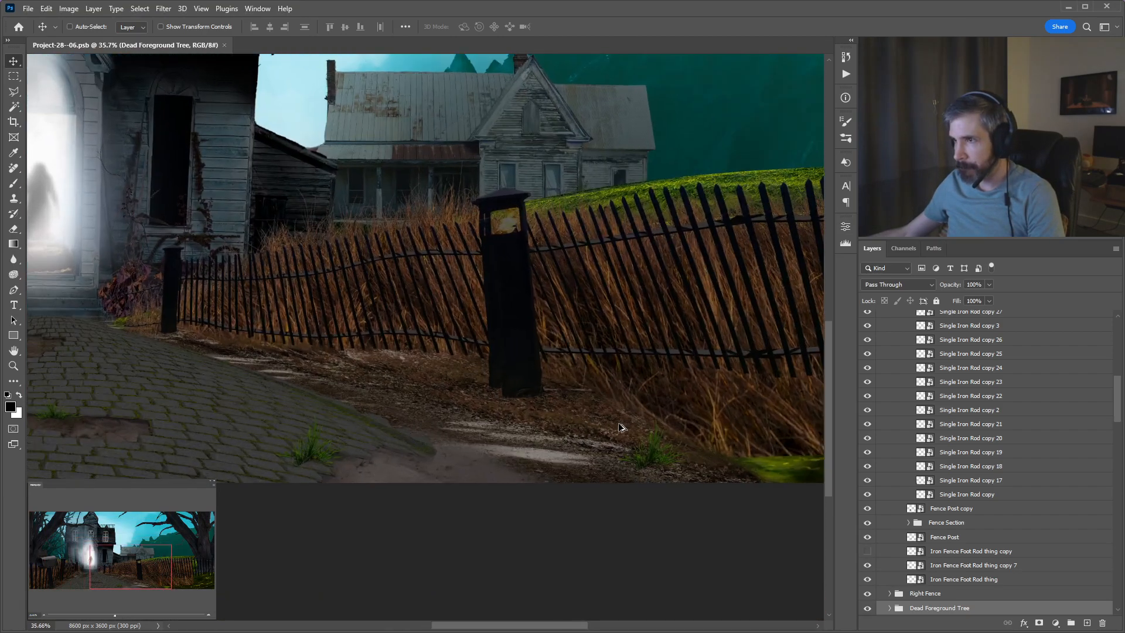
{"action": "left_click", "coordinate": [480, 420], "text": "ctrl"}
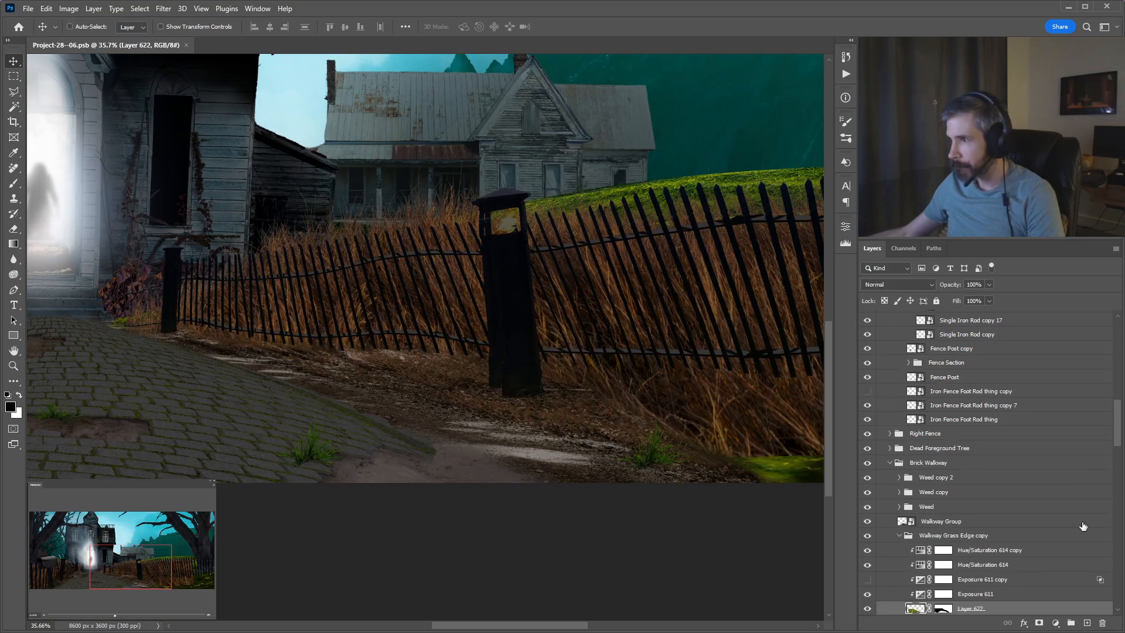
{"action": "scroll", "coordinate": [997, 539], "scroll_direction": "down", "scroll_amount": 2}
{"action": "left_click", "coordinate": [867, 566], "text": "alt"}
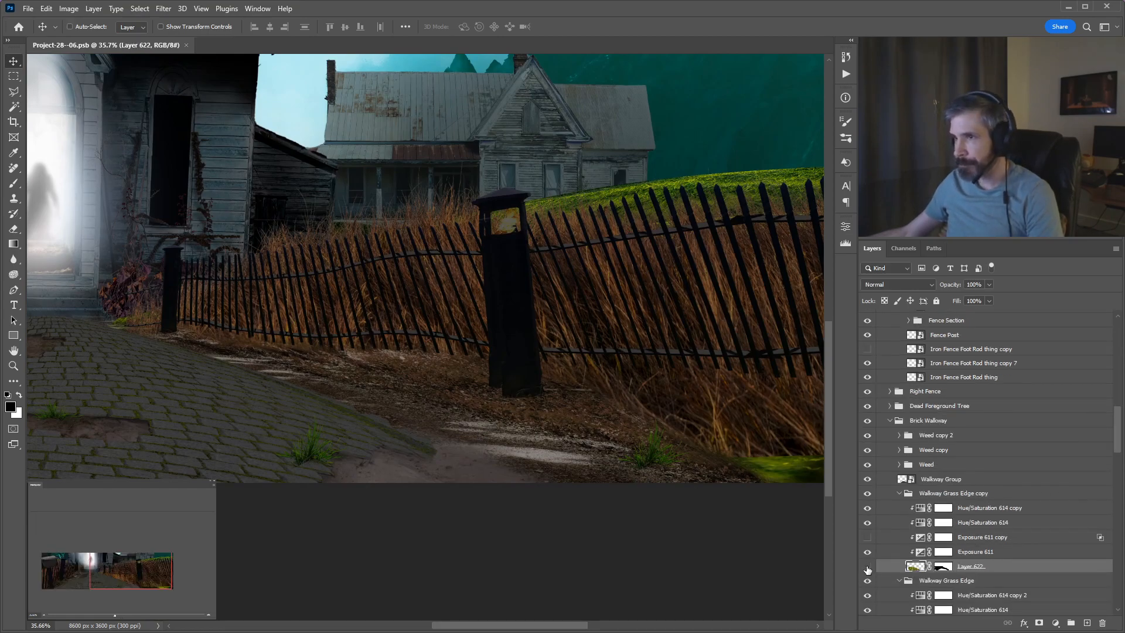
{"action": "left_click", "coordinate": [867, 567], "text": "alt"}
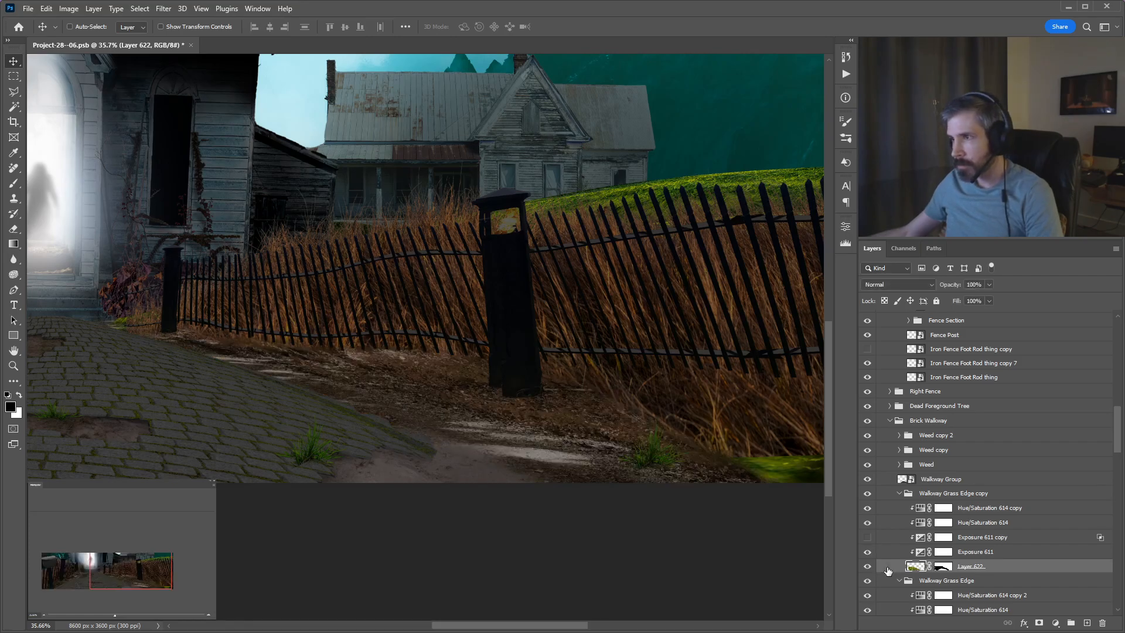
Rename the selected grass layer to "Right-side path grass".
{"action": "double_click", "coordinate": [971, 566]}
{"action": "type", "text": "Right side path g"}
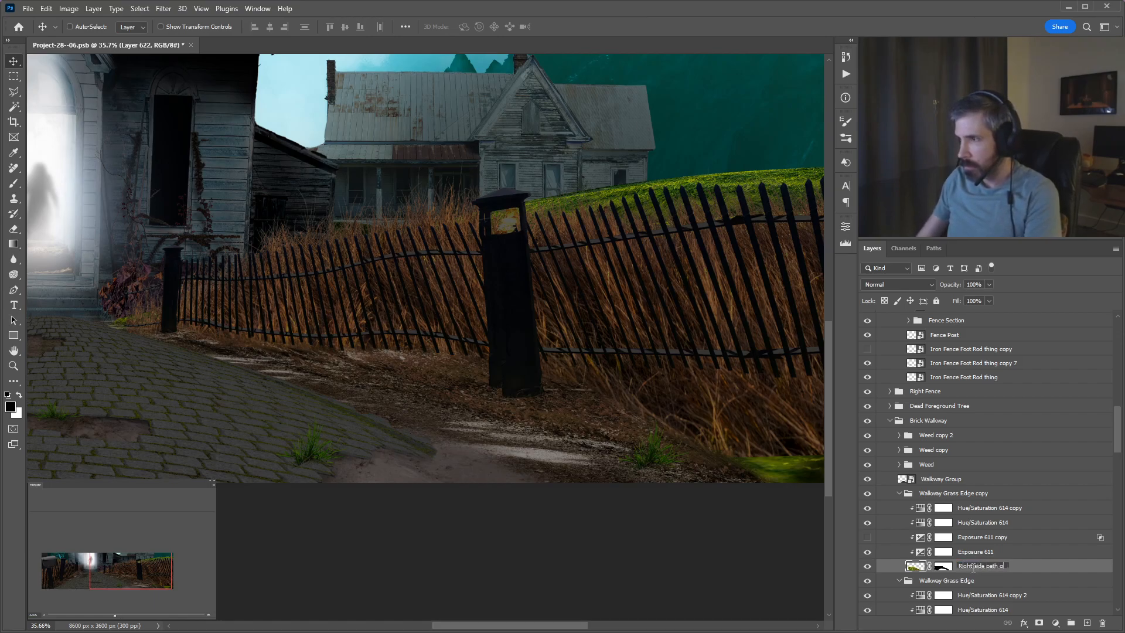
{"action": "type", "text": "rass"}
{"action": "key", "text": "Return"}
Target the Right-side path grass layer's mask with the Brush tool and set the brush opacity to 50%.
{"action": "left_click", "coordinate": [943, 565]}
{"action": "key", "text": "b"}
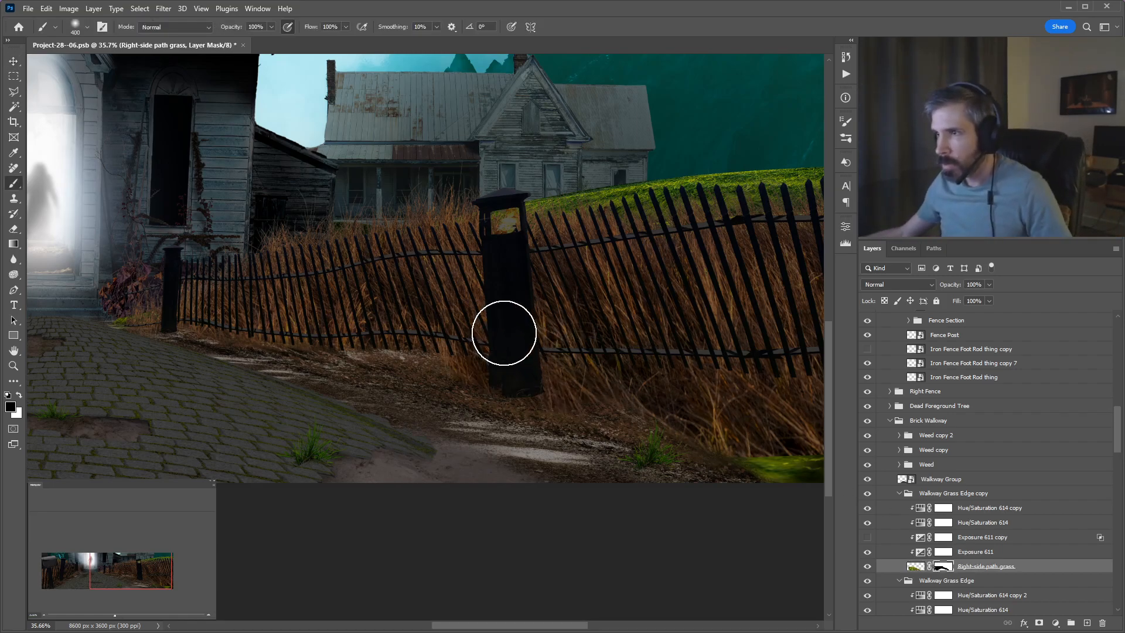
{"action": "key", "text": "5"}
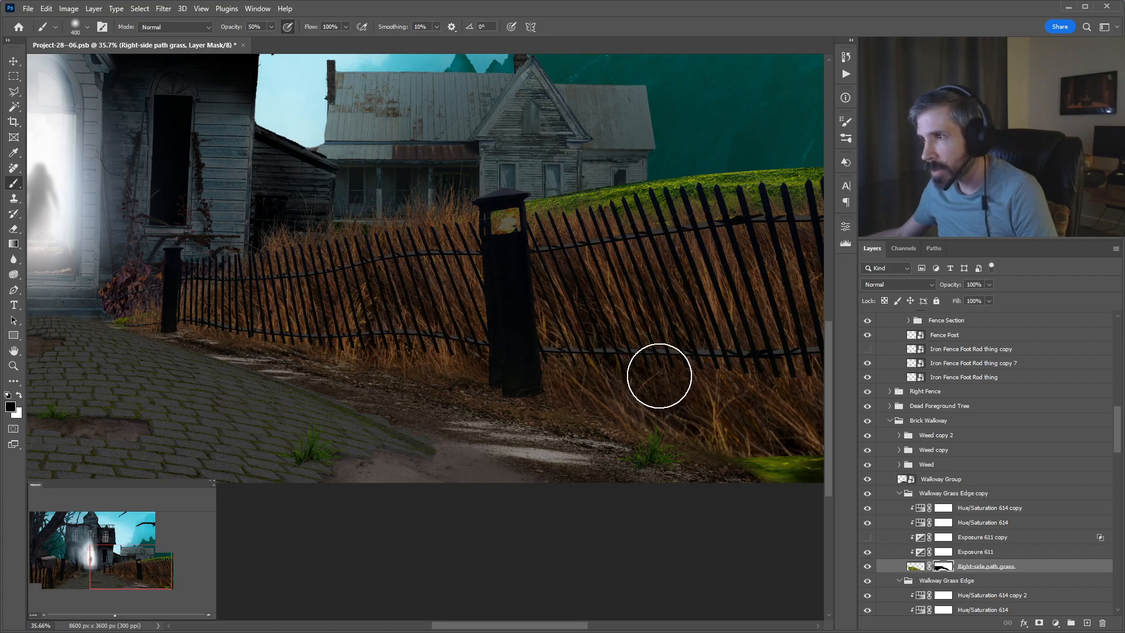
{"action": "left_click_drag", "start_coordinate": [658, 371], "coordinate": [534, 296]}
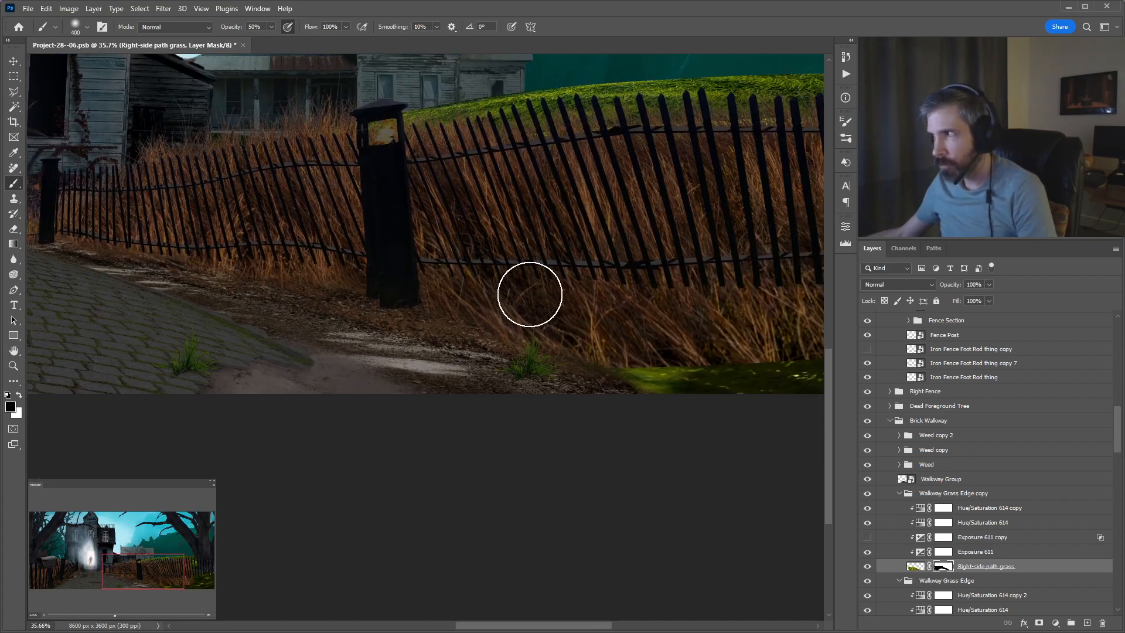
{"action": "key", "text": "v"}
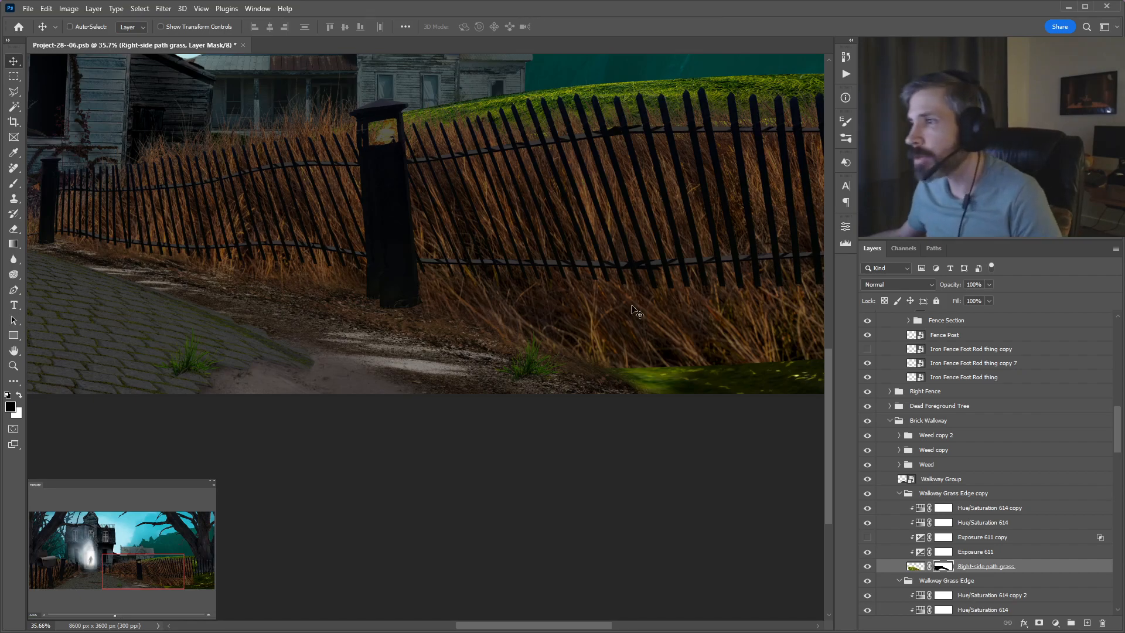
Examine the fences, path edges and ground on both sides of the brick walkway.
{"action": "left_click_drag", "start_coordinate": [246, 281], "coordinate": [527, 319]}
{"action": "left_click_drag", "start_coordinate": [353, 310], "coordinate": [580, 318]}
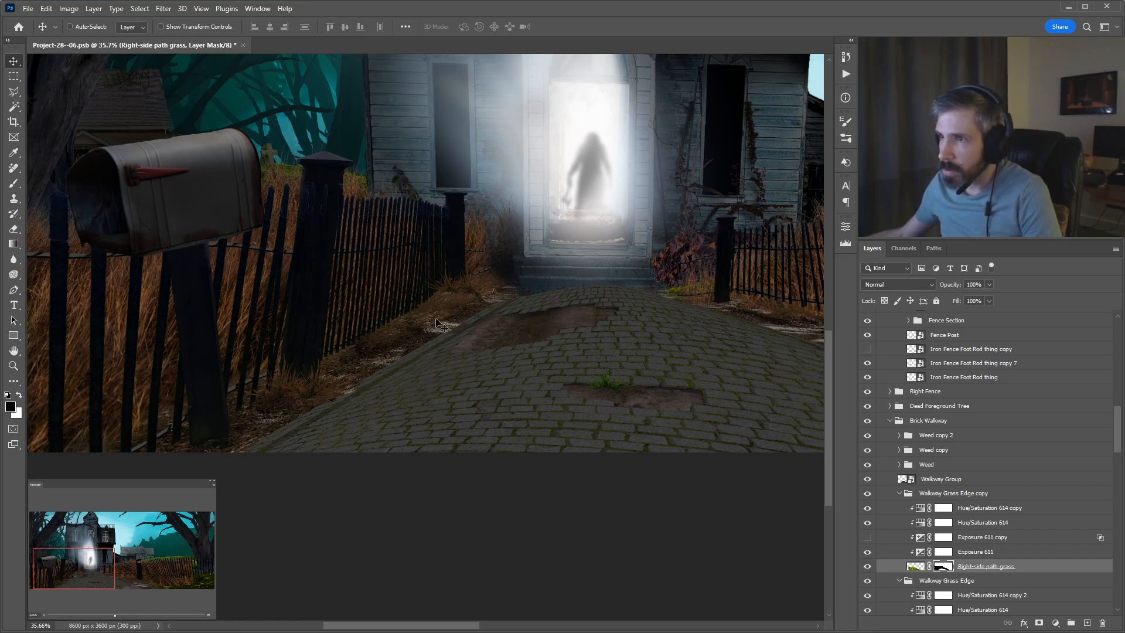
{"action": "left_click_drag", "start_coordinate": [525, 302], "coordinate": [315, 332]}
{"action": "left_click_drag", "start_coordinate": [695, 375], "coordinate": [394, 343]}
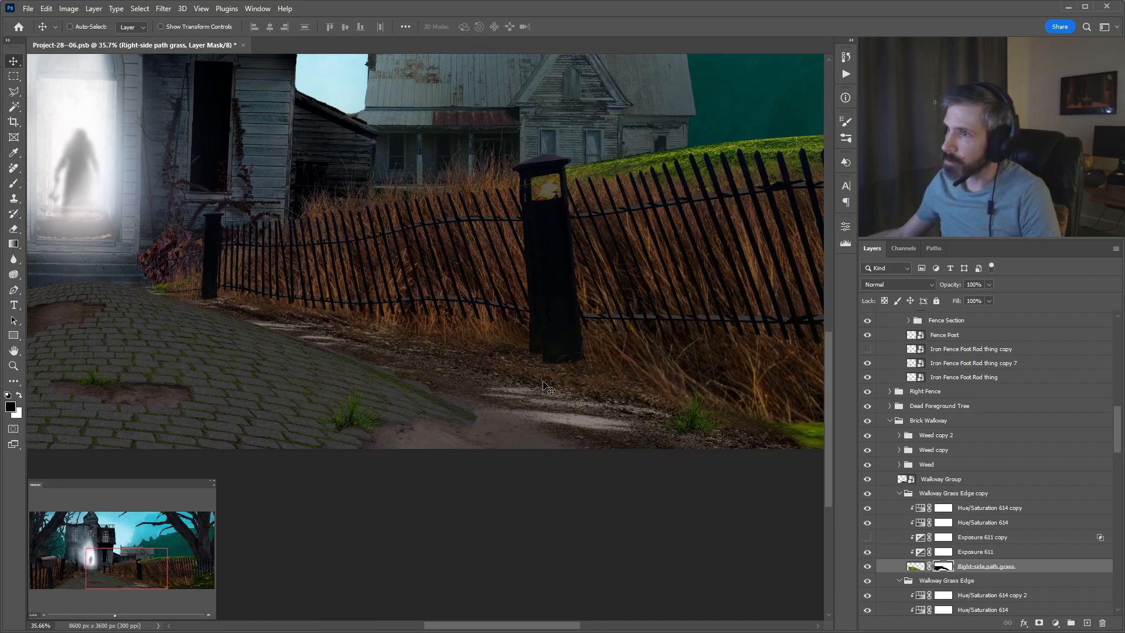
{"action": "mouse_move", "coordinate": [683, 411]}
{"action": "left_mouse_down"}
{"action": "mouse_move", "coordinate": [485, 392]}
{"action": "mouse_move", "coordinate": [696, 414]}
{"action": "left_mouse_up"}
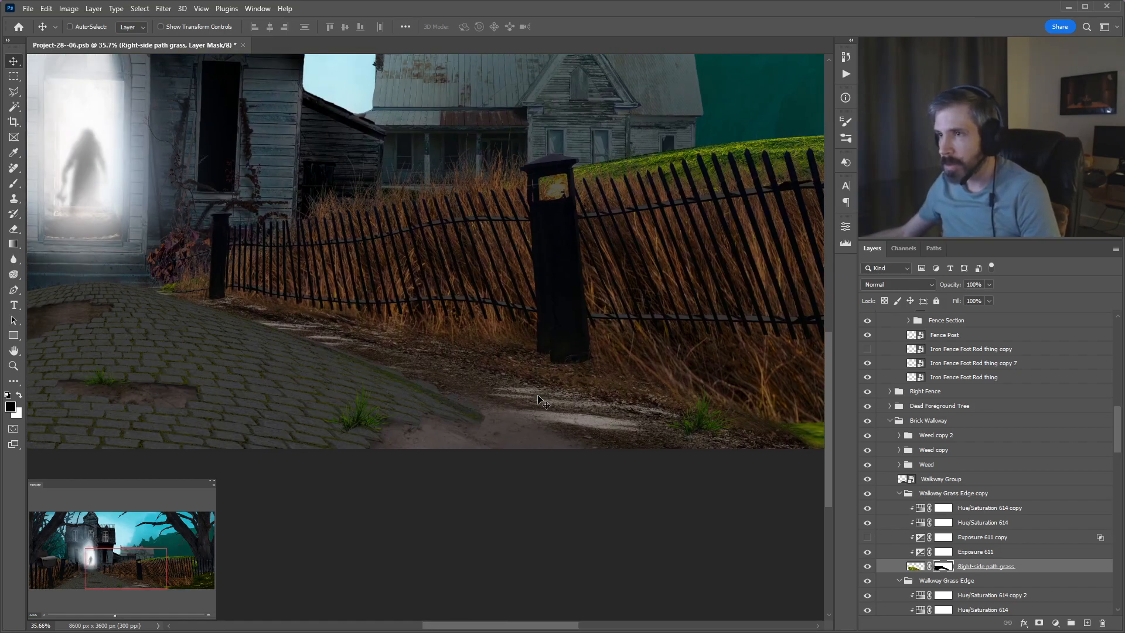
{"action": "scroll", "coordinate": [542, 402], "scroll_direction": "up", "scroll_amount": 5}
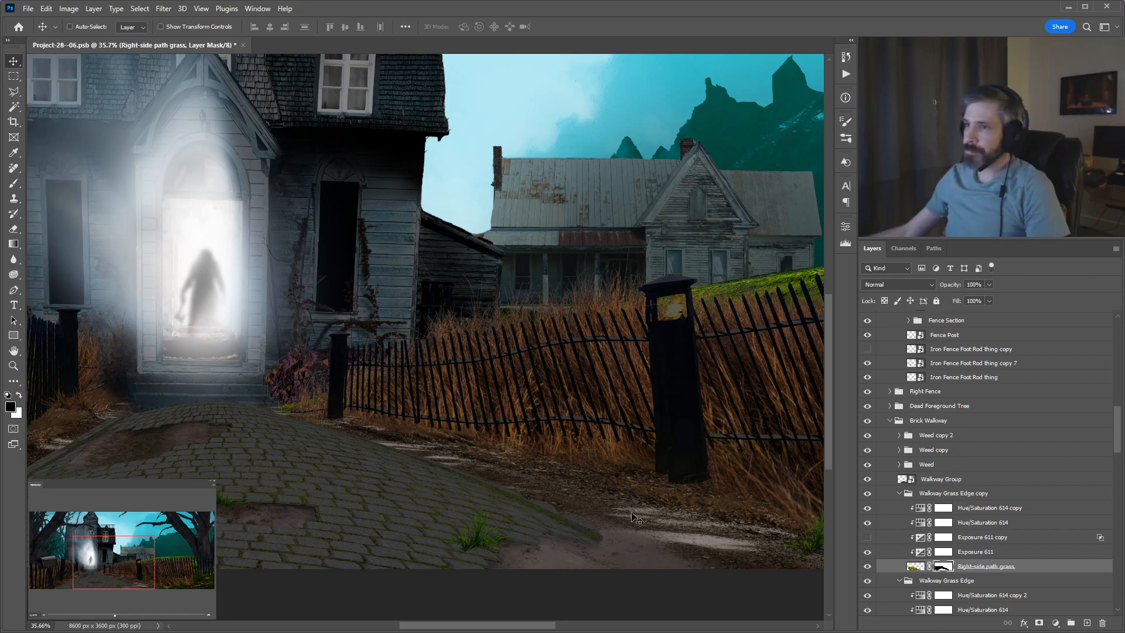
{"action": "left_click_drag", "start_coordinate": [337, 408], "coordinate": [281, 455]}
{"action": "left_click_drag", "start_coordinate": [569, 453], "coordinate": [544, 413]}
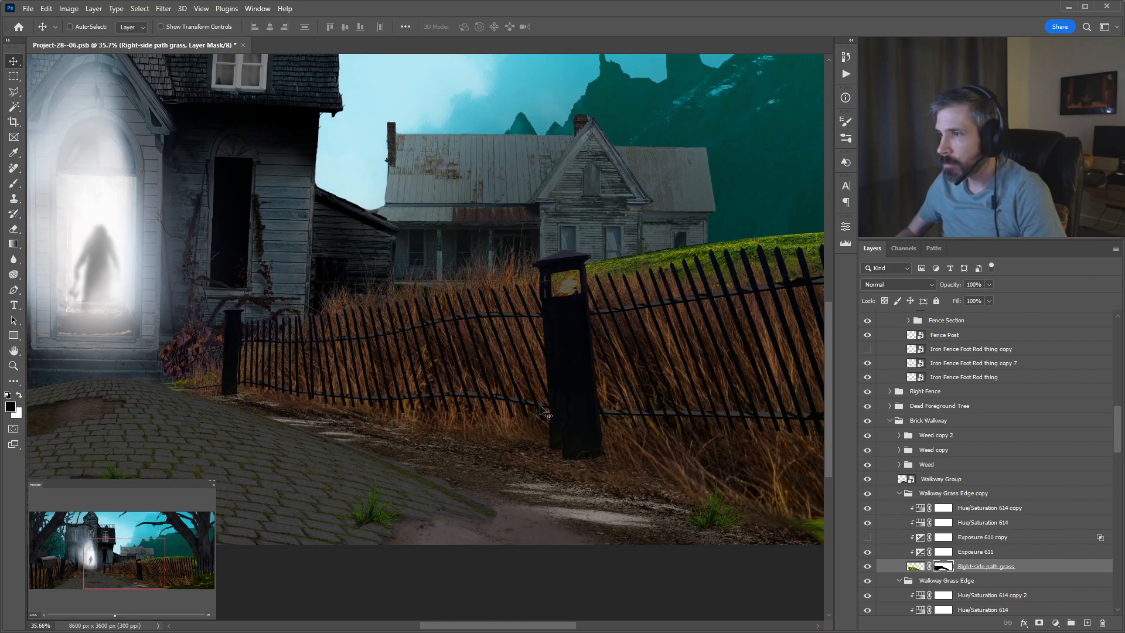
Move the right fence's large Fence Post group closer to the walkway and rotate it slightly so the post stands upright.
{"action": "left_click", "coordinate": [571, 398], "text": "ctrl"}
{"action": "left_click", "coordinate": [917, 435]}
{"action": "left_click", "coordinate": [909, 434]}
{"action": "left_click_drag", "start_coordinate": [558, 421], "coordinate": [466, 443]}
{"action": "key", "text": "ctrl+t"}
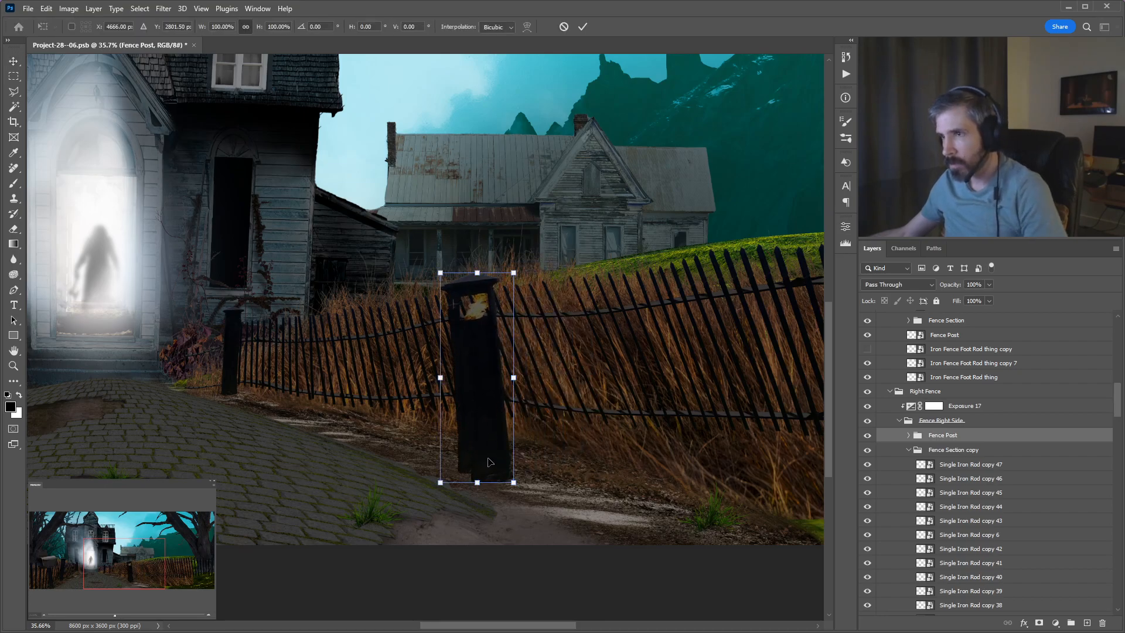
{"action": "mouse_move", "coordinate": [544, 264]}
{"action": "left_mouse_down"}
{"action": "mouse_move", "coordinate": [568, 270]}
{"action": "mouse_move", "coordinate": [558, 273]}
{"action": "left_mouse_up"}
{"action": "key", "text": "Return"}
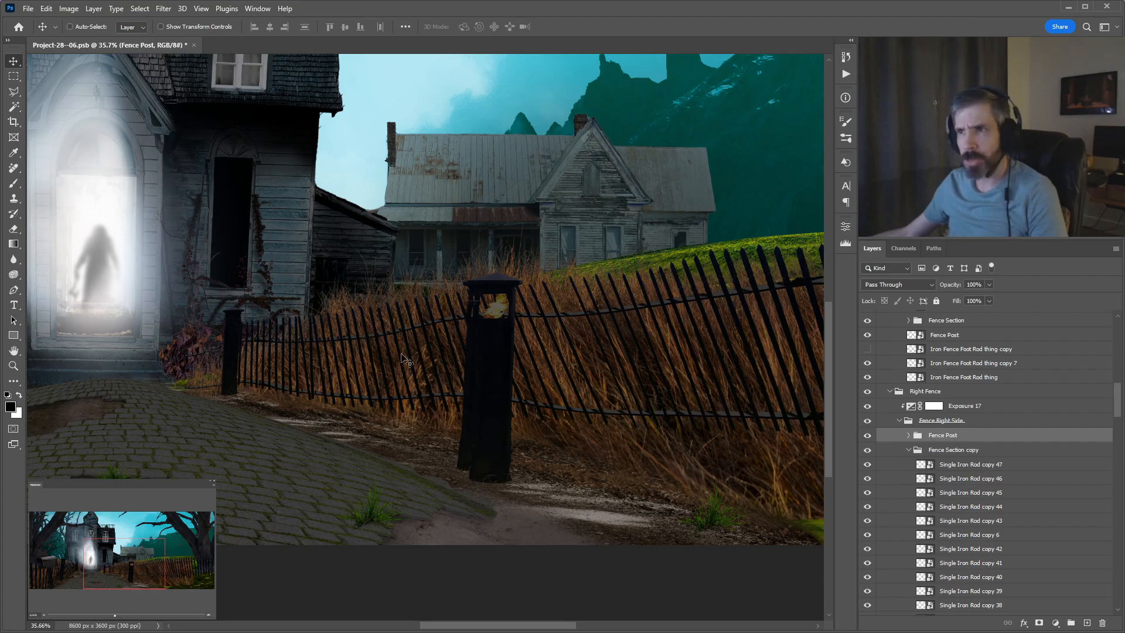
Examine the repositioned fence post against the fence, both houses, the walkway and the overall composition.
{"action": "left_click_drag", "start_coordinate": [395, 314], "coordinate": [432, 360]}
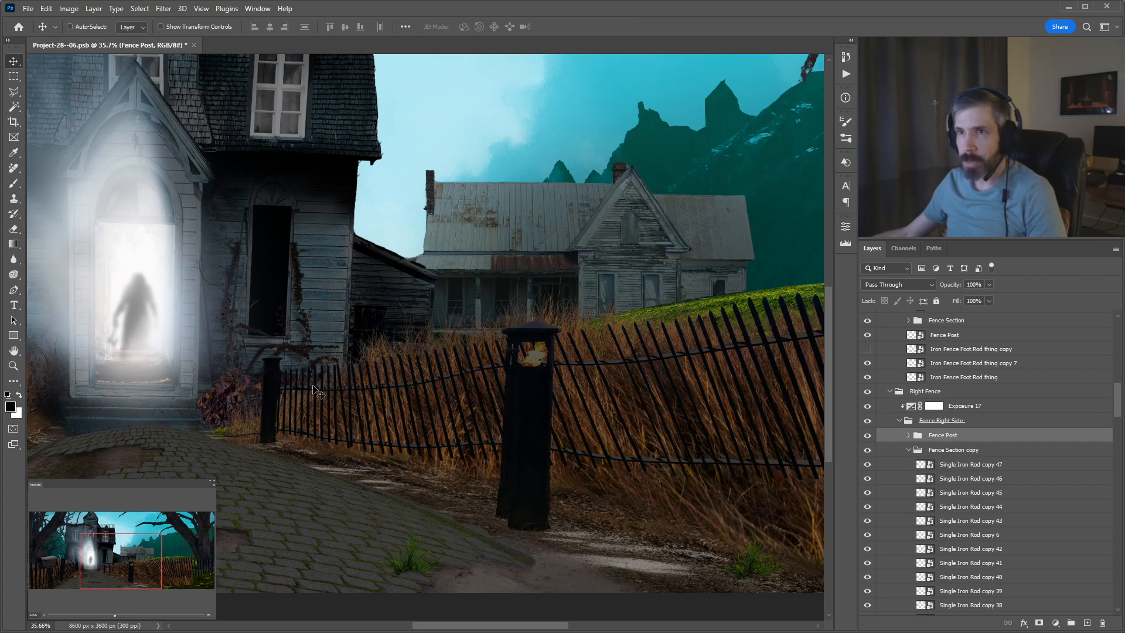
{"action": "left_click_drag", "start_coordinate": [683, 497], "coordinate": [392, 465]}
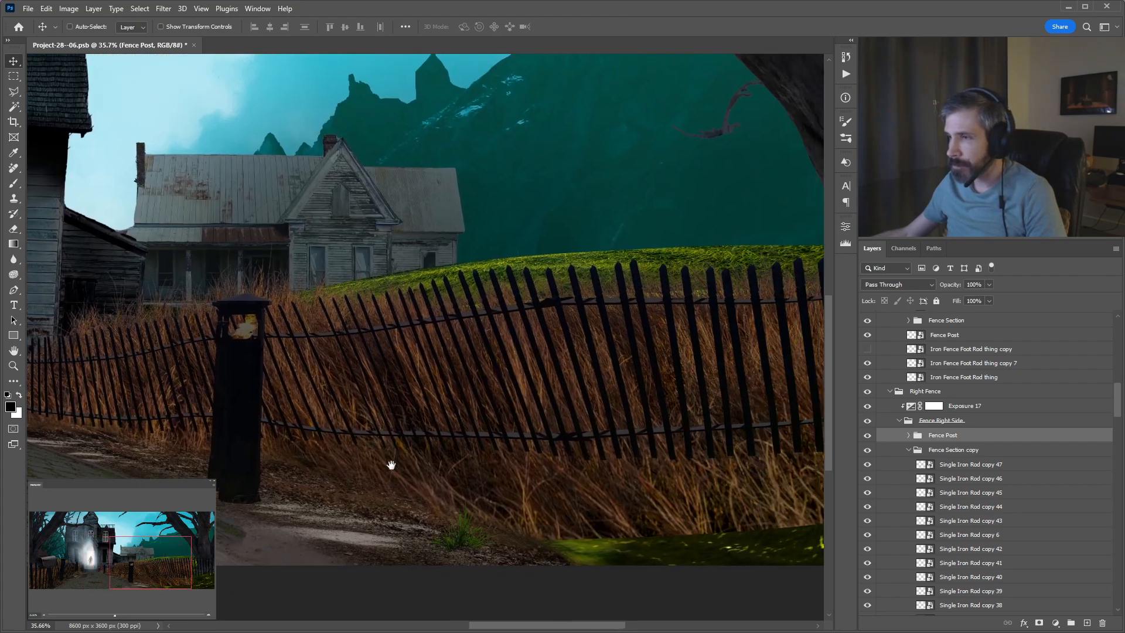
{"action": "left_click_drag", "start_coordinate": [648, 464], "coordinate": [578, 502]}
{"action": "left_click_drag", "start_coordinate": [711, 507], "coordinate": [799, 527]}
{"action": "left_click_drag", "start_coordinate": [349, 451], "coordinate": [483, 463]}
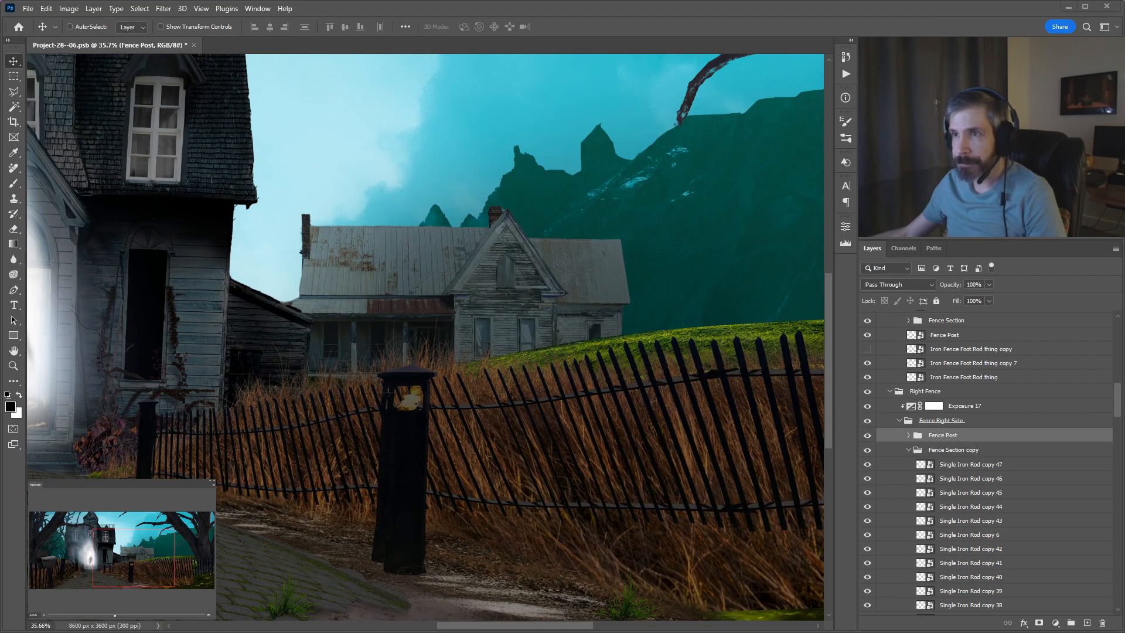
{"action": "left_click_drag", "start_coordinate": [475, 421], "coordinate": [736, 319]}
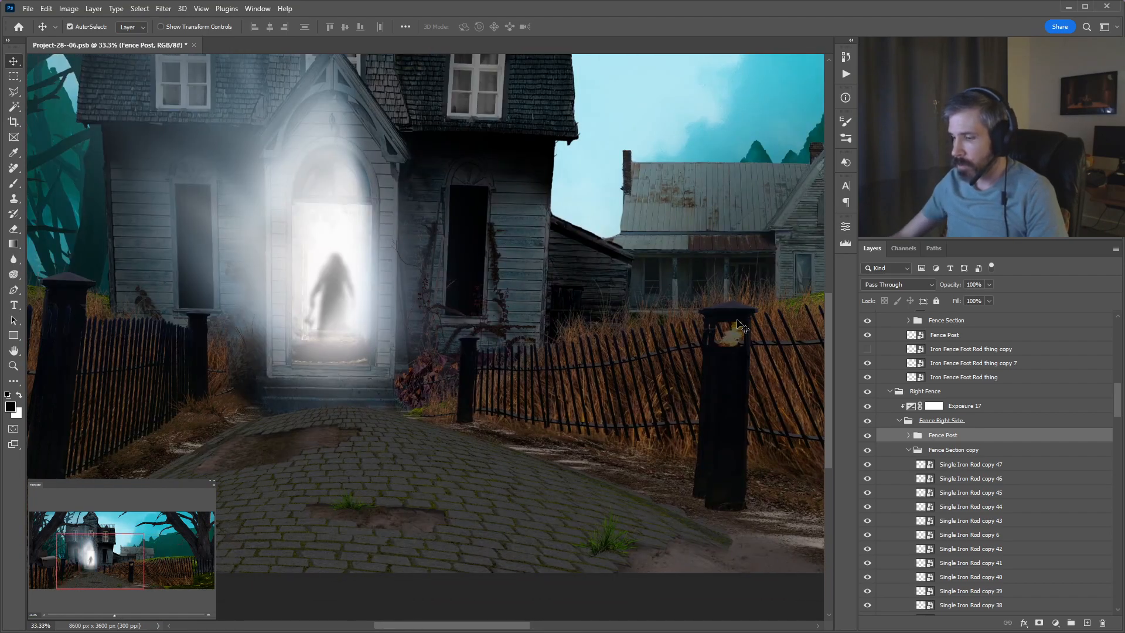
{"action": "key", "text": "ctrl+minus"}
{"action": "key", "text": "ctrl+minus"}
{"action": "left_click_drag", "start_coordinate": [546, 198], "coordinate": [601, 273]}
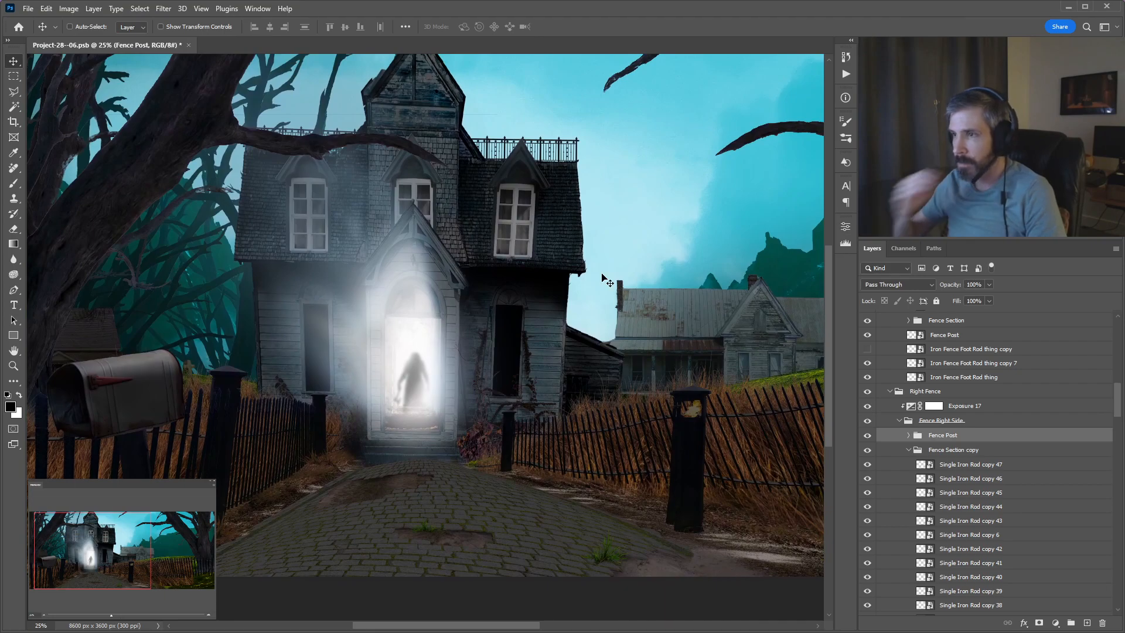
{"action": "left_click_drag", "start_coordinate": [644, 359], "coordinate": [525, 324]}
{"action": "scroll", "coordinate": [525, 324], "scroll_direction": "down", "scroll_amount": 1}
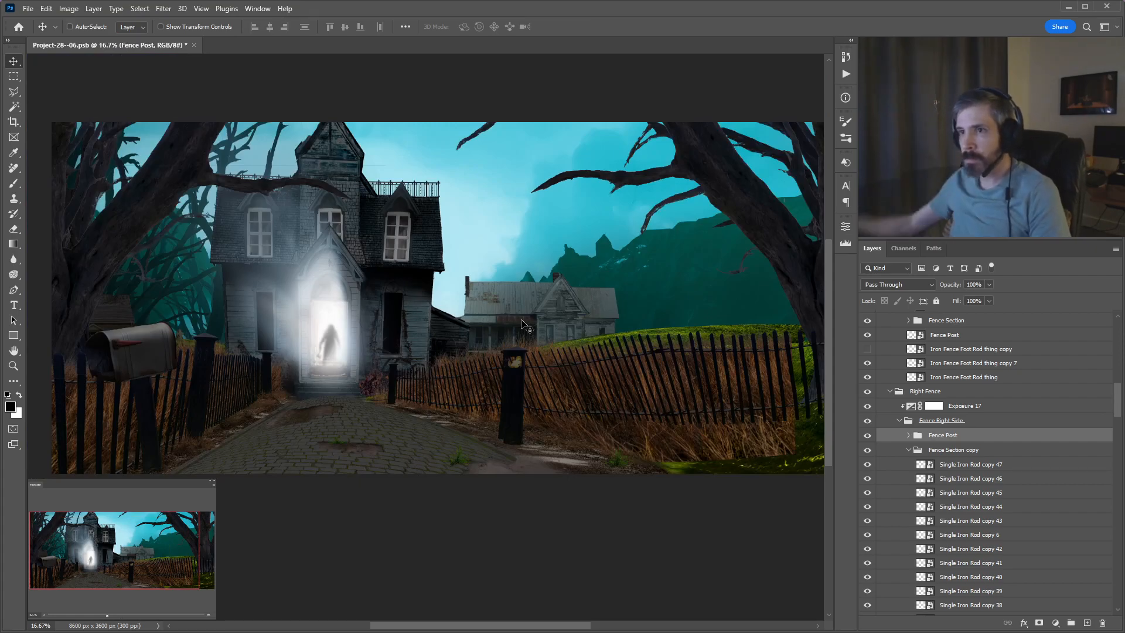
{"action": "scroll", "coordinate": [168, 347], "scroll_direction": "up", "scroll_amount": 3}
{"action": "scroll", "coordinate": [181, 337], "scroll_direction": "up", "scroll_amount": 1}
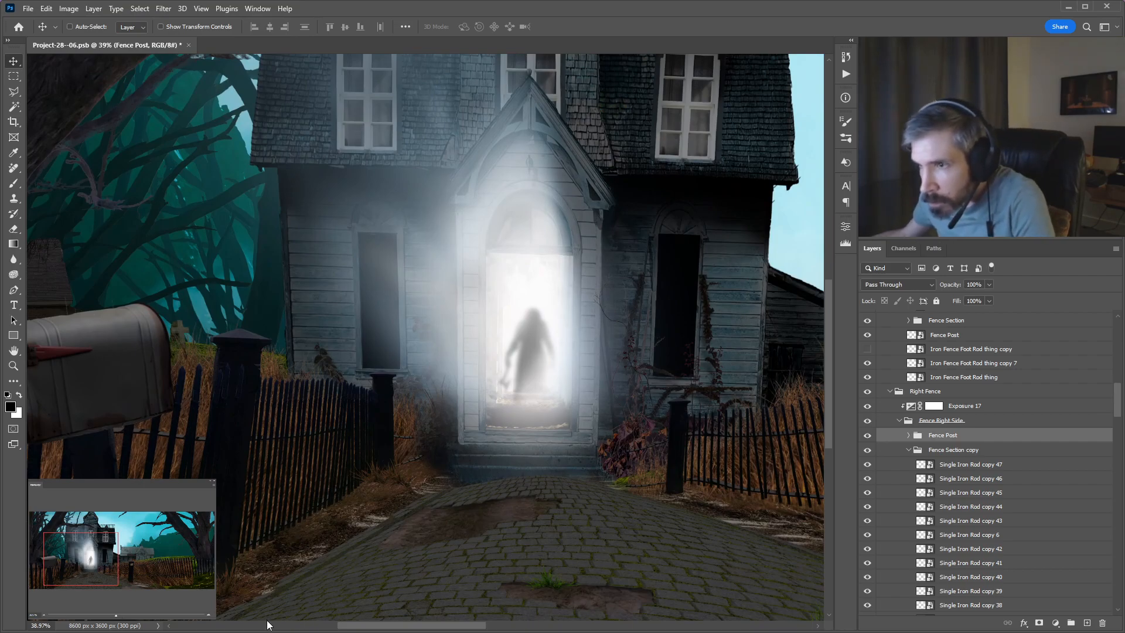
Duplicate the Graveyard group and place the copied crosses on the grassy hill beside the background farmhouse.
{"action": "left_click", "coordinate": [291, 494], "text": "ctrl"}
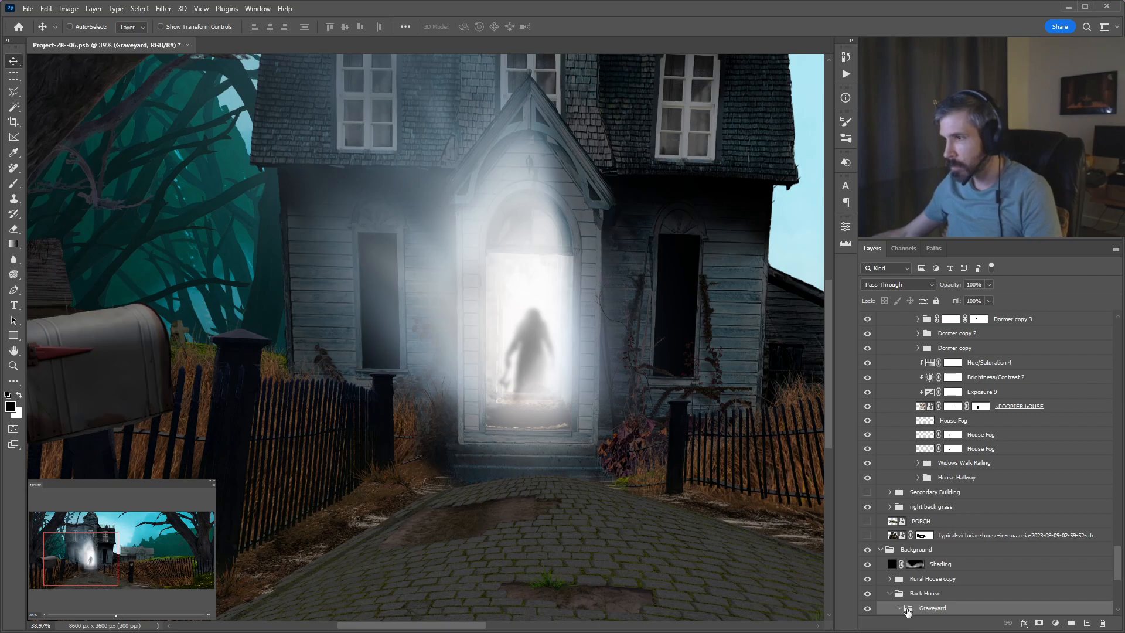
{"action": "key", "text": "ctrl+j"}
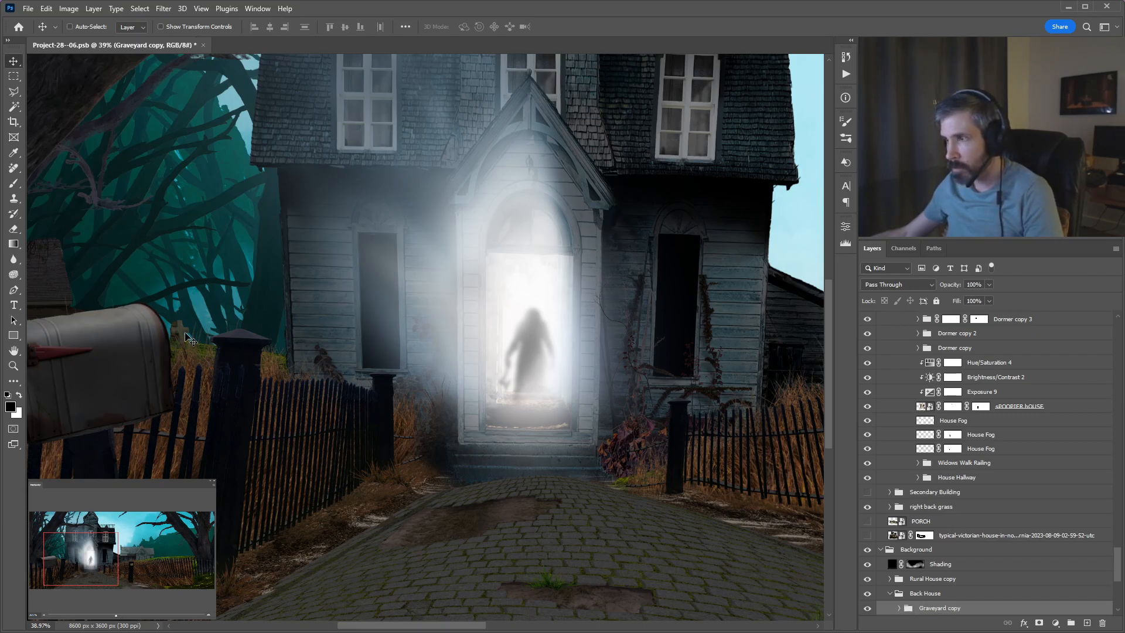
{"action": "key", "text": "shift+Right"}
{"action": "left_click_drag", "start_coordinate": [719, 339], "coordinate": [185, 354]}
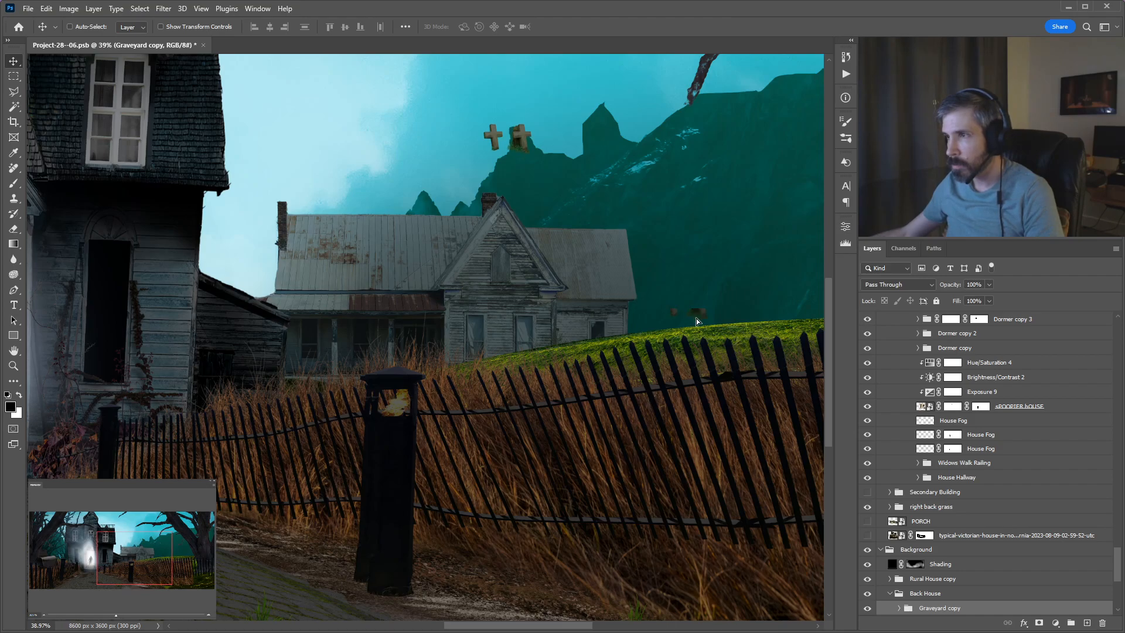
{"action": "left_click_drag", "start_coordinate": [695, 330], "coordinate": [696, 333]}
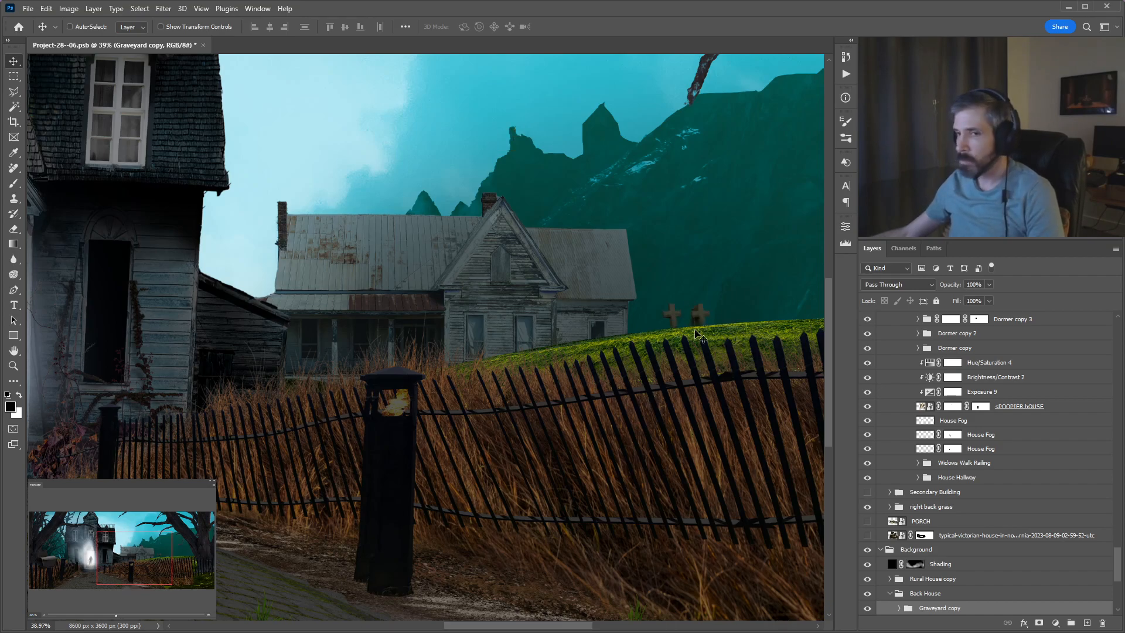
Enlarge the two cross layers in the Graveyard copy group to about 359% with Free Transform.
{"action": "left_click_drag", "start_coordinate": [695, 331], "coordinate": [477, 379]}
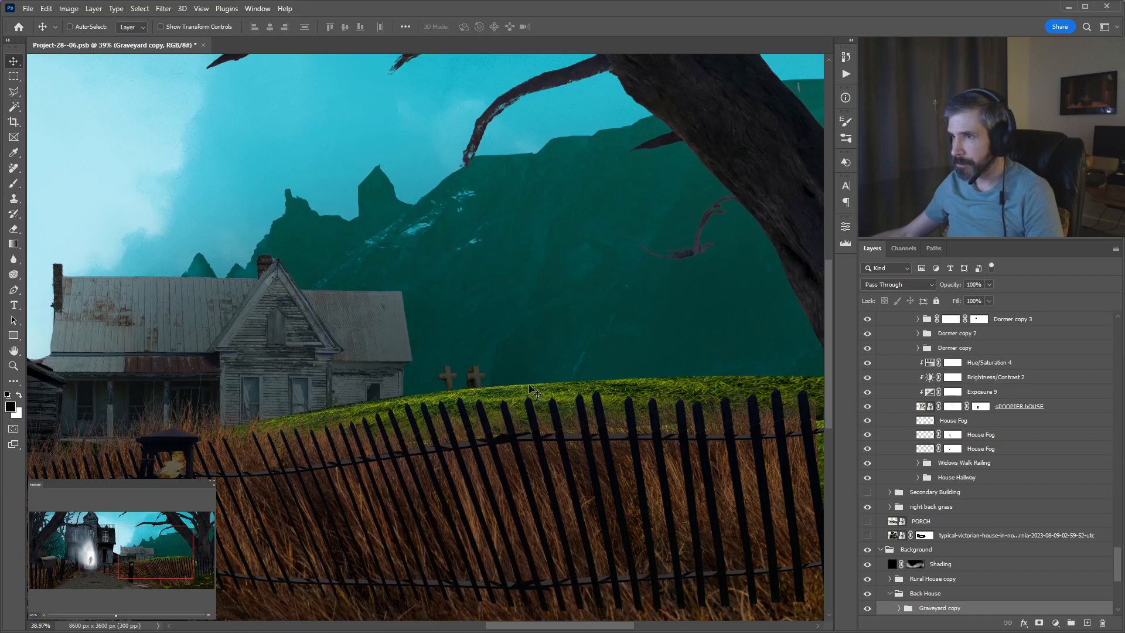
{"action": "scroll", "coordinate": [965, 540], "scroll_direction": "down", "scroll_amount": 2}
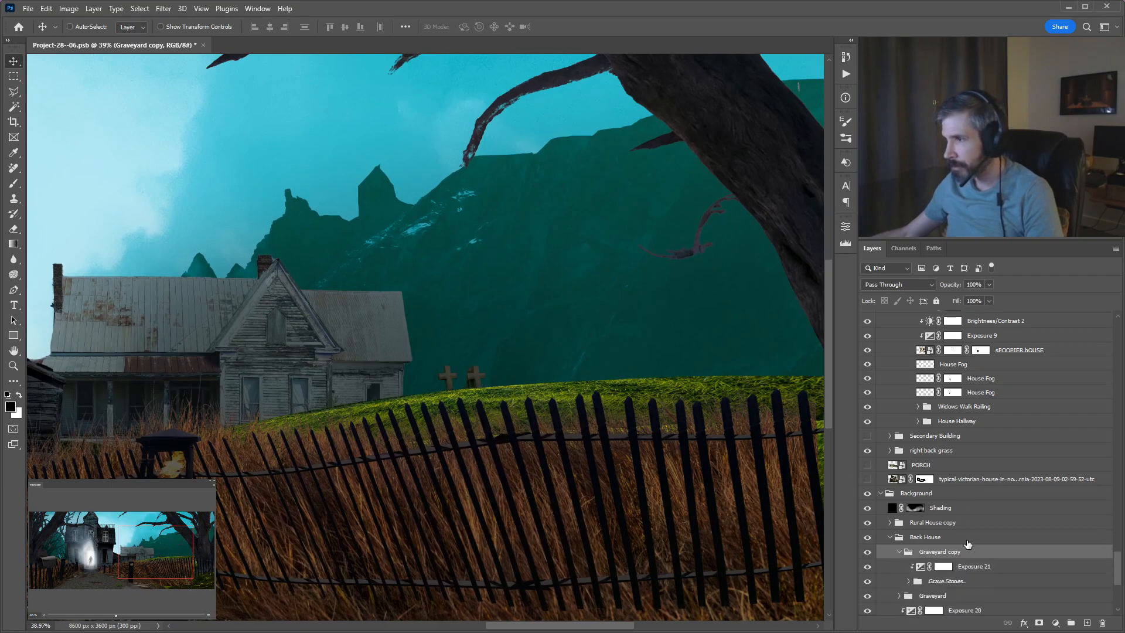
{"action": "left_click", "coordinate": [908, 582]}
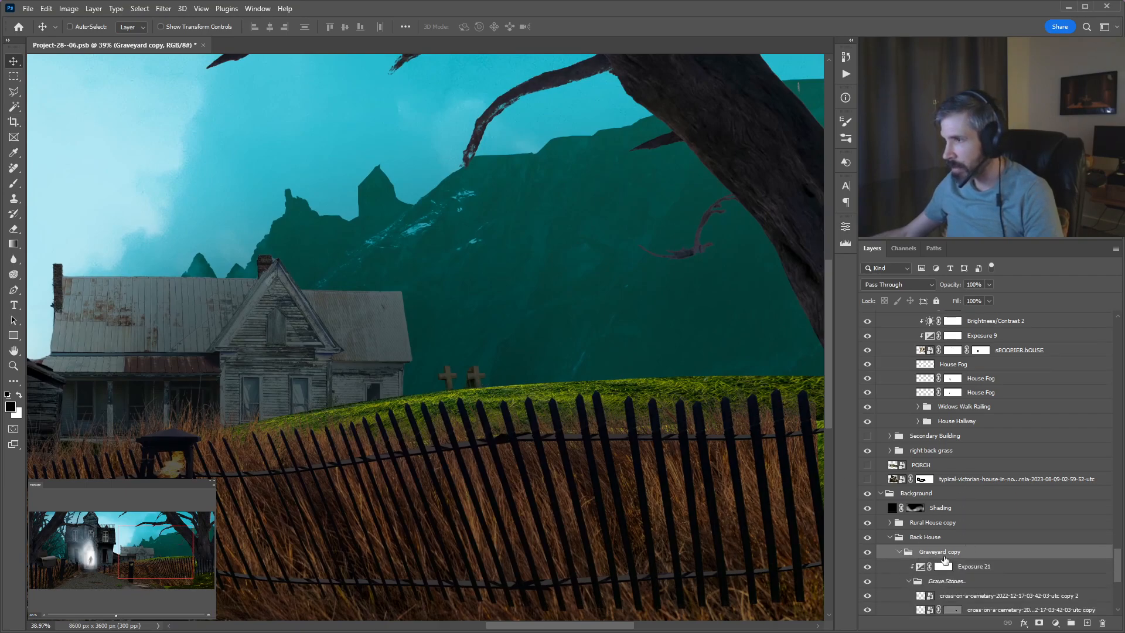
{"action": "scroll", "coordinate": [940, 561], "scroll_direction": "down", "scroll_amount": 3}
{"action": "left_click", "coordinate": [986, 513]}
{"action": "left_click", "coordinate": [988, 525], "text": "shift"}
{"action": "key", "text": "ctrl+t"}
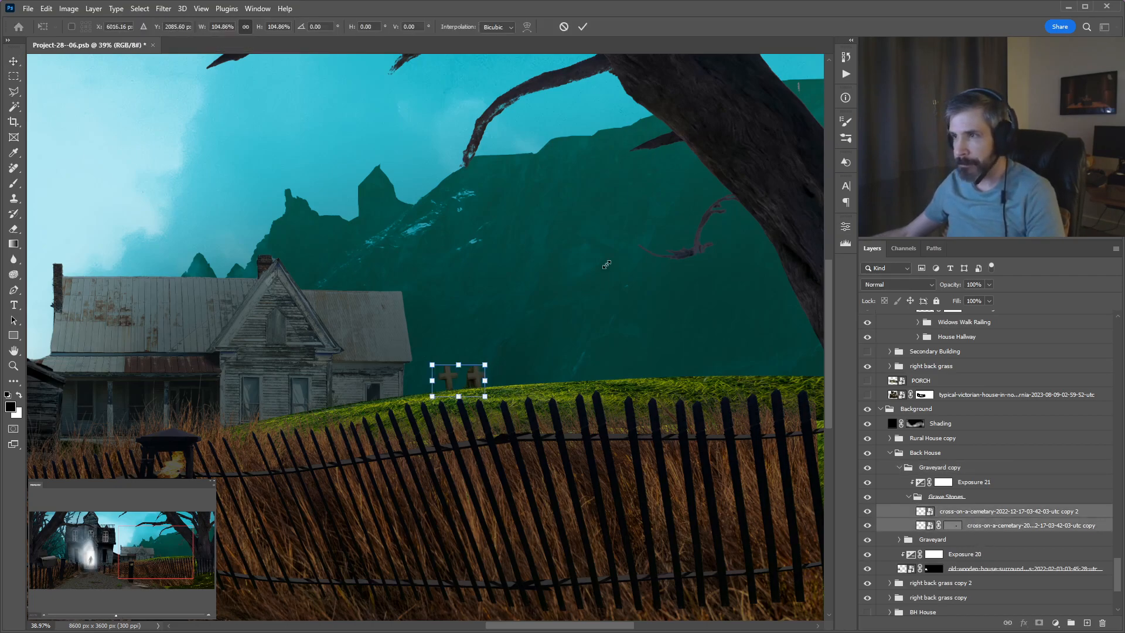
{"action": "left_click_drag", "start_coordinate": [484, 364], "coordinate": [622, 282]}
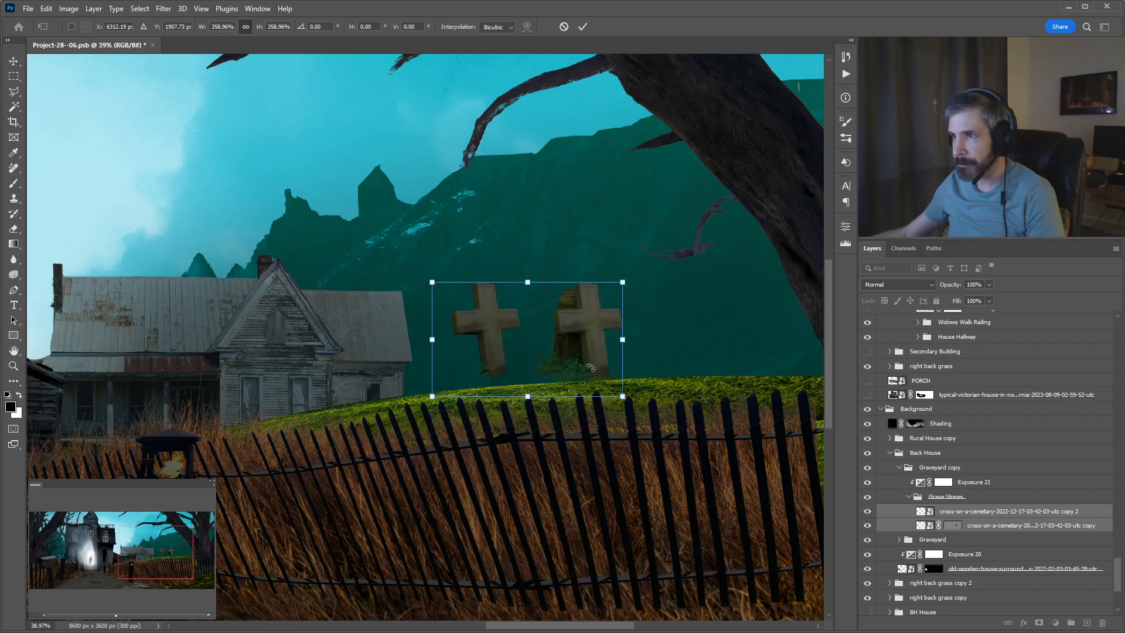
{"action": "key", "text": "Return"}
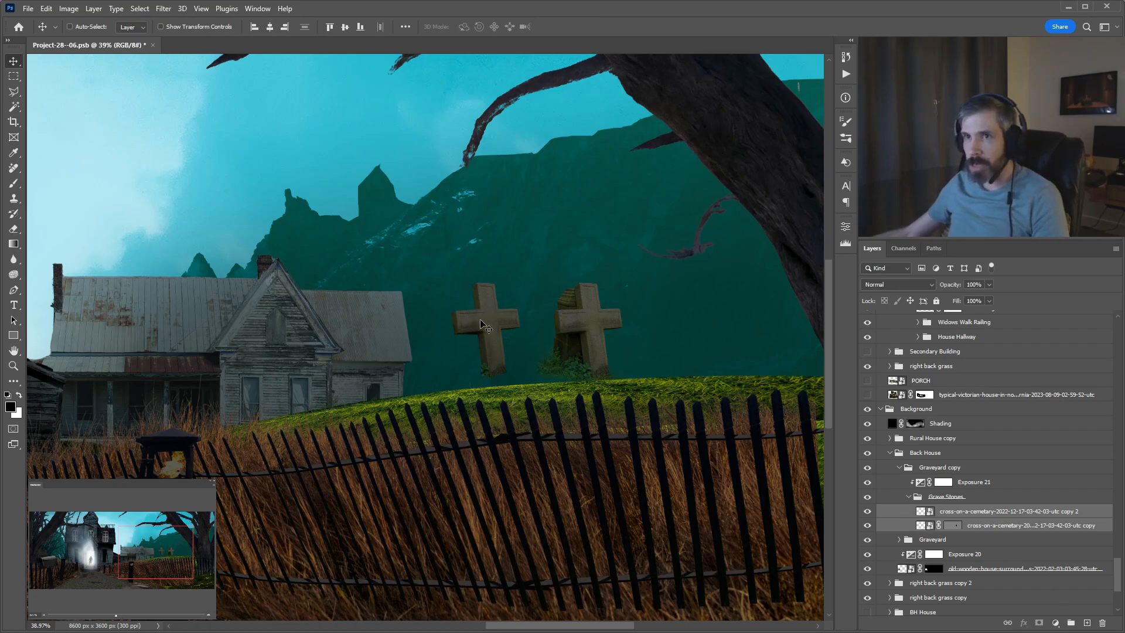
Move the Graveyard copy group out of Back House to directly above right back grass, and lower its crosses onto the hill.
{"action": "scroll", "coordinate": [504, 356], "scroll_direction": "up", "scroll_amount": 2}
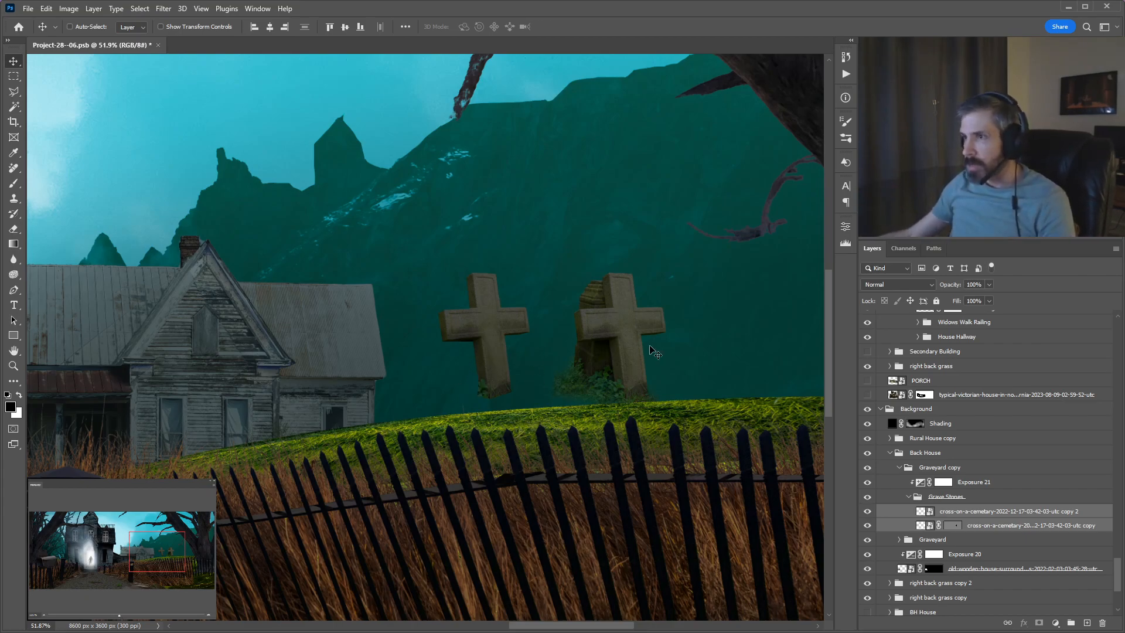
{"action": "key", "text": "ctrl+minus"}
{"action": "key", "text": "ctrl+minus"}
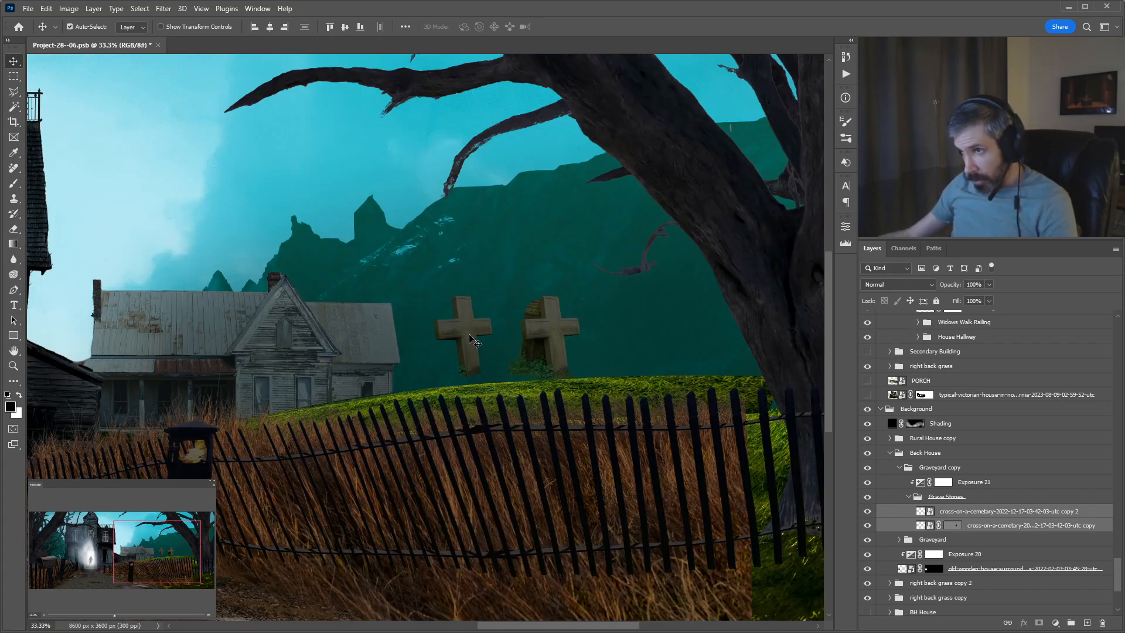
{"action": "left_click", "coordinate": [488, 345], "text": "ctrl"}
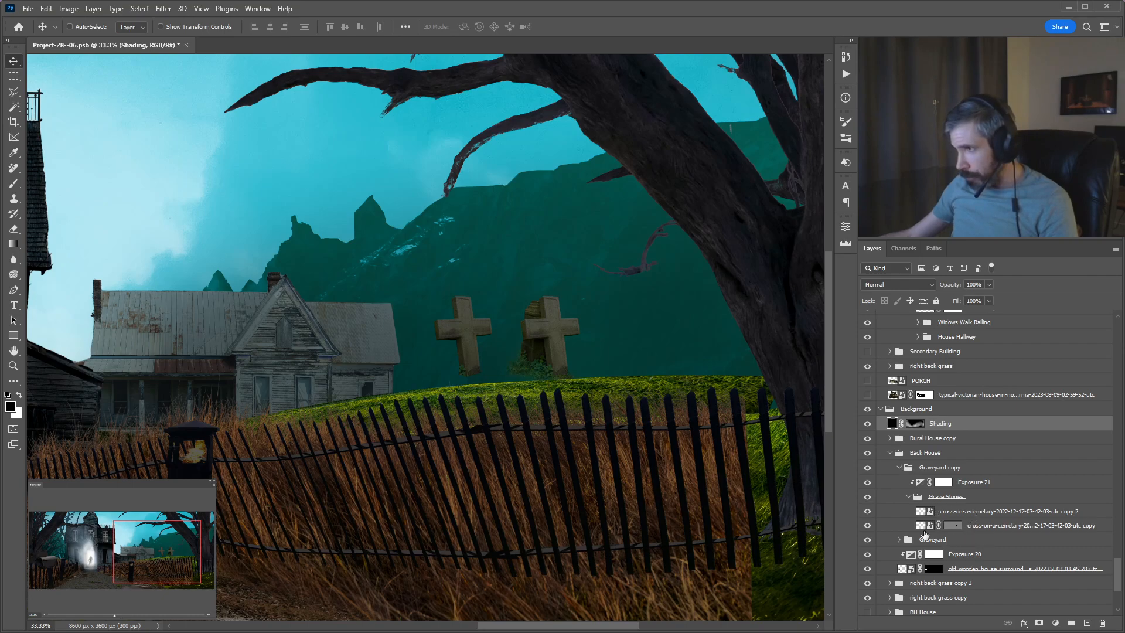
{"action": "left_click", "coordinate": [898, 468]}
{"action": "left_click", "coordinate": [945, 483]}
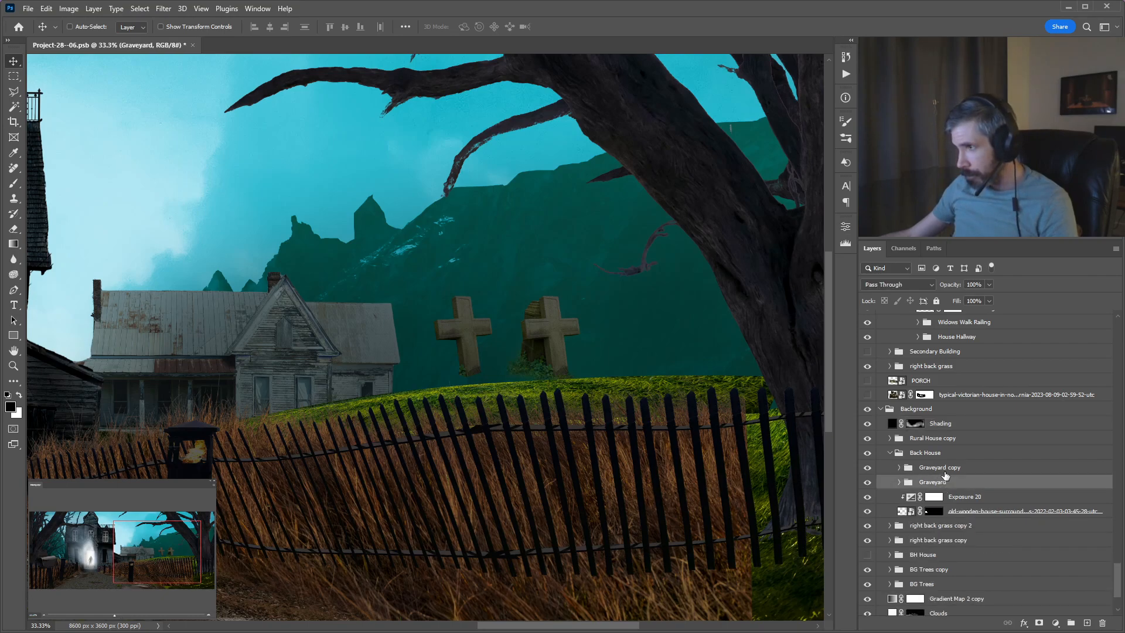
{"action": "left_click", "coordinate": [893, 472], "text": "shift"}
{"action": "left_click", "coordinate": [867, 467]}
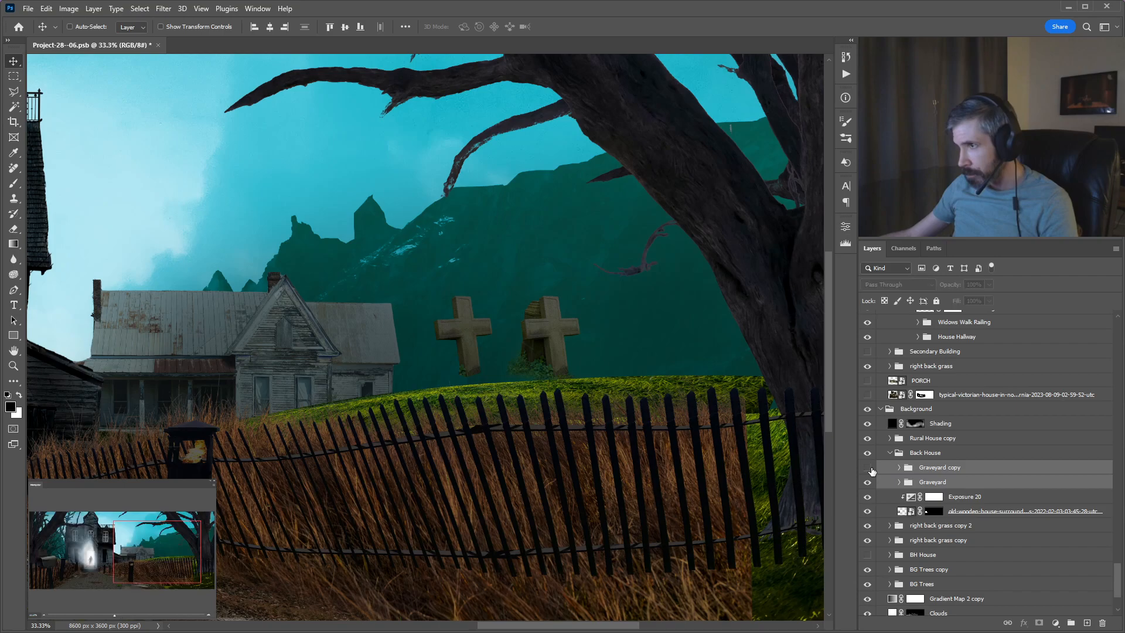
{"action": "left_click", "coordinate": [868, 467]}
{"action": "left_click", "coordinate": [969, 469]}
{"action": "left_click_drag", "start_coordinate": [972, 469], "coordinate": [1001, 439]}
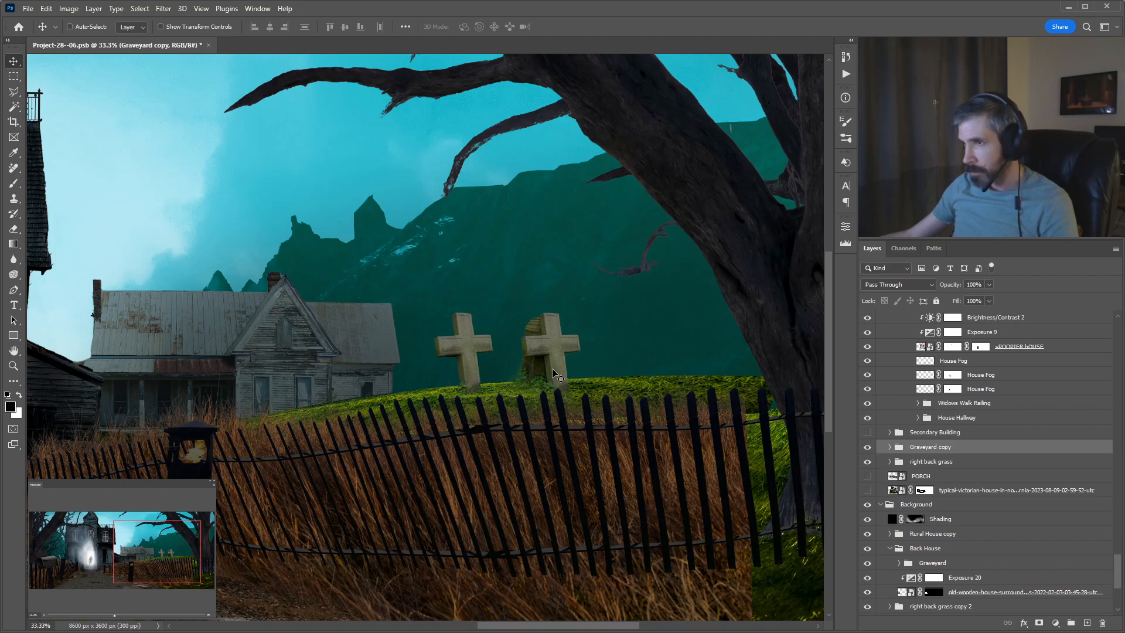
Reposition the two large crosses separately, one beside the farmhouse and the other lower on the hill, with their bases behind the fence.
{"action": "scroll", "coordinate": [533, 381], "scroll_direction": "left", "scroll_amount": 5}
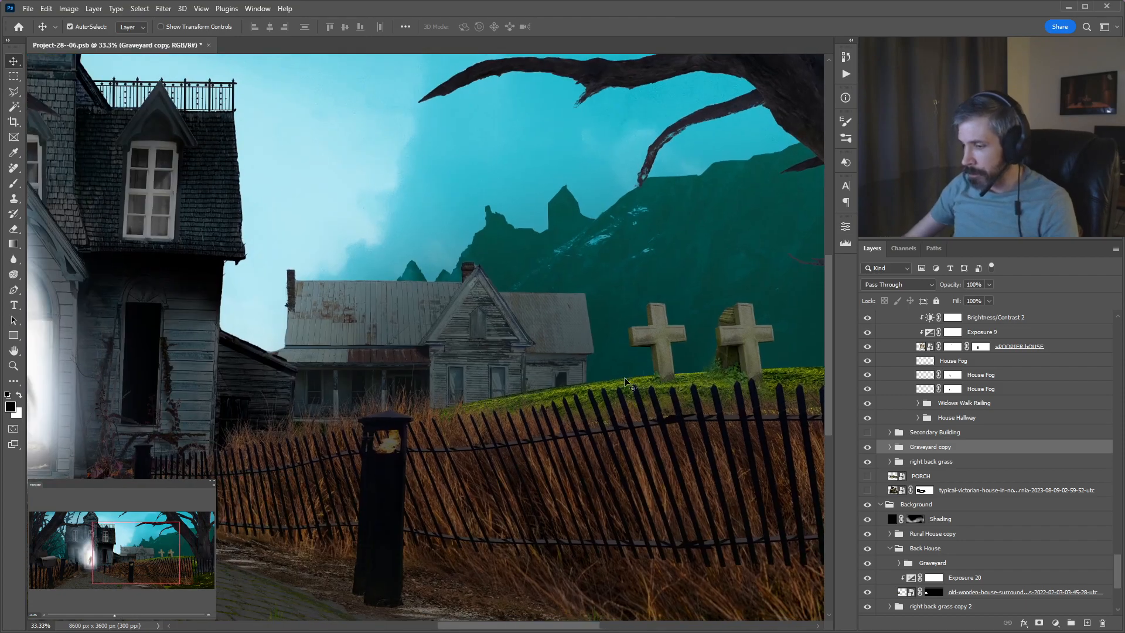
{"action": "key", "text": "ctrl+minus"}
{"action": "scroll", "coordinate": [541, 366], "scroll_direction": "left", "scroll_amount": 6}
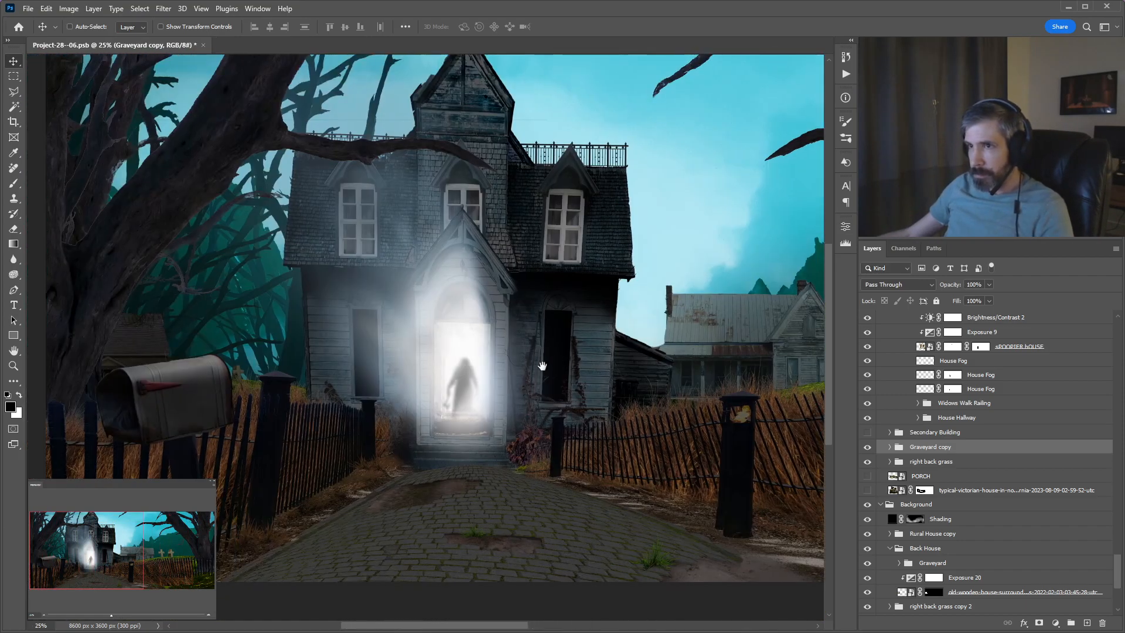
{"action": "left_click_drag", "start_coordinate": [542, 366], "coordinate": [103, 357]}
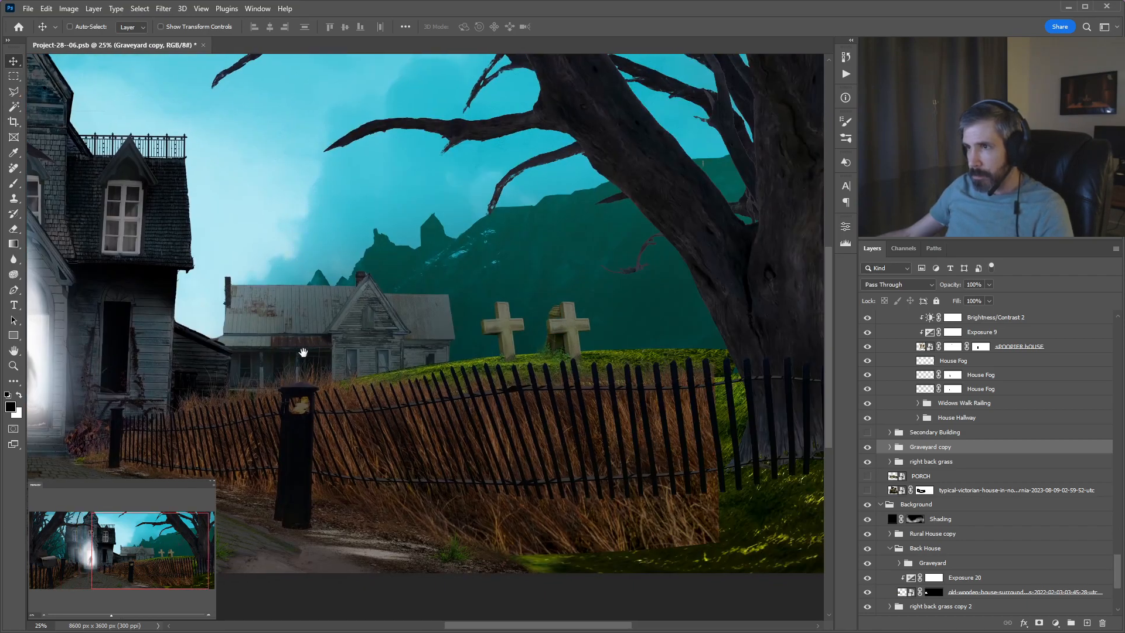
{"action": "left_click", "coordinate": [571, 331], "text": "ctrl"}
{"action": "left_click_drag", "start_coordinate": [506, 342], "coordinate": [414, 364]}
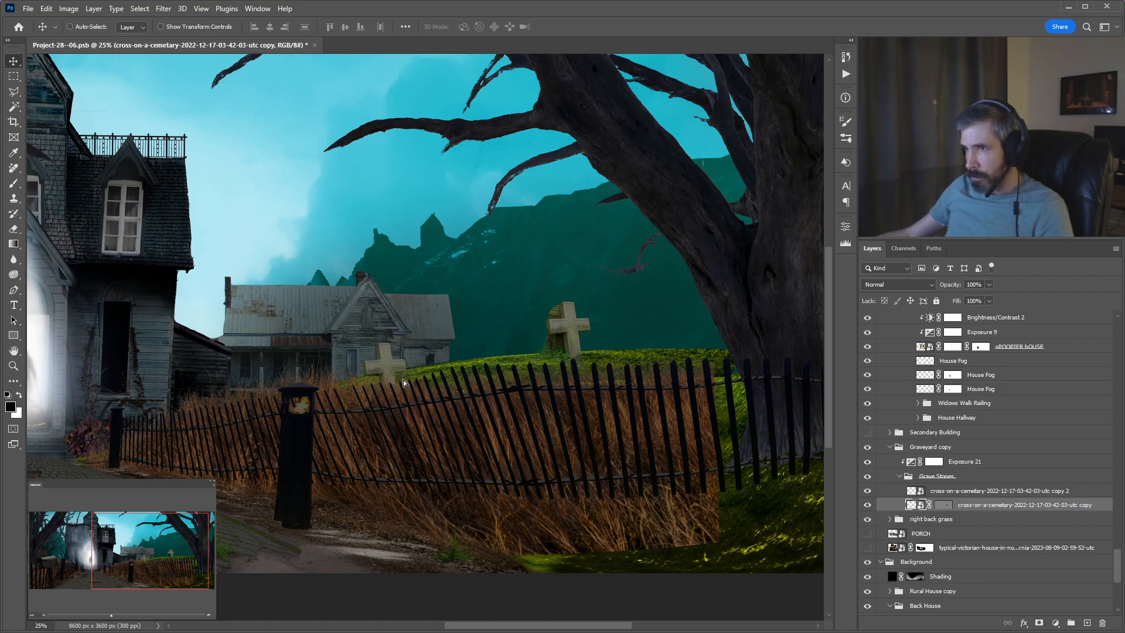
{"action": "left_click", "coordinate": [591, 324], "text": "ctrl"}
{"action": "left_click_drag", "start_coordinate": [591, 324], "coordinate": [564, 345]}
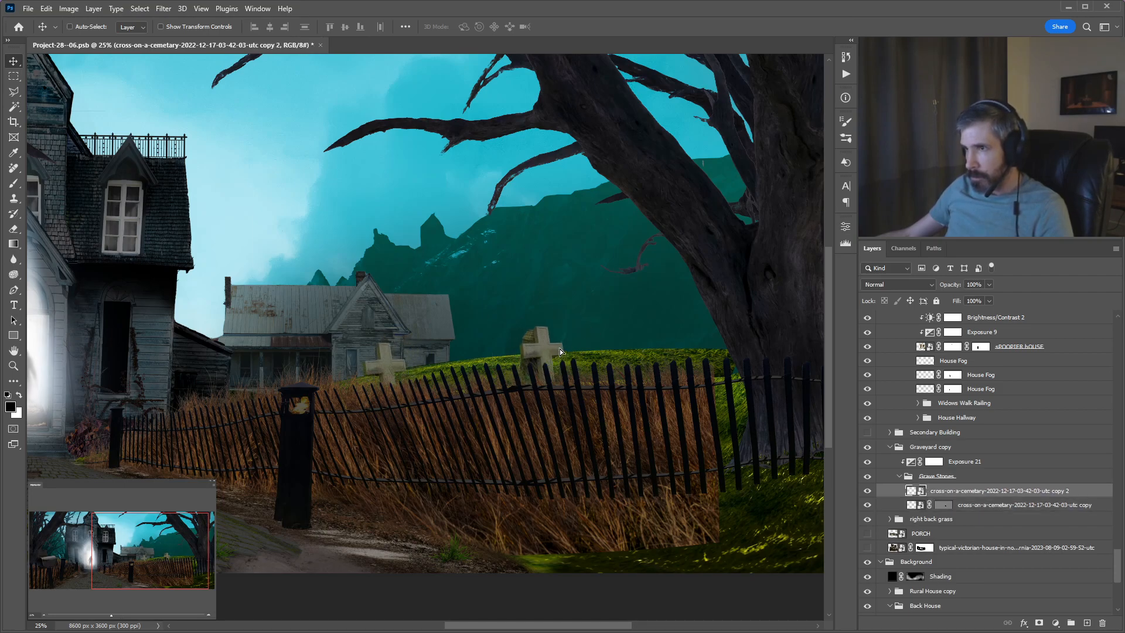
Collapse the unneeded layer groups and move the Graveyard copy group into Right Grass, directly beneath Grass copy.
{"action": "left_click", "coordinate": [702, 528], "text": "ctrl"}
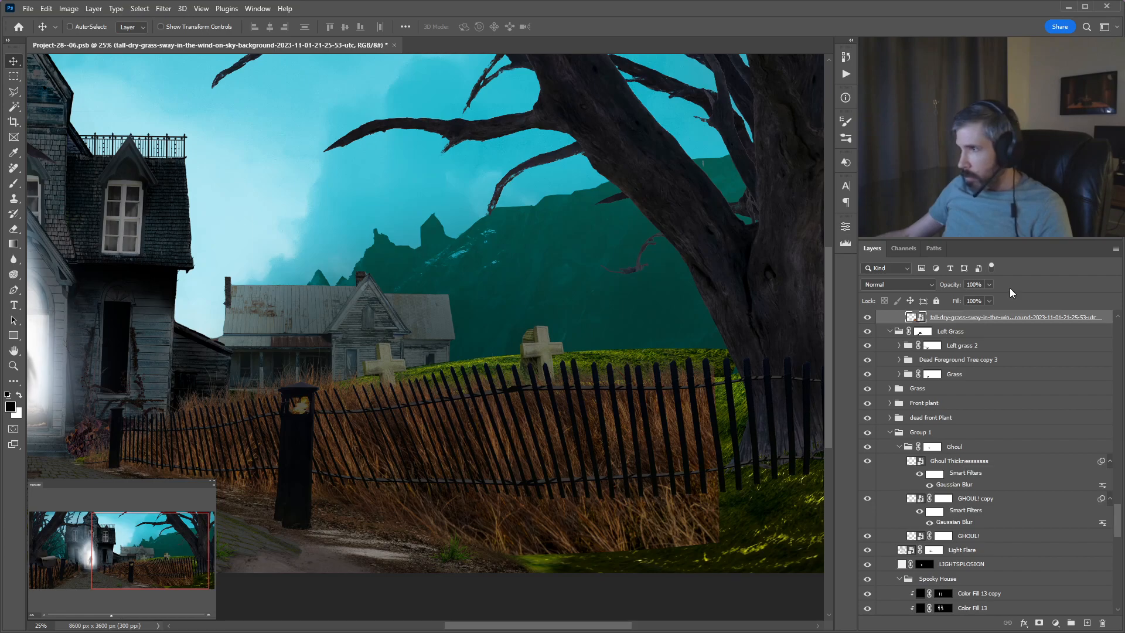
{"action": "scroll", "coordinate": [925, 381], "scroll_direction": "up", "scroll_amount": 2}
{"action": "left_click", "coordinate": [901, 358]}
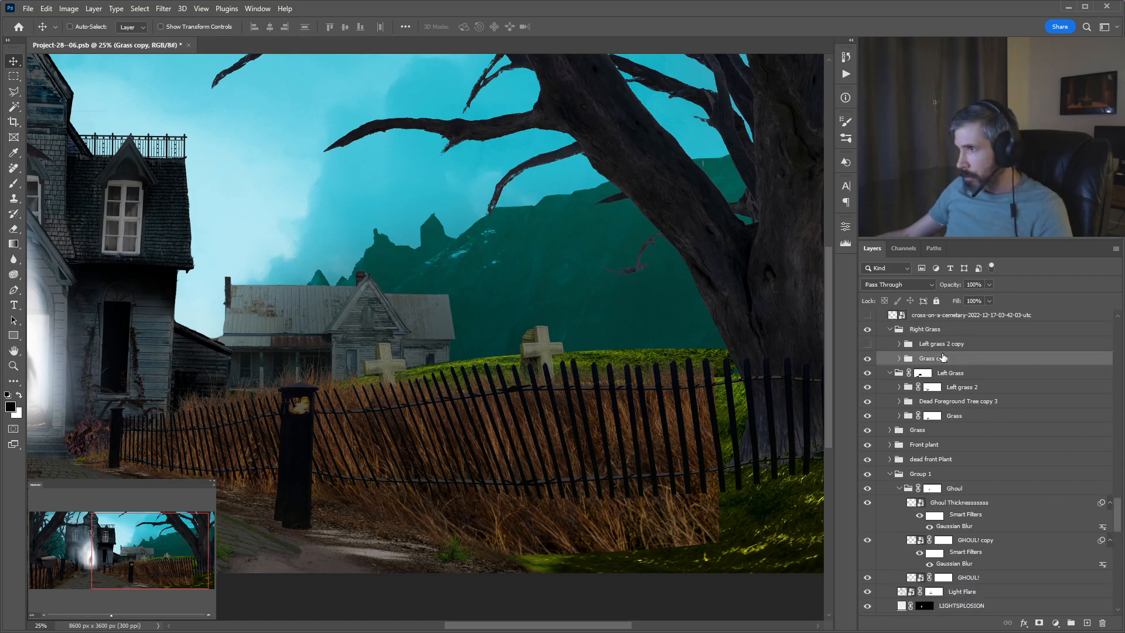
{"action": "left_click", "coordinate": [890, 374]}
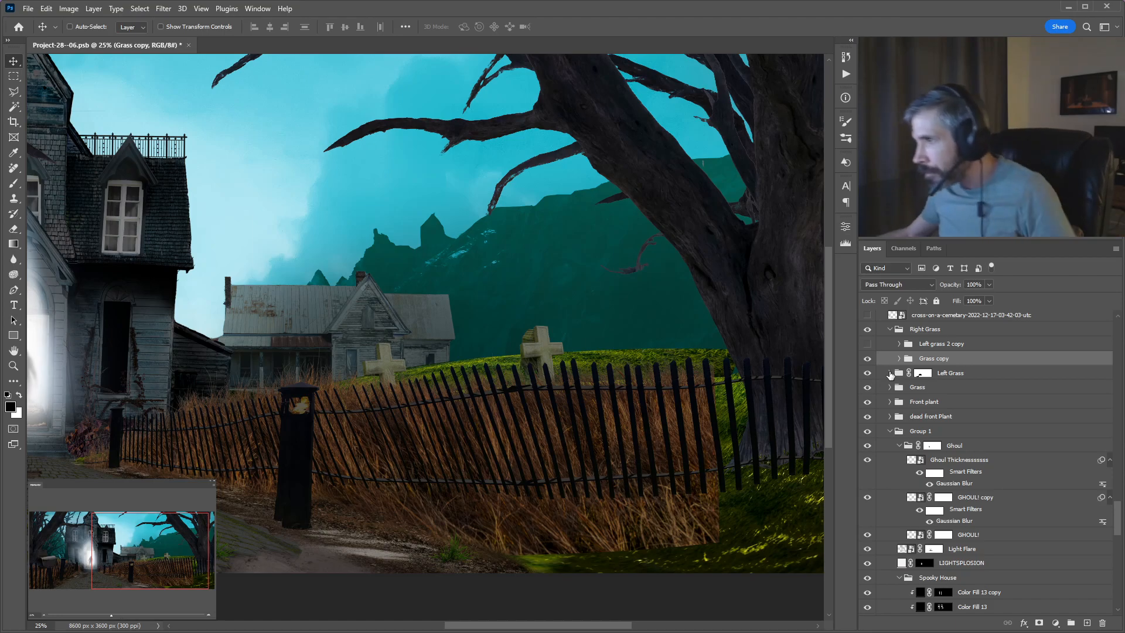
{"action": "left_click", "coordinate": [890, 431]}
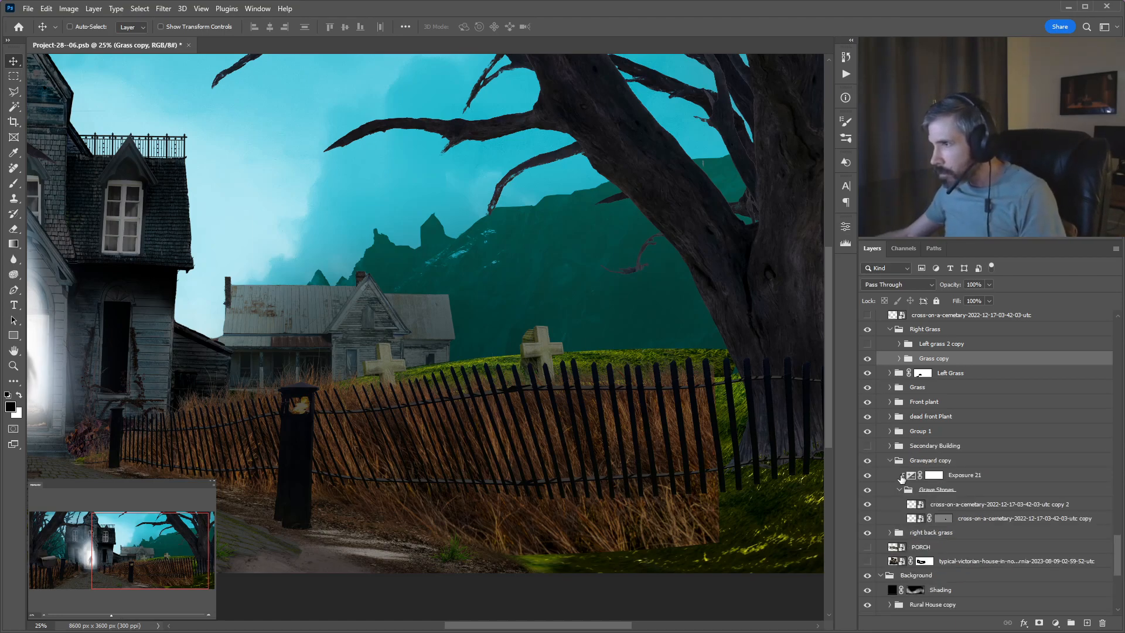
{"action": "left_click", "coordinate": [890, 461]}
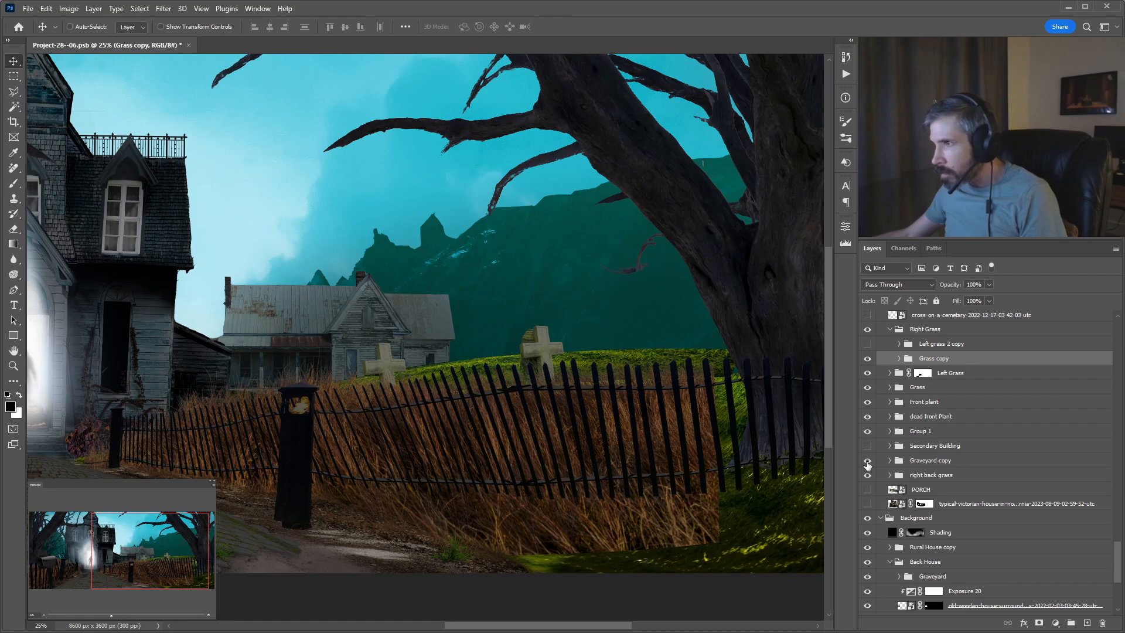
{"action": "left_click", "coordinate": [867, 461]}
{"action": "left_click", "coordinate": [868, 461]}
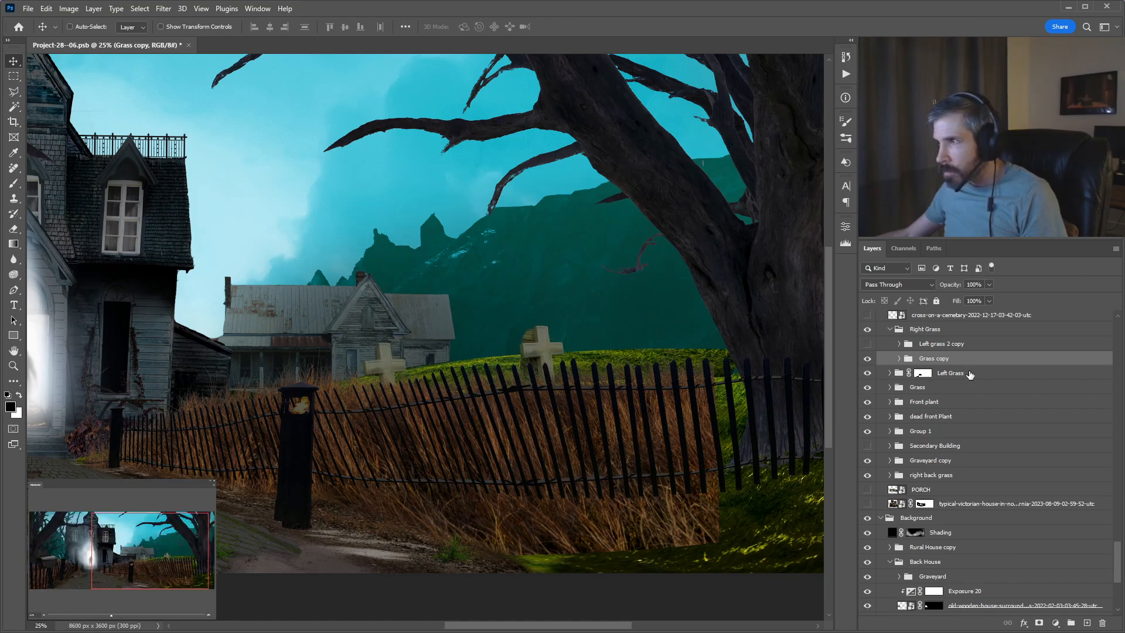
{"action": "left_click_drag", "start_coordinate": [935, 466], "coordinate": [975, 369]}
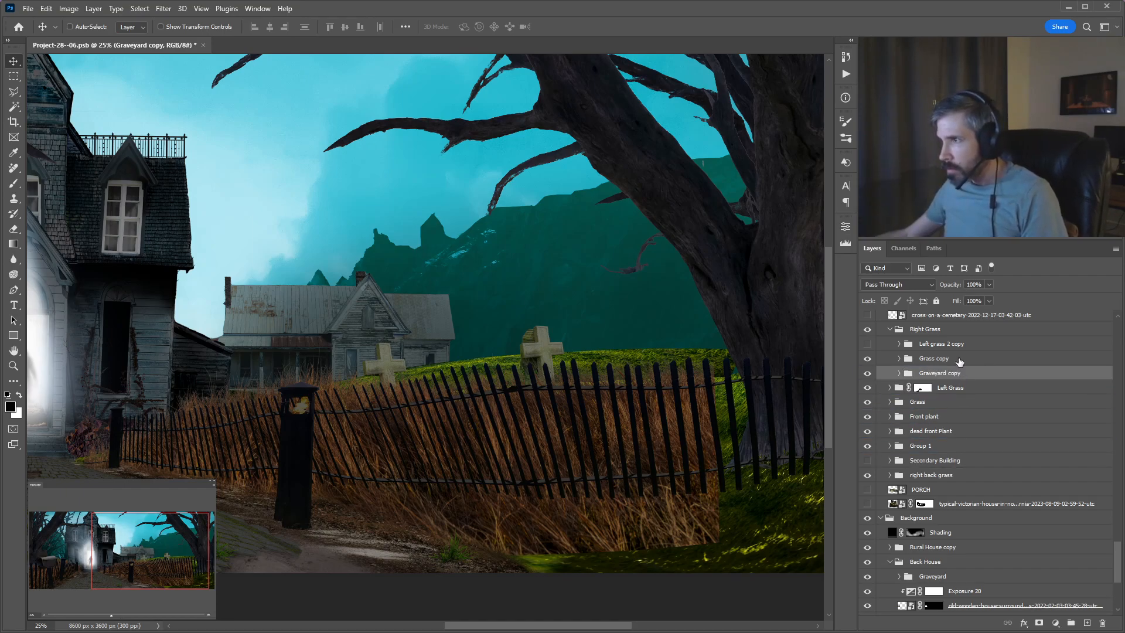
Duplicate the Grass copy group, place the duplicate beneath Graveyard copy, and raise its dry grass over the hill behind the crosses.
{"action": "left_click", "coordinate": [959, 361]}
{"action": "key", "text": "ctrl+j"}
{"action": "left_click_drag", "start_coordinate": [975, 369], "coordinate": [985, 389]}
{"action": "left_click_drag", "start_coordinate": [508, 386], "coordinate": [509, 367]}
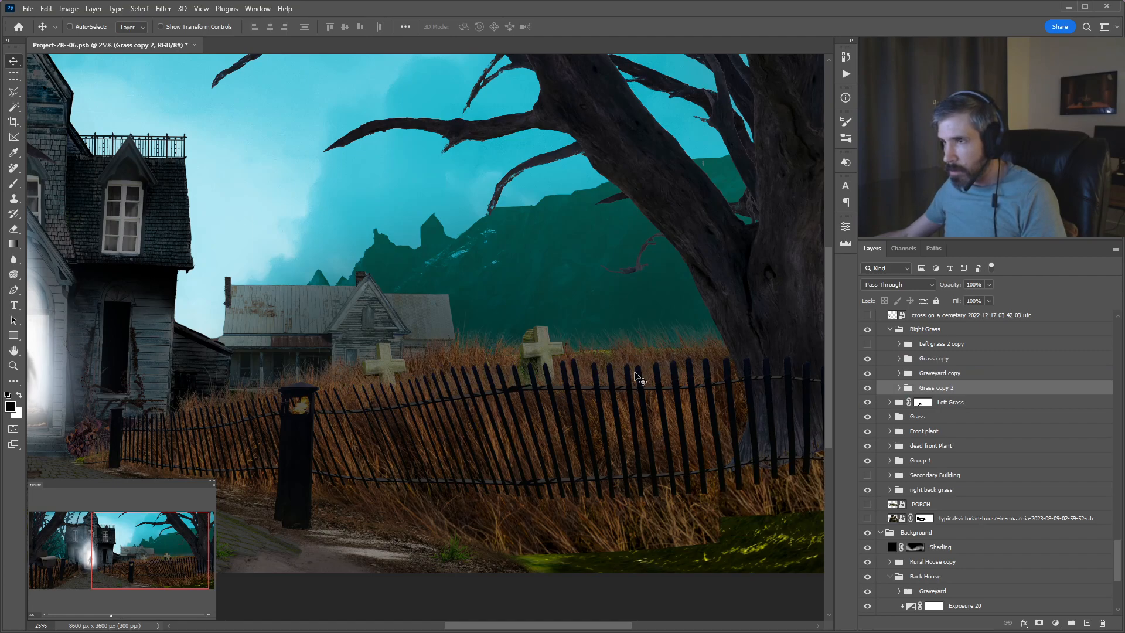
{"action": "left_click_drag", "start_coordinate": [633, 378], "coordinate": [656, 381]}
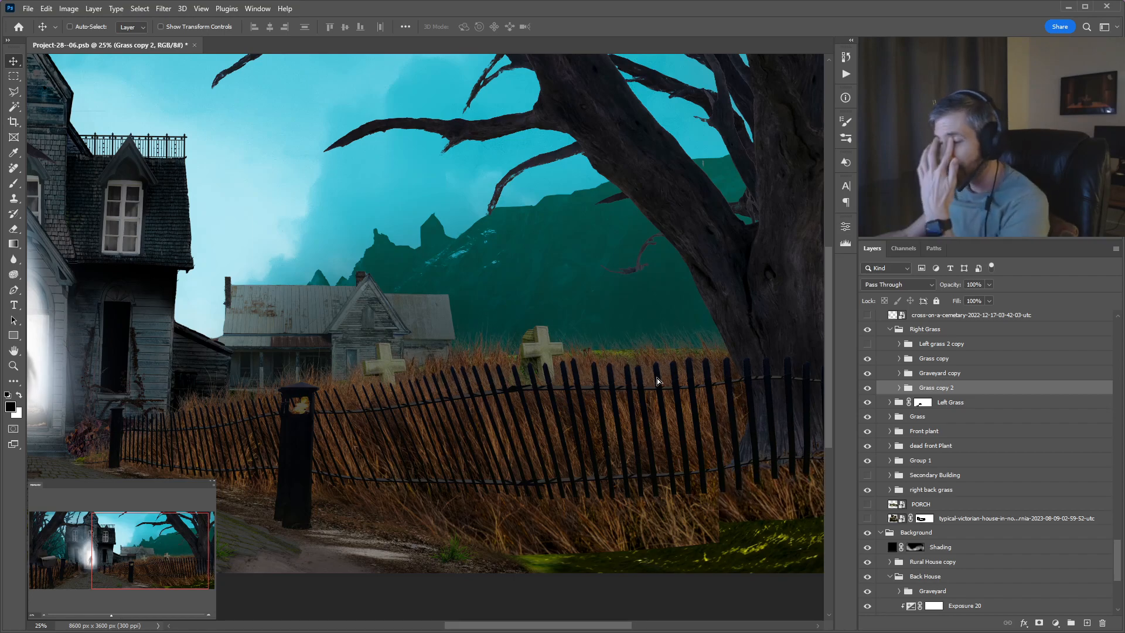
Examine the crosses and added grass against the fence, farmhouse, haunted house and walkway across the composition.
{"action": "scroll", "coordinate": [657, 380], "scroll_direction": "down", "scroll_amount": 1}
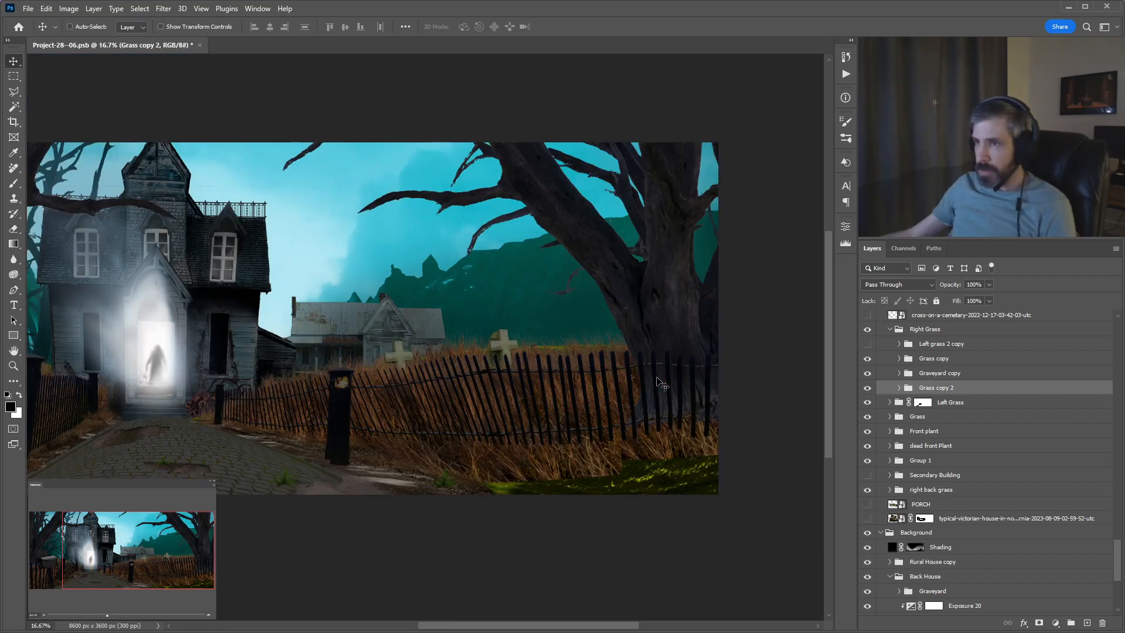
{"action": "scroll", "coordinate": [485, 392], "scroll_direction": "left", "scroll_amount": 3}
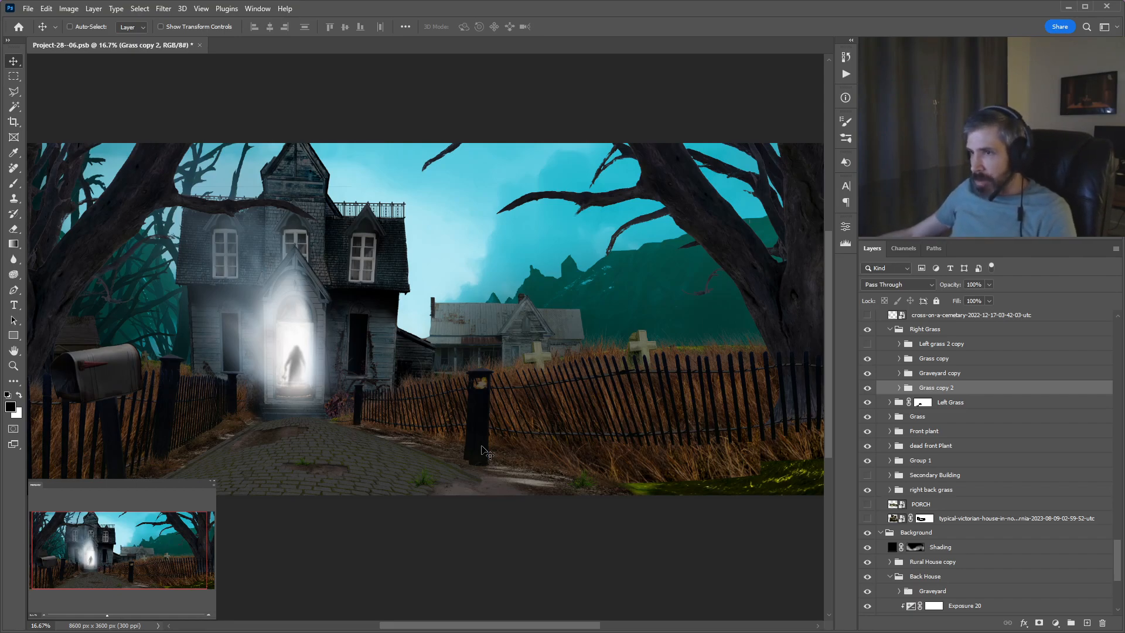
{"action": "scroll", "coordinate": [485, 449], "scroll_direction": "up", "scroll_amount": 3}
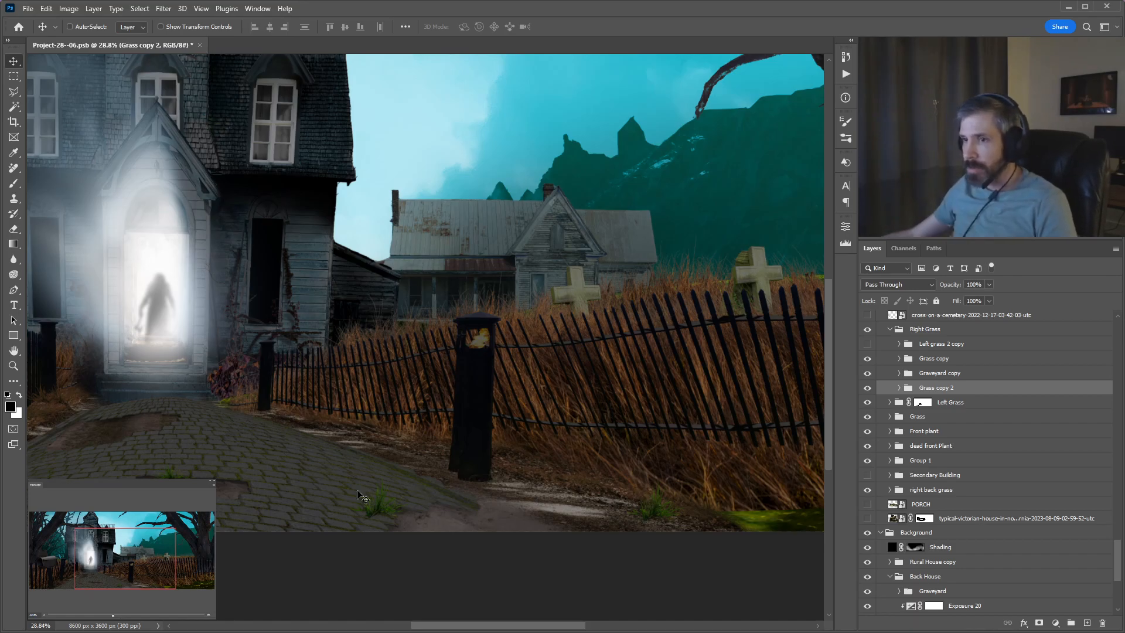
{"action": "left_click_drag", "start_coordinate": [249, 487], "coordinate": [397, 484]}
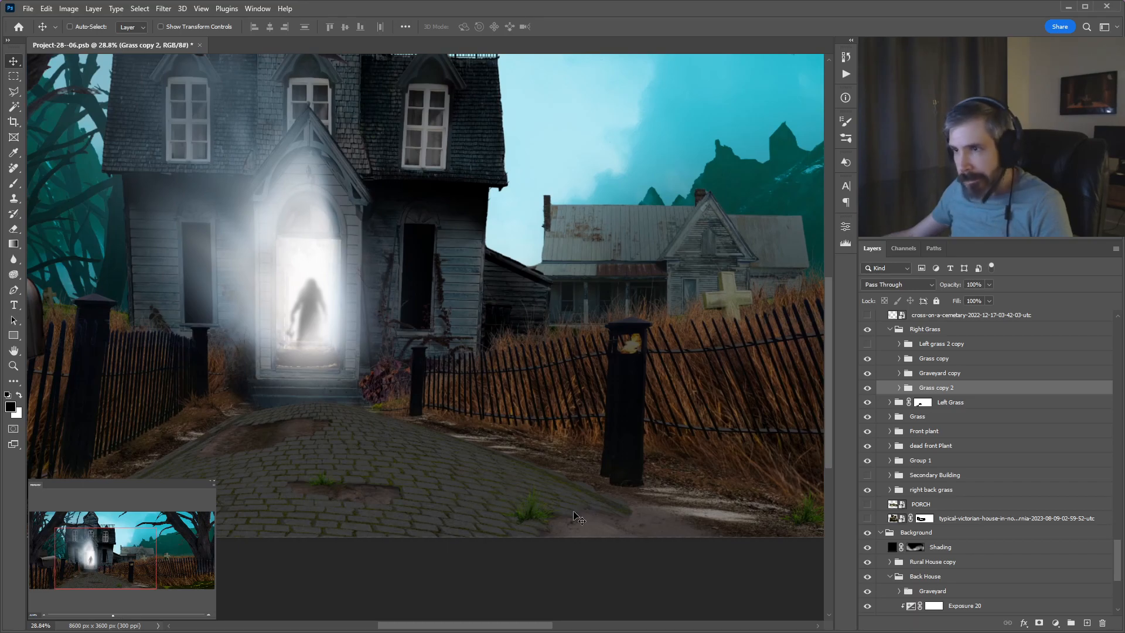
{"action": "left_click_drag", "start_coordinate": [453, 515], "coordinate": [330, 522]}
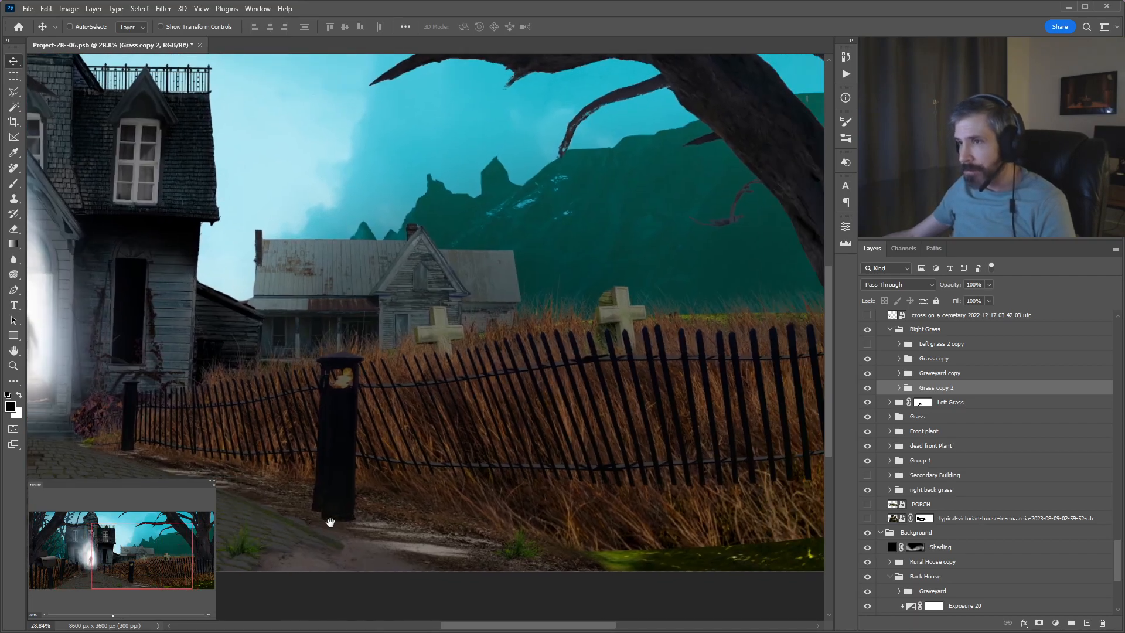
{"action": "left_click_drag", "start_coordinate": [225, 495], "coordinate": [321, 472]}
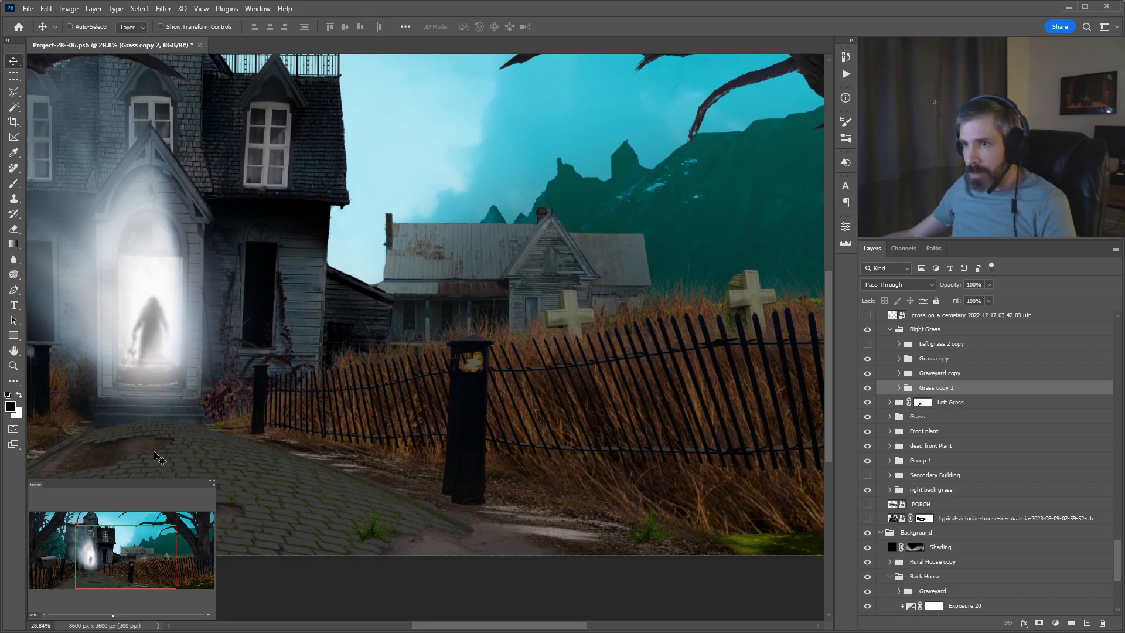
{"action": "left_click_drag", "start_coordinate": [502, 540], "coordinate": [328, 527]}
{"action": "left_click_drag", "start_coordinate": [198, 530], "coordinate": [269, 492]}
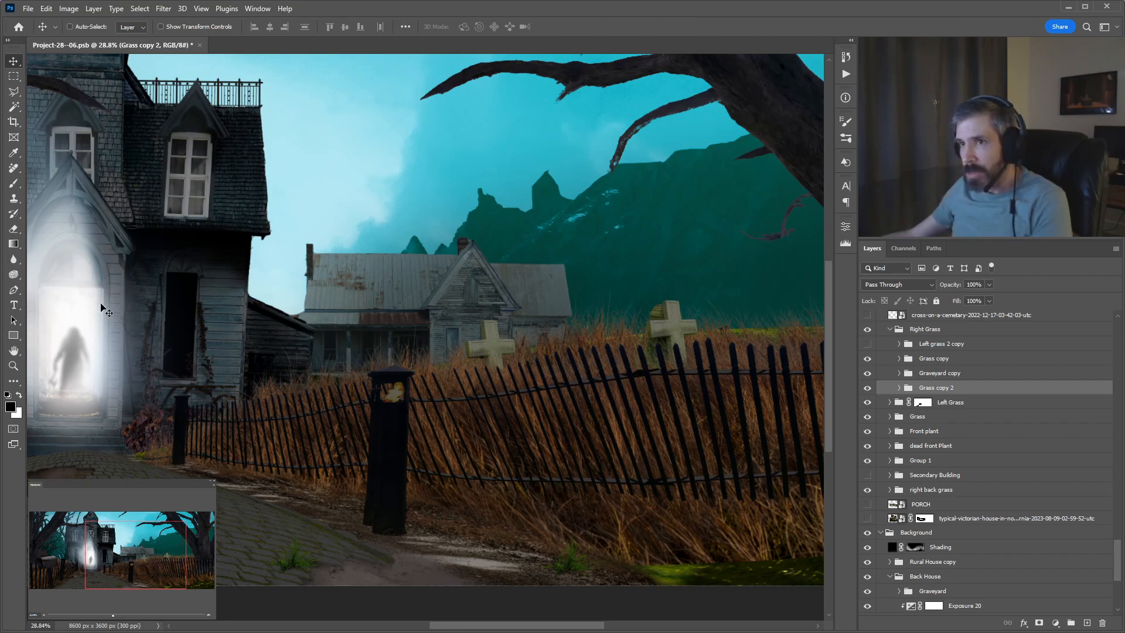
{"action": "left_click_drag", "start_coordinate": [97, 345], "coordinate": [205, 341]}
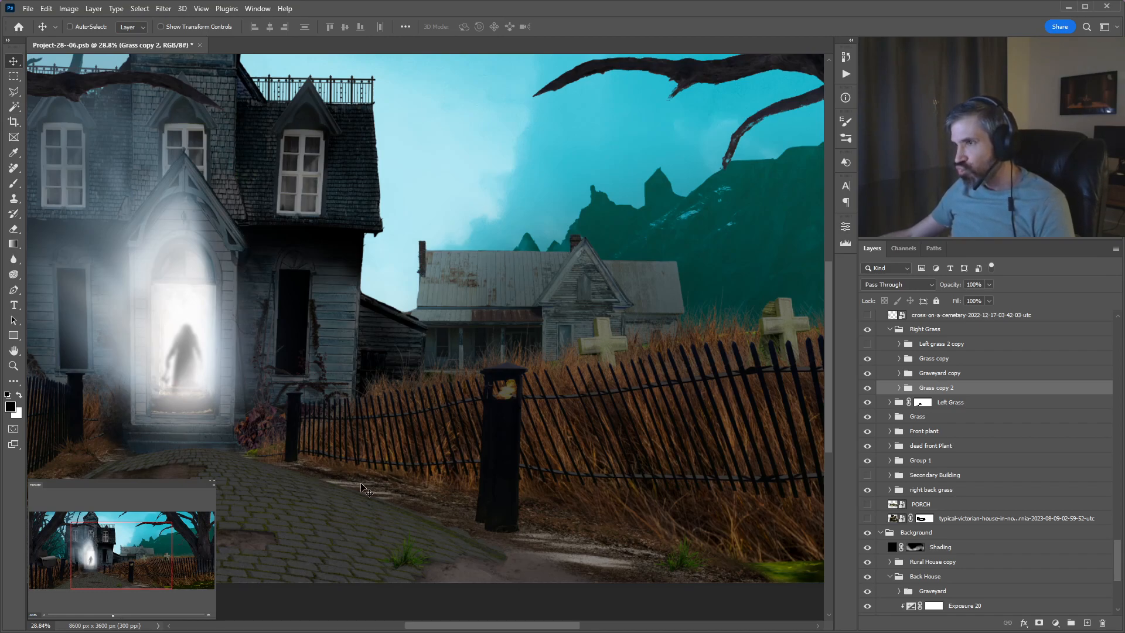
{"action": "left_click_drag", "start_coordinate": [667, 459], "coordinate": [568, 455]}
{"action": "scroll", "coordinate": [471, 487], "scroll_direction": "left", "scroll_amount": 2}
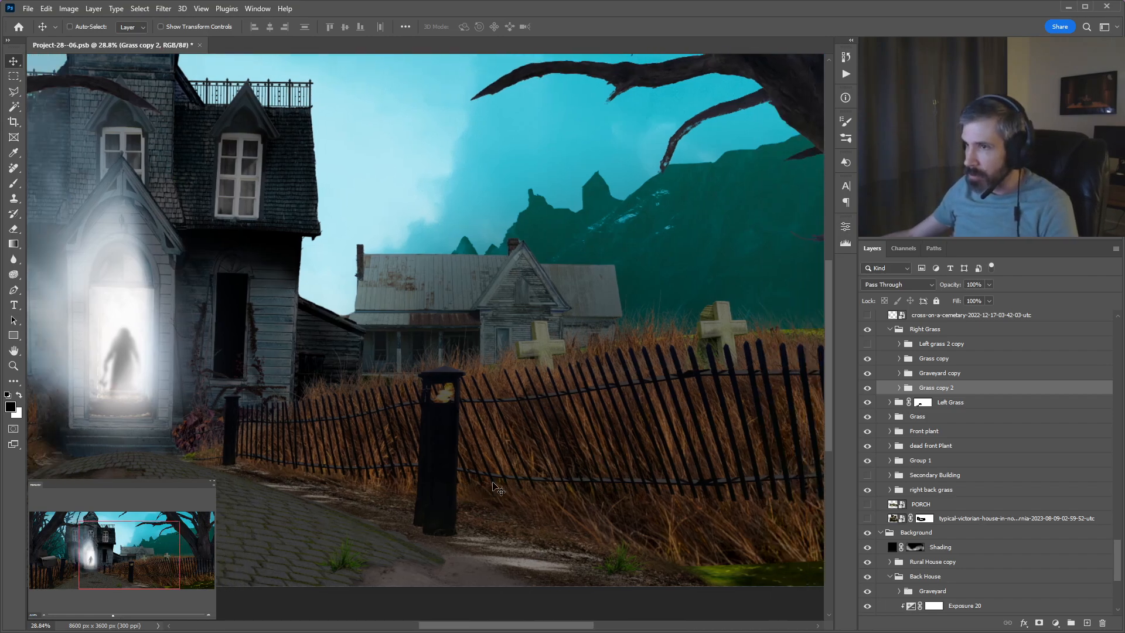
Select the right fence's lower rail and check its placement by comparing the last change and toggling the rail's visibility.
{"action": "scroll", "coordinate": [532, 495], "scroll_direction": "up", "scroll_amount": 1}
{"action": "scroll", "coordinate": [530, 494], "scroll_direction": "up", "scroll_amount": 1}
{"action": "left_click", "coordinate": [530, 480], "text": "ctrl"}
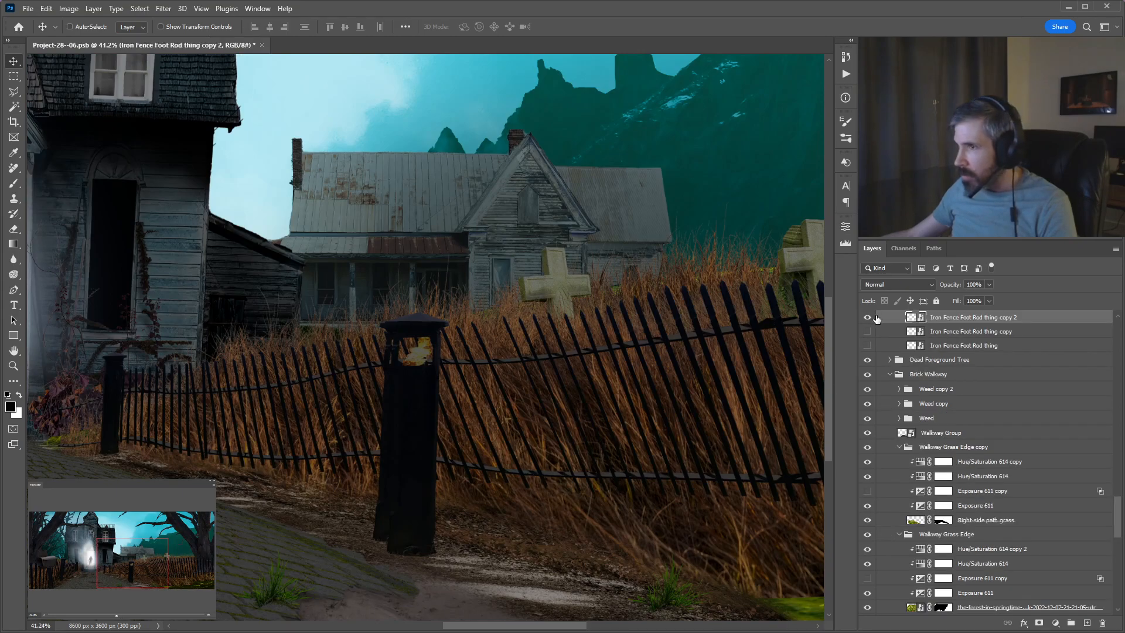
{"action": "key", "text": "ctrl+z"}
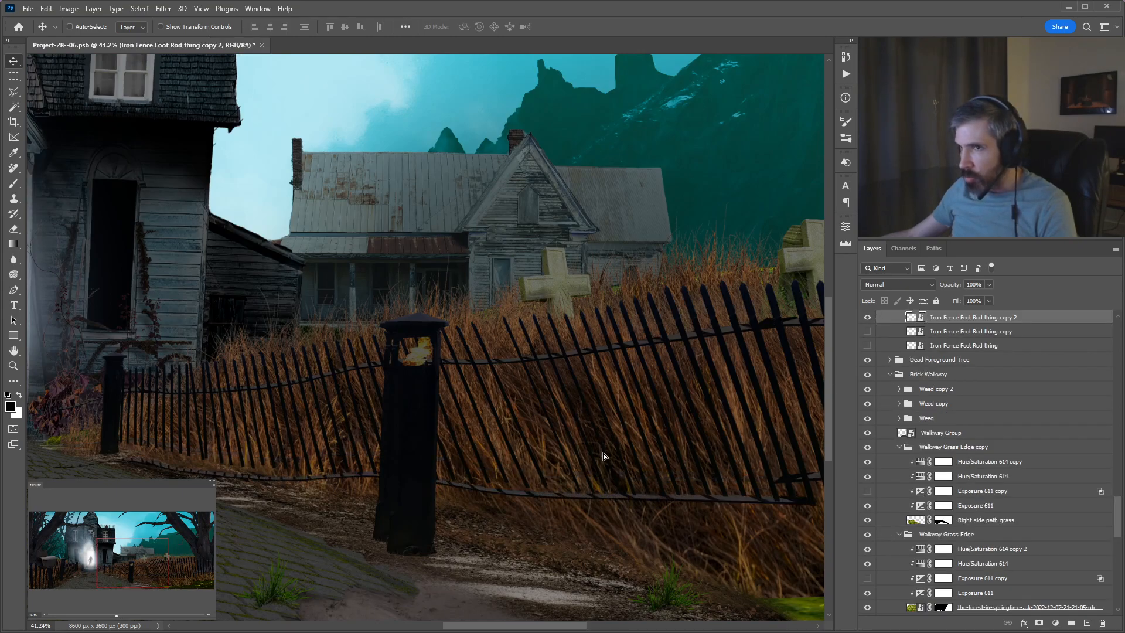
{"action": "key", "text": "ctrl+shift+z"}
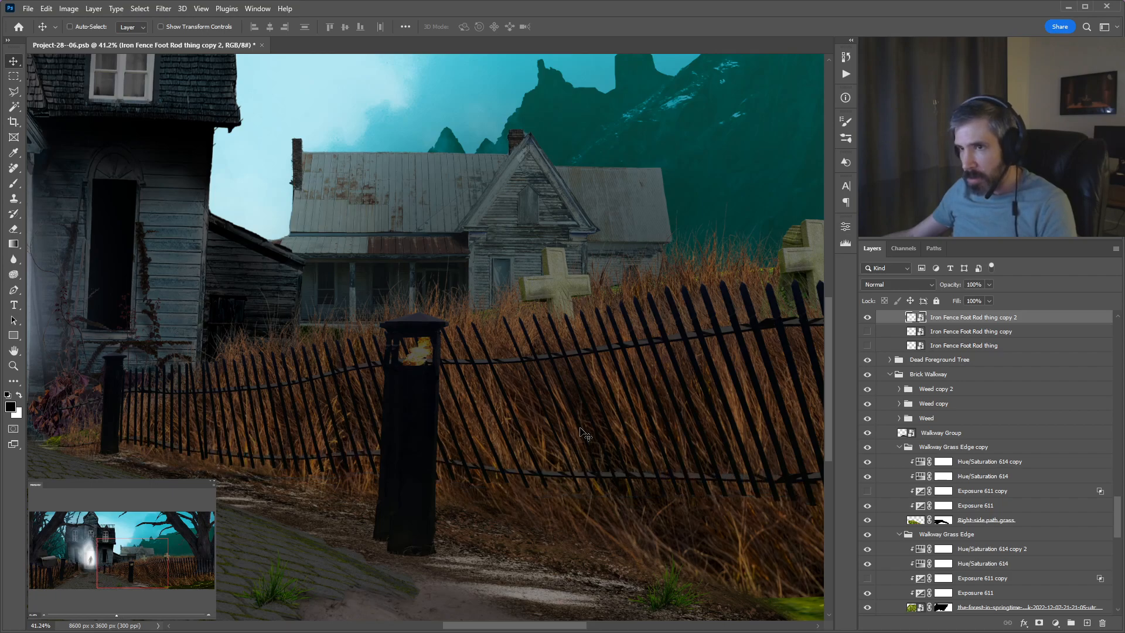
{"action": "scroll", "coordinate": [584, 433], "scroll_direction": "down", "scroll_amount": 4}
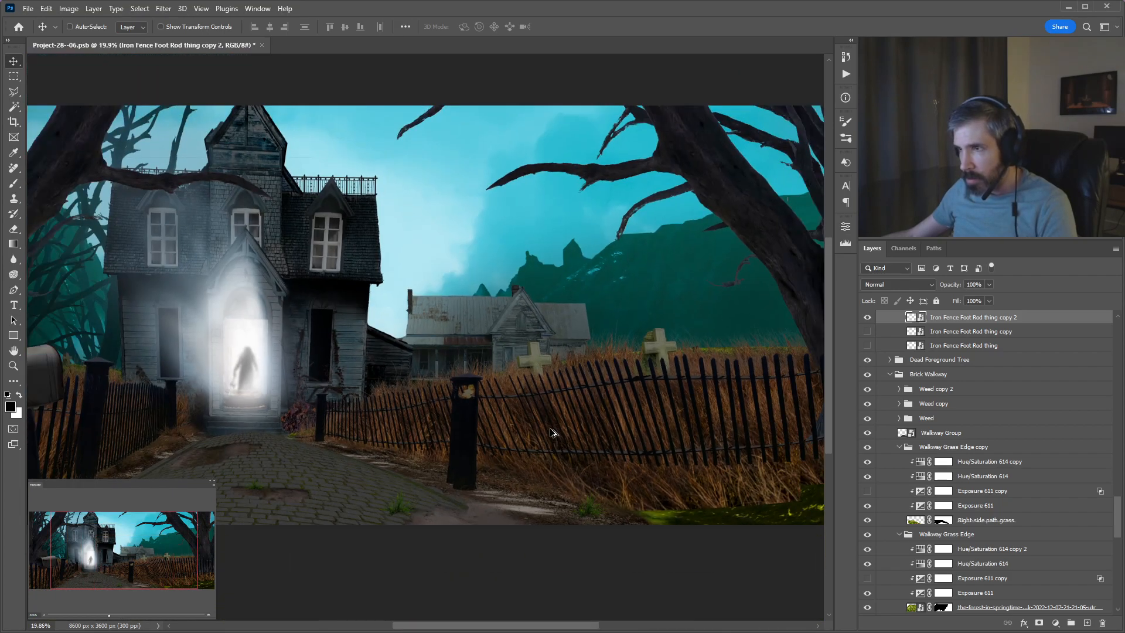
{"action": "key", "text": "ctrl+t"}
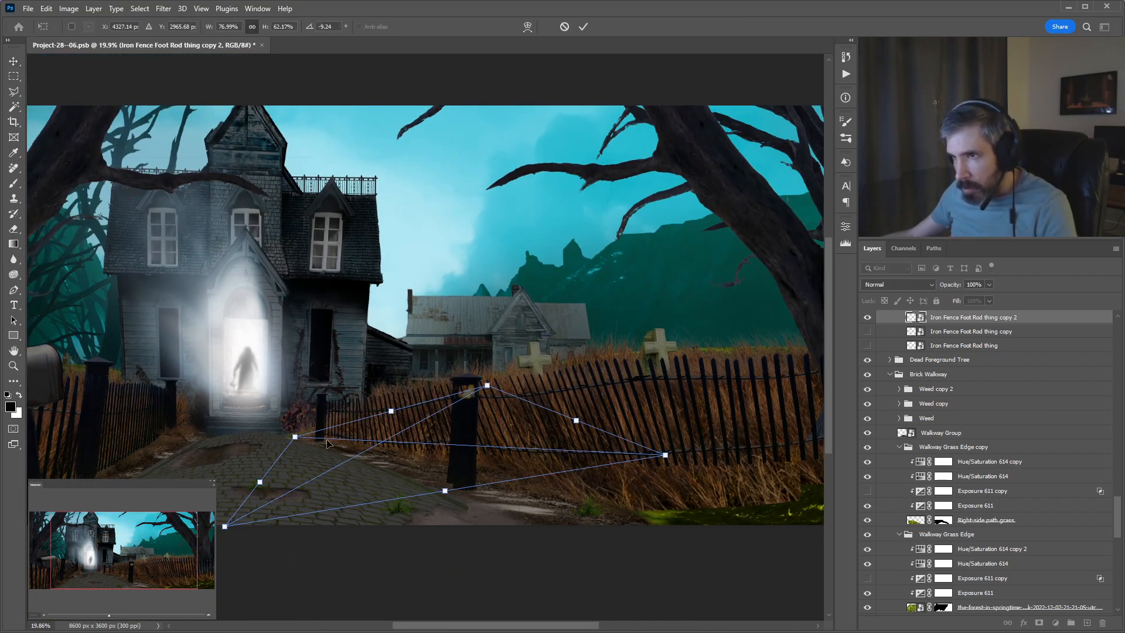
{"action": "key", "text": "Return"}
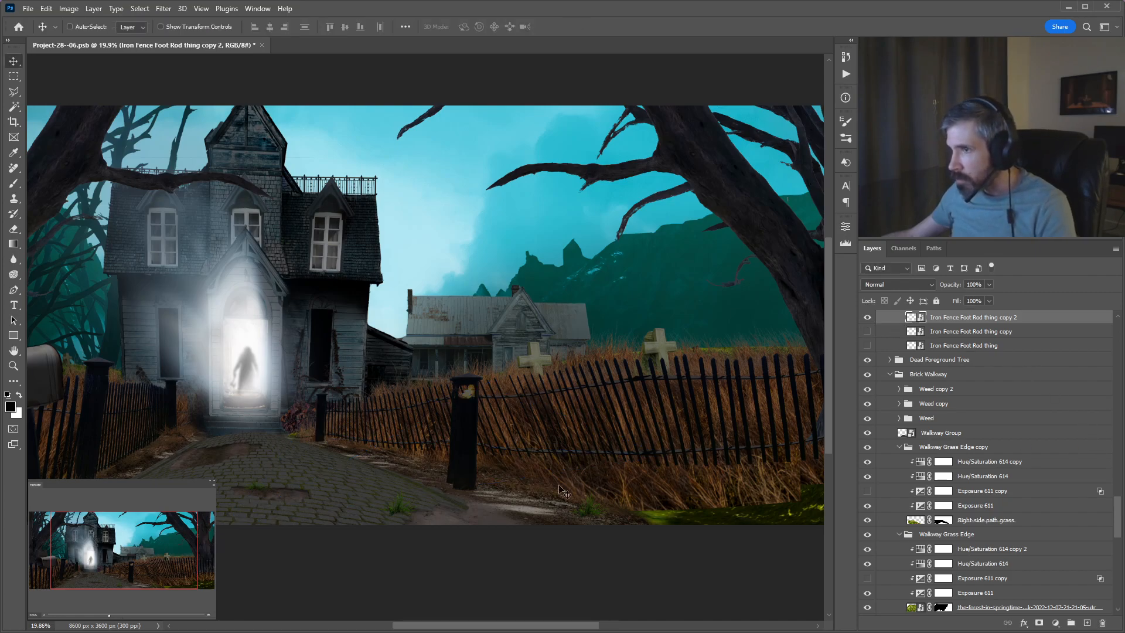
{"action": "key", "text": "ctrl"}
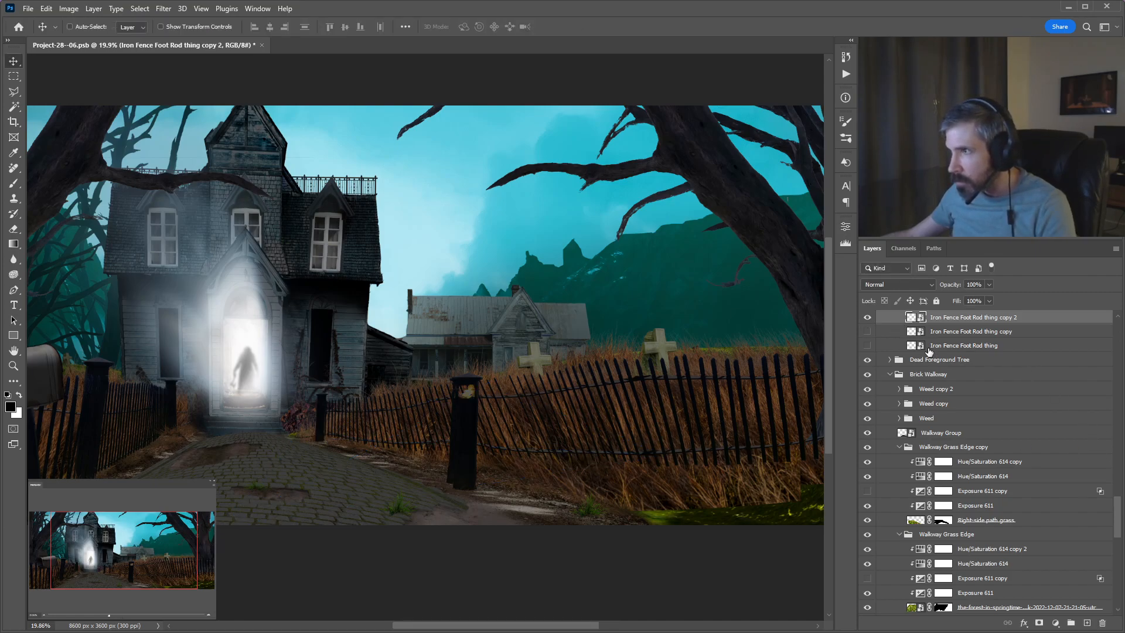
{"action": "left_click", "coordinate": [868, 318]}
{"action": "left_click", "coordinate": [868, 318]}
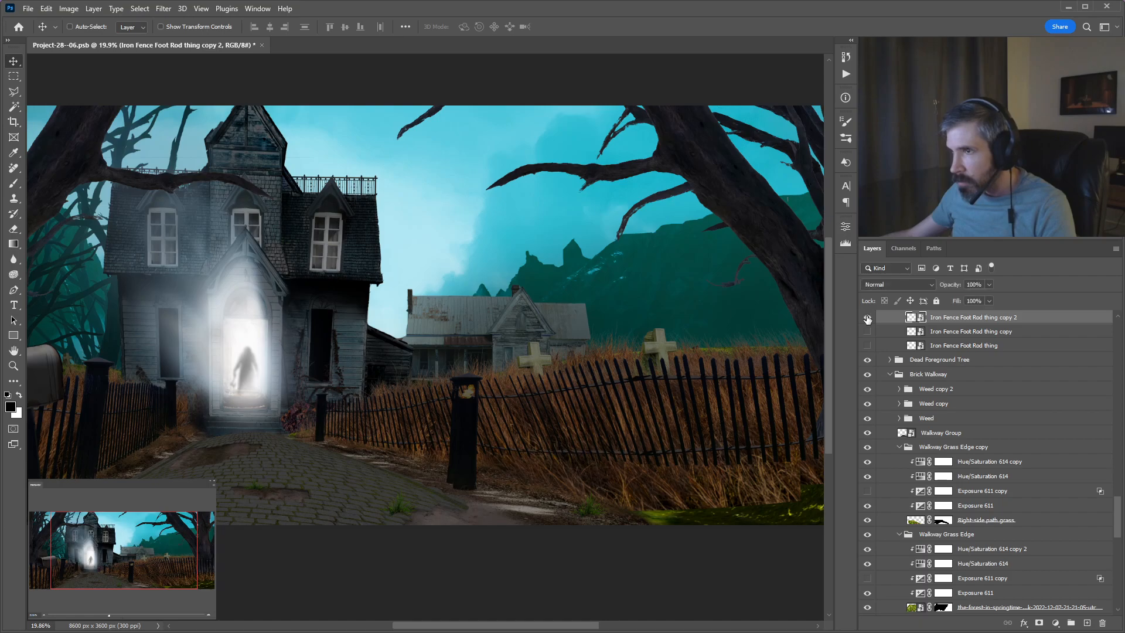
Rotate the right fence's lower rail to -2.65° around its end at the far post, lowering its near end into the grass.
{"action": "key", "text": "ctrl+t"}
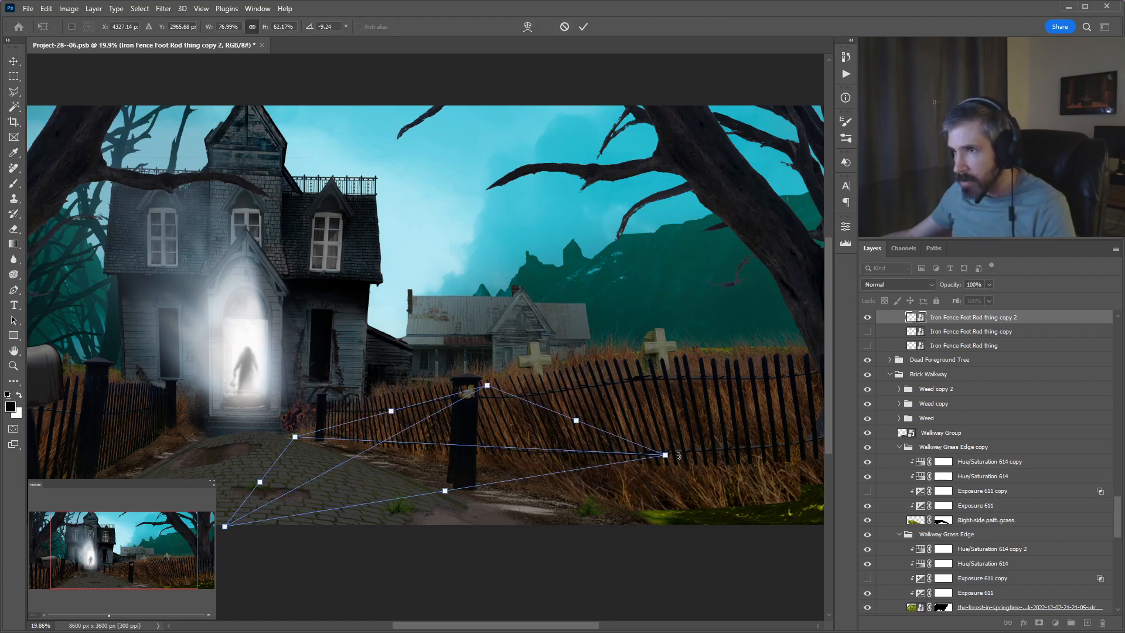
{"action": "left_click_drag", "start_coordinate": [677, 461], "coordinate": [671, 470]}
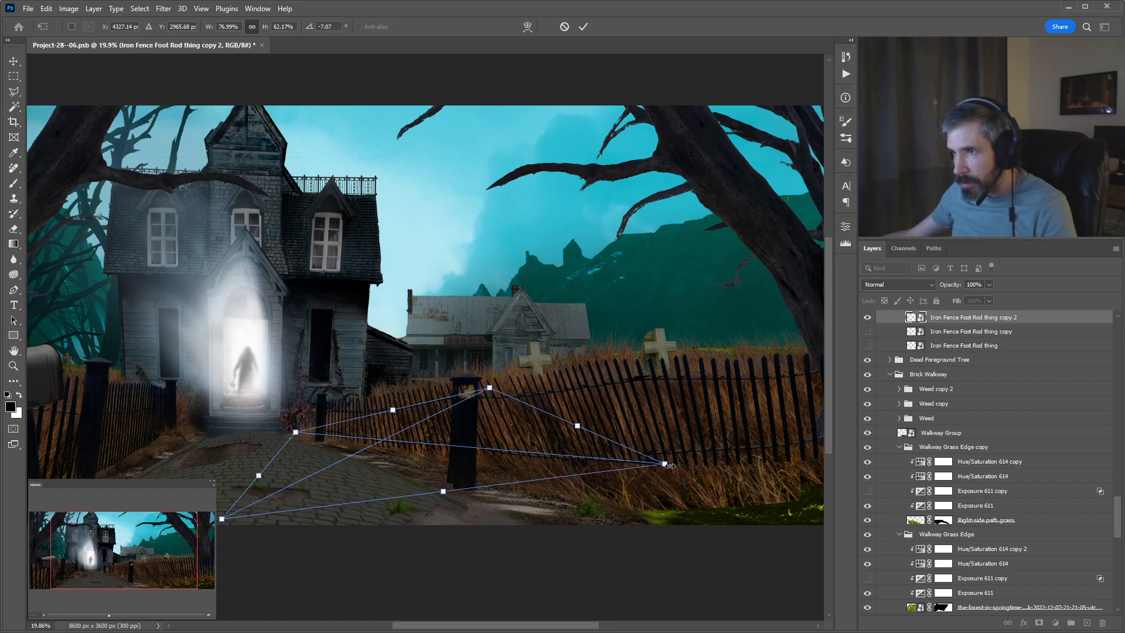
{"action": "scroll", "coordinate": [321, 436], "scroll_direction": "up", "scroll_amount": 3}
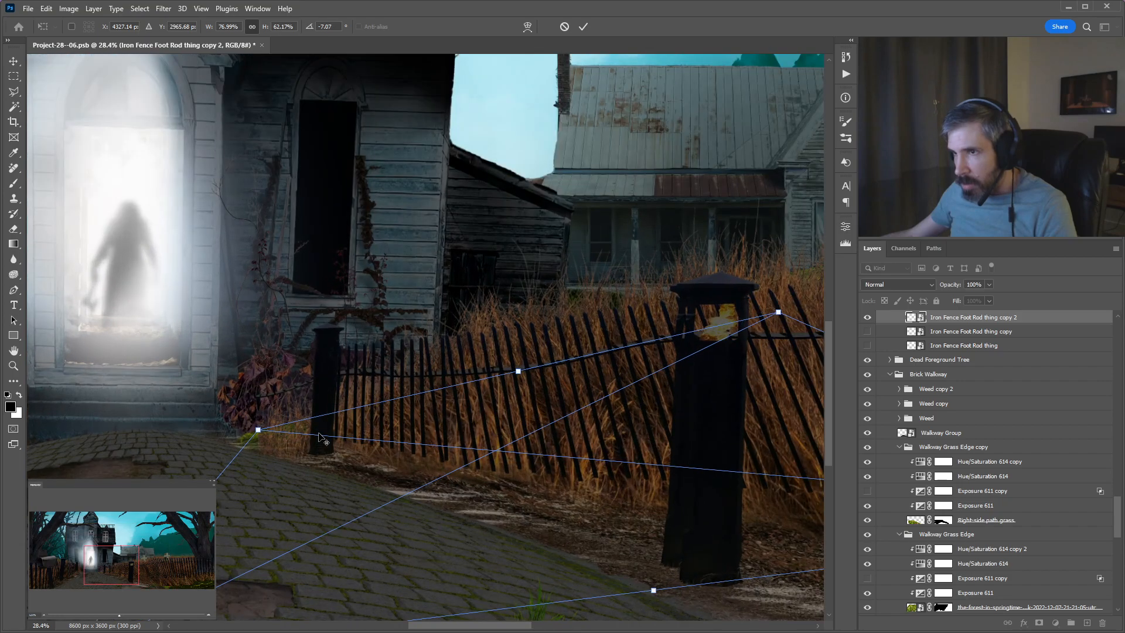
{"action": "scroll", "coordinate": [319, 446], "scroll_direction": "up", "scroll_amount": 3}
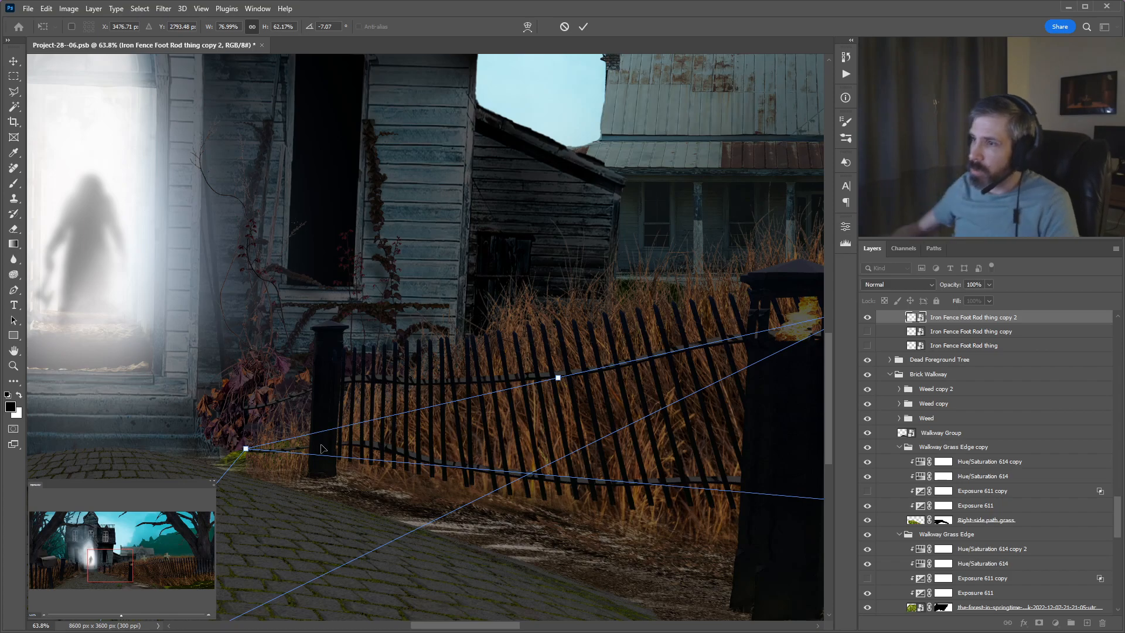
{"action": "scroll", "coordinate": [363, 430], "scroll_direction": "right", "scroll_amount": 2}
{"action": "scroll", "coordinate": [392, 417], "scroll_direction": "down", "scroll_amount": 5}
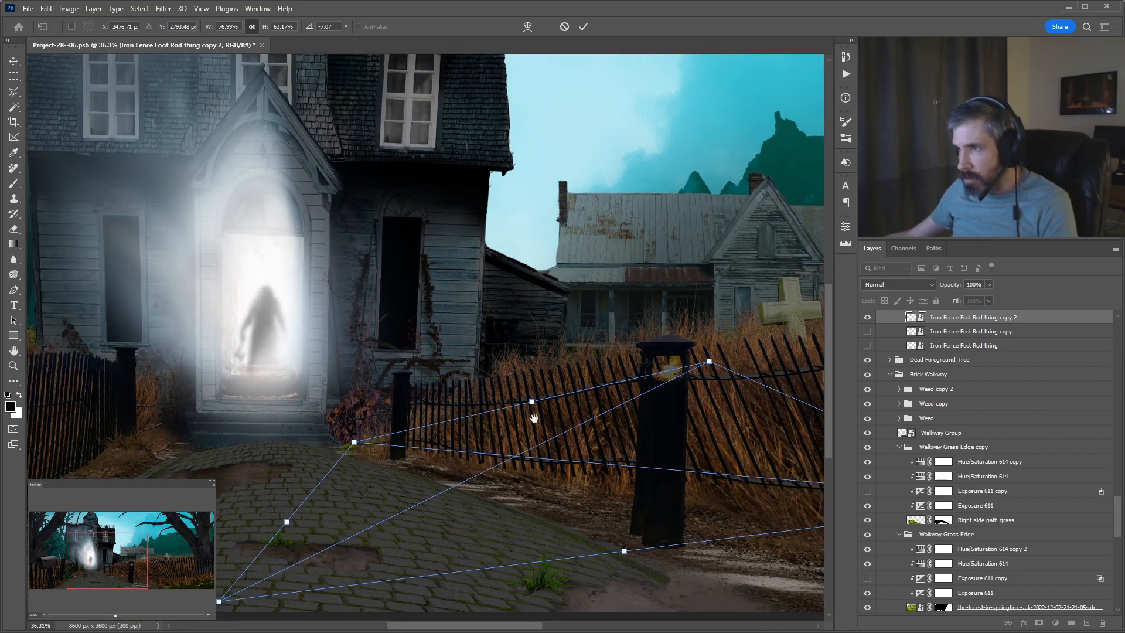
{"action": "left_click_drag", "start_coordinate": [647, 484], "coordinate": [381, 382]}
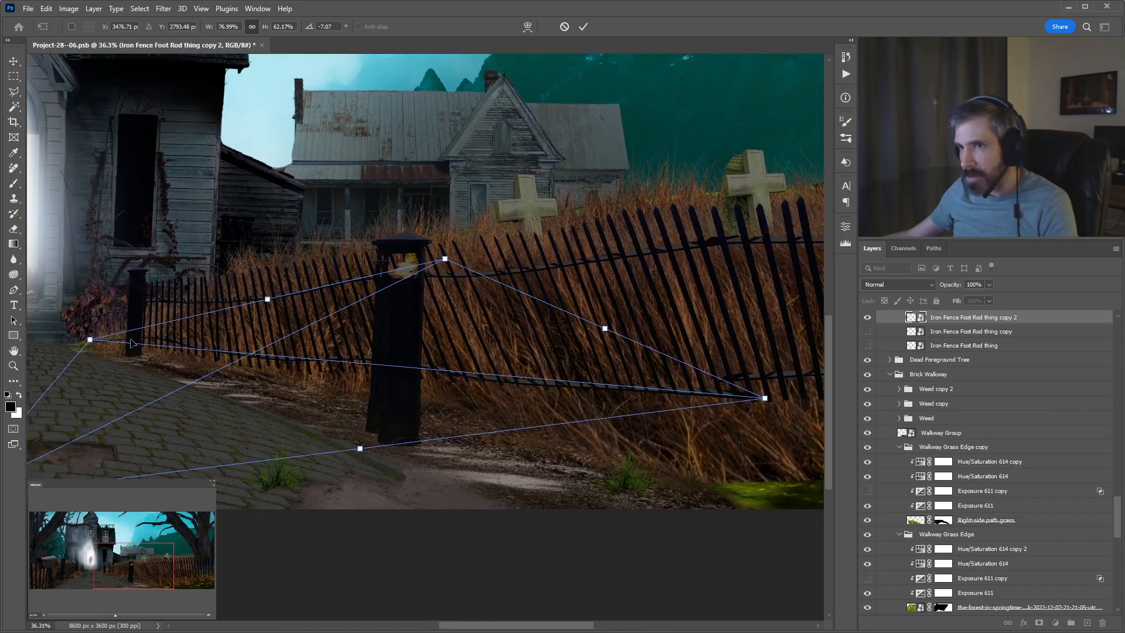
{"action": "left_click_drag", "start_coordinate": [765, 398], "coordinate": [763, 454]}
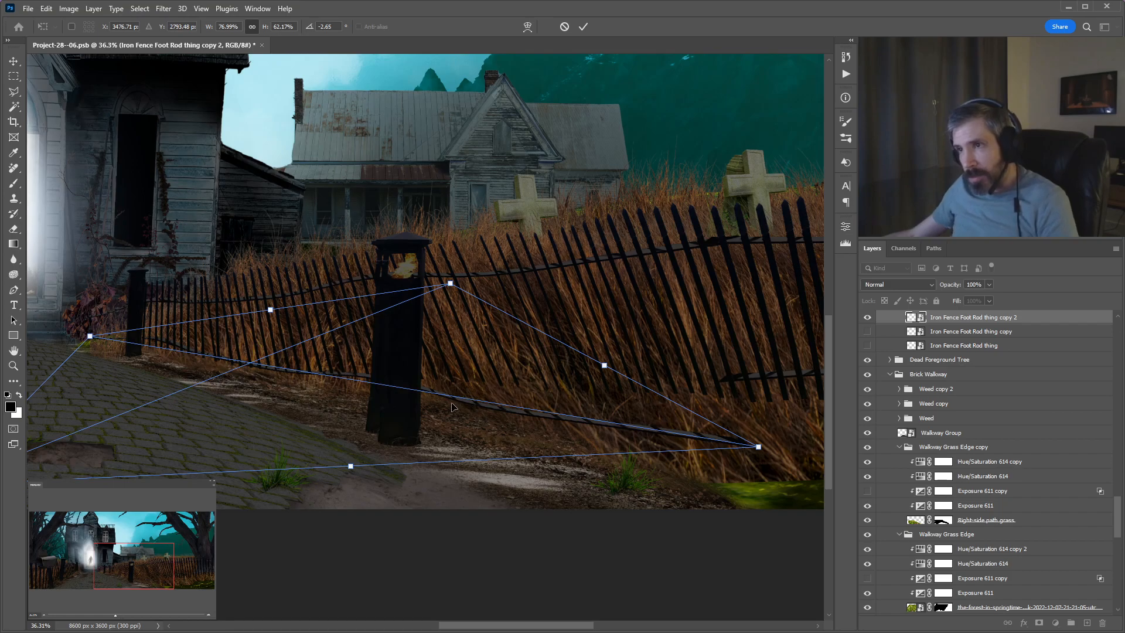
{"action": "key", "text": "Return"}
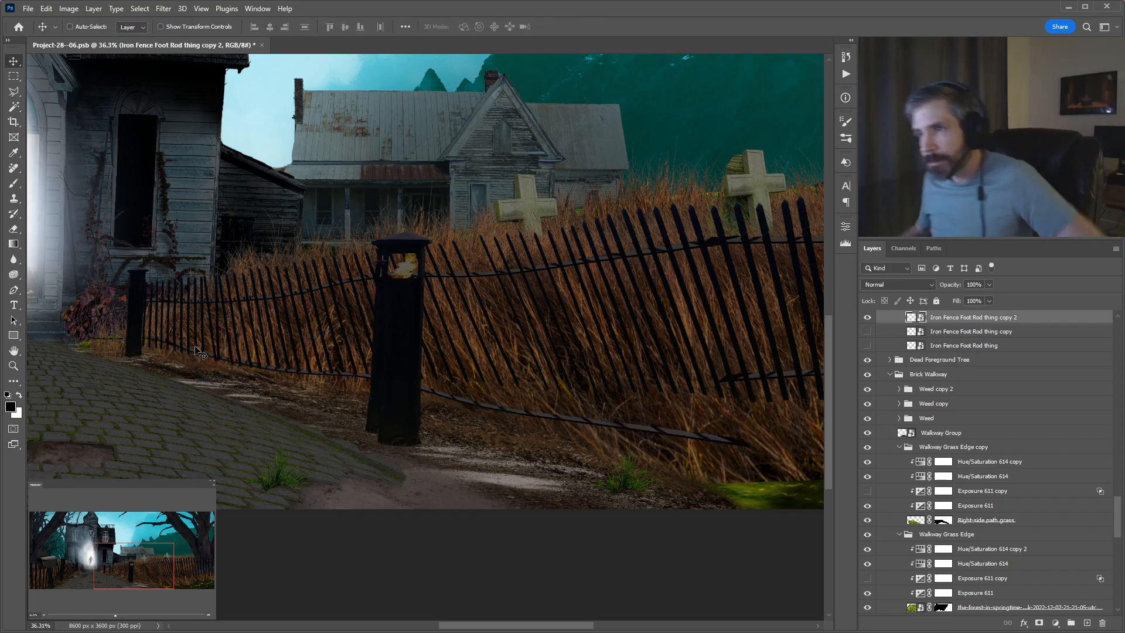
{"action": "key", "text": "ctrl+z"}
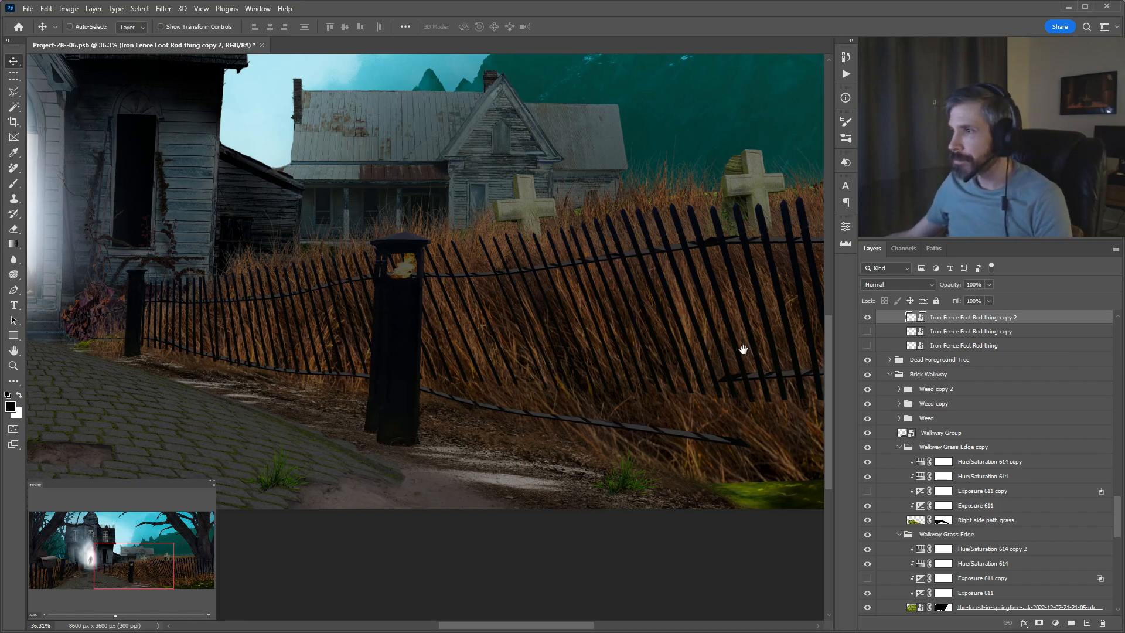
Raise the right fence's upper rail slightly and rotate it to -13.11° around the far post, lowering its near end.
{"action": "left_click_drag", "start_coordinate": [750, 349], "coordinate": [562, 334]}
{"action": "left_click_drag", "start_coordinate": [471, 330], "coordinate": [667, 318]}
{"action": "key", "text": "ctrl+j"}
{"action": "key", "text": "ctrl+j"}
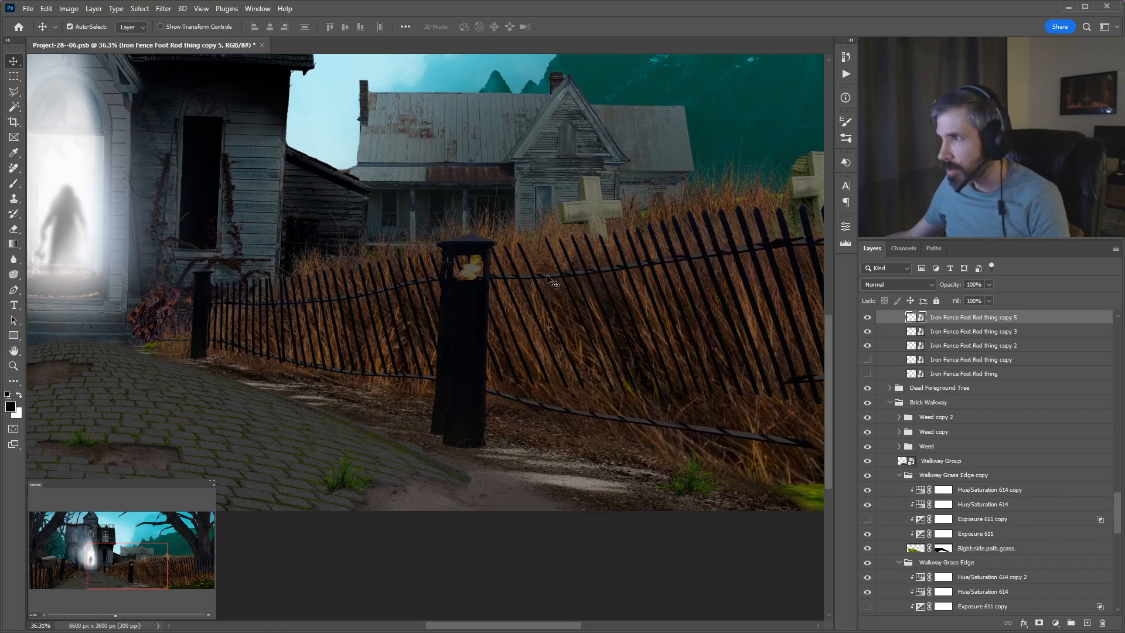
{"action": "key", "text": "ctrl+t"}
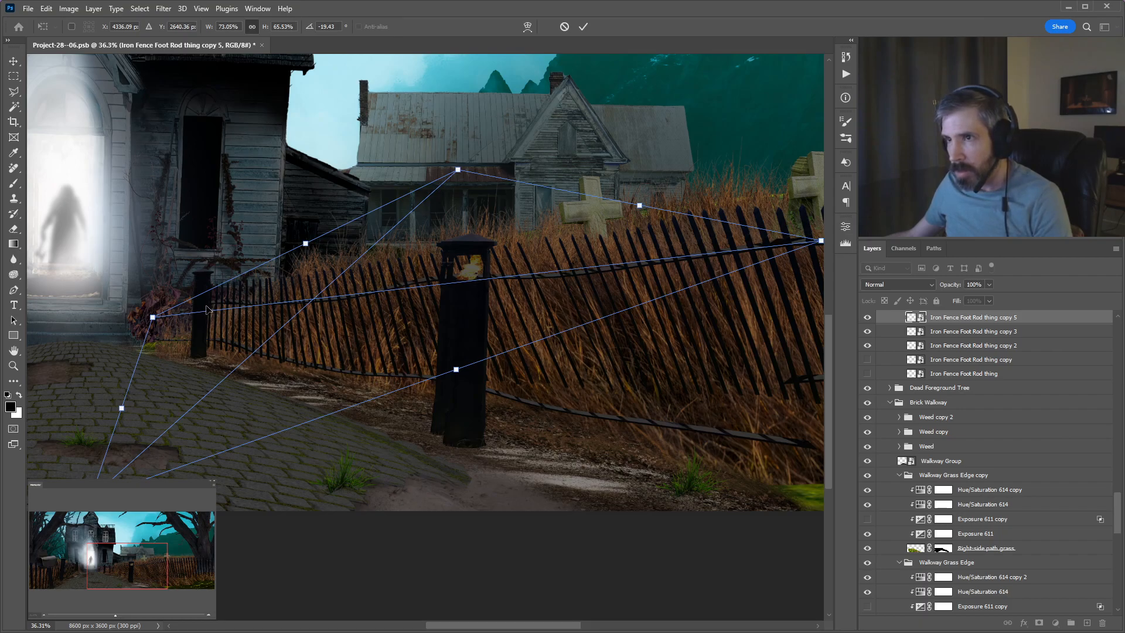
{"action": "left_click_drag", "start_coordinate": [204, 305], "coordinate": [205, 303]}
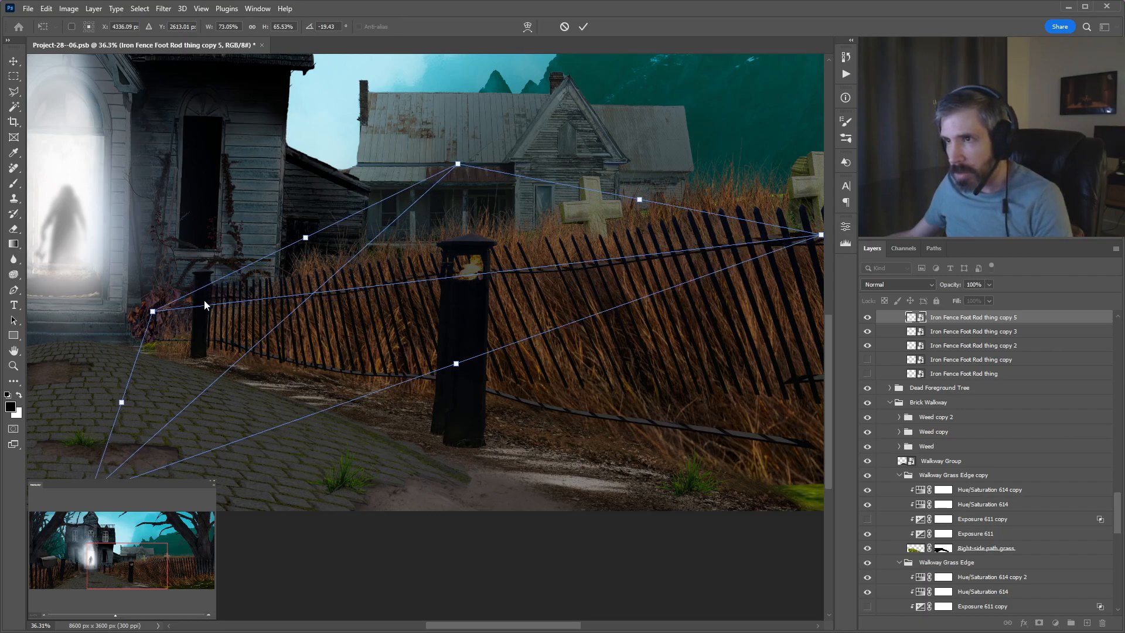
{"action": "key", "text": "shift"}
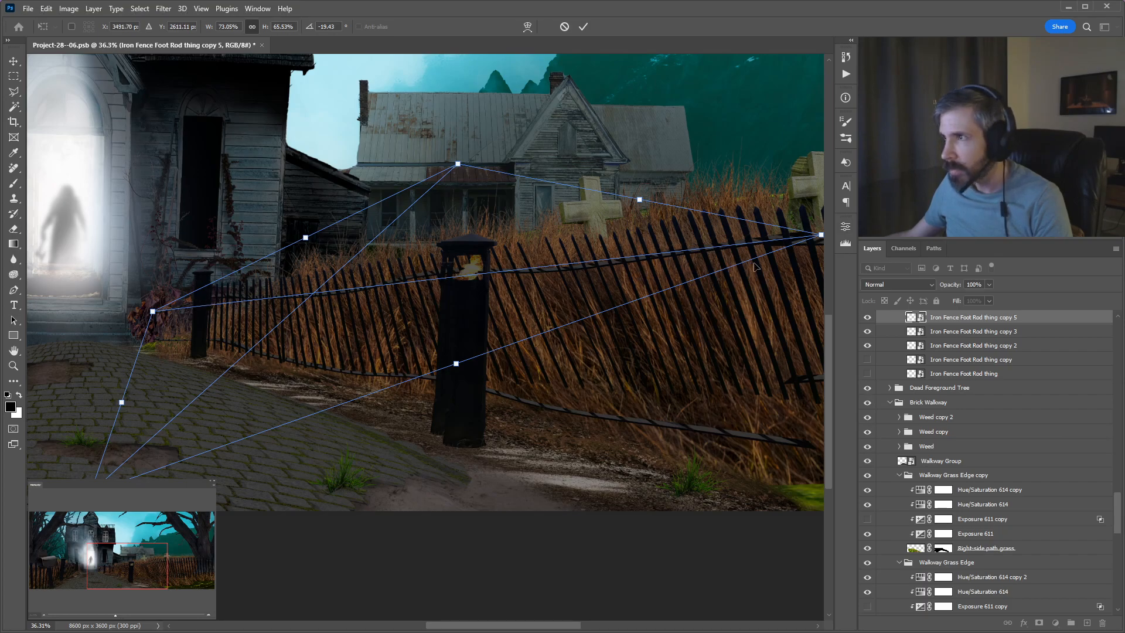
{"action": "scroll", "coordinate": [734, 238], "scroll_direction": "right", "scroll_amount": 2}
{"action": "left_click_drag", "start_coordinate": [733, 238], "coordinate": [702, 313]}
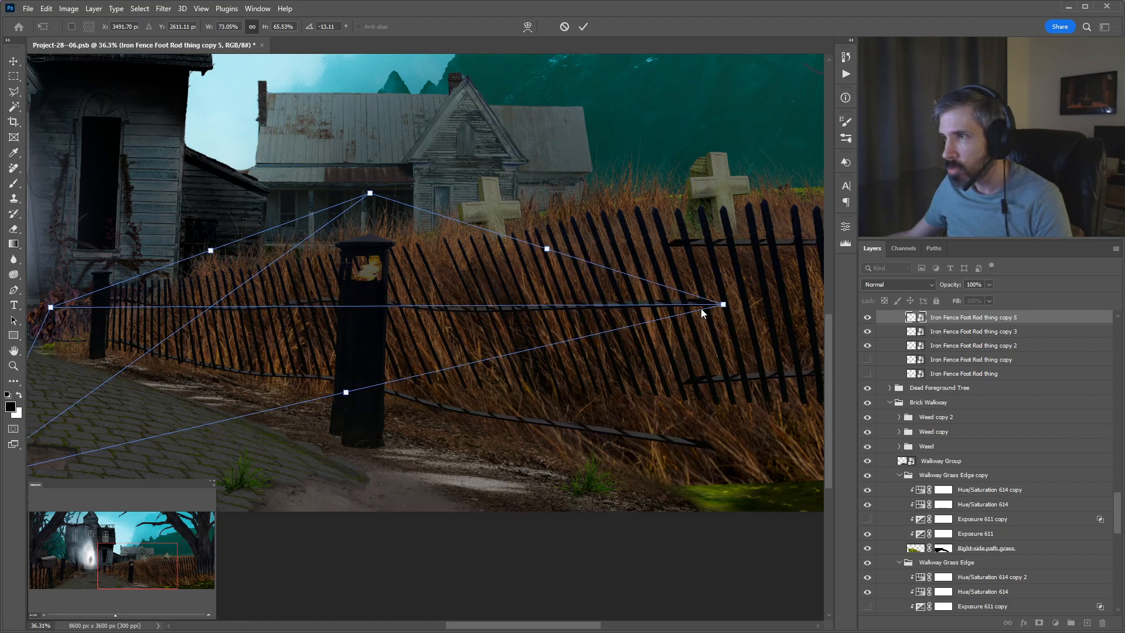
{"action": "key", "text": "Return"}
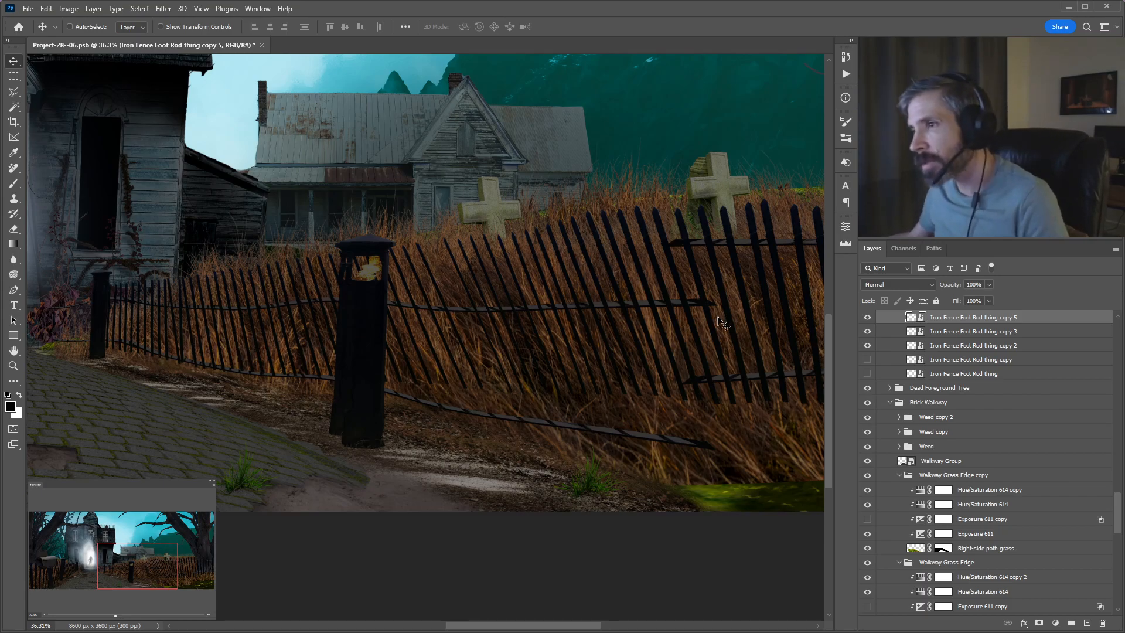
Stretch the first iron picket beside the far fence post down to the ground, at -15.17% height, and shift it closer to the post.
{"action": "key", "text": "ctrl"}
{"action": "left_click", "coordinate": [564, 430], "text": "ctrl"}
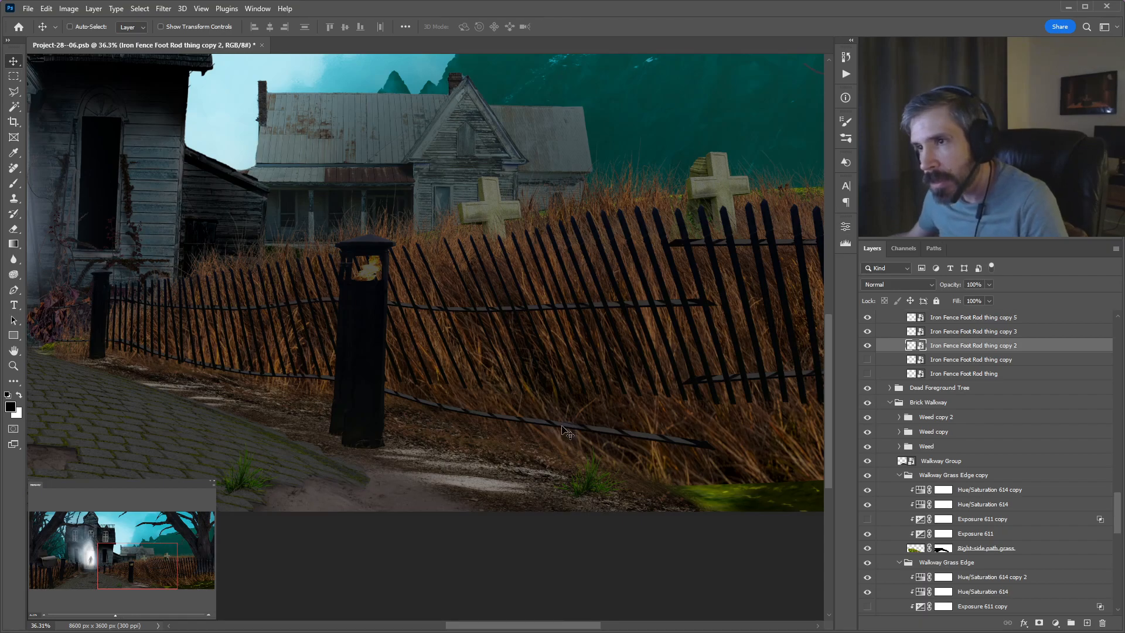
{"action": "scroll", "coordinate": [102, 342], "scroll_direction": "up", "scroll_amount": 5}
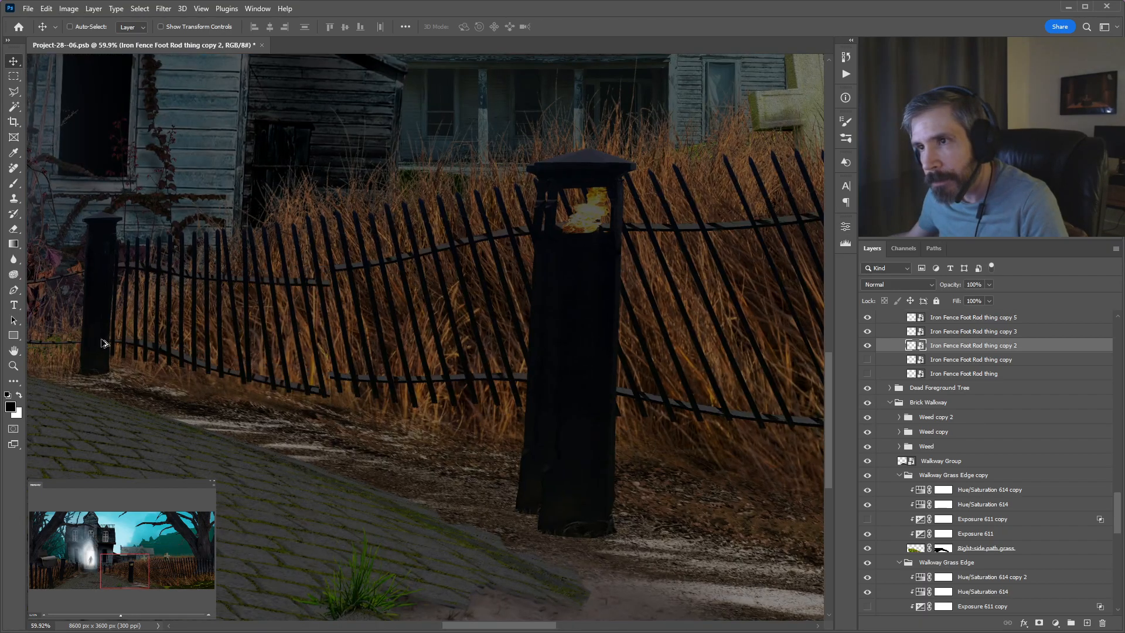
{"action": "scroll", "coordinate": [103, 343], "scroll_direction": "up", "scroll_amount": 8}
{"action": "left_click_drag", "start_coordinate": [103, 343], "coordinate": [300, 354]}
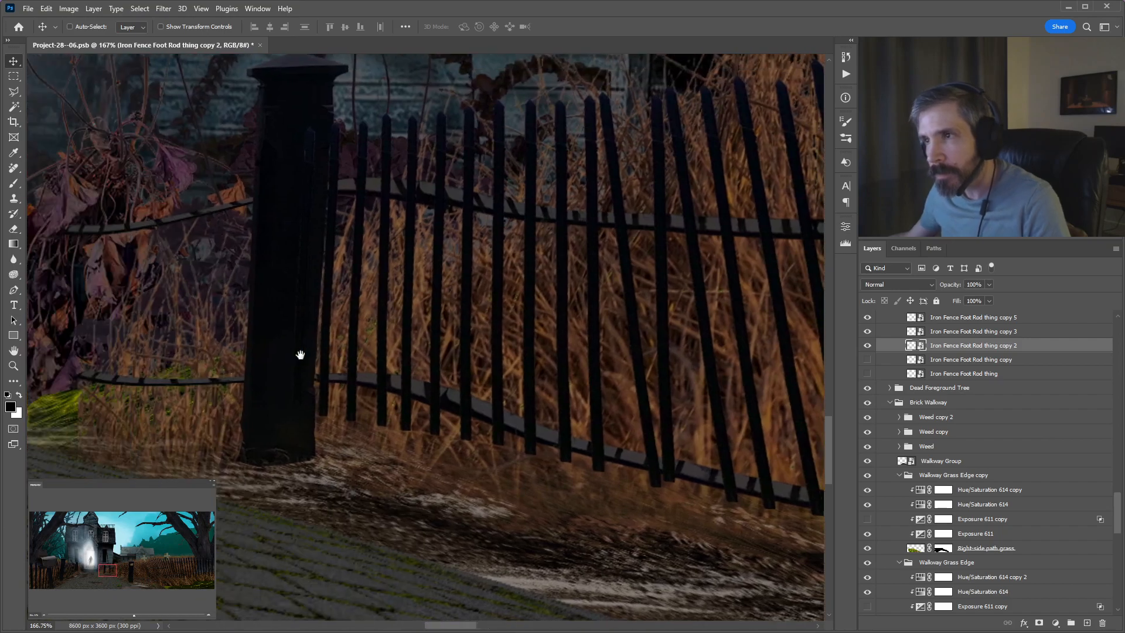
{"action": "left_click", "coordinate": [305, 404], "text": "ctrl"}
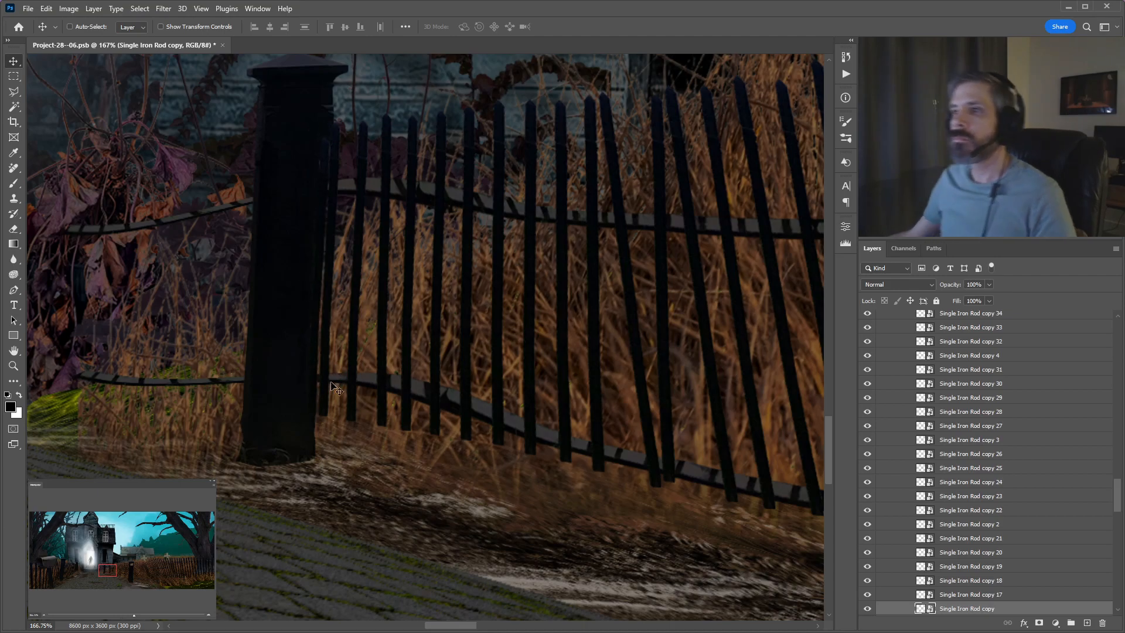
{"action": "key", "text": "ctrl"}
{"action": "key", "text": "ctrl+t"}
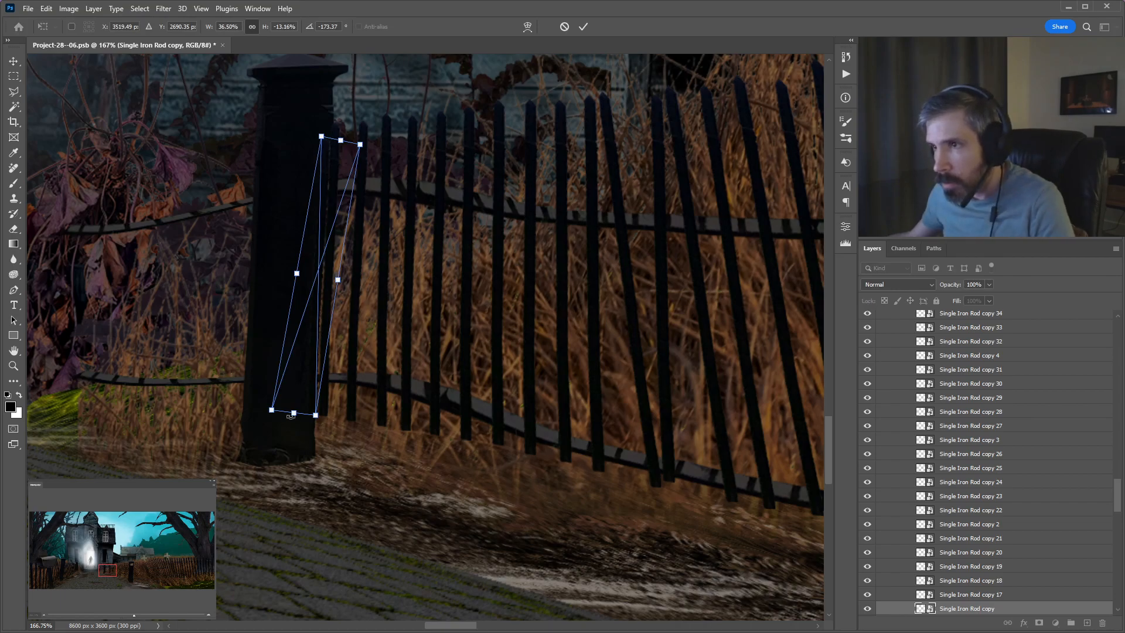
{"action": "left_click_drag", "start_coordinate": [294, 412], "coordinate": [286, 457]}
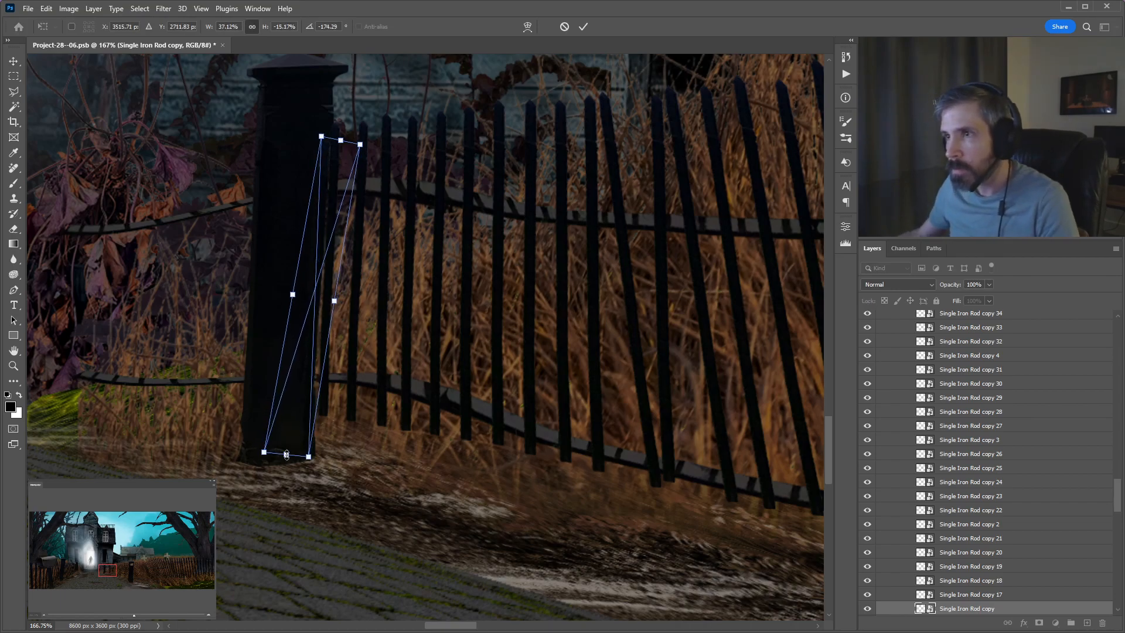
{"action": "key", "text": "Return"}
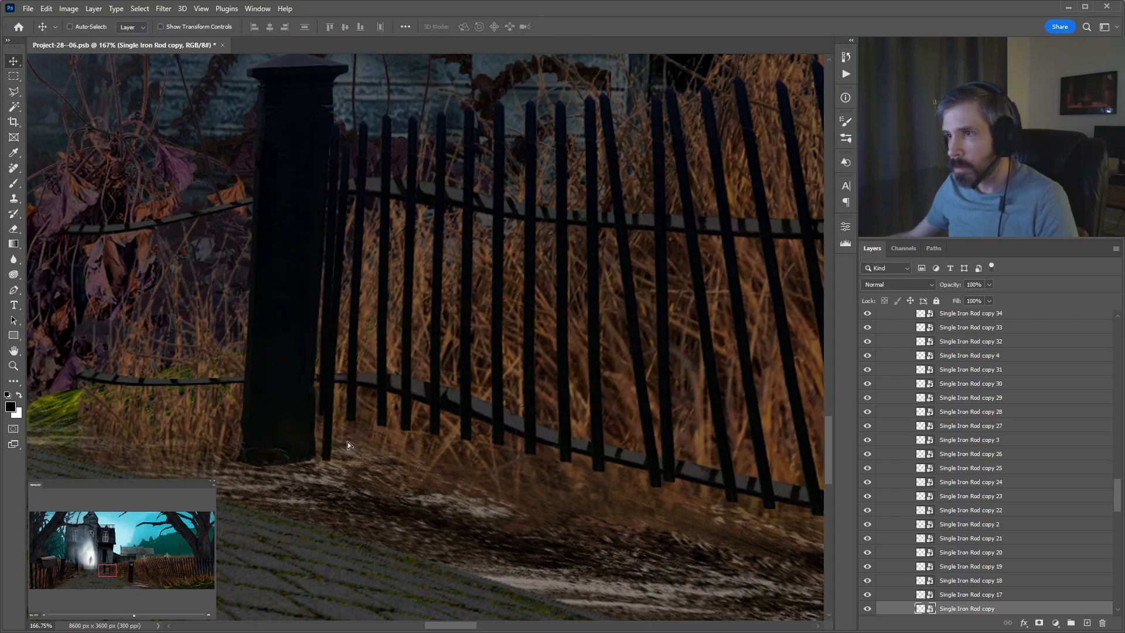
{"action": "left_click_drag", "start_coordinate": [353, 437], "coordinate": [342, 434]}
Select the Single Iron Rod copy 17 layer and shift that picket slightly away from the post, between its two neighbours.
{"action": "scroll", "coordinate": [951, 551], "scroll_direction": "down", "scroll_amount": 1}
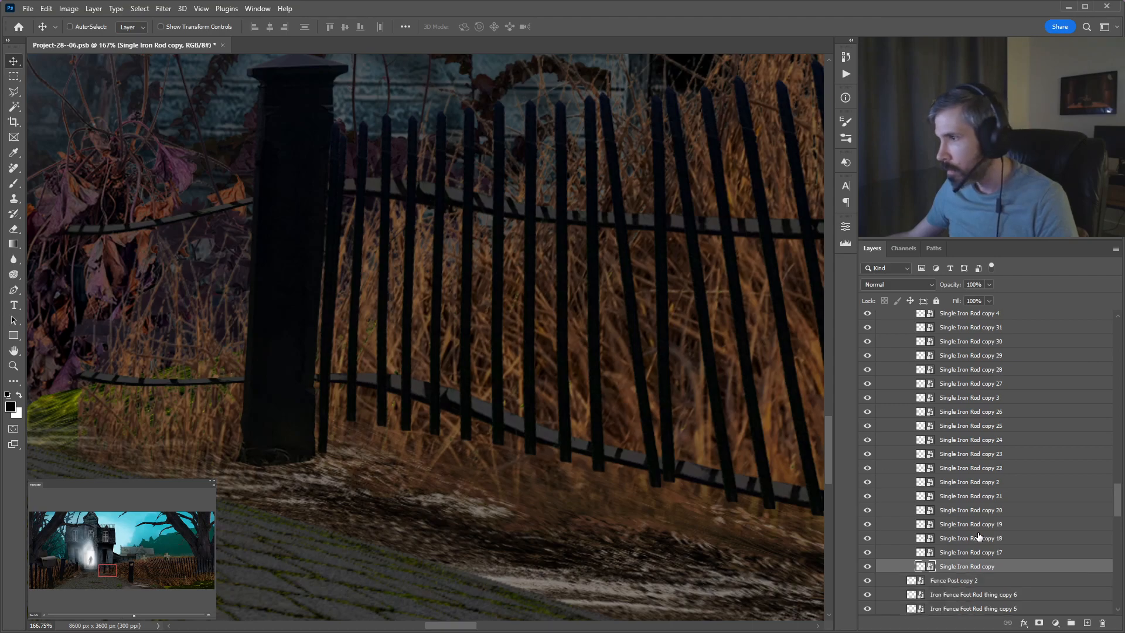
{"action": "left_click", "coordinate": [980, 554]}
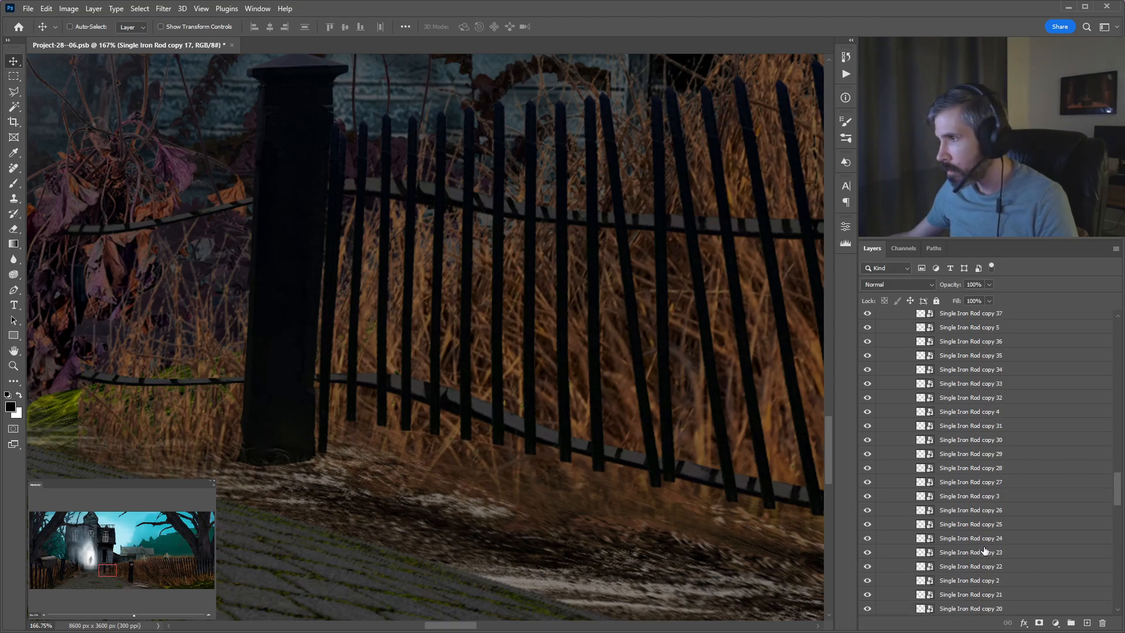
{"action": "scroll", "coordinate": [986, 507], "scroll_direction": "down", "scroll_amount": 5}
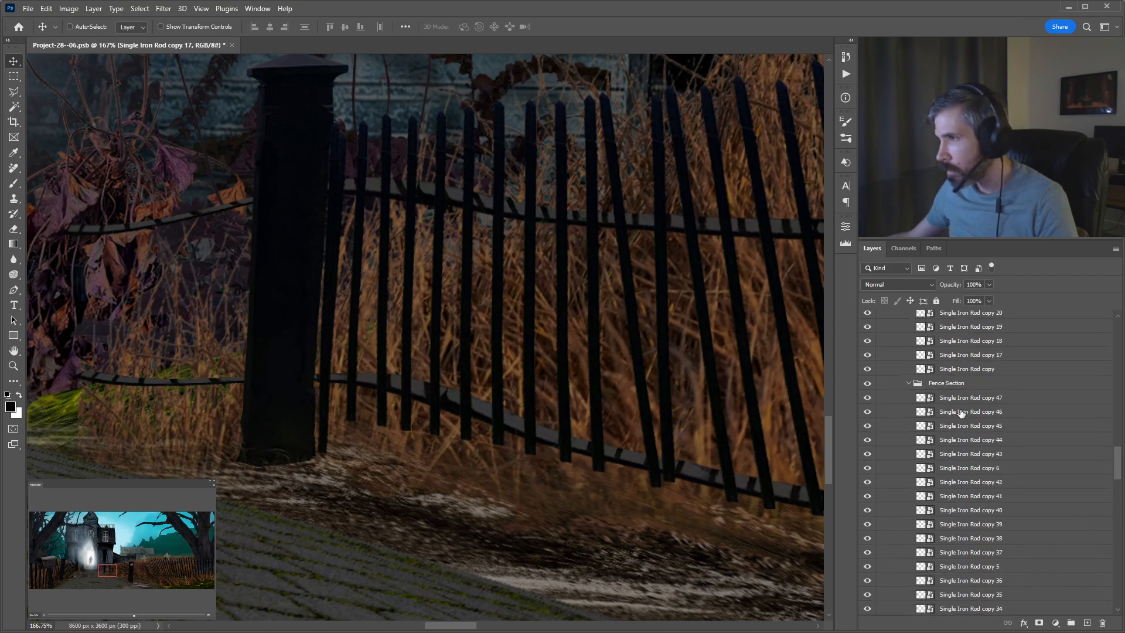
{"action": "scroll", "coordinate": [953, 401], "scroll_direction": "up", "scroll_amount": 4}
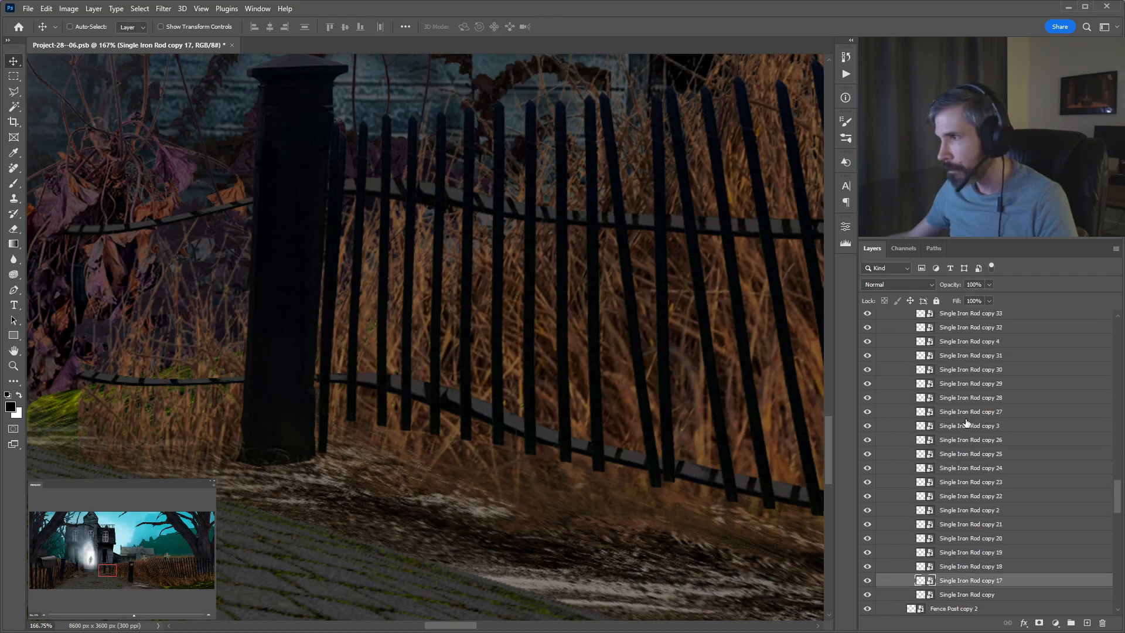
{"action": "left_click_drag", "start_coordinate": [380, 389], "coordinate": [387, 389]}
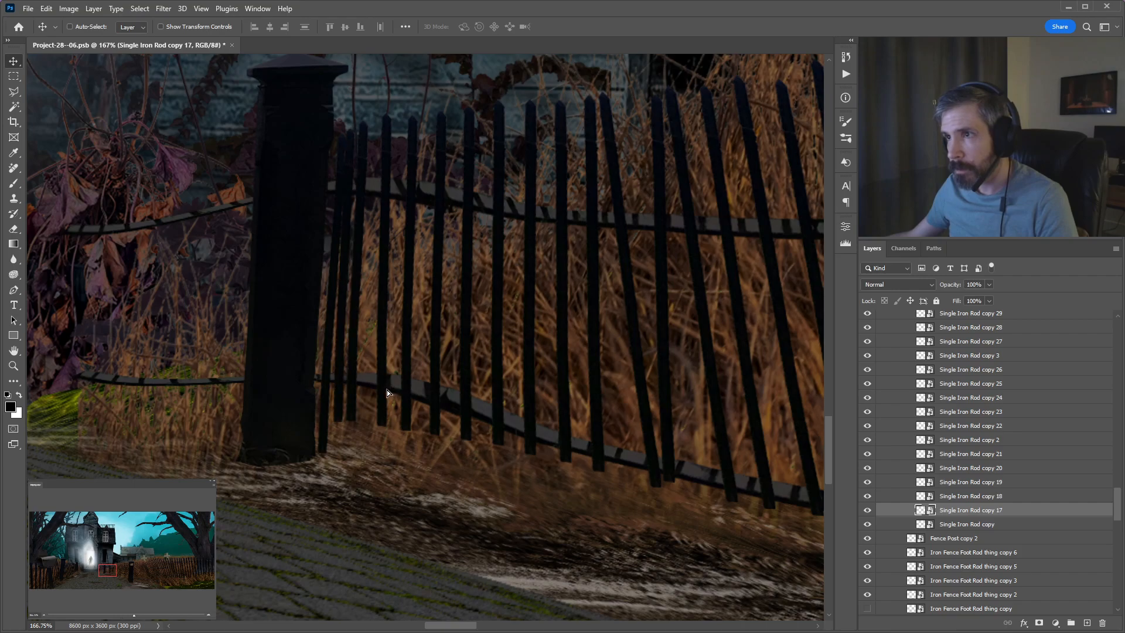
Stretch the Single Iron Rod copy 17 picket down to the ground at -15.33% height and shift the copy 18 picket slightly away from the far post.
{"action": "key", "text": "ctrl"}
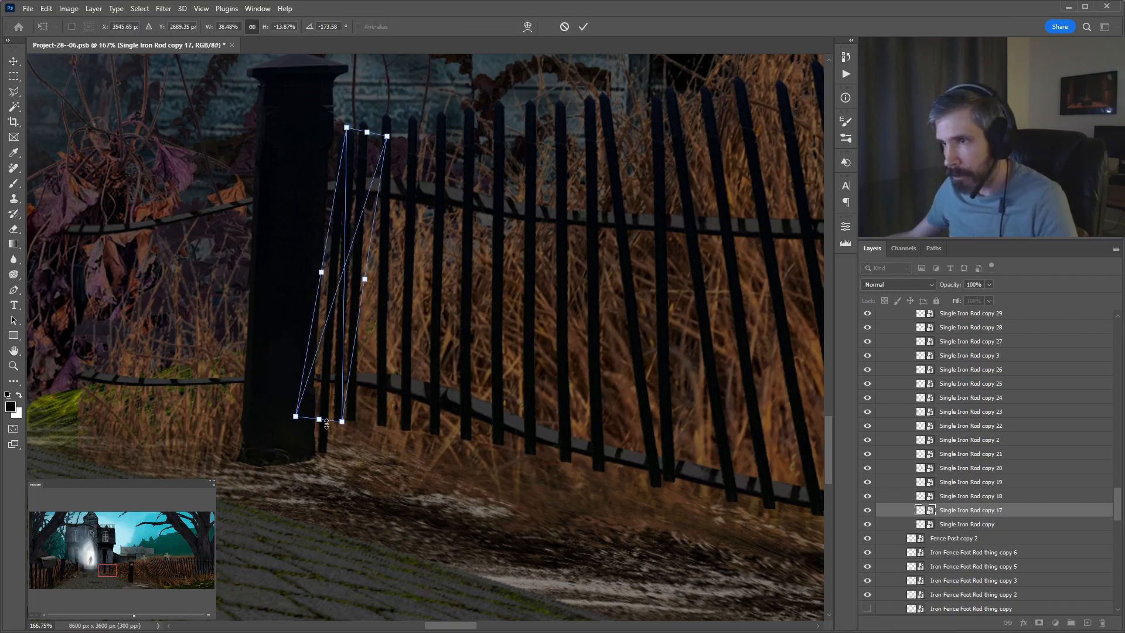
{"action": "left_click_drag", "start_coordinate": [323, 423], "coordinate": [321, 452]}
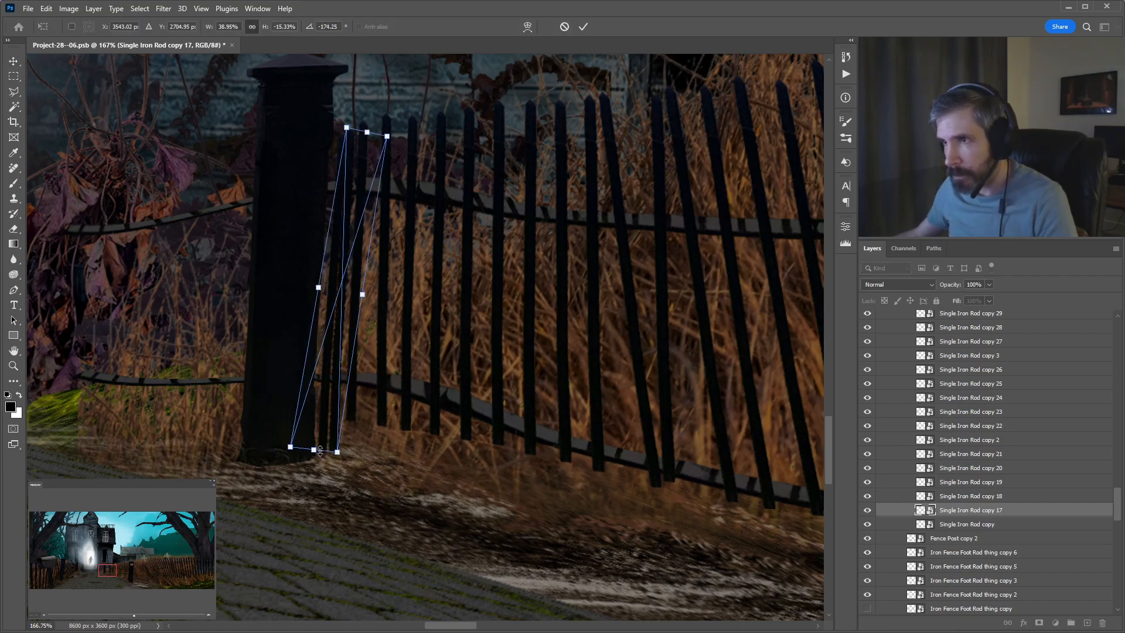
{"action": "key", "text": "Return"}
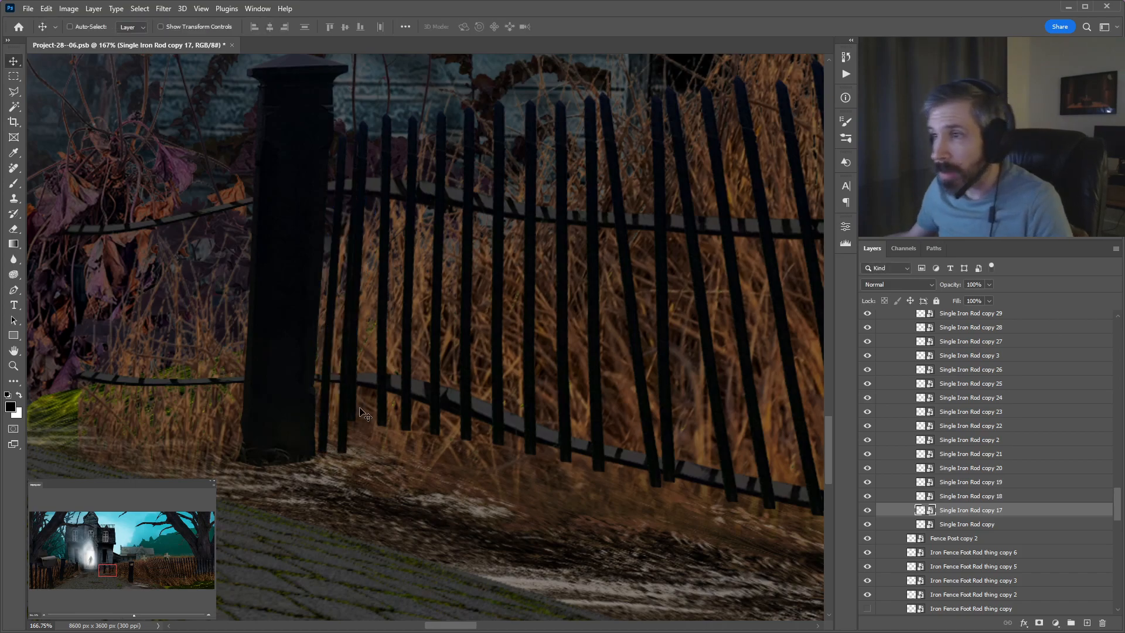
{"action": "left_click", "coordinate": [363, 413], "text": "ctrl"}
{"action": "left_click_drag", "start_coordinate": [368, 421], "coordinate": [378, 430]}
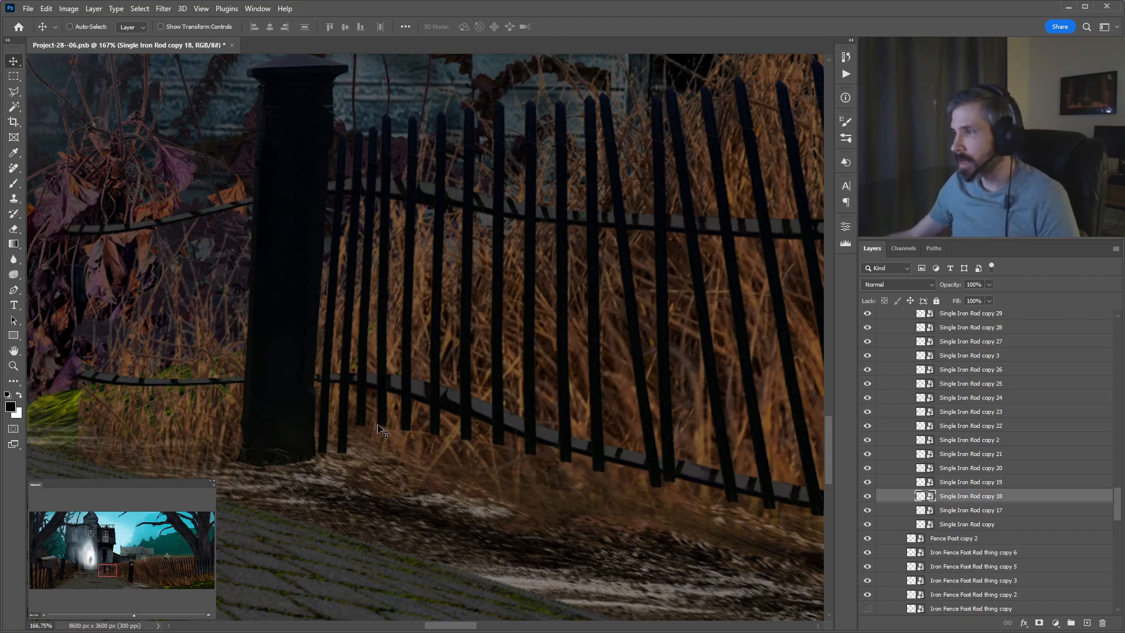
Select the Fence Section pickets up to Single Iron Rod copy 47, stretch them downward to 106.24% height, and compare before and after.
{"action": "scroll", "coordinate": [989, 456], "scroll_direction": "up", "scroll_amount": 5}
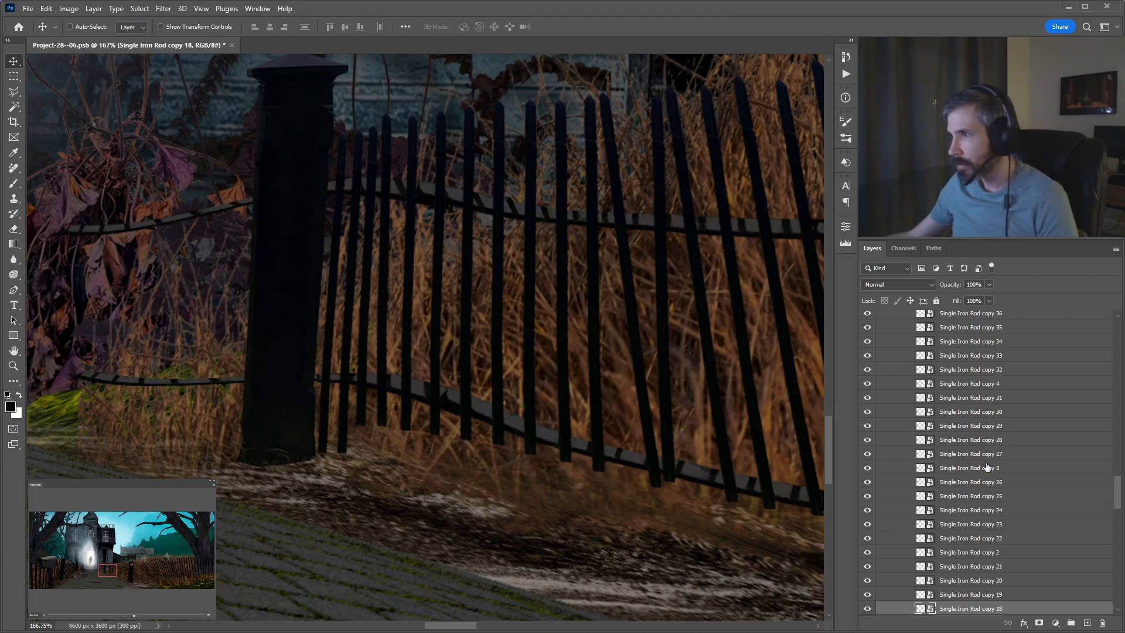
{"action": "scroll", "coordinate": [982, 397], "scroll_direction": "up", "scroll_amount": 2}
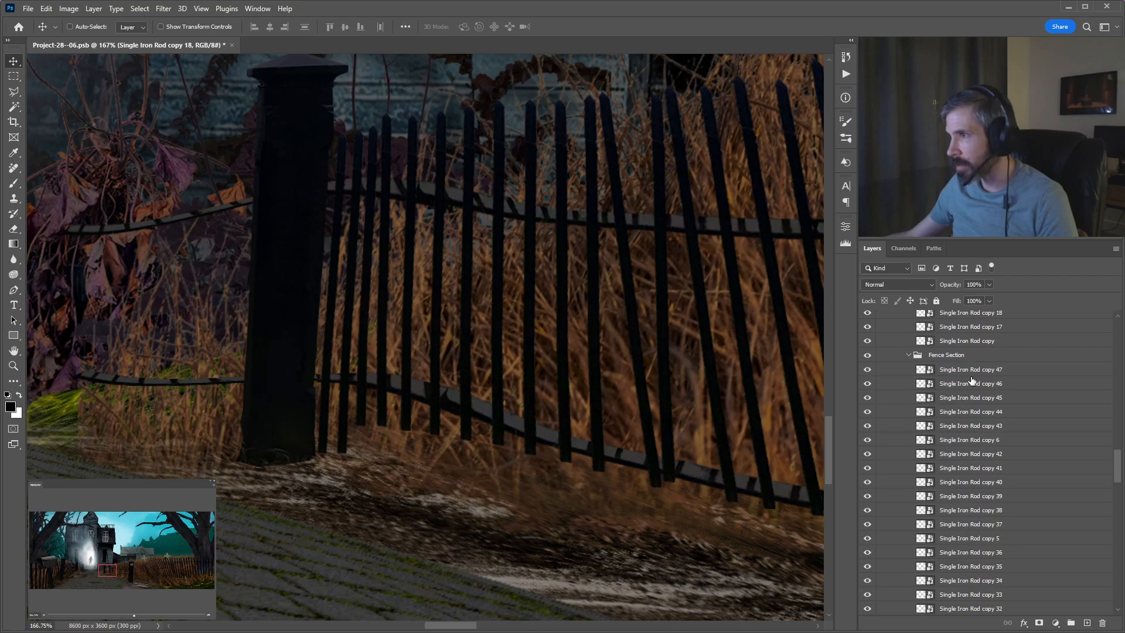
{"action": "left_click", "coordinate": [971, 370], "text": "shift"}
{"action": "scroll", "coordinate": [665, 374], "scroll_direction": "down", "scroll_amount": 3}
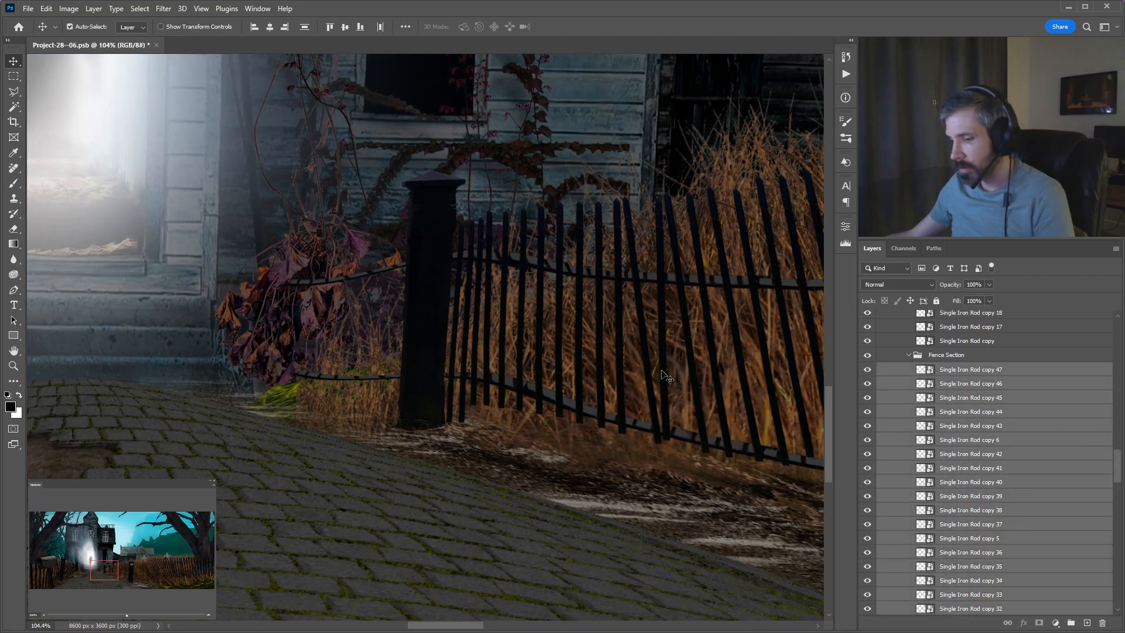
{"action": "key", "text": "ctrl+t"}
{"action": "left_click_drag", "start_coordinate": [668, 376], "coordinate": [320, 344]}
{"action": "scroll", "coordinate": [400, 351], "scroll_direction": "down", "scroll_amount": 2}
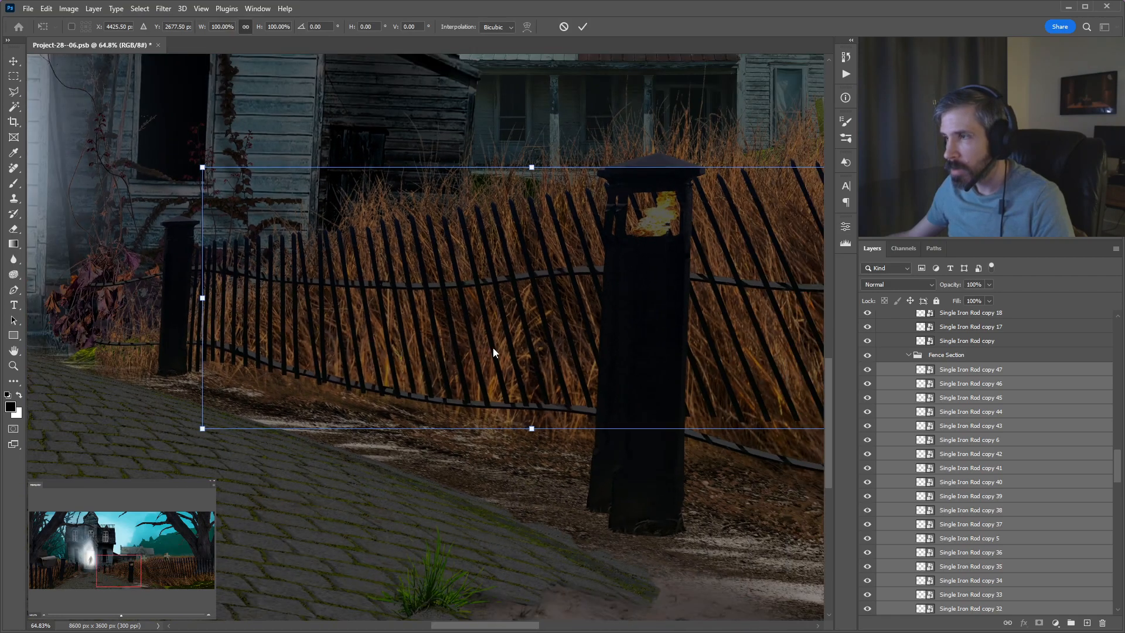
{"action": "left_click_drag", "start_coordinate": [625, 369], "coordinate": [472, 370]}
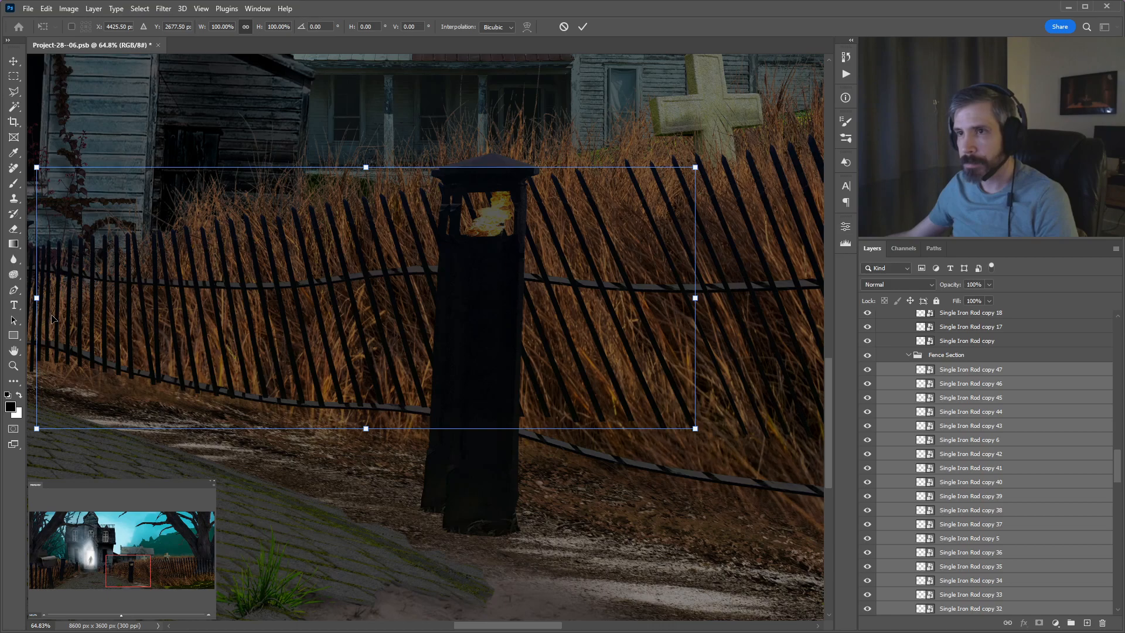
{"action": "left_click_drag", "start_coordinate": [359, 436], "coordinate": [357, 444]}
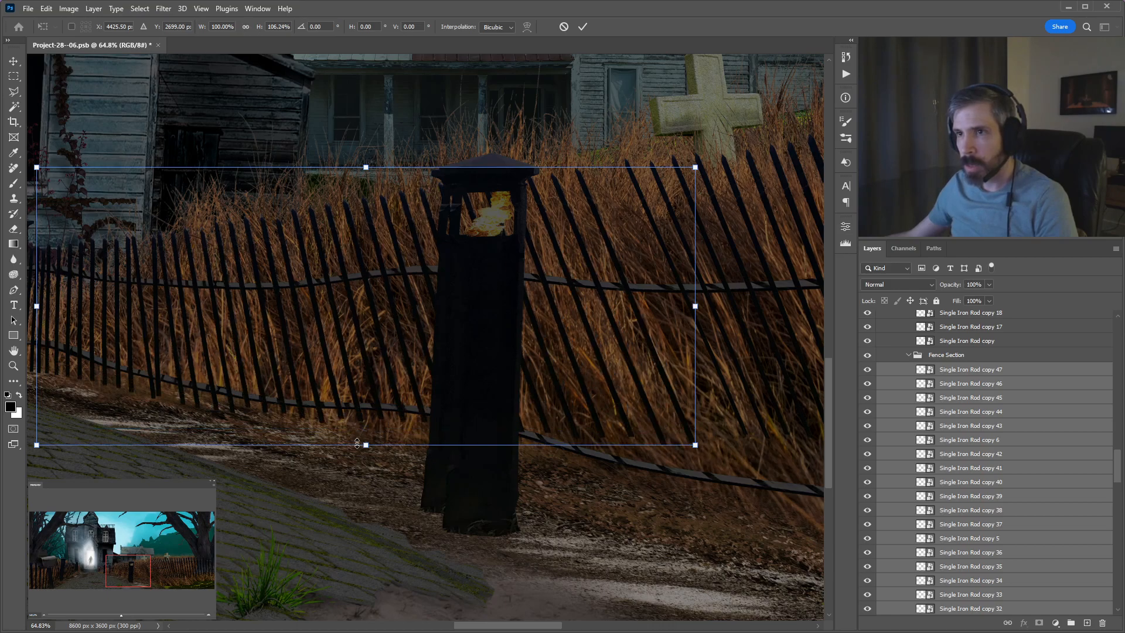
{"action": "key", "text": "Return"}
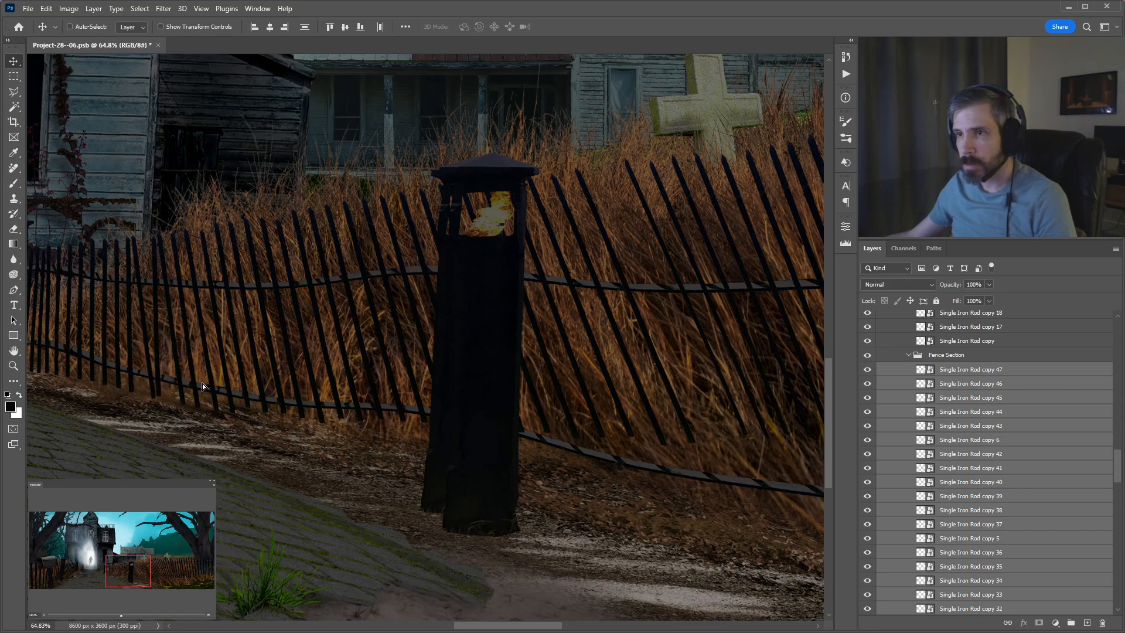
{"action": "key", "text": "ctrl+z"}
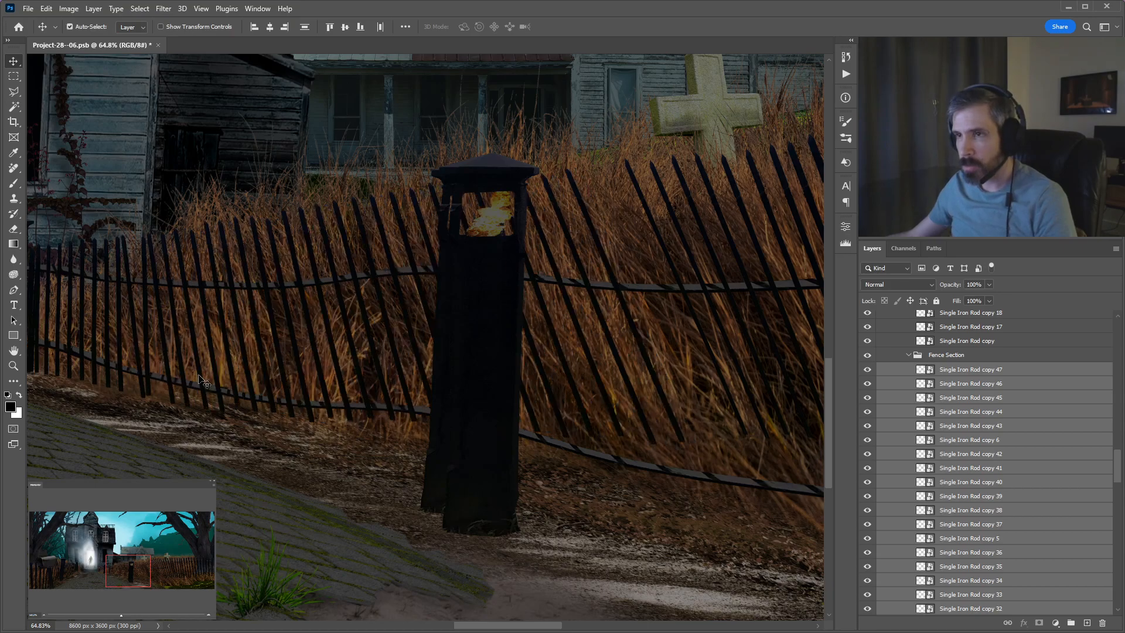
{"action": "key", "text": "ctrl+z"}
Shift the Single Iron Rod copy 3 and copy 27 pickets slightly toward the far post and rotate copy 27 to stand more upright.
{"action": "left_click", "coordinate": [205, 358]}
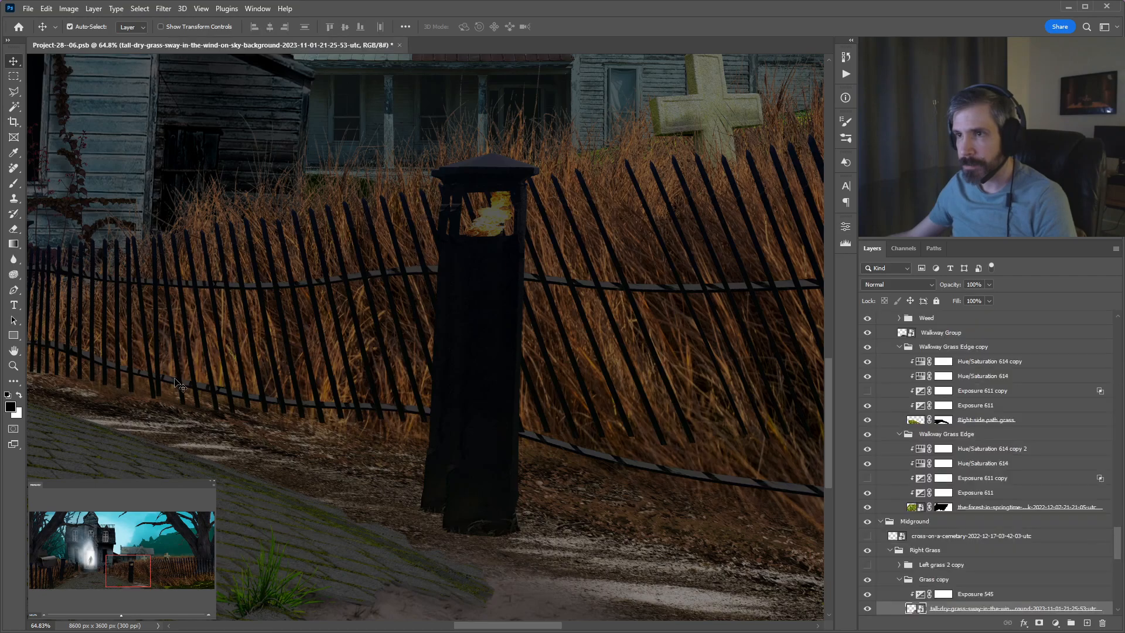
{"action": "left_click", "coordinate": [150, 372], "text": "ctrl"}
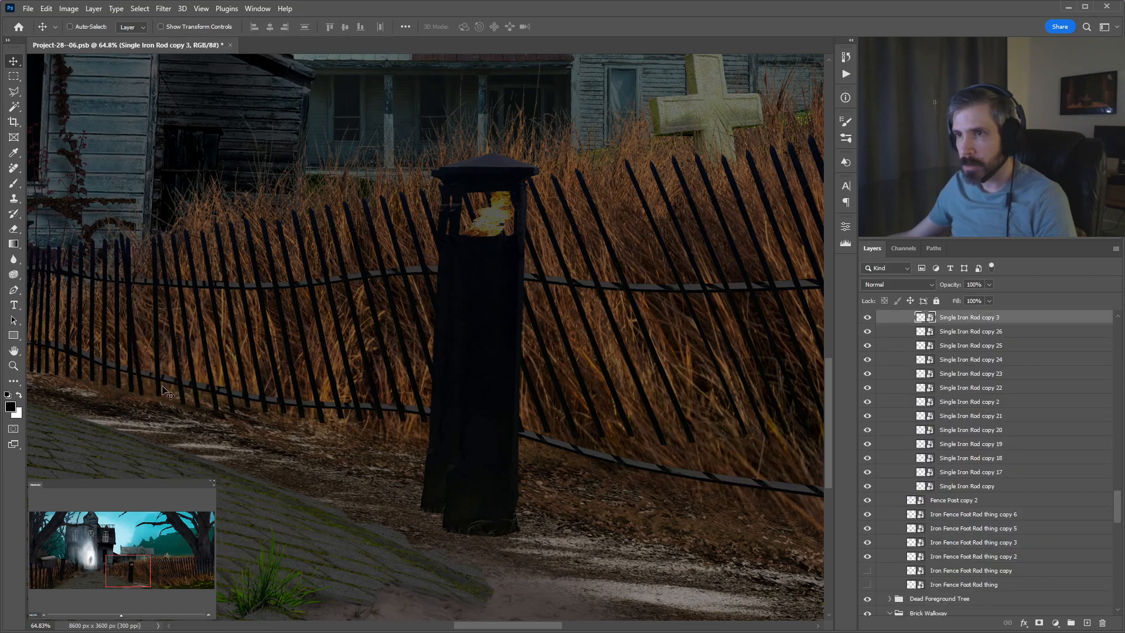
{"action": "left_click", "coordinate": [167, 389], "text": "ctrl"}
{"action": "mouse_move", "coordinate": [167, 389]}
{"action": "left_mouse_down"}
{"action": "mouse_move", "coordinate": [191, 396]}
{"action": "mouse_move", "coordinate": [180, 393]}
{"action": "left_mouse_up"}
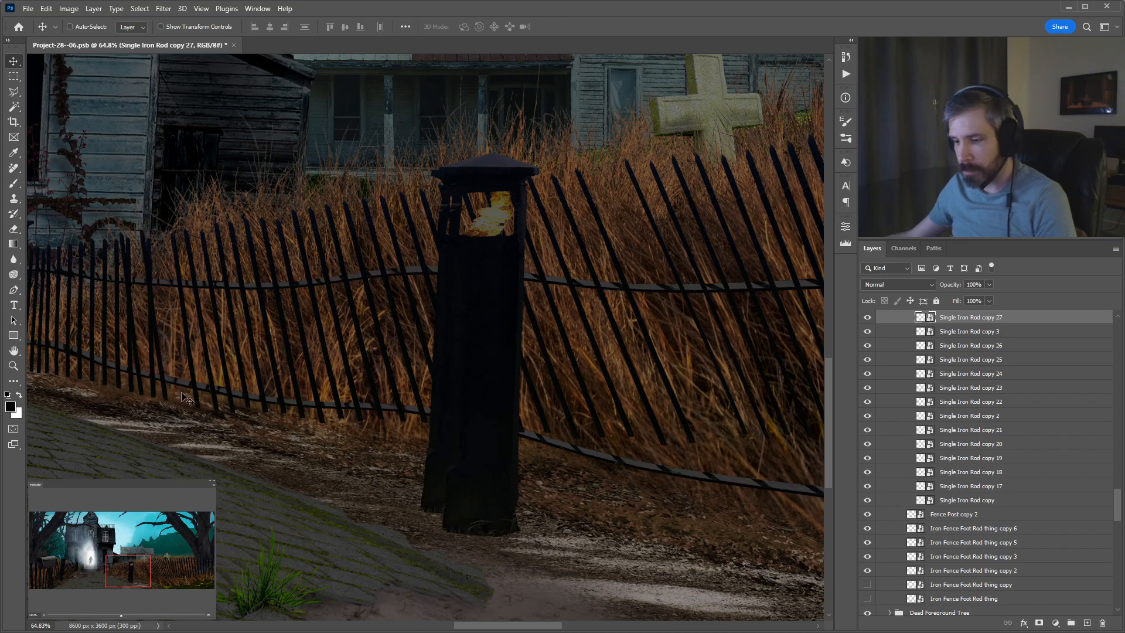
{"action": "key", "text": "ctrl+t"}
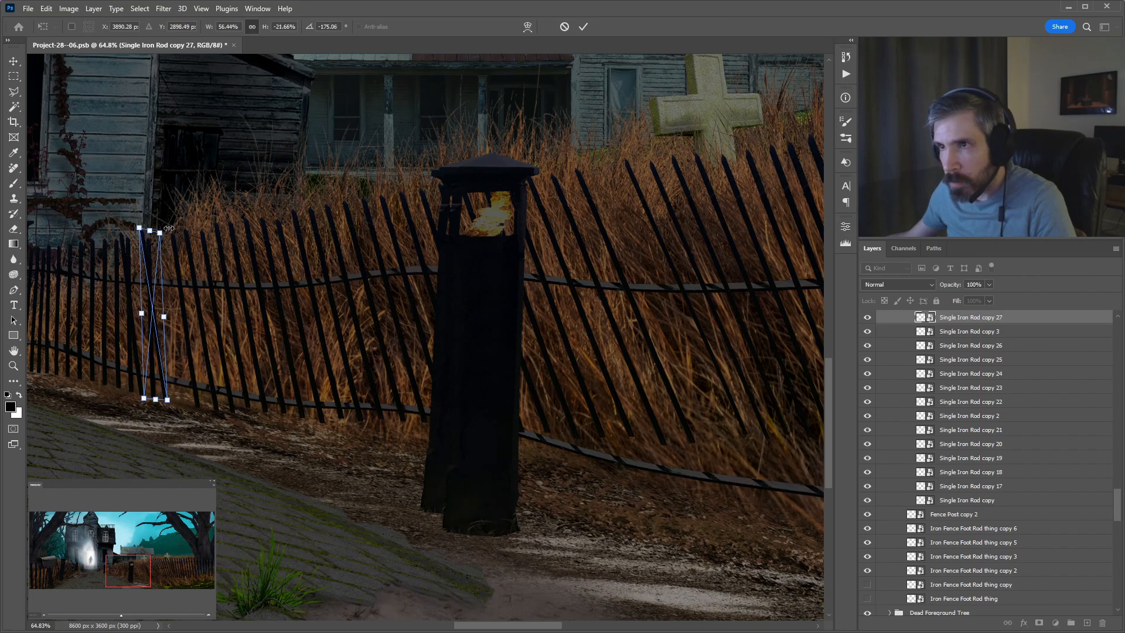
{"action": "mouse_move", "coordinate": [181, 226]}
{"action": "left_mouse_down"}
{"action": "mouse_move", "coordinate": [169, 224]}
{"action": "mouse_move", "coordinate": [184, 226]}
{"action": "left_mouse_up"}
{"action": "key", "text": "Return"}
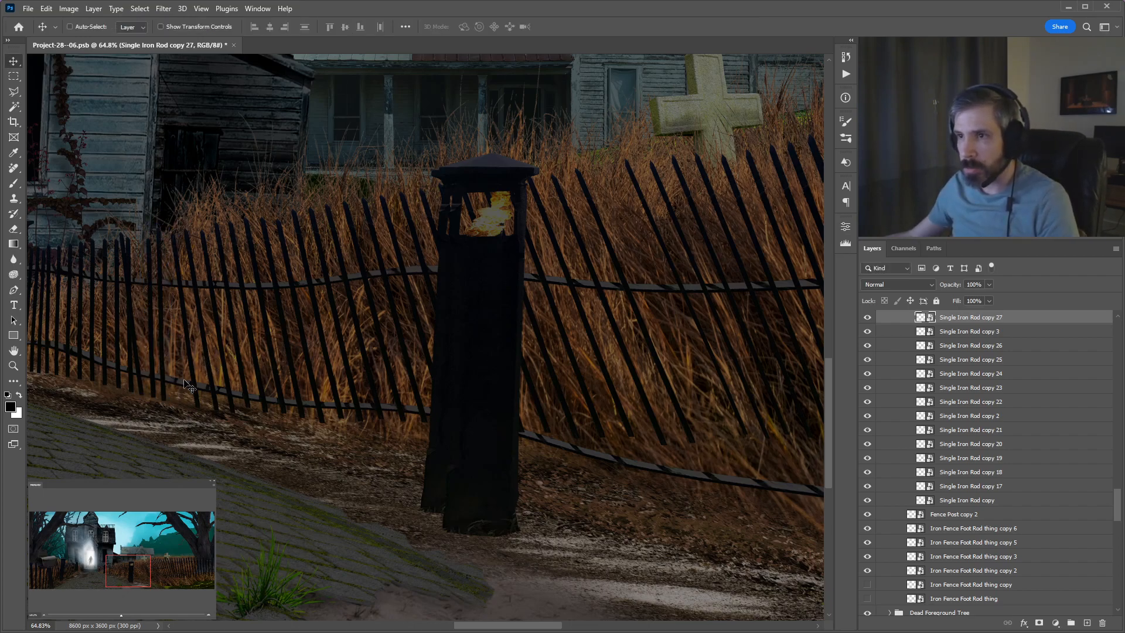
Rotate the Single Iron Rod copy 28 picket slightly to stand more upright and nudge it toward the far post.
{"action": "key", "text": "ctrl+j"}
{"action": "key", "text": "ctrl+t"}
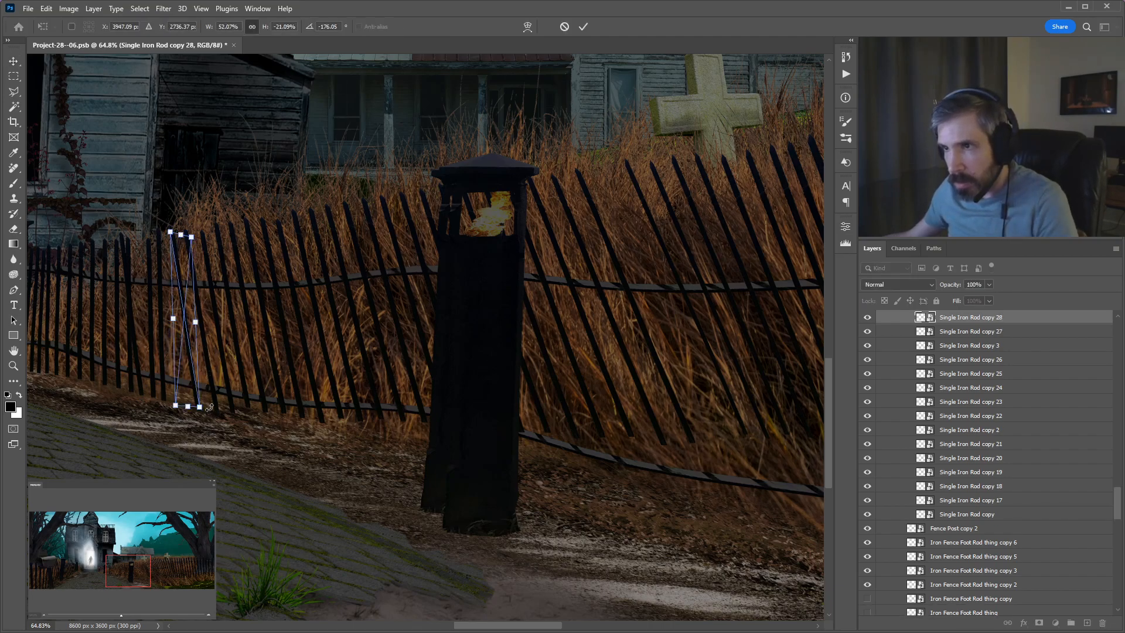
{"action": "left_click_drag", "start_coordinate": [204, 410], "coordinate": [200, 410]}
{"action": "key", "text": "Return"}
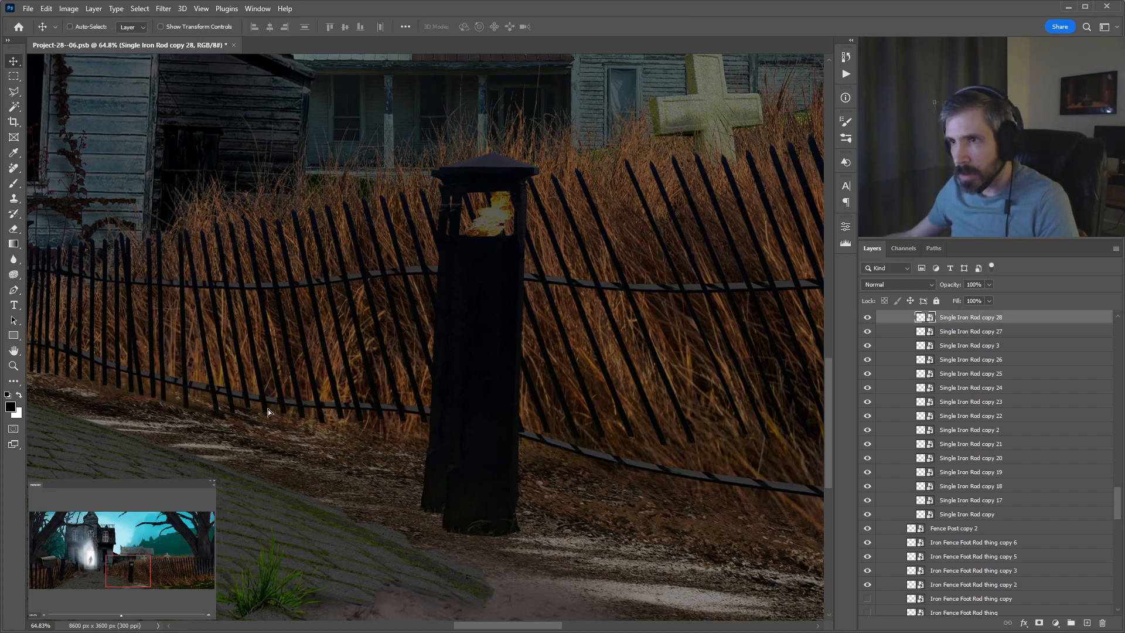
{"action": "key", "text": "Left"}
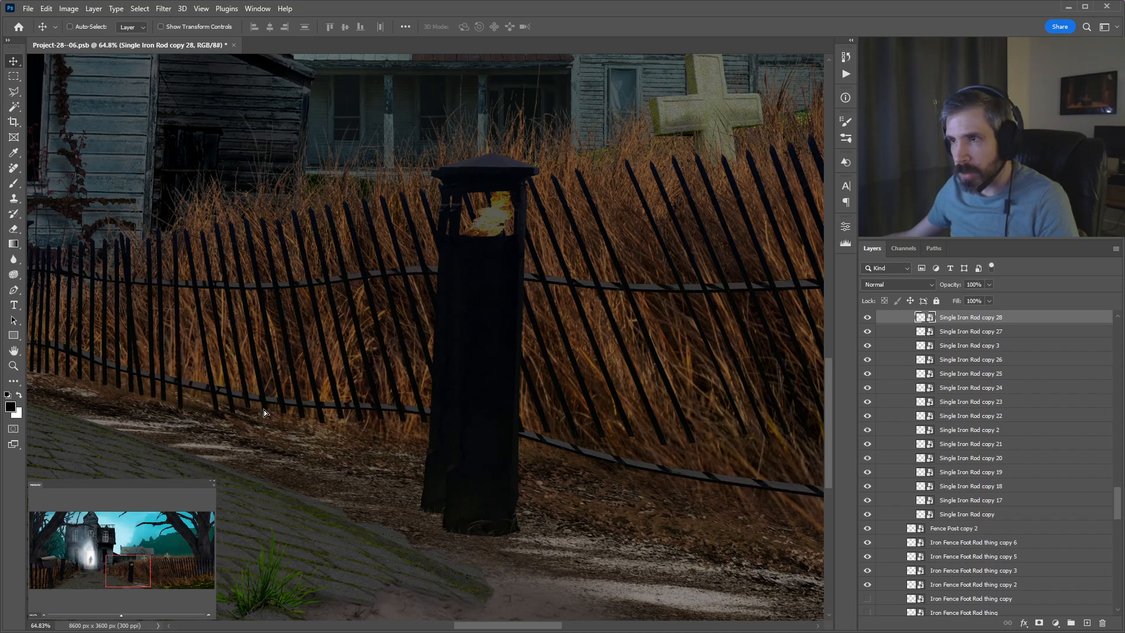
Shift the Single Iron Rod copy 28 picket slightly closer to the far post and move the copy 29 picket in beside it.
{"action": "scroll", "coordinate": [452, 395], "scroll_direction": "down", "scroll_amount": 3}
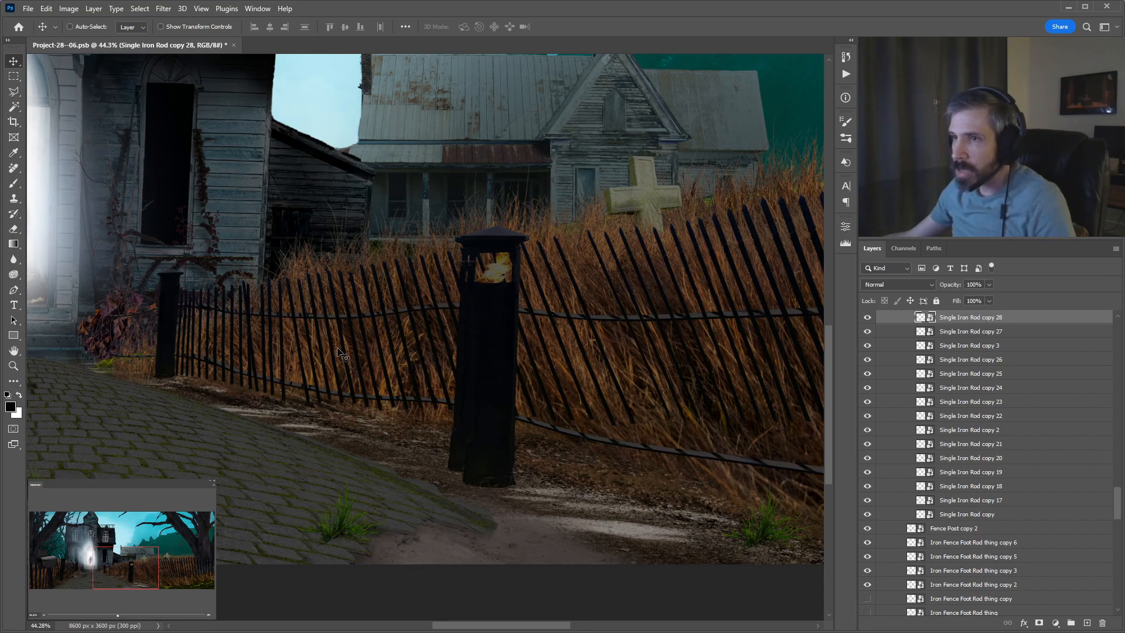
{"action": "left_click_drag", "start_coordinate": [331, 354], "coordinate": [687, 373]}
{"action": "left_click_drag", "start_coordinate": [271, 391], "coordinate": [670, 390]}
{"action": "left_click_drag", "start_coordinate": [580, 394], "coordinate": [215, 386]}
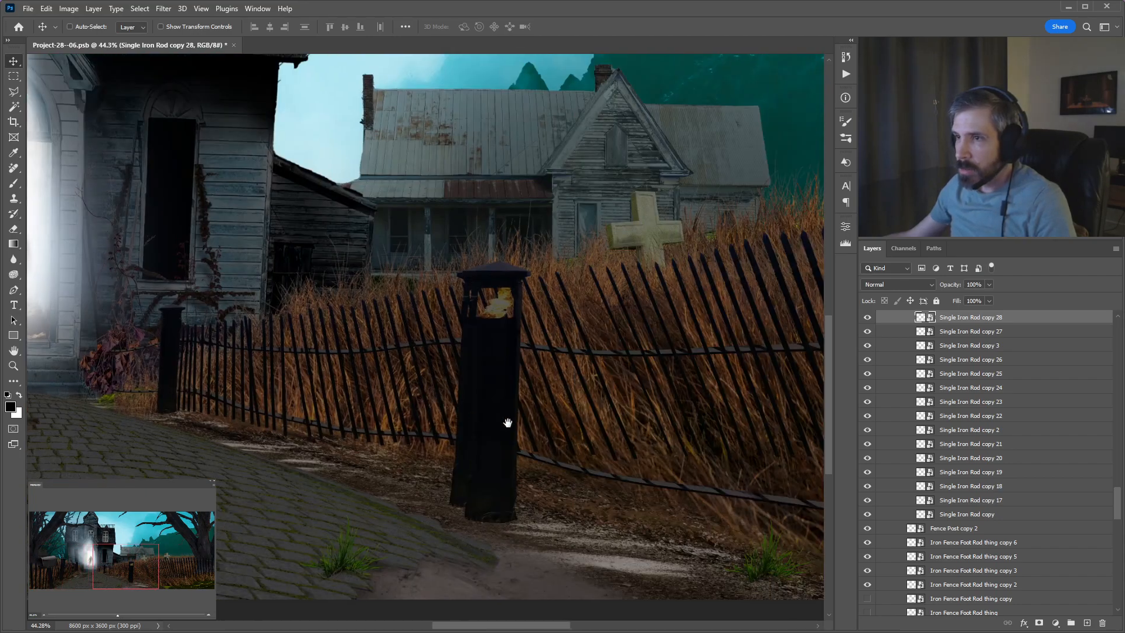
{"action": "scroll", "coordinate": [269, 392], "scroll_direction": "up", "scroll_amount": 5}
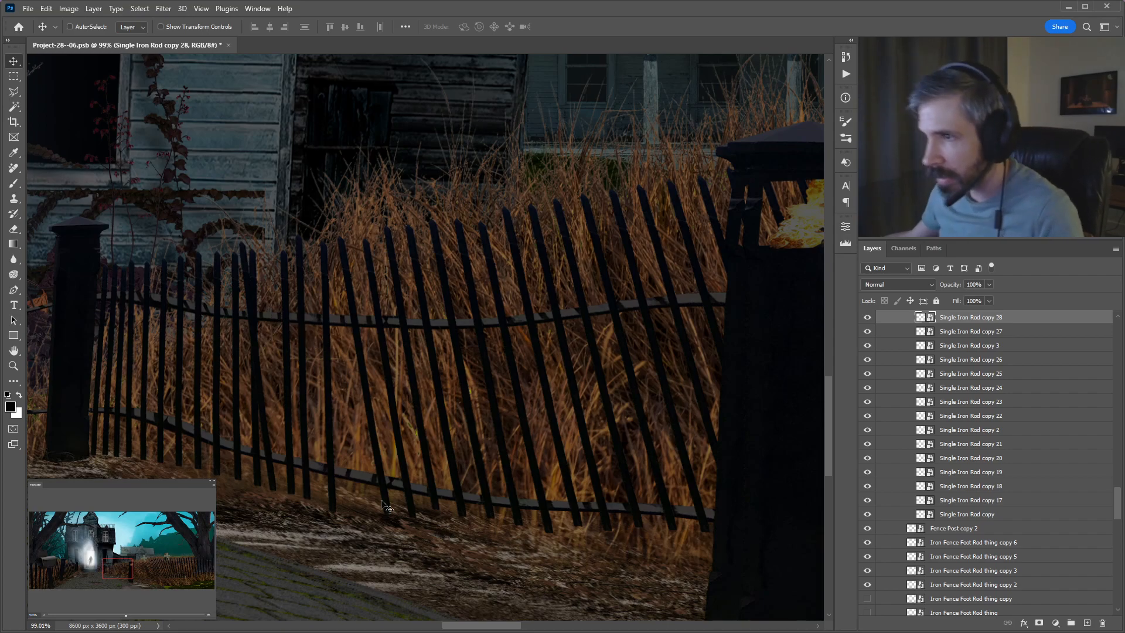
{"action": "key", "text": "ctrl+j"}
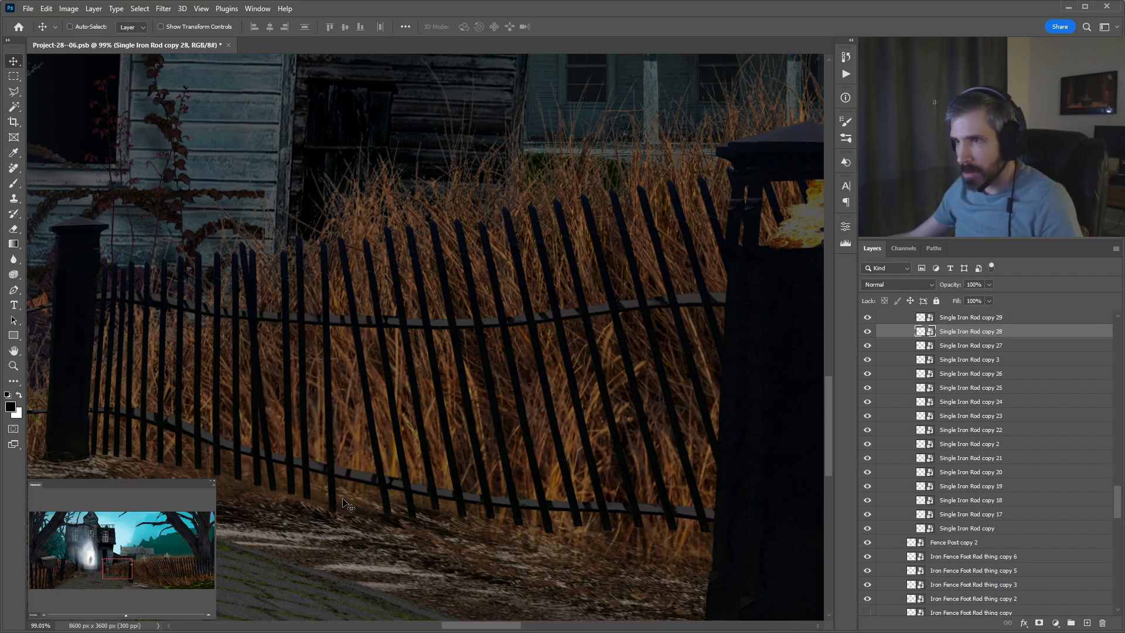
{"action": "left_click_drag", "start_coordinate": [348, 504], "coordinate": [338, 499]}
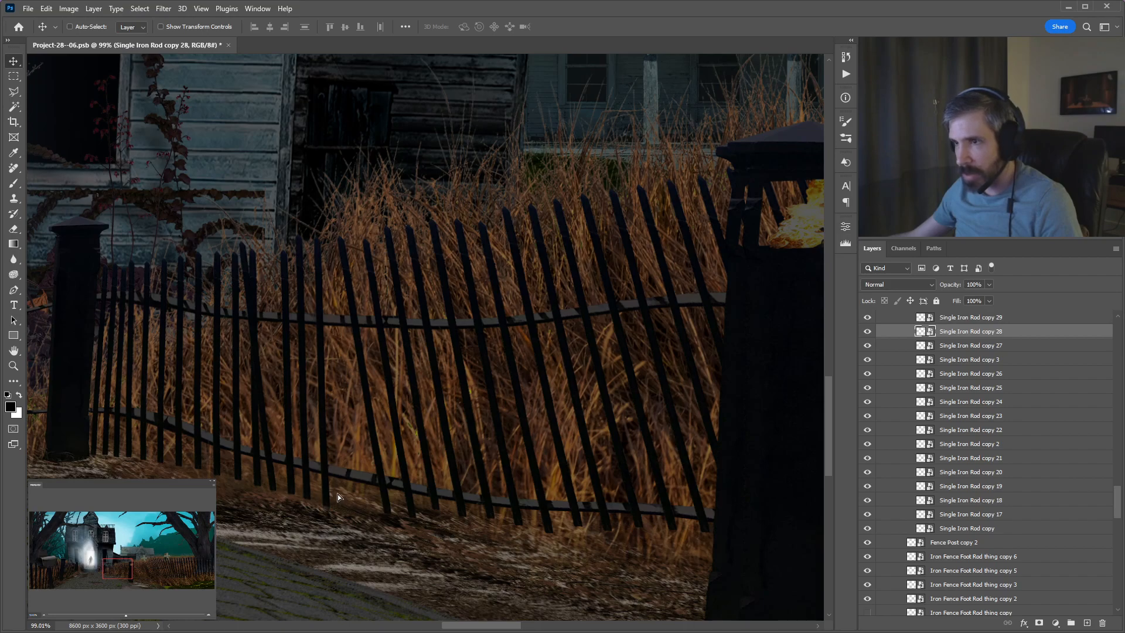
{"action": "left_click", "coordinate": [386, 504], "text": "ctrl"}
{"action": "left_click_drag", "start_coordinate": [387, 504], "coordinate": [379, 501]}
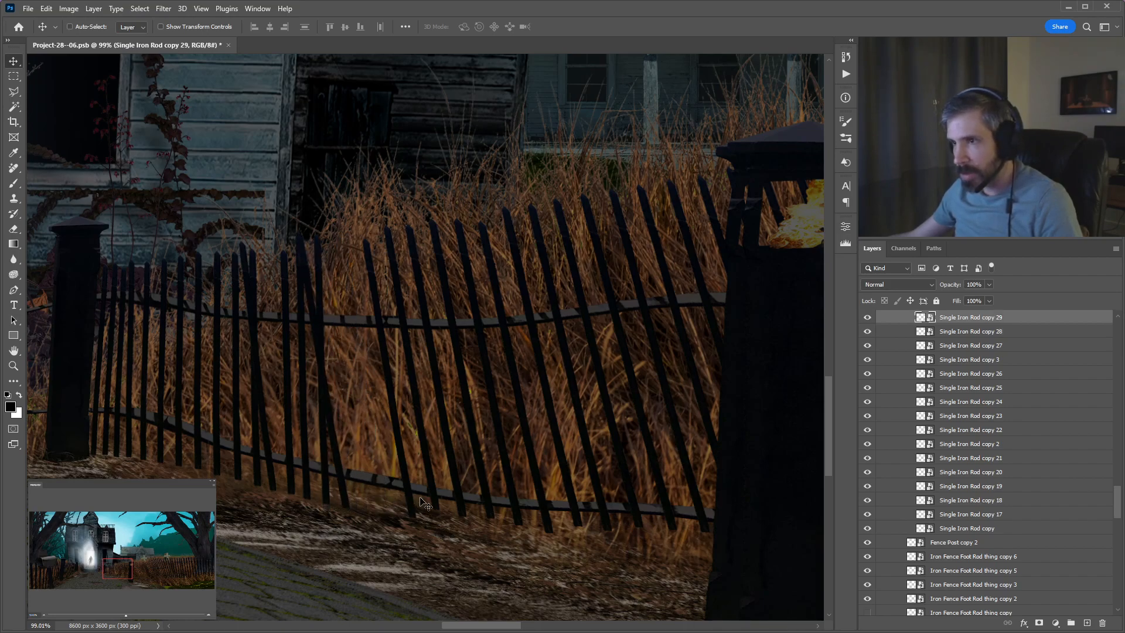
Skew the pickets from Single Iron Rod copy 30 to the near post by -10.52° horizontally and shift them toward the far post.
{"action": "key", "text": "ctrl+j"}
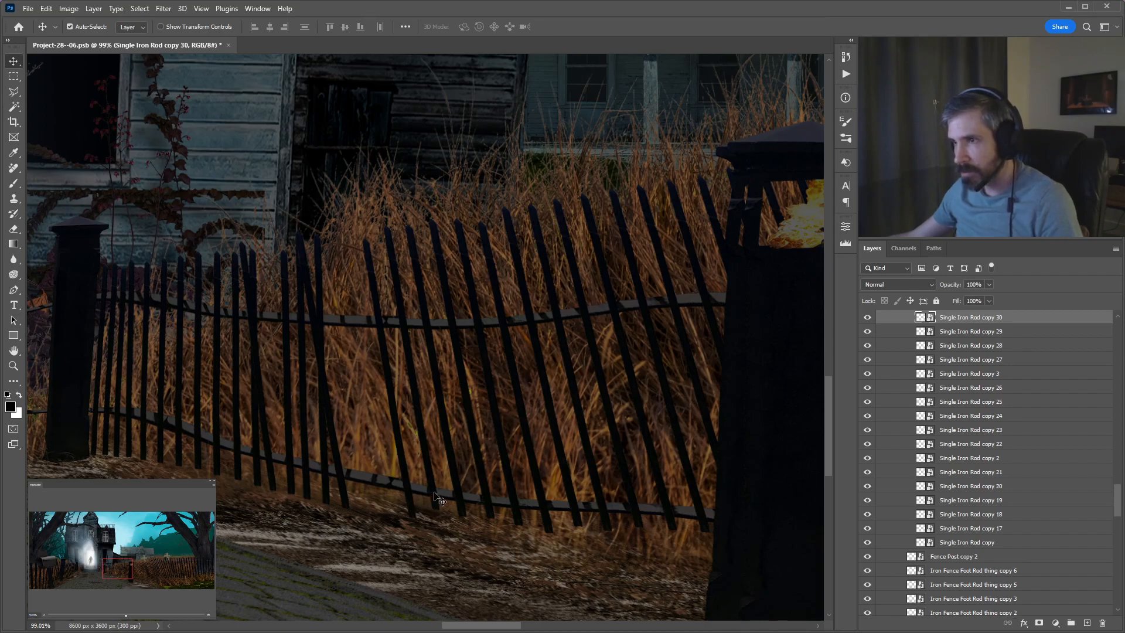
{"action": "key", "text": "ctrl"}
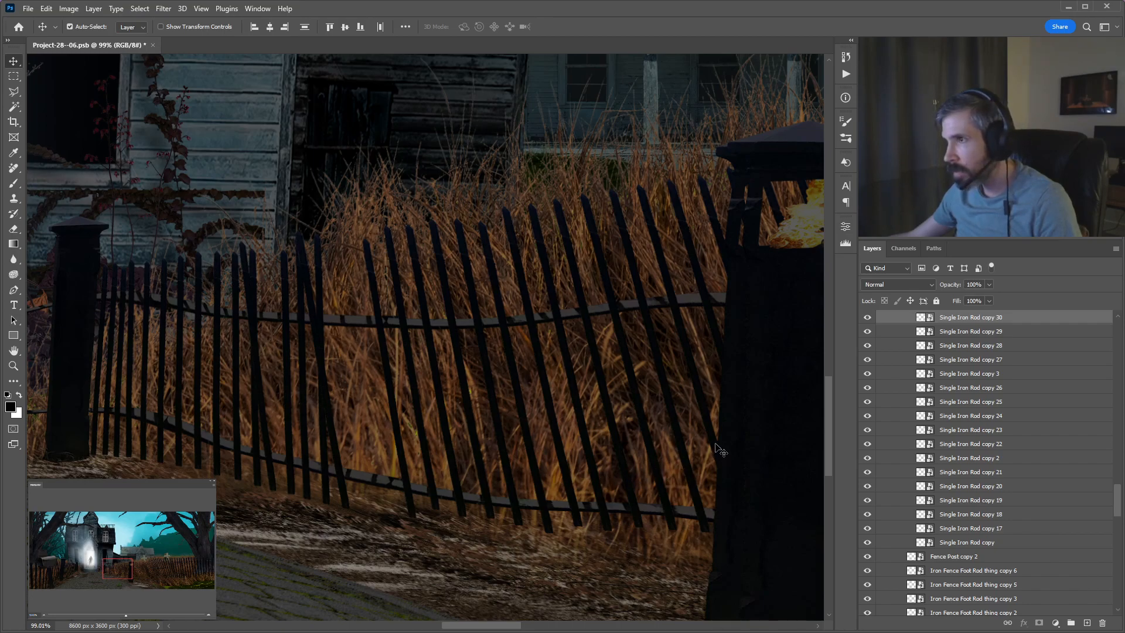
{"action": "key", "text": "ctrl+t"}
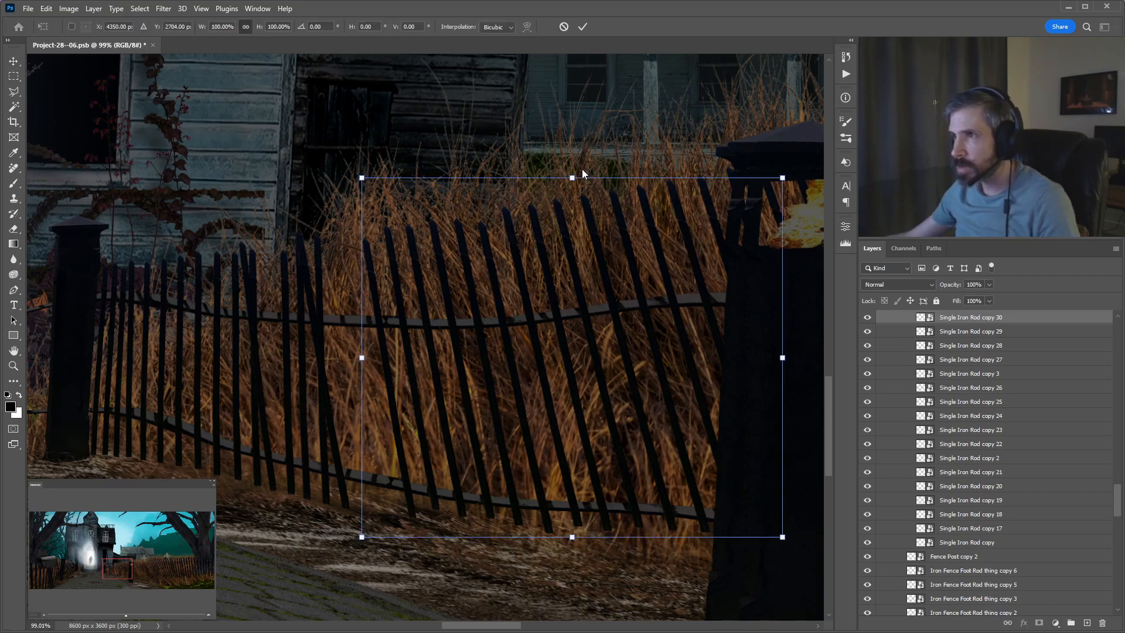
{"action": "left_click_drag", "start_coordinate": [636, 177], "coordinate": [639, 177]}
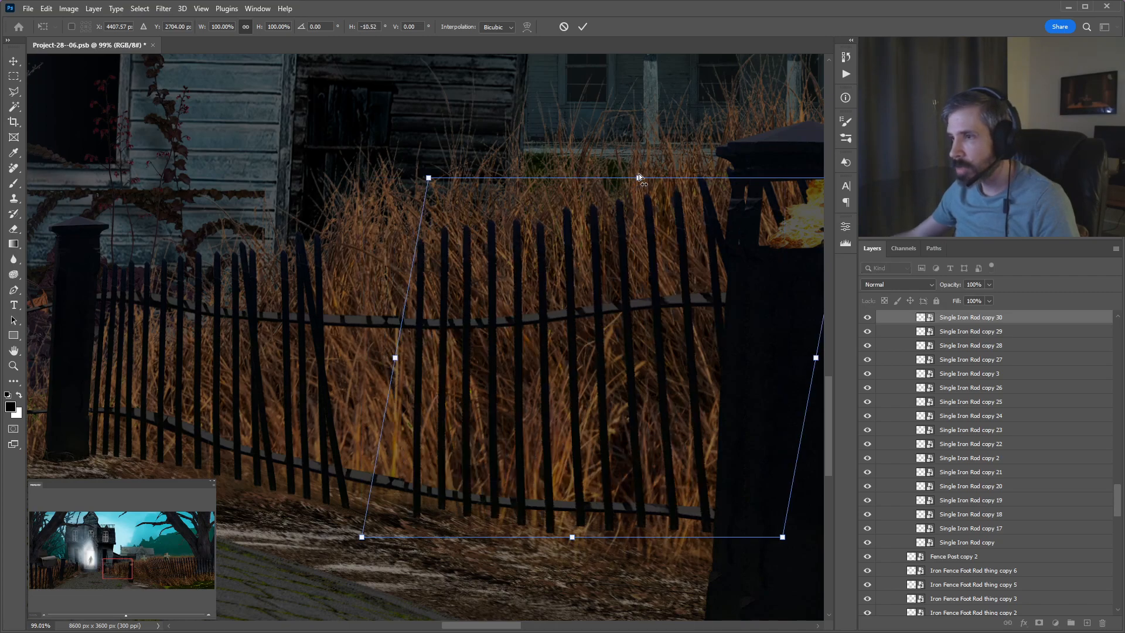
{"action": "key", "text": "Return"}
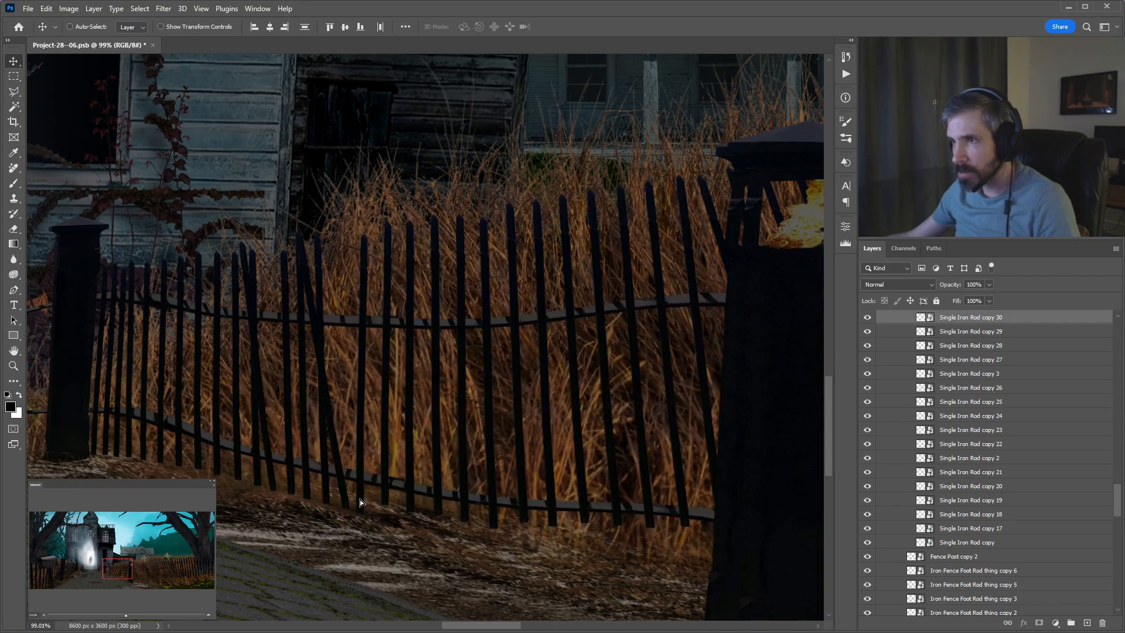
Select the Single Iron Rod copy 32 through copy 35 pickets and stretch them downward to 104.78% height.
{"action": "key", "text": "ctrl+j"}
{"action": "left_click", "coordinate": [471, 572]}
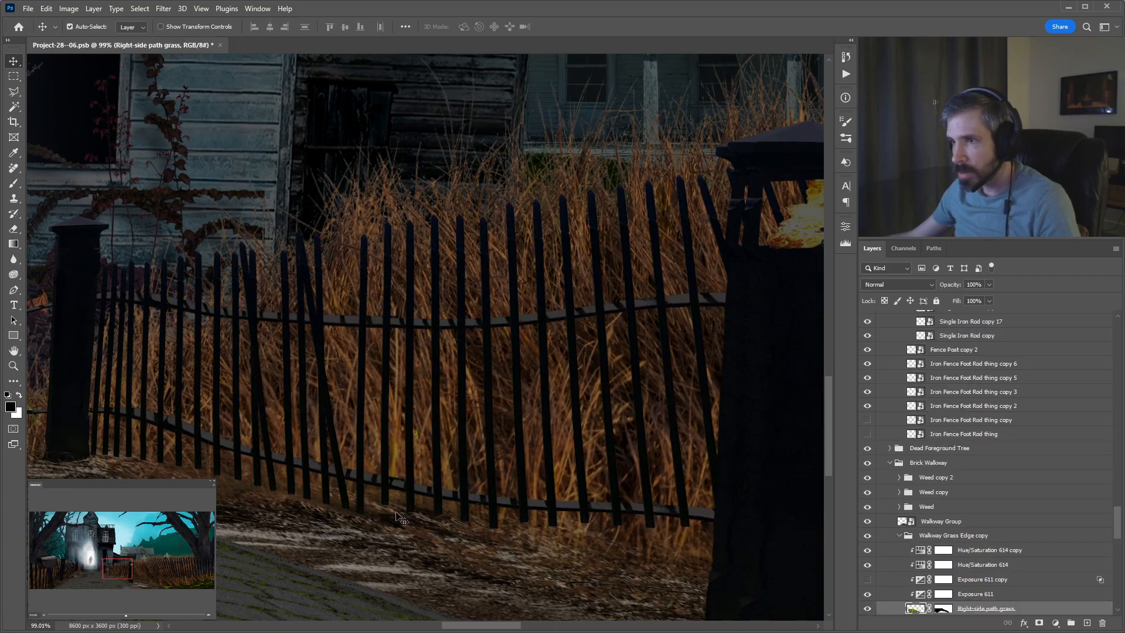
{"action": "left_click", "coordinate": [439, 511]}
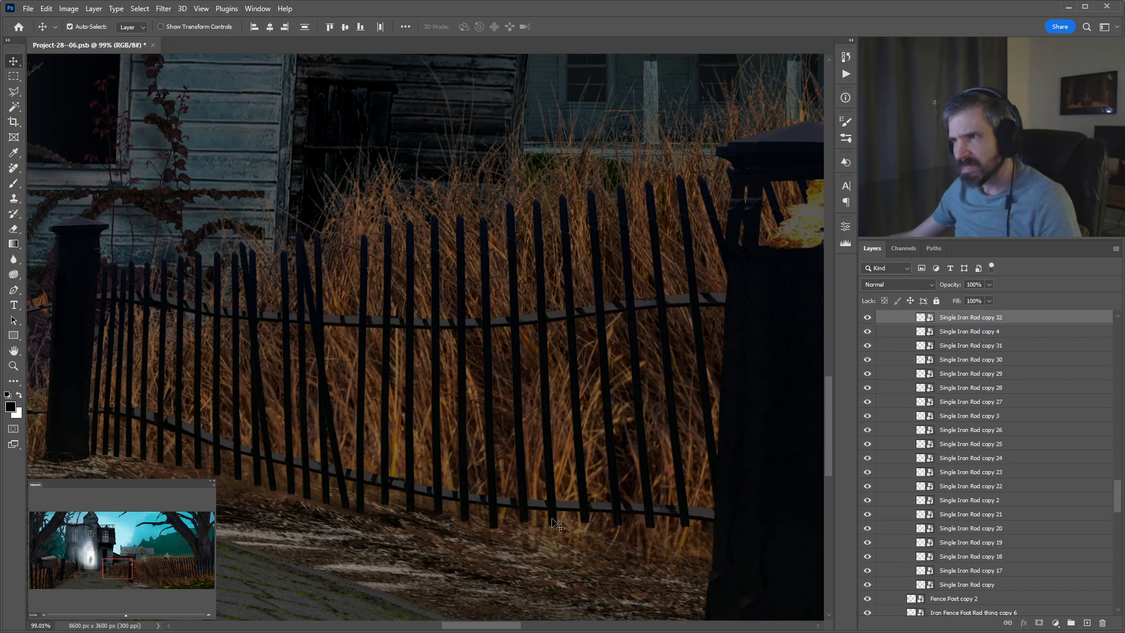
{"action": "left_click_drag", "start_coordinate": [558, 555], "coordinate": [556, 556]}
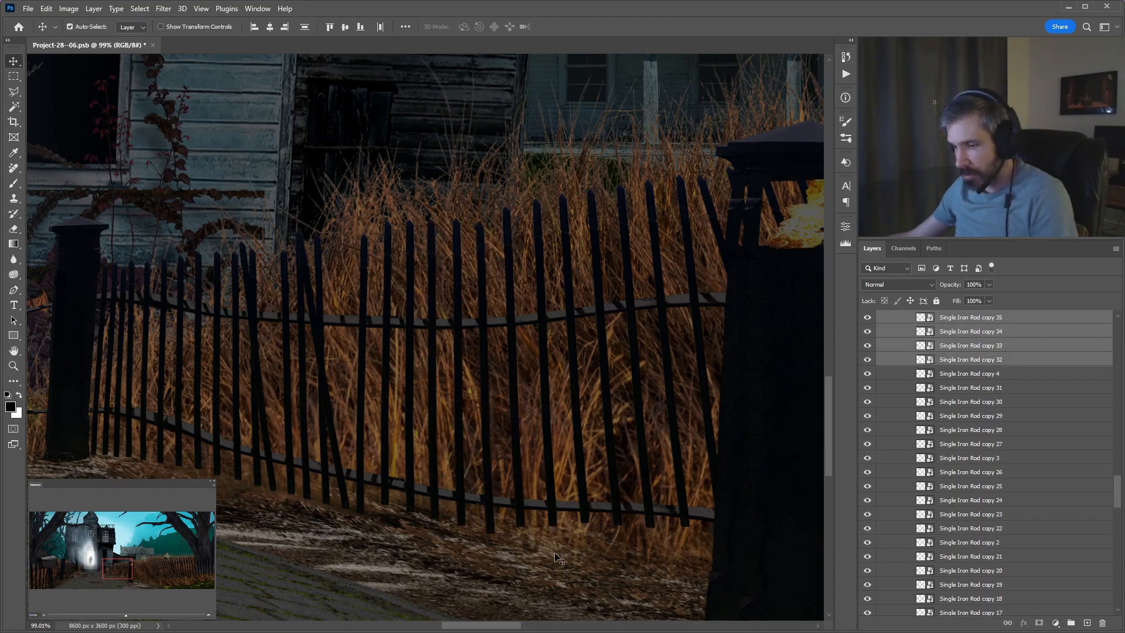
{"action": "key", "text": "ctrl+t"}
{"action": "left_click_drag", "start_coordinate": [470, 531], "coordinate": [474, 543]}
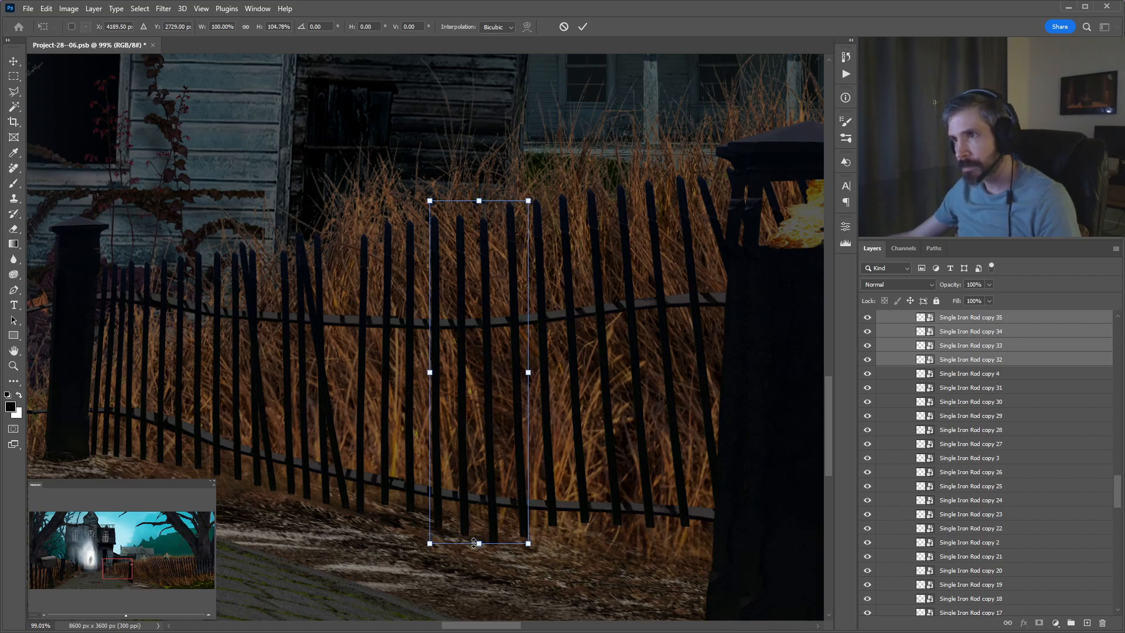
{"action": "key", "text": "Return"}
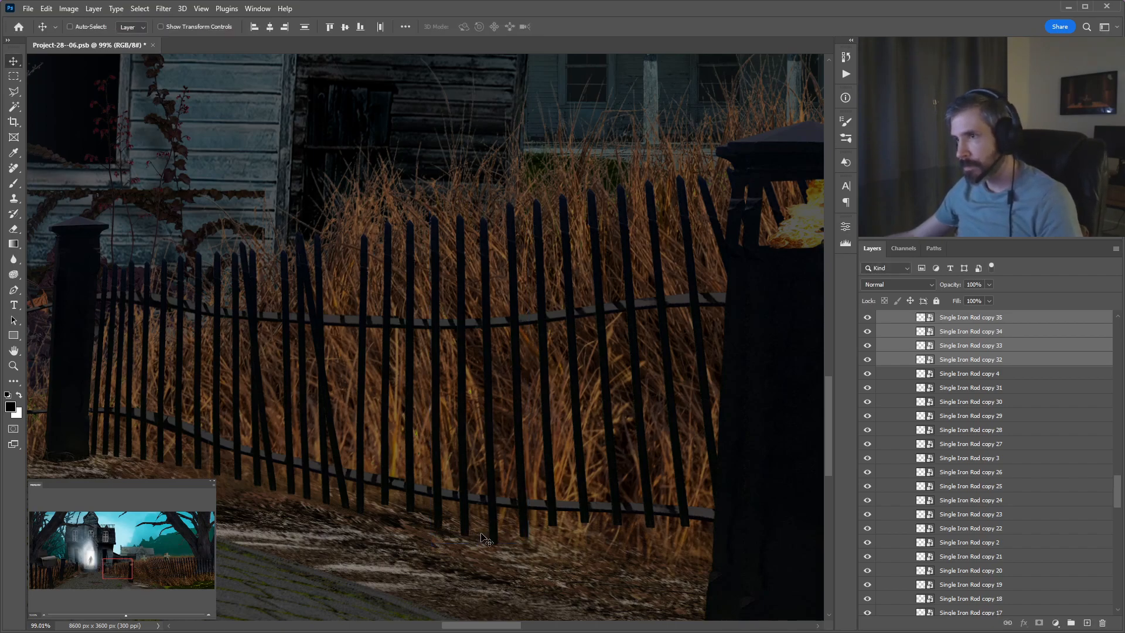
Select the five pickets from Single Iron Rod copy 36 toward the near post and stretch them downward to 110.98% height.
{"action": "left_click", "coordinate": [557, 523]}
{"action": "key", "text": "ctrl+j"}
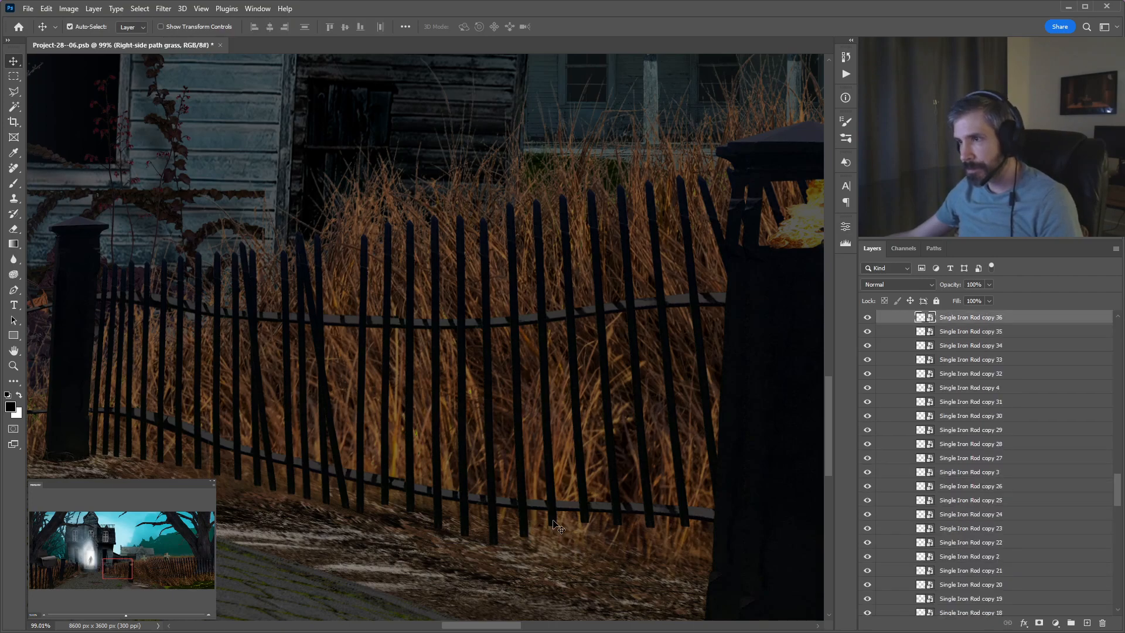
{"action": "left_click", "coordinate": [607, 522]}
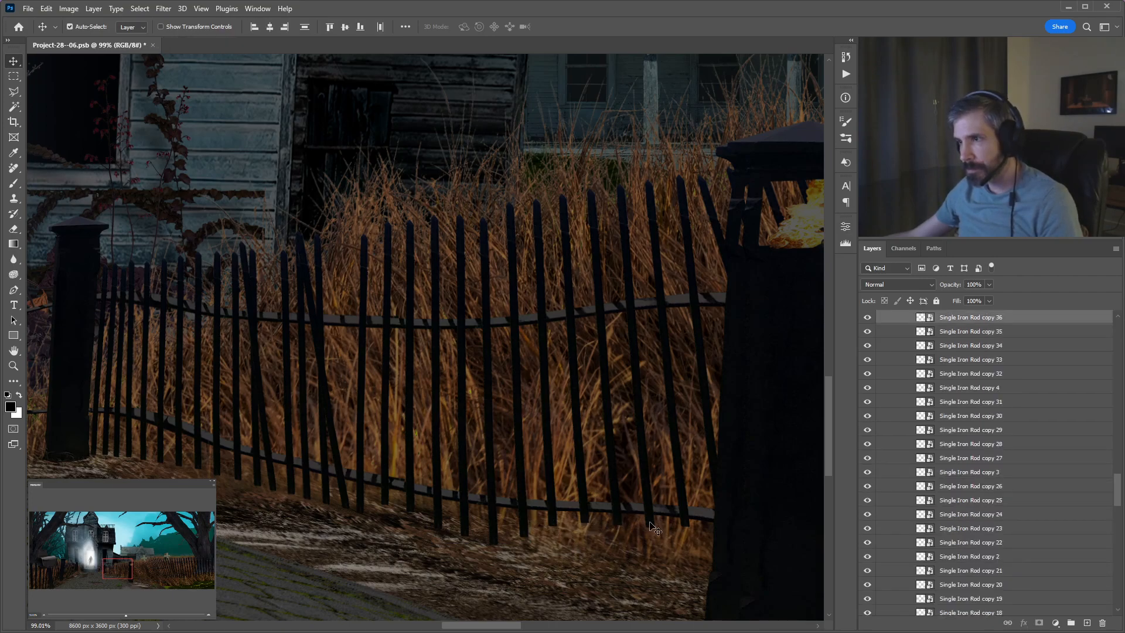
{"action": "key", "text": "ctrl+t"}
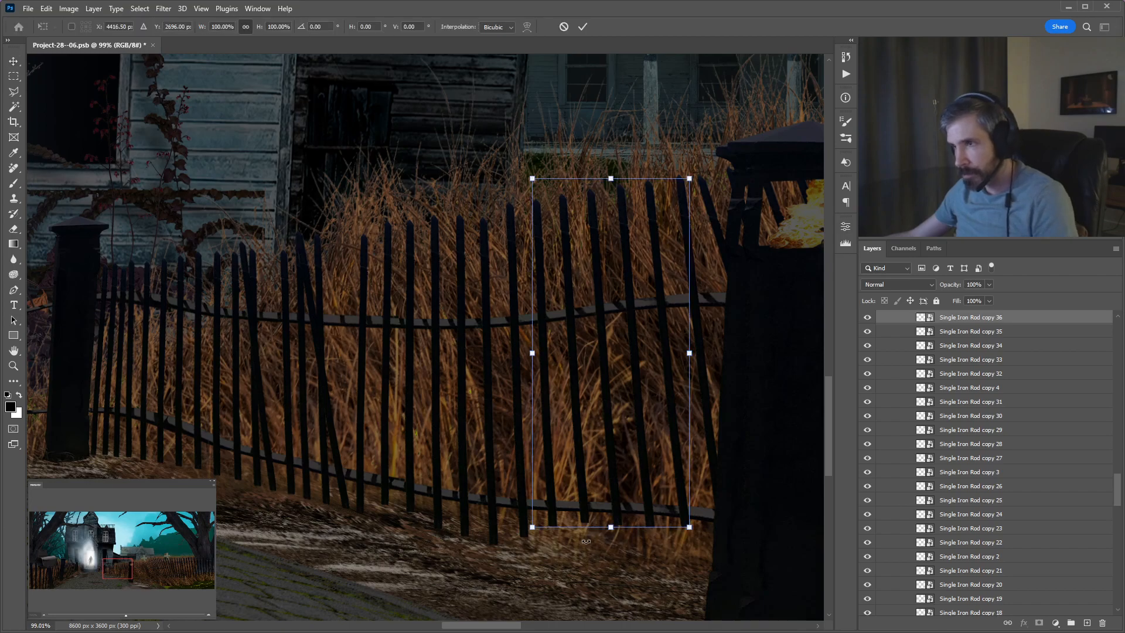
{"action": "left_click_drag", "start_coordinate": [609, 561], "coordinate": [608, 567]}
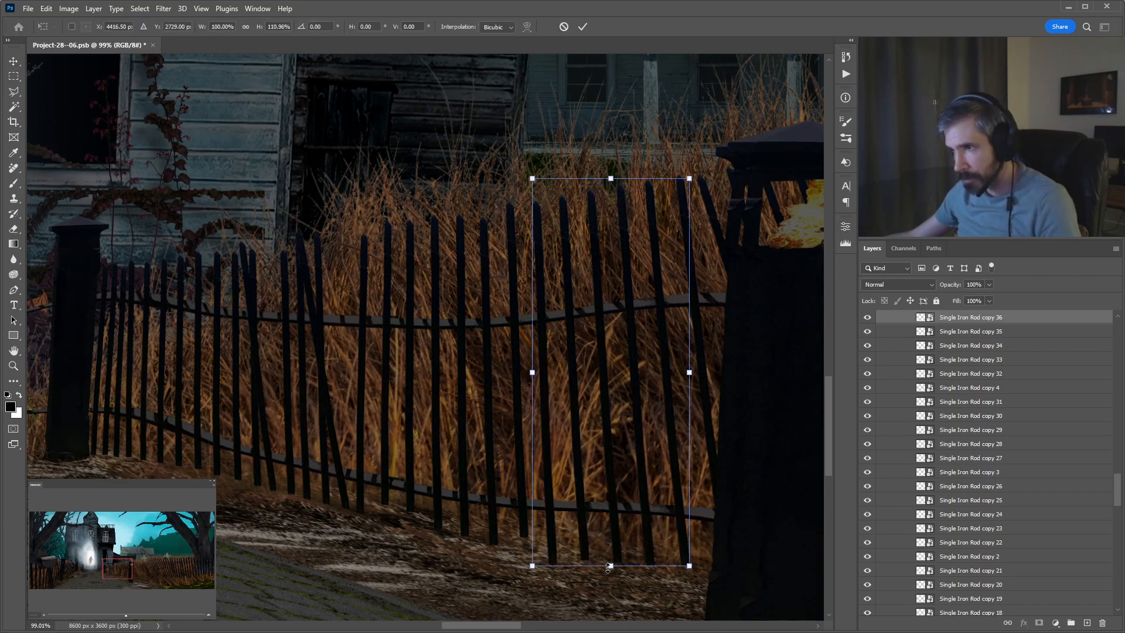
{"action": "key", "text": "Return"}
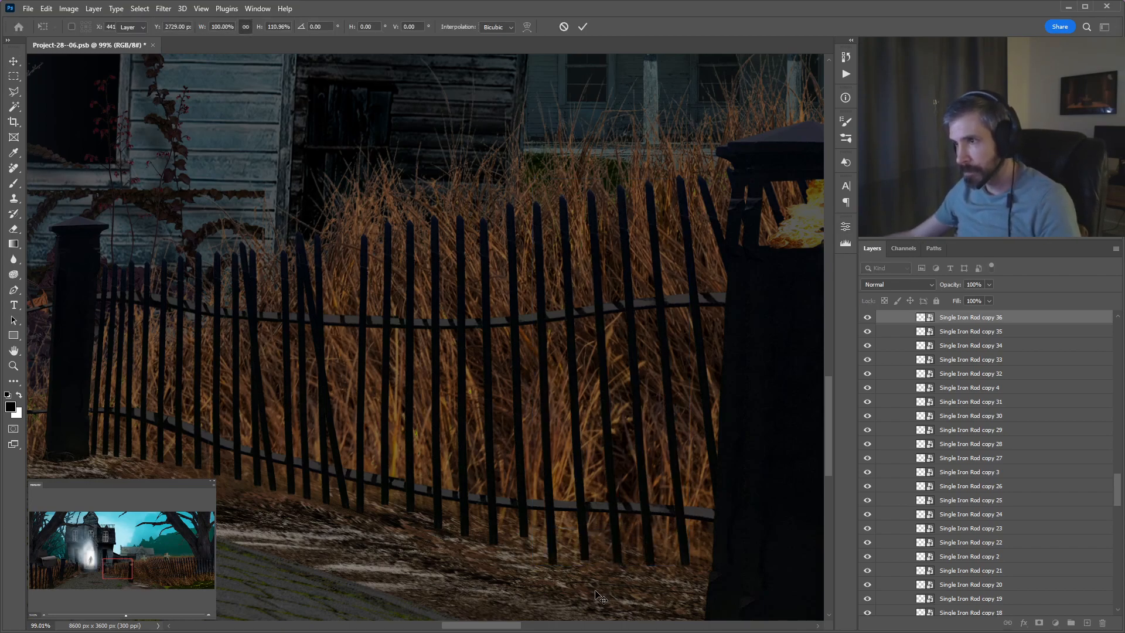
Shorten the Single Iron Rod copy 36 picket slightly at its foot.
{"action": "key", "text": "ctrl+t"}
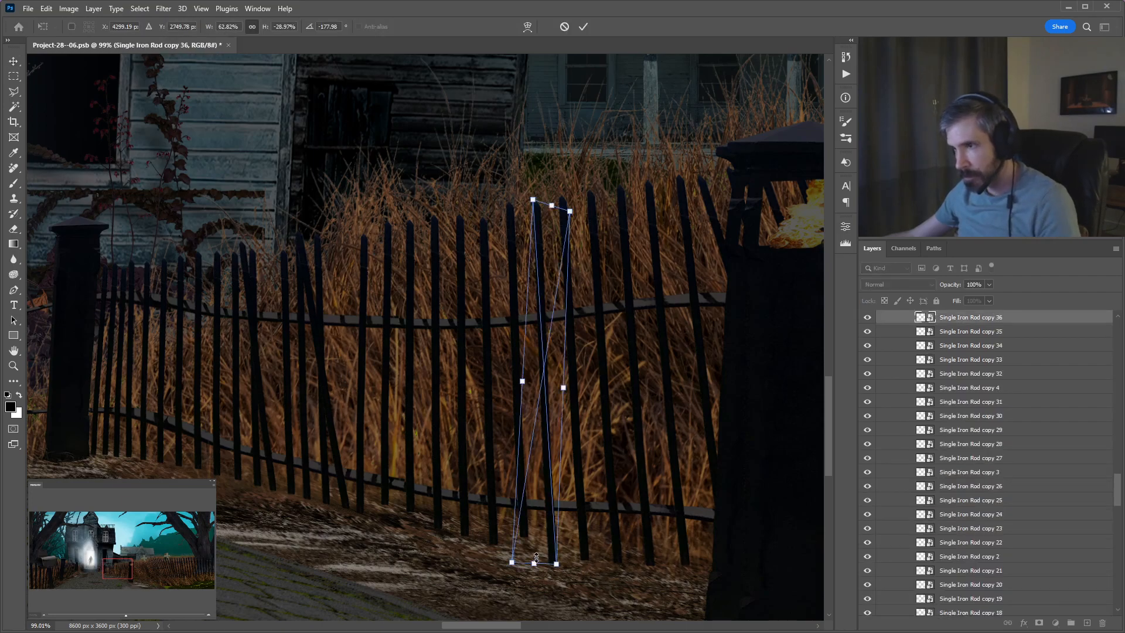
{"action": "left_click_drag", "start_coordinate": [534, 559], "coordinate": [536, 557]}
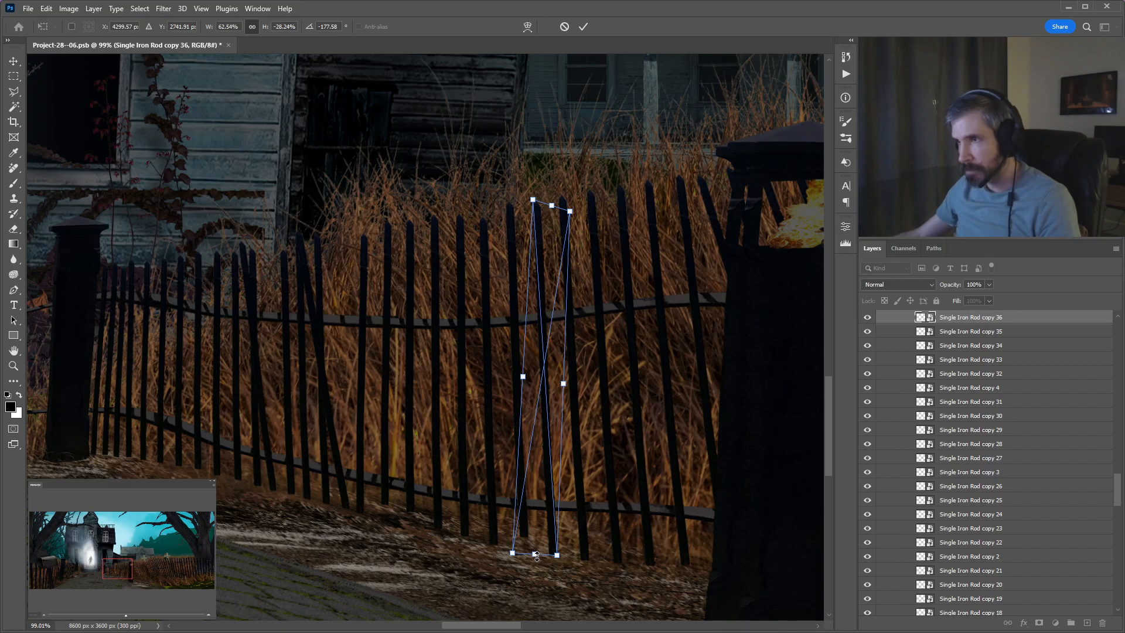
{"action": "key", "text": "Return"}
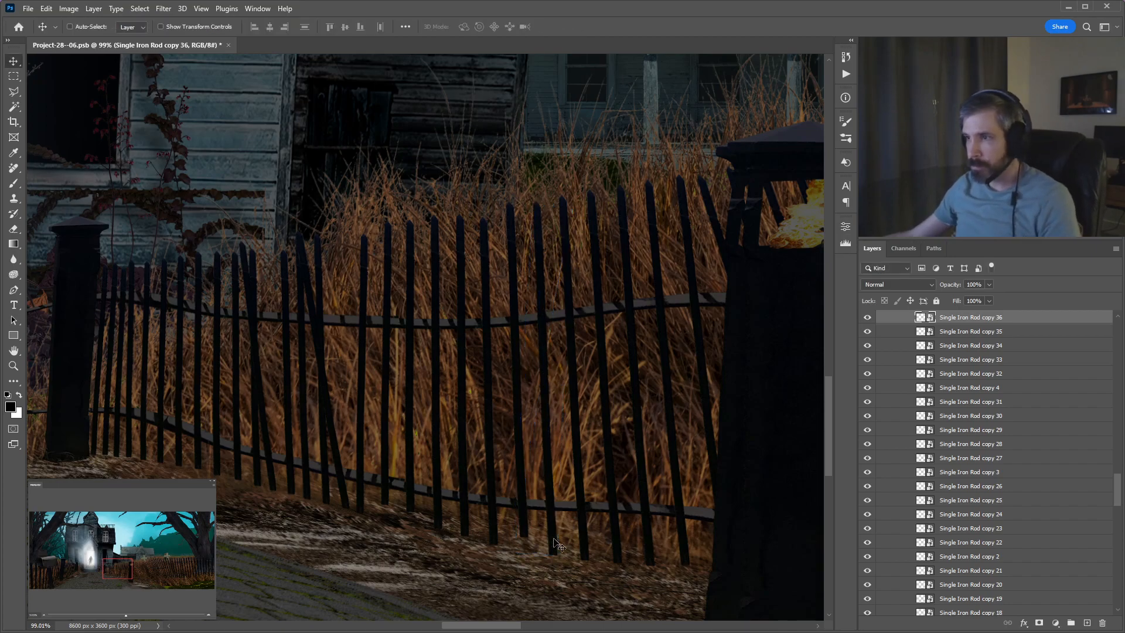
Examine the reshaped right fence against the left fence and the section beyond the near post.
{"action": "scroll", "coordinate": [657, 516], "scroll_direction": "down", "scroll_amount": 5}
{"action": "scroll", "coordinate": [656, 516], "scroll_direction": "down", "scroll_amount": 1}
{"action": "mouse_move", "coordinate": [657, 516]}
{"action": "left_mouse_down"}
{"action": "mouse_move", "coordinate": [384, 433]}
{"action": "mouse_move", "coordinate": [241, 477]}
{"action": "mouse_move", "coordinate": [342, 445]}
{"action": "mouse_move", "coordinate": [216, 452]}
{"action": "mouse_move", "coordinate": [655, 447]}
{"action": "mouse_move", "coordinate": [662, 472]}
{"action": "mouse_move", "coordinate": [785, 489]}
{"action": "left_mouse_up"}
{"action": "mouse_move", "coordinate": [444, 464]}
{"action": "left_mouse_down"}
{"action": "mouse_move", "coordinate": [598, 464]}
{"action": "mouse_move", "coordinate": [574, 491]}
{"action": "mouse_move", "coordinate": [459, 474]}
{"action": "left_mouse_up"}
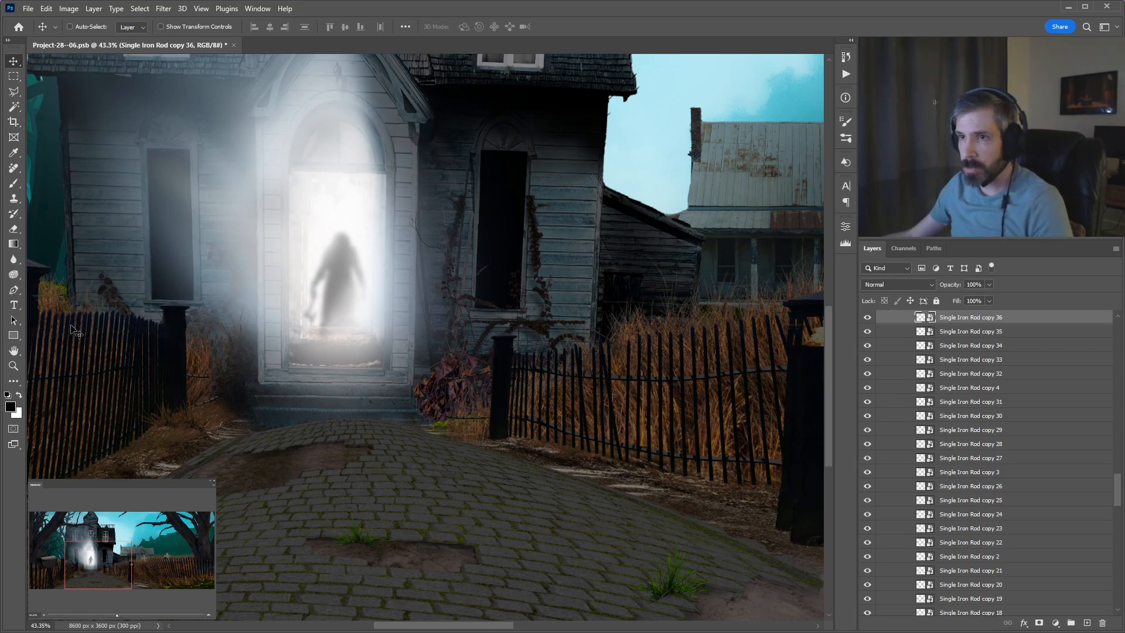
{"action": "left_click_drag", "start_coordinate": [118, 368], "coordinate": [244, 371]}
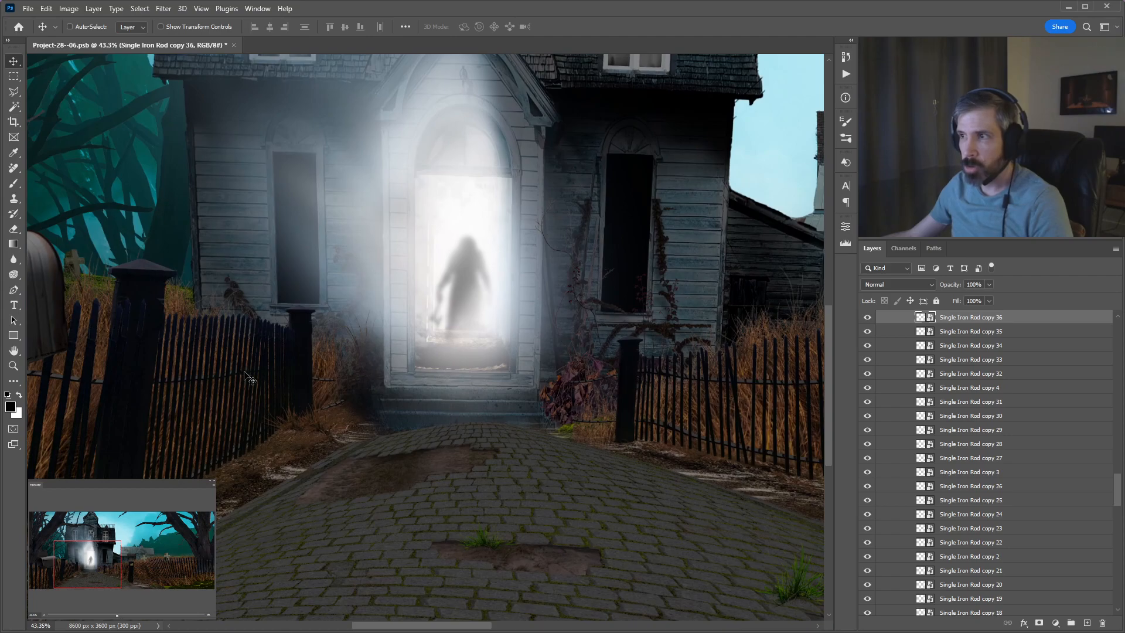
{"action": "scroll", "coordinate": [512, 394], "scroll_direction": "right", "scroll_amount": 10}
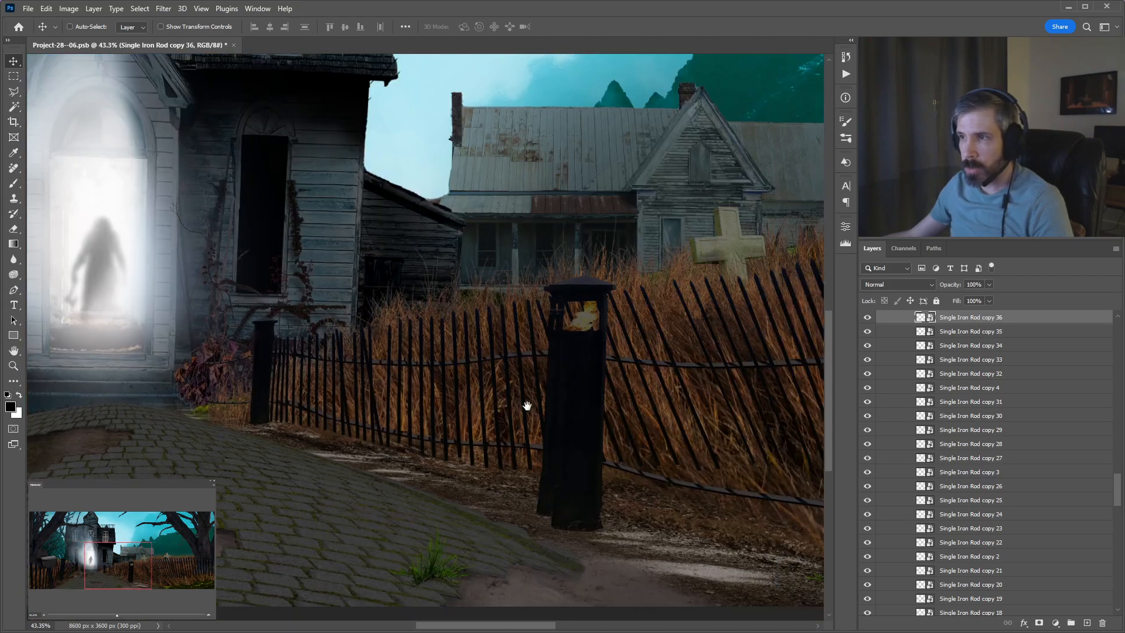
{"action": "scroll", "coordinate": [432, 386], "scroll_direction": "left", "scroll_amount": 2}
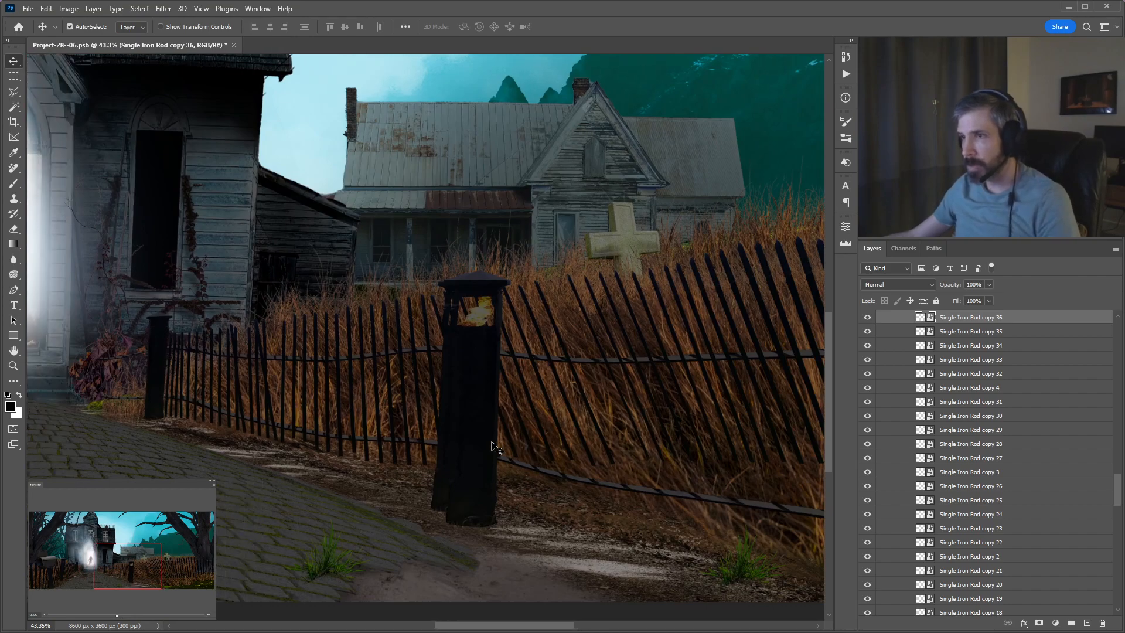
Select the Single Iron Rod copy 41 through copy 47 pickets and lower them within the fence section beyond the near post.
{"action": "key", "text": "ctrl+j"}
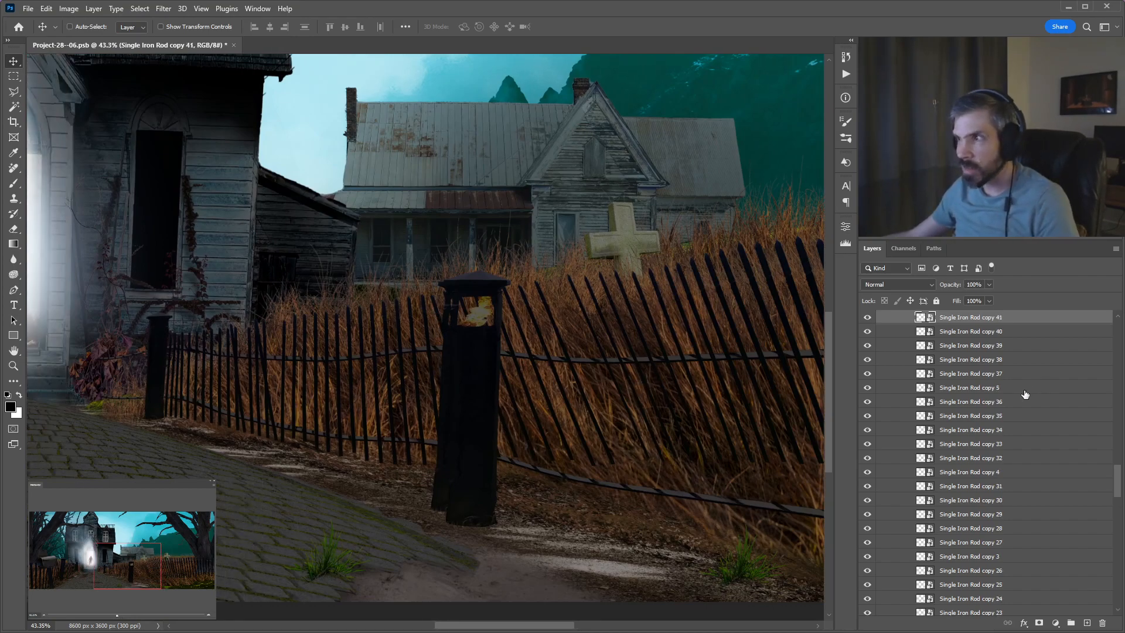
{"action": "scroll", "coordinate": [1019, 404], "scroll_direction": "up", "scroll_amount": 5}
{"action": "left_click", "coordinate": [966, 434], "text": "shift"}
{"action": "mouse_move", "coordinate": [685, 400]}
{"action": "left_mouse_down"}
{"action": "mouse_move", "coordinate": [694, 368]}
{"action": "mouse_move", "coordinate": [667, 335]}
{"action": "mouse_move", "coordinate": [694, 353]}
{"action": "mouse_move", "coordinate": [697, 395]}
{"action": "left_mouse_up"}
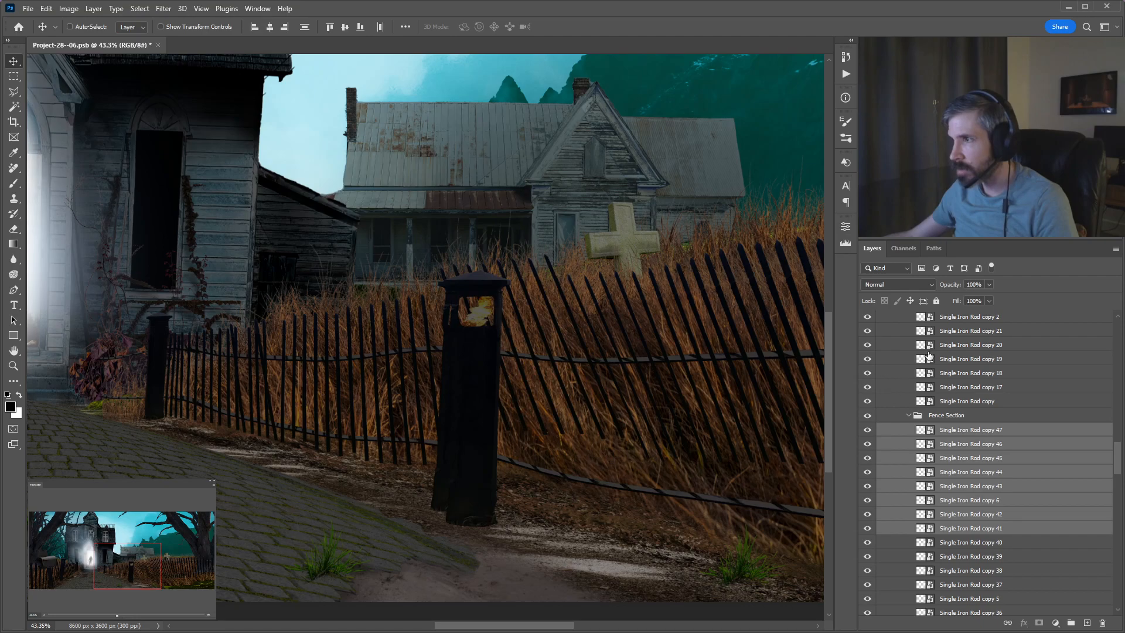
{"action": "scroll", "coordinate": [924, 360], "scroll_direction": "up", "scroll_amount": 2}
{"action": "left_click_drag", "start_coordinate": [538, 361], "coordinate": [578, 351]}
Skew the selected pickets -15.85° horizontally, stretch them to 115.12% height and shift them up toward the near post.
{"action": "key", "text": "ctrl+t"}
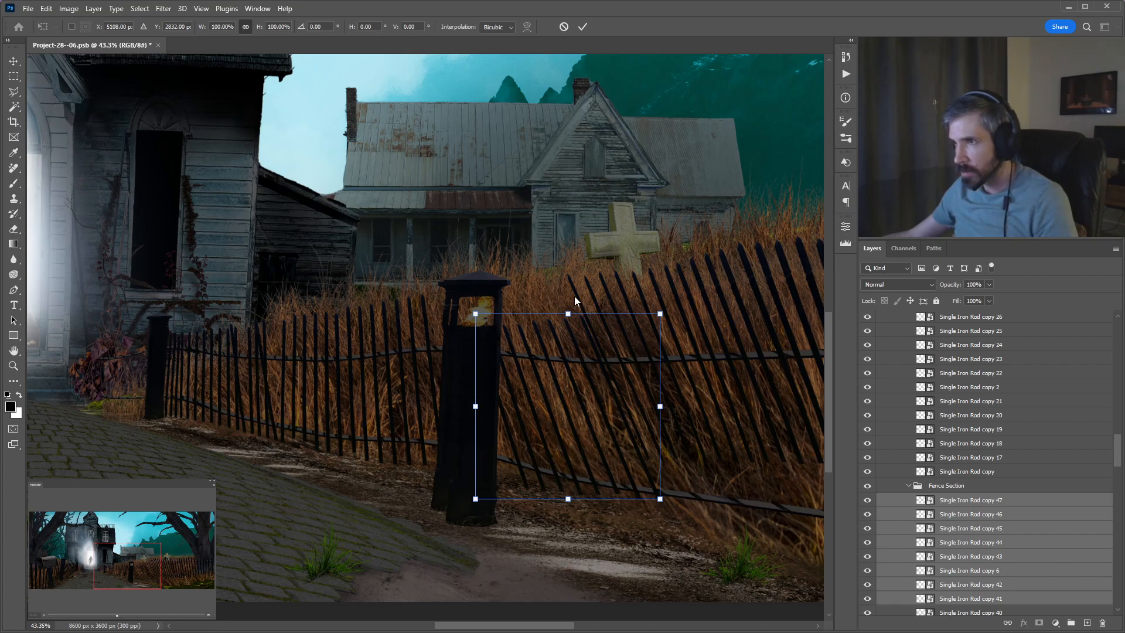
{"action": "left_click_drag", "start_coordinate": [568, 313], "coordinate": [629, 312]}
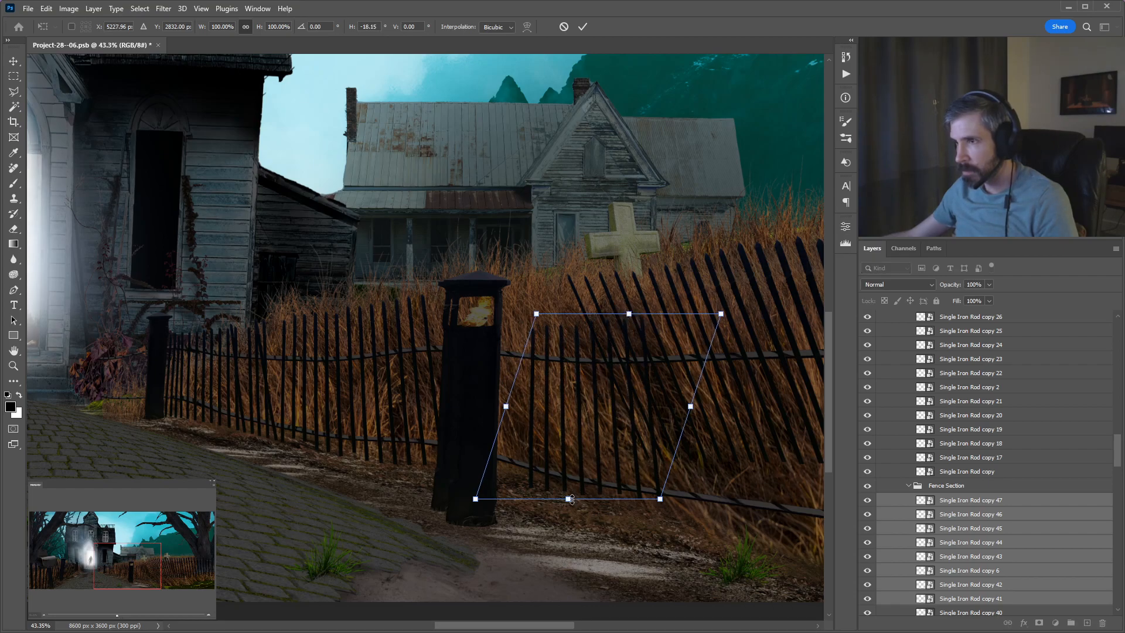
{"action": "left_click_drag", "start_coordinate": [570, 522], "coordinate": [570, 527]}
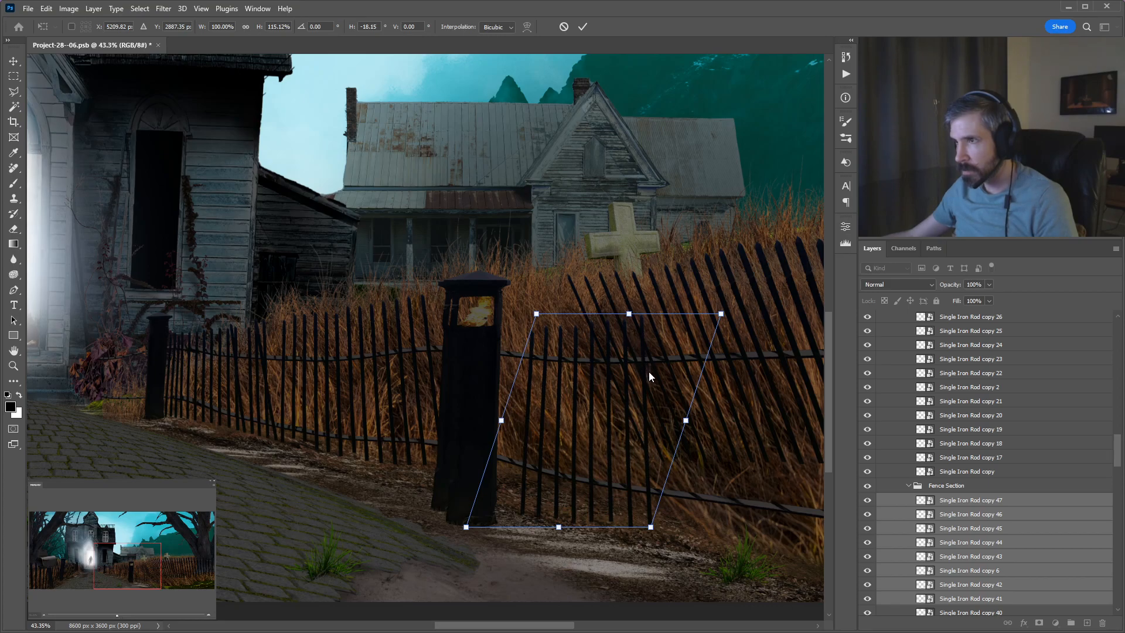
{"action": "left_click_drag", "start_coordinate": [629, 314], "coordinate": [617, 314]}
{"action": "left_click_drag", "start_coordinate": [571, 399], "coordinate": [492, 372]}
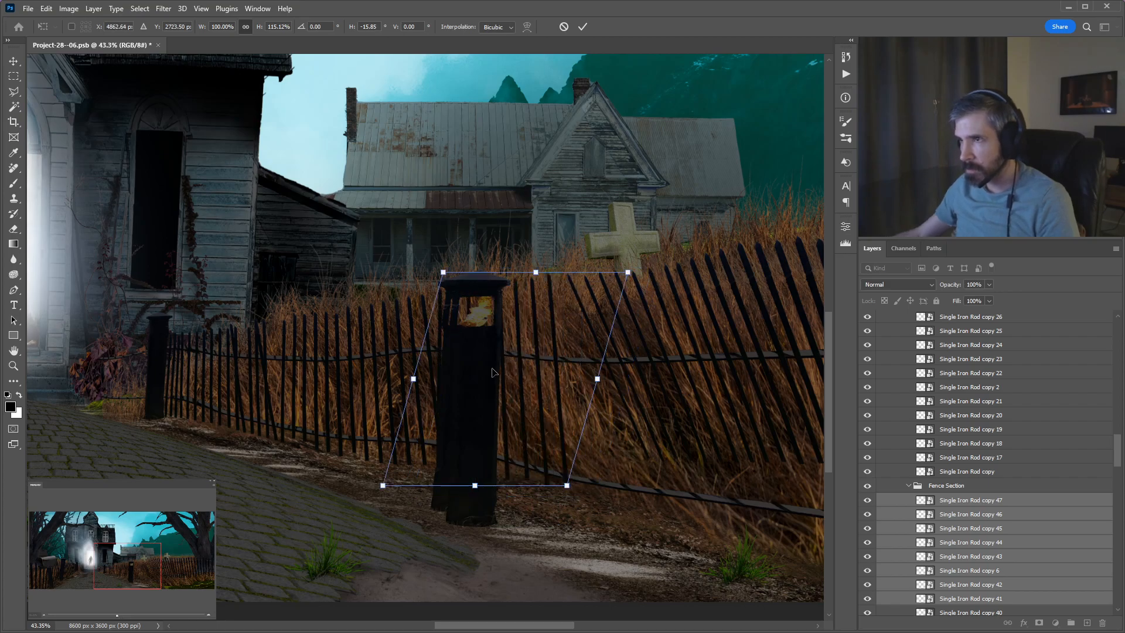
{"action": "key", "text": "Return"}
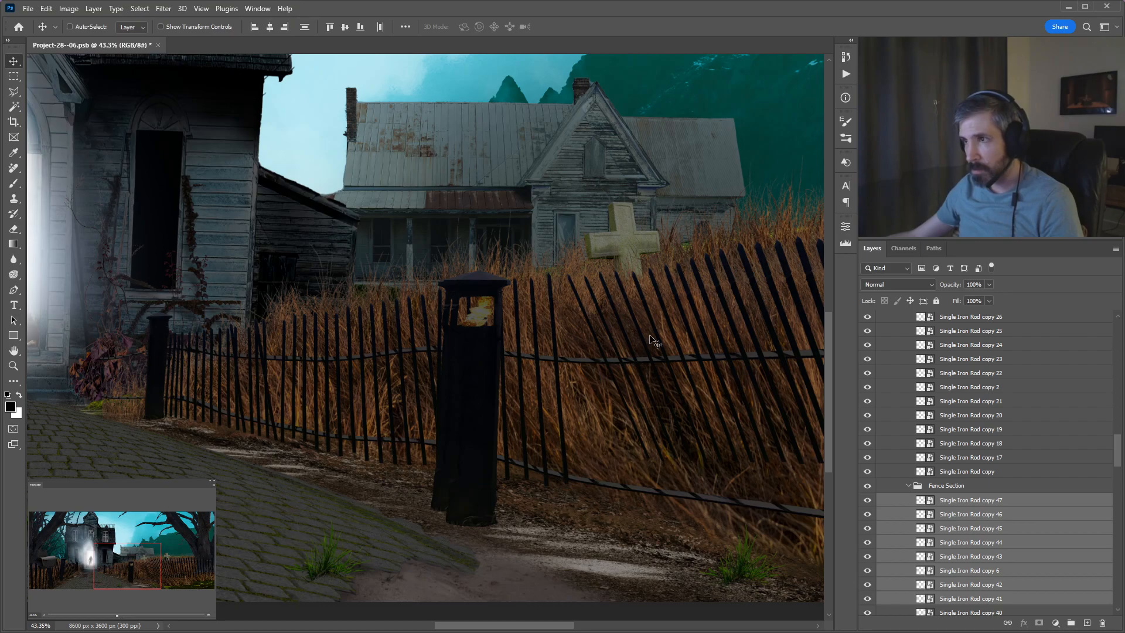
Select the Single Iron Rod copy 47 picket and extend its foot slightly below the lower rail.
{"action": "left_click", "coordinate": [592, 469], "text": "ctrl"}
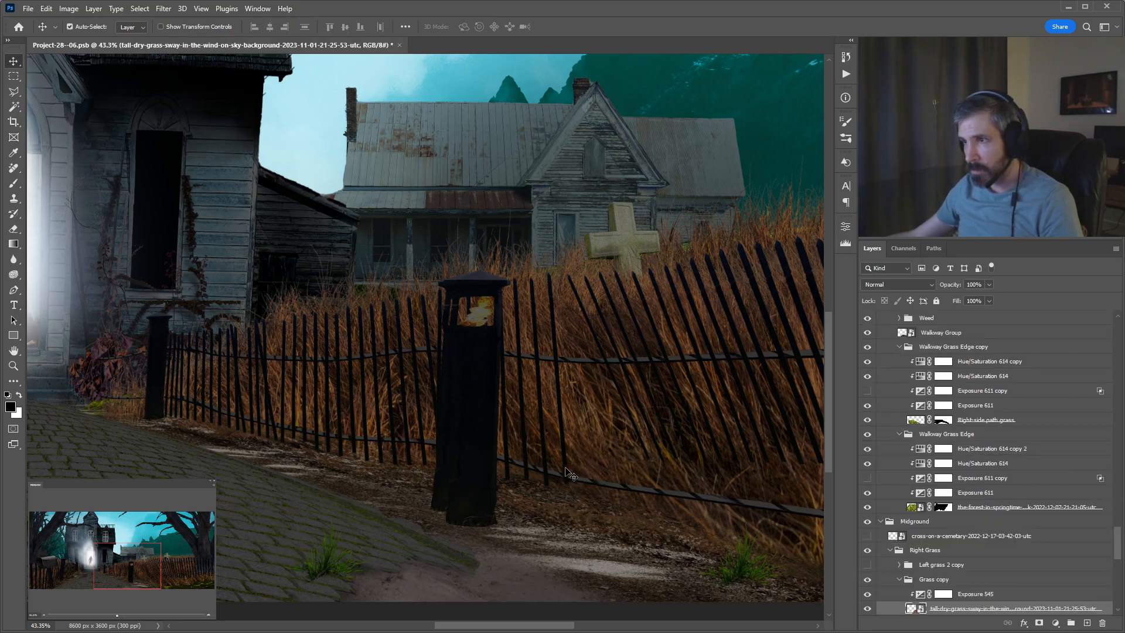
{"action": "left_click", "coordinate": [570, 473]}
{"action": "key", "text": "ctrl+t"}
{"action": "left_click_drag", "start_coordinate": [560, 489], "coordinate": [560, 499]}
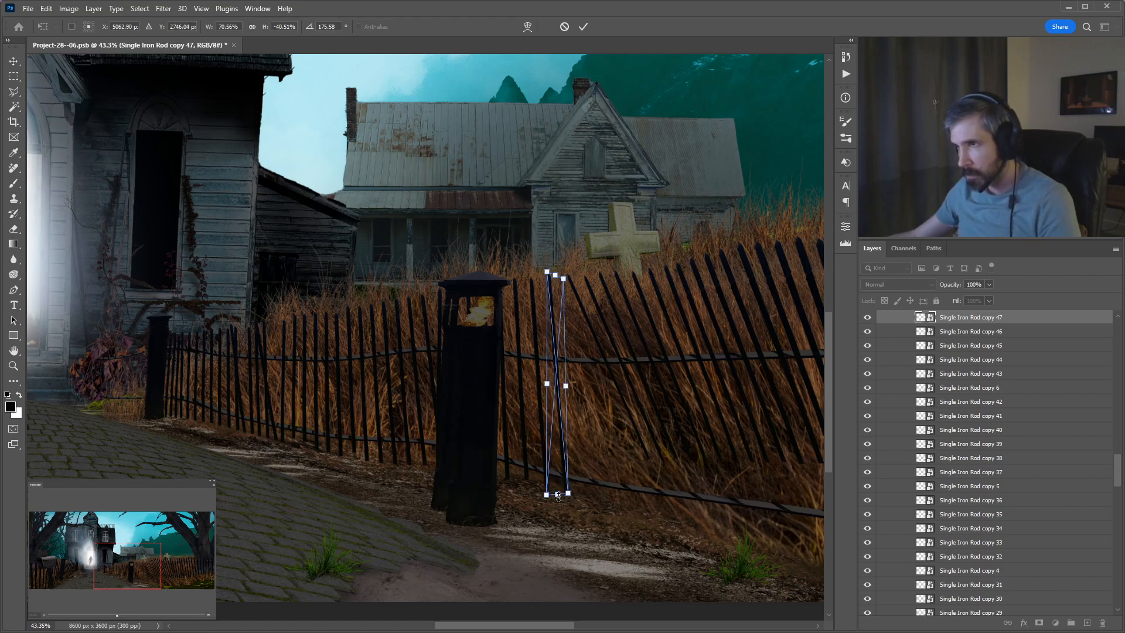
{"action": "key", "text": "Return"}
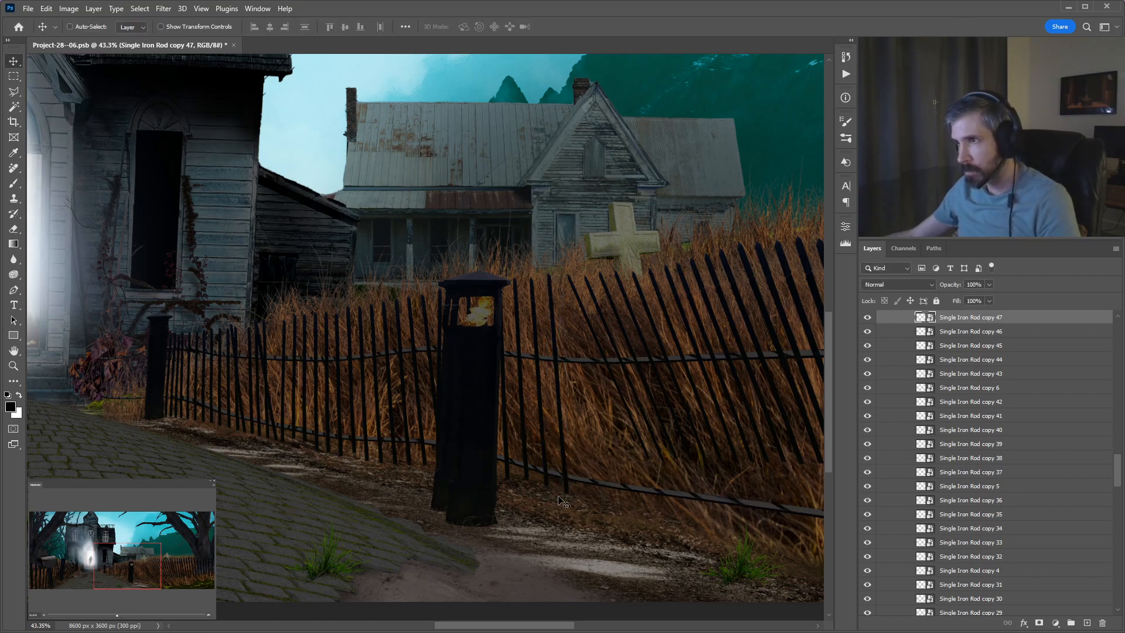
Select the Iron Fence Foot Rod thing copy 2 lower rail and warp its stretch between the far and near posts to follow the picket feet.
{"action": "left_click_drag", "start_coordinate": [460, 439], "coordinate": [602, 466]}
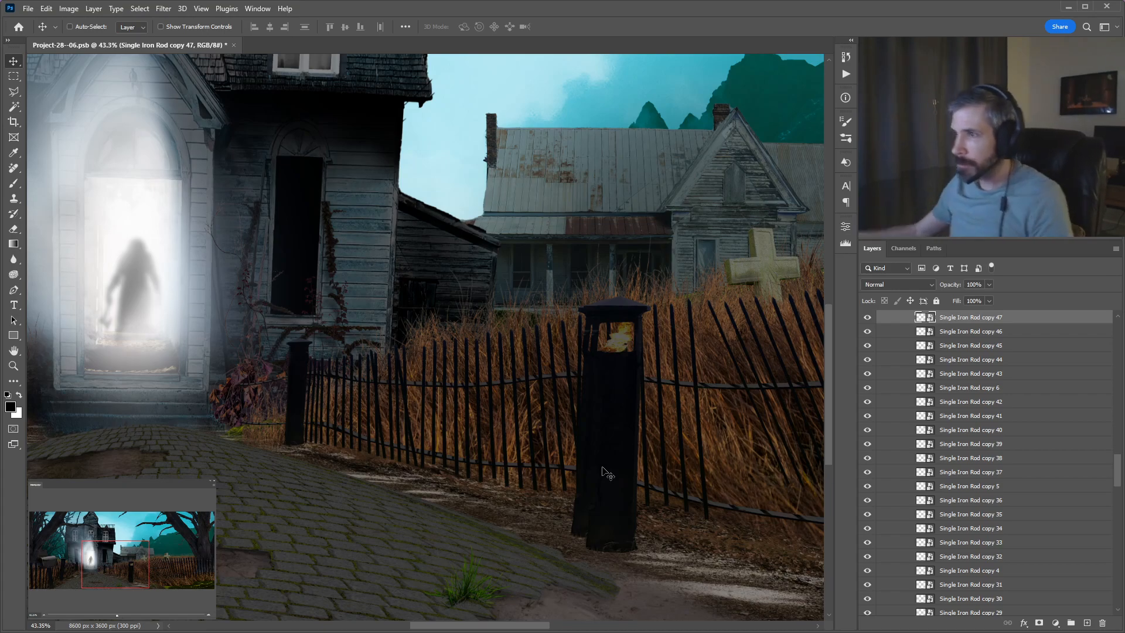
{"action": "left_click_drag", "start_coordinate": [698, 414], "coordinate": [409, 408]}
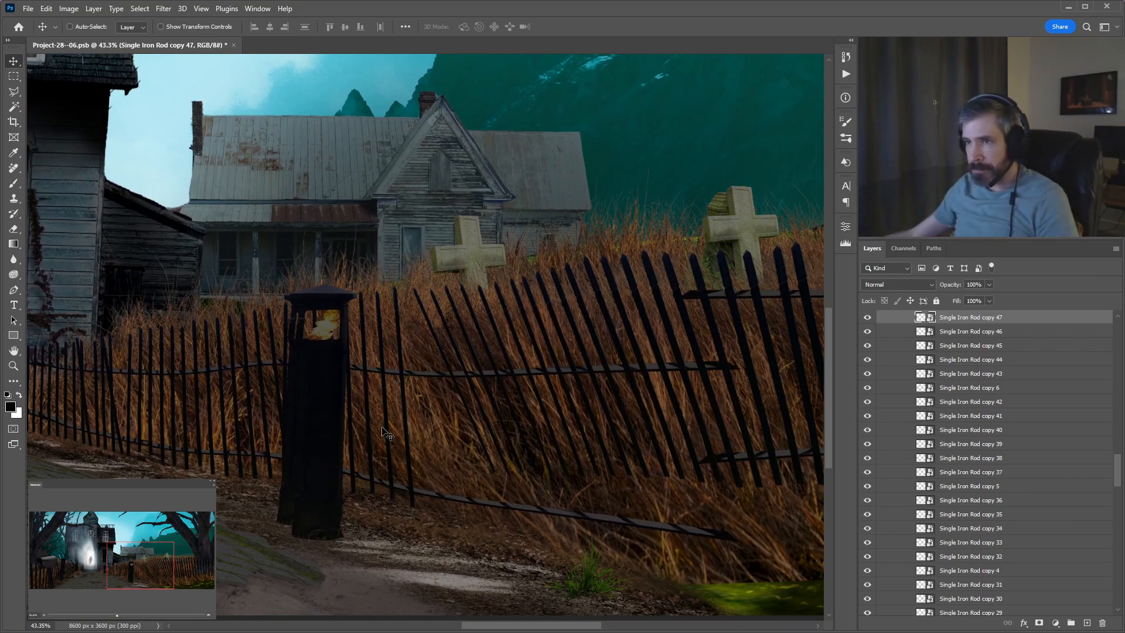
{"action": "left_click_drag", "start_coordinate": [385, 434], "coordinate": [607, 445]}
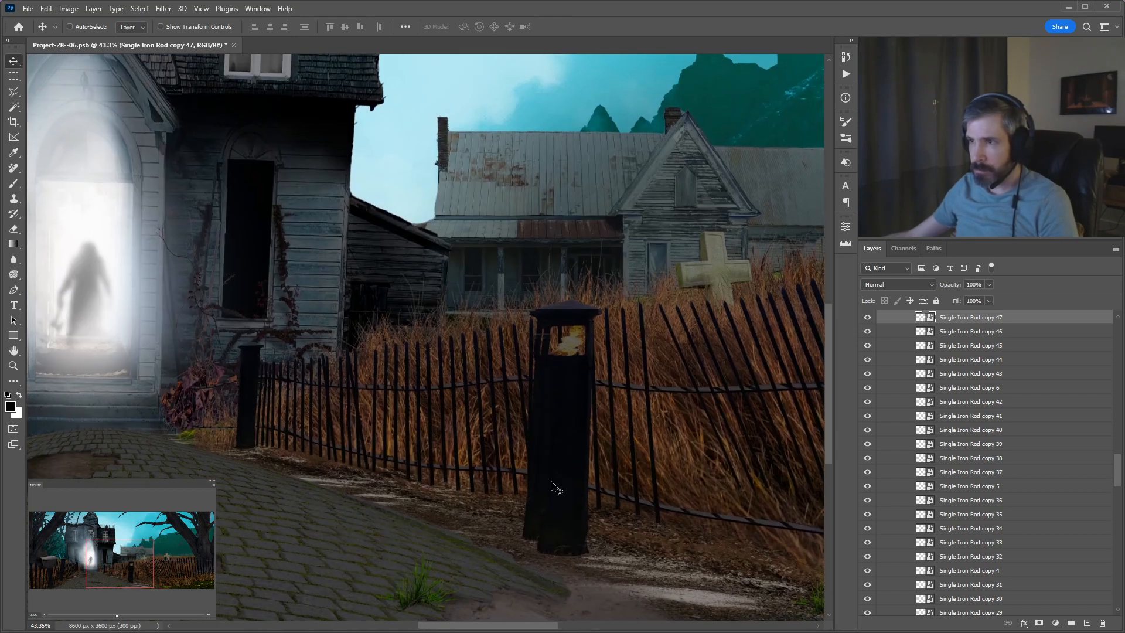
{"action": "left_click", "coordinate": [523, 474]}
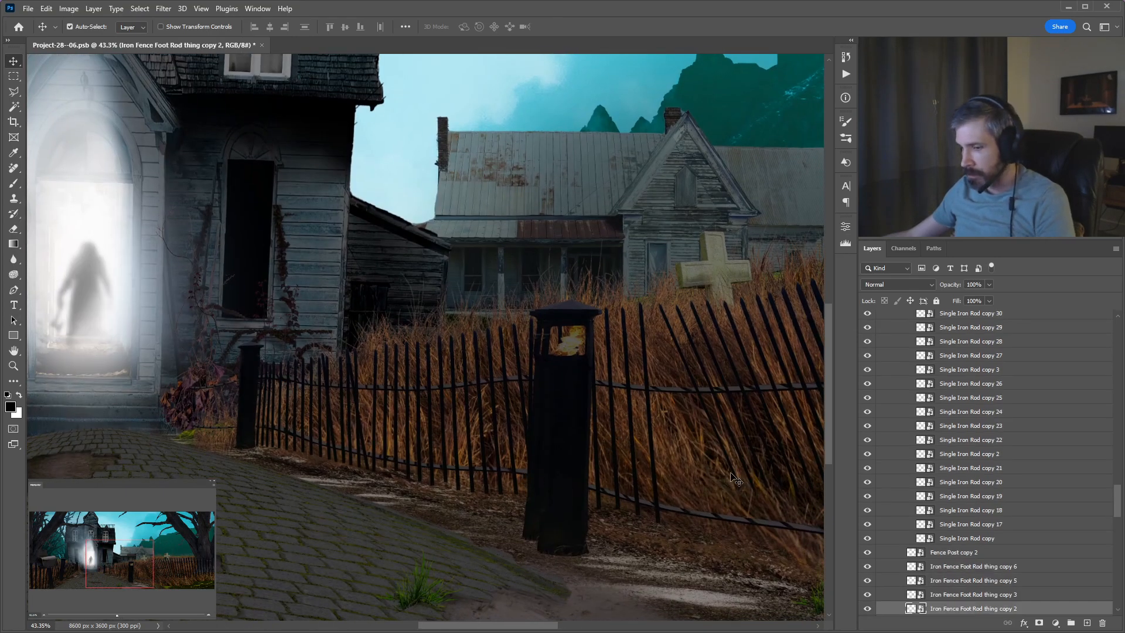
{"action": "key", "text": "ctrl+t"}
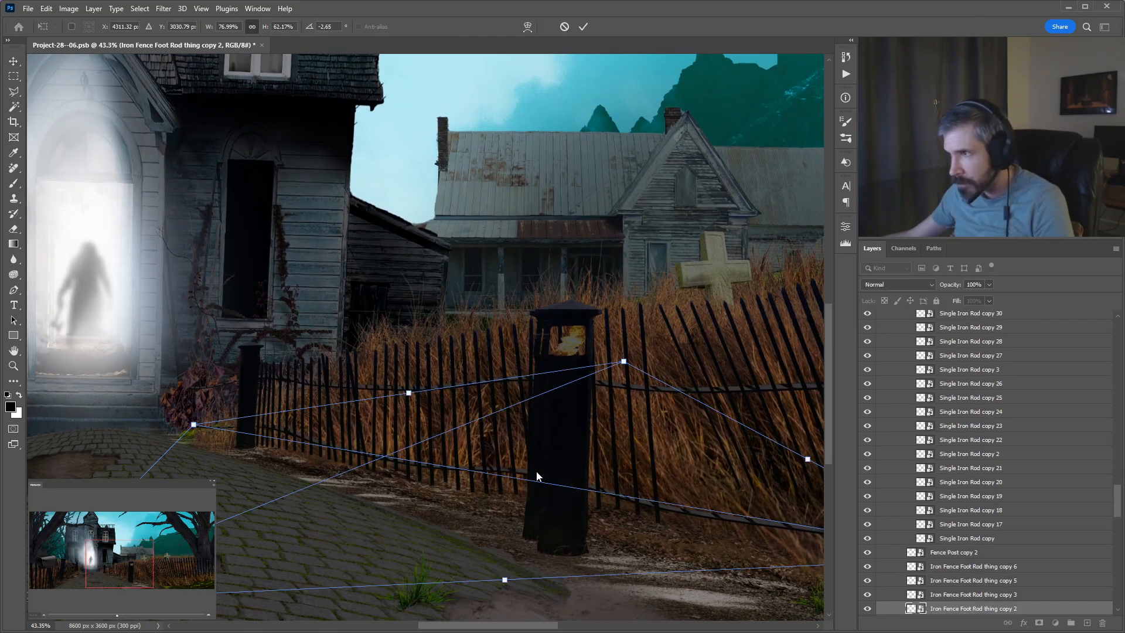
{"action": "key", "text": "ctrl+alt+w"}
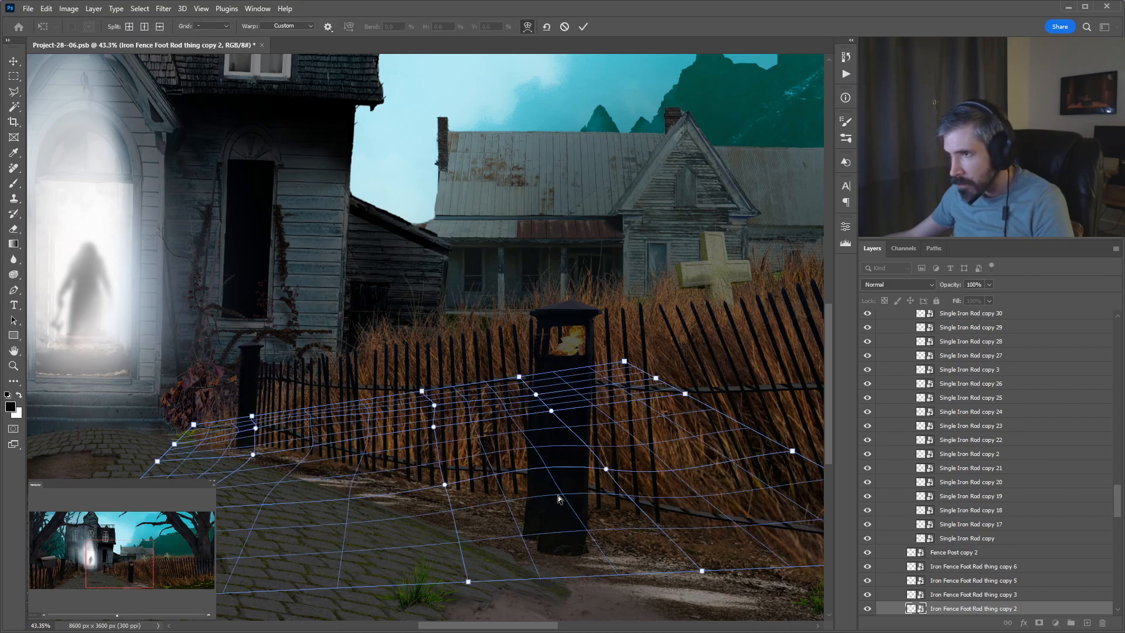
{"action": "left_click_drag", "start_coordinate": [530, 486], "coordinate": [528, 492]}
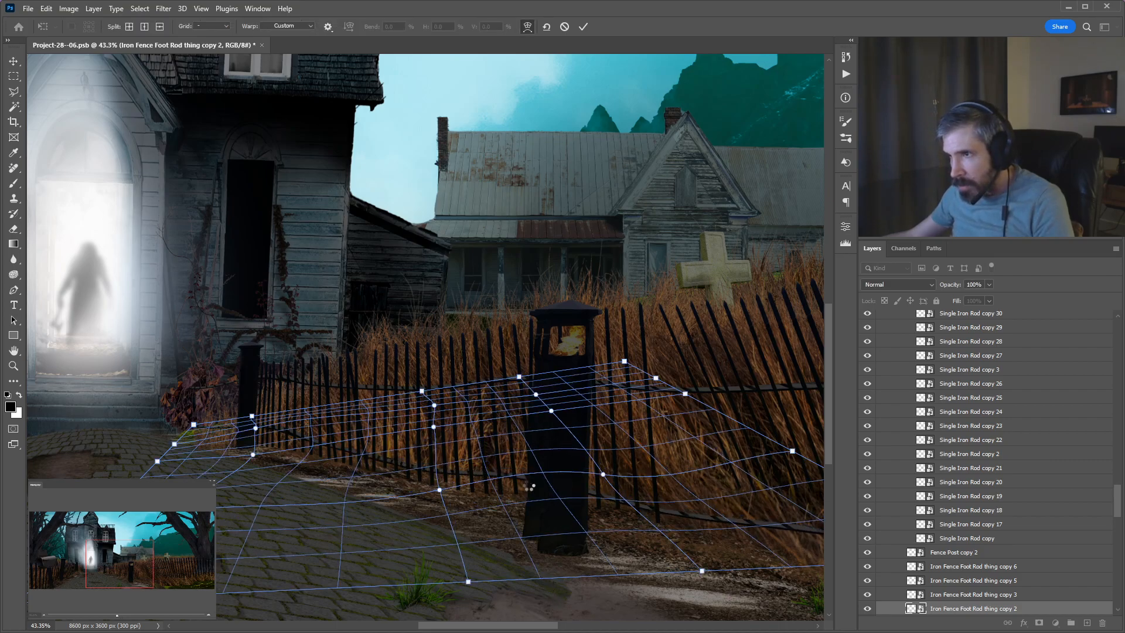
{"action": "left_click_drag", "start_coordinate": [426, 471], "coordinate": [427, 467]}
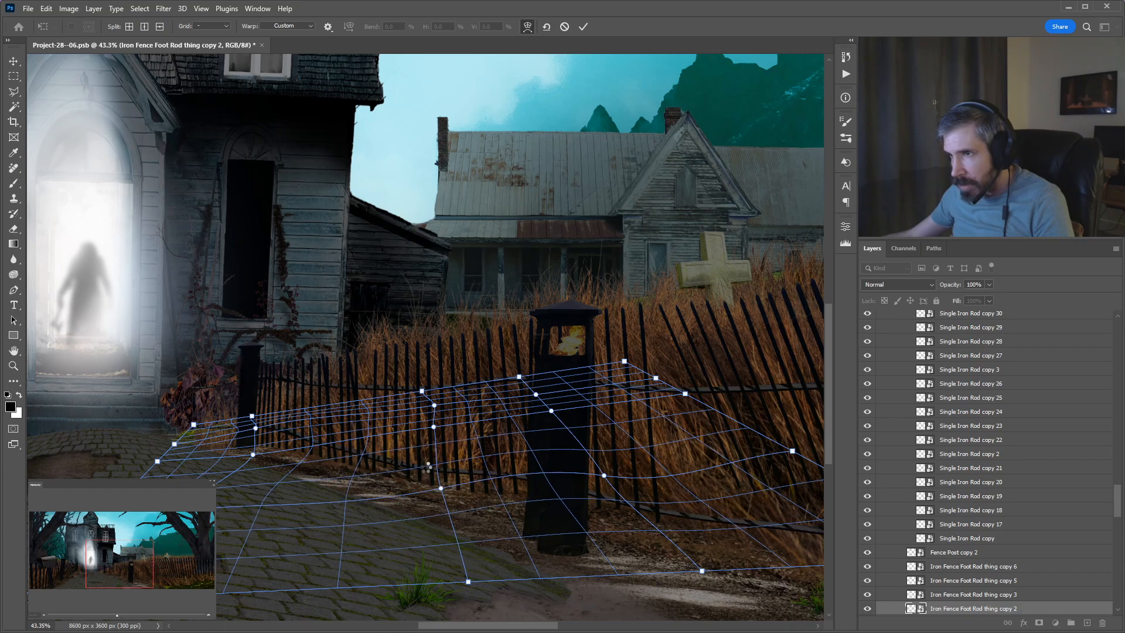
{"action": "left_click_drag", "start_coordinate": [525, 491], "coordinate": [524, 496]}
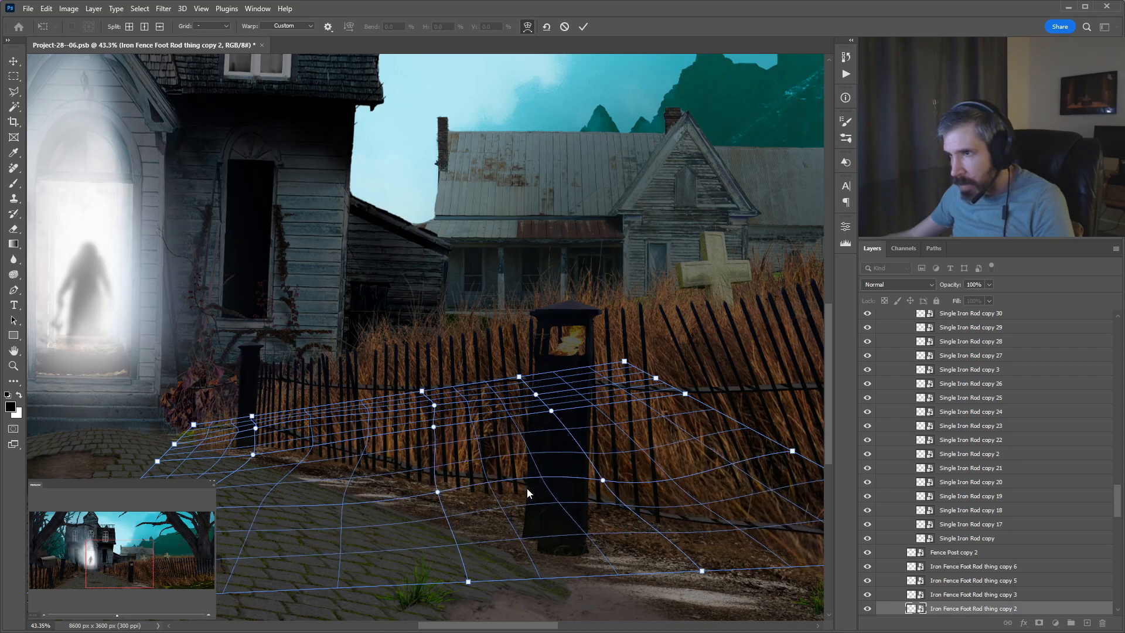
{"action": "left_click_drag", "start_coordinate": [422, 467], "coordinate": [386, 456]}
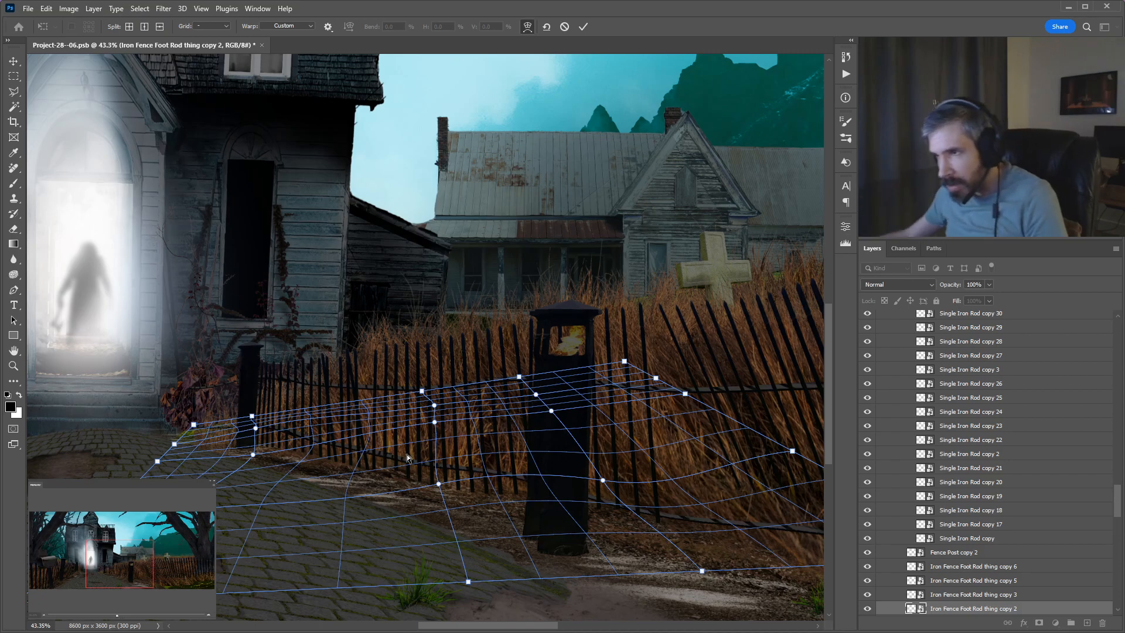
Refine the lower rail's warp around the near post and along the section beyond it, and apply the warp.
{"action": "left_click", "coordinate": [505, 478]}
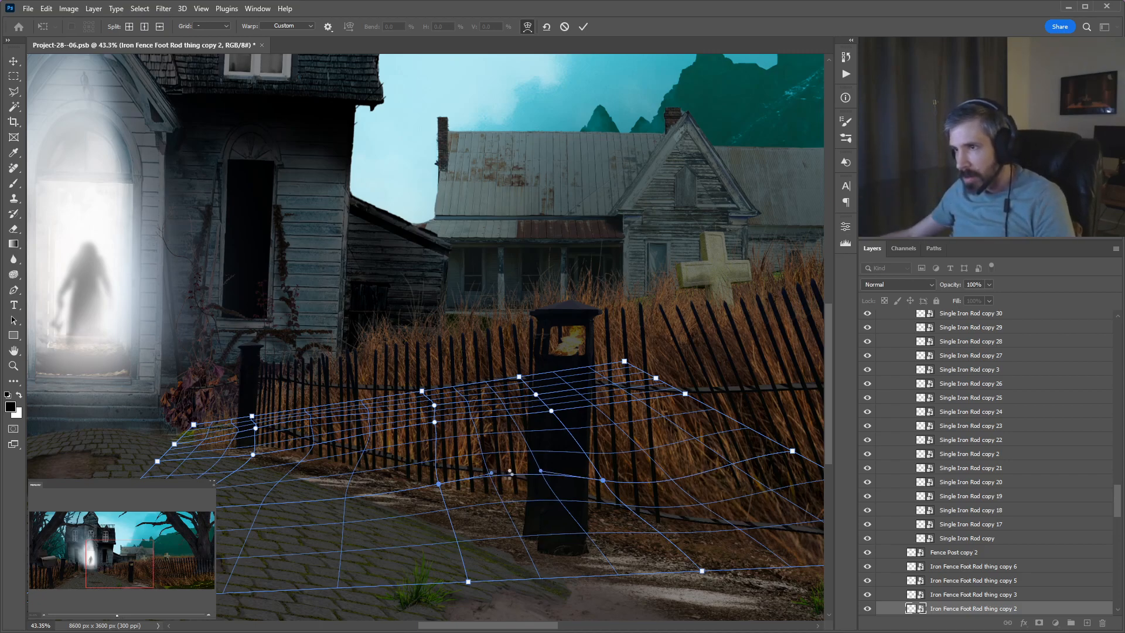
{"action": "left_click_drag", "start_coordinate": [506, 477], "coordinate": [528, 485]}
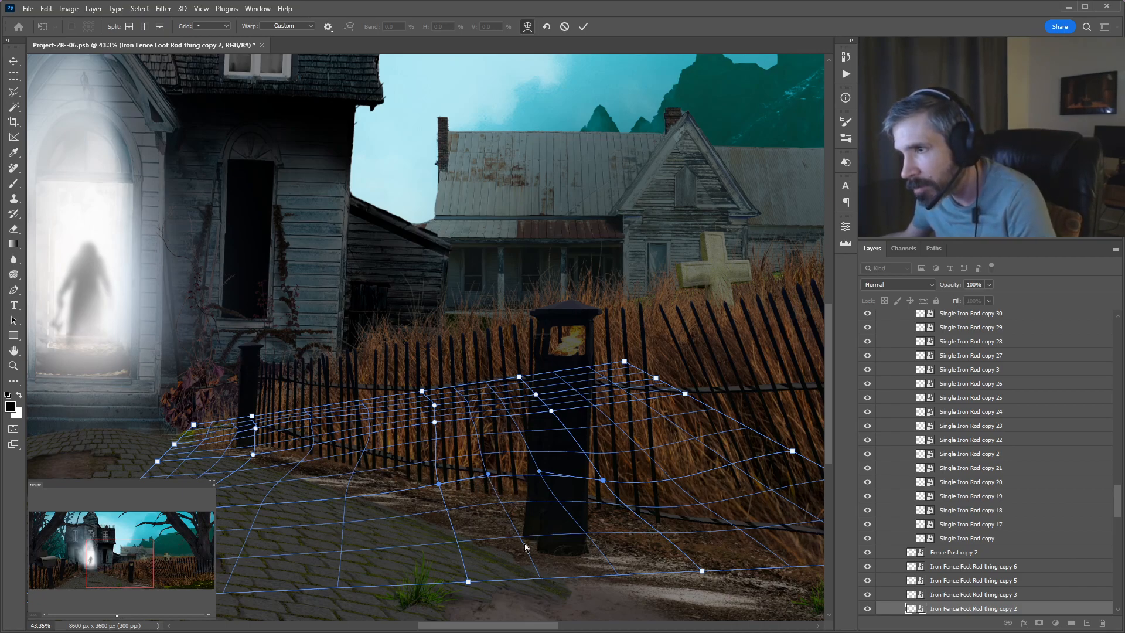
{"action": "left_click_drag", "start_coordinate": [555, 497], "coordinate": [557, 499]}
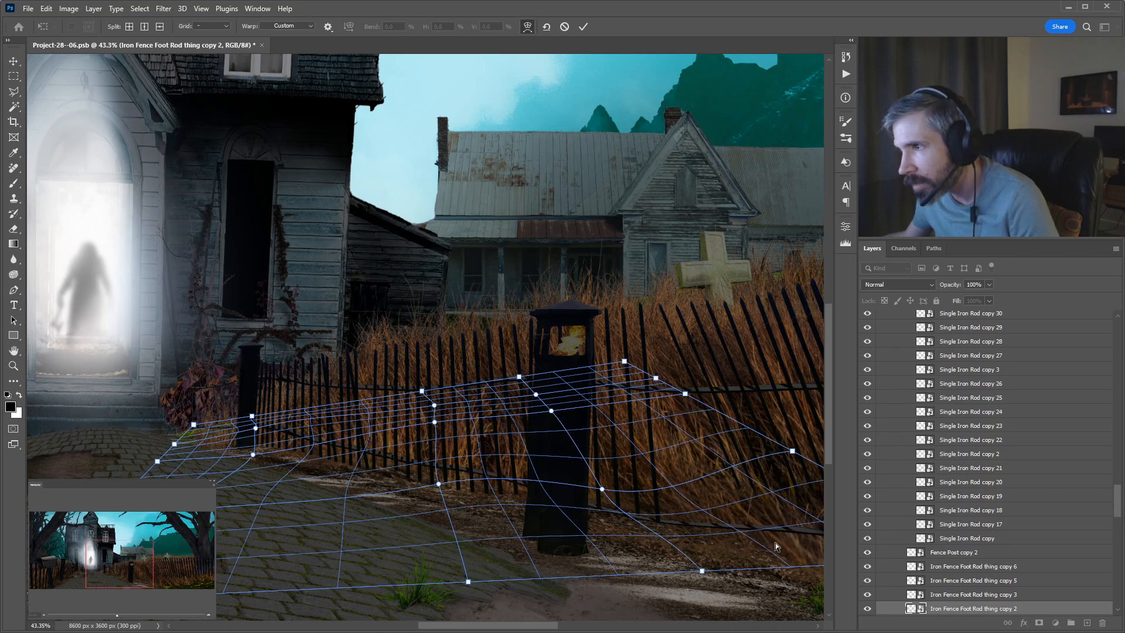
{"action": "left_click_drag", "start_coordinate": [773, 543], "coordinate": [599, 517]}
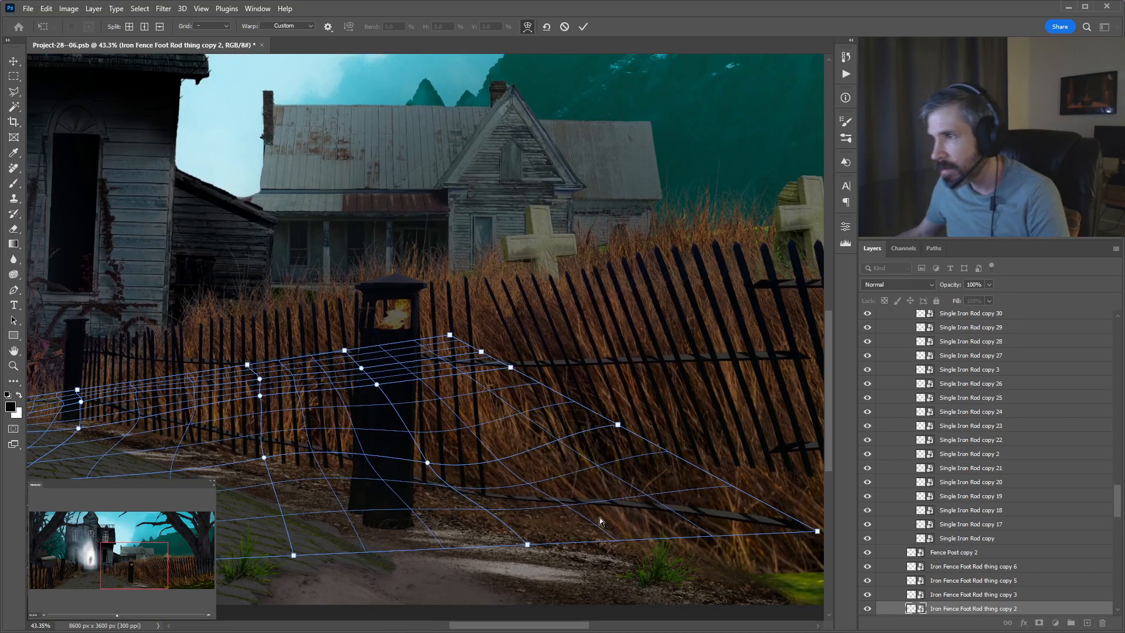
{"action": "left_click_drag", "start_coordinate": [563, 476], "coordinate": [562, 474]}
{"action": "key", "text": "Return"}
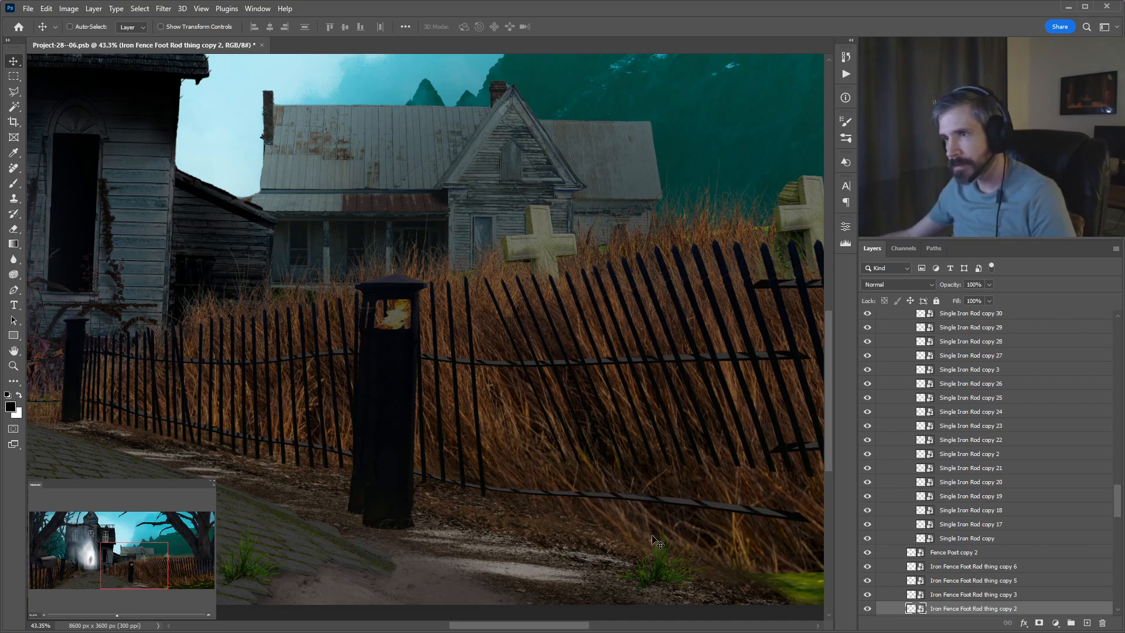
Rotate the lower rail to -1.75° around a pivot at the far fence post, lowering its near end.
{"action": "key", "text": "ctrl+t"}
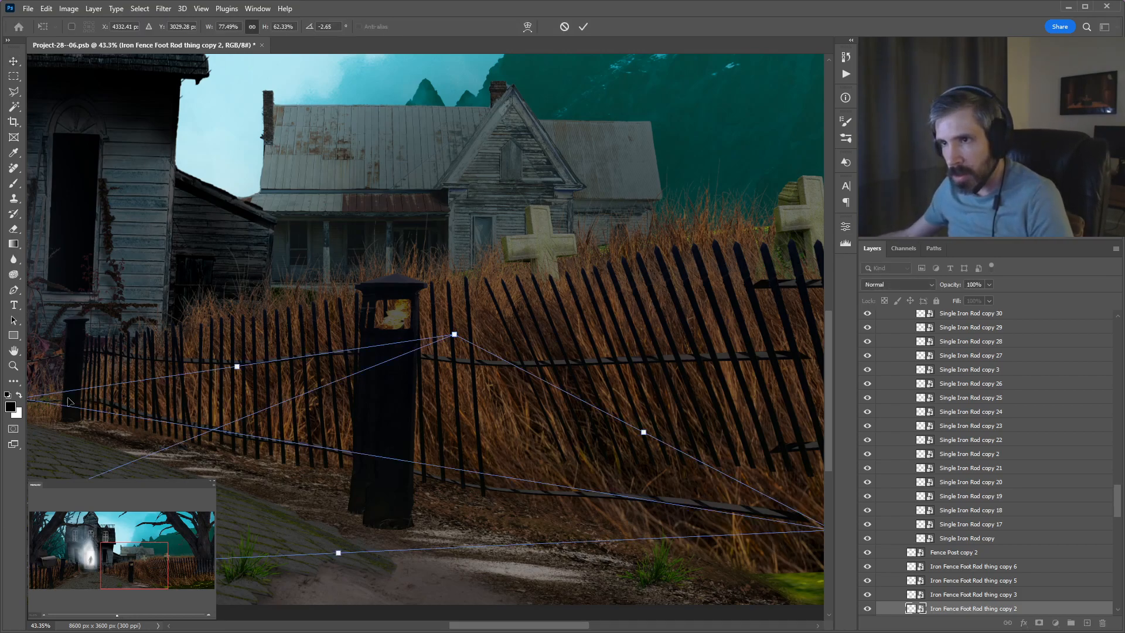
{"action": "left_click", "coordinate": [73, 402], "text": "alt"}
{"action": "left_click_drag", "start_coordinate": [710, 520], "coordinate": [577, 441]}
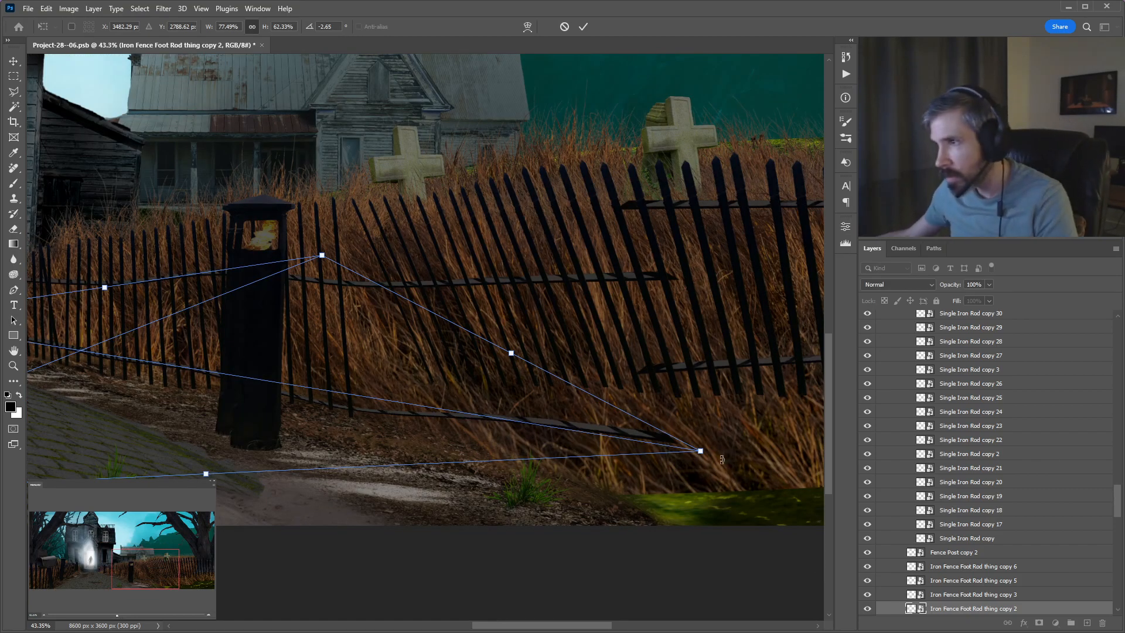
{"action": "left_click_drag", "start_coordinate": [717, 461], "coordinate": [713, 474]}
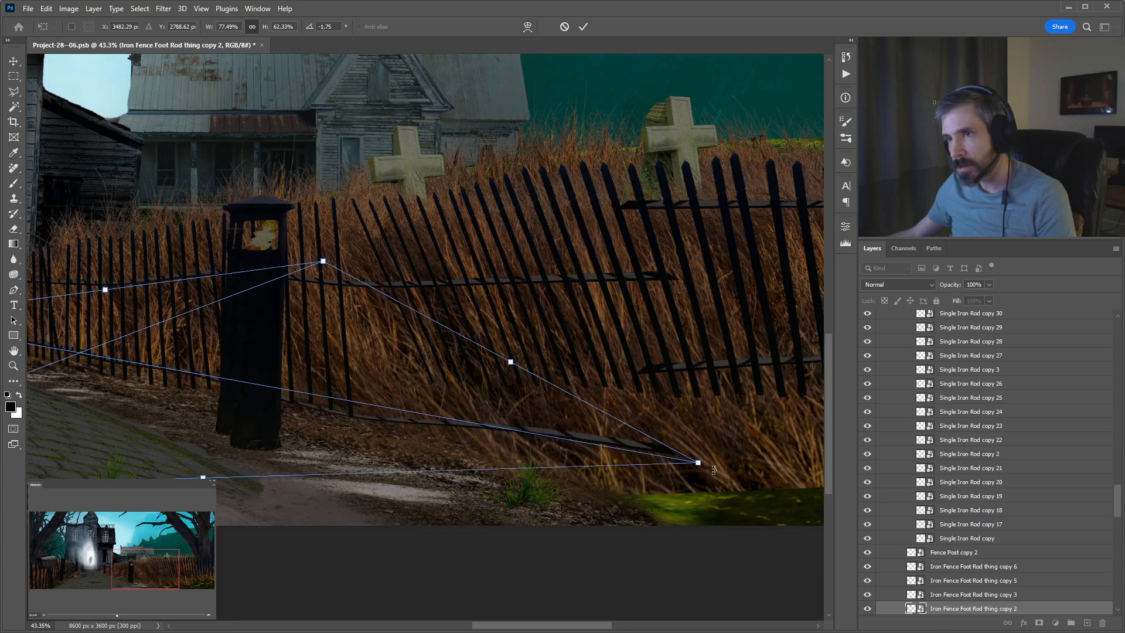
{"action": "left_click_drag", "start_coordinate": [158, 367], "coordinate": [412, 376]}
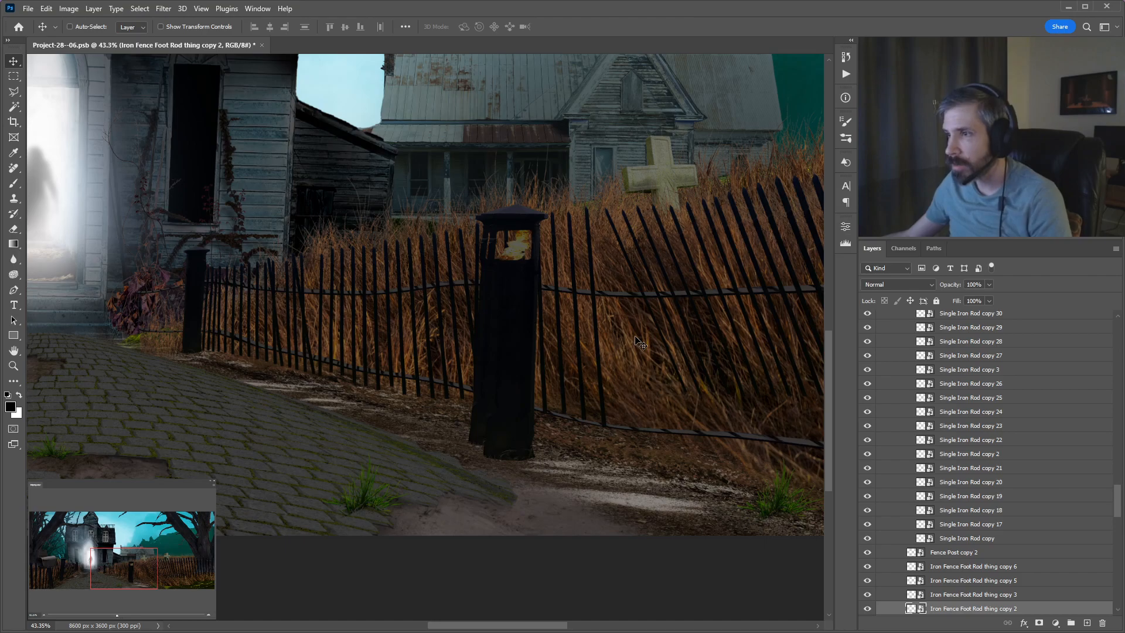
Collapse and select the Fence Right Side group and nudge it horizontally toward the brick walkway.
{"action": "key", "text": "ctrl"}
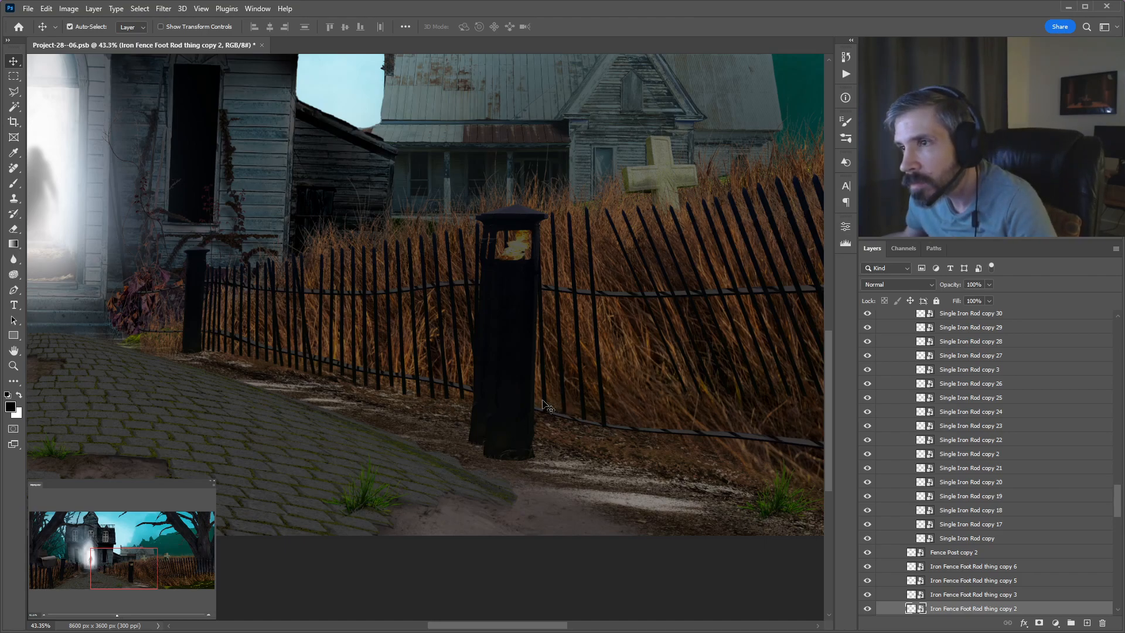
{"action": "scroll", "coordinate": [961, 416], "scroll_direction": "up", "scroll_amount": 5}
{"action": "scroll", "coordinate": [963, 495], "scroll_direction": "up", "scroll_amount": 3}
{"action": "scroll", "coordinate": [952, 446], "scroll_direction": "up", "scroll_amount": 3}
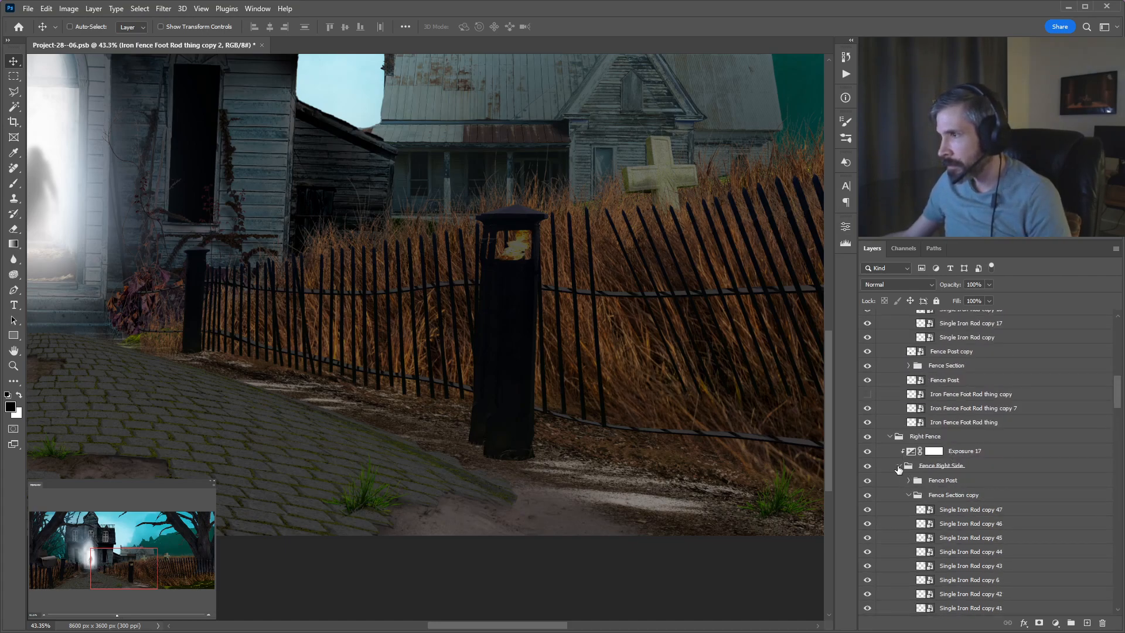
{"action": "left_click", "coordinate": [899, 467]}
{"action": "left_click", "coordinate": [923, 466]}
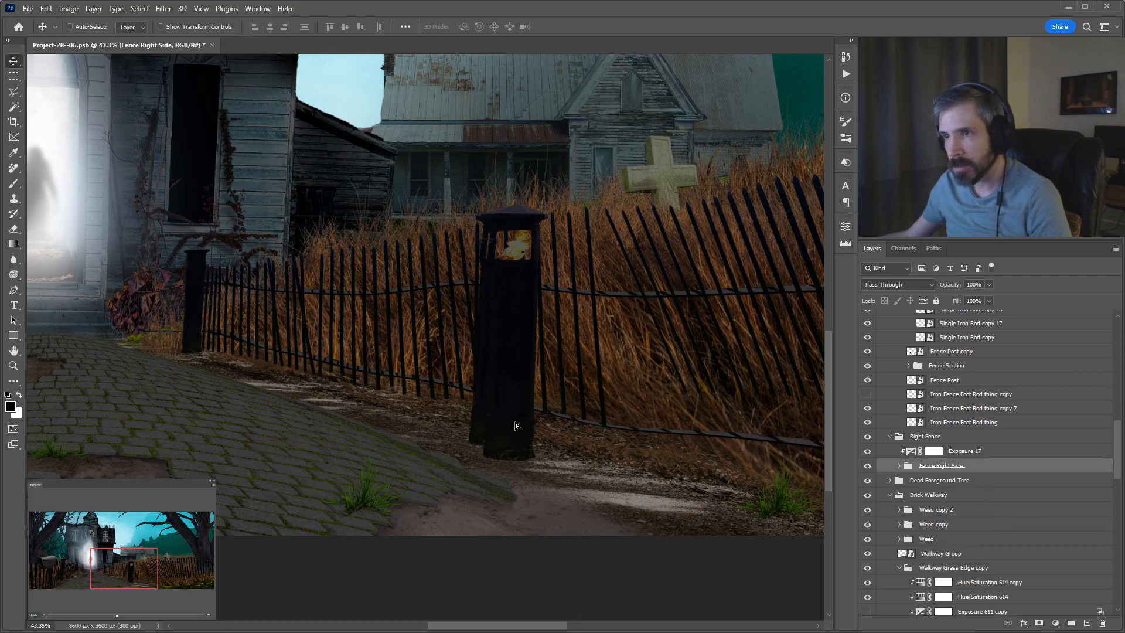
{"action": "key", "text": "shift+Left"}
{"action": "key", "text": "shift+Left"}
{"action": "key", "text": "shift+Left"}
{"action": "key", "text": "shift+Left"}
{"action": "key", "text": "shift+Left"}
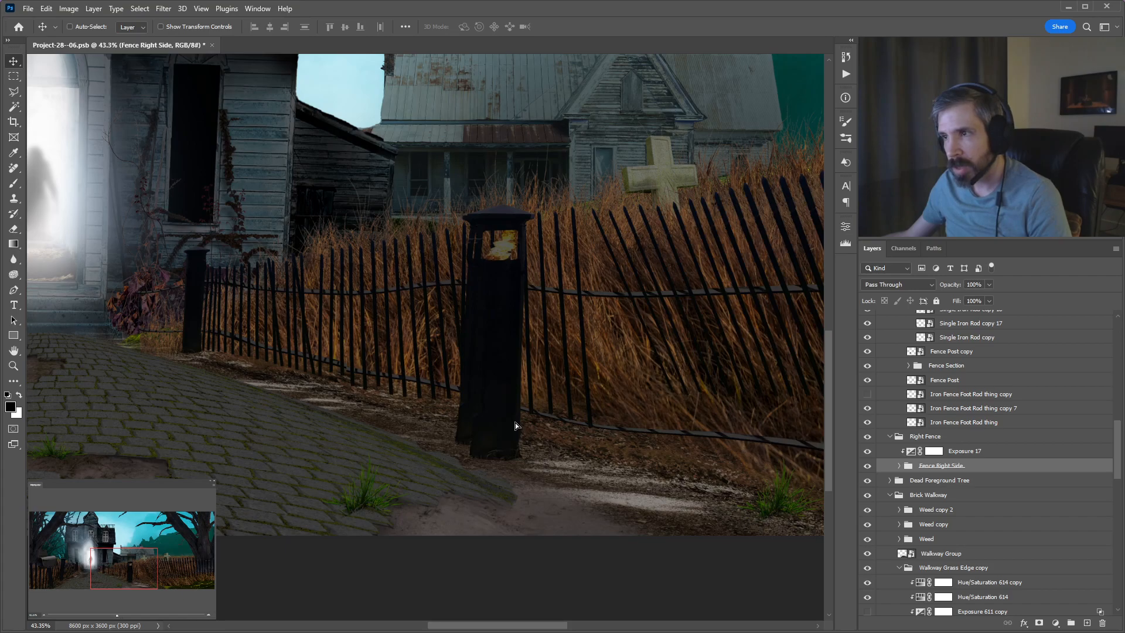
{"action": "key", "text": "shift+Left"}
{"action": "key", "text": "shift+Left"}
{"action": "key", "text": "shift+Left"}
{"action": "key", "text": "shift+Left"}
{"action": "key", "text": "shift+Left"}
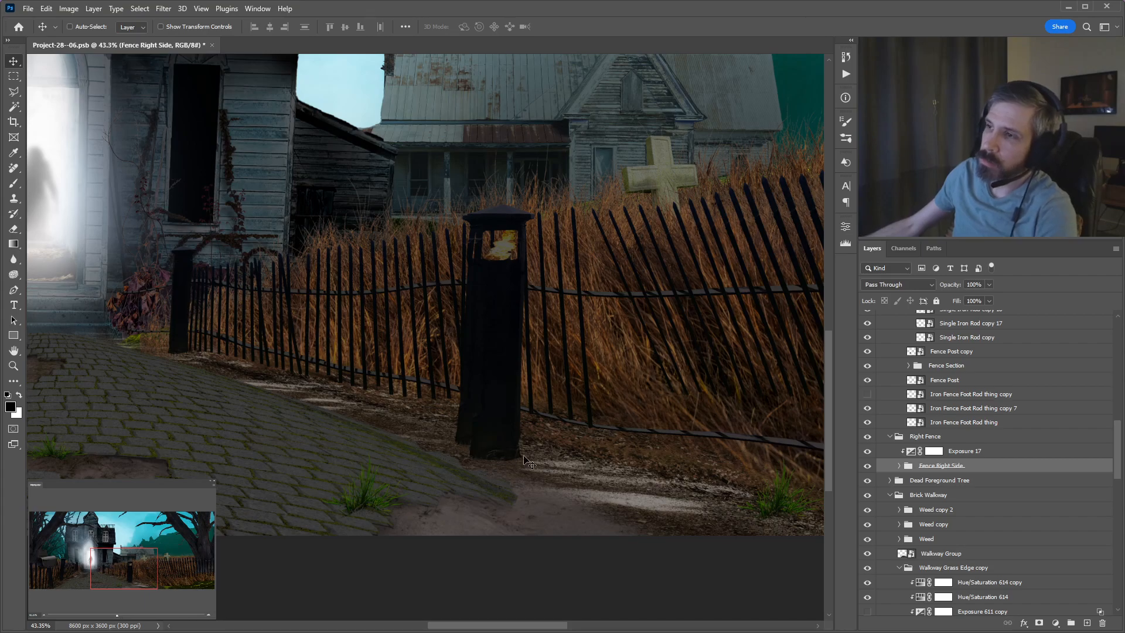
Compare the two fences along the walkway and try raising the whole Right Fence group slightly.
{"action": "left_click_drag", "start_coordinate": [352, 394], "coordinate": [718, 402]}
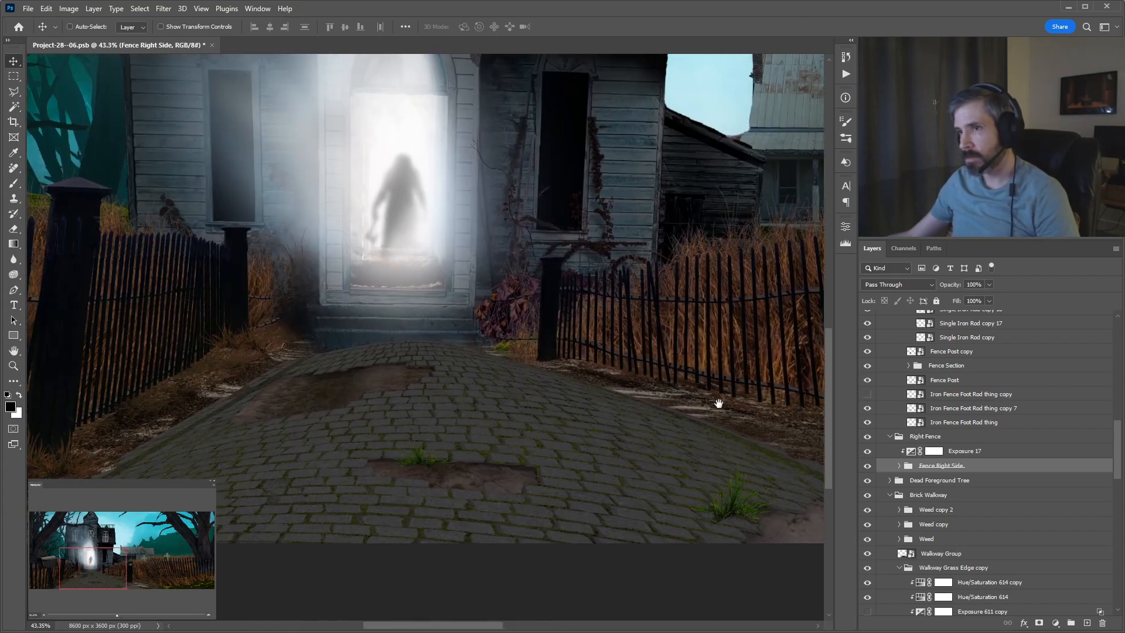
{"action": "left_click_drag", "start_coordinate": [435, 402], "coordinate": [399, 401]}
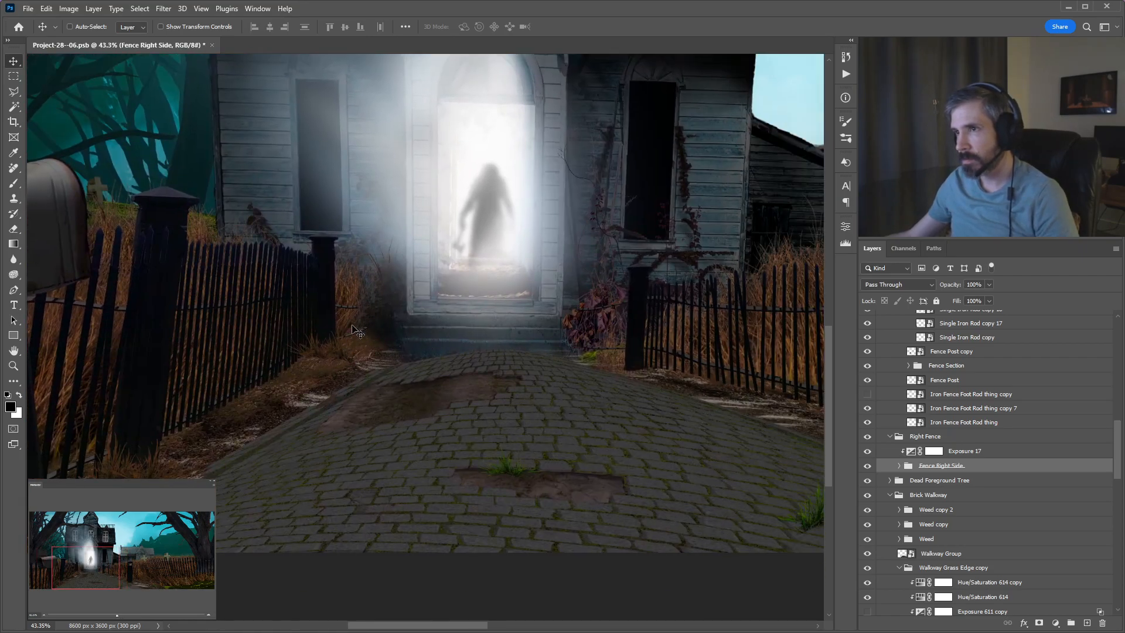
{"action": "key", "text": "ctrl+minus"}
{"action": "key", "text": "ctrl+minus"}
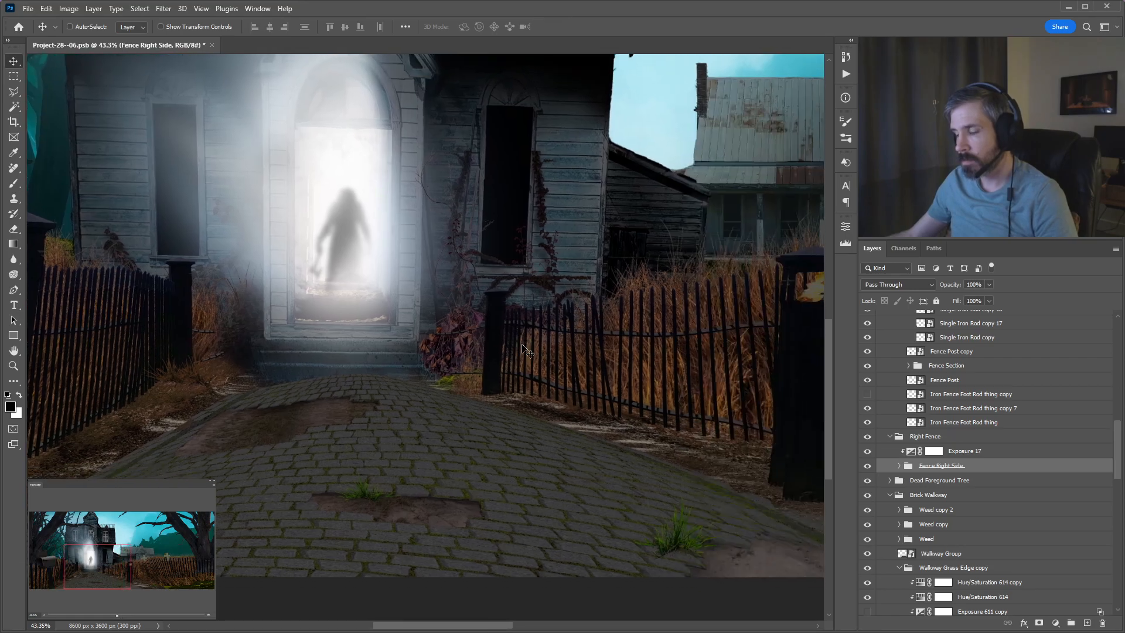
{"action": "scroll", "coordinate": [525, 349], "scroll_direction": "left", "scroll_amount": 2}
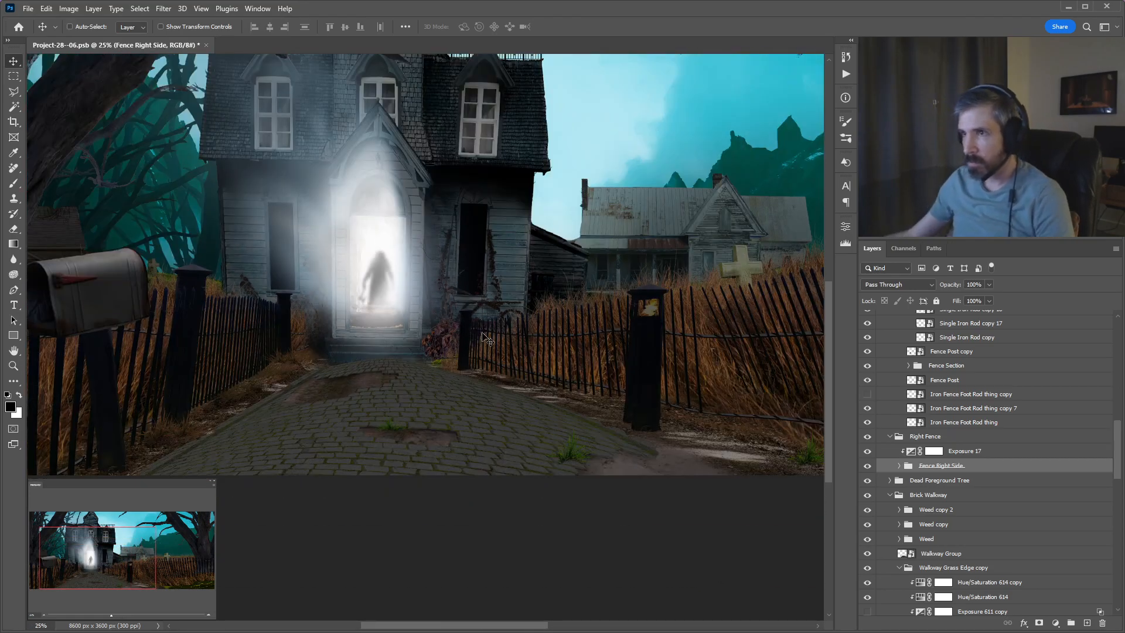
{"action": "left_click", "coordinate": [890, 437]}
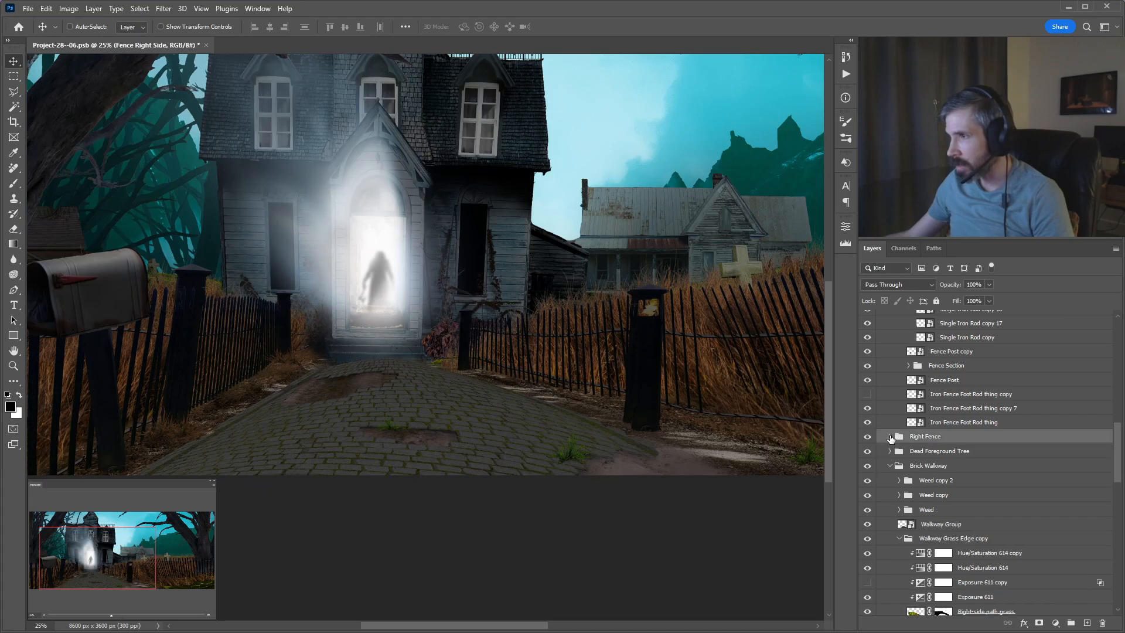
{"action": "left_click_drag", "start_coordinate": [491, 364], "coordinate": [489, 353]}
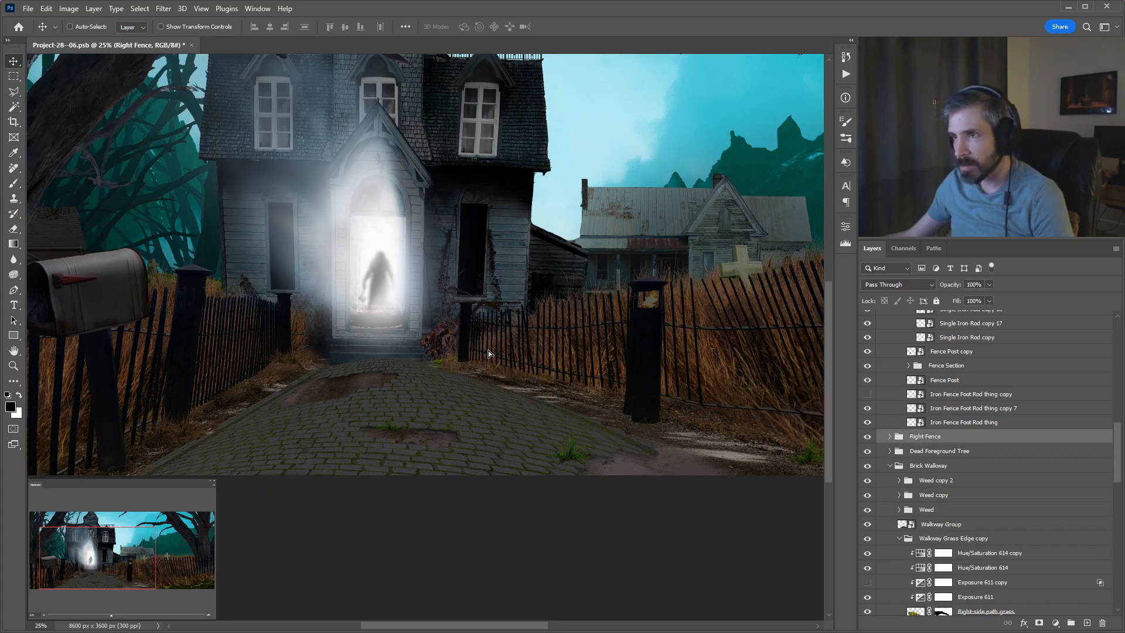
{"action": "left_click_drag", "start_coordinate": [488, 351], "coordinate": [487, 360]}
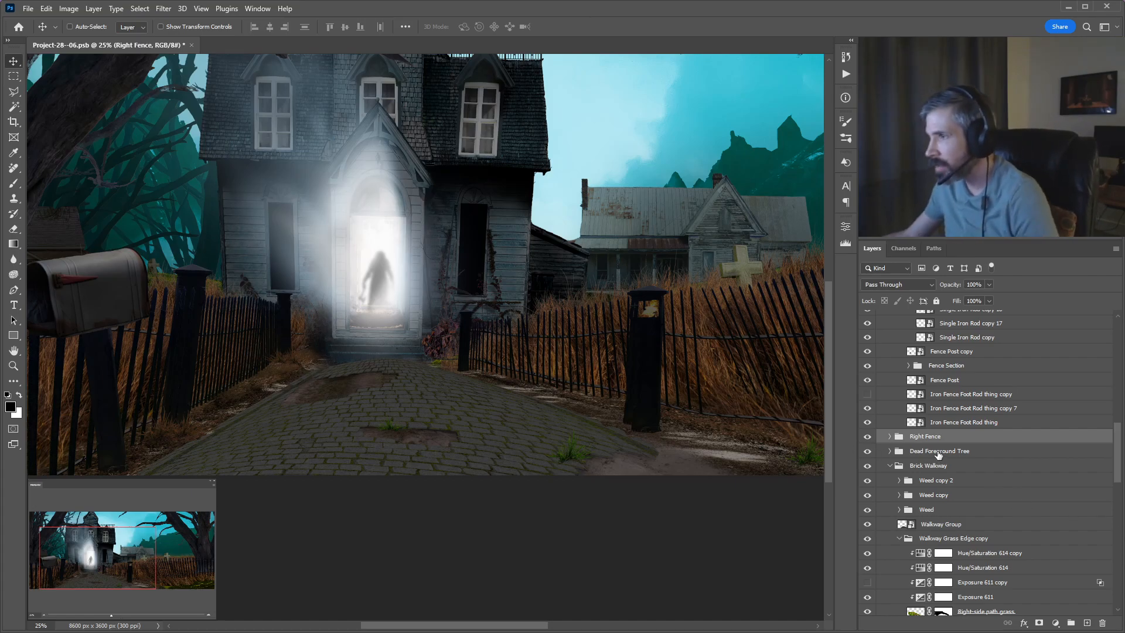
Collapse and select the LEft Fence group, lower it slightly and adjust its horizontal position beside the walkway.
{"action": "scroll", "coordinate": [944, 434], "scroll_direction": "up", "scroll_amount": 10}
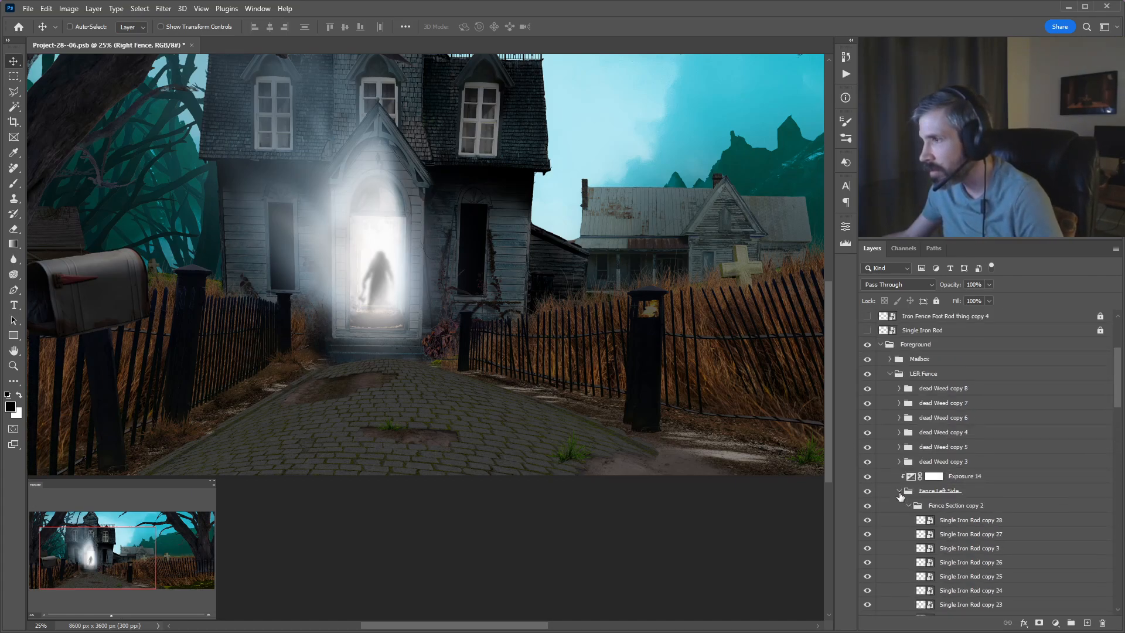
{"action": "left_click", "coordinate": [899, 491]}
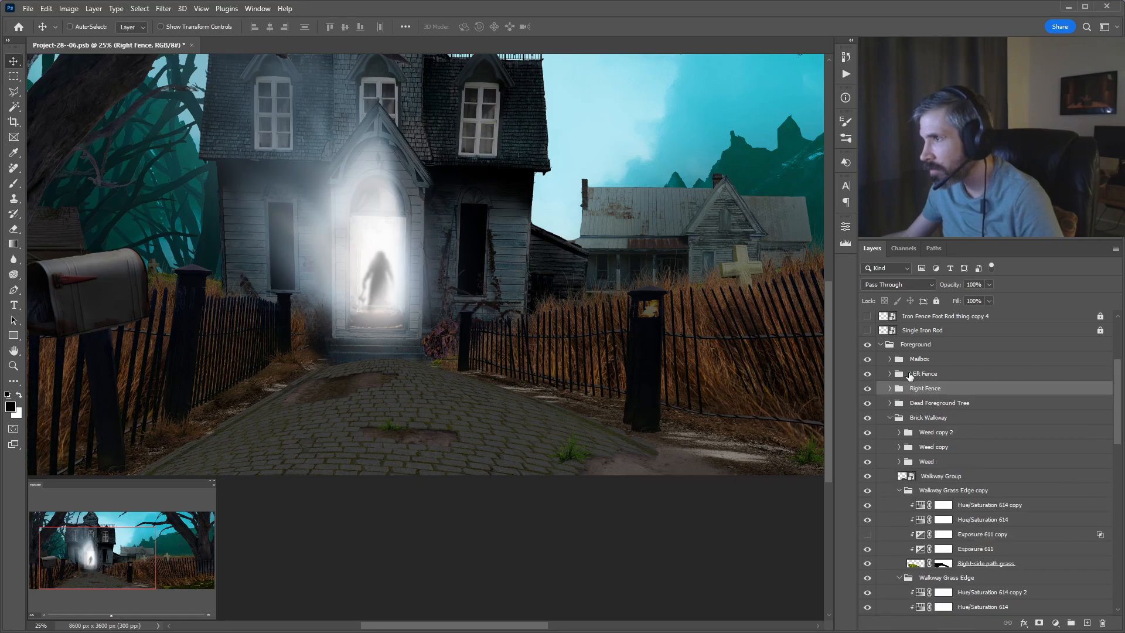
{"action": "left_click", "coordinate": [889, 374]}
{"action": "left_click_drag", "start_coordinate": [332, 360], "coordinate": [339, 364]}
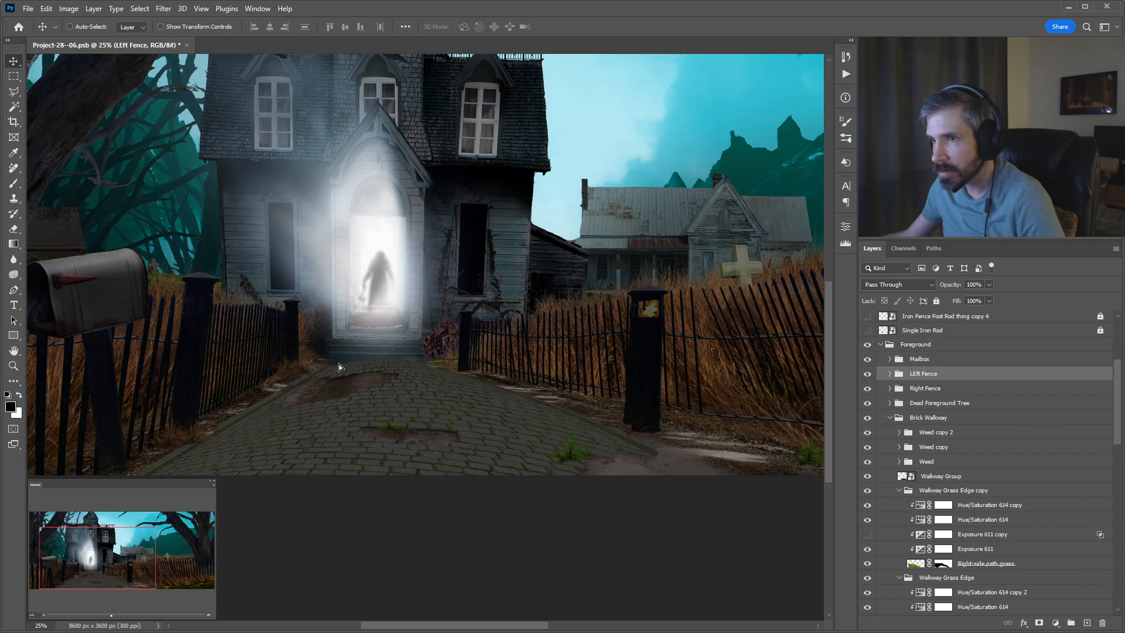
{"action": "key", "text": "shift+Left"}
{"action": "key", "text": "shift+Left"}
{"action": "key", "text": "shift+Left"}
{"action": "key", "text": "shift+Left"}
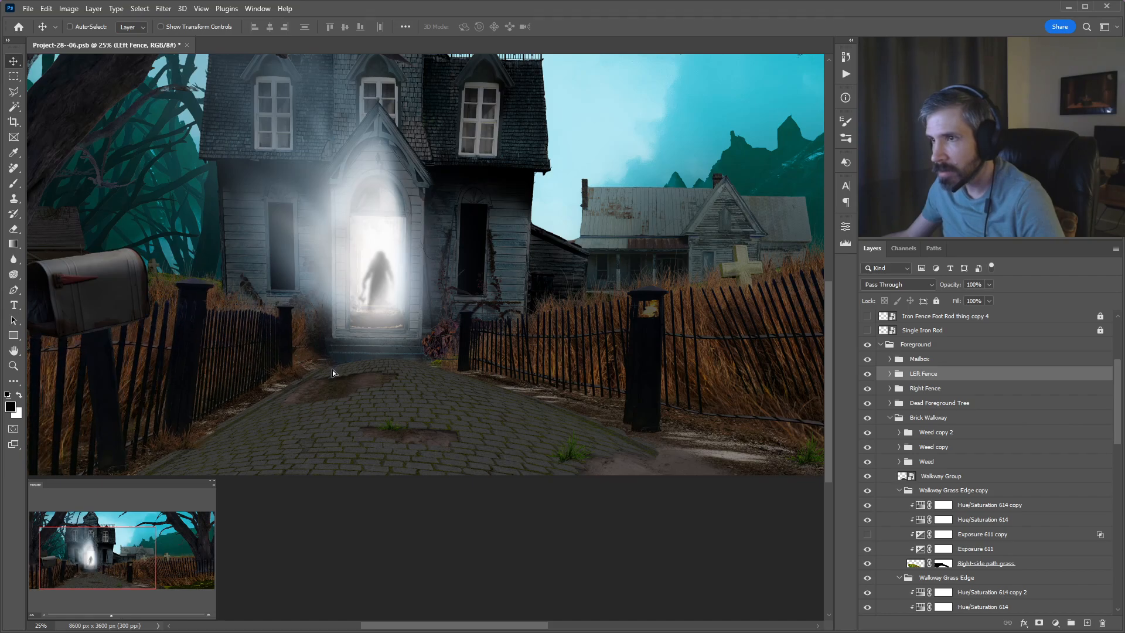
Nudge the LEft Fence group horizontally closer to the brick walkway.
{"action": "key", "text": "shift+Right"}
{"action": "key", "text": "shift+Right"}
{"action": "key", "text": "shift+Right"}
{"action": "key", "text": "shift+Right"}
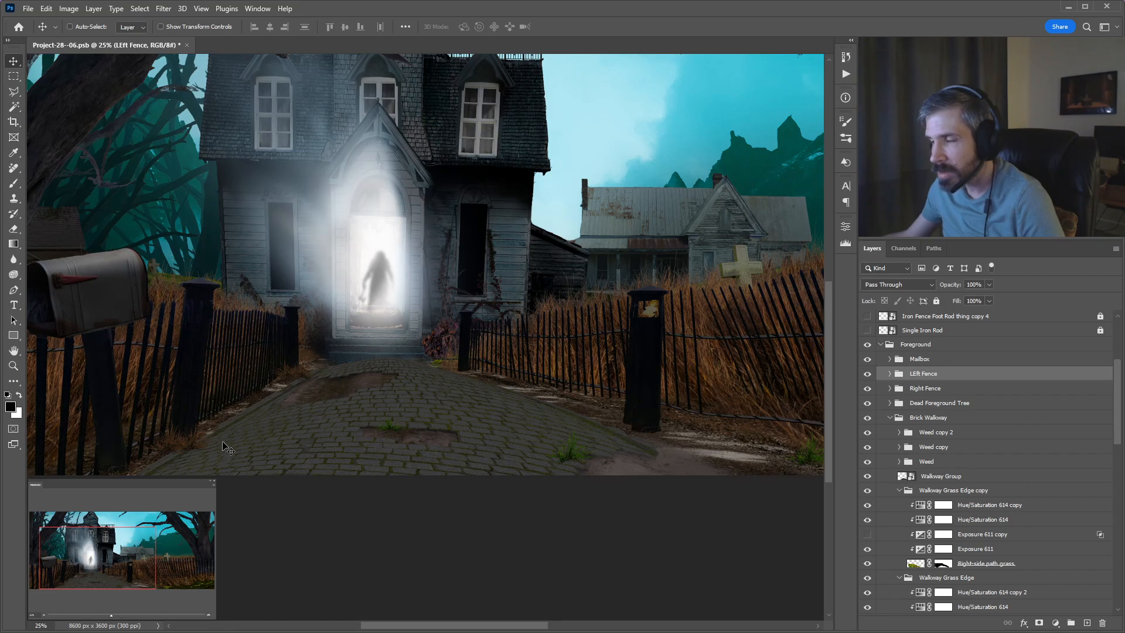
Widen the LEft Fence group to about 107% outward from the walkway, keeping its height.
{"action": "key", "text": "ctrl+t"}
{"action": "left_click_drag", "start_coordinate": [208, 484], "coordinate": [379, 462]}
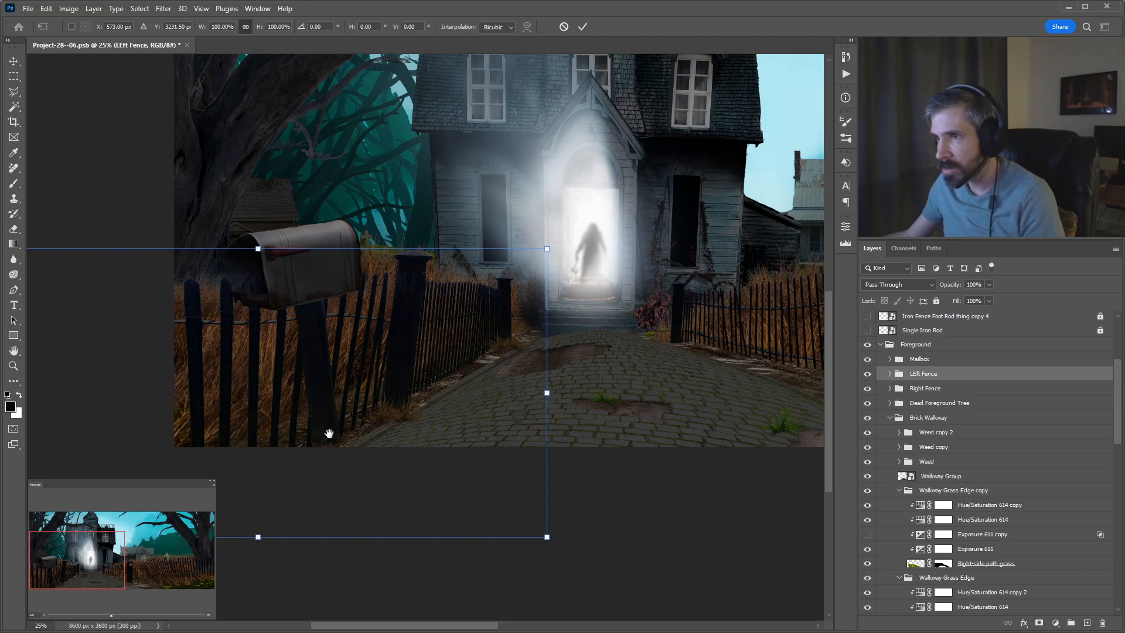
{"action": "key", "text": "ctrl+plus"}
{"action": "key", "text": "ctrl+plus"}
{"action": "left_click_drag", "start_coordinate": [113, 386], "coordinate": [76, 394]}
{"action": "key", "text": "shift"}
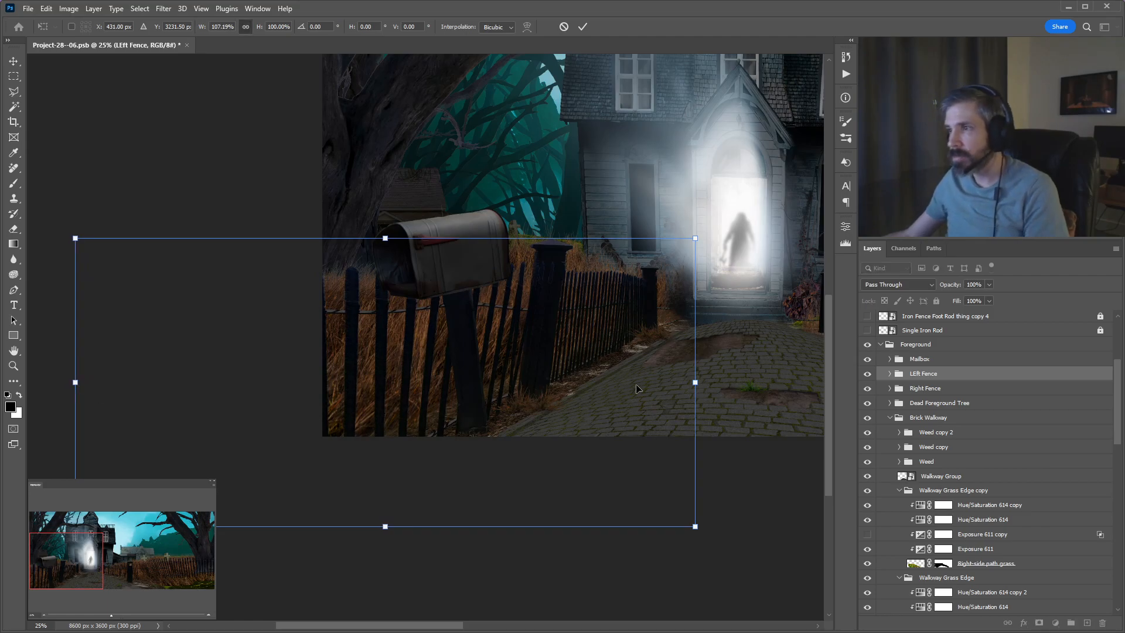
{"action": "key", "text": "Return"}
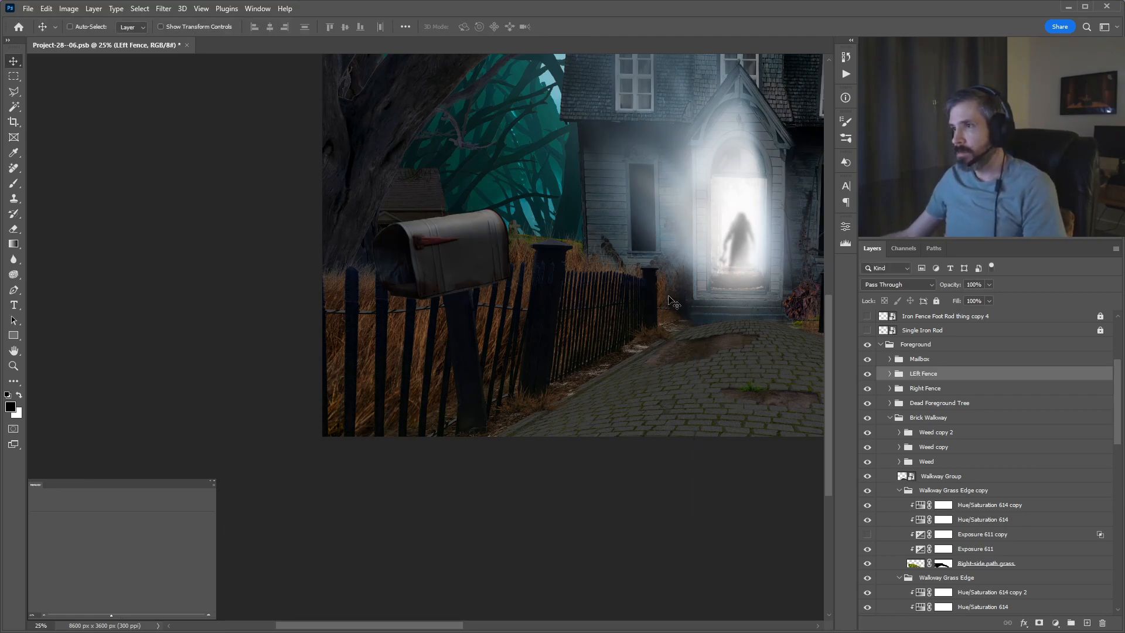
Select the first leaning picket beyond the upright ones past the right fence's large post, exposing its layer in Fence Section copy.
{"action": "left_click_drag", "start_coordinate": [674, 303], "coordinate": [431, 342]}
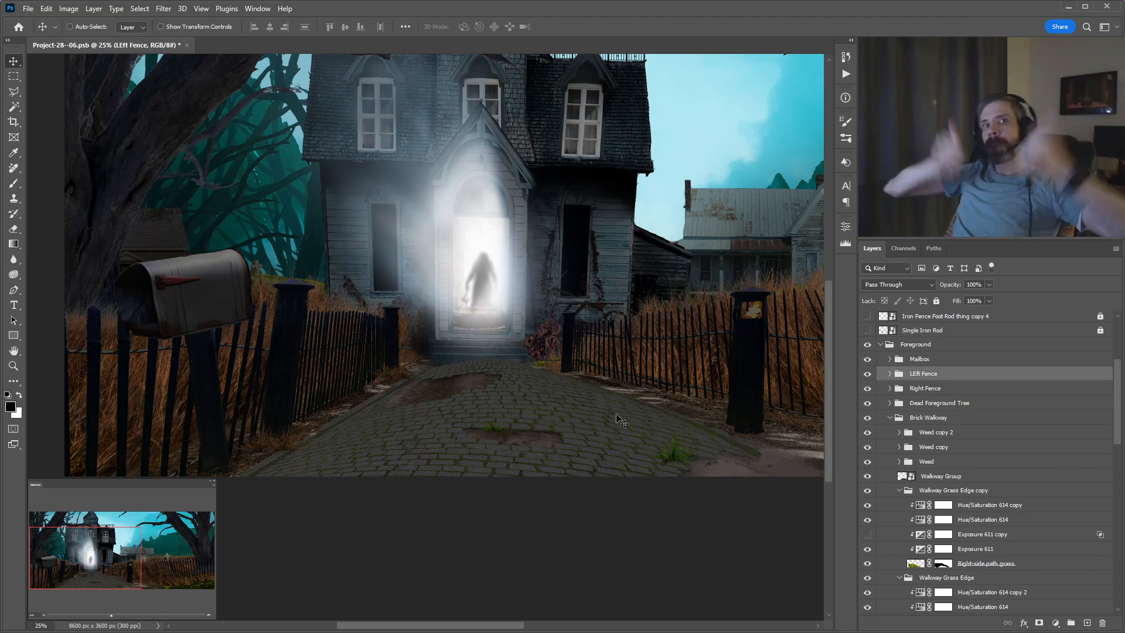
{"action": "left_click_drag", "start_coordinate": [641, 419], "coordinate": [363, 384]}
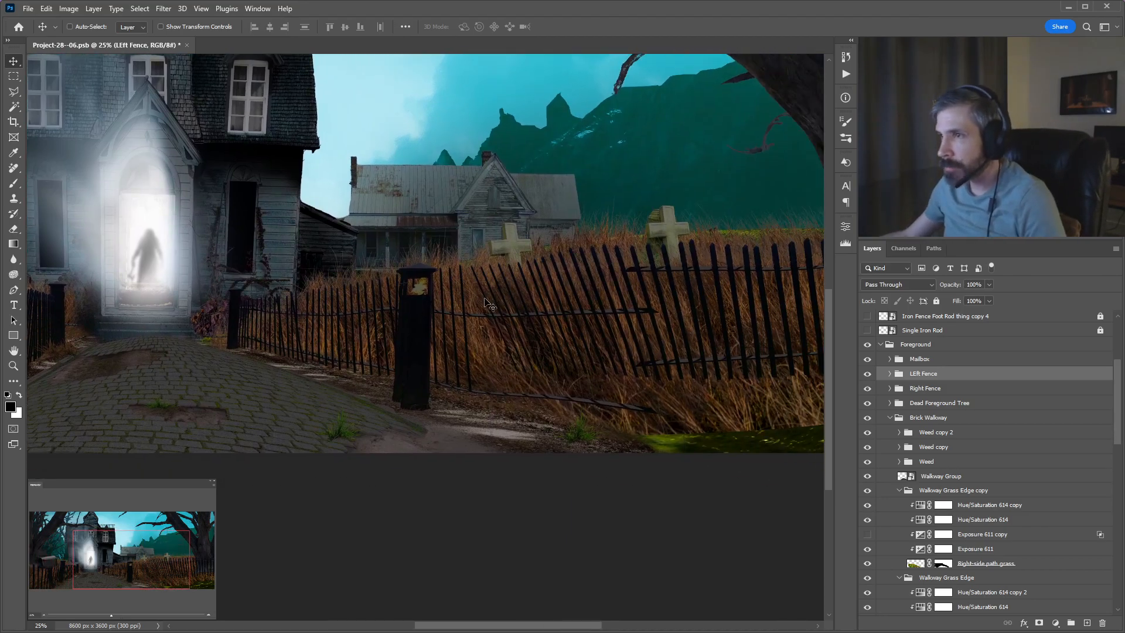
{"action": "scroll", "coordinate": [485, 303], "scroll_direction": "up", "scroll_amount": 3}
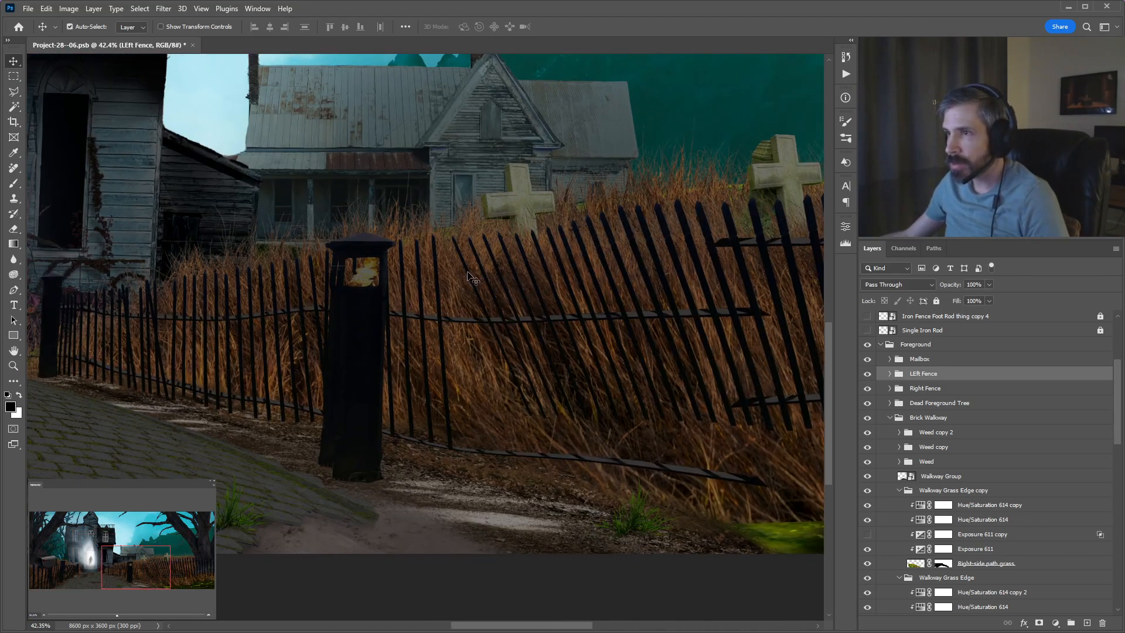
{"action": "left_click", "coordinate": [474, 280]}
{"action": "scroll", "coordinate": [999, 474], "scroll_direction": "down", "scroll_amount": 2}
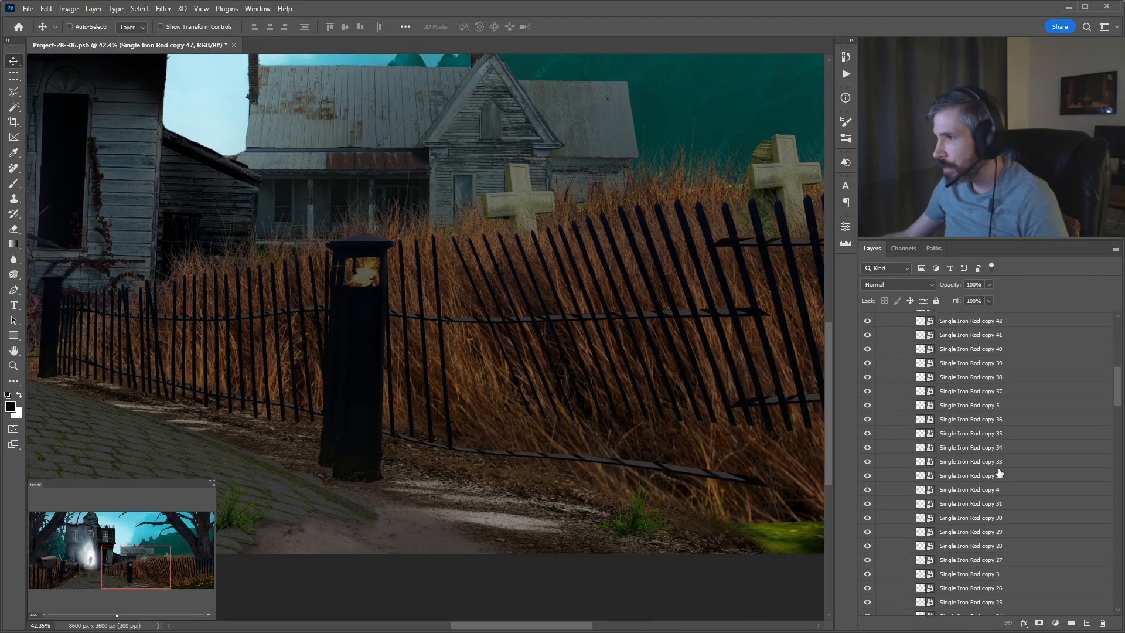
{"action": "scroll", "coordinate": [999, 473], "scroll_direction": "down", "scroll_amount": 3}
{"action": "left_click", "coordinate": [981, 519], "text": "shift"}
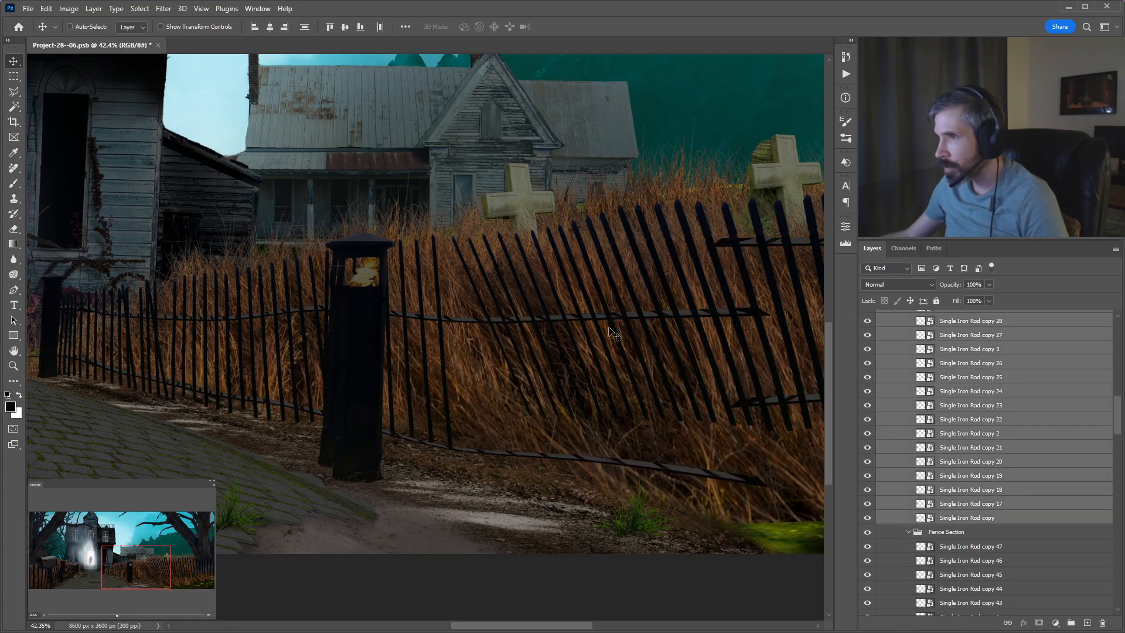
{"action": "scroll", "coordinate": [622, 328], "scroll_direction": "down", "scroll_amount": 4}
{"action": "key", "text": "ctrl+t"}
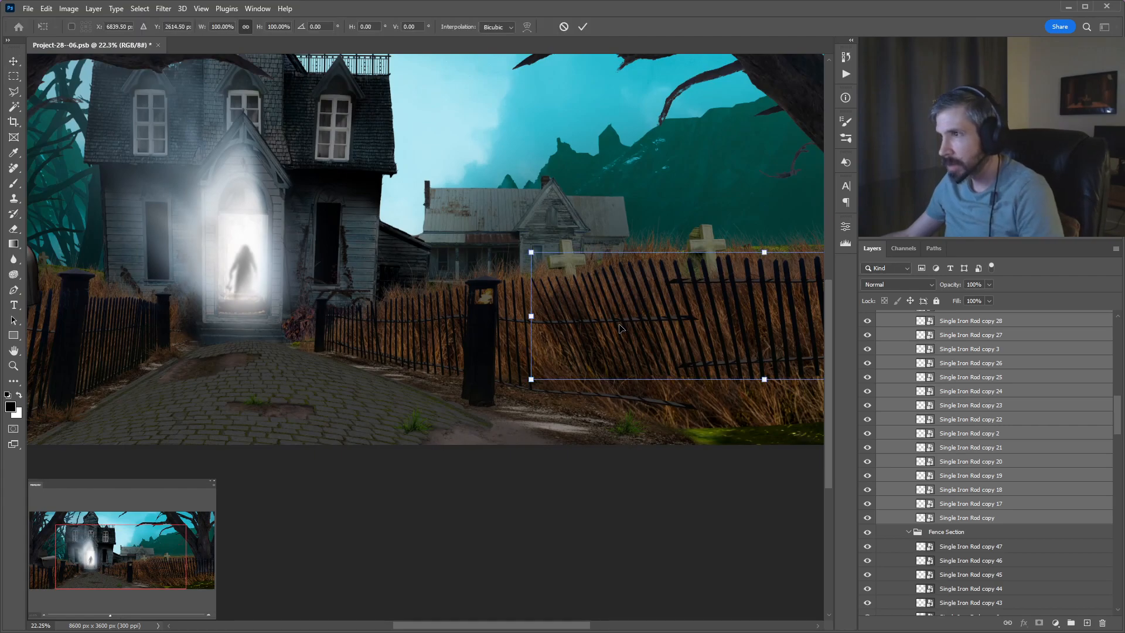
{"action": "key", "text": "Return"}
Select the picket layers Single Iron Rod copy 47 through Single Iron Rod copy 34 in Fence Section copy.
{"action": "scroll", "coordinate": [965, 413], "scroll_direction": "up", "scroll_amount": 8}
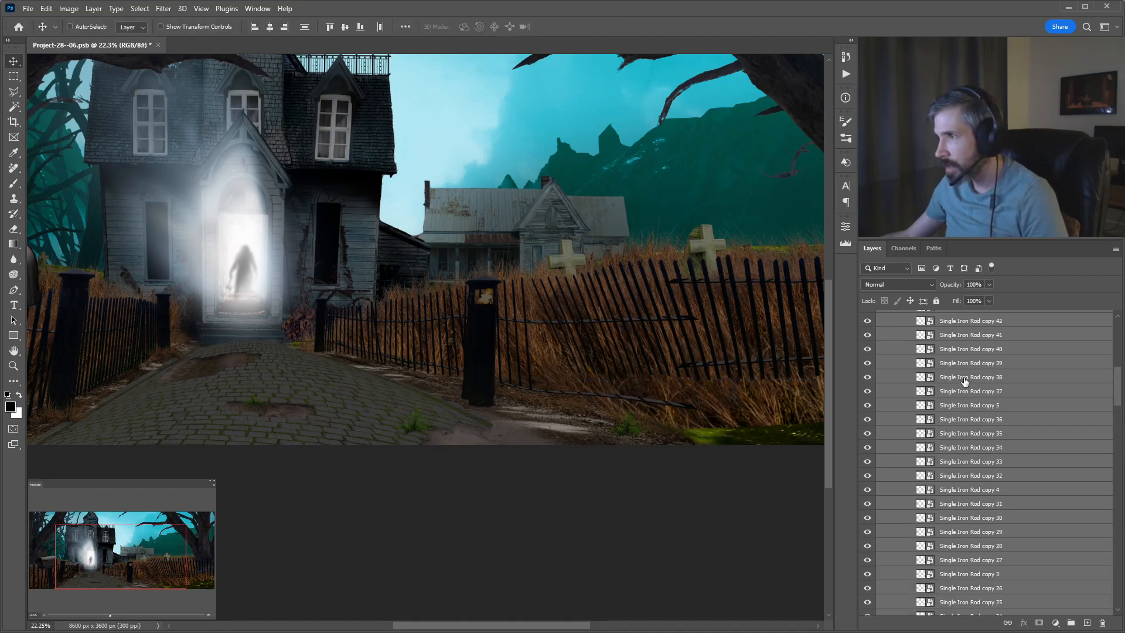
{"action": "left_click", "coordinate": [968, 364]}
{"action": "left_click", "coordinate": [959, 519], "text": "shift"}
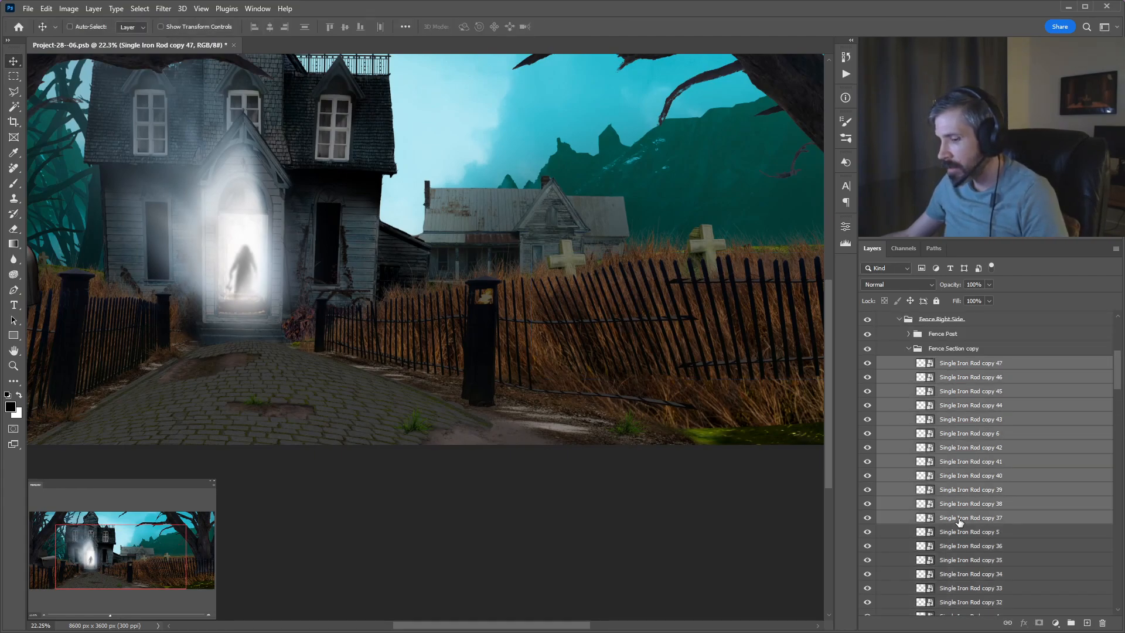
{"action": "key", "text": "ctrl+t"}
{"action": "key", "text": "Return"}
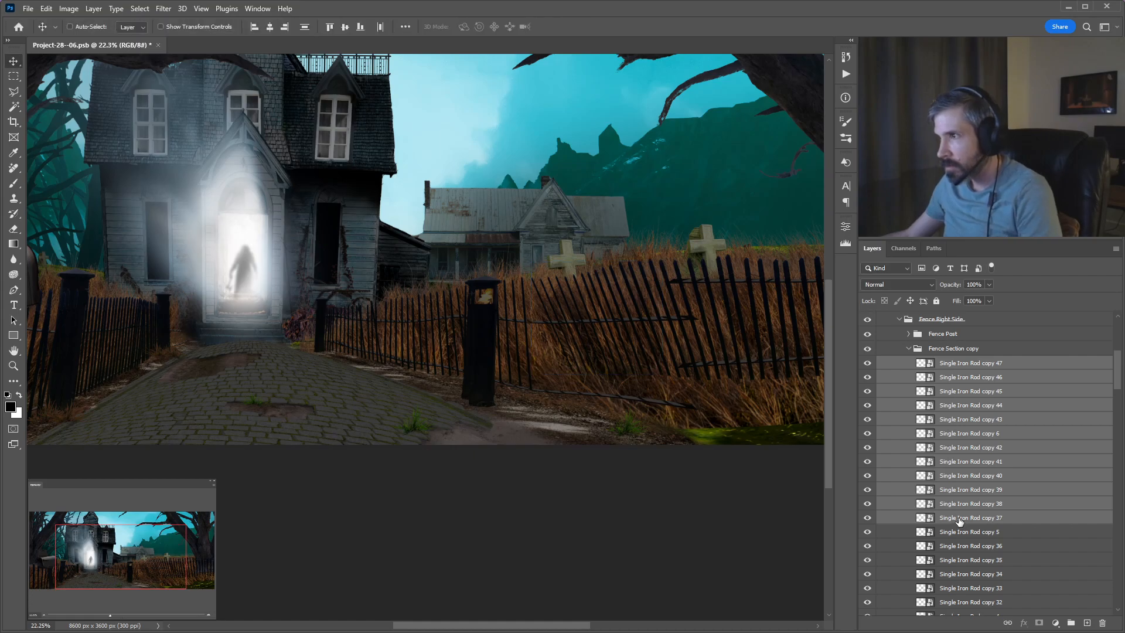
{"action": "left_click", "coordinate": [949, 560], "text": "shift"}
{"action": "key", "text": "ctrl+t"}
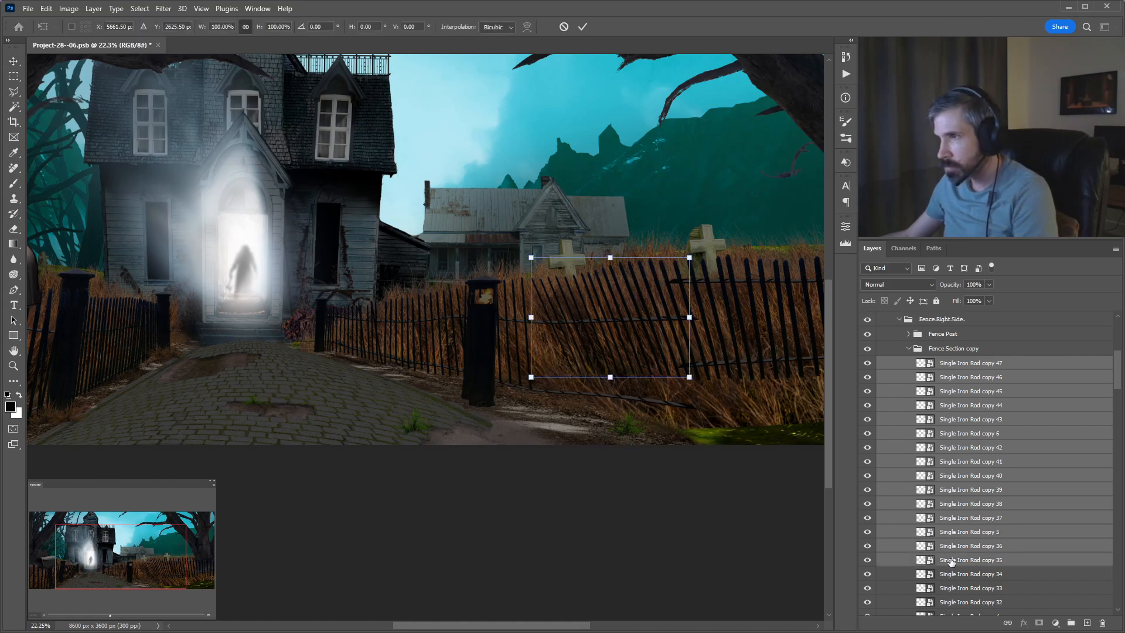
{"action": "key", "text": "Return"}
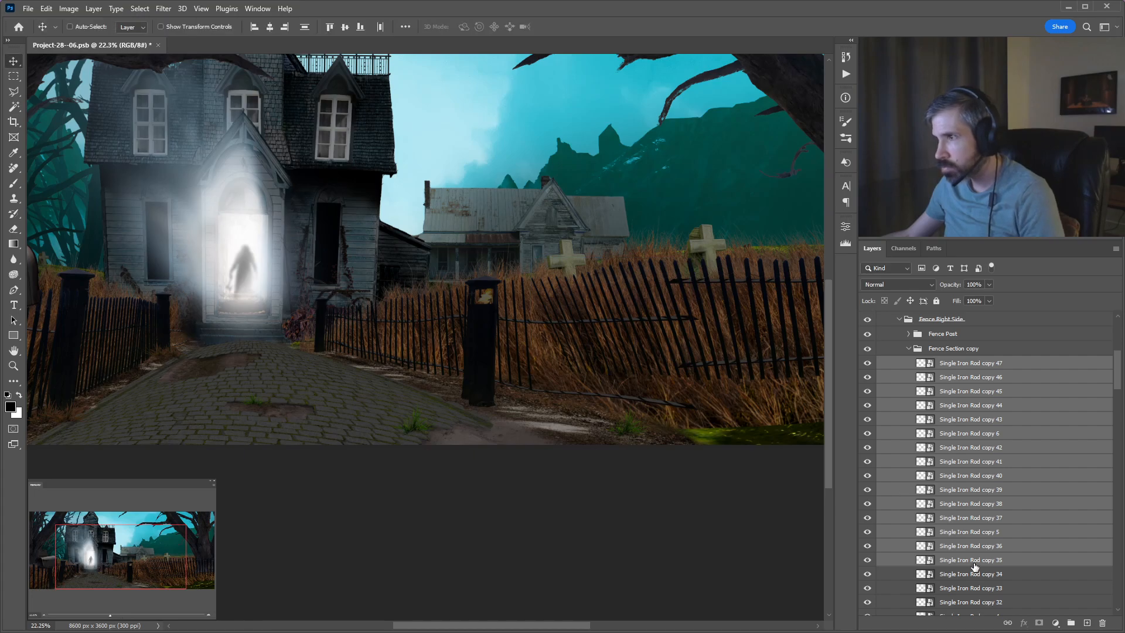
{"action": "left_click", "coordinate": [970, 574], "text": "shift"}
Transform the selected leaning pickets by lengthening them, skewing them nearly upright and flaring their near end in perspective along the rails.
{"action": "key", "text": "ctrl+t"}
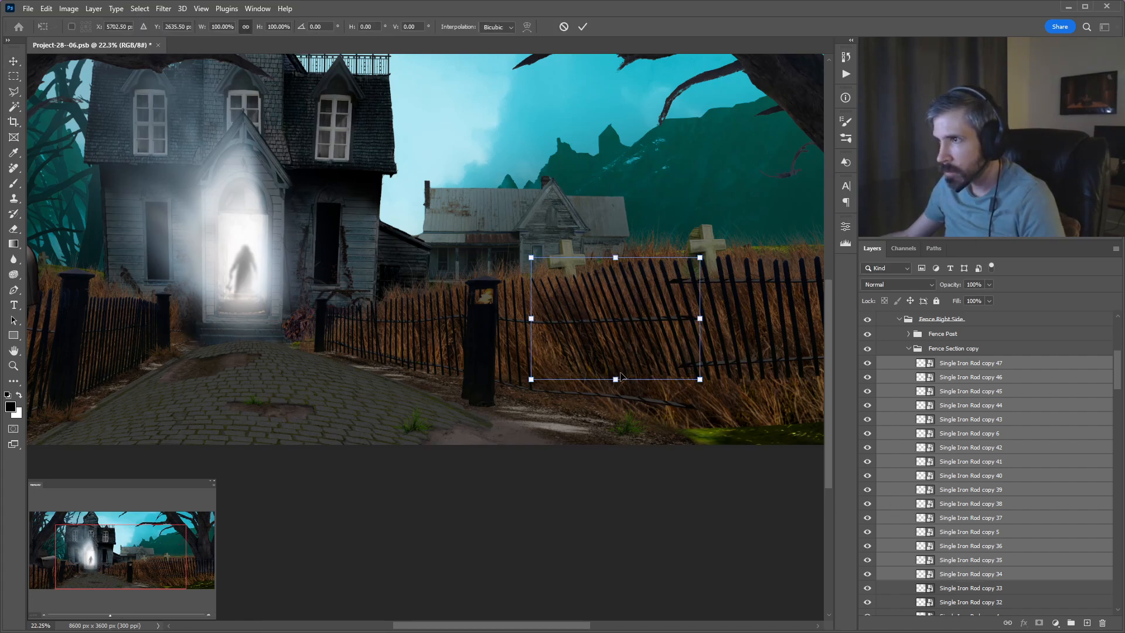
{"action": "left_click_drag", "start_coordinate": [615, 379], "coordinate": [573, 405]}
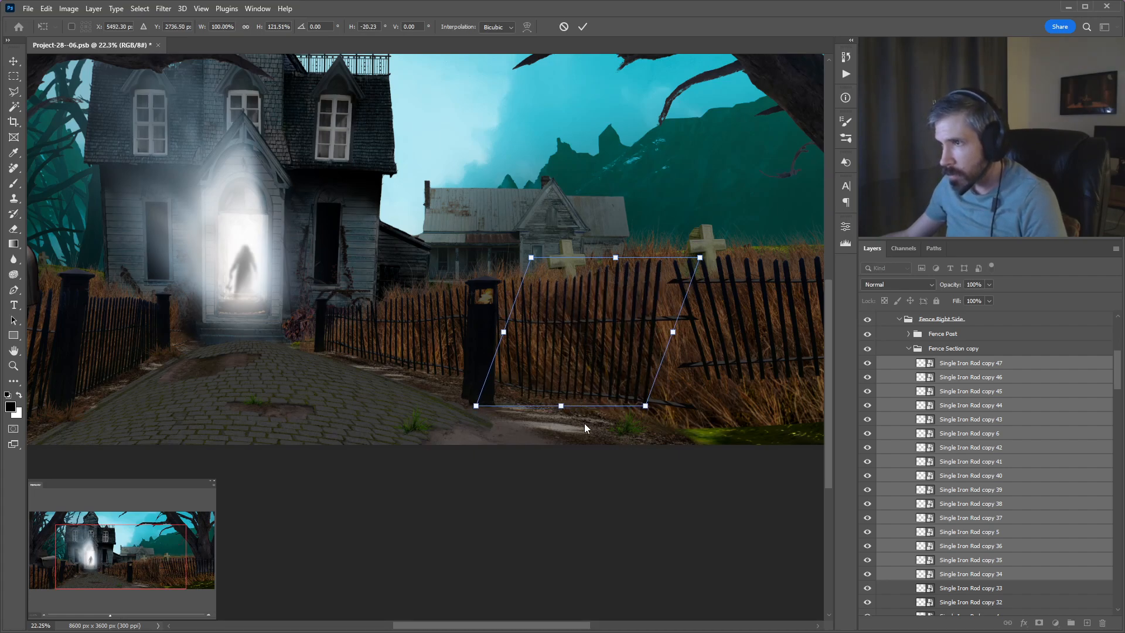
{"action": "left_click_drag", "start_coordinate": [558, 408], "coordinate": [592, 374]}
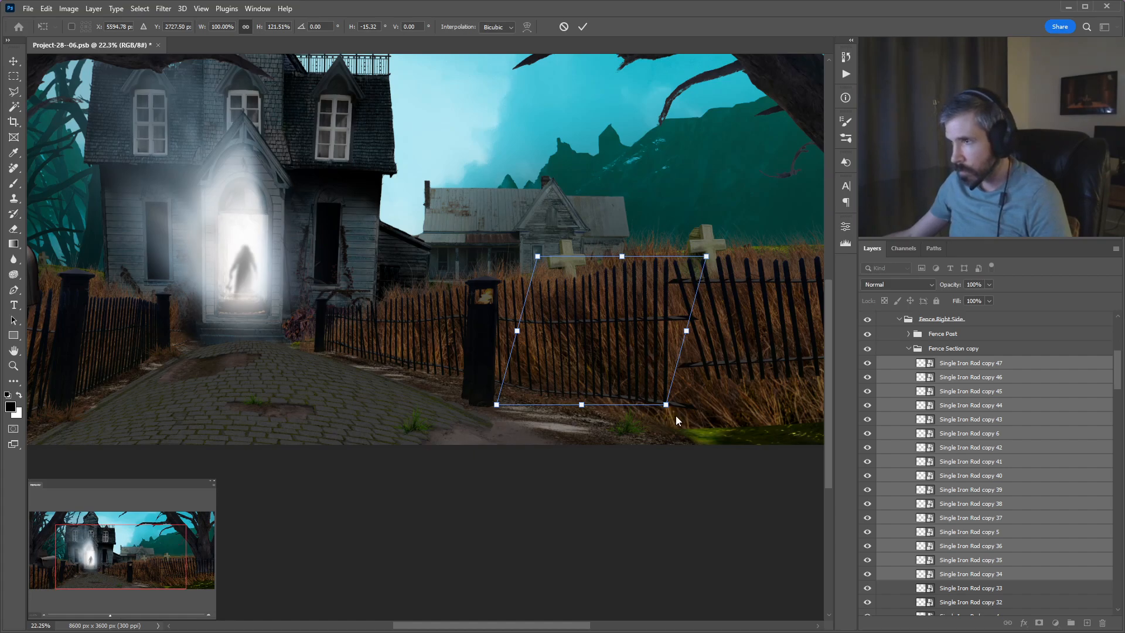
{"action": "left_click_drag", "start_coordinate": [666, 410], "coordinate": [661, 431]}
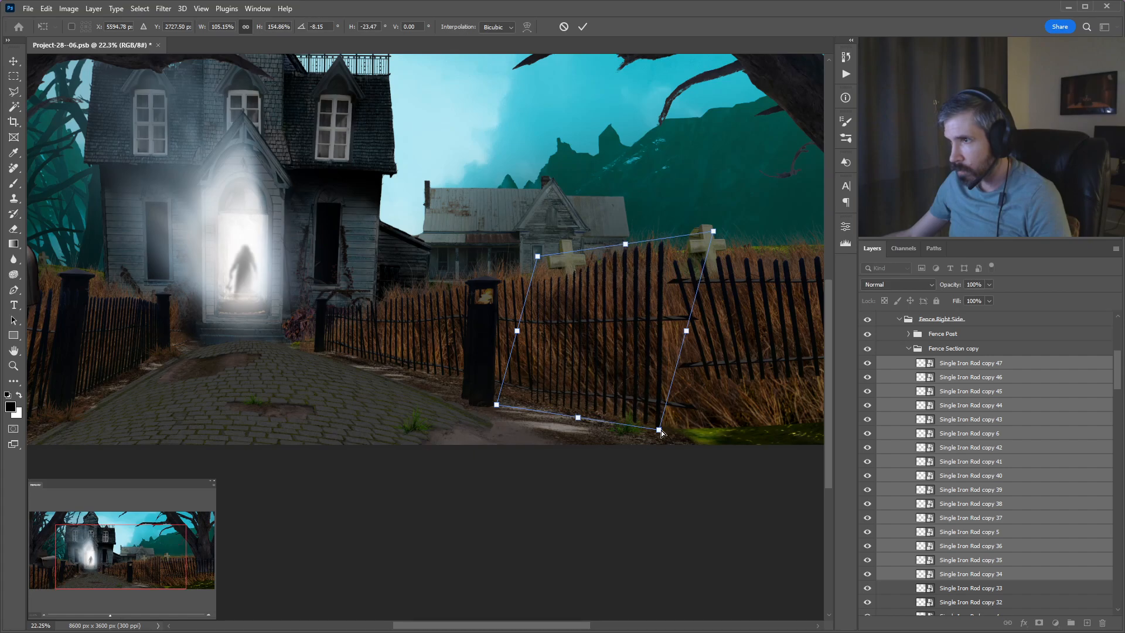
{"action": "left_click_drag", "start_coordinate": [589, 339], "coordinate": [590, 346]}
{"action": "key", "text": "Return"}
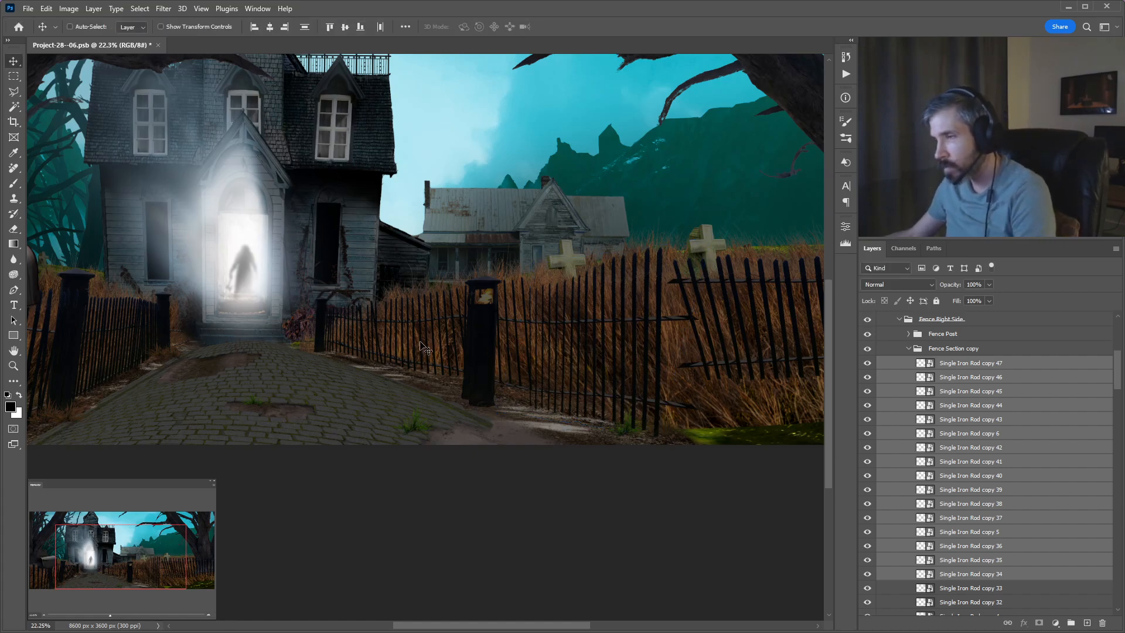
Select the Right Fence group and collapse it.
{"action": "key", "text": "u"}
{"action": "left_click", "coordinate": [937, 333]}
{"action": "left_click", "coordinate": [928, 322]}
{"action": "scroll", "coordinate": [931, 340], "scroll_direction": "up", "scroll_amount": 3}
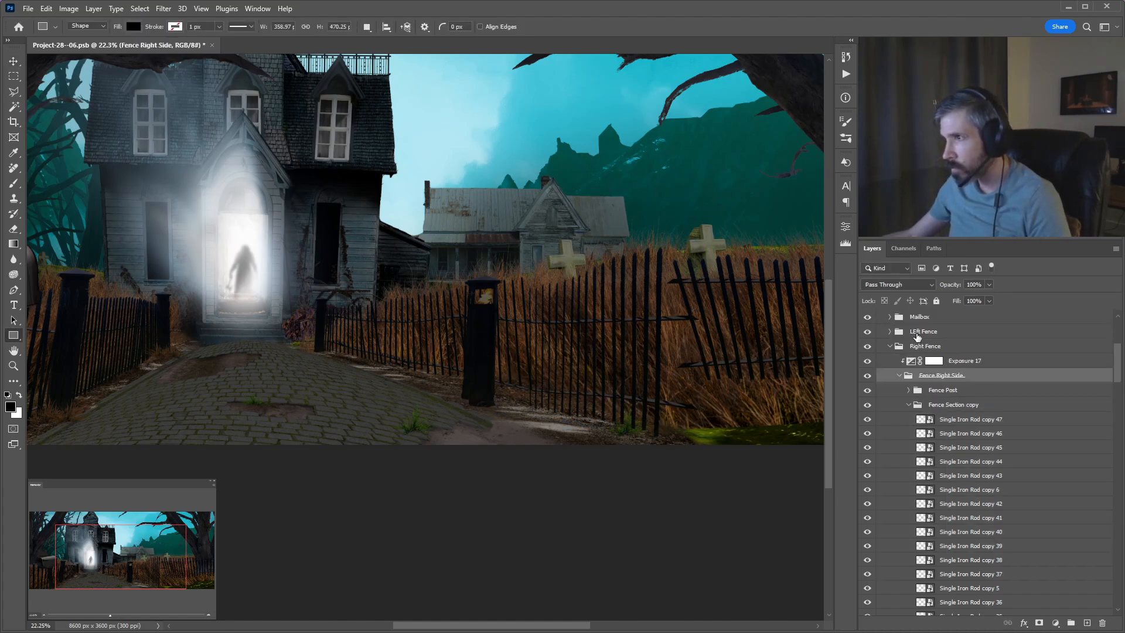
{"action": "left_click", "coordinate": [925, 361]}
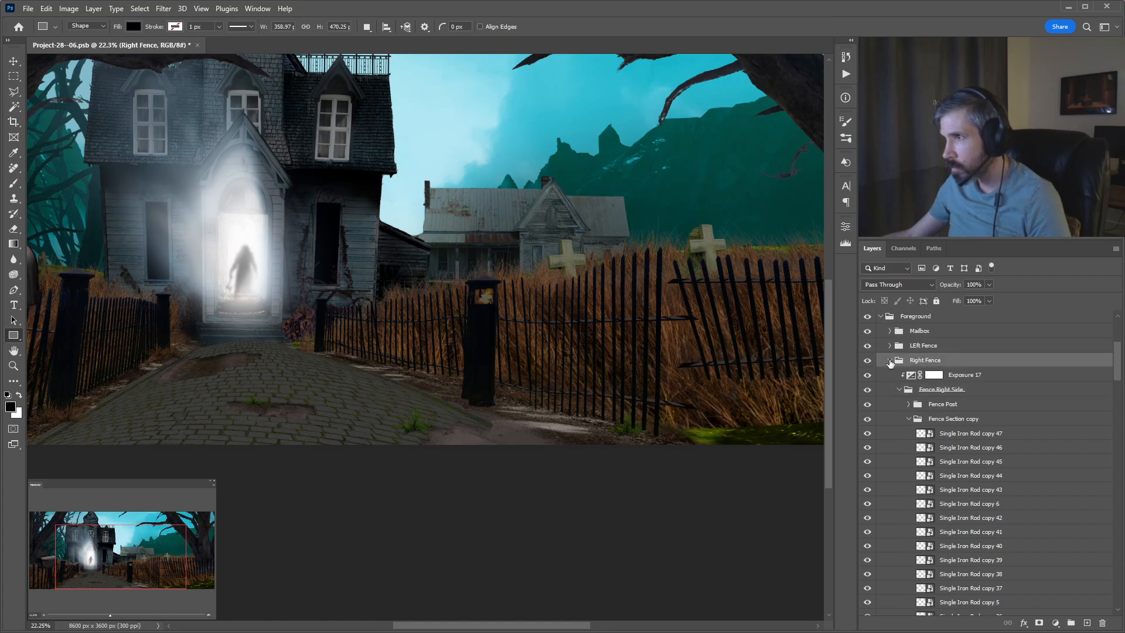
{"action": "left_click", "coordinate": [889, 360]}
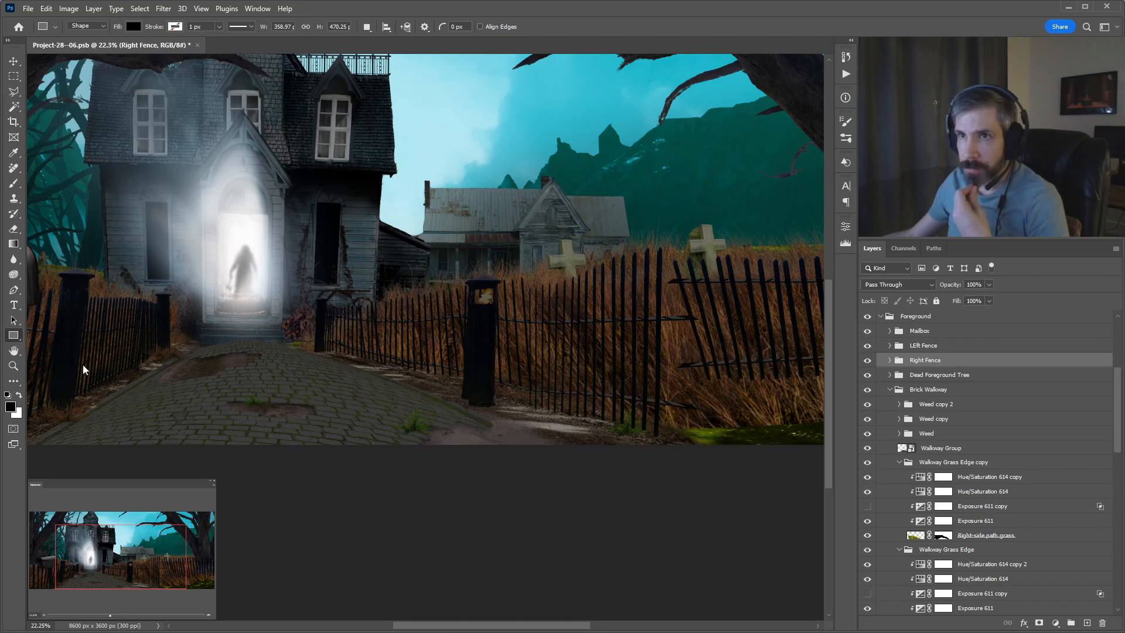
Draw a straight red line with a stroke of about 40 px along the right fence's base, running past the canvas's lower edge.
{"action": "key", "text": "shift+u"}
{"action": "key", "text": "shift+u"}
{"action": "key", "text": "shift+u"}
{"action": "key", "text": "shift+u"}
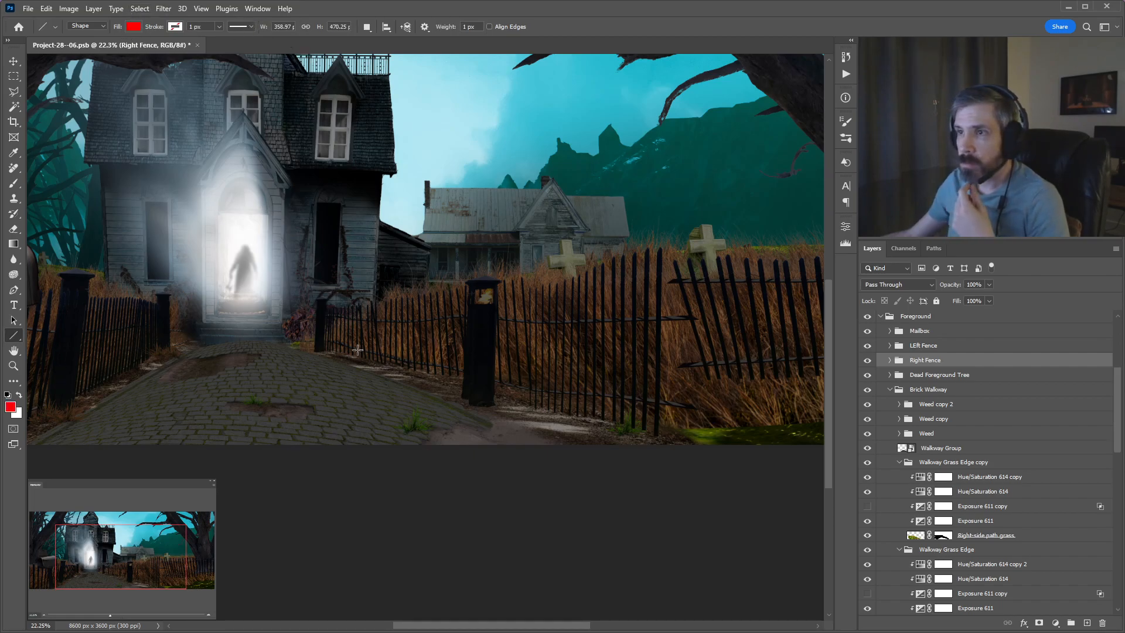
{"action": "left_click_drag", "start_coordinate": [297, 334], "coordinate": [803, 511]}
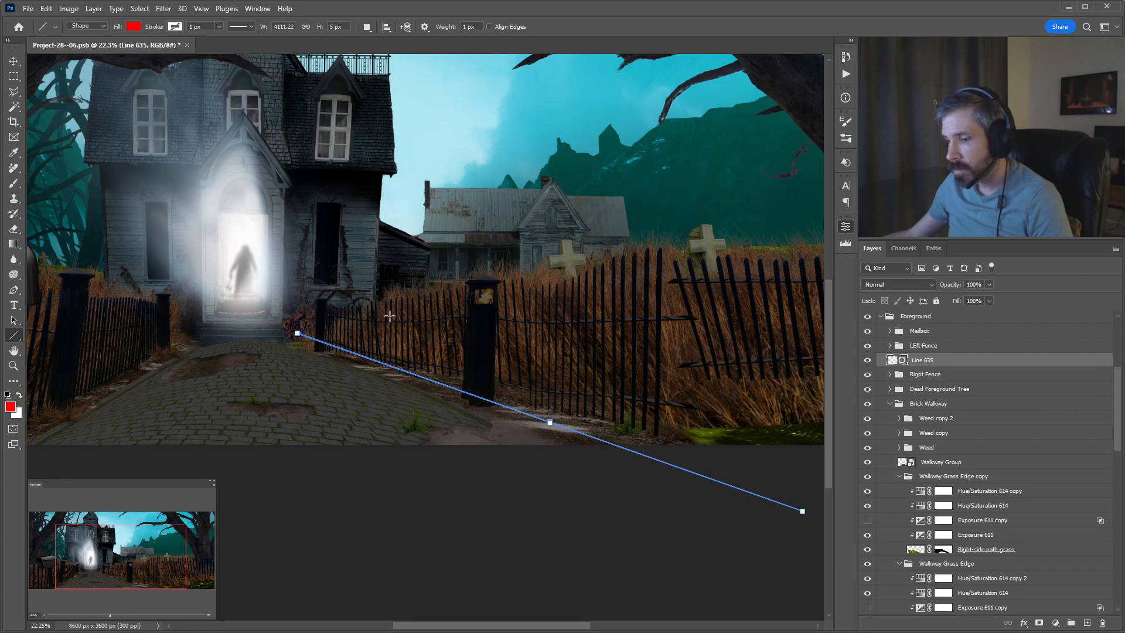
{"action": "key", "text": "v"}
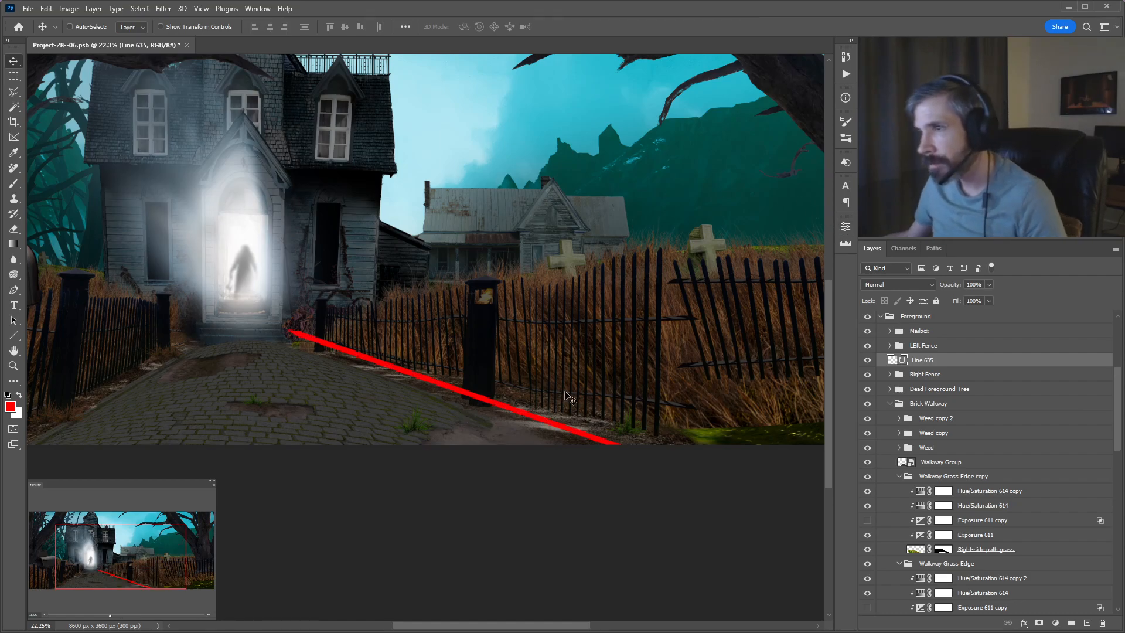
Duplicate the red line, flip the copy vertically and move it up to start near the top of the right fence's far post.
{"action": "scroll", "coordinate": [412, 359], "scroll_direction": "up", "scroll_amount": 1}
{"action": "scroll", "coordinate": [412, 359], "scroll_direction": "down", "scroll_amount": 1}
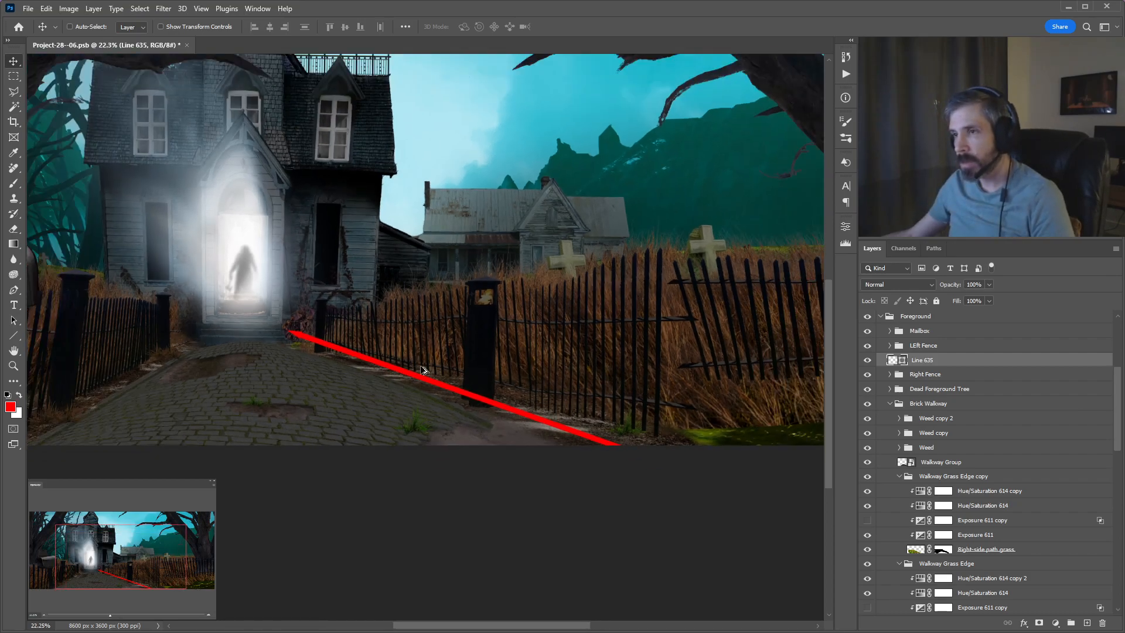
{"action": "key", "text": "ctrl"}
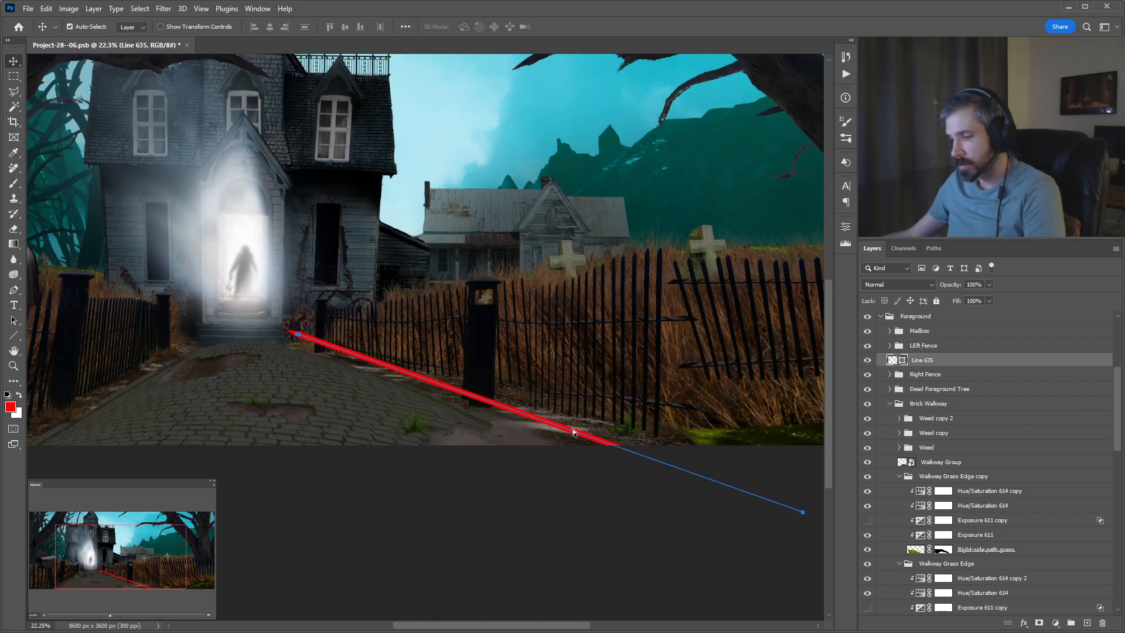
{"action": "key", "text": "ctrl+j"}
{"action": "key", "text": "ctrl+t"}
{"action": "key", "text": "ctrl+shift+v"}
{"action": "left_click_drag", "start_coordinate": [451, 513], "coordinate": [422, 301]}
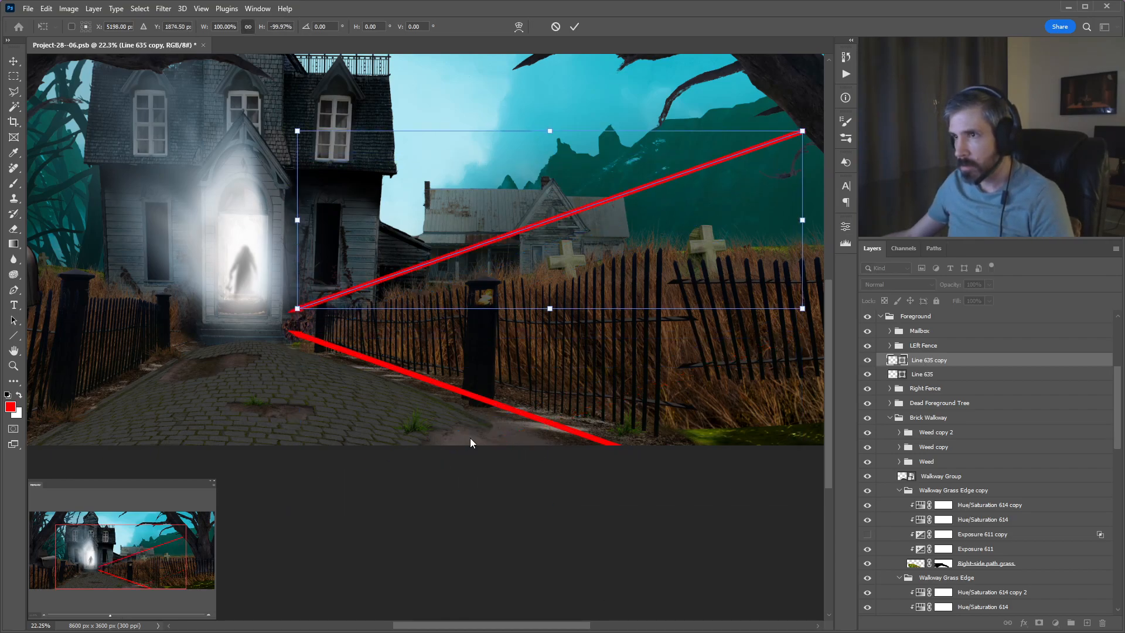
{"action": "key", "text": "Return"}
Lower the copied line's near-end anchor so it follows the right fence's picket tops, and extend the line past the canvas's side edge.
{"action": "key", "text": "a"}
{"action": "left_click_drag", "start_coordinate": [580, 246], "coordinate": [358, 280]}
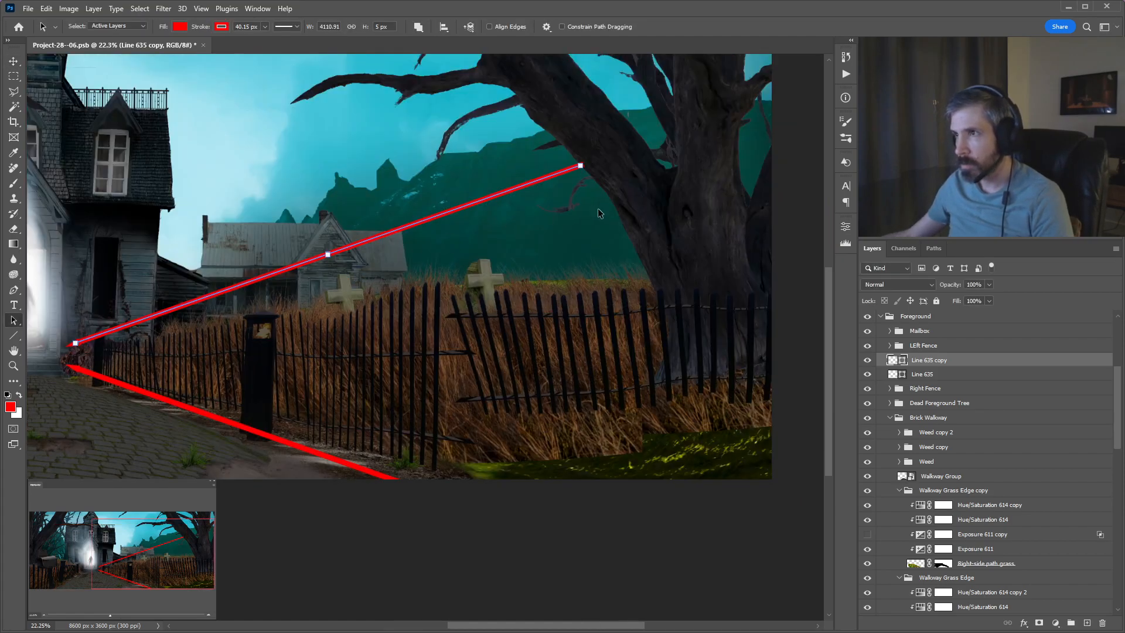
{"action": "key", "text": "shift+a"}
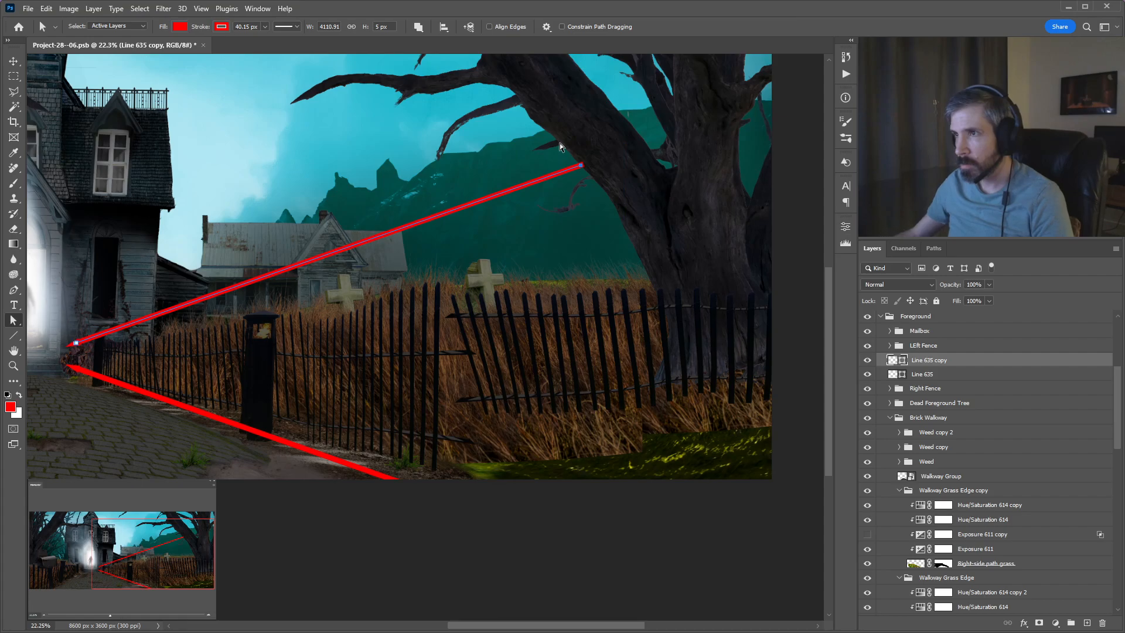
{"action": "key", "text": "shift+Down"}
{"action": "key", "text": "shift+Down"}
{"action": "key", "text": "shift+Down"}
{"action": "key", "text": "shift+Down"}
{"action": "key", "text": "shift+Down"}
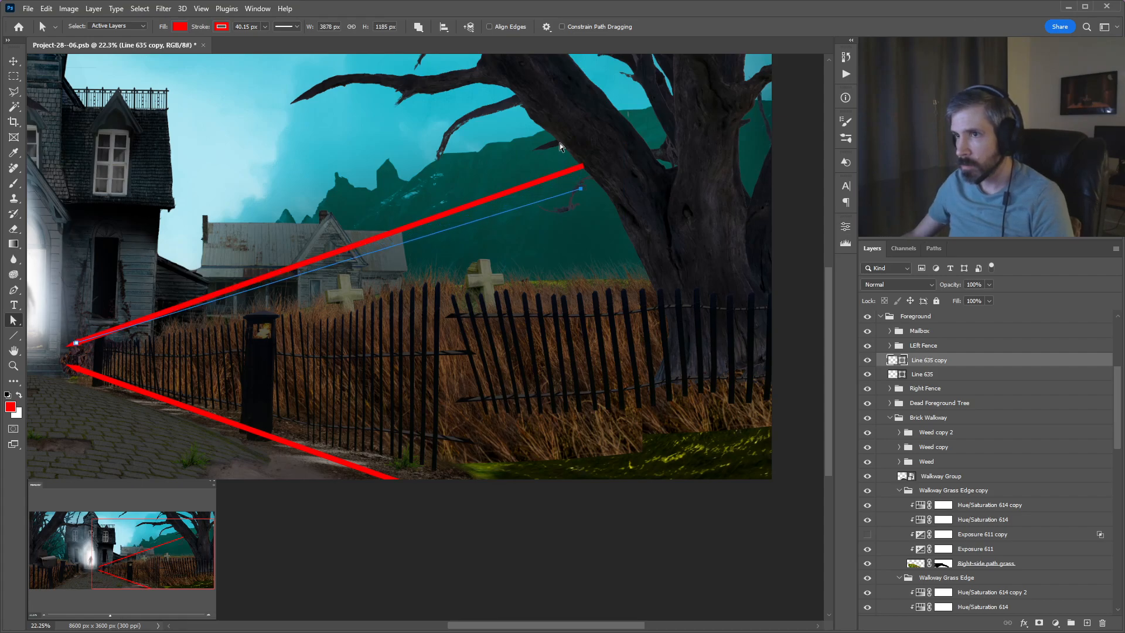
{"action": "key", "text": "shift+Down"}
{"action": "key", "text": "shift+Down"}
{"action": "key", "text": "shift+Down"}
{"action": "key", "text": "shift+Down"}
{"action": "key", "text": "shift+Down"}
{"action": "key", "text": "shift+Down"}
{"action": "key", "text": "shift+Down"}
{"action": "key", "text": "shift+Down"}
{"action": "key", "text": "shift+Down"}
{"action": "key", "text": "shift+Down"}
{"action": "key", "text": "shift+Down"}
{"action": "key", "text": "shift+Down"}
{"action": "key", "text": "shift+Down"}
{"action": "key", "text": "shift+Down"}
{"action": "key", "text": "shift+Down"}
{"action": "key", "text": "shift+Down"}
{"action": "key", "text": "shift+Down"}
{"action": "key", "text": "shift+Down"}
{"action": "key", "text": "shift+Down"}
{"action": "key", "text": "shift+Down"}
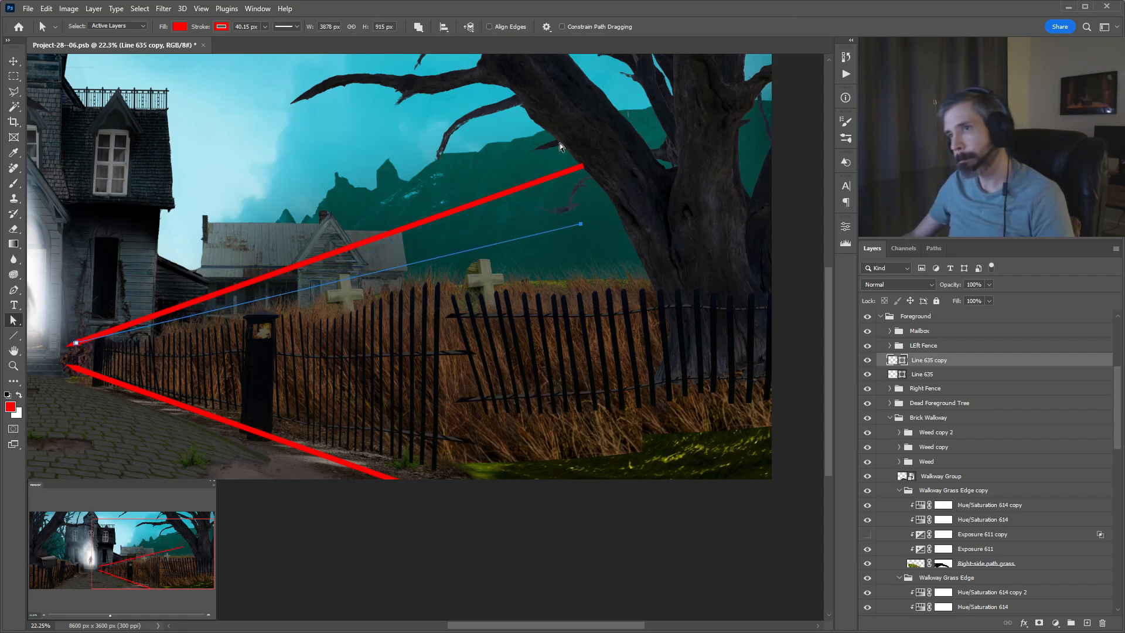
{"action": "key", "text": "shift+Down"}
{"action": "key", "text": "shift+Down"}
{"action": "key", "text": "shift+Down"}
{"action": "key", "text": "shift+Down"}
{"action": "key", "text": "shift+Down"}
{"action": "key", "text": "shift+Down"}
{"action": "key", "text": "shift+Down"}
{"action": "key", "text": "shift+Down"}
{"action": "key", "text": "shift+Down"}
{"action": "key", "text": "shift+Down"}
{"action": "key", "text": "shift+Down"}
{"action": "key", "text": "shift+Down"}
{"action": "key", "text": "shift+Down"}
{"action": "key", "text": "shift+Down"}
{"action": "key", "text": "shift+Down"}
{"action": "key", "text": "shift+Down"}
{"action": "key", "text": "shift+Down"}
{"action": "key", "text": "shift+Down"}
{"action": "key", "text": "shift+Down"}
{"action": "key", "text": "shift+Down"}
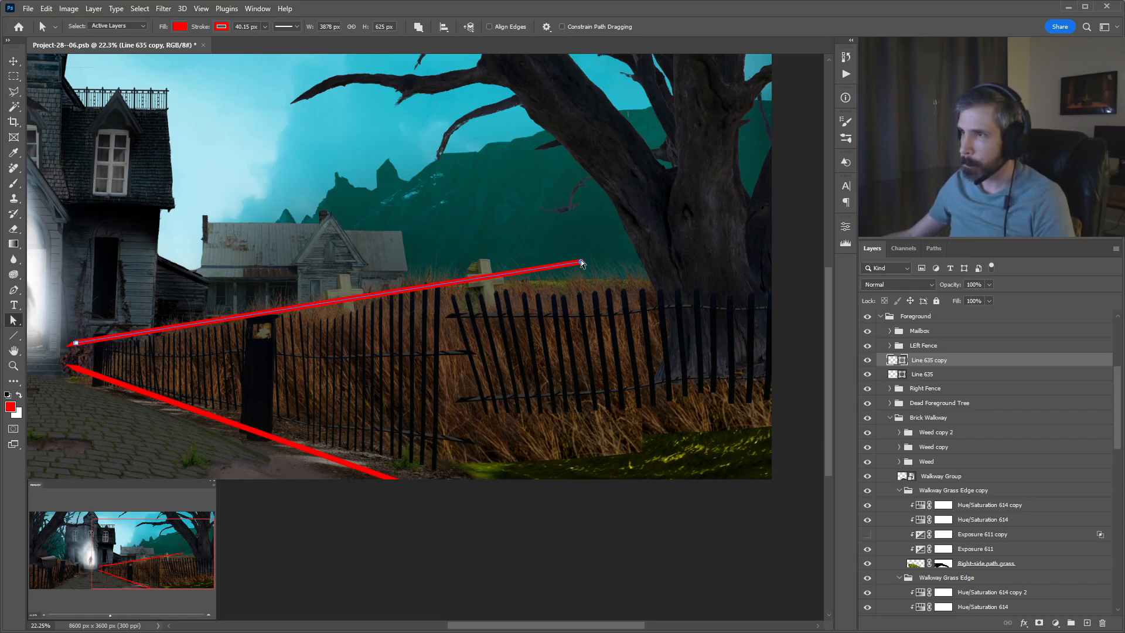
{"action": "left_click_drag", "start_coordinate": [609, 259], "coordinate": [814, 226]}
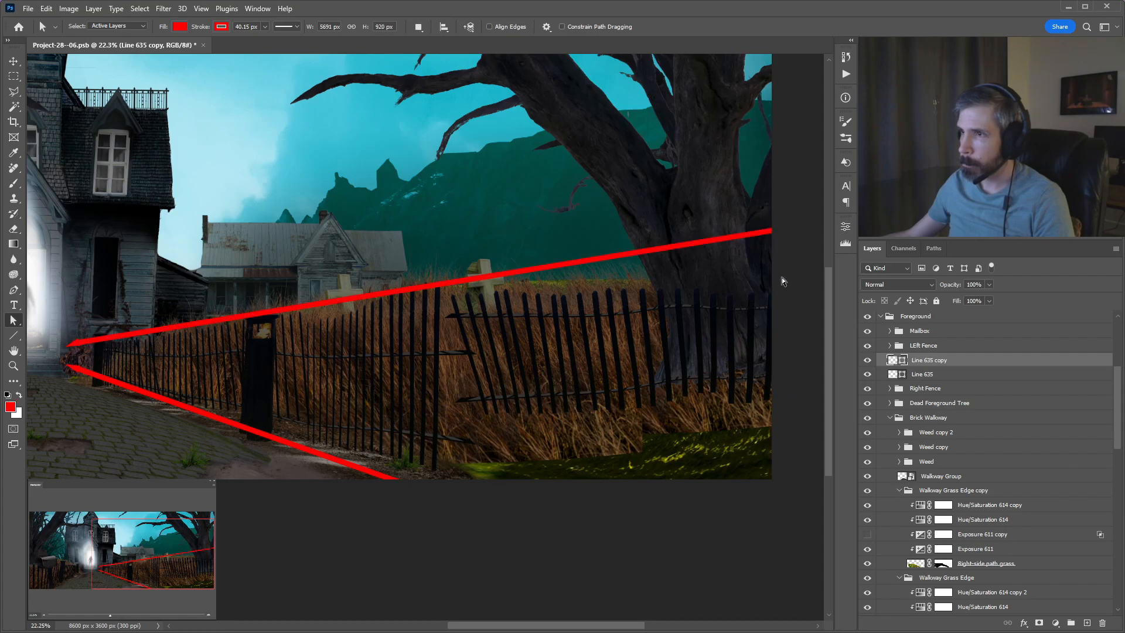
Examine the right fence against the two red perspective lines, in close-up and across the whole composite.
{"action": "left_click_drag", "start_coordinate": [554, 382], "coordinate": [683, 389]}
{"action": "left_click_drag", "start_coordinate": [337, 383], "coordinate": [445, 364]}
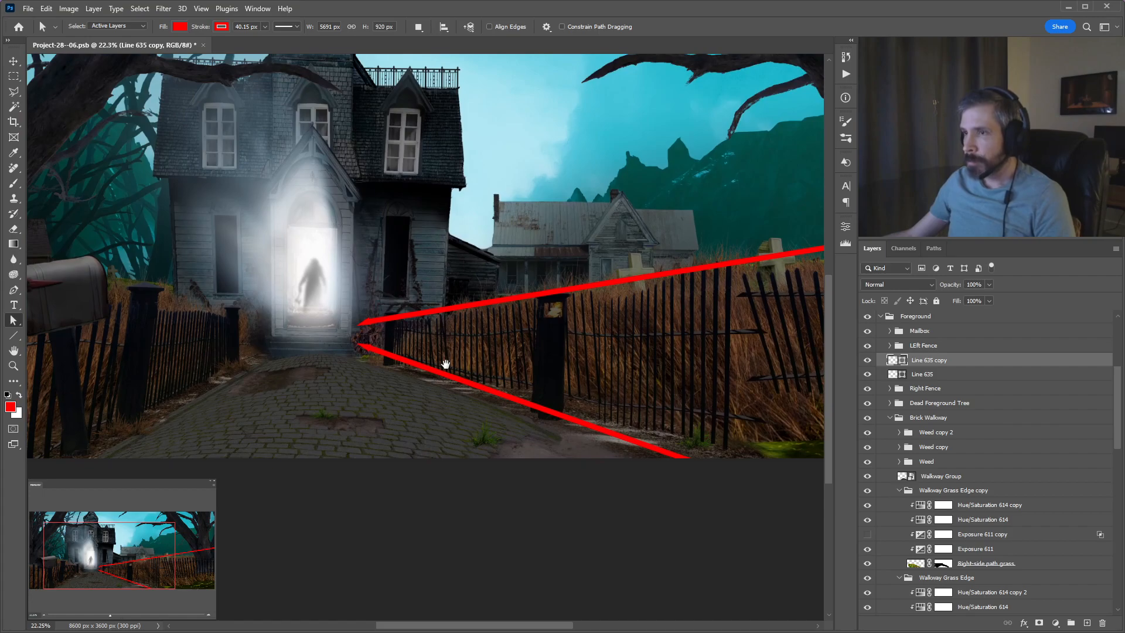
{"action": "left_click_drag", "start_coordinate": [512, 346], "coordinate": [306, 339]}
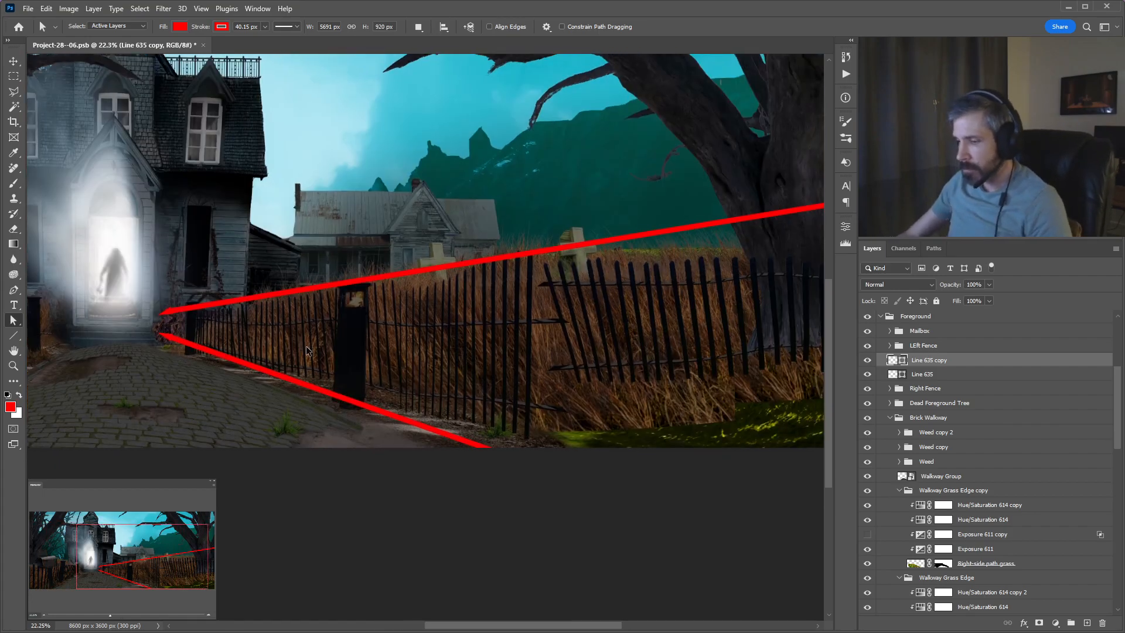
{"action": "key", "text": "ctrl+minus"}
{"action": "key", "text": "ctrl+minus"}
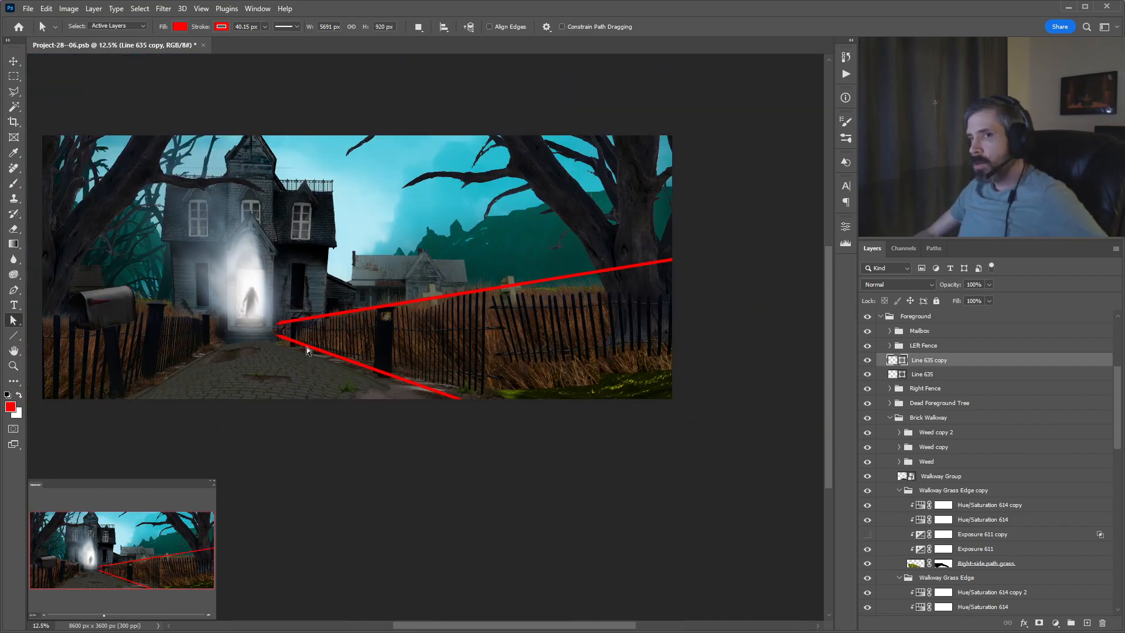
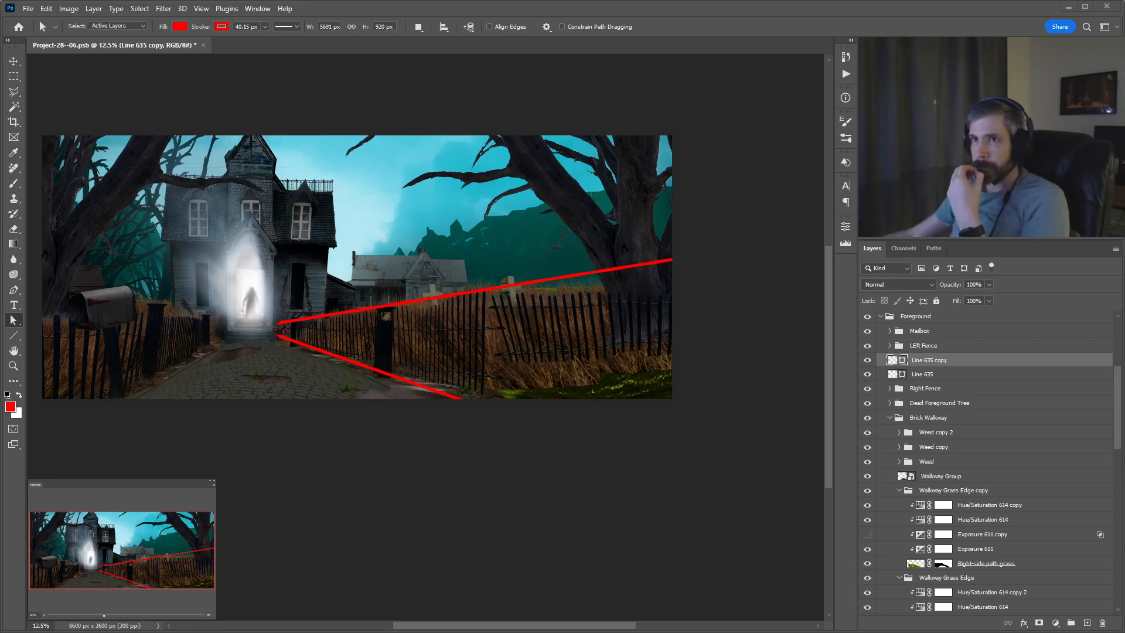
{"action": "left_click_drag", "start_coordinate": [439, 264], "coordinate": [514, 293]}
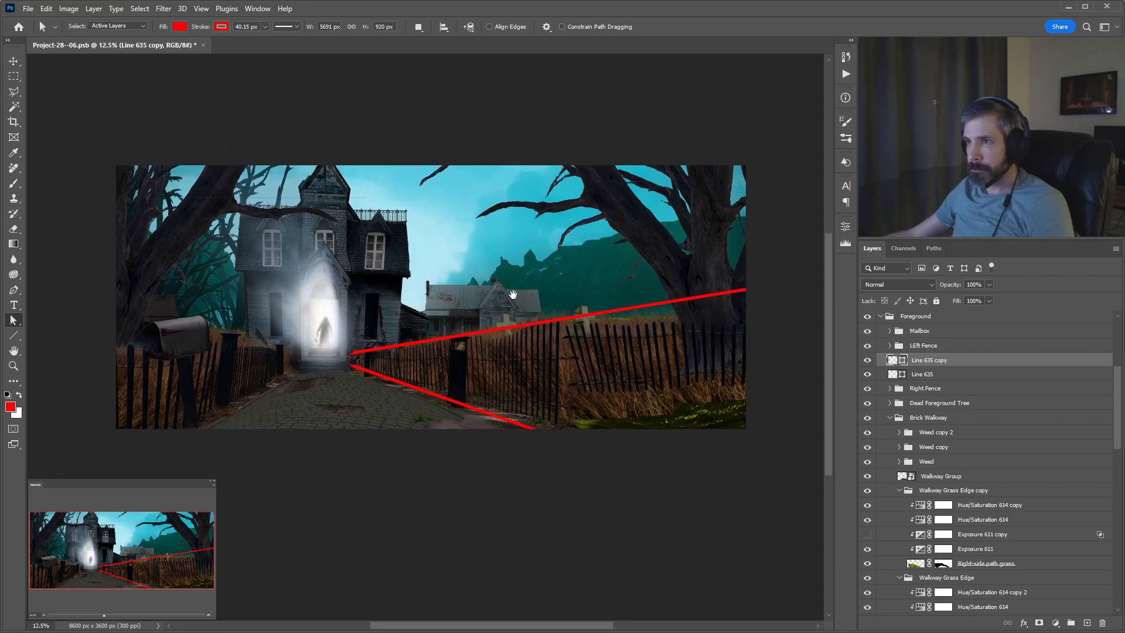
{"action": "left_click_drag", "start_coordinate": [487, 343], "coordinate": [550, 342]}
{"action": "scroll", "coordinate": [574, 372], "scroll_direction": "up", "scroll_amount": 1}
{"action": "scroll", "coordinate": [574, 372], "scroll_direction": "up", "scroll_amount": 5}
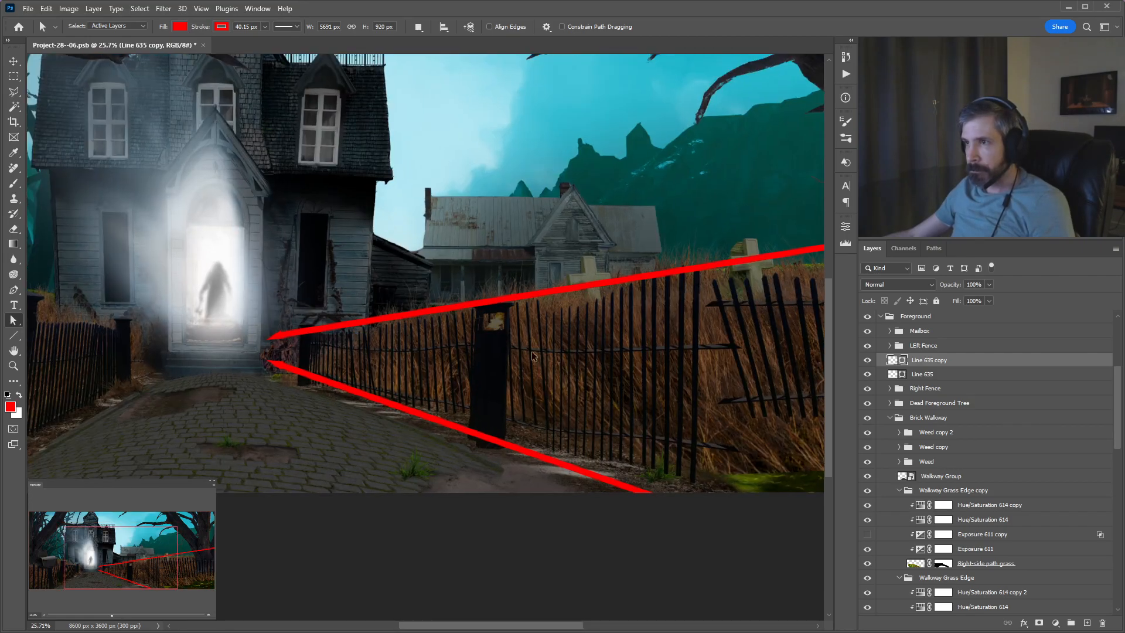
Stretch the picket just before the large middle post (Single Iron Rod copy 39) down and up toward the two red guide lines.
{"action": "key", "text": "v"}
{"action": "left_click", "coordinate": [384, 316], "text": "ctrl"}
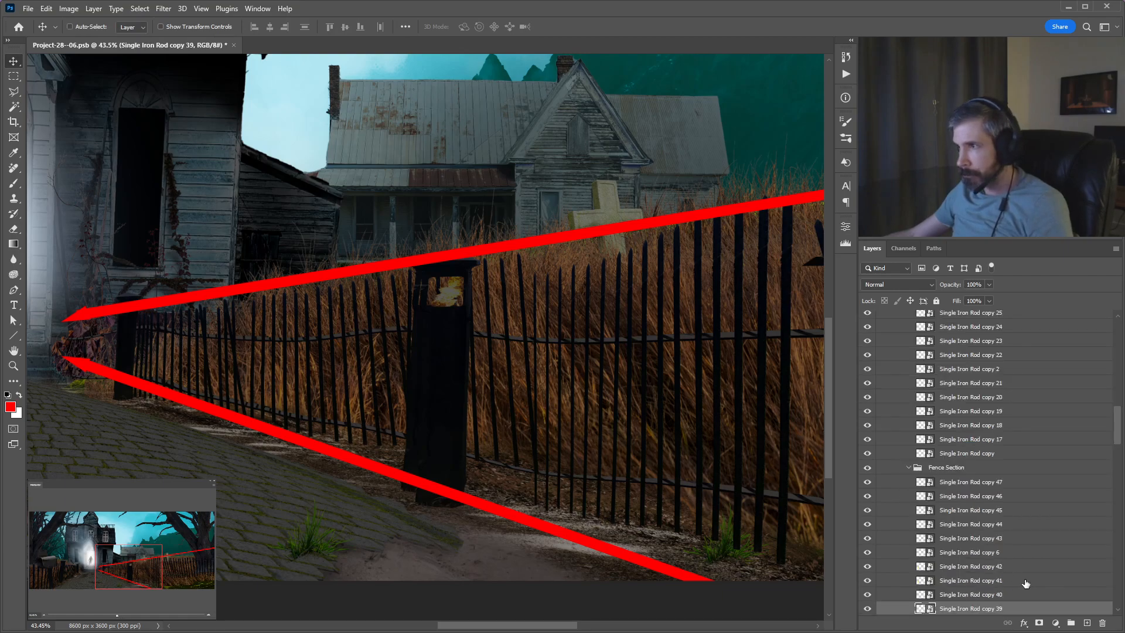
{"action": "key", "text": "ctrl+t"}
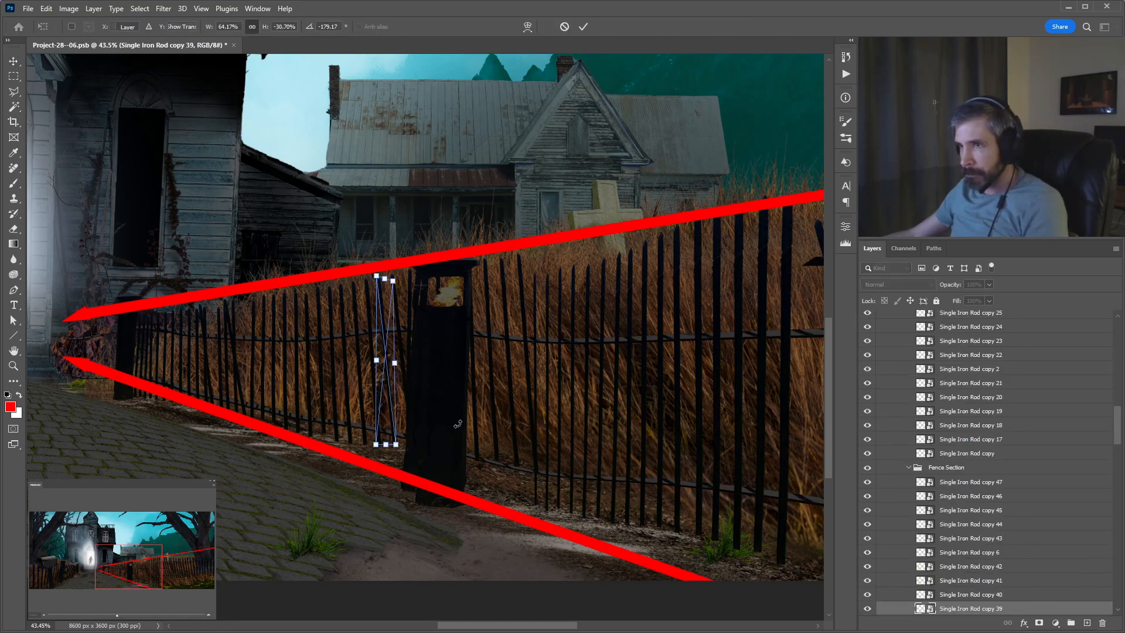
{"action": "left_click_drag", "start_coordinate": [388, 446], "coordinate": [383, 473]}
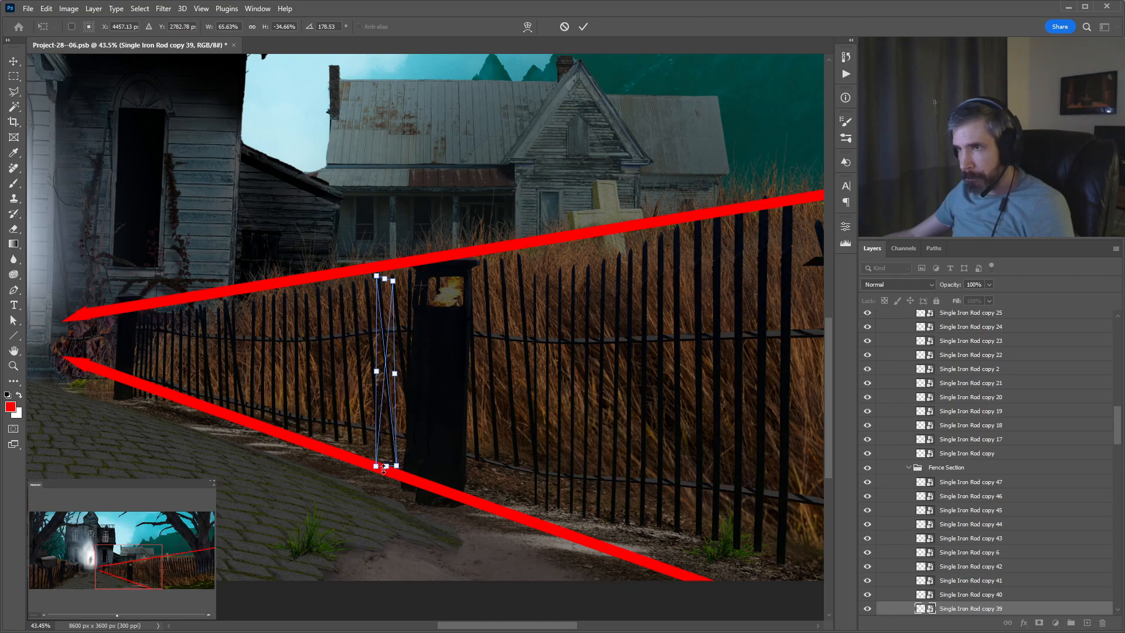
{"action": "left_click_drag", "start_coordinate": [387, 267], "coordinate": [386, 260]}
{"action": "key", "text": "Return"}
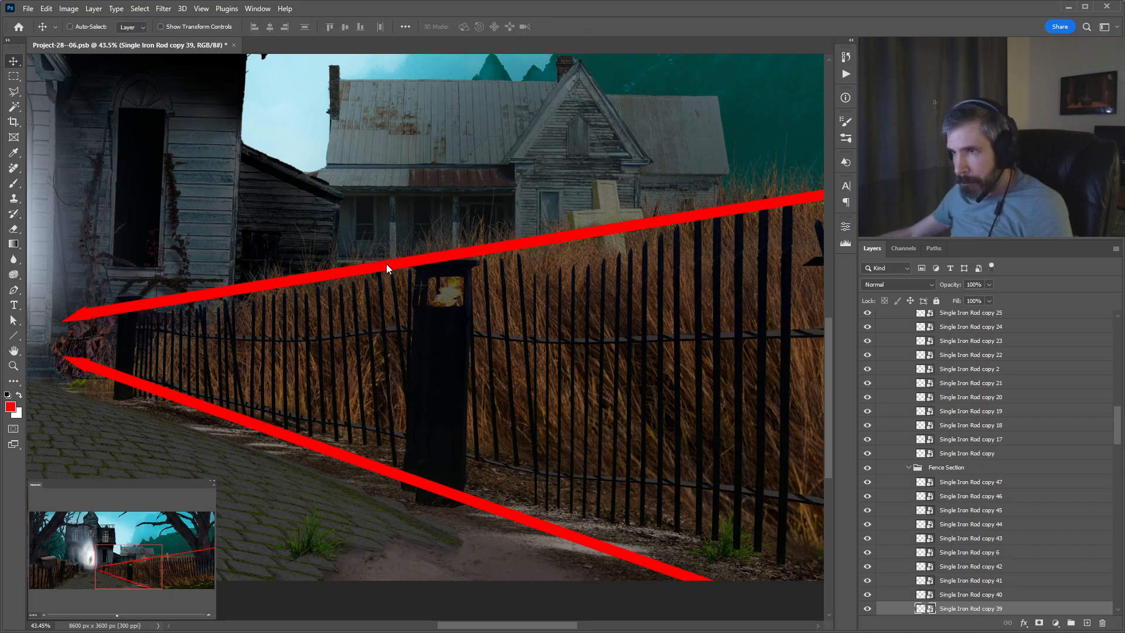
Transform the next picket against the middle post (Single Iron Rod copy 40), extending its base and tip to the red guide lines.
{"action": "key", "text": "ctrl"}
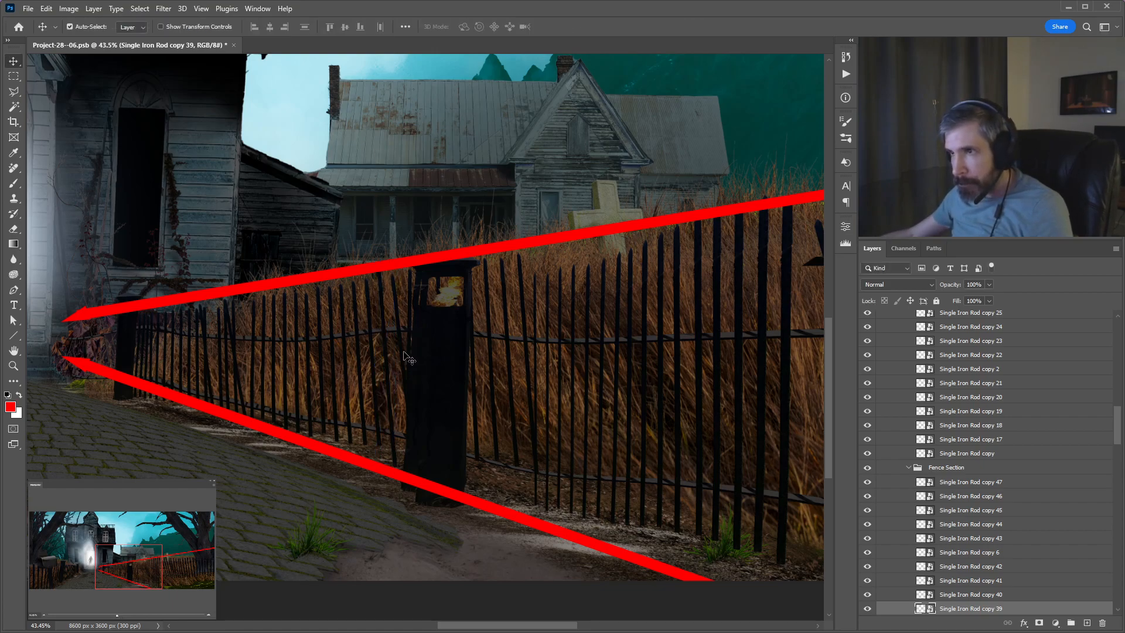
{"action": "left_click", "coordinate": [404, 353], "text": "ctrl"}
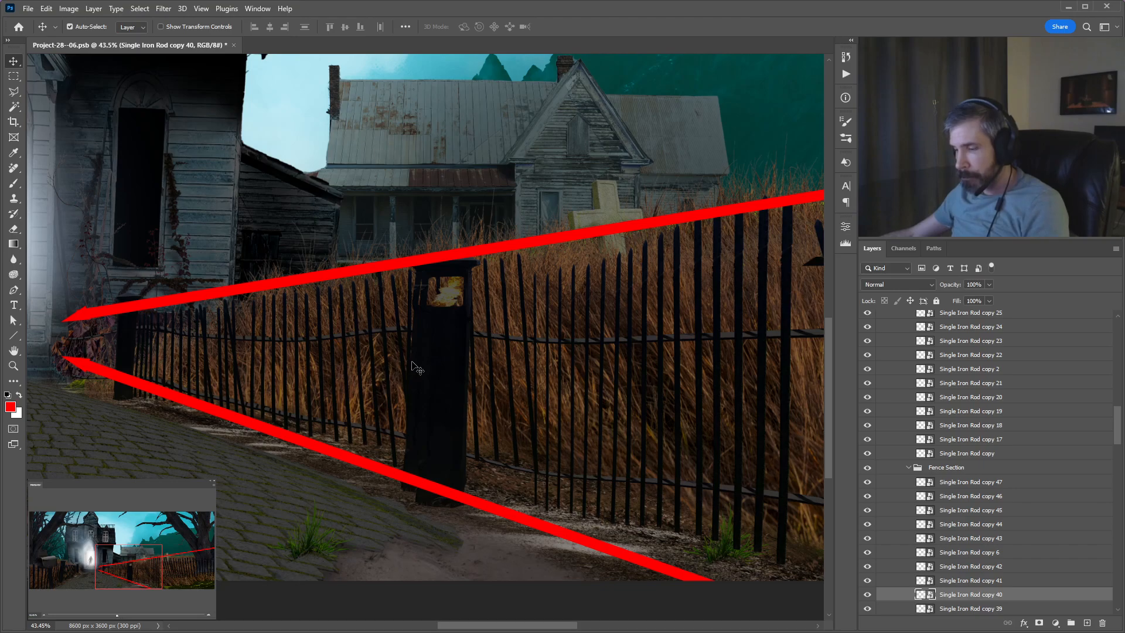
{"action": "scroll", "coordinate": [417, 367], "scroll_direction": "up", "scroll_amount": 3}
{"action": "left_click_drag", "start_coordinate": [396, 385], "coordinate": [563, 390]}
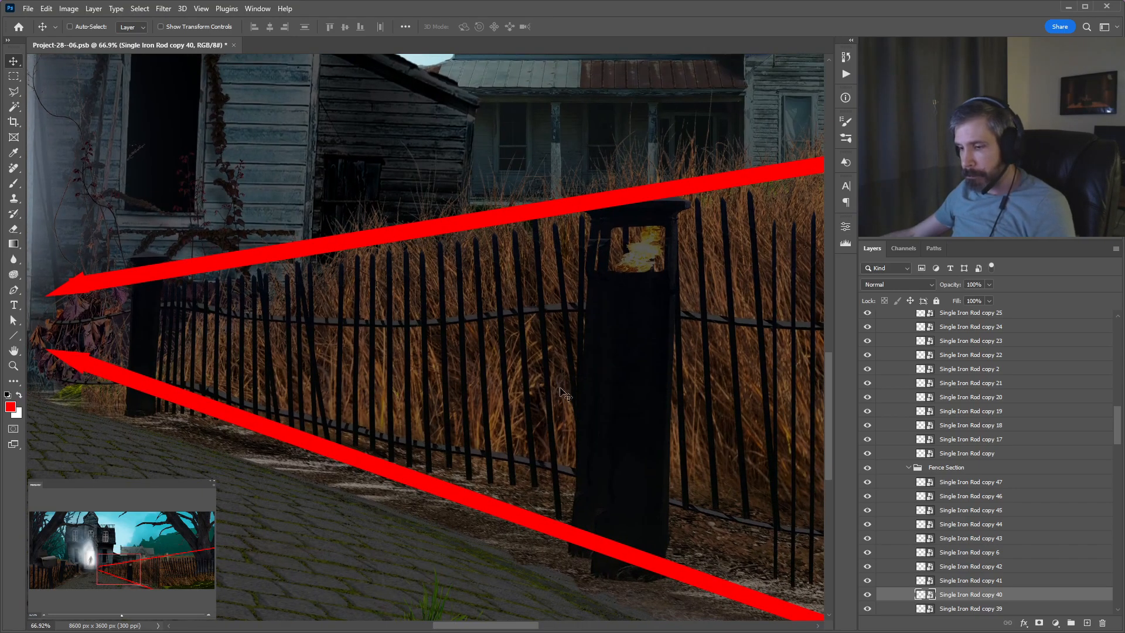
{"action": "key", "text": "ctrl+t"}
{"action": "left_click_drag", "start_coordinate": [582, 457], "coordinate": [571, 533]}
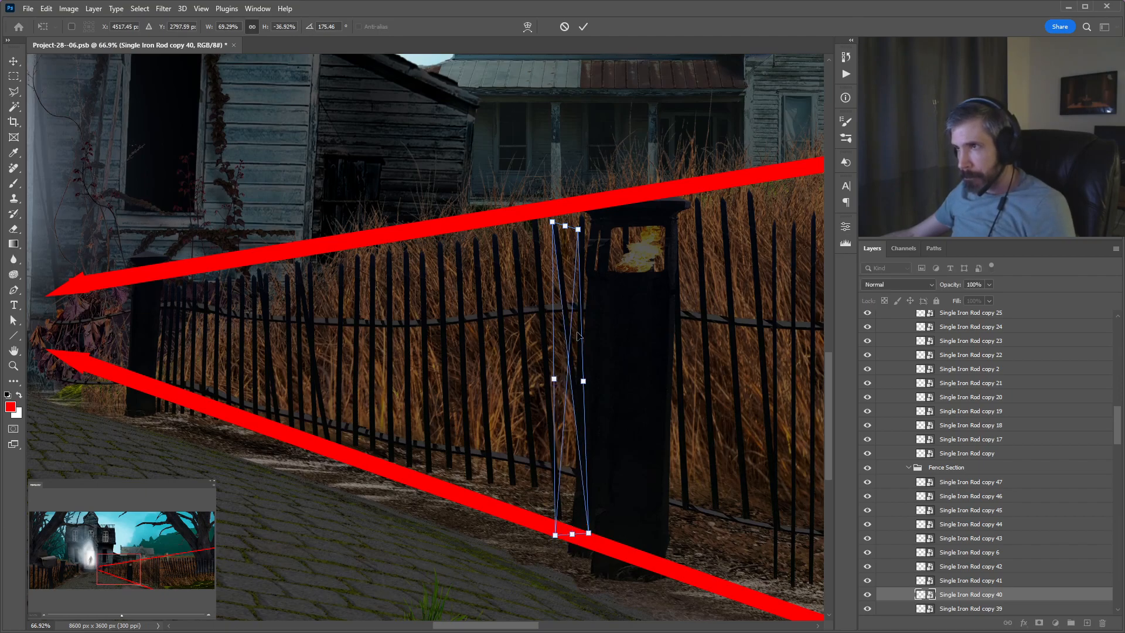
{"action": "left_click_drag", "start_coordinate": [564, 218], "coordinate": [564, 209]}
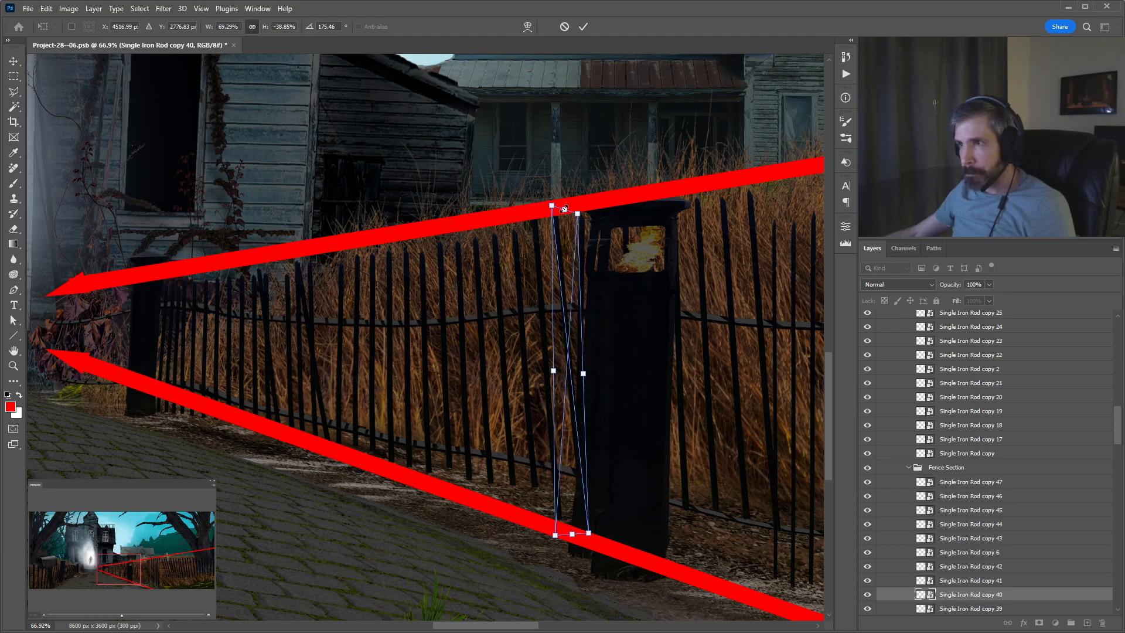
{"action": "key", "text": "Return"}
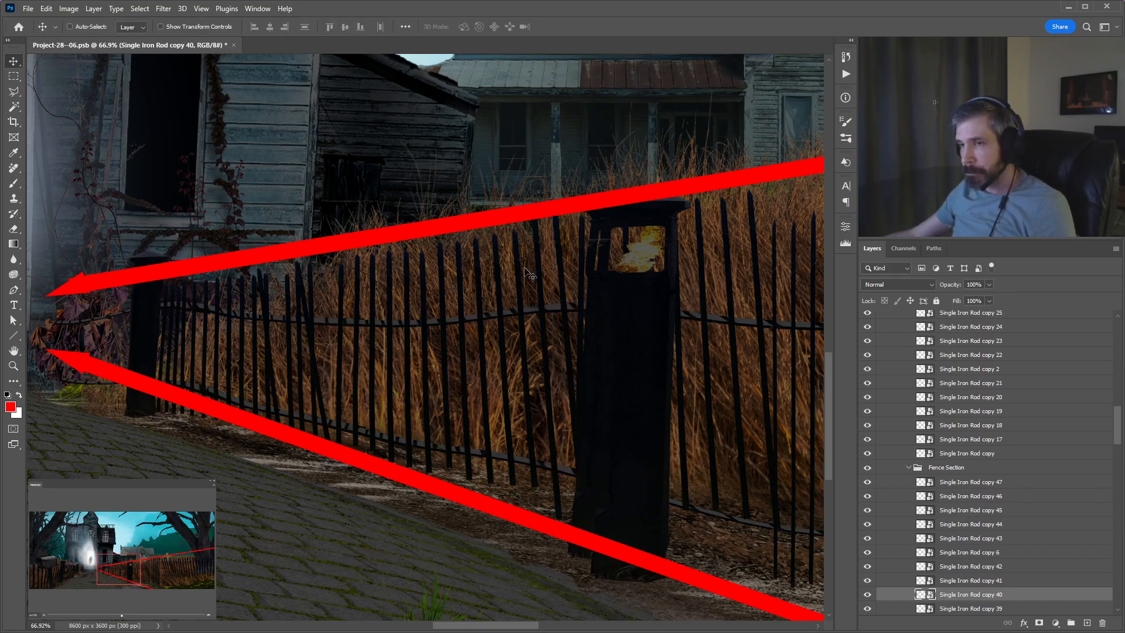
Select the upper red guide line and nudge it down slightly over the picket tops.
{"action": "key", "text": "ctrl"}
{"action": "left_click", "coordinate": [462, 226], "text": "ctrl"}
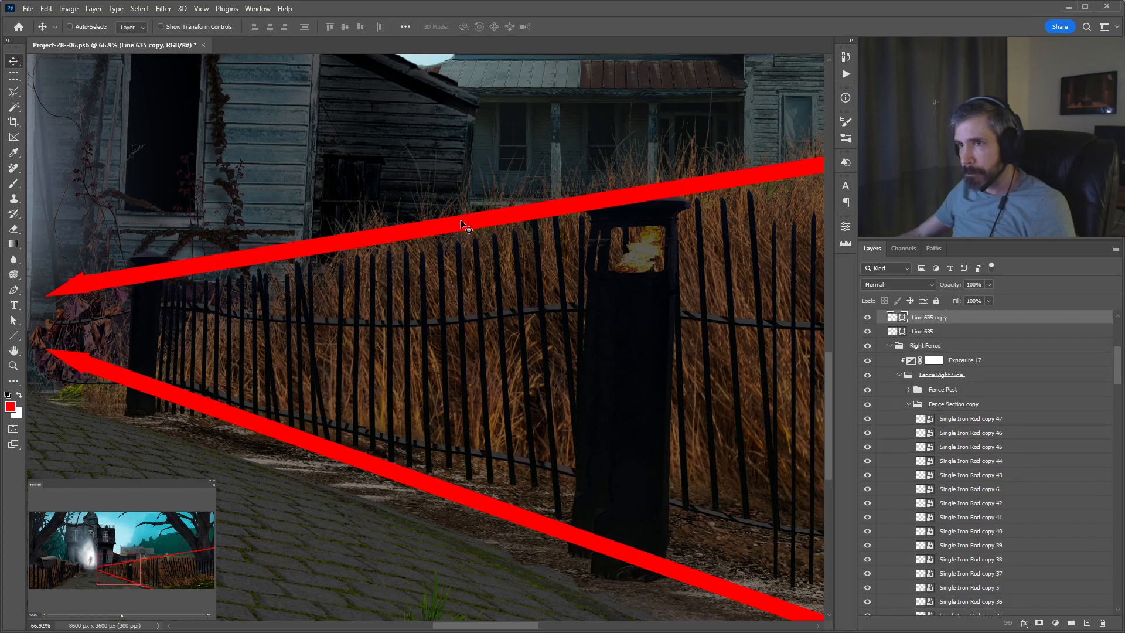
{"action": "key", "text": "shift+Down"}
{"action": "key", "text": "shift+Down"}
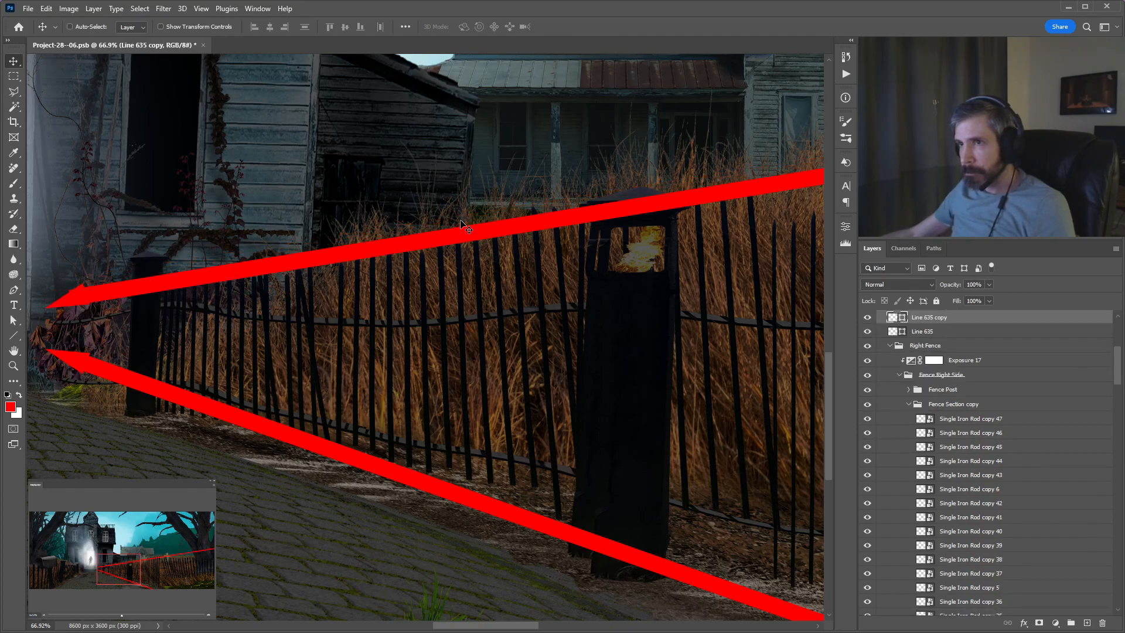
Select the ten consecutive pickets past the middle post, Single Iron Rod copy 47 through copy 38 in Fence Section copy.
{"action": "left_click_drag", "start_coordinate": [748, 259], "coordinate": [364, 271]}
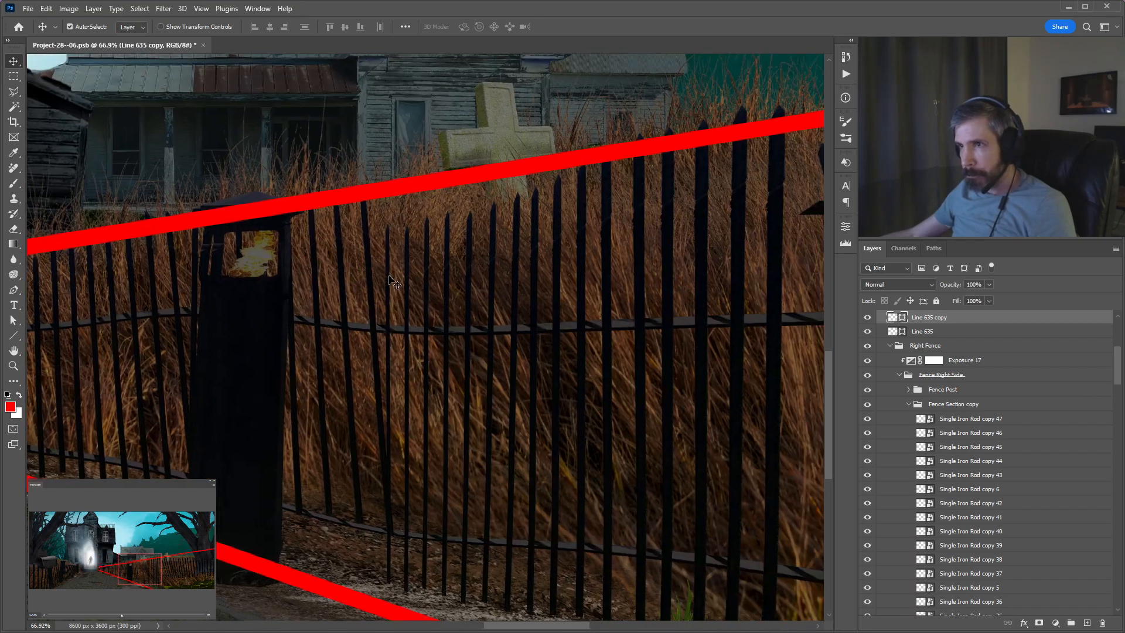
{"action": "left_click", "coordinate": [388, 280], "text": "ctrl"}
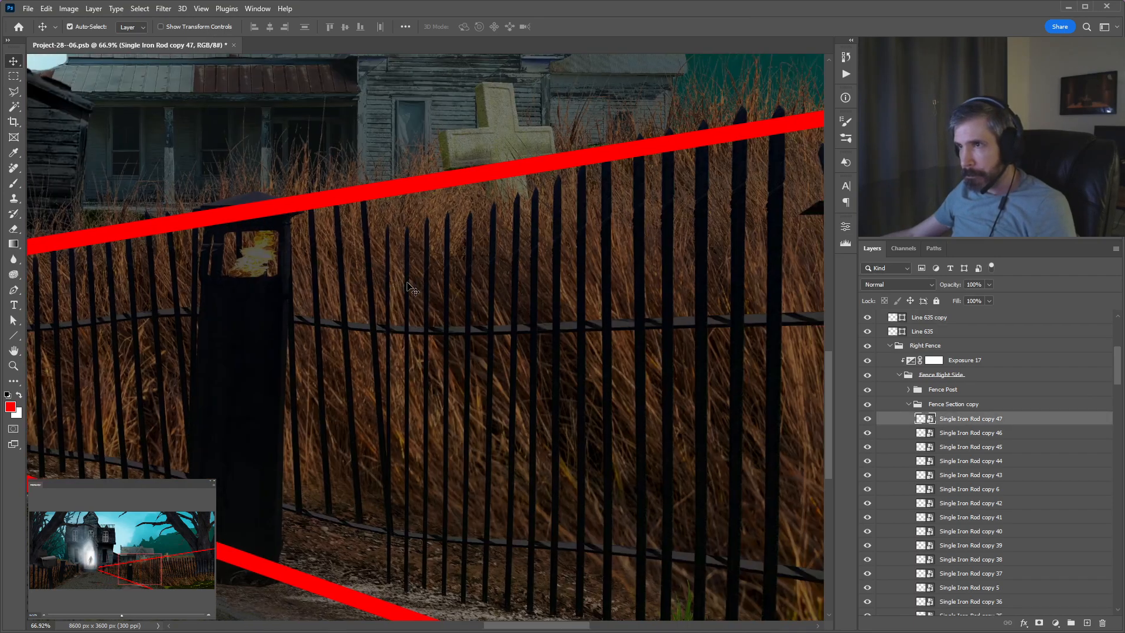
{"action": "left_click", "coordinate": [410, 287], "text": "ctrl+shift"}
{"action": "left_click", "coordinate": [447, 287], "text": "ctrl+shift"}
{"action": "left_click", "coordinate": [468, 282], "text": "ctrl+shift"}
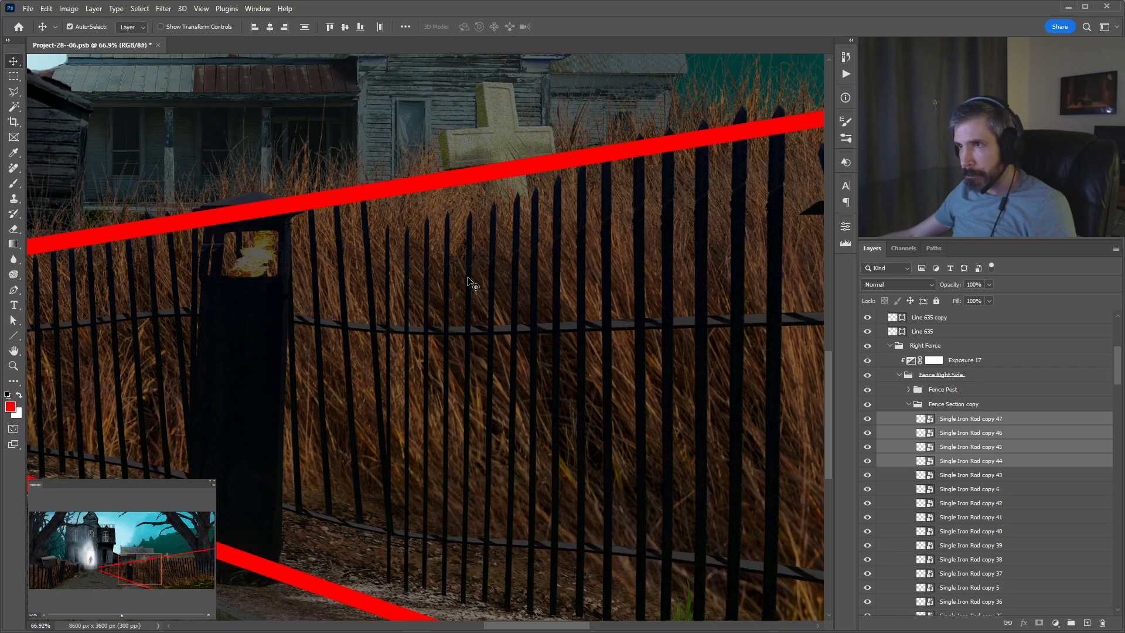
{"action": "left_click", "coordinate": [486, 274], "text": "ctrl+shift"}
{"action": "left_click", "coordinate": [513, 270], "text": "ctrl+shift"}
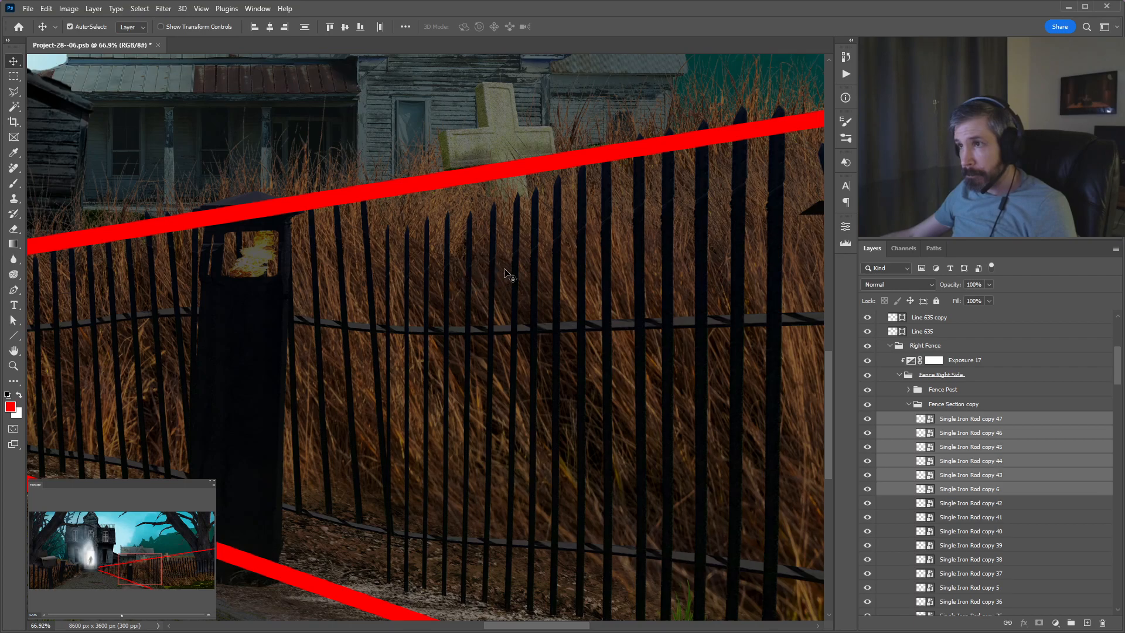
{"action": "left_click", "coordinate": [539, 267], "text": "ctrl+shift"}
{"action": "left_click", "coordinate": [567, 259], "text": "ctrl+shift"}
{"action": "left_click", "coordinate": [587, 254], "text": "ctrl+shift"}
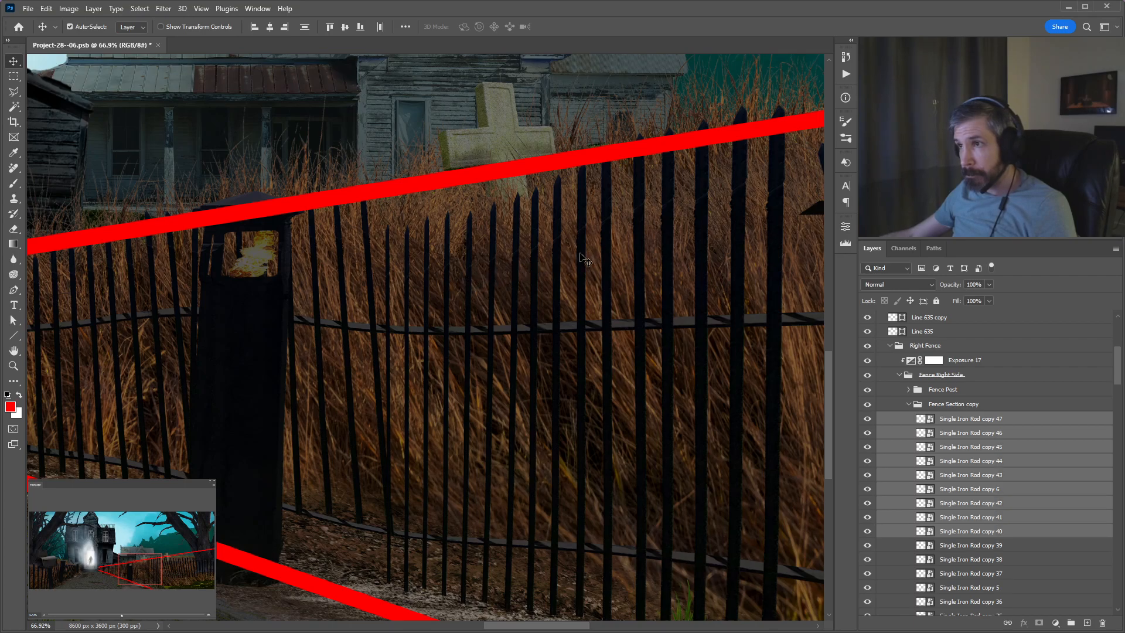
{"action": "left_click", "coordinate": [581, 254], "text": "ctrl+shift"}
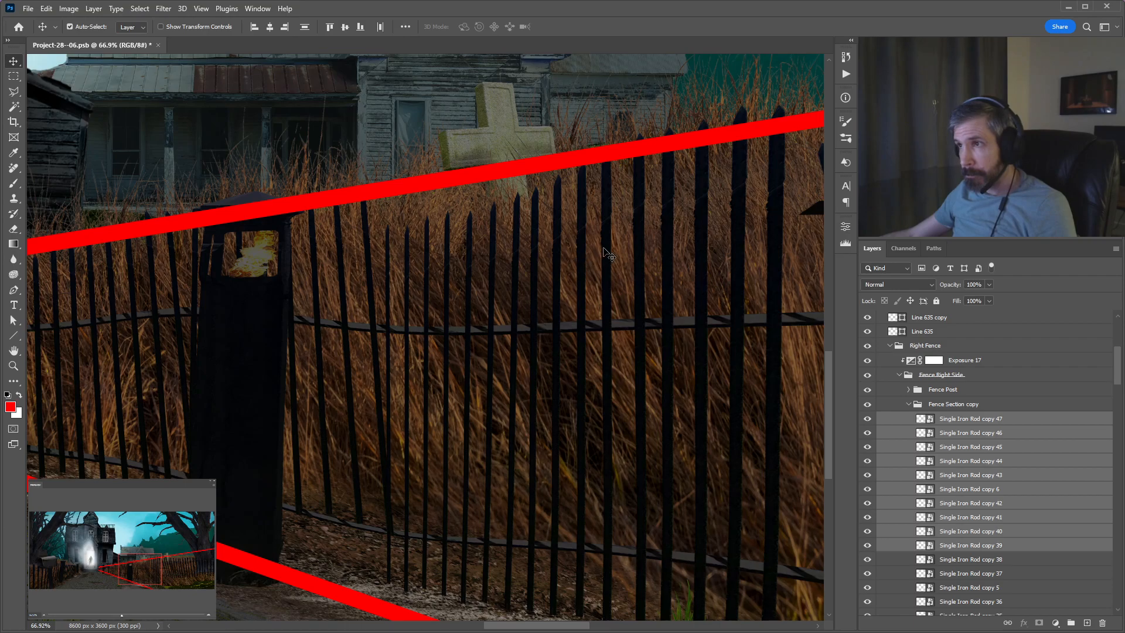
{"action": "left_click", "coordinate": [607, 253], "text": "ctrl+shift"}
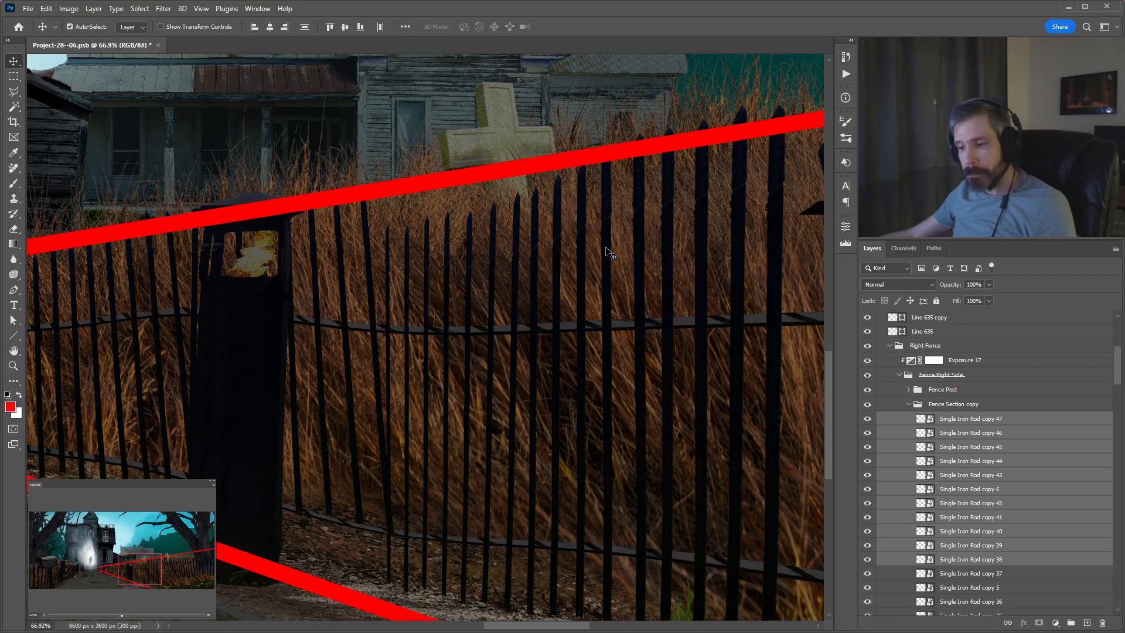
Skew the selected pickets' upper and lower edges to fit their tips and bases to the red guide lines.
{"action": "key", "text": "ctrl+t"}
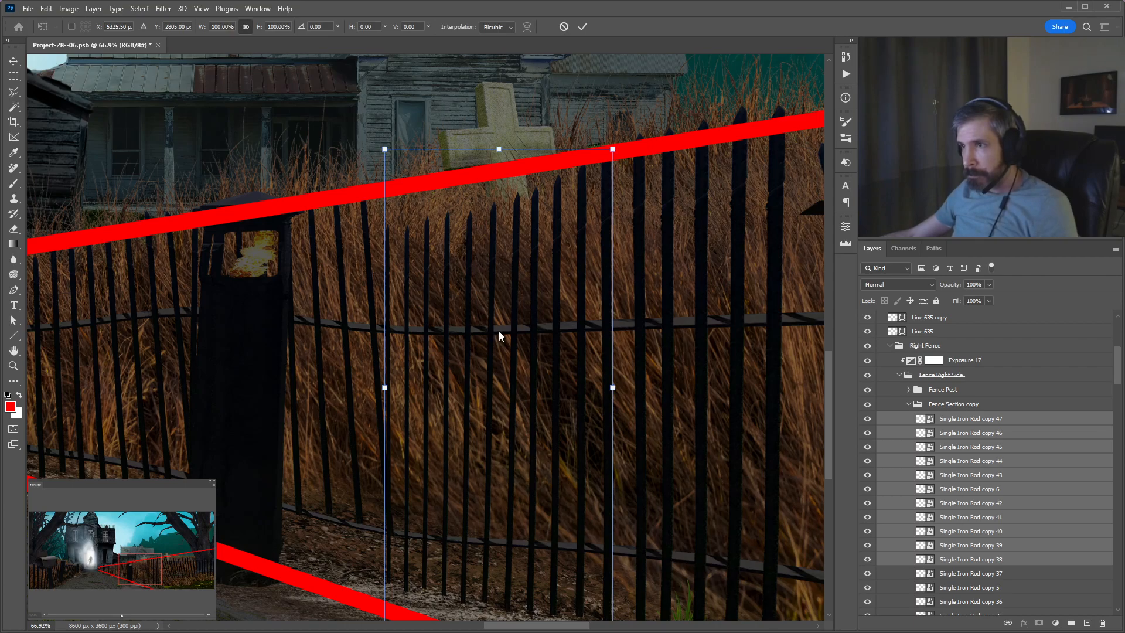
{"action": "left_click_drag", "start_coordinate": [386, 149], "coordinate": [378, 101]}
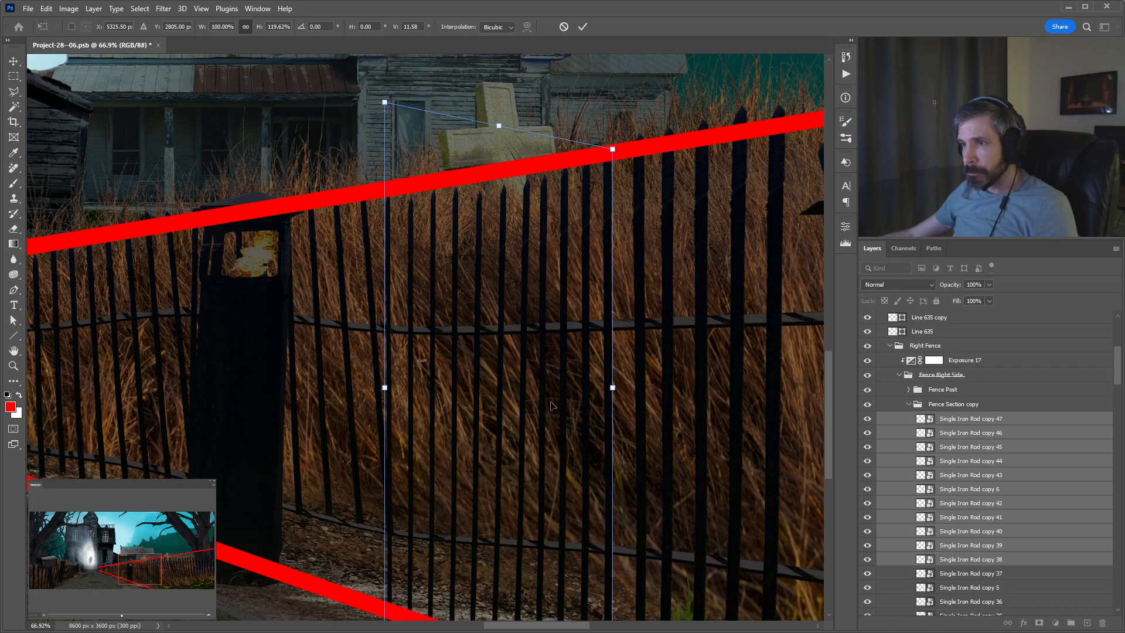
{"action": "scroll", "coordinate": [534, 448], "scroll_direction": "down", "scroll_amount": 3}
{"action": "left_click_drag", "start_coordinate": [605, 459], "coordinate": [600, 523]}
{"action": "left_click_drag", "start_coordinate": [377, 509], "coordinate": [378, 502]}
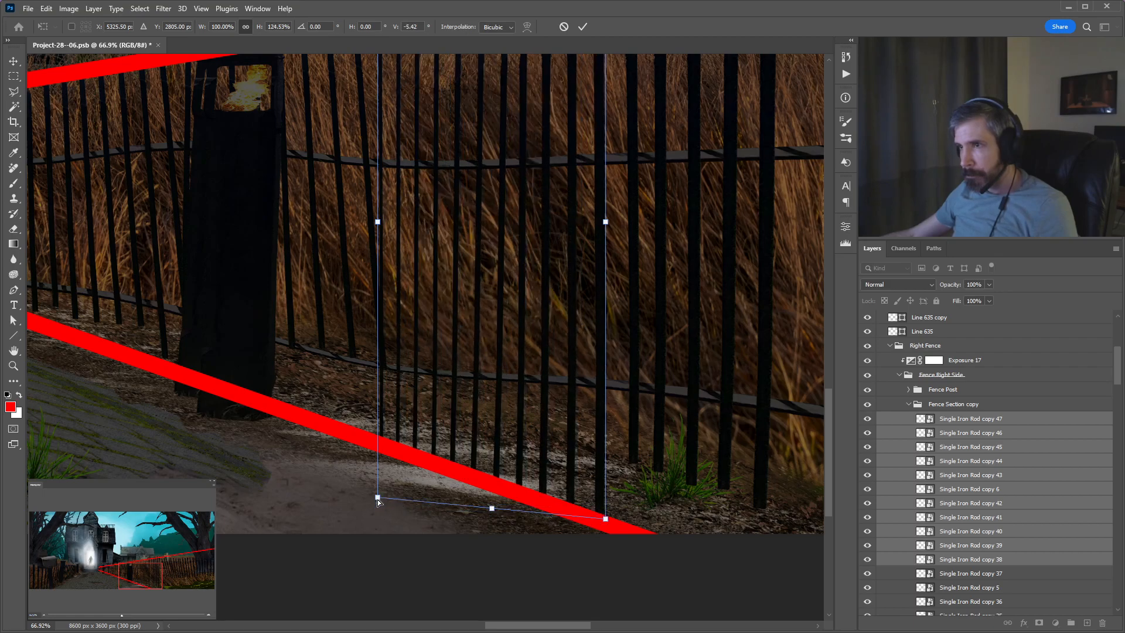
{"action": "left_click_drag", "start_coordinate": [425, 252], "coordinate": [409, 449]}
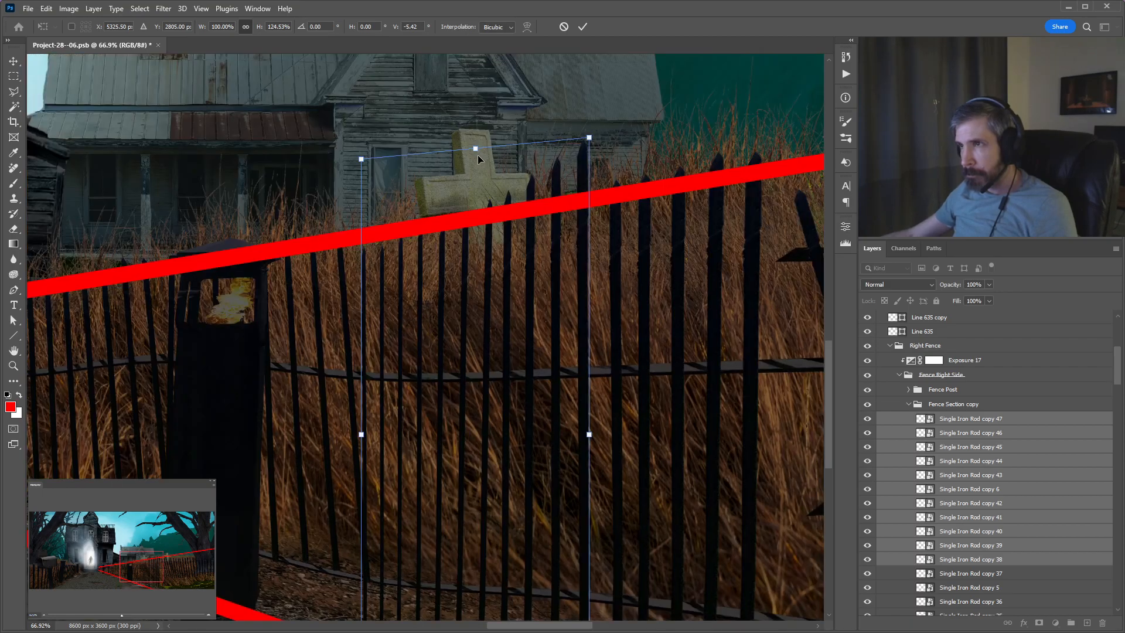
{"action": "left_click_drag", "start_coordinate": [589, 157], "coordinate": [584, 187]}
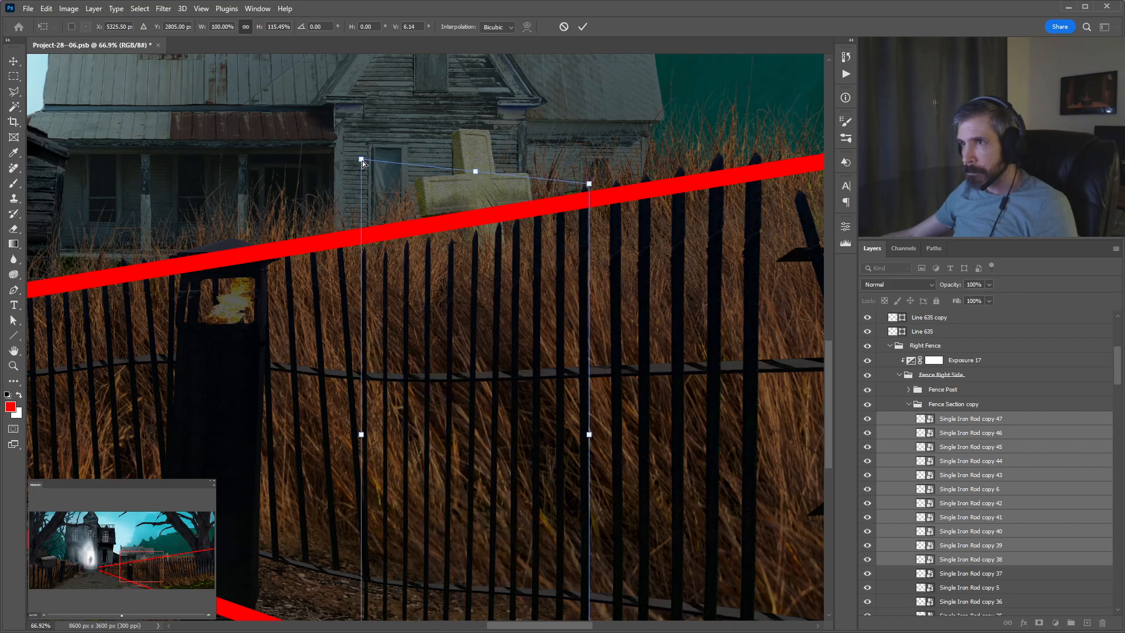
{"action": "left_click_drag", "start_coordinate": [359, 150], "coordinate": [358, 147]}
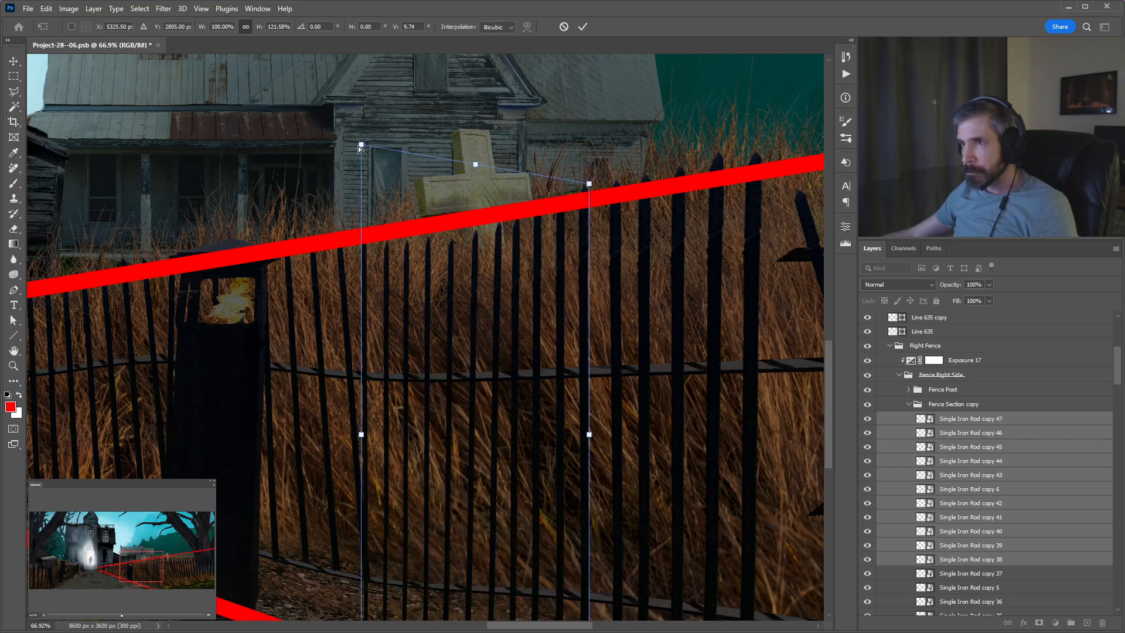
{"action": "key", "text": "Return"}
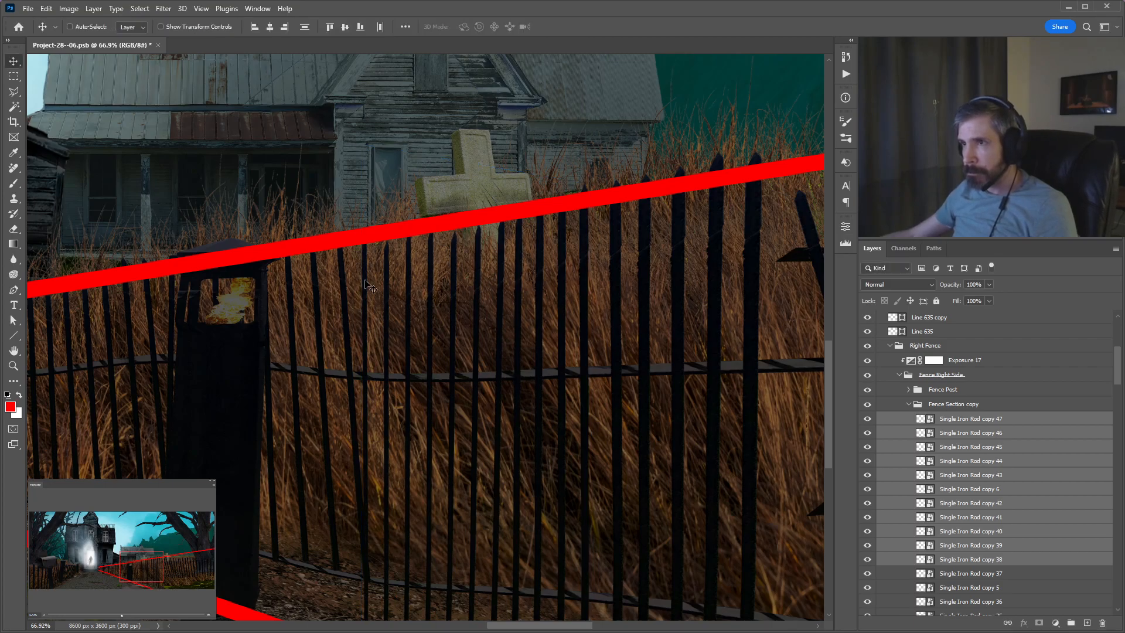
Delete the ten selected pickets past the middle post from the right fence.
{"action": "left_click_drag", "start_coordinate": [440, 509], "coordinate": [651, 354]}
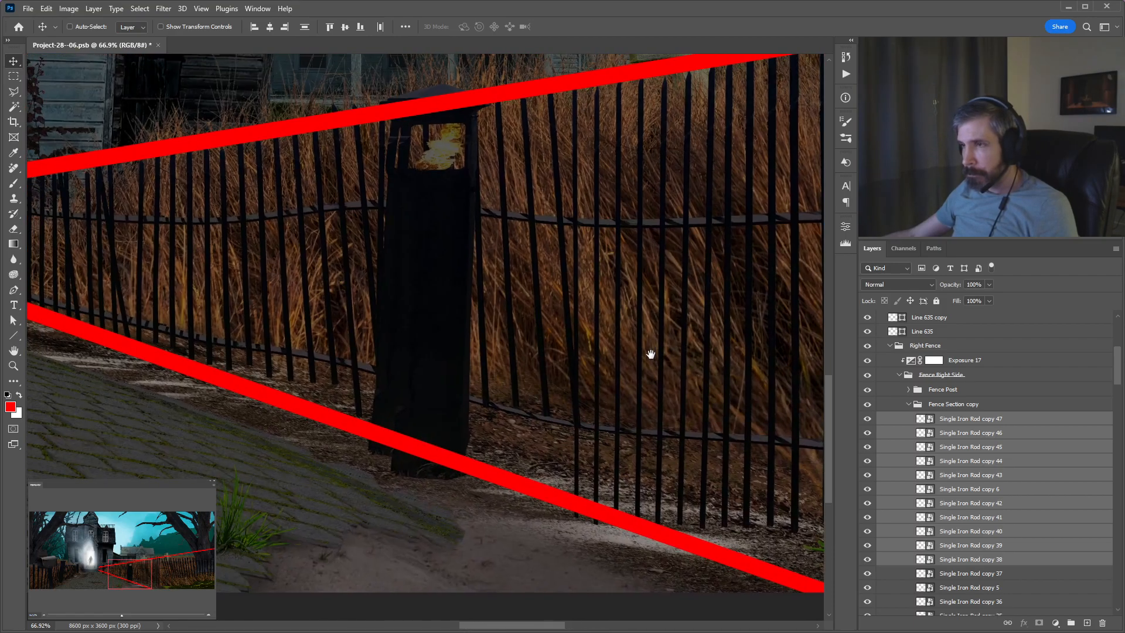
{"action": "left_click_drag", "start_coordinate": [601, 408], "coordinate": [393, 406]}
{"action": "key", "text": "Delete"}
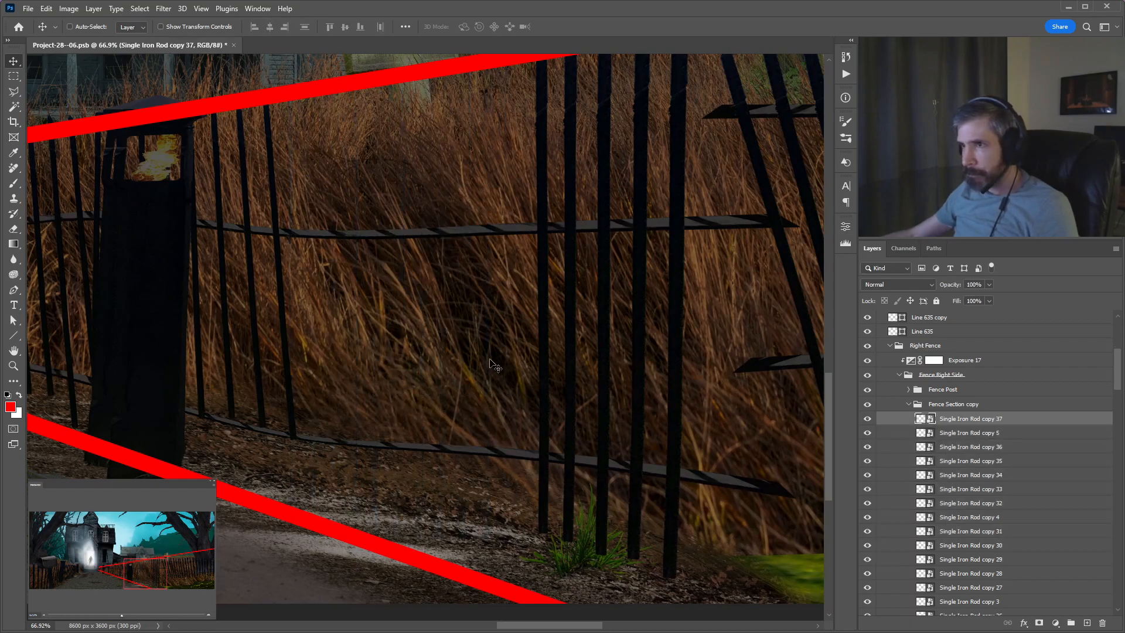
Delete the four remaining pickets right past the middle post of the right fence.
{"action": "left_click", "coordinate": [267, 400], "text": "ctrl"}
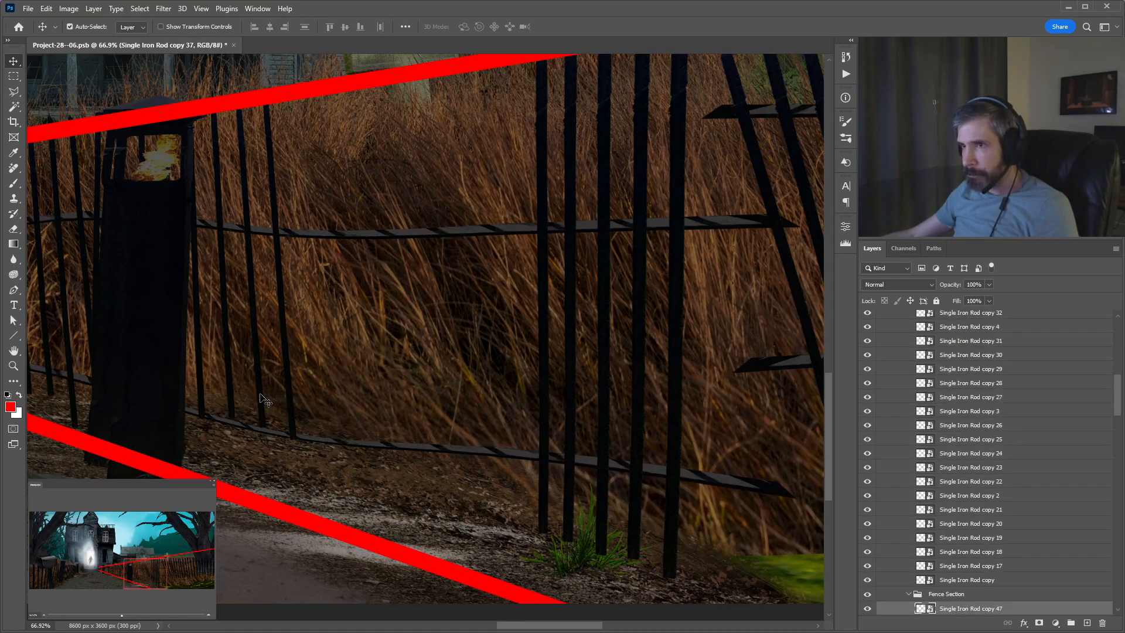
{"action": "left_click", "coordinate": [237, 405]}
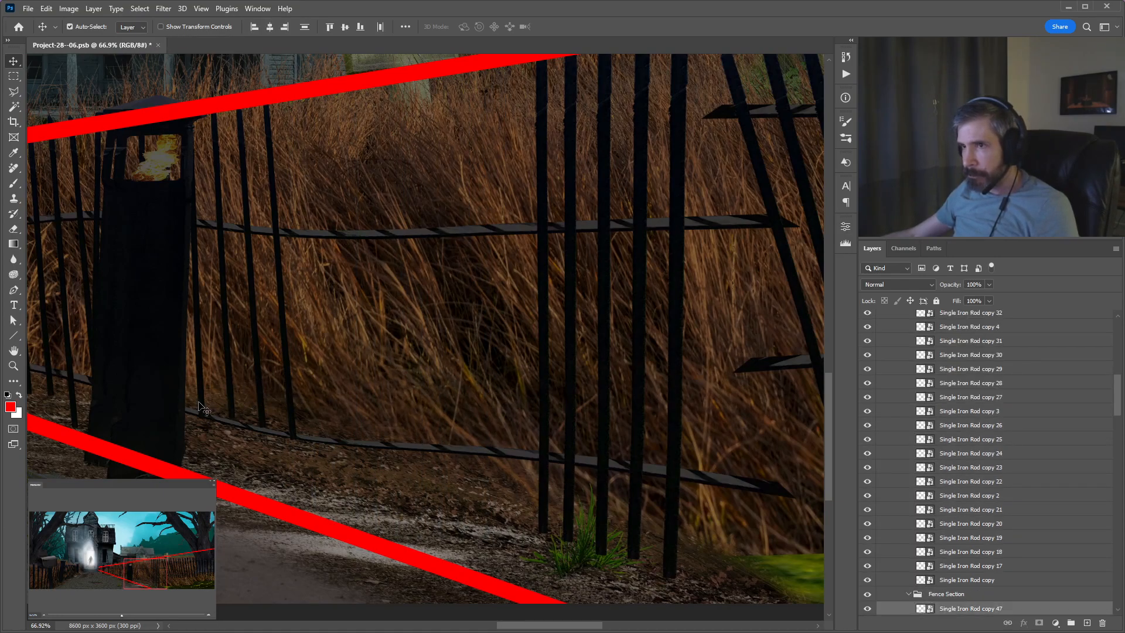
{"action": "left_click_drag", "start_coordinate": [202, 408], "coordinate": [411, 353]}
{"action": "key", "text": "Delete"}
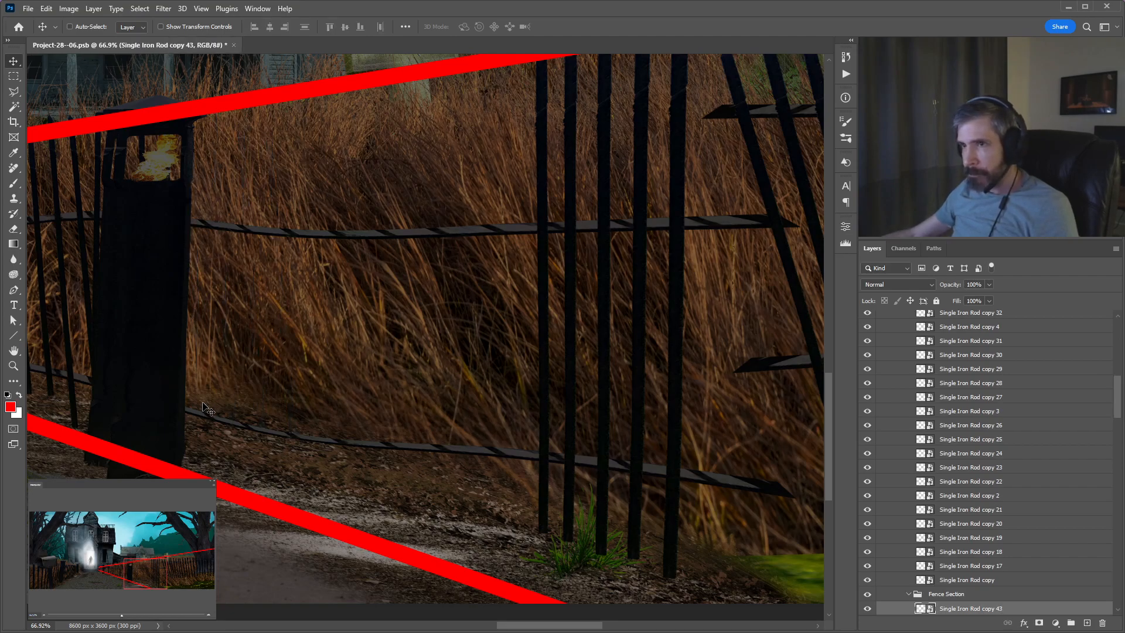
Delete the straight pickets at the far end of the rails past the middle post.
{"action": "key", "text": "ctrl"}
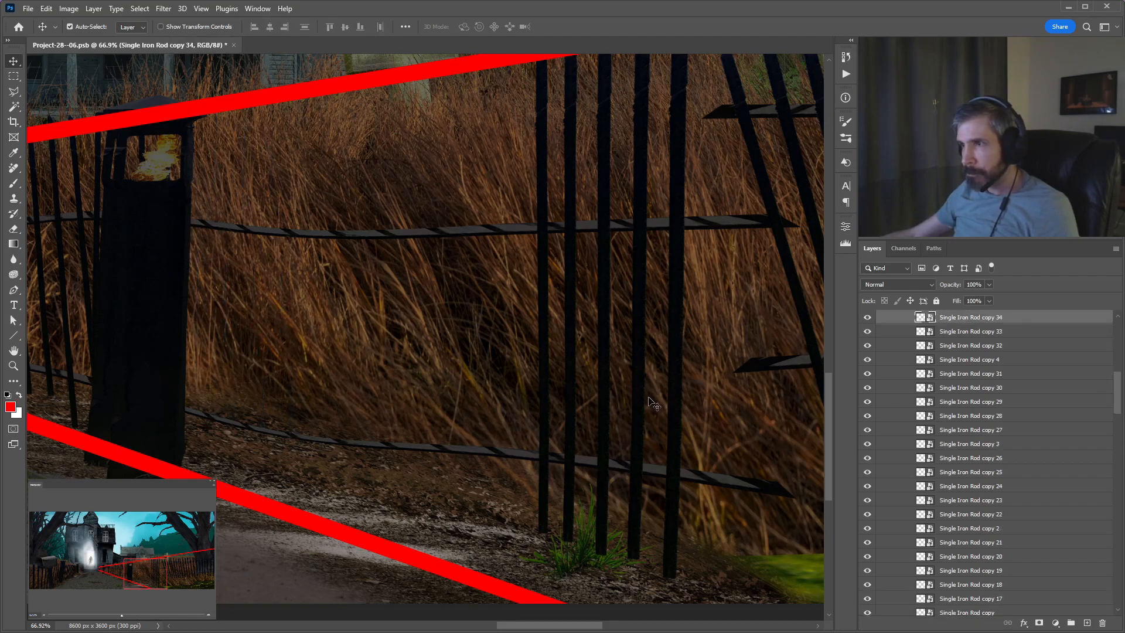
{"action": "left_click", "coordinate": [632, 406]}
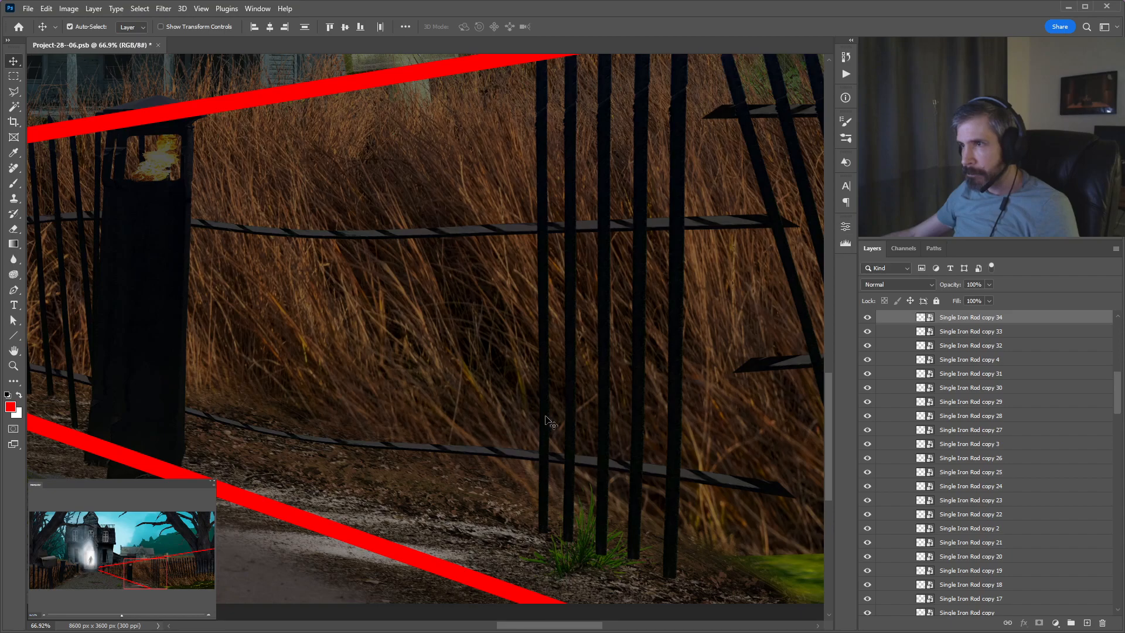
{"action": "key", "text": "Delete"}
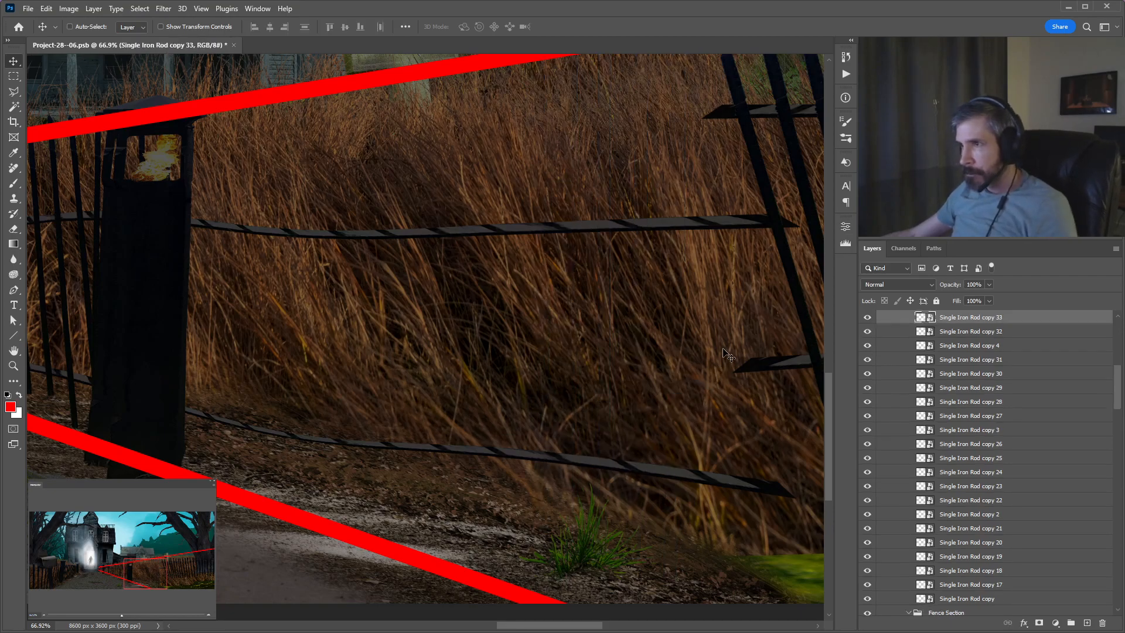
{"action": "scroll", "coordinate": [422, 400], "scroll_direction": "right", "scroll_amount": 3}
{"action": "key", "text": "ctrl+z"}
{"action": "key", "text": "ctrl+z"}
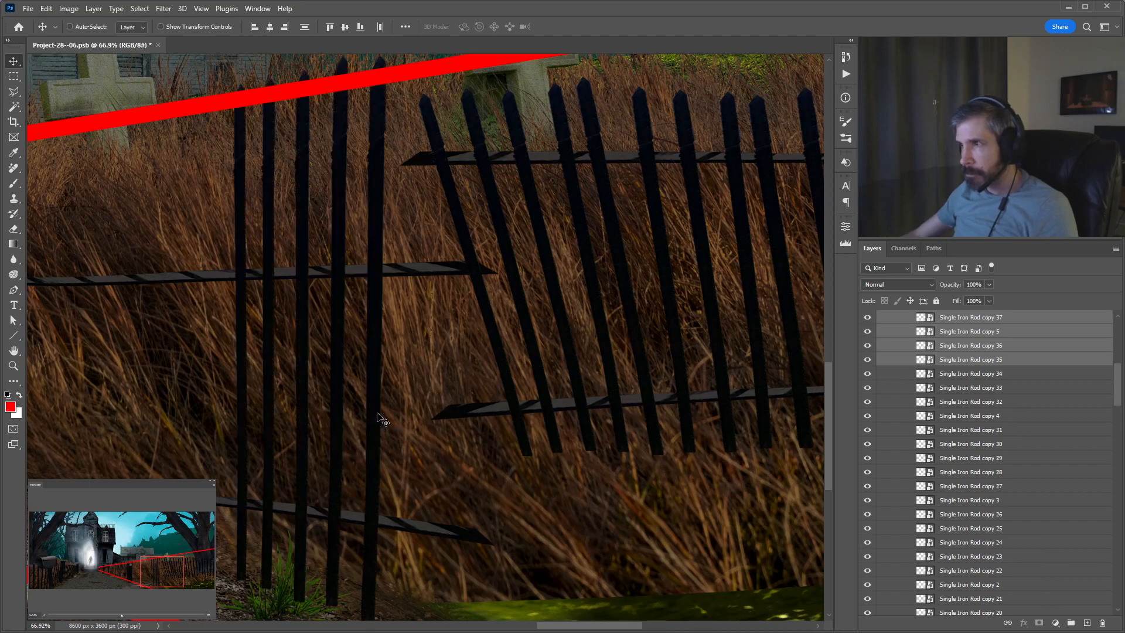
{"action": "key", "text": "Delete"}
{"action": "left_click", "coordinate": [520, 322], "text": "shift"}
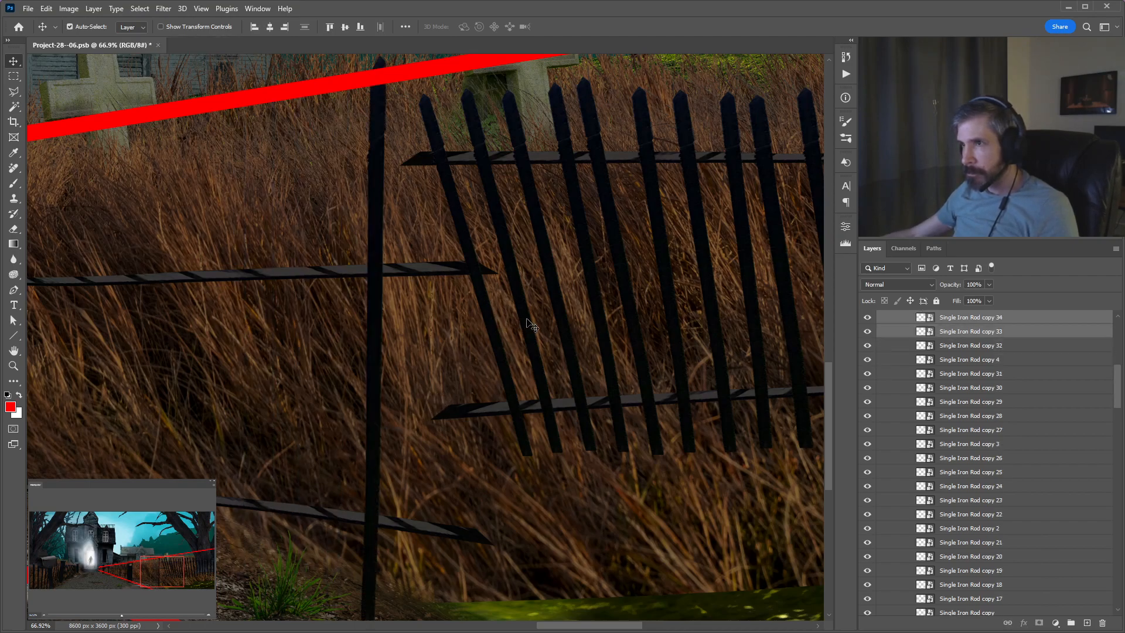
{"action": "left_click", "coordinate": [530, 324], "text": "shift"}
{"action": "left_click", "coordinate": [601, 304], "text": "shift"}
{"action": "left_click", "coordinate": [622, 298], "text": "shift"}
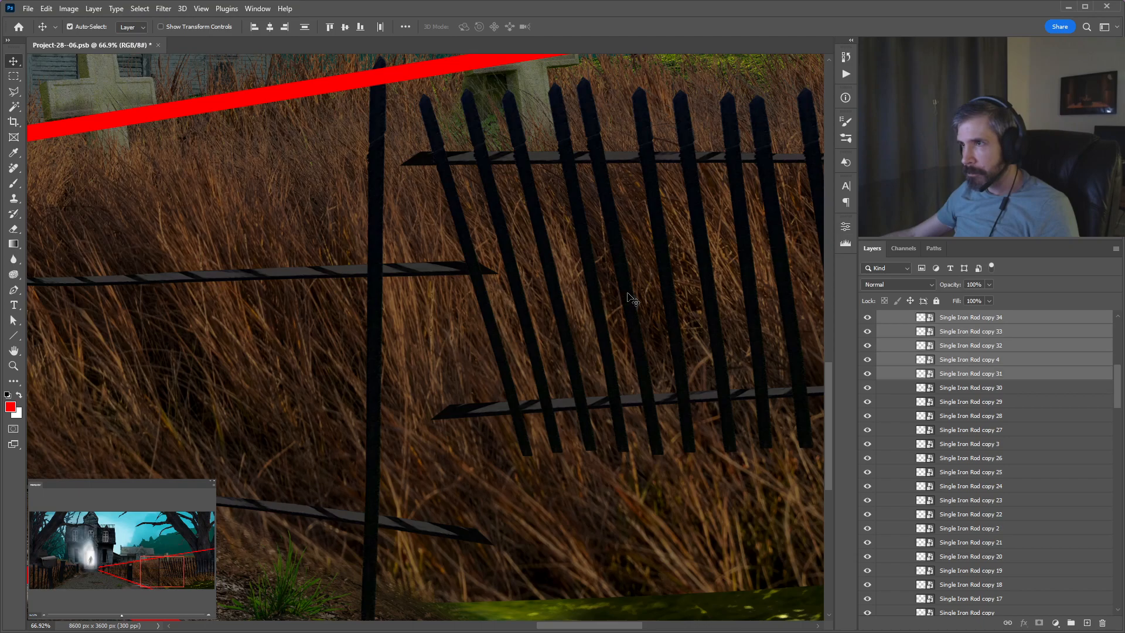
{"action": "left_click", "coordinate": [669, 283], "text": "shift"}
{"action": "left_click", "coordinate": [706, 274], "text": "shift"}
{"action": "left_click", "coordinate": [740, 265], "text": "shift"}
{"action": "left_click", "coordinate": [746, 265], "text": "shift"}
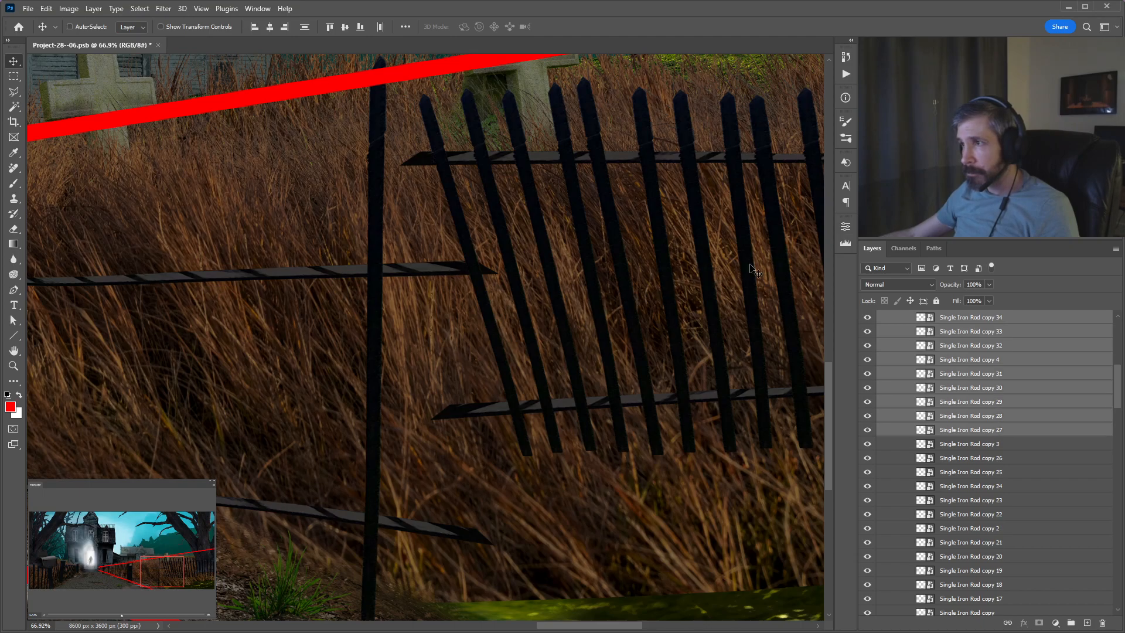
{"action": "scroll", "coordinate": [972, 498], "scroll_direction": "down", "scroll_amount": 1}
{"action": "left_click", "coordinate": [975, 571]}
Delete the Fence Section copy group and the two detached rails that carried its leaning pickets.
{"action": "scroll", "coordinate": [989, 457], "scroll_direction": "up", "scroll_amount": 2}
{"action": "left_click", "coordinate": [952, 347]}
{"action": "left_click", "coordinate": [909, 345]}
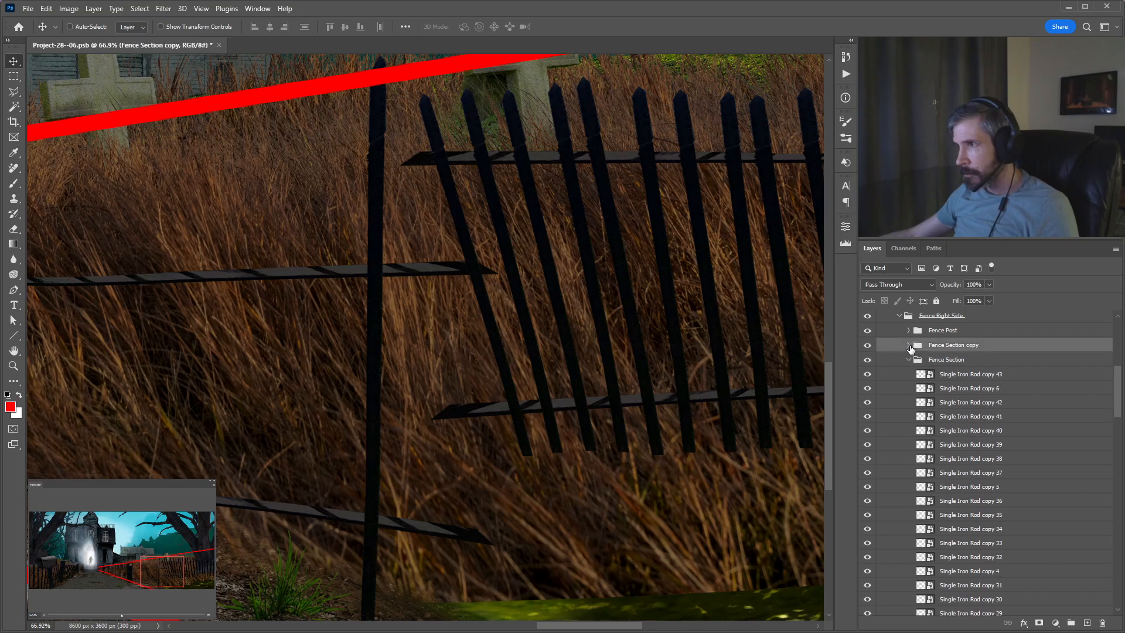
{"action": "key", "text": "Delete"}
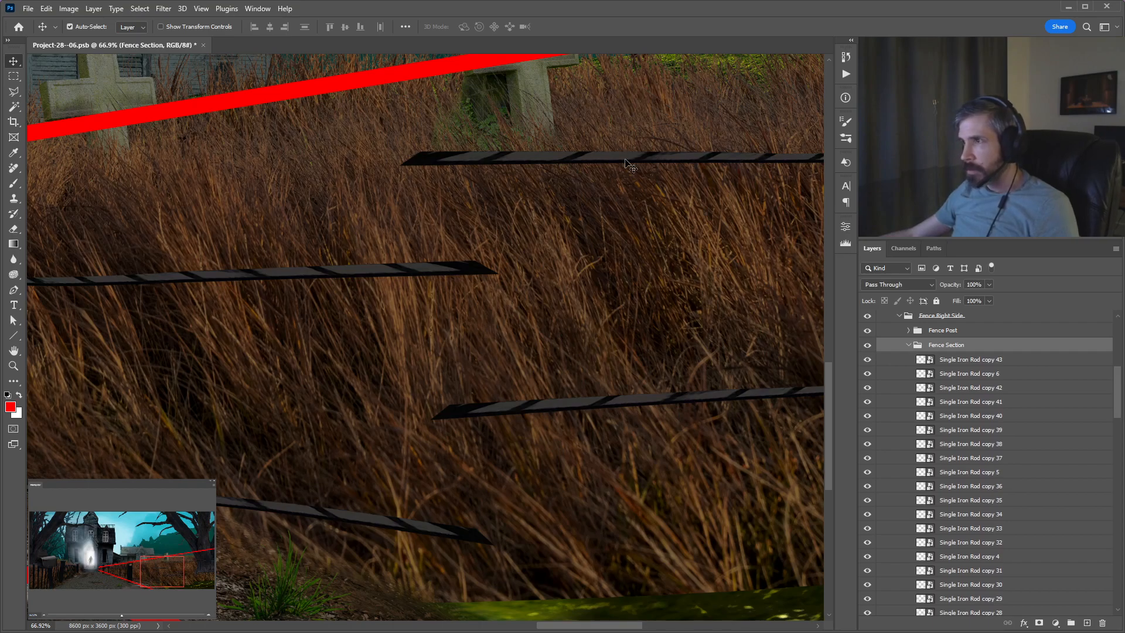
{"action": "left_click", "coordinate": [646, 406], "text": "ctrl"}
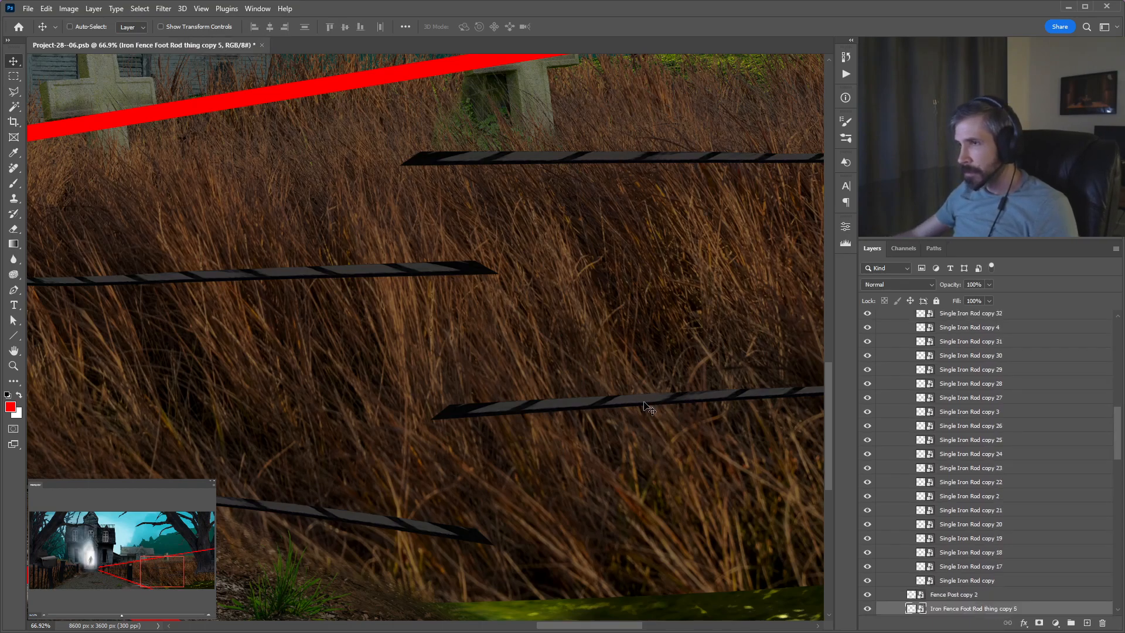
{"action": "key", "text": "Delete"}
Duplicate a leaning picket from the near end of the left fence onto the cobblestone path.
{"action": "scroll", "coordinate": [415, 278], "scroll_direction": "down", "scroll_amount": 1}
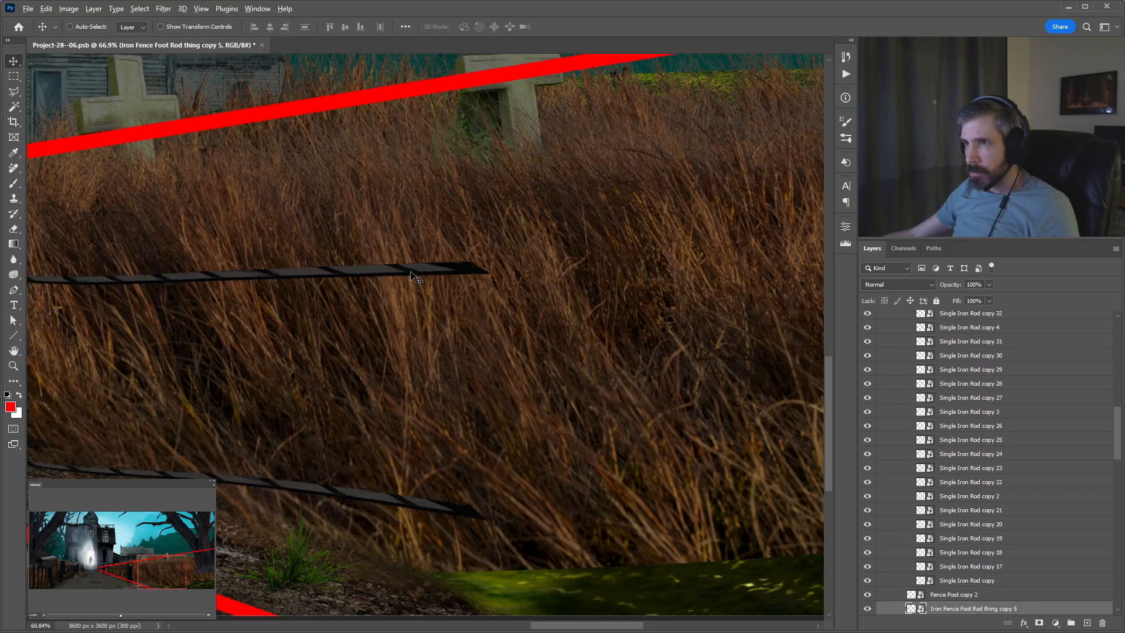
{"action": "scroll", "coordinate": [415, 277], "scroll_direction": "down", "scroll_amount": 1}
{"action": "left_click_drag", "start_coordinate": [349, 279], "coordinate": [271, 291]}
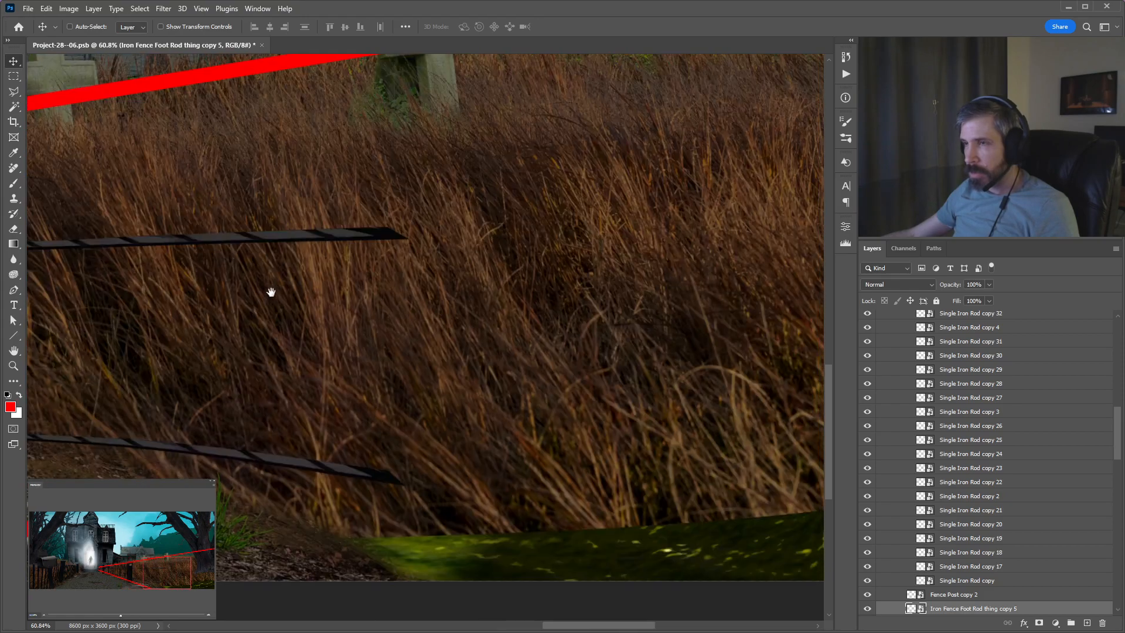
{"action": "scroll", "coordinate": [265, 245], "scroll_direction": "left", "scroll_amount": 8}
{"action": "left_click_drag", "start_coordinate": [281, 253], "coordinate": [779, 258]}
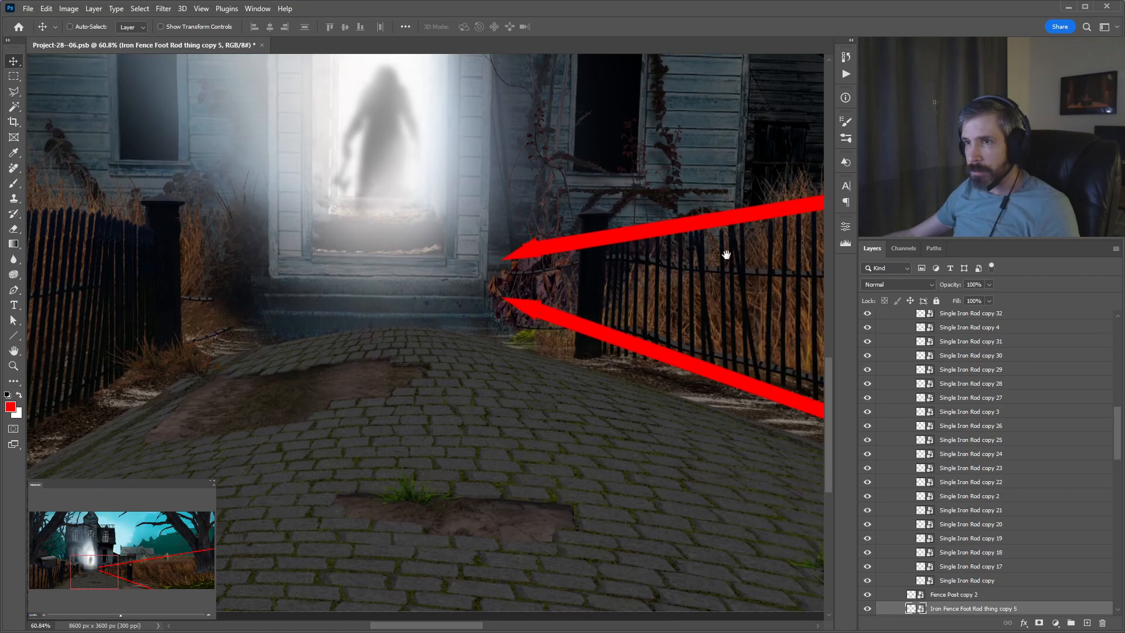
{"action": "scroll", "coordinate": [656, 262], "scroll_direction": "right", "scroll_amount": 10}
{"action": "scroll", "coordinate": [656, 262], "scroll_direction": "left", "scroll_amount": 15}
{"action": "key", "text": "ctrl"}
{"action": "left_click", "coordinate": [136, 253], "text": "ctrl"}
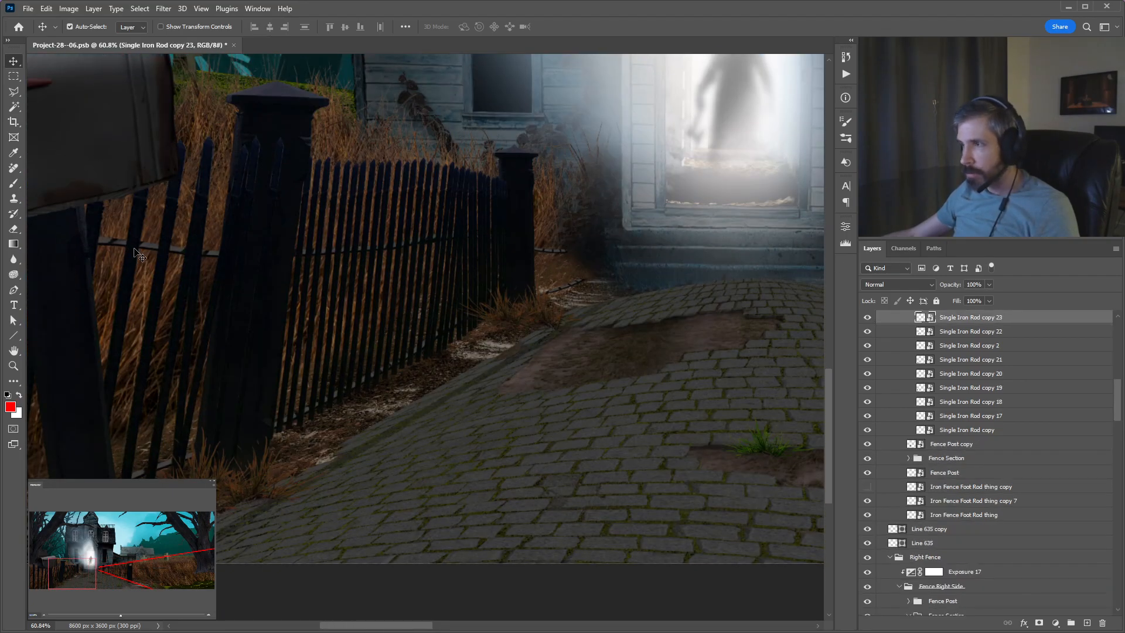
{"action": "left_click_drag", "start_coordinate": [137, 254], "coordinate": [698, 273]}
Move the duplicated picket's layer to the top of the Foreground group and collapse the Left Fence group.
{"action": "scroll", "coordinate": [1048, 391], "scroll_direction": "up", "scroll_amount": 5}
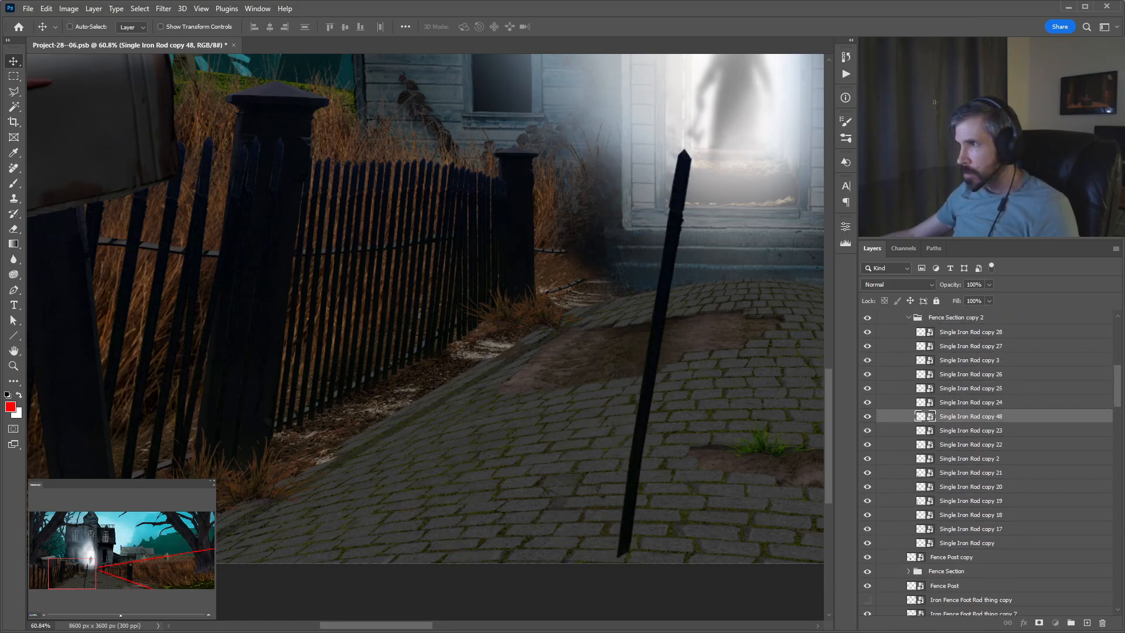
{"action": "scroll", "coordinate": [994, 457], "scroll_direction": "up", "scroll_amount": 10}
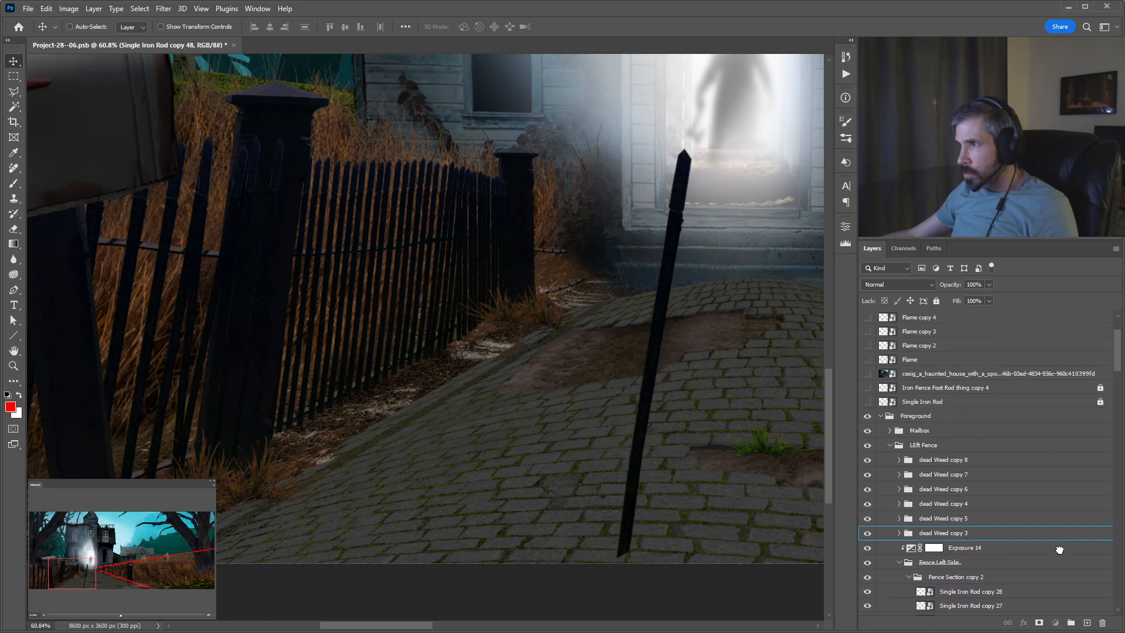
{"action": "left_click_drag", "start_coordinate": [994, 457], "coordinate": [1001, 424]}
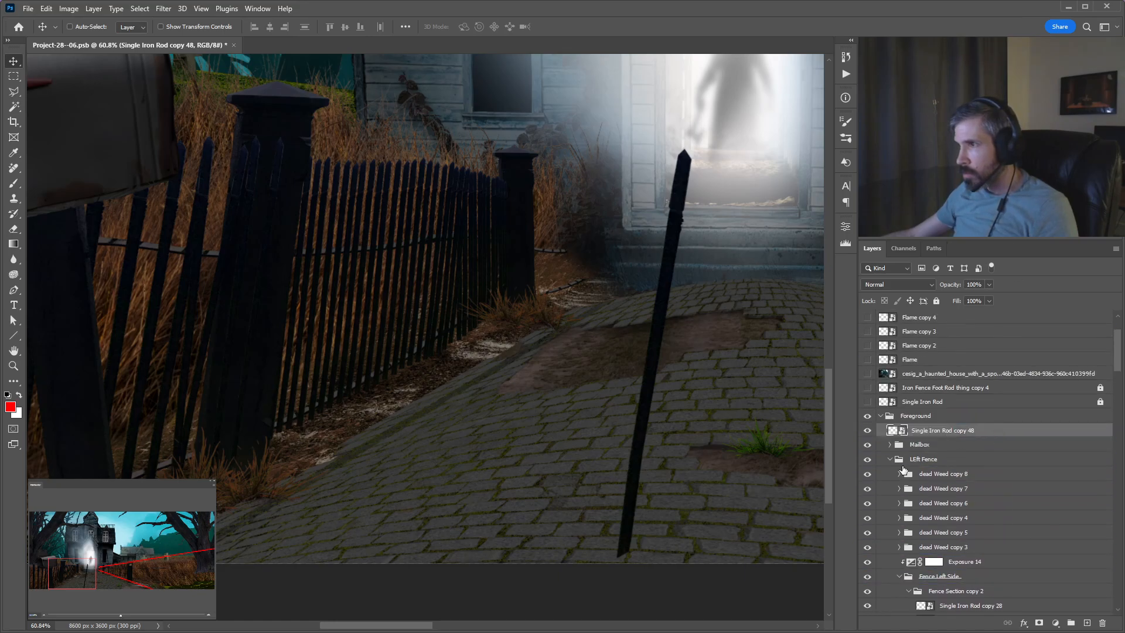
{"action": "left_click", "coordinate": [890, 460]}
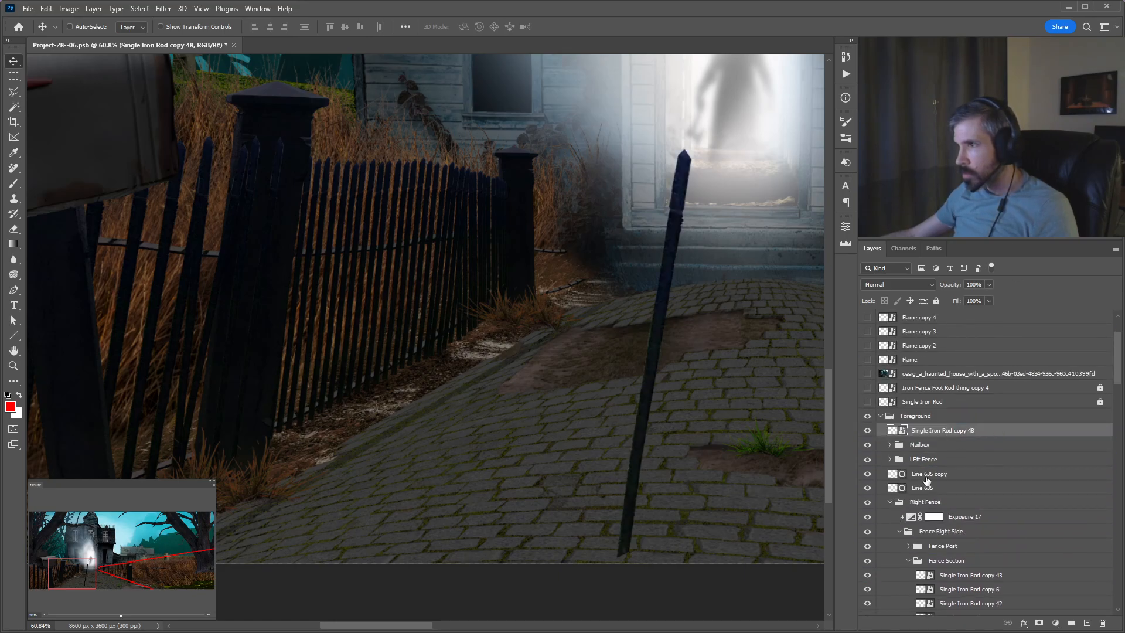
Move the duplicated picket across the path to the right fence, just before the middle post.
{"action": "left_click_drag", "start_coordinate": [718, 389], "coordinate": [349, 328]}
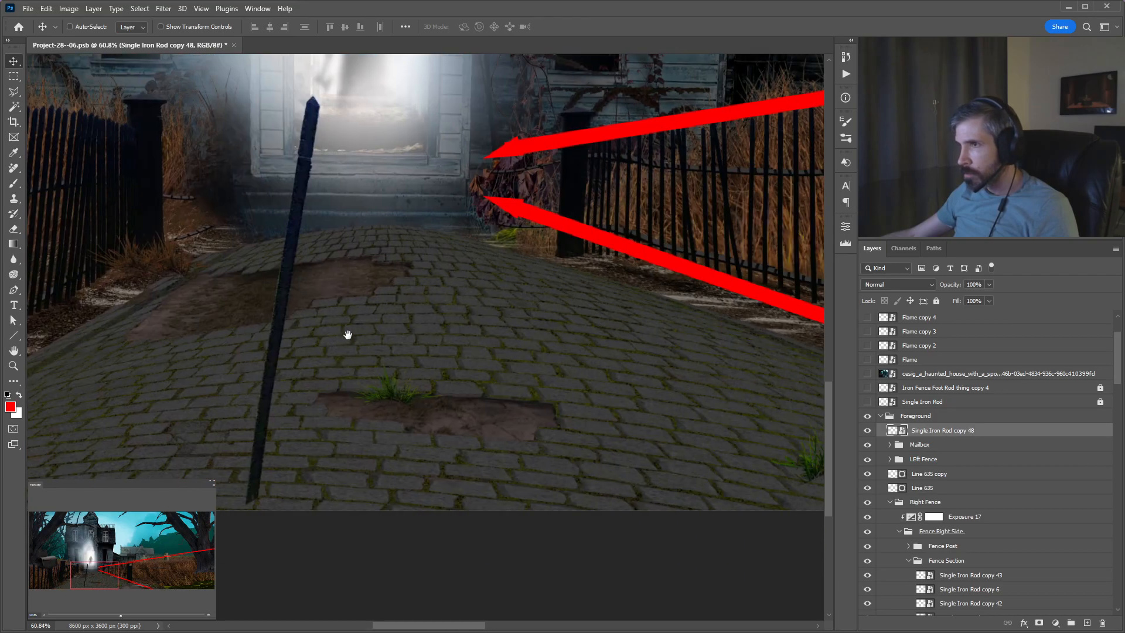
{"action": "left_click_drag", "start_coordinate": [277, 348], "coordinate": [565, 347]}
{"action": "left_click_drag", "start_coordinate": [650, 385], "coordinate": [175, 373]}
{"action": "left_click_drag", "start_coordinate": [82, 352], "coordinate": [262, 350]}
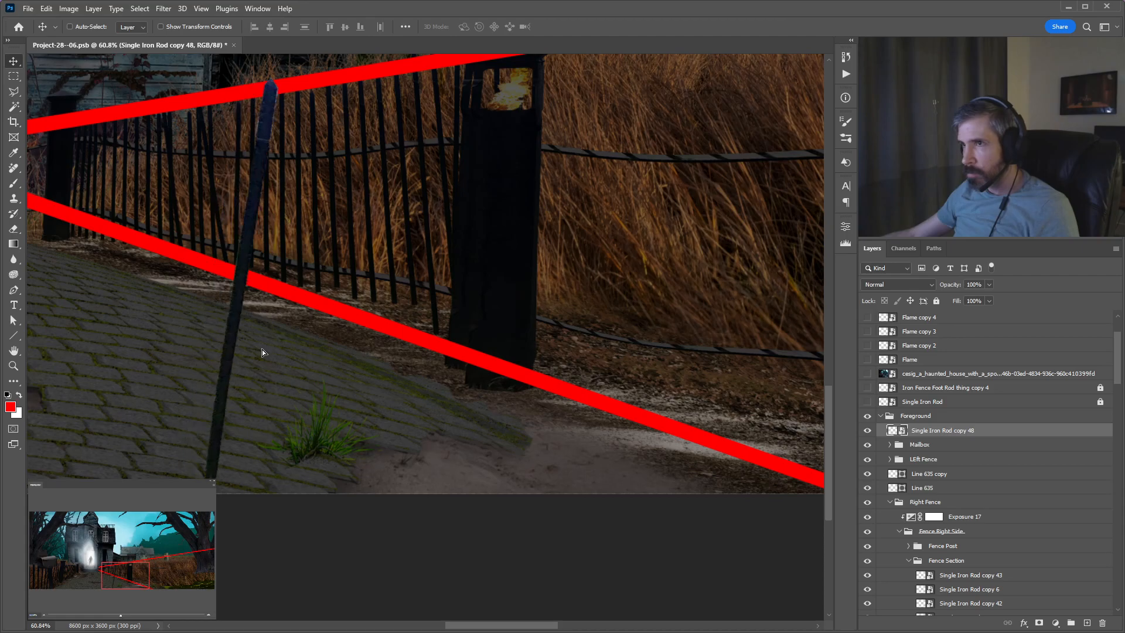
Place the duplicated picket's layer inside Fence Right Side, directly above the Fence Section group.
{"action": "left_click", "coordinate": [460, 129], "text": "ctrl"}
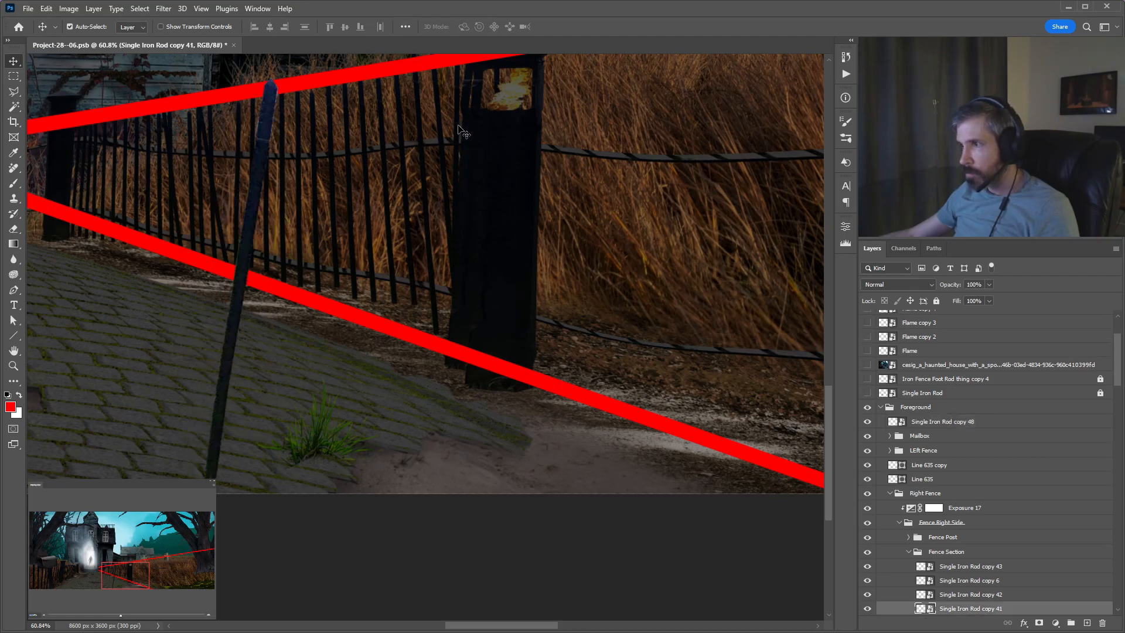
{"action": "left_click", "coordinate": [947, 553]}
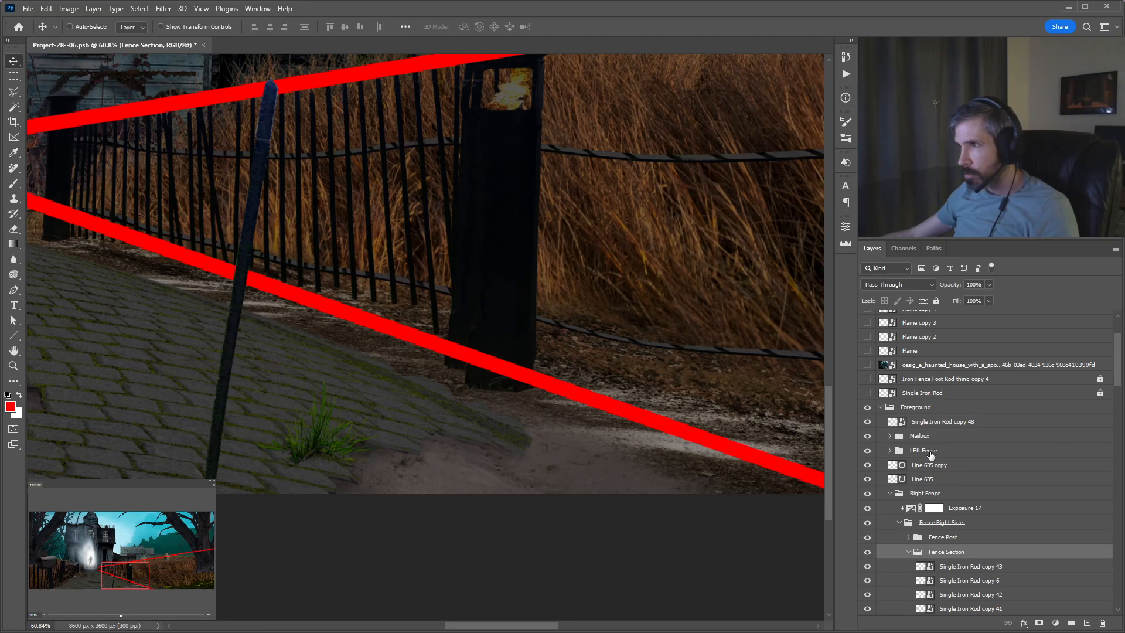
{"action": "left_click", "coordinate": [229, 377], "text": "ctrl"}
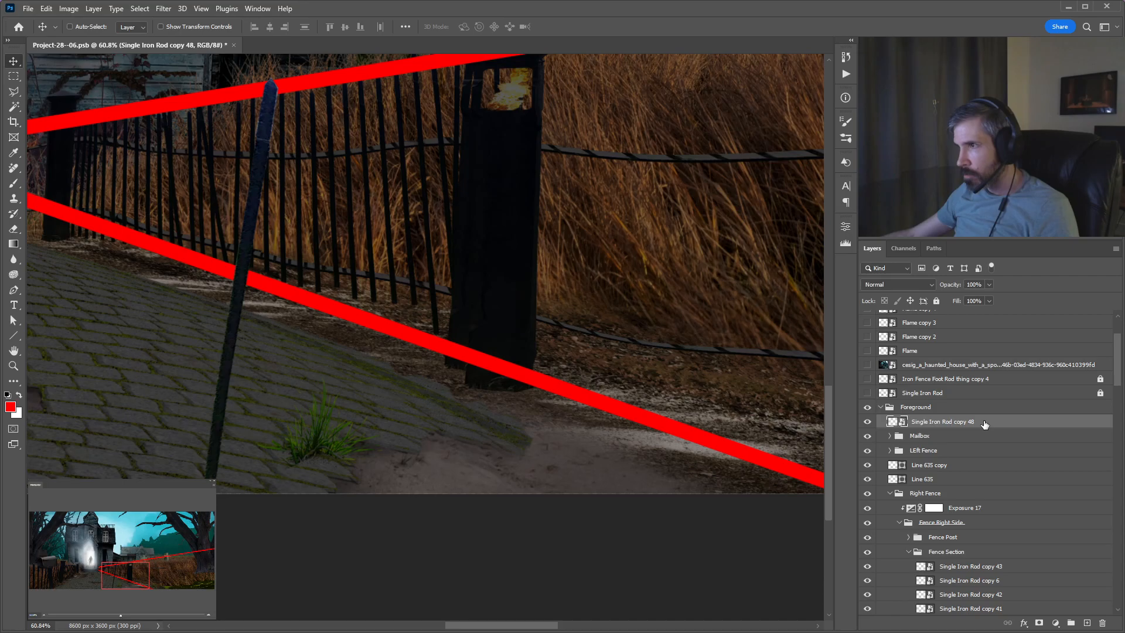
{"action": "left_click_drag", "start_coordinate": [984, 424], "coordinate": [1007, 545]}
{"action": "left_click_drag", "start_coordinate": [1007, 545], "coordinate": [1008, 549]}
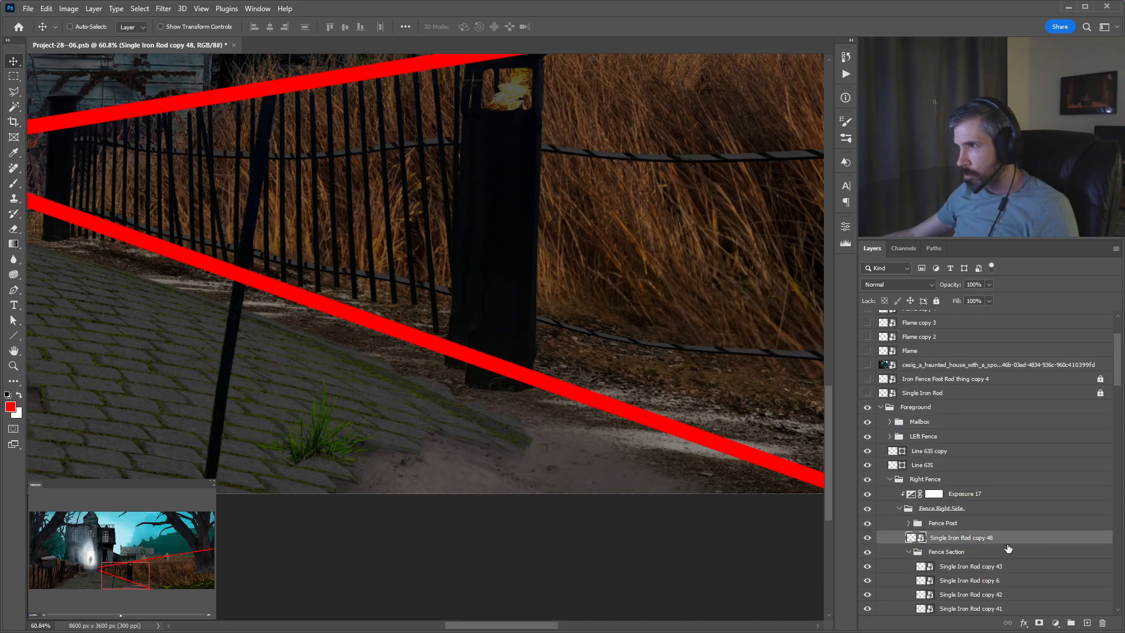
Put the duplicated picket in its own group and name the group Fence Section.
{"action": "key", "text": "ctrl+g"}
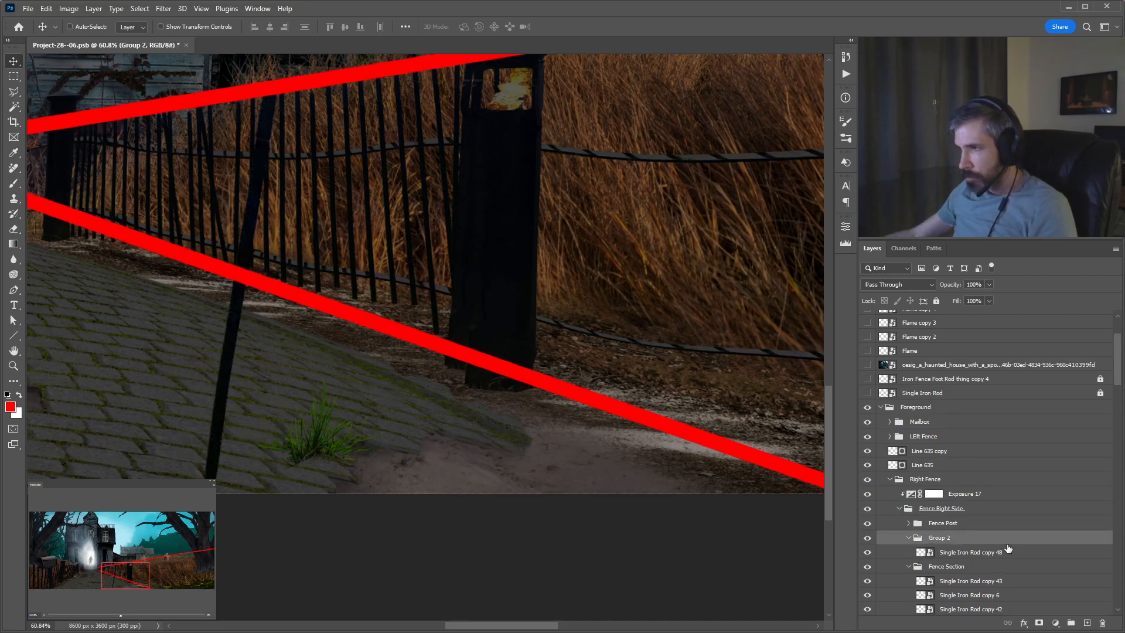
{"action": "double_click", "coordinate": [941, 537]}
{"action": "type", "text": "Fen"}
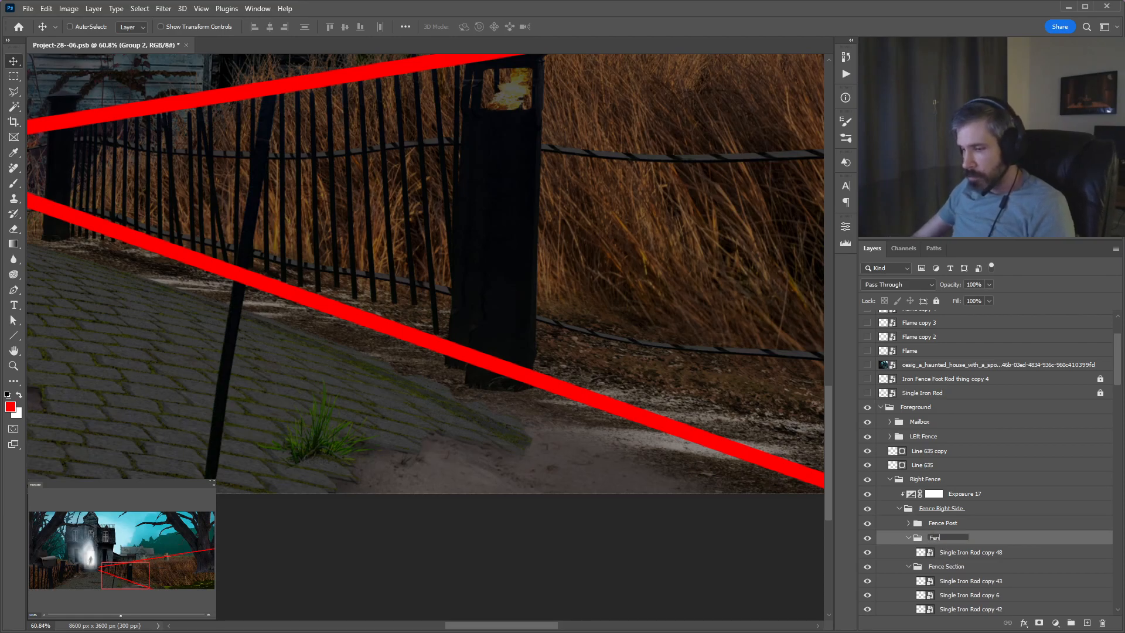
{"action": "type", "text": "ce Section"}
{"action": "key", "text": "Return"}
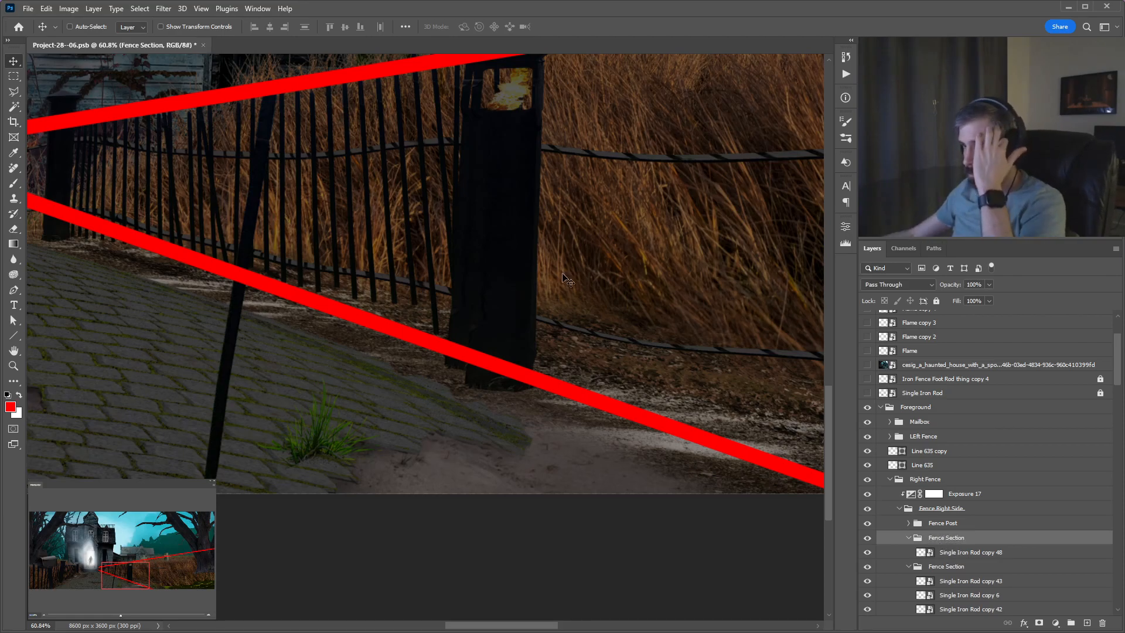
Rotate the new picket group about -6.8° to stand upright and move it against the far side of the middle post.
{"action": "key", "text": "ctrl+t"}
{"action": "left_click_drag", "start_coordinate": [291, 494], "coordinate": [321, 476]}
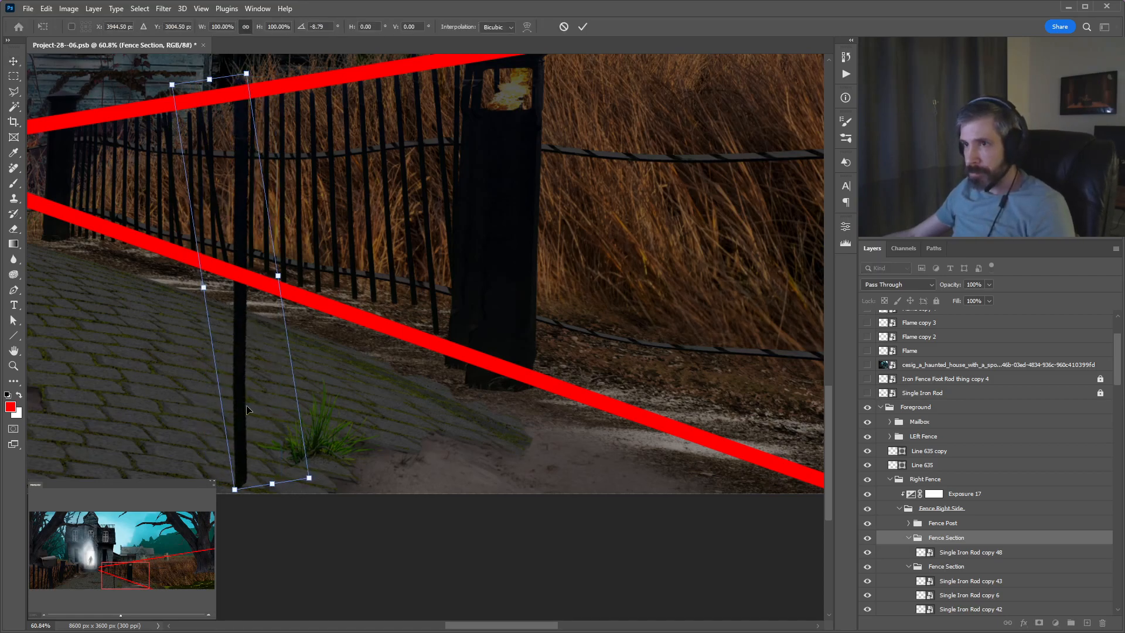
{"action": "key", "text": "Return"}
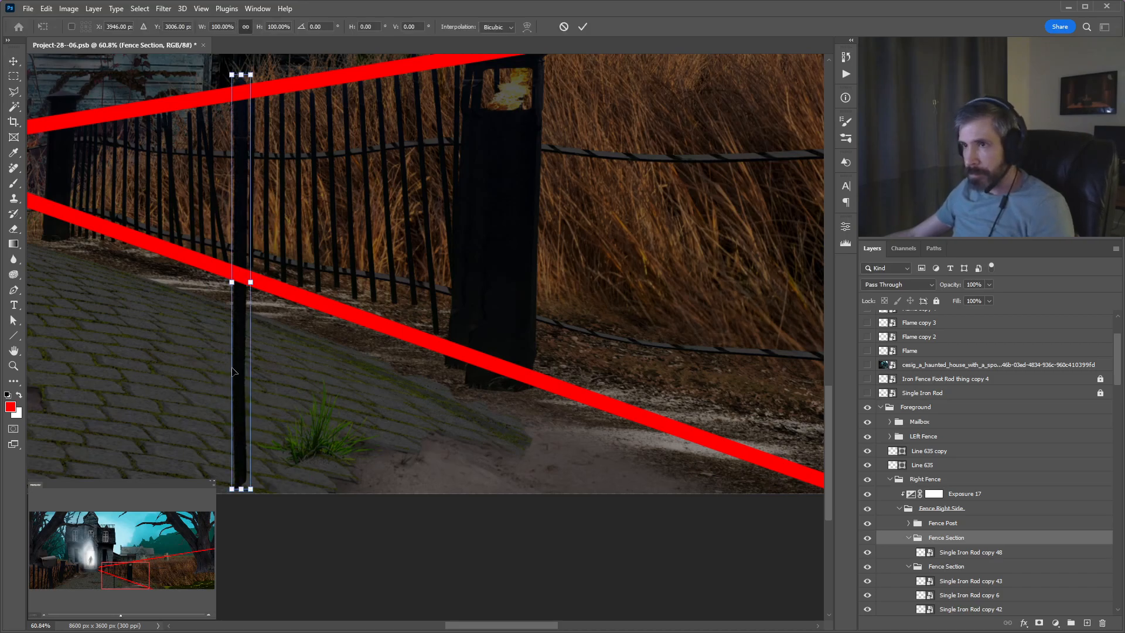
{"action": "left_click_drag", "start_coordinate": [241, 378], "coordinate": [547, 279]}
{"action": "scroll", "coordinate": [547, 279], "scroll_direction": "up", "scroll_amount": 3}
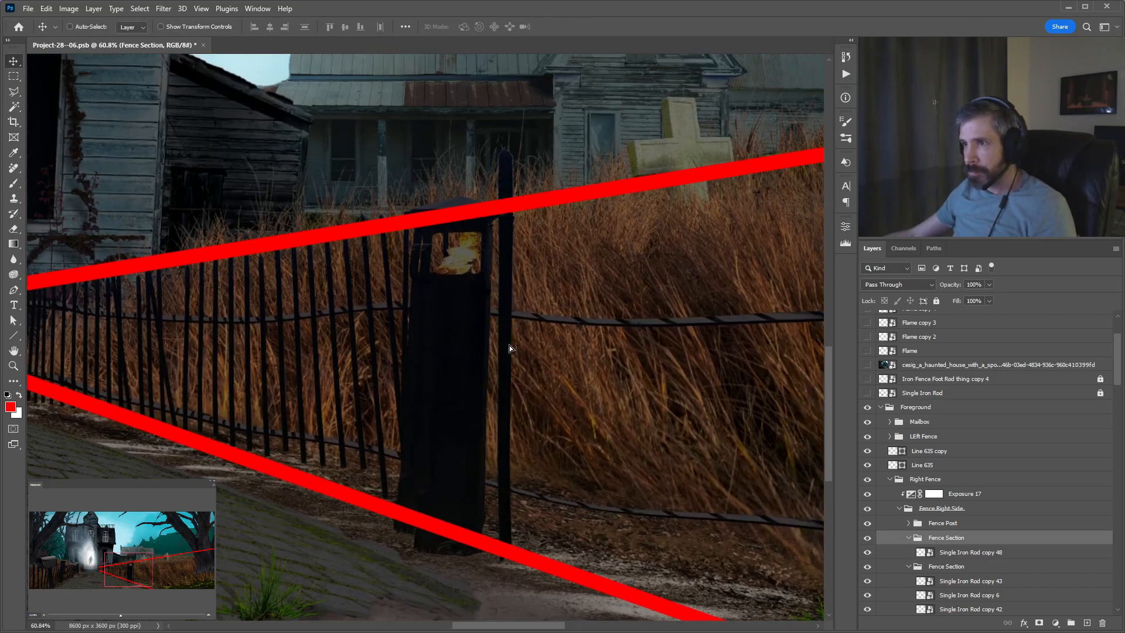
{"action": "left_click_drag", "start_coordinate": [510, 349], "coordinate": [502, 346]}
Shorten the upright picket from its upper and lower ends to fit between the two red guide lines.
{"action": "key", "text": "ctrl+t"}
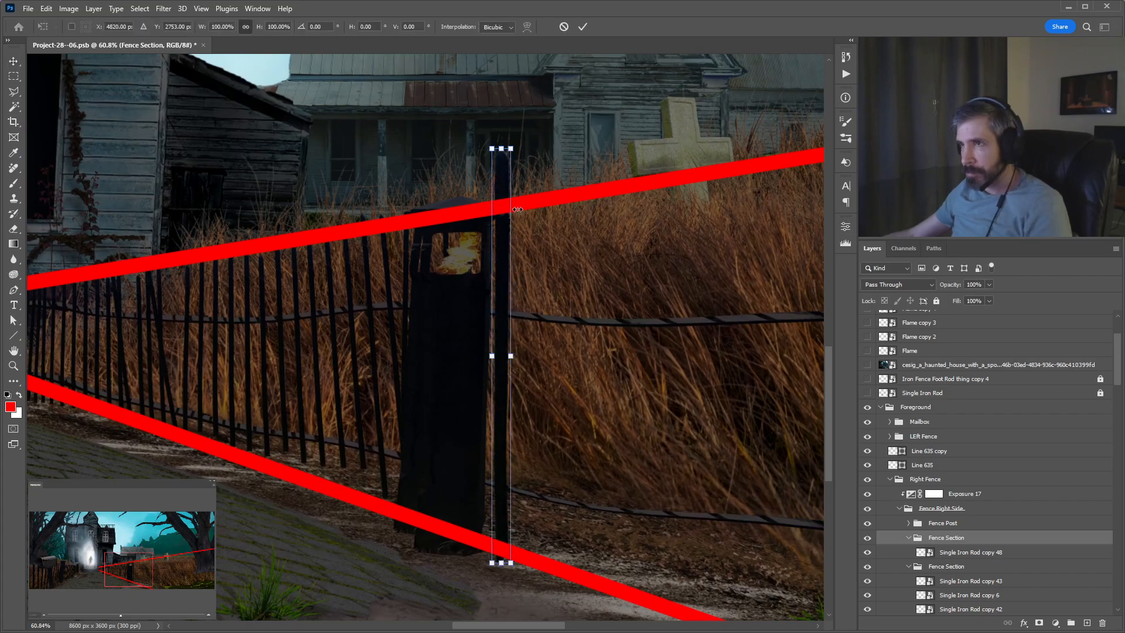
{"action": "left_click_drag", "start_coordinate": [502, 150], "coordinate": [509, 206]}
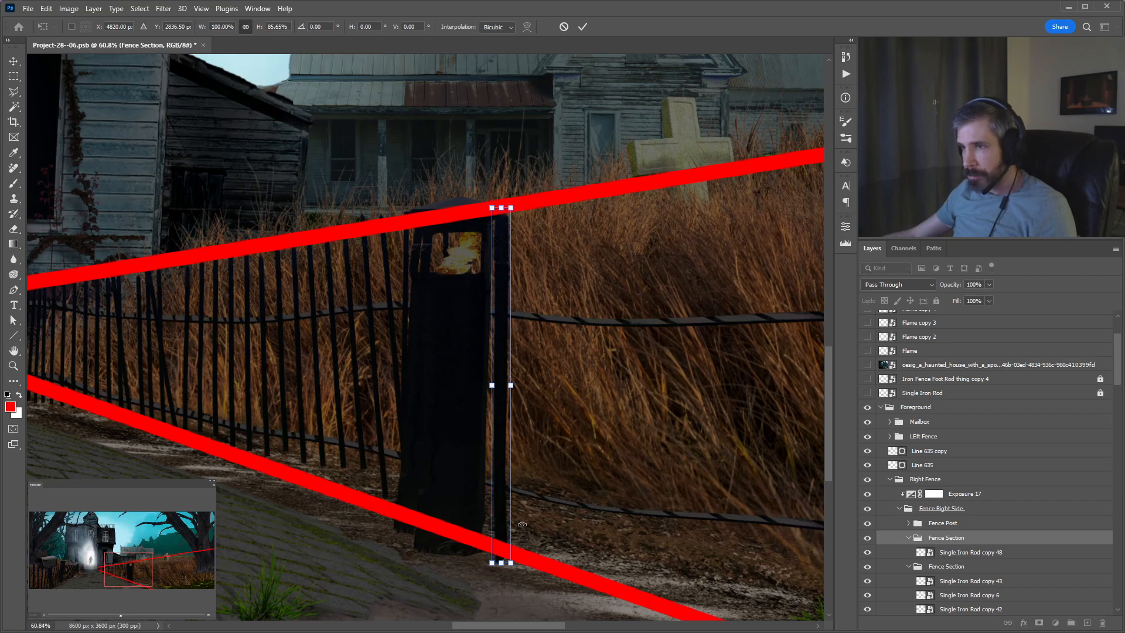
{"action": "left_click_drag", "start_coordinate": [503, 557], "coordinate": [356, 89]}
{"action": "key", "text": "Return"}
Move the picket up into the open sky above the rooftops.
{"action": "left_click_drag", "start_coordinate": [473, 235], "coordinate": [472, 419]}
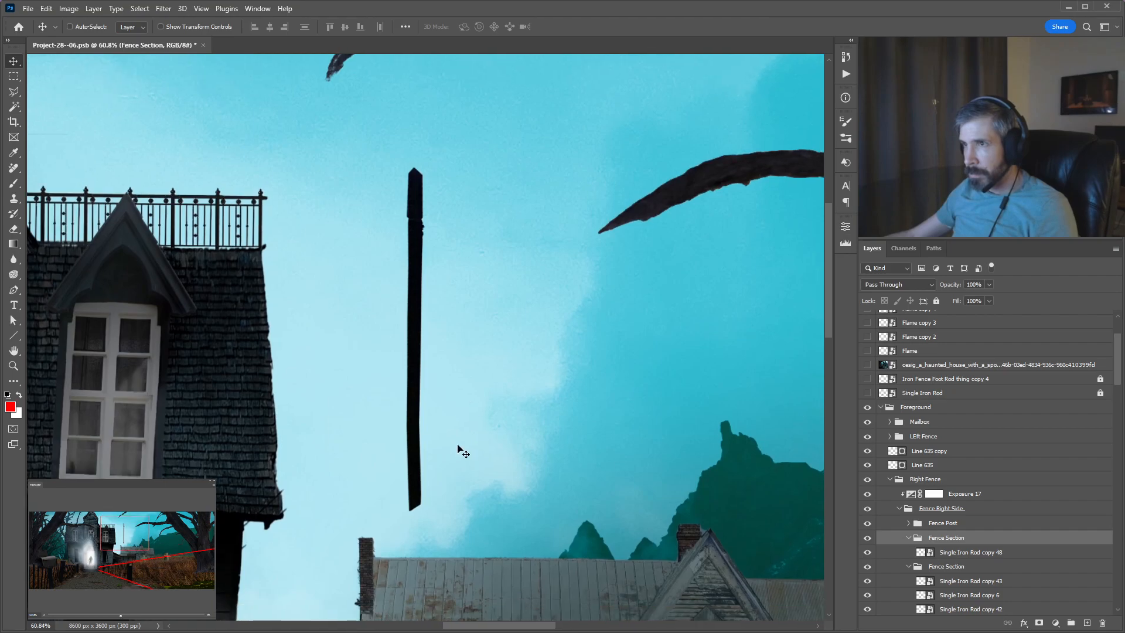
{"action": "left_click_drag", "start_coordinate": [422, 495], "coordinate": [422, 448]}
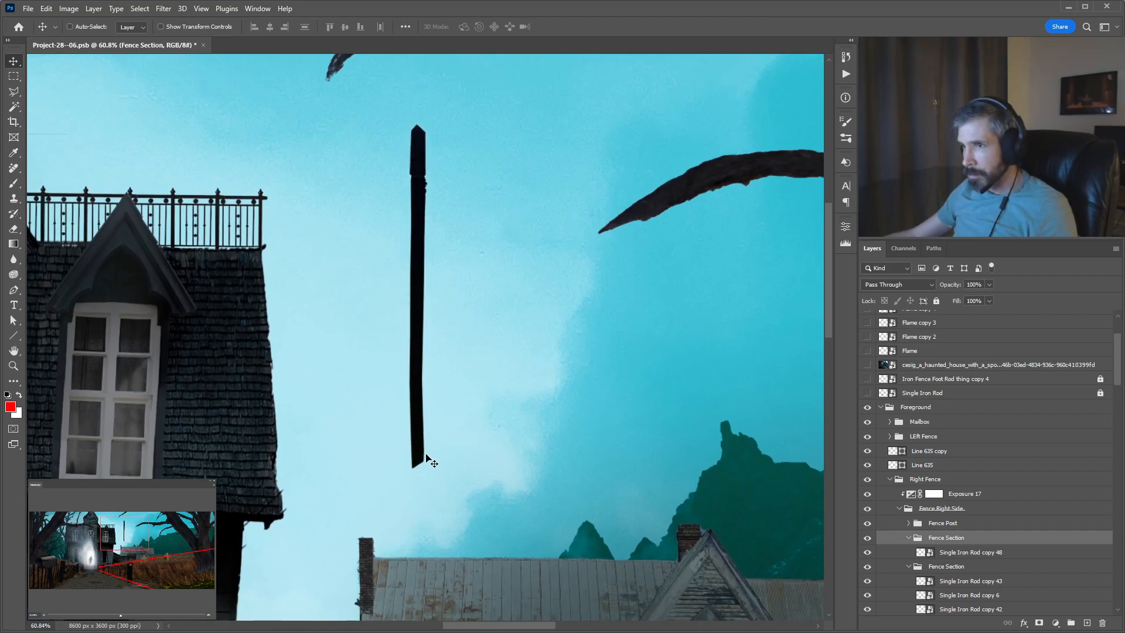
Distort the single iron rod in the upper Fence Section group so its slanted lower end becomes level.
{"action": "key", "text": "ctrl+t"}
{"action": "scroll", "coordinate": [413, 448], "scroll_direction": "up", "scroll_amount": 5, "text": "alt"}
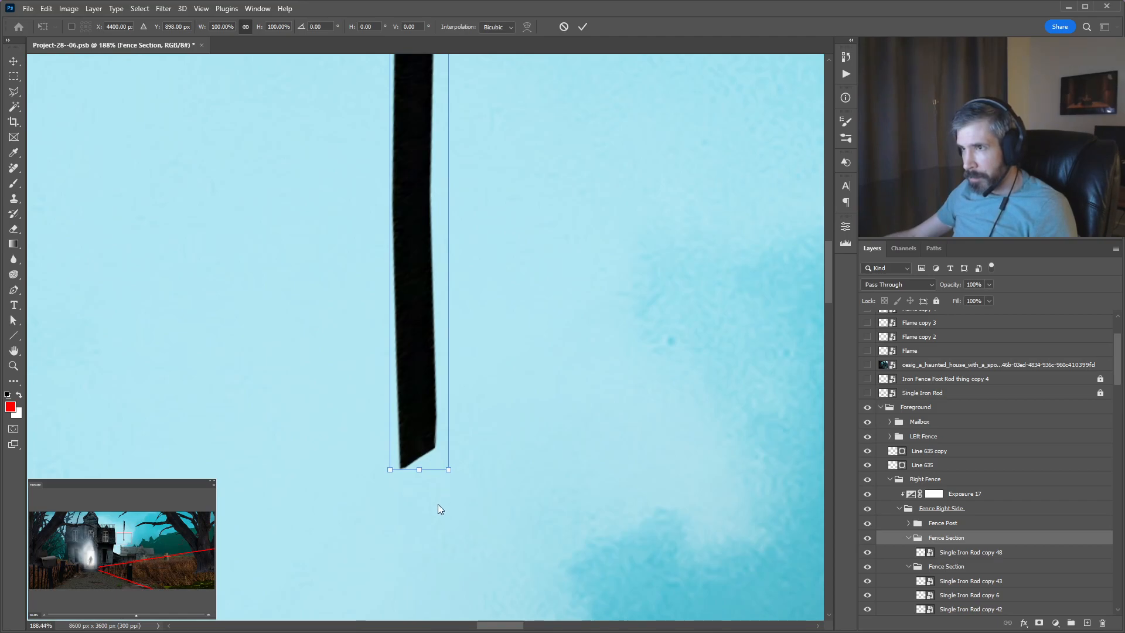
{"action": "left_click_drag", "start_coordinate": [389, 469], "coordinate": [389, 431]}
{"action": "scroll", "coordinate": [413, 382], "scroll_direction": "down", "scroll_amount": 6}
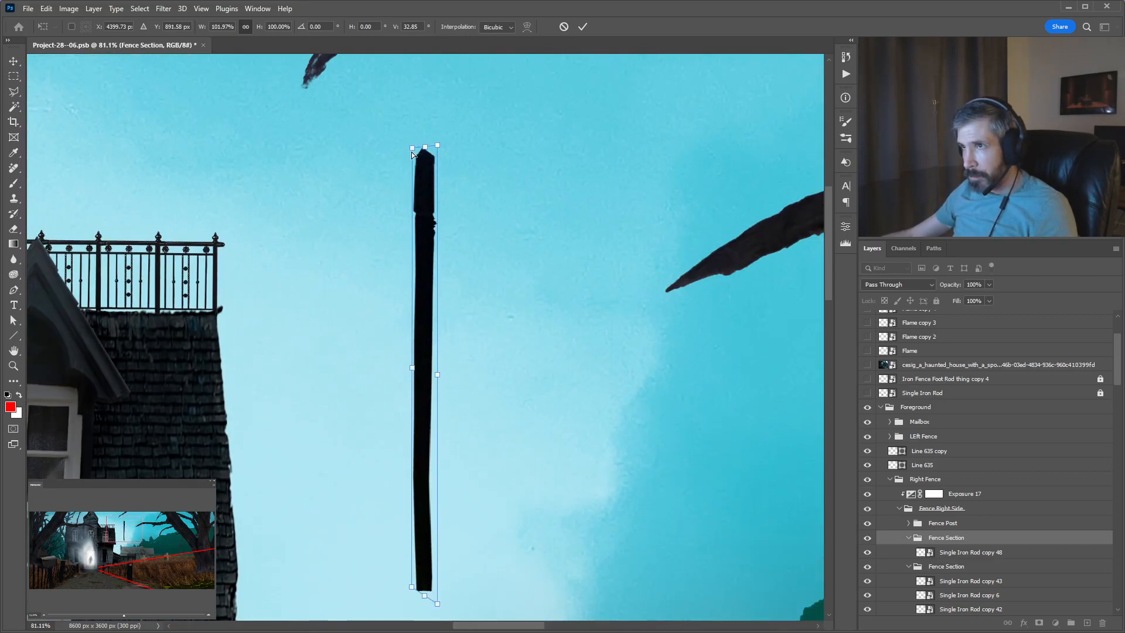
{"action": "key", "text": "Return"}
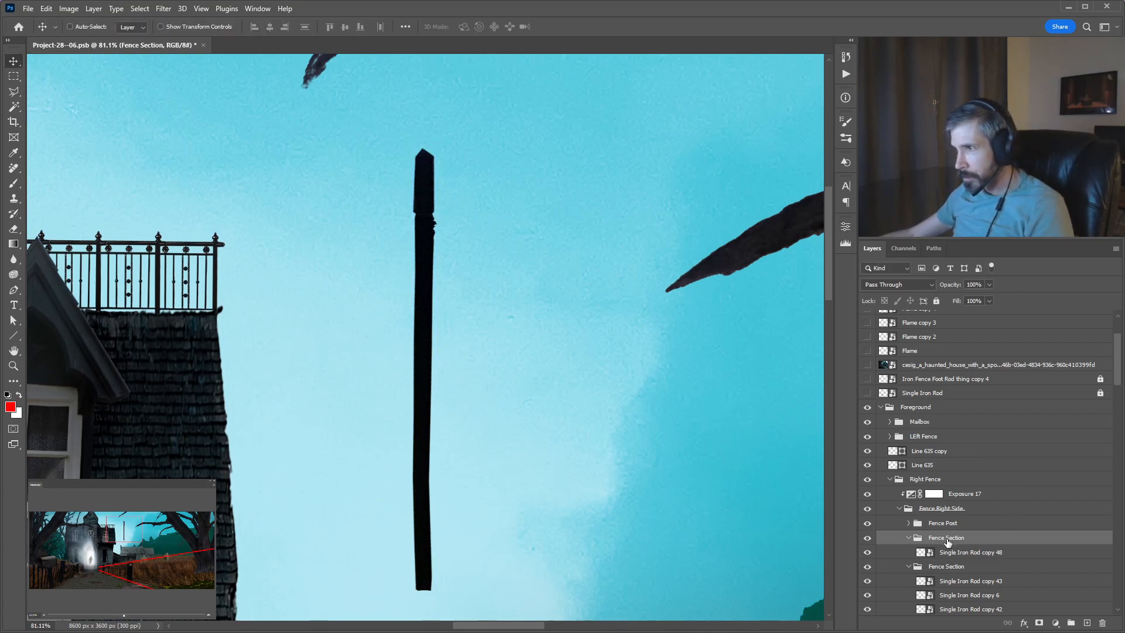
Duplicate the iron rod layer and place the copy just to the right of the original.
{"action": "left_click", "coordinate": [961, 554]}
{"action": "key", "text": "ctrl+j"}
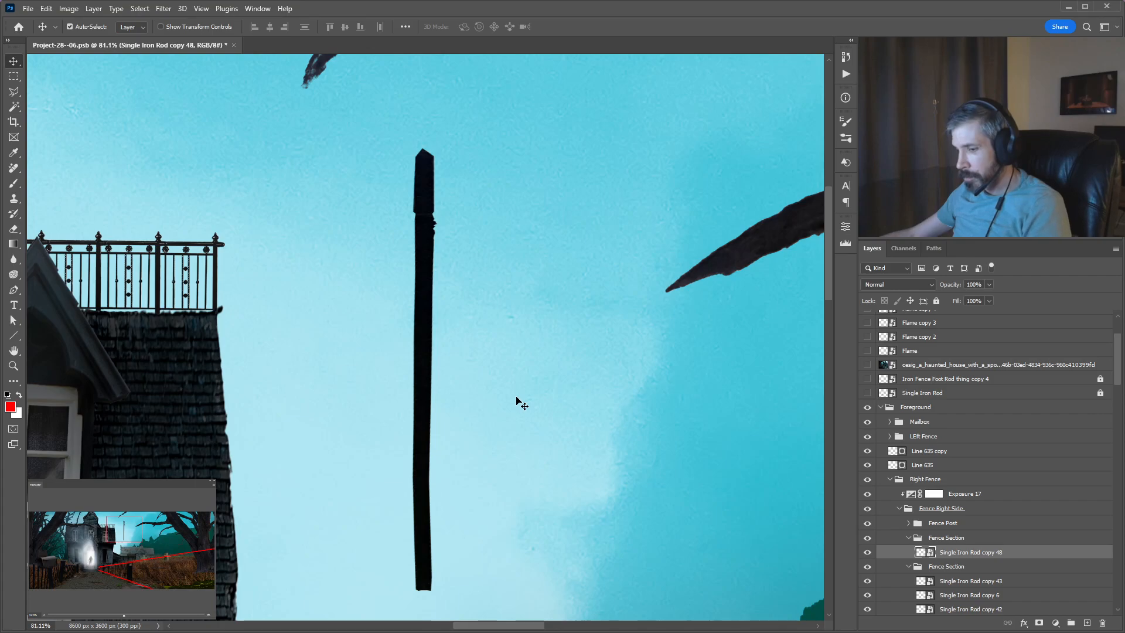
{"action": "mouse_move", "coordinate": [469, 396]}
{"action": "left_mouse_down"}
{"action": "mouse_move", "coordinate": [499, 393]}
{"action": "mouse_move", "coordinate": [461, 402]}
{"action": "left_mouse_up"}
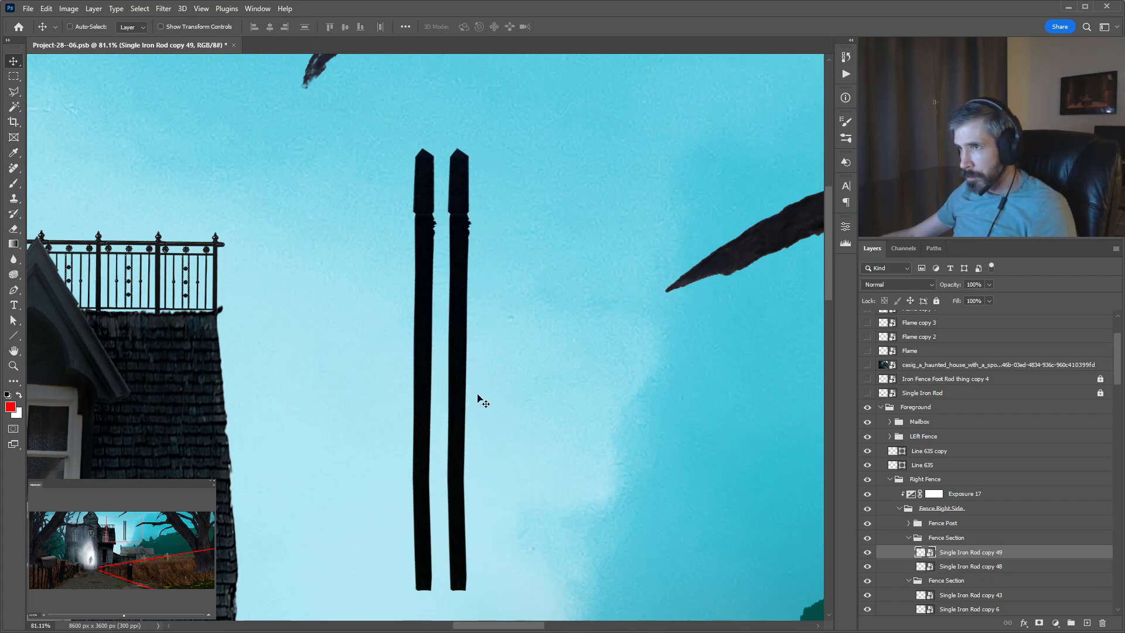
Duplicate both iron rods and place the pair to the right, forming a row of four.
{"action": "scroll", "coordinate": [477, 395], "scroll_direction": "down", "scroll_amount": 3}
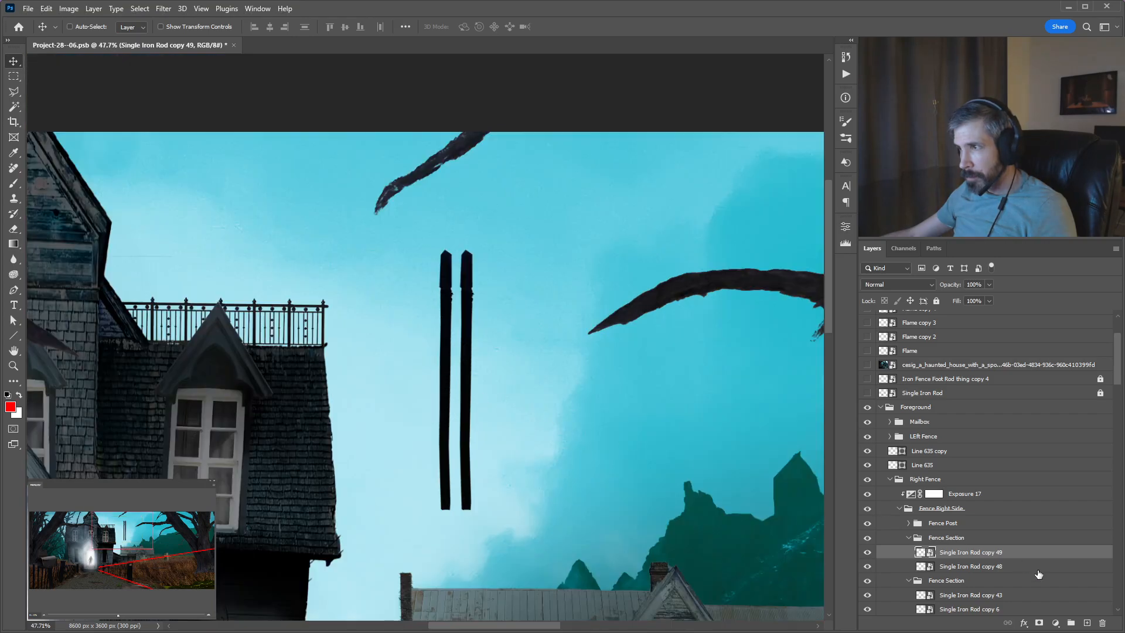
{"action": "left_click", "coordinate": [999, 567]}
{"action": "left_click", "coordinate": [1000, 553], "text": "shift"}
{"action": "key", "text": "ctrl+j"}
{"action": "left_click_drag", "start_coordinate": [458, 425], "coordinate": [490, 428]}
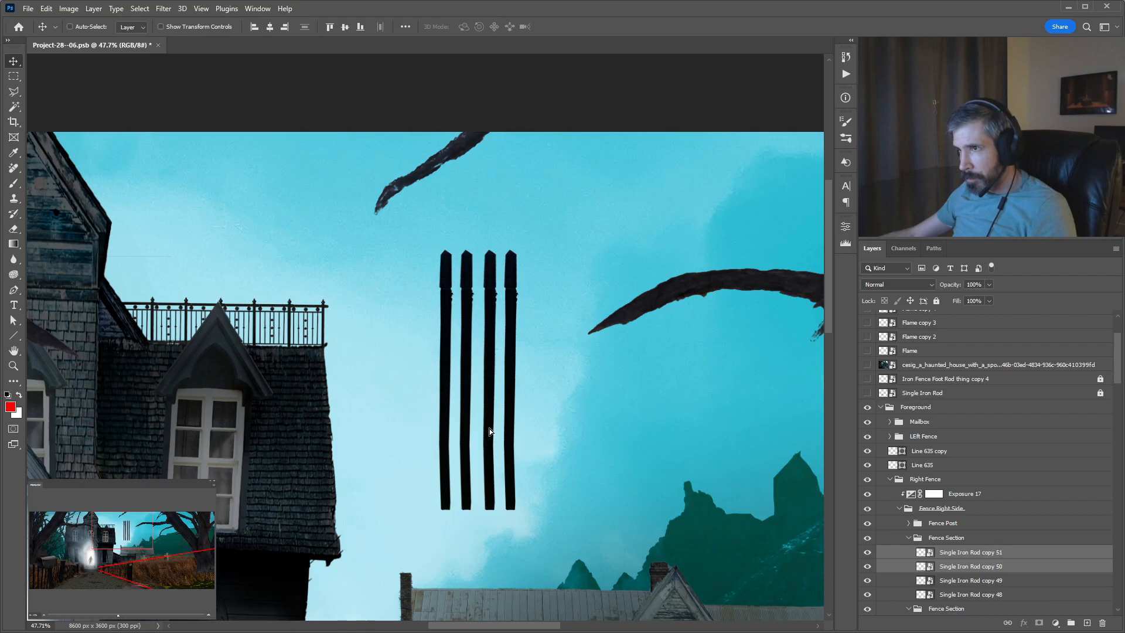
Duplicate the four iron rods and shift the copies right to extend the row to eight.
{"action": "left_click", "coordinate": [971, 594]}
{"action": "left_click", "coordinate": [973, 558], "text": "shift"}
{"action": "key", "text": "ctrl+j"}
{"action": "key", "text": "shift+Right"}
{"action": "key", "text": "shift+Right"}
{"action": "key", "text": "shift+Right"}
{"action": "key", "text": "shift+Right"}
{"action": "key", "text": "shift+Right"}
{"action": "key", "text": "shift+Right"}
{"action": "key", "text": "shift+Right"}
{"action": "key", "text": "shift+Right"}
{"action": "key", "text": "shift+Right"}
{"action": "key", "text": "shift+Right"}
{"action": "key", "text": "shift+Right"}
{"action": "key", "text": "shift+Right"}
{"action": "key", "text": "shift+Right"}
{"action": "key", "text": "shift+Right"}
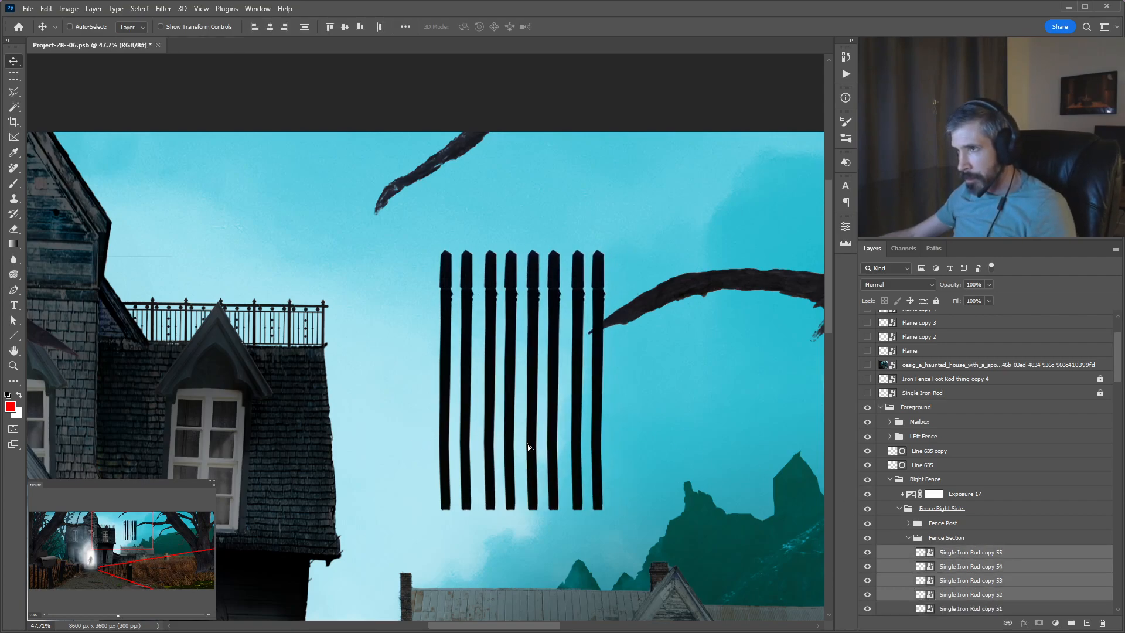
Copy the complete set of eight rods twice to the right, forming a row of 24 rods.
{"action": "scroll", "coordinate": [972, 589], "scroll_direction": "down", "scroll_amount": 3}
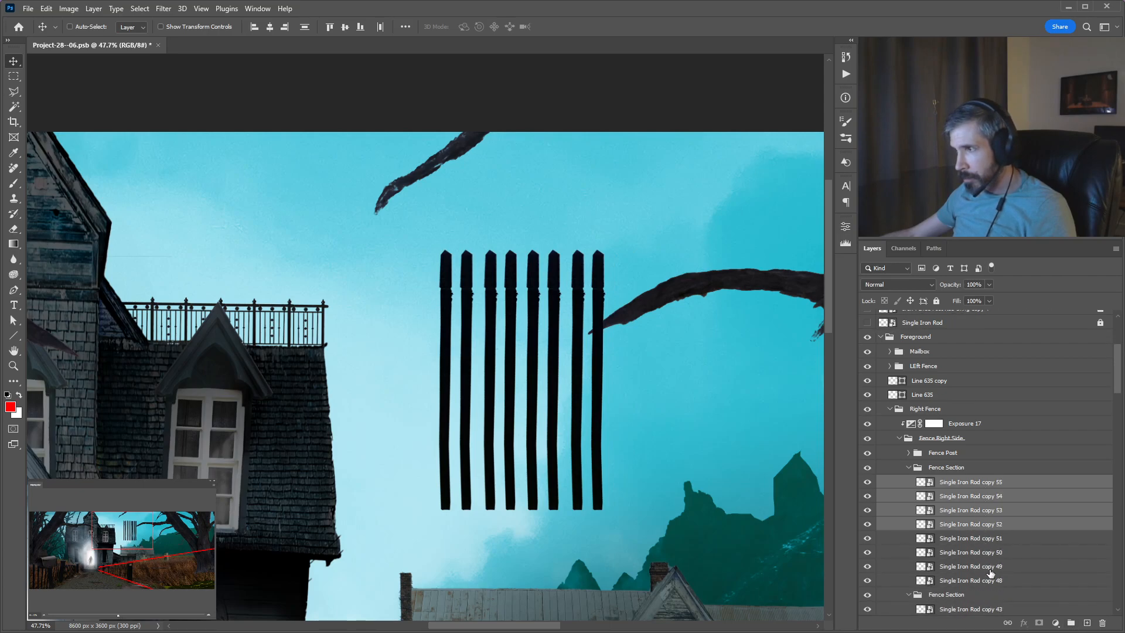
{"action": "left_click", "coordinate": [990, 580]}
{"action": "left_click", "coordinate": [987, 482], "text": "shift"}
{"action": "left_click_drag", "start_coordinate": [716, 457], "coordinate": [448, 442]}
{"action": "left_click_drag", "start_coordinate": [170, 436], "coordinate": [338, 434], "text": "alt"}
{"action": "left_click_drag", "start_coordinate": [555, 444], "coordinate": [405, 423]}
{"action": "left_click_drag", "start_coordinate": [223, 417], "coordinate": [392, 413], "text": "alt"}
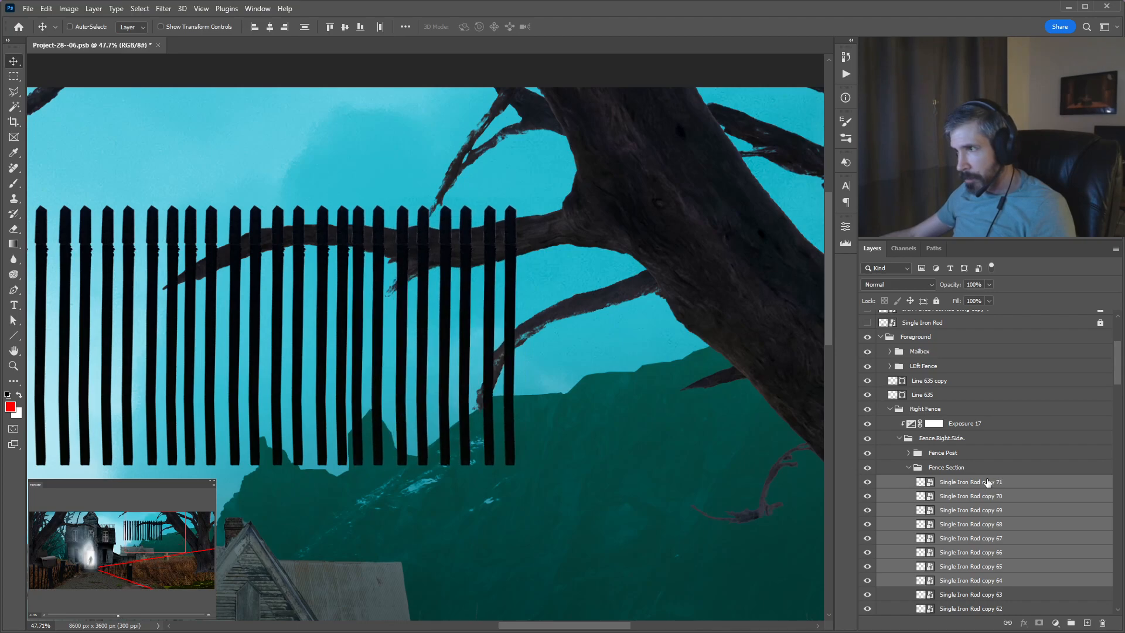
Select all rods from Single Iron Rod copy 71 to copy 48 and distribute them evenly horizontally.
{"action": "left_click", "coordinate": [975, 483]}
{"action": "scroll", "coordinate": [975, 483], "scroll_direction": "down", "scroll_amount": 7}
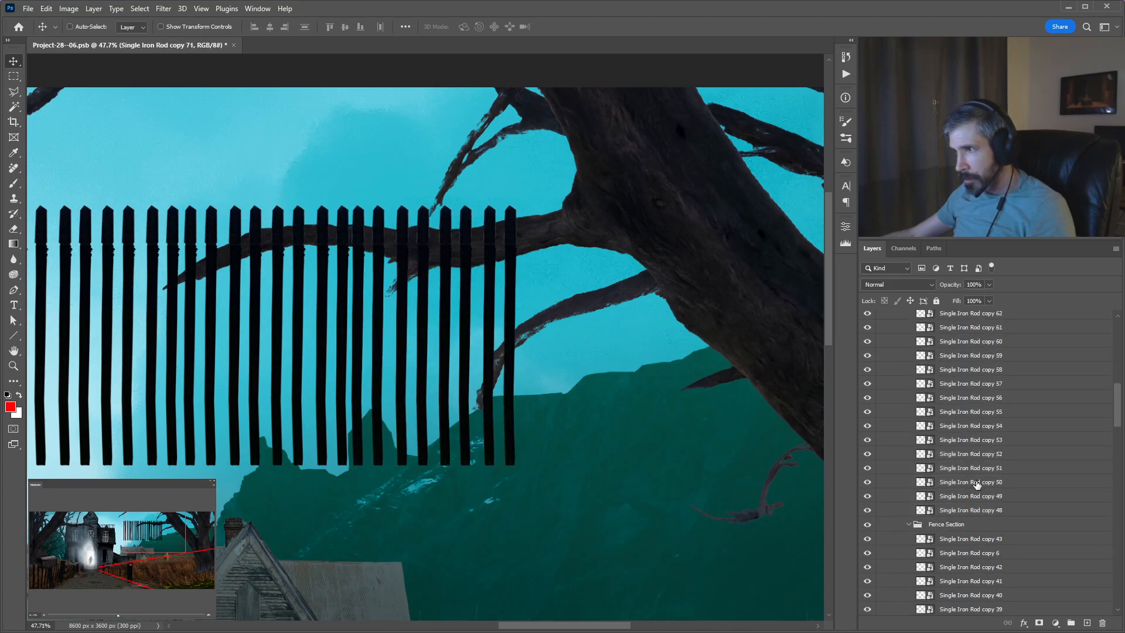
{"action": "left_click", "coordinate": [984, 511], "text": "shift"}
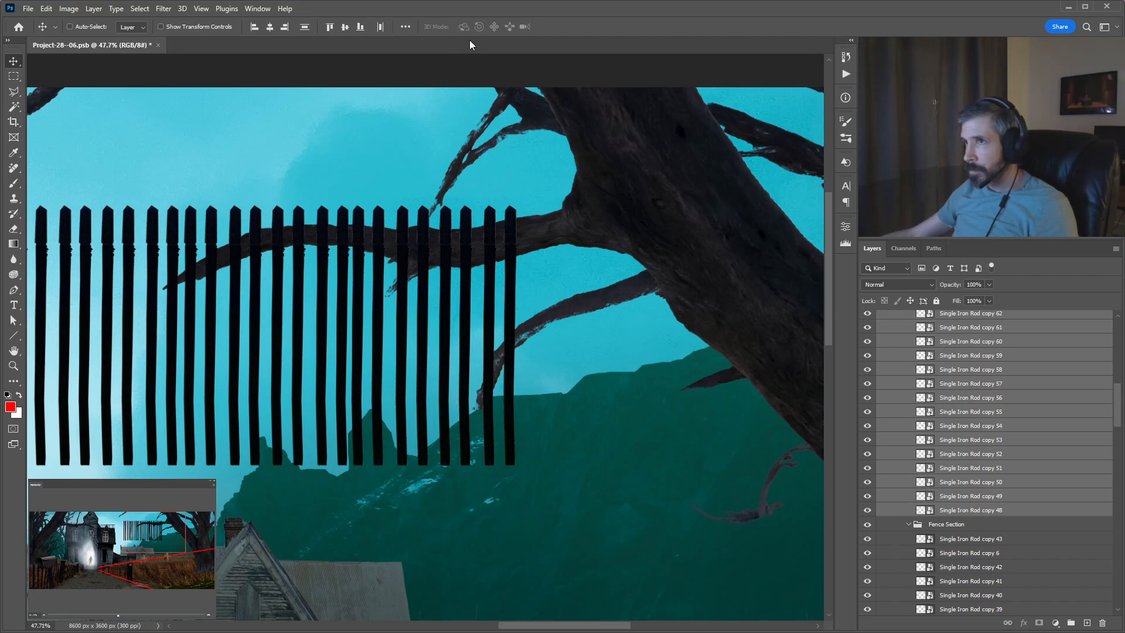
{"action": "left_click", "coordinate": [380, 28]}
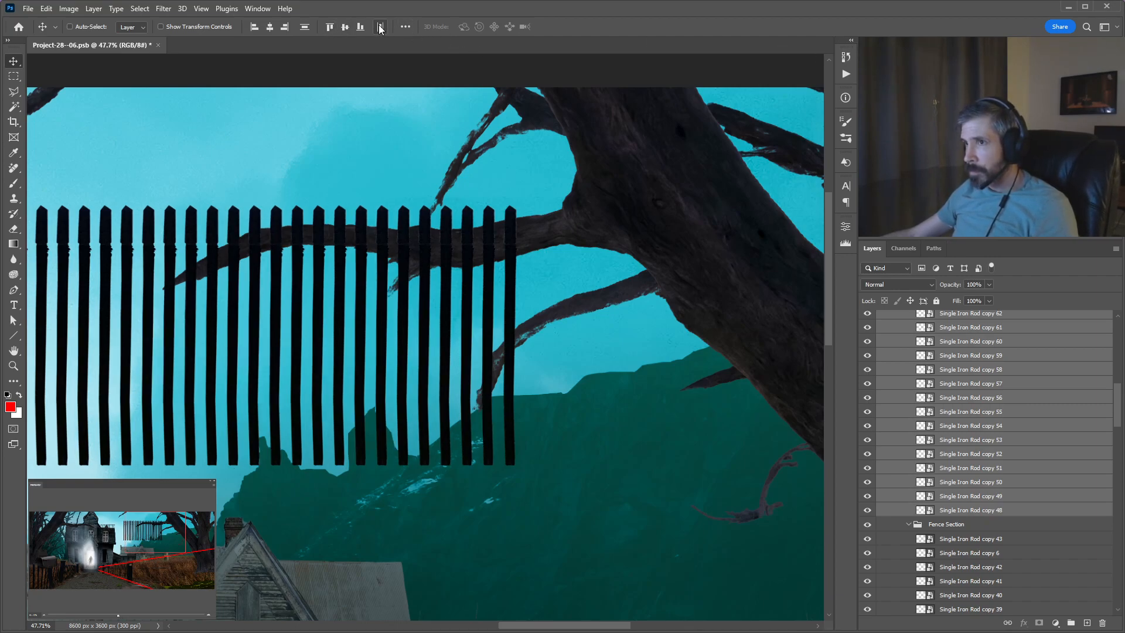
Move the row of rods down over the tall grass, directly right of the large fence post.
{"action": "scroll", "coordinate": [491, 364], "scroll_direction": "down", "scroll_amount": 6}
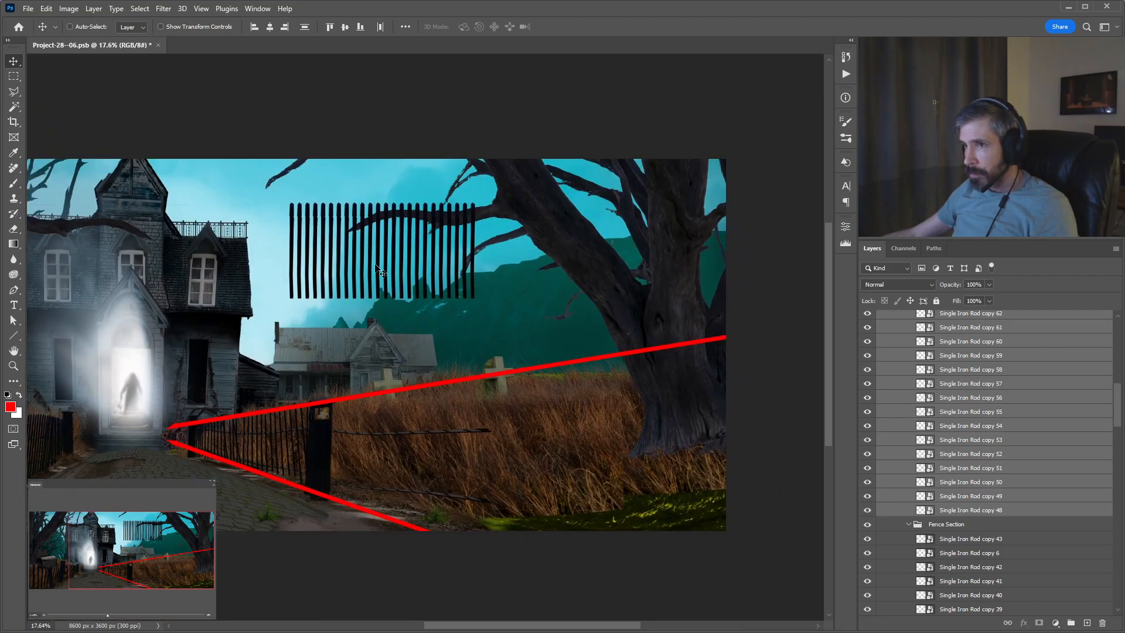
{"action": "left_click_drag", "start_coordinate": [376, 265], "coordinate": [425, 473]}
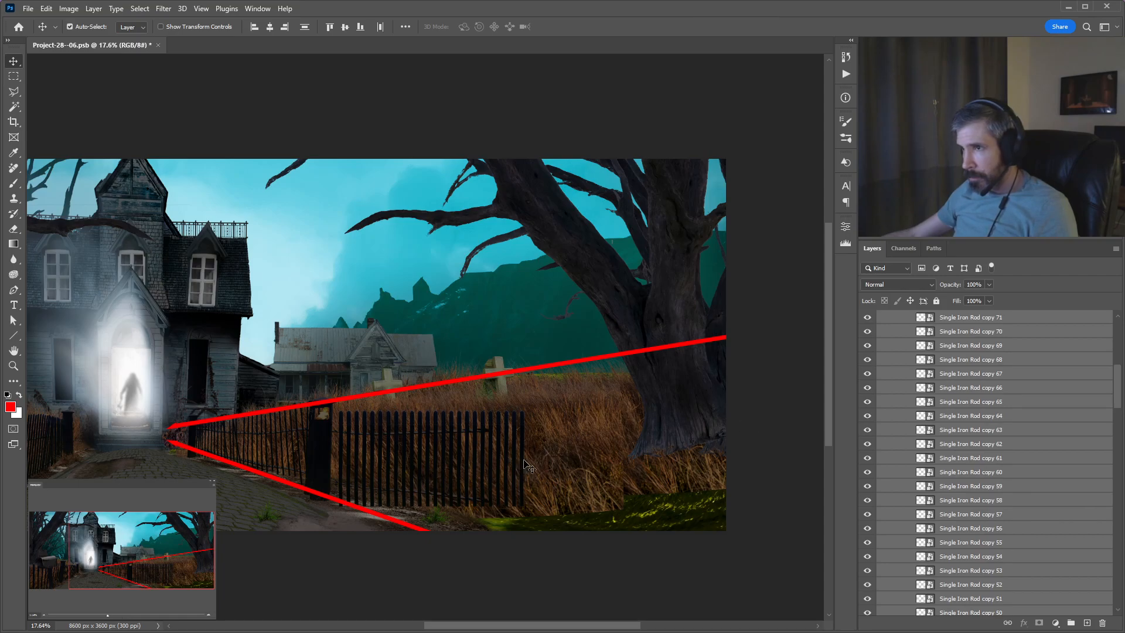
{"action": "left_click", "coordinate": [545, 470]}
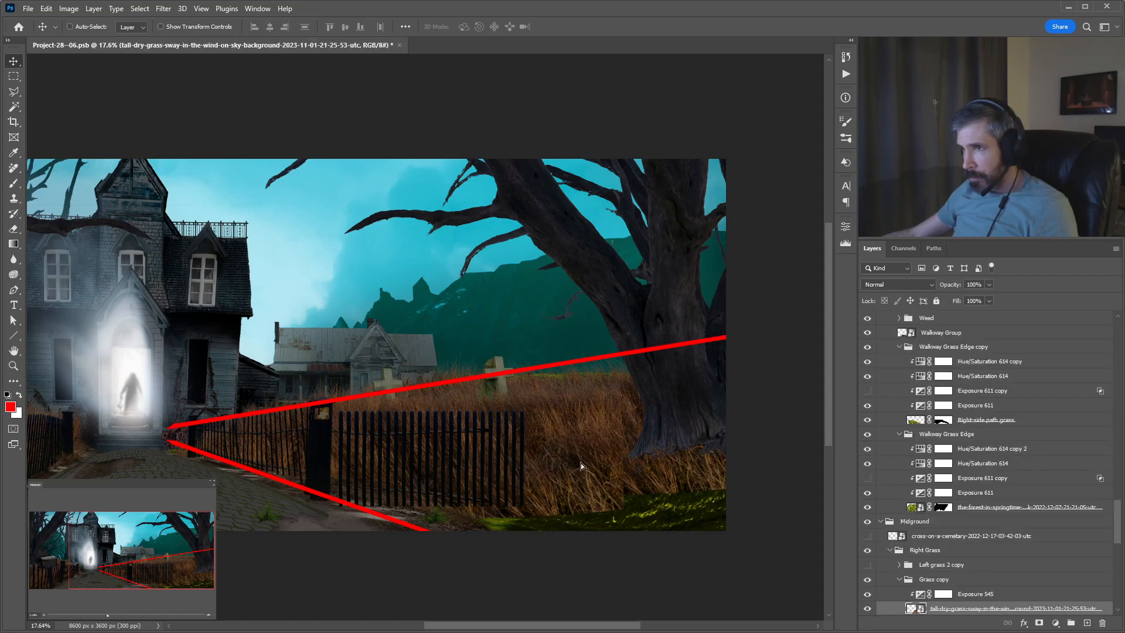
Move the rightmost rod, Single Iron Rod copy 71, farther right and redistribute all rods evenly across the wider row.
{"action": "left_click", "coordinate": [523, 468], "text": "ctrl"}
{"action": "left_click_drag", "start_coordinate": [574, 466], "coordinate": [612, 464]}
{"action": "scroll", "coordinate": [999, 374], "scroll_direction": "down", "scroll_amount": 2}
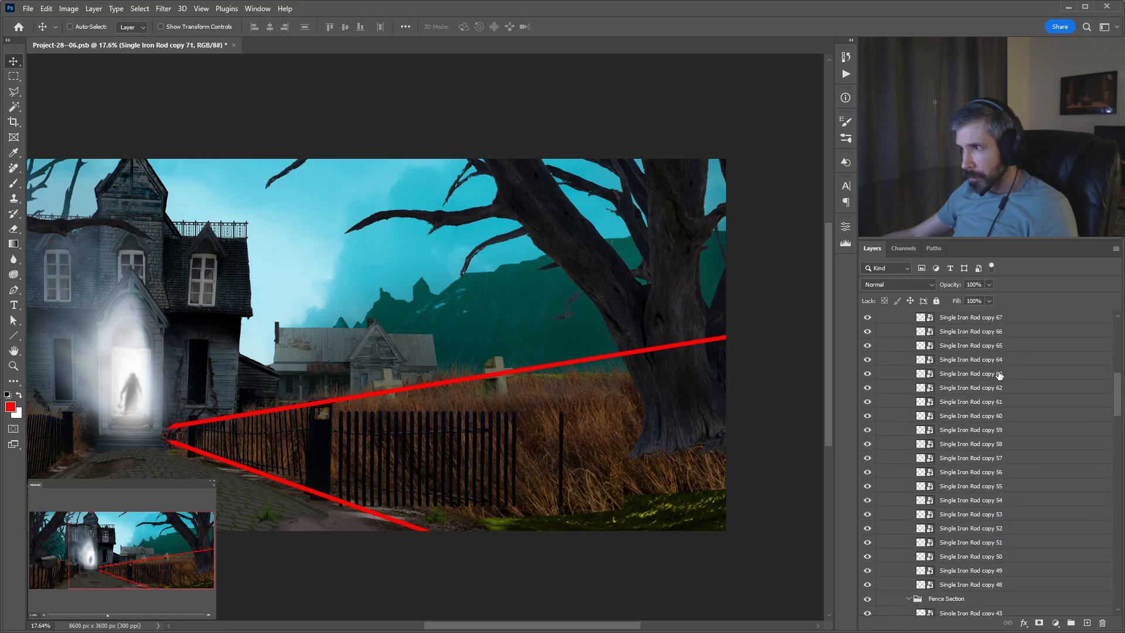
{"action": "left_click", "coordinate": [993, 584], "text": "shift"}
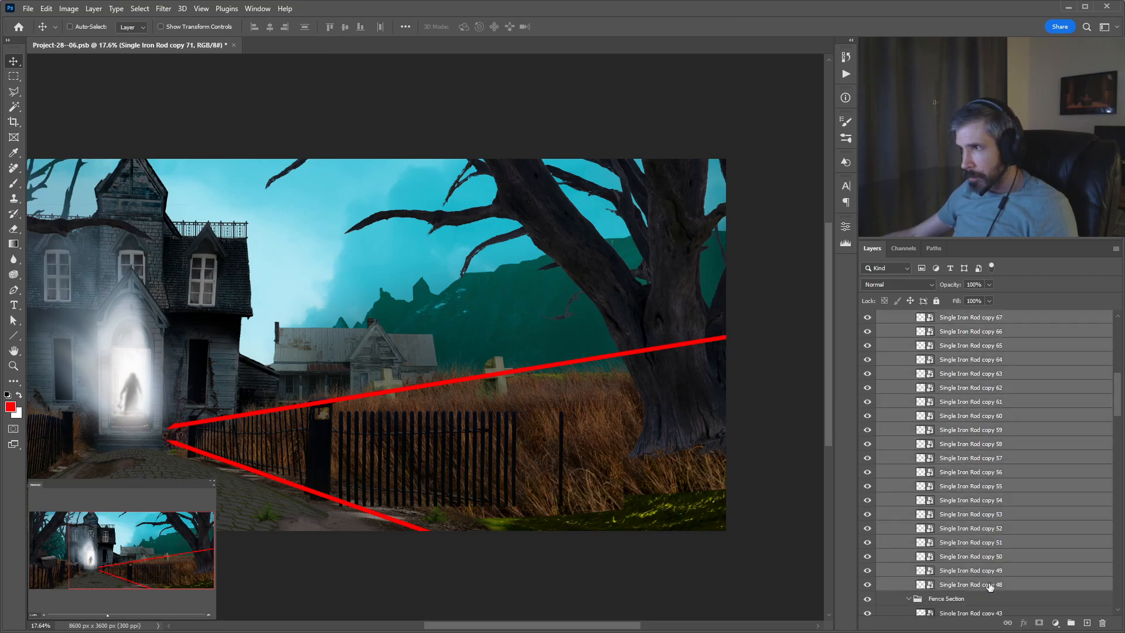
{"action": "left_click", "coordinate": [382, 27]}
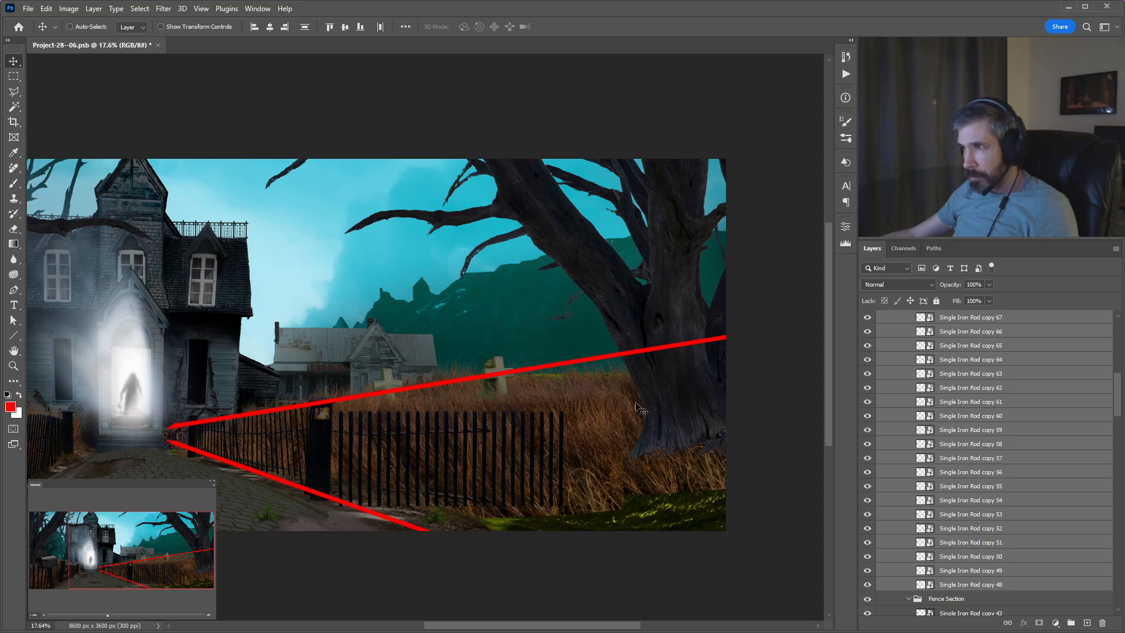
Widen the rod spacing again by shifting the end rod farther right toward the tree and evenly redistributing the row.
{"action": "scroll", "coordinate": [984, 351], "scroll_direction": "up", "scroll_amount": 2}
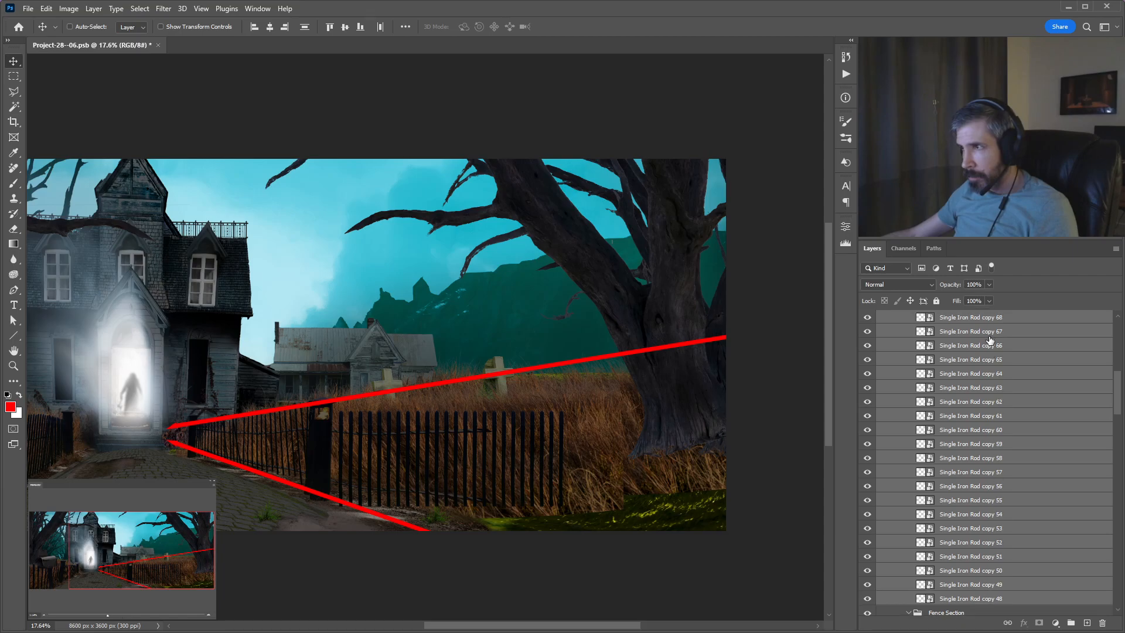
{"action": "left_click", "coordinate": [979, 339]}
{"action": "left_click_drag", "start_coordinate": [589, 483], "coordinate": [625, 484]}
{"action": "scroll", "coordinate": [990, 586], "scroll_direction": "down", "scroll_amount": 2}
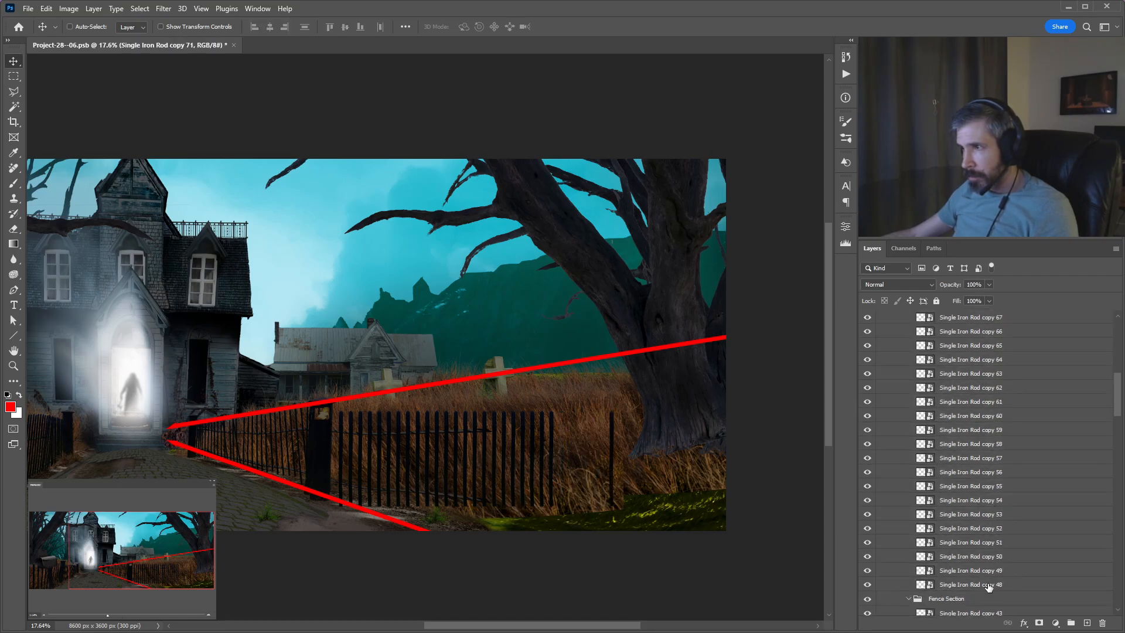
{"action": "left_click", "coordinate": [988, 585], "text": "shift"}
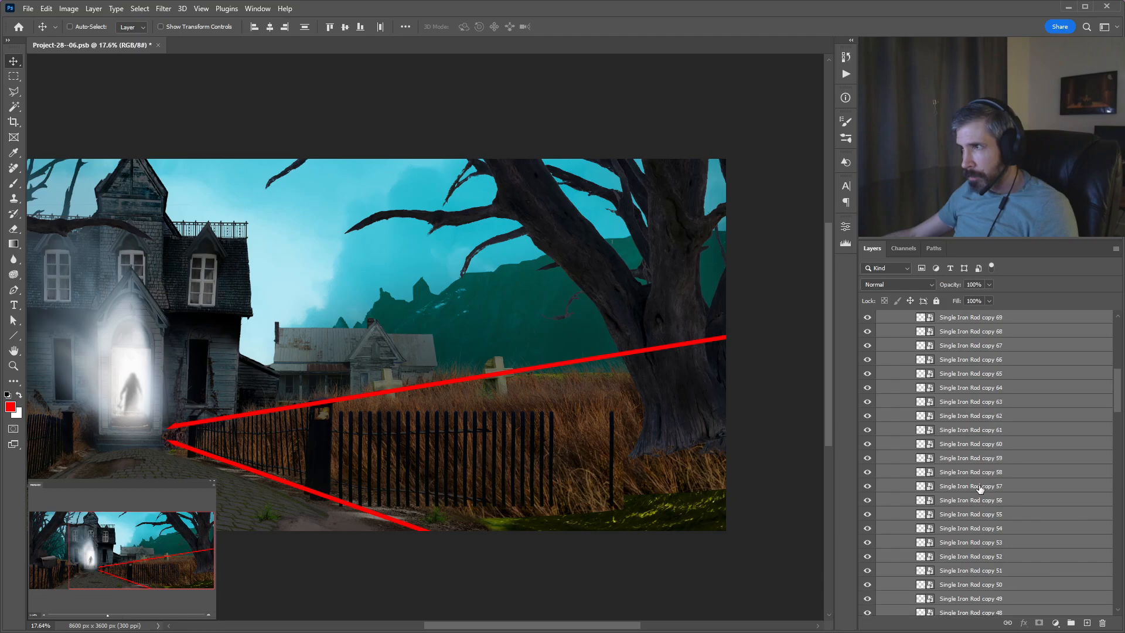
{"action": "left_click", "coordinate": [381, 27]}
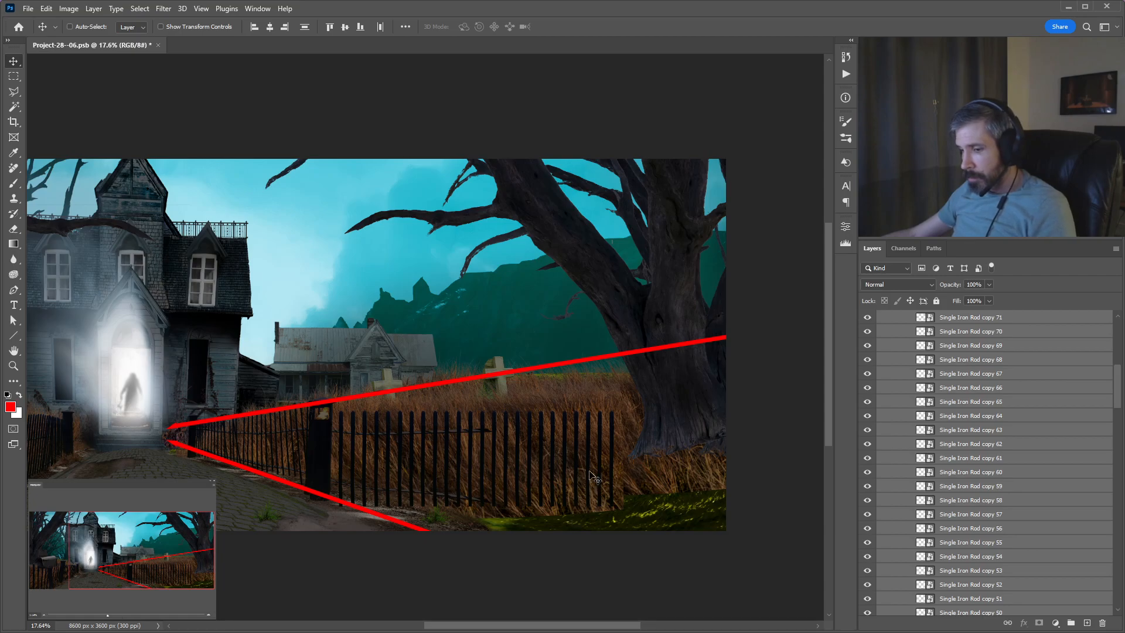
Try to distort the row of rods in perspective so its upper and lower edges follow the red guide lines.
{"action": "key", "text": "ctrl+t"}
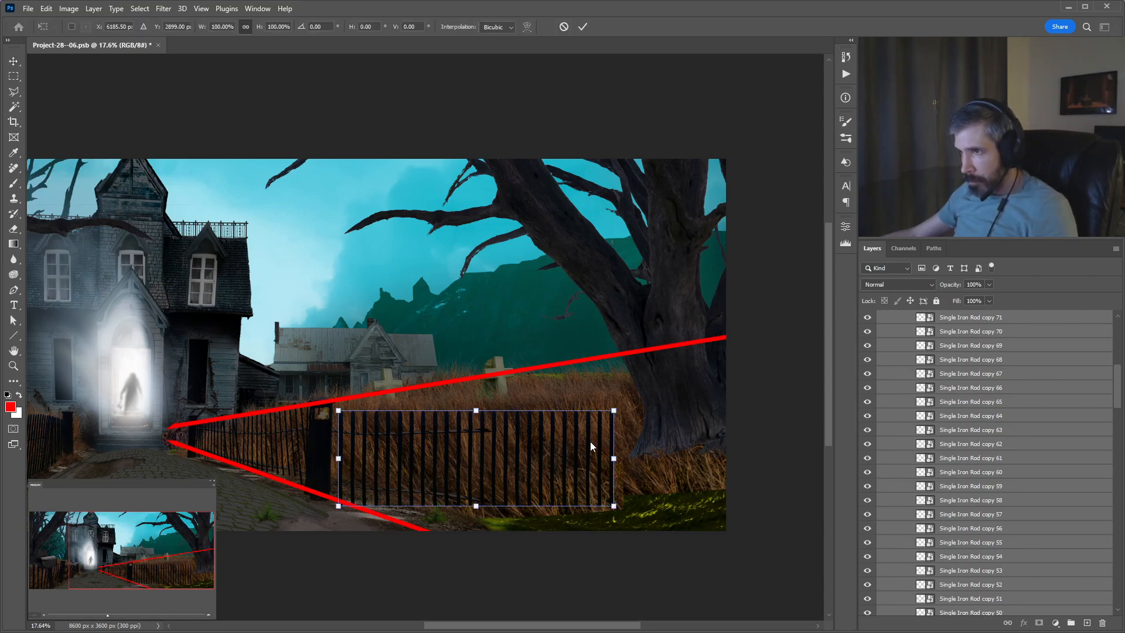
{"action": "left_click_drag", "start_coordinate": [408, 480], "coordinate": [409, 468]}
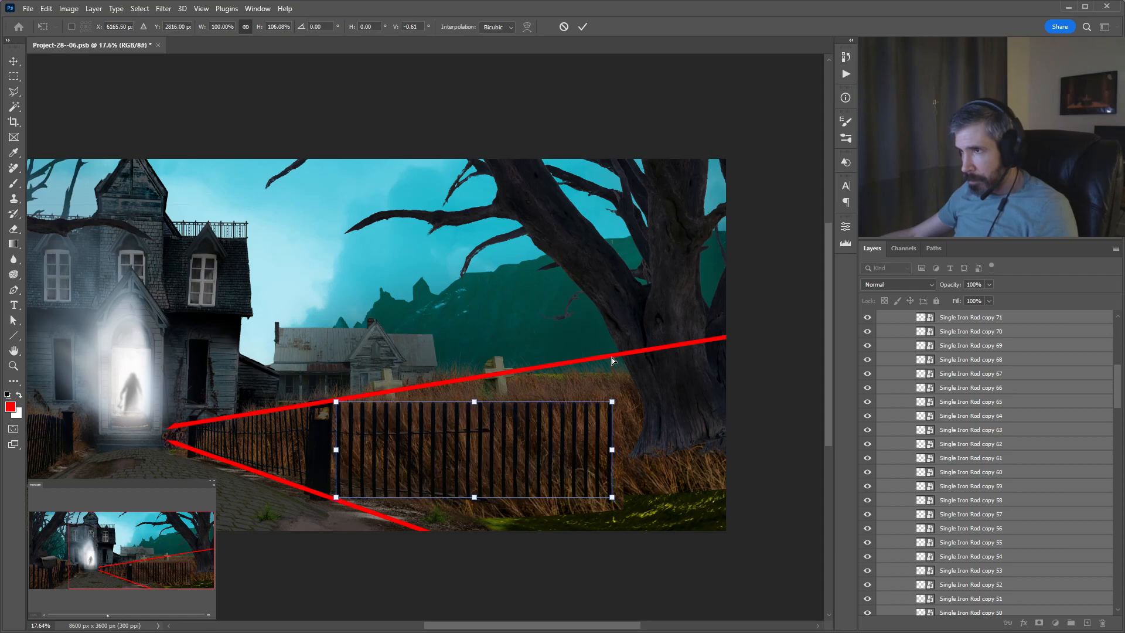
{"action": "left_click_drag", "start_coordinate": [611, 401], "coordinate": [611, 355]}
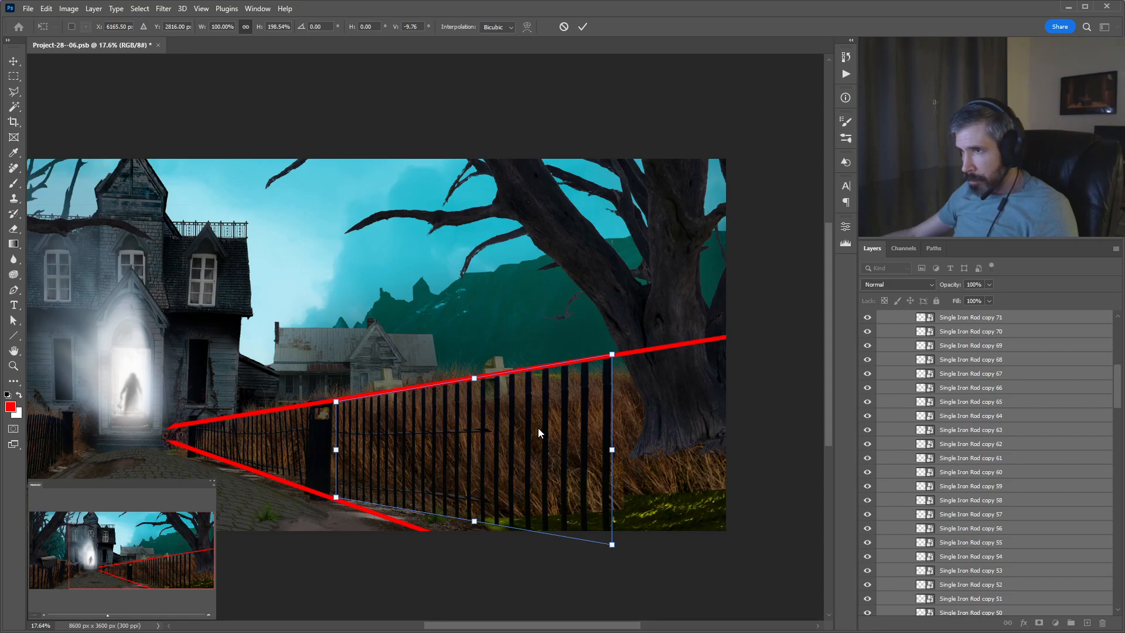
{"action": "left_click_drag", "start_coordinate": [612, 545], "coordinate": [611, 608]}
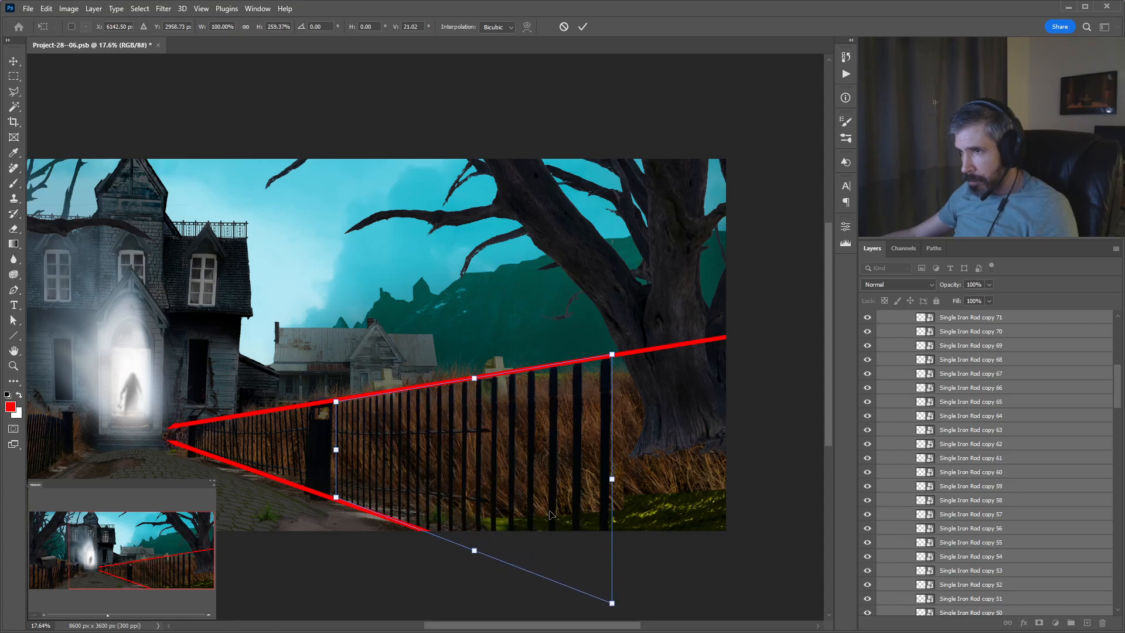
{"action": "left_click_drag", "start_coordinate": [551, 514], "coordinate": [548, 514]}
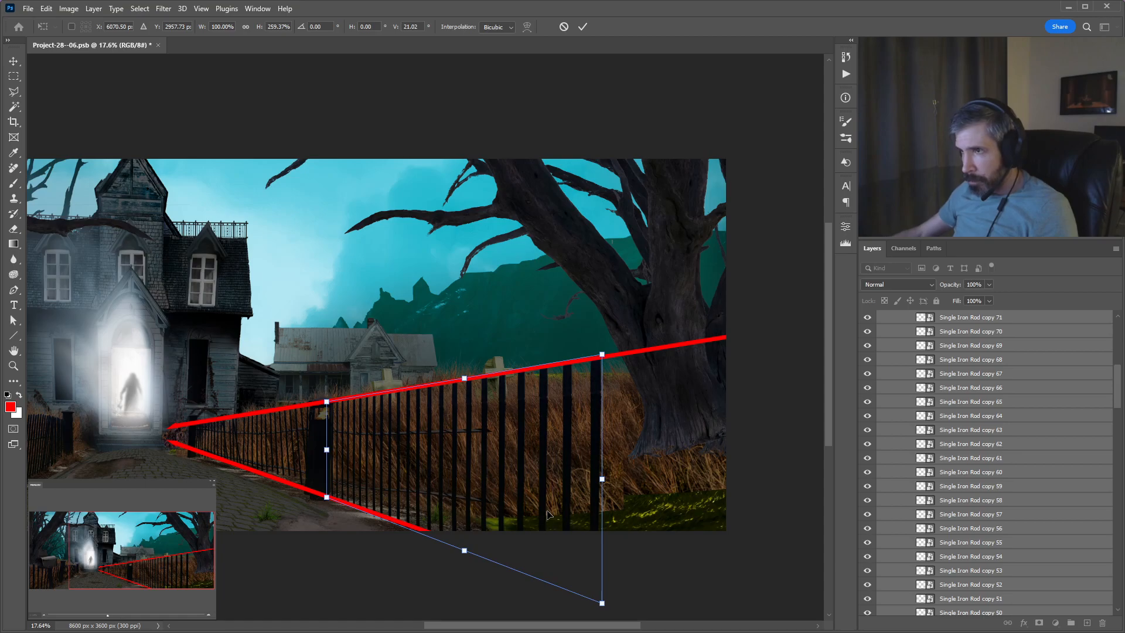
{"action": "left_click_drag", "start_coordinate": [602, 356], "coordinate": [601, 360]}
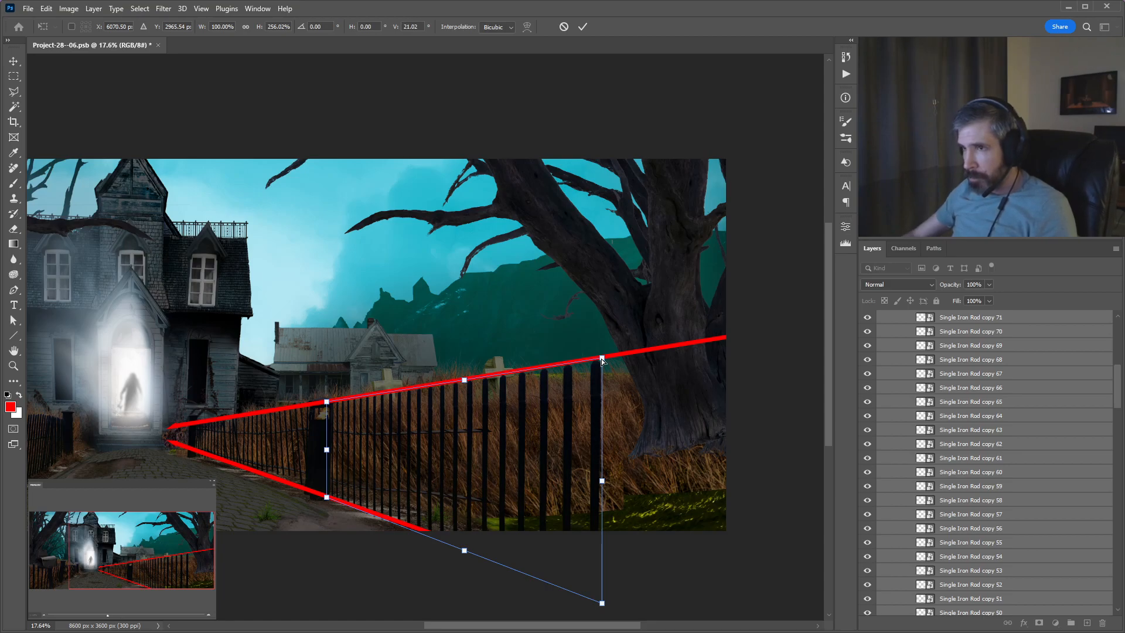
{"action": "key", "text": "Return"}
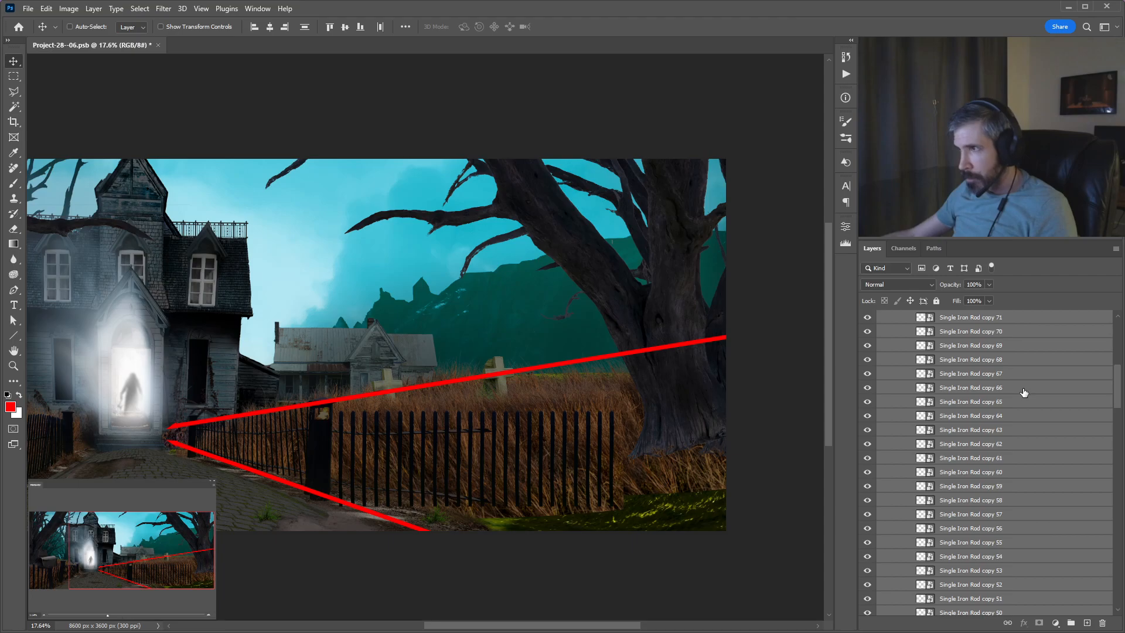
Duplicate the twelve rods from Single Iron Rod copy 71 to copy 60 and place them right of the row, extending the fence.
{"action": "scroll", "coordinate": [986, 384], "scroll_direction": "up", "scroll_amount": 2}
{"action": "left_click", "coordinate": [990, 388]}
{"action": "scroll", "coordinate": [990, 389], "scroll_direction": "down", "scroll_amount": 2}
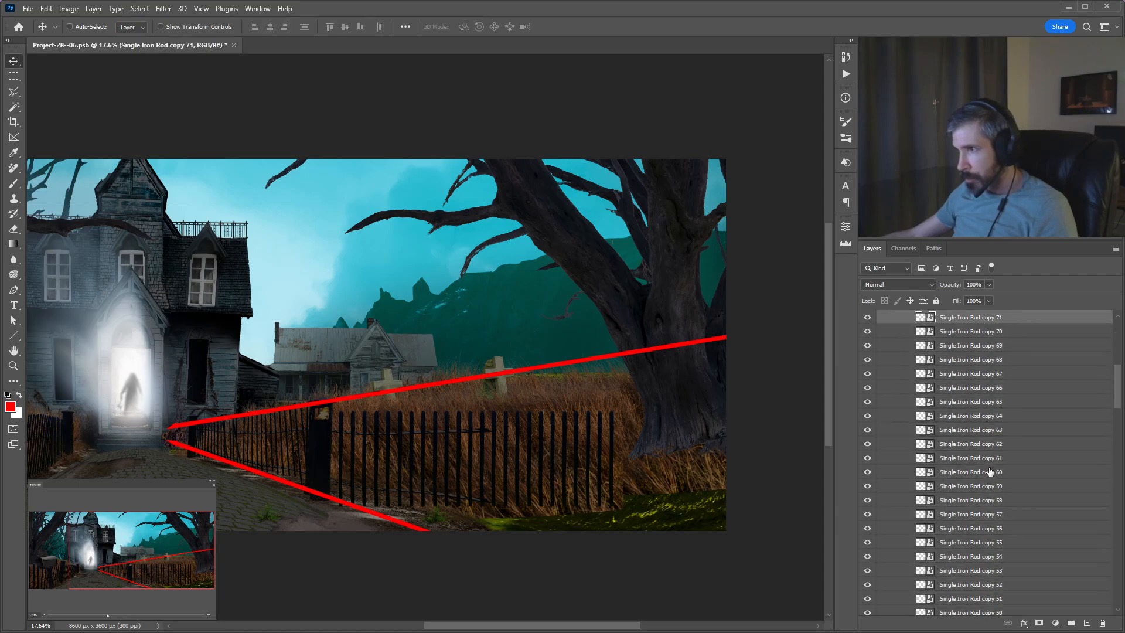
{"action": "key", "text": "ctrl+z"}
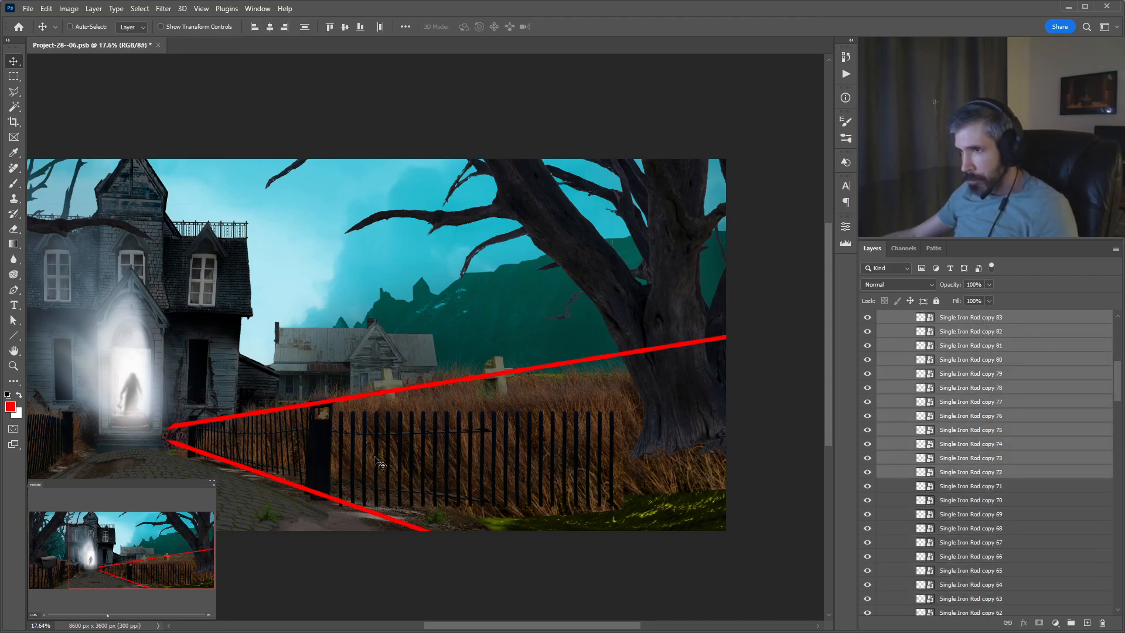
{"action": "left_click_drag", "start_coordinate": [619, 454], "coordinate": [516, 445]}
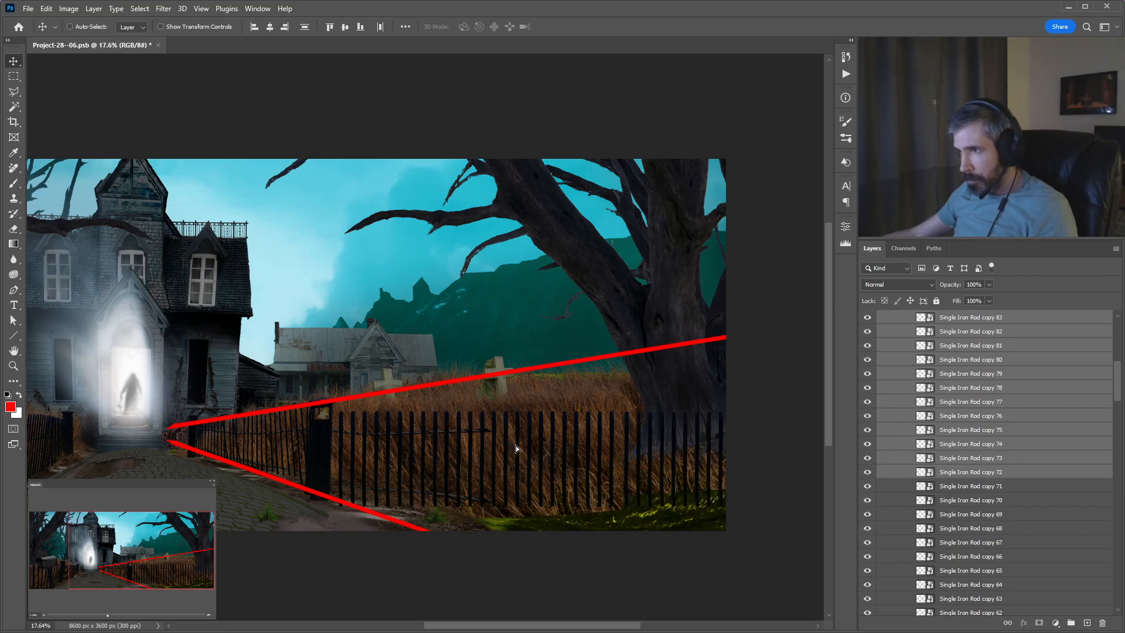
Select all rods from Single Iron Rod copy 83 to copy 48 and space them evenly along the extended fence row.
{"action": "left_click", "coordinate": [968, 321]}
{"action": "scroll", "coordinate": [966, 381], "scroll_direction": "down", "scroll_amount": 7}
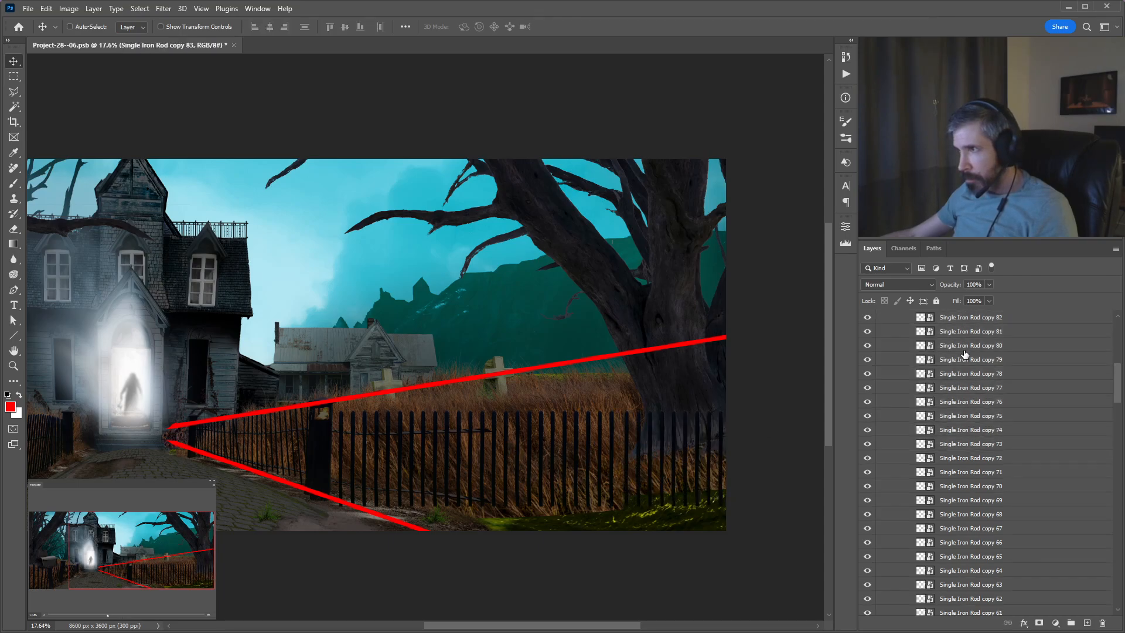
{"action": "left_click", "coordinate": [976, 515], "text": "shift"}
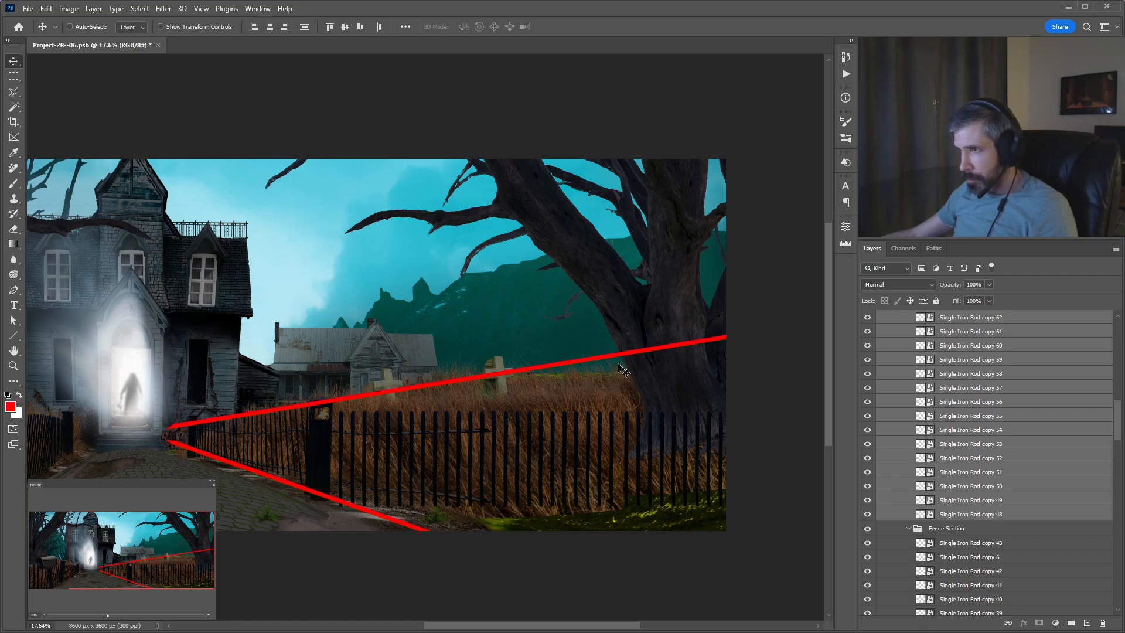
{"action": "key", "text": "Left"}
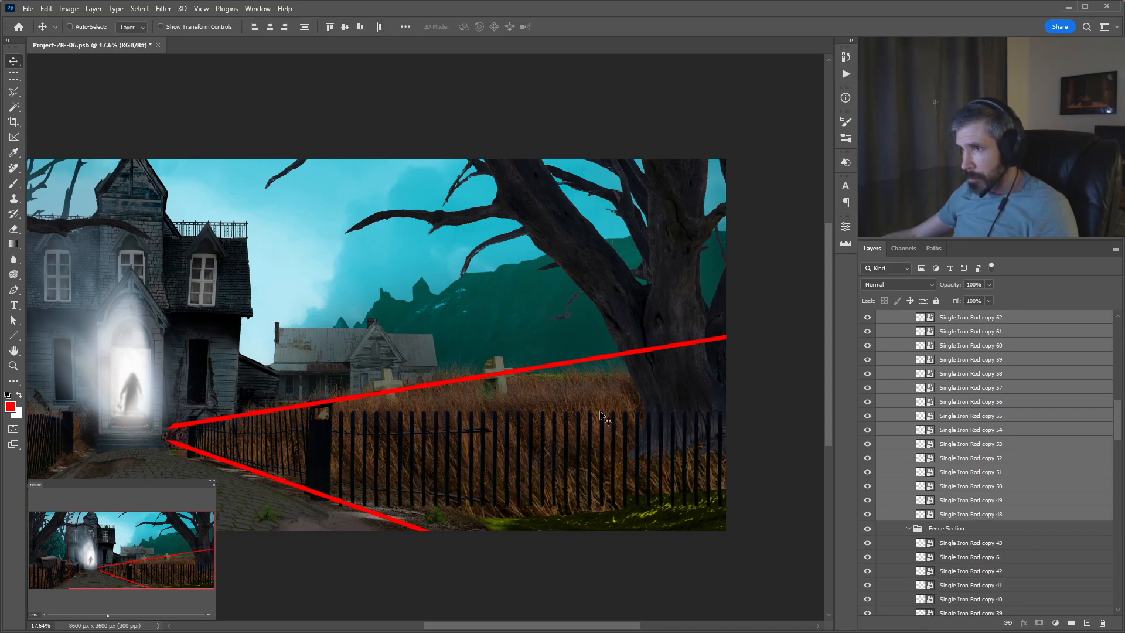
Fit the selected rods beside the fence post and distort them in perspective so their upper and lower edges follow the red guides.
{"action": "key", "text": "ctrl+t"}
{"action": "left_click_drag", "start_coordinate": [454, 471], "coordinate": [442, 464]}
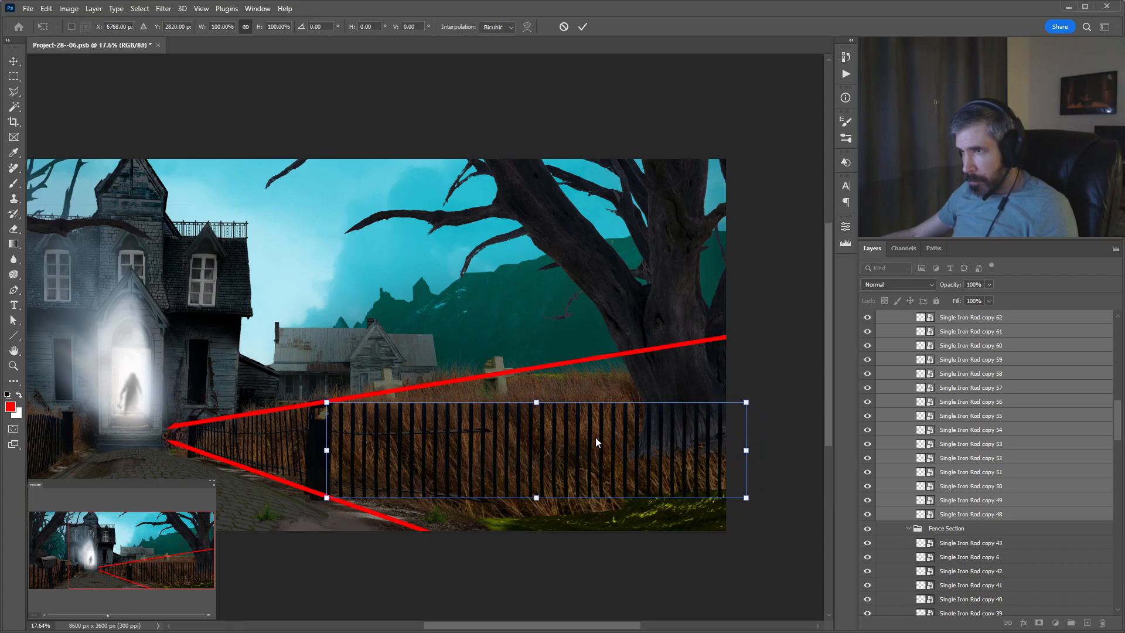
{"action": "left_click_drag", "start_coordinate": [749, 404], "coordinate": [743, 335]}
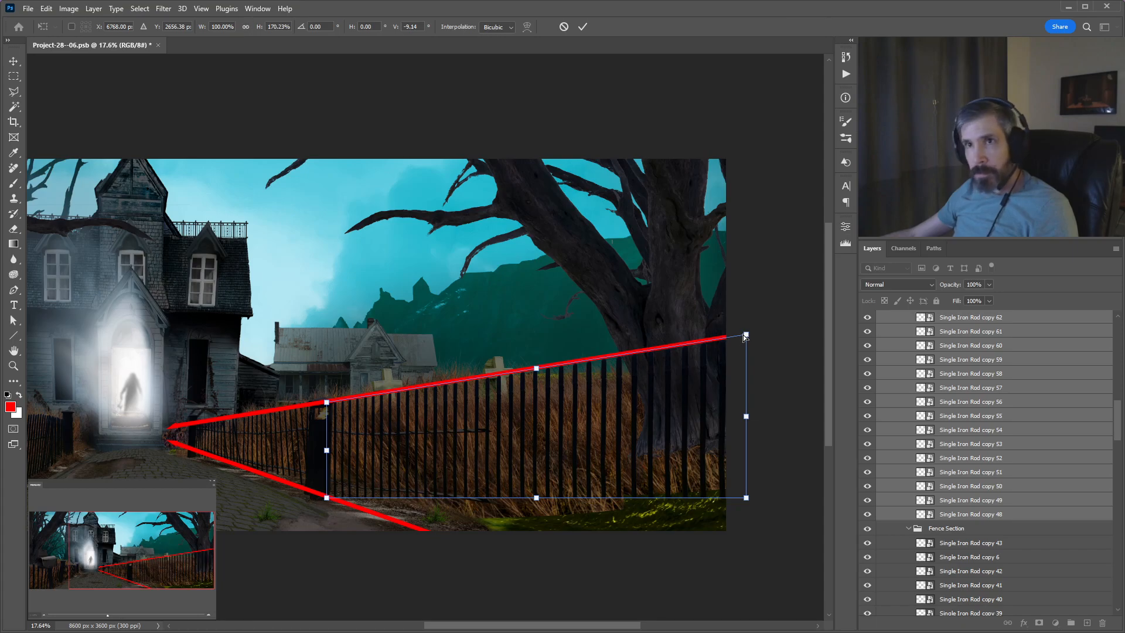
{"action": "left_click_drag", "start_coordinate": [746, 498], "coordinate": [745, 619]}
{"action": "mouse_move", "coordinate": [731, 541]}
{"action": "left_mouse_down"}
{"action": "mouse_move", "coordinate": [739, 501]}
{"action": "mouse_move", "coordinate": [723, 527]}
{"action": "left_mouse_up"}
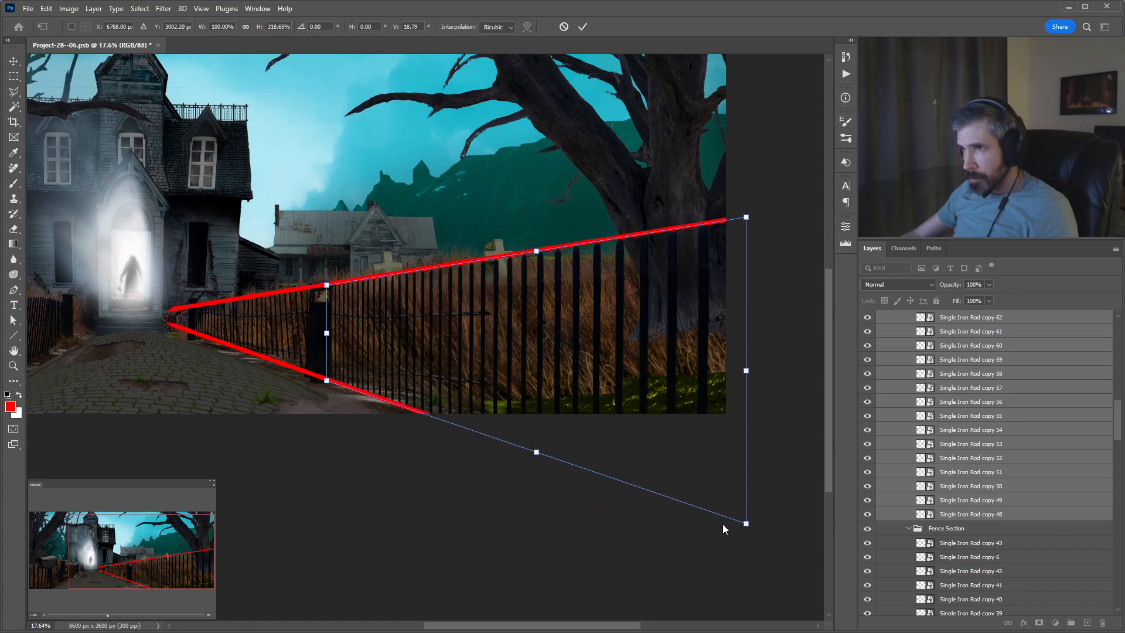
{"action": "key", "text": "Return"}
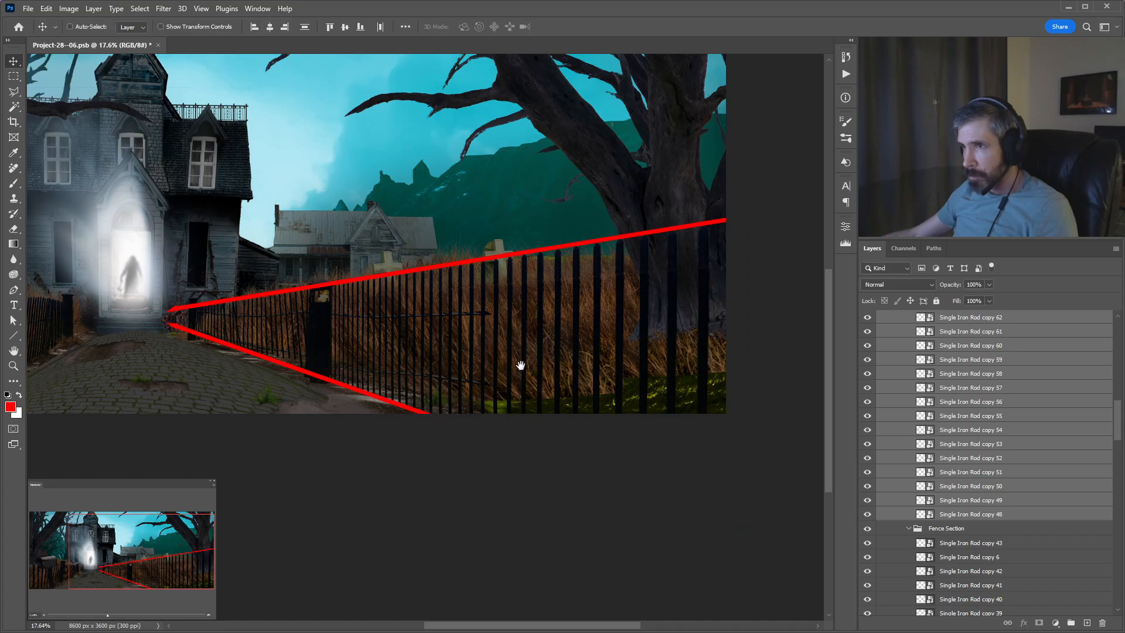
Hide the two red guide lines, Line 635 and Line 635 copy, and inspect the extended fence in an uncluttered full-screen view.
{"action": "scroll", "coordinate": [485, 359], "scroll_direction": "left", "scroll_amount": 3}
{"action": "scroll", "coordinate": [975, 468], "scroll_direction": "up", "scroll_amount": 2}
{"action": "scroll", "coordinate": [975, 469], "scroll_direction": "up", "scroll_amount": 5}
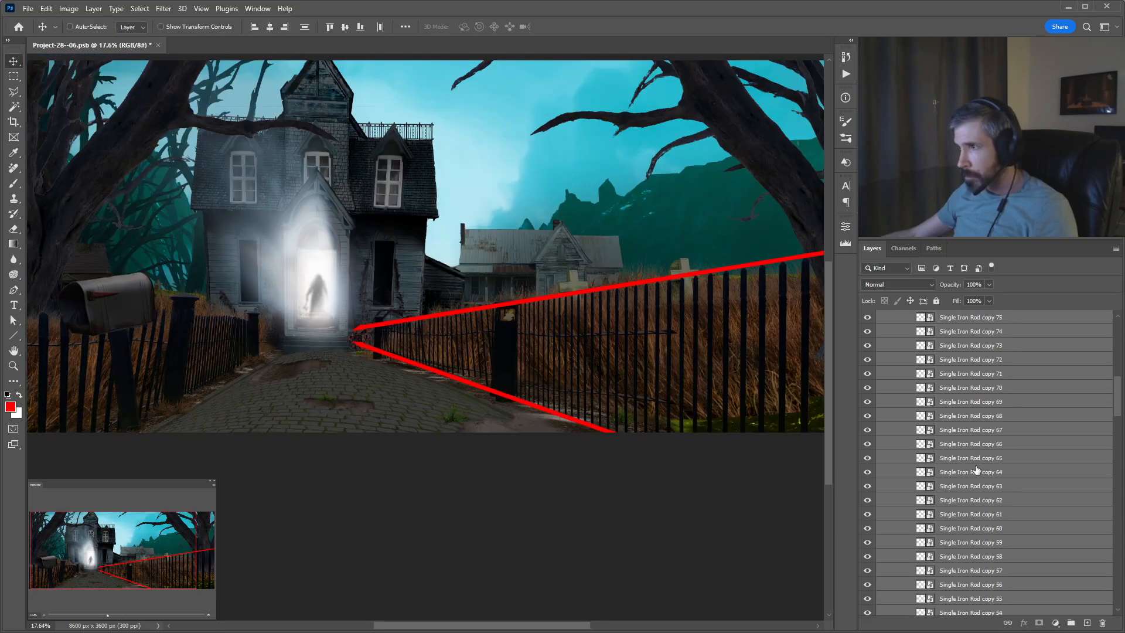
{"action": "left_click", "coordinate": [868, 400]}
{"action": "left_click_drag", "start_coordinate": [628, 392], "coordinate": [515, 420]}
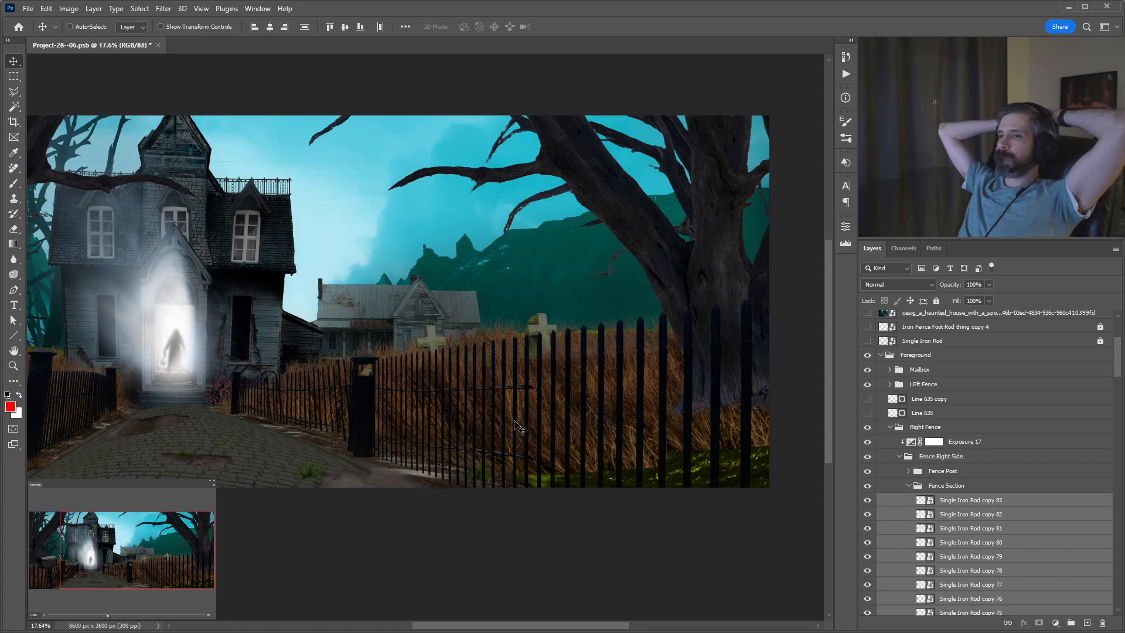
{"action": "left_click_drag", "start_coordinate": [510, 381], "coordinate": [636, 380]}
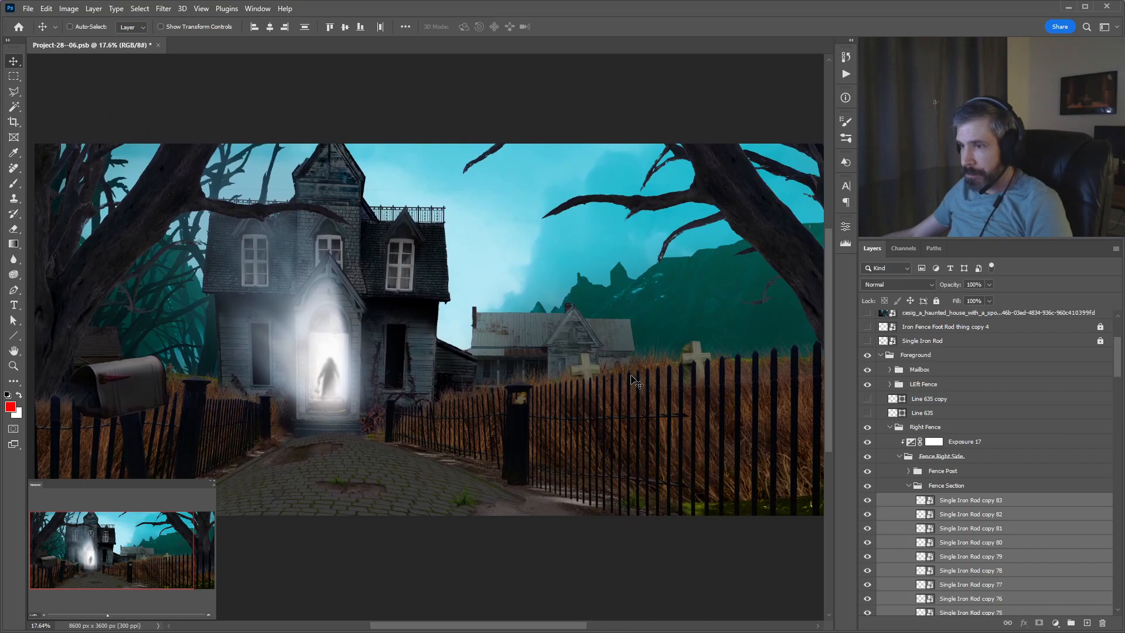
{"action": "key", "text": "Tab"}
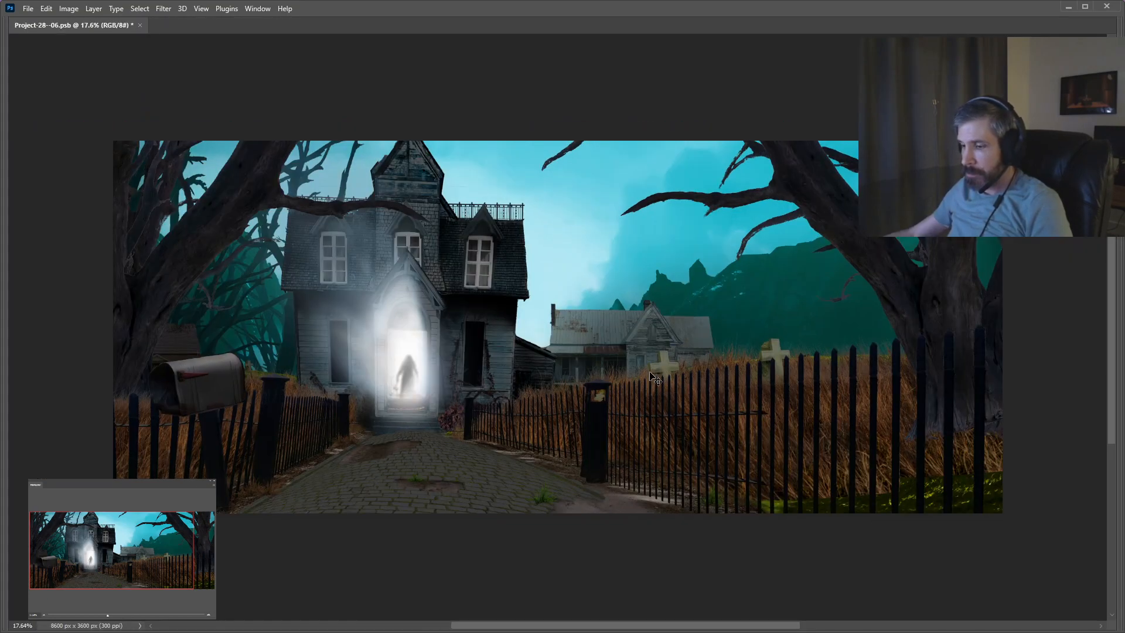
{"action": "scroll", "coordinate": [651, 374], "scroll_direction": "up", "scroll_amount": 1}
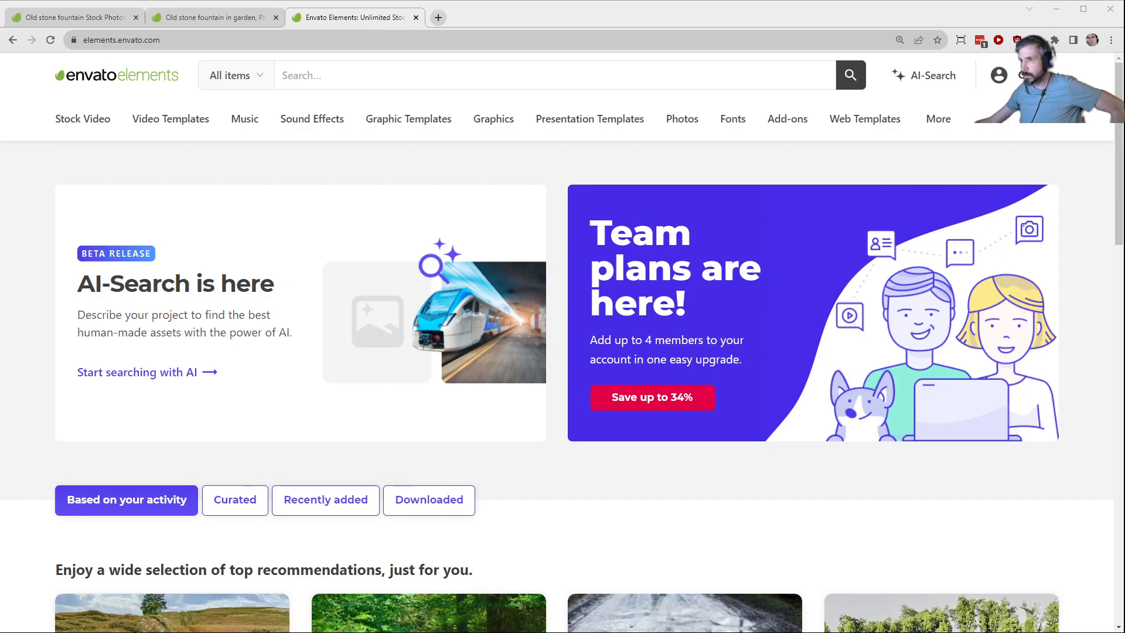
Switch to Envato Elements in the browser and download the photo "Old stone fountain in garden" under the Halloween project.
{"action": "left_click", "coordinate": [62, 20]}
{"action": "middle_click", "coordinate": [359, 17]}
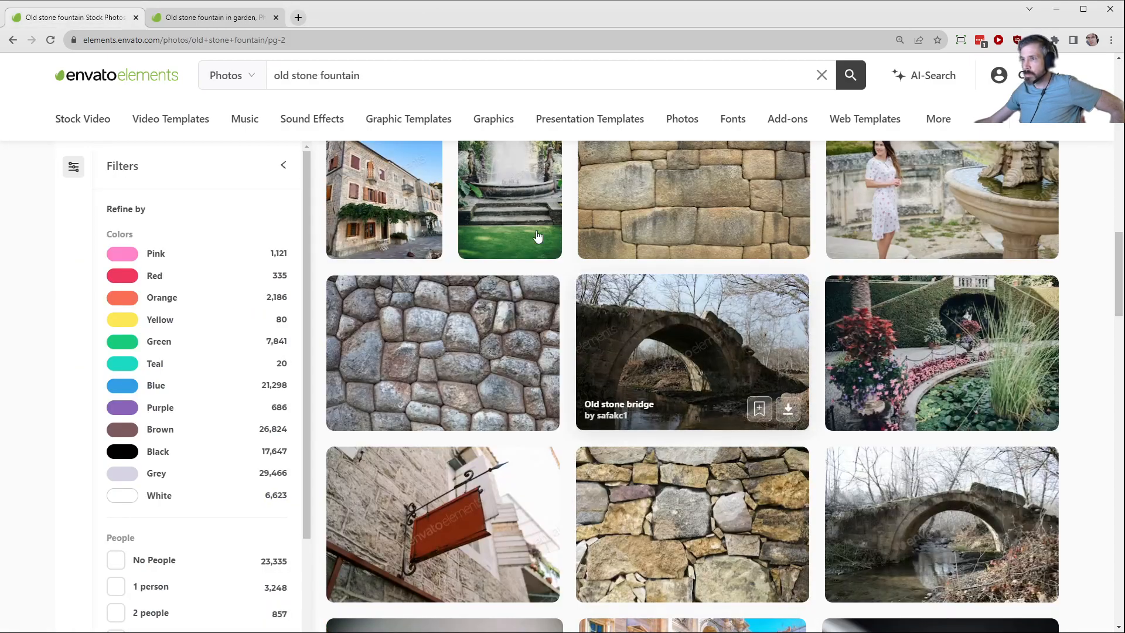
{"action": "left_click", "coordinate": [220, 18]}
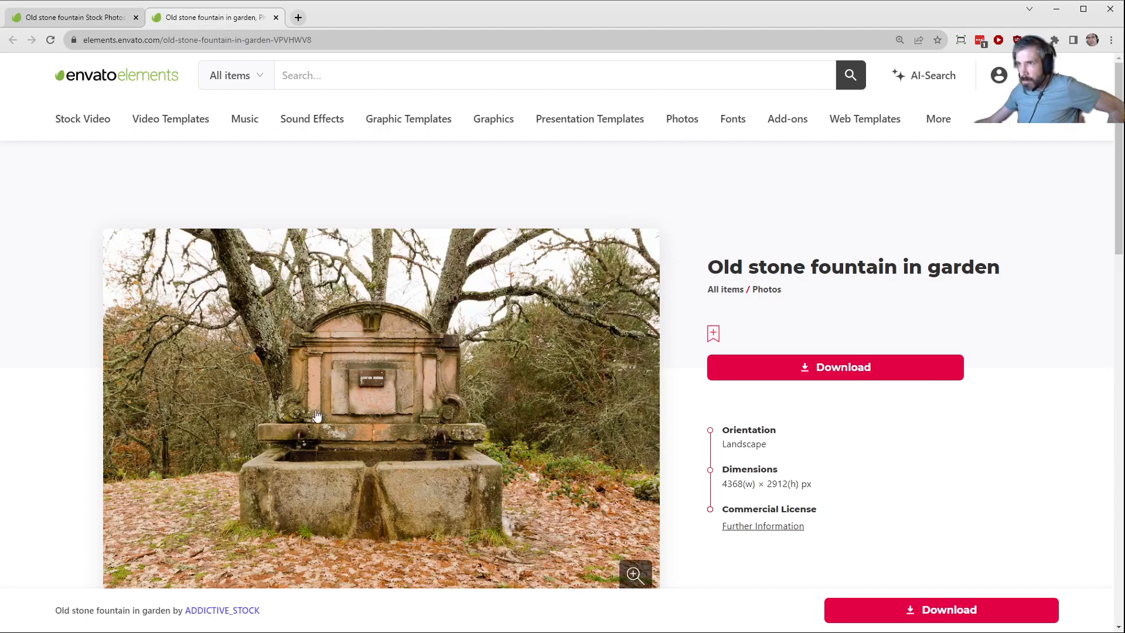
{"action": "left_click", "coordinate": [794, 378]}
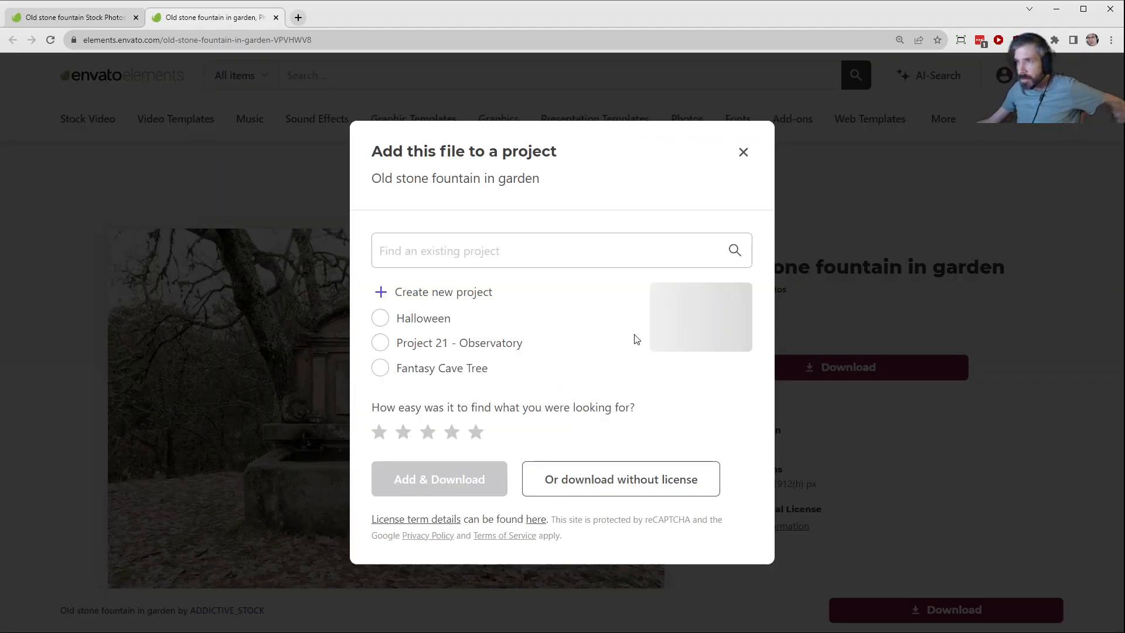
{"action": "left_click", "coordinate": [405, 321]}
{"action": "left_click", "coordinate": [460, 477]}
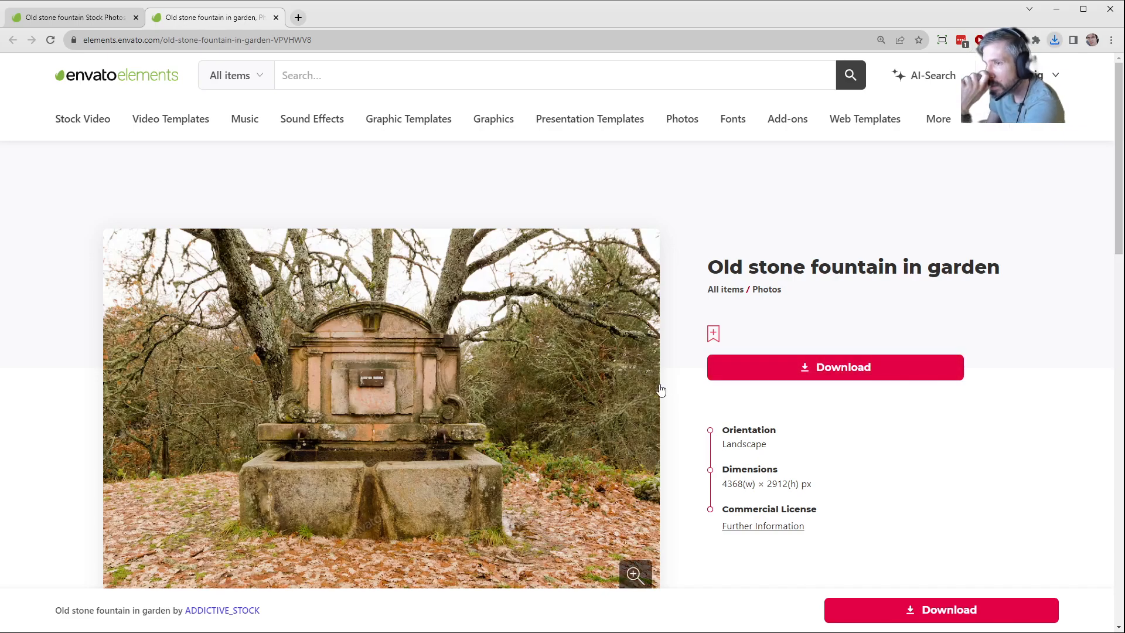
Open the similar "Old stone fountain in garden" photo in a new tab and show the full list of similar photos.
{"action": "scroll", "coordinate": [574, 393], "scroll_direction": "down", "scroll_amount": 15}
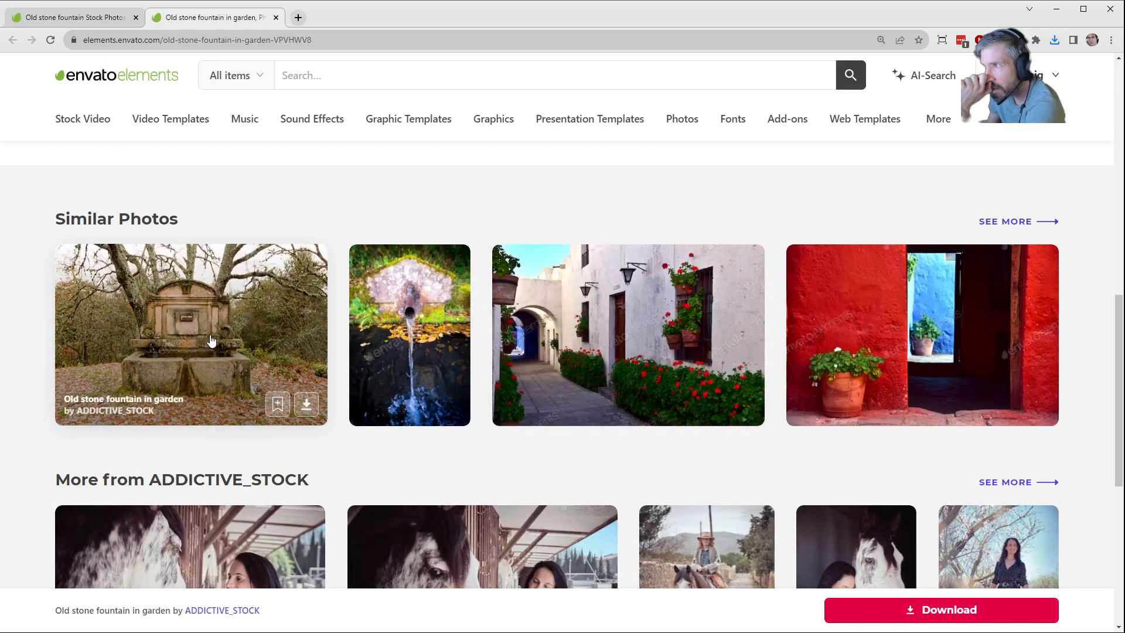
{"action": "middle_click", "coordinate": [210, 336]}
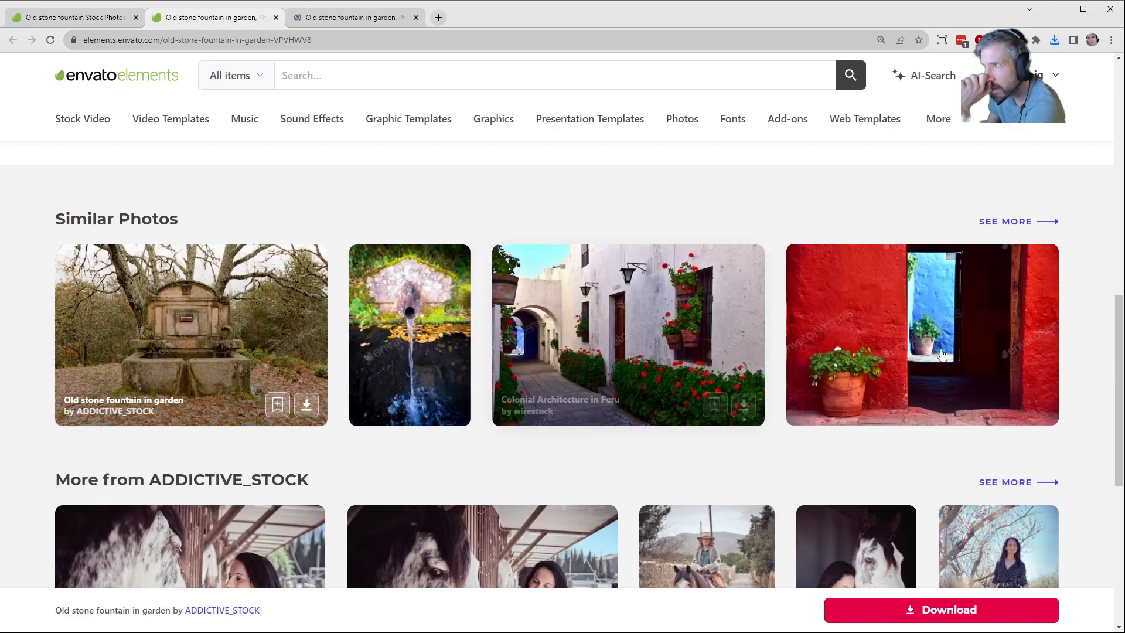
{"action": "left_click", "coordinate": [997, 225]}
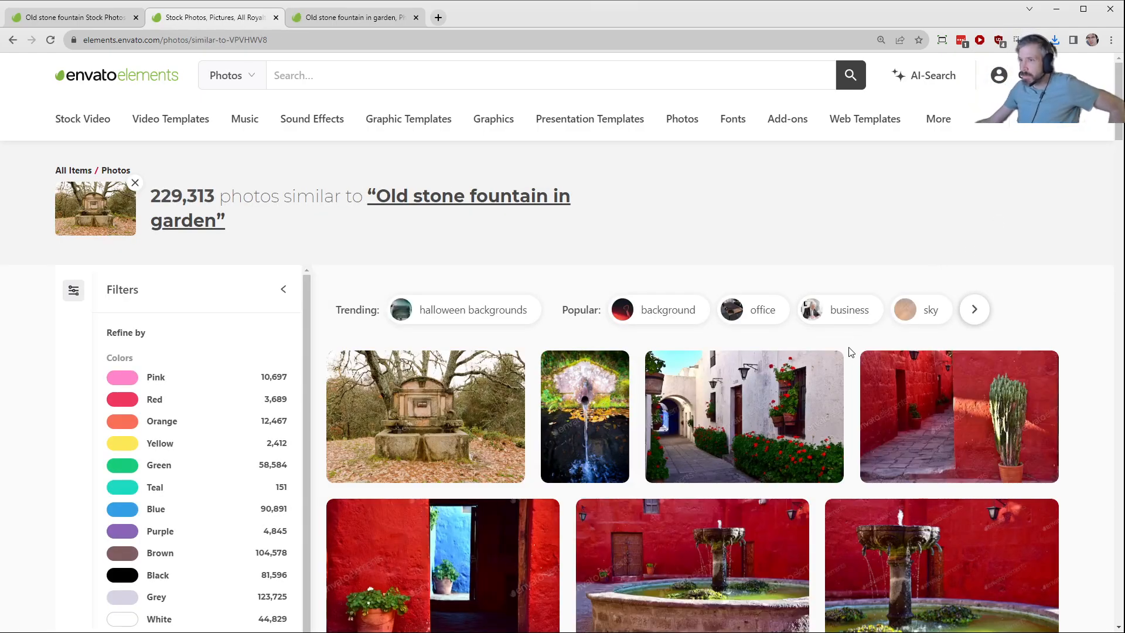
Filter the similar photos to No People and look through the first page for suitable stone elements.
{"action": "scroll", "coordinate": [849, 352], "scroll_direction": "down", "scroll_amount": 10}
{"action": "scroll", "coordinate": [849, 352], "scroll_direction": "down", "scroll_amount": 10}
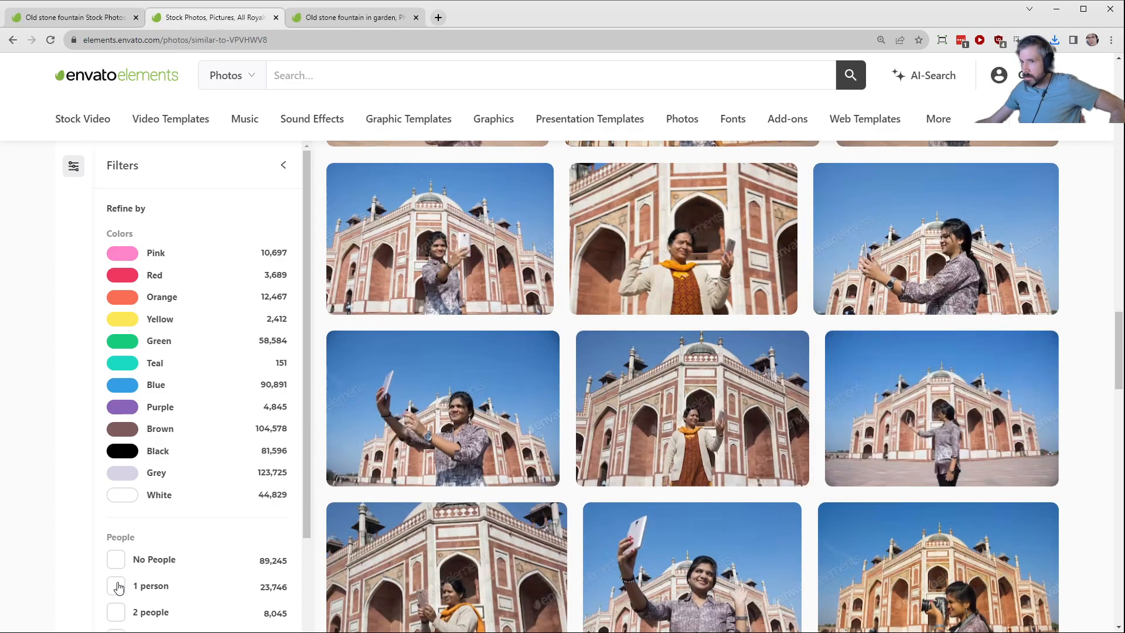
{"action": "left_click", "coordinate": [114, 560]}
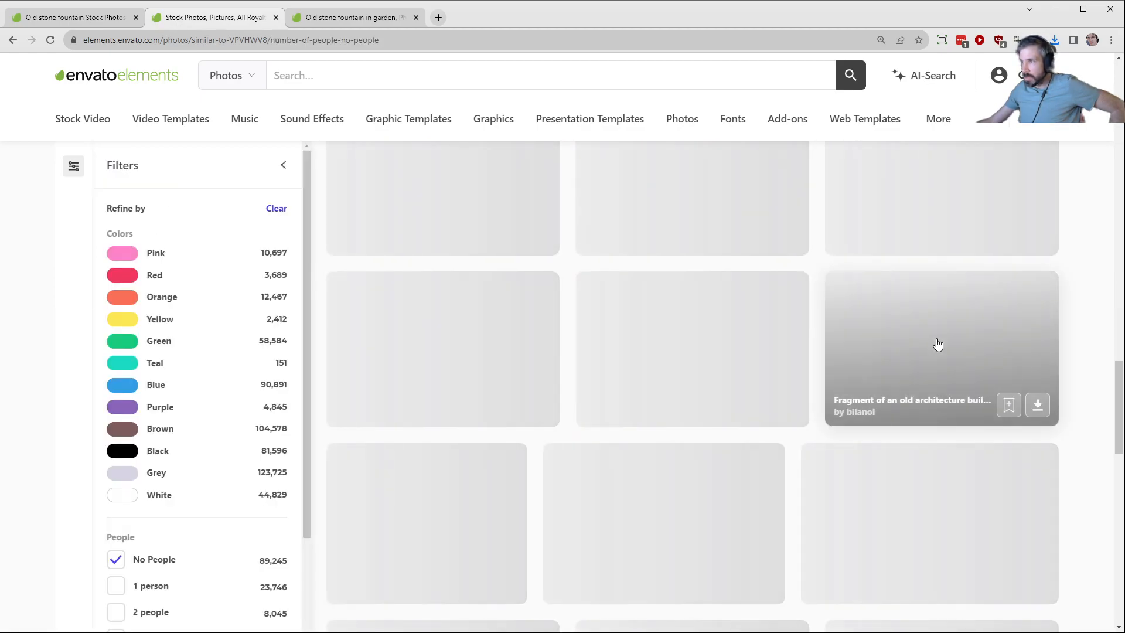
{"action": "scroll", "coordinate": [928, 344], "scroll_direction": "down", "scroll_amount": 4}
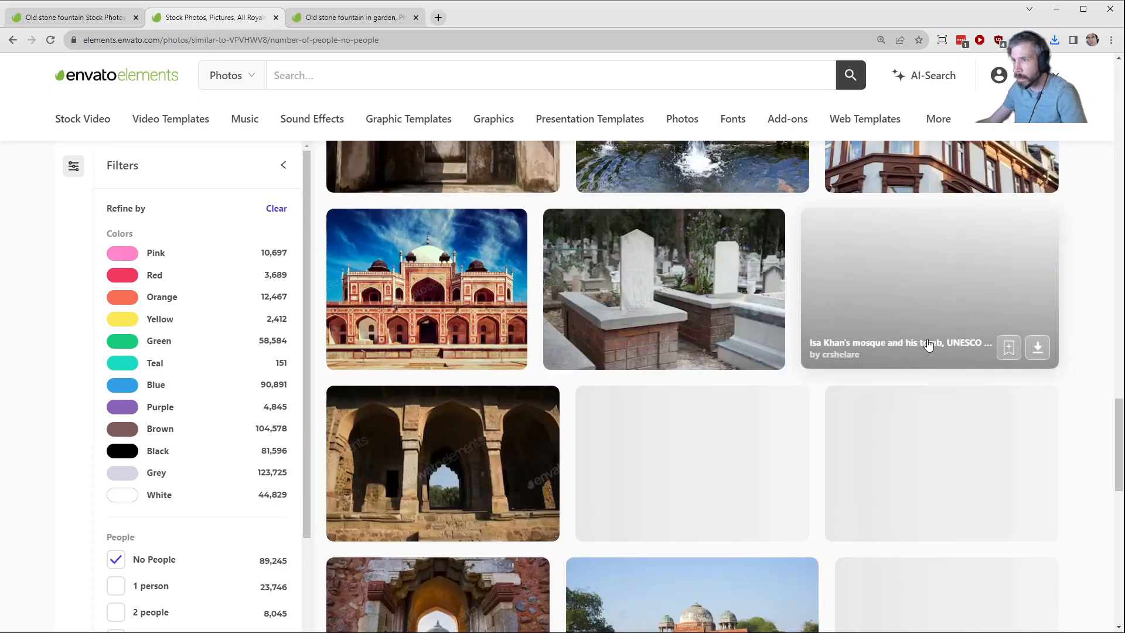
{"action": "scroll", "coordinate": [927, 344], "scroll_direction": "down", "scroll_amount": 4}
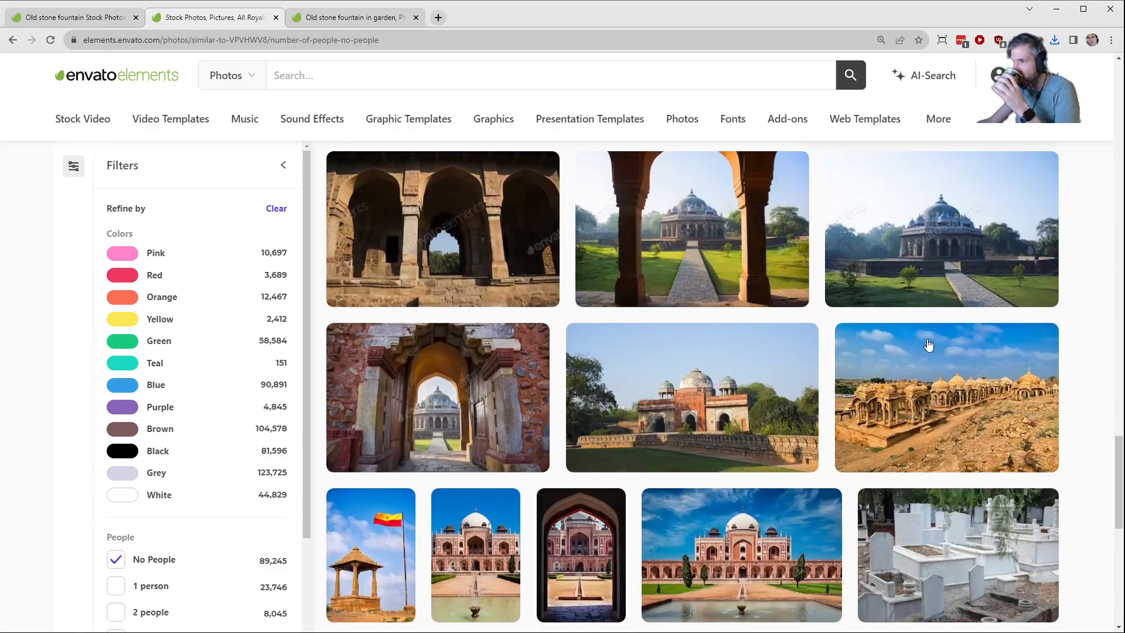
{"action": "scroll", "coordinate": [928, 345], "scroll_direction": "down", "scroll_amount": 3}
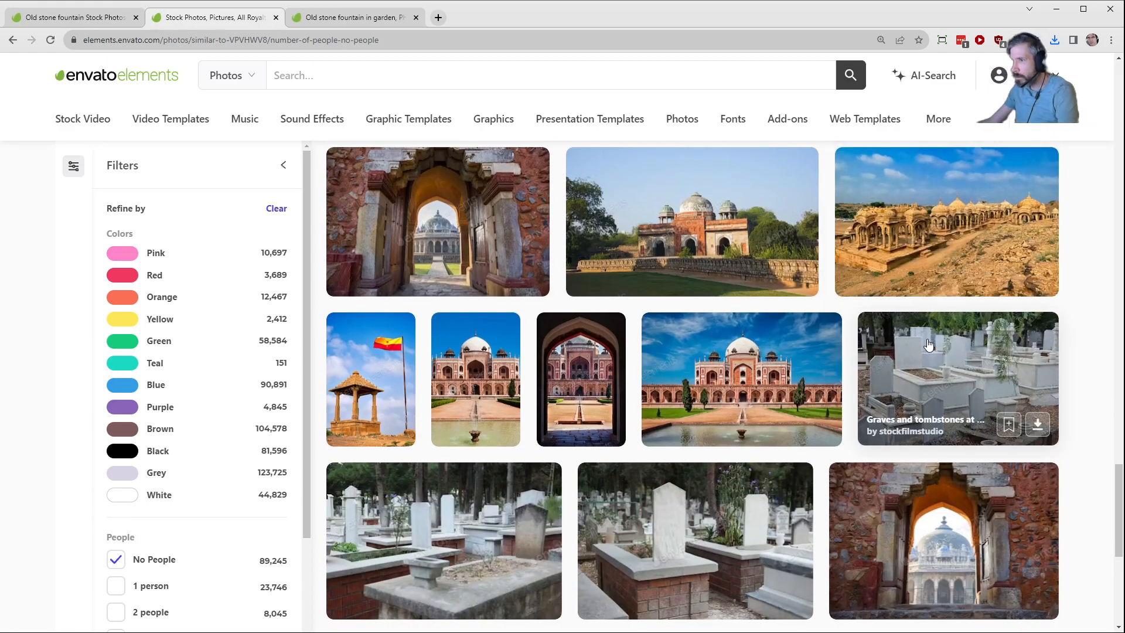
{"action": "scroll", "coordinate": [928, 345], "scroll_direction": "down", "scroll_amount": 3}
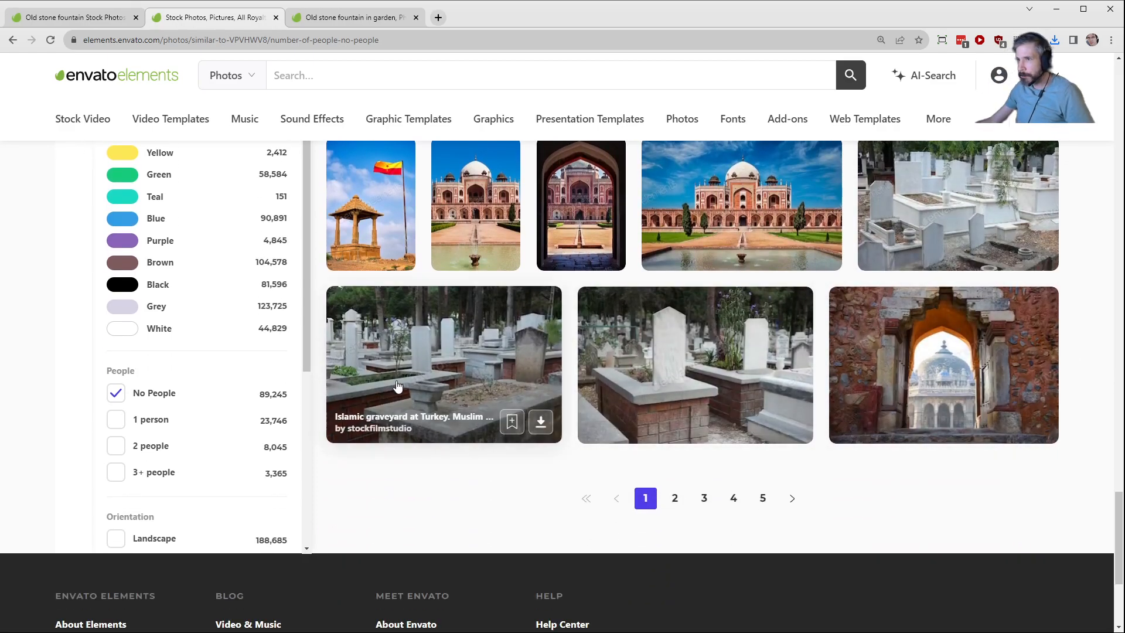
Look through page 2 of the similar photos for fountains or graveyard elements, and switch to the second stone fountain photo.
{"action": "left_click", "coordinate": [674, 499]}
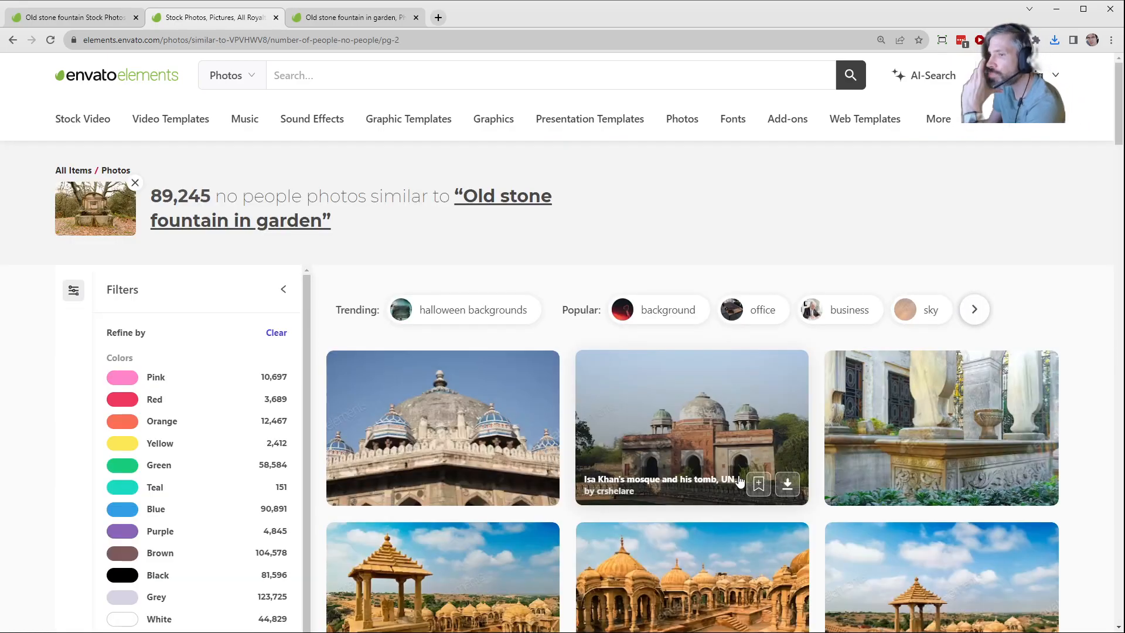
{"action": "scroll", "coordinate": [789, 470], "scroll_direction": "down", "scroll_amount": 6}
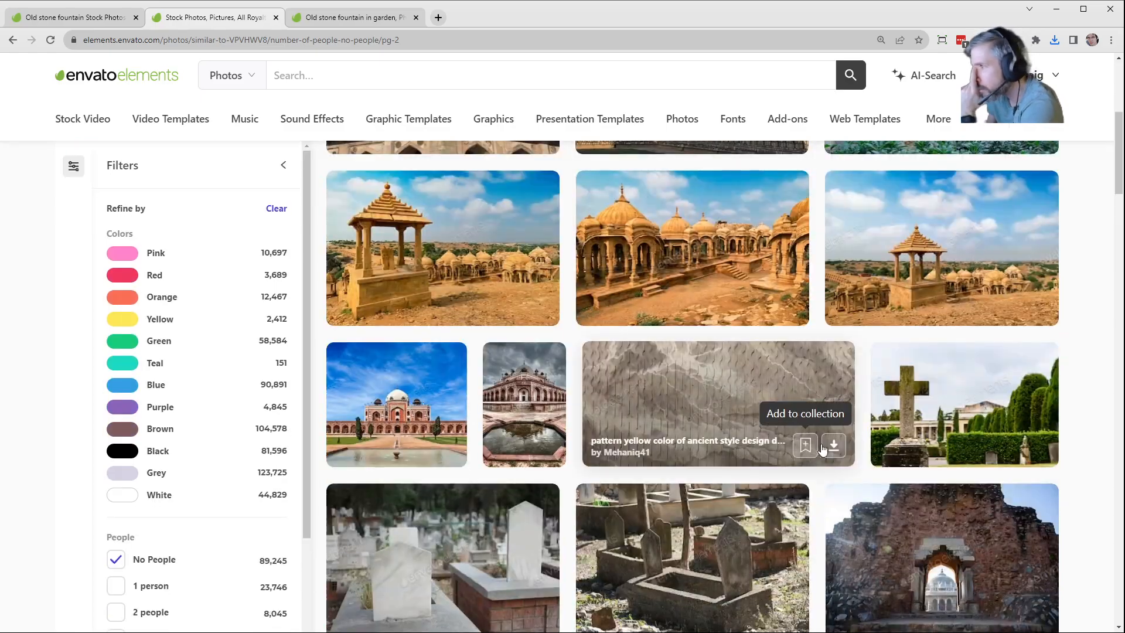
{"action": "scroll", "coordinate": [1062, 443], "scroll_direction": "down", "scroll_amount": 5}
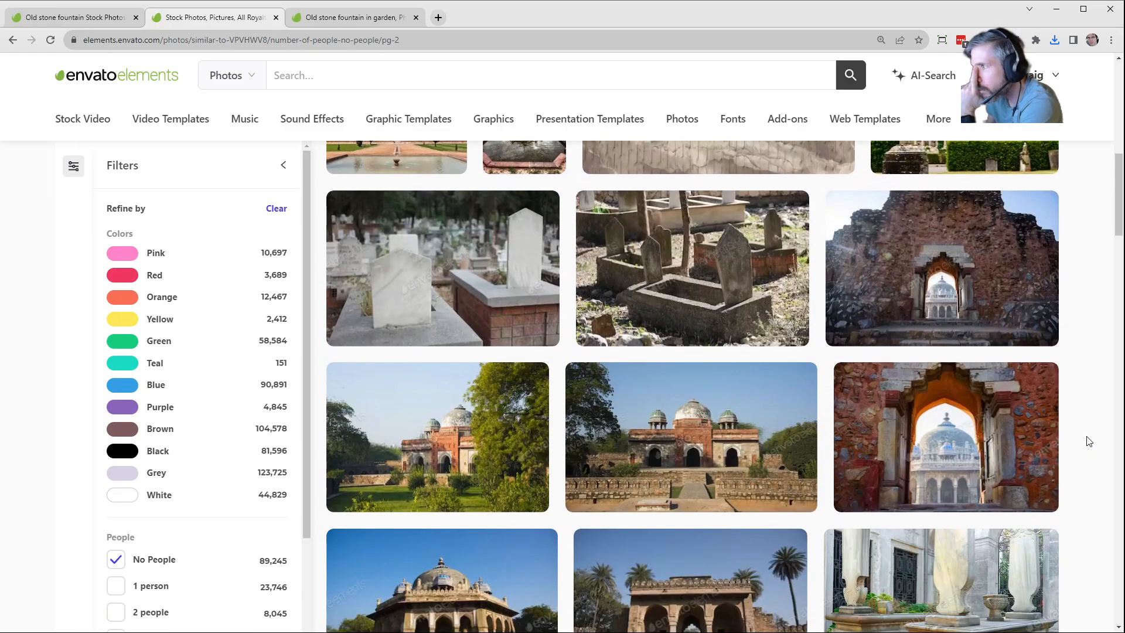
{"action": "scroll", "coordinate": [1088, 441], "scroll_direction": "down", "scroll_amount": 6}
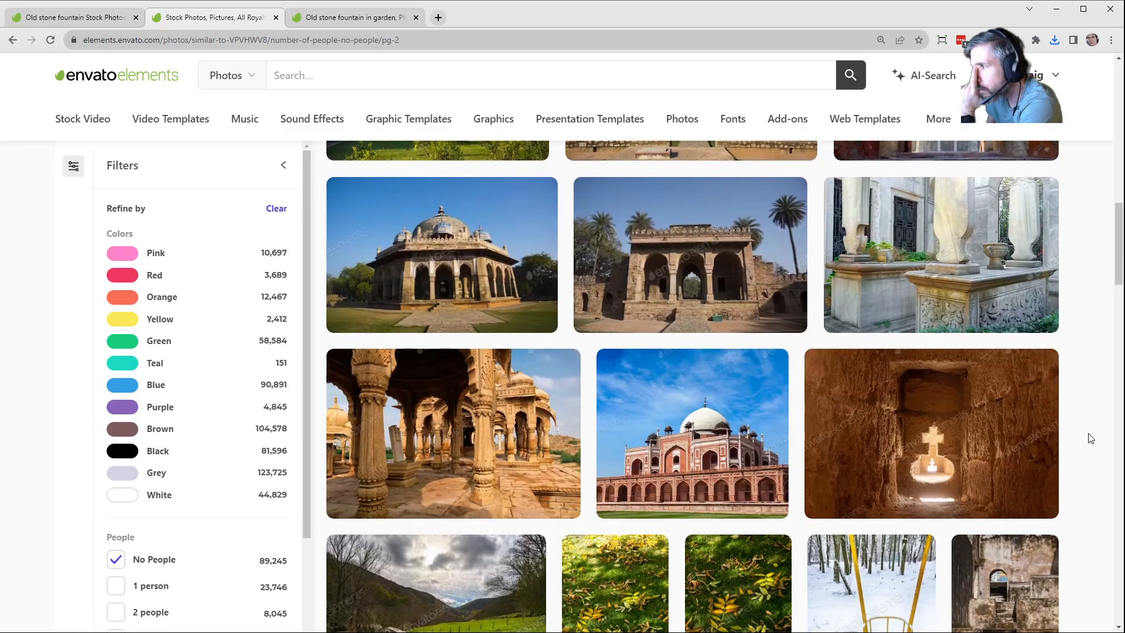
{"action": "scroll", "coordinate": [1090, 438], "scroll_direction": "down", "scroll_amount": 5}
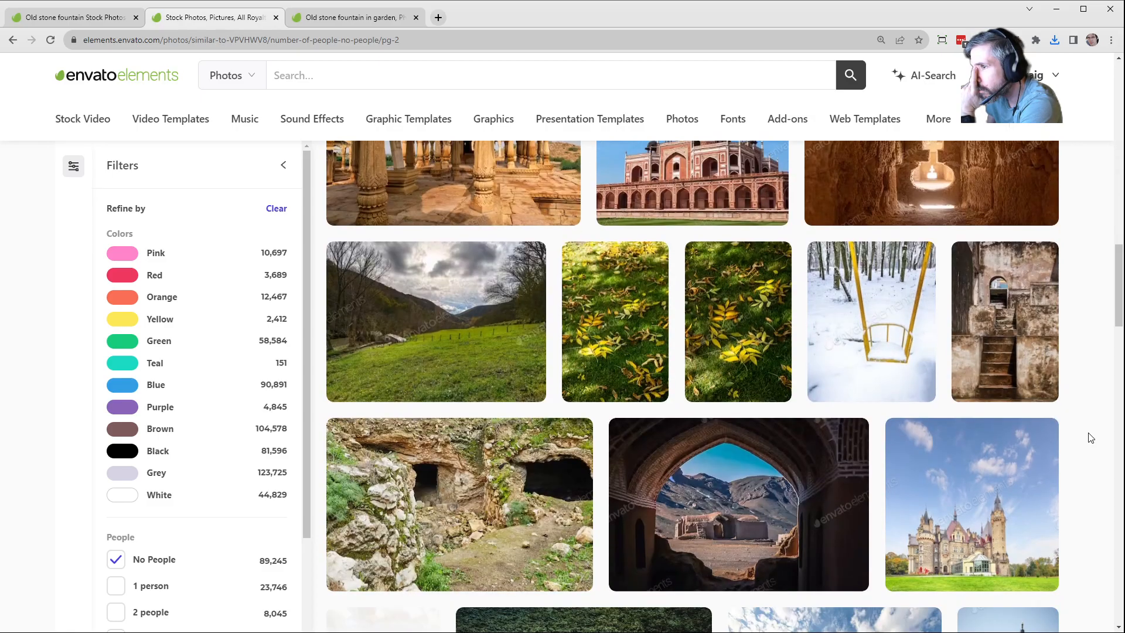
{"action": "scroll", "coordinate": [1093, 434], "scroll_direction": "down", "scroll_amount": 5}
{"action": "scroll", "coordinate": [1093, 434], "scroll_direction": "down", "scroll_amount": 4}
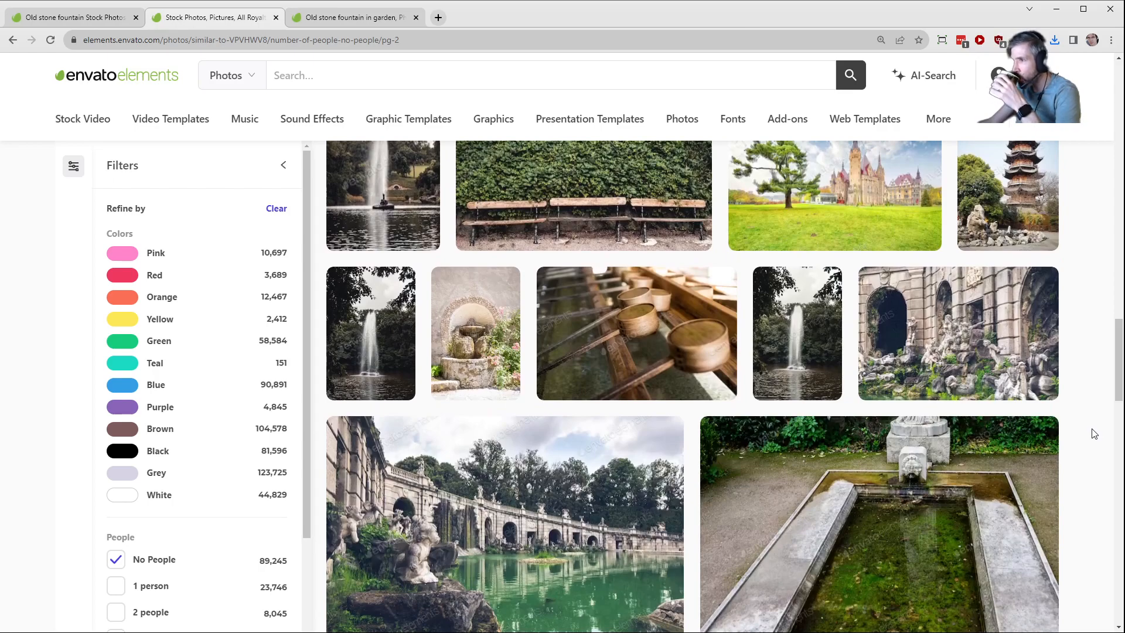
{"action": "scroll", "coordinate": [1093, 435], "scroll_direction": "down", "scroll_amount": 4}
{"action": "scroll", "coordinate": [1094, 434], "scroll_direction": "down", "scroll_amount": 2}
{"action": "scroll", "coordinate": [1094, 434], "scroll_direction": "down", "scroll_amount": 2}
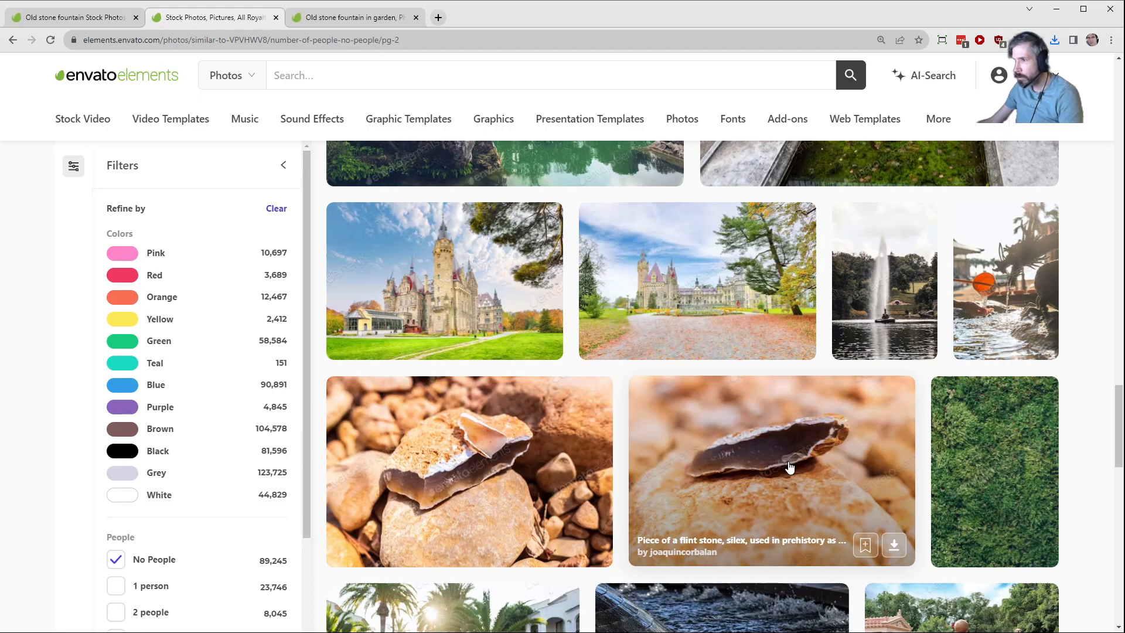
{"action": "scroll", "coordinate": [789, 467], "scroll_direction": "down", "scroll_amount": 5}
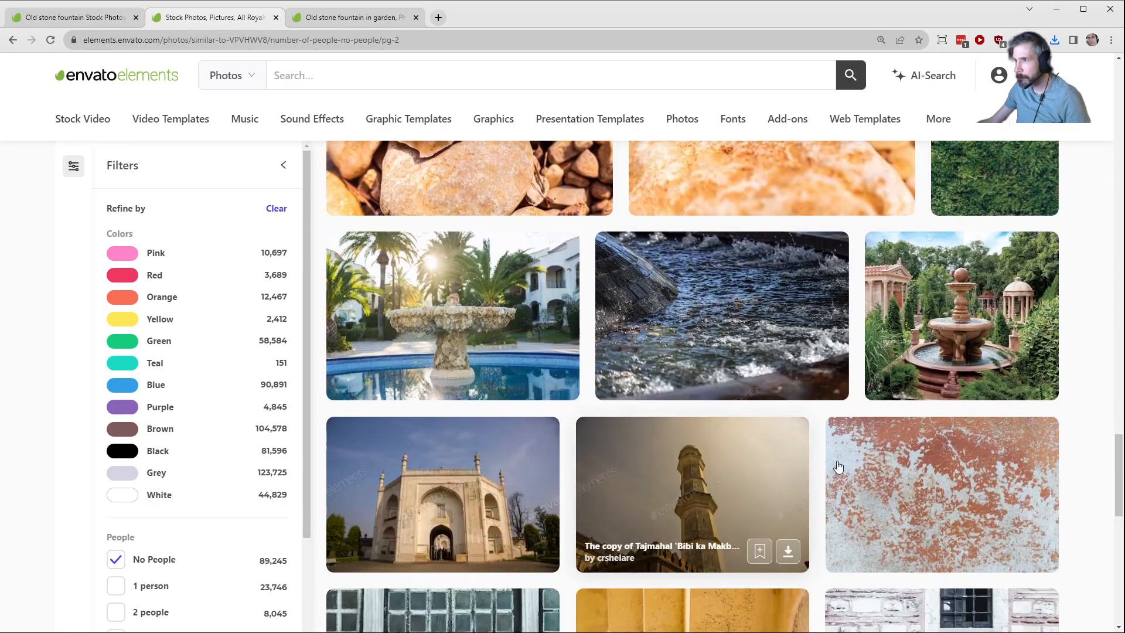
{"action": "scroll", "coordinate": [836, 464], "scroll_direction": "down", "scroll_amount": 7}
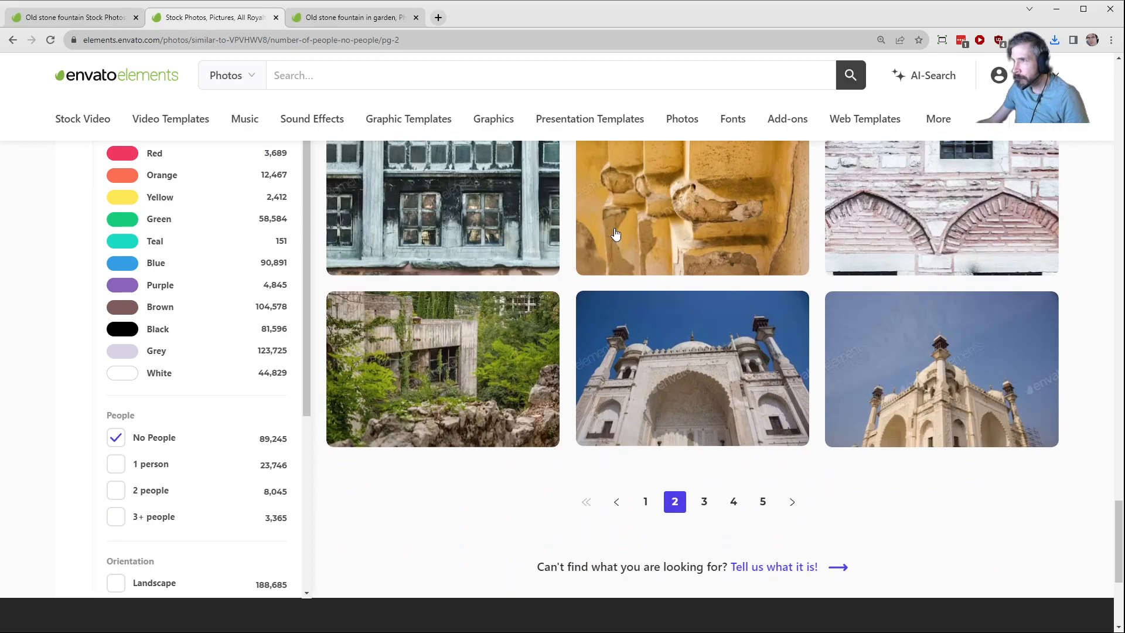
{"action": "left_click", "coordinate": [355, 17]}
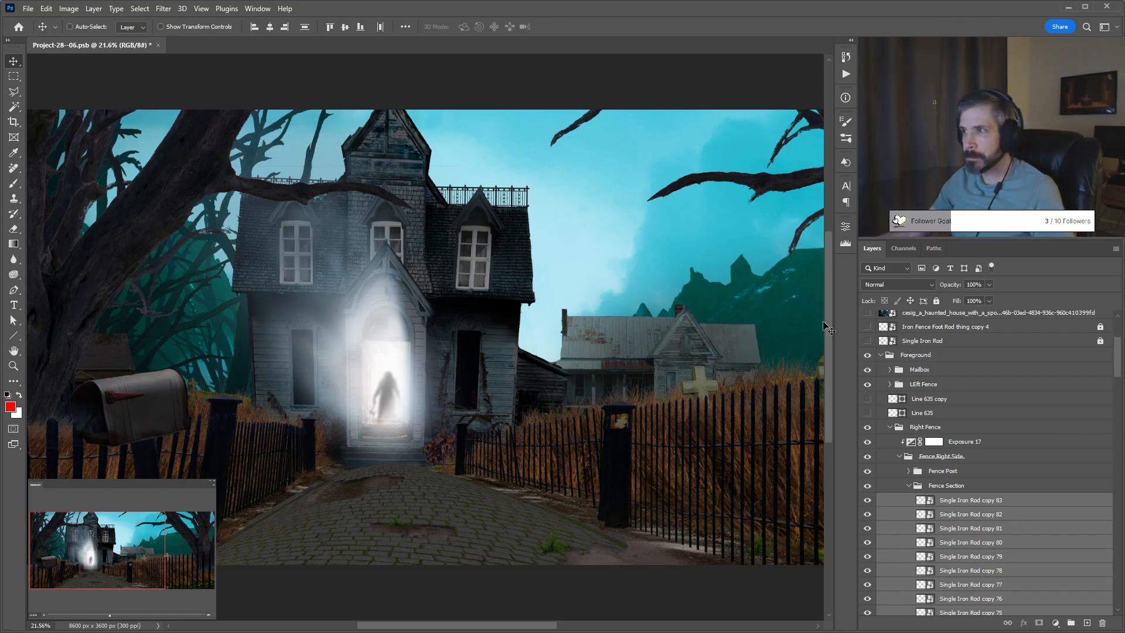
Place the downloaded old-stone-fountain-in-garden photo as a new layer at the top of the layer stack.
{"action": "scroll", "coordinate": [923, 315], "scroll_direction": "up", "scroll_amount": 5}
{"action": "left_click", "coordinate": [938, 317]}
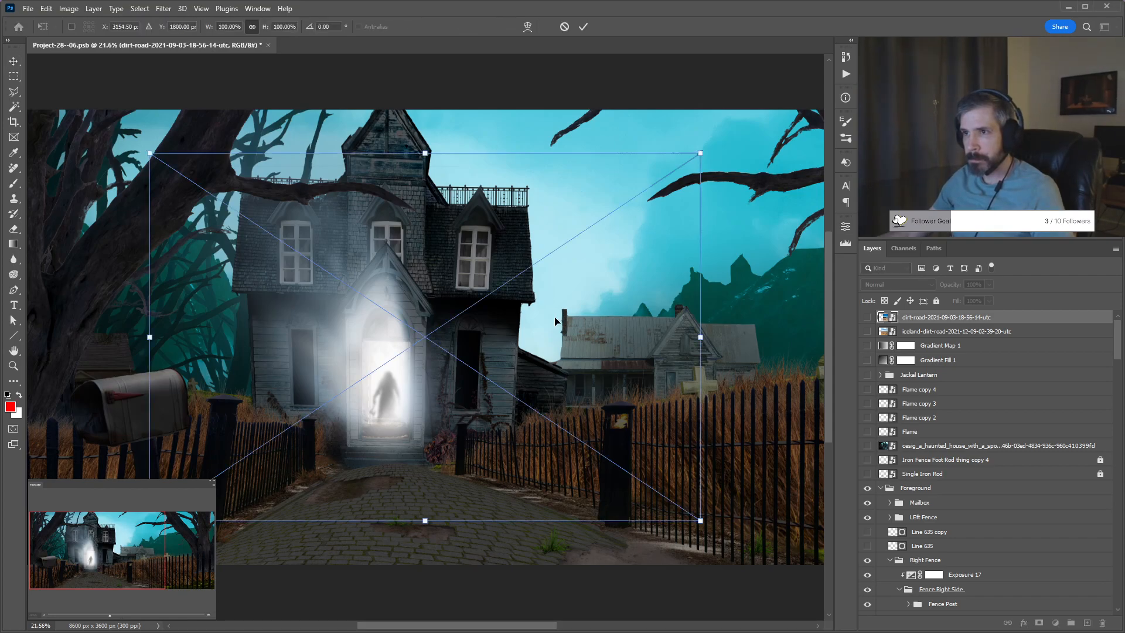
{"action": "key", "text": "Return"}
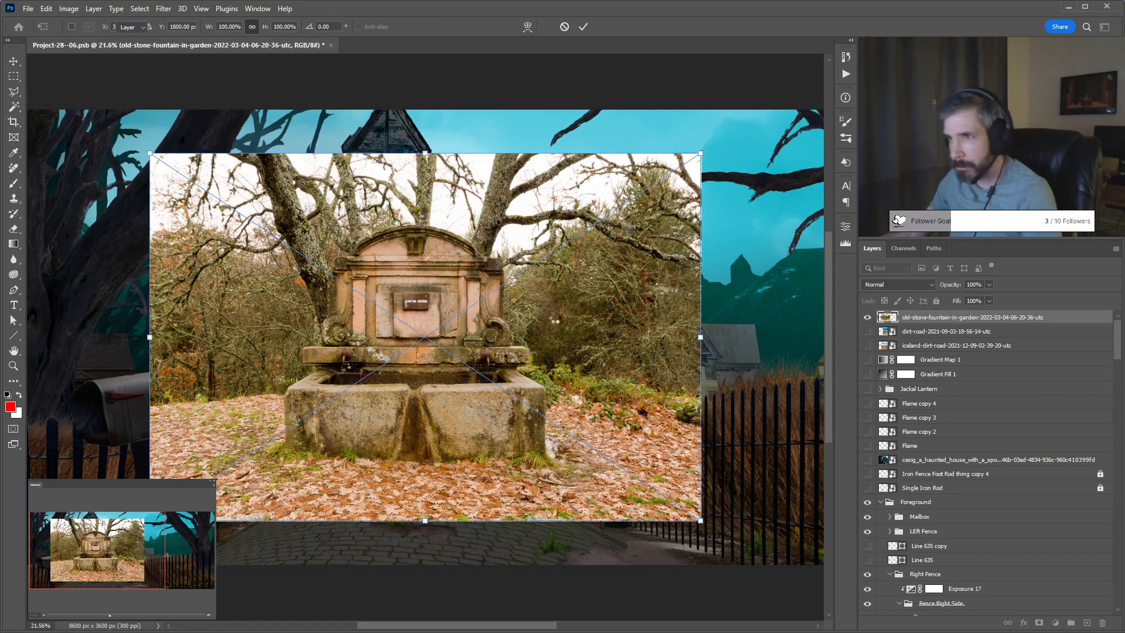
{"action": "scroll", "coordinate": [504, 314], "scroll_direction": "up", "scroll_amount": 1}
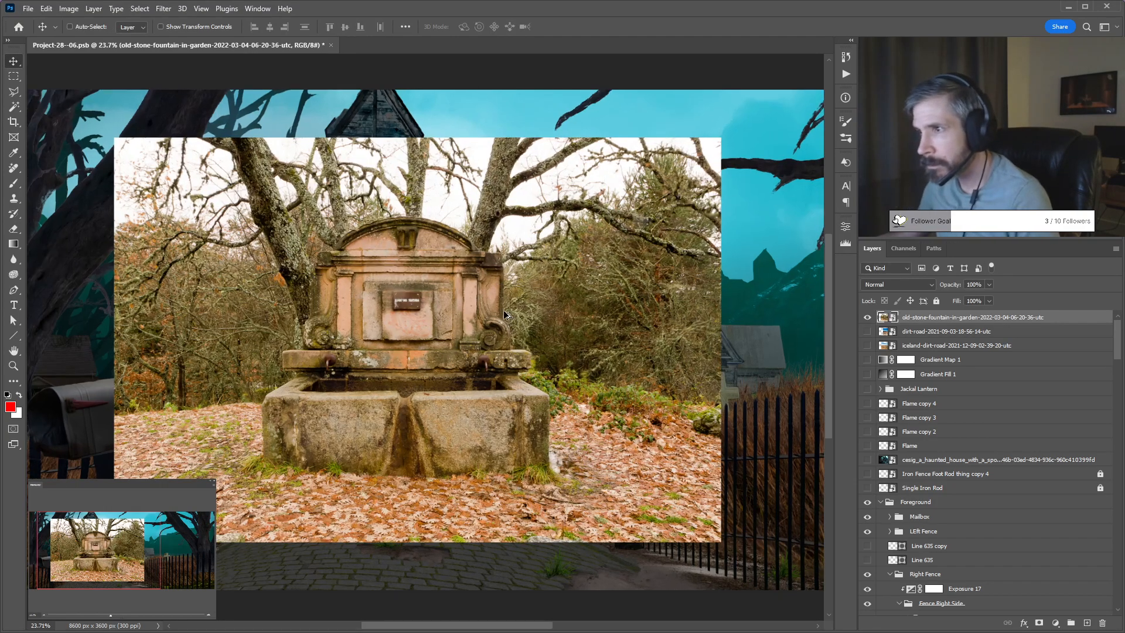
Select the stone fountain in the placed photo and mask out its surroundings with a layer mask.
{"action": "scroll", "coordinate": [504, 310], "scroll_direction": "up", "scroll_amount": 3}
{"action": "scroll", "coordinate": [439, 303], "scroll_direction": "up", "scroll_amount": 3}
{"action": "left_click_drag", "start_coordinate": [294, 373], "coordinate": [402, 366]}
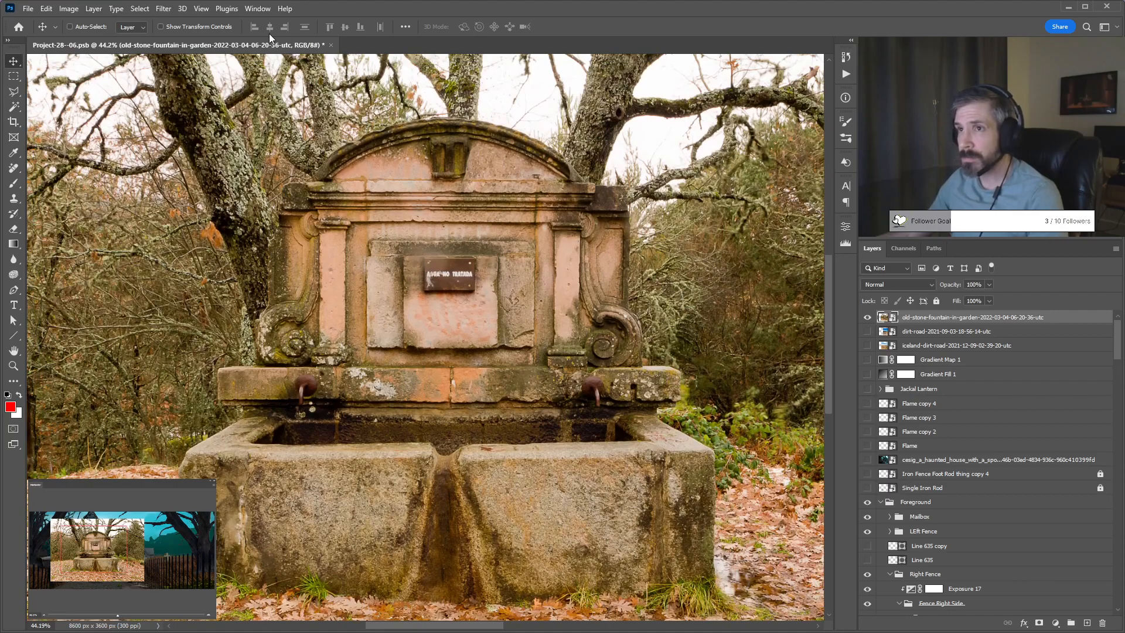
{"action": "key", "text": "w"}
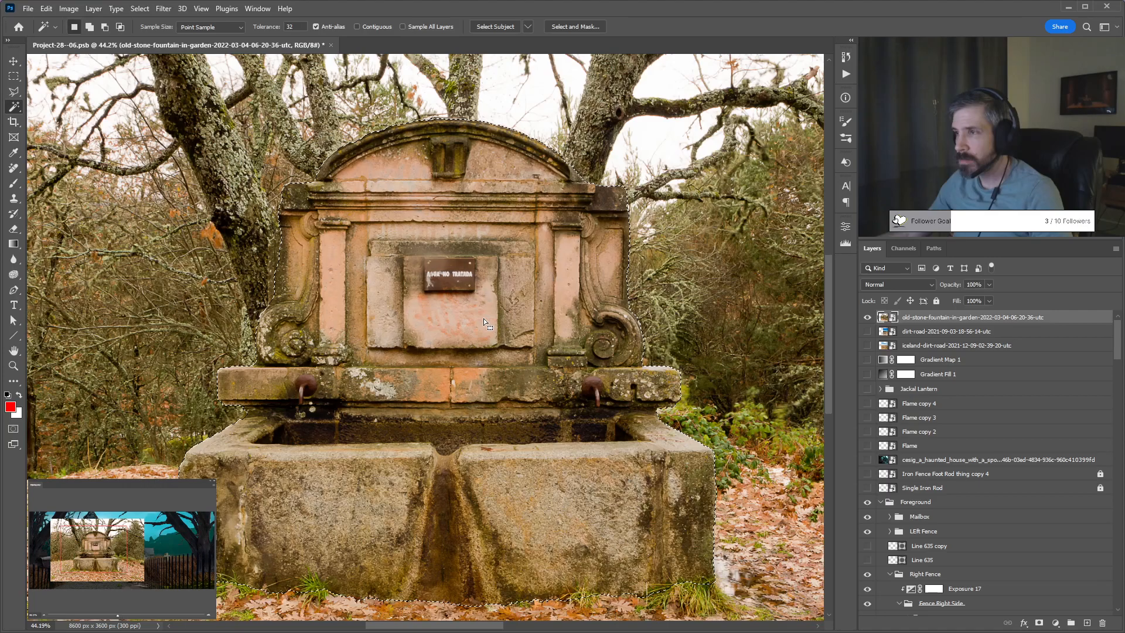
{"action": "left_click", "coordinate": [1039, 623]}
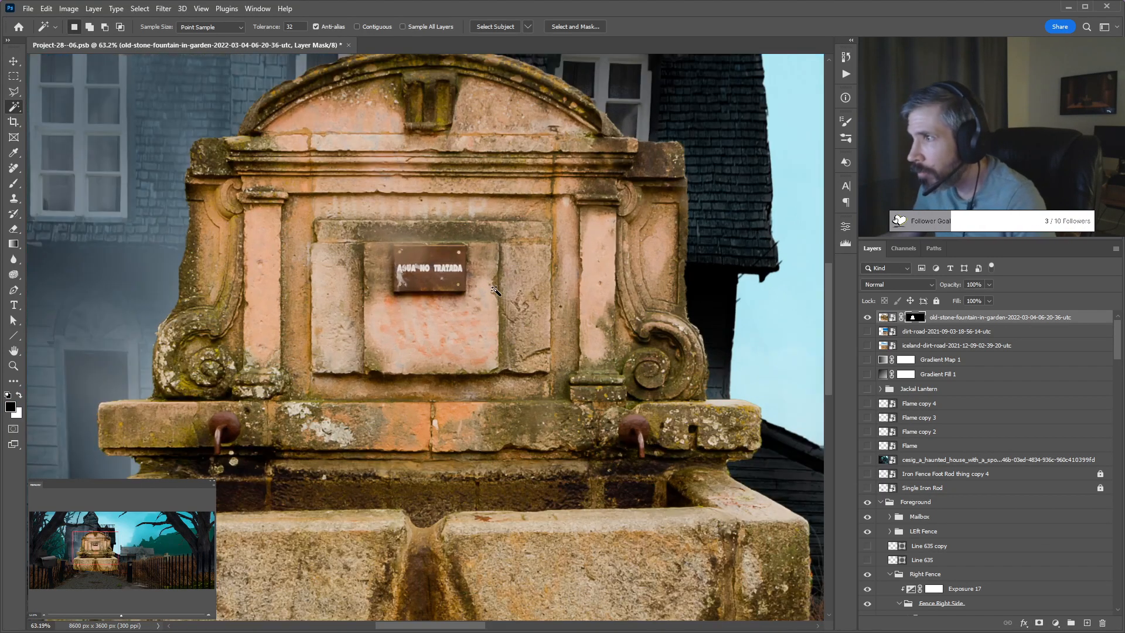
Open the fountain photo's smart object contents and erase the "AGUA NO TRATADA" sign from the stone panel with the Remove Tool.
{"action": "scroll", "coordinate": [469, 246], "scroll_direction": "up", "scroll_amount": 2}
{"action": "left_click", "coordinate": [883, 317]}
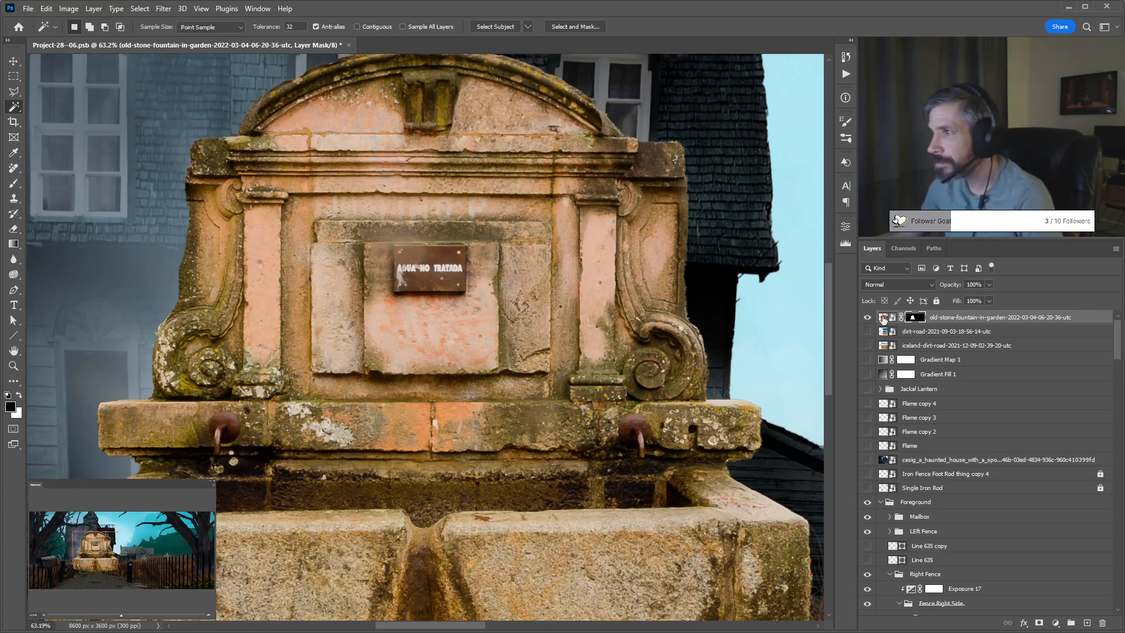
{"action": "double_click", "coordinate": [883, 317]}
{"action": "scroll", "coordinate": [44, 209], "scroll_direction": "up", "scroll_amount": 3}
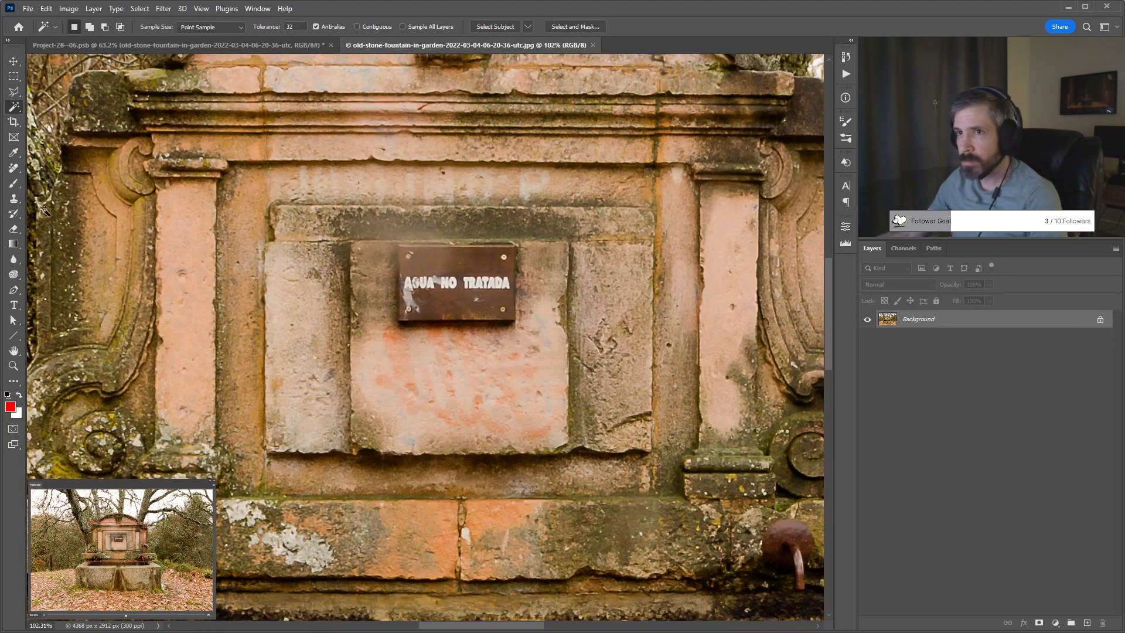
{"action": "left_click", "coordinate": [14, 169]}
{"action": "mouse_move", "coordinate": [396, 266]}
{"action": "left_mouse_down"}
{"action": "mouse_move", "coordinate": [510, 266]}
{"action": "mouse_move", "coordinate": [512, 303]}
{"action": "mouse_move", "coordinate": [418, 304]}
{"action": "mouse_move", "coordinate": [396, 315]}
{"action": "mouse_move", "coordinate": [508, 319]}
{"action": "mouse_move", "coordinate": [517, 291]}
{"action": "mouse_move", "coordinate": [402, 287]}
{"action": "mouse_move", "coordinate": [401, 325]}
{"action": "left_mouse_up"}
{"action": "mouse_move", "coordinate": [507, 293]}
{"action": "left_mouse_down"}
{"action": "mouse_move", "coordinate": [474, 284]}
{"action": "mouse_move", "coordinate": [426, 300]}
{"action": "left_mouse_up"}
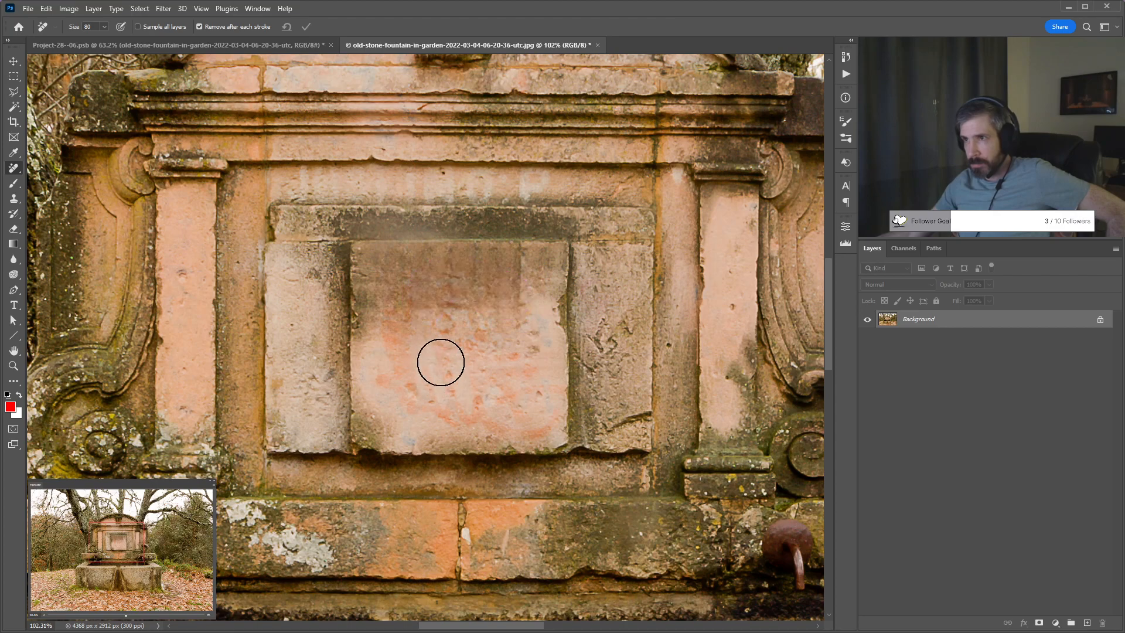
{"action": "left_click_drag", "start_coordinate": [511, 267], "coordinate": [515, 326]}
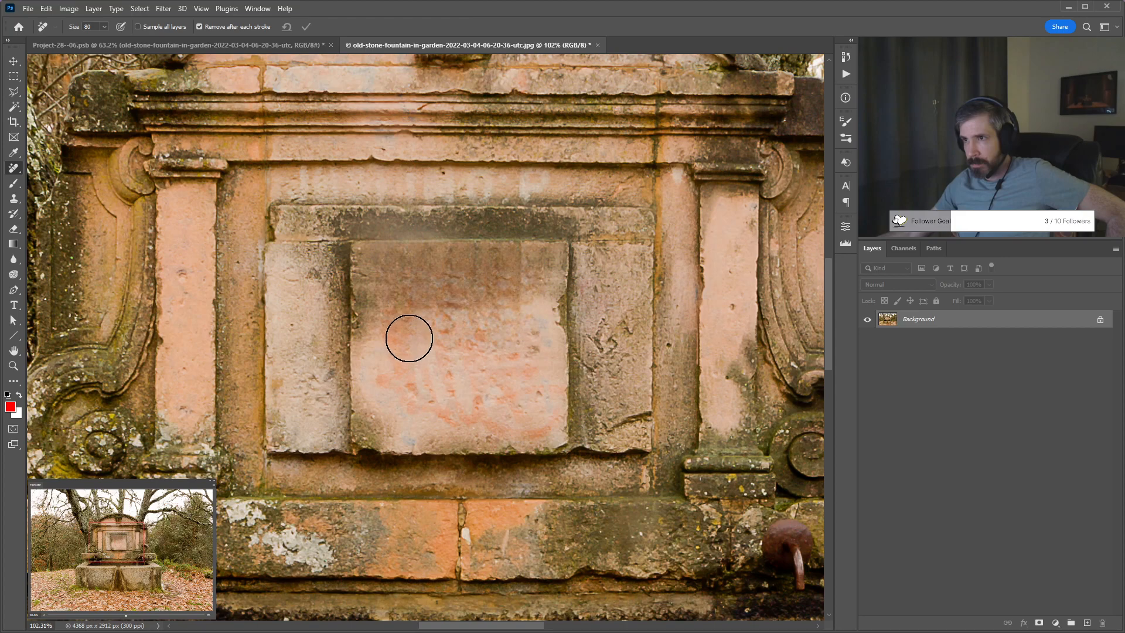
{"action": "left_click_drag", "start_coordinate": [390, 281], "coordinate": [452, 286]}
{"action": "mouse_move", "coordinate": [520, 304]}
{"action": "left_mouse_down"}
{"action": "mouse_move", "coordinate": [408, 327]}
{"action": "mouse_move", "coordinate": [456, 308]}
{"action": "mouse_move", "coordinate": [500, 324]}
{"action": "mouse_move", "coordinate": [528, 275]}
{"action": "mouse_move", "coordinate": [451, 285]}
{"action": "left_mouse_up"}
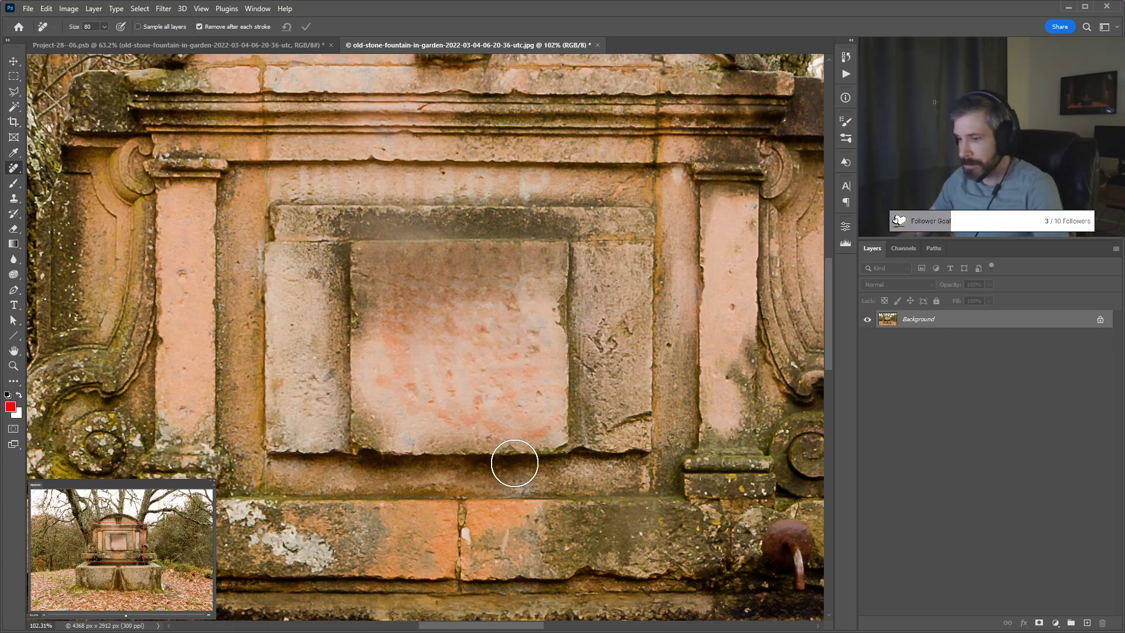
Check the whole fountain and touch up the top edge of its central stone panel with the Remove Tool.
{"action": "key", "text": "v"}
{"action": "key", "text": "ctrl+minus"}
{"action": "key", "text": "ctrl+minus"}
{"action": "key", "text": "ctrl+minus"}
{"action": "key", "text": "ctrl+minus"}
{"action": "key", "text": "ctrl+plus"}
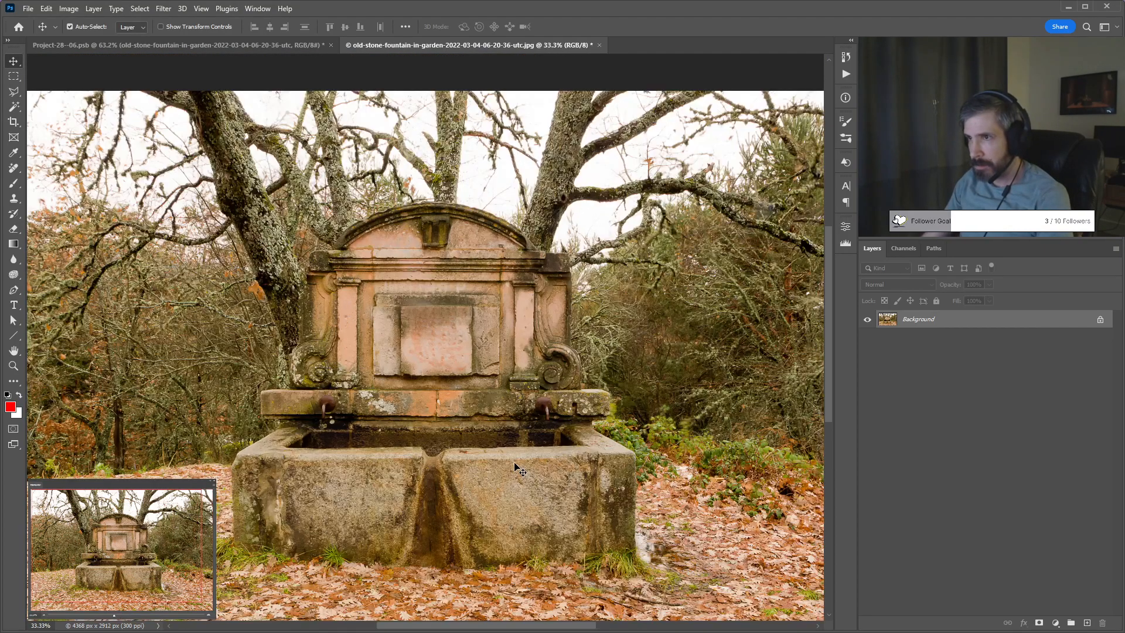
{"action": "key", "text": "ctrl+plus"}
{"action": "key", "text": "ctrl+plus"}
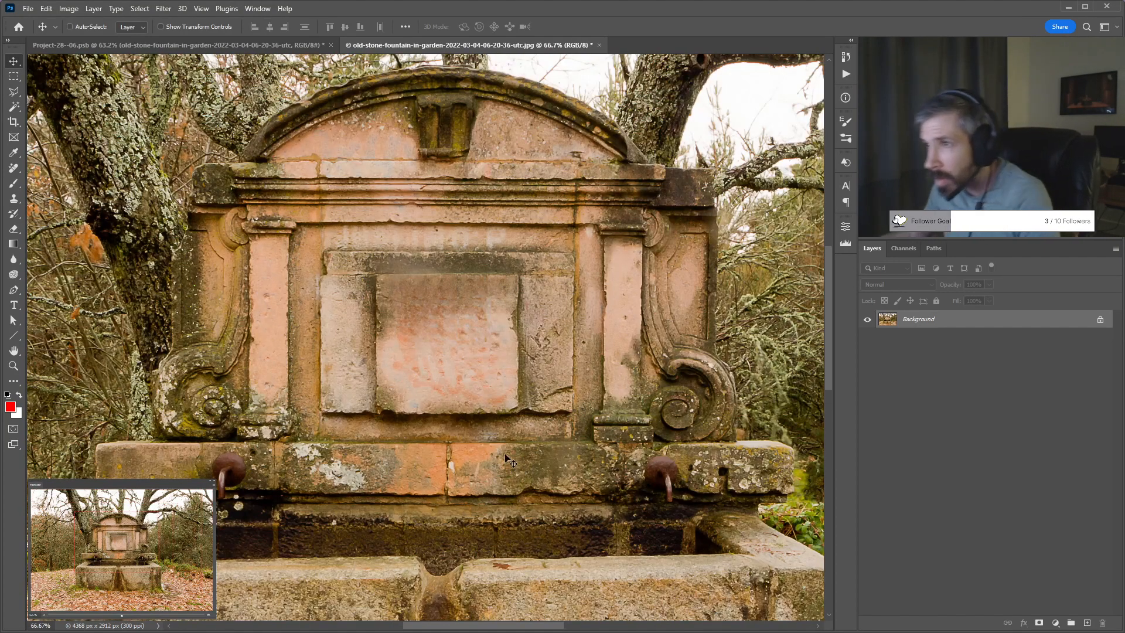
{"action": "key", "text": "j"}
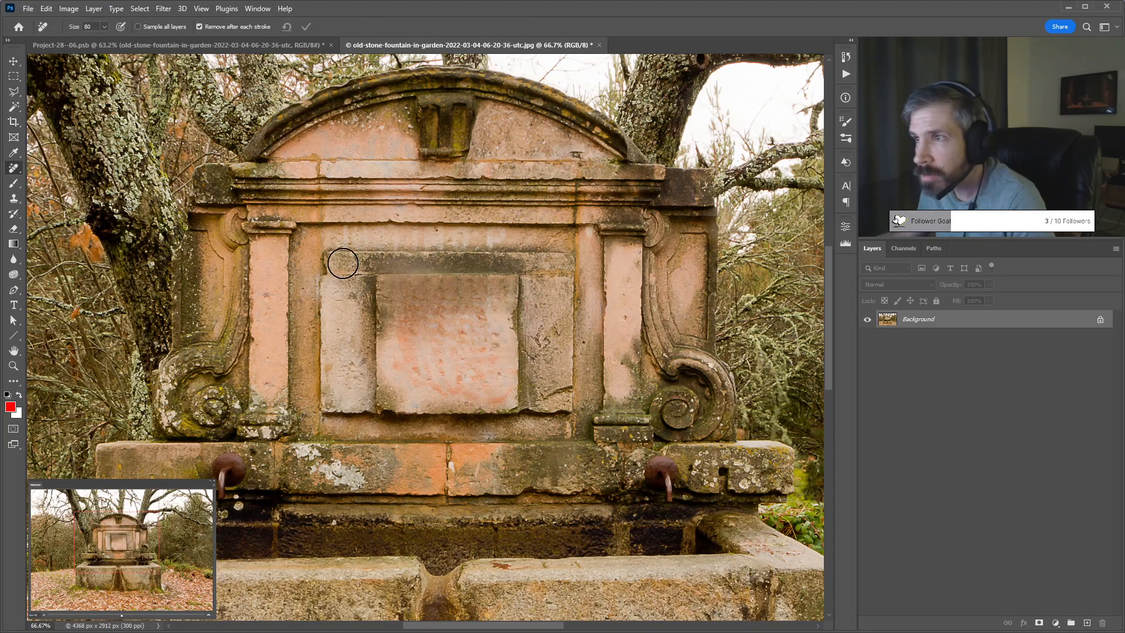
{"action": "left_click", "coordinate": [439, 292]}
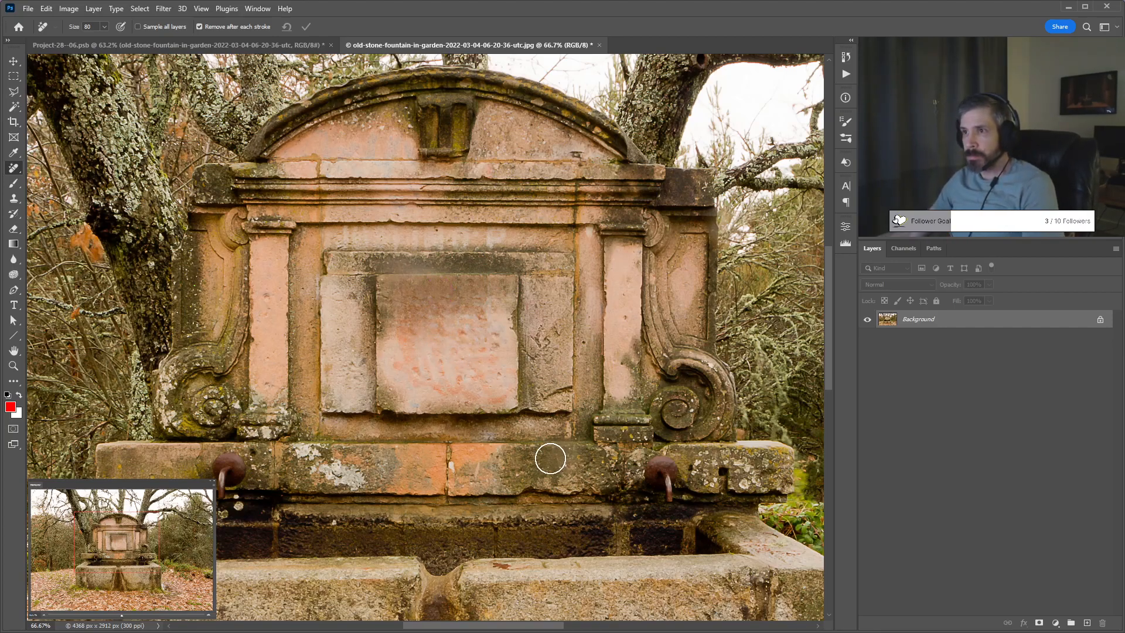
Save the retouched fountain photo and close it to return to the haunted house composite.
{"action": "key", "text": "v"}
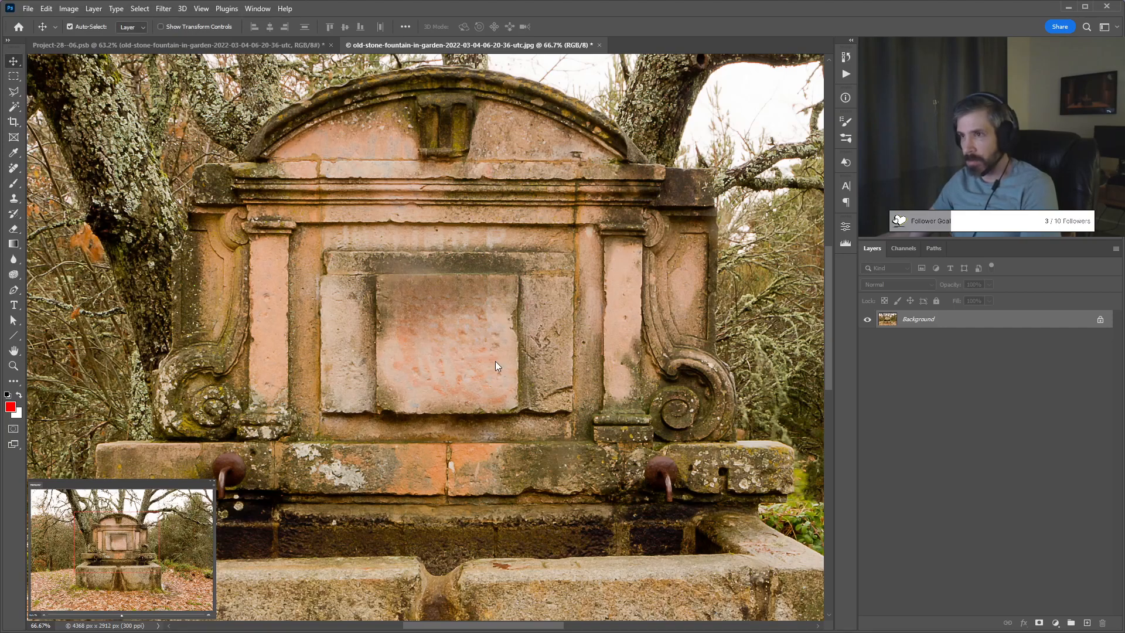
{"action": "key", "text": "h"}
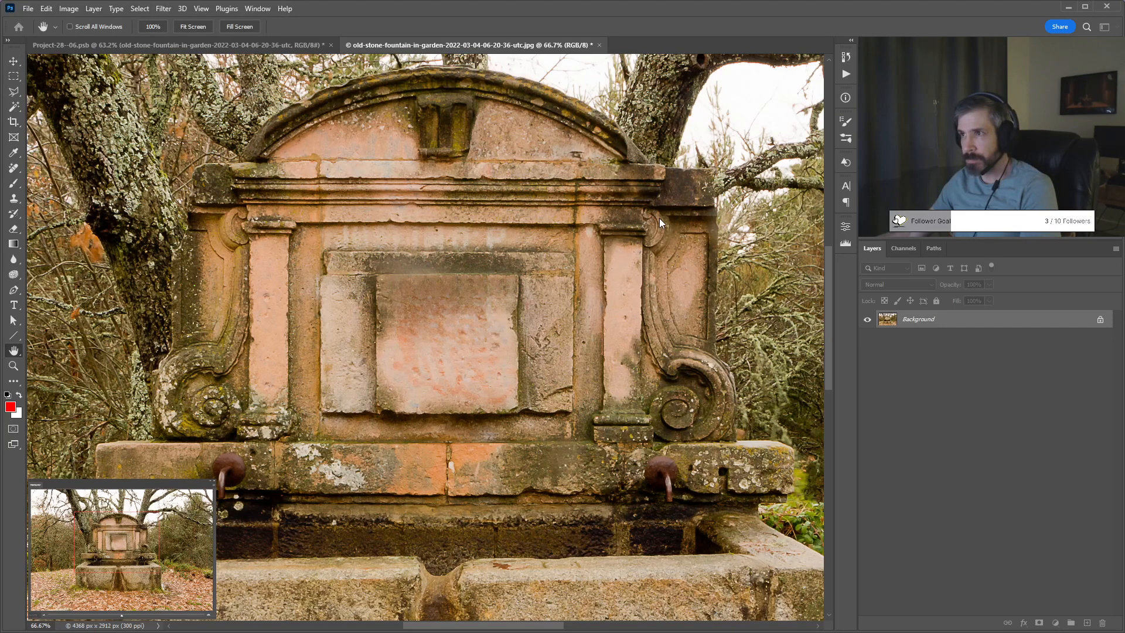
{"action": "key", "text": "v"}
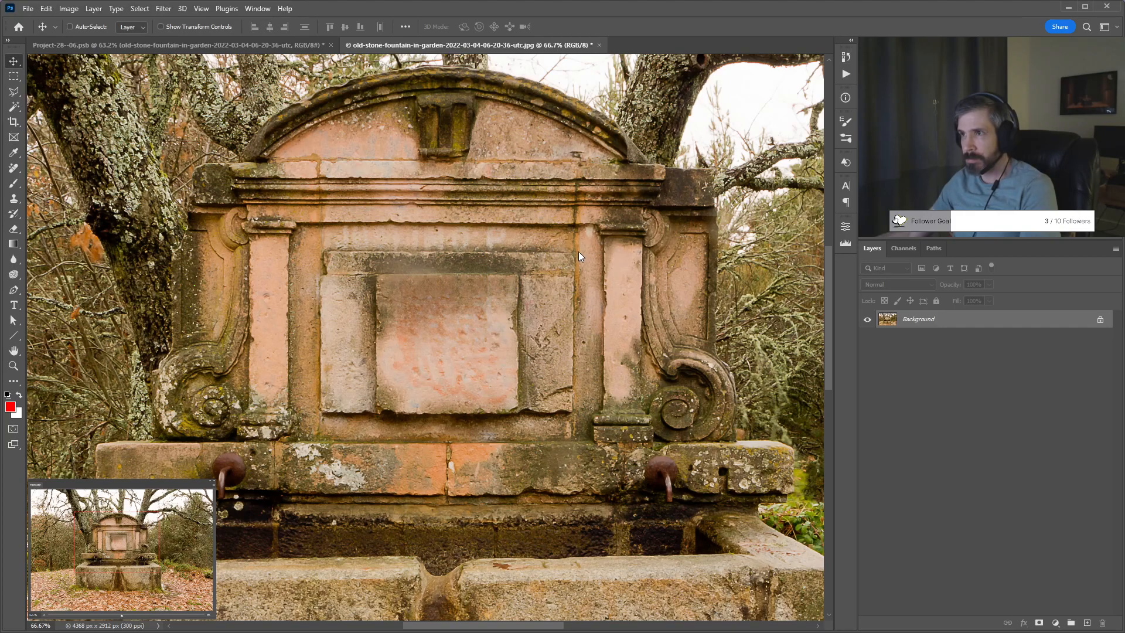
{"action": "key", "text": "ctrl+s"}
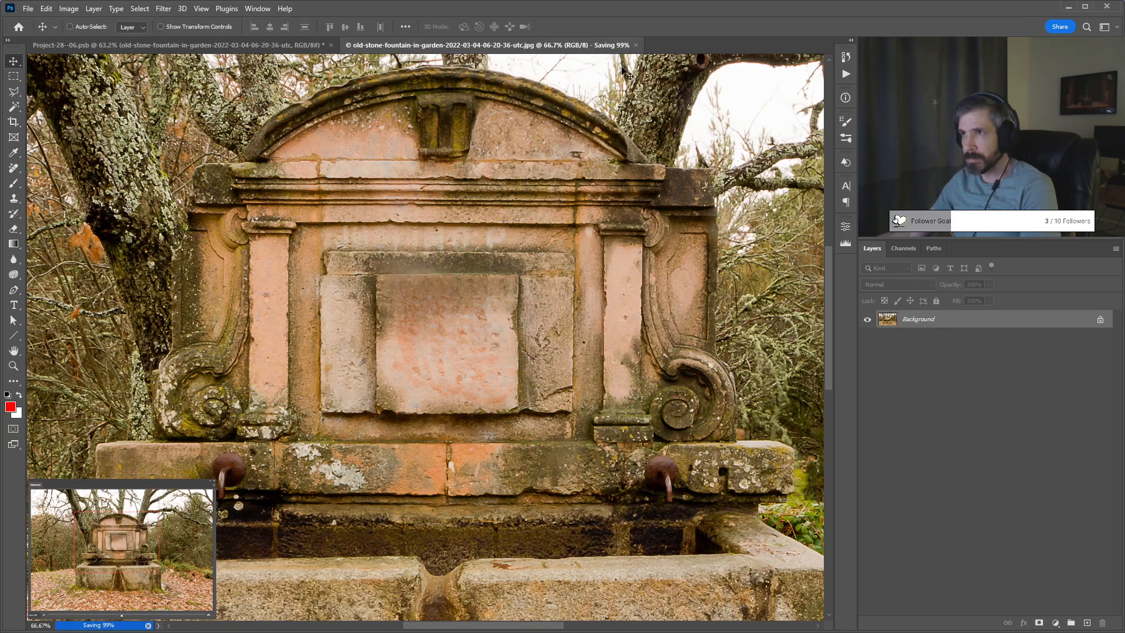
{"action": "left_click", "coordinate": [635, 45]}
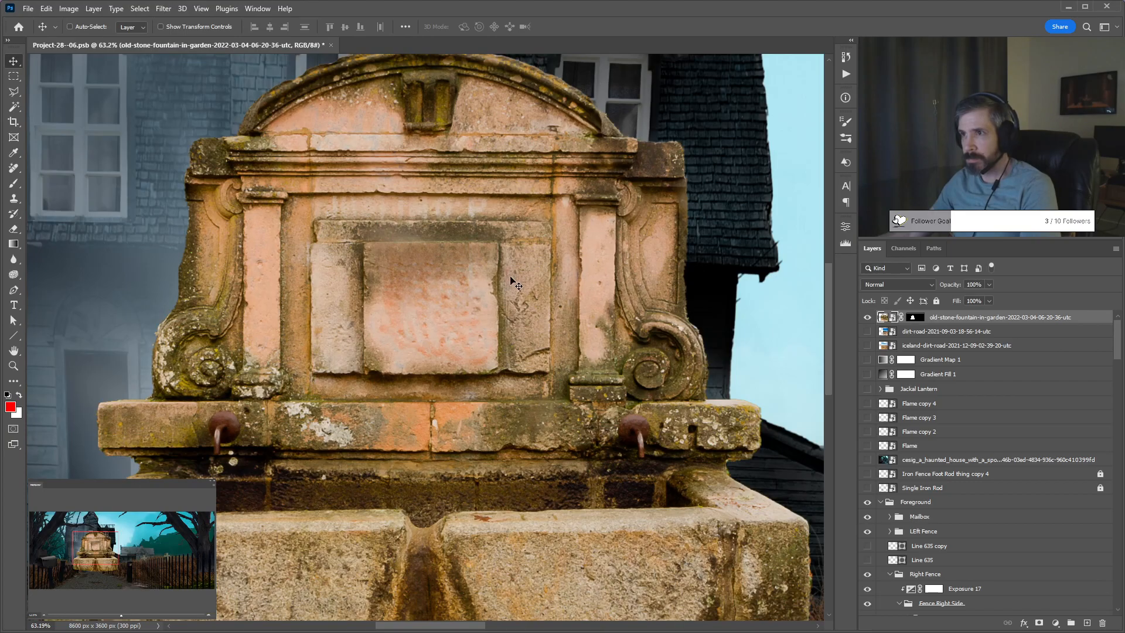
Convert the masked fountain layer to a new smart object and rename it Fountain.
{"action": "scroll", "coordinate": [515, 280], "scroll_direction": "down", "scroll_amount": 5}
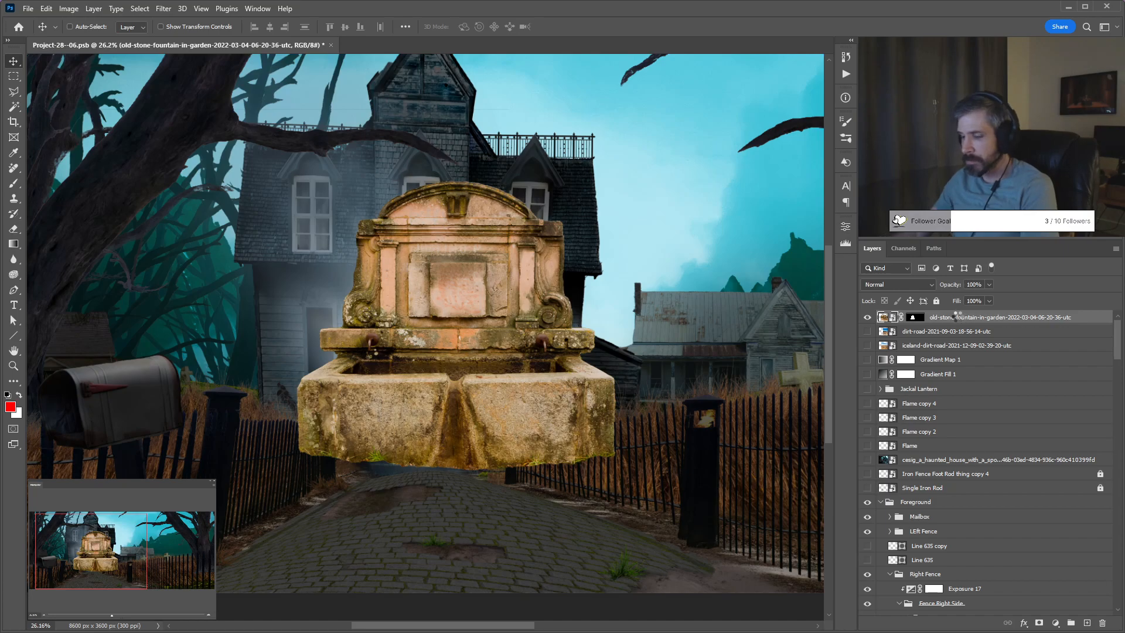
{"action": "double_click", "coordinate": [957, 317]}
{"action": "type", "text": "Fountain"}
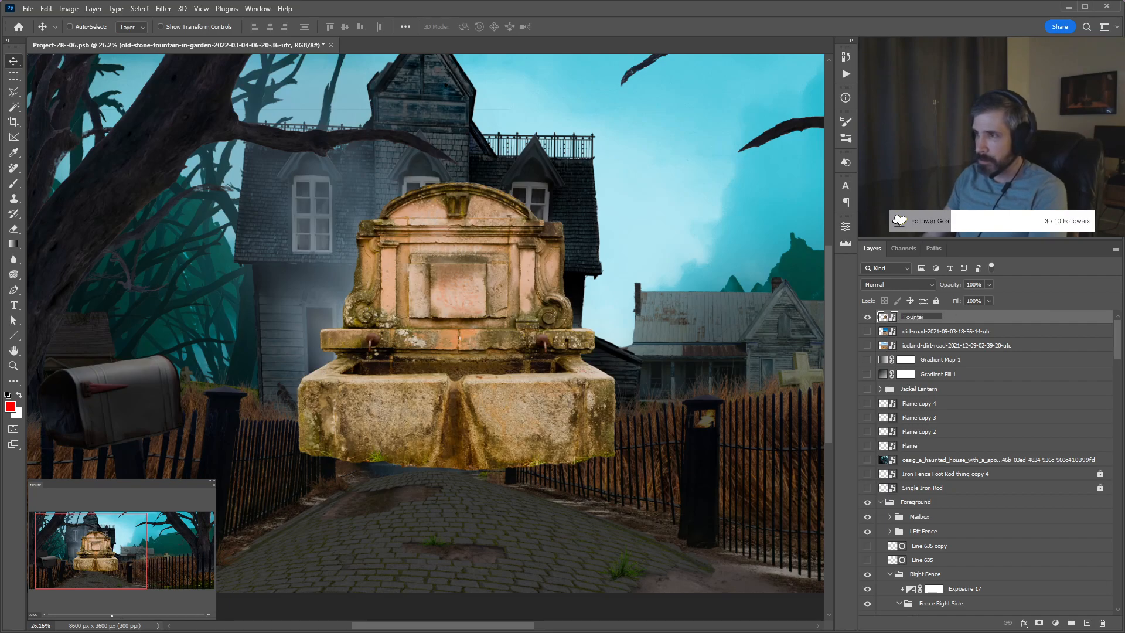
{"action": "key", "text": "Return"}
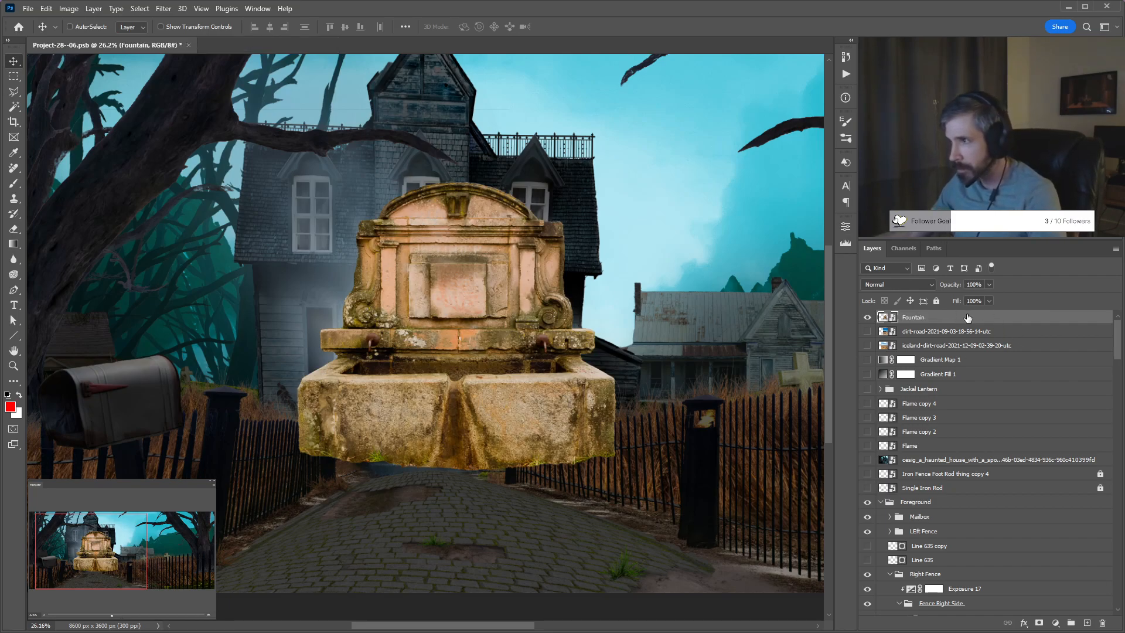
Move the Fountain layer into the Right Grass group, directly below Graveyard copy, and position the fountain behind the right fence.
{"action": "scroll", "coordinate": [987, 463], "scroll_direction": "down", "scroll_amount": 1}
{"action": "left_click_drag", "start_coordinate": [1008, 620], "coordinate": [1017, 411]}
{"action": "left_click", "coordinate": [881, 346]}
{"action": "left_click_drag", "start_coordinate": [591, 411], "coordinate": [299, 452]}
{"action": "left_click_drag", "start_coordinate": [227, 453], "coordinate": [688, 448]}
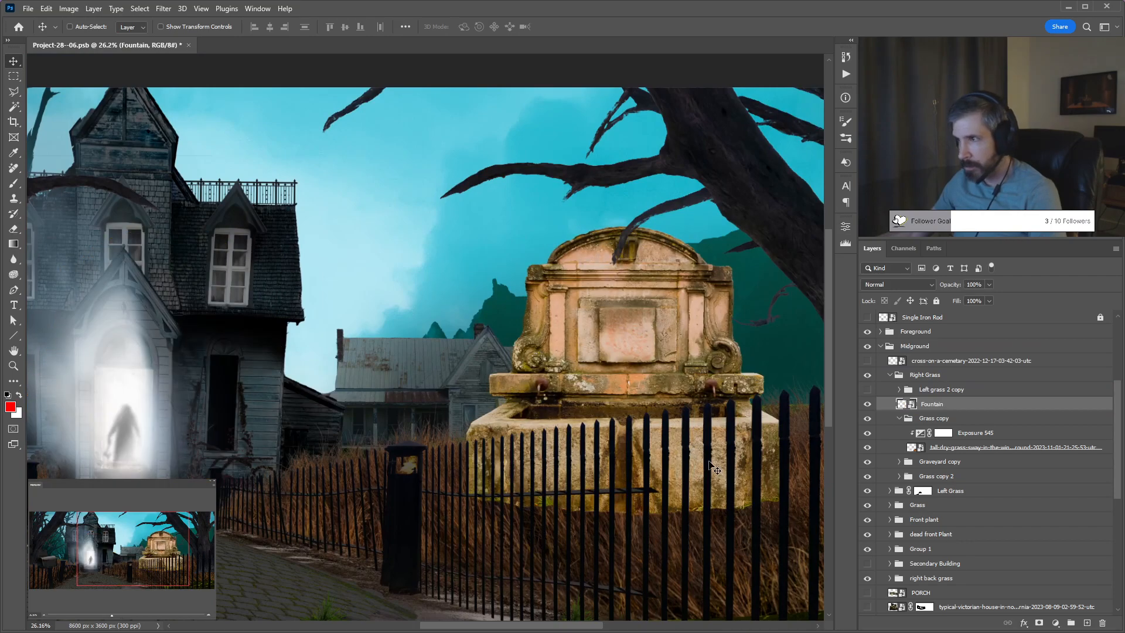
{"action": "left_click", "coordinate": [901, 419]}
{"action": "left_click_drag", "start_coordinate": [960, 410], "coordinate": [986, 441]}
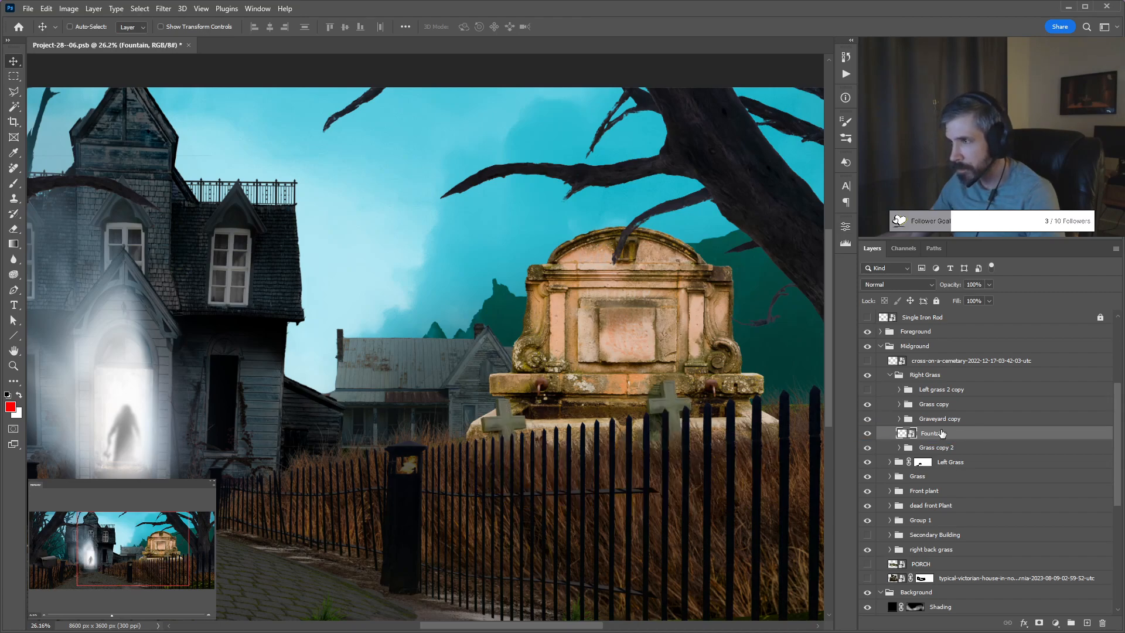
Put the Fountain layer in its own group and name the group Fountain.
{"action": "key", "text": "ctrl"}
{"action": "key", "text": "ctrl+g"}
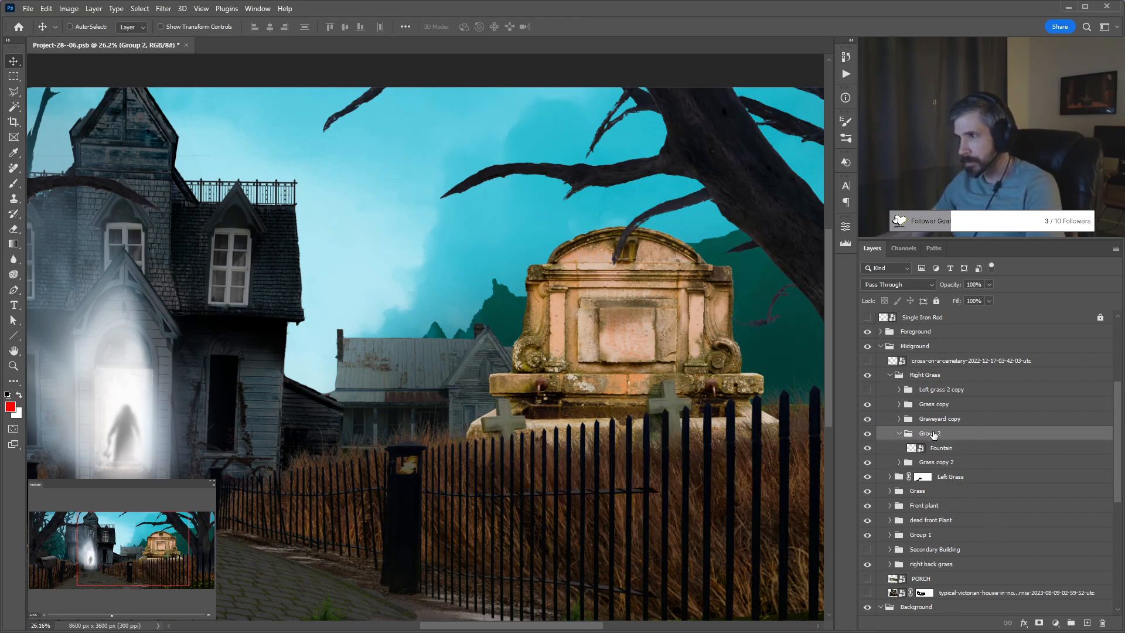
{"action": "double_click", "coordinate": [932, 433]}
{"action": "type", "text": "Fount"}
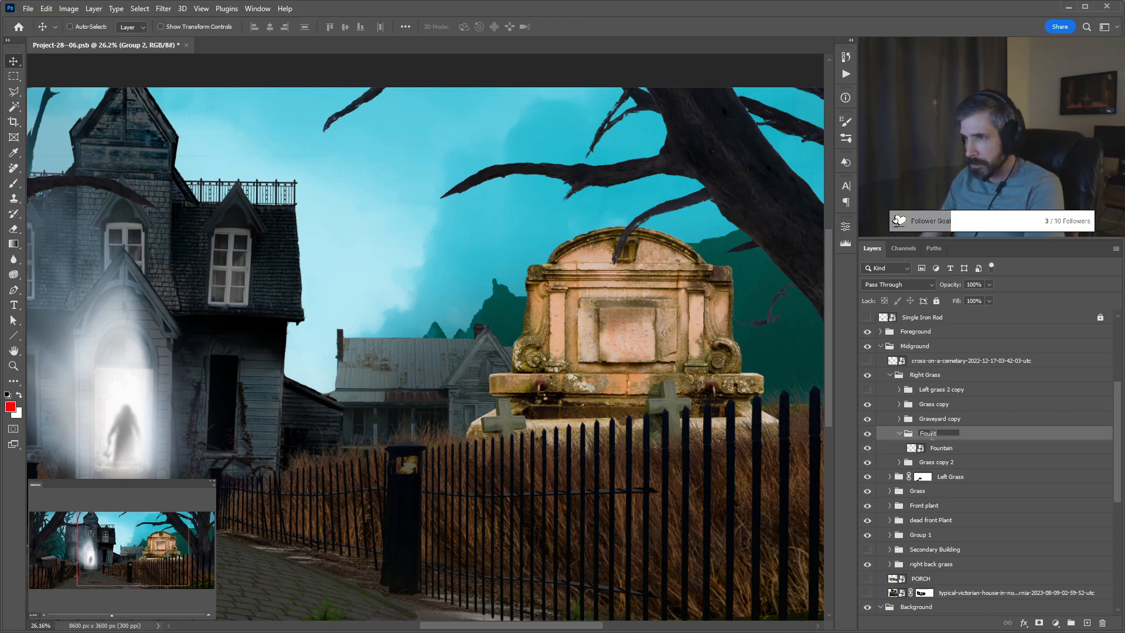
{"action": "type", "text": "ain"}
{"action": "key", "text": "Return"}
{"action": "scroll", "coordinate": [599, 321], "scroll_direction": "down", "scroll_amount": 3}
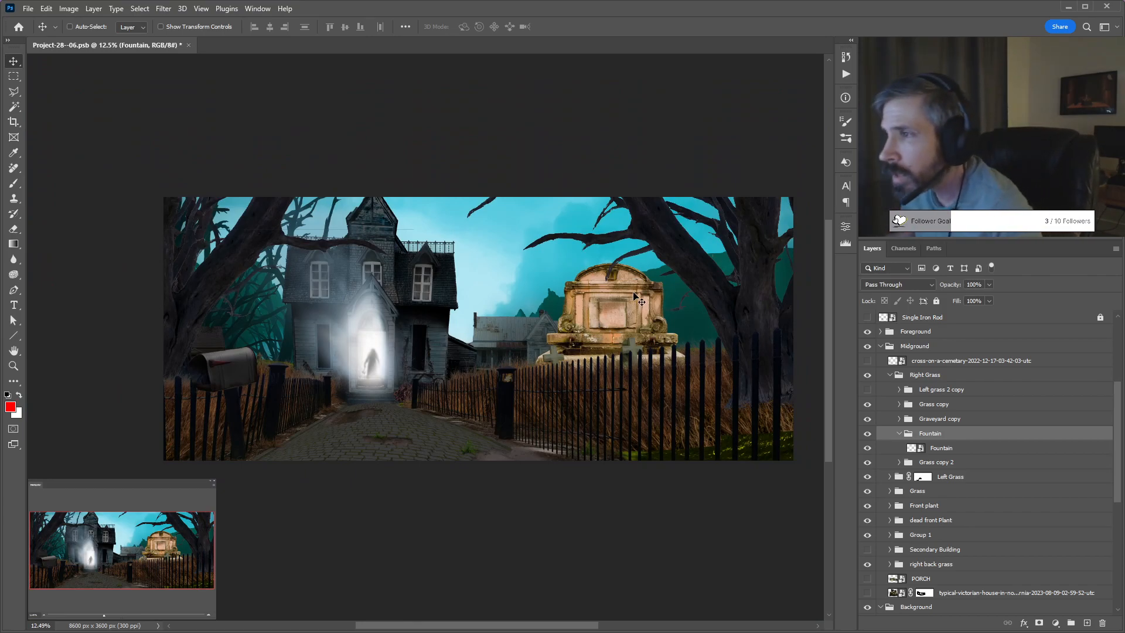
{"action": "left_click", "coordinate": [971, 448]}
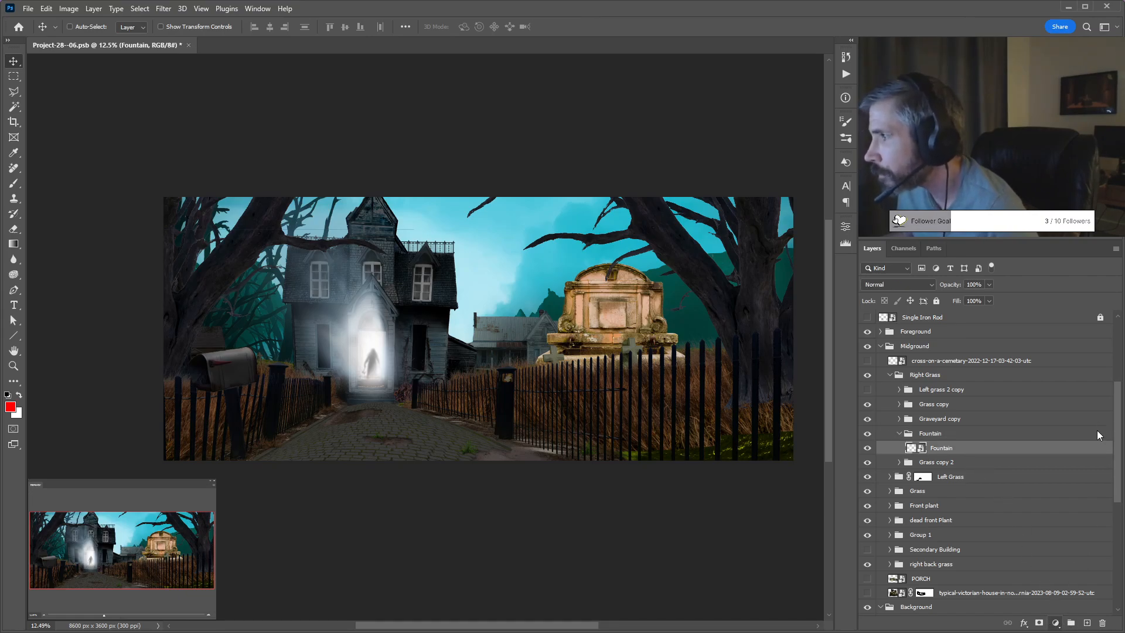
{"action": "key", "text": "ctrl+m"}
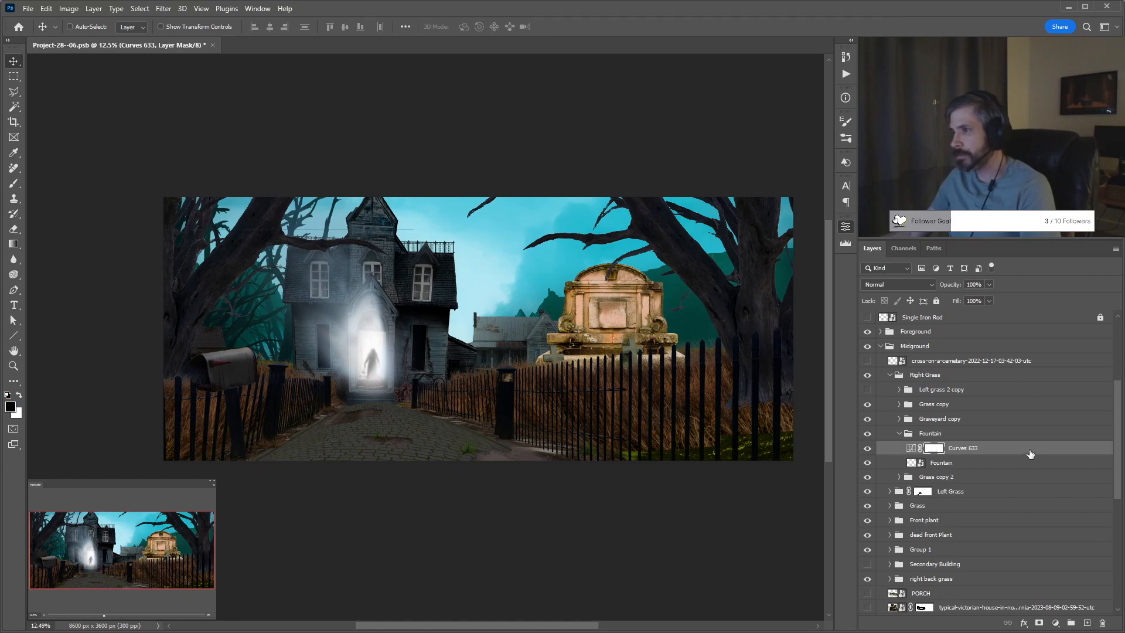
{"action": "key", "text": "Delete"}
Add an Exposure adjustment layer clipped to the Fountain layer and darken the stone to suit the night scene.
{"action": "left_click", "coordinate": [1056, 627]}
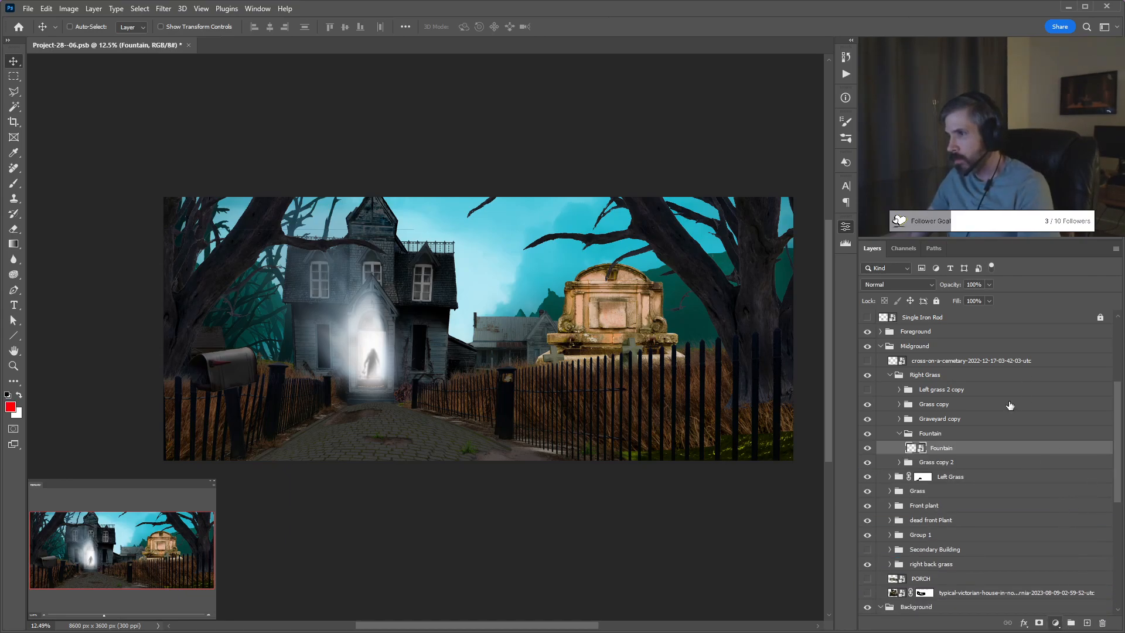
{"action": "left_click", "coordinate": [1056, 449]}
{"action": "key", "text": "ctrl+alt+g"}
{"action": "scroll", "coordinate": [428, 317], "scroll_direction": "right", "scroll_amount": 5}
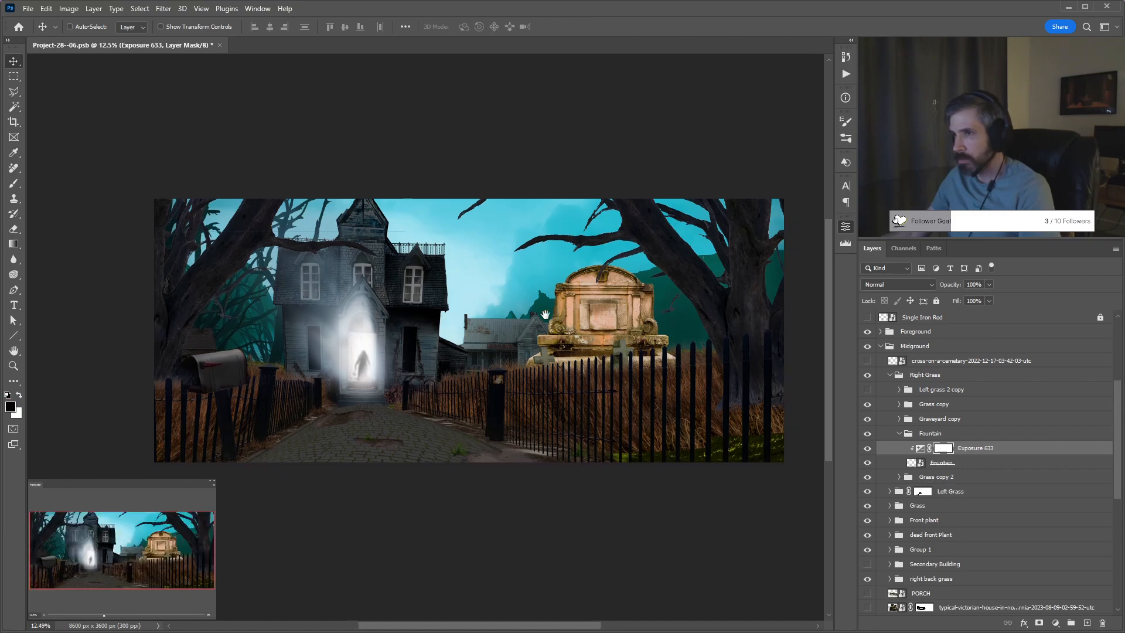
{"action": "scroll", "coordinate": [428, 317], "scroll_direction": "up", "scroll_amount": 3}
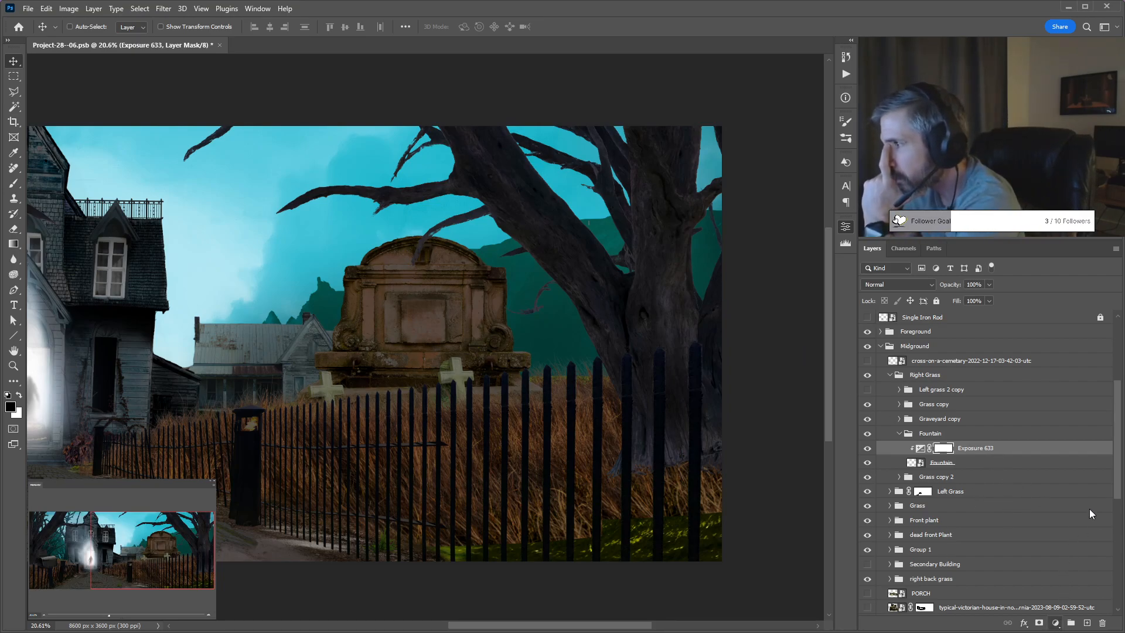
Tint the fountain blue with a clipped Hue/Saturation adjustment layer and set that layer's opacity to 41%.
{"action": "key", "text": "ctrl+u"}
{"action": "key", "text": "ctrl+alt+g"}
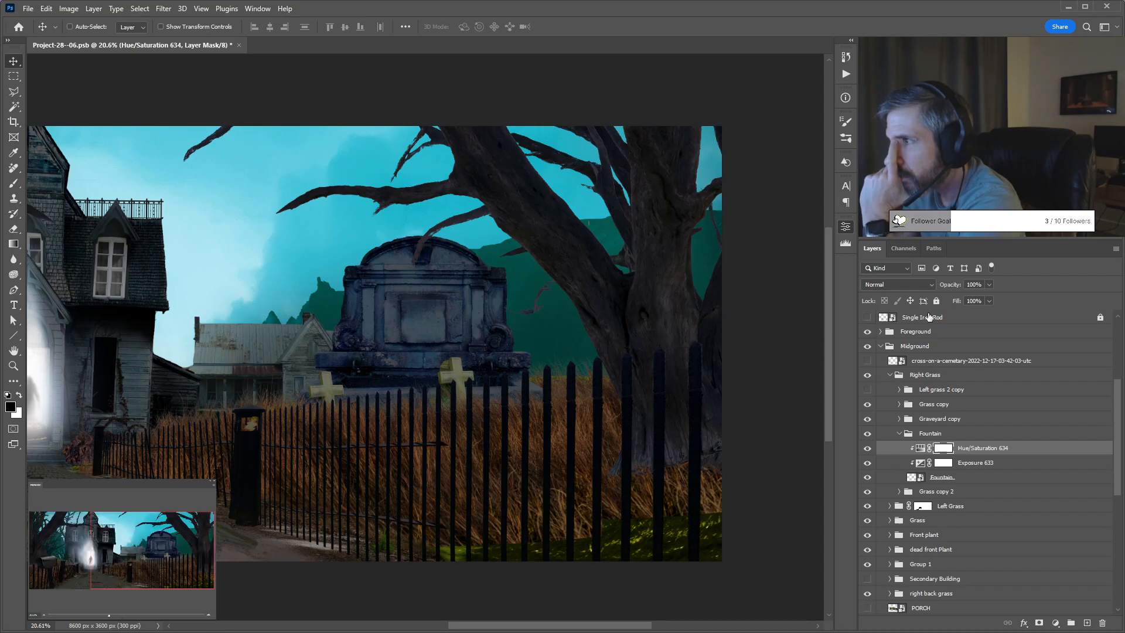
{"action": "key", "text": "5"}
{"action": "key", "text": "4"}
{"action": "key", "text": "4"}
{"action": "key", "text": "1"}
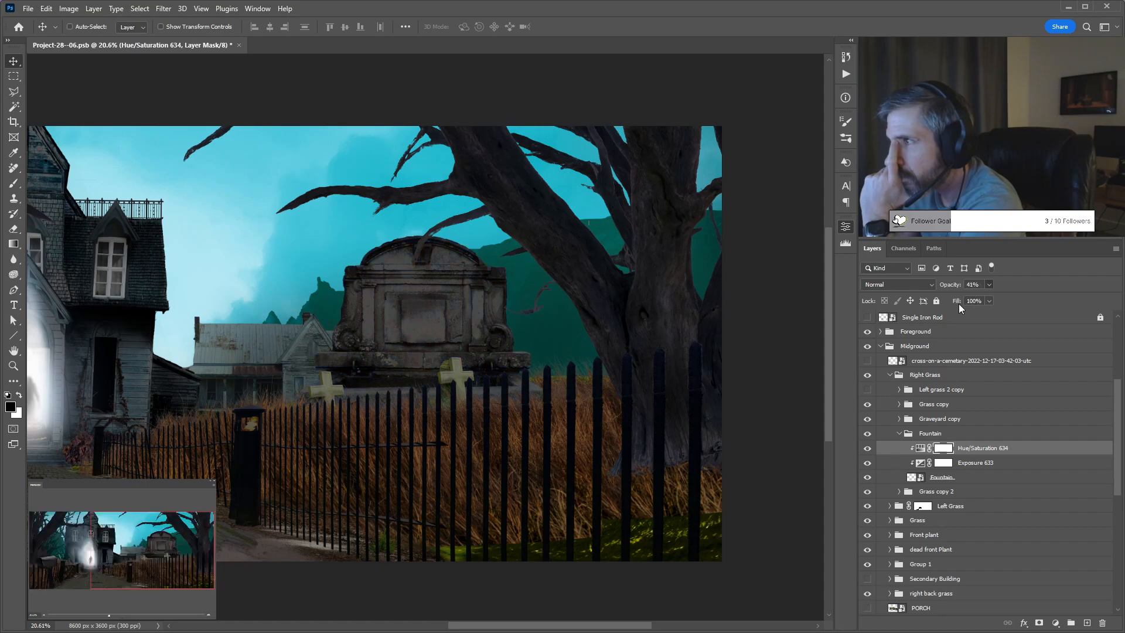
Scale the Fountain group down to about 59% and place it behind the right fence beside the large tree.
{"action": "key", "text": "6"}
{"action": "left_click", "coordinate": [940, 433]}
{"action": "scroll", "coordinate": [530, 353], "scroll_direction": "down", "scroll_amount": 3}
{"action": "key", "text": "ctrl+t"}
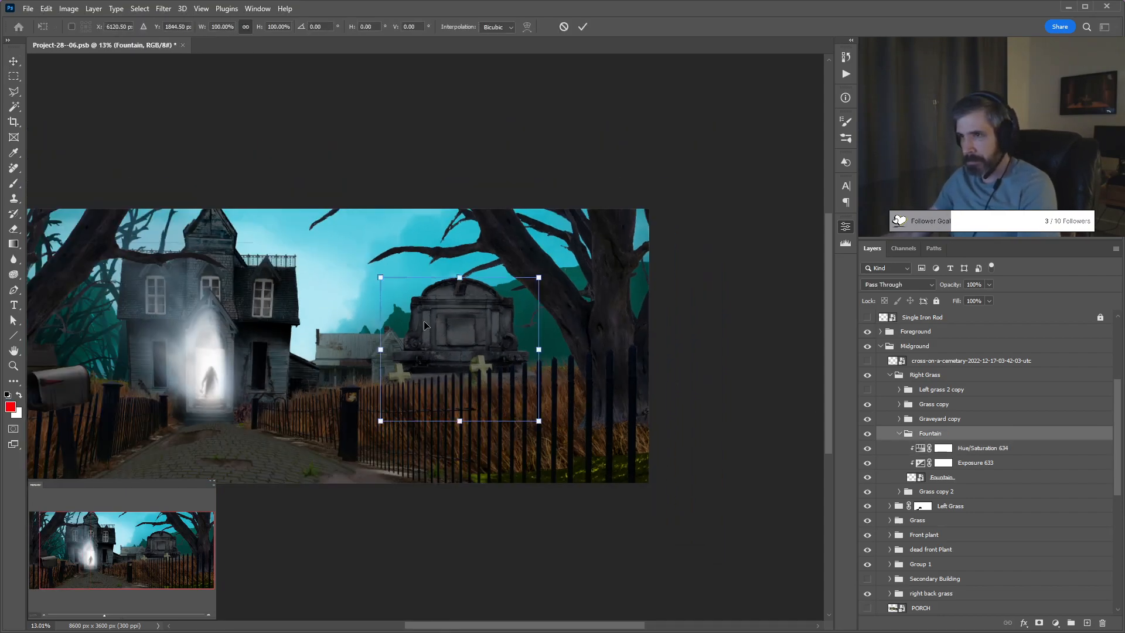
{"action": "left_click_drag", "start_coordinate": [381, 277], "coordinate": [451, 337]}
{"action": "mouse_move", "coordinate": [542, 385]}
{"action": "left_mouse_down"}
{"action": "mouse_move", "coordinate": [577, 375]}
{"action": "mouse_move", "coordinate": [545, 385]}
{"action": "left_mouse_up"}
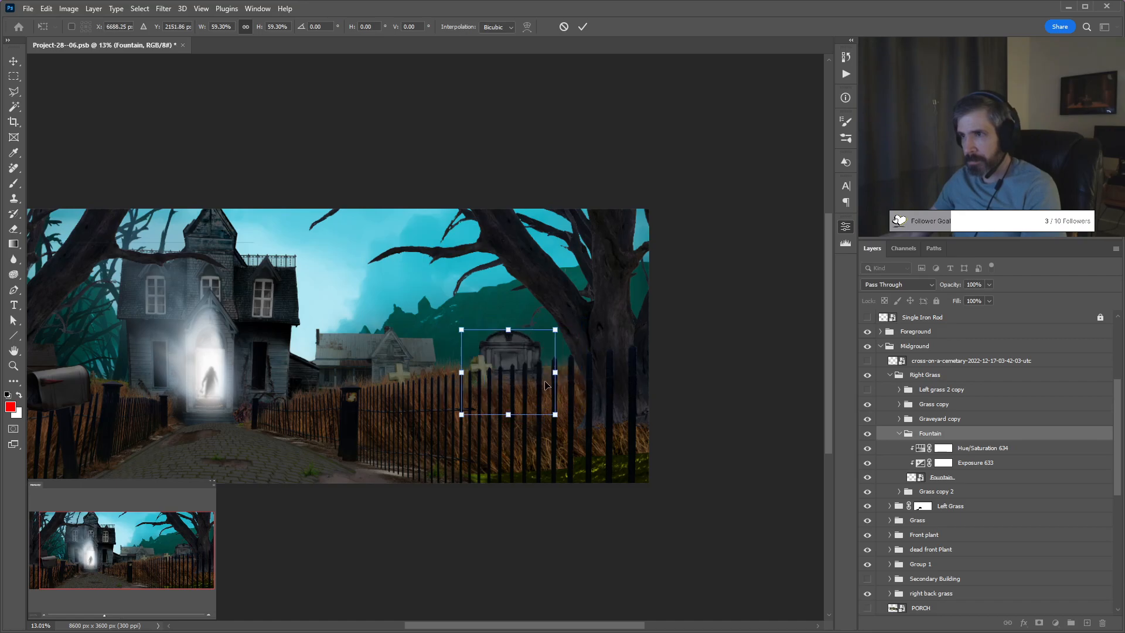
{"action": "key", "text": "Return"}
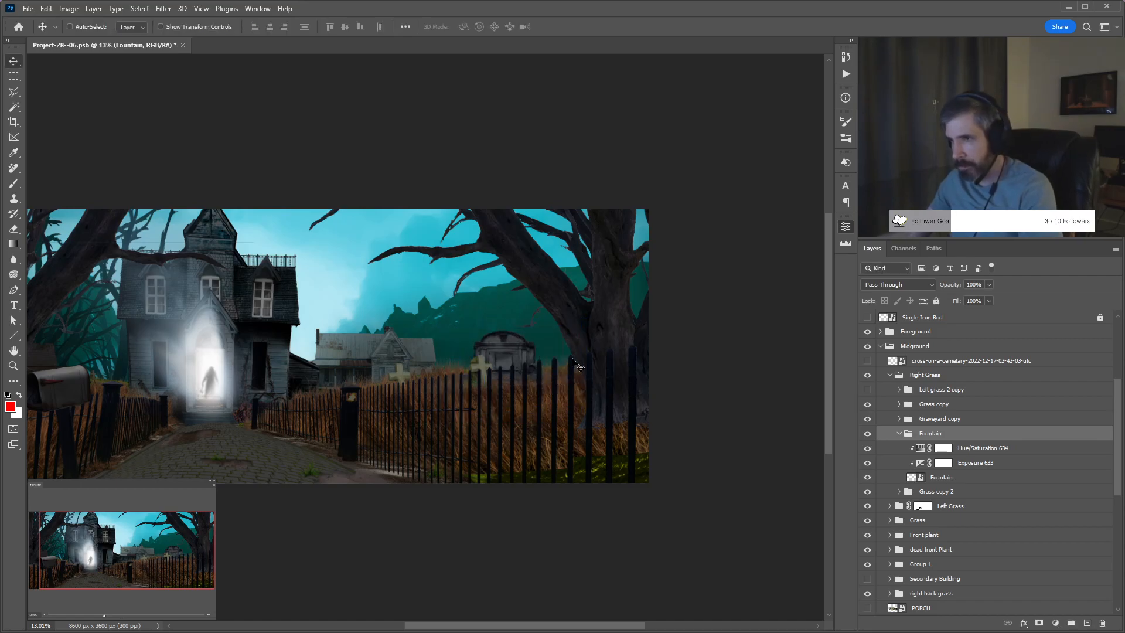
Move the Fountain group directly below the Right Grass group, shift it in front of the distant house, and hide it.
{"action": "left_click", "coordinate": [899, 433]}
{"action": "left_click_drag", "start_coordinate": [971, 435], "coordinate": [1003, 455]}
{"action": "left_click_drag", "start_coordinate": [530, 401], "coordinate": [408, 391]}
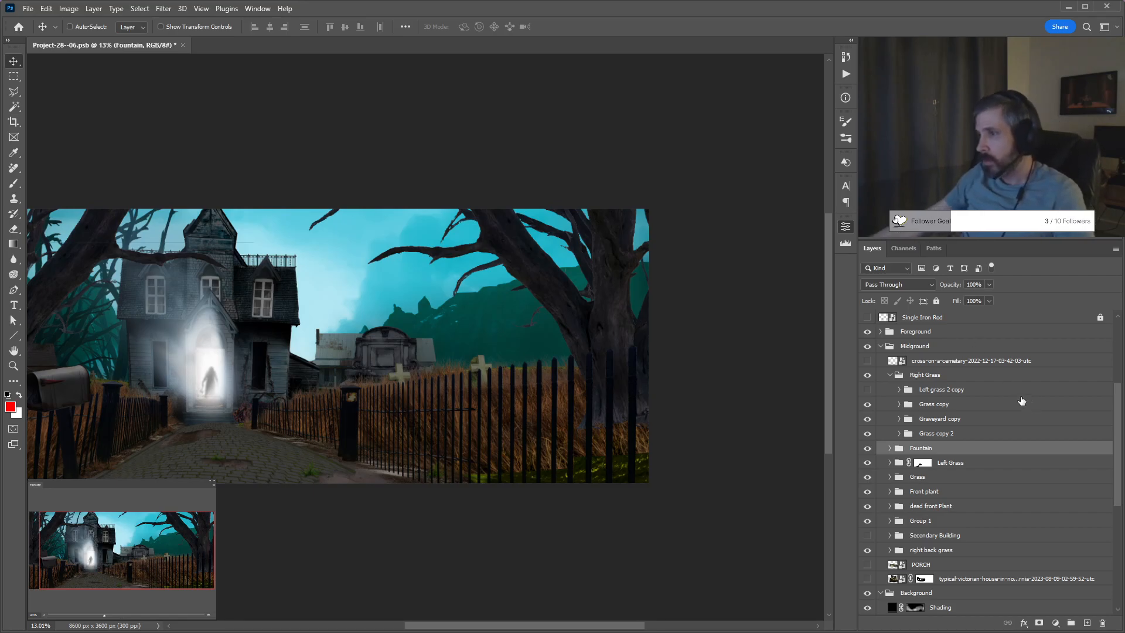
{"action": "left_click", "coordinate": [867, 448]}
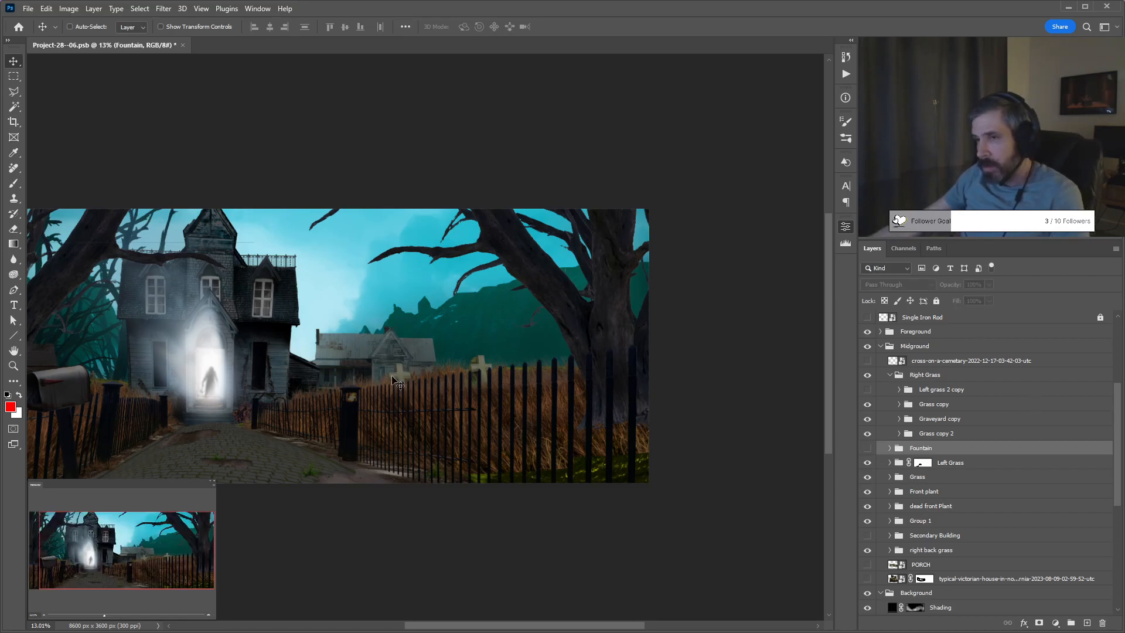
Place the photo of the child dressed as a Halloween ghost as a new layer above all other layers.
{"action": "left_click_drag", "start_coordinate": [371, 349], "coordinate": [433, 351]}
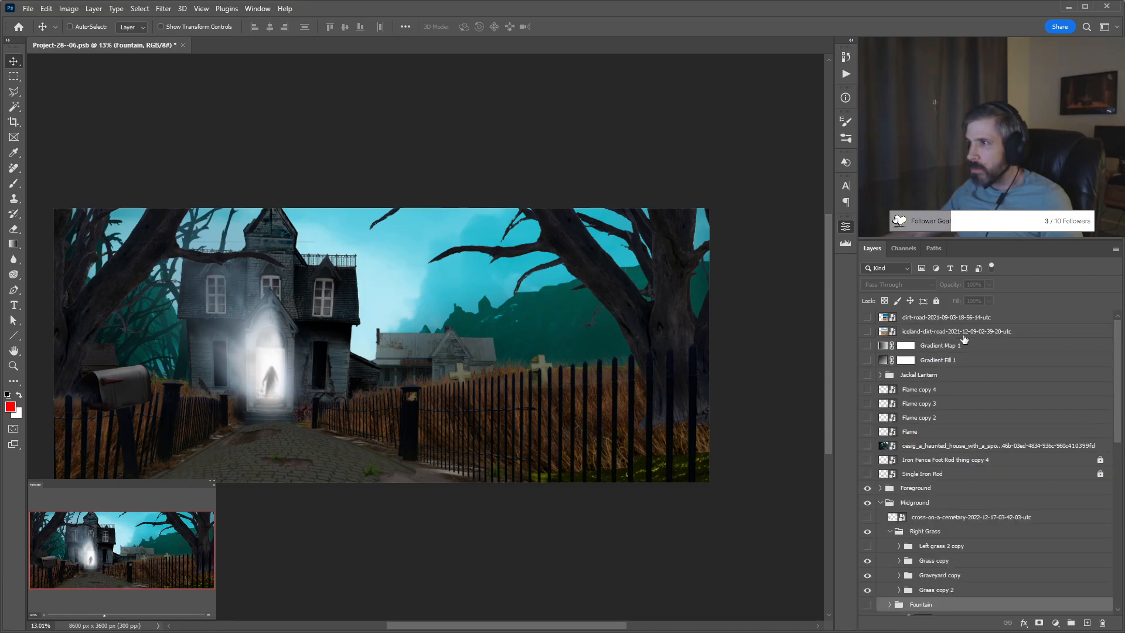
{"action": "left_click", "coordinate": [961, 319]}
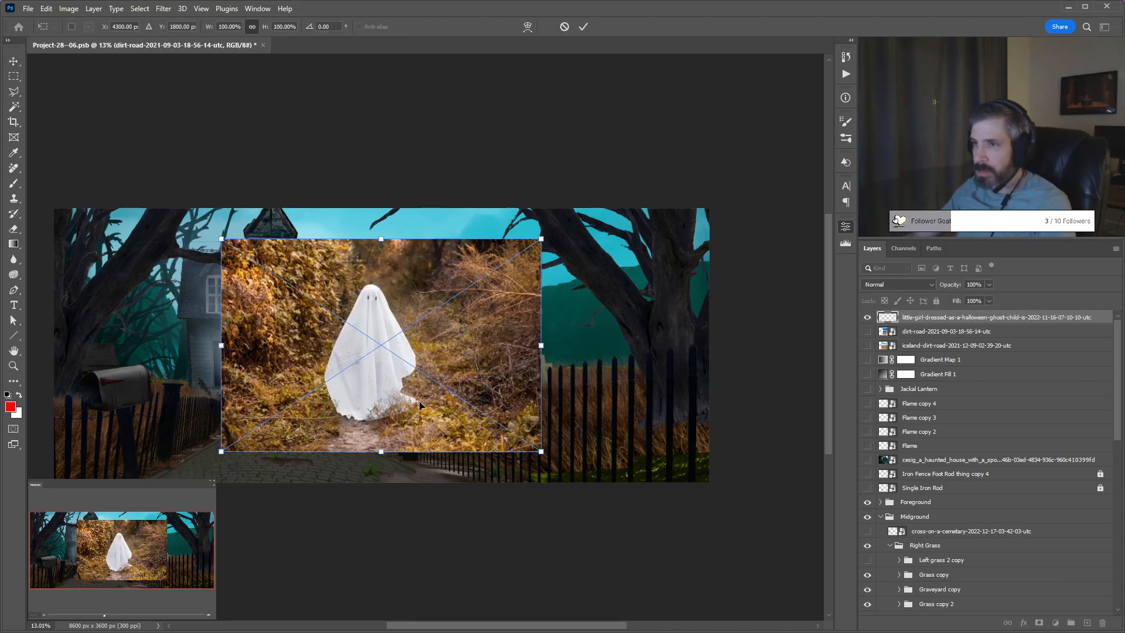
{"action": "key", "text": "Return"}
{"action": "scroll", "coordinate": [369, 345], "scroll_direction": "up", "scroll_amount": 1}
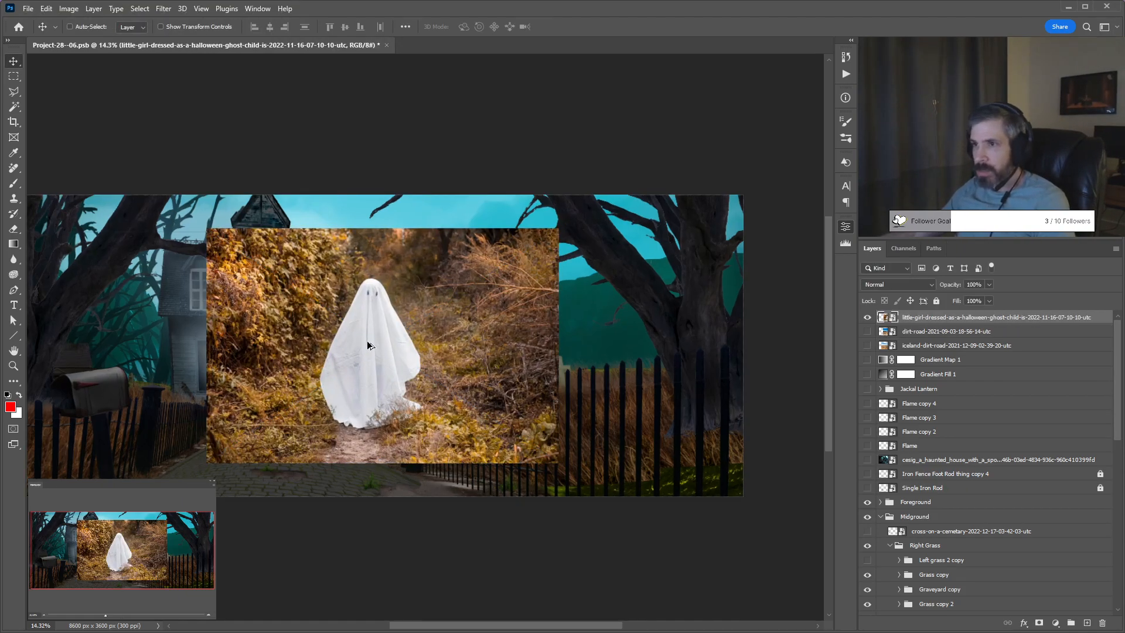
Select the ghost with Select Subject and mask out the rest of the photo.
{"action": "scroll", "coordinate": [369, 345], "scroll_direction": "up", "scroll_amount": 6}
{"action": "key", "text": "w"}
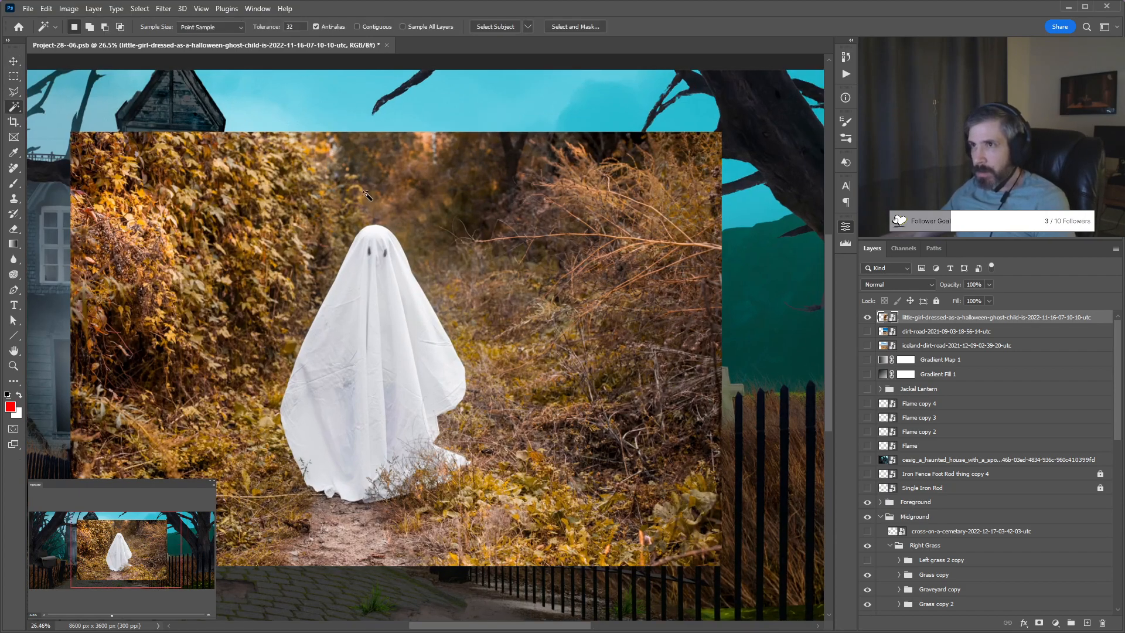
{"action": "left_click", "coordinate": [391, 307]}
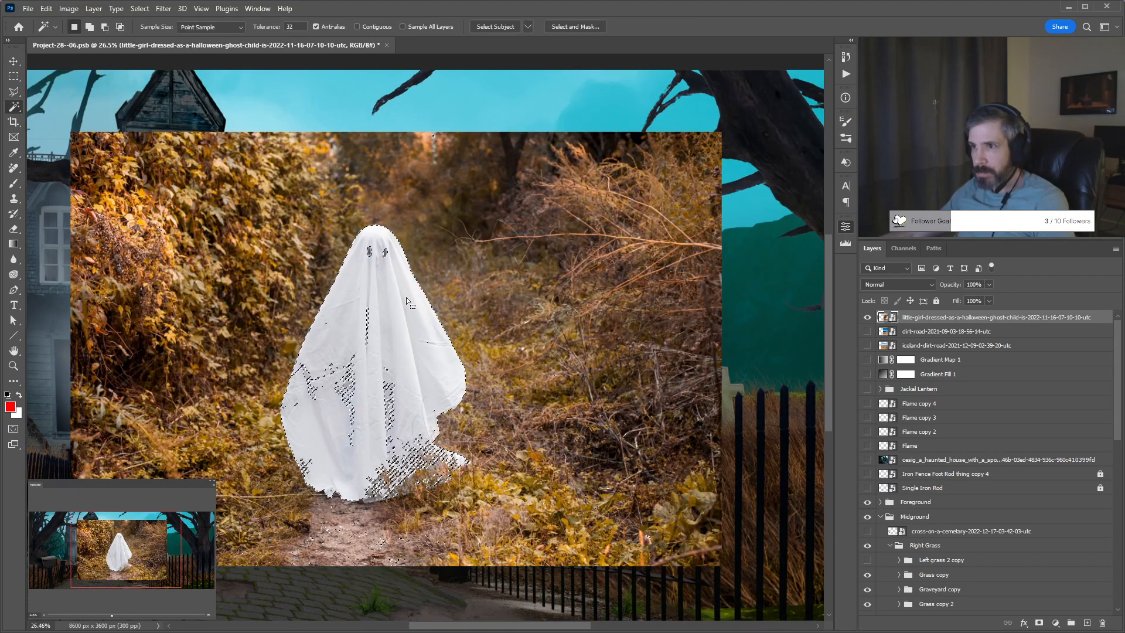
{"action": "key", "text": "ctrl+d"}
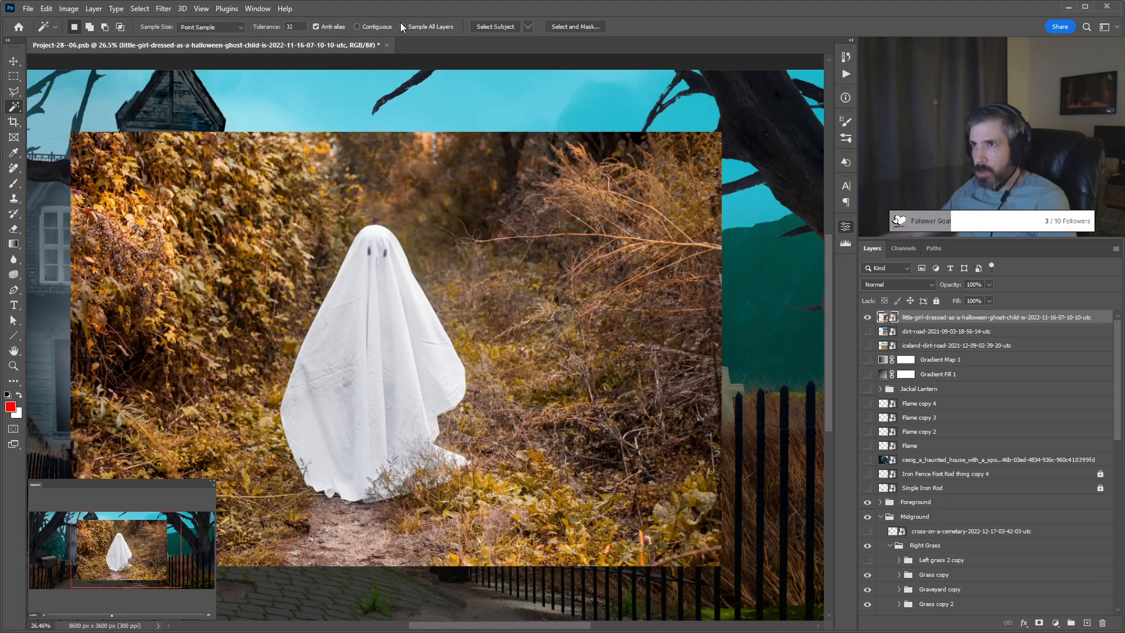
{"action": "left_click", "coordinate": [495, 27]}
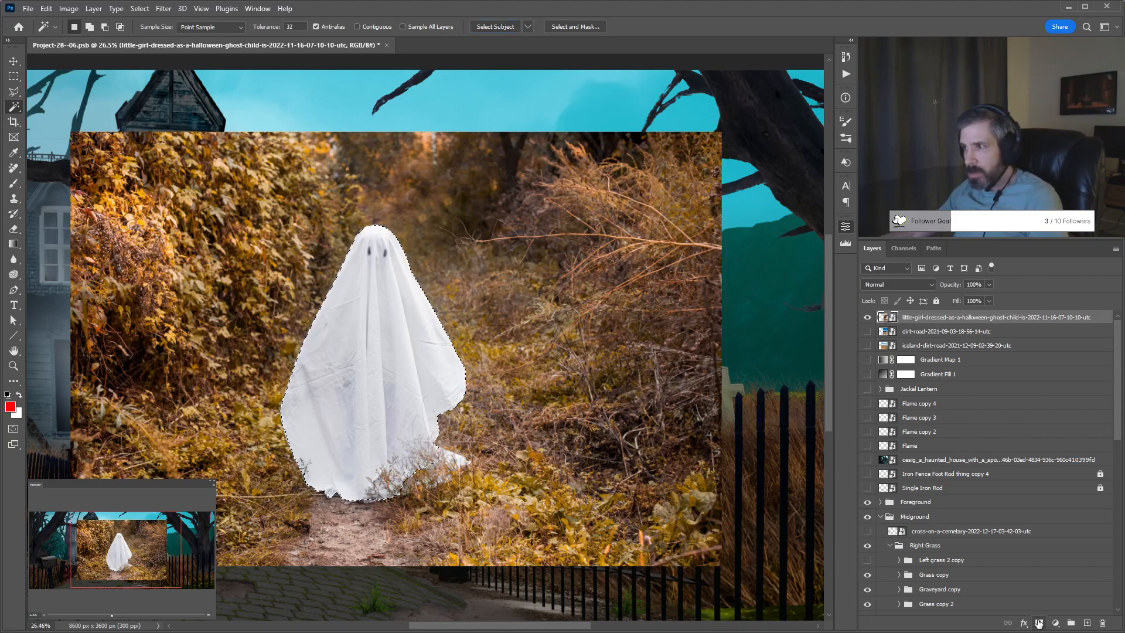
{"action": "key", "text": "ctrl+shift+m"}
Position the ghost in front of the house beside the glowing doorway, then rasterize its layer with the mask applied.
{"action": "key", "text": "v"}
{"action": "left_click_drag", "start_coordinate": [437, 404], "coordinate": [355, 427]}
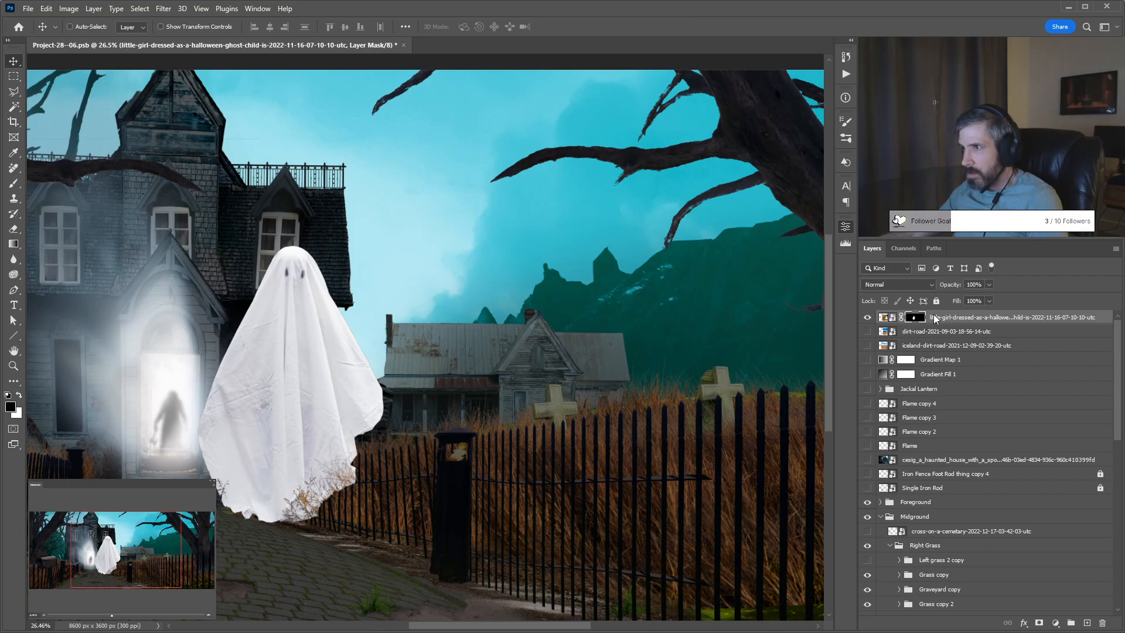
{"action": "key", "text": "ctrl+2"}
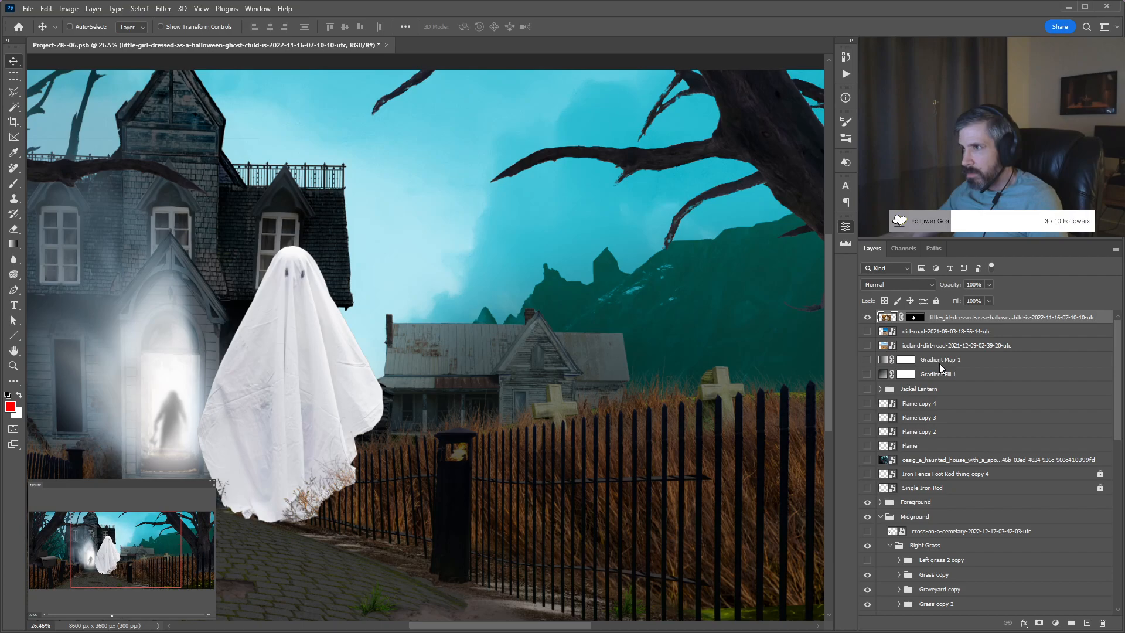
{"action": "left_click_drag", "start_coordinate": [295, 373], "coordinate": [293, 394]}
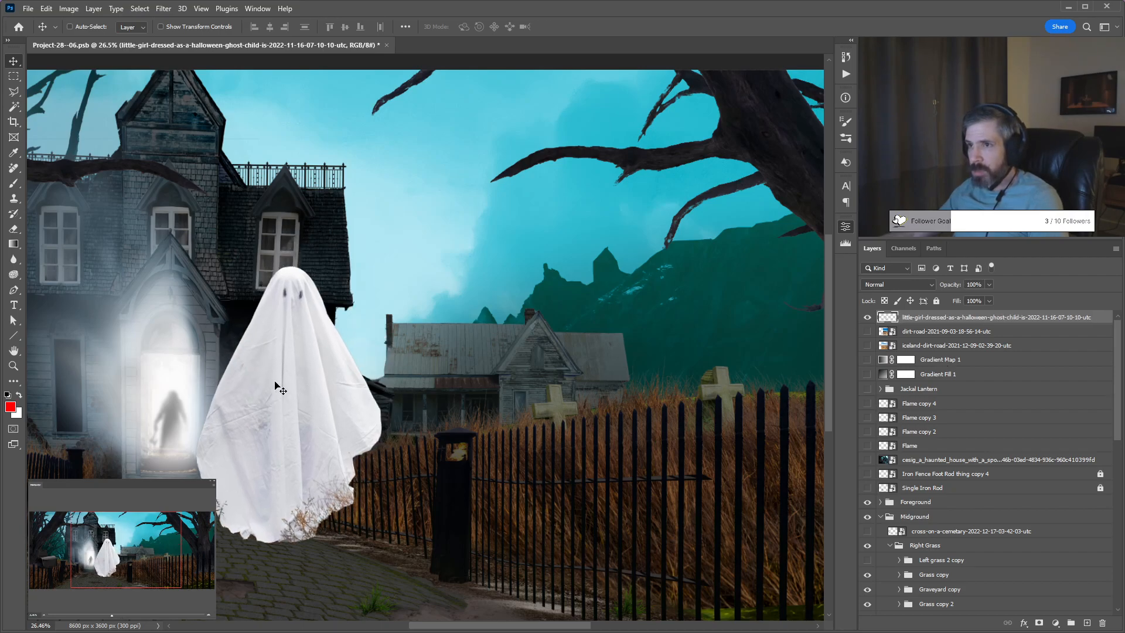
Compare blend modes on the ghost layer, then set it to Screen with 40% opacity.
{"action": "key", "text": "shift+alt+i"}
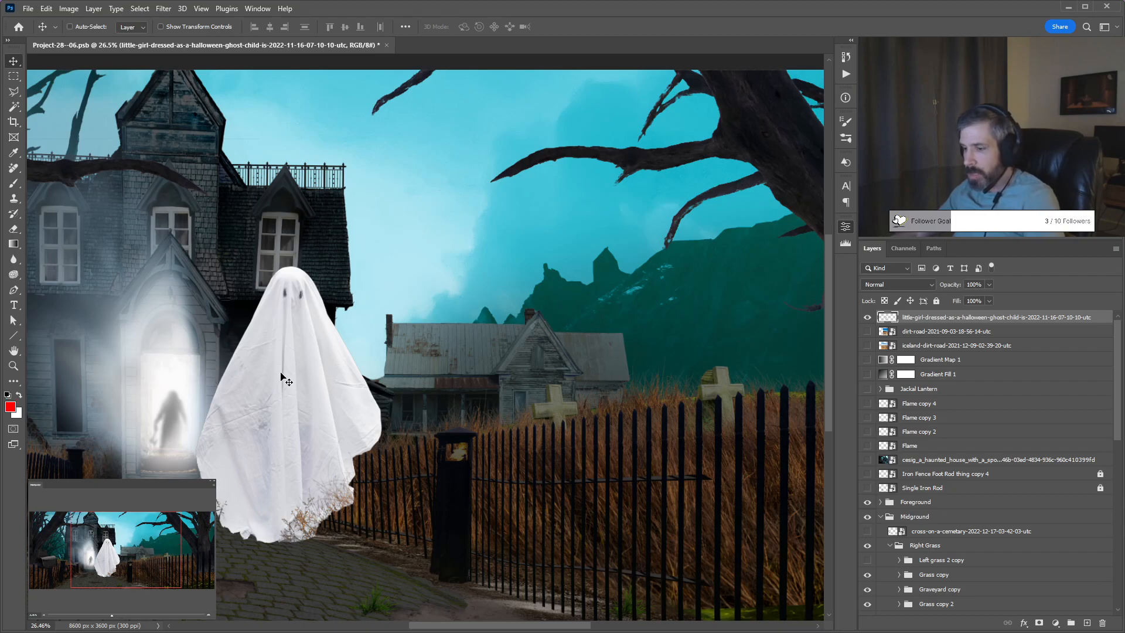
{"action": "key", "text": "shift+plus"}
{"action": "key", "text": "shift+plus"}
{"action": "key", "text": "shift+plus"}
{"action": "key", "text": "shift+plus"}
{"action": "key", "text": "shift+plus"}
{"action": "key", "text": "shift+plus"}
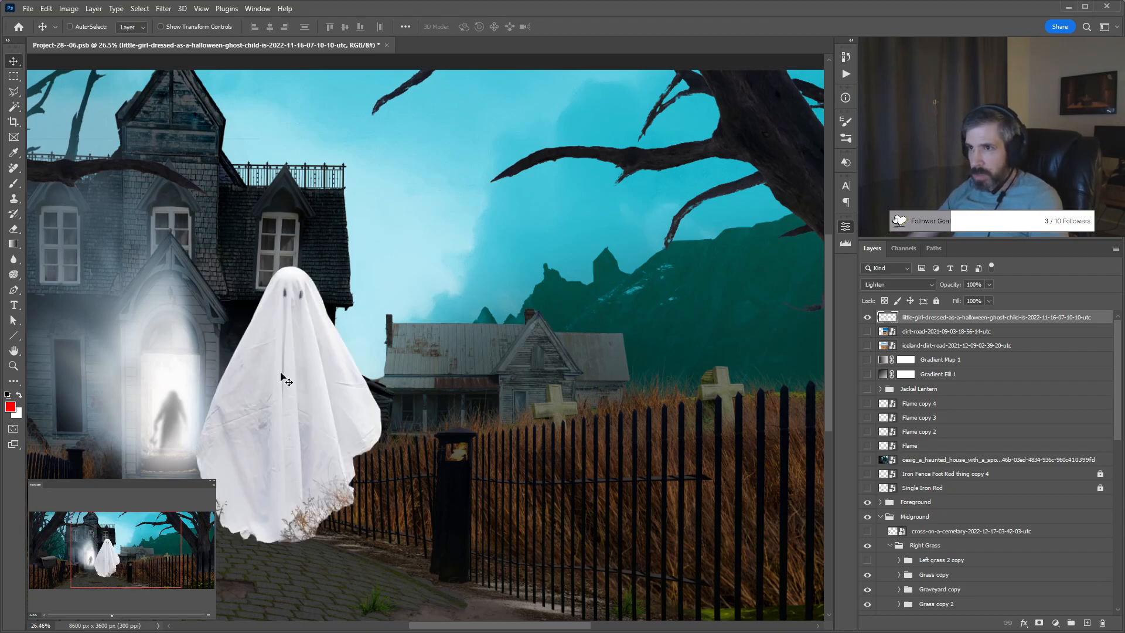
{"action": "key", "text": "shift+plus"}
{"action": "key", "text": "shift+plus"}
{"action": "key", "text": "shift+plus"}
{"action": "key", "text": "shift+plus"}
{"action": "key", "text": "shift+plus"}
{"action": "key", "text": "shift+plus"}
{"action": "key", "text": "shift+plus"}
{"action": "key", "text": "shift+plus"}
{"action": "key", "text": "shift+plus"}
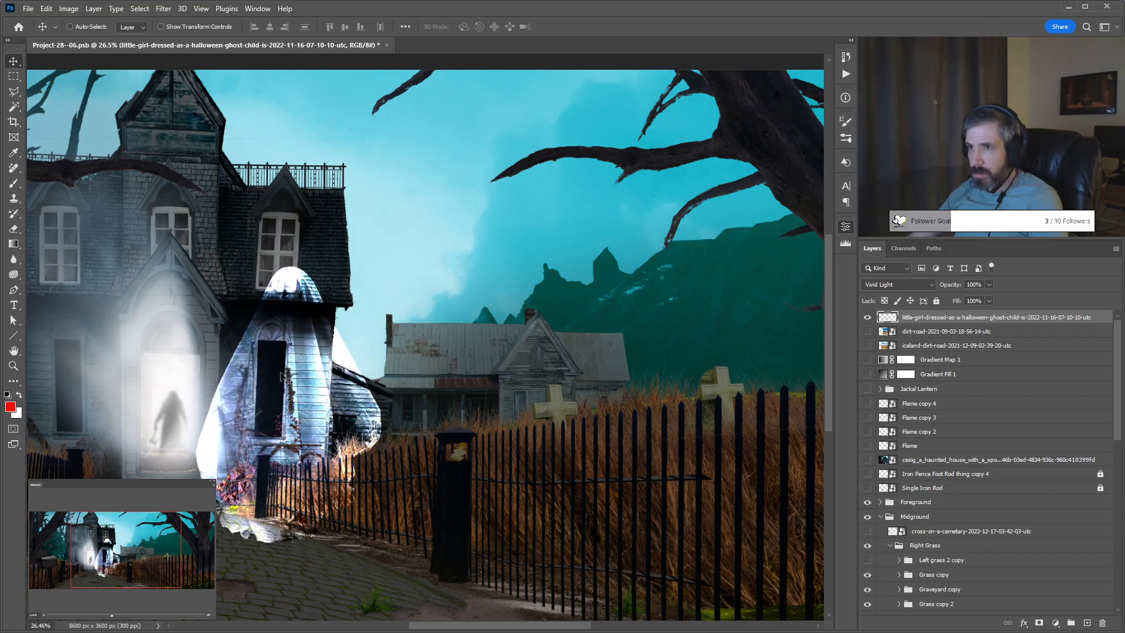
{"action": "key", "text": "shift+plus"}
{"action": "key", "text": "shift+plus"}
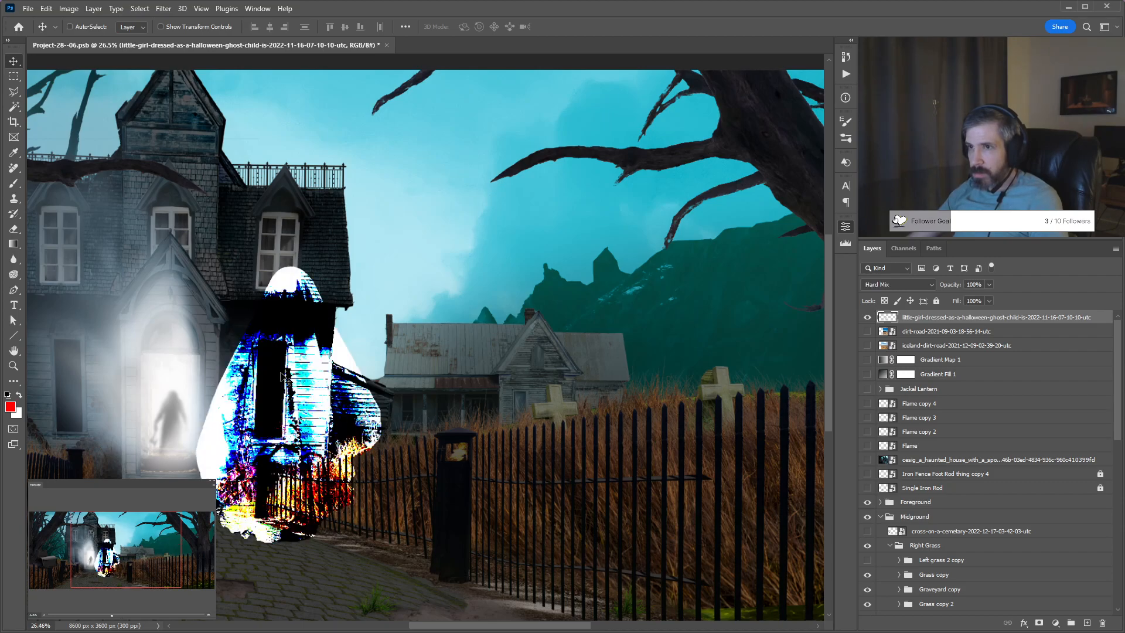
{"action": "key", "text": "shift+minus"}
{"action": "key", "text": "shift+minus"}
{"action": "key", "text": "shift+minus"}
{"action": "key", "text": "shift+minus"}
{"action": "key", "text": "shift+minus"}
{"action": "key", "text": "shift+minus"}
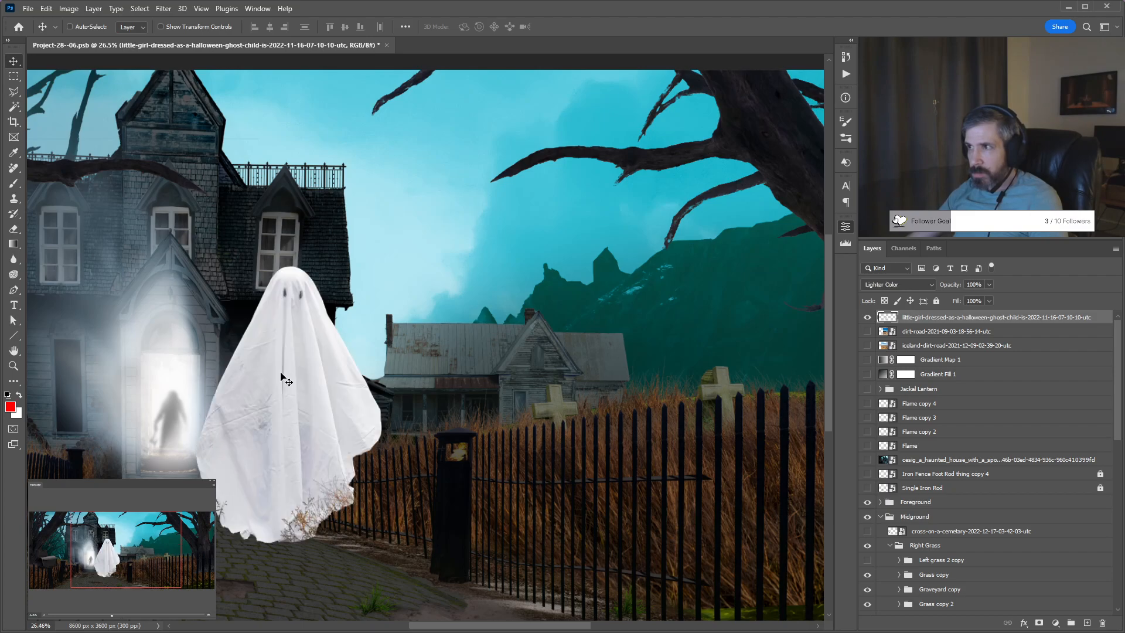
{"action": "key", "text": "shift+minus"}
{"action": "key", "text": "shift+minus"}
{"action": "key", "text": "shift+minus"}
{"action": "key", "text": "shift+minus"}
{"action": "key", "text": "shift+minus"}
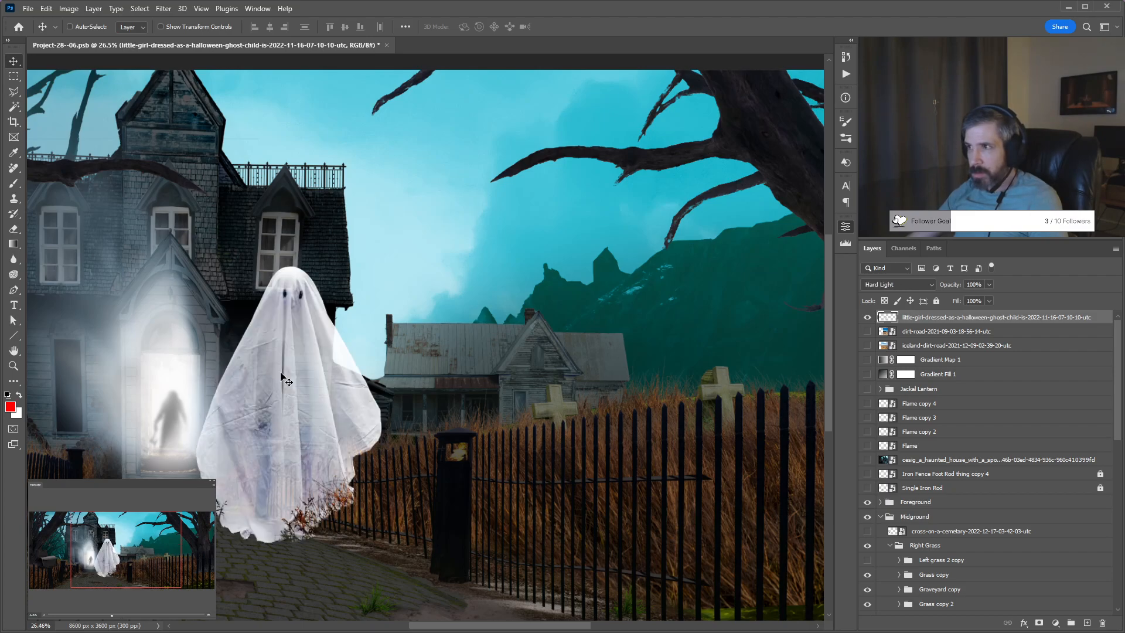
{"action": "key", "text": "shift+minus"}
{"action": "key", "text": "shift+minus"}
{"action": "key", "text": "shift+minus"}
{"action": "key", "text": "shift+minus"}
{"action": "key", "text": "shift+minus"}
{"action": "key", "text": "shift+minus"}
{"action": "key", "text": "shift+minus"}
{"action": "key", "text": "shift+minus"}
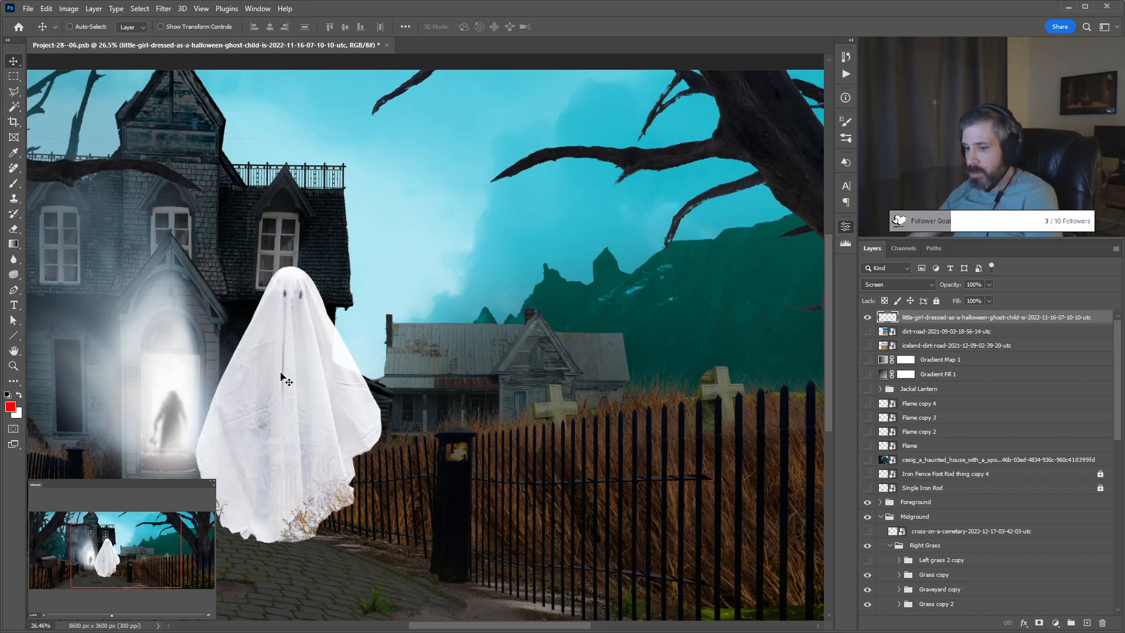
{"action": "key", "text": "4"}
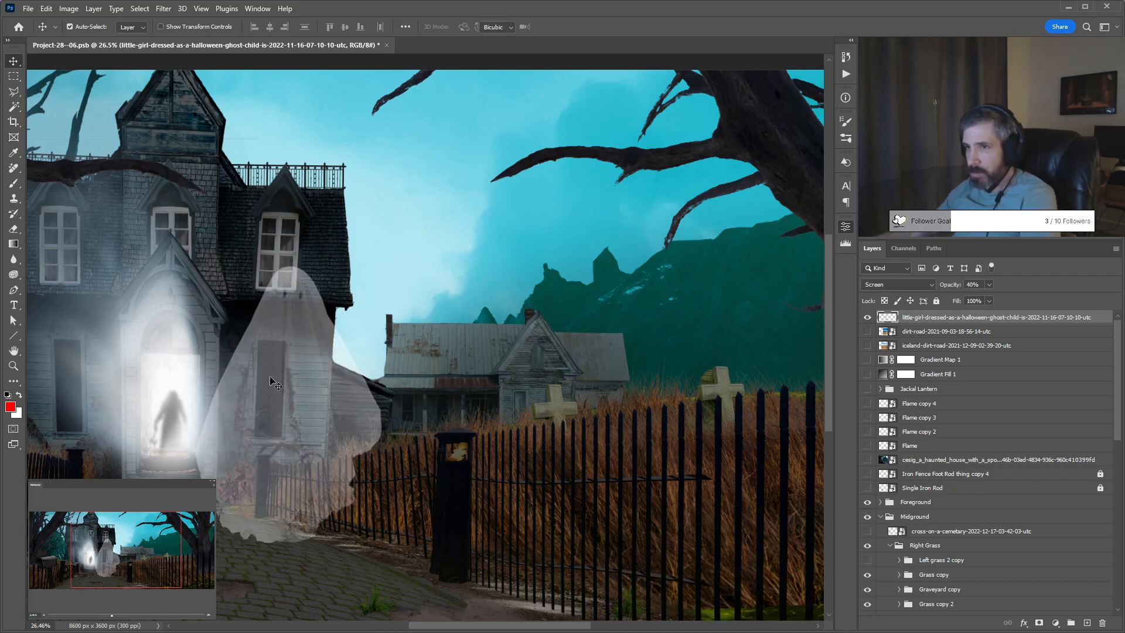
Warp the ghost so its lower body sweeps sideways toward the glowing doorway and front path.
{"action": "key", "text": "ctrl+t"}
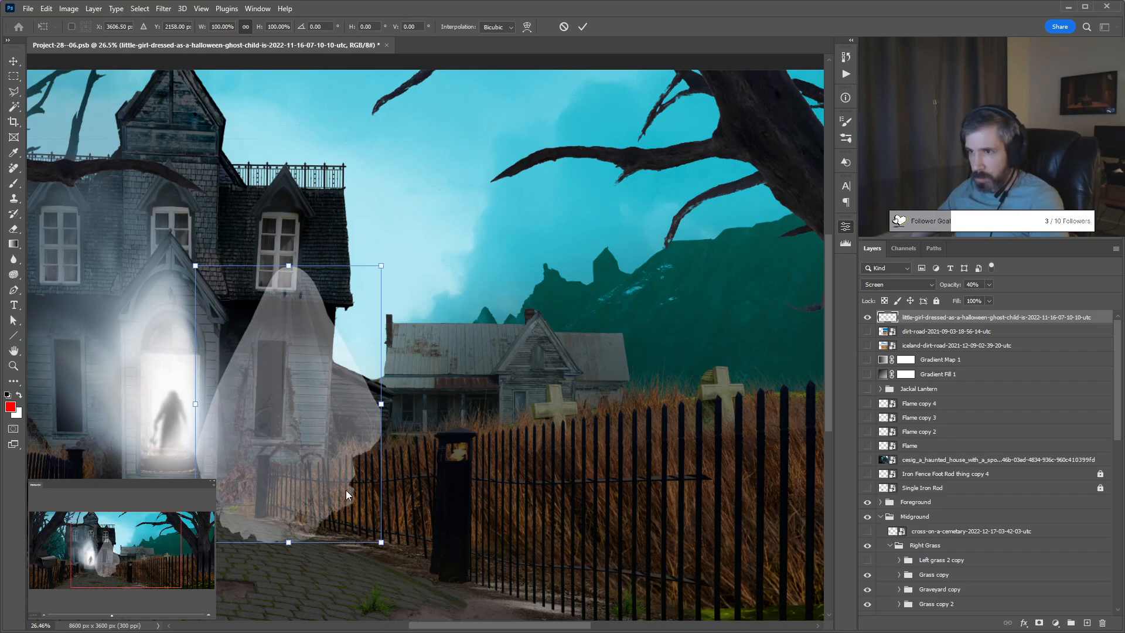
{"action": "key", "text": "ctrl+alt+w"}
{"action": "left_click_drag", "start_coordinate": [359, 531], "coordinate": [193, 545]}
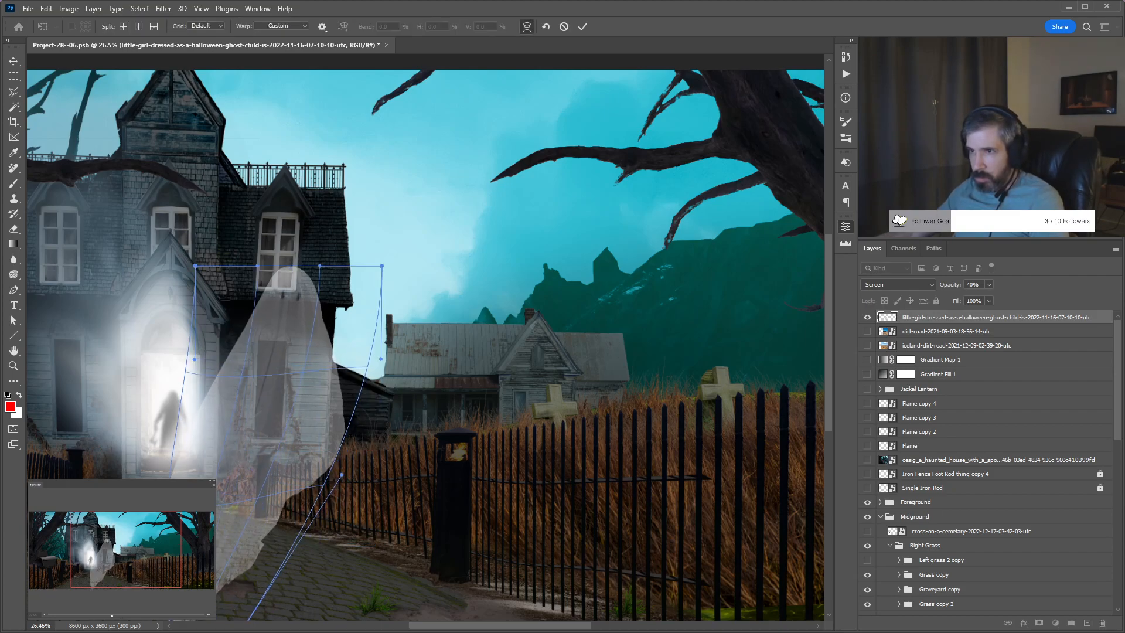
{"action": "left_click_drag", "start_coordinate": [216, 411], "coordinate": [240, 544]}
{"action": "left_click_drag", "start_coordinate": [248, 593], "coordinate": [282, 537]}
{"action": "left_click_drag", "start_coordinate": [216, 554], "coordinate": [157, 398]}
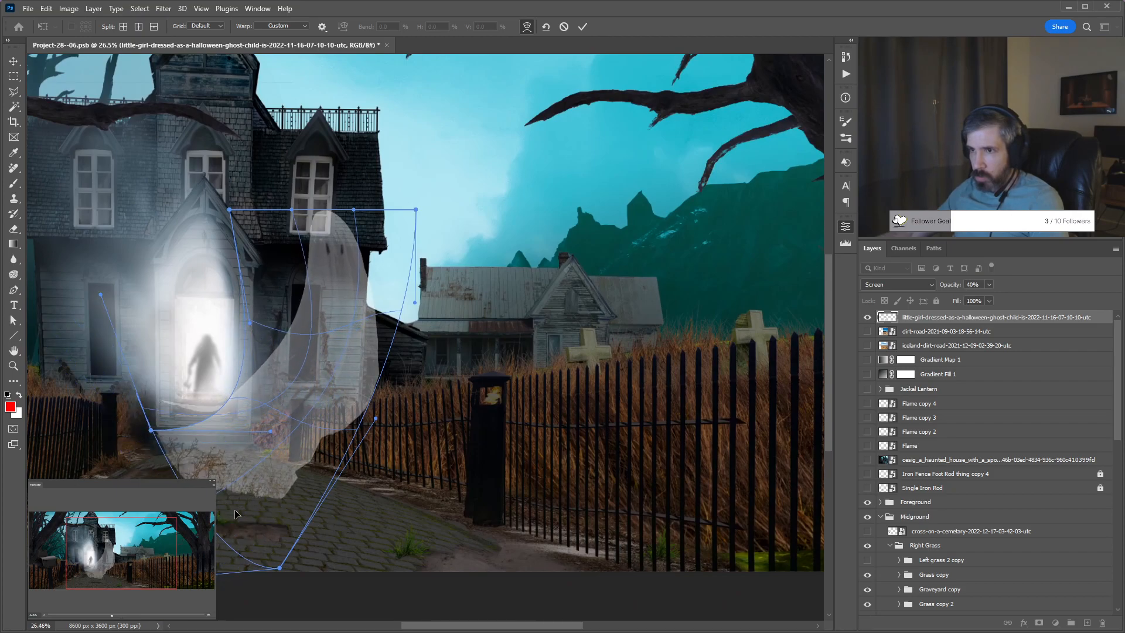
Pull the warp's bottom corners and handles up to the doorstep so the ghost's tail narrows into the glowing doorway.
{"action": "left_click_drag", "start_coordinate": [279, 572], "coordinate": [225, 517]}
{"action": "left_click_drag", "start_coordinate": [100, 295], "coordinate": [159, 432]}
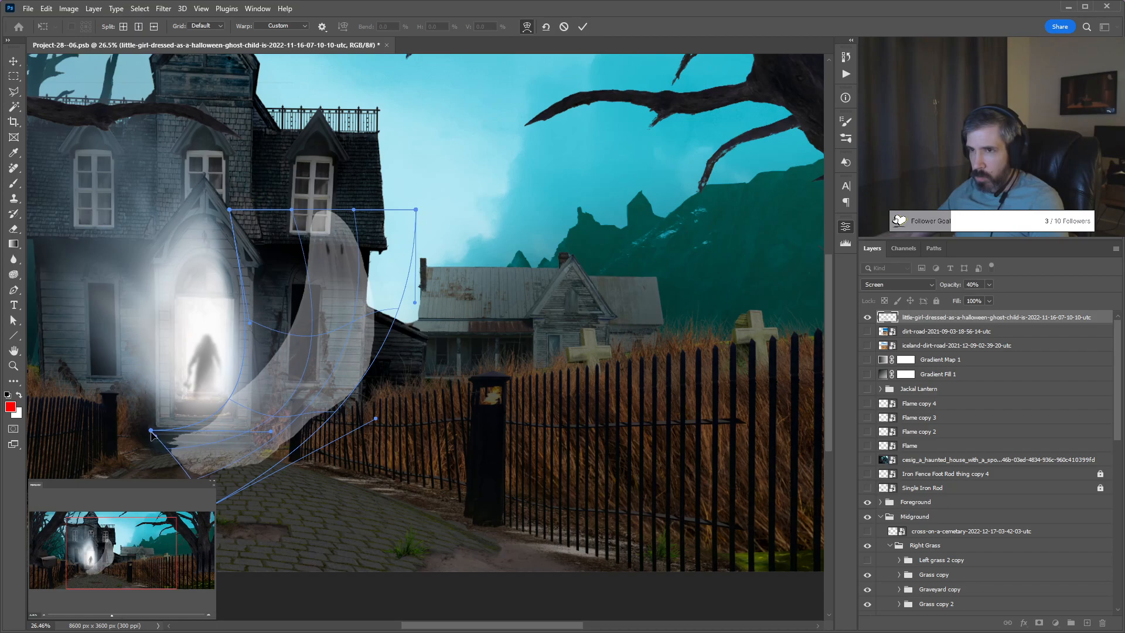
{"action": "left_click_drag", "start_coordinate": [151, 430], "coordinate": [208, 397]}
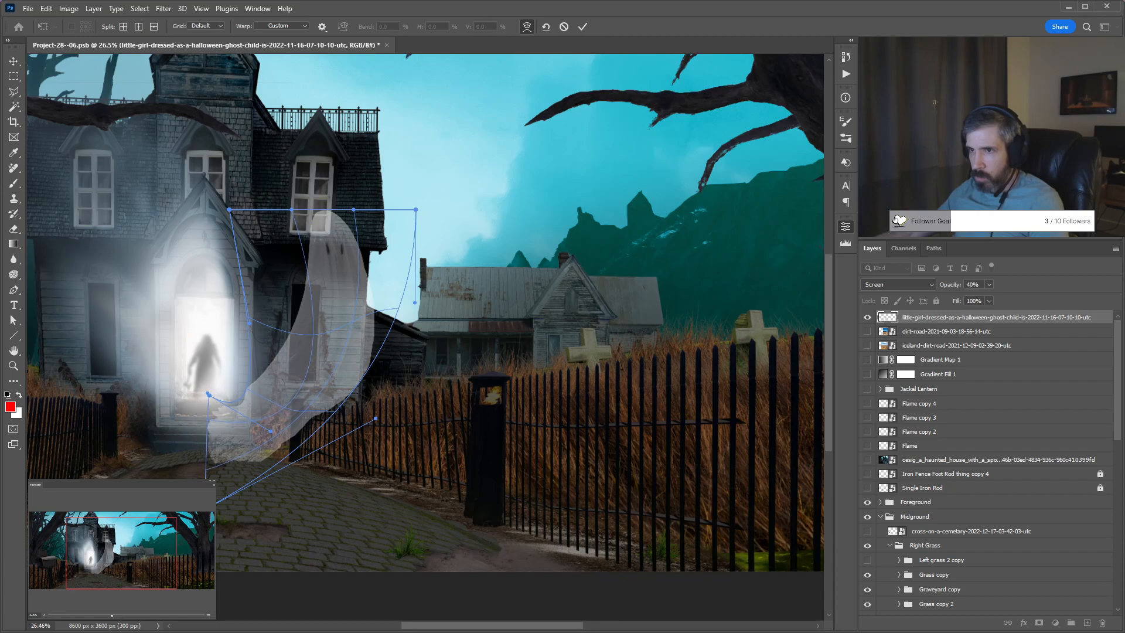
{"action": "left_click_drag", "start_coordinate": [205, 478], "coordinate": [140, 422]}
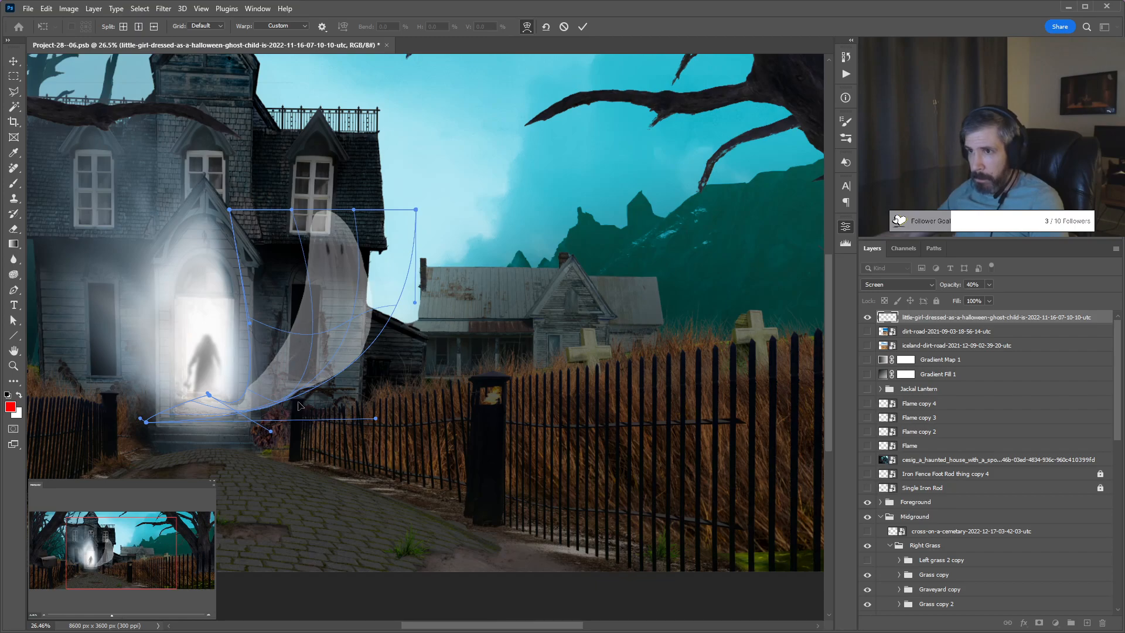
{"action": "left_click_drag", "start_coordinate": [257, 414], "coordinate": [232, 399]}
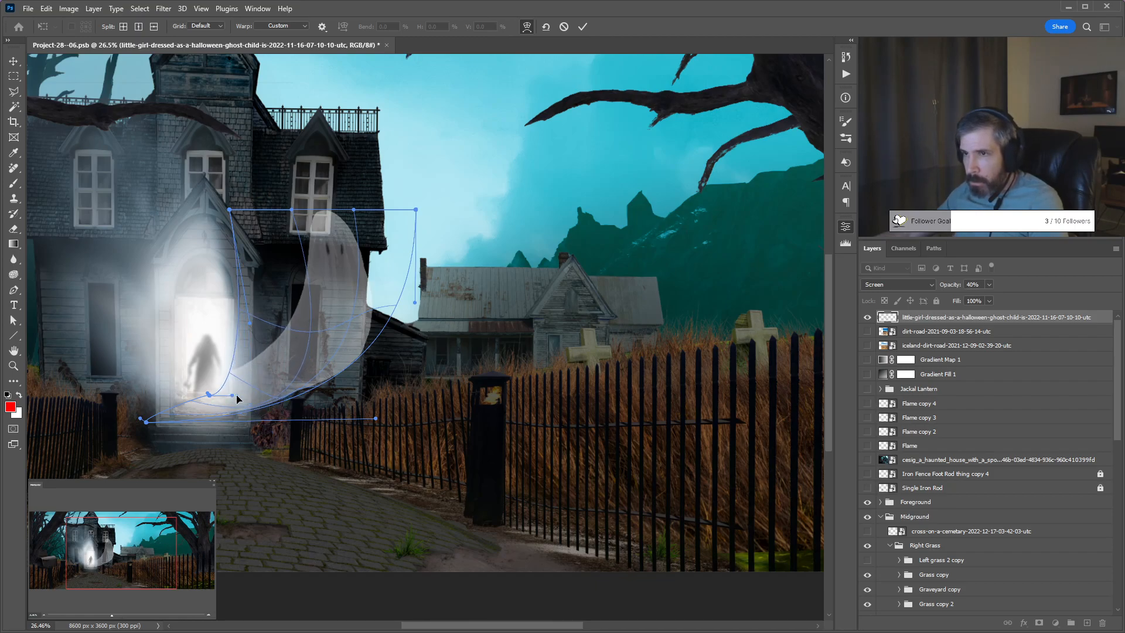
Reshape the warp's lower corners and handles so the ghost's body curves down into a tail reaching the glowing doorway, then commit the warp.
{"action": "left_click_drag", "start_coordinate": [373, 418], "coordinate": [196, 504]}
{"action": "left_click_drag", "start_coordinate": [224, 543], "coordinate": [278, 537]}
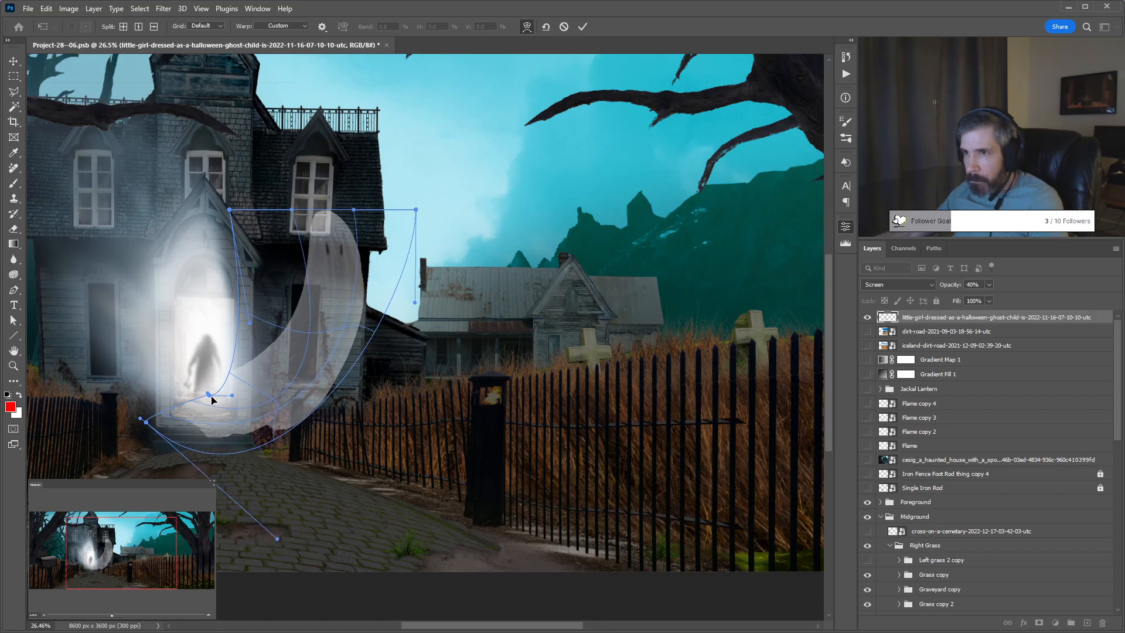
{"action": "left_click_drag", "start_coordinate": [209, 397], "coordinate": [191, 379]}
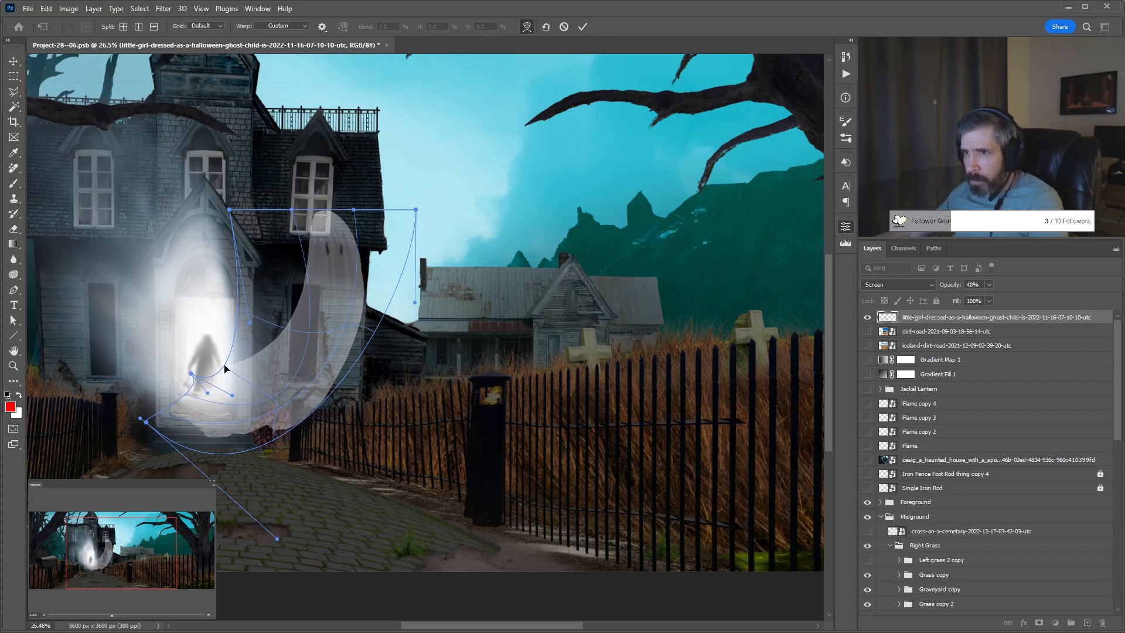
{"action": "left_click_drag", "start_coordinate": [229, 209], "coordinate": [265, 243]}
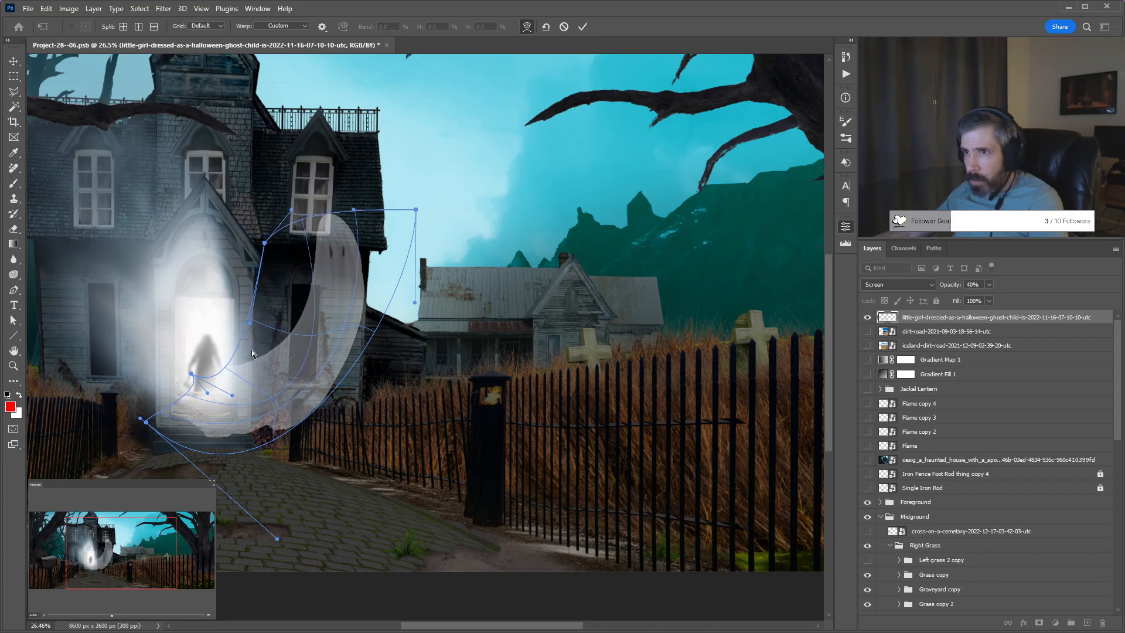
{"action": "left_click_drag", "start_coordinate": [243, 352], "coordinate": [222, 396]}
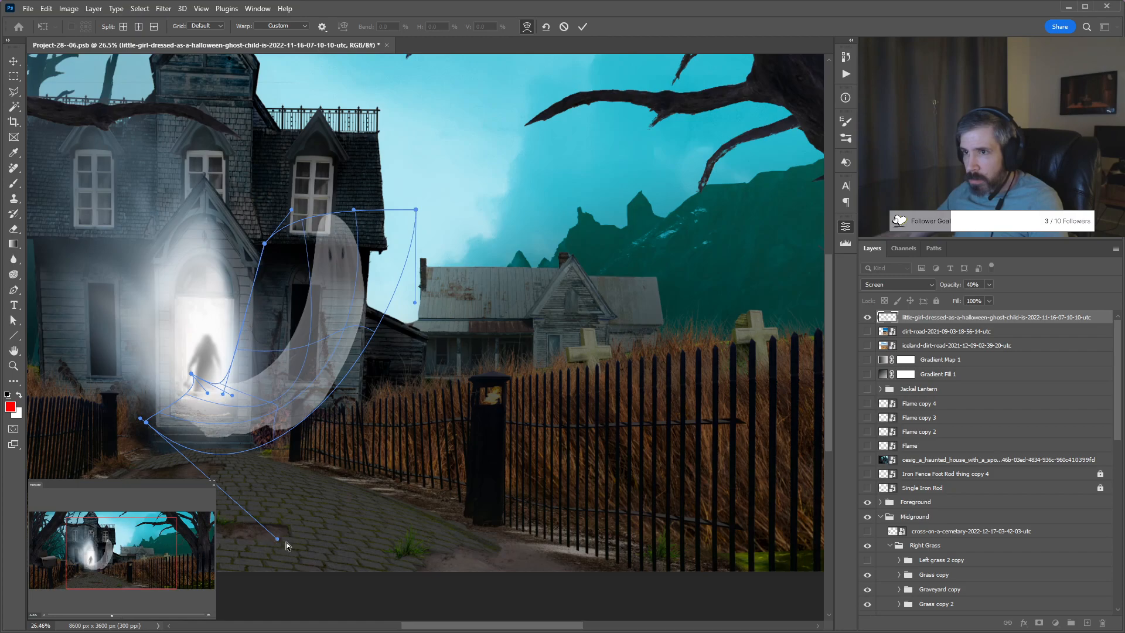
{"action": "left_click_drag", "start_coordinate": [277, 538], "coordinate": [271, 466]}
{"action": "left_click_drag", "start_coordinate": [307, 346], "coordinate": [294, 374]}
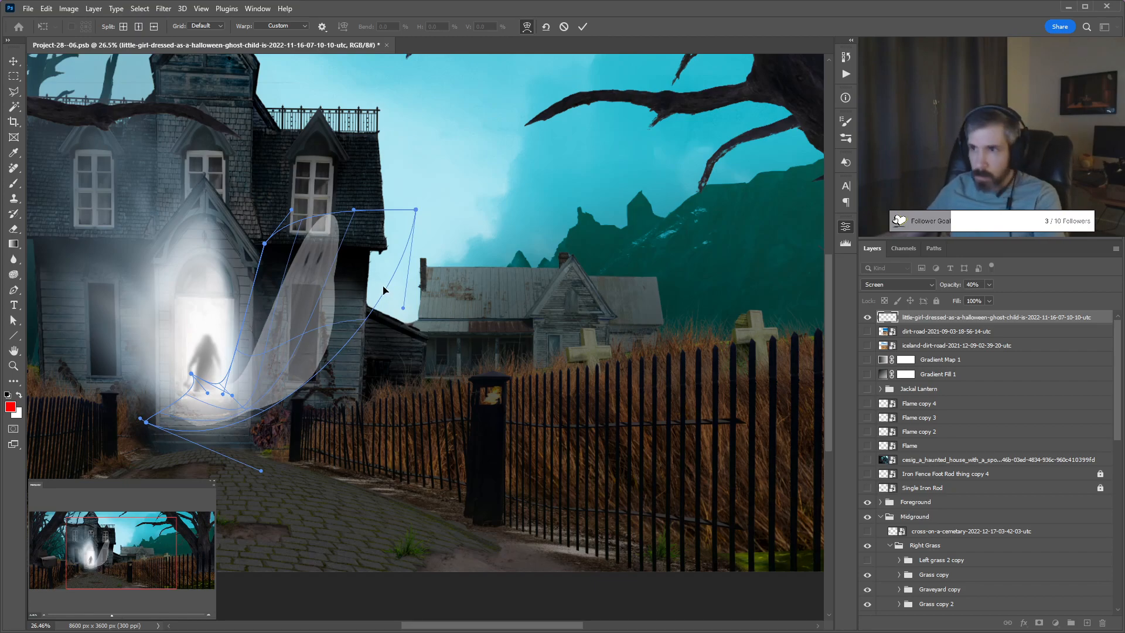
{"action": "key", "text": "Return"}
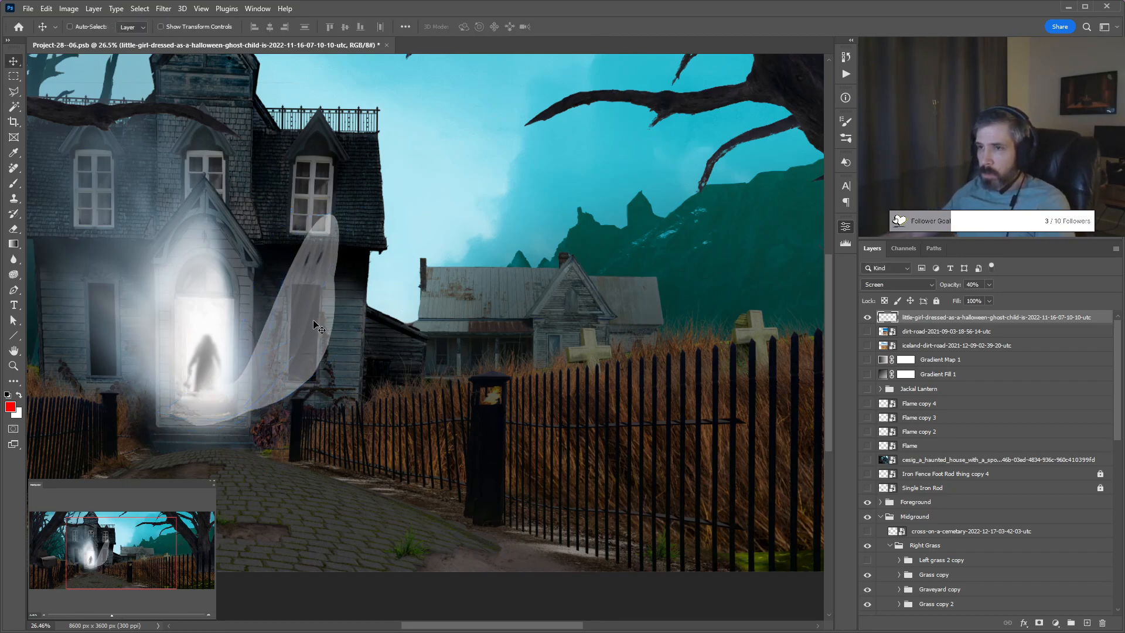
Move the ghost out over the front fence and warp its tail end back to the glowing doorway.
{"action": "left_click_drag", "start_coordinate": [317, 322], "coordinate": [432, 370]}
{"action": "key", "text": "ctrl+t"}
{"action": "left_click", "coordinate": [353, 523]}
{"action": "scroll", "coordinate": [301, 439], "scroll_direction": "up", "scroll_amount": 1}
{"action": "scroll", "coordinate": [287, 461], "scroll_direction": "up", "scroll_amount": 1}
{"action": "left_click_drag", "start_coordinate": [286, 464], "coordinate": [115, 385]}
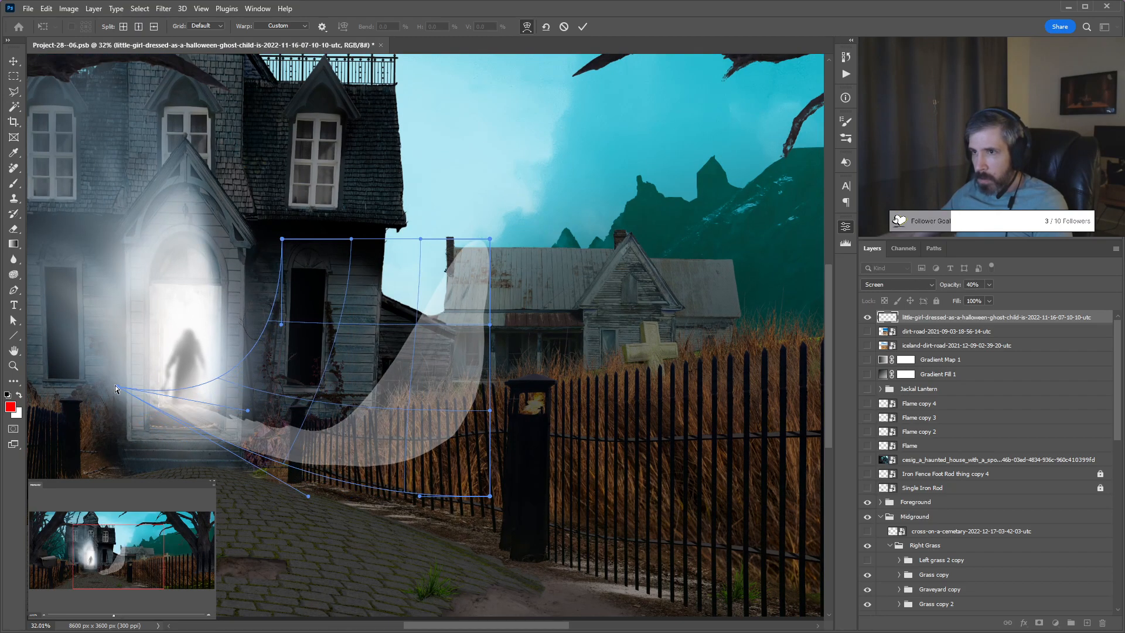
Bend the ghost's body into a smooth curve, stretch its tail tip past the far side of the doorway, and apply the warp.
{"action": "left_click_drag", "start_coordinate": [388, 391], "coordinate": [415, 392]}
{"action": "left_click_drag", "start_coordinate": [465, 463], "coordinate": [450, 440]}
{"action": "left_click_drag", "start_coordinate": [392, 280], "coordinate": [373, 265]}
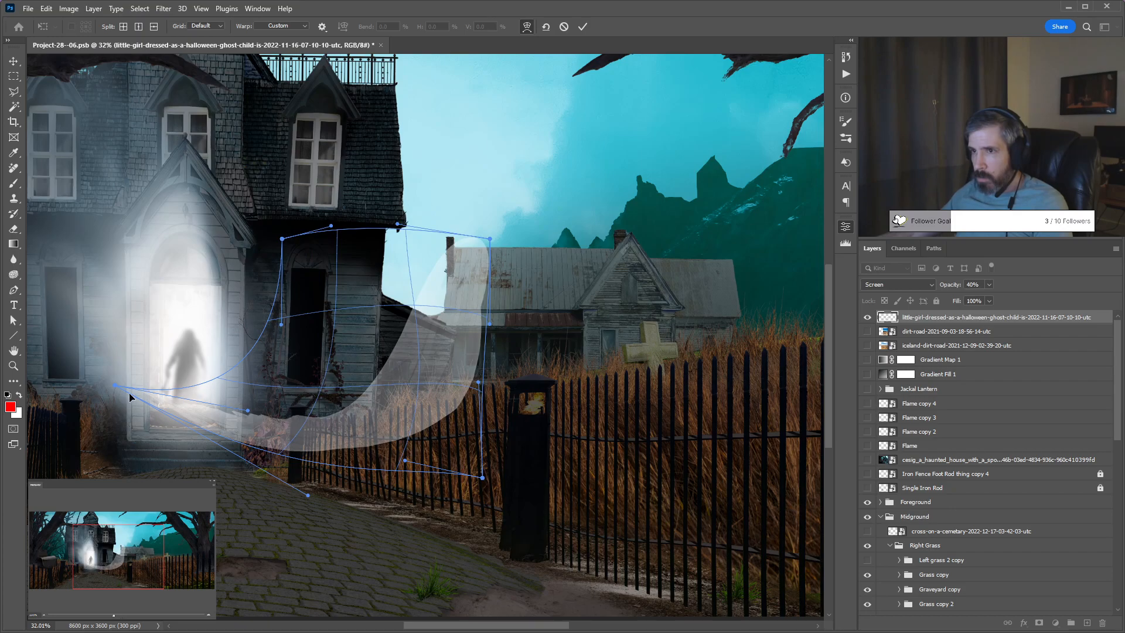
{"action": "left_click_drag", "start_coordinate": [115, 385], "coordinate": [41, 362]}
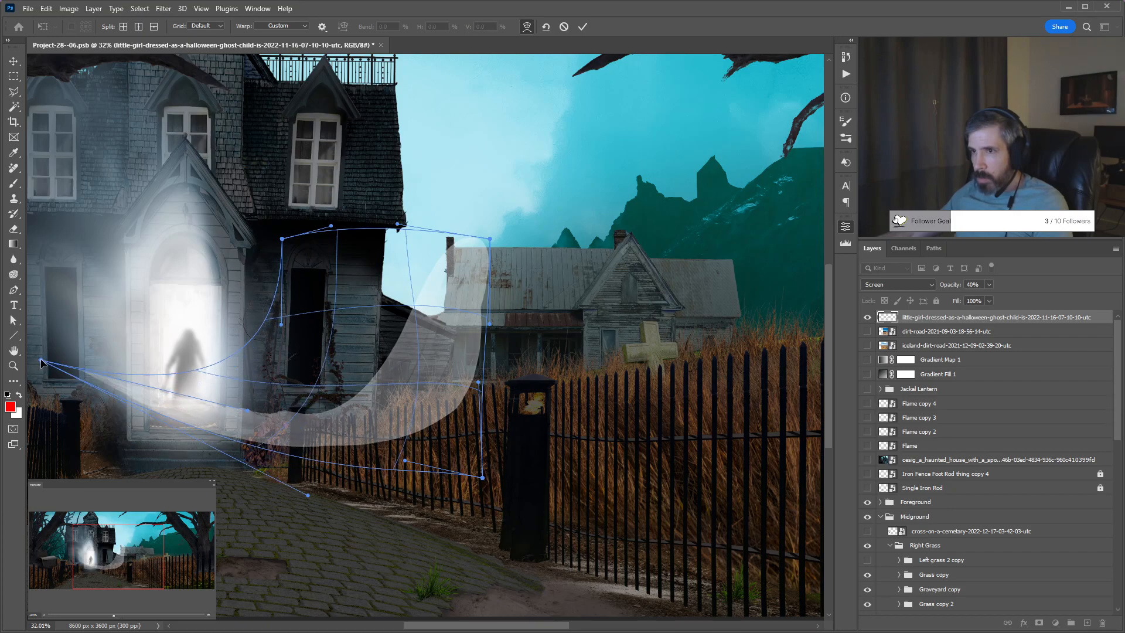
{"action": "left_click_drag", "start_coordinate": [307, 489], "coordinate": [221, 462]}
{"action": "left_click_drag", "start_coordinate": [240, 500], "coordinate": [253, 515]}
{"action": "key", "text": "Return"}
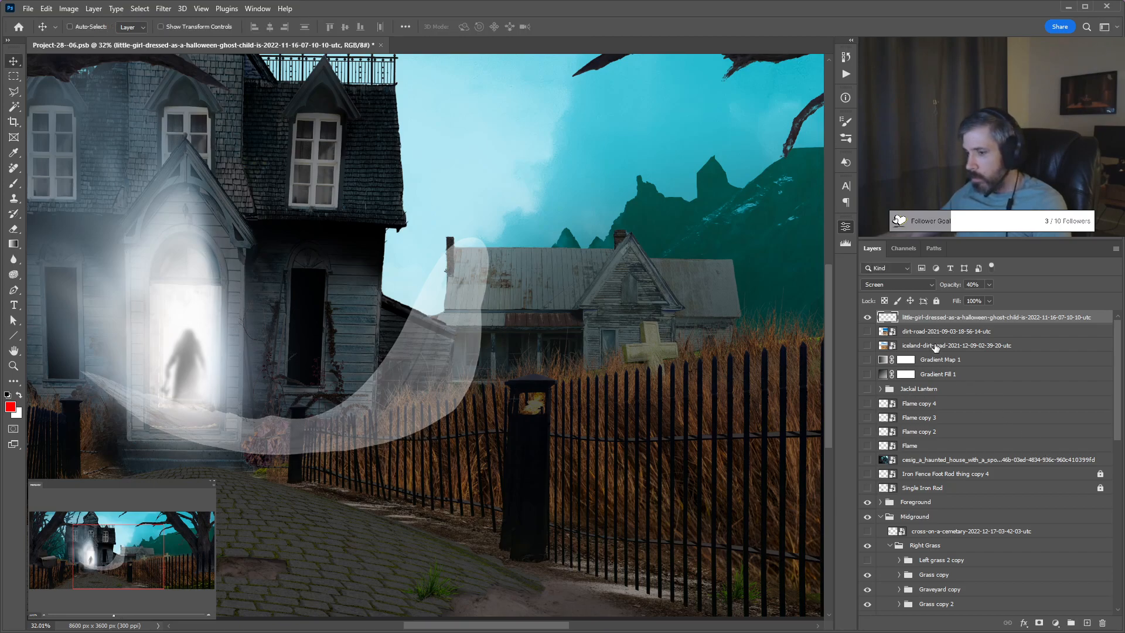
Set the ghost layer to 100% opacity, add a layer mask, and fade the tail around the doorway with a black 50% brush.
{"action": "key", "text": "0"}
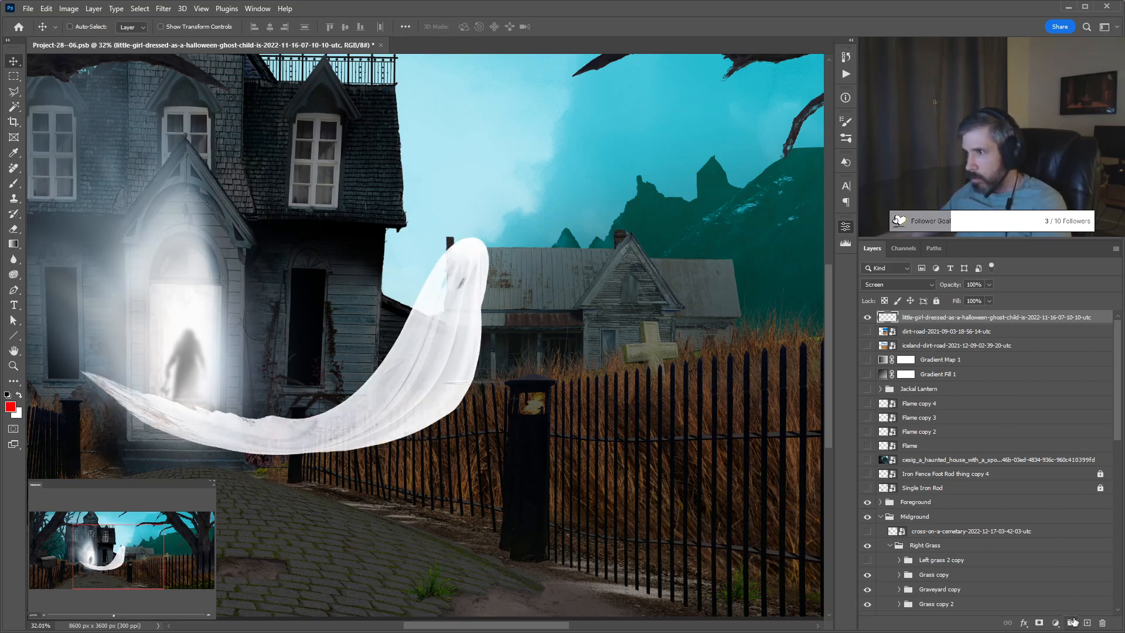
{"action": "left_click", "coordinate": [1038, 624]}
{"action": "key", "text": "b"}
{"action": "key", "text": "d"}
{"action": "left_click_drag", "start_coordinate": [87, 347], "coordinate": [212, 437]}
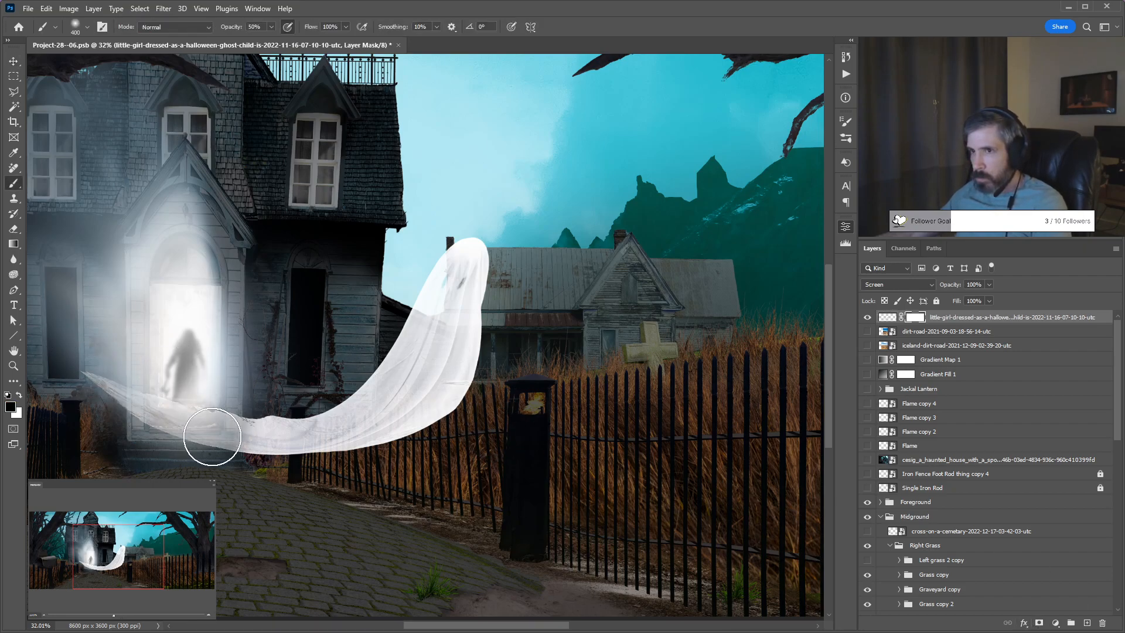
{"action": "mouse_move", "coordinate": [60, 342]}
{"action": "left_mouse_down"}
{"action": "mouse_move", "coordinate": [133, 326]}
{"action": "mouse_move", "coordinate": [369, 408]}
{"action": "left_mouse_up"}
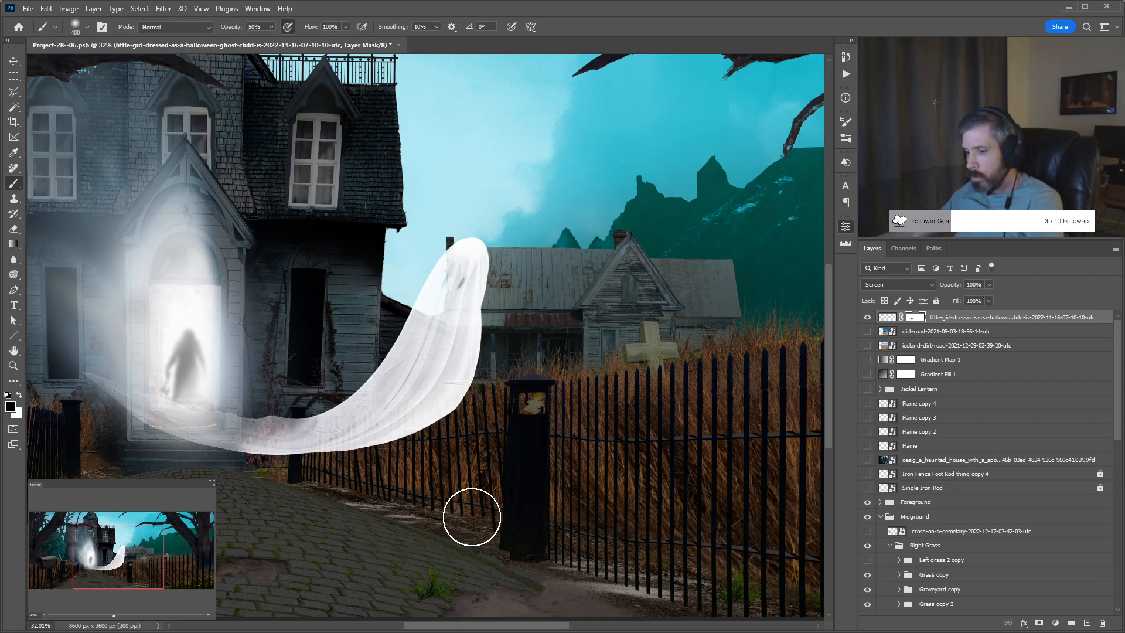
Gradually fade the ghost's tail and body on the mask with an 800 px brush, finishing with strokes at 10% opacity.
{"action": "key", "text": "bracketright"}
{"action": "key", "text": "bracketright"}
{"action": "key", "text": "bracketright"}
{"action": "key", "text": "bracketright"}
{"action": "mouse_move", "coordinate": [263, 427]}
{"action": "left_mouse_down"}
{"action": "mouse_move", "coordinate": [375, 404]}
{"action": "mouse_move", "coordinate": [101, 454]}
{"action": "left_mouse_up"}
{"action": "key", "text": "1"}
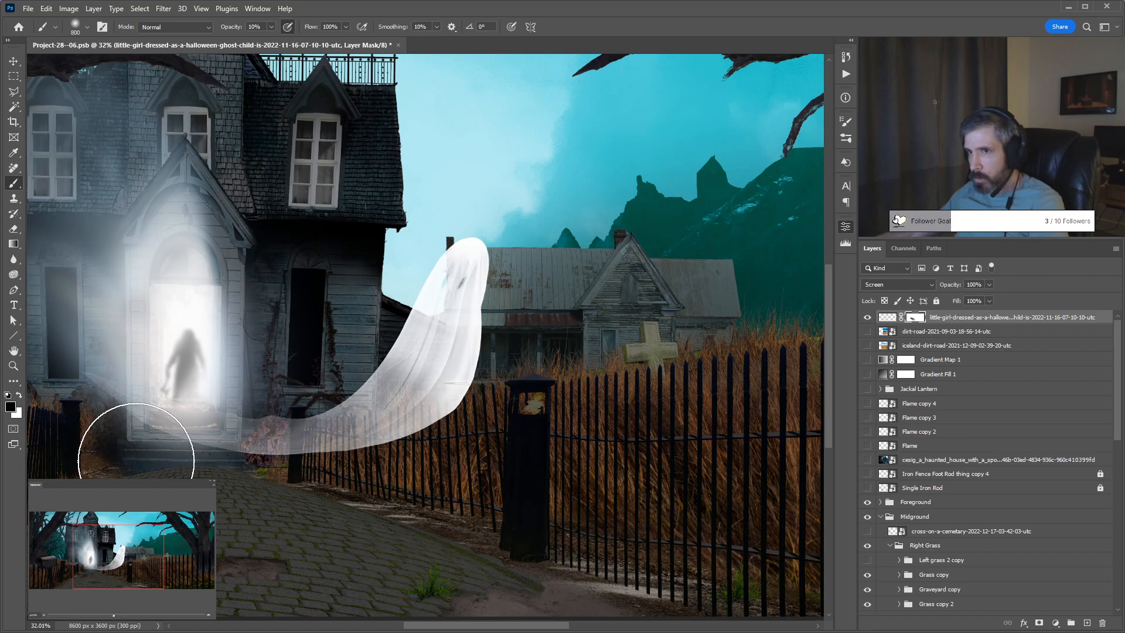
{"action": "left_click_drag", "start_coordinate": [193, 431], "coordinate": [363, 419]}
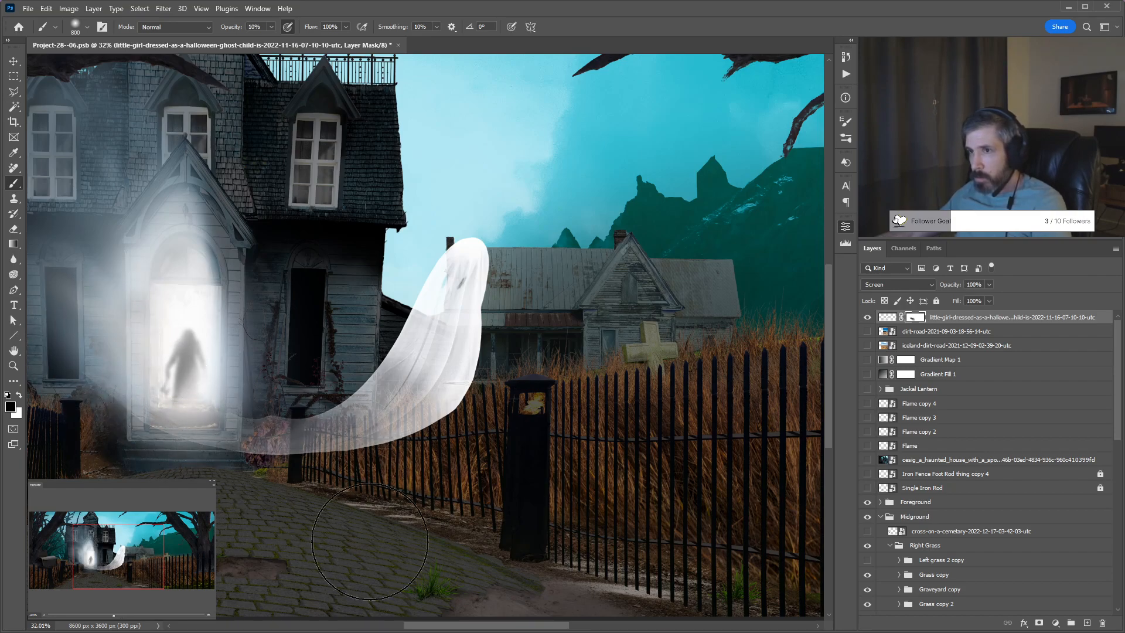
{"action": "mouse_move", "coordinate": [204, 397]}
{"action": "left_mouse_down"}
{"action": "mouse_move", "coordinate": [389, 264]}
{"action": "mouse_move", "coordinate": [175, 427]}
{"action": "mouse_move", "coordinate": [492, 493]}
{"action": "left_mouse_up"}
{"action": "left_click_drag", "start_coordinate": [451, 270], "coordinate": [321, 394]}
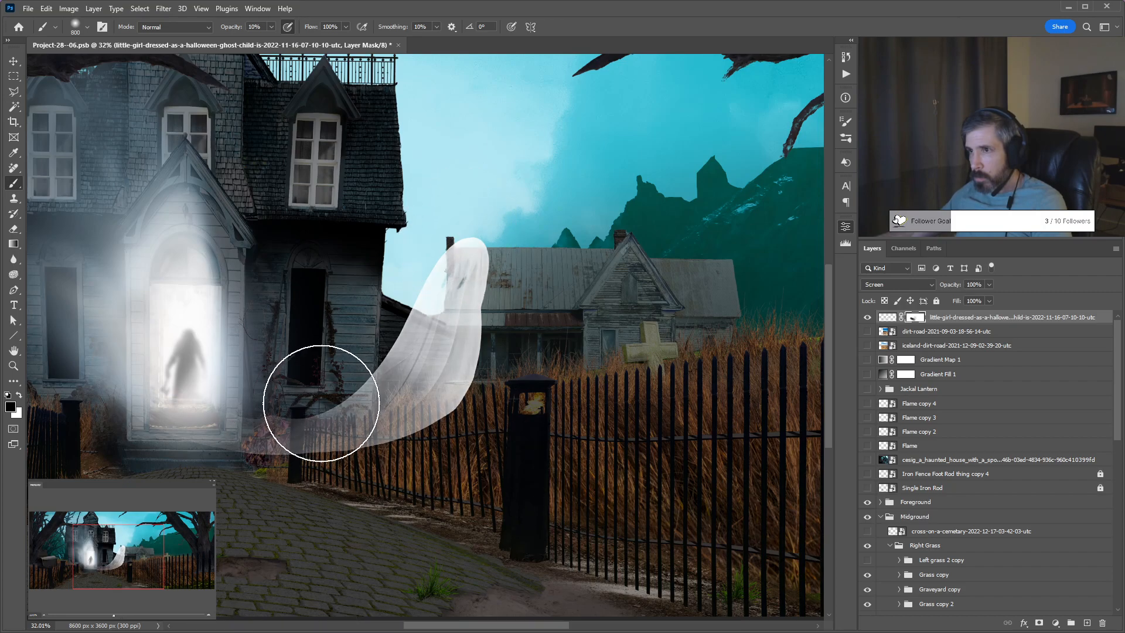
Put the ghost layer in a new group named Ghost 1.
{"action": "key", "text": "v"}
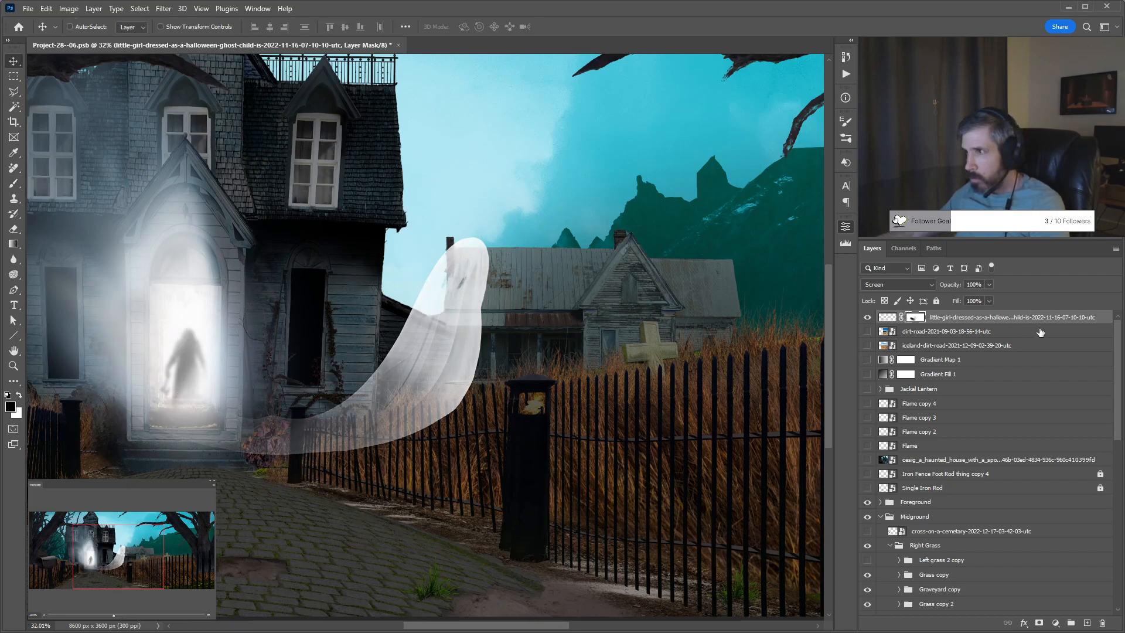
{"action": "key", "text": "ctrl+g"}
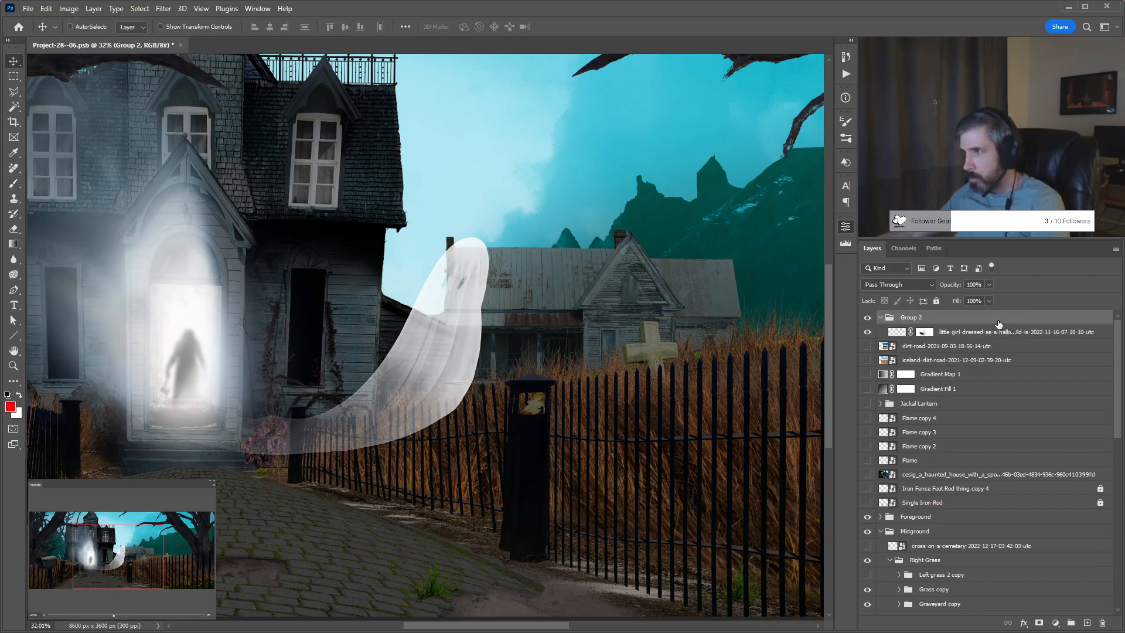
{"action": "type", "text": "Ghost"}
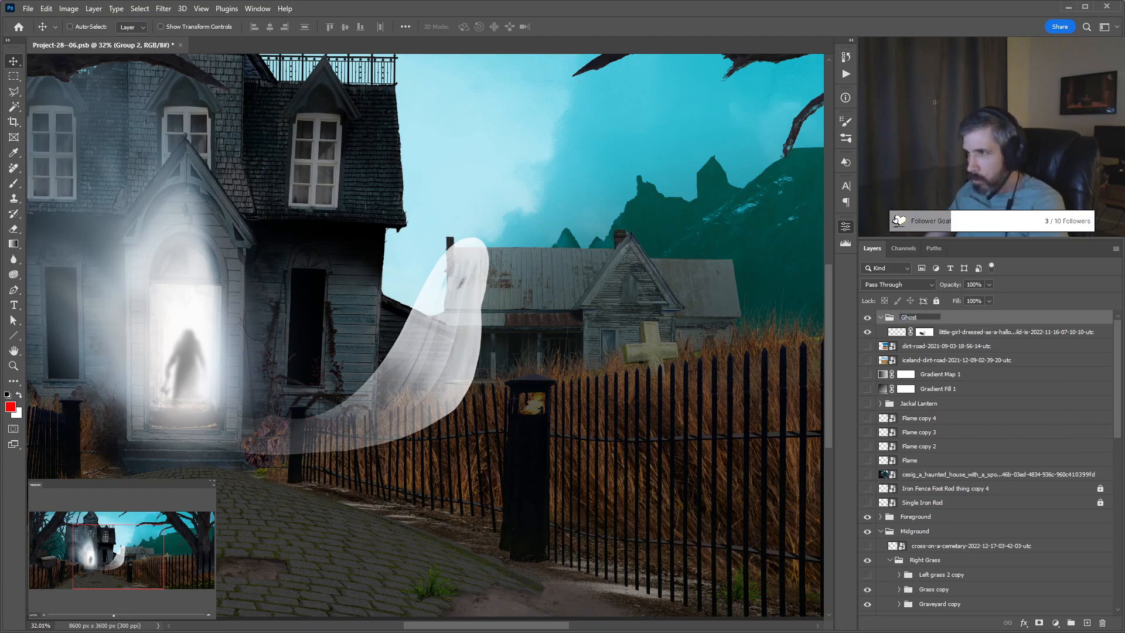
{"action": "key", "text": "Return"}
Duplicate the ghost layer inside the group, apply the copy's mask, and blur the copy into a soft glow.
{"action": "left_click", "coordinate": [980, 332]}
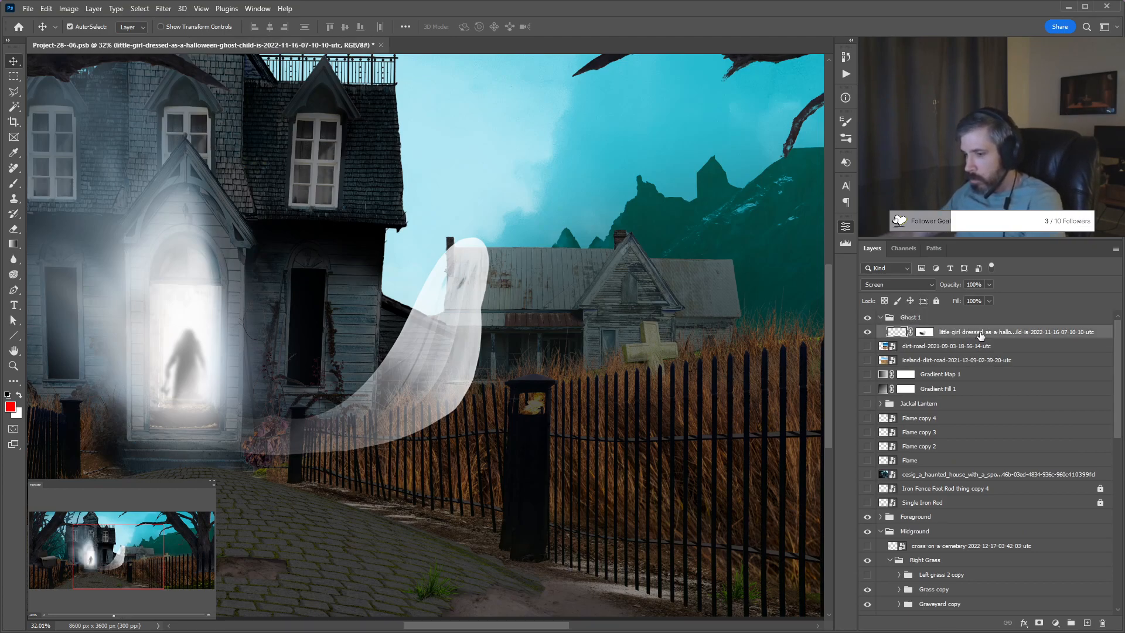
{"action": "key", "text": "ctrl+j"}
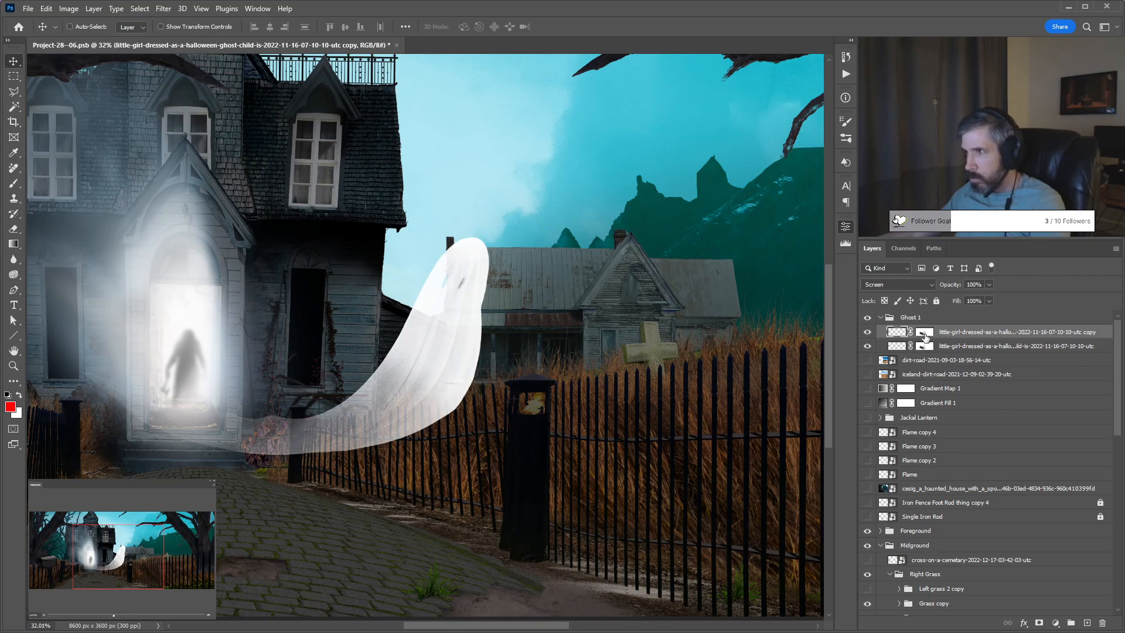
{"action": "left_click_drag", "start_coordinate": [924, 331], "coordinate": [917, 343]}
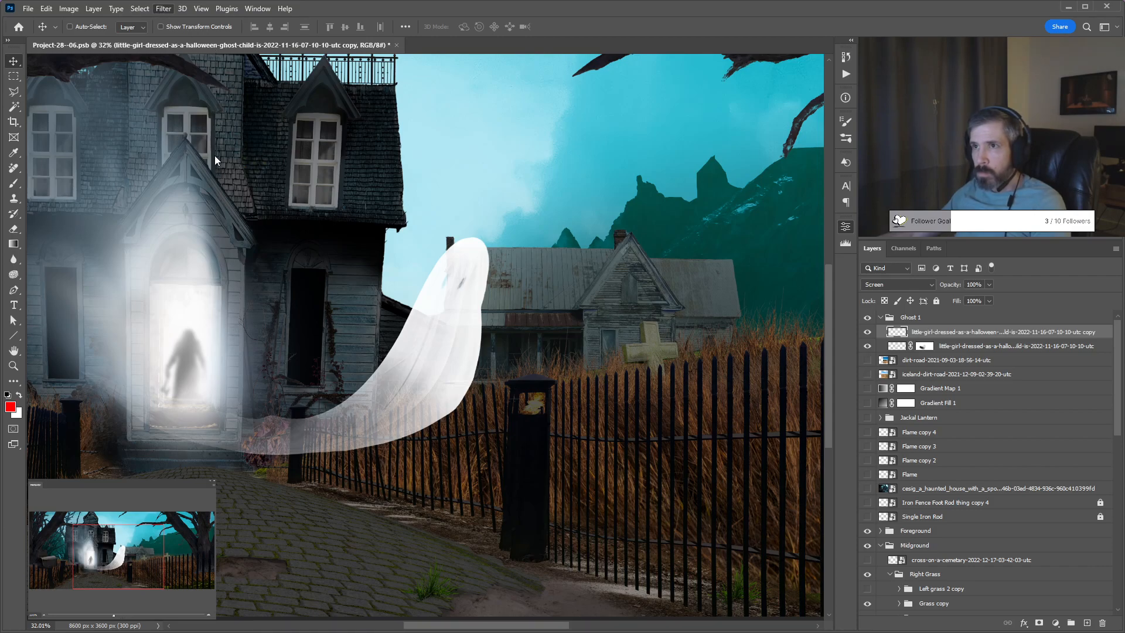
{"action": "key", "text": "space"}
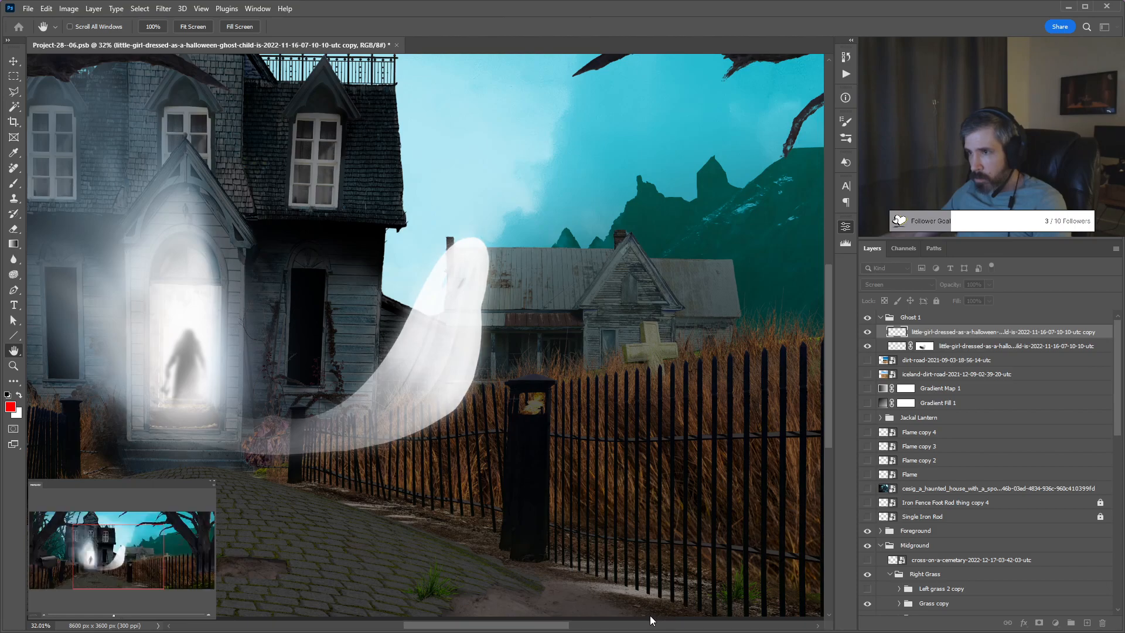
Duplicate the blurred ghost copy and merge the two blurred layers into one.
{"action": "key", "text": "v"}
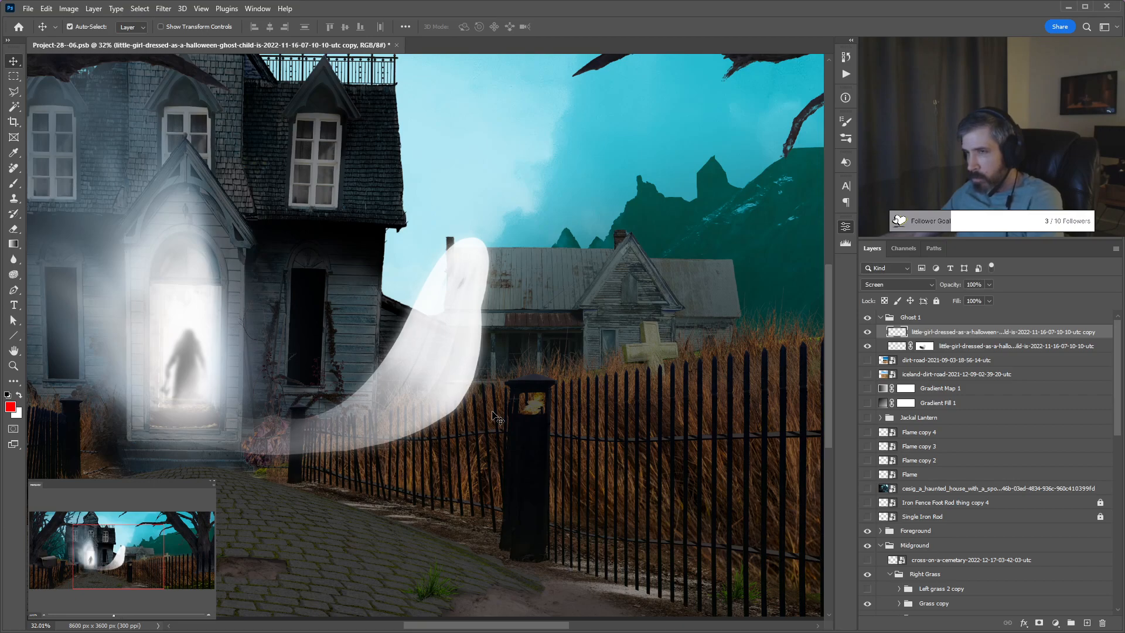
{"action": "key", "text": "ctrl+j"}
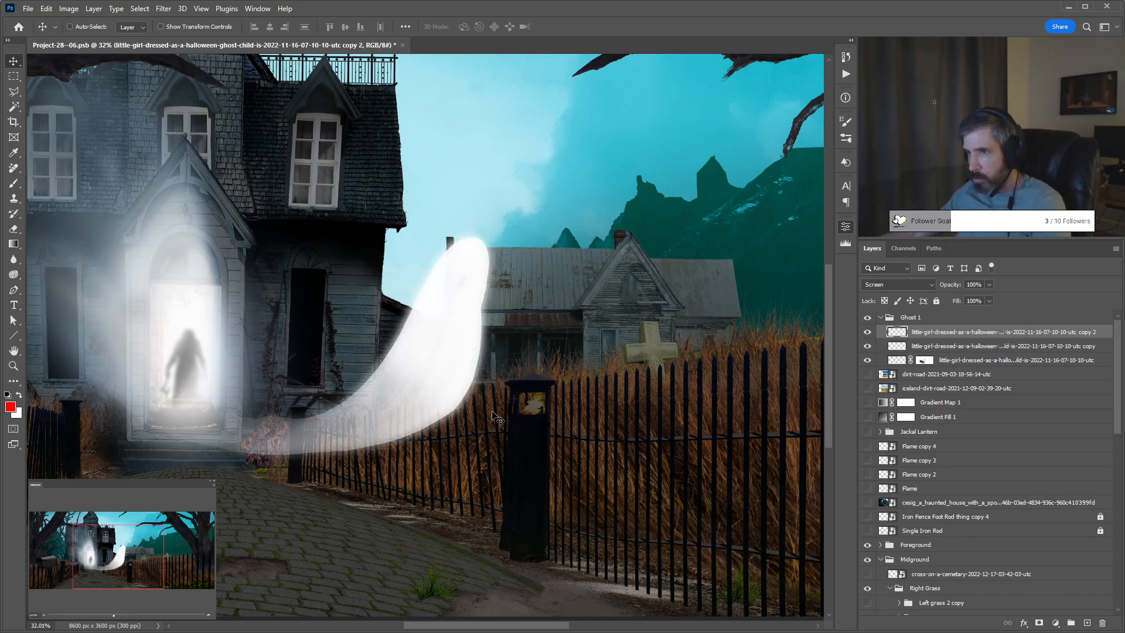
{"action": "left_click", "coordinate": [935, 345], "text": "shift"}
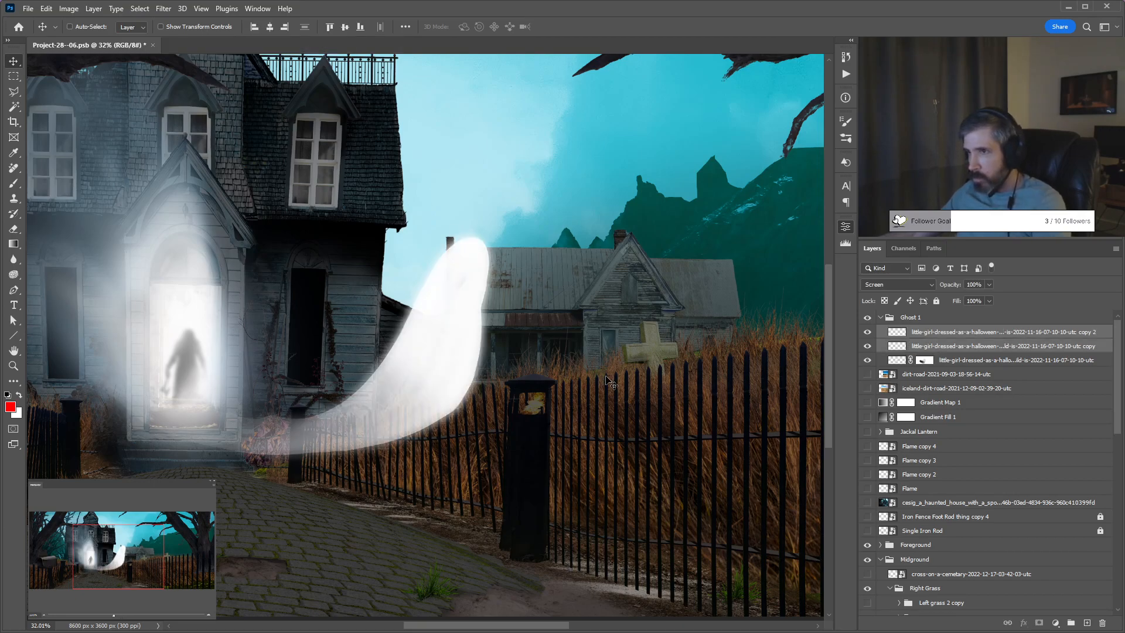
{"action": "key", "text": "ctrl+e"}
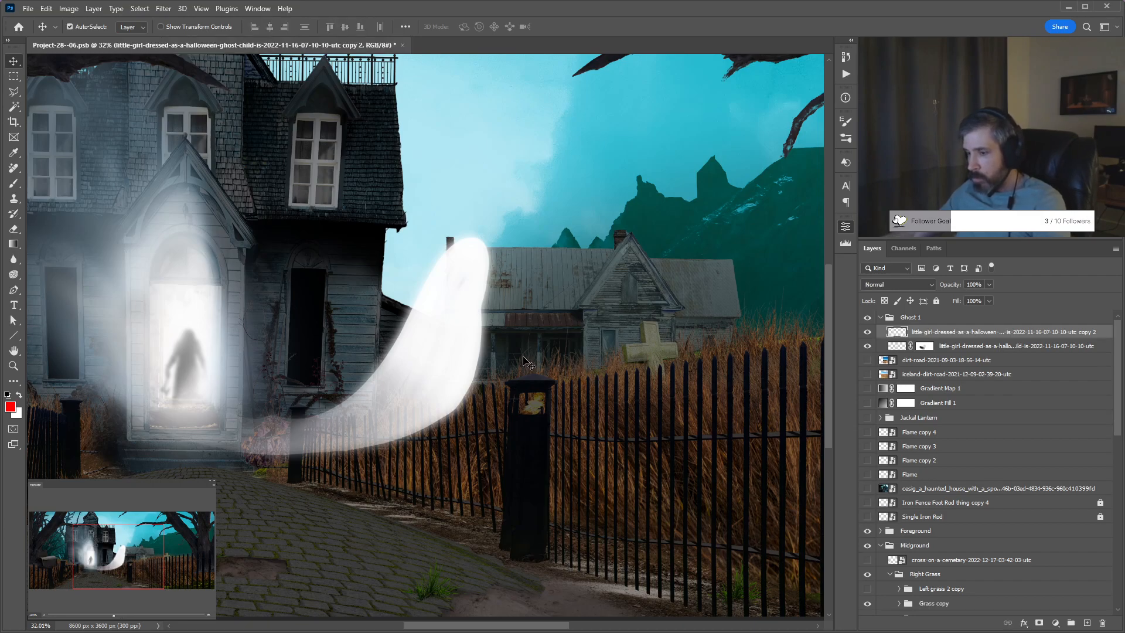
Cycle the merged glow layer through the blend modes, ending on Color Dodge.
{"action": "key", "text": "shift+alt+y"}
{"action": "key", "text": "shift+minus"}
{"action": "key", "text": "shift+minus"}
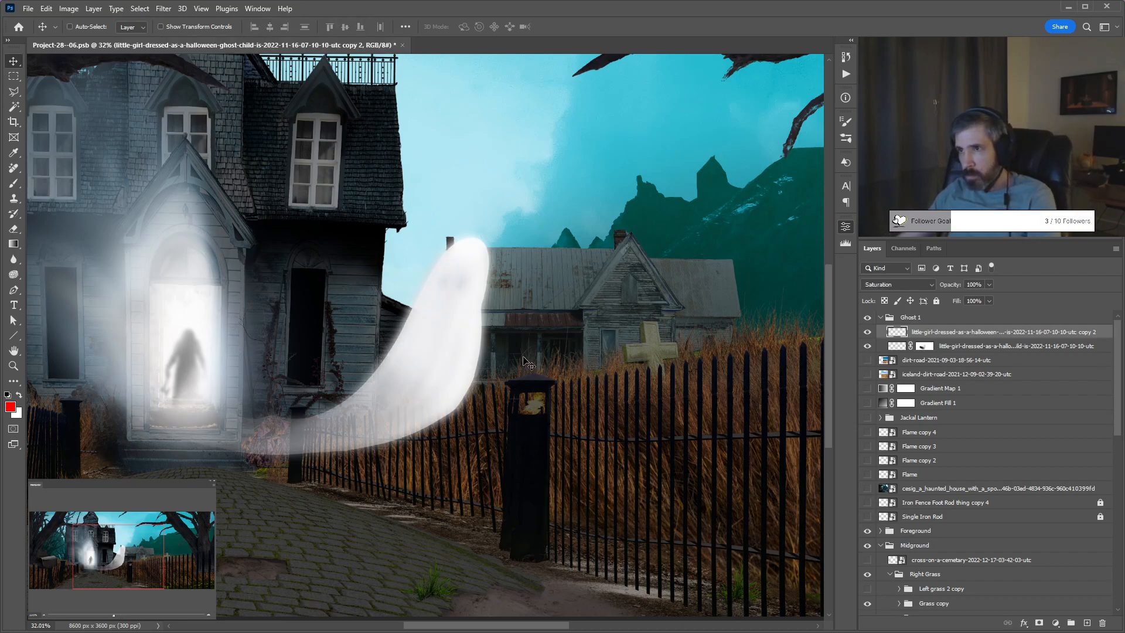
{"action": "key", "text": "shift+minus"}
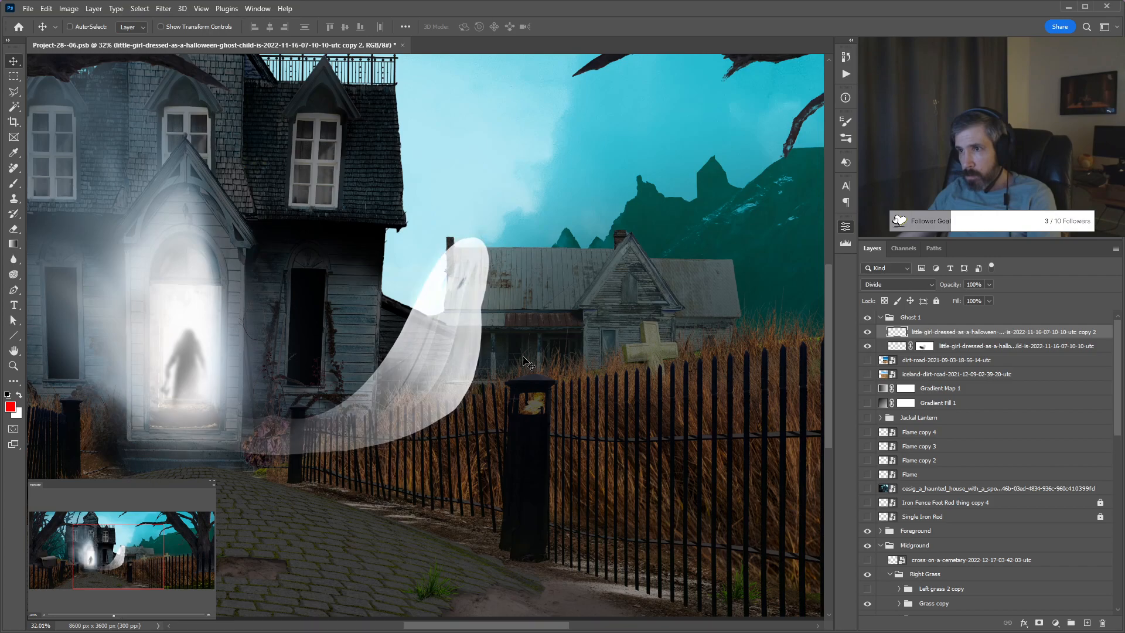
{"action": "key", "text": "shift+minus"}
{"action": "key", "text": "shift+minus"}
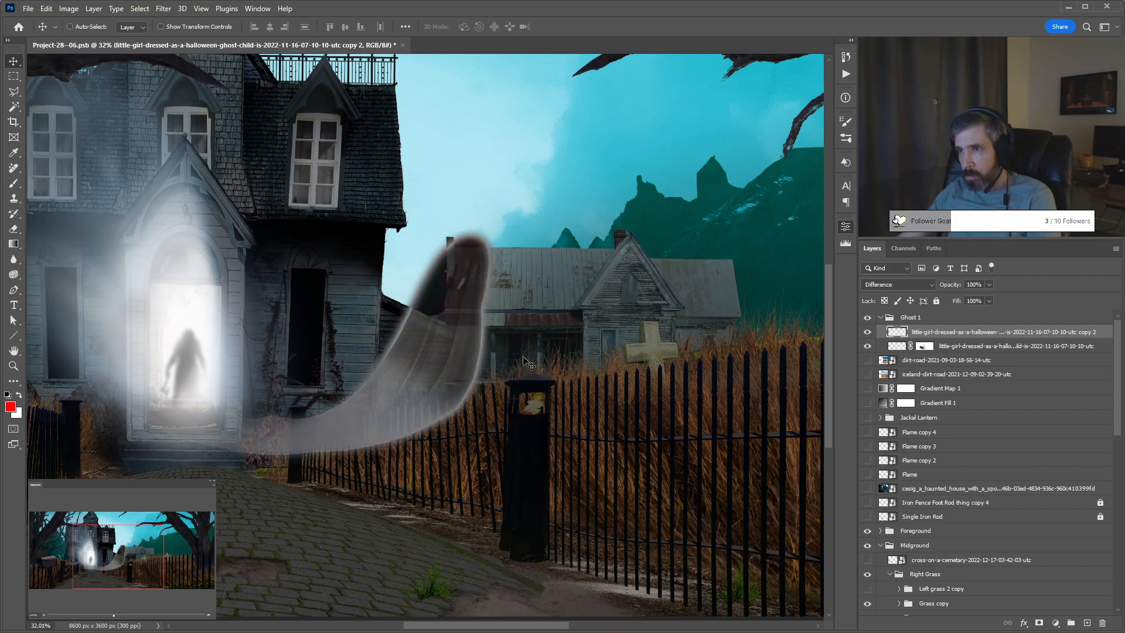
{"action": "key", "text": "shift+minus"}
{"action": "key", "text": "shift+minus"}
{"action": "key", "text": "shift+minus"}
{"action": "key", "text": "shift+minus"}
{"action": "key", "text": "shift+minus"}
{"action": "key", "text": "shift+minus"}
{"action": "key", "text": "shift+minus"}
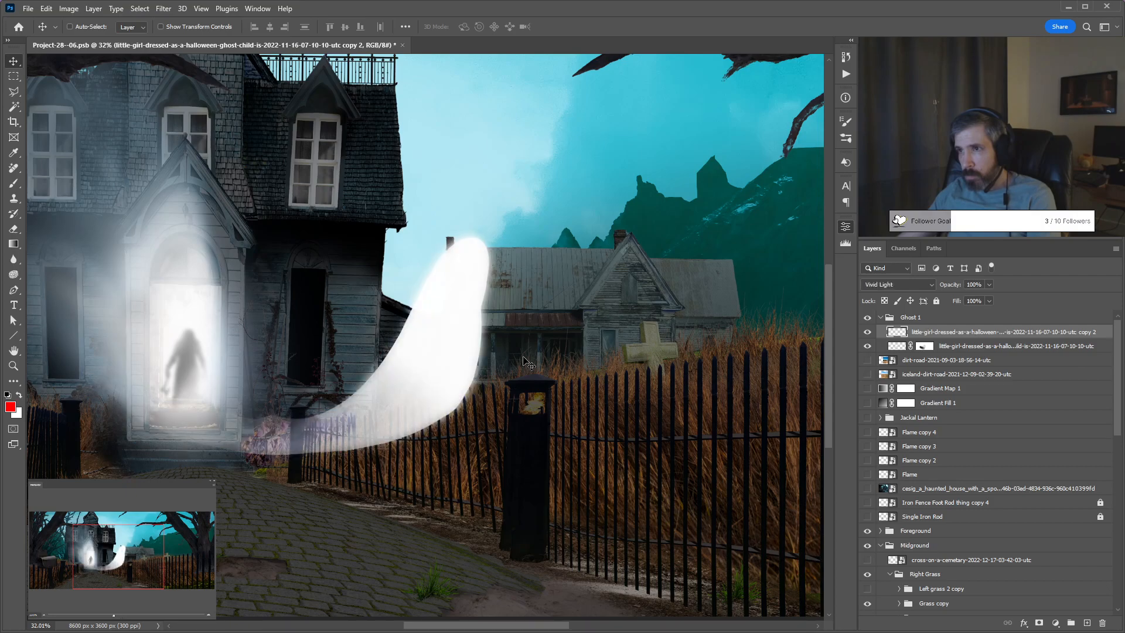
{"action": "key", "text": "shift+minus"}
{"action": "key", "text": "shift+minus"}
{"action": "key", "text": "shift+minus"}
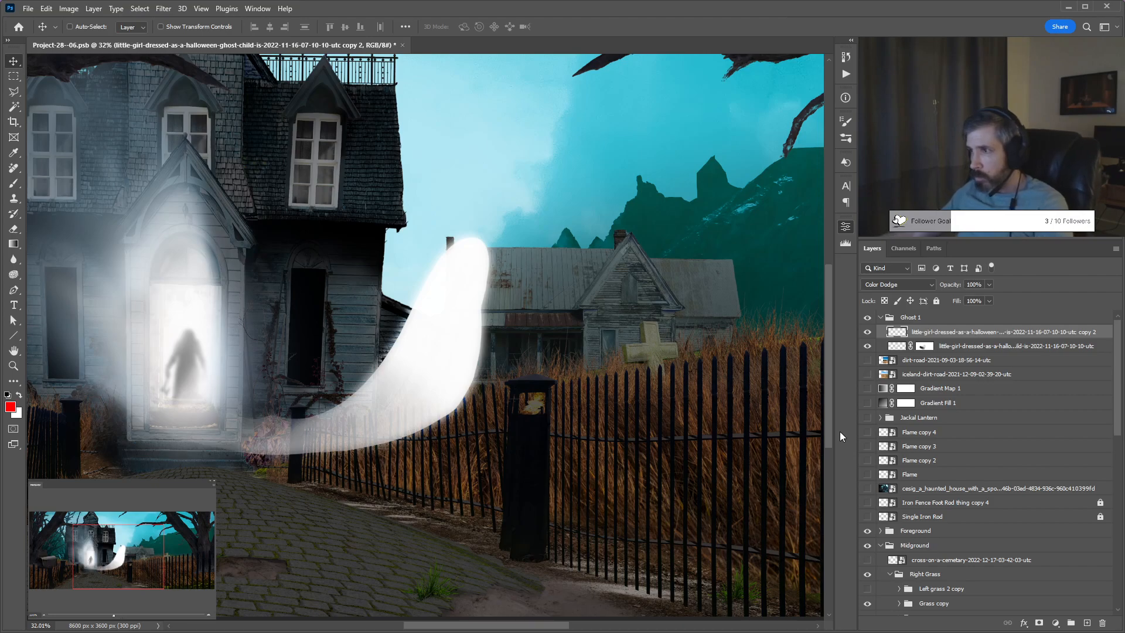
Move the Ghost 1 group up beside the roof and rotate it so the ghost rises upright against the sky.
{"action": "left_click", "coordinate": [917, 317]}
{"action": "left_click_drag", "start_coordinate": [334, 305], "coordinate": [237, 158]}
{"action": "left_click_drag", "start_coordinate": [237, 284], "coordinate": [404, 383]}
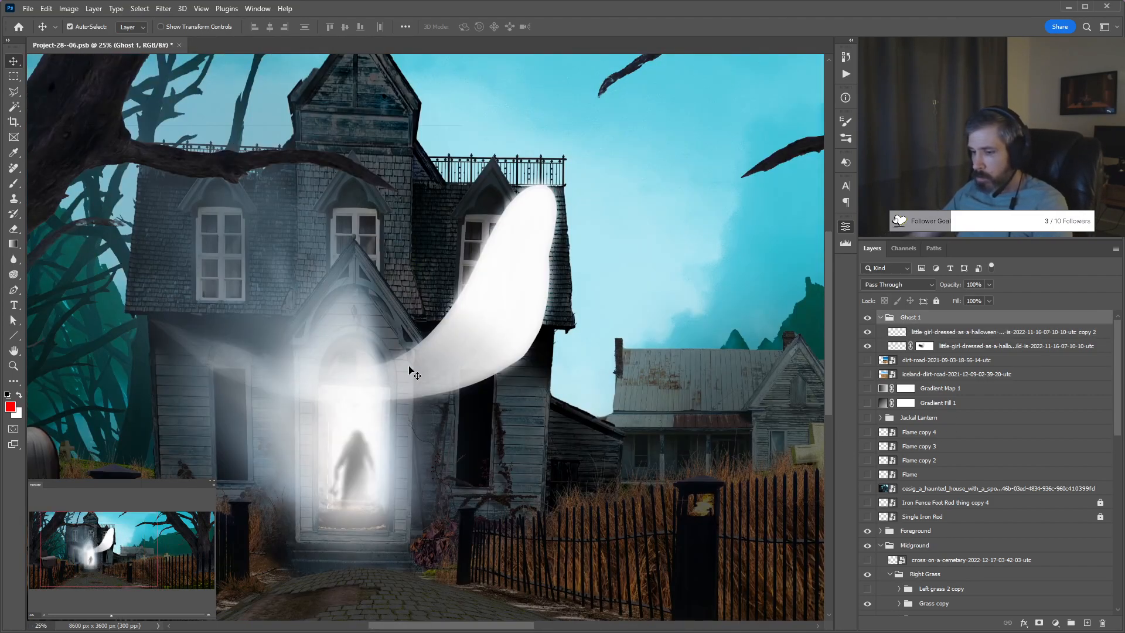
{"action": "key", "text": "ctrl+minus"}
{"action": "key", "text": "ctrl+t"}
{"action": "left_click_drag", "start_coordinate": [538, 409], "coordinate": [569, 285]}
{"action": "left_click_drag", "start_coordinate": [384, 321], "coordinate": [536, 335]}
{"action": "key", "text": "Return"}
{"action": "scroll", "coordinate": [563, 382], "scroll_direction": "up", "scroll_amount": 1}
{"action": "left_click_drag", "start_coordinate": [577, 380], "coordinate": [547, 366]}
Hide the blurred glow layer in the Ghost 1 group to compare, then delete it.
{"action": "left_click", "coordinate": [868, 332]}
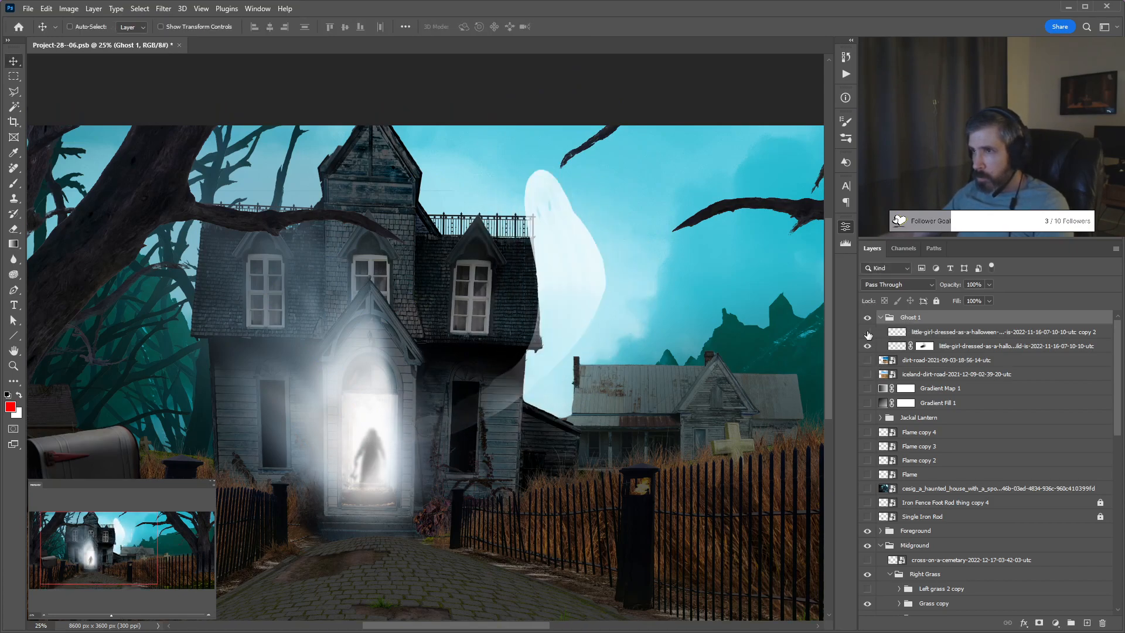
{"action": "left_click", "coordinate": [954, 331]}
{"action": "key", "text": "Delete"}
Delete the extra ghost copy and warp the remaining ghost so its body bends beside the roof with its tail trailing toward the house.
{"action": "left_click_drag", "start_coordinate": [888, 333], "coordinate": [1104, 615]}
{"action": "key", "text": "ctrl+t"}
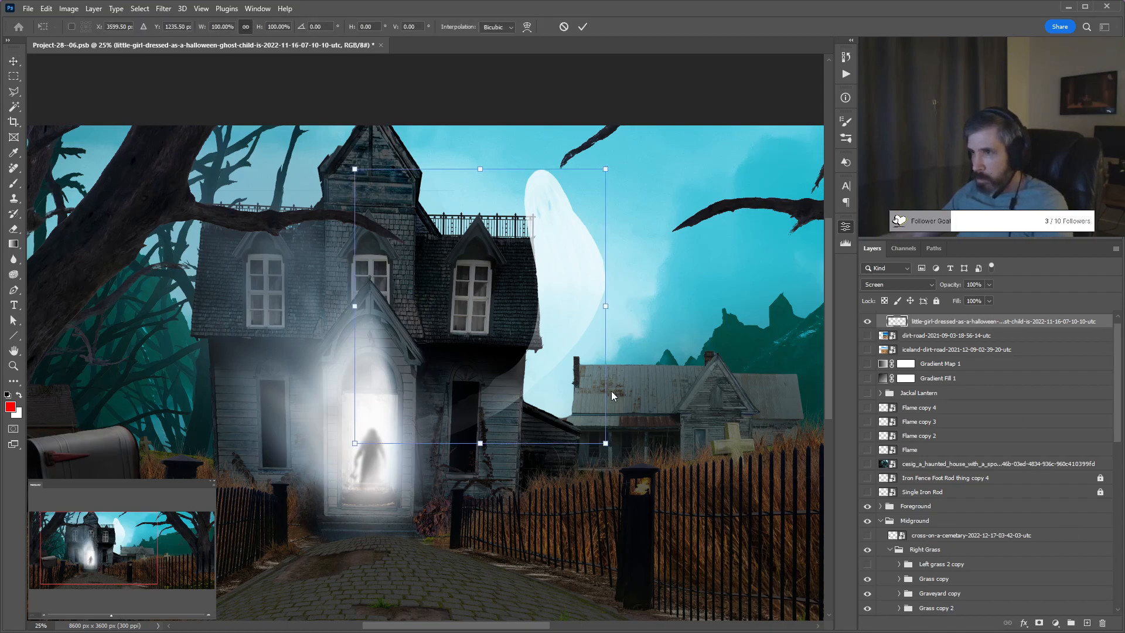
{"action": "key", "text": "ctrl+alt+w"}
{"action": "left_click_drag", "start_coordinate": [592, 291], "coordinate": [540, 385]}
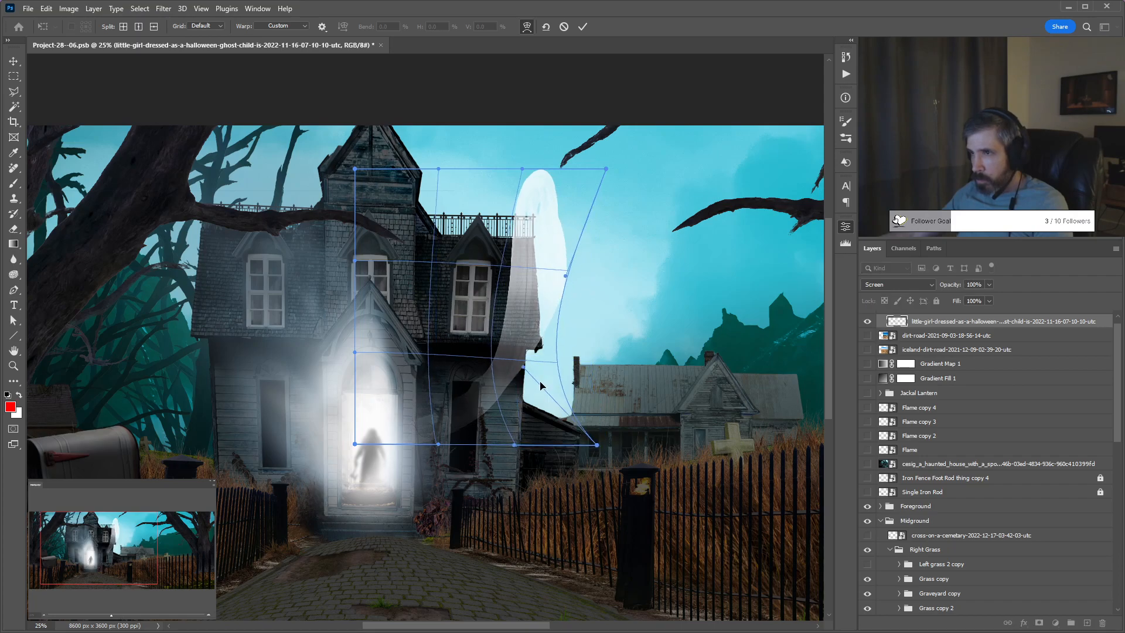
{"action": "left_click_drag", "start_coordinate": [565, 199], "coordinate": [602, 226]}
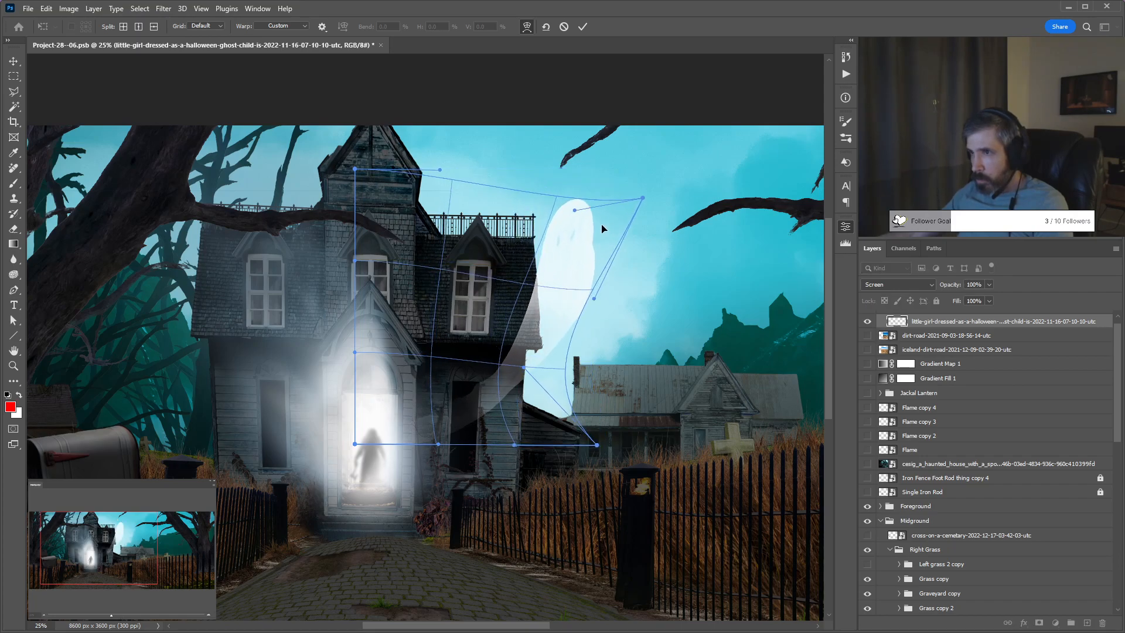
{"action": "left_click_drag", "start_coordinate": [453, 322], "coordinate": [541, 430]}
{"action": "key", "text": "Return"}
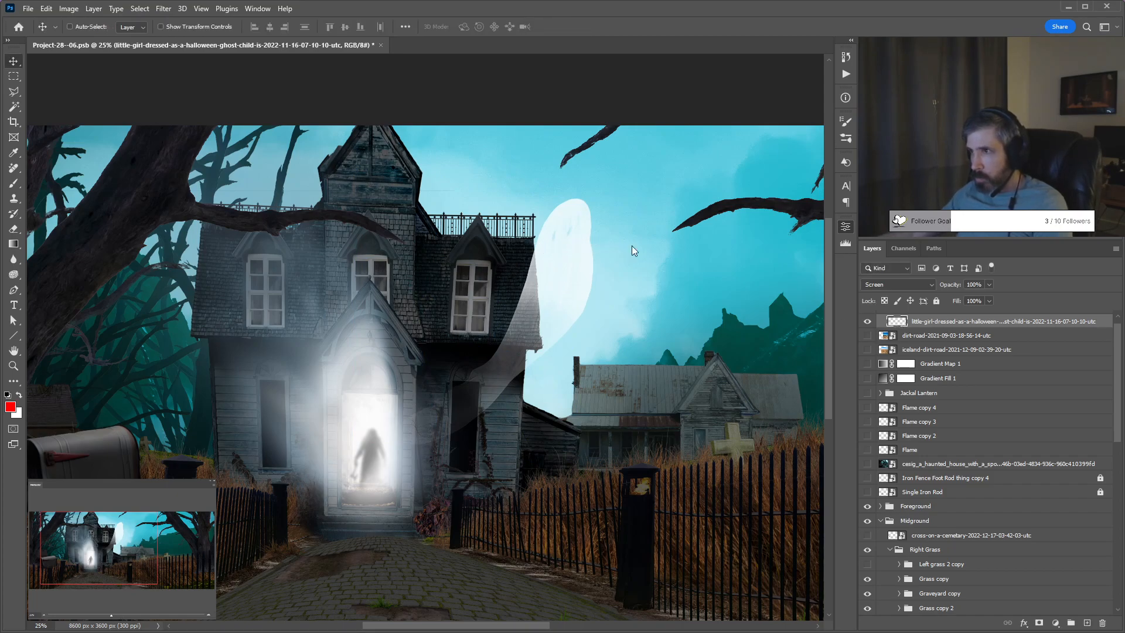
Set the ghost layer's blend mode to Normal and try the ghost slightly lower beside the roof.
{"action": "scroll", "coordinate": [896, 285], "scroll_direction": "up", "scroll_amount": 8}
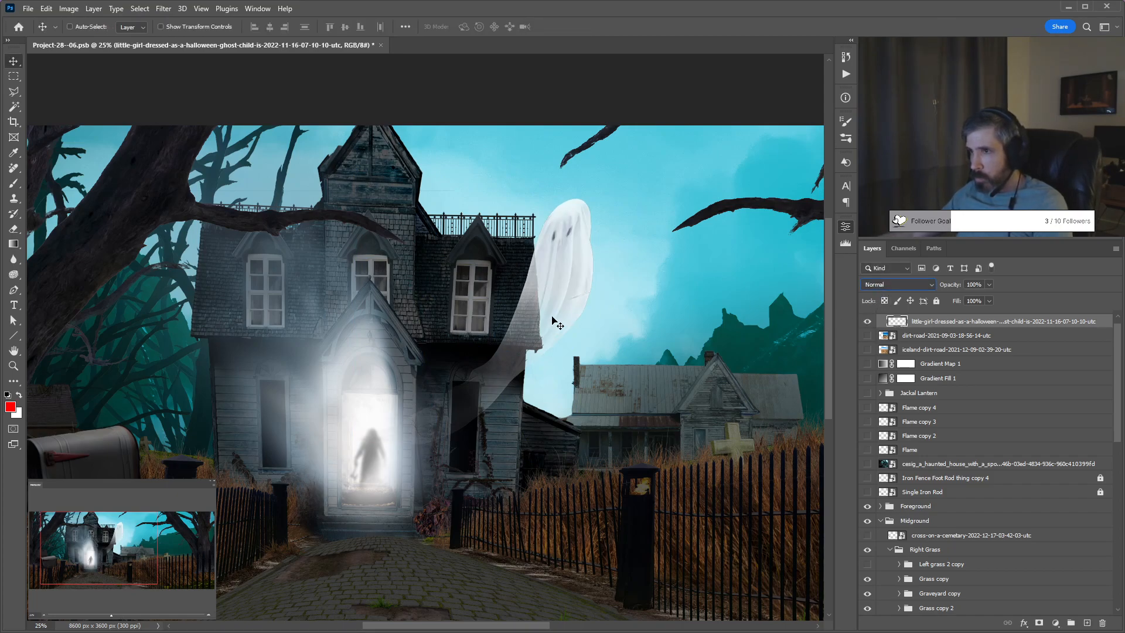
{"action": "left_click_drag", "start_coordinate": [504, 377], "coordinate": [522, 414]}
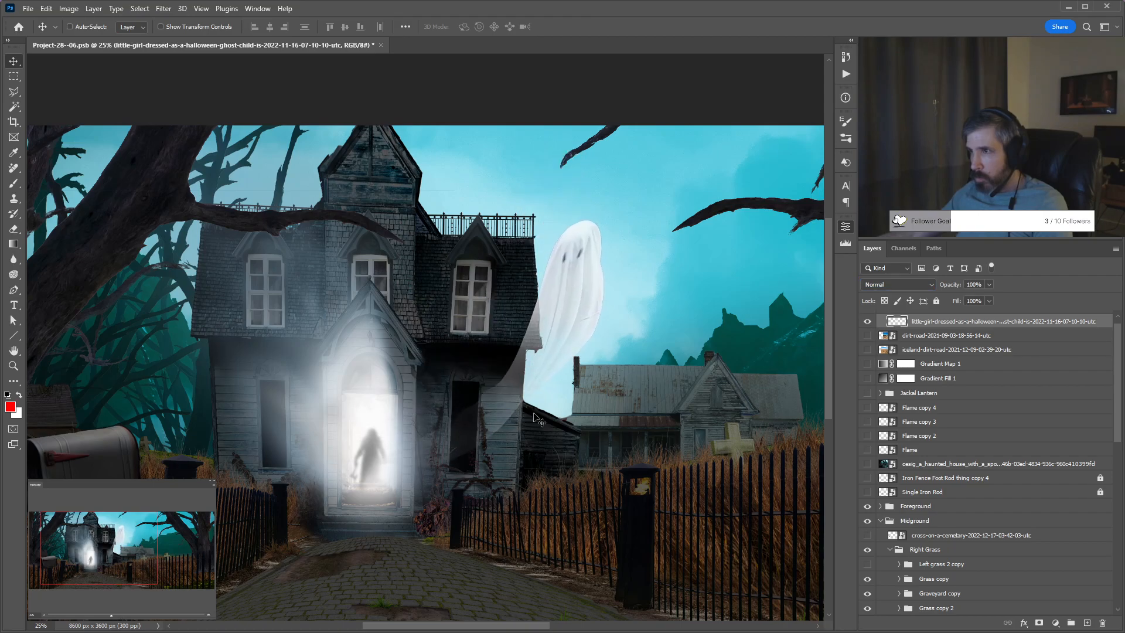
{"action": "key", "text": "ctrl+g"}
{"action": "left_click_drag", "start_coordinate": [558, 373], "coordinate": [434, 321]}
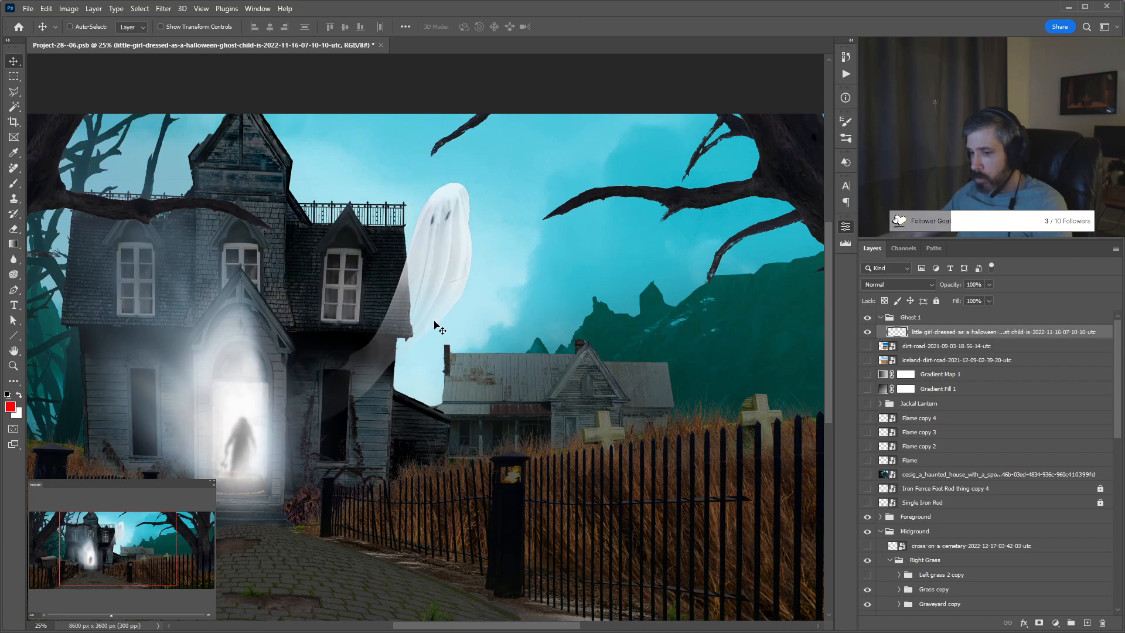
Scale the ghost down to about 34% and move it beside the porch gable above the glowing doorway.
{"action": "key", "text": "ctrl+t"}
{"action": "left_click_drag", "start_coordinate": [474, 182], "coordinate": [314, 344]}
{"action": "left_click_drag", "start_coordinate": [291, 410], "coordinate": [375, 228]}
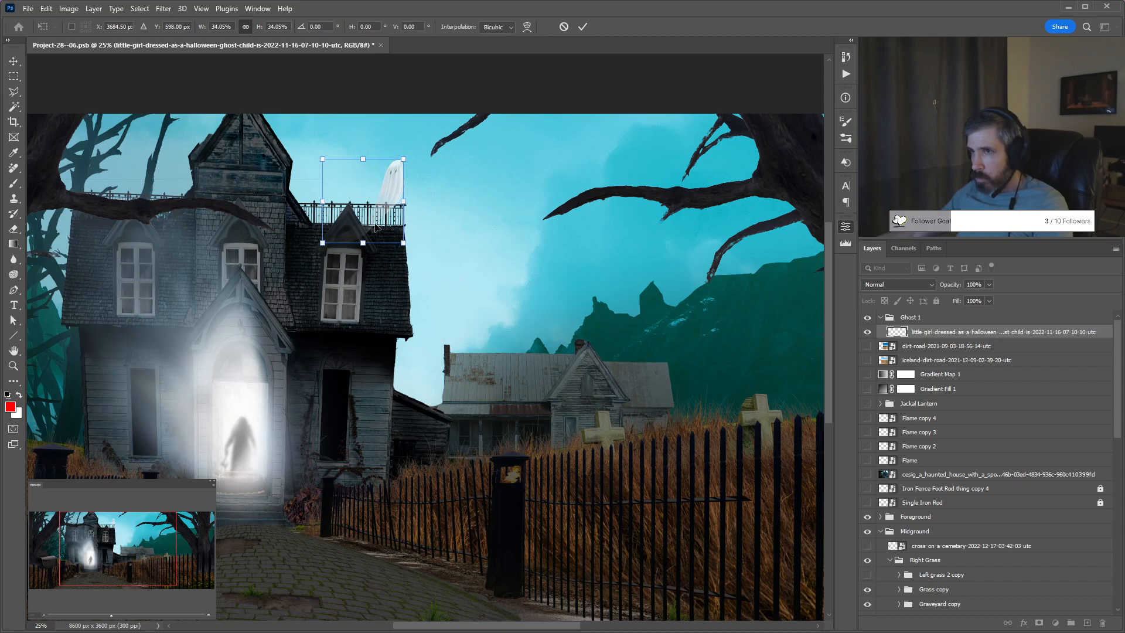
{"action": "key", "text": "Return"}
{"action": "left_click_drag", "start_coordinate": [416, 298], "coordinate": [304, 402]}
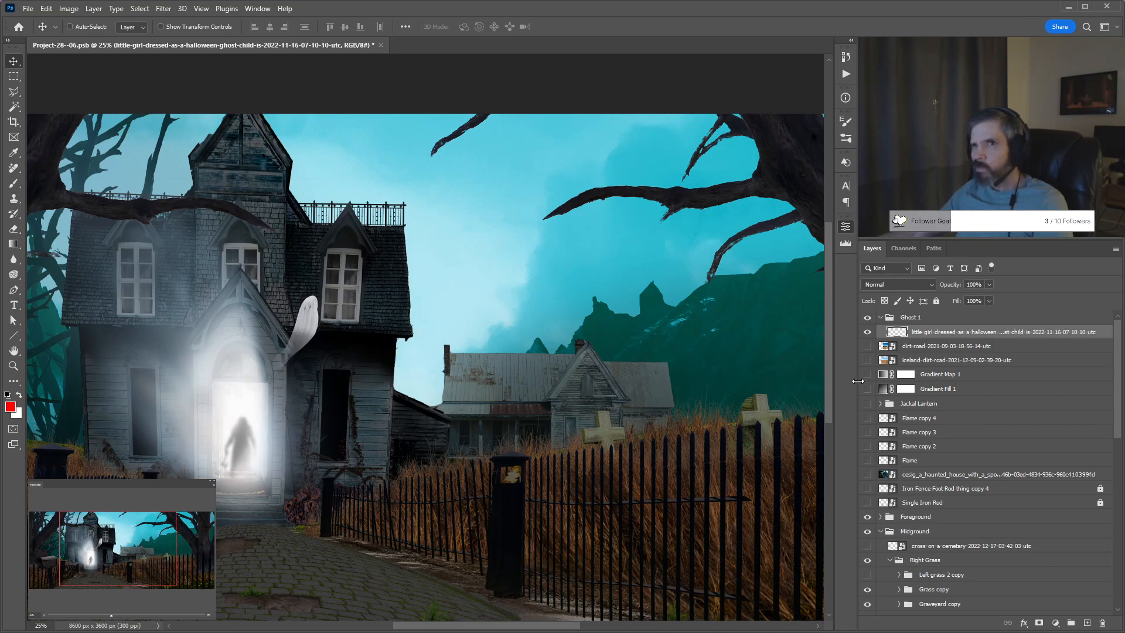
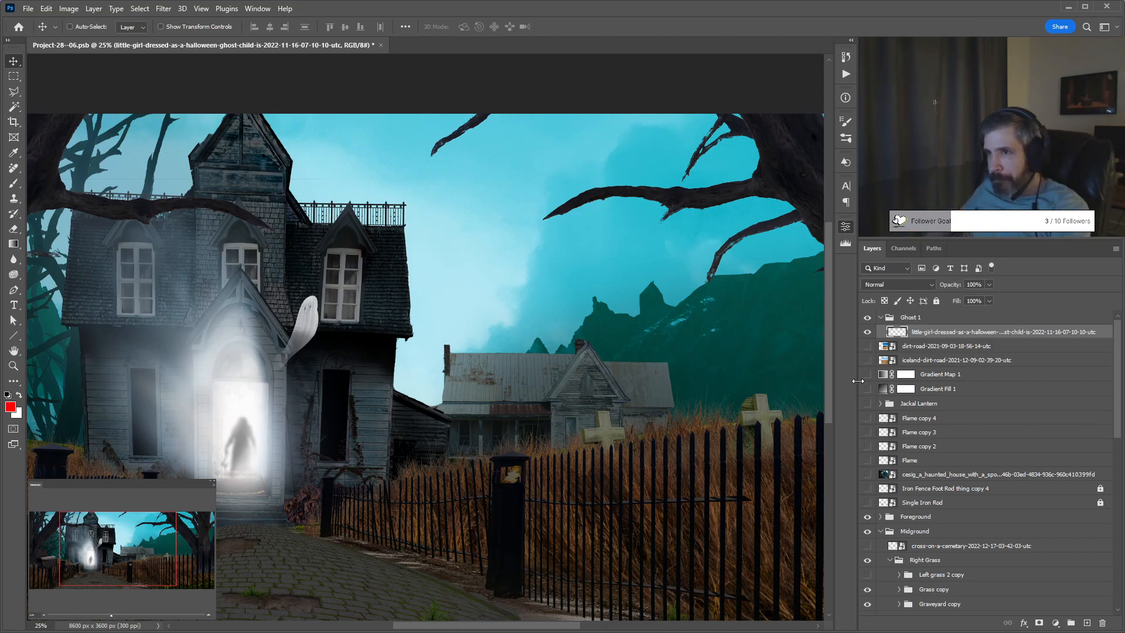
Move the small ghost into the open sky between the haunted house and the large tree.
{"action": "left_click_drag", "start_coordinate": [298, 307], "coordinate": [397, 283]}
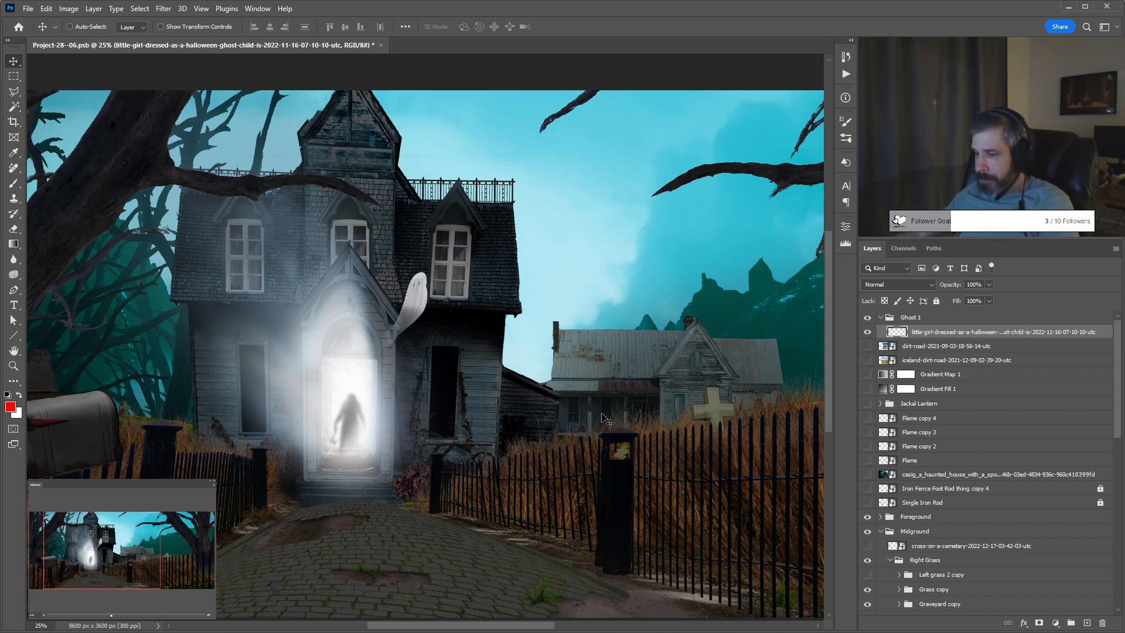
{"action": "key", "text": "ctrl+minus"}
{"action": "left_click_drag", "start_coordinate": [563, 389], "coordinate": [490, 389]}
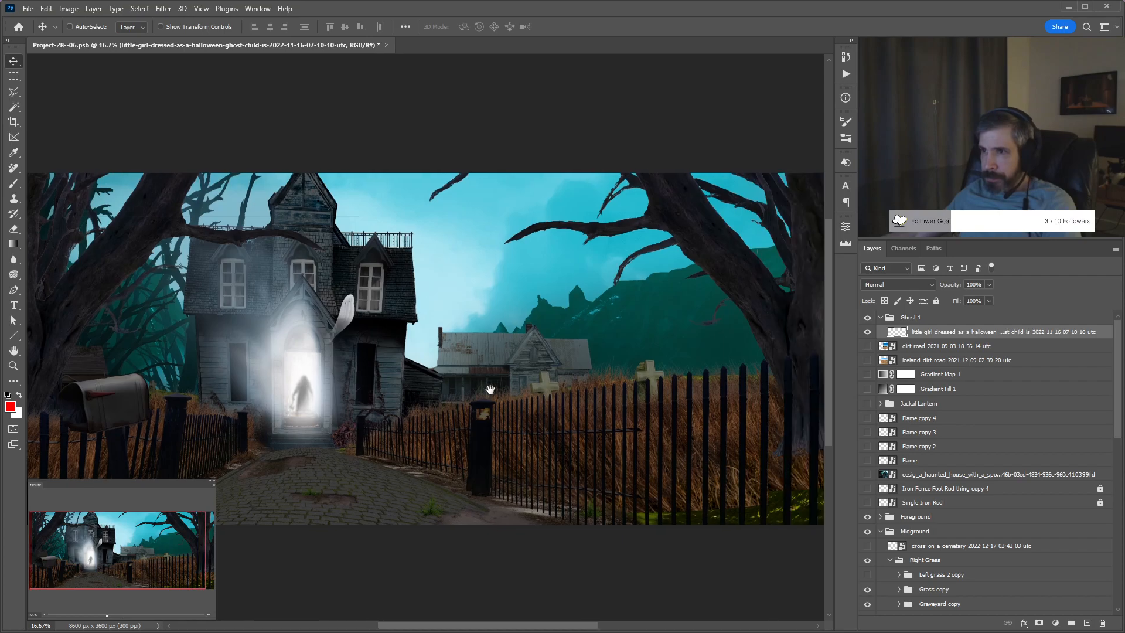
{"action": "mouse_move", "coordinate": [366, 323]}
{"action": "left_mouse_down"}
{"action": "mouse_move", "coordinate": [464, 250]}
{"action": "mouse_move", "coordinate": [359, 319]}
{"action": "left_mouse_up"}
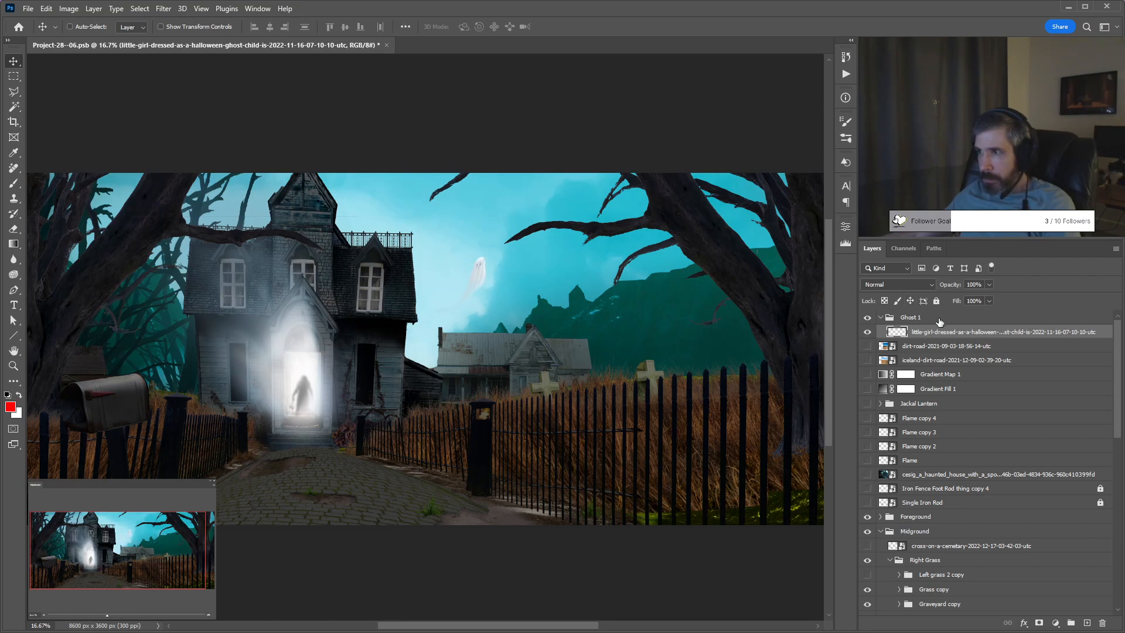
Delete the small ghost layer and place the original photo of the child in the sheet ghost costume.
{"action": "key", "text": "Delete"}
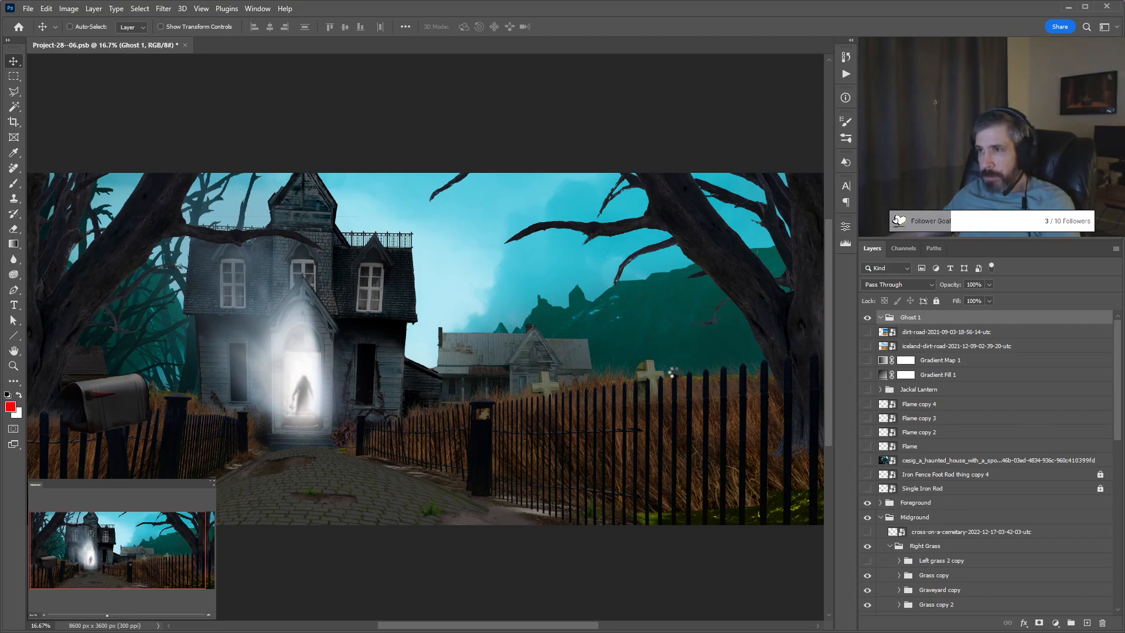
{"action": "key", "text": "Return"}
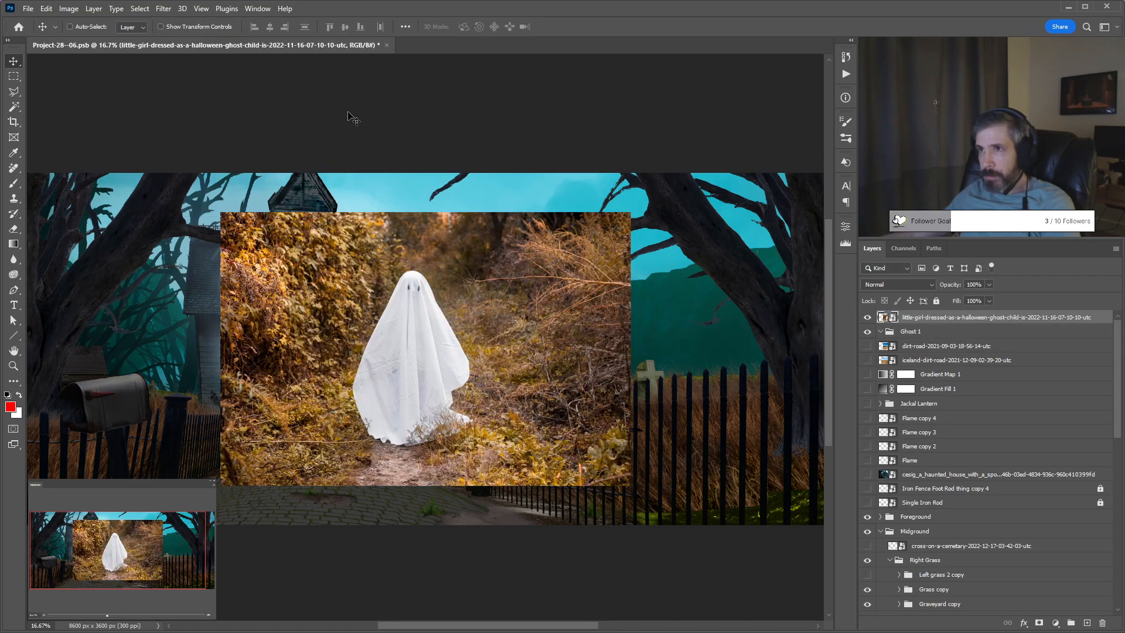
Select the sheet ghost in the photo with Select Subject and copy it to its own layer.
{"action": "key", "text": "w"}
{"action": "left_click", "coordinate": [495, 27]}
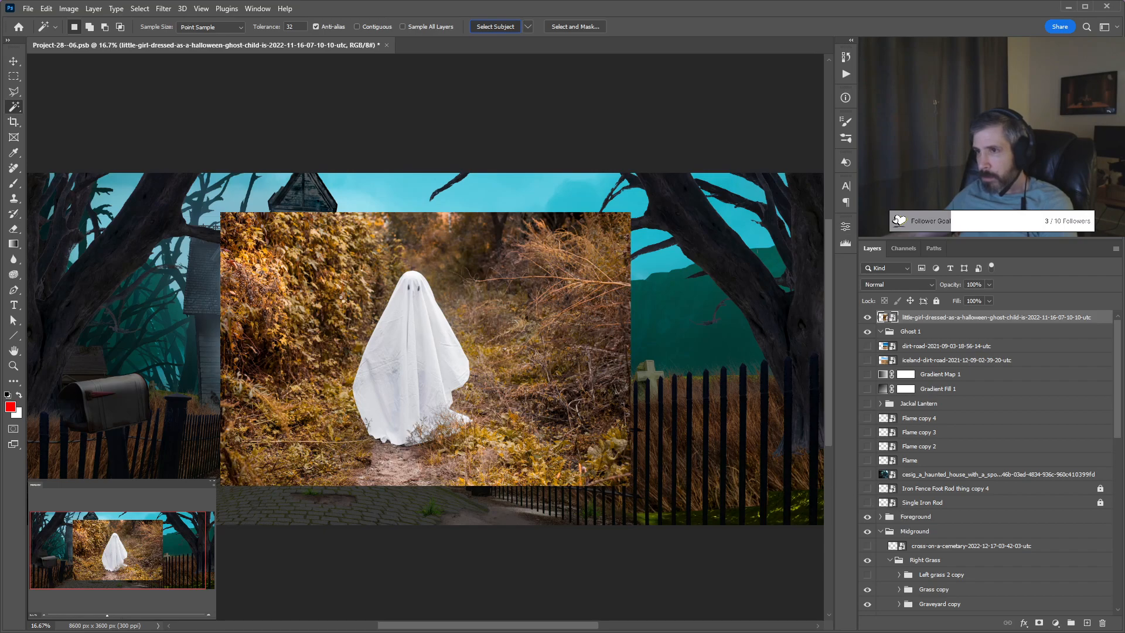
{"action": "key", "text": "ctrl+j"}
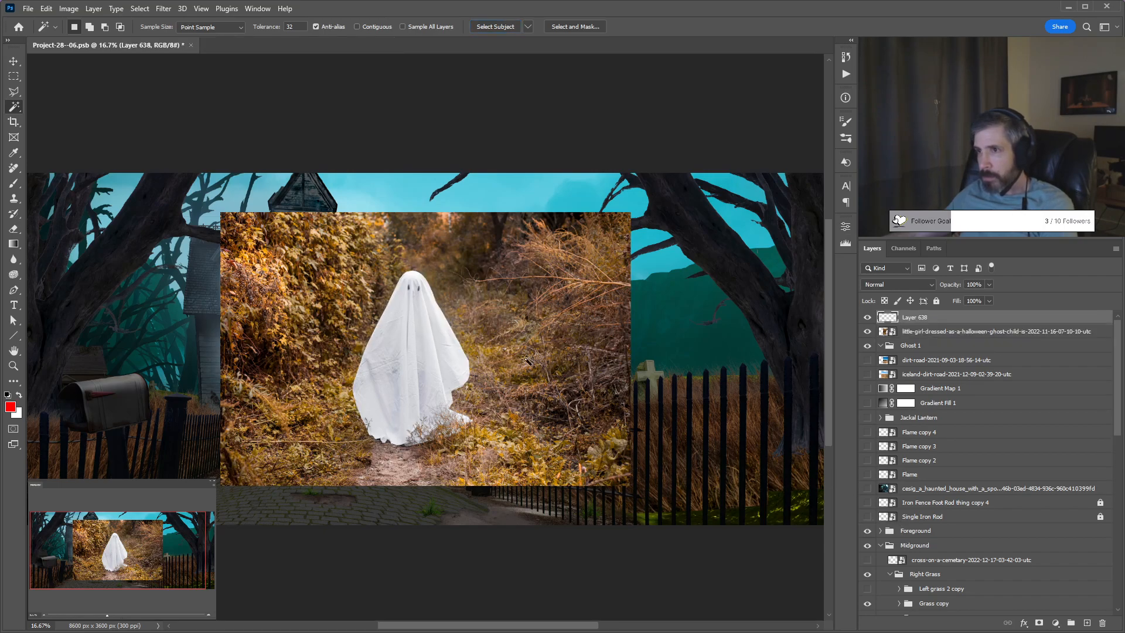
Delete the placed photo layer and move the ghost cutout into the Ghost 1 group.
{"action": "left_click", "coordinate": [971, 332]}
{"action": "key", "text": "Delete"}
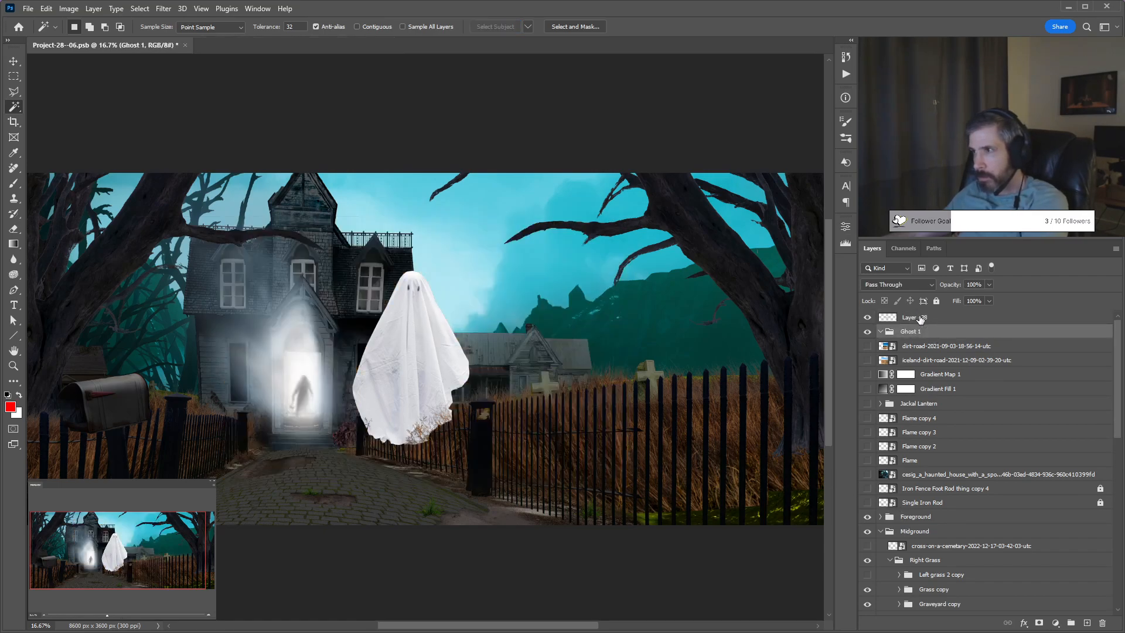
{"action": "left_click_drag", "start_coordinate": [927, 333], "coordinate": [927, 334]}
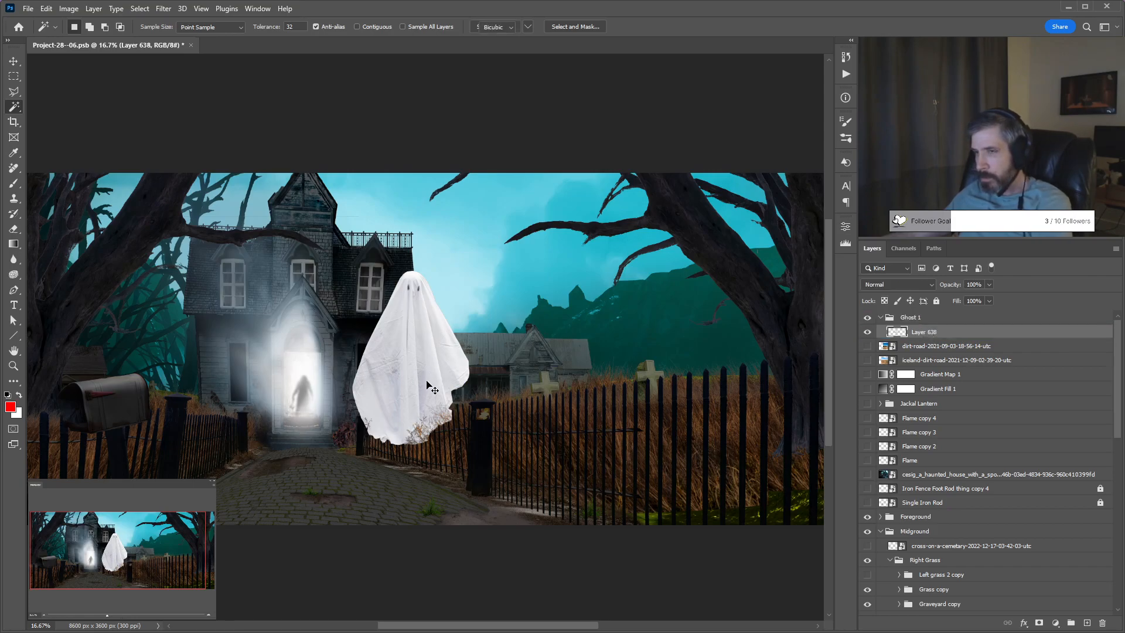
Stretch the ghost cutout vertically to about 130% and narrow its base in perspective.
{"action": "key", "text": "ctrl+t"}
{"action": "left_click_drag", "start_coordinate": [410, 444], "coordinate": [405, 496]}
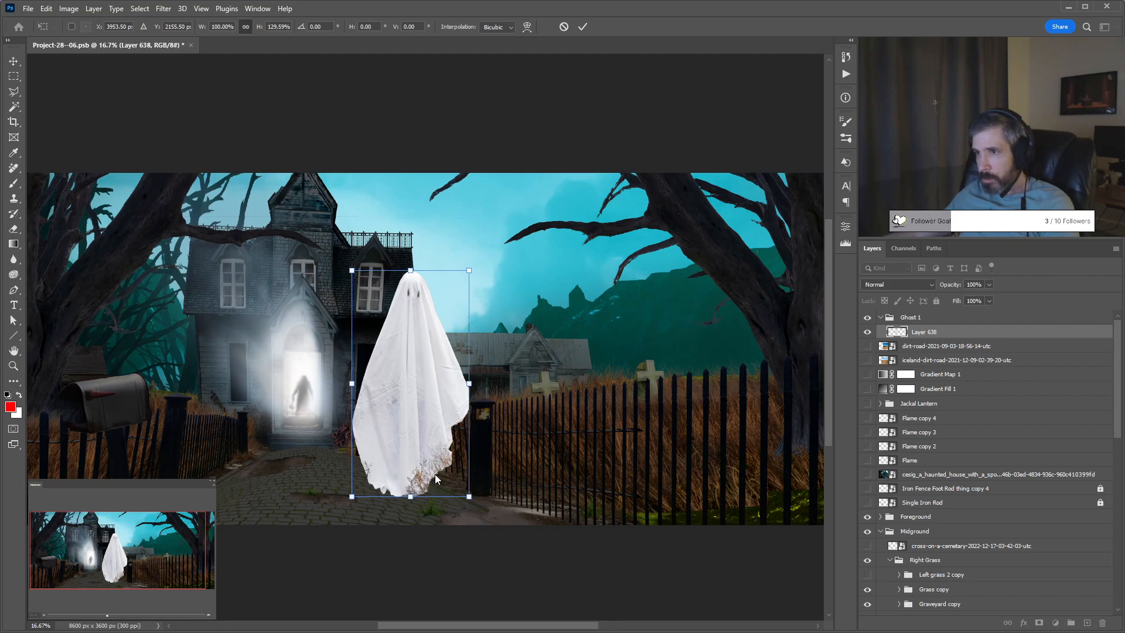
{"action": "mouse_move", "coordinate": [355, 497]}
{"action": "left_mouse_down"}
{"action": "mouse_move", "coordinate": [403, 495]}
{"action": "mouse_move", "coordinate": [380, 496]}
{"action": "left_mouse_up"}
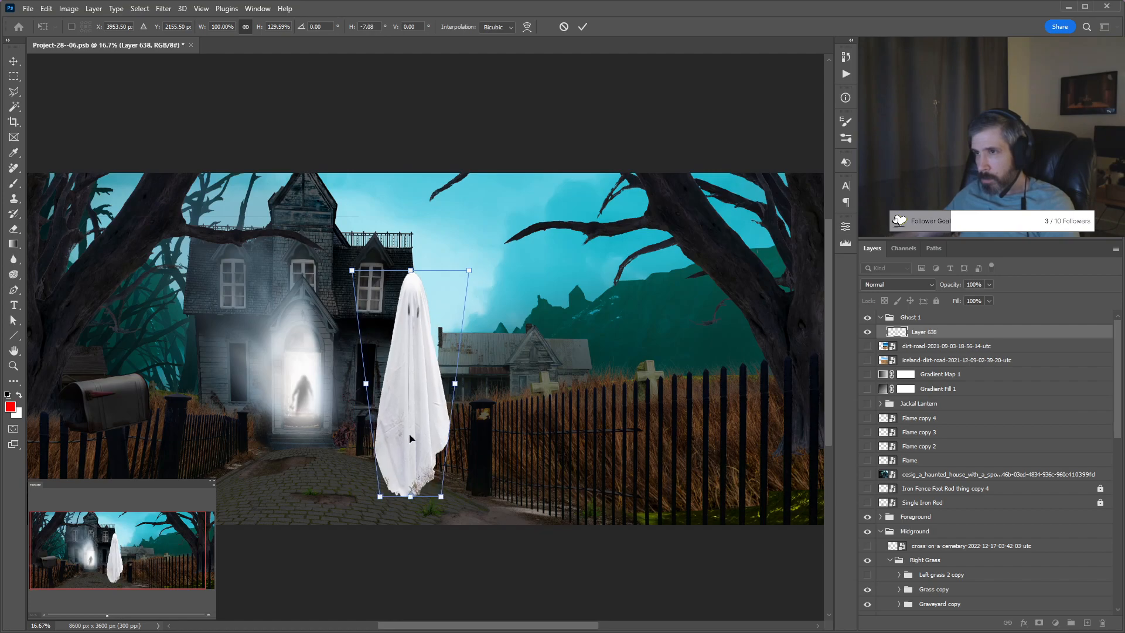
{"action": "key", "text": "Return"}
{"action": "key", "text": "w"}
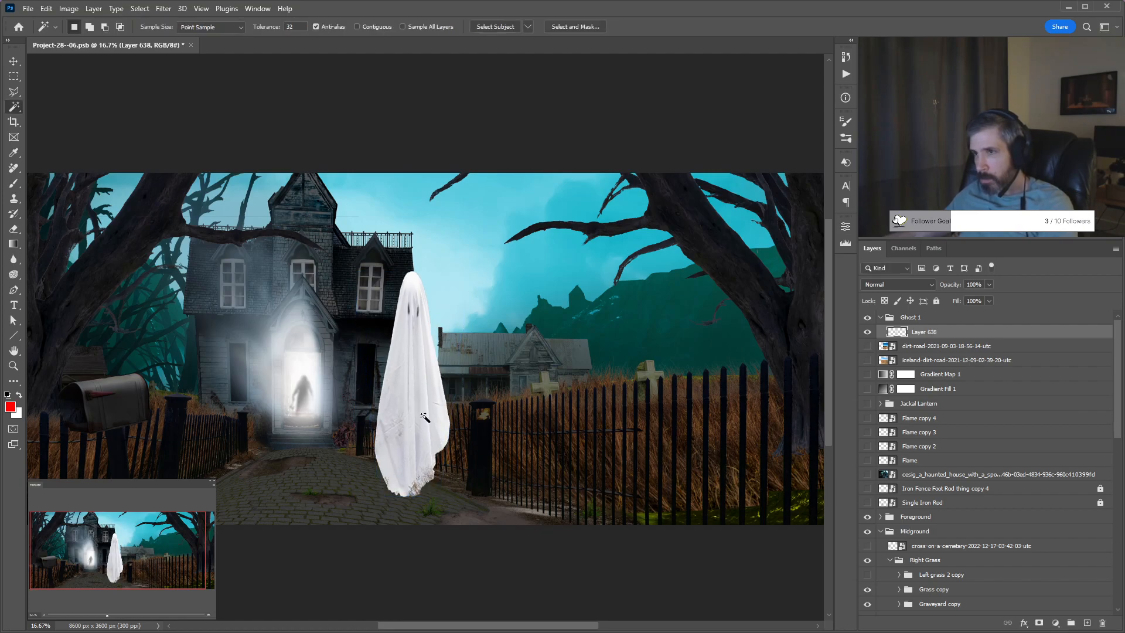
{"action": "key", "text": "shift+w"}
Warp the ghost's hem downward and outward so the sheet lengthens and flares at the base.
{"action": "key", "text": "ctrl+t"}
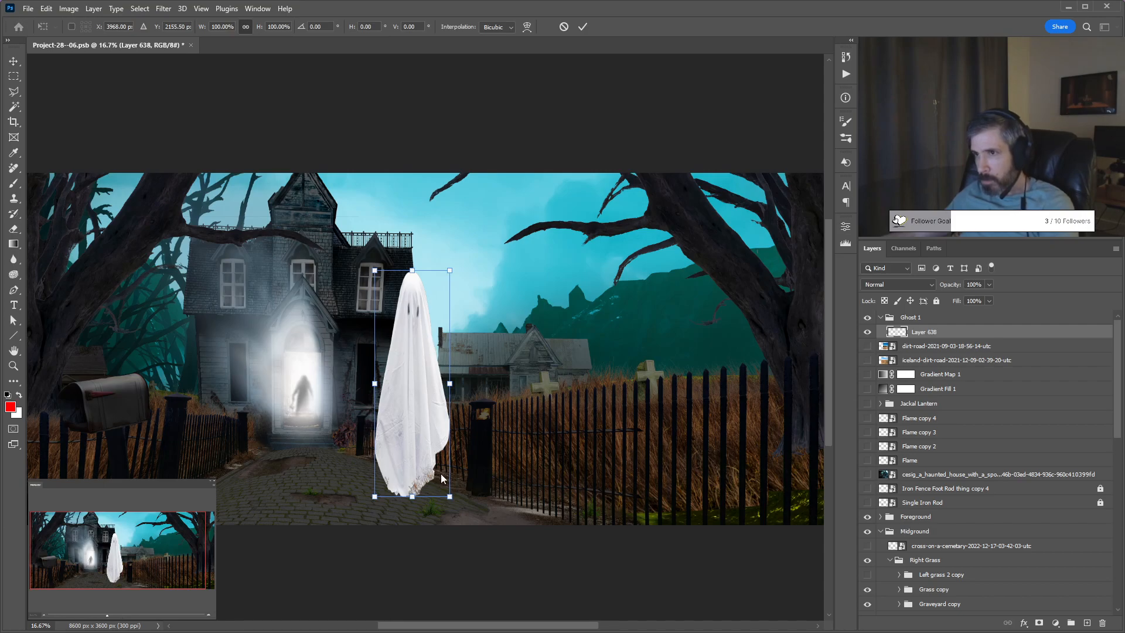
{"action": "right_click", "coordinate": [453, 424]}
{"action": "left_click", "coordinate": [430, 504]}
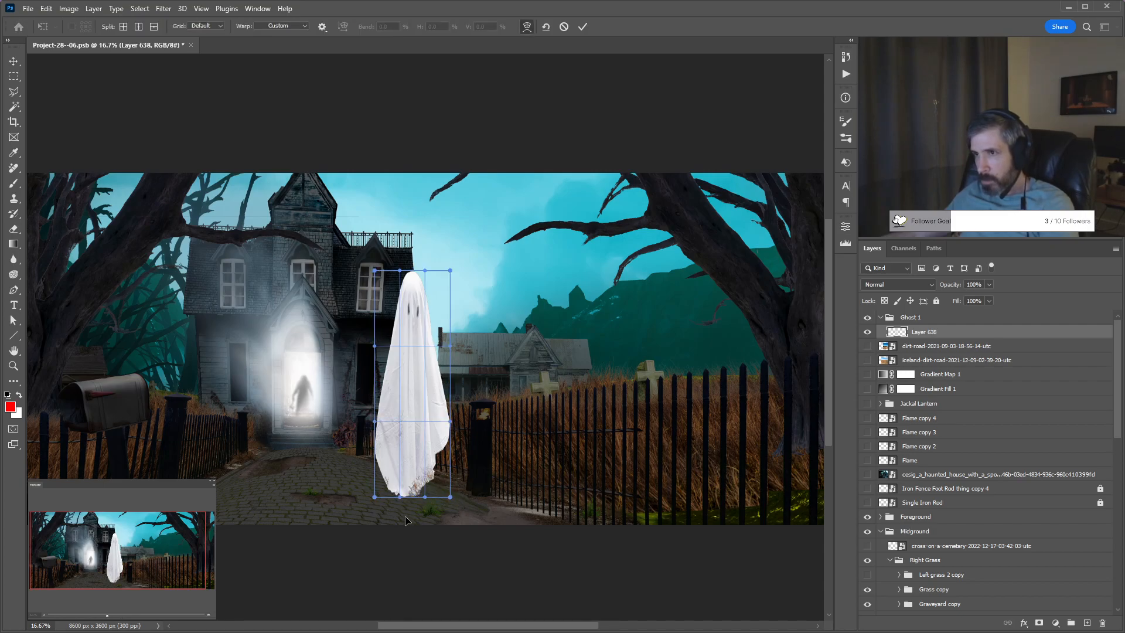
{"action": "left_click_drag", "start_coordinate": [425, 497], "coordinate": [390, 566]}
{"action": "left_click_drag", "start_coordinate": [375, 497], "coordinate": [347, 535]}
{"action": "left_click_drag", "start_coordinate": [451, 497], "coordinate": [479, 521]}
{"action": "key", "text": "Return"}
Rotate the ghost about 37 degrees and move it up so its hem trails from the glowing doorway.
{"action": "key", "text": "ctrl+t"}
{"action": "left_click_drag", "start_coordinate": [472, 267], "coordinate": [497, 283]}
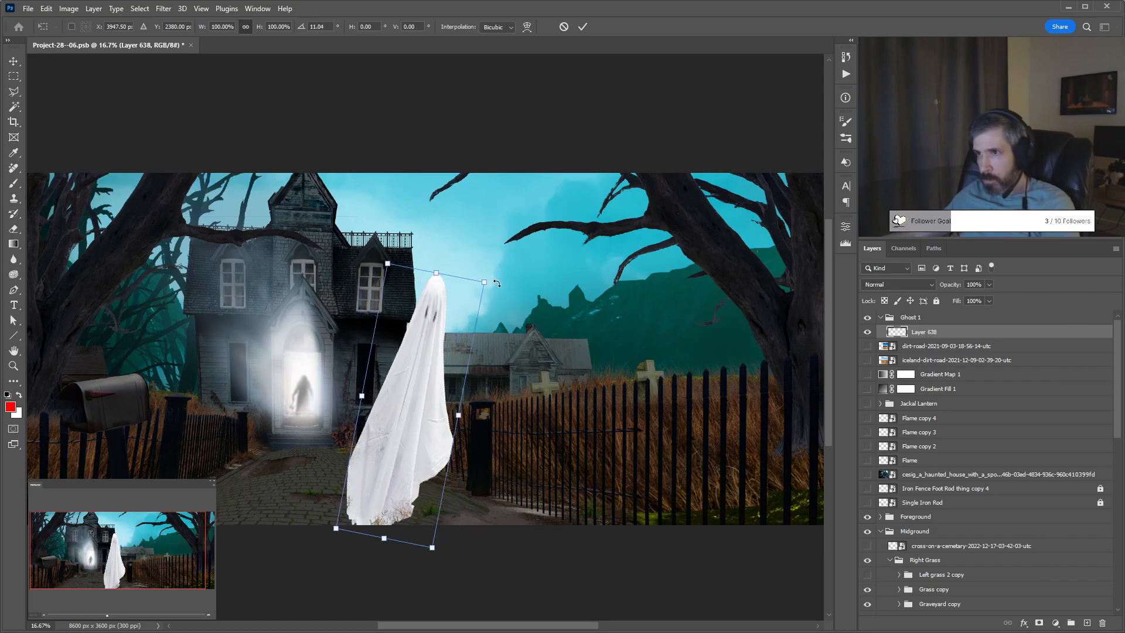
{"action": "left_click_drag", "start_coordinate": [410, 375], "coordinate": [396, 278]}
{"action": "left_click_drag", "start_coordinate": [489, 267], "coordinate": [475, 252]}
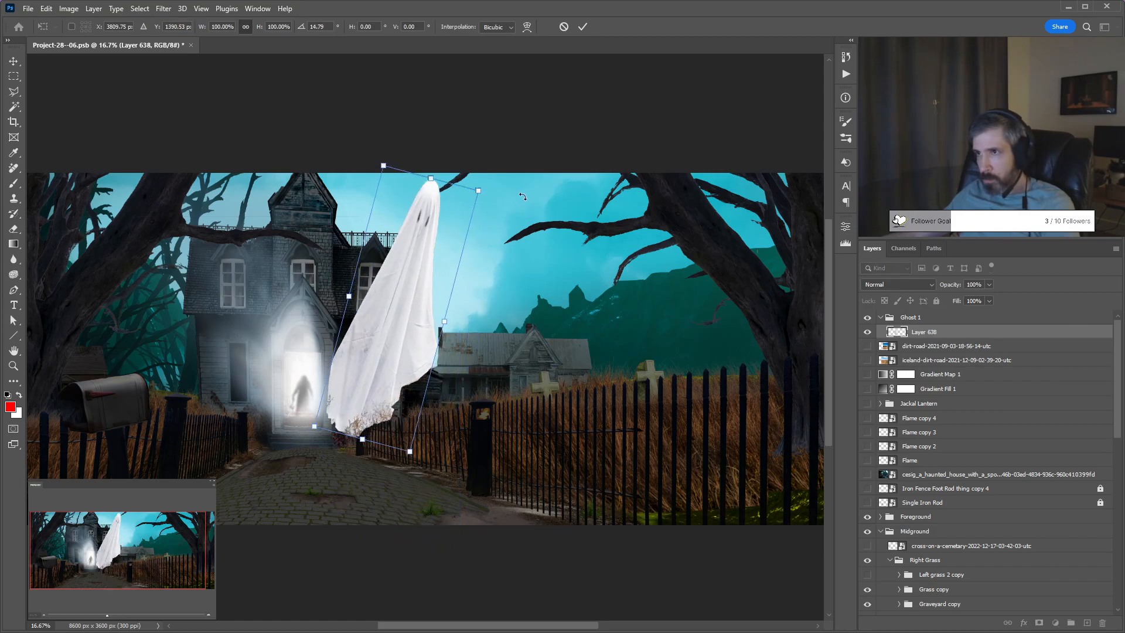
{"action": "left_click_drag", "start_coordinate": [523, 197], "coordinate": [542, 258]}
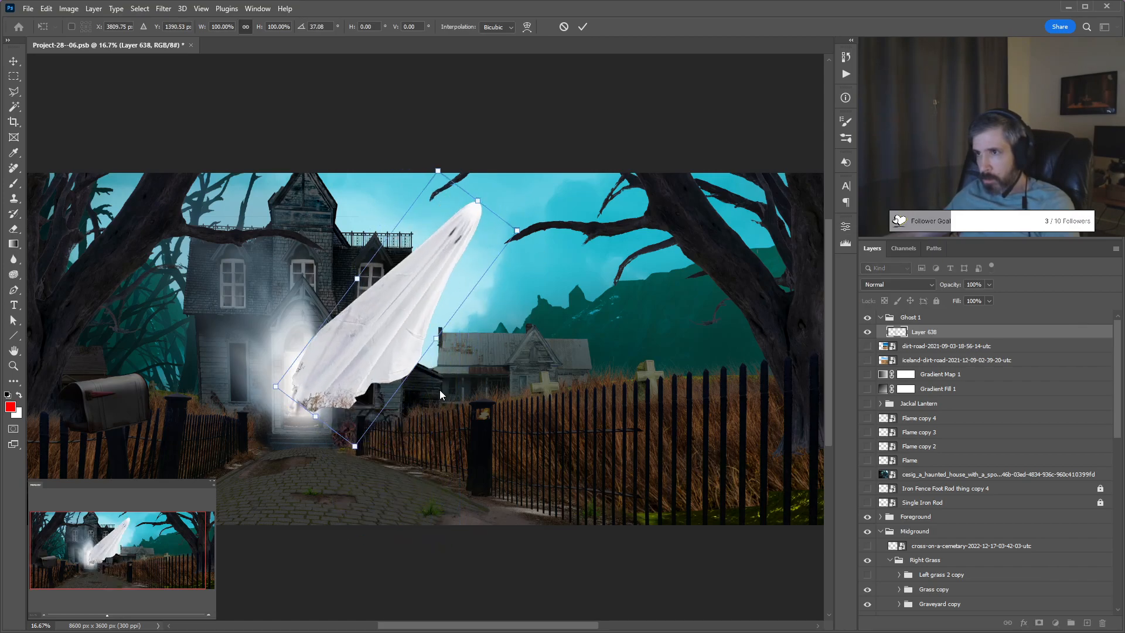
Warp the tilted ghost so its head stands more upright and the sheet billows out over the fence.
{"action": "key", "text": "ctrl+t"}
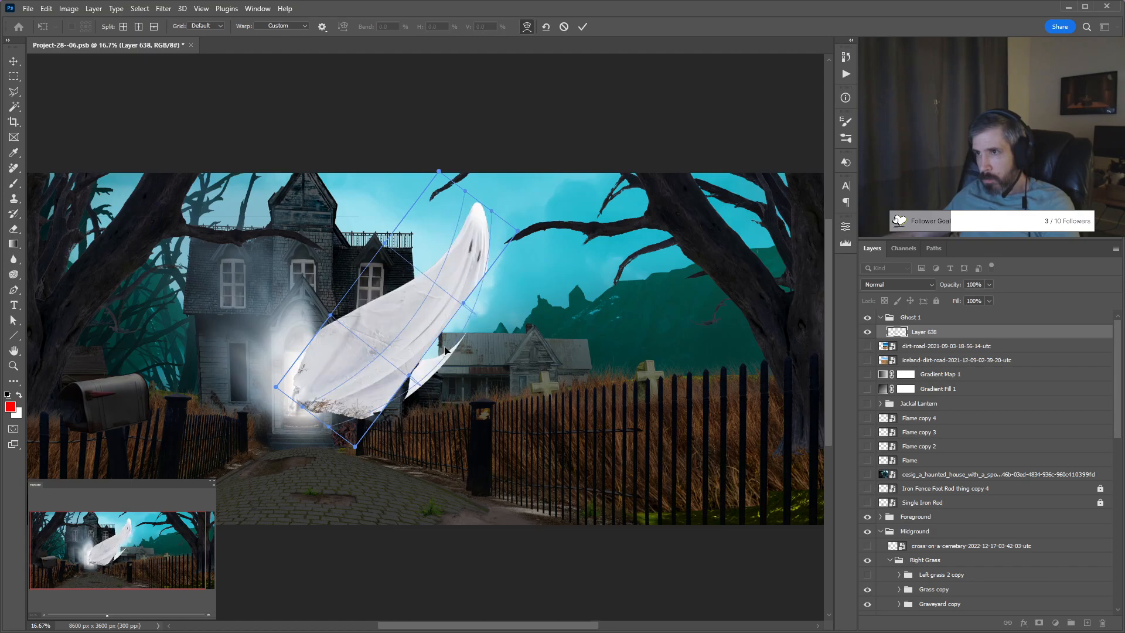
{"action": "left_click_drag", "start_coordinate": [465, 369], "coordinate": [472, 377]}
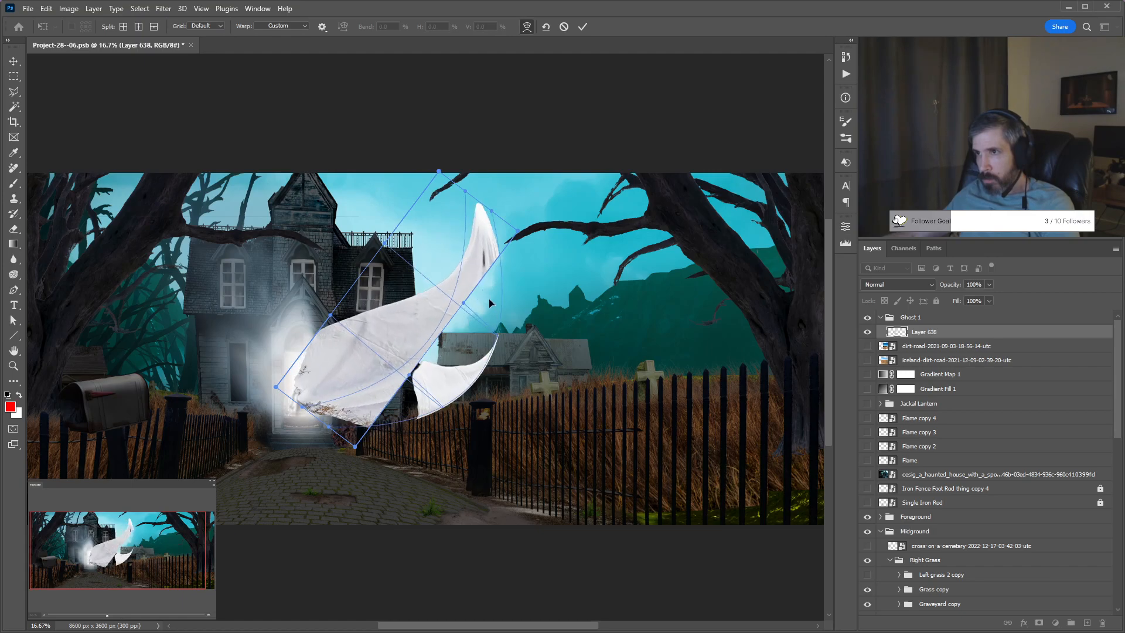
{"action": "left_click_drag", "start_coordinate": [464, 304], "coordinate": [542, 341]}
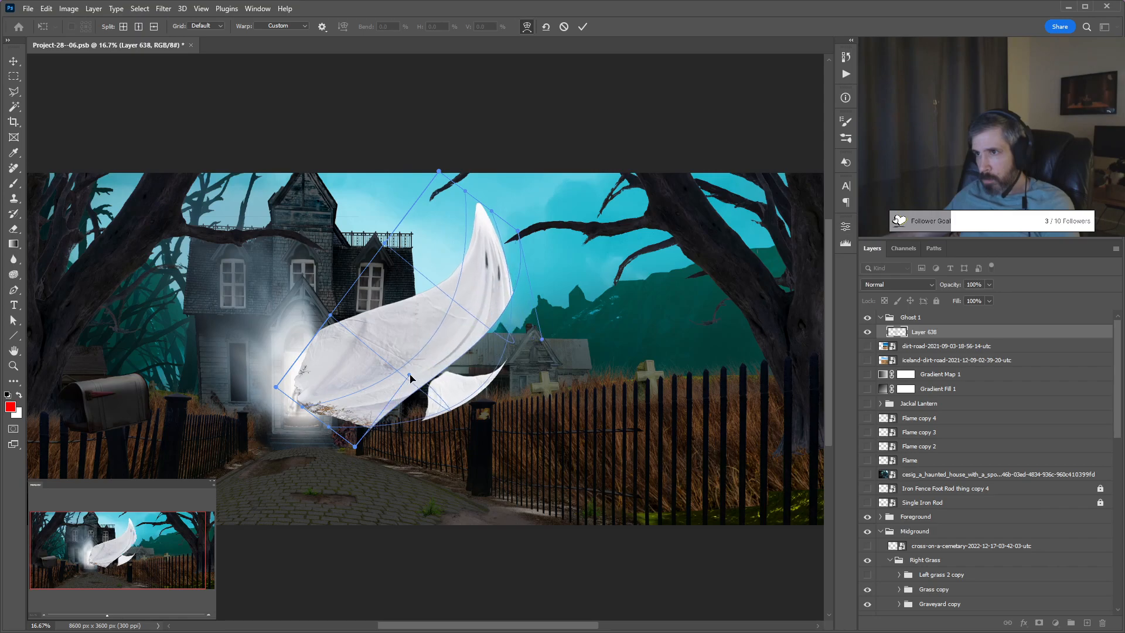
{"action": "left_click_drag", "start_coordinate": [410, 380], "coordinate": [684, 584]}
{"action": "left_click_drag", "start_coordinate": [542, 341], "coordinate": [629, 293]}
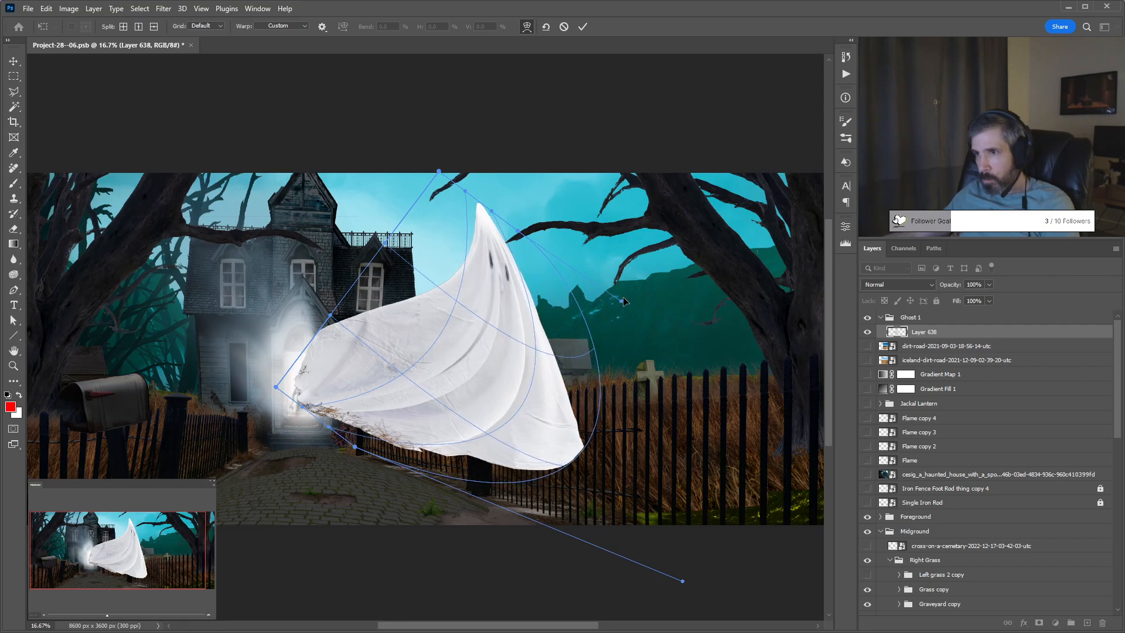
Try stretching the ghost's lower corner far outward across the fence in the warp.
{"action": "left_click_drag", "start_coordinate": [680, 583], "coordinate": [708, 476]}
{"action": "left_click_drag", "start_coordinate": [819, 547], "coordinate": [819, 621]}
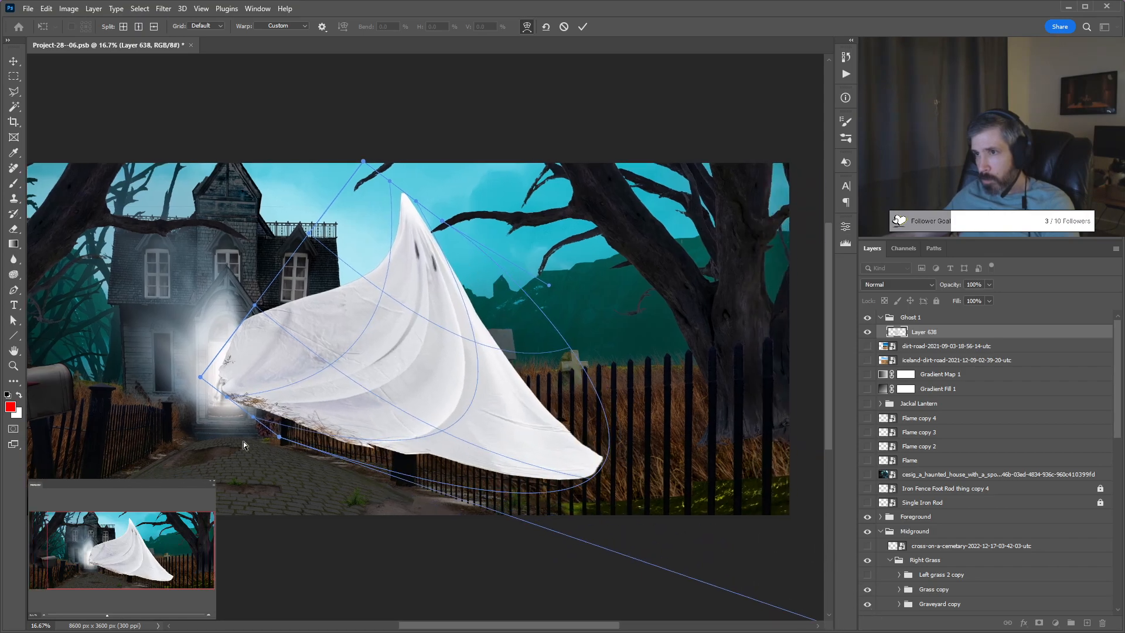
{"action": "left_click_drag", "start_coordinate": [356, 467], "coordinate": [370, 475]}
{"action": "left_click_drag", "start_coordinate": [842, 578], "coordinate": [678, 490]}
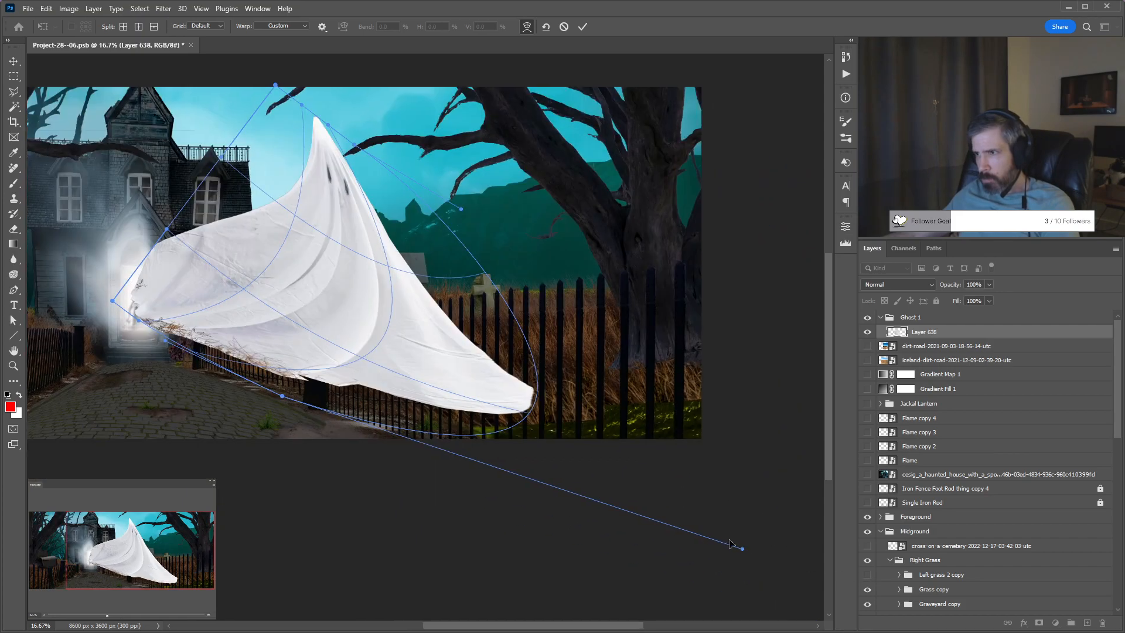
Warp the ghost's lower corner and folds inward to form a slender curved sheet trailing from the glowing doorway.
{"action": "left_click_drag", "start_coordinate": [743, 551], "coordinate": [291, 388]}
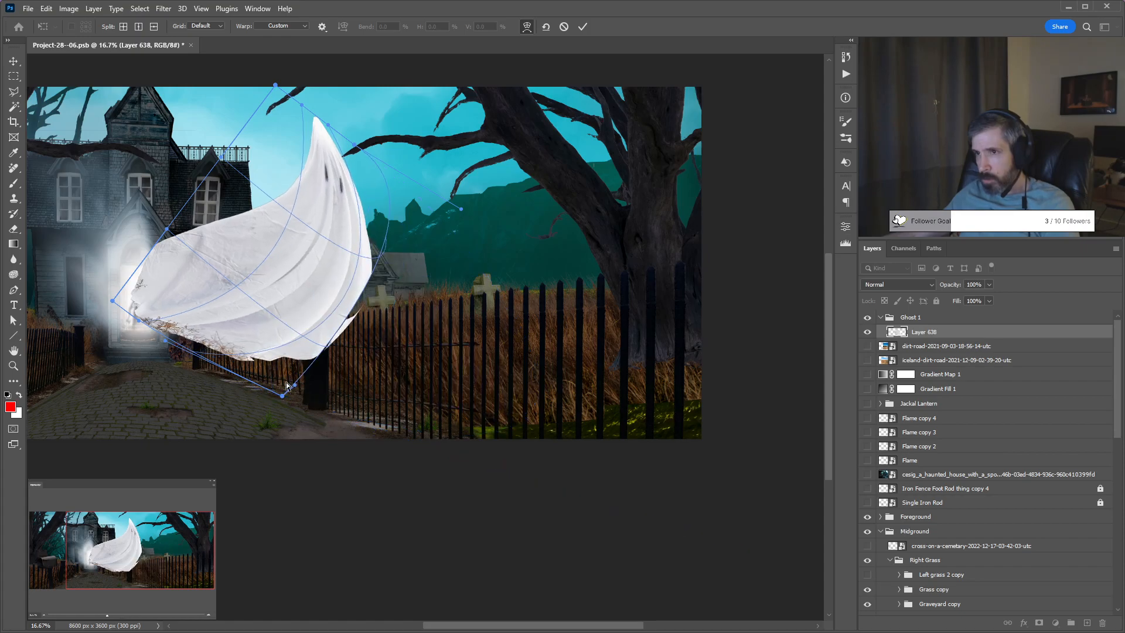
{"action": "left_click_drag", "start_coordinate": [290, 289], "coordinate": [273, 248]}
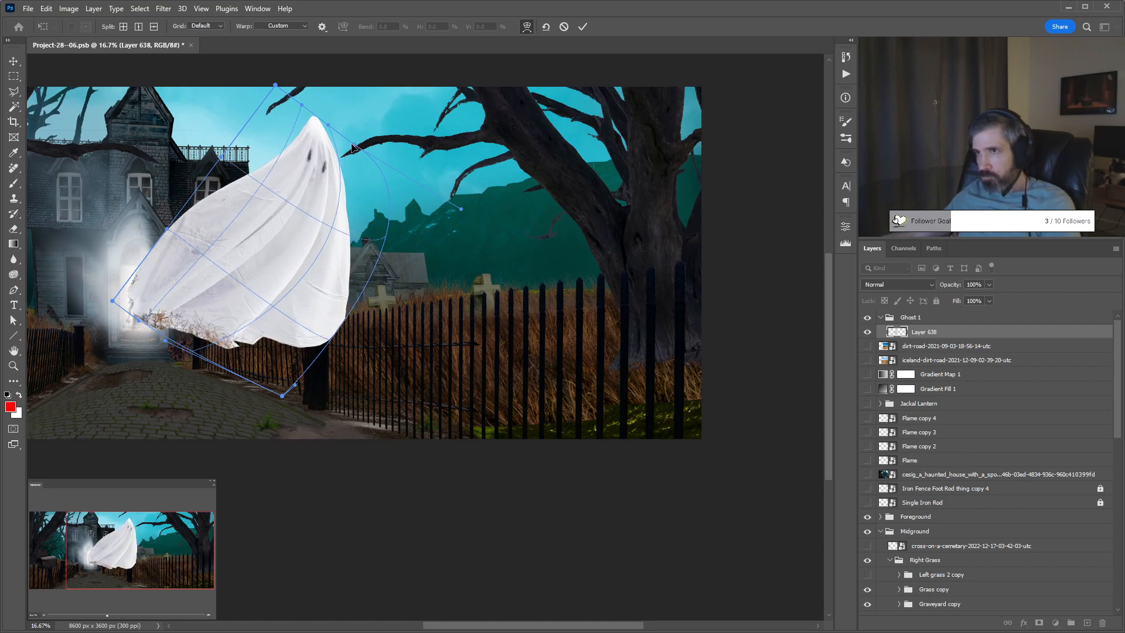
{"action": "left_click_drag", "start_coordinate": [305, 281], "coordinate": [225, 326]}
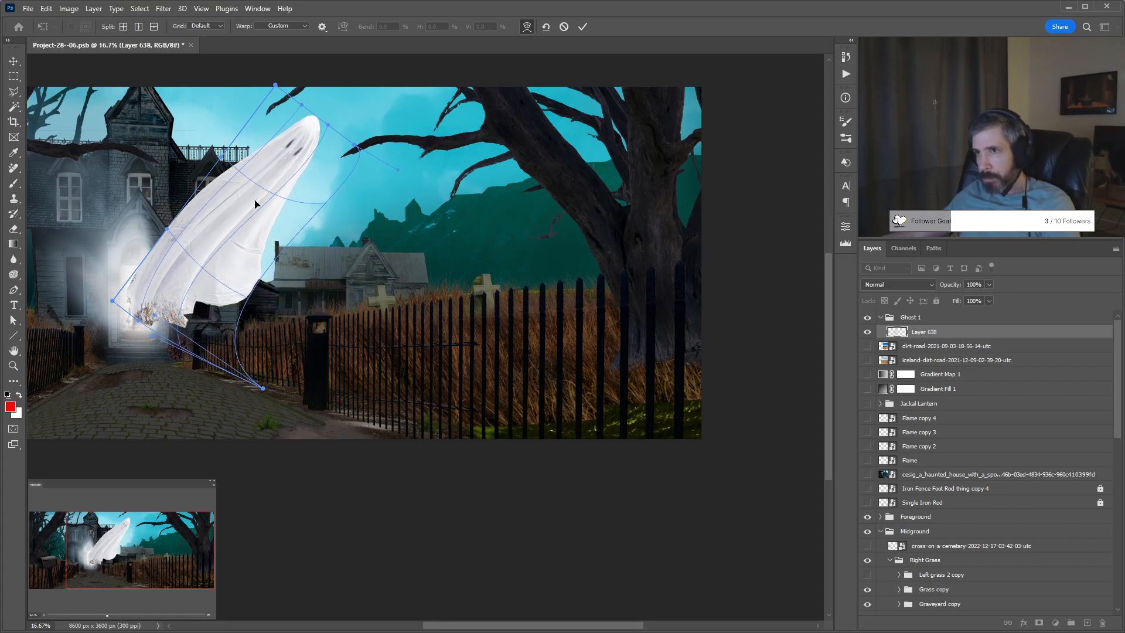
{"action": "left_click_drag", "start_coordinate": [277, 179], "coordinate": [291, 187]}
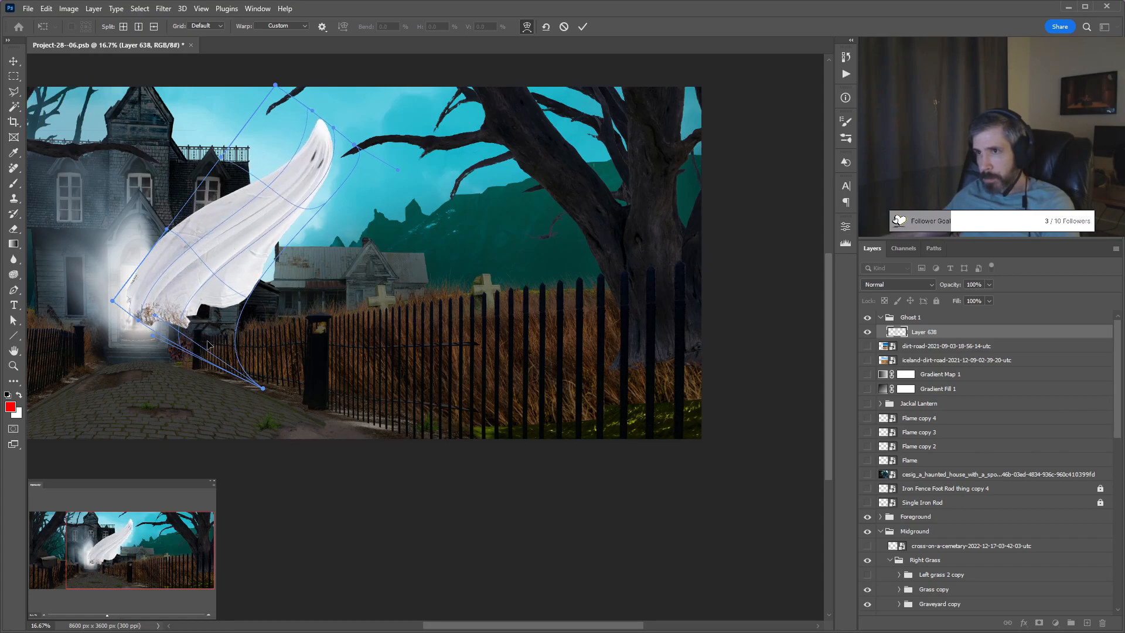
{"action": "left_click_drag", "start_coordinate": [208, 332], "coordinate": [205, 330]}
{"action": "key", "text": "Return"}
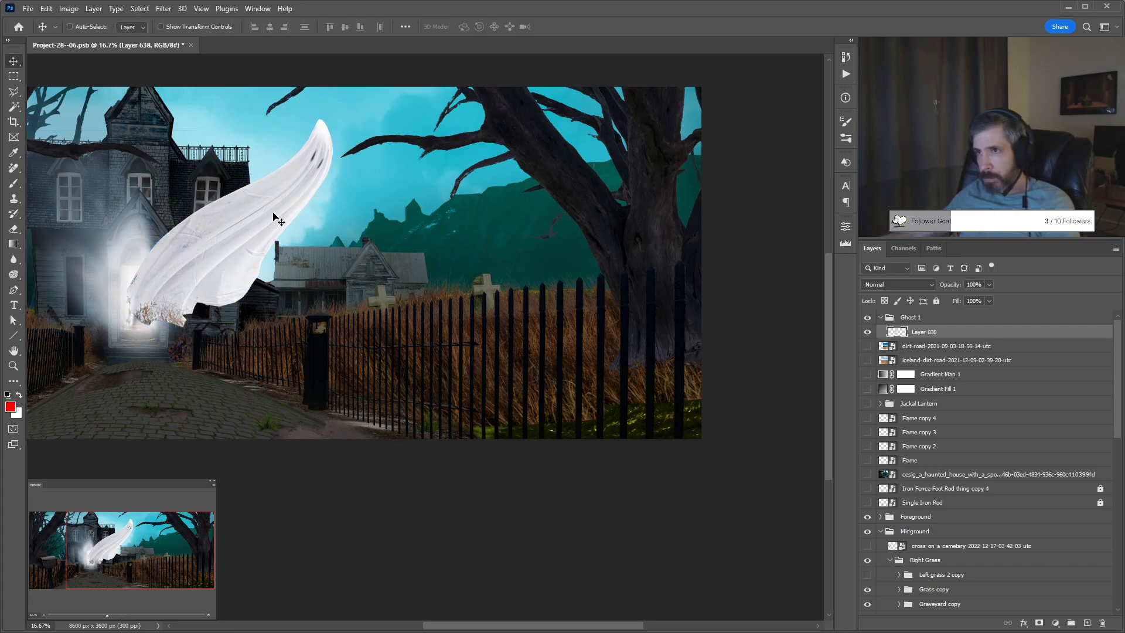
Rotate the ghost about -21 degrees and position it more upright with its hem at the doorway.
{"action": "key", "text": "ctrl+y"}
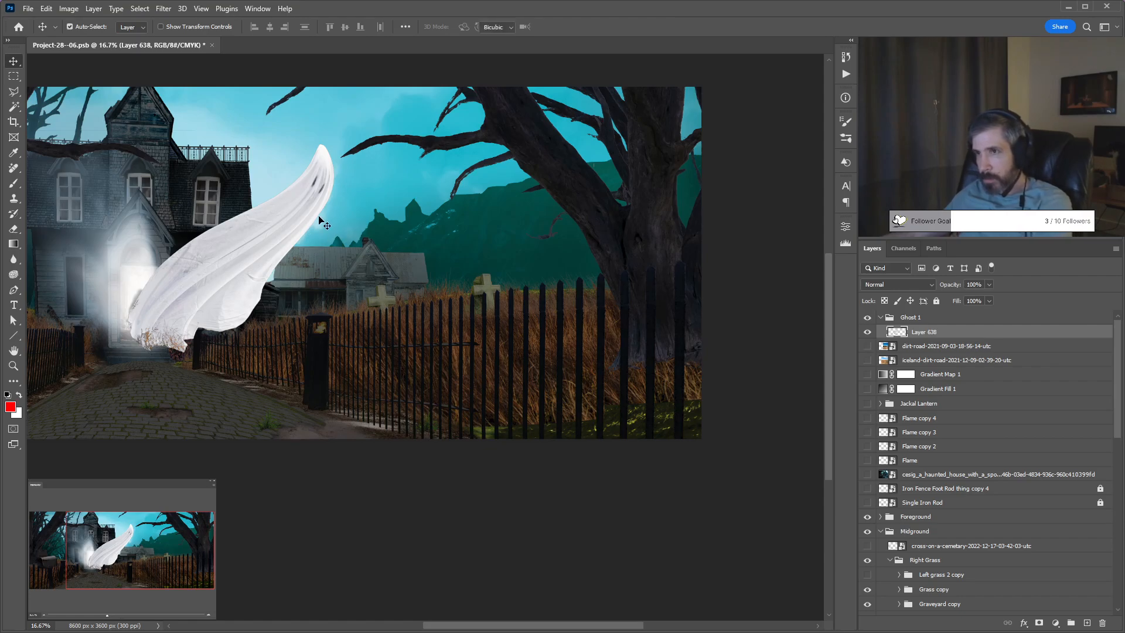
{"action": "key", "text": "ctrl+t"}
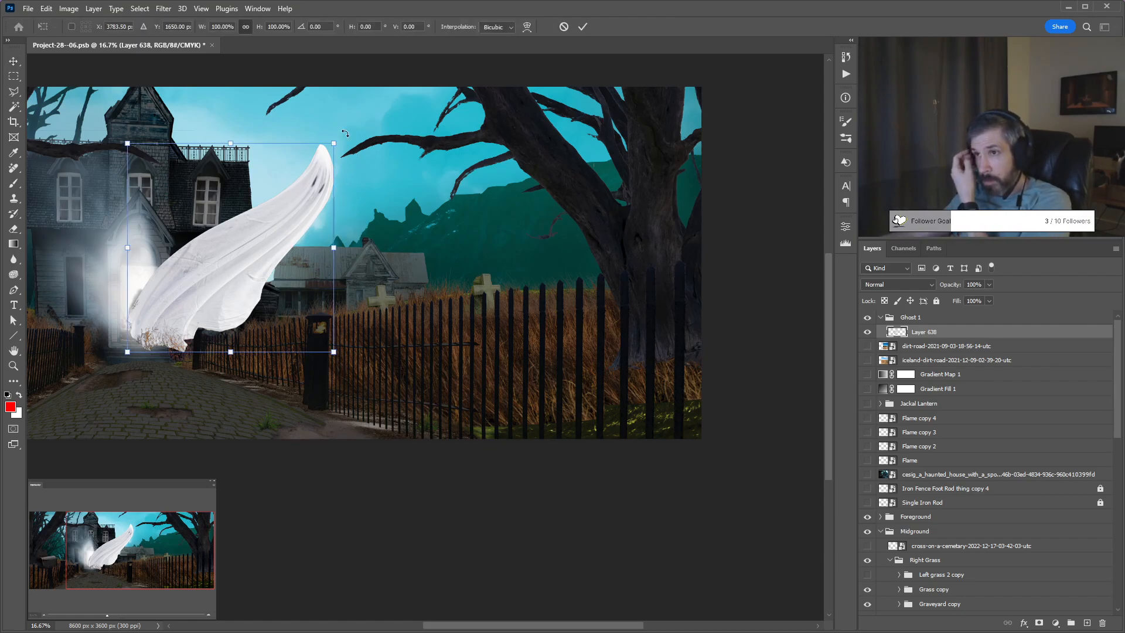
{"action": "left_click_drag", "start_coordinate": [331, 125], "coordinate": [280, 96]}
{"action": "left_click_drag", "start_coordinate": [258, 307], "coordinate": [214, 288]}
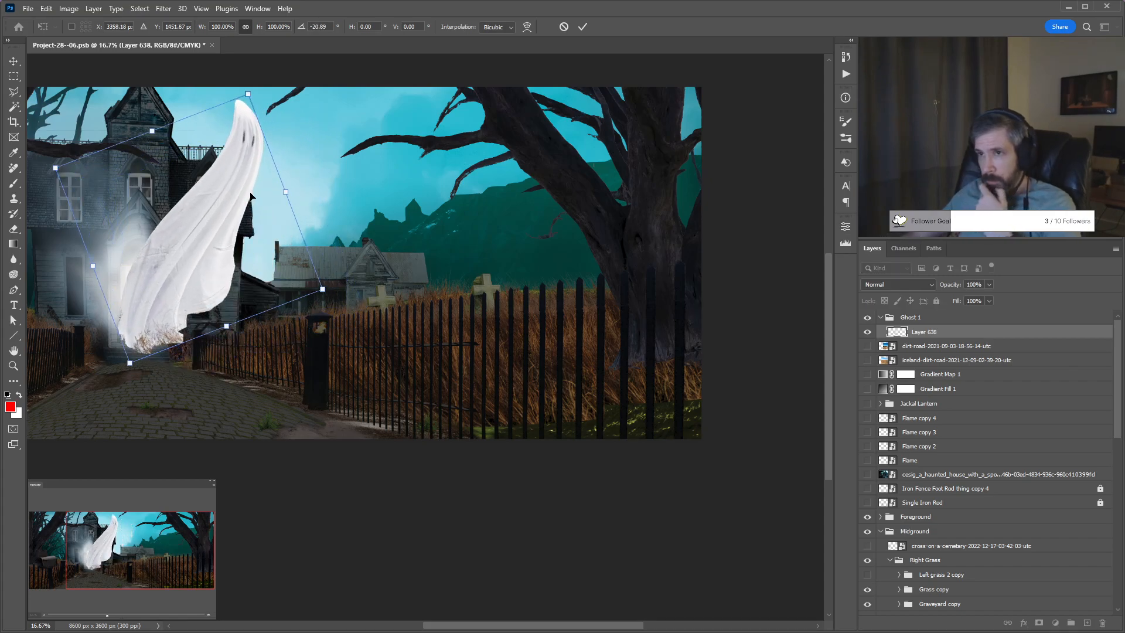
{"action": "key", "text": "Return"}
{"action": "scroll", "coordinate": [350, 246], "scroll_direction": "up", "scroll_amount": 1}
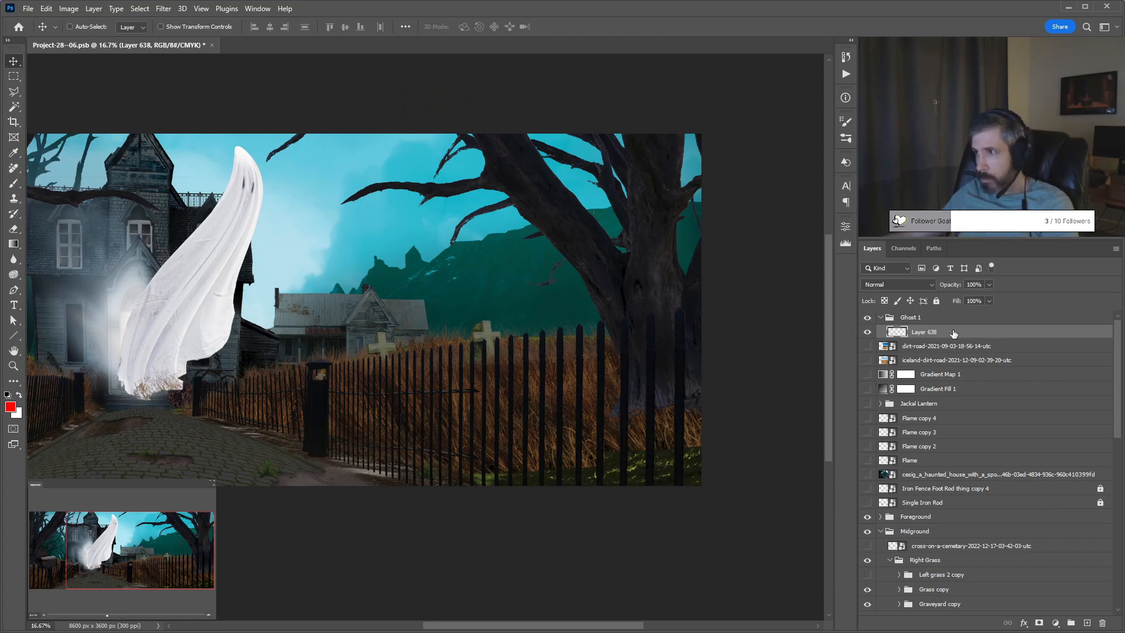
Rename the ghost cutout's layer as ghost and convert it to a smart object.
{"action": "double_click", "coordinate": [922, 331]}
{"action": "type", "text": "ghost"}
{"action": "key", "text": "Return"}
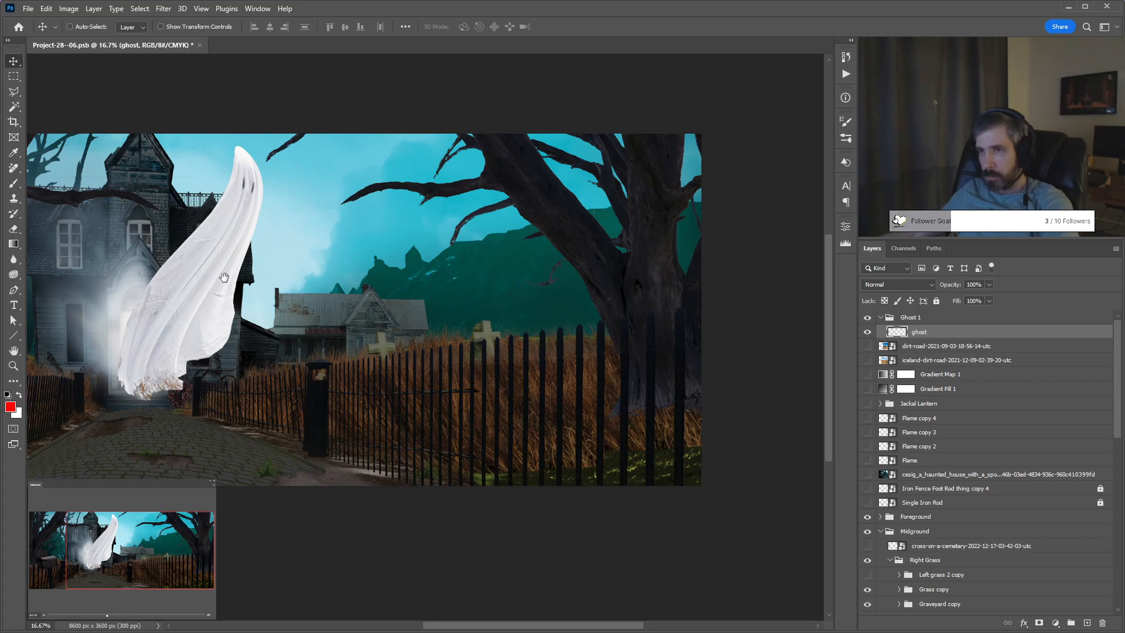
{"action": "left_click_drag", "start_coordinate": [233, 281], "coordinate": [450, 287]}
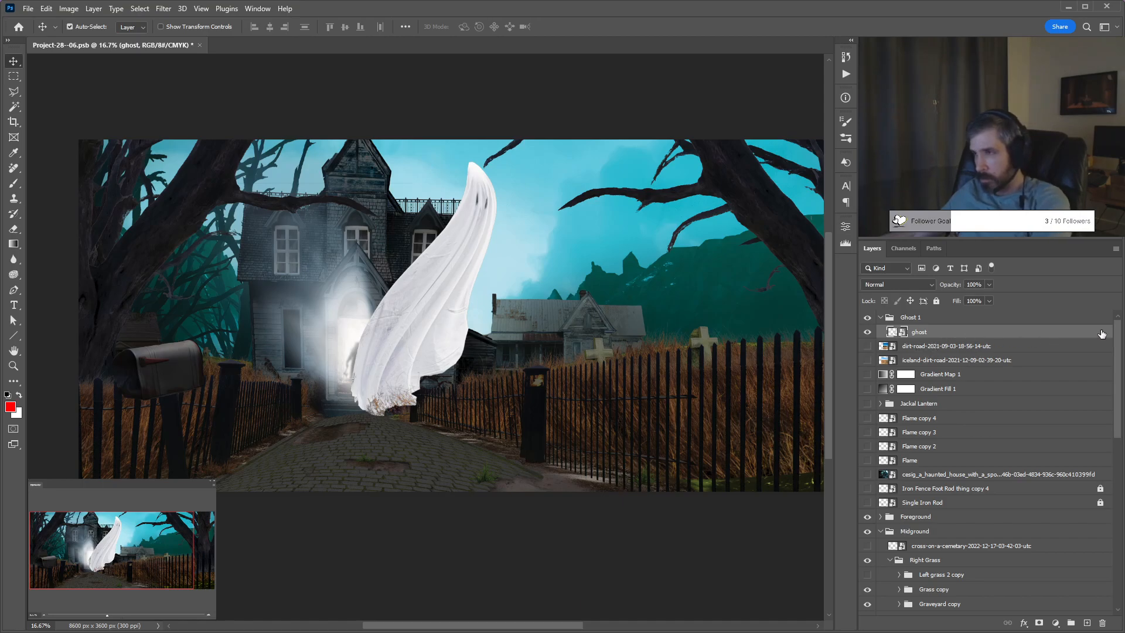
Duplicate the ghost smart object, set the copy to 50% opacity, and place it beneath the original.
{"action": "key", "text": "ctrl+j"}
{"action": "key", "text": "5"}
{"action": "left_click_drag", "start_coordinate": [1049, 346], "coordinate": [1050, 328]}
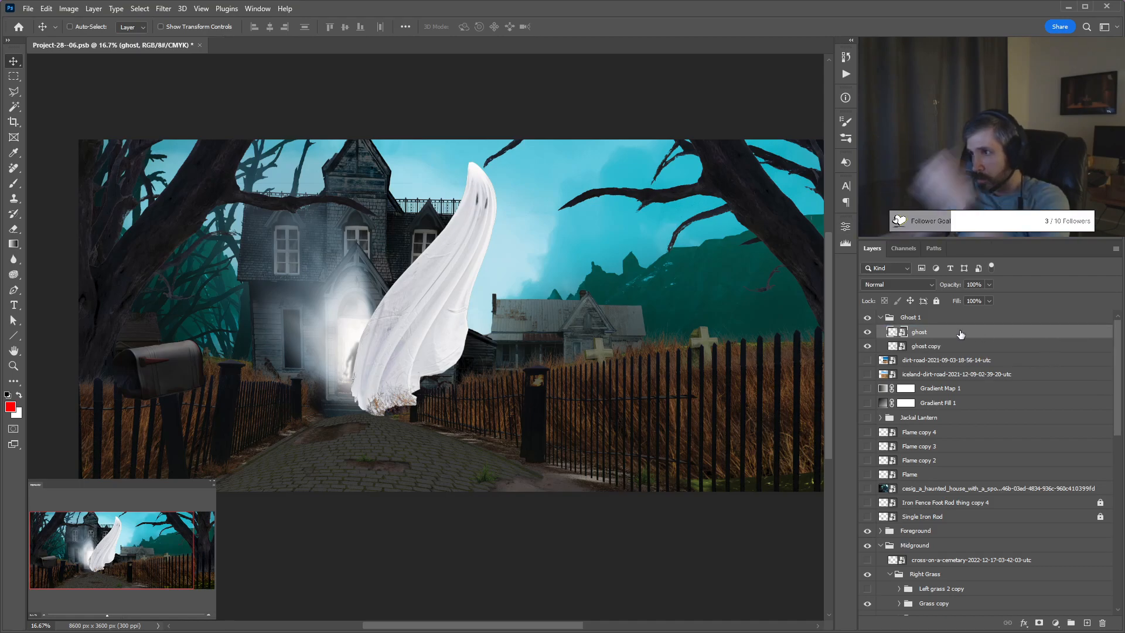
Blend out the original ghost layer's darker tones in its blending options and check it without the copy.
{"action": "key", "text": "space"}
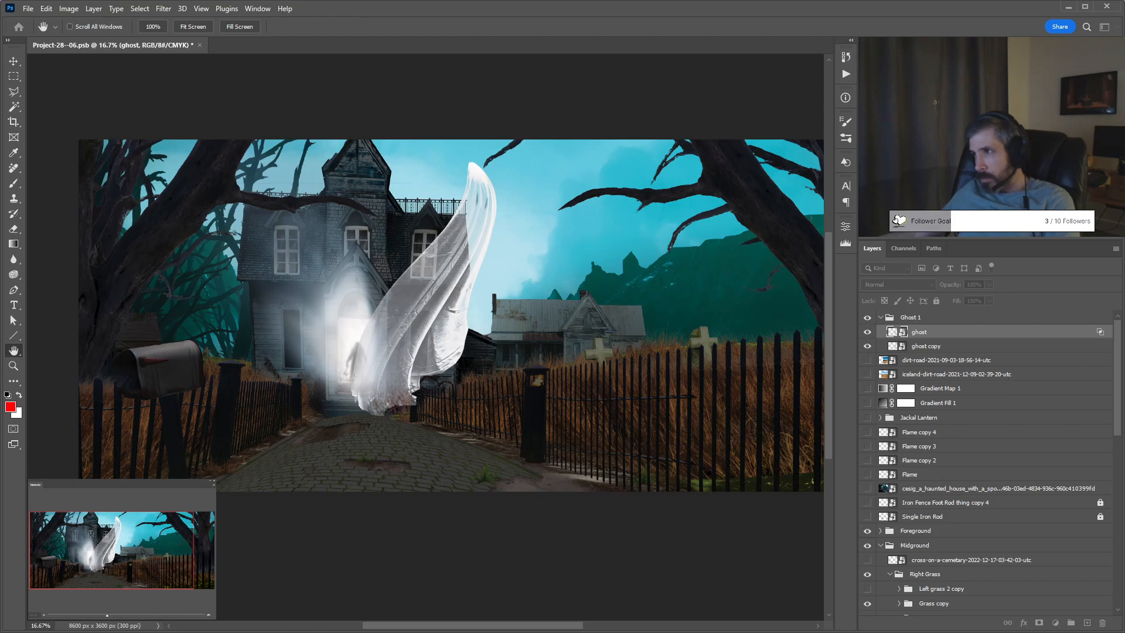
{"action": "key", "text": "v"}
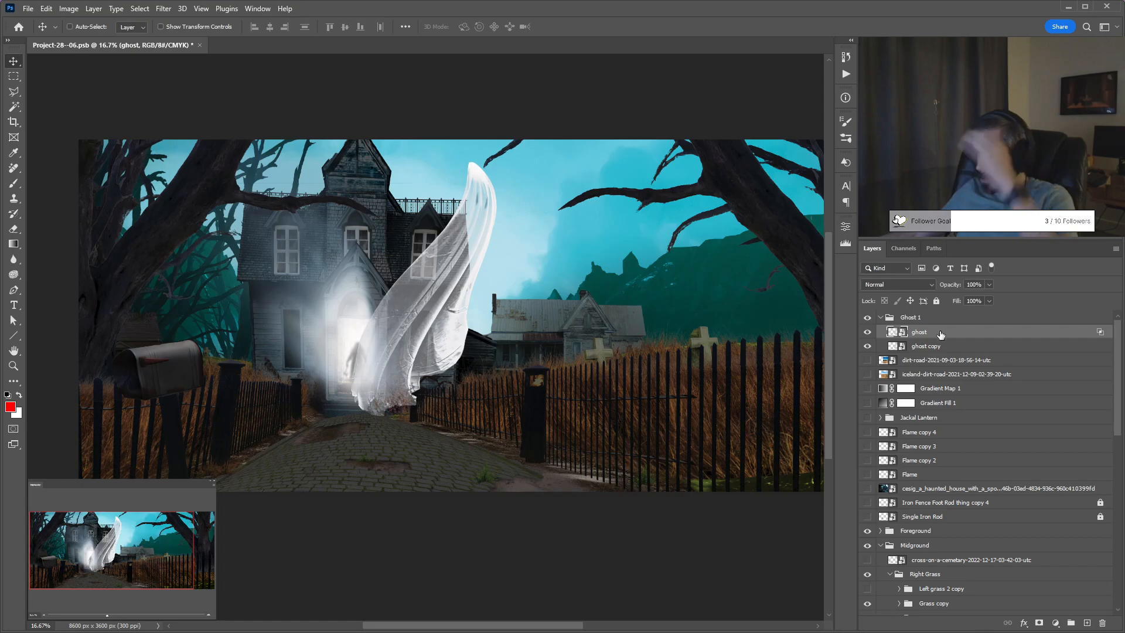
{"action": "left_click", "coordinate": [867, 347]}
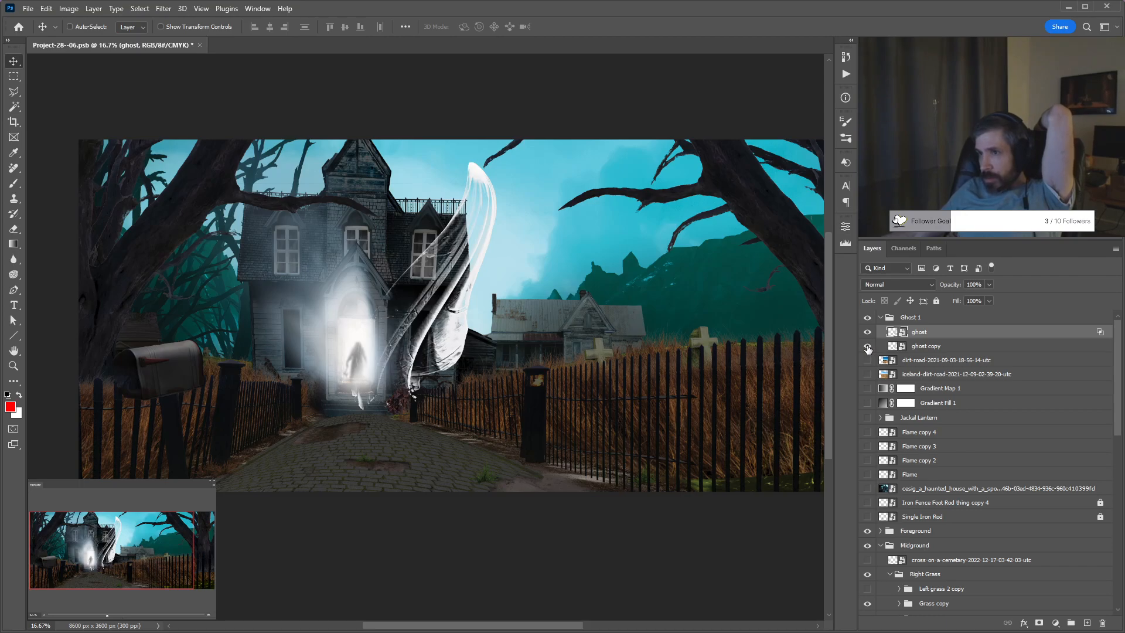
{"action": "left_click", "coordinate": [868, 348]}
Move the Ghost 1 group away from the house over the fence and preview each of its two layers alone.
{"action": "left_click", "coordinate": [910, 317]}
{"action": "left_click_drag", "start_coordinate": [593, 279], "coordinate": [672, 326]}
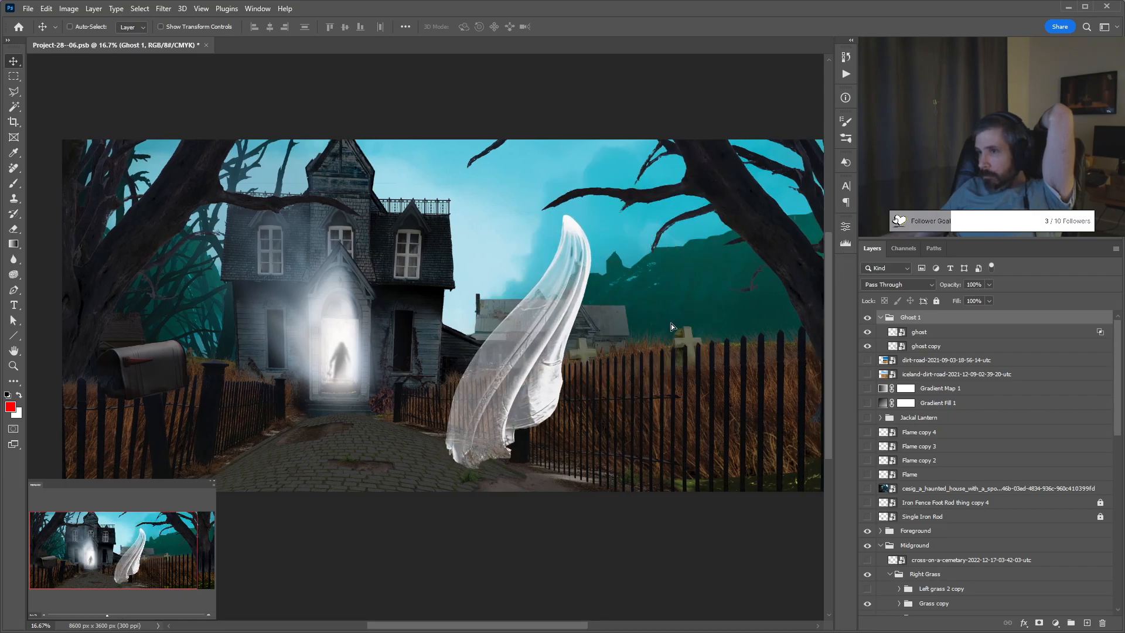
{"action": "left_click", "coordinate": [867, 347]}
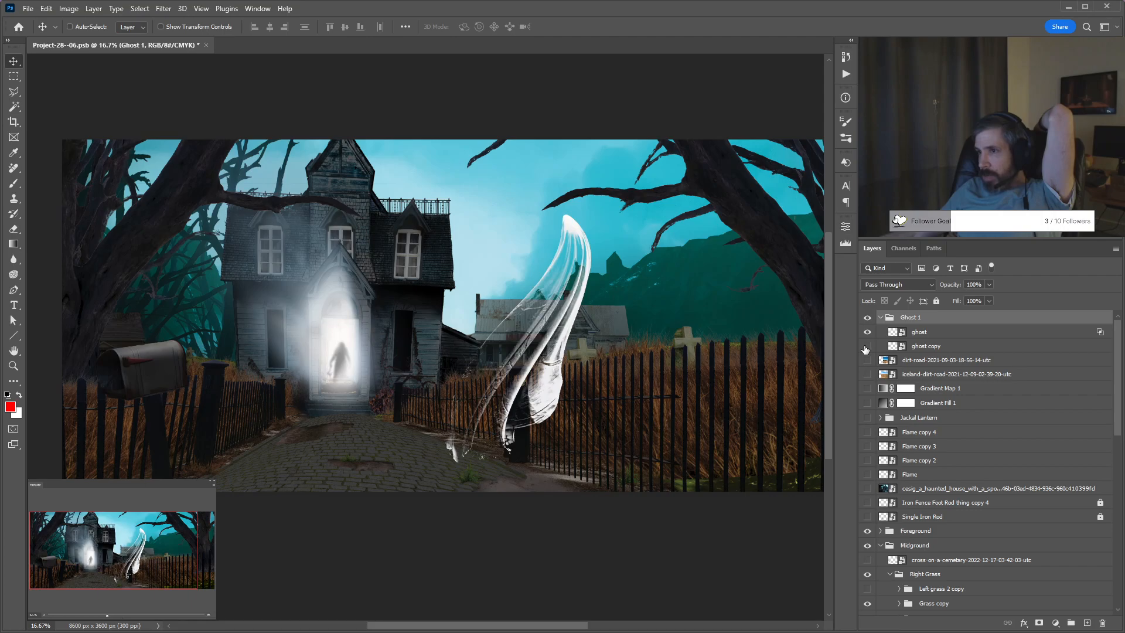
{"action": "left_click", "coordinate": [866, 347]}
{"action": "left_click", "coordinate": [867, 332]}
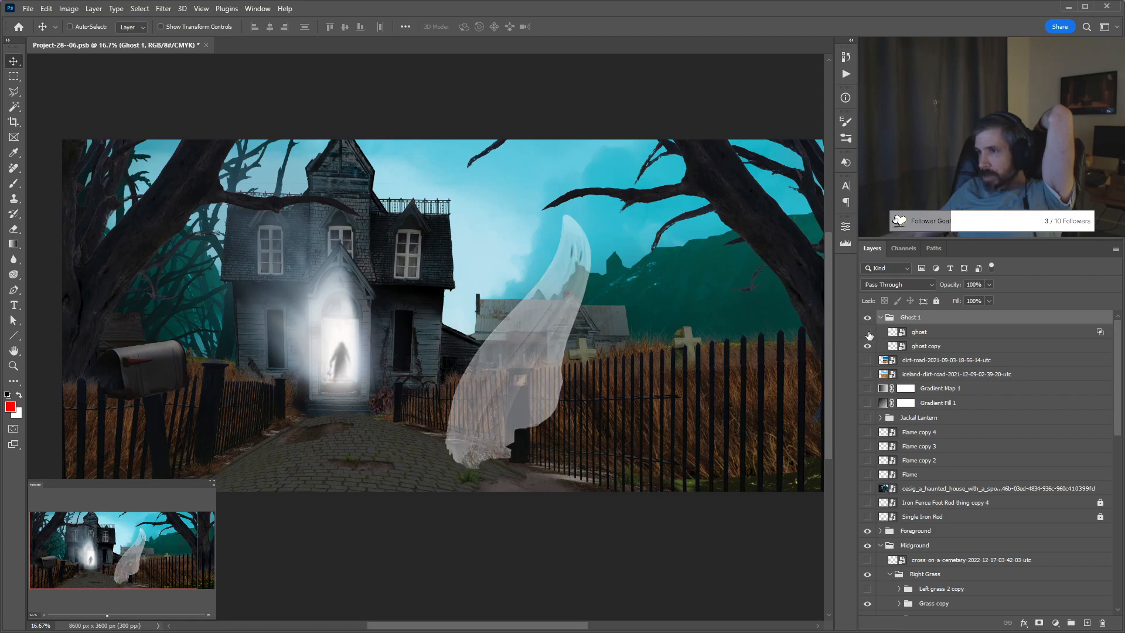
{"action": "left_click", "coordinate": [868, 333]}
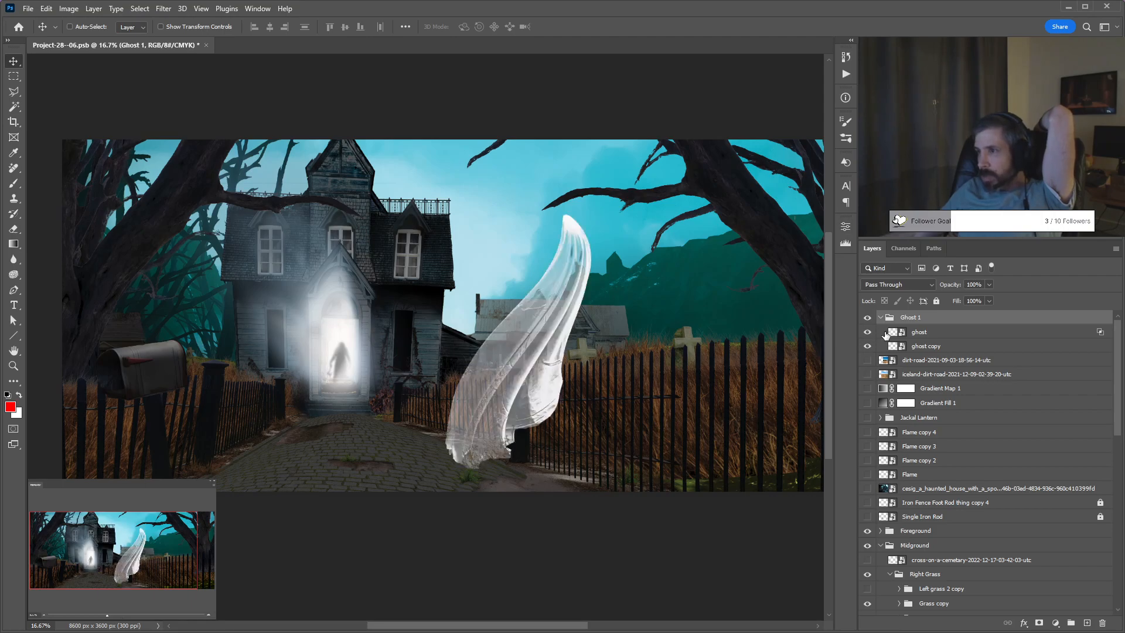
Rotate the Ghost 1 group about 47 degrees and position it flying out beside the glowing doorway.
{"action": "left_click_drag", "start_coordinate": [565, 323], "coordinate": [569, 335]}
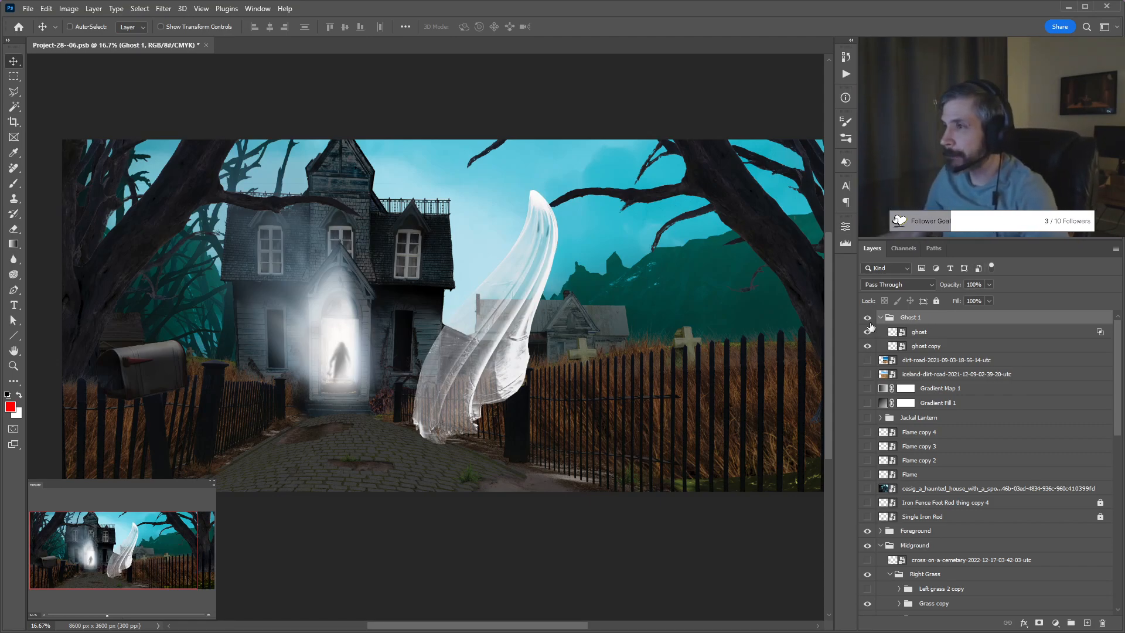
{"action": "left_click_drag", "start_coordinate": [577, 344], "coordinate": [477, 300]}
{"action": "key", "text": "ctrl+t"}
{"action": "left_click_drag", "start_coordinate": [530, 231], "coordinate": [486, 339]}
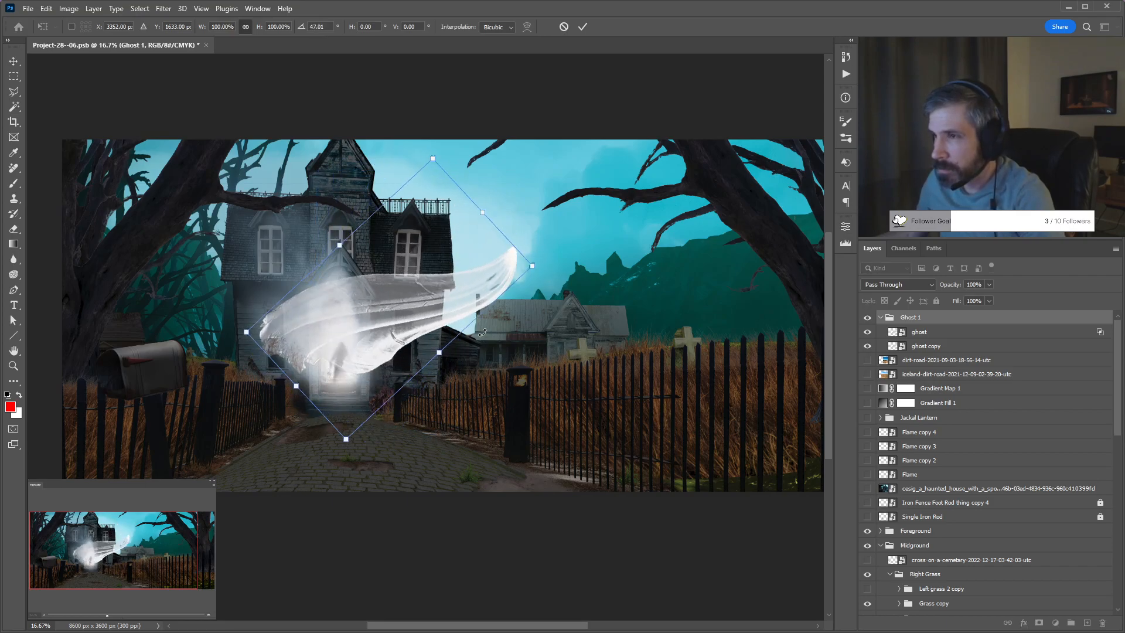
{"action": "left_click_drag", "start_coordinate": [353, 322], "coordinate": [435, 314]}
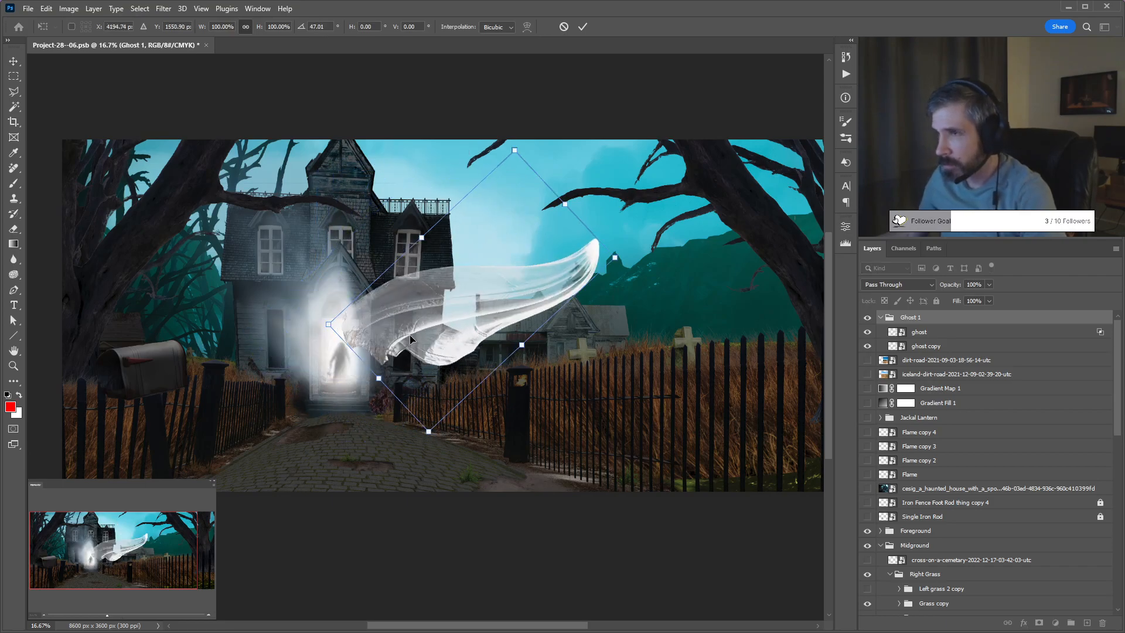
{"action": "key", "text": "Return"}
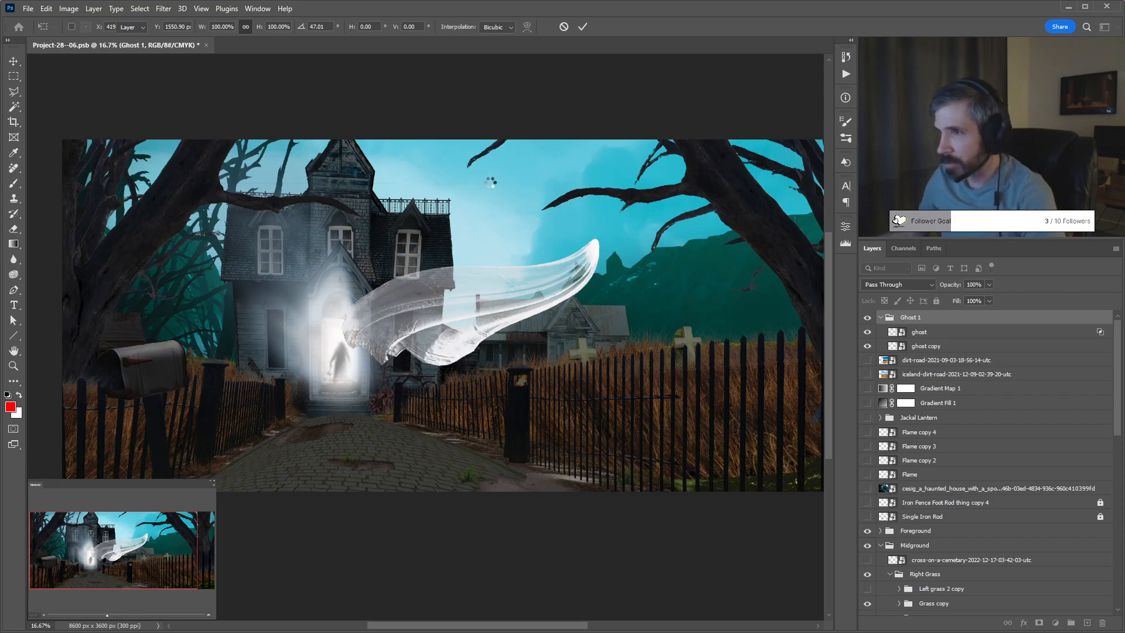
Duplicate the original ghost layer, soften the copy with a Gaussian Blur, and lower the Ghost 1 group over the path.
{"action": "left_click", "coordinate": [950, 333]}
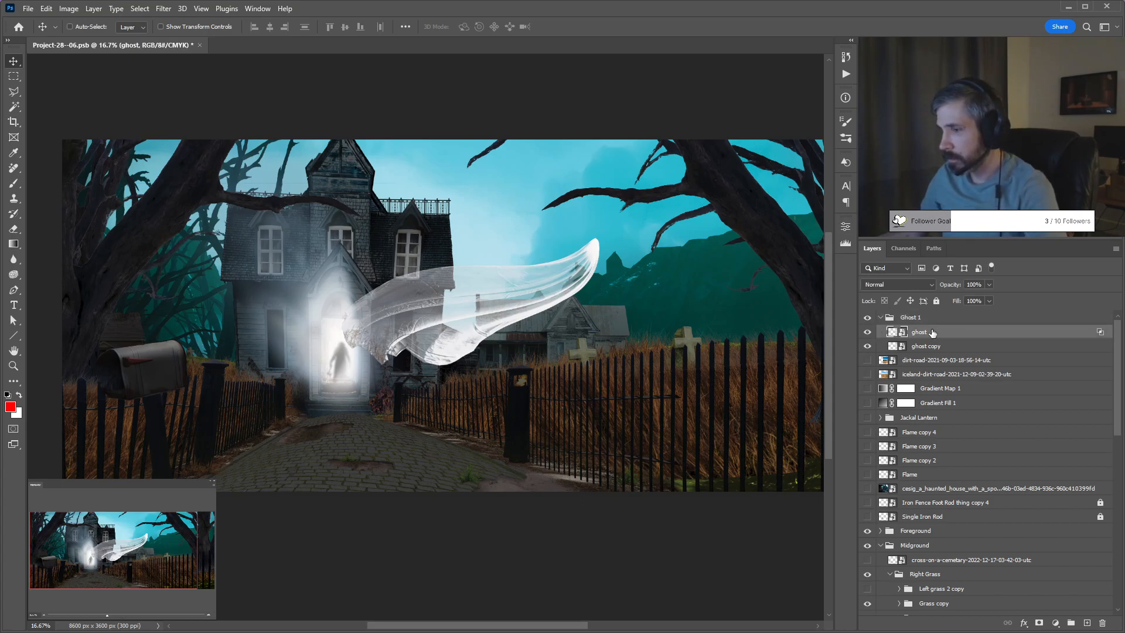
{"action": "key", "text": "ctrl+j"}
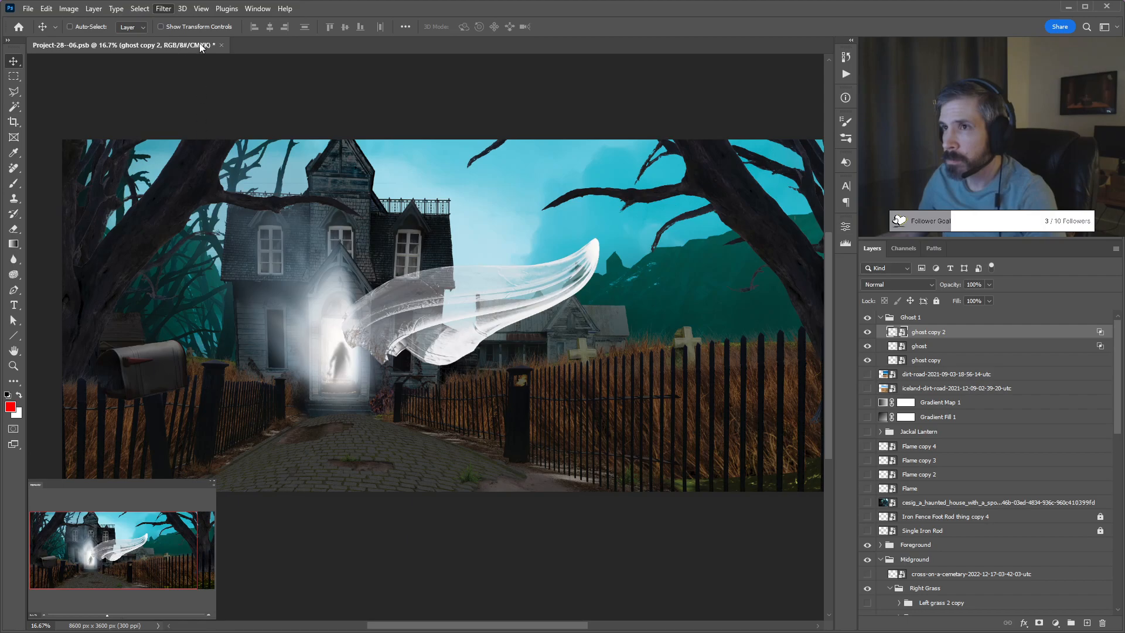
{"action": "key", "text": "ctrl+f"}
{"action": "key", "text": "h"}
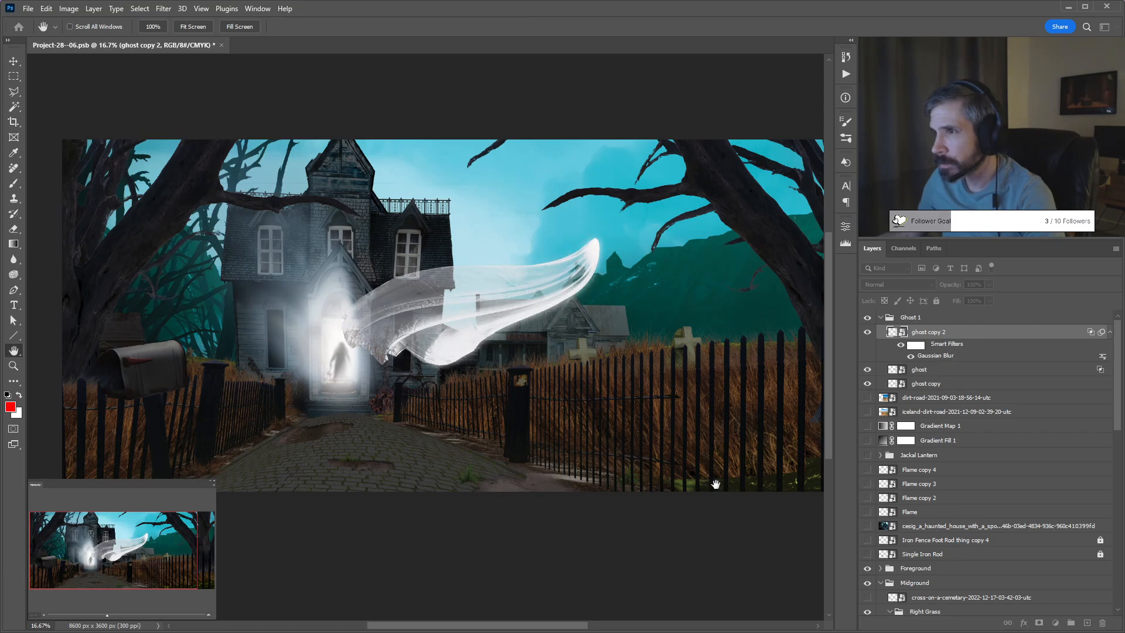
{"action": "key", "text": "v"}
{"action": "left_click", "coordinate": [867, 333]}
{"action": "left_click", "coordinate": [1110, 332]}
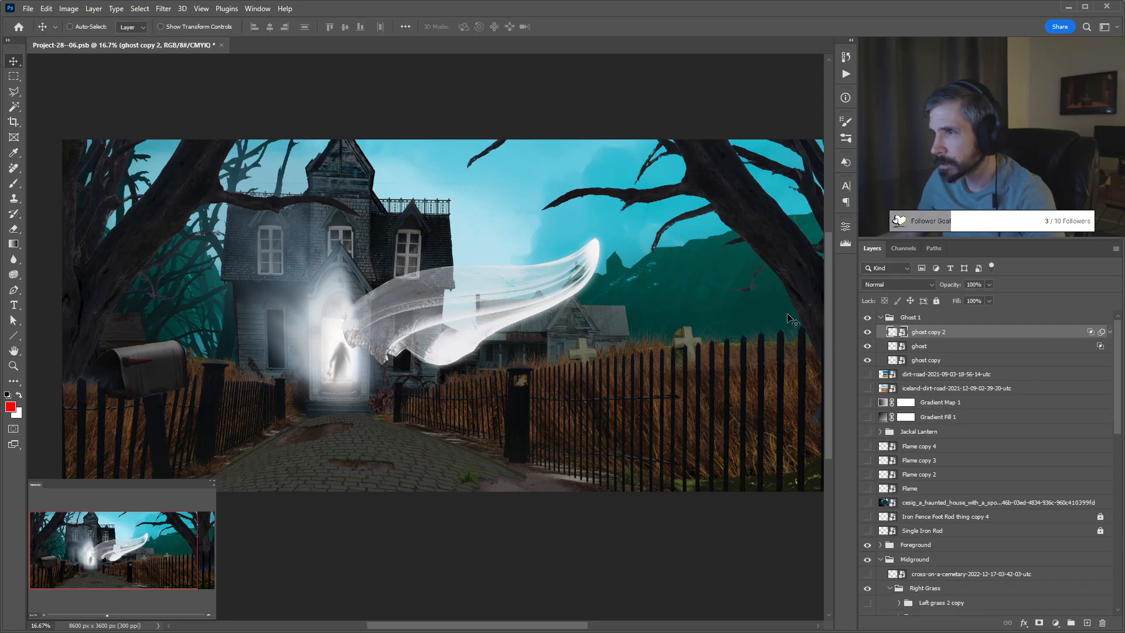
{"action": "left_click", "coordinate": [914, 319]}
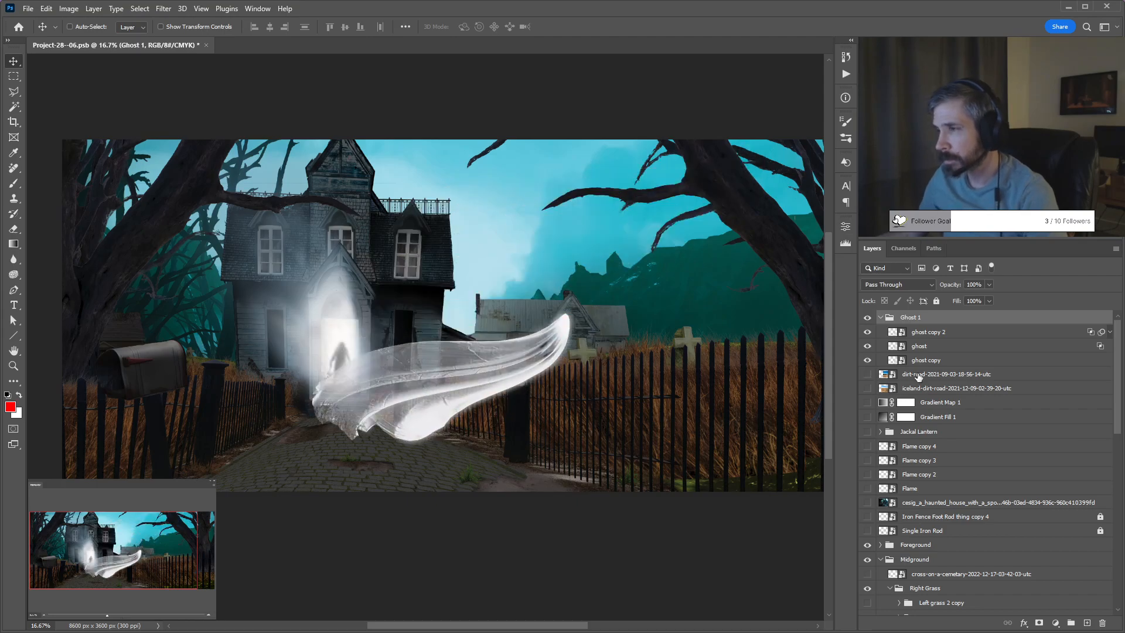
Add a white color fill masked to the ghost copy's silhouette and place it at the top of the Ghost 1 group.
{"action": "left_click", "coordinate": [891, 360]}
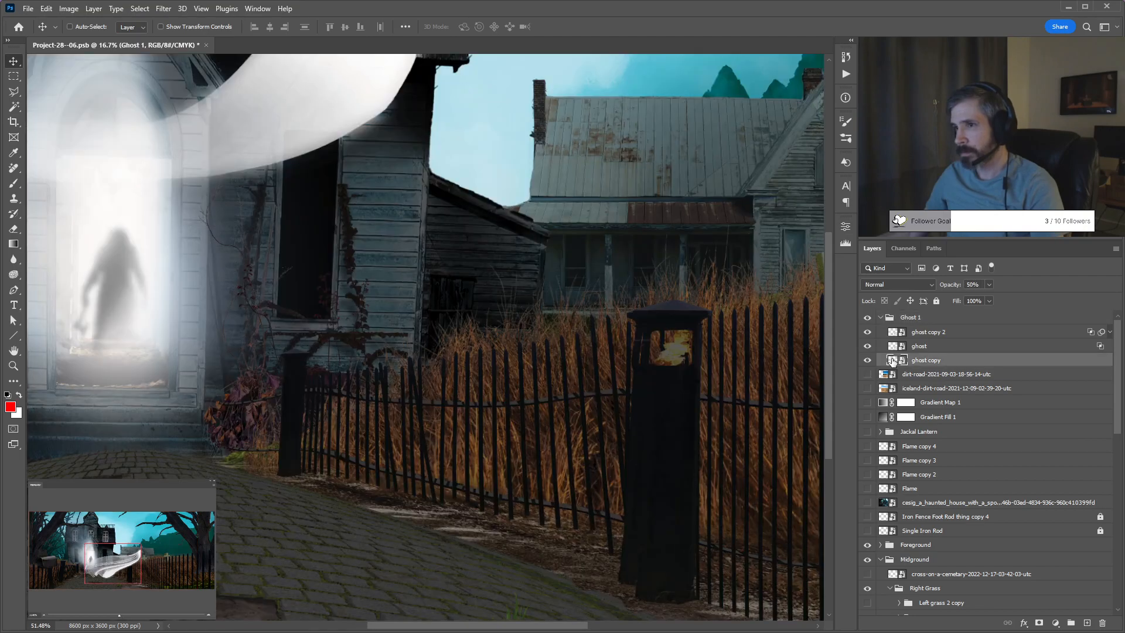
{"action": "left_click", "coordinate": [892, 360], "text": "ctrl"}
{"action": "scroll", "coordinate": [615, 357], "scroll_direction": "down", "scroll_amount": 2}
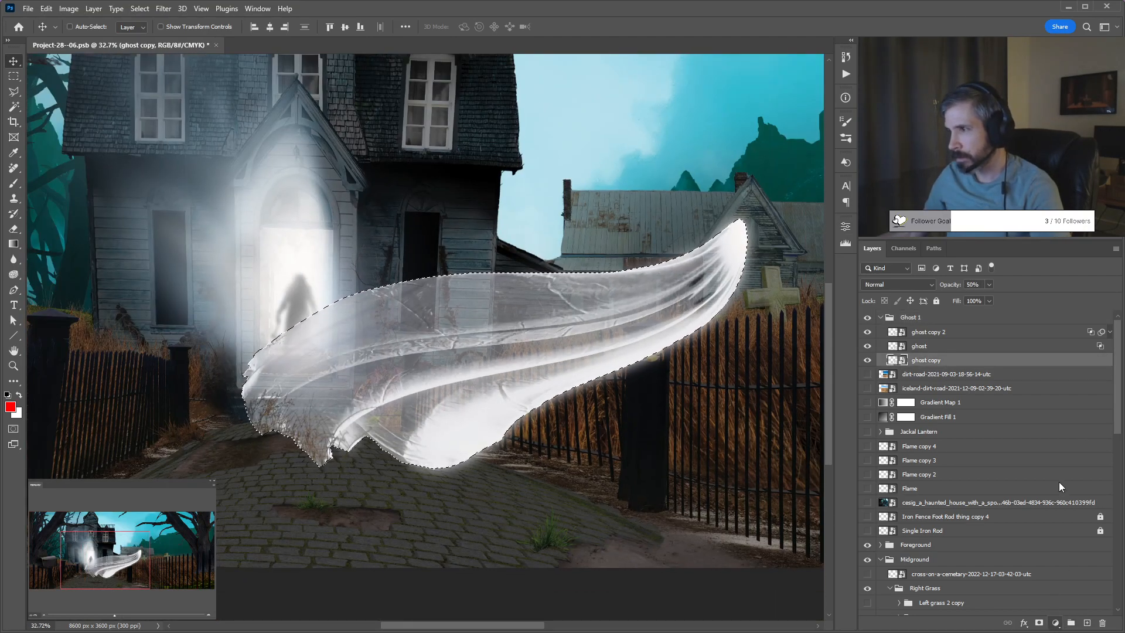
{"action": "key", "text": "ctrl+shift+f"}
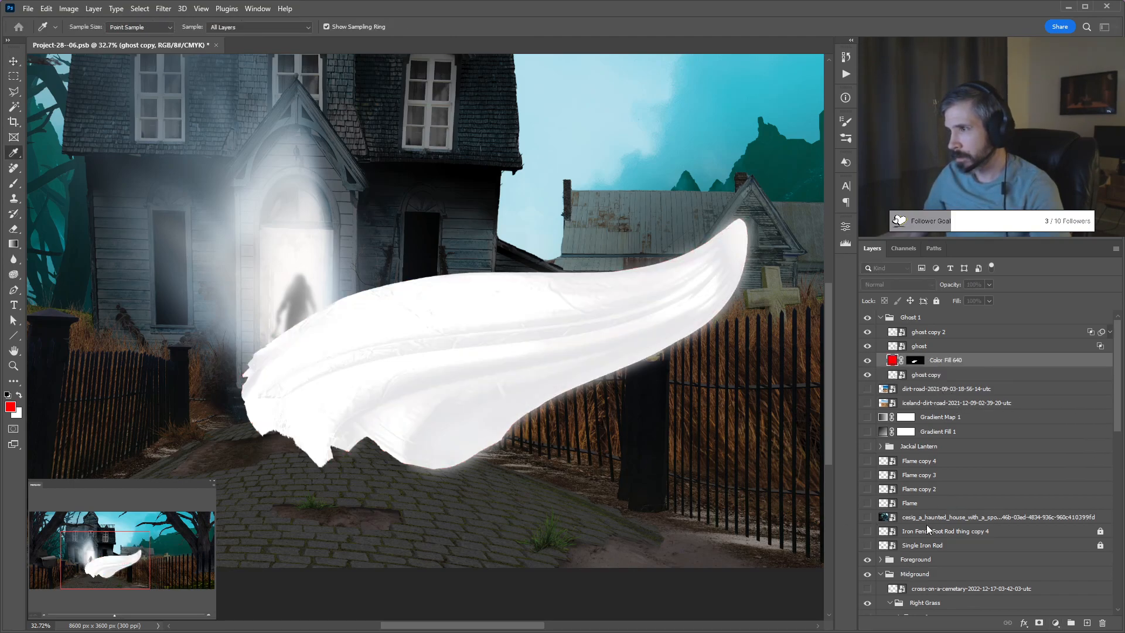
{"action": "key", "text": "Return"}
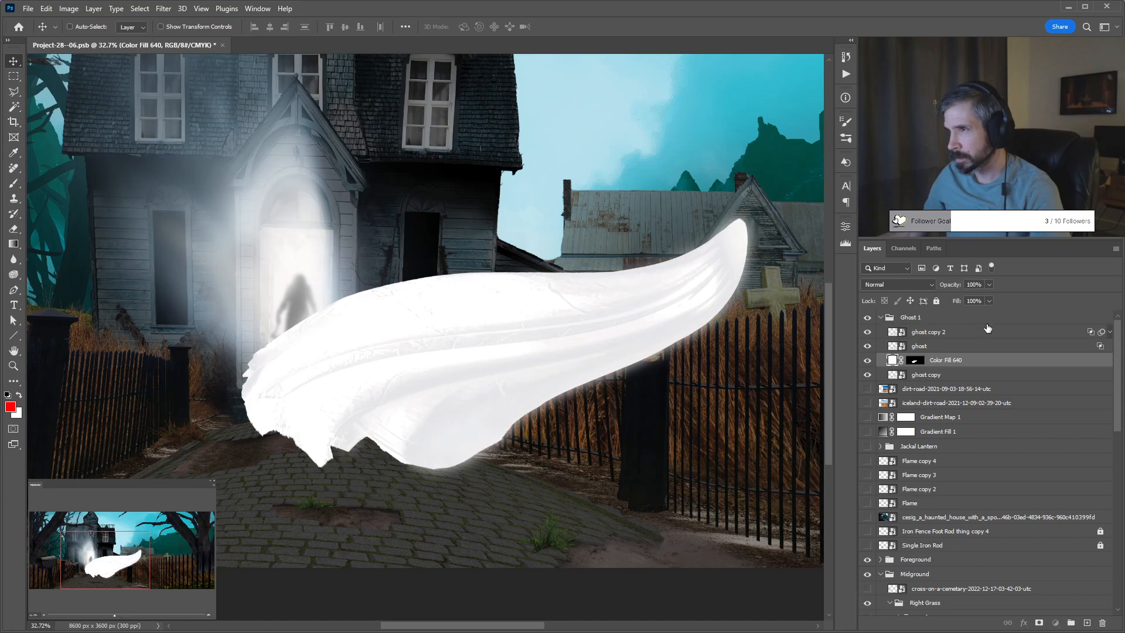
{"action": "left_click_drag", "start_coordinate": [987, 328], "coordinate": [988, 326]}
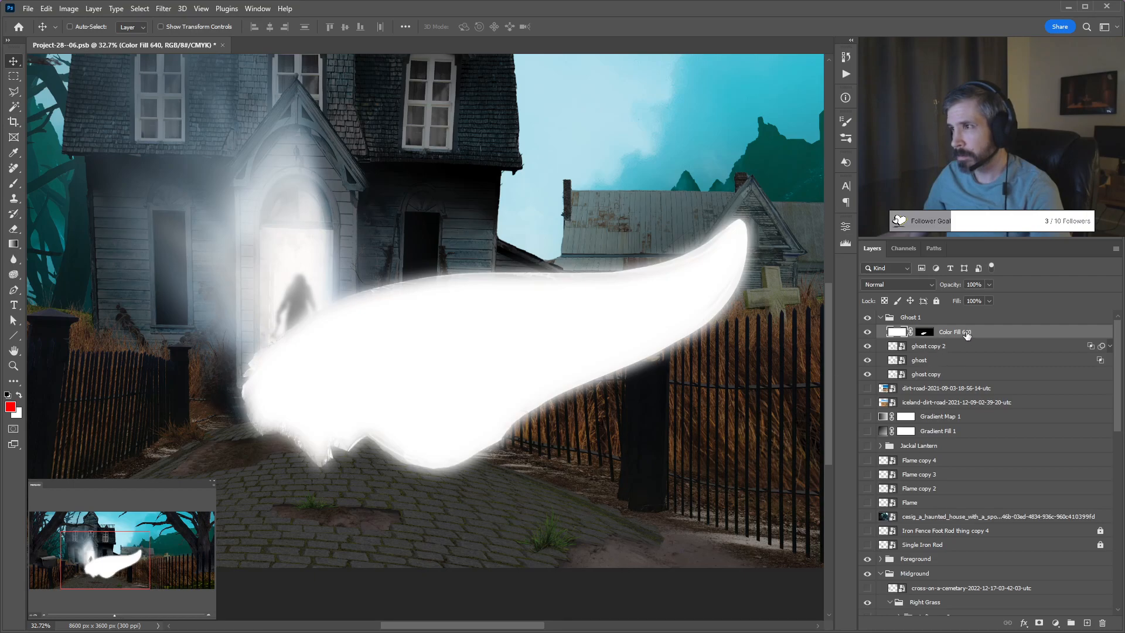
Try the white color fill beneath the ghost layers, return it to the group's top, and test Color, Hard Mix, Screen and Linear Burn blending.
{"action": "left_click_drag", "start_coordinate": [1007, 335], "coordinate": [998, 382]}
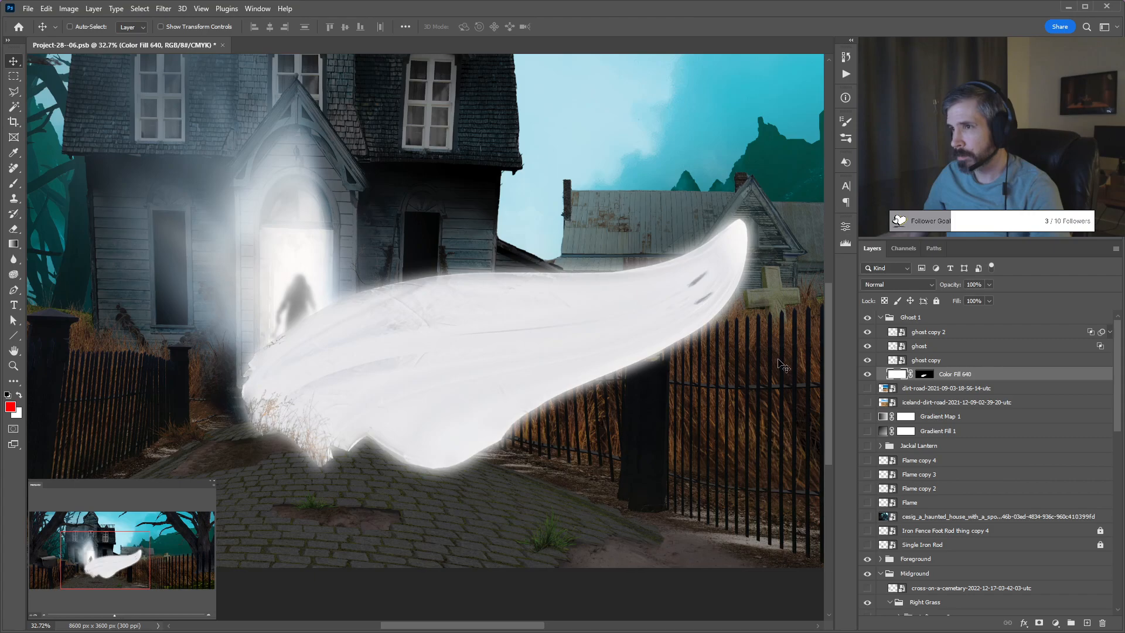
{"action": "left_click_drag", "start_coordinate": [974, 375], "coordinate": [988, 332]}
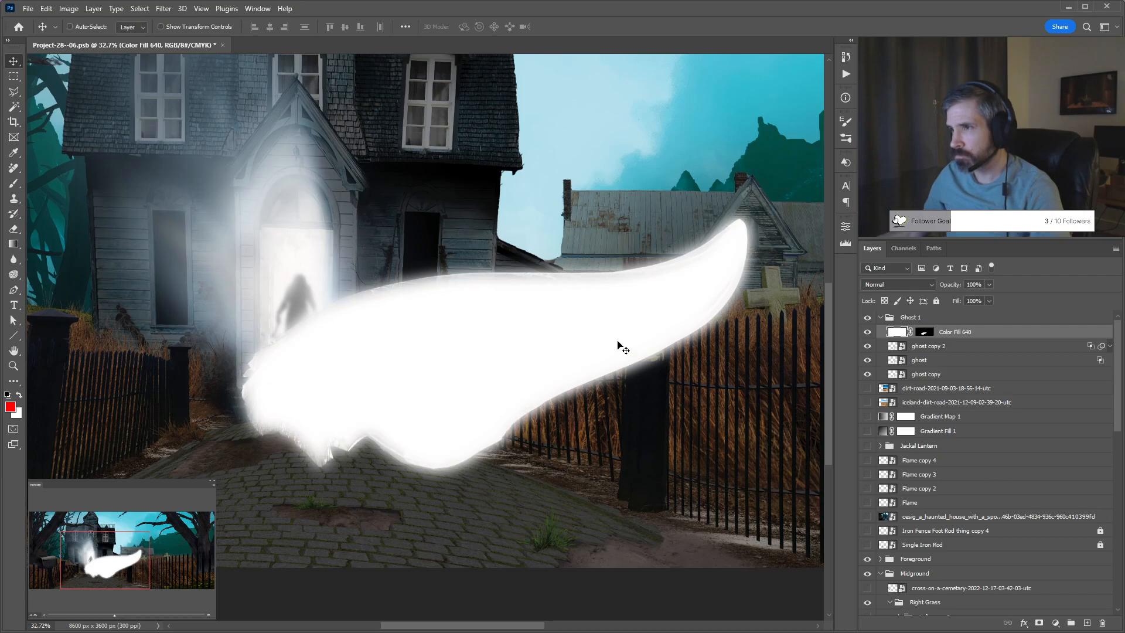
{"action": "key", "text": "shift+alt+c"}
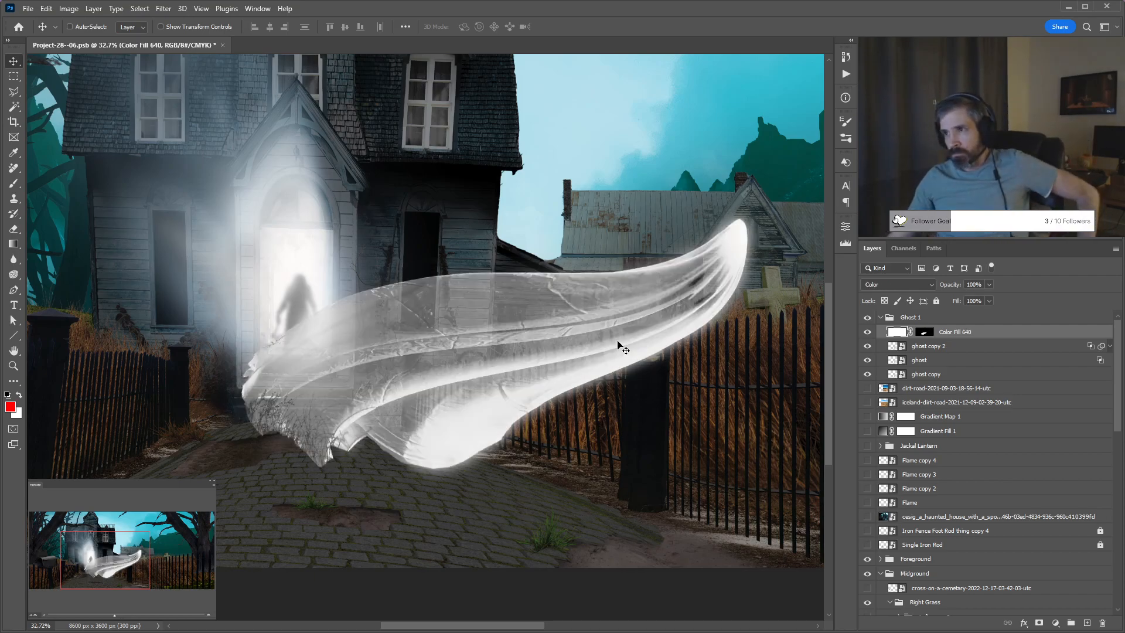
{"action": "key", "text": "shift+alt+l"}
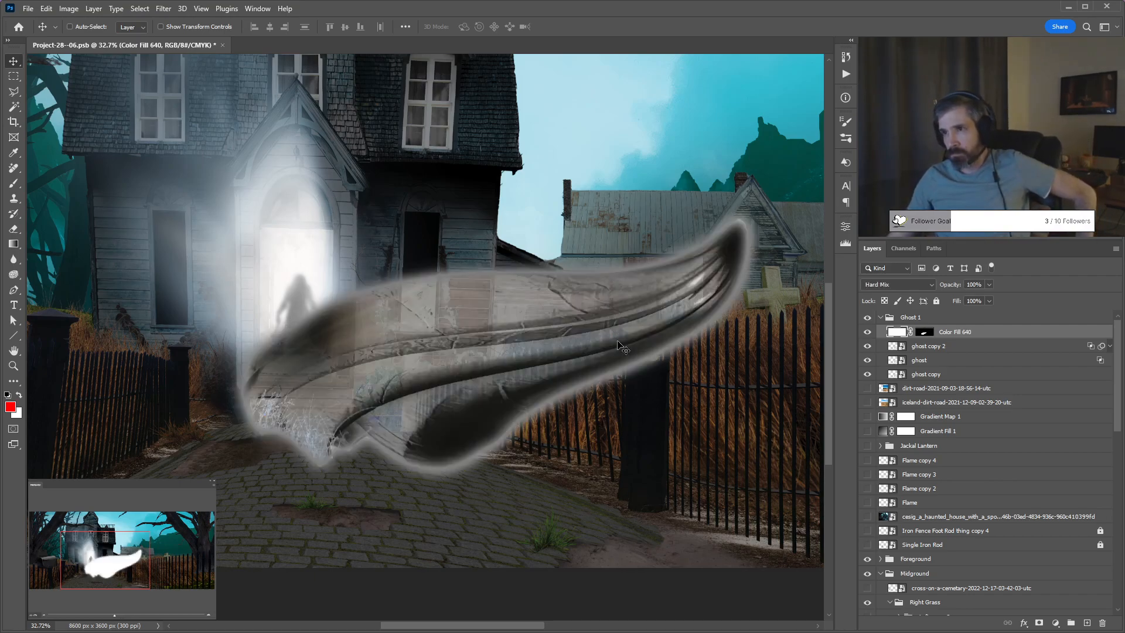
{"action": "key", "text": "shift+alt+z"}
{"action": "key", "text": "shift+minus"}
{"action": "key", "text": "shift+minus"}
{"action": "key", "text": "shift+minus"}
{"action": "key", "text": "shift+minus"}
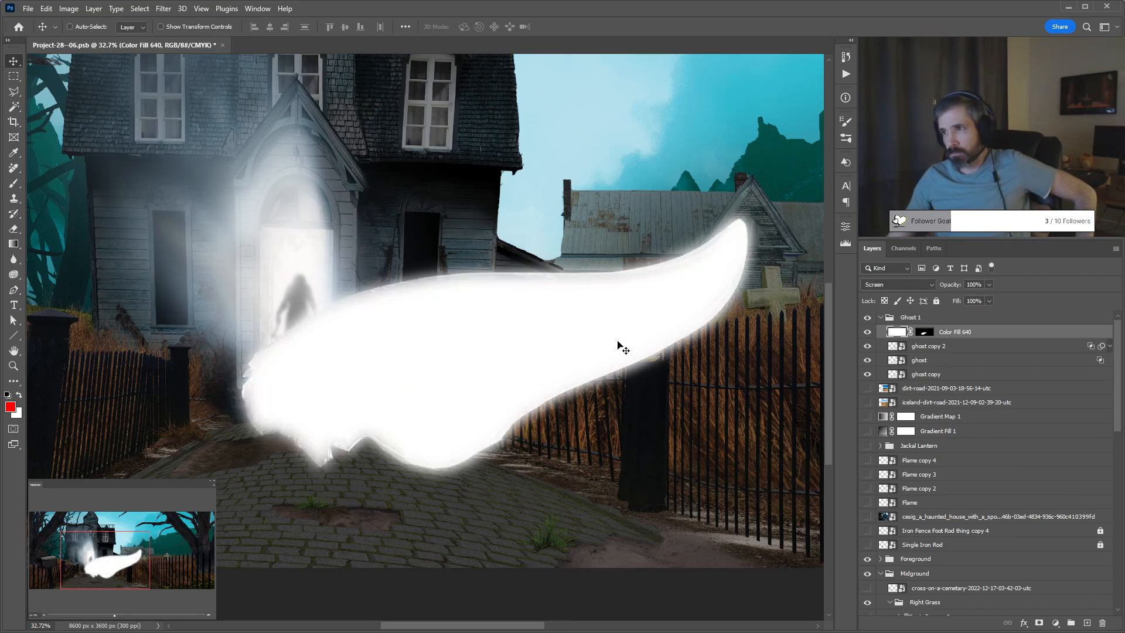
{"action": "key", "text": "shift+minus"}
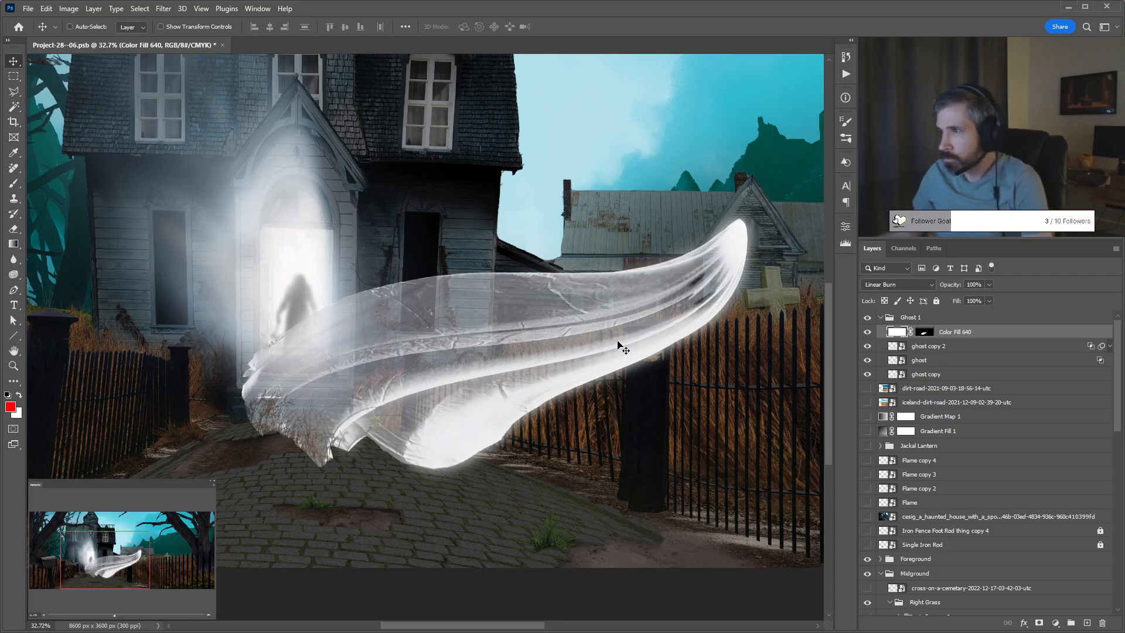
Fill the ghost silhouette on the Color Fill layer's mask with black, leaving only a soft edge glow, and deselect.
{"action": "left_click", "coordinate": [892, 375]}
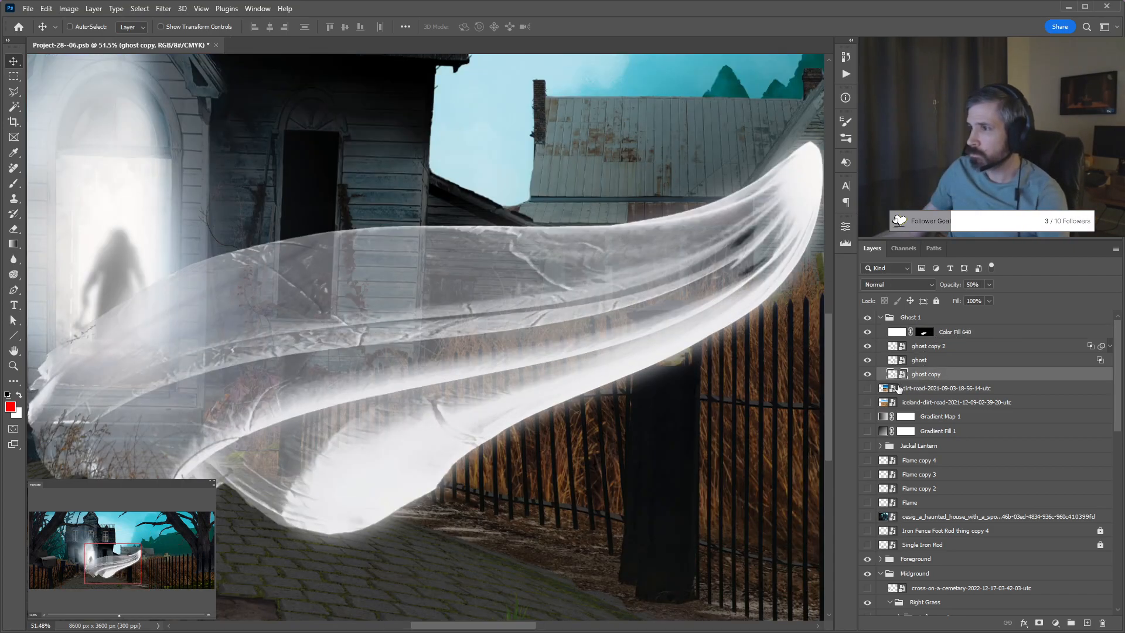
{"action": "left_click", "coordinate": [922, 333], "text": "ctrl"}
{"action": "left_click", "coordinate": [921, 332]}
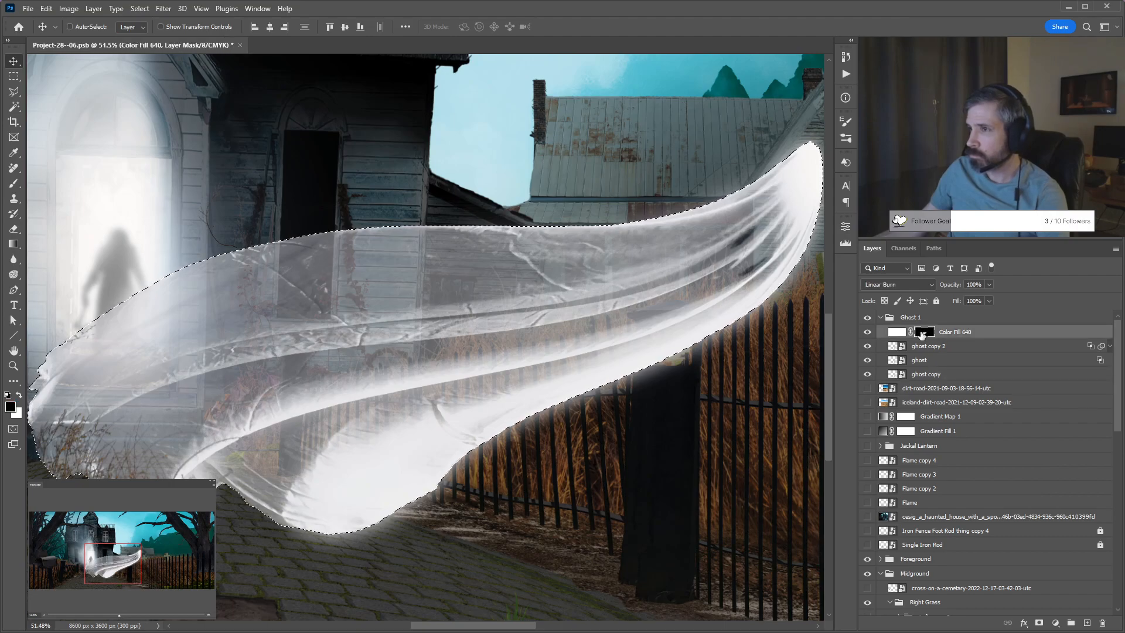
{"action": "key", "text": "x"}
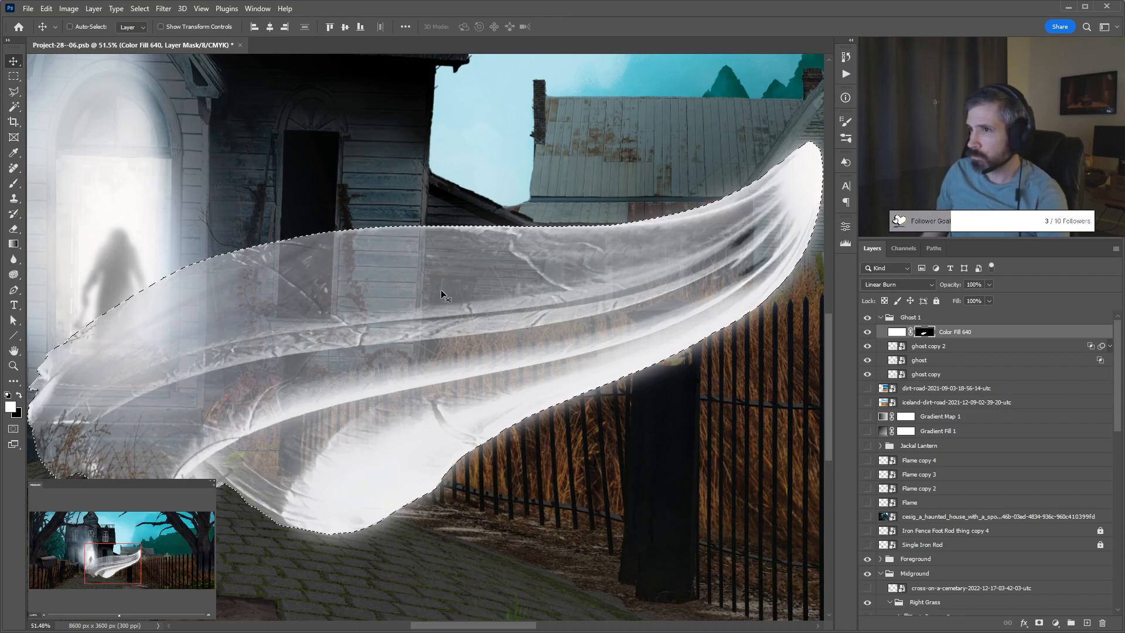
{"action": "key", "text": "ctrl+BackSpace"}
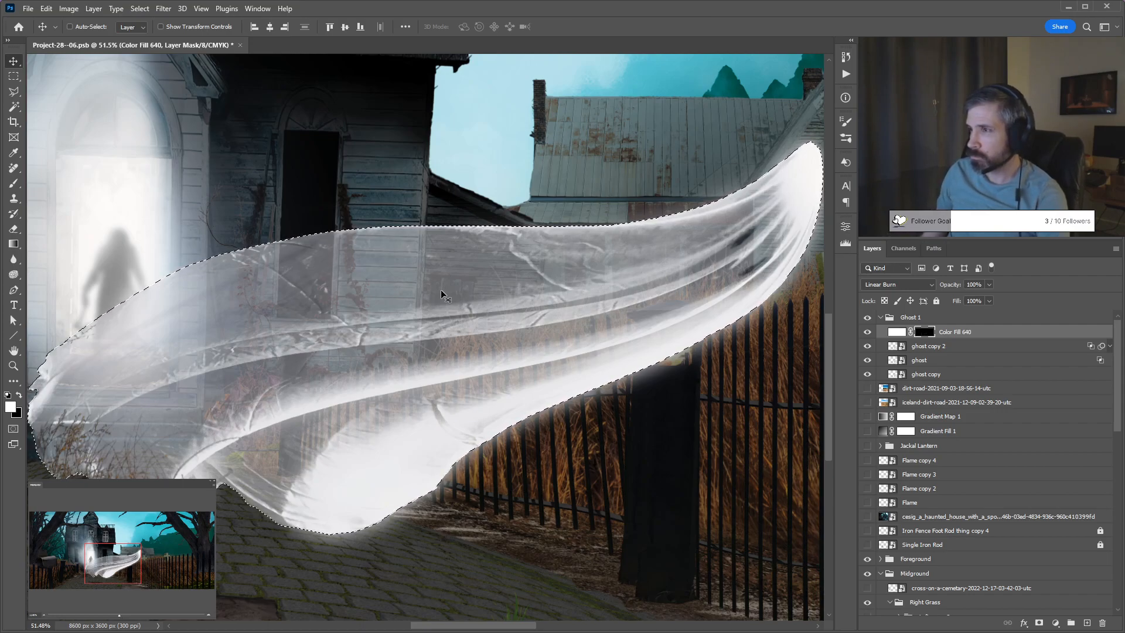
{"action": "key", "text": "ctrl+d"}
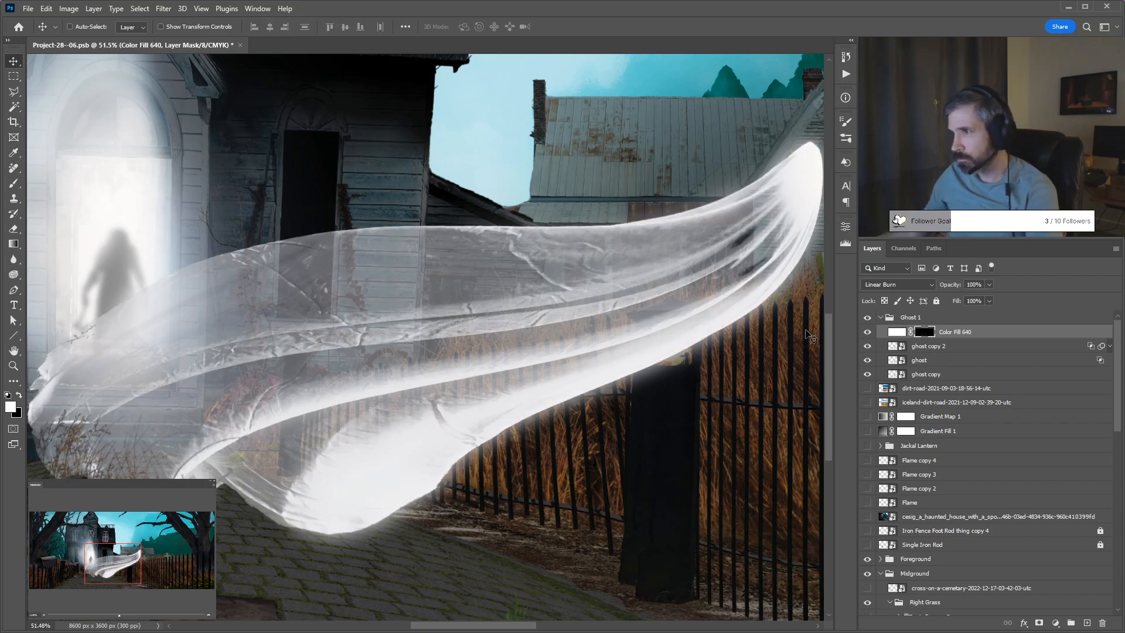
Isolate the Color Fill layer, set its blend mode to Normal, and restore the visibility of the three ghost layers.
{"action": "left_click", "coordinate": [868, 374]}
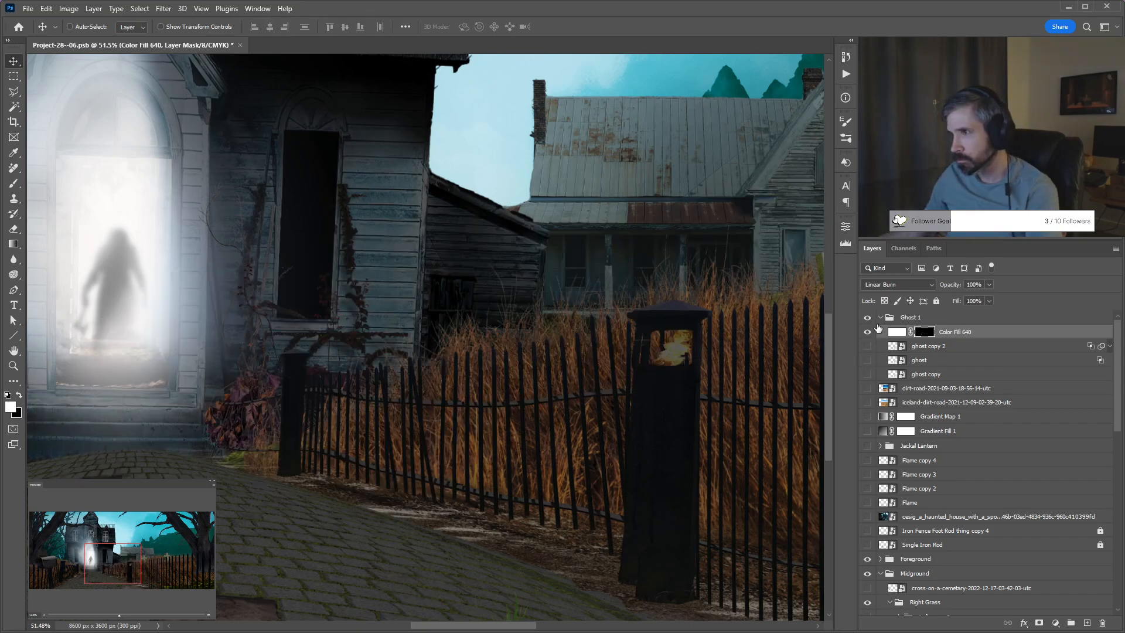
{"action": "left_click", "coordinate": [971, 335]}
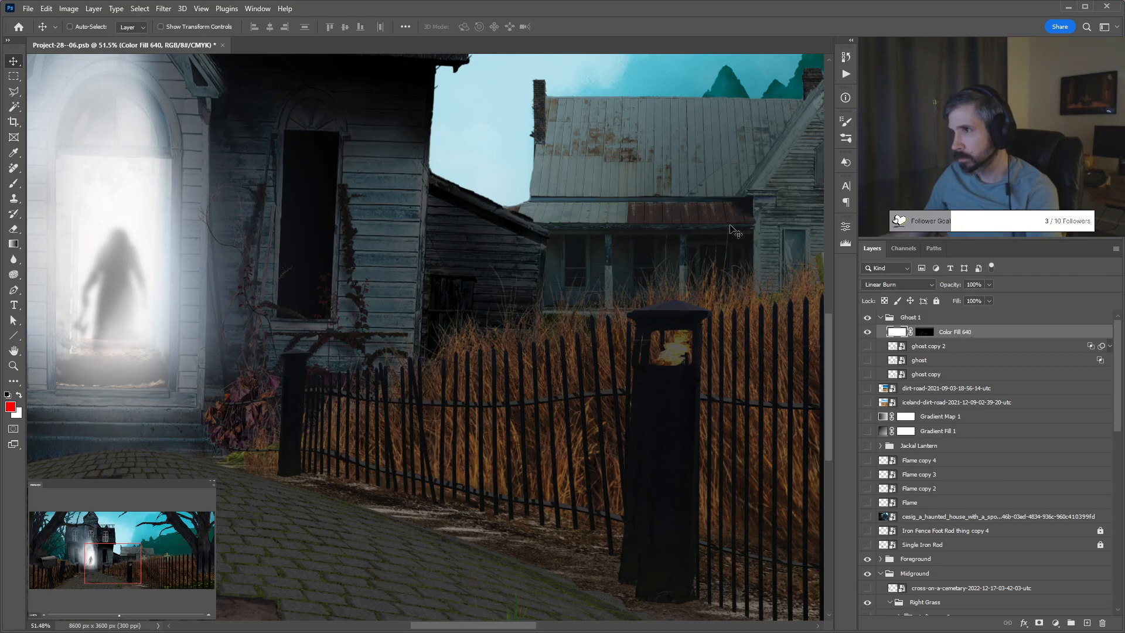
{"action": "scroll", "coordinate": [879, 283], "scroll_direction": "up", "scroll_amount": 5}
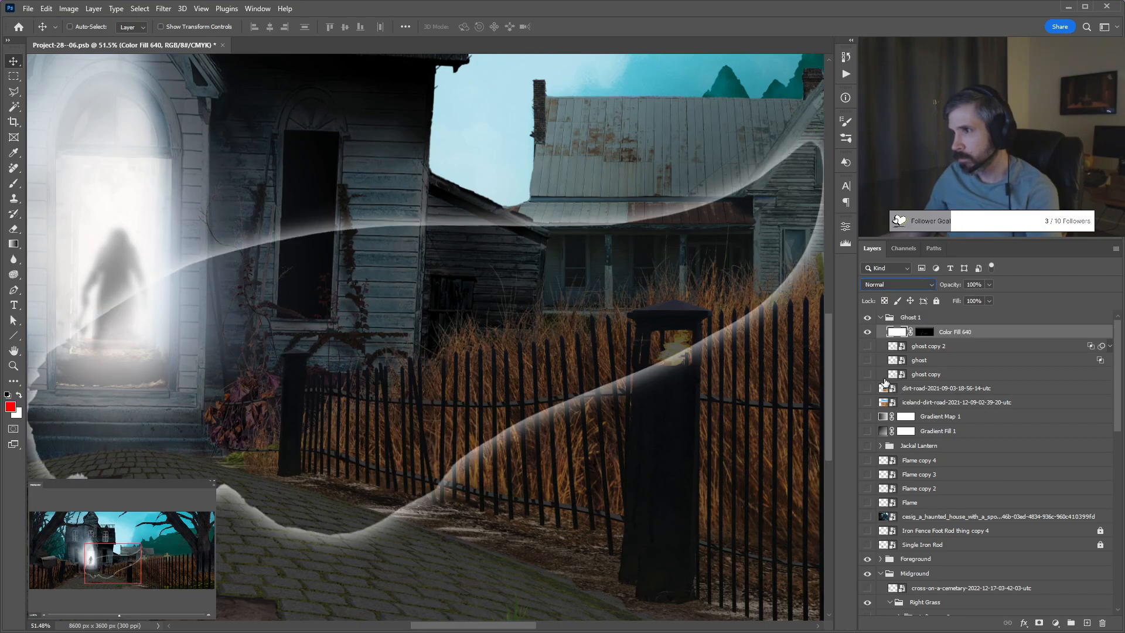
{"action": "left_click_drag", "start_coordinate": [864, 373], "coordinate": [867, 346]}
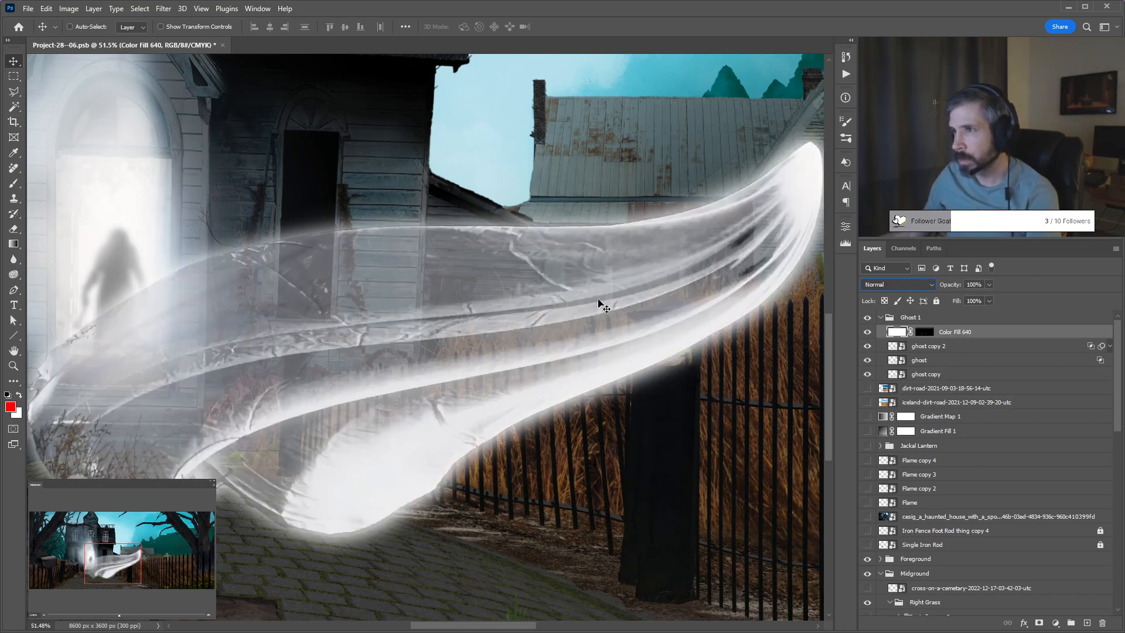
Move the Ghost 1 group up in front of the house and convert it to a smart object.
{"action": "key", "text": "ctrl+minus"}
{"action": "key", "text": "ctrl+minus"}
{"action": "key", "text": "ctrl+minus"}
{"action": "key", "text": "ctrl+minus"}
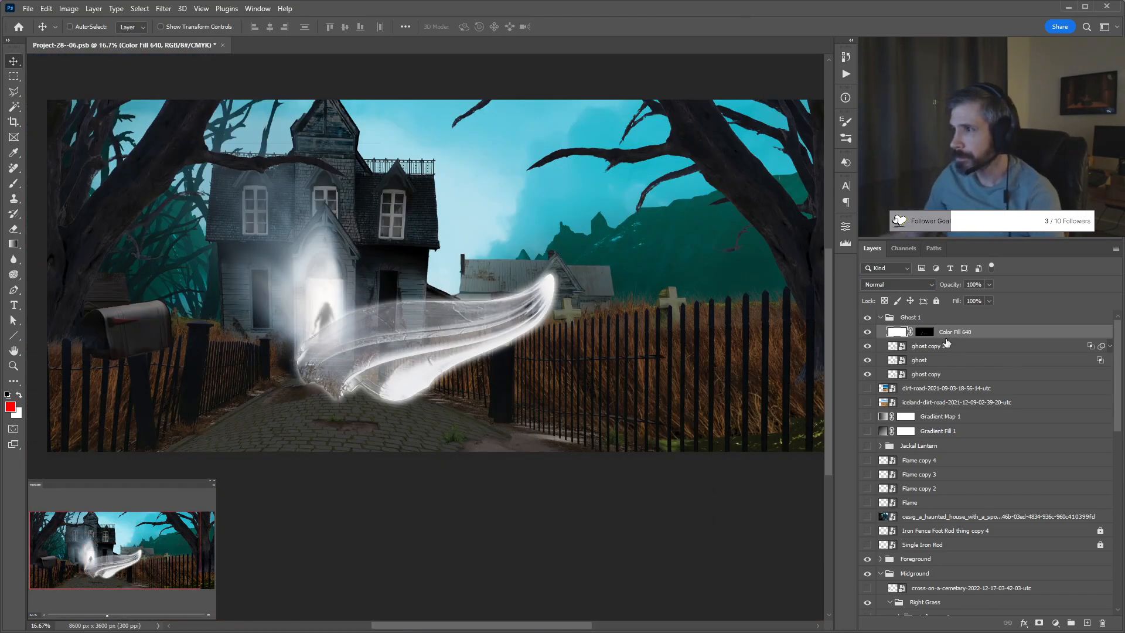
{"action": "left_click", "coordinate": [881, 317]}
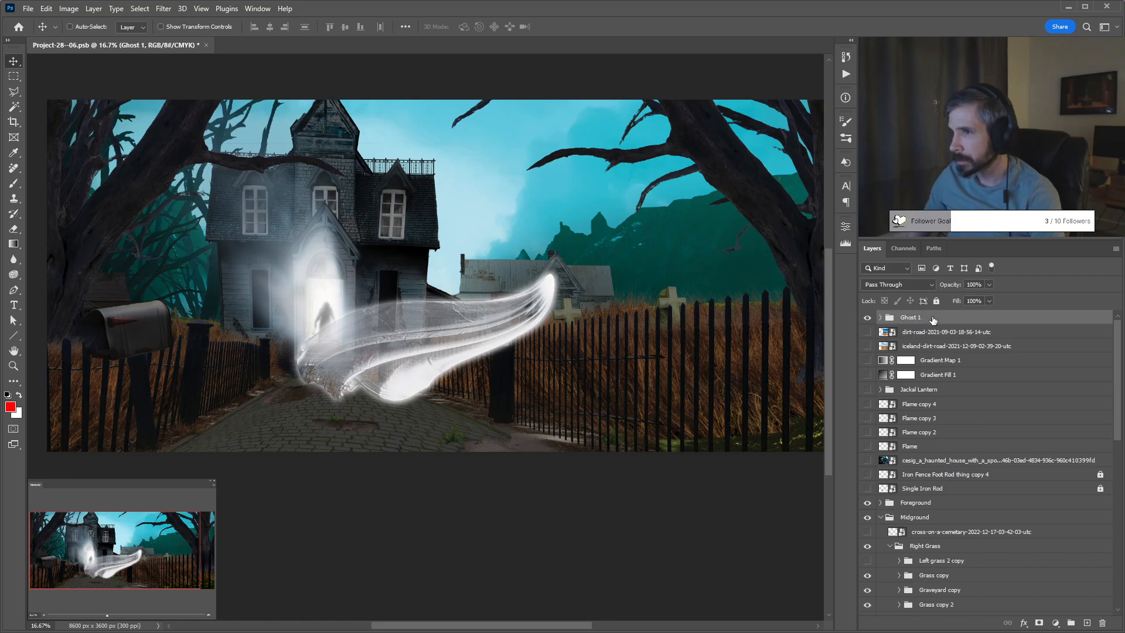
{"action": "left_click_drag", "start_coordinate": [512, 371], "coordinate": [443, 287]}
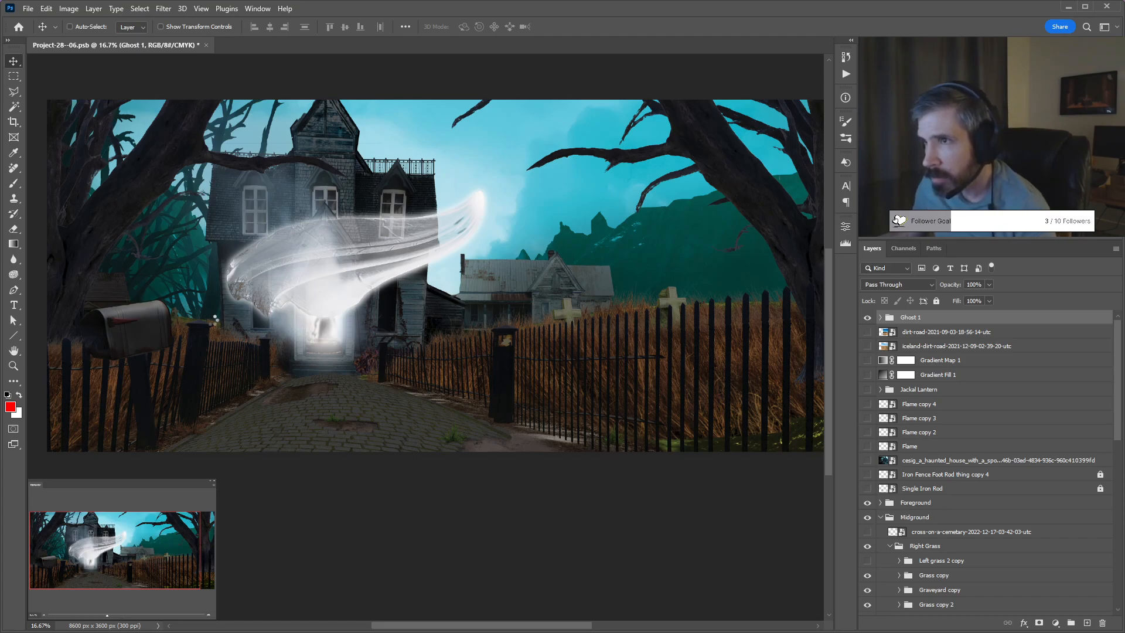
{"action": "key", "text": "ctrl+t"}
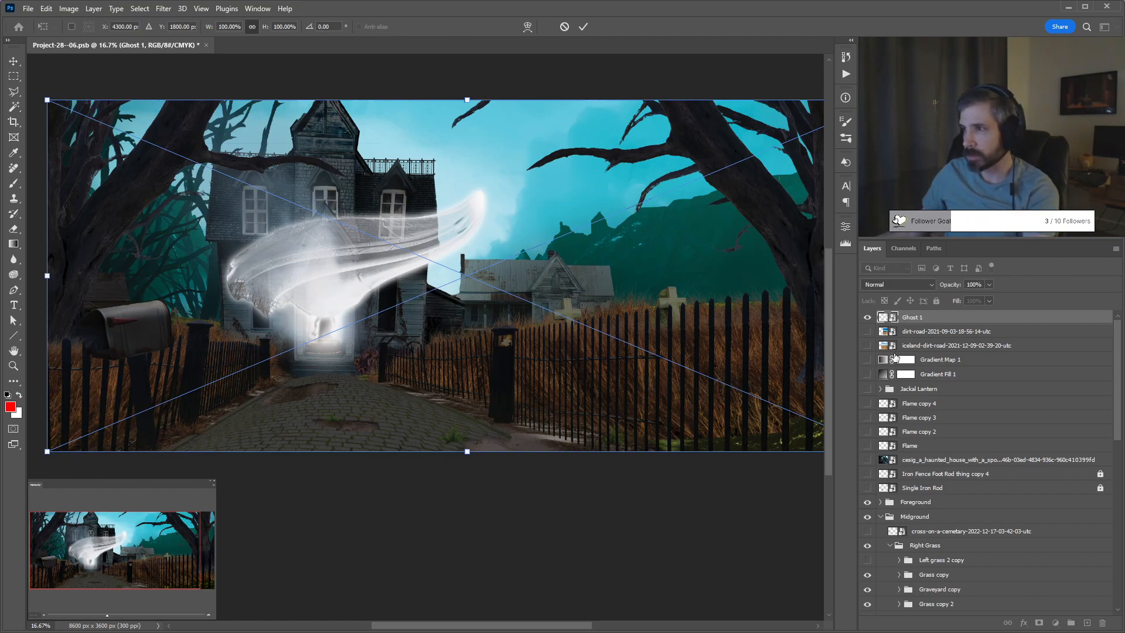
{"action": "key", "text": "Return"}
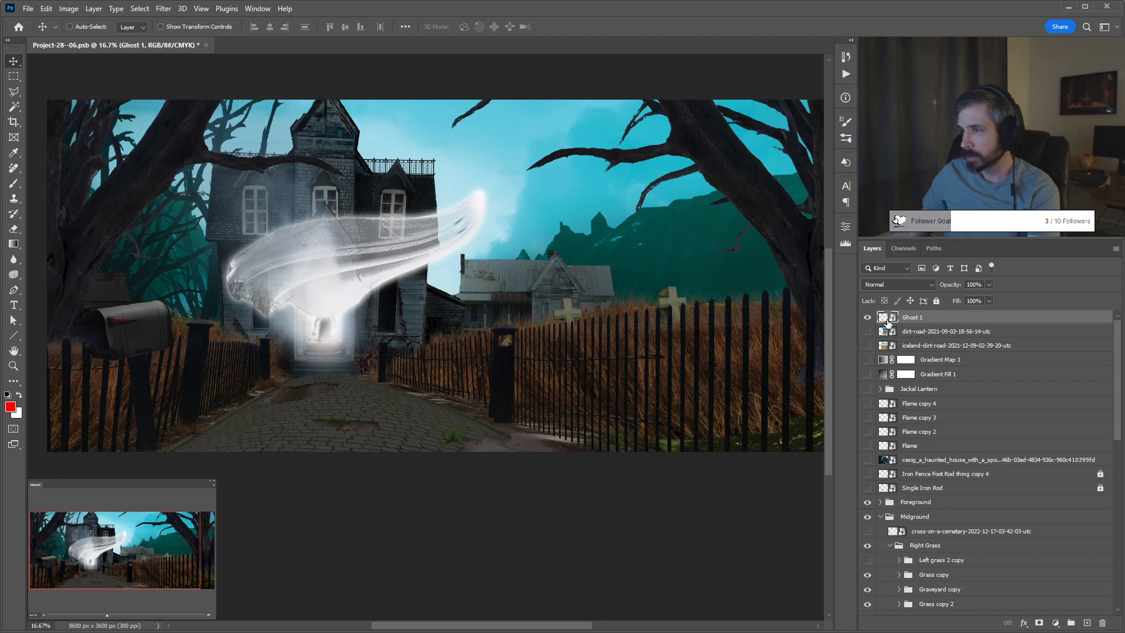
Open the Ghost 1 smart object's contents and crop the canvas around the ghost to about 3096 by 1712 px.
{"action": "double_click", "coordinate": [885, 318]}
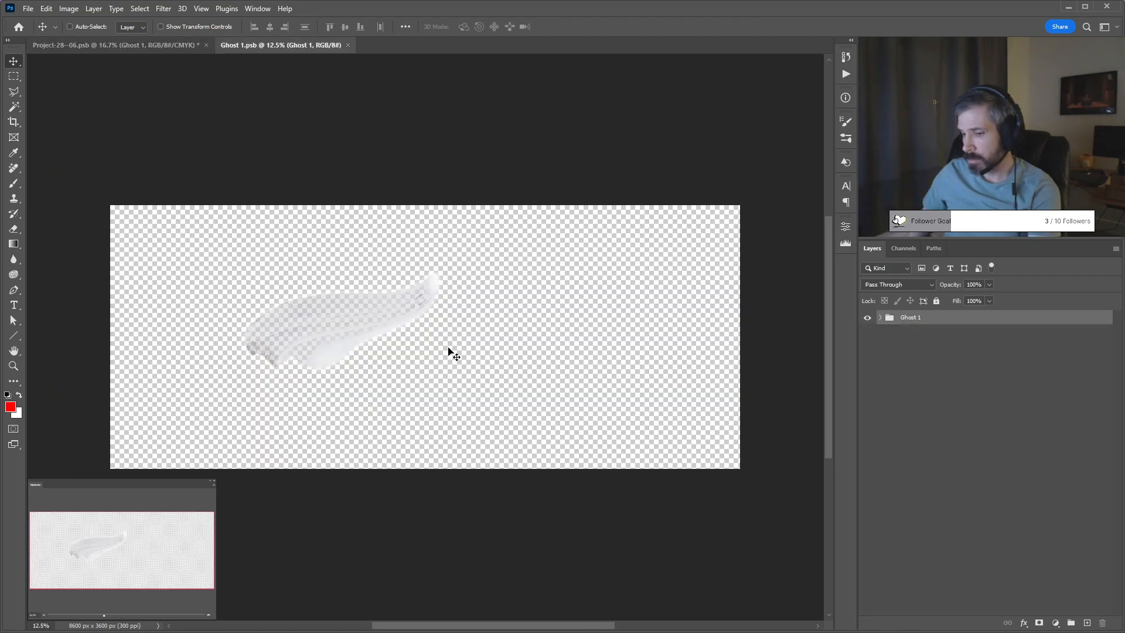
{"action": "key", "text": "c"}
{"action": "left_click_drag", "start_coordinate": [429, 470], "coordinate": [425, 431]}
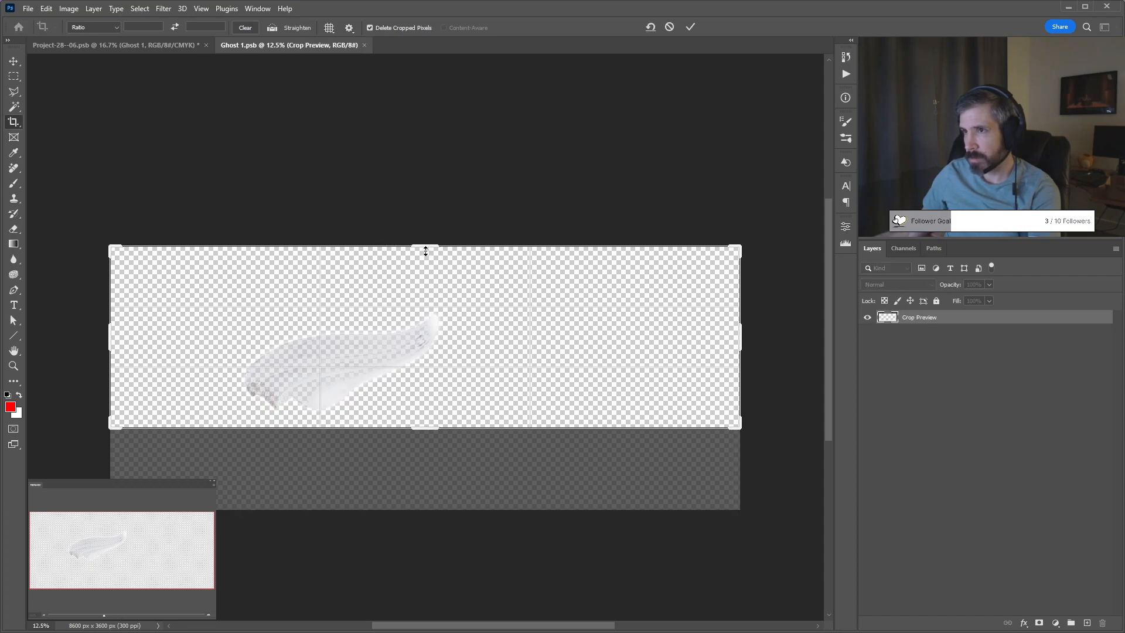
{"action": "left_click_drag", "start_coordinate": [111, 246], "coordinate": [171, 274]}
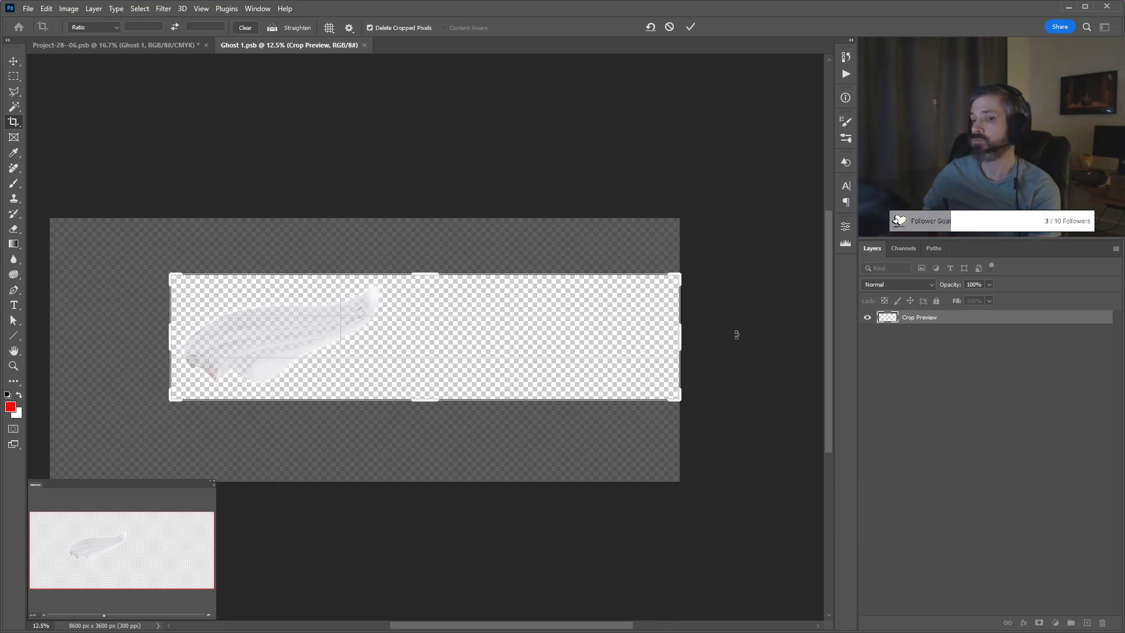
{"action": "left_click_drag", "start_coordinate": [681, 337], "coordinate": [544, 343]}
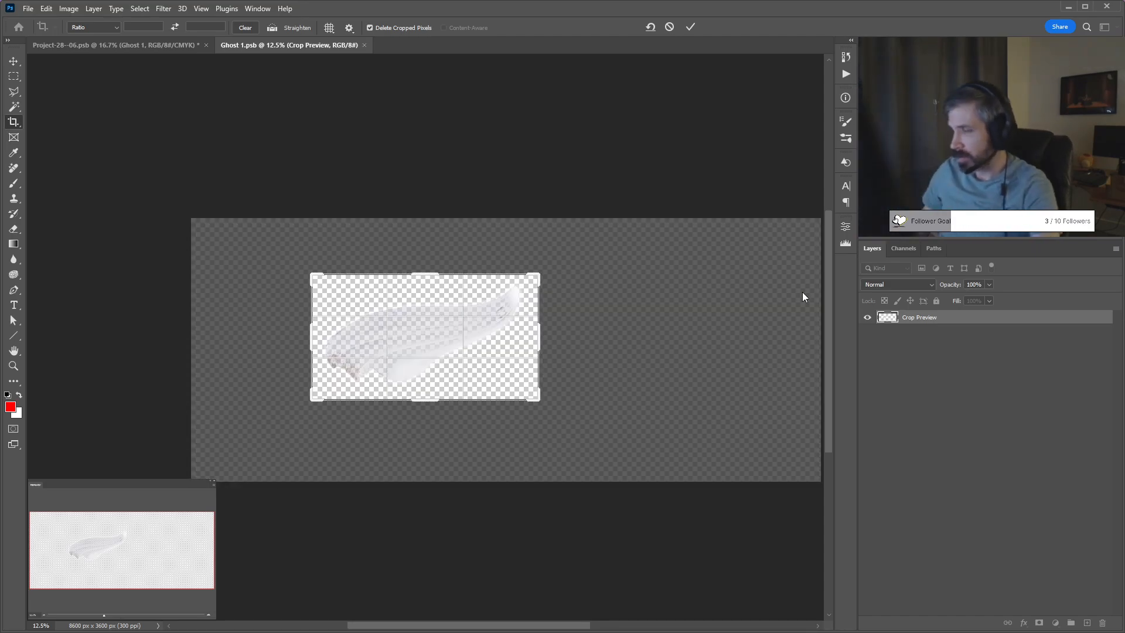
{"action": "key", "text": "Return"}
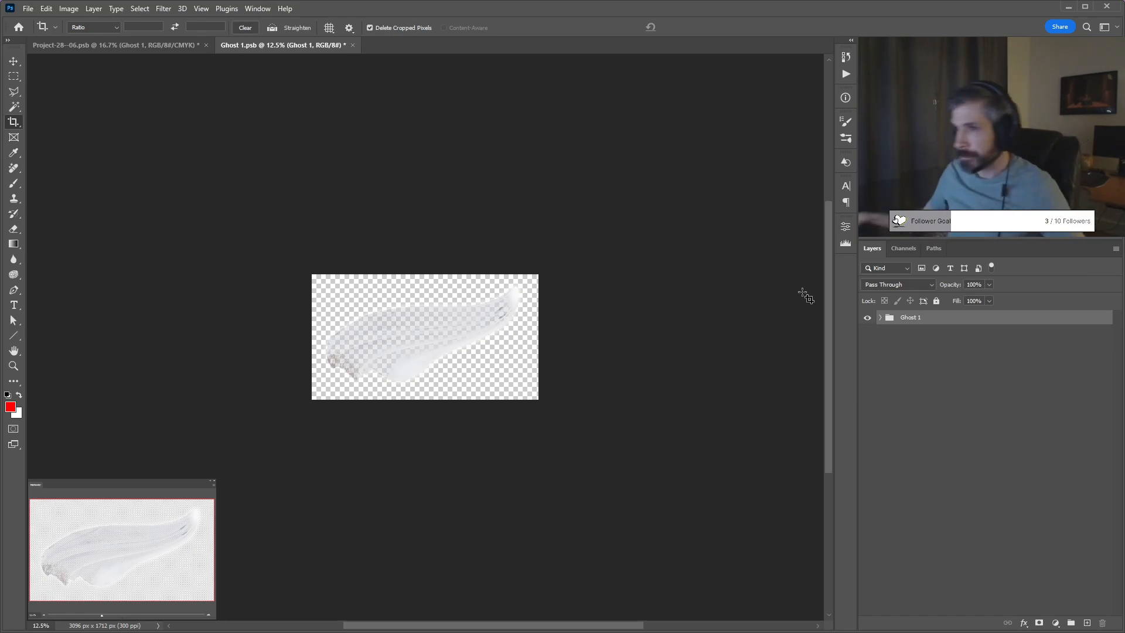
Save the cropped Ghost 1 contents and close them to return to the haunted house scene.
{"action": "key", "text": "v"}
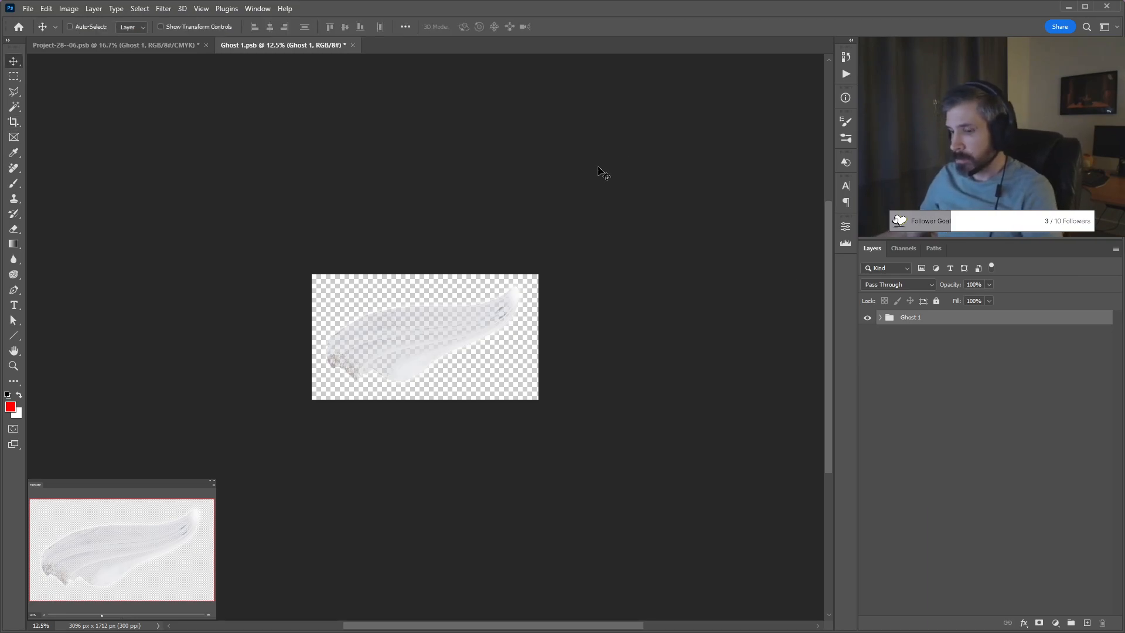
{"action": "key", "text": "ctrl+s"}
{"action": "key", "text": "ctrl+w"}
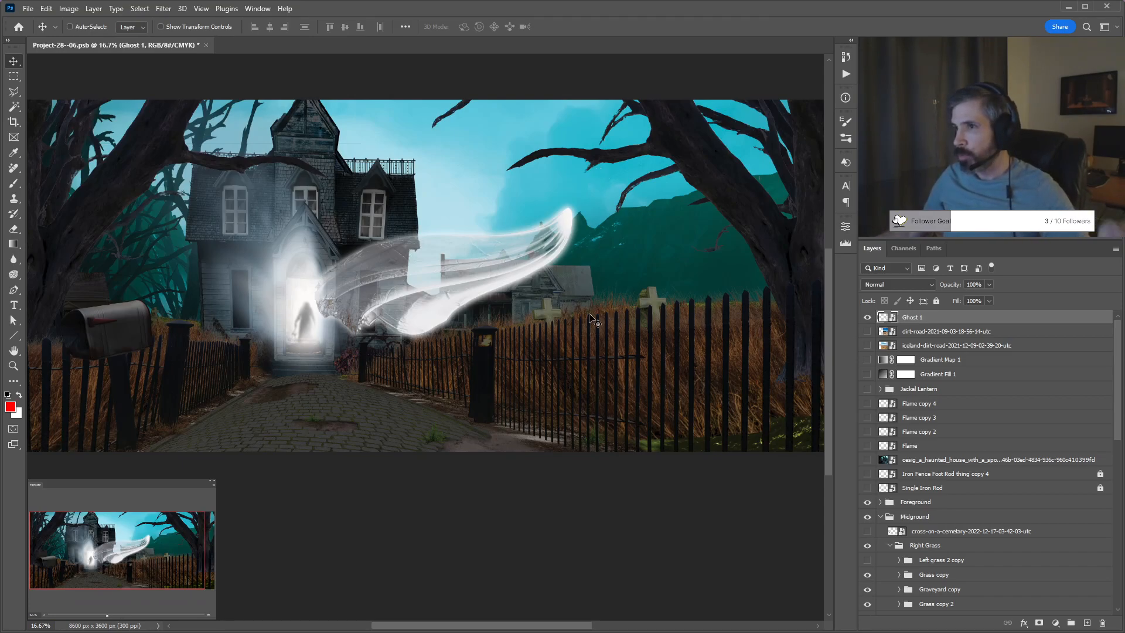
Rotate the Ghost 1 smart object about -37 degrees and move it up so it rises from the glowing doorway.
{"action": "key", "text": "ctrl+t"}
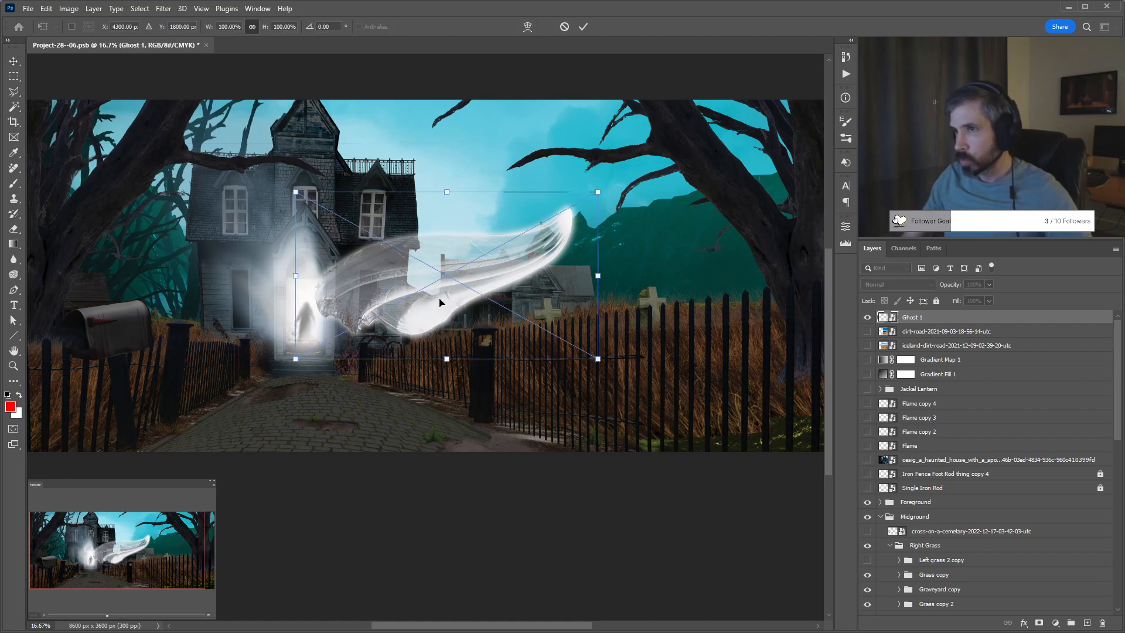
{"action": "left_click_drag", "start_coordinate": [639, 264], "coordinate": [588, 162]}
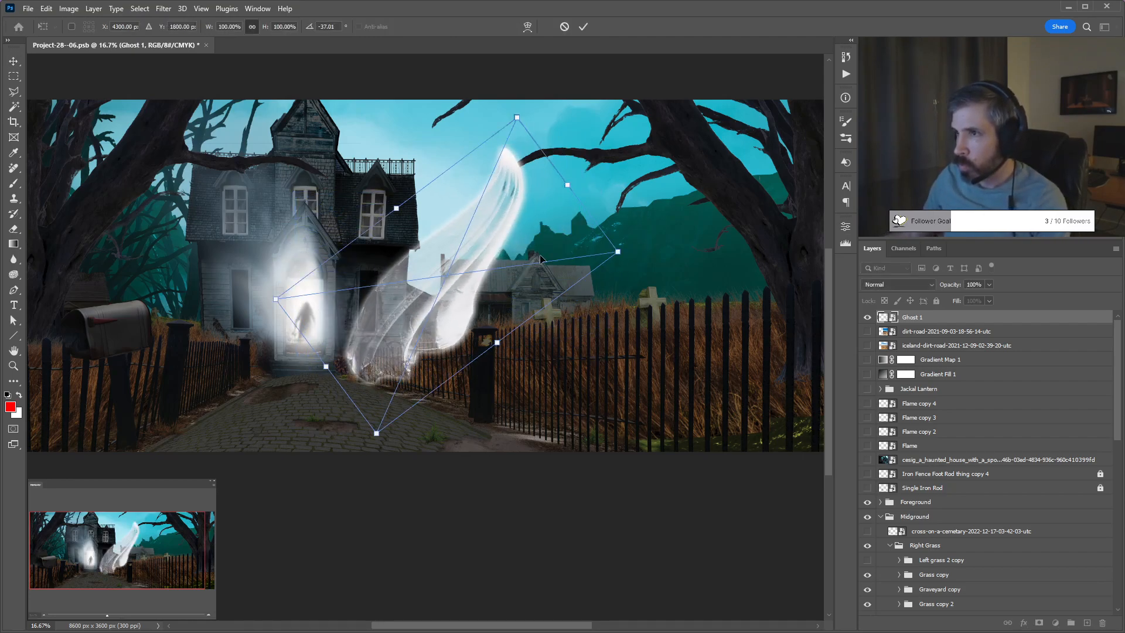
{"action": "left_click_drag", "start_coordinate": [526, 293], "coordinate": [461, 249]}
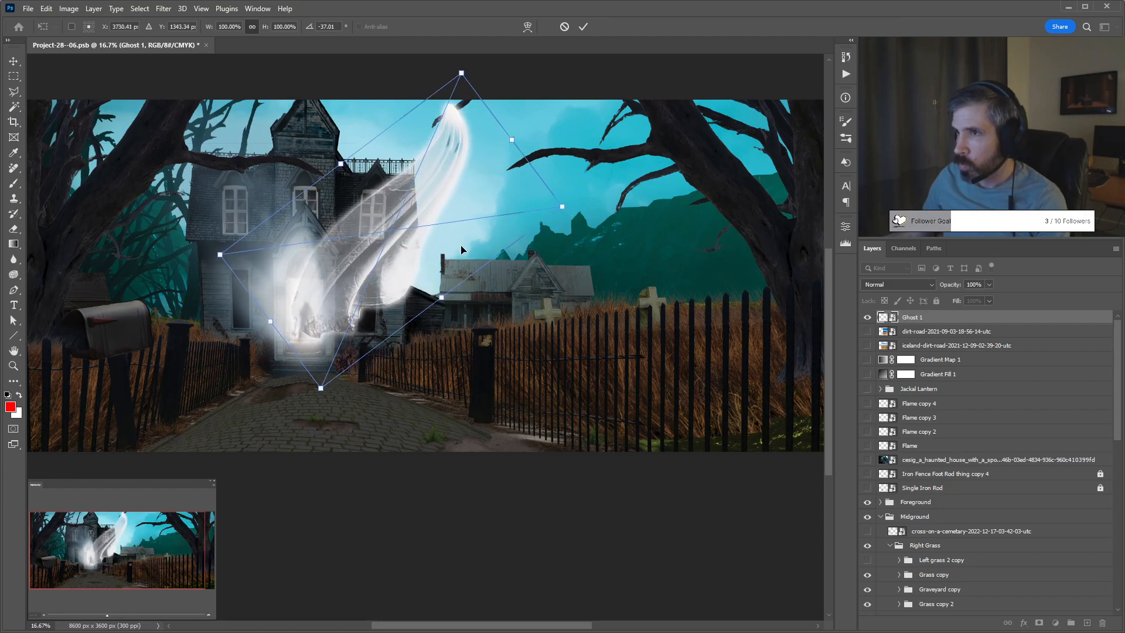
{"action": "key", "text": "Return"}
Scale the Ghost 1 smart object down to a small ghost and place it above the doorway between the upper windows.
{"action": "key", "text": "ctrl+t"}
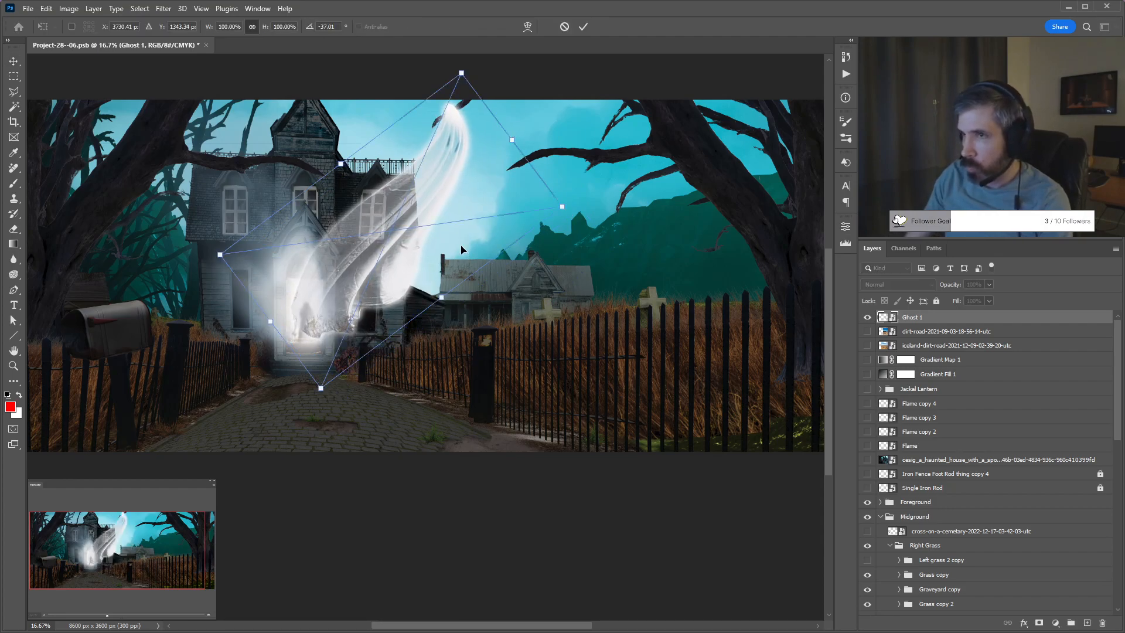
{"action": "left_click_drag", "start_coordinate": [461, 74], "coordinate": [359, 302]}
{"action": "left_click_drag", "start_coordinate": [349, 347], "coordinate": [358, 195]}
{"action": "key", "text": "Return"}
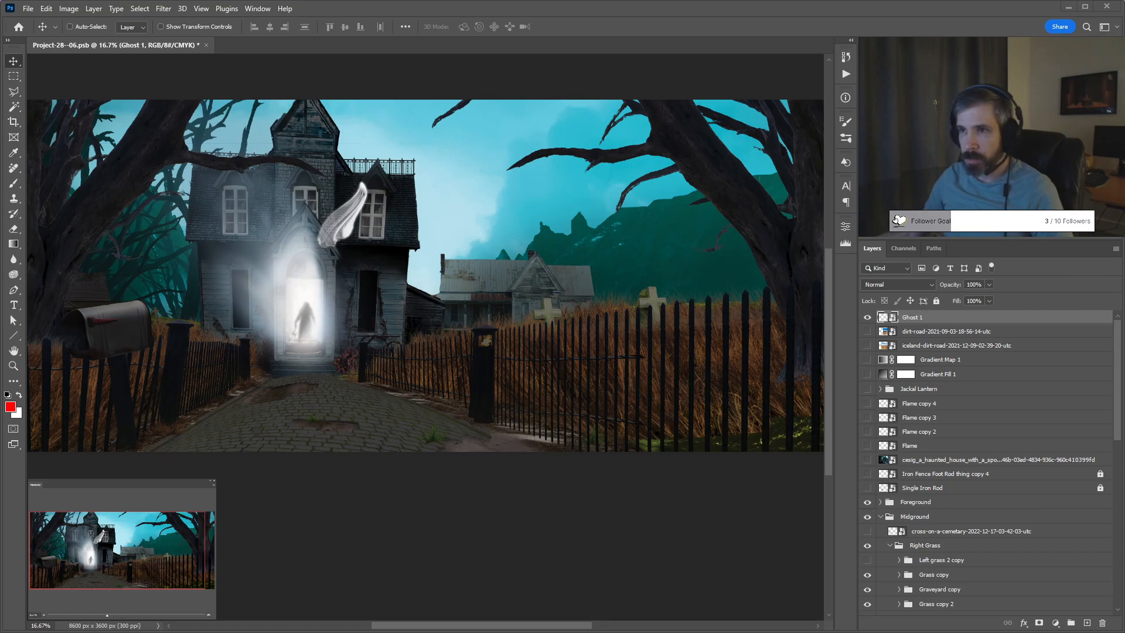
Stretch the fence's upper rail, Iron Fence Foot Rod thing copy 5, across the rods to just past the canvas's right edge.
{"action": "left_click_drag", "start_coordinate": [354, 308], "coordinate": [407, 348]}
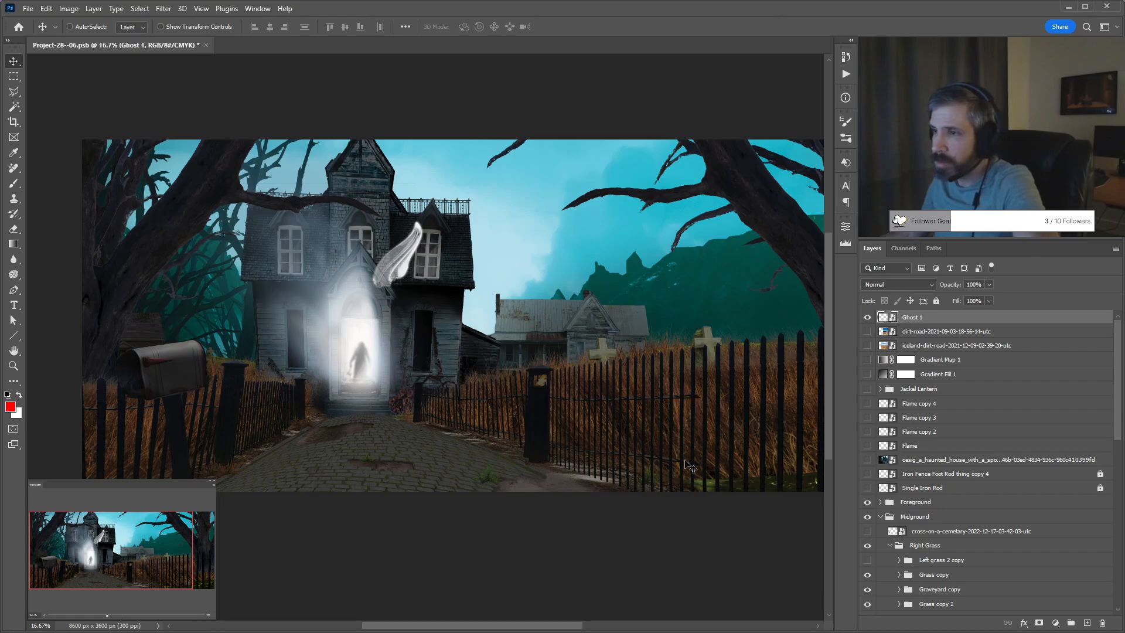
{"action": "left_click_drag", "start_coordinate": [554, 627], "coordinate": [576, 626]}
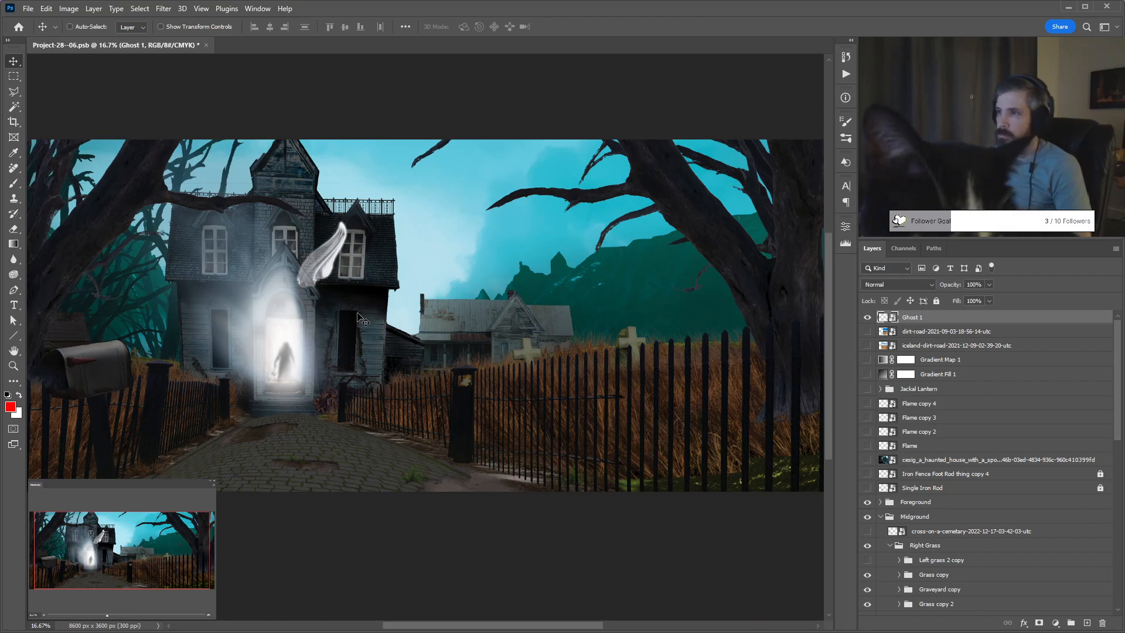
{"action": "left_click", "coordinate": [605, 467], "text": "ctrl"}
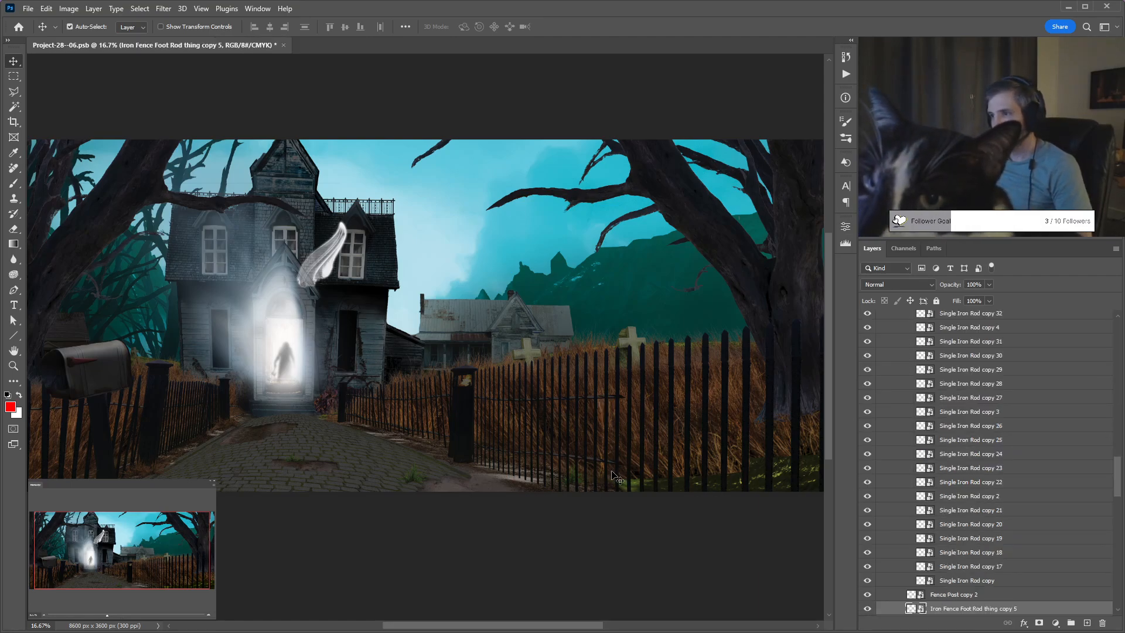
{"action": "key", "text": "ctrl+t"}
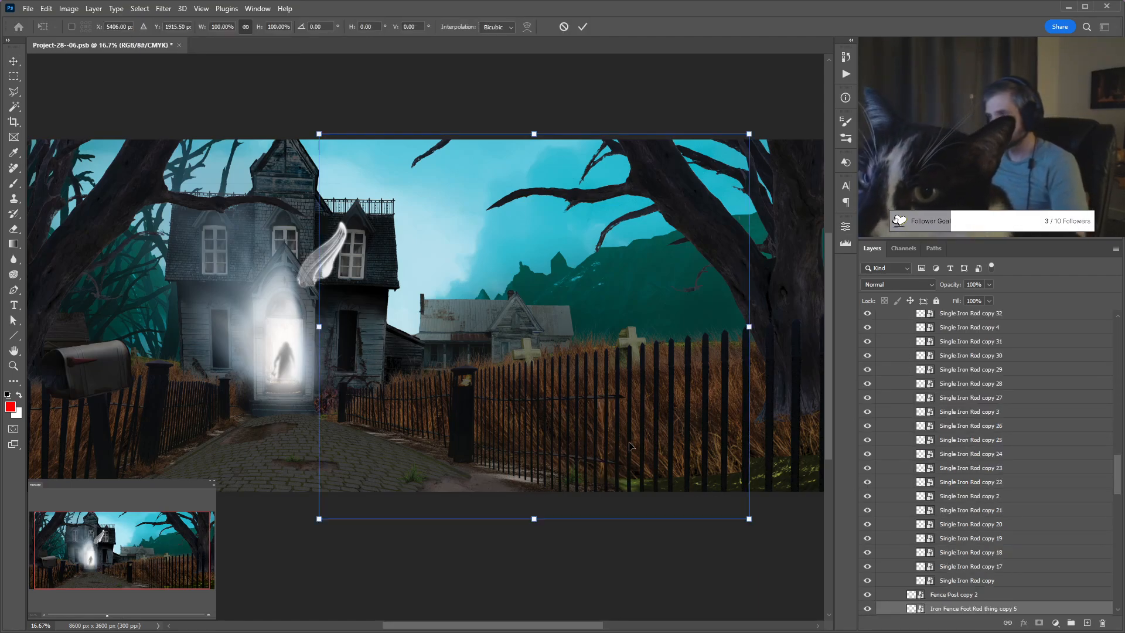
{"action": "left_click_drag", "start_coordinate": [656, 466], "coordinate": [556, 363]}
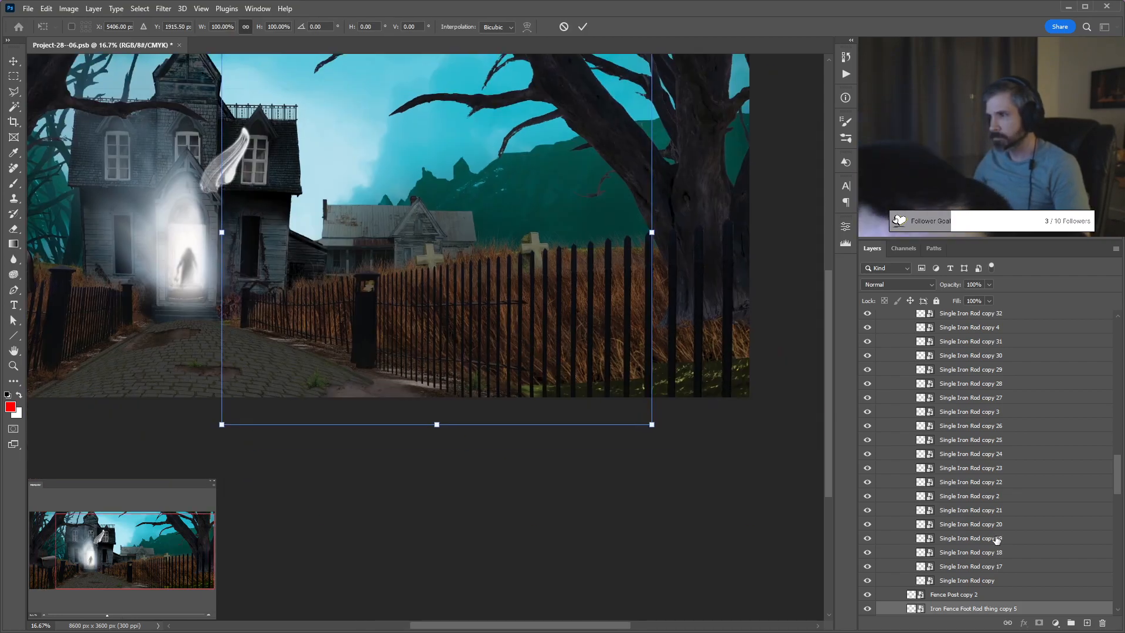
{"action": "key", "text": "Return"}
{"action": "scroll", "coordinate": [966, 545], "scroll_direction": "down", "scroll_amount": 3}
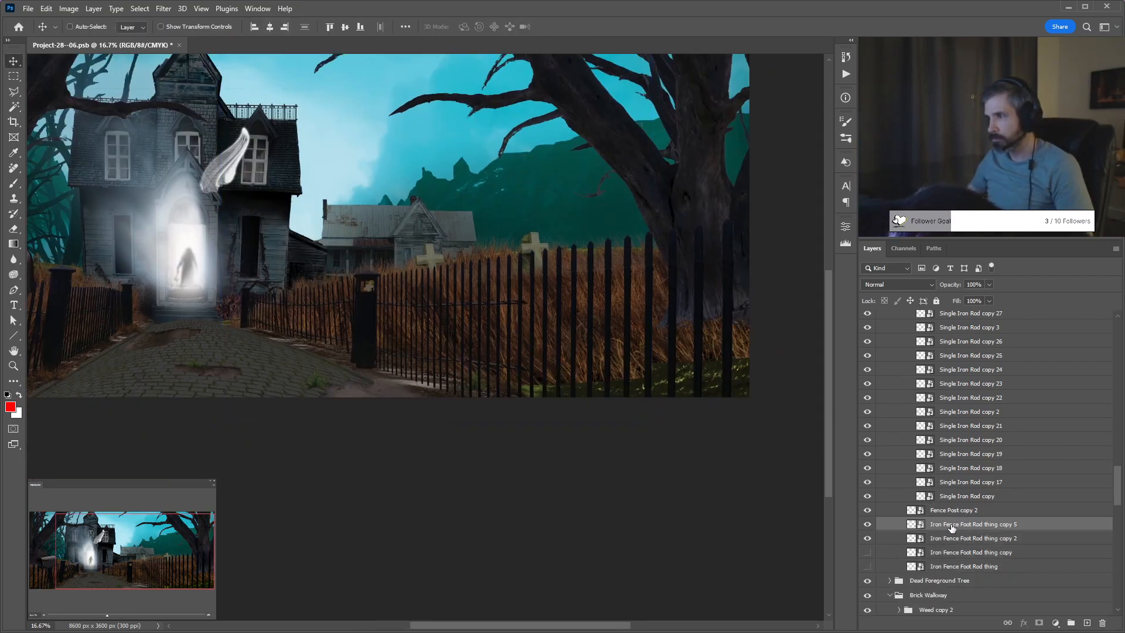
{"action": "left_click", "coordinate": [967, 526]}
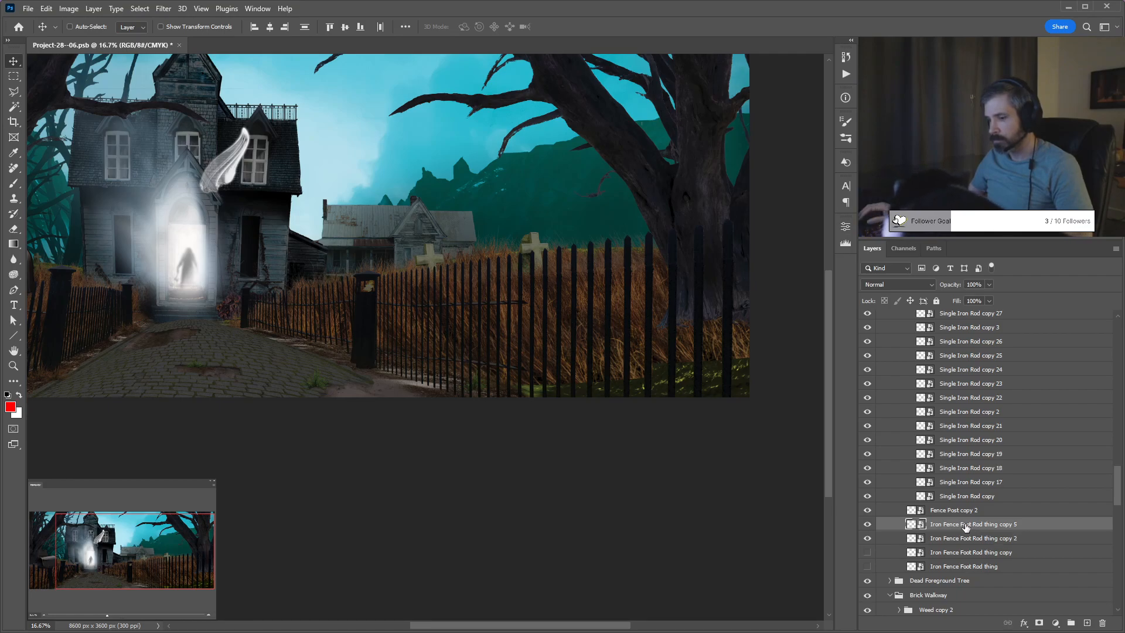
{"action": "key", "text": "ctrl+t"}
{"action": "left_click_drag", "start_coordinate": [533, 303], "coordinate": [772, 314]}
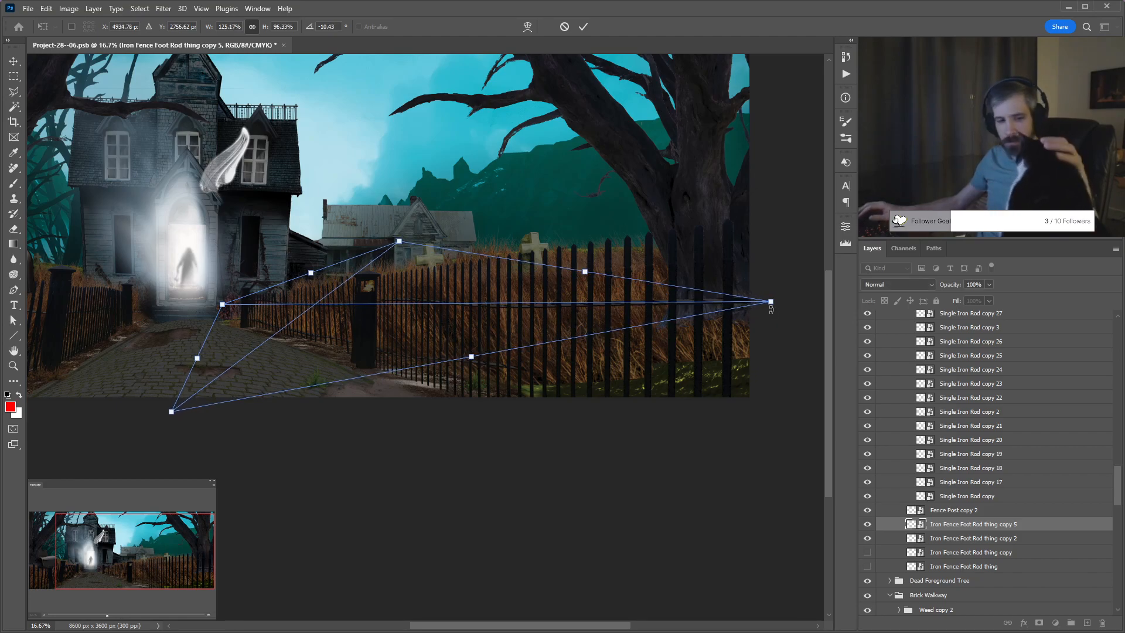
{"action": "scroll", "coordinate": [770, 310], "scroll_direction": "up", "scroll_amount": 1}
{"action": "key", "text": "Return"}
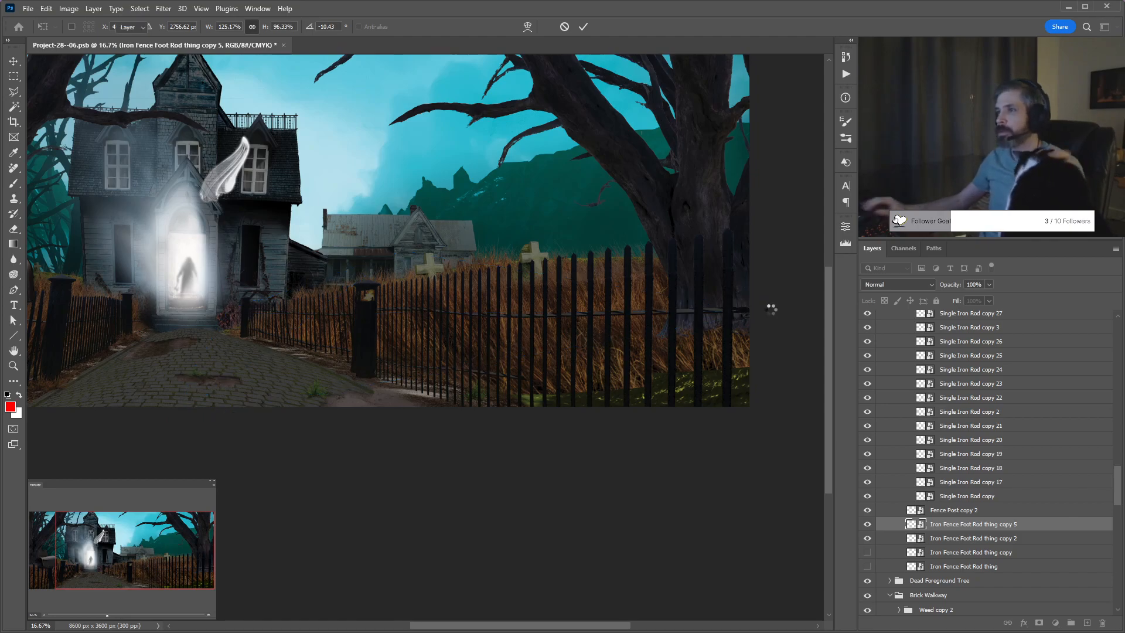
Stretch the fence's lower rail, Iron Fence Foot Rod thing copy 2, along the rod bases toward the canvas's lower-right corner.
{"action": "left_click", "coordinate": [949, 538]}
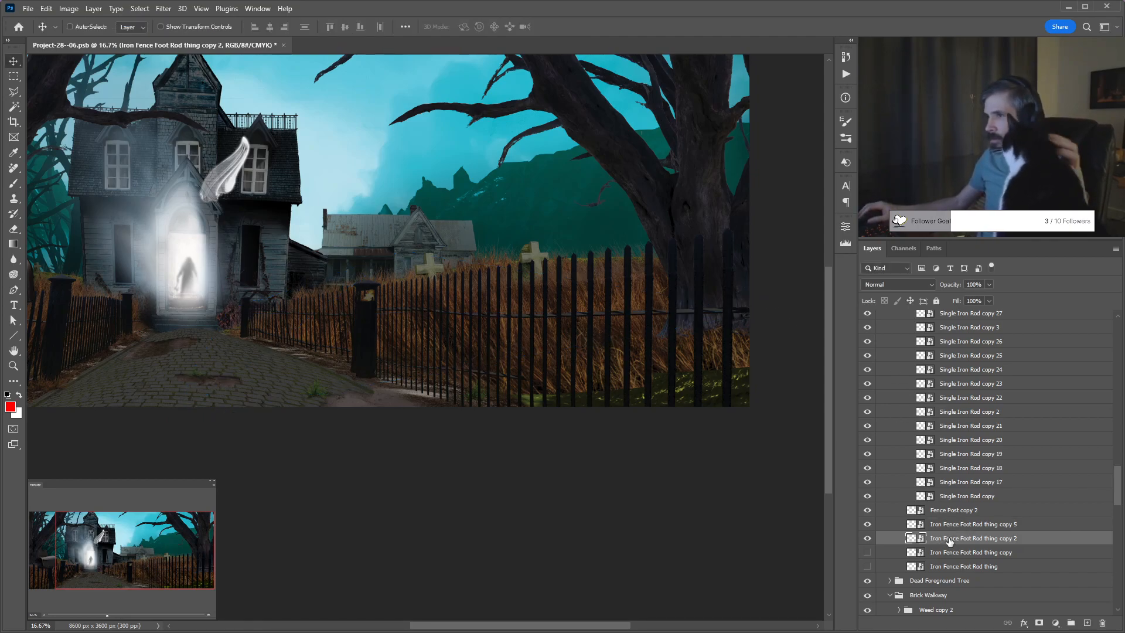
{"action": "key", "text": "ctrl+t"}
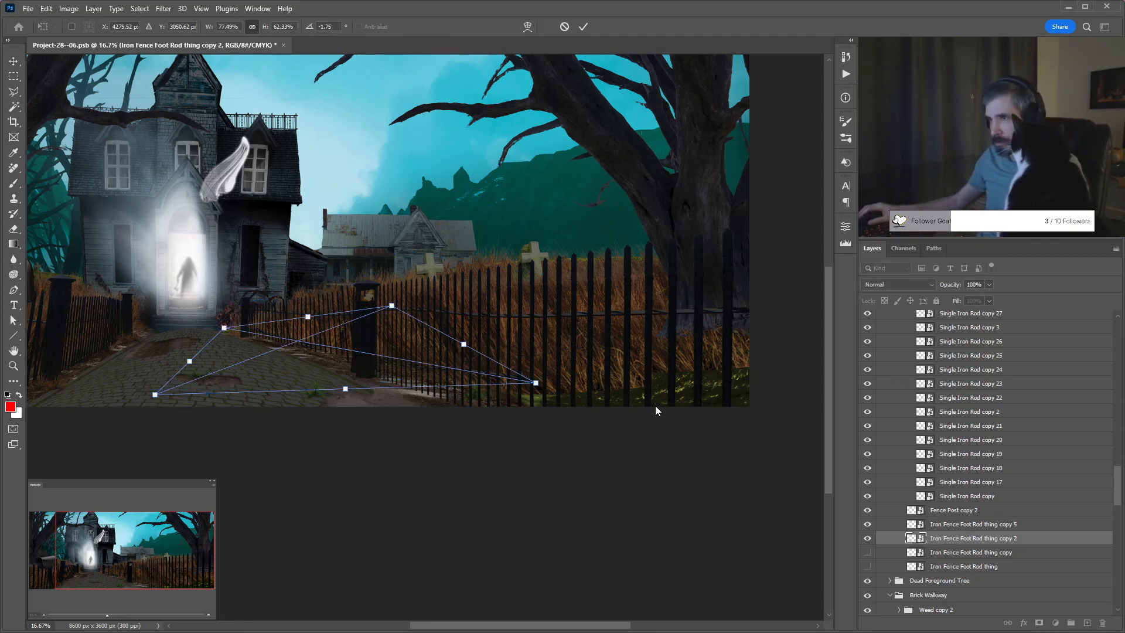
{"action": "left_click_drag", "start_coordinate": [546, 386], "coordinate": [744, 414]}
{"action": "key", "text": "Return"}
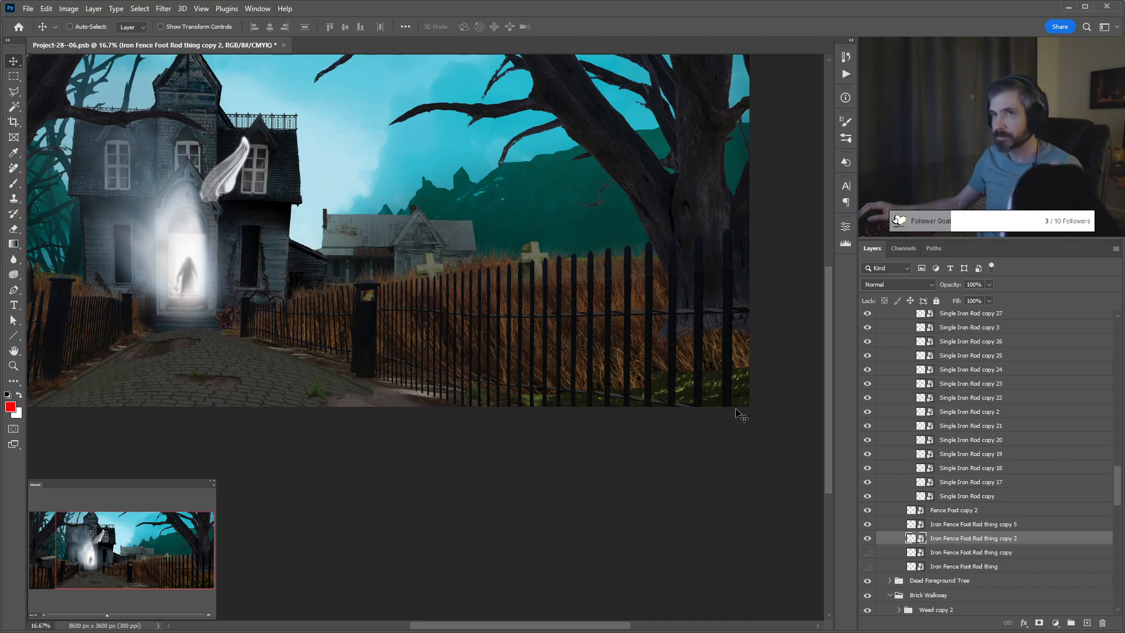
Distort the upper rail, Iron Fence Foot Rod thing copy 5, so it slopes upward from the fence post toward the large tree.
{"action": "left_click", "coordinate": [946, 523]}
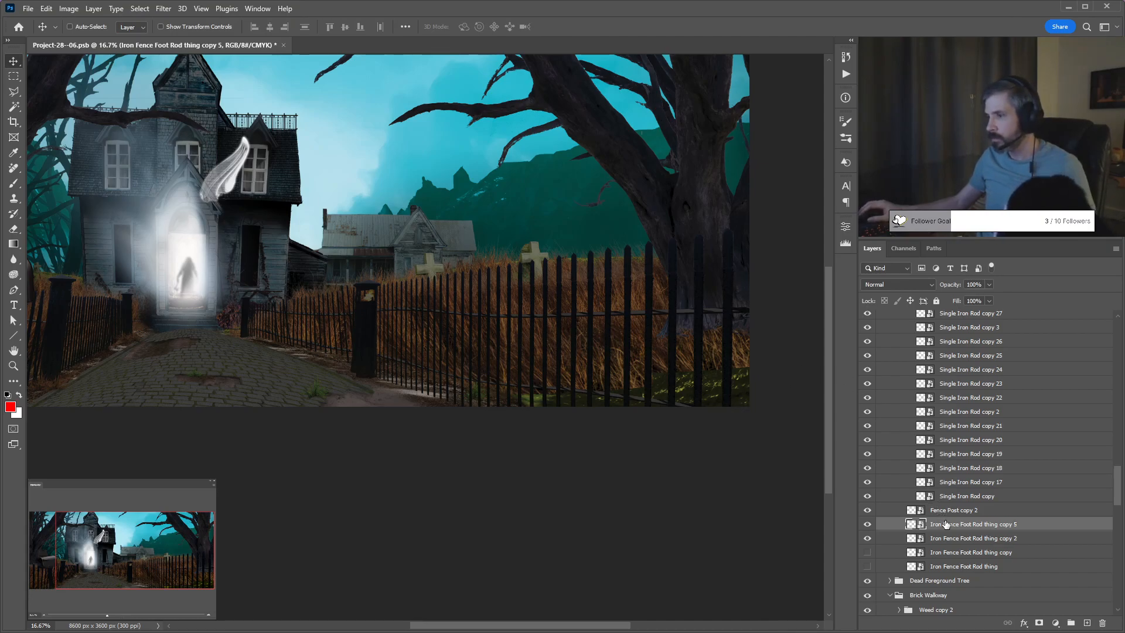
{"action": "key", "text": "ctrl+t"}
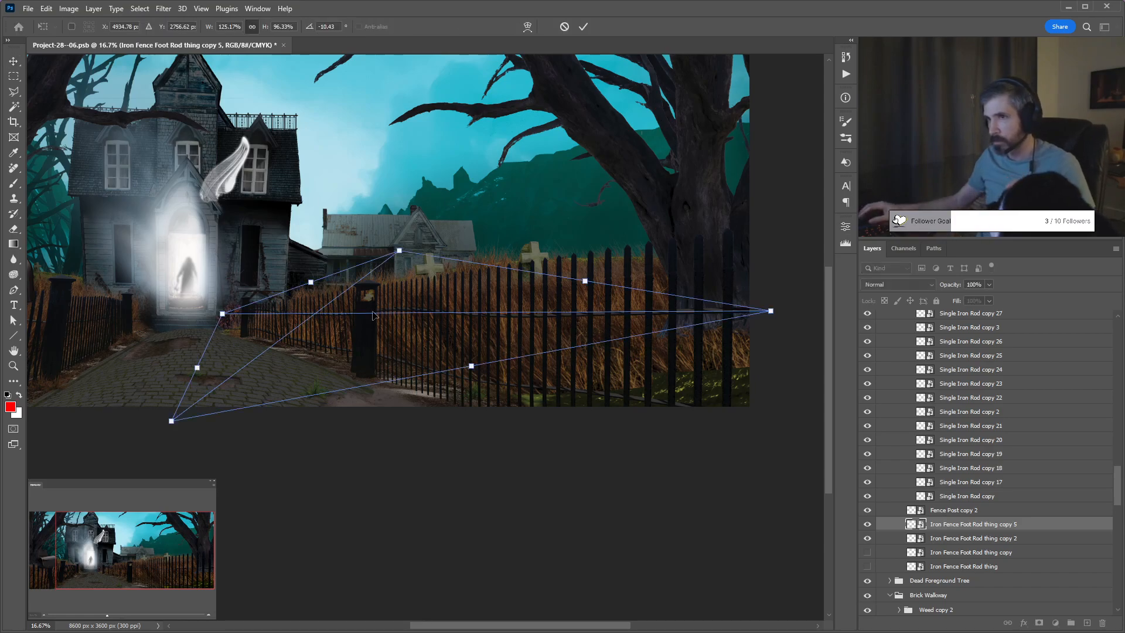
{"action": "left_click_drag", "start_coordinate": [249, 316], "coordinate": [242, 311]}
{"action": "left_click_drag", "start_coordinate": [787, 313], "coordinate": [788, 286]}
{"action": "key", "text": "Return"}
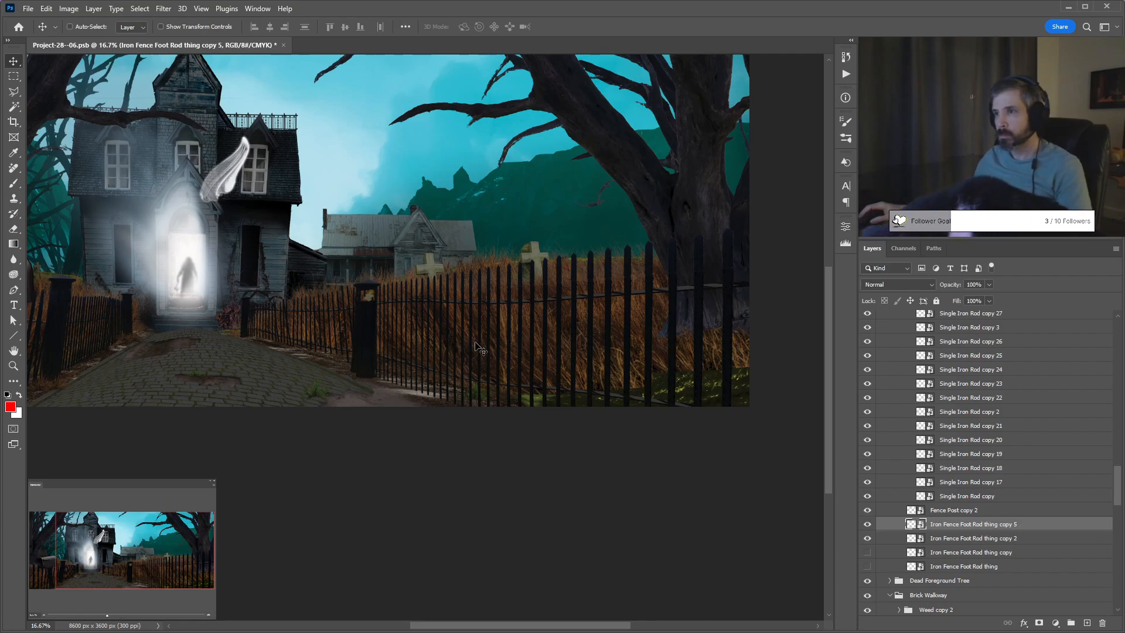
Select individual rods in the right fence: Single Iron Rod copy 58 to 60, copy 57 and copy 61.
{"action": "scroll", "coordinate": [445, 363], "scroll_direction": "up", "scroll_amount": 2}
{"action": "scroll", "coordinate": [485, 346], "scroll_direction": "up", "scroll_amount": 1}
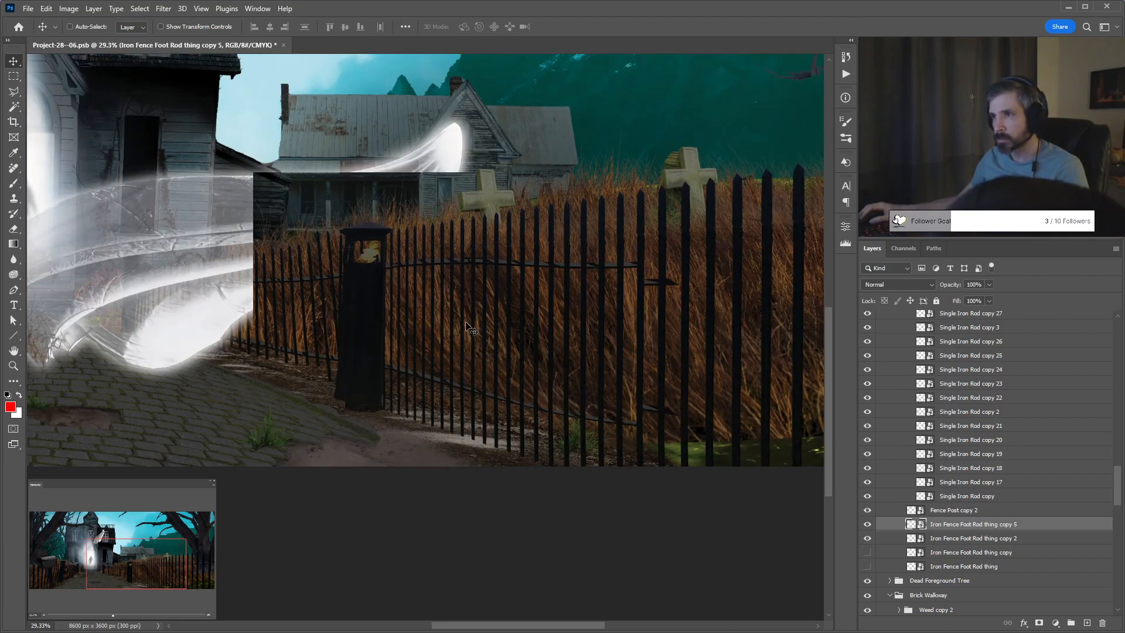
{"action": "left_click", "coordinate": [475, 328], "text": "ctrl"}
{"action": "left_click", "coordinate": [488, 329]}
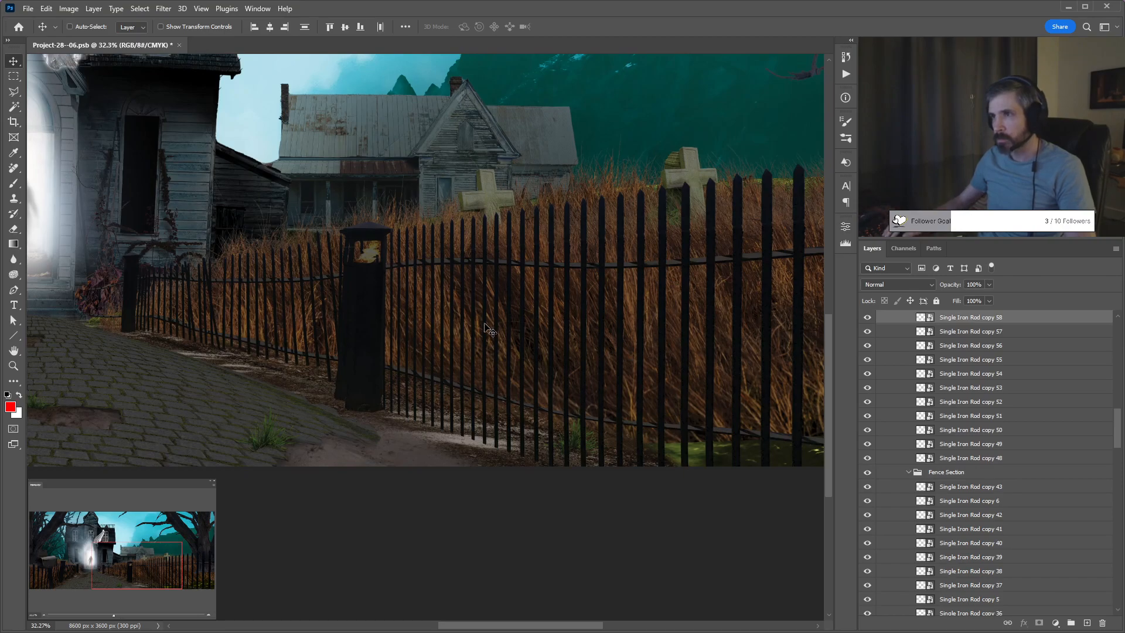
{"action": "key", "text": "ctrl+j"}
{"action": "key", "text": "ctrl+j"}
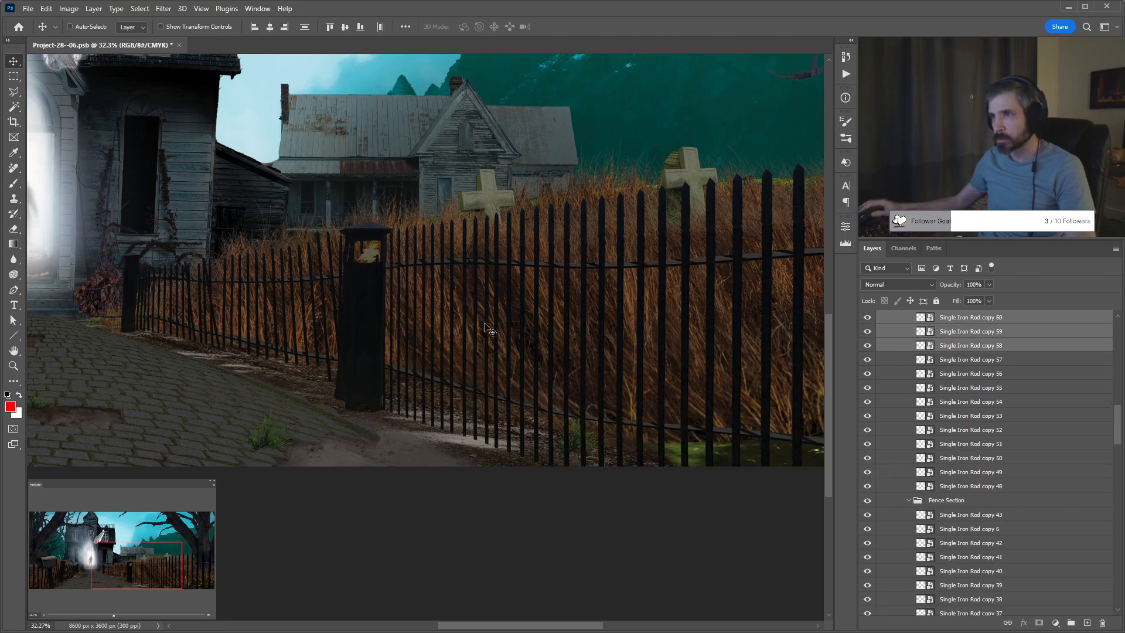
{"action": "left_click", "coordinate": [455, 317], "text": "ctrl"}
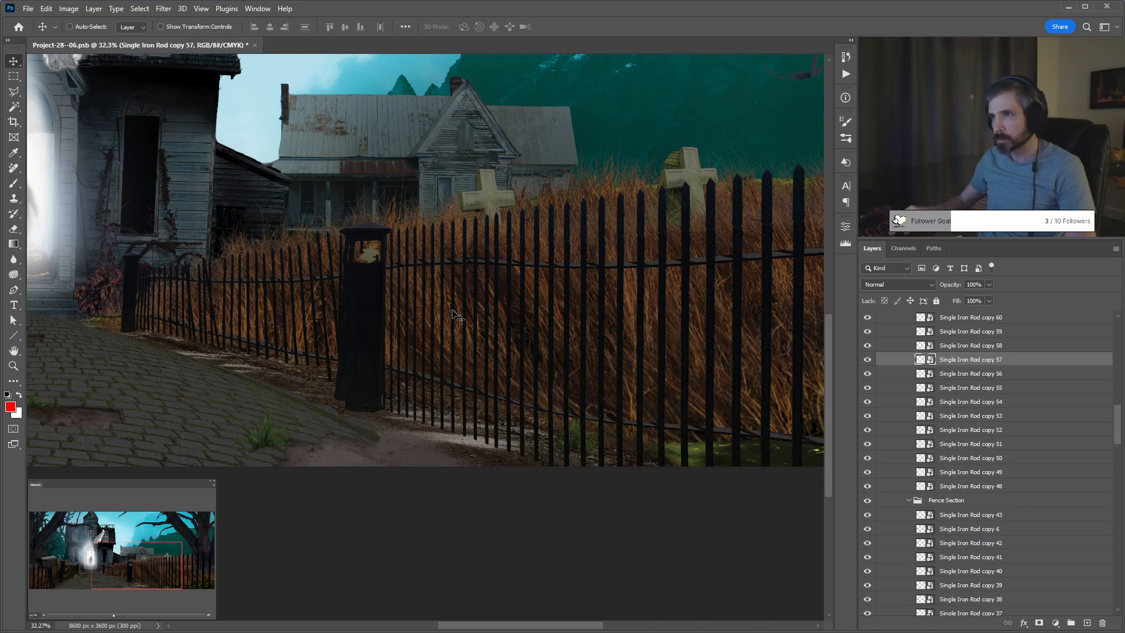
{"action": "key", "text": "ctrl"}
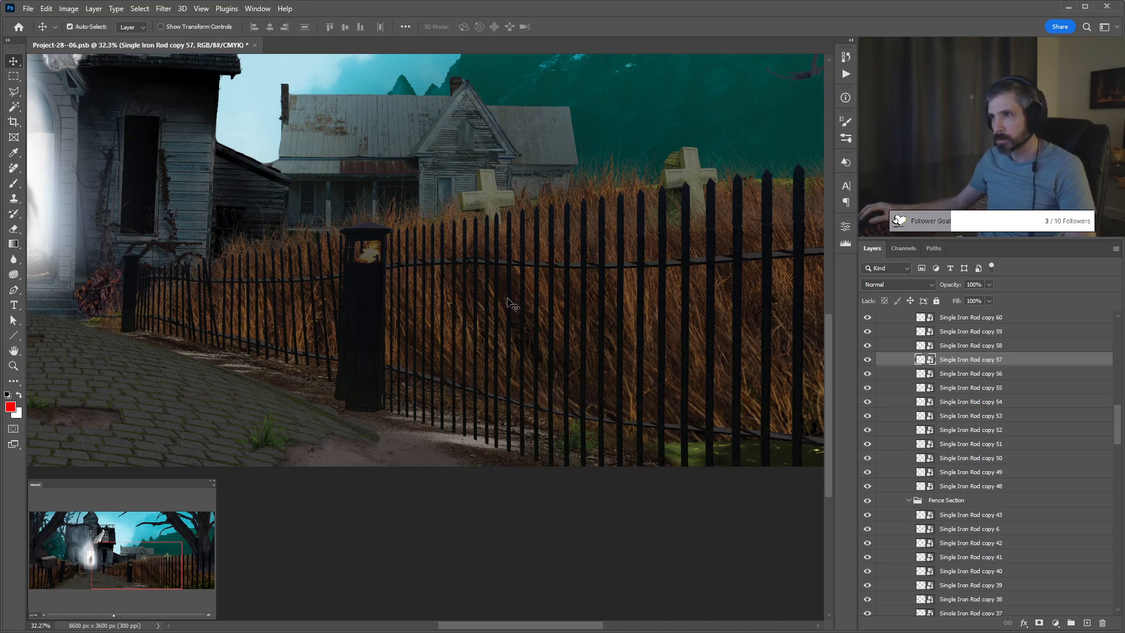
{"action": "left_click_drag", "start_coordinate": [501, 303], "coordinate": [496, 304]}
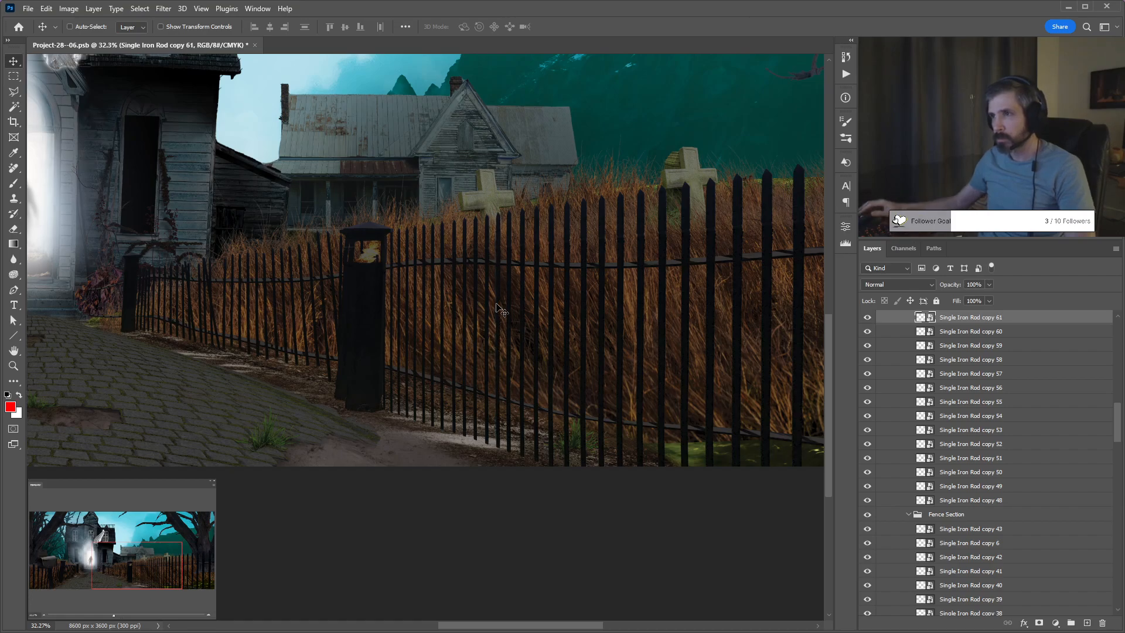
Select the four neighbouring rods farther along the right fence, Single Iron Rod copy 66 to 69.
{"action": "left_click_drag", "start_coordinate": [702, 309], "coordinate": [484, 256]}
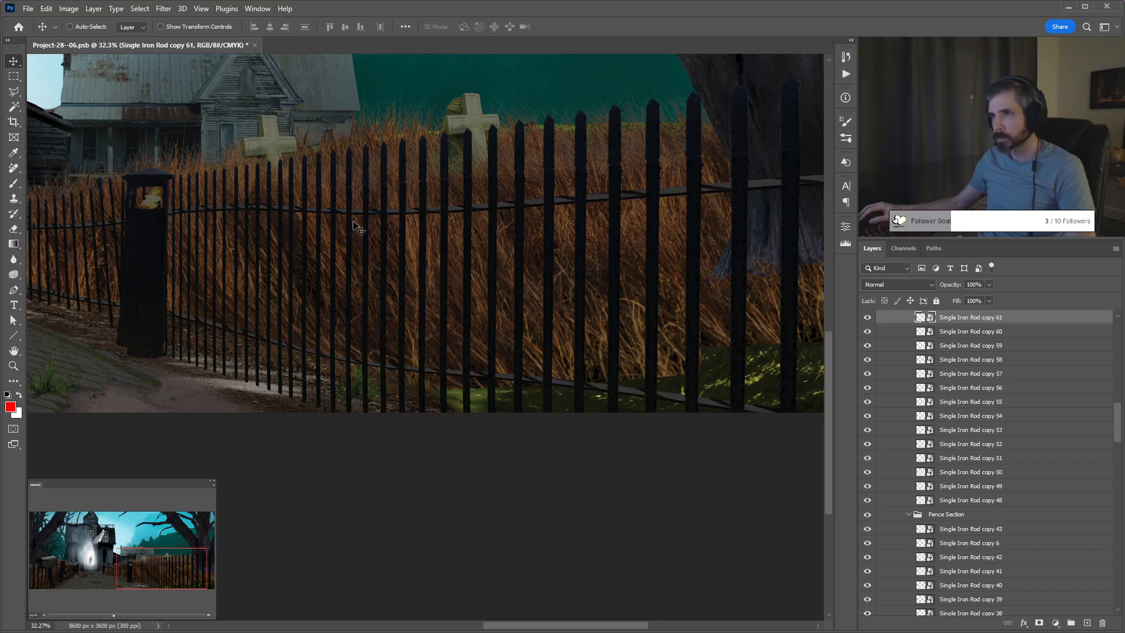
{"action": "key", "text": "ctrl+j"}
{"action": "key", "text": "ctrl+j"}
{"action": "key", "text": "ctrl+j"}
{"action": "key", "text": "ctrl+j"}
{"action": "key", "text": "ctrl+j"}
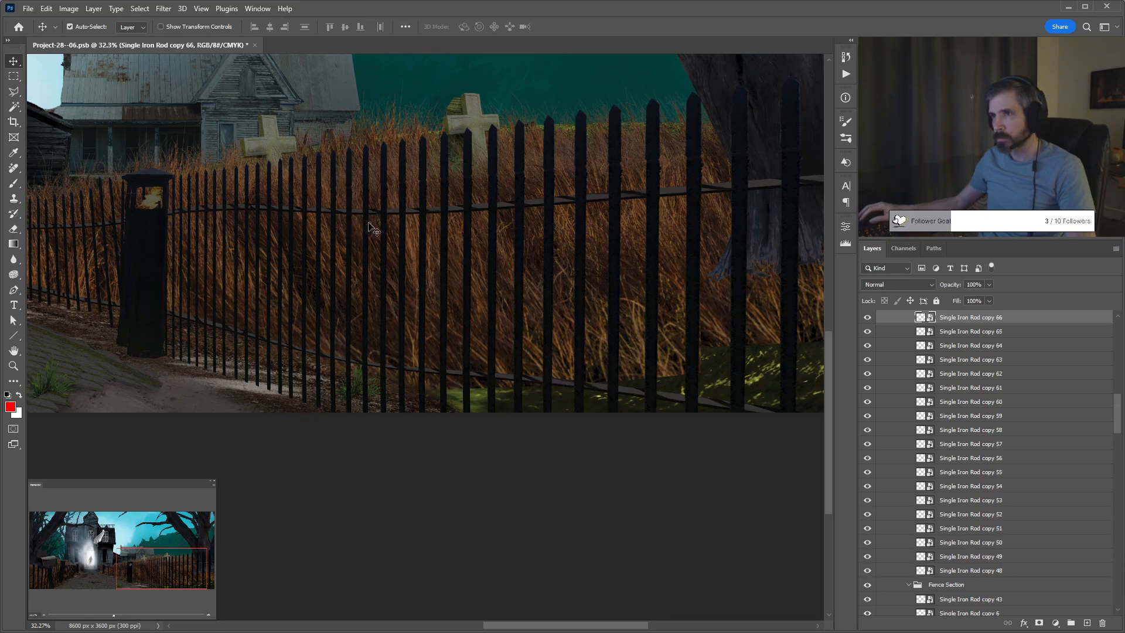
{"action": "left_click", "coordinate": [369, 227], "text": "shift"}
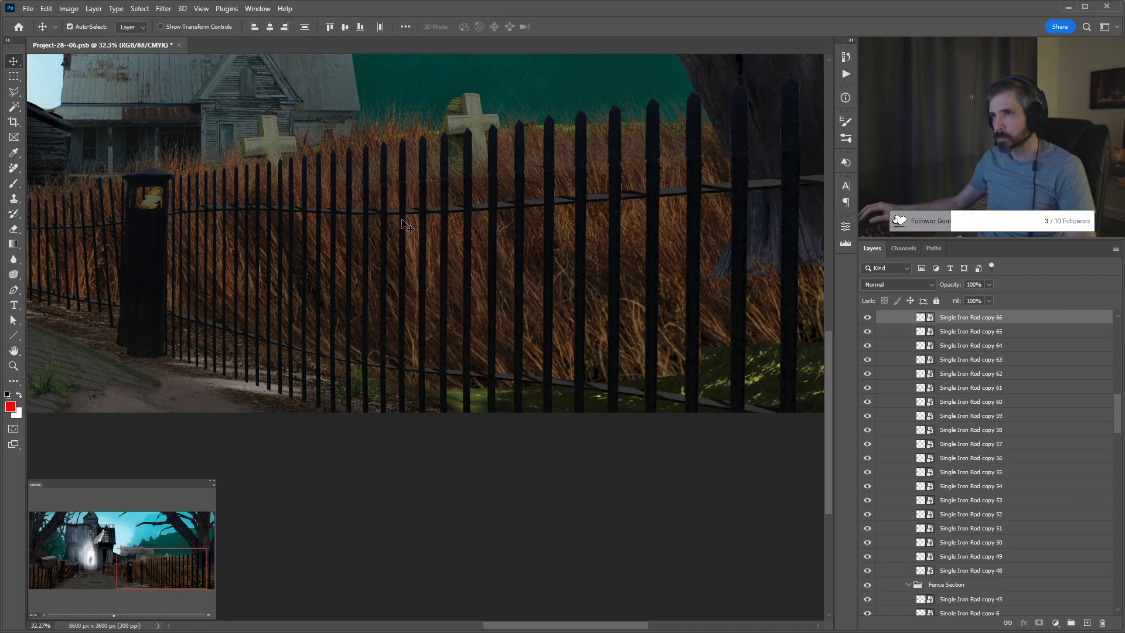
{"action": "key", "text": "ctrl+j"}
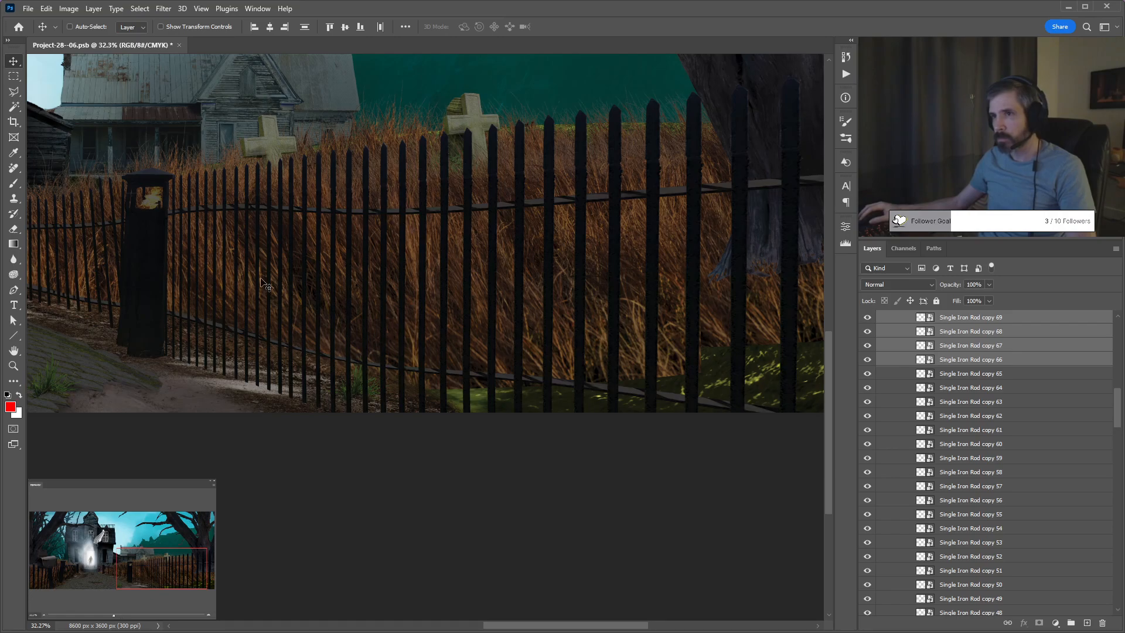
Select the five rods beside the fence post, Single Iron Rod copy 50 to 54.
{"action": "left_click", "coordinate": [181, 319]}
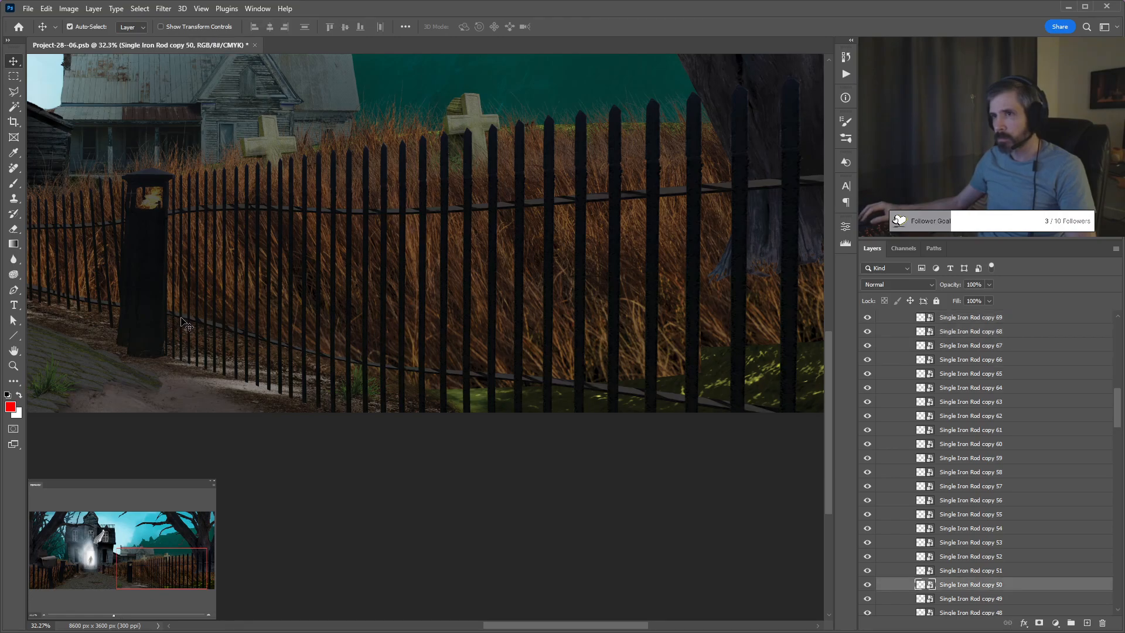
{"action": "left_click", "coordinate": [188, 318], "text": "shift"}
{"action": "left_click", "coordinate": [195, 318], "text": "shift"}
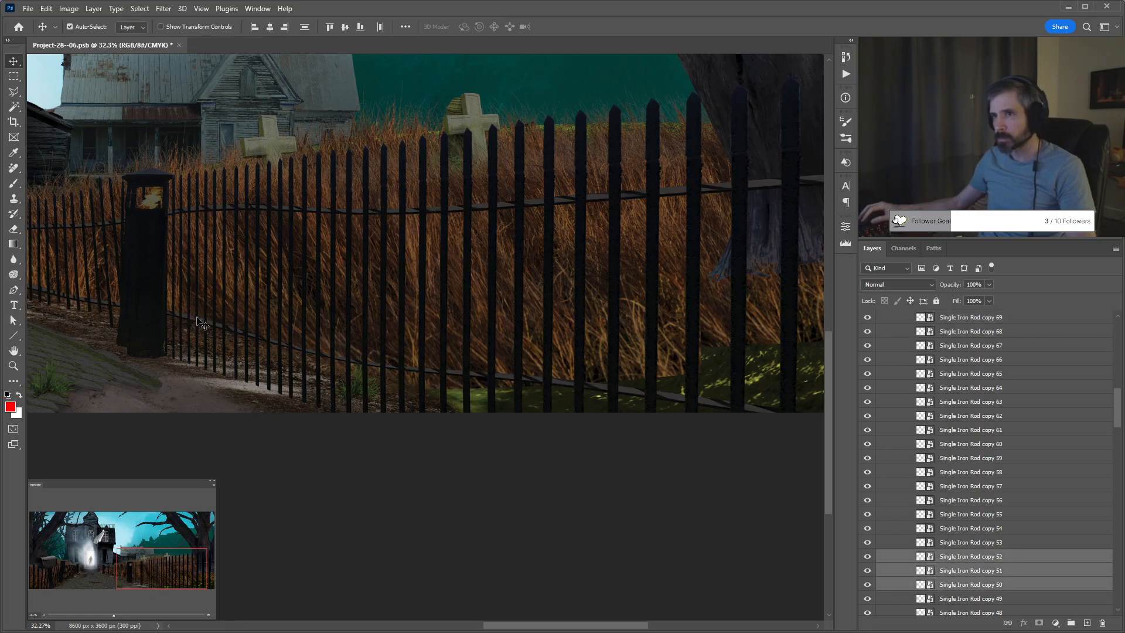
{"action": "left_click", "coordinate": [201, 318], "text": "shift"}
{"action": "left_click", "coordinate": [205, 317], "text": "shift"}
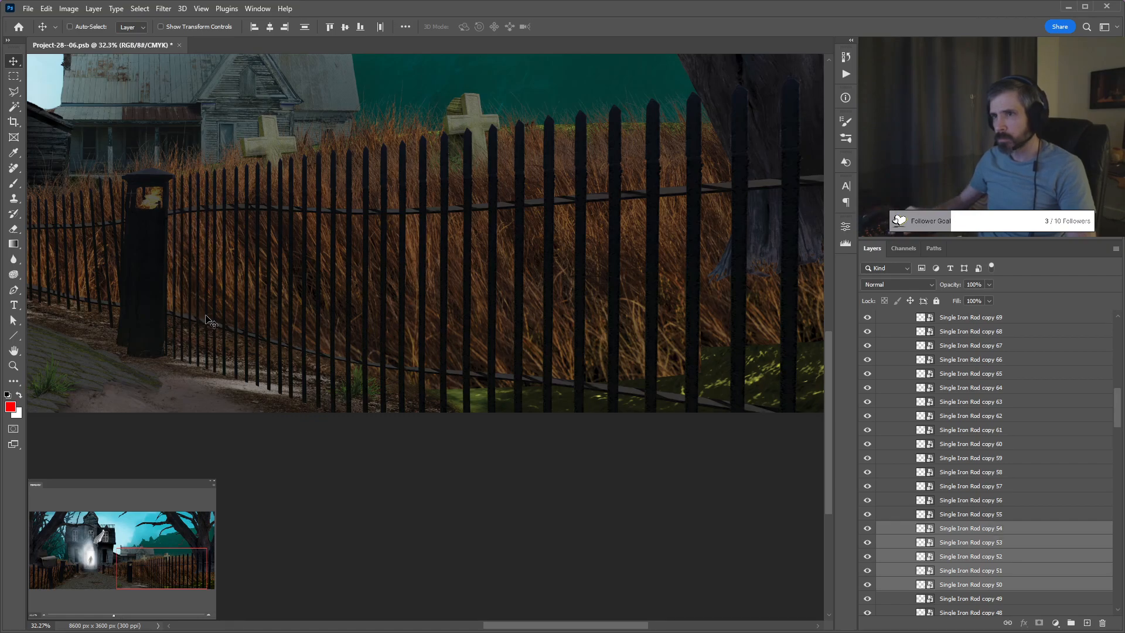
{"action": "key", "text": "ctrl"}
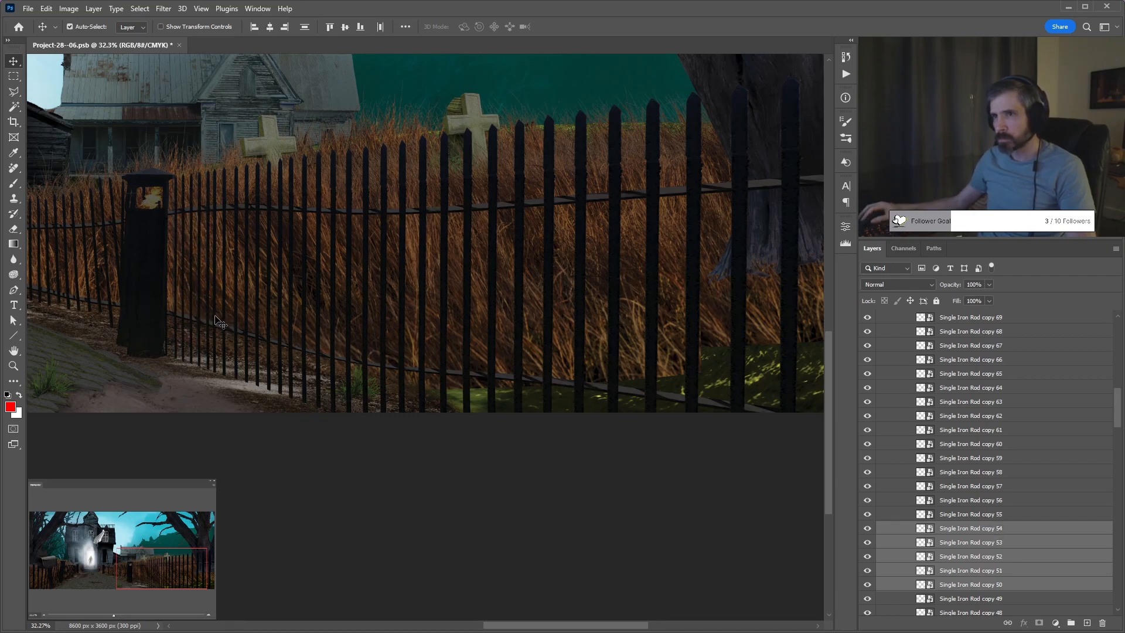
Reselect the rods beside the fence post, Single Iron Rod copy 51 to 53, and narrow the selection to copy 51.
{"action": "left_click", "coordinate": [216, 317]}
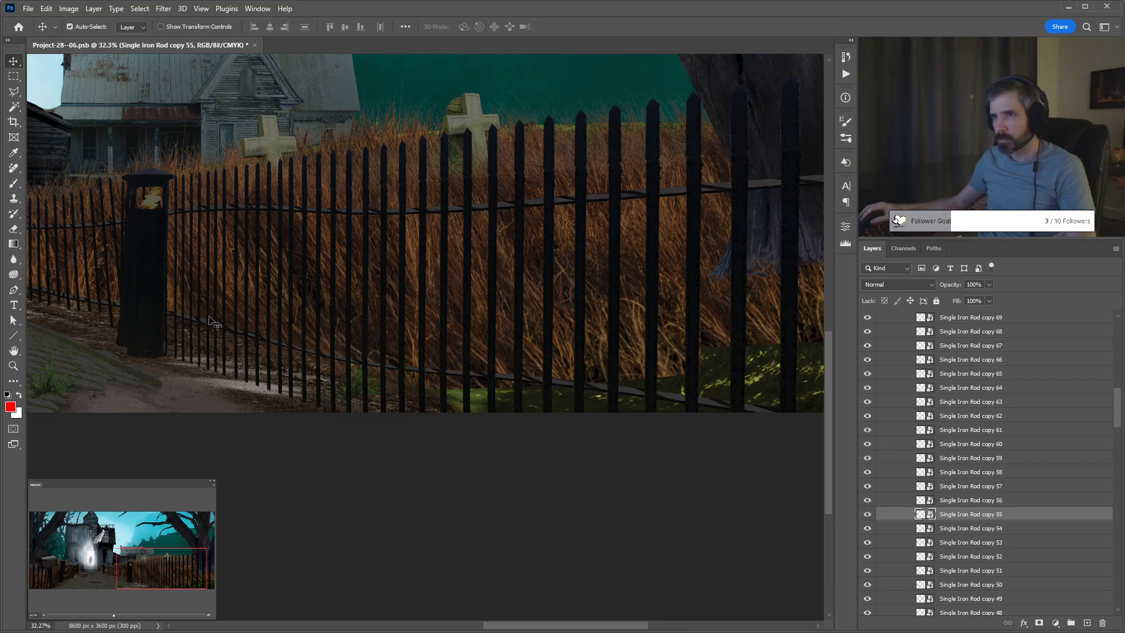
{"action": "left_click", "coordinate": [198, 317]}
{"action": "left_click", "coordinate": [191, 316], "text": "shift"}
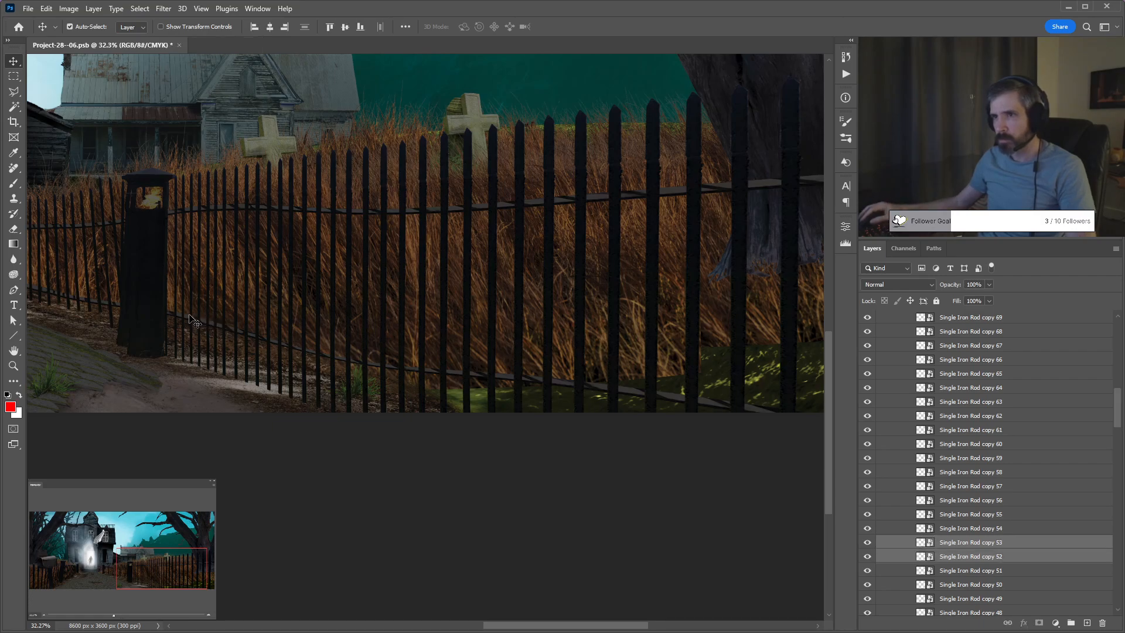
{"action": "left_click", "coordinate": [182, 315], "text": "shift"}
{"action": "key", "text": "ctrl"}
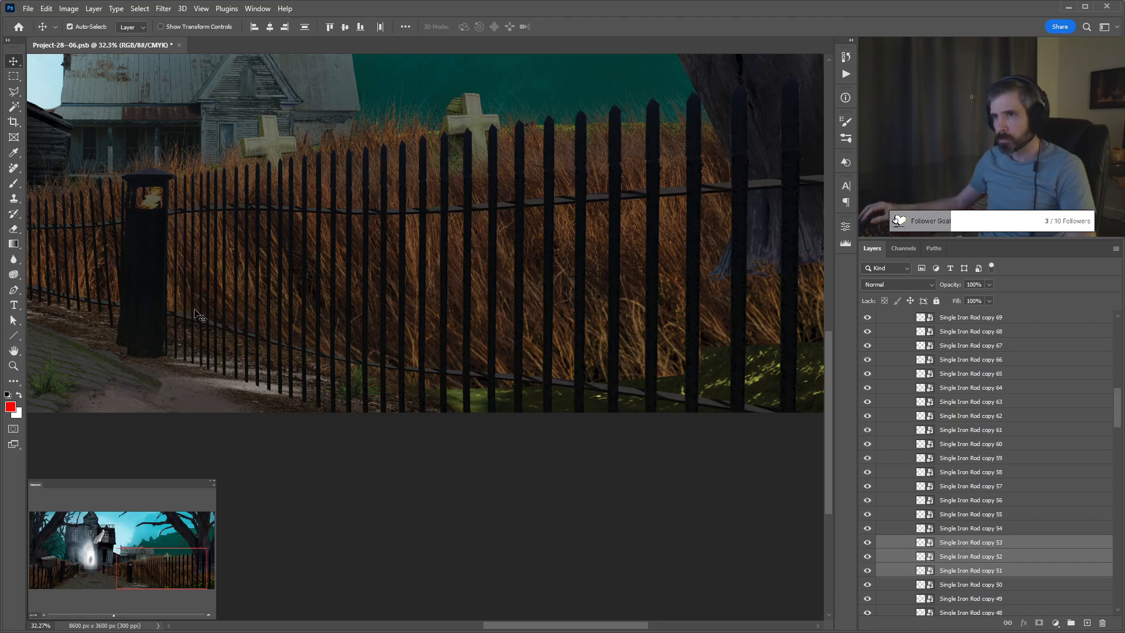
{"action": "left_click", "coordinate": [196, 315], "text": "ctrl"}
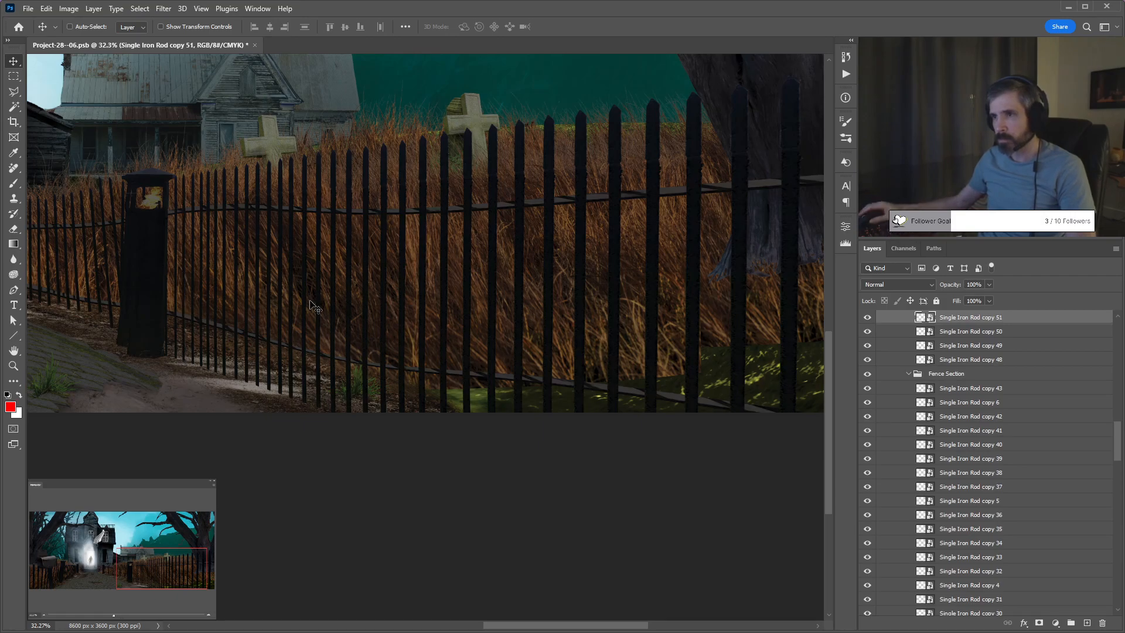
{"action": "scroll", "coordinate": [351, 301], "scroll_direction": "down", "scroll_amount": 2}
{"action": "scroll", "coordinate": [351, 301], "scroll_direction": "down", "scroll_amount": 1}
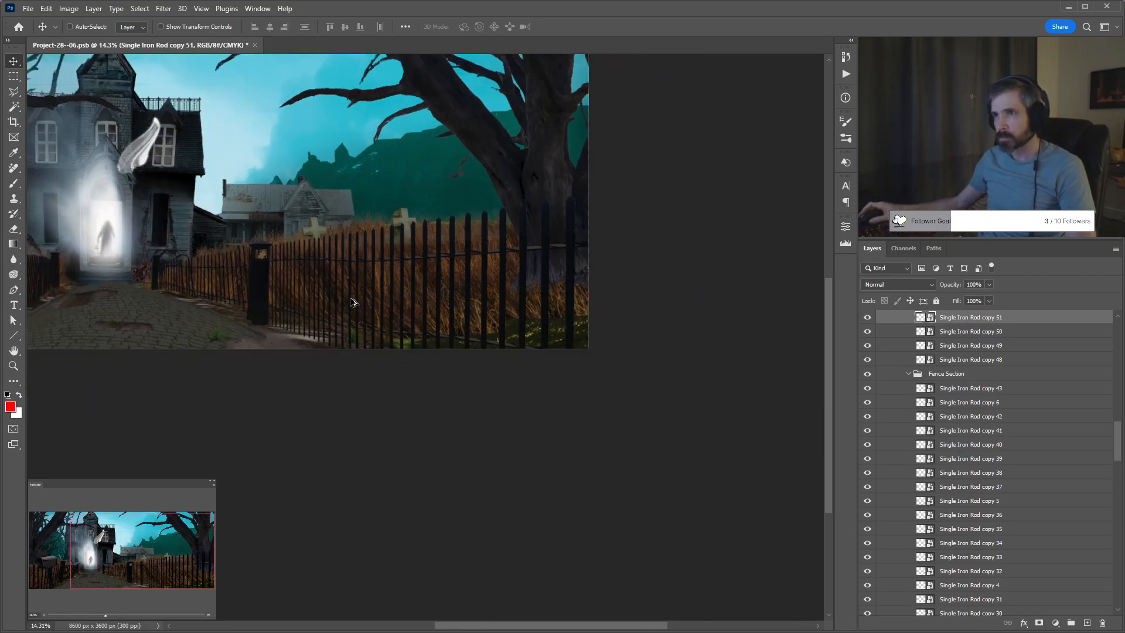
Duplicate the thin iron rods beside the lantern post along the near fence and scale the newest copy's height to 97.27%.
{"action": "scroll", "coordinate": [358, 293], "scroll_direction": "up", "scroll_amount": 3}
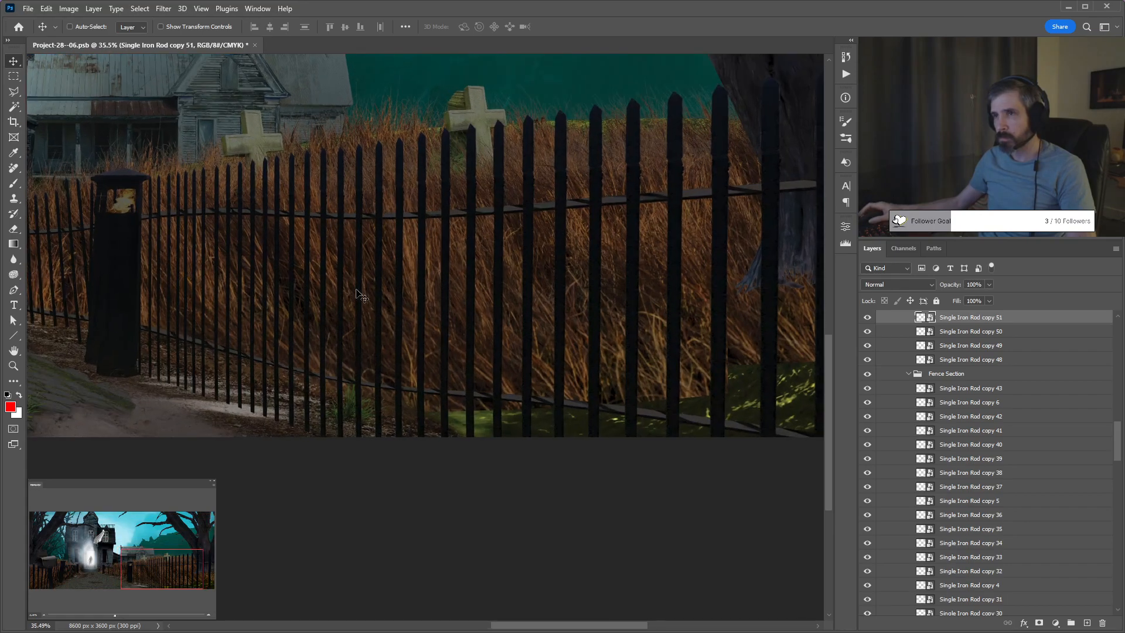
{"action": "scroll", "coordinate": [593, 281], "scroll_direction": "left", "scroll_amount": 3}
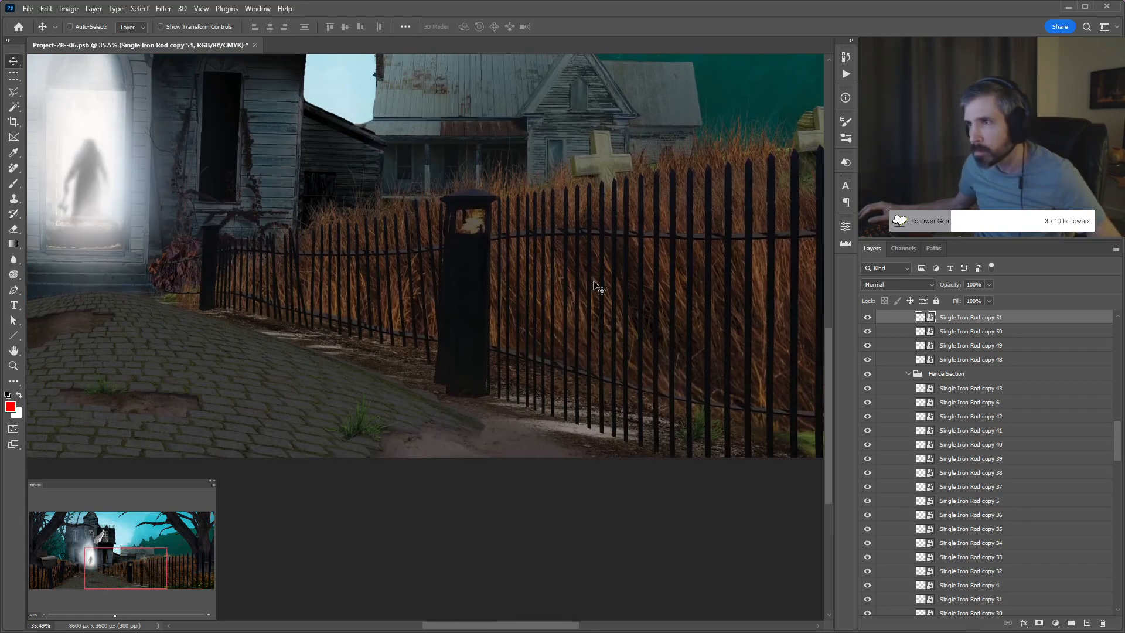
{"action": "left_click", "coordinate": [494, 389], "text": "ctrl"}
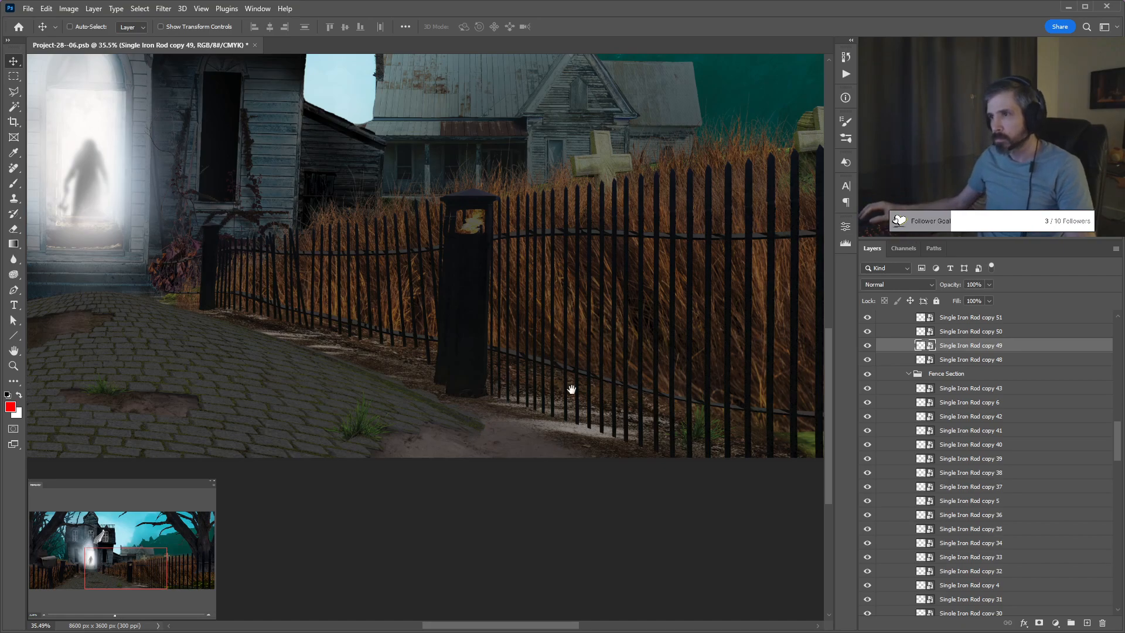
{"action": "left_click_drag", "start_coordinate": [573, 389], "coordinate": [528, 346]}
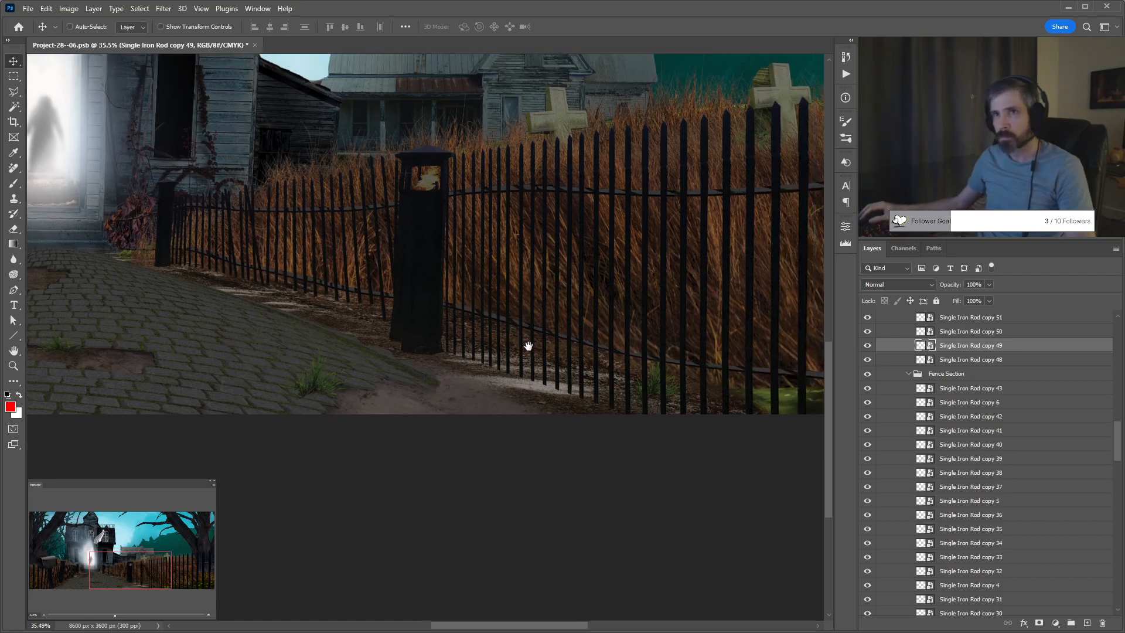
{"action": "left_click", "coordinate": [460, 356], "text": "ctrl+shift"}
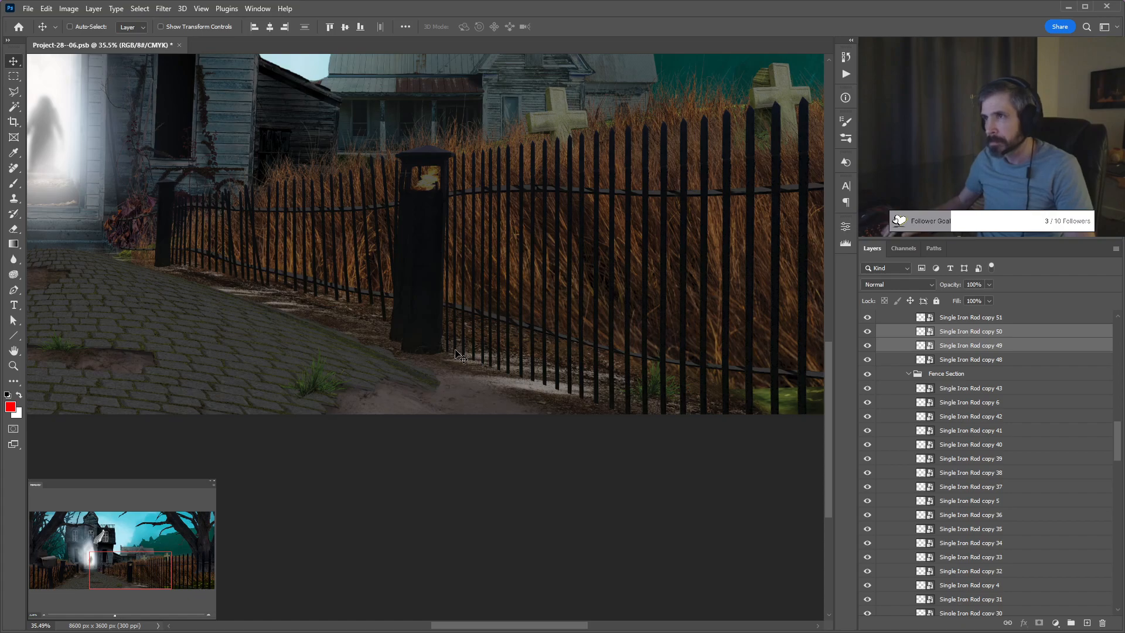
{"action": "left_click_drag", "start_coordinate": [605, 359], "coordinate": [470, 294]}
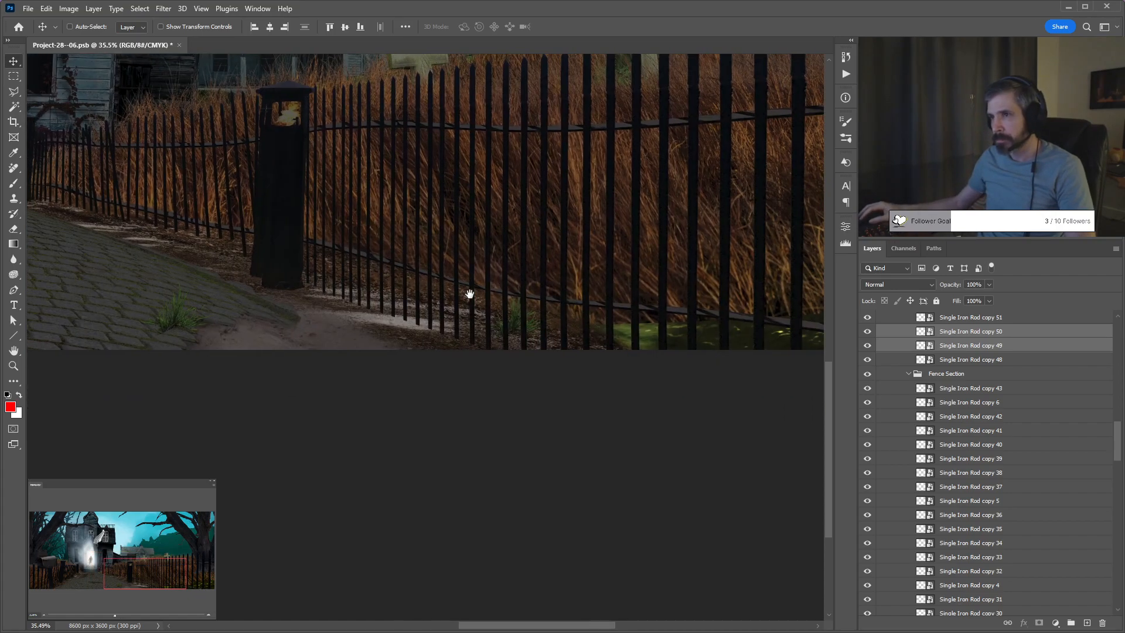
{"action": "left_click", "coordinate": [361, 301], "text": "ctrl"}
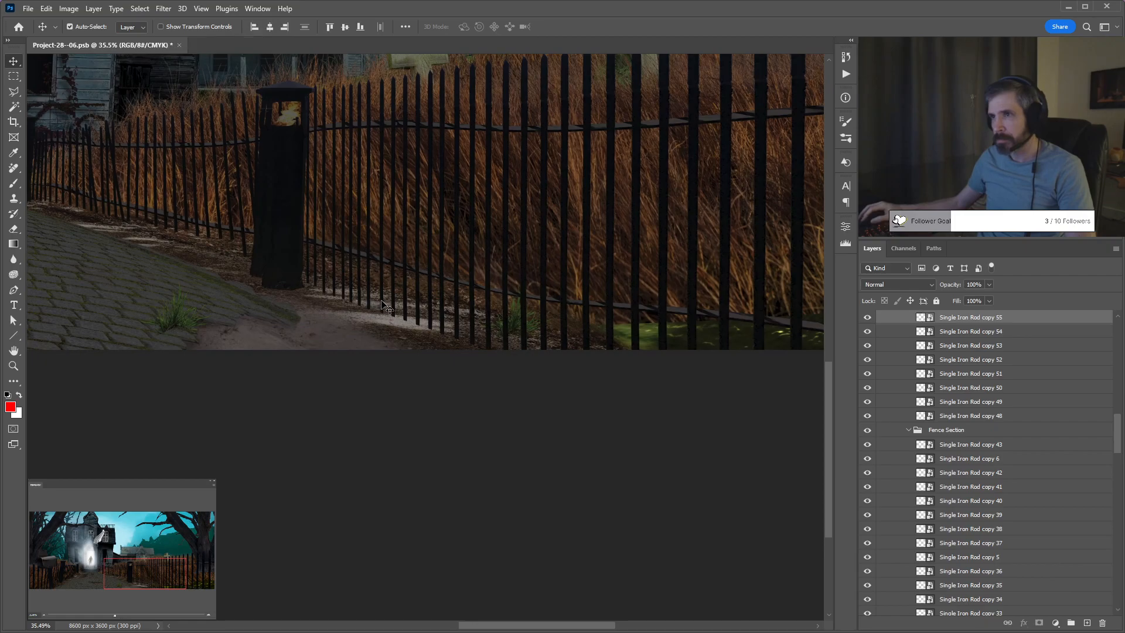
{"action": "key", "text": "ctrl+t"}
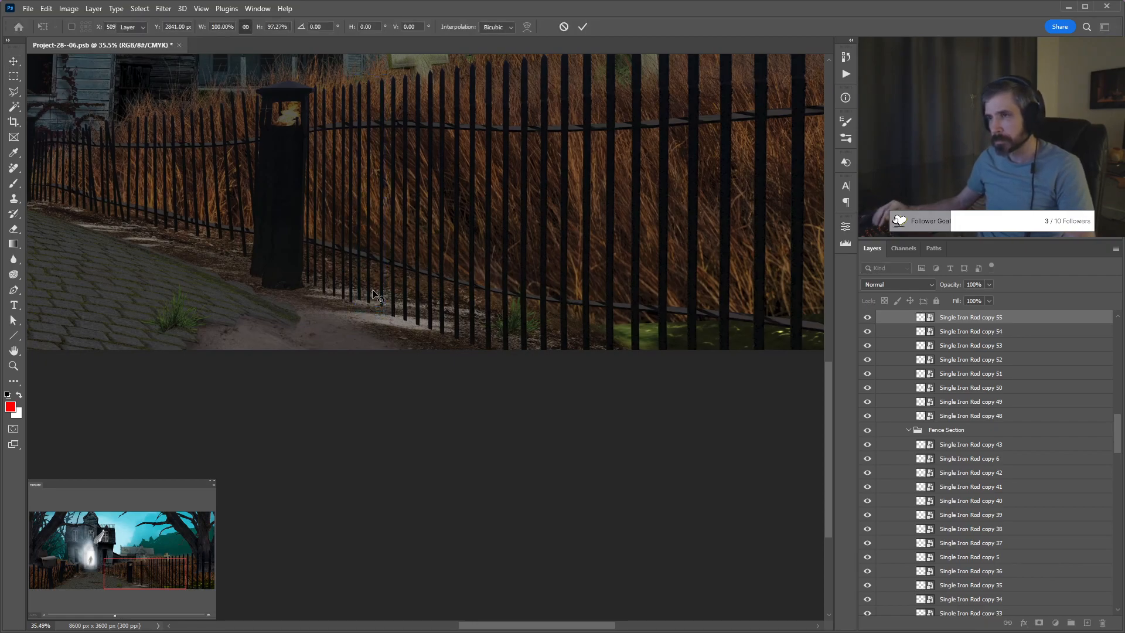
{"action": "key", "text": "Return"}
Duplicate the selected iron rod four more times along the fence and transform the last copy to 81.84% width and -53.03% height.
{"action": "key", "text": "ctrl+j"}
{"action": "key", "text": "ctrl+j"}
{"action": "key", "text": "ctrl+j"}
{"action": "key", "text": "ctrl+j"}
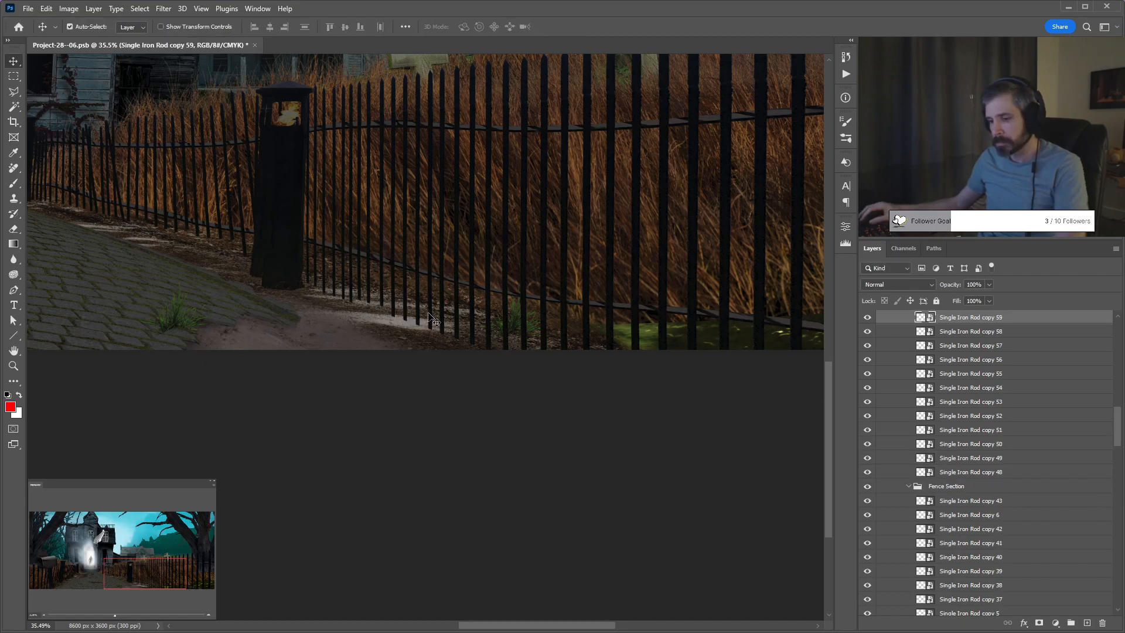
{"action": "key", "text": "ctrl+t"}
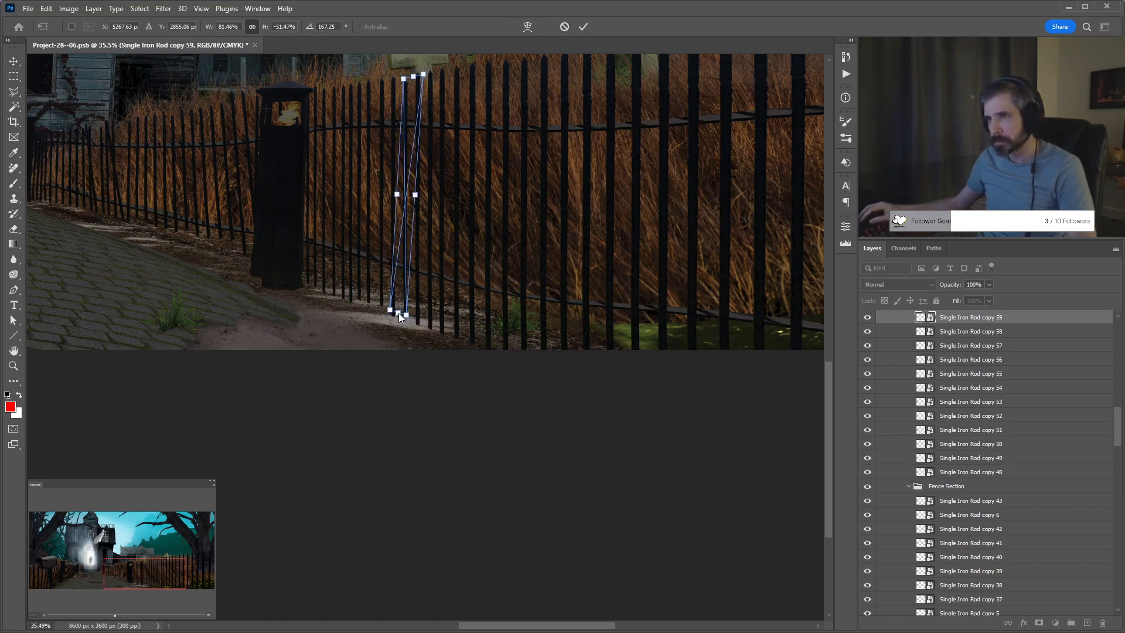
{"action": "left_click_drag", "start_coordinate": [398, 313], "coordinate": [399, 314]}
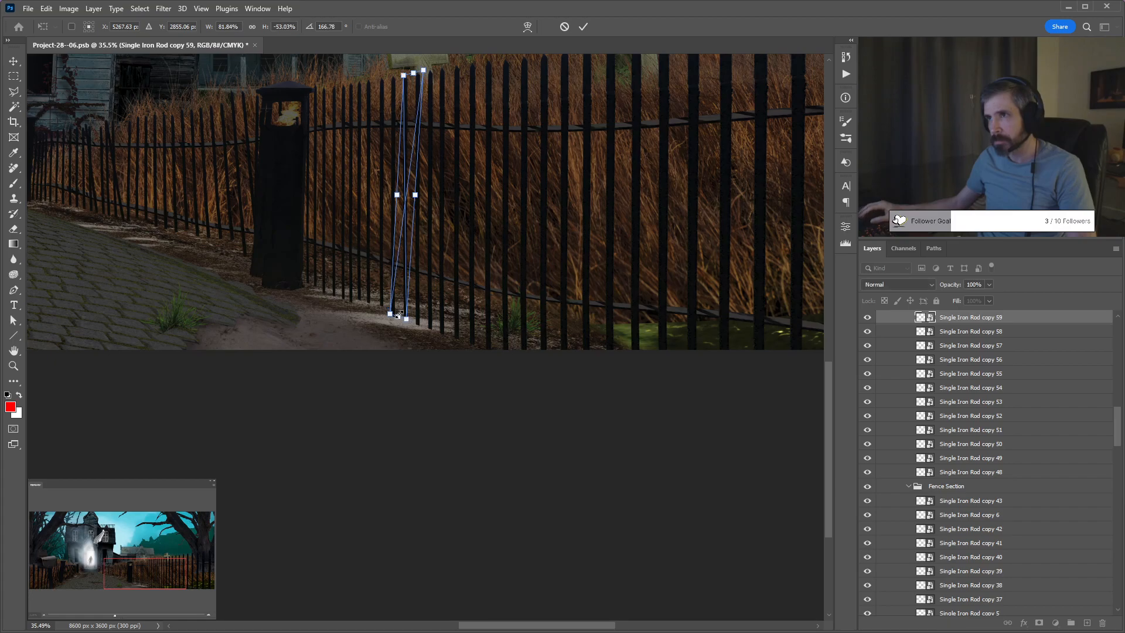
{"action": "key", "text": "Return"}
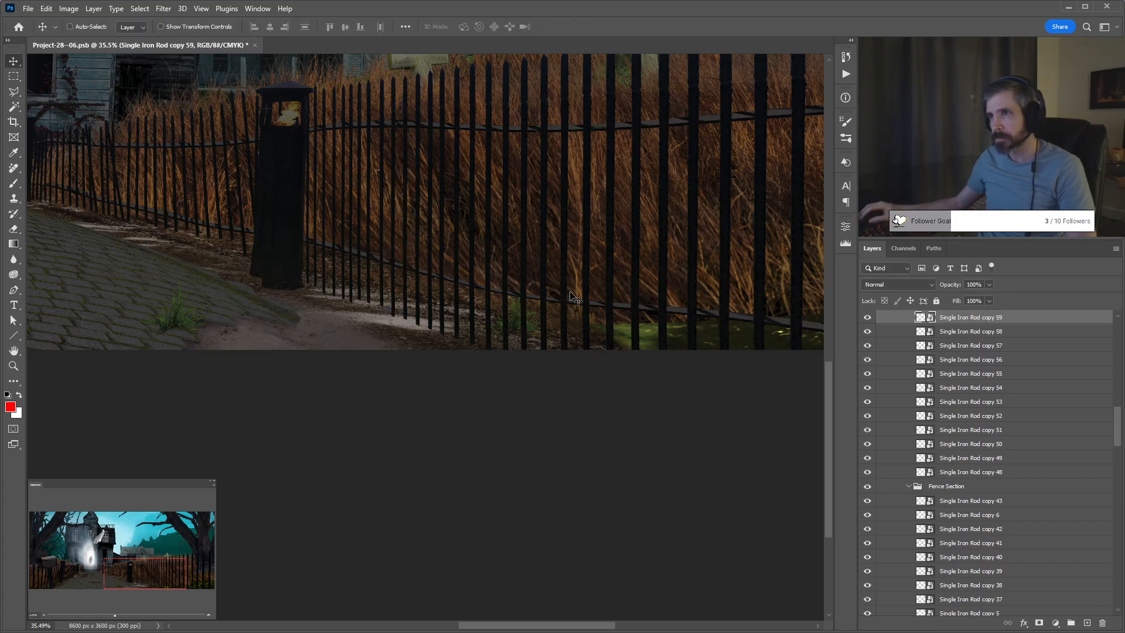
Duplicate the Grass copy group and move the duplicate across behind the near fence section.
{"action": "left_click_drag", "start_coordinate": [629, 266], "coordinate": [578, 320]}
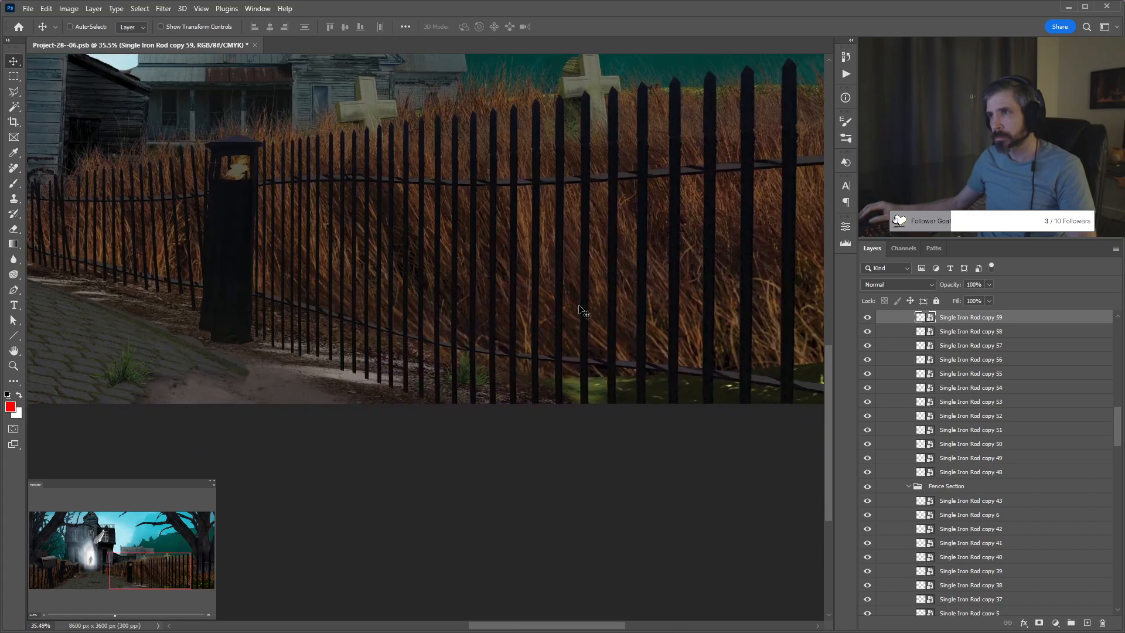
{"action": "scroll", "coordinate": [580, 310], "scroll_direction": "down", "scroll_amount": 4}
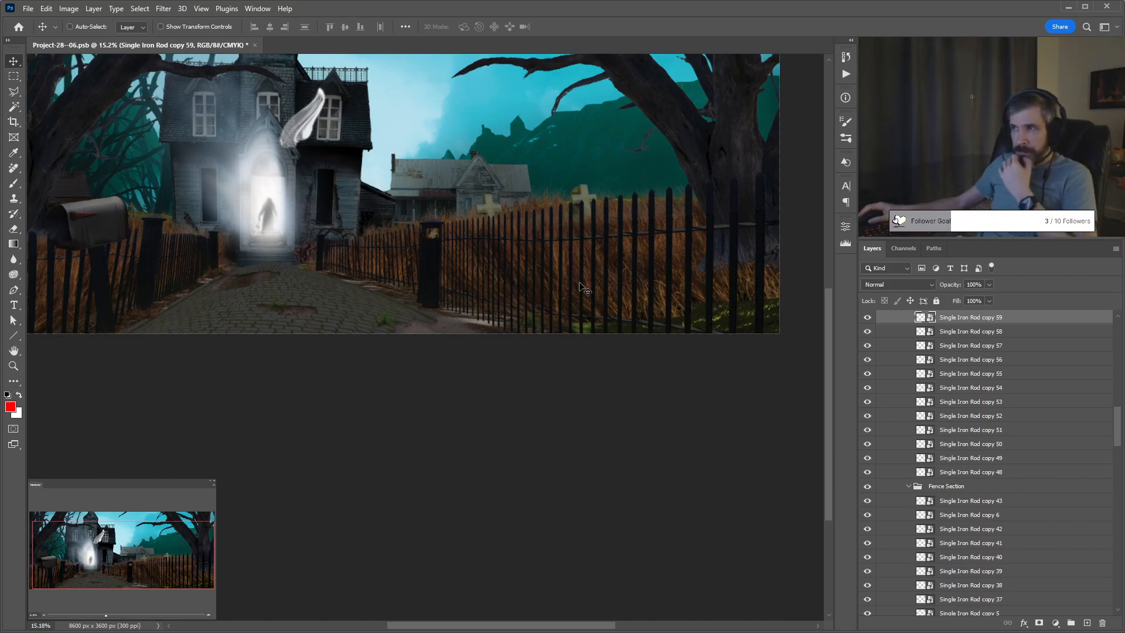
{"action": "scroll", "coordinate": [665, 261], "scroll_direction": "down", "scroll_amount": 2}
{"action": "scroll", "coordinate": [645, 246], "scroll_direction": "right", "scroll_amount": 2}
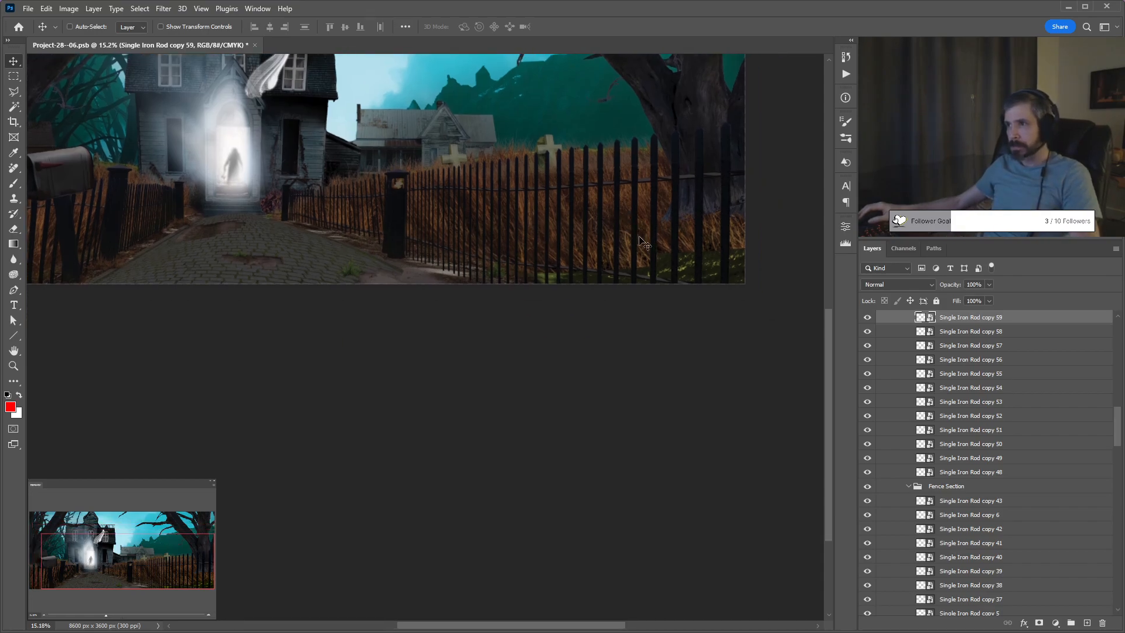
{"action": "left_click", "coordinate": [649, 243], "text": "ctrl"}
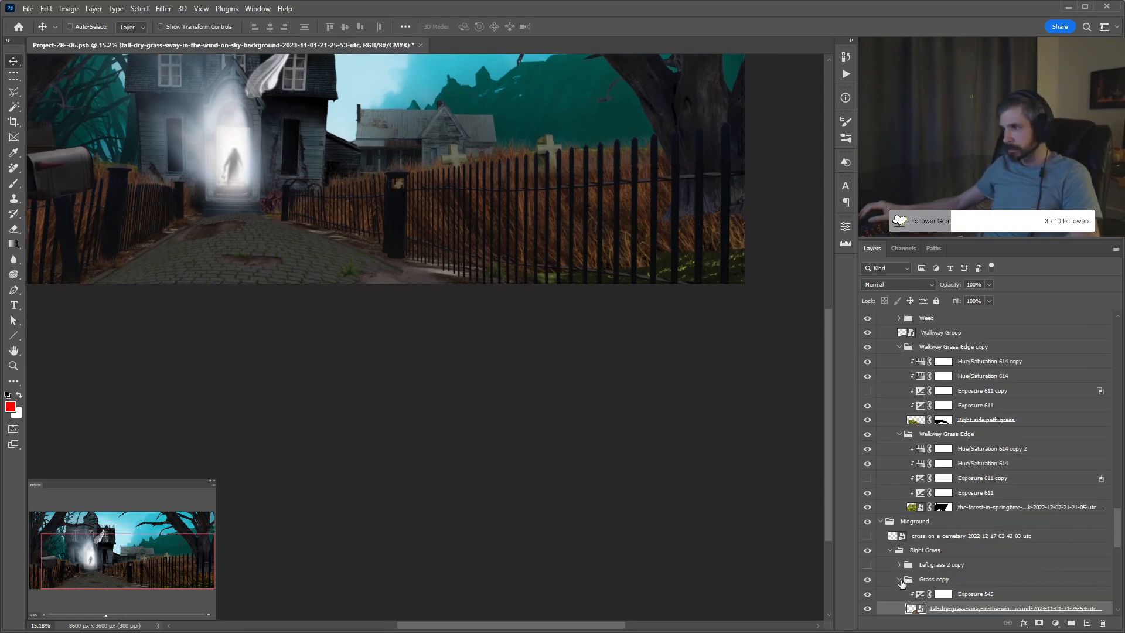
{"action": "left_click", "coordinate": [901, 580]}
{"action": "key", "text": "ctrl+j"}
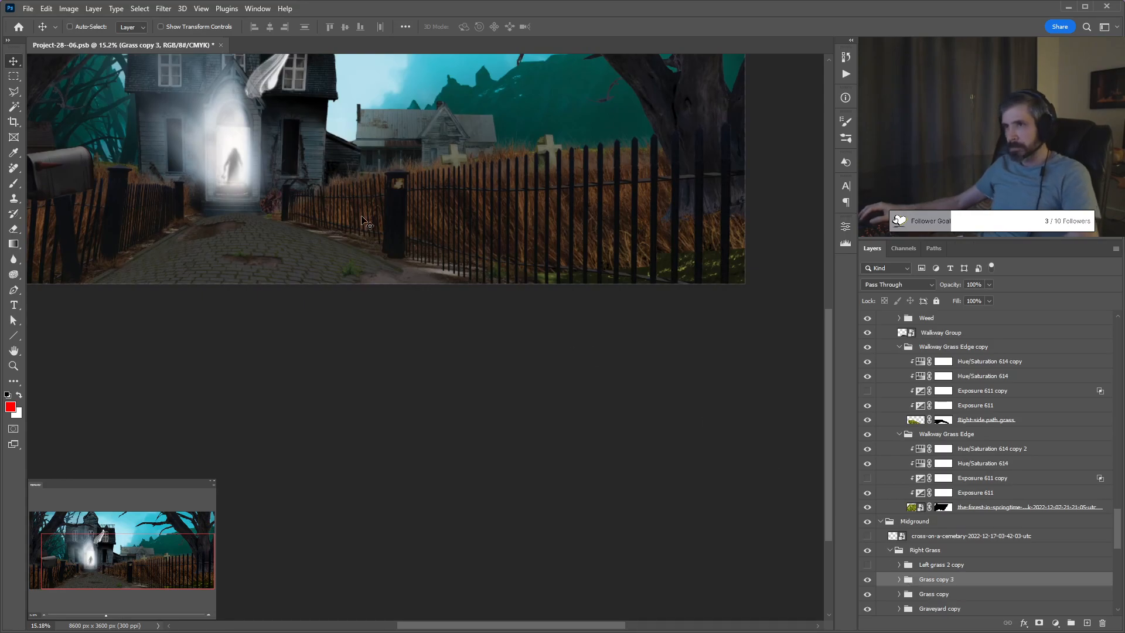
{"action": "left_click_drag", "start_coordinate": [349, 194], "coordinate": [596, 224]}
Move the Dead Foreground Tree group into the Right Grass group, directly beneath Grass copy.
{"action": "key", "text": "ctrl"}
{"action": "left_click", "coordinate": [713, 103], "text": "ctrl"}
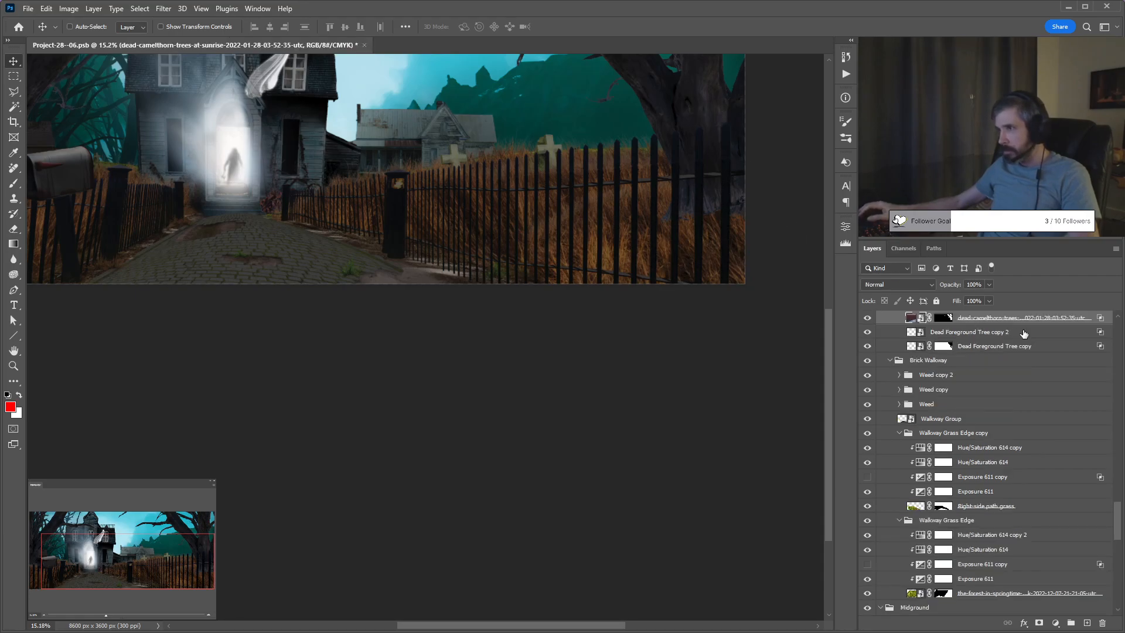
{"action": "scroll", "coordinate": [1019, 364], "scroll_direction": "up", "scroll_amount": 3}
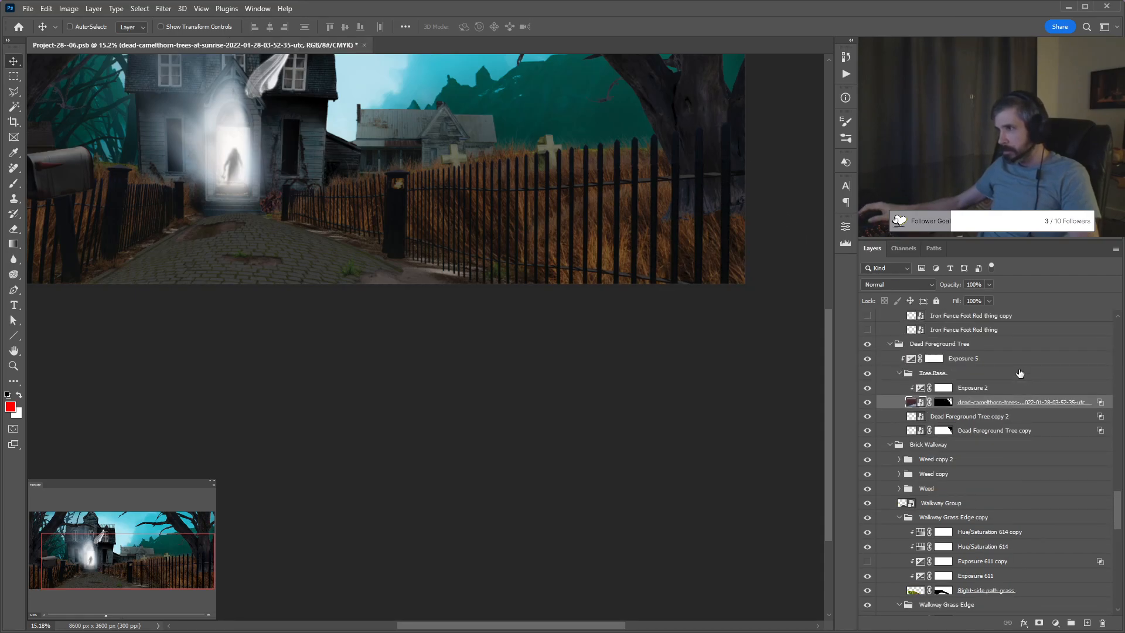
{"action": "left_click", "coordinate": [889, 344]}
{"action": "left_click", "coordinate": [950, 349]}
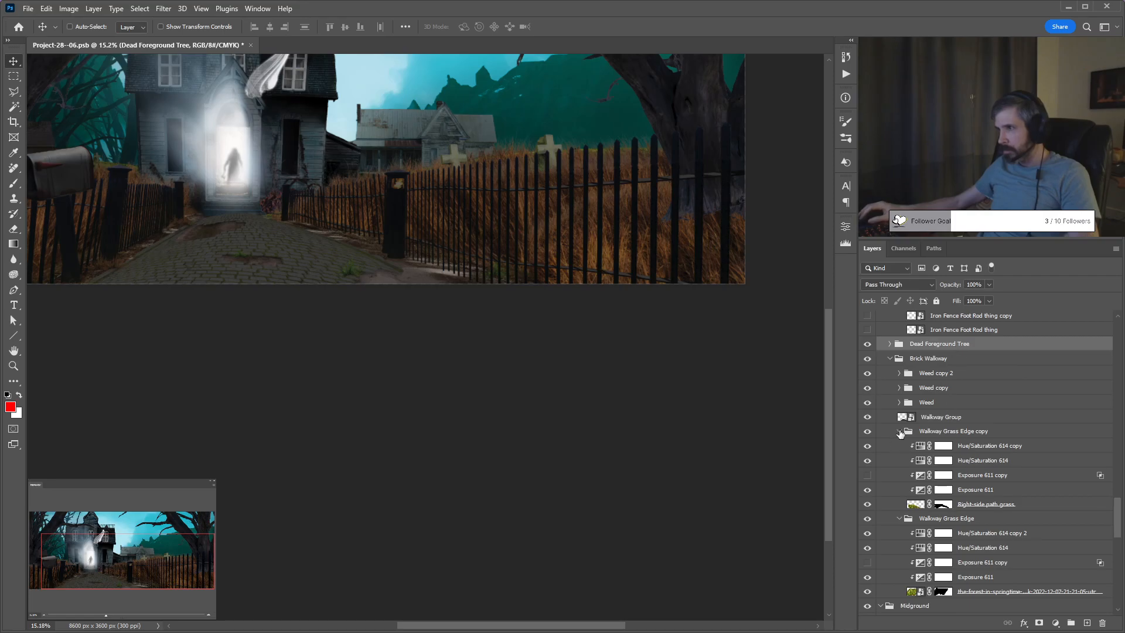
{"action": "left_click", "coordinate": [899, 432]}
{"action": "left_click", "coordinate": [890, 359]}
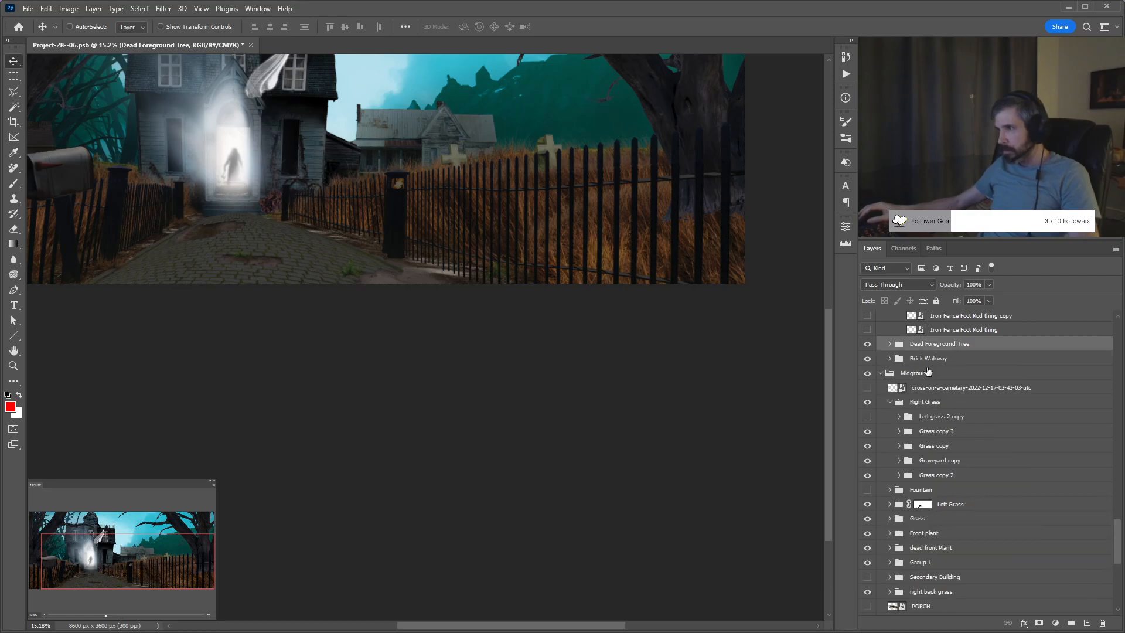
{"action": "left_click_drag", "start_coordinate": [964, 348], "coordinate": [988, 456]}
Reposition the Grass copy 3 group behind the near fence at the foot of the large tree.
{"action": "scroll", "coordinate": [618, 230], "scroll_direction": "up", "scroll_amount": 2}
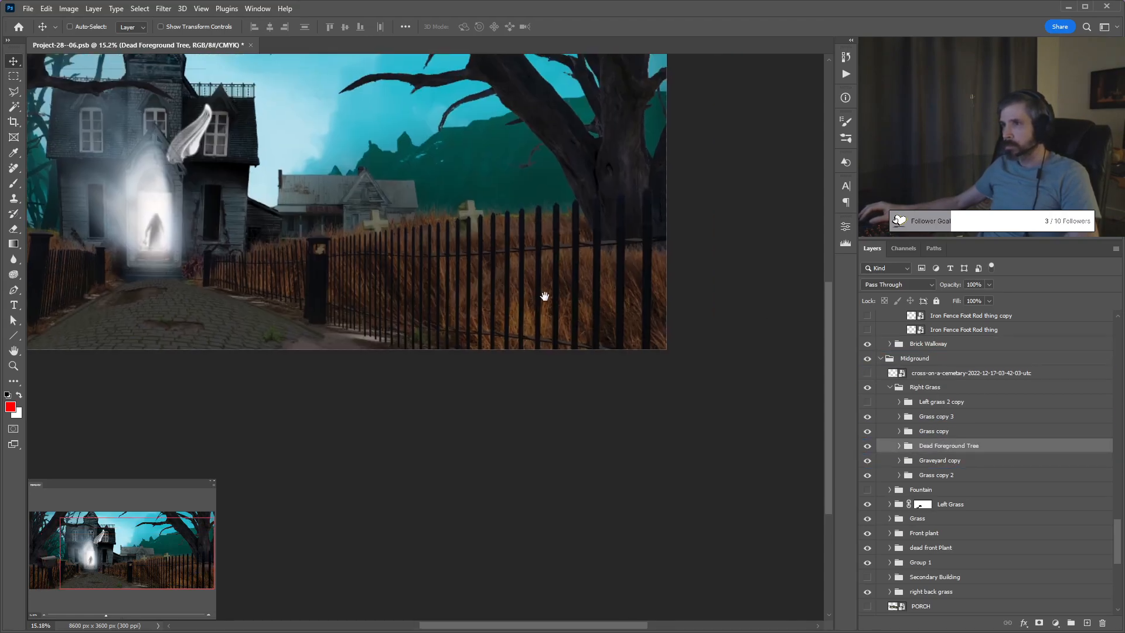
{"action": "left_click", "coordinate": [570, 266]}
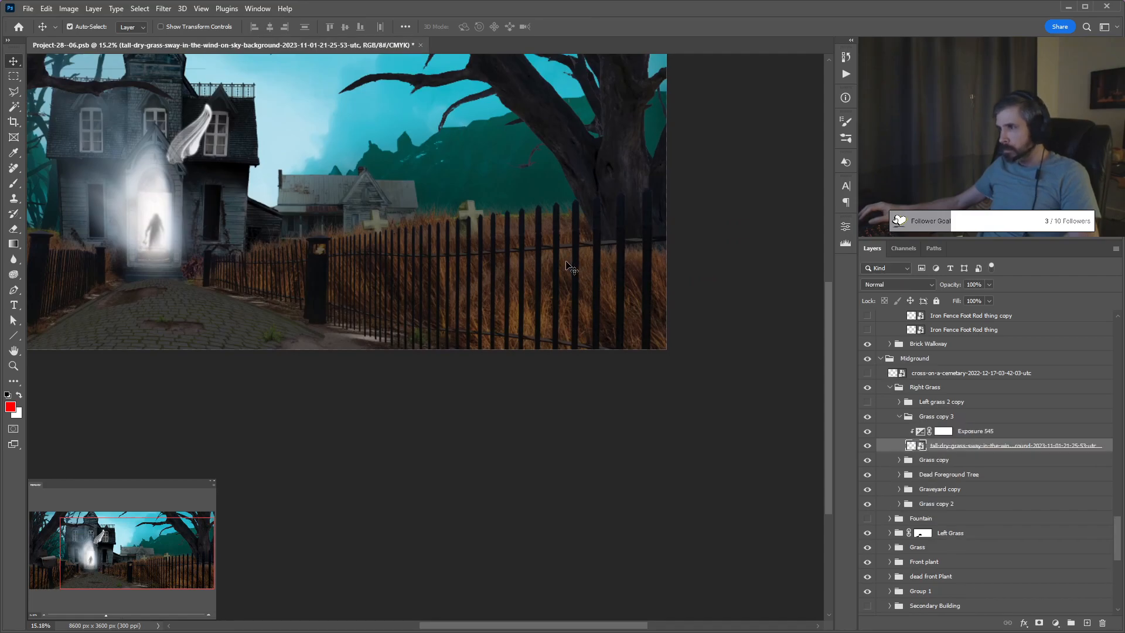
{"action": "left_click", "coordinate": [899, 417]}
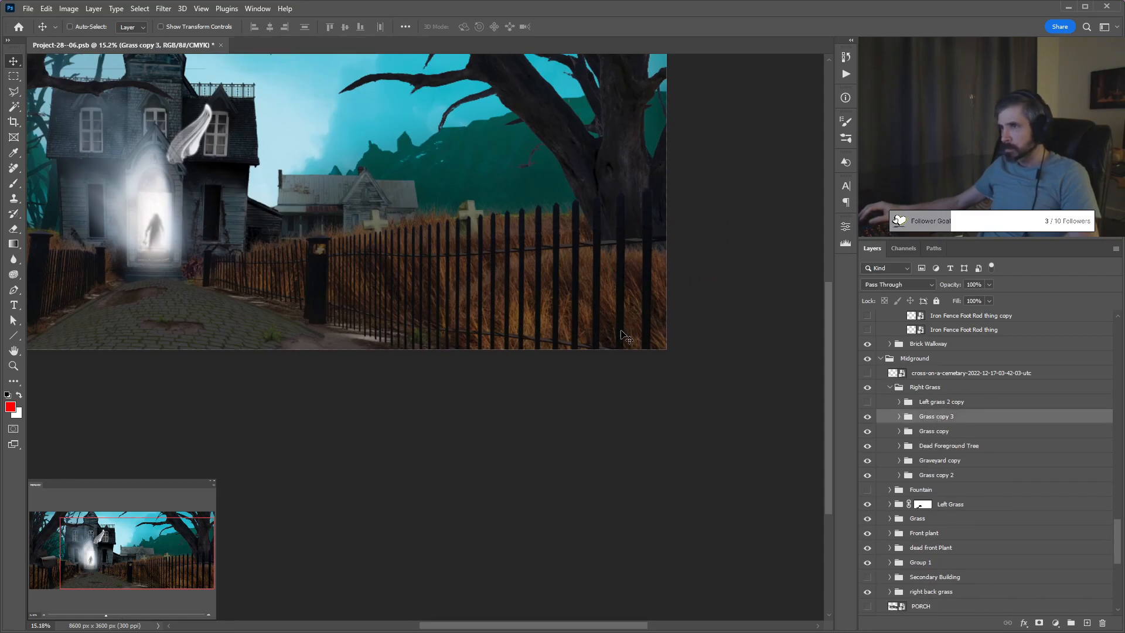
{"action": "left_click_drag", "start_coordinate": [635, 334], "coordinate": [613, 226]}
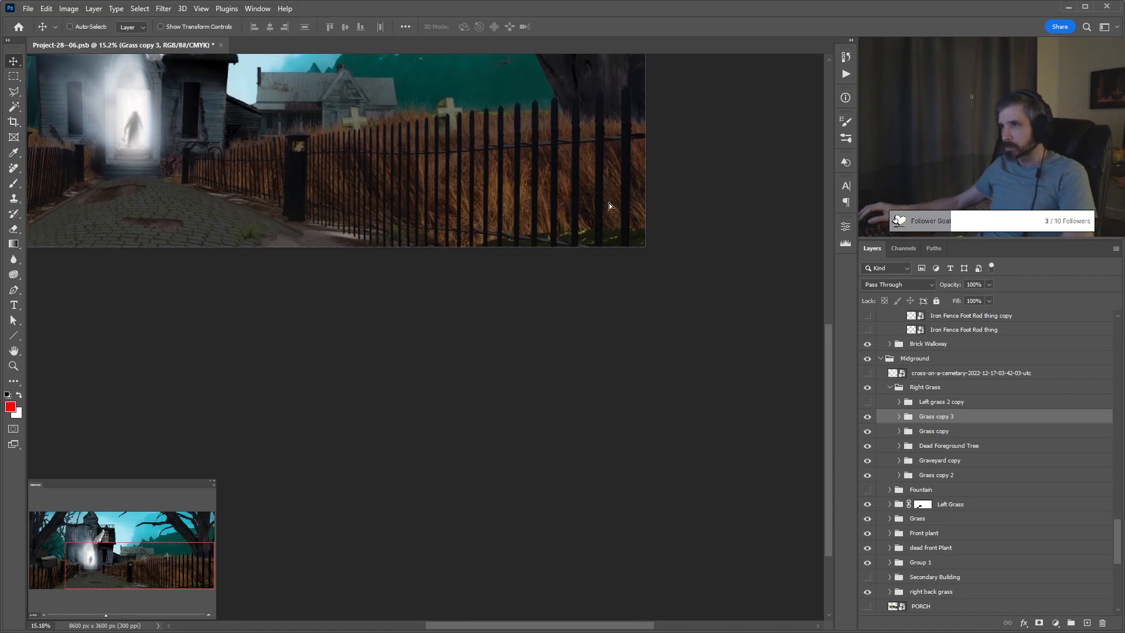
{"action": "left_click_drag", "start_coordinate": [540, 210], "coordinate": [633, 190]}
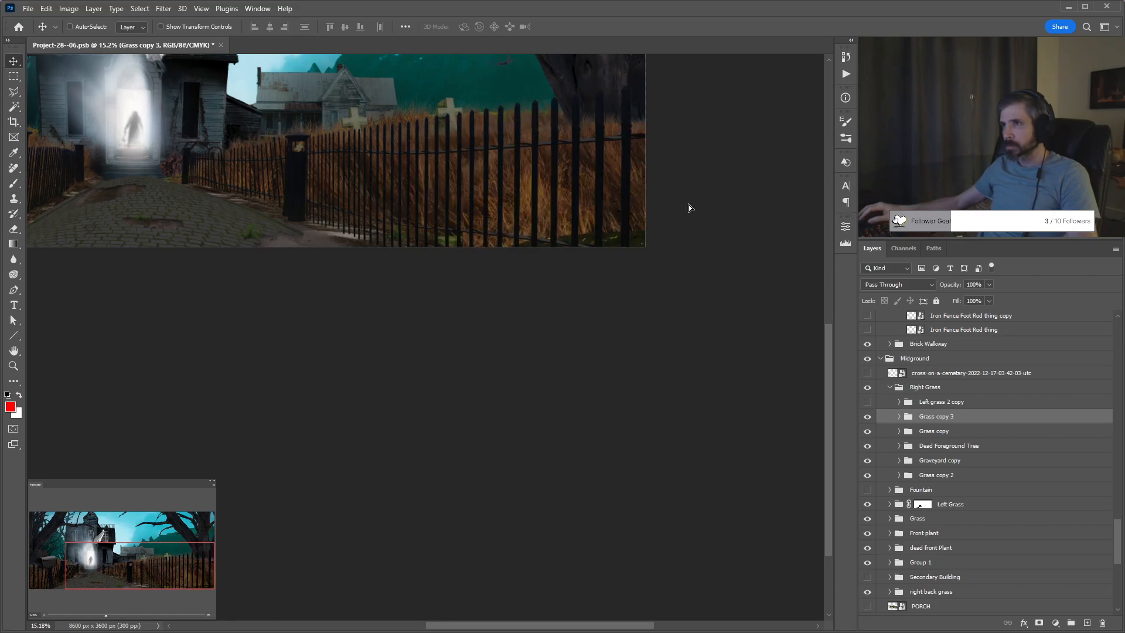
Duplicate the Grass copy 3 group and place the duplicate lower behind the near fence.
{"action": "key", "text": "ctrl"}
{"action": "key", "text": "ctrl+j"}
{"action": "left_click_drag", "start_coordinate": [644, 206], "coordinate": [649, 230]}
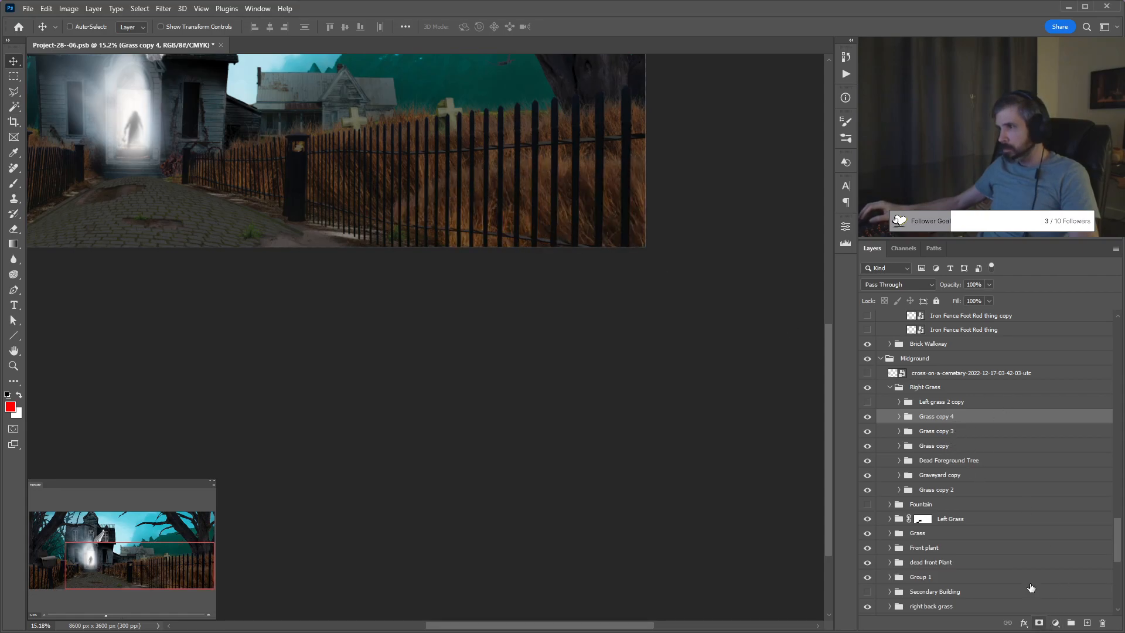
Add layer masks to the Grass copy 4 and Grass copy 3 groups and target the Grass copy 4 mask.
{"action": "left_click", "coordinate": [1038, 622]}
{"action": "left_click", "coordinate": [967, 431]}
{"action": "left_click", "coordinate": [1039, 622]}
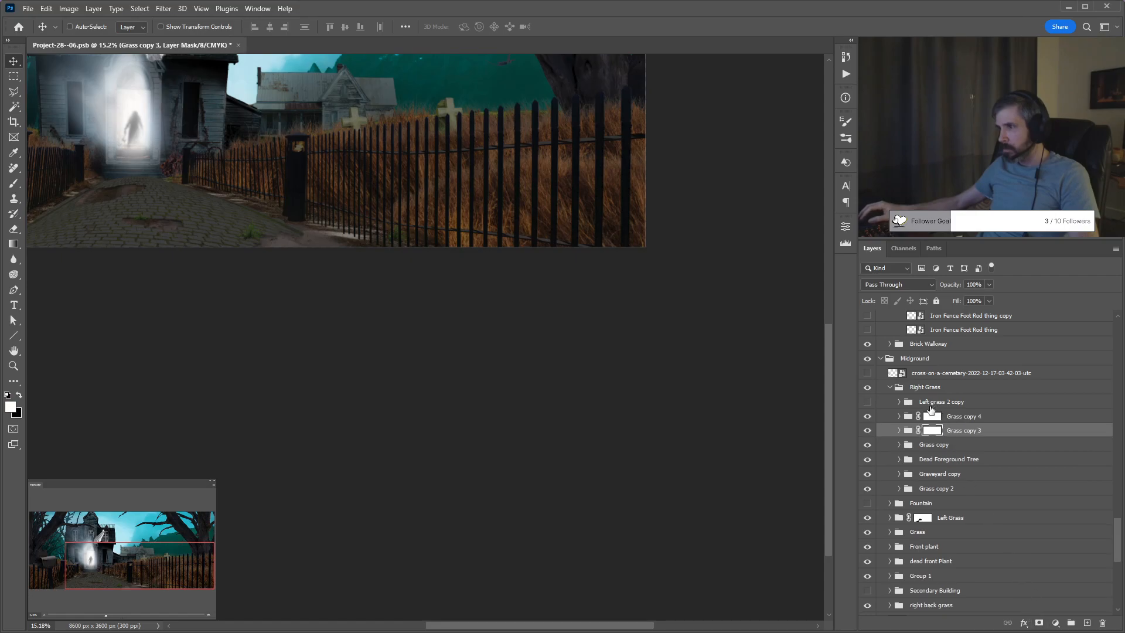
{"action": "left_click", "coordinate": [932, 416]}
Paint black on the Grass copy 4 mask at 100% and 60% brush opacity to hide grass over the dirt path.
{"action": "key", "text": "b"}
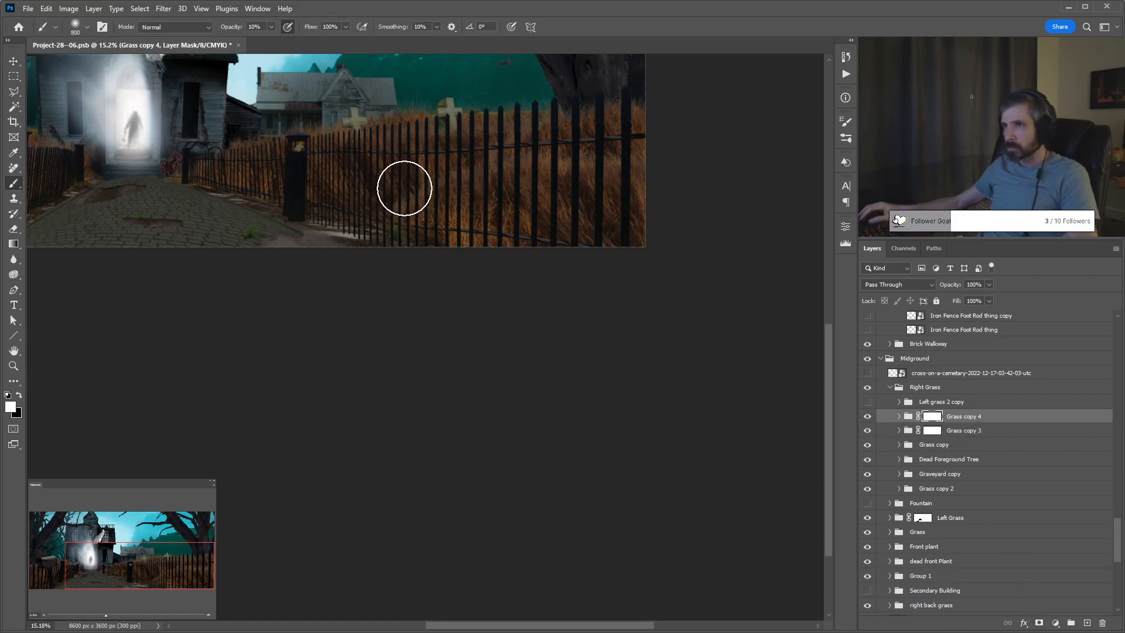
{"action": "key", "text": "x"}
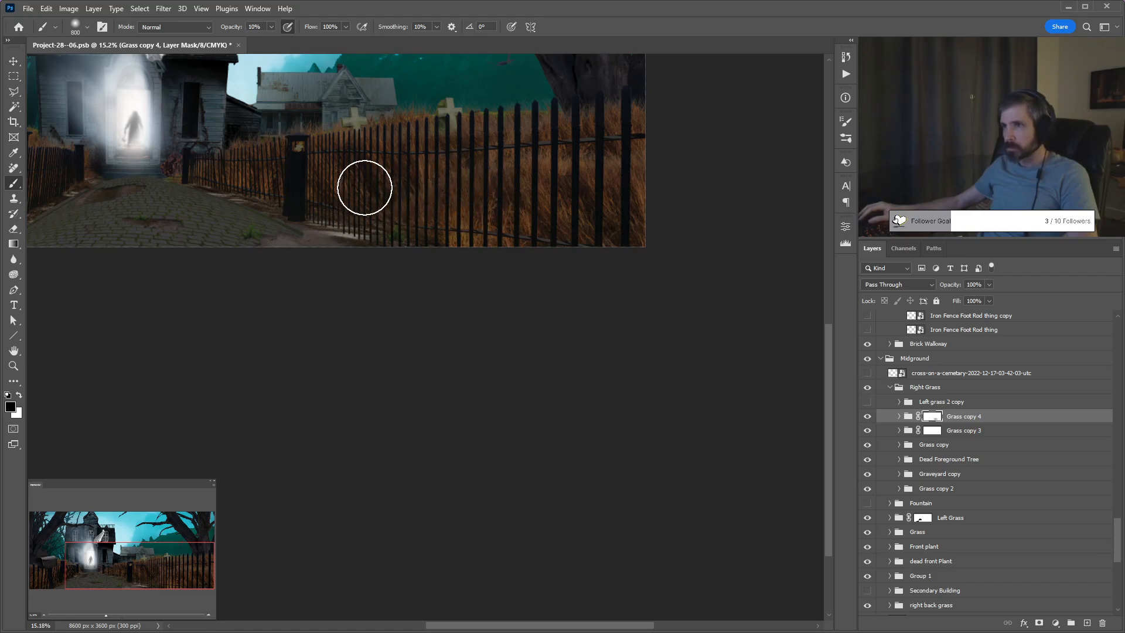
{"action": "key", "text": "0"}
{"action": "mouse_move", "coordinate": [429, 190]}
{"action": "left_mouse_down"}
{"action": "mouse_move", "coordinate": [430, 233]}
{"action": "mouse_move", "coordinate": [371, 226]}
{"action": "left_mouse_up"}
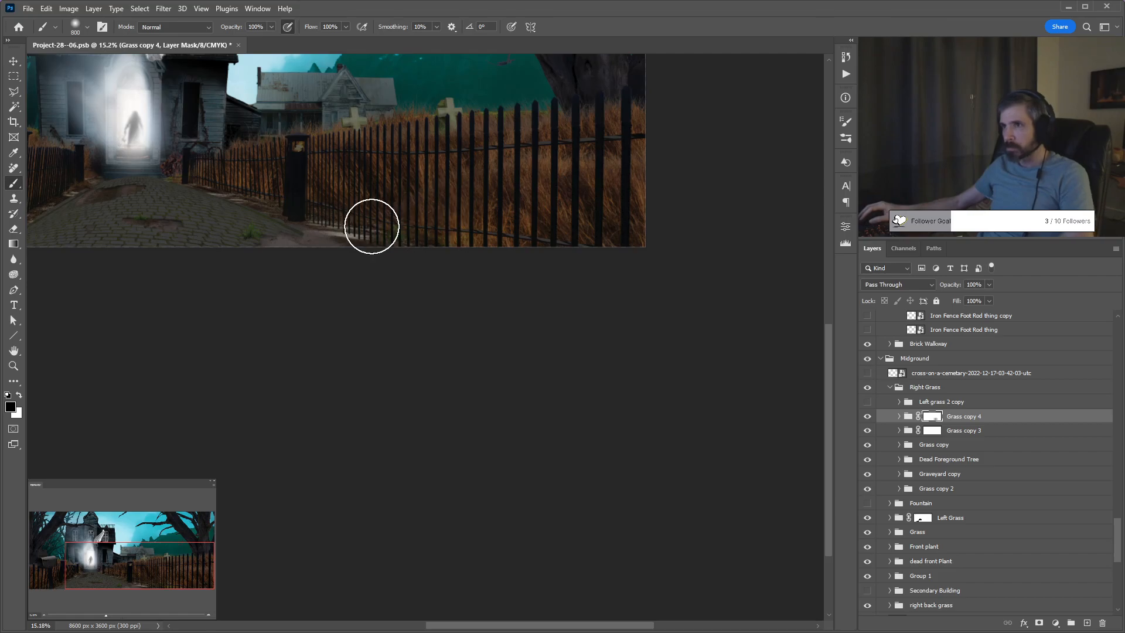
{"action": "key", "text": "6"}
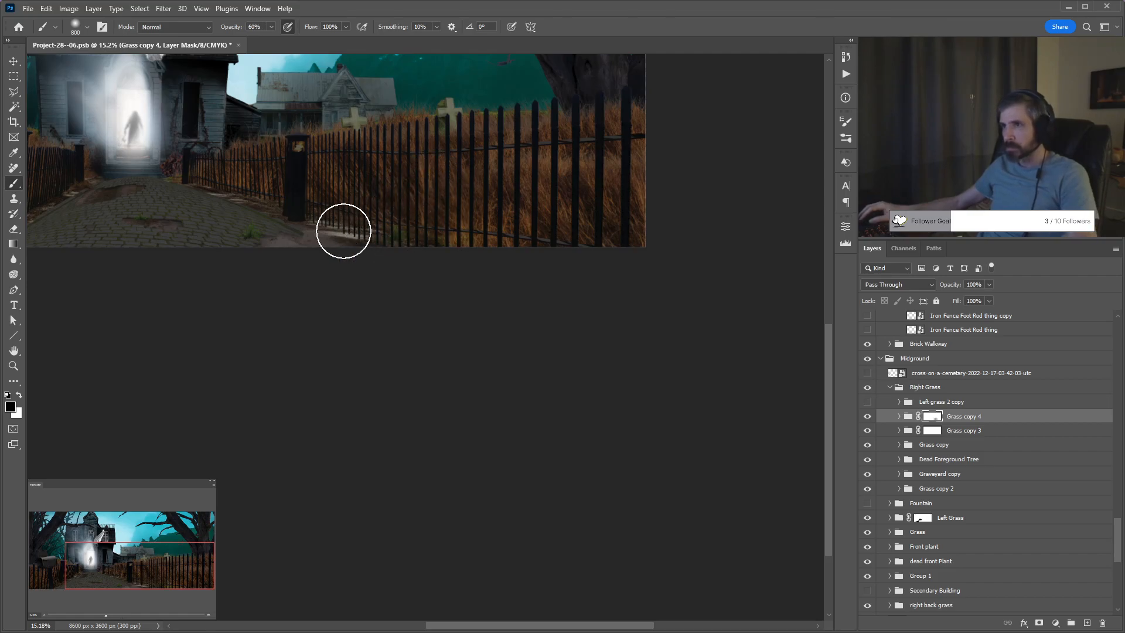
{"action": "scroll", "coordinate": [487, 176], "scroll_direction": "up", "scroll_amount": 3}
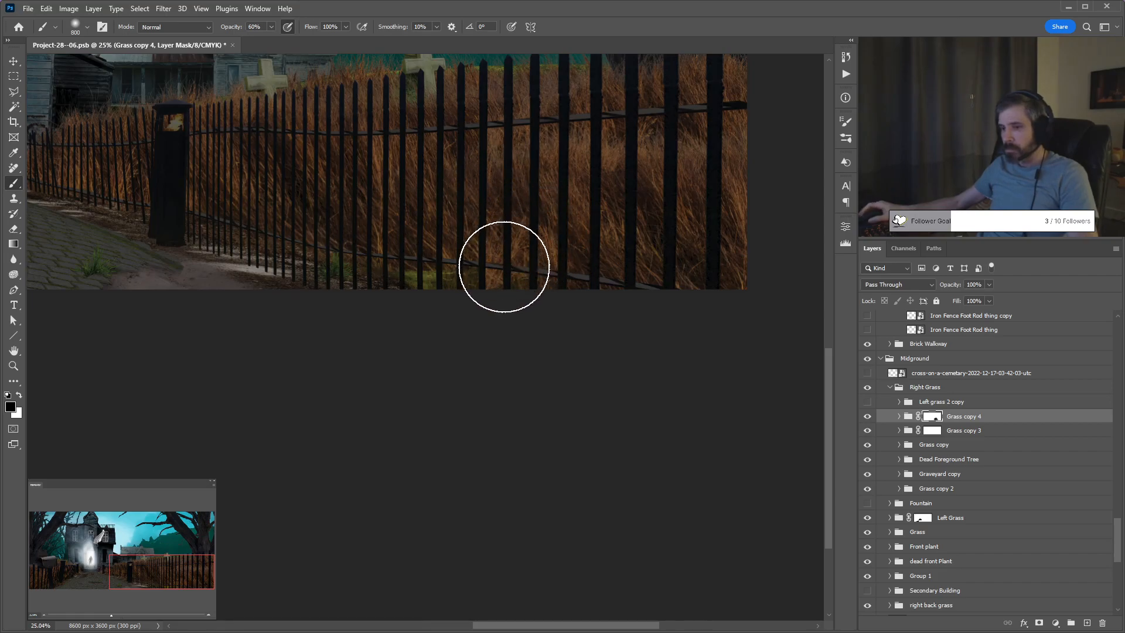
Paint white on the Grass copy 4 mask to restore grass along the fence base, and blend it with black at 20% opacity.
{"action": "key", "text": "x"}
{"action": "mouse_move", "coordinate": [504, 267]}
{"action": "left_mouse_down"}
{"action": "mouse_move", "coordinate": [428, 253]}
{"action": "mouse_move", "coordinate": [396, 229]}
{"action": "left_mouse_up"}
{"action": "key", "text": "x"}
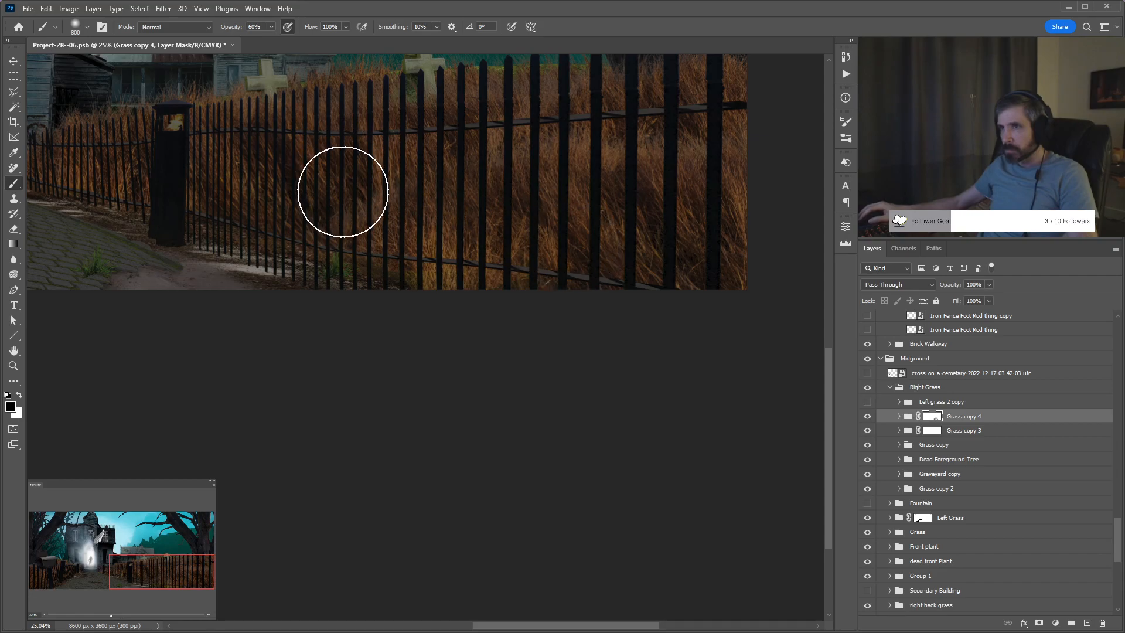
{"action": "key", "text": "2"}
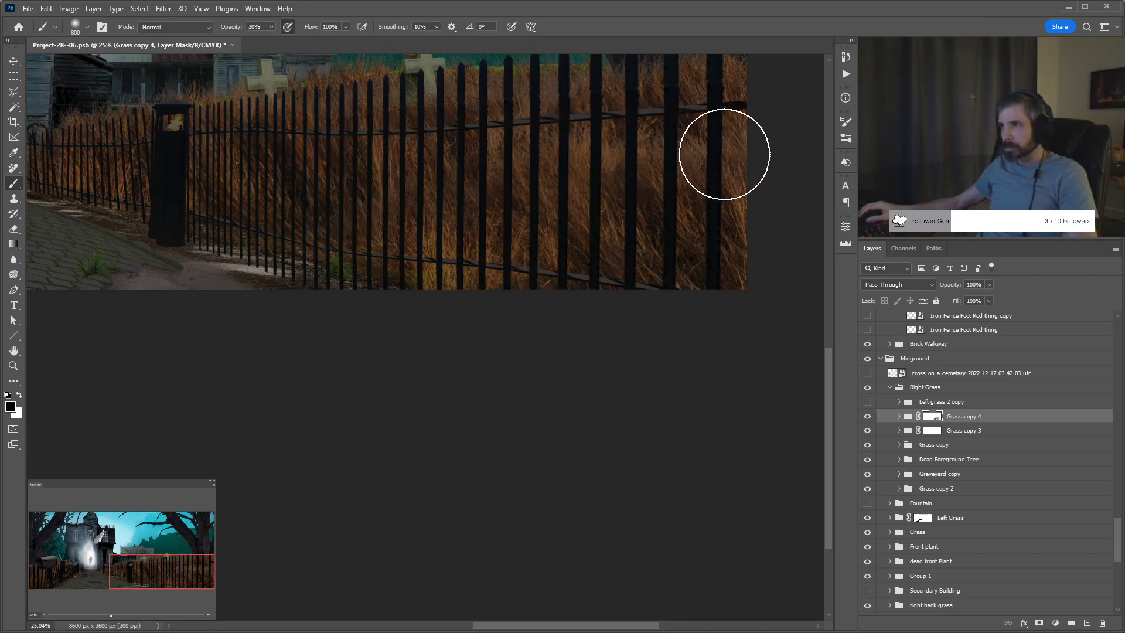
Paint black at 20% brush opacity on the Grass copy 3 and Grass copy 4 masks to soften the grass behind the fence.
{"action": "left_click_drag", "start_coordinate": [759, 161], "coordinate": [679, 240]}
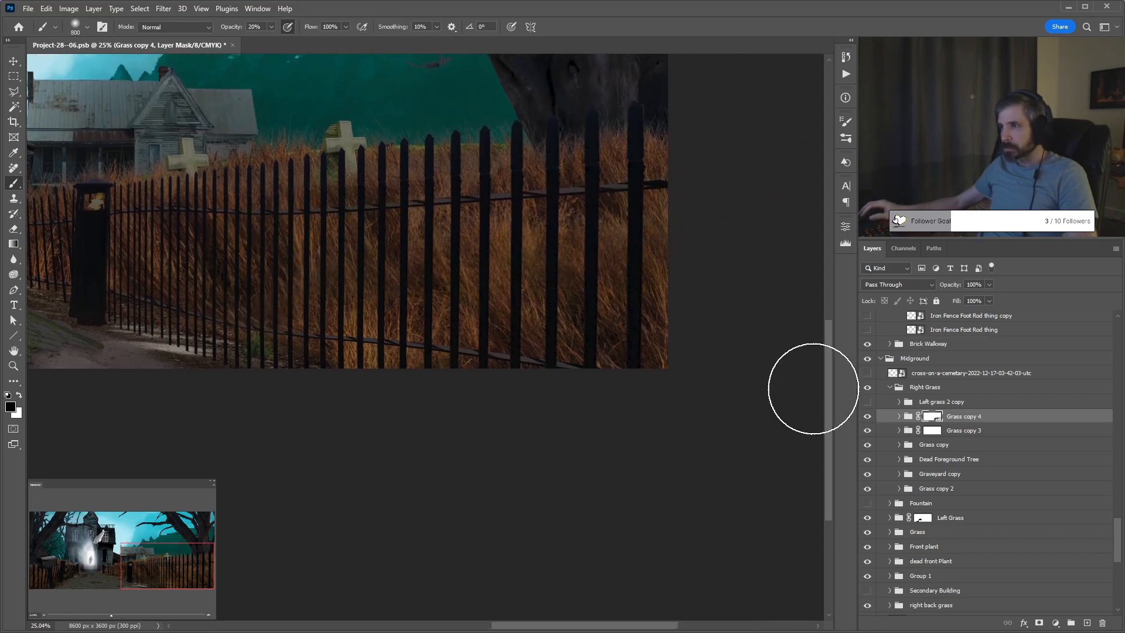
{"action": "left_click", "coordinate": [924, 432]}
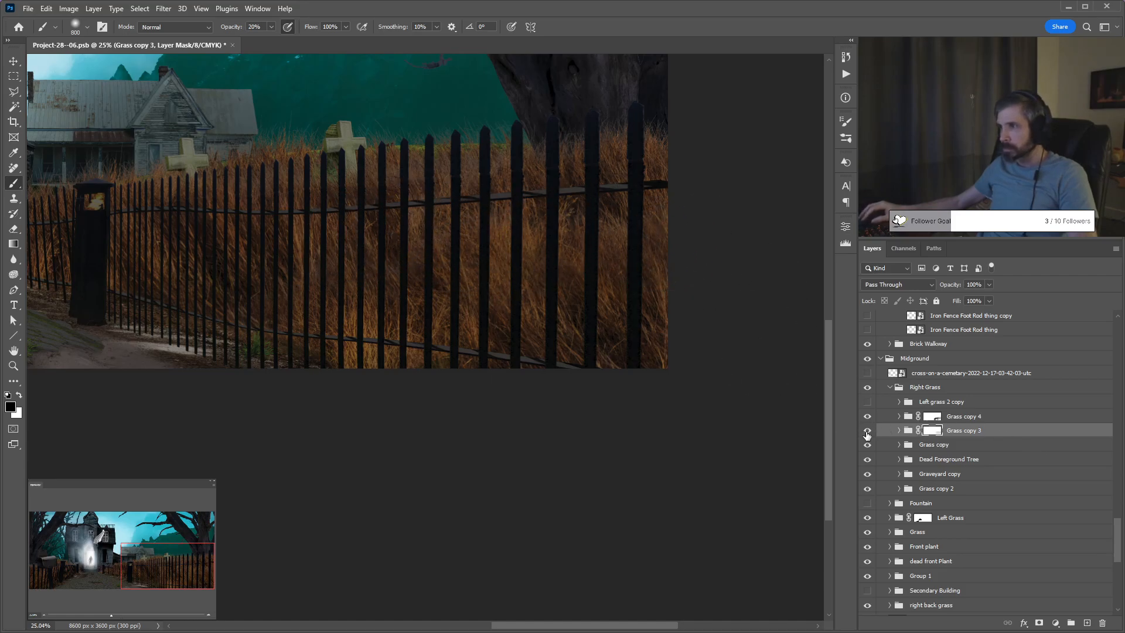
{"action": "left_click", "coordinate": [867, 431]}
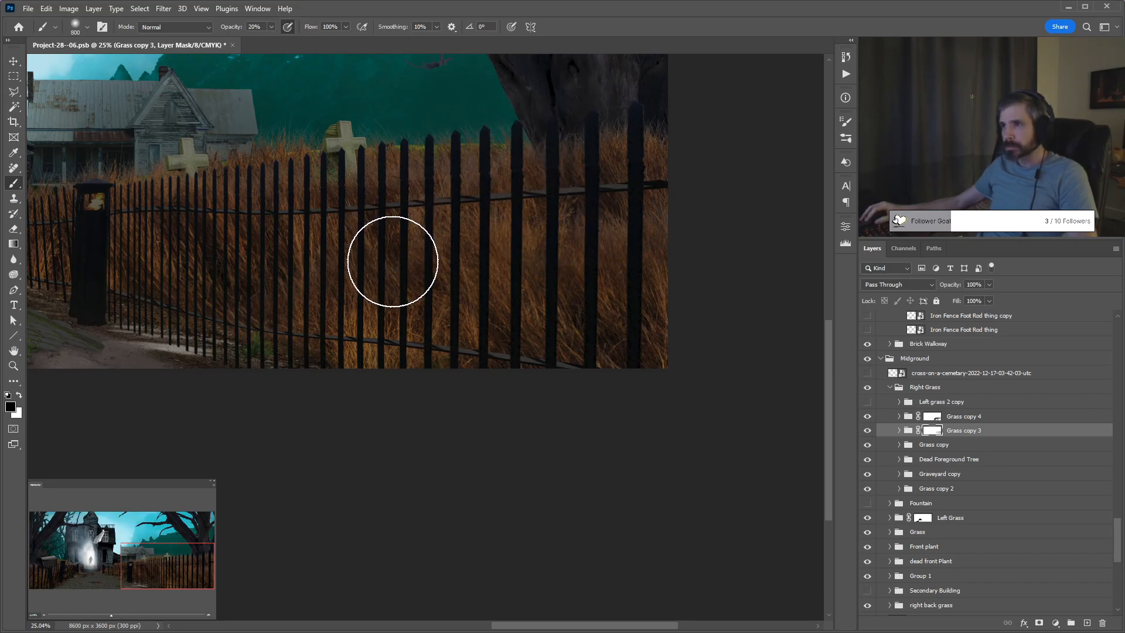
{"action": "left_click", "coordinate": [930, 417]}
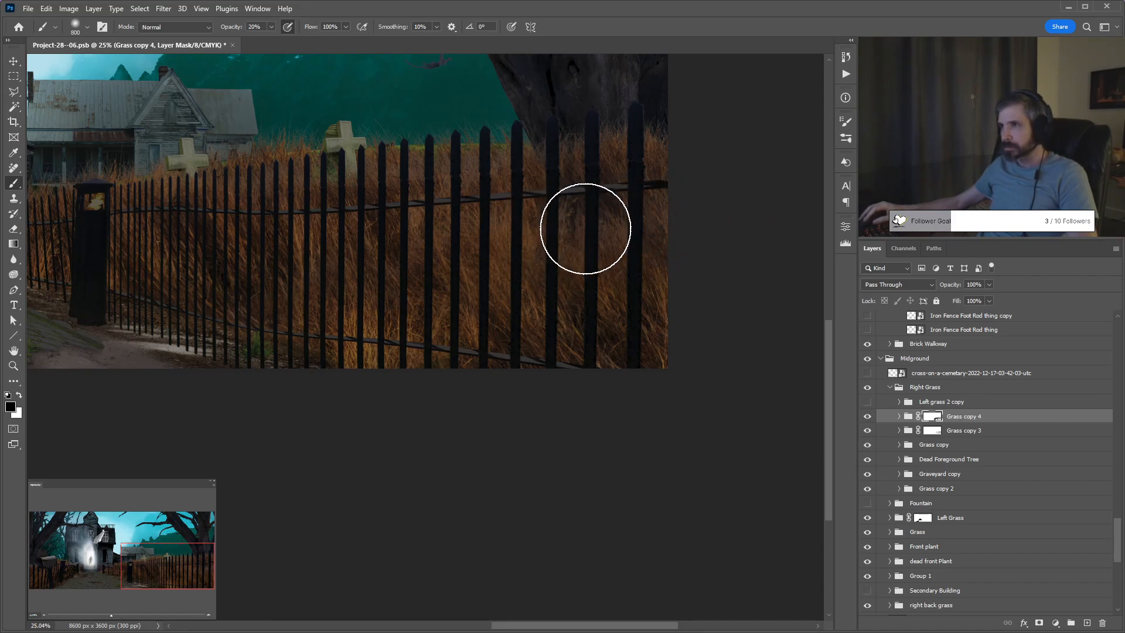
{"action": "left_click_drag", "start_coordinate": [670, 246], "coordinate": [689, 231]}
Duplicate the masked Grass copy 4 group, and then select the original Grass copy 4 group.
{"action": "key", "text": "v"}
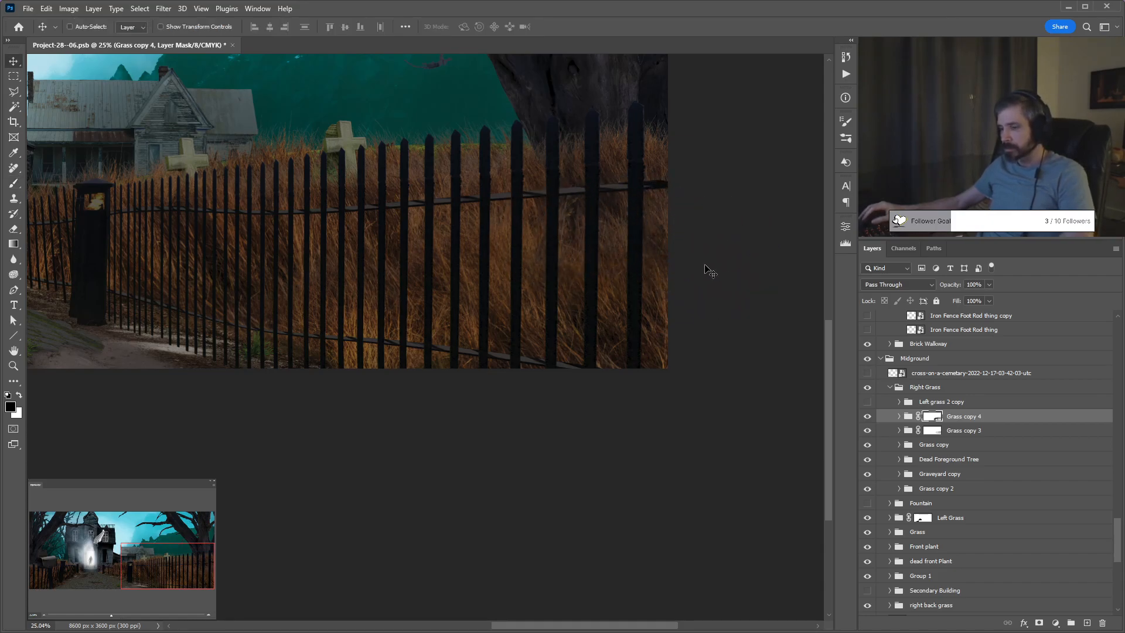
{"action": "key", "text": "ctrl+j"}
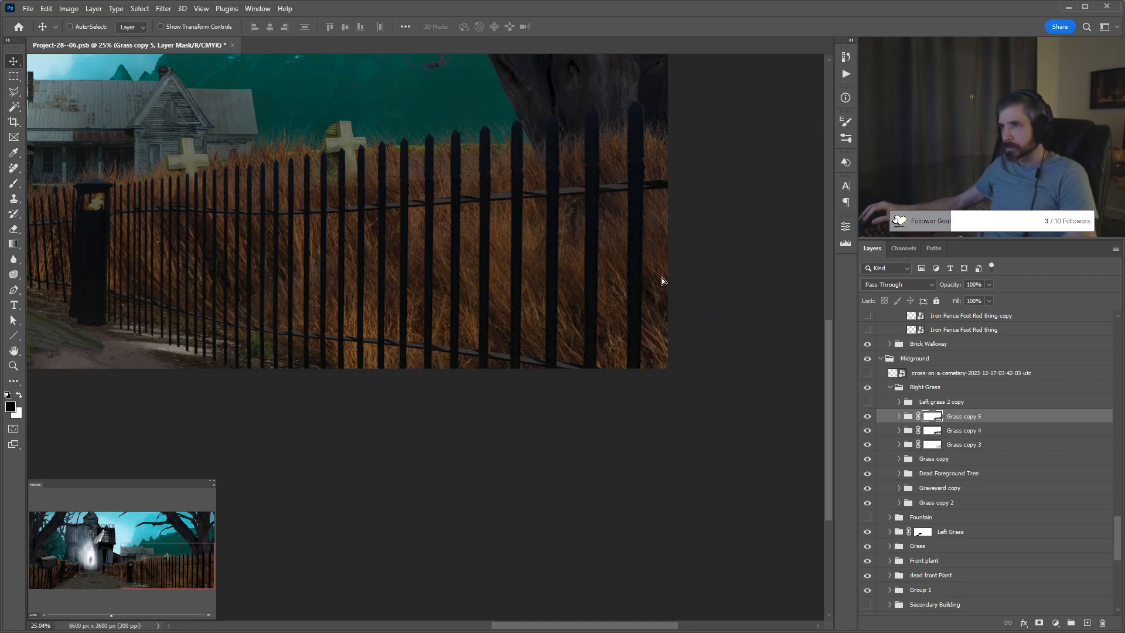
{"action": "left_click_drag", "start_coordinate": [656, 296], "coordinate": [576, 181]}
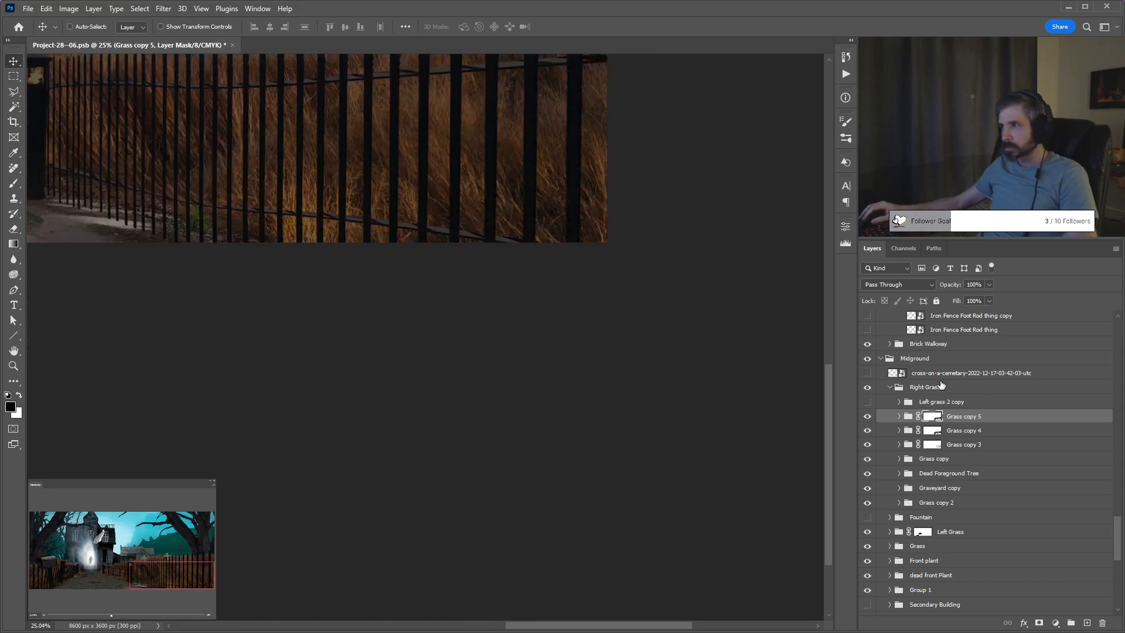
{"action": "left_click", "coordinate": [977, 433]}
{"action": "left_click_drag", "start_coordinate": [495, 183], "coordinate": [439, 263]}
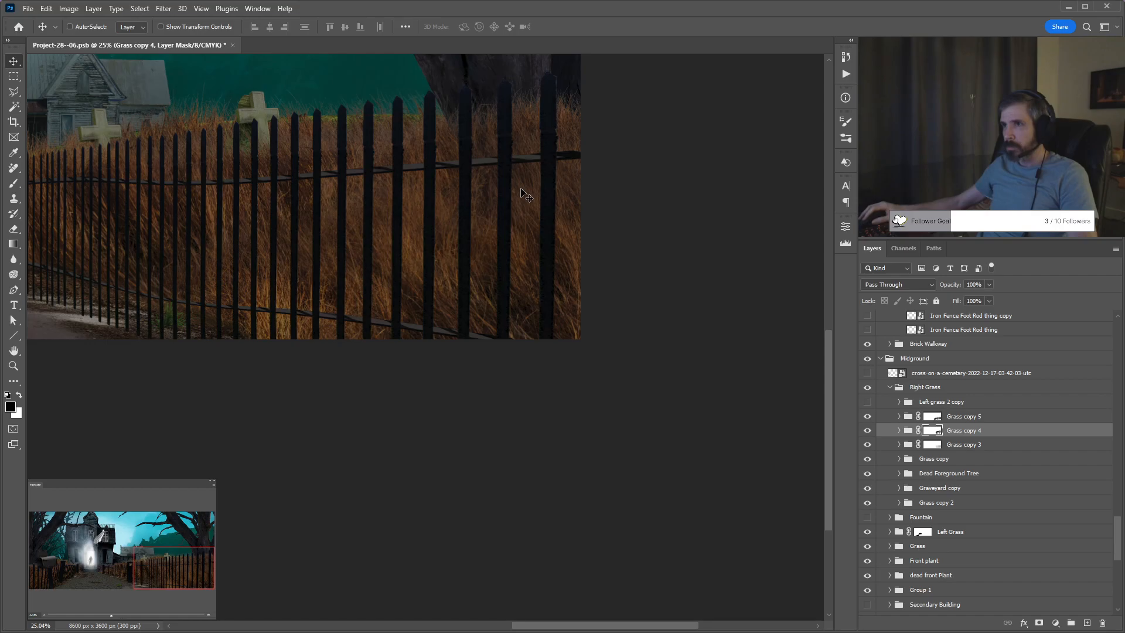
Examine the whole scene without the interface panels to judge the dry grass along the fence.
{"action": "left_click_drag", "start_coordinate": [376, 198], "coordinate": [622, 212]}
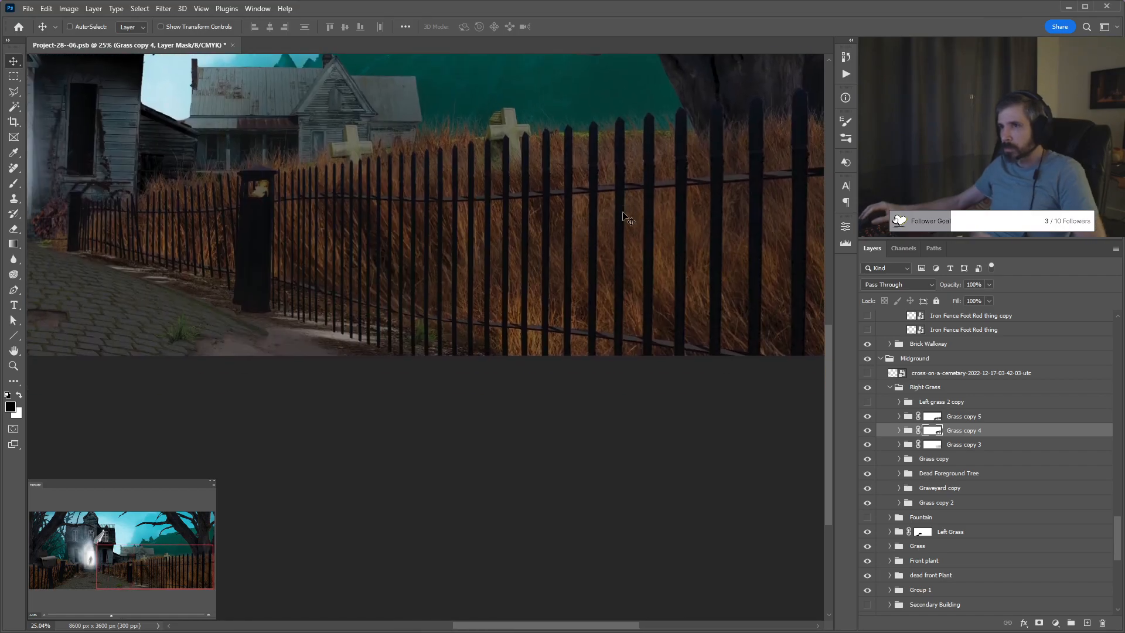
{"action": "key", "text": "ctrl"}
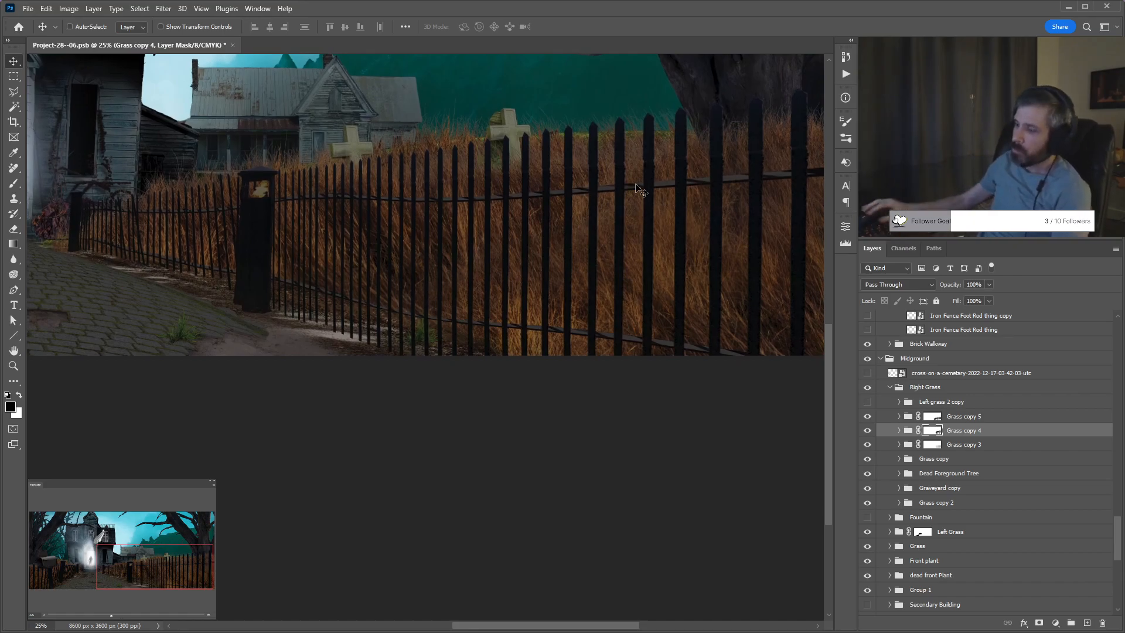
{"action": "key", "text": "ctrl+minus"}
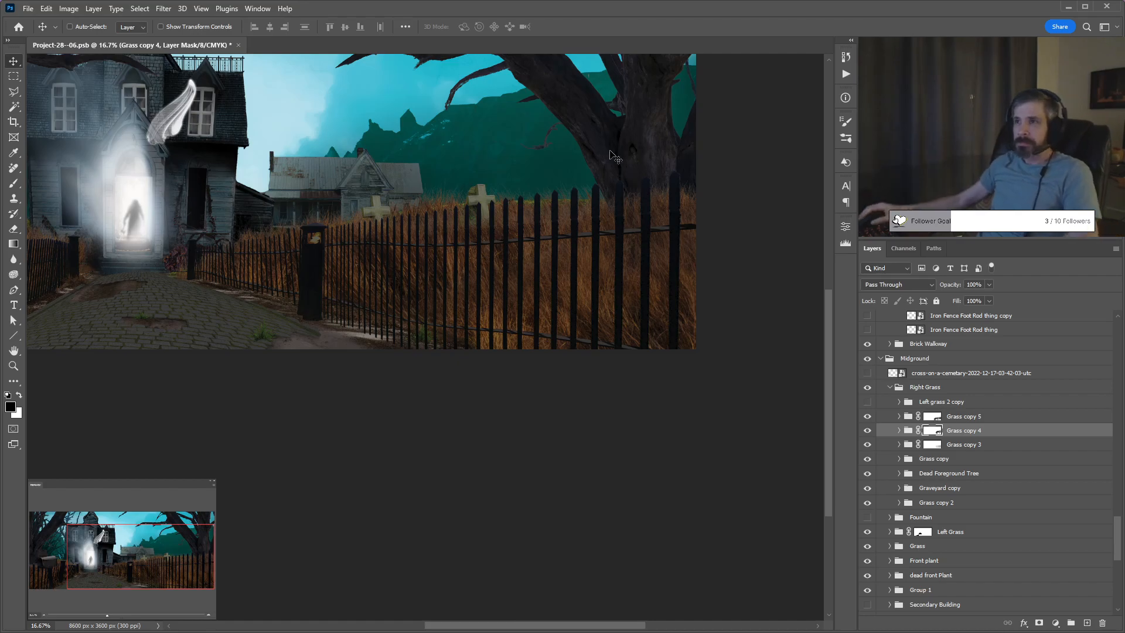
{"action": "left_click_drag", "start_coordinate": [515, 156], "coordinate": [642, 273]}
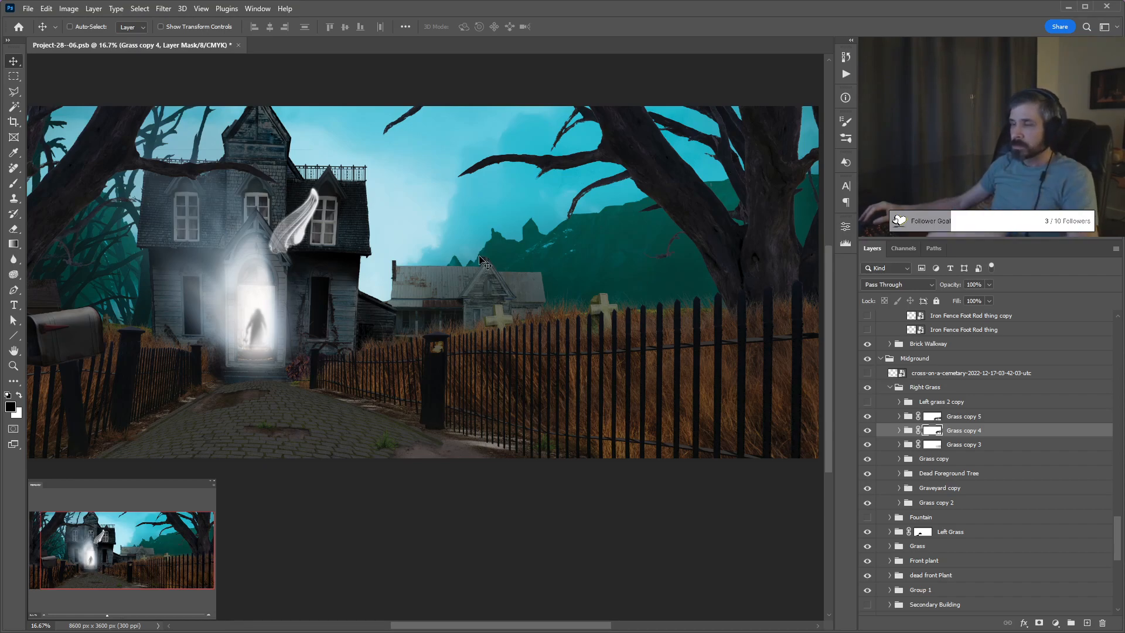
{"action": "scroll", "coordinate": [482, 231], "scroll_direction": "left", "scroll_amount": 3}
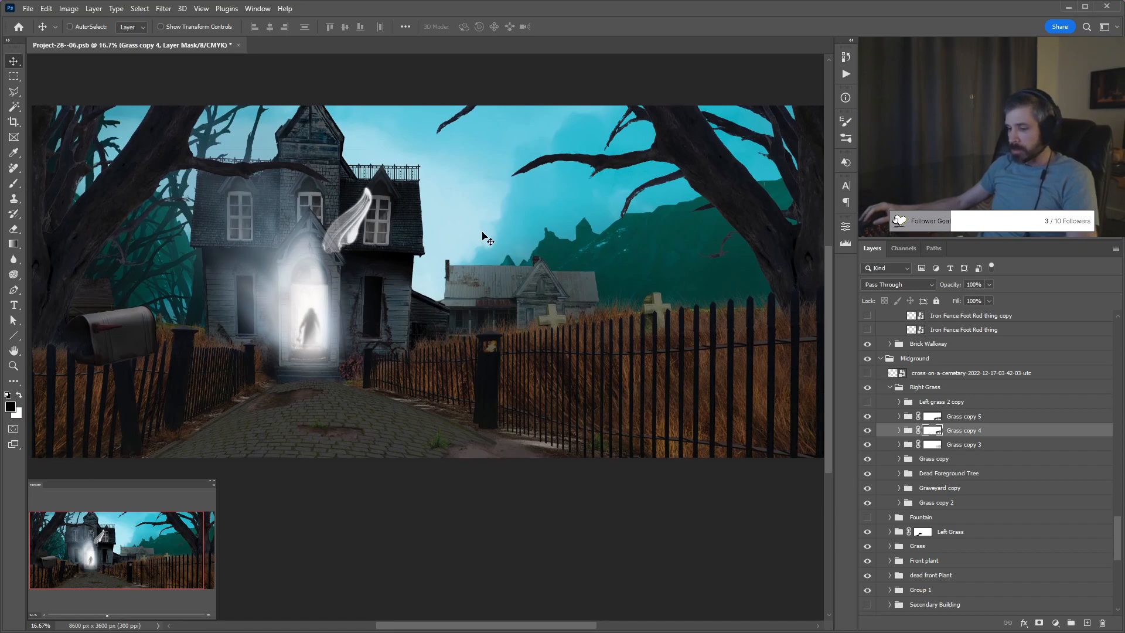
{"action": "key", "text": "Tab"}
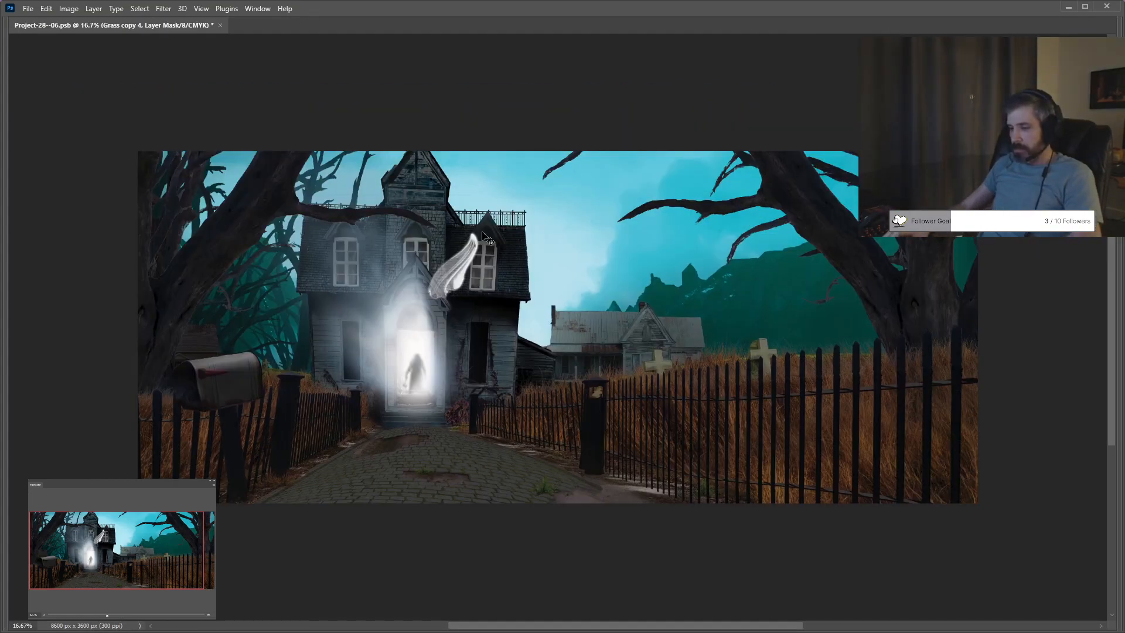
{"action": "scroll", "coordinate": [482, 236], "scroll_direction": "up", "scroll_amount": 1}
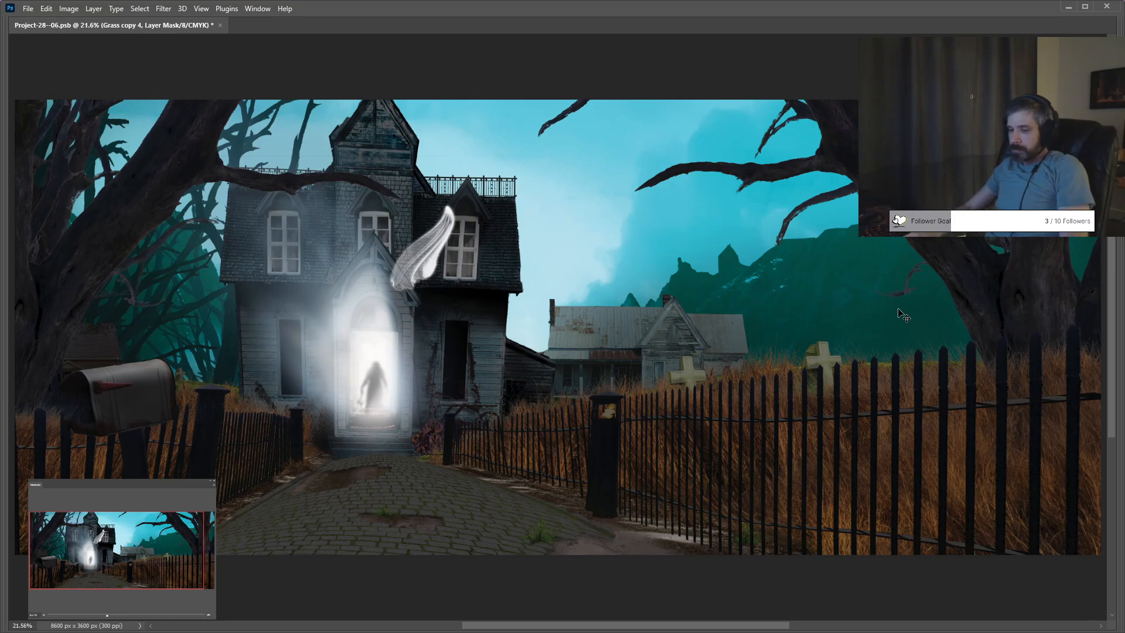
{"action": "key", "text": "Tab"}
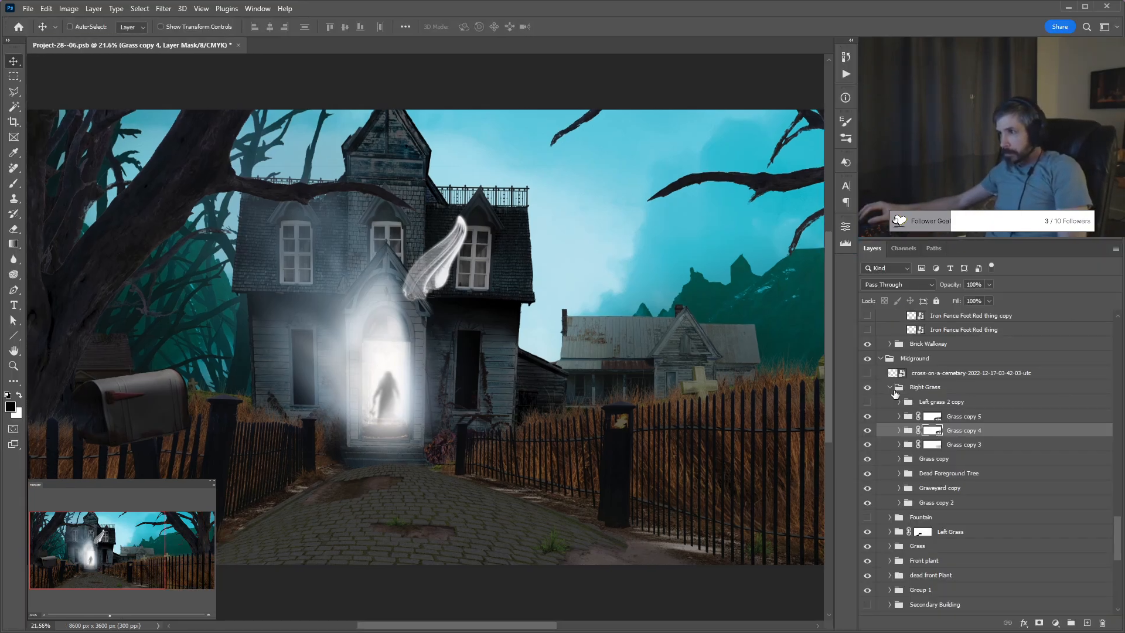
Collapse and hide the Right Grass group, and check the scene with only the green hillside behind the fence.
{"action": "left_click", "coordinate": [893, 389]}
{"action": "left_click", "coordinate": [867, 388]}
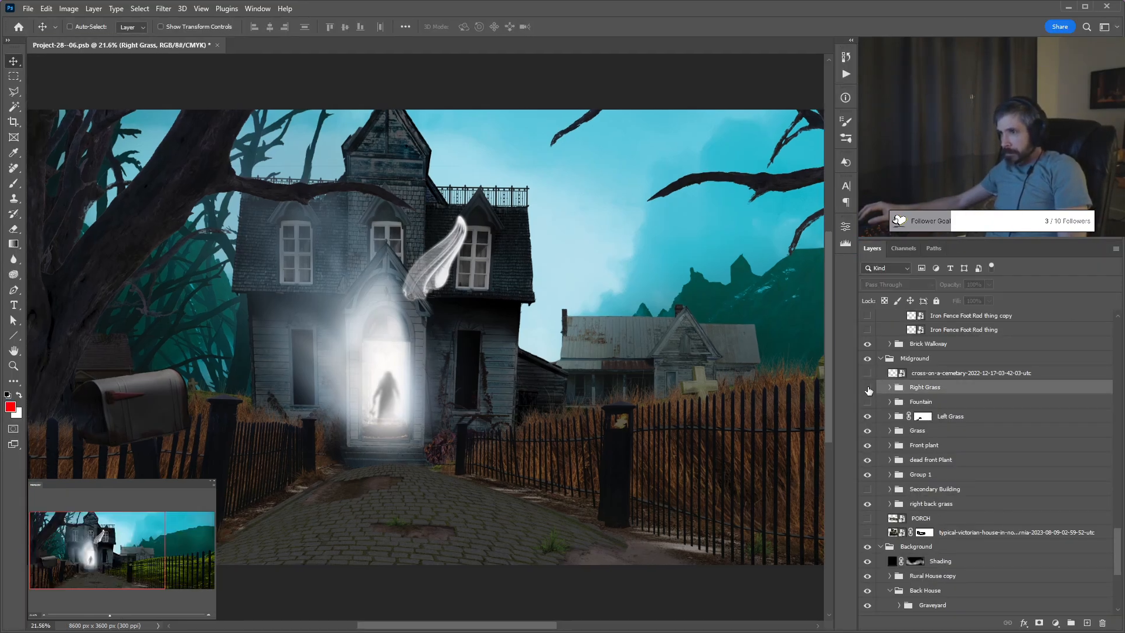
{"action": "left_click_drag", "start_coordinate": [681, 386], "coordinate": [466, 361]}
{"action": "key", "text": "Tab"}
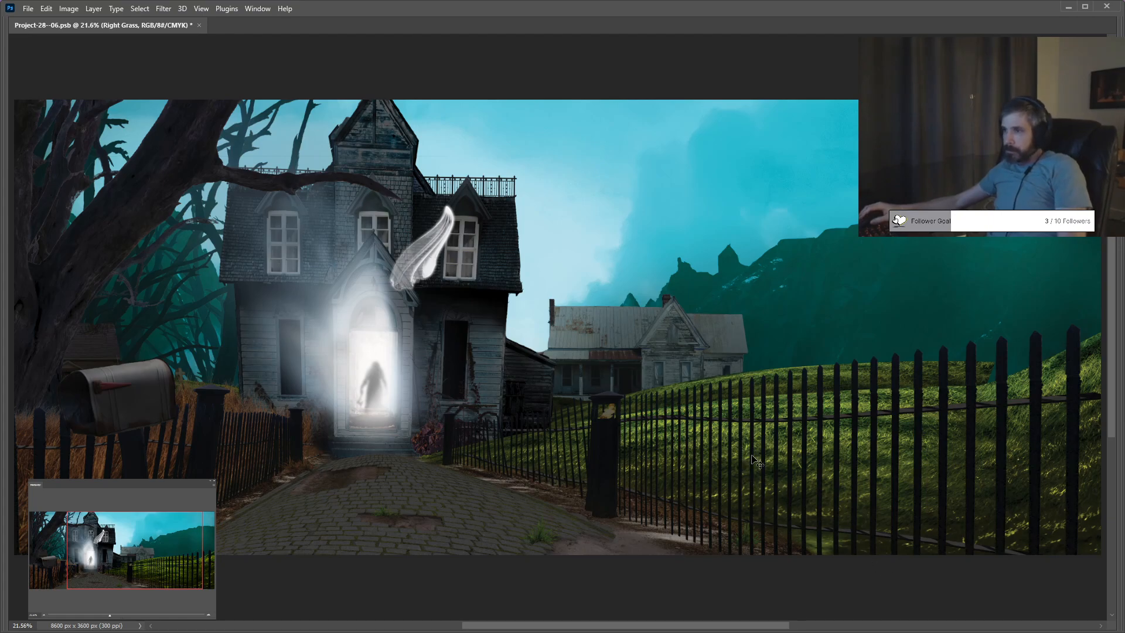
{"action": "scroll", "coordinate": [752, 463], "scroll_direction": "down", "scroll_amount": 3}
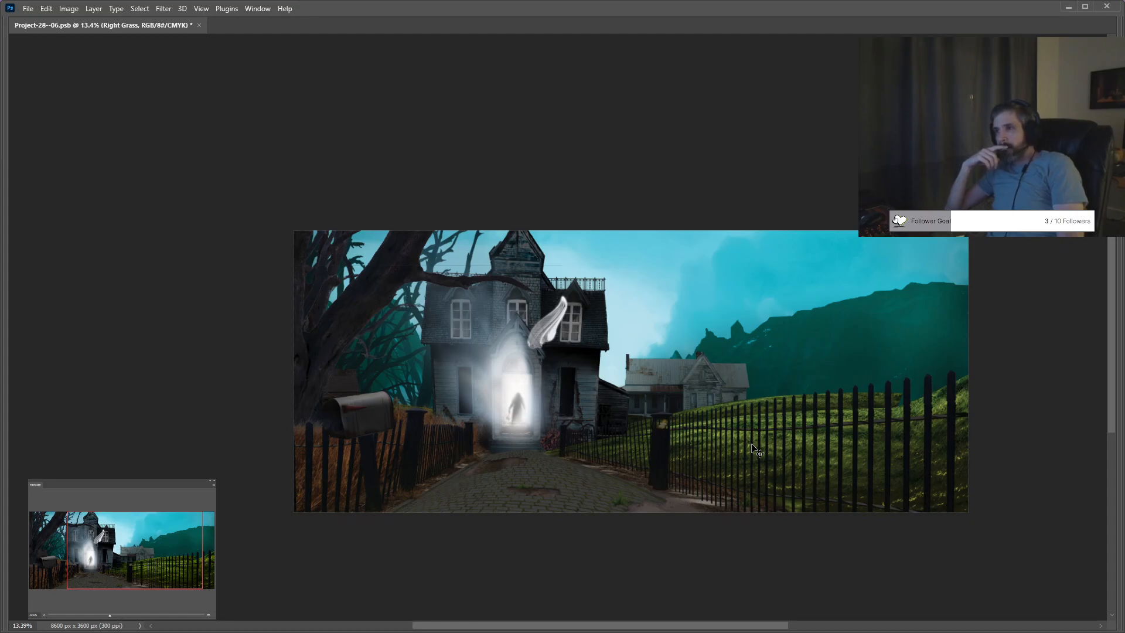
Collapse the right back grass group and hide it.
{"action": "key", "text": "alt+]"}
{"action": "key", "text": "Tab"}
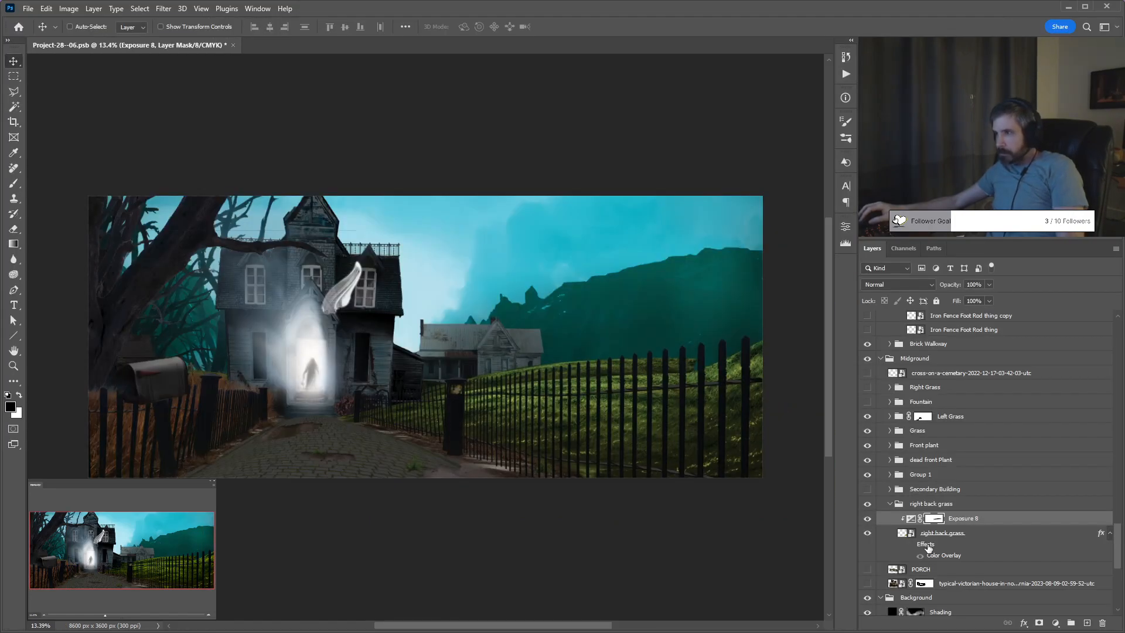
{"action": "left_click", "coordinate": [890, 504]}
{"action": "left_click", "coordinate": [867, 505]}
{"action": "scroll", "coordinate": [522, 403], "scroll_direction": "up", "scroll_amount": 5}
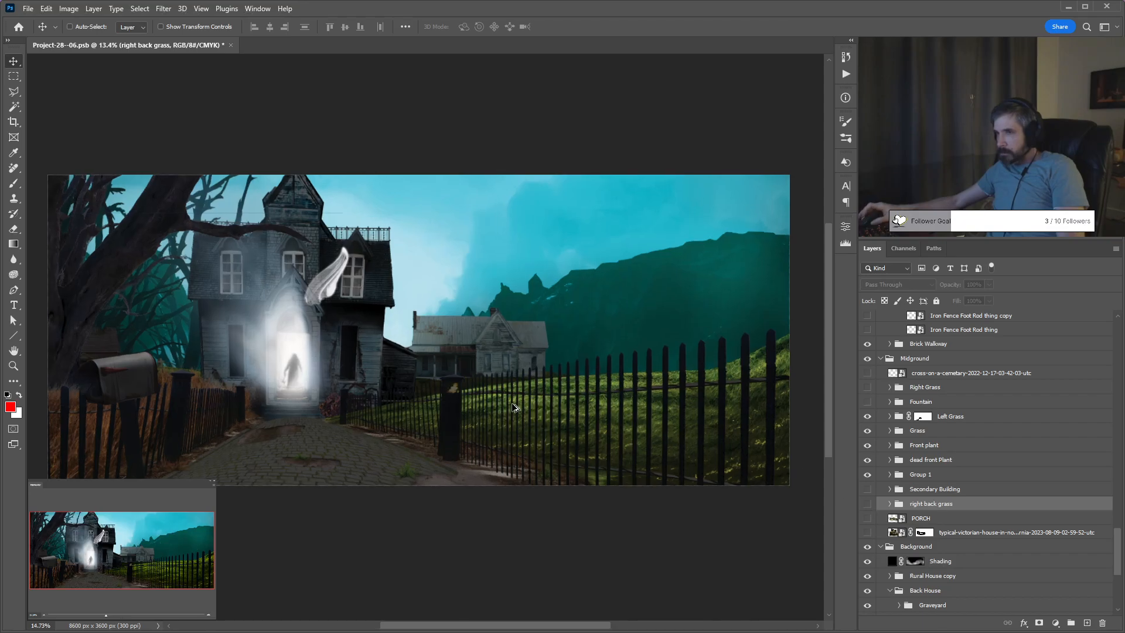
Locate the green hillside's layer inside the Grass group, and collapse the right grass and right grass copy subgroups.
{"action": "scroll", "coordinate": [523, 403], "scroll_direction": "up", "scroll_amount": 1}
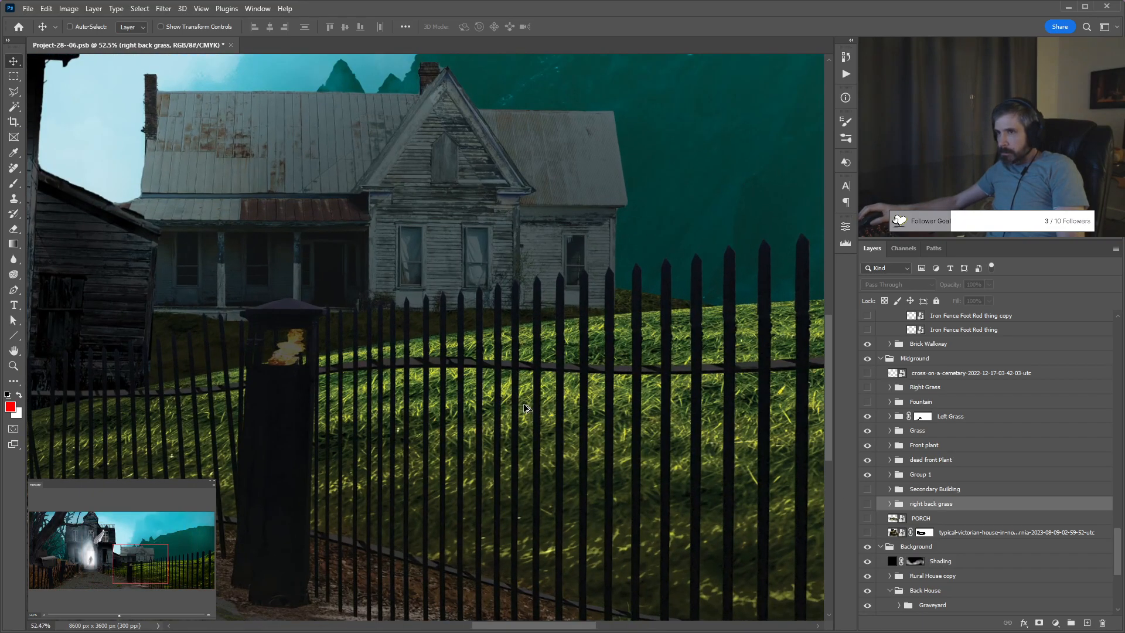
{"action": "left_click", "coordinate": [577, 338], "text": "ctrl"}
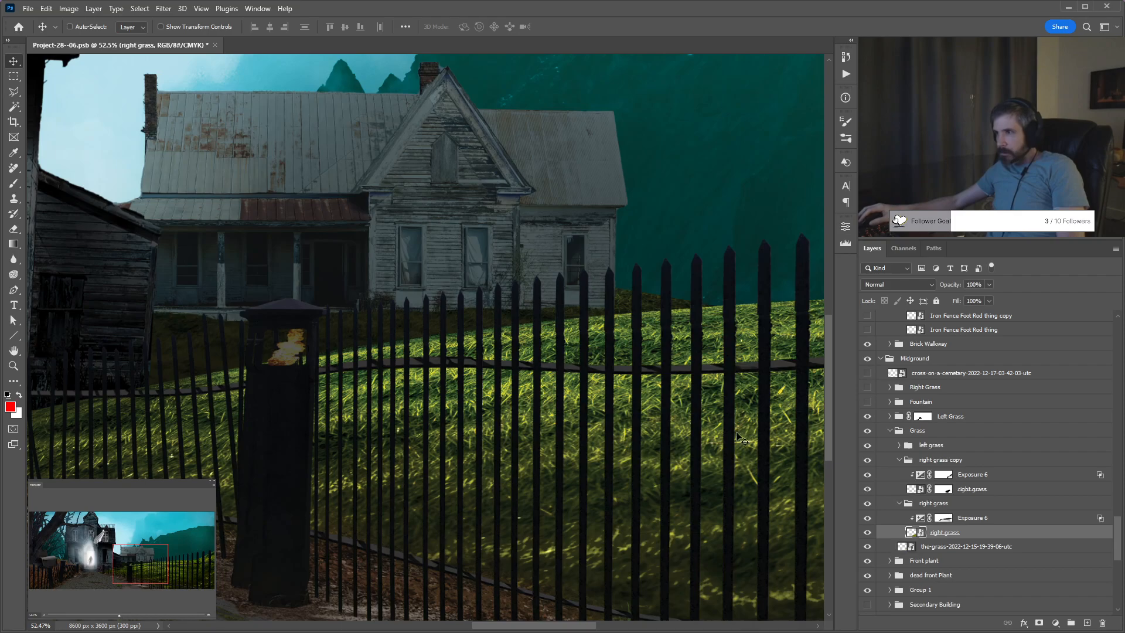
{"action": "left_click", "coordinate": [900, 504]}
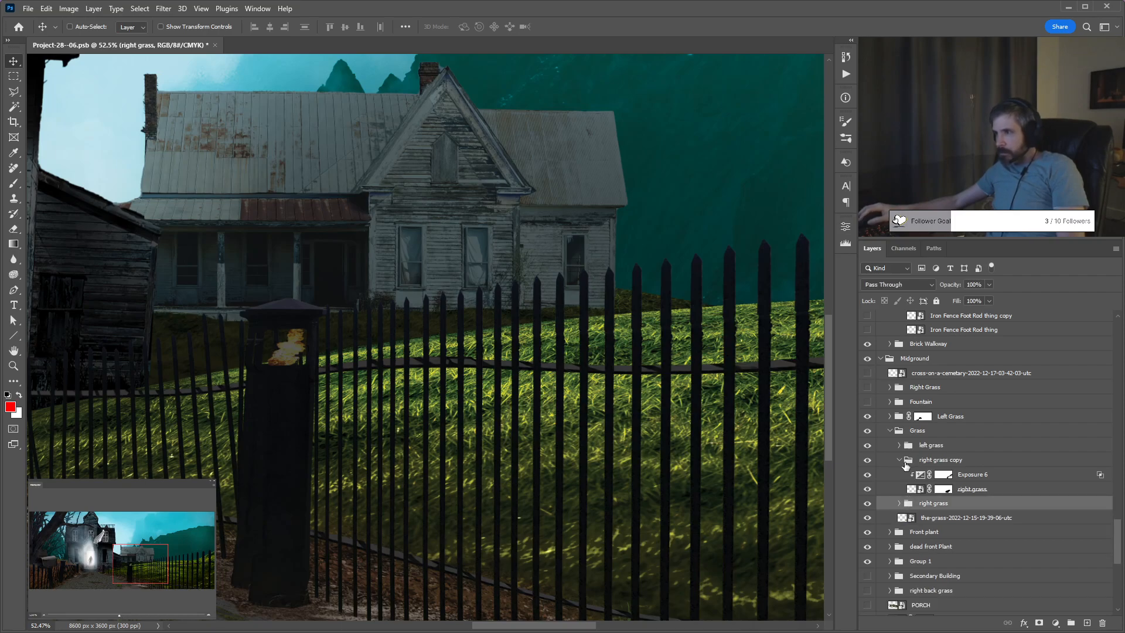
{"action": "left_click", "coordinate": [900, 461]}
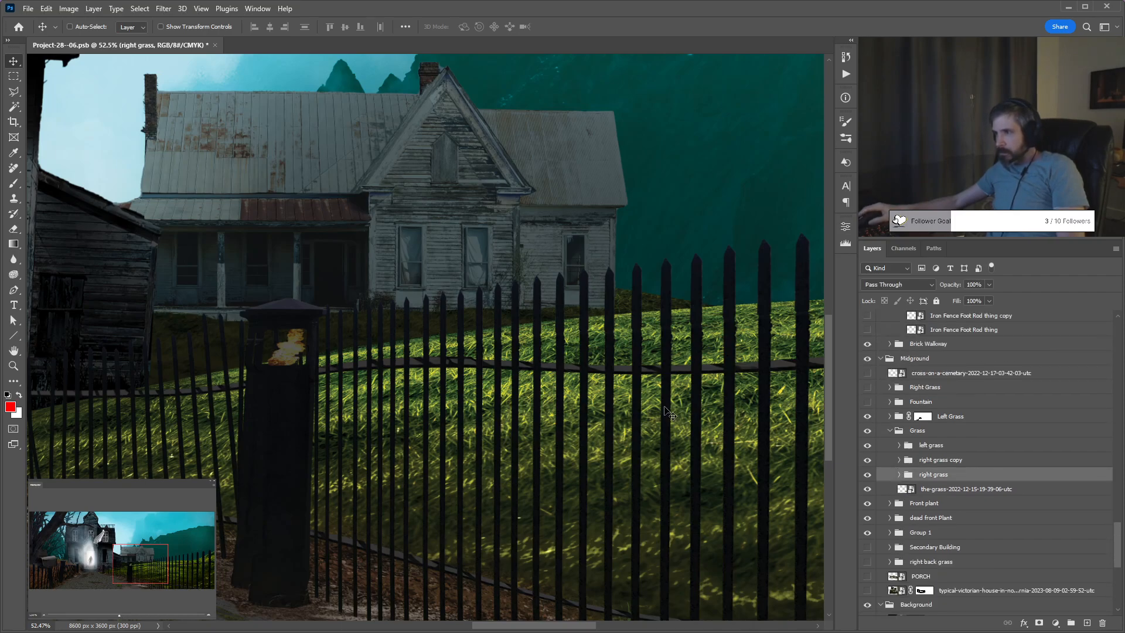
{"action": "scroll", "coordinate": [656, 411], "scroll_direction": "right", "scroll_amount": 3}
{"action": "scroll", "coordinate": [656, 412], "scroll_direction": "down", "scroll_amount": 5}
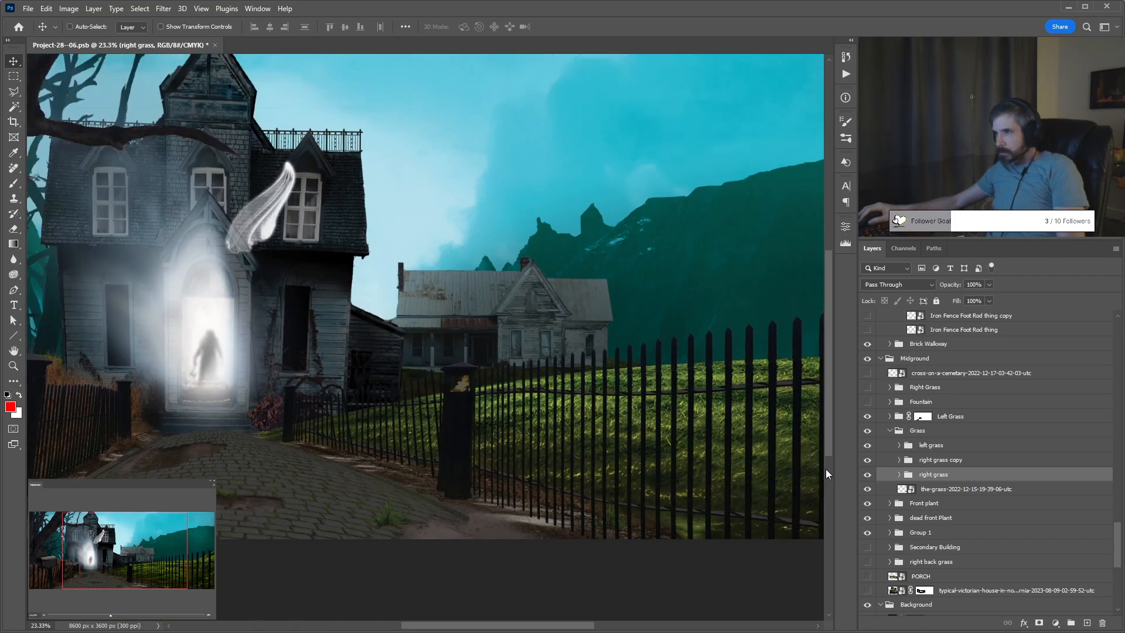
{"action": "left_click", "coordinate": [868, 464]}
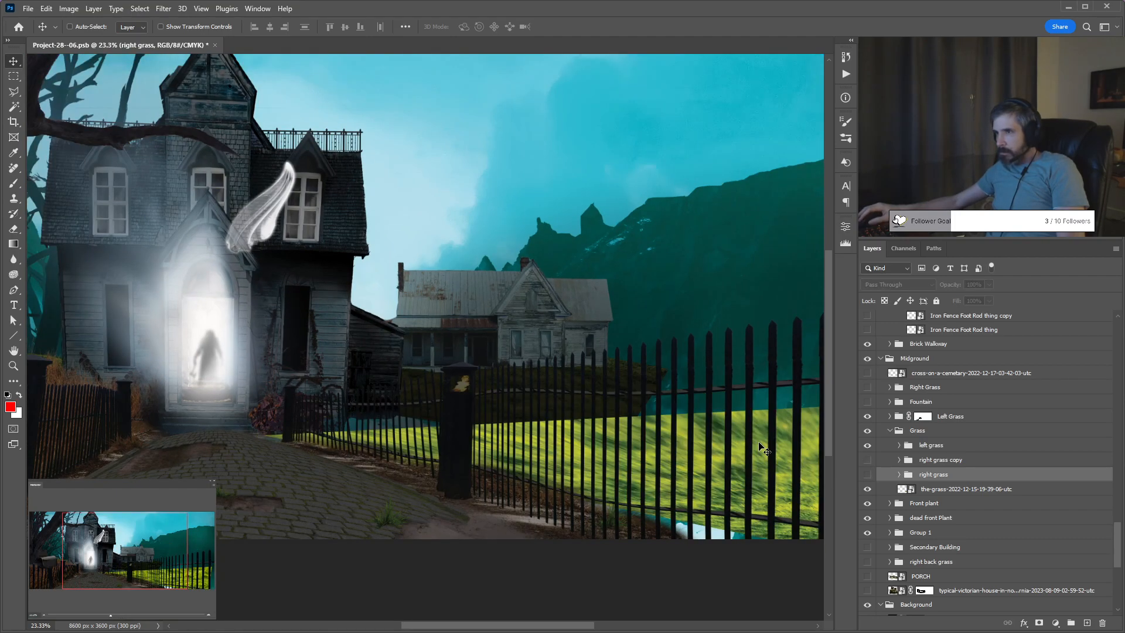
{"action": "scroll", "coordinate": [762, 445], "scroll_direction": "right", "scroll_amount": 5}
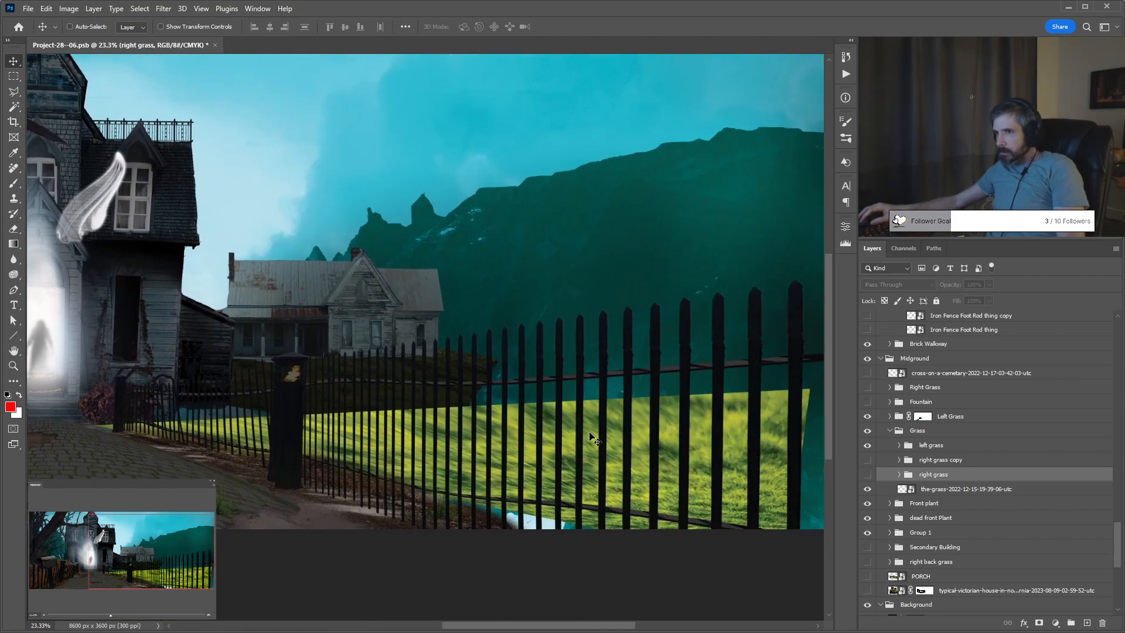
{"action": "left_click", "coordinate": [934, 491]}
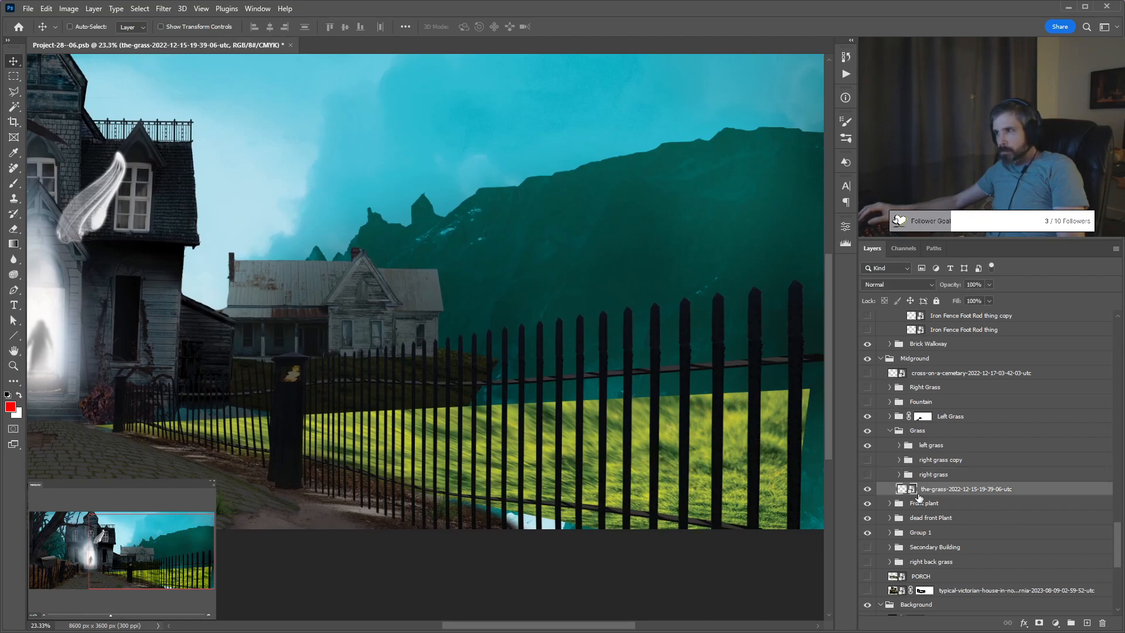
{"action": "left_click", "coordinate": [868, 489]}
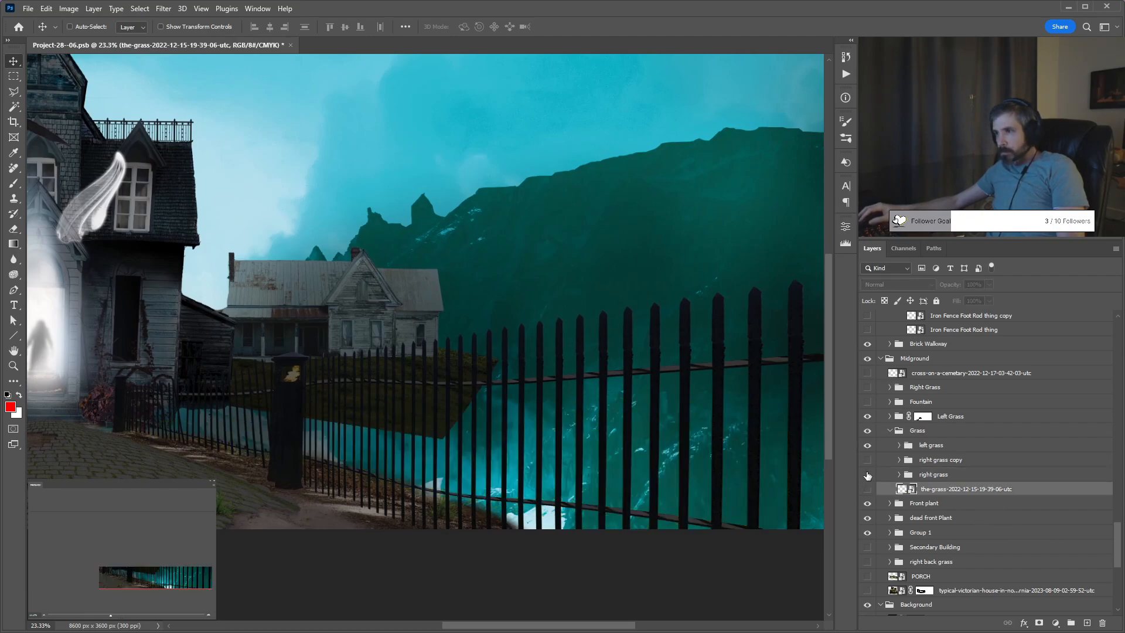
{"action": "left_click", "coordinate": [867, 460]}
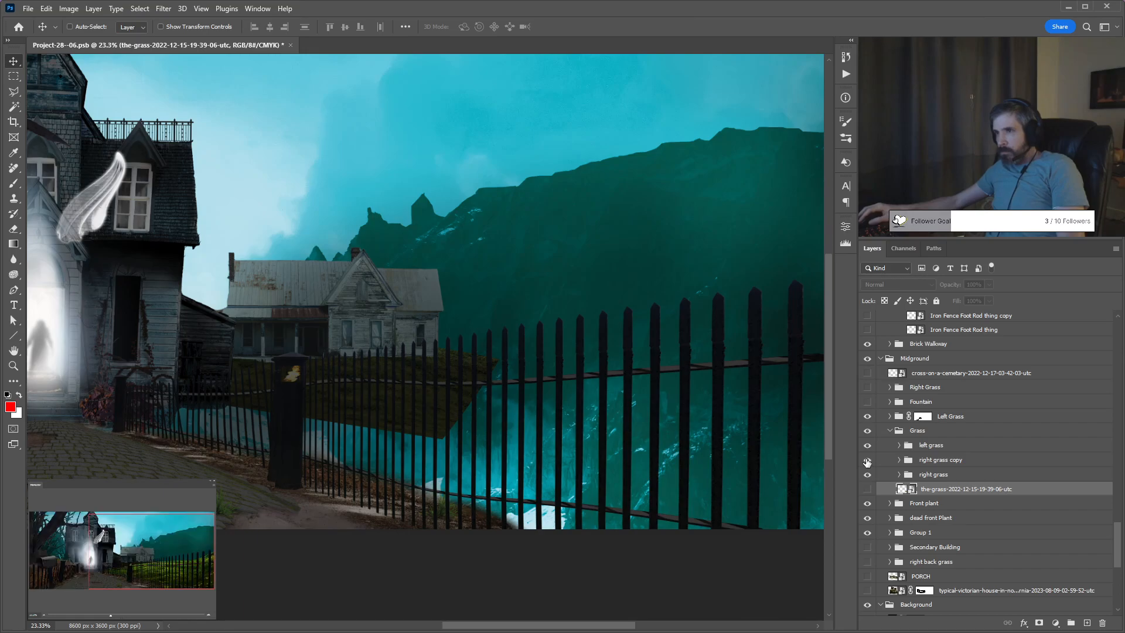
{"action": "scroll", "coordinate": [630, 427], "scroll_direction": "down", "scroll_amount": 1}
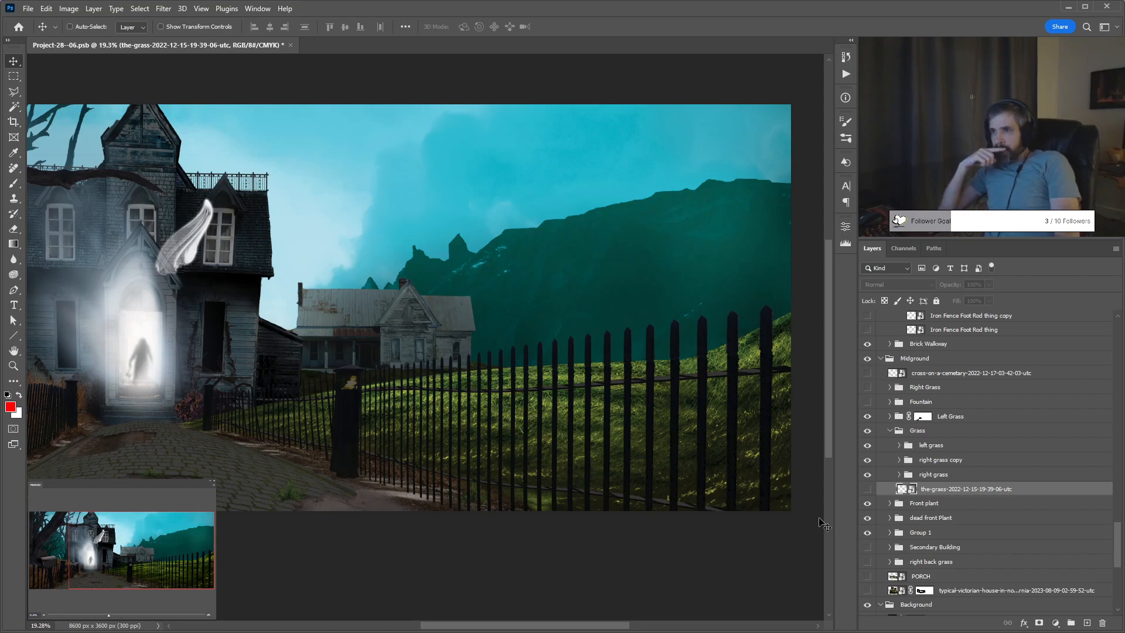
Try rotating the right grass copy group clockwise by about 24.5°.
{"action": "left_click", "coordinate": [867, 460]}
{"action": "left_click", "coordinate": [867, 462]}
{"action": "left_click", "coordinate": [931, 461]}
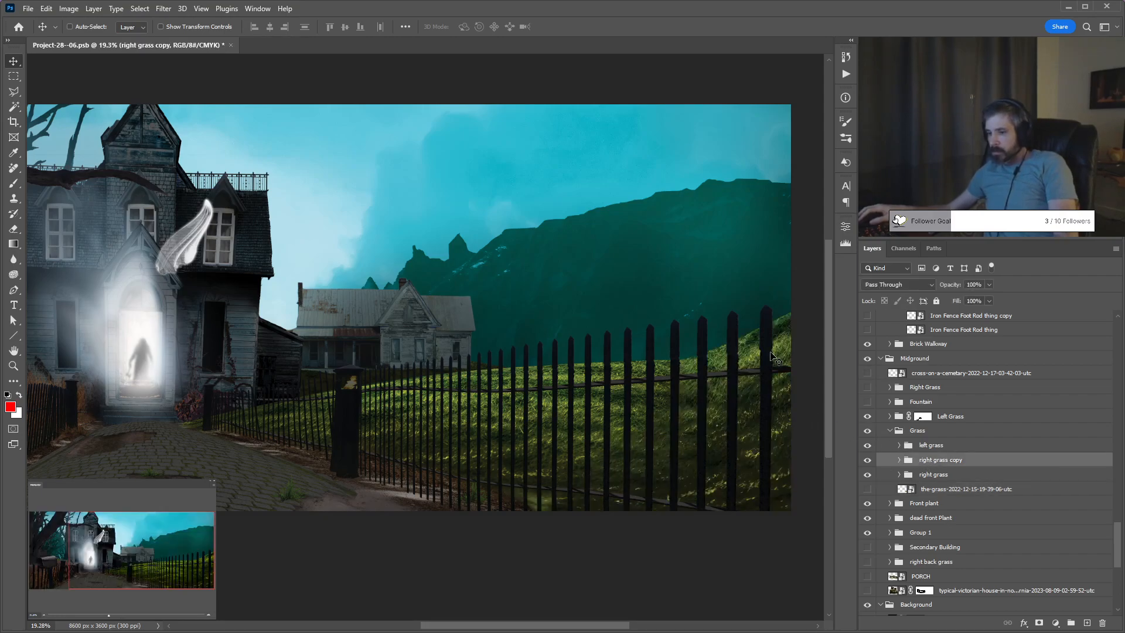
{"action": "key", "text": "ctrl+t"}
{"action": "scroll", "coordinate": [486, 380], "scroll_direction": "right", "scroll_amount": 3}
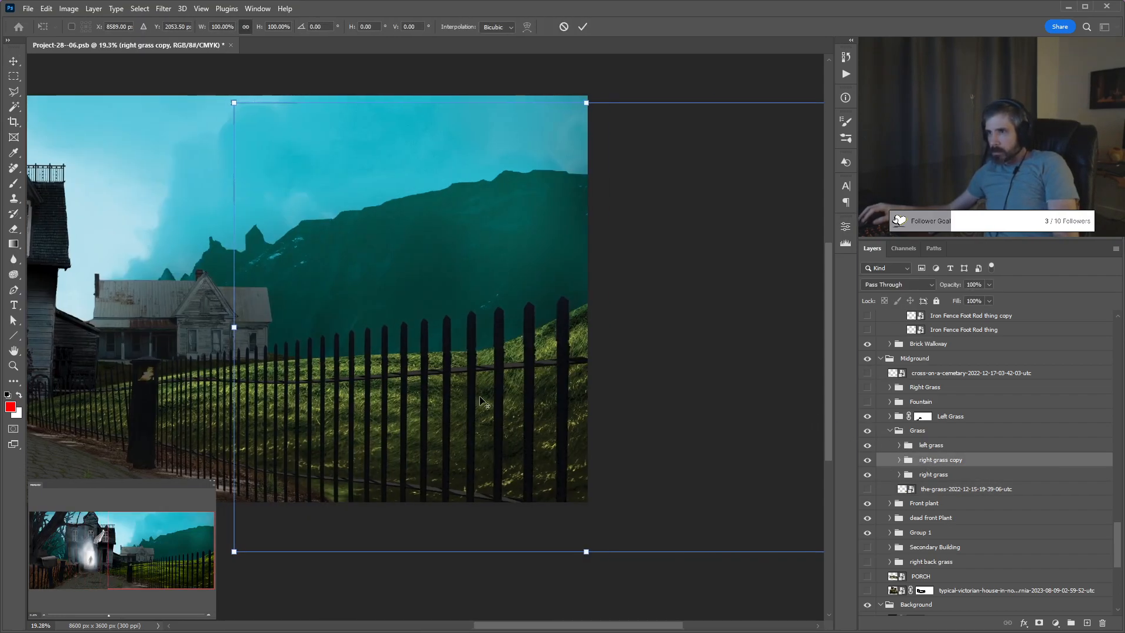
{"action": "scroll", "coordinate": [498, 389], "scroll_direction": "down", "scroll_amount": 2}
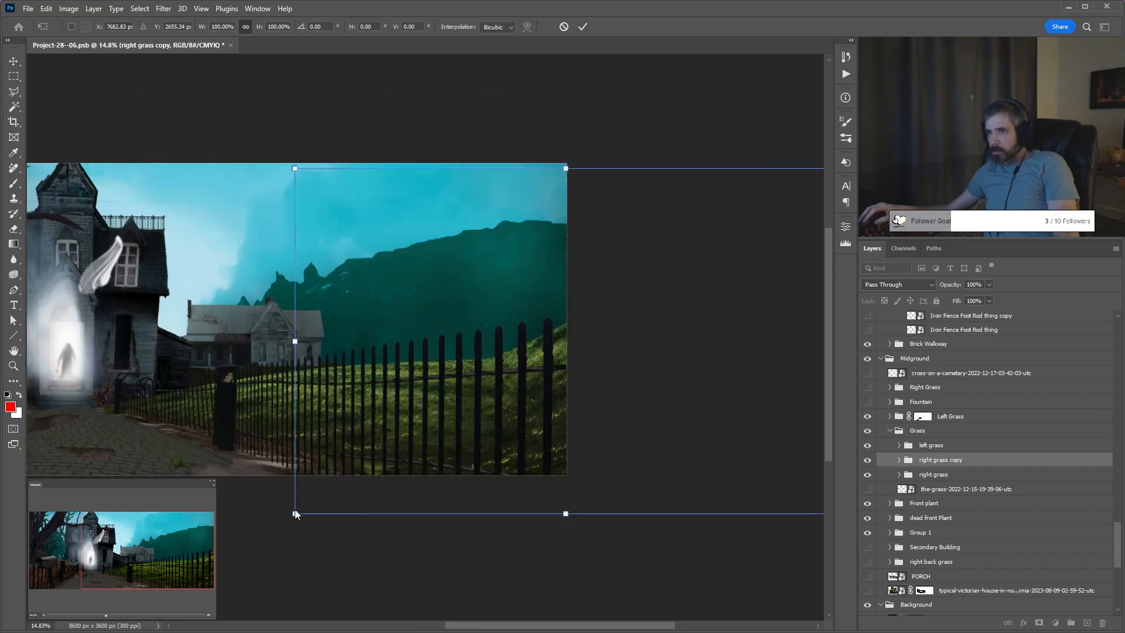
{"action": "left_click_drag", "start_coordinate": [287, 525], "coordinate": [237, 434]}
{"action": "left_click_drag", "start_coordinate": [561, 472], "coordinate": [556, 479]}
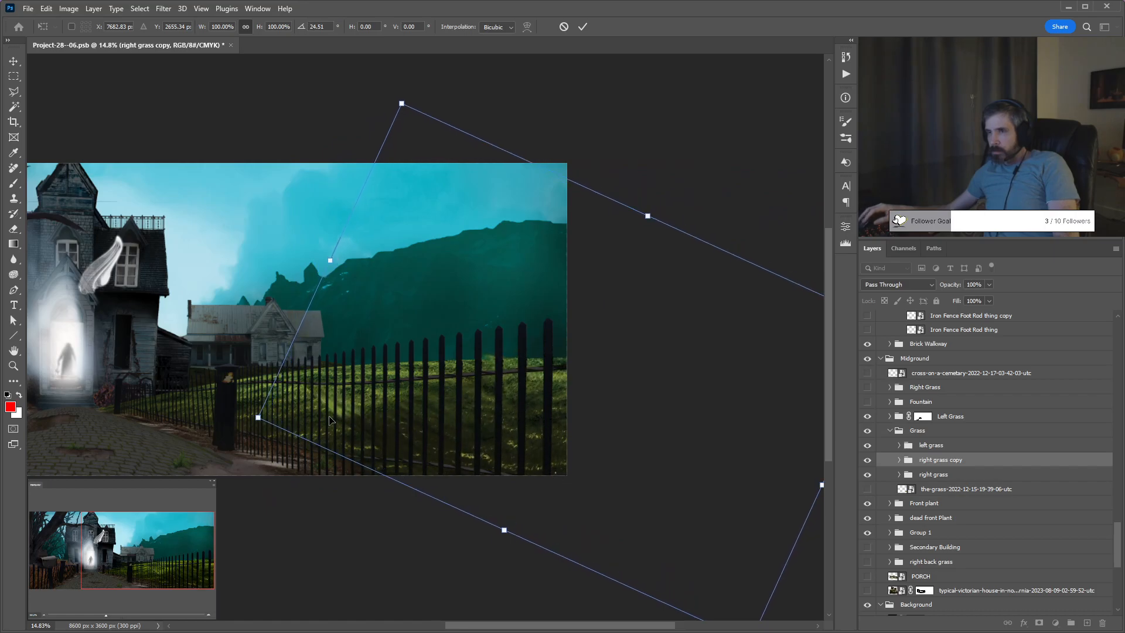
{"action": "key", "text": "Return"}
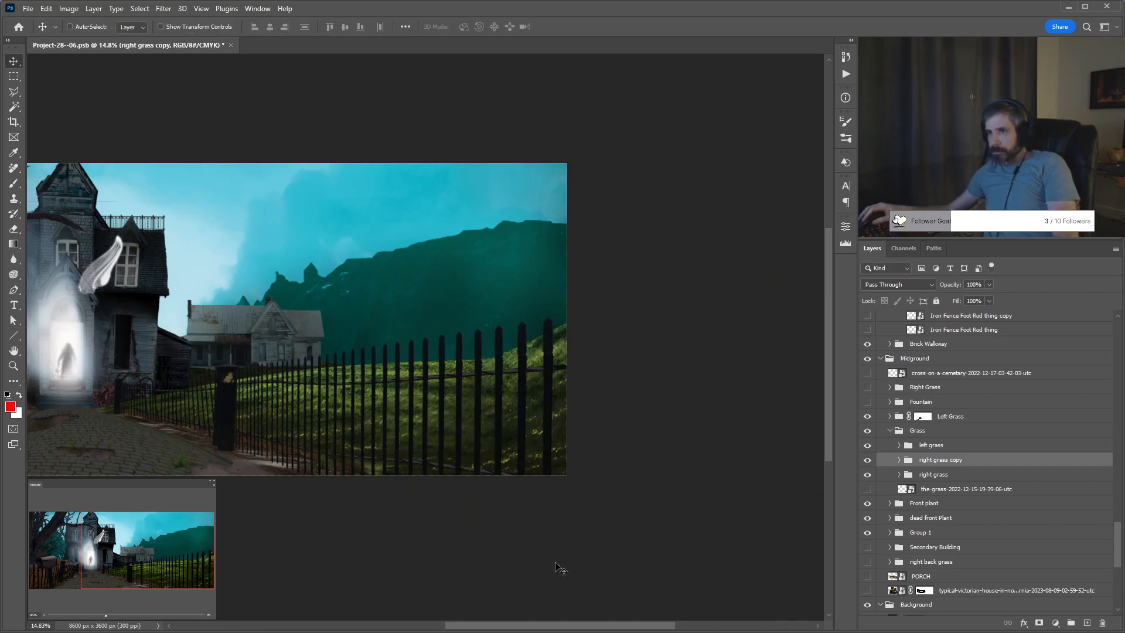
Group the right grass and right grass copy subgroups together and name the new group Right Grass.
{"action": "scroll", "coordinate": [360, 429], "scroll_direction": "up", "scroll_amount": 1}
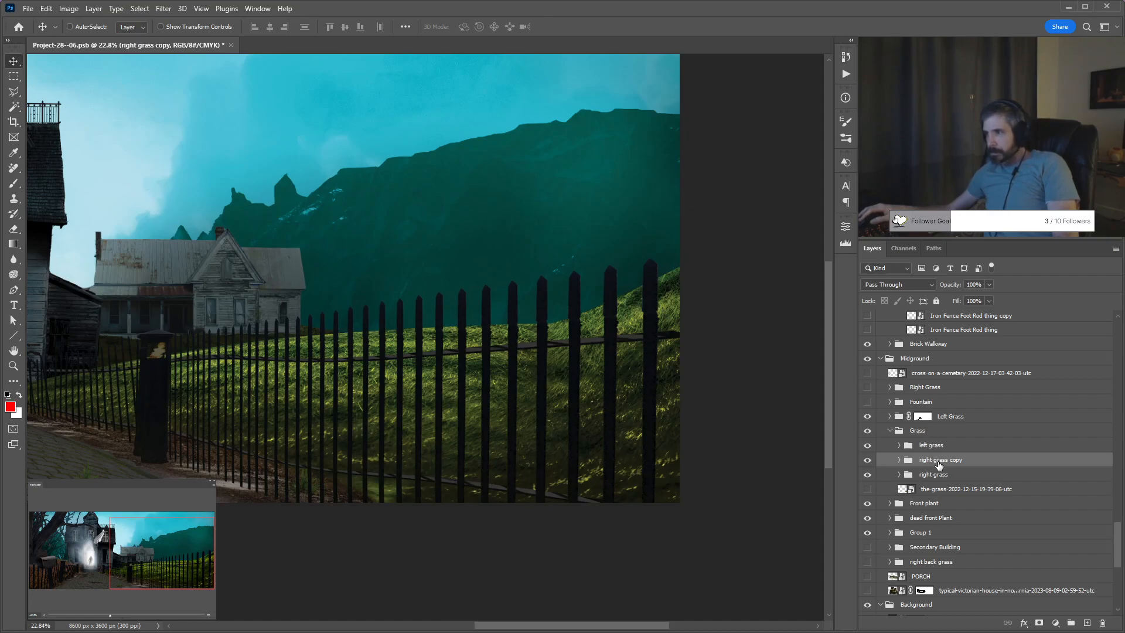
{"action": "left_click", "coordinate": [921, 432]}
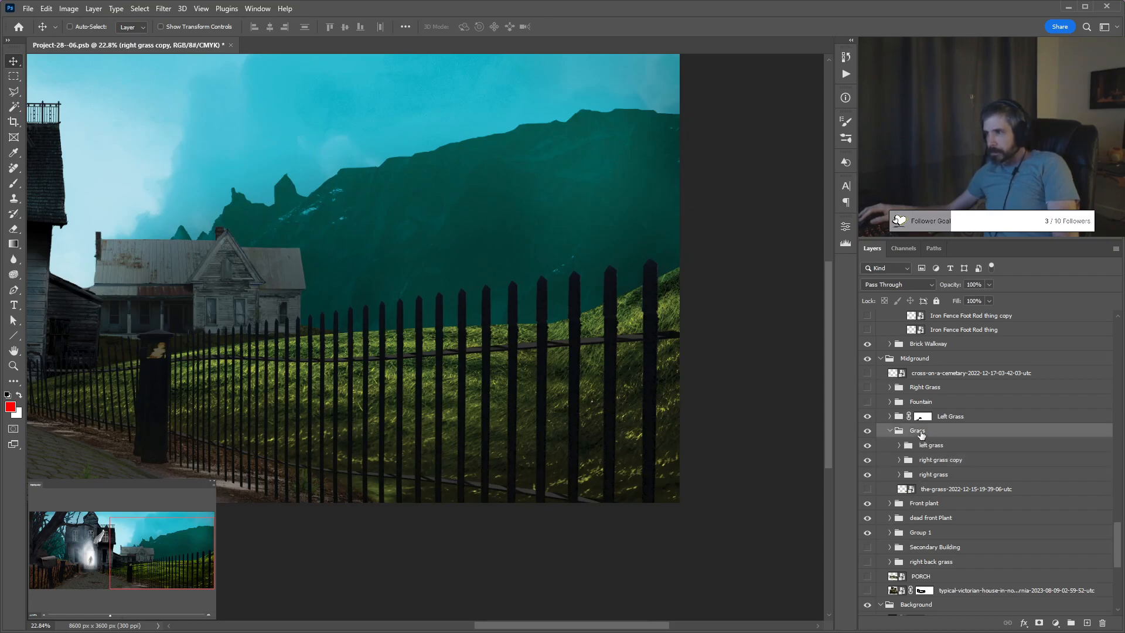
{"action": "left_click", "coordinate": [933, 474]}
{"action": "left_click", "coordinate": [938, 463], "text": "ctrl"}
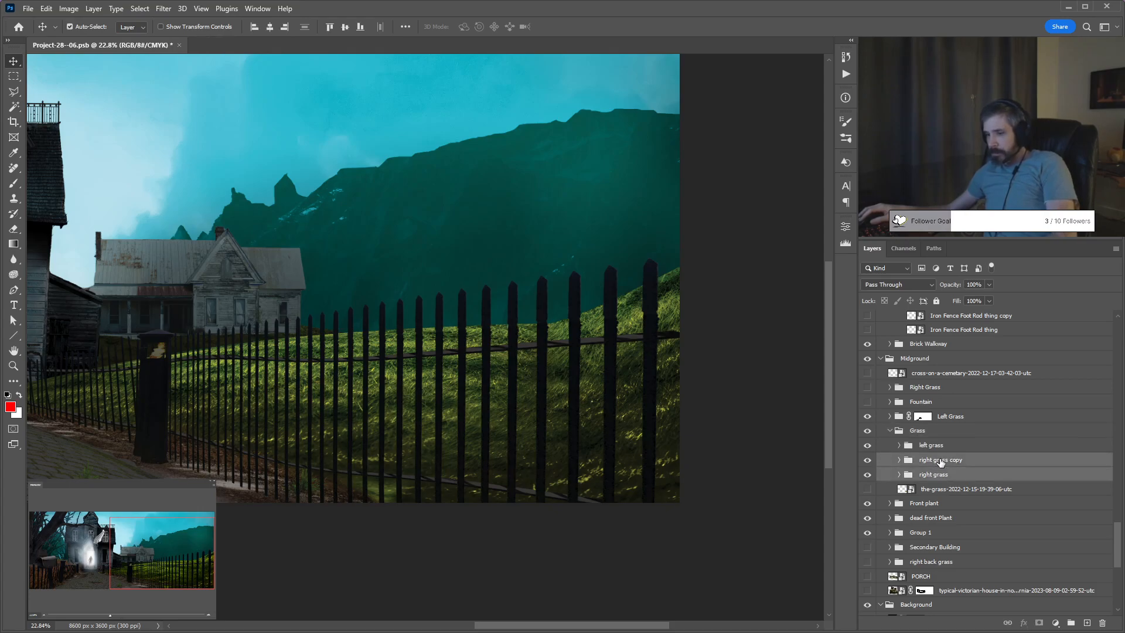
{"action": "key", "text": "ctrl+g"}
{"action": "double_click", "coordinate": [932, 460]}
{"action": "type", "text": "Ri"}
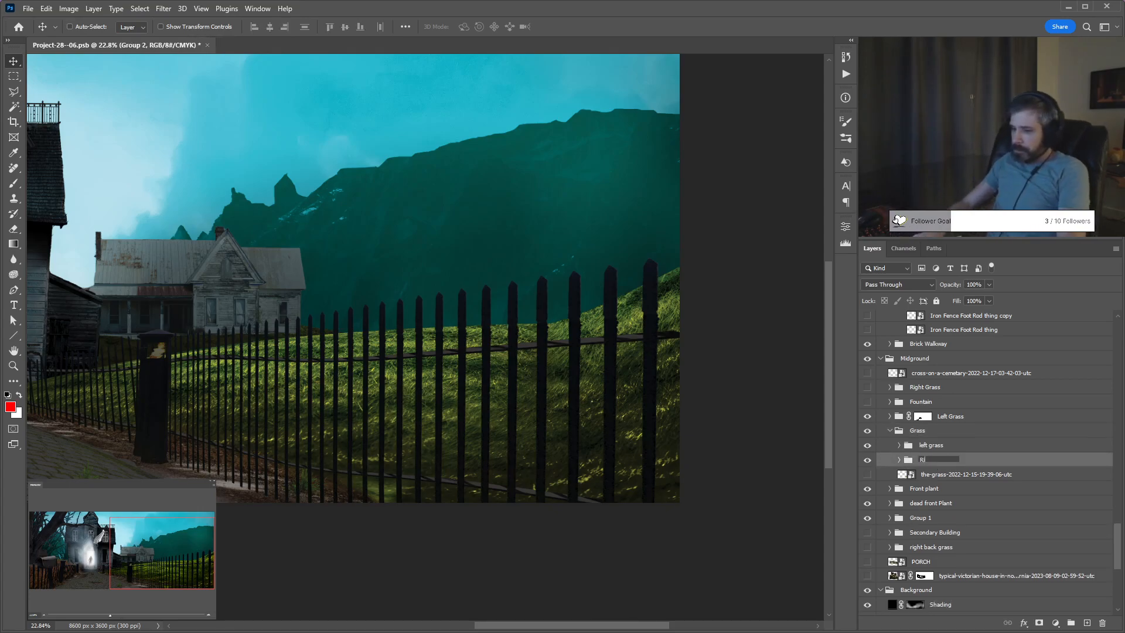
{"action": "type", "text": "ght Grass"}
{"action": "key", "text": "Return"}
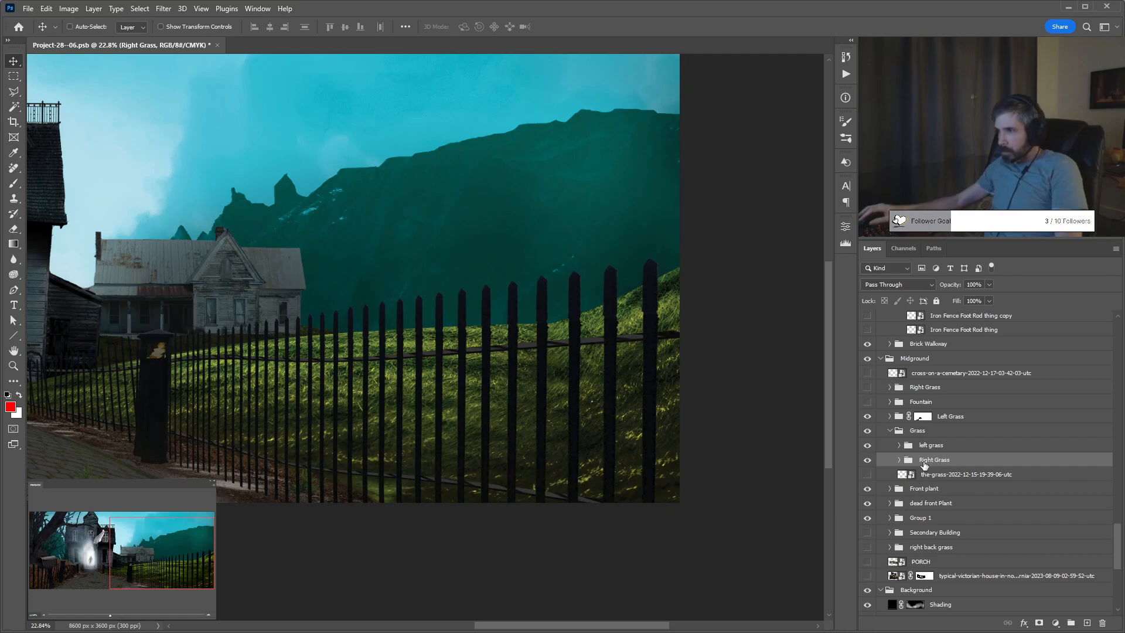
Nest the new Right Grass group inside another group, also named Right Grass.
{"action": "left_click", "coordinate": [900, 460]}
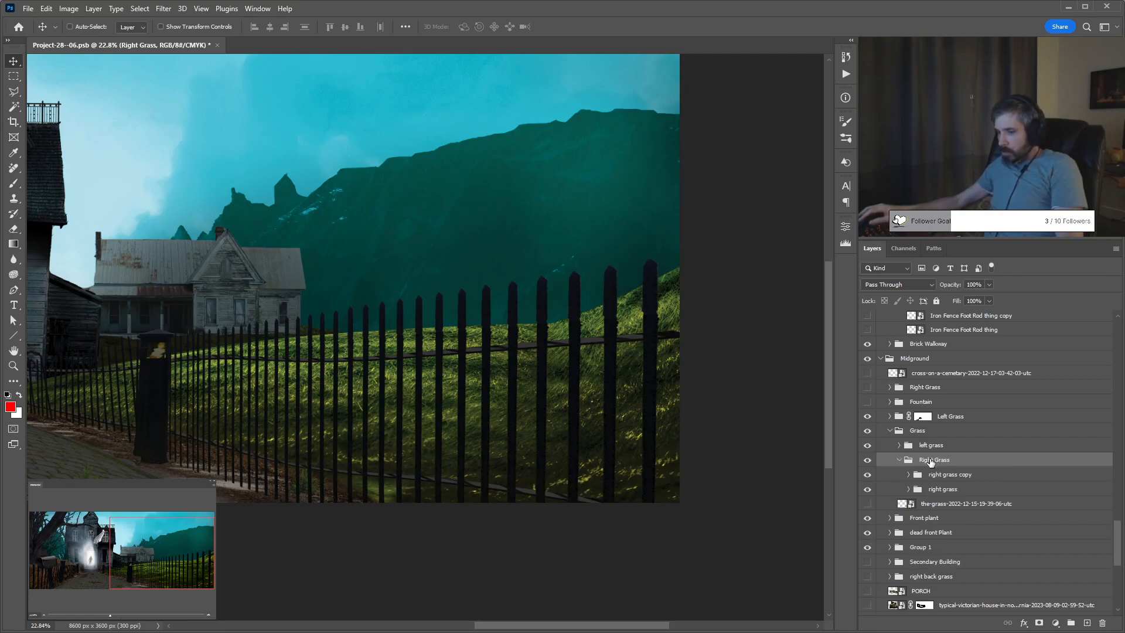
{"action": "key", "text": "ctrl+g"}
{"action": "double_click", "coordinate": [931, 461]}
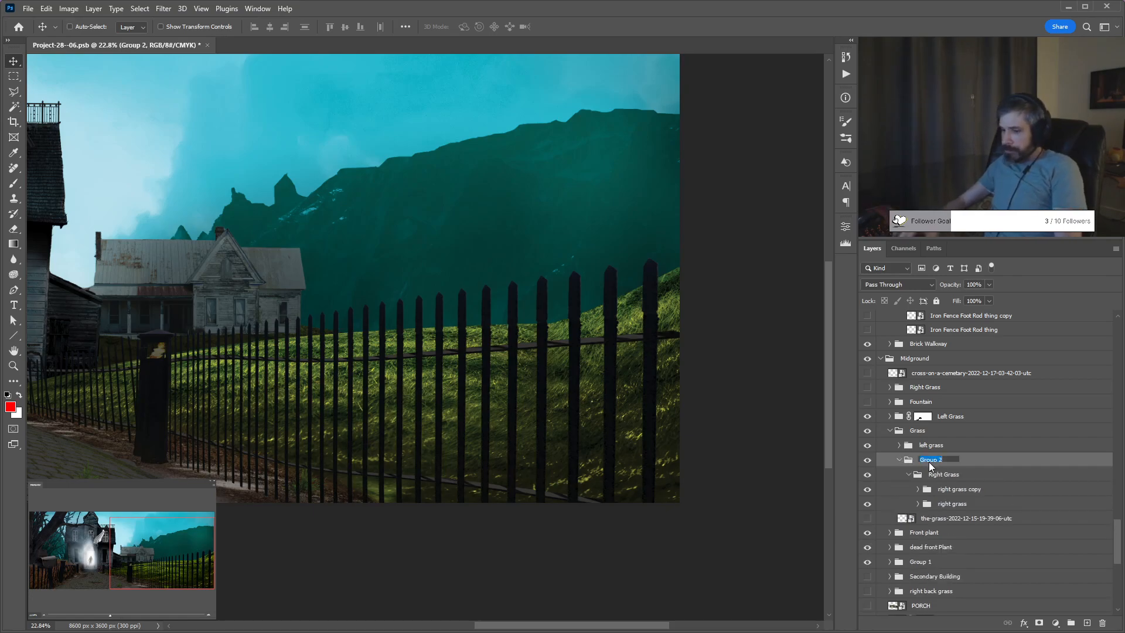
{"action": "type", "text": "Right Grass"}
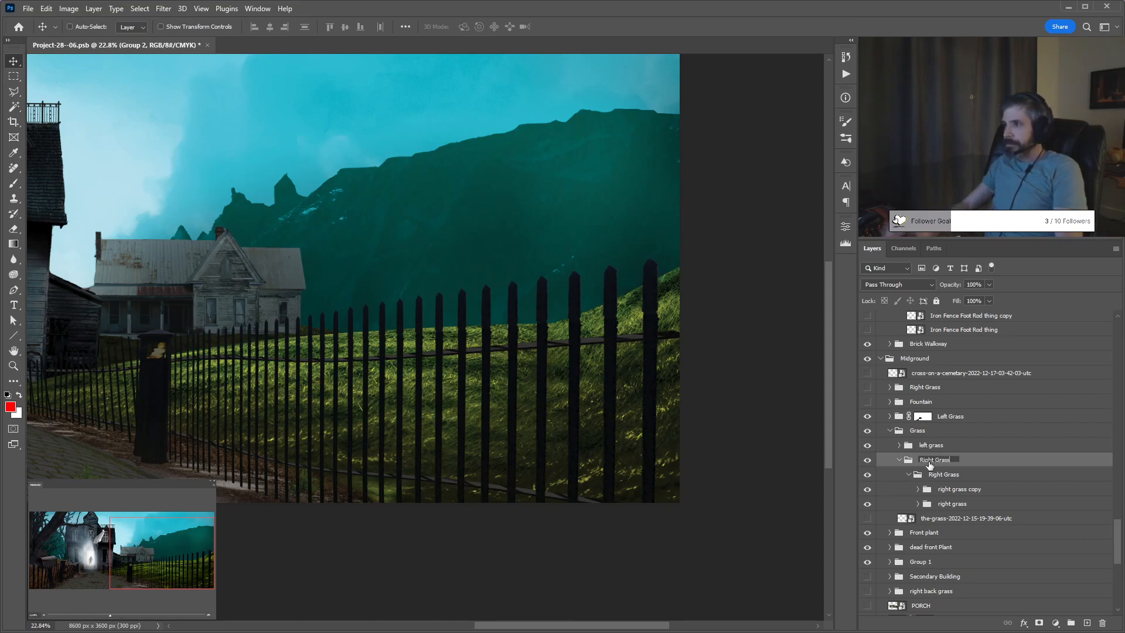
Add a Hue/Saturation adjustment clipped to the inner Right Grass group, and shift the green hillside grass to a dry brown tone.
{"action": "left_click", "coordinate": [943, 474]}
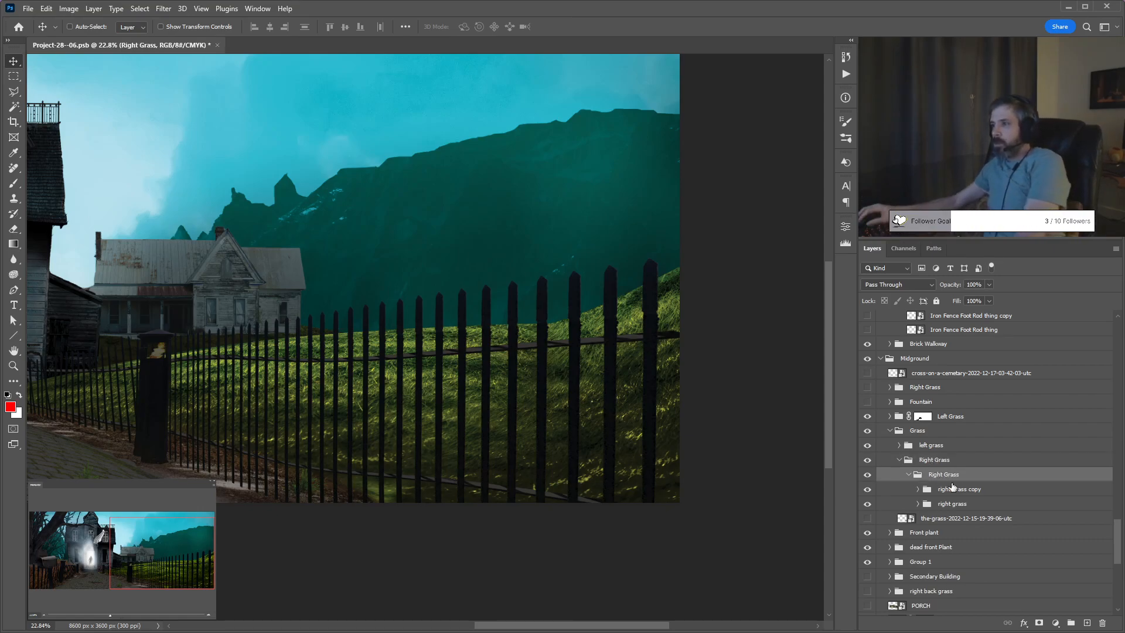
{"action": "left_click", "coordinate": [1055, 623]}
{"action": "left_click", "coordinate": [1078, 457]}
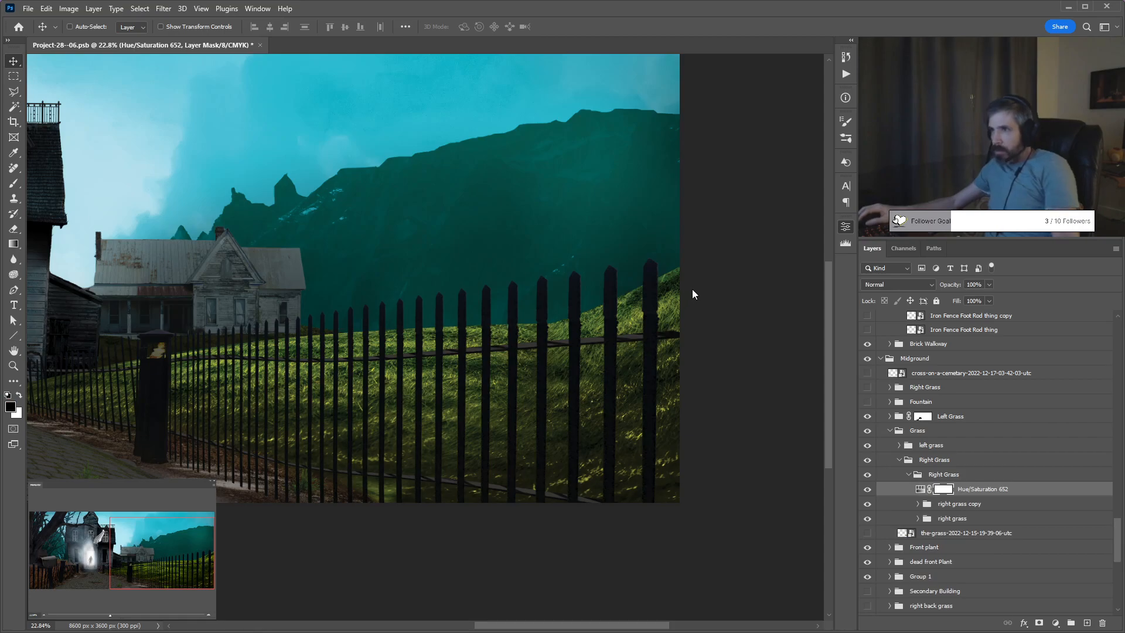
{"action": "key", "text": "ctrl+alt+g"}
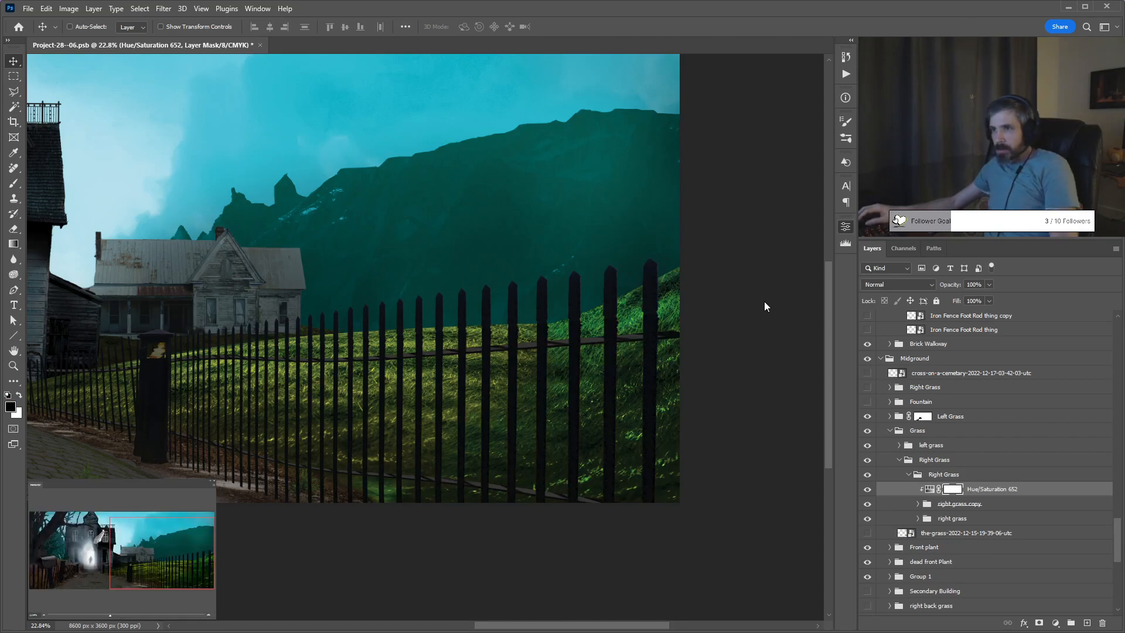
{"action": "left_click_drag", "start_coordinate": [989, 489], "coordinate": [990, 472]}
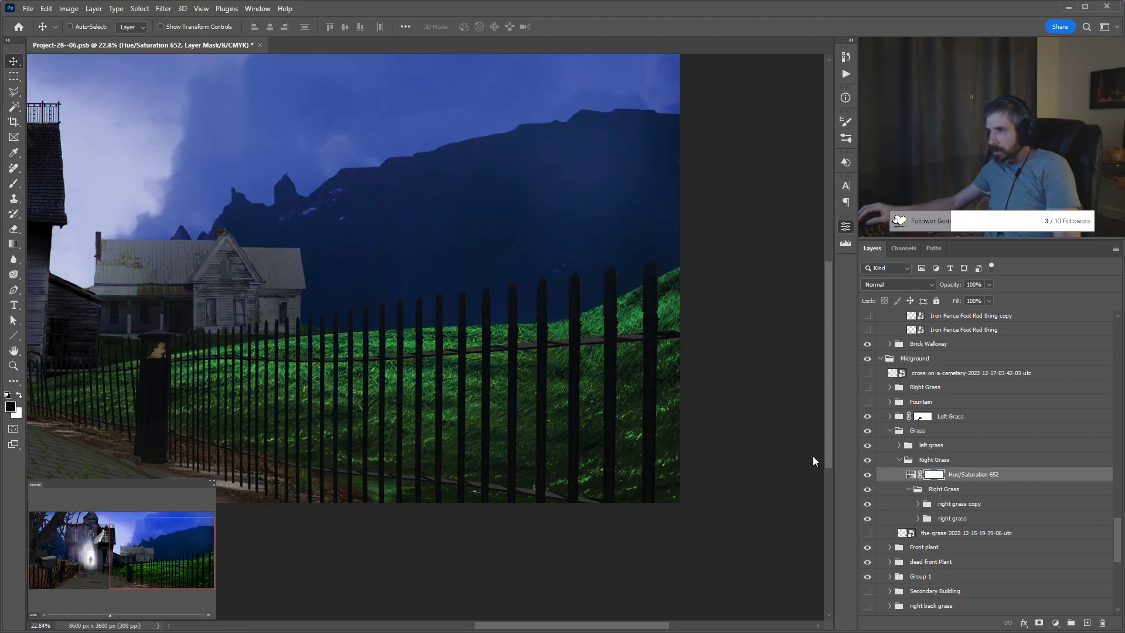
{"action": "key", "text": "ctrl+alt+g"}
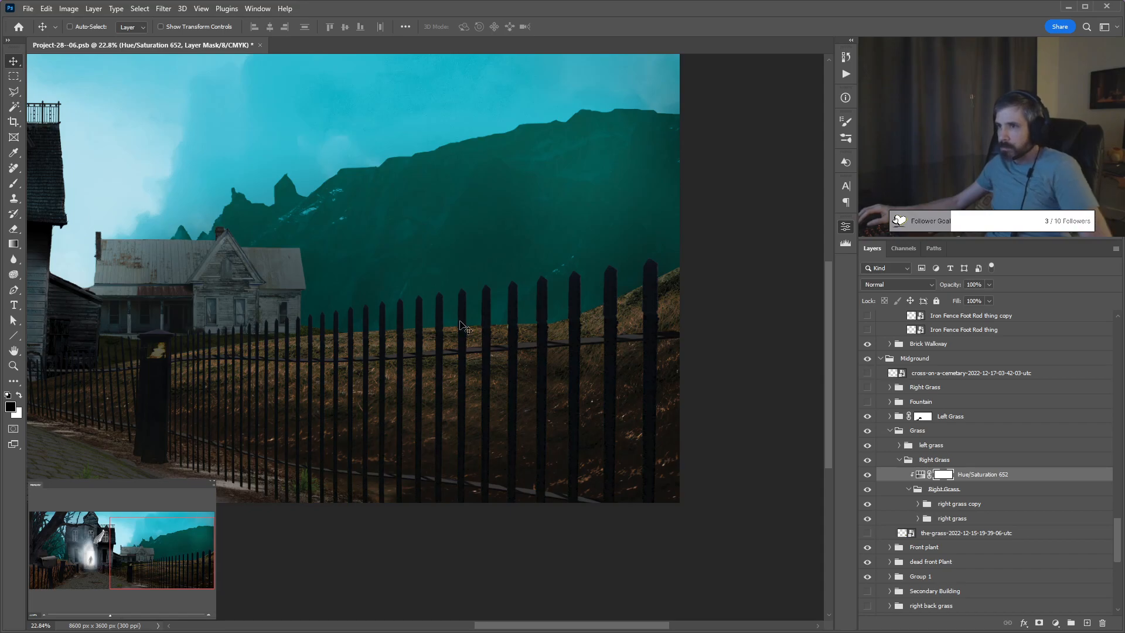
Compare the recoloured hillside grass with the left grass, walkway, fence and houses across the scene.
{"action": "scroll", "coordinate": [466, 330], "scroll_direction": "left", "scroll_amount": 5}
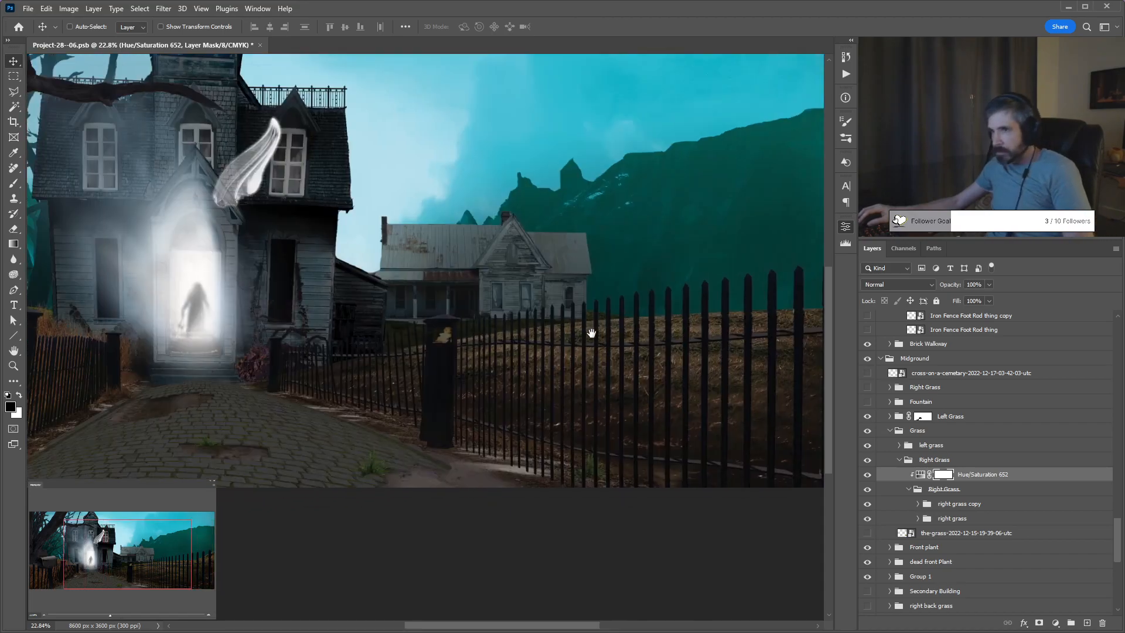
{"action": "scroll", "coordinate": [416, 355], "scroll_direction": "down", "scroll_amount": 2}
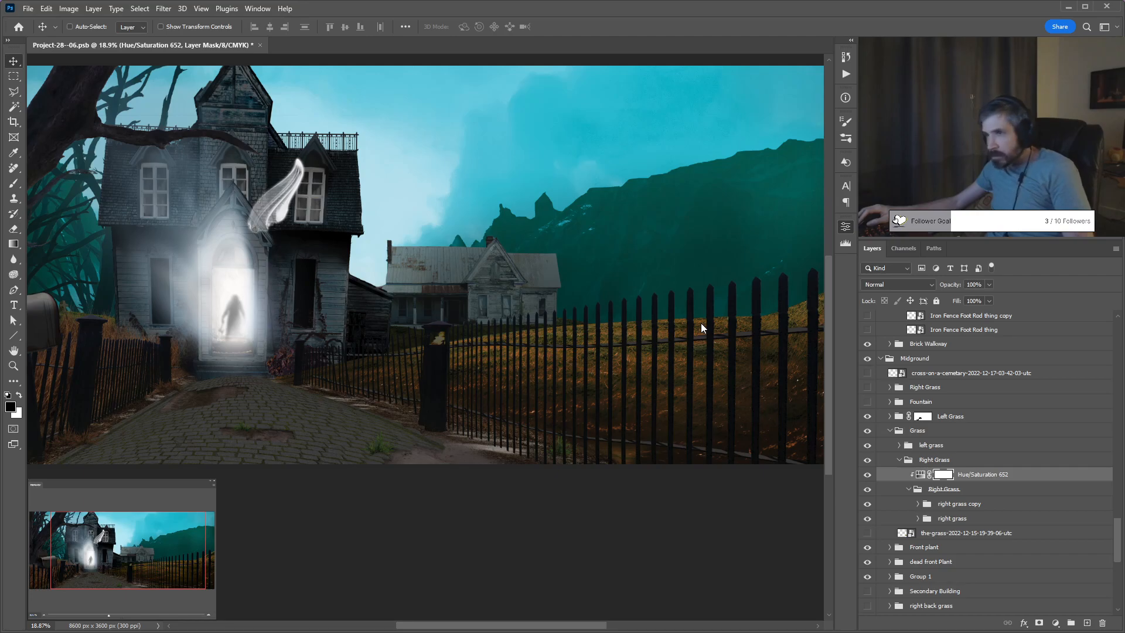
{"action": "scroll", "coordinate": [701, 327], "scroll_direction": "left", "scroll_amount": 2}
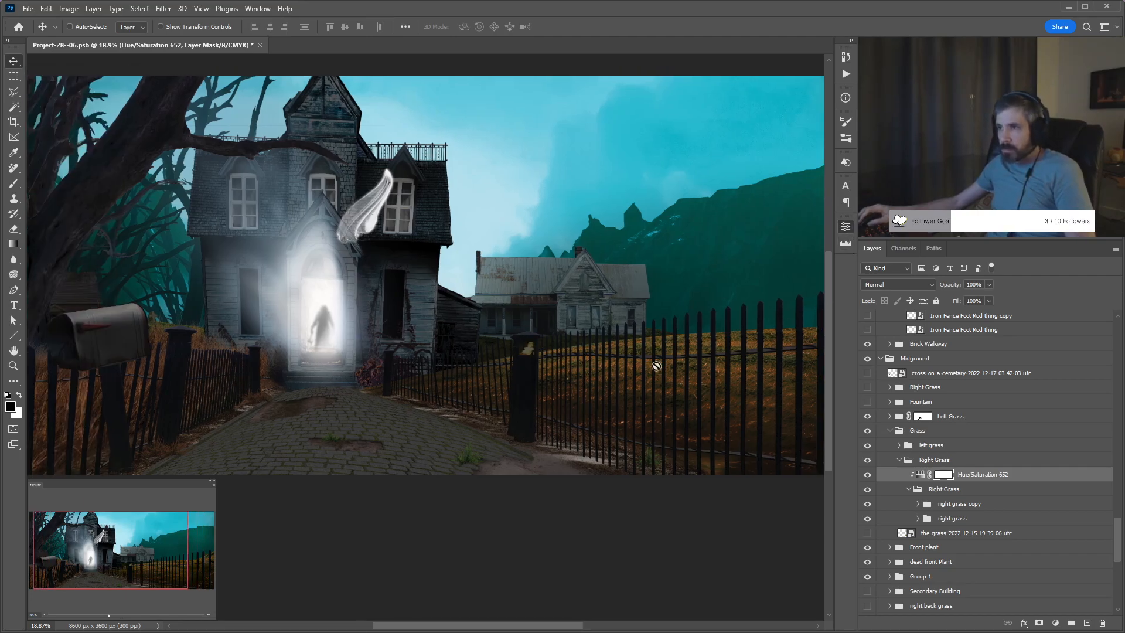
{"action": "scroll", "coordinate": [542, 375], "scroll_direction": "up", "scroll_amount": 5}
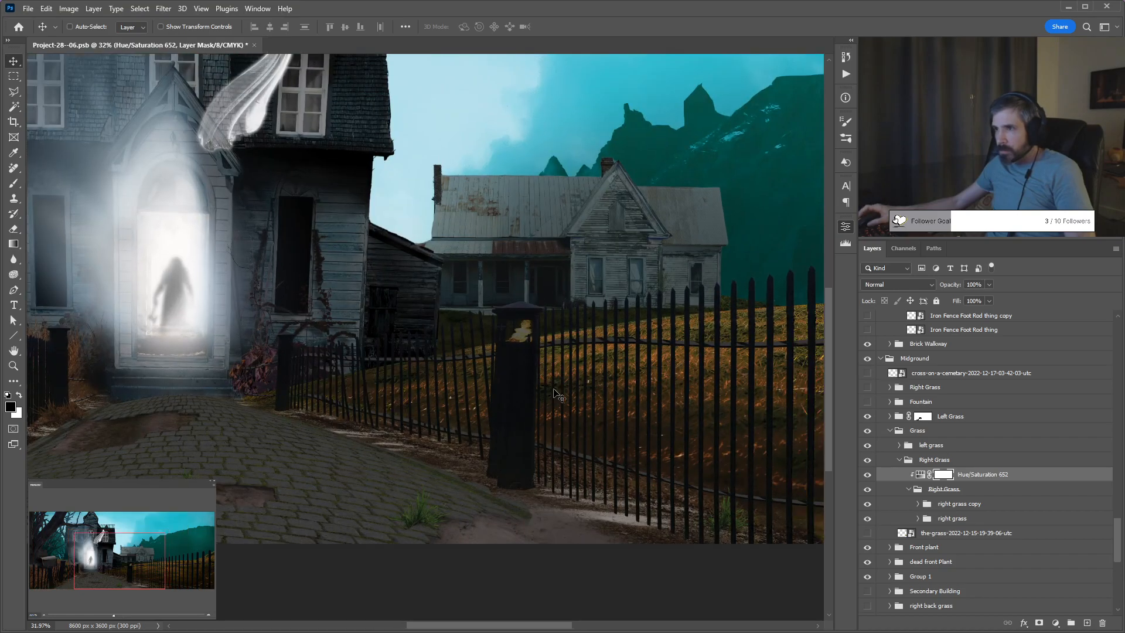
{"action": "left_click_drag", "start_coordinate": [542, 375], "coordinate": [209, 393]}
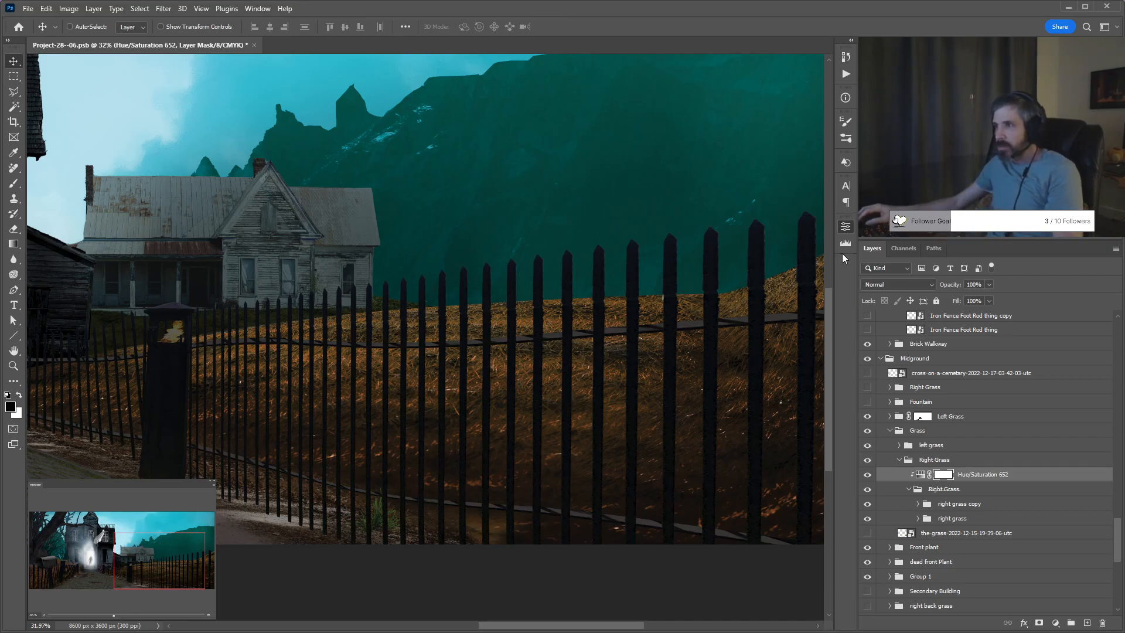
{"action": "scroll", "coordinate": [471, 350], "scroll_direction": "down", "scroll_amount": 3}
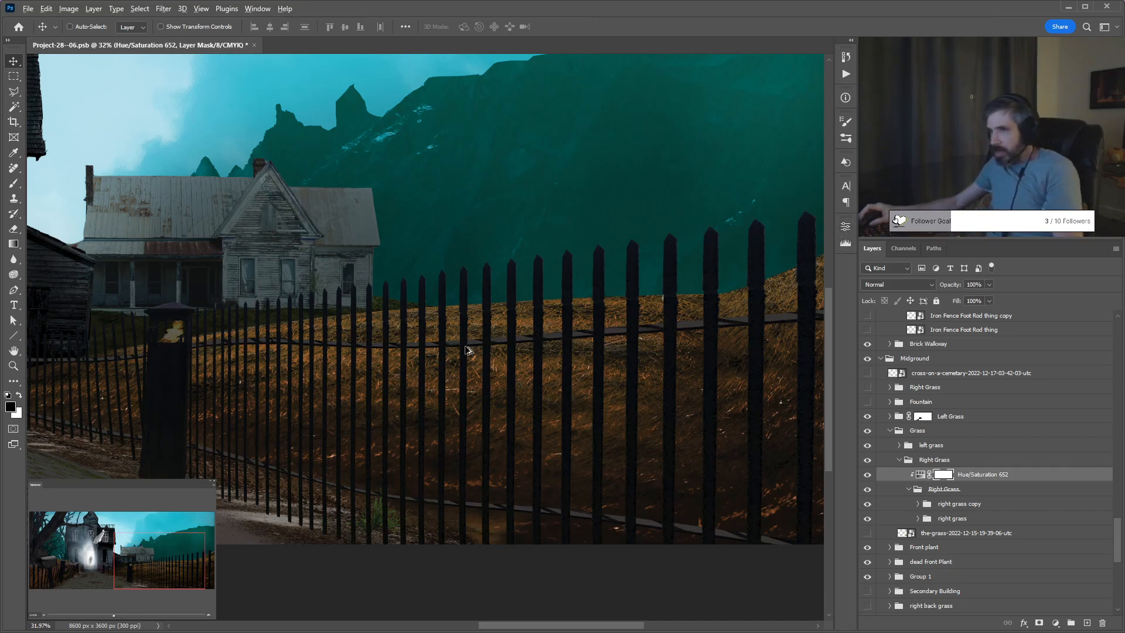
{"action": "left_click_drag", "start_coordinate": [471, 350], "coordinate": [648, 363]}
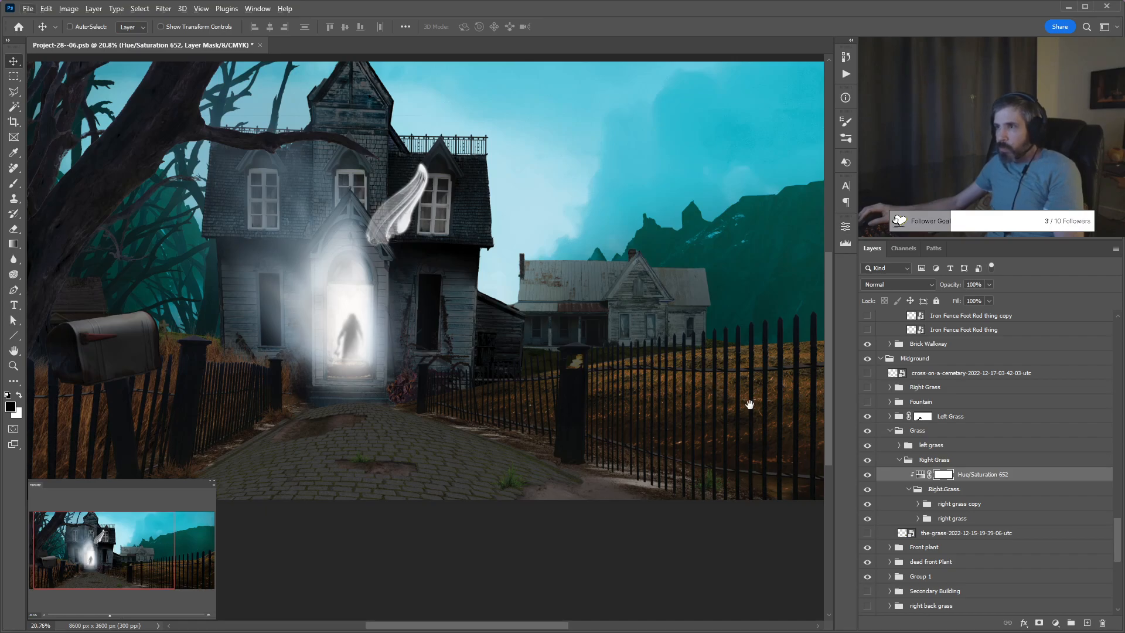
{"action": "left_click_drag", "start_coordinate": [748, 402], "coordinate": [478, 390]}
{"action": "key", "text": "ctrl"}
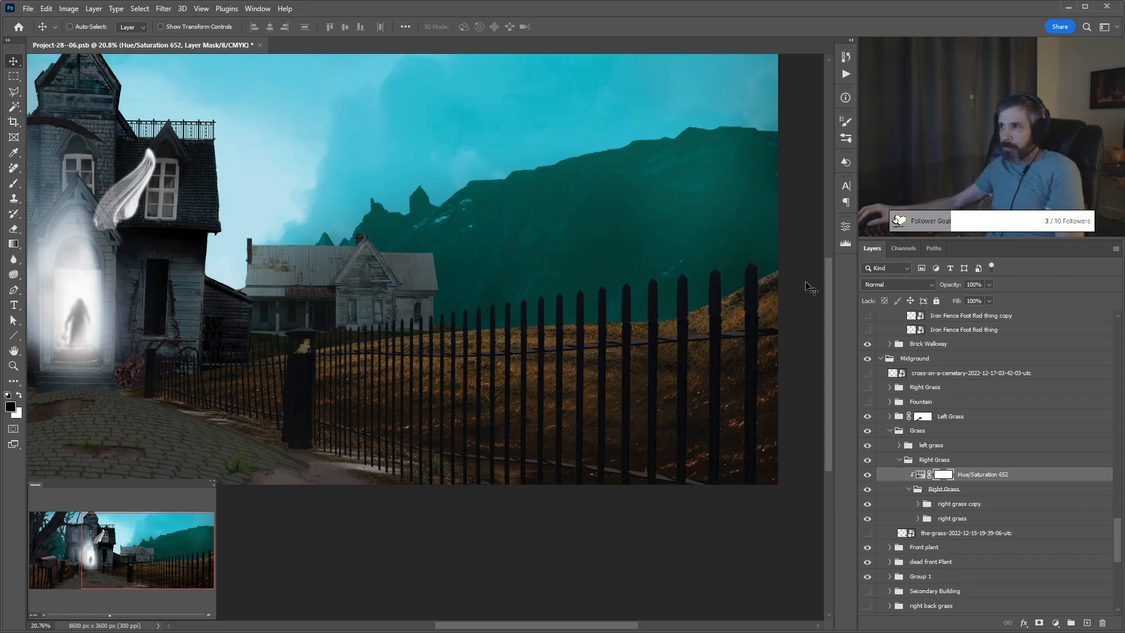
Locate the dead foreground tree's layers in the Left Grass group, and darken the tree with its Exposure 5 adjustment.
{"action": "scroll", "coordinate": [557, 293], "scroll_direction": "left", "scroll_amount": 5}
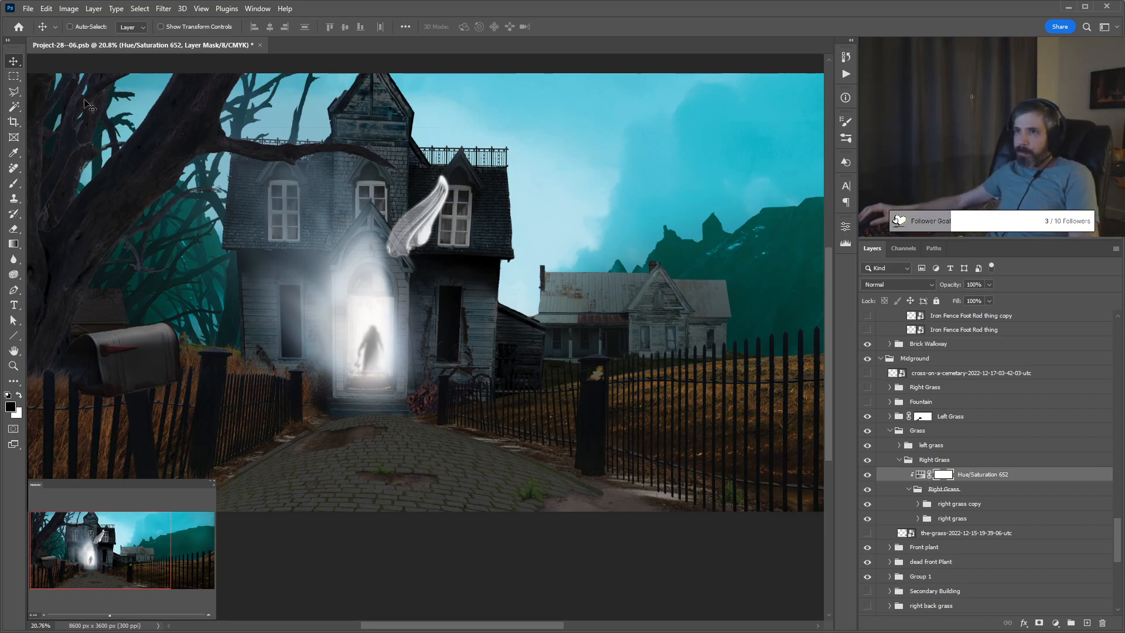
{"action": "left_click_drag", "start_coordinate": [87, 105], "coordinate": [220, 128]}
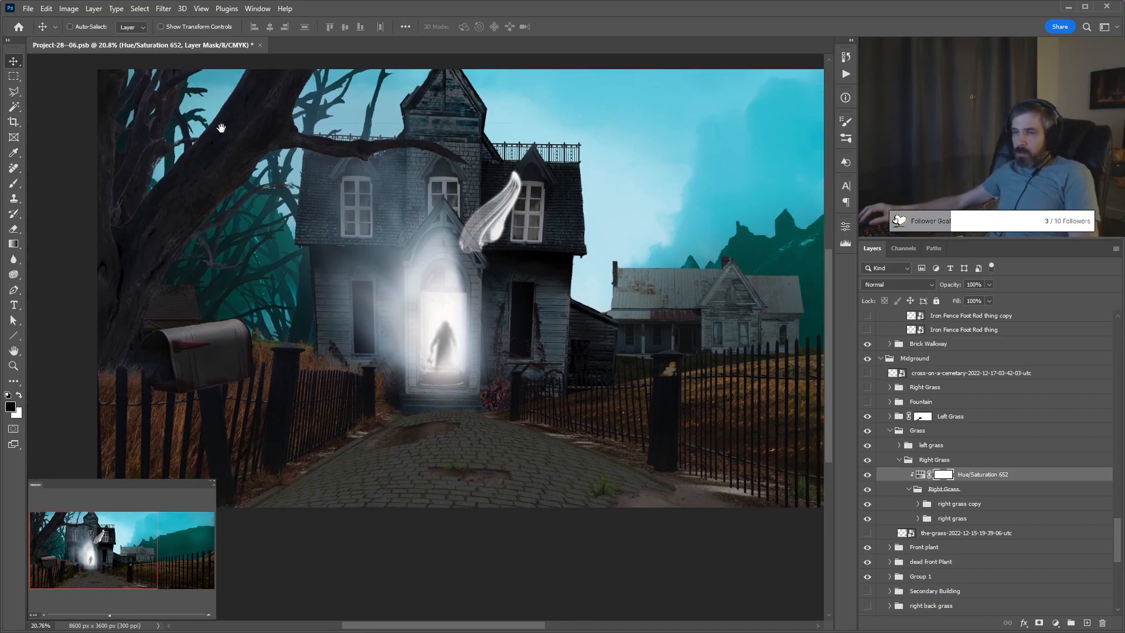
{"action": "left_click", "coordinate": [230, 148], "text": "ctrl"}
{"action": "left_click", "coordinate": [932, 479]}
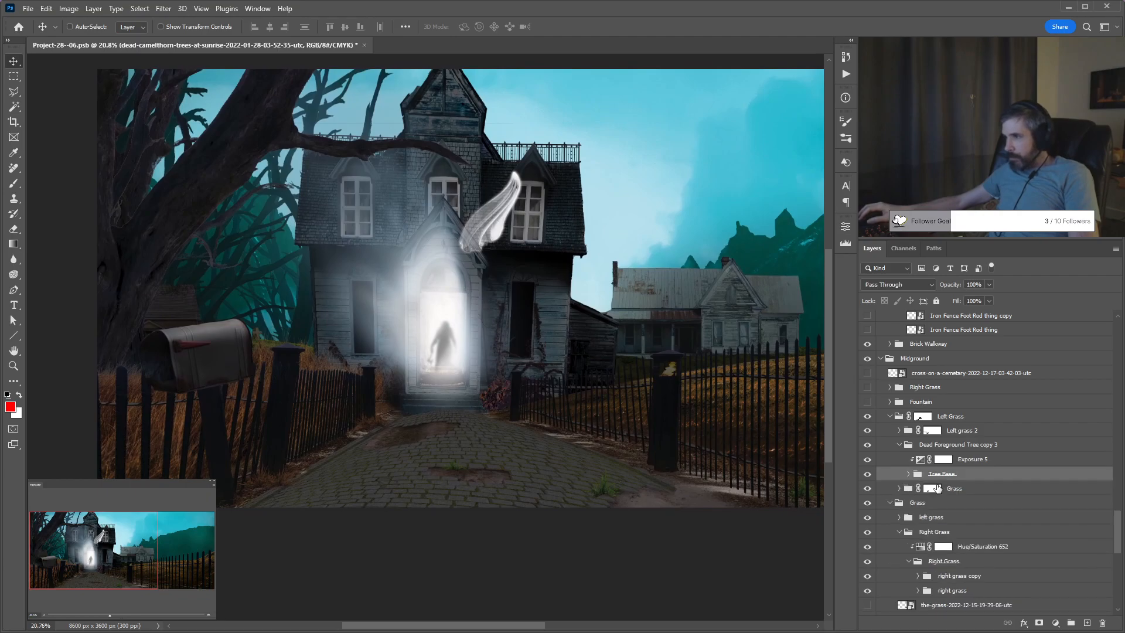
{"action": "left_click", "coordinate": [908, 474]}
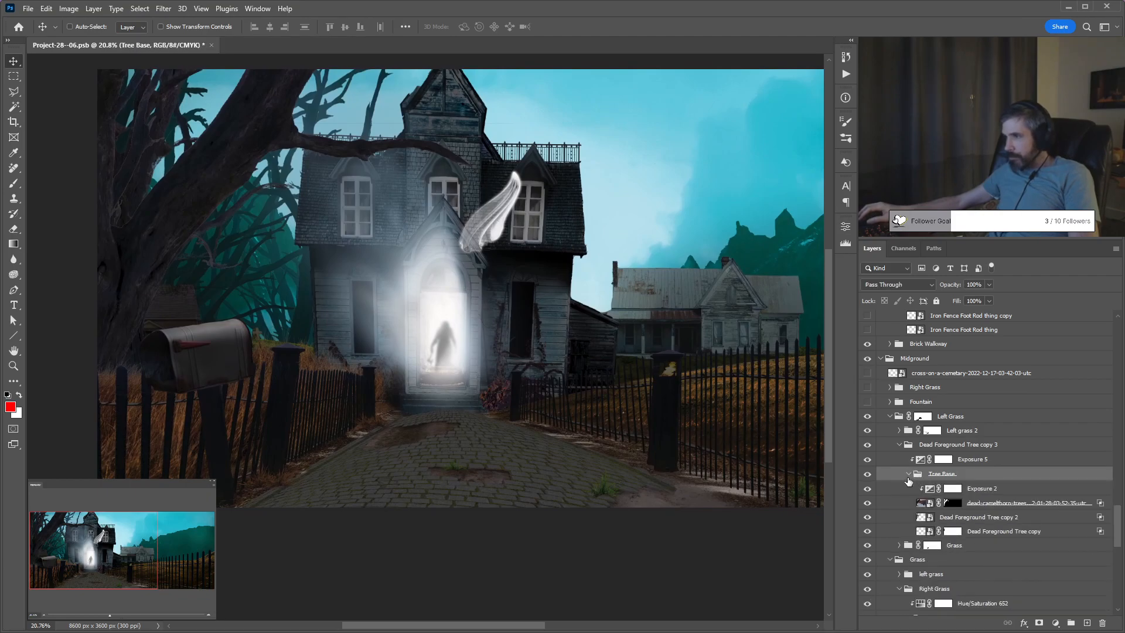
{"action": "left_click", "coordinate": [908, 474]}
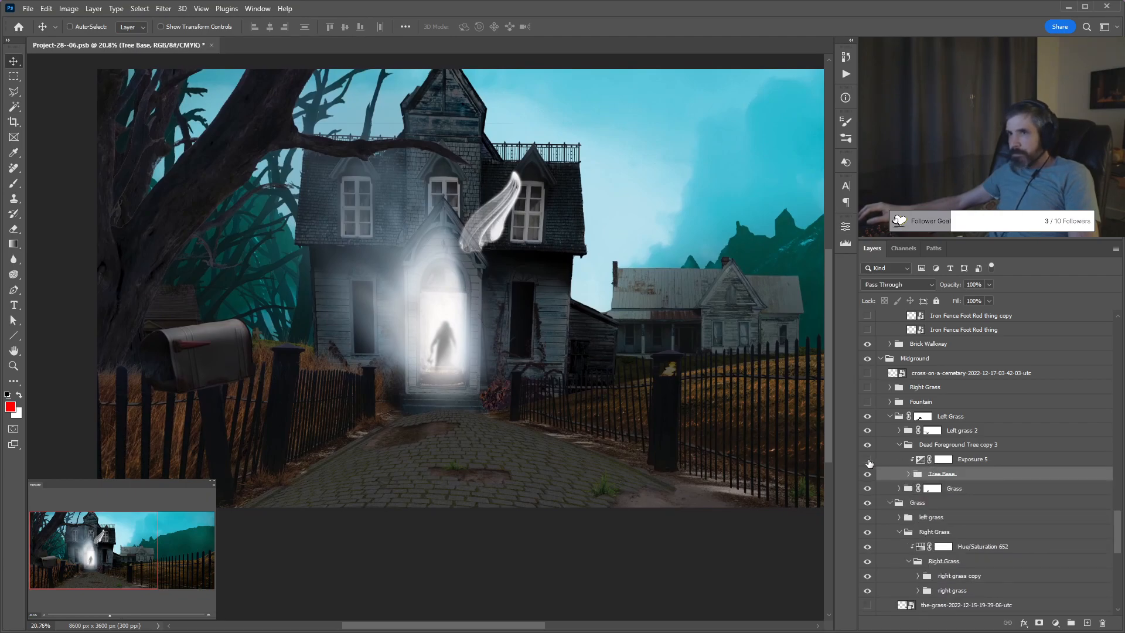
{"action": "left_click", "coordinate": [868, 459]}
{"action": "left_click", "coordinate": [867, 459]}
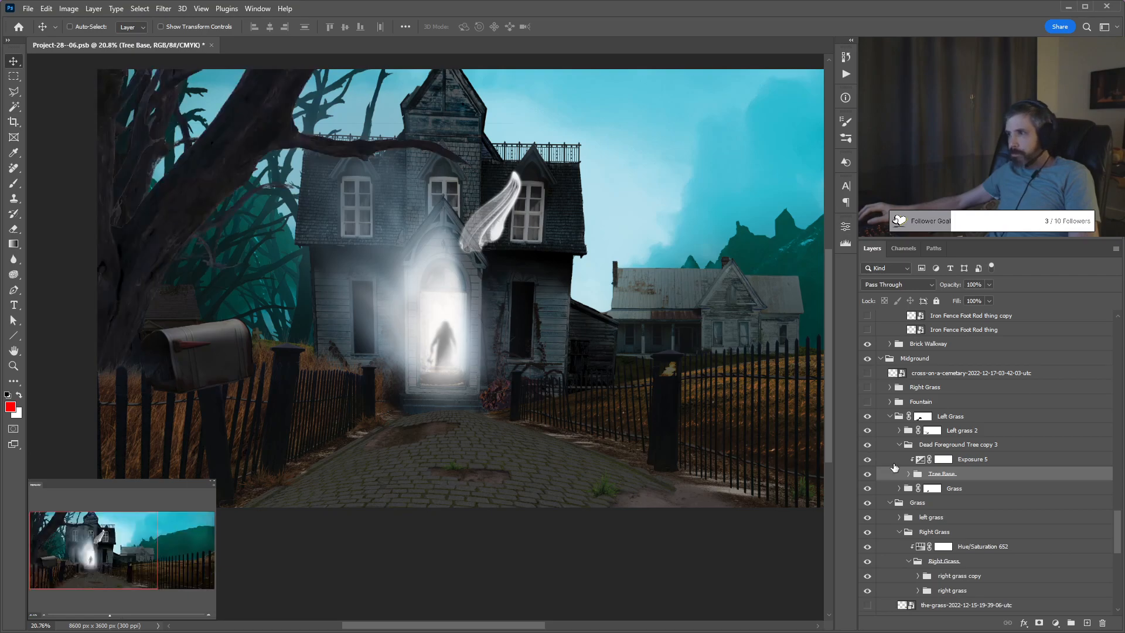
{"action": "left_click", "coordinate": [941, 460]}
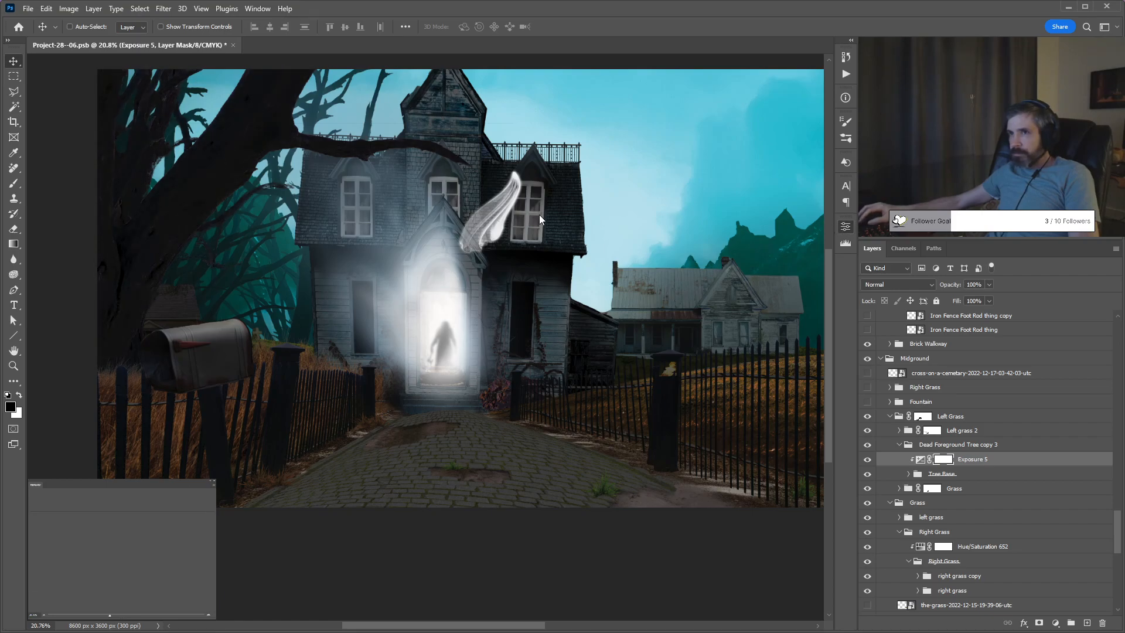
Paint black on the Exposure 5 mask with a 90 px brush at 20% opacity to restore highlights along the foreground tree's branch edges.
{"action": "scroll", "coordinate": [310, 74], "scroll_direction": "up", "scroll_amount": 1}
{"action": "scroll", "coordinate": [308, 73], "scroll_direction": "up", "scroll_amount": 2}
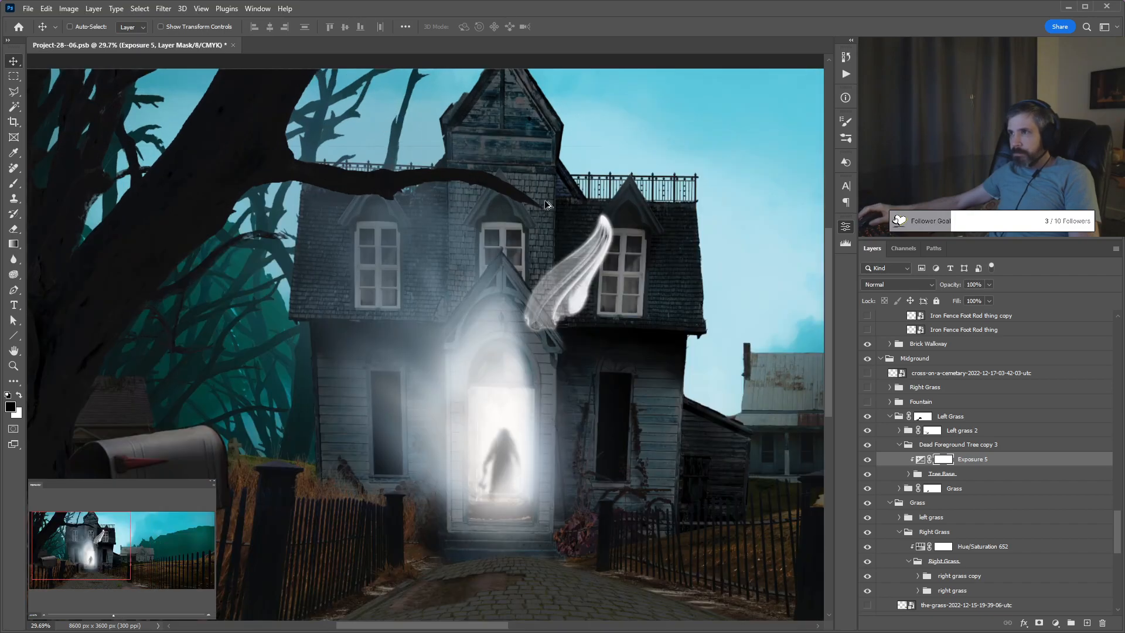
{"action": "key", "text": "b"}
{"action": "key", "text": "bracketleft"}
{"action": "key", "text": "bracketleft"}
{"action": "key", "text": "bracketleft"}
{"action": "key", "text": "bracketleft"}
{"action": "key", "text": "bracketleft"}
{"action": "key", "text": "bracketleft"}
{"action": "key", "text": "bracketleft"}
{"action": "key", "text": "bracketleft"}
{"action": "key", "text": "bracketleft"}
{"action": "key", "text": "bracketleft"}
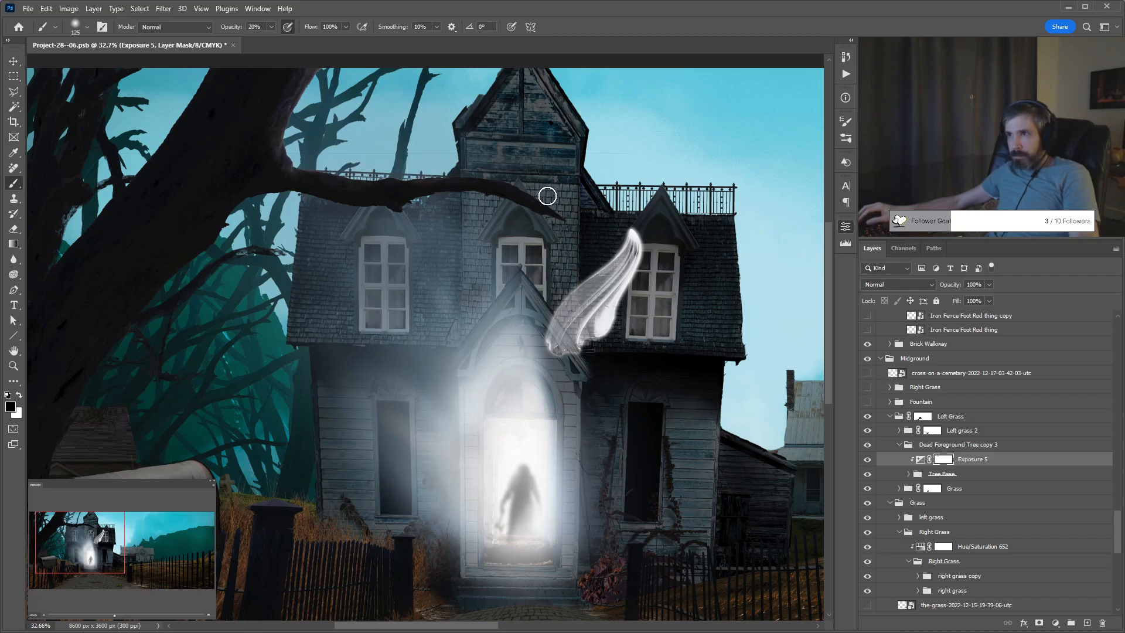
{"action": "key", "text": "bracketleft"}
{"action": "key", "text": "bracketleft"}
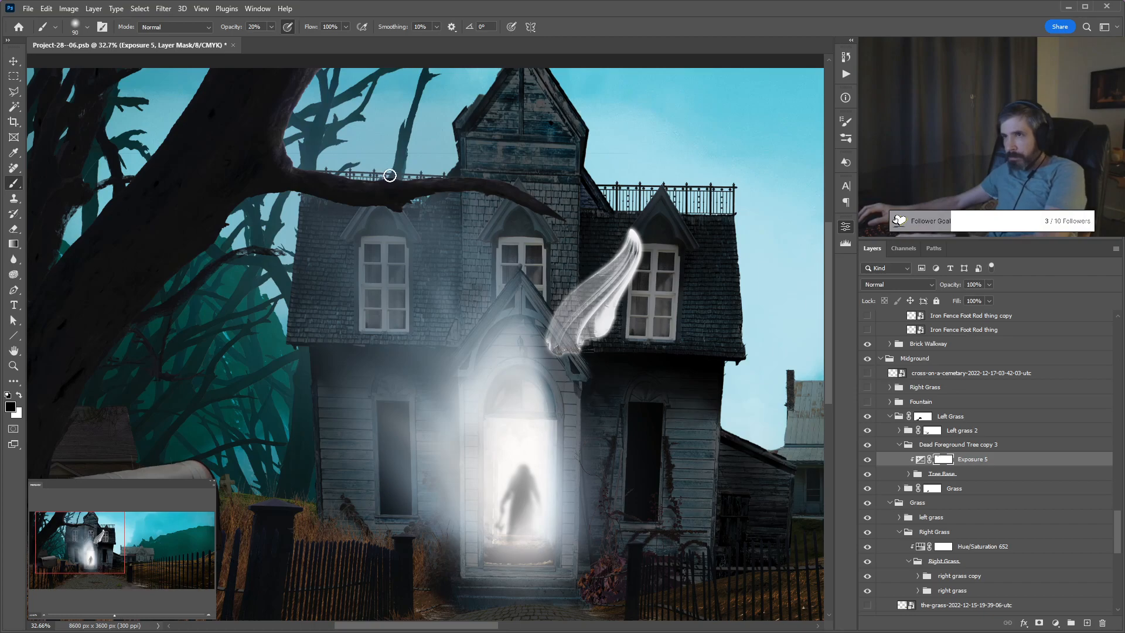
{"action": "scroll", "coordinate": [285, 148], "scroll_direction": "left", "scroll_amount": 5}
{"action": "scroll", "coordinate": [286, 149], "scroll_direction": "up", "scroll_amount": 1}
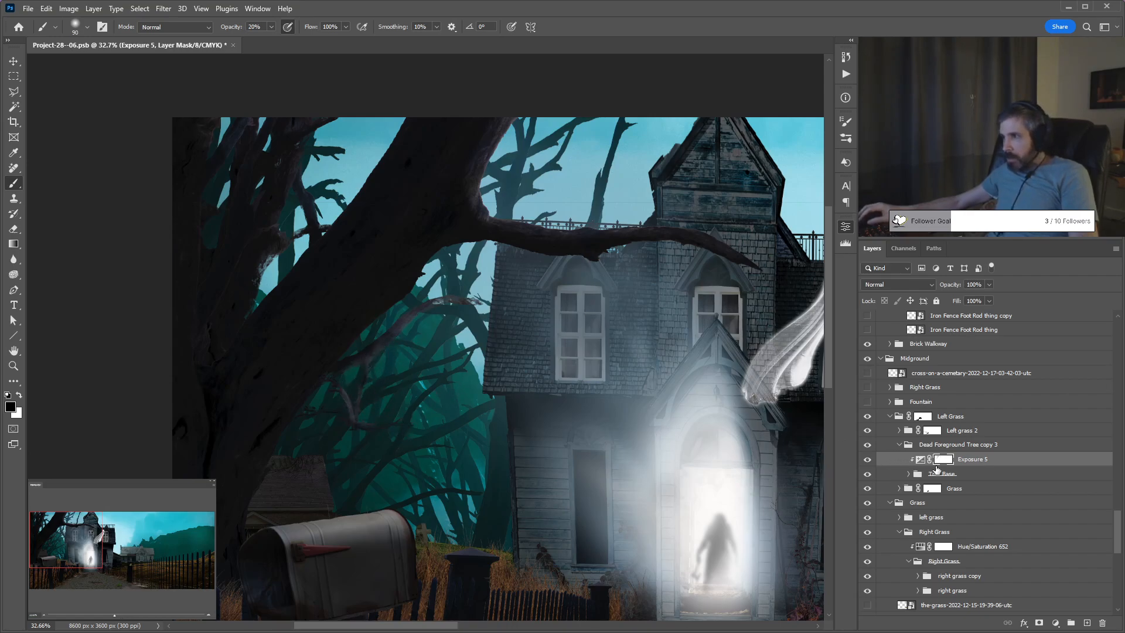
Expand the Tree Base group and clear the advanced blending settings from the Dead Foreground Tree copy and Dead Foreground Tree copy 2 layers.
{"action": "left_click", "coordinate": [908, 473]}
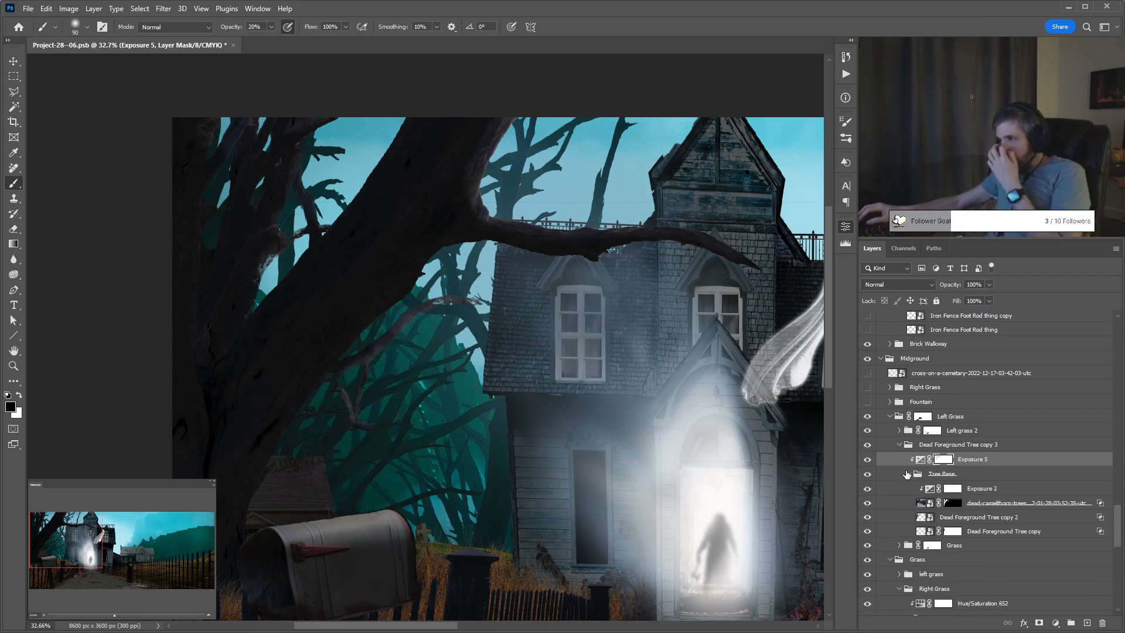
{"action": "left_click", "coordinate": [949, 505], "text": "ctrl"}
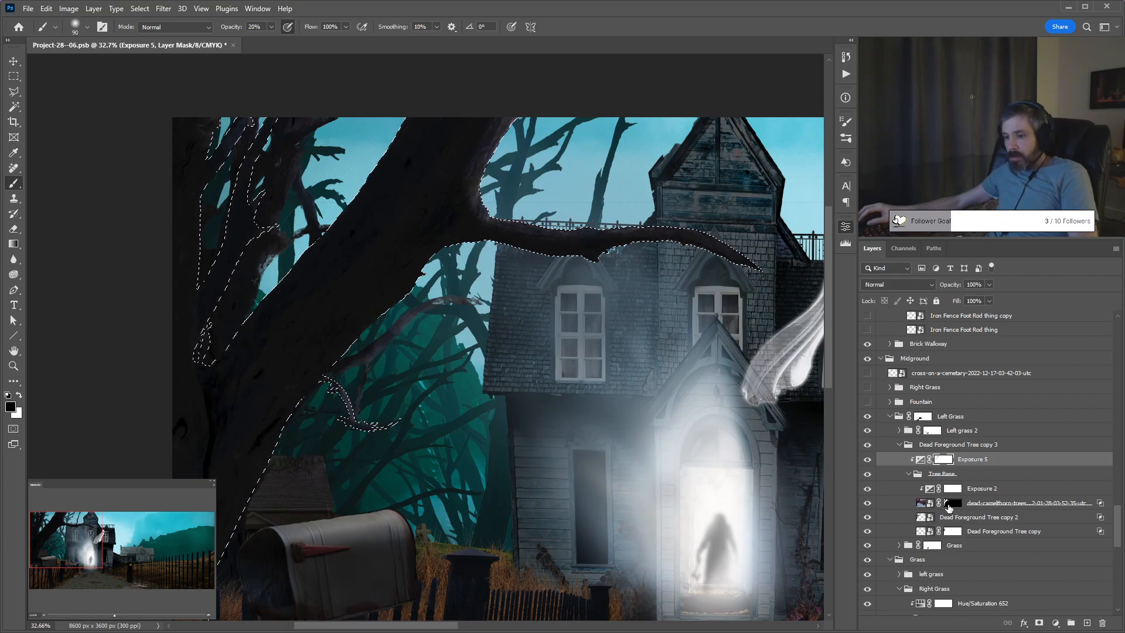
{"action": "key", "text": "ctrl+d"}
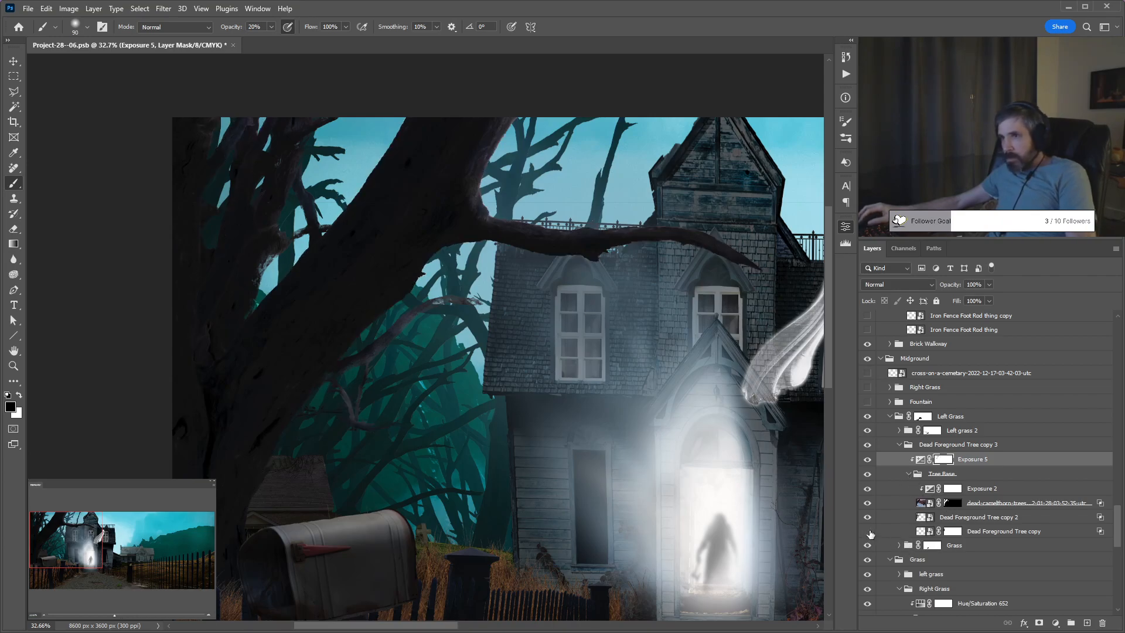
{"action": "left_click", "coordinate": [1072, 533]}
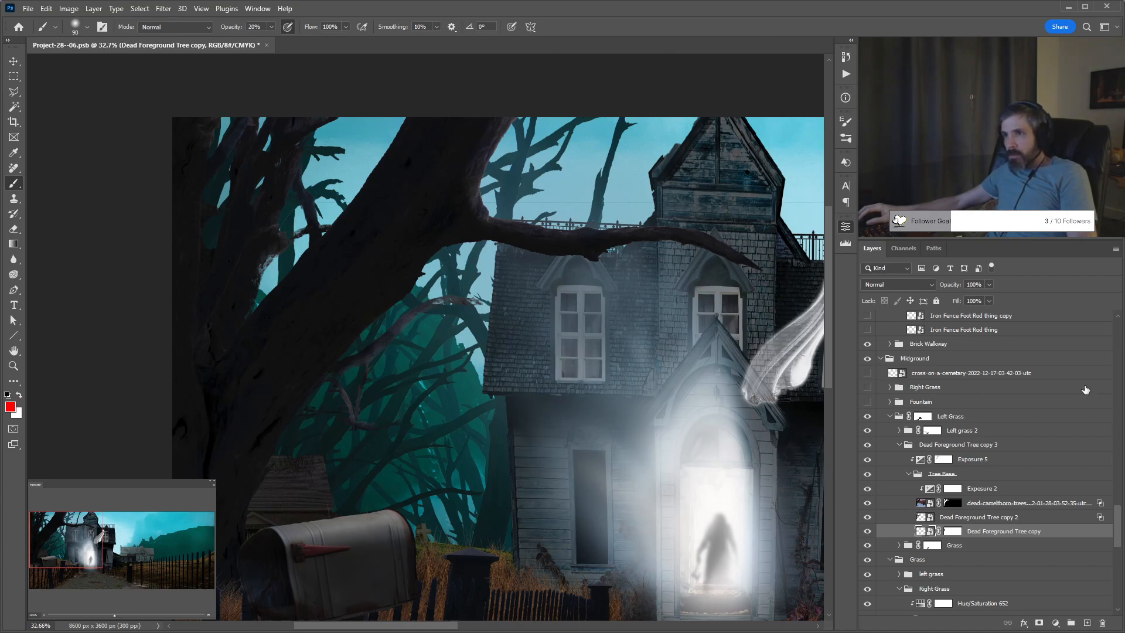
{"action": "left_click", "coordinate": [1029, 518]}
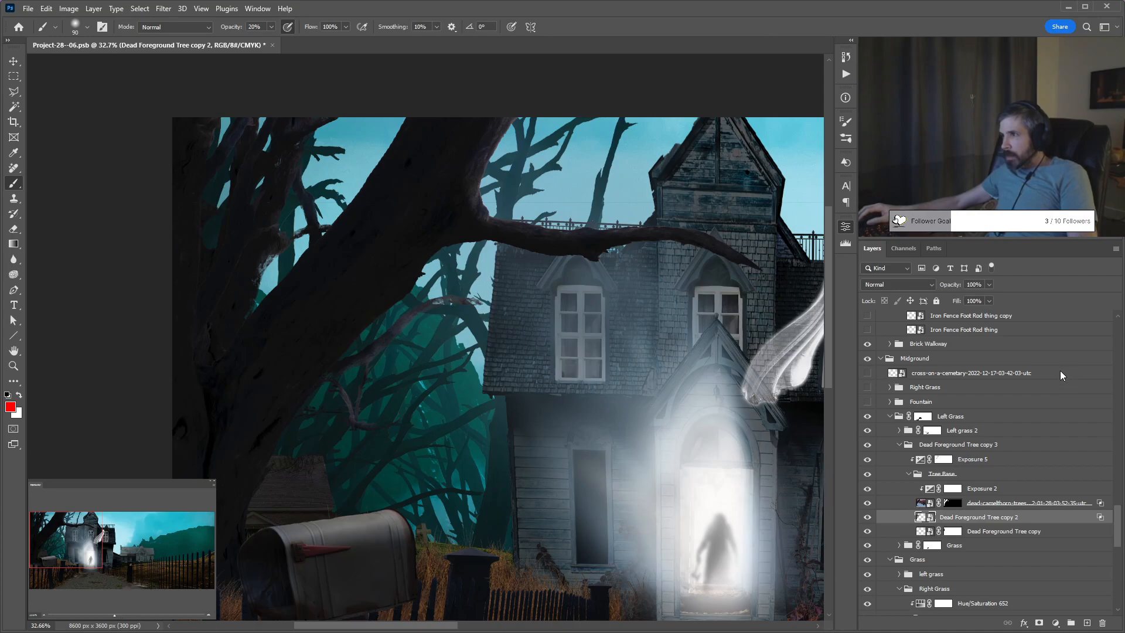
{"action": "left_click", "coordinate": [952, 503]}
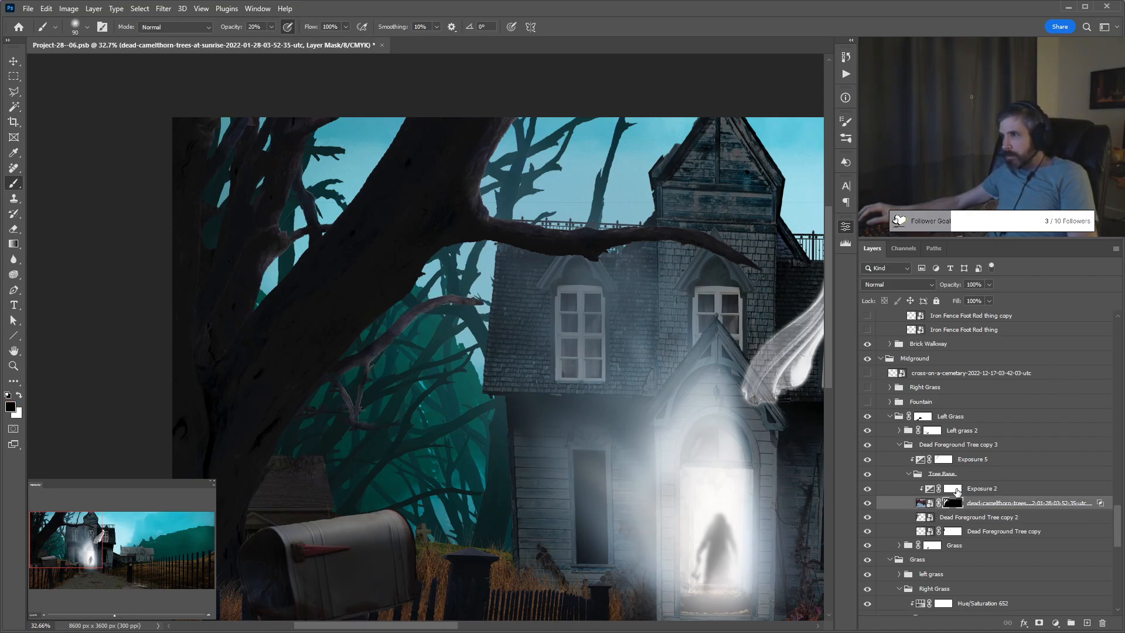
Refine the highlights on the trunk edges and lower branches by alternating black and white at 20% opacity on the Exposure 5 mask.
{"action": "left_click", "coordinate": [944, 461]}
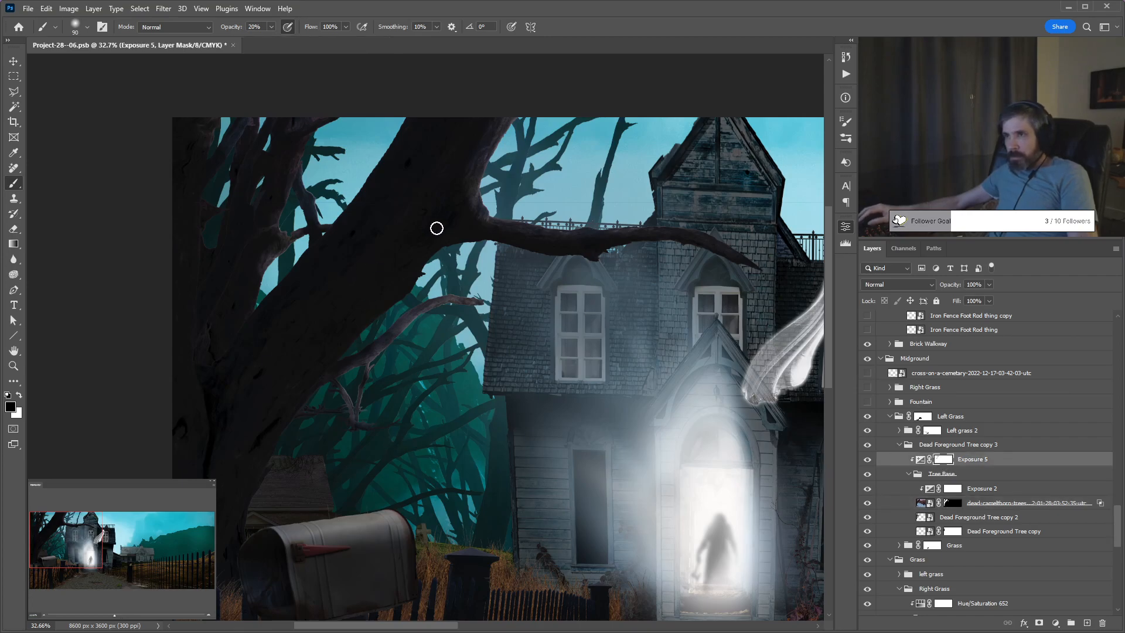
{"action": "left_click_drag", "start_coordinate": [434, 232], "coordinate": [232, 234]}
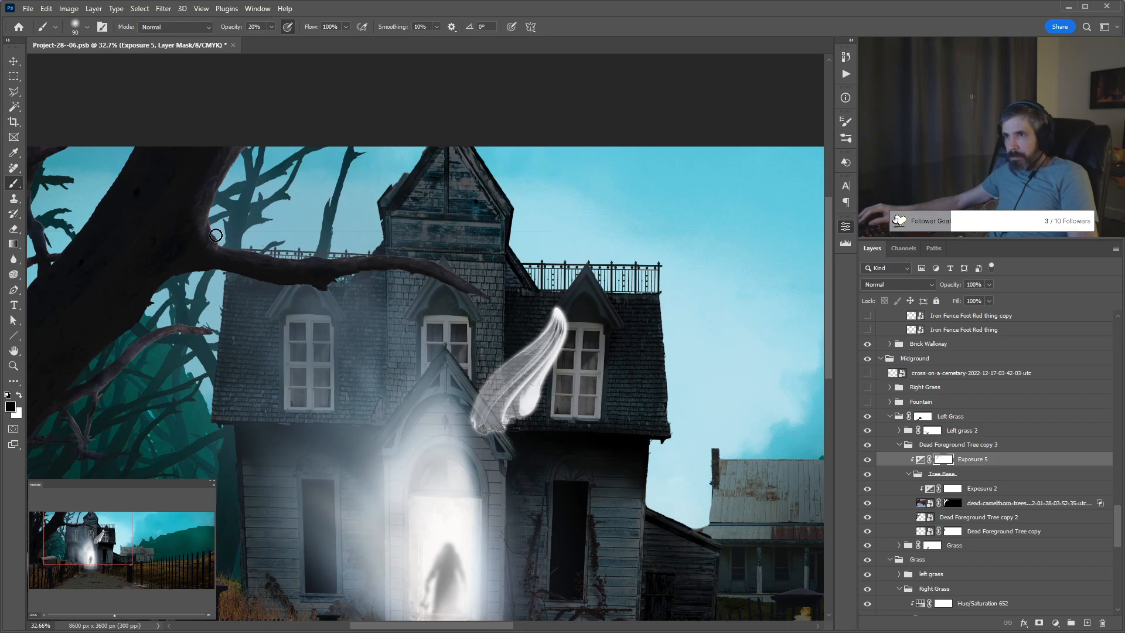
{"action": "key", "text": "x"}
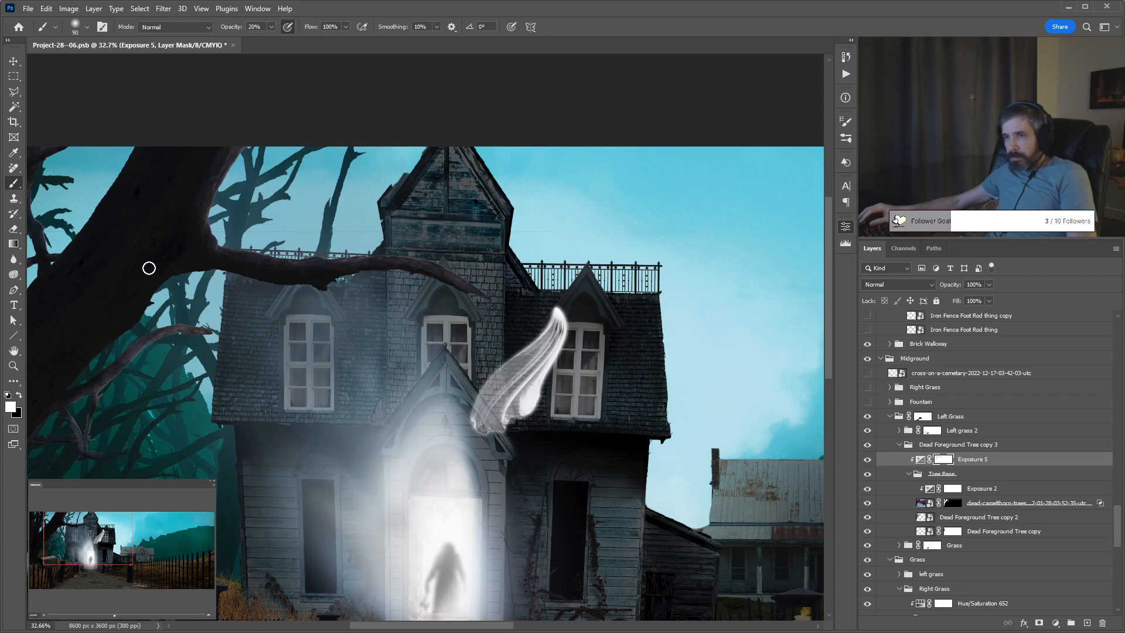
{"action": "left_click_drag", "start_coordinate": [150, 264], "coordinate": [317, 251]}
{"action": "key", "text": "x"}
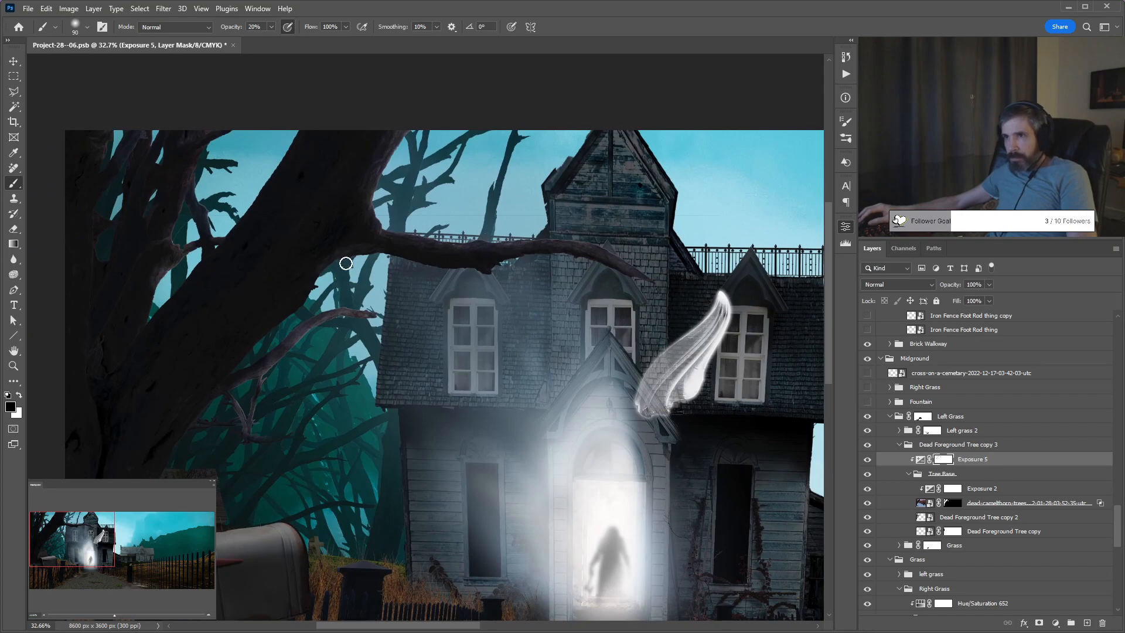
{"action": "key", "text": "x"}
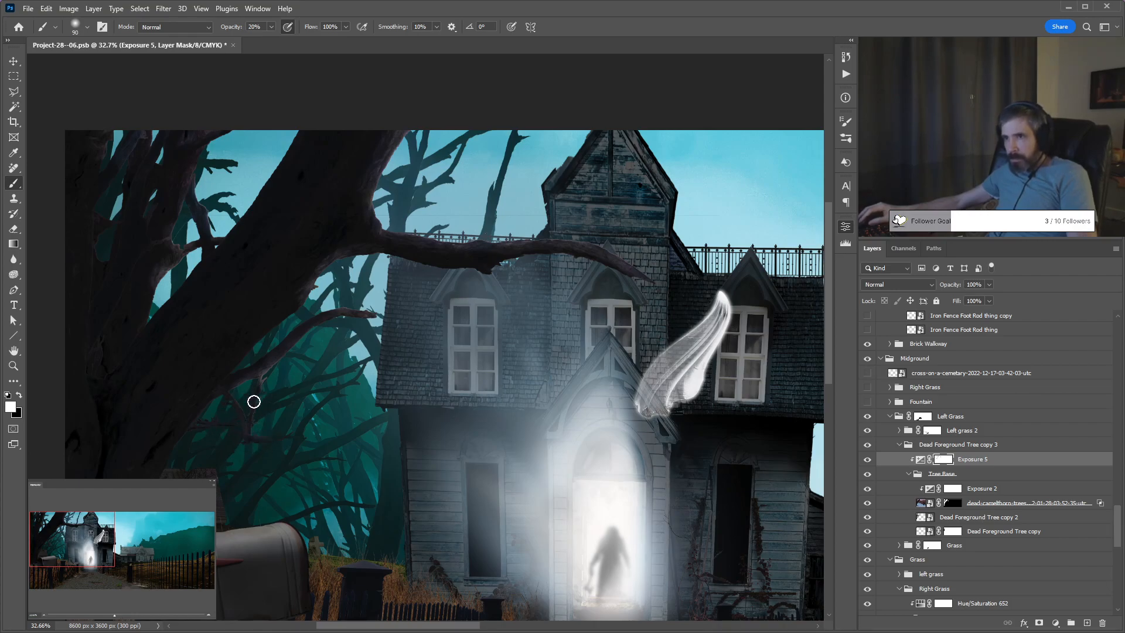
{"action": "key", "text": "x"}
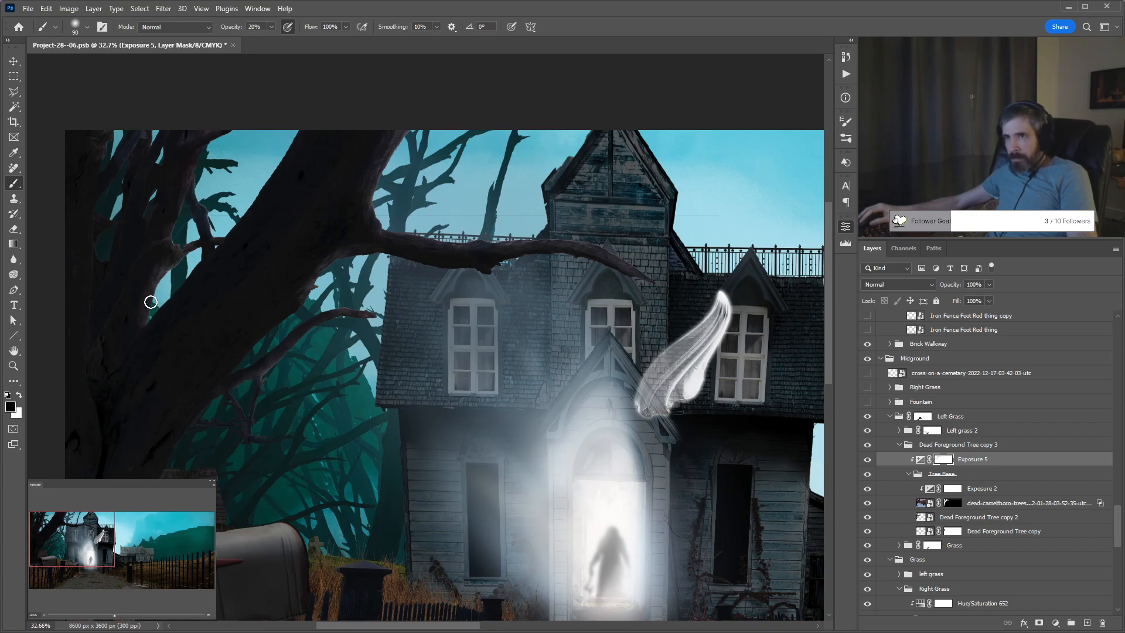
{"action": "key", "text": "x"}
{"action": "key", "text": "x"}
{"action": "key", "text": "x"}
{"action": "key", "text": "x"}
{"action": "key", "text": "x"}
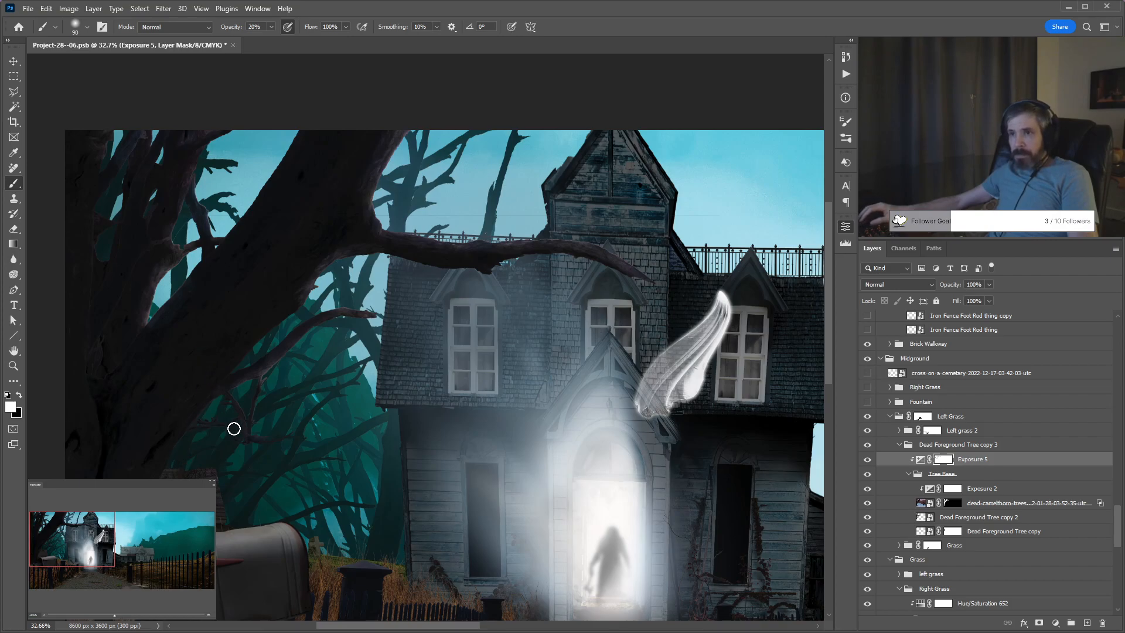
{"action": "key", "text": "x"}
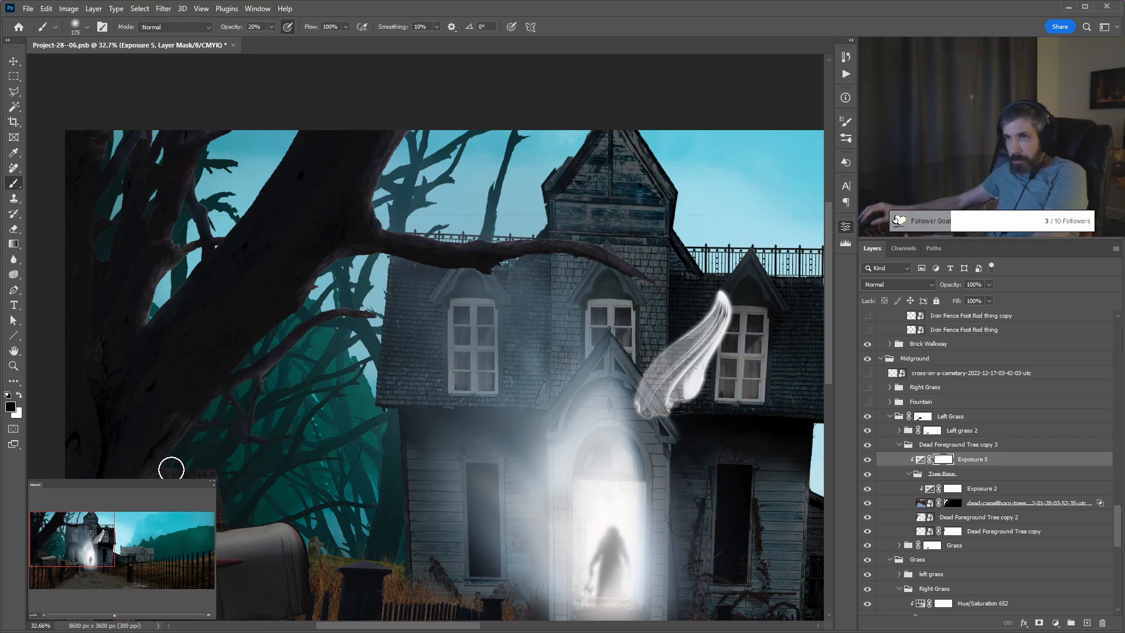
Soften the trunk's shading on the Exposure 5 mask at 10% brush opacity, painting black at 175 px and white at 100 px.
{"action": "key", "text": "bracketright"}
{"action": "key", "text": "bracketright"}
{"action": "key", "text": "bracketright"}
{"action": "key", "text": "bracketright"}
{"action": "key", "text": "1"}
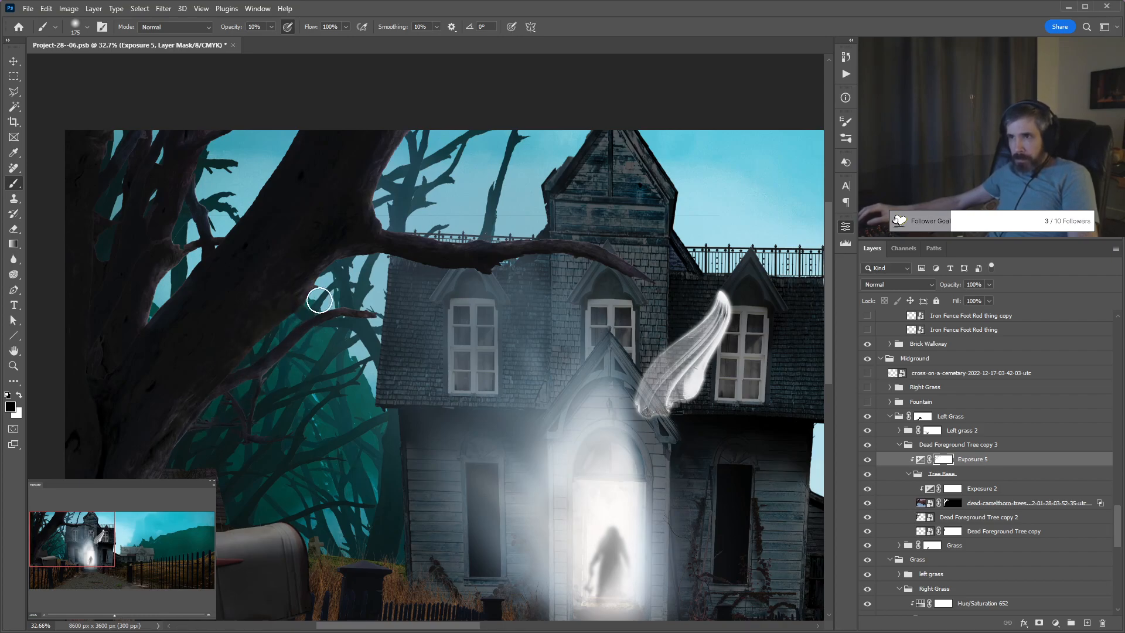
{"action": "scroll", "coordinate": [260, 399], "scroll_direction": "down", "scroll_amount": 4}
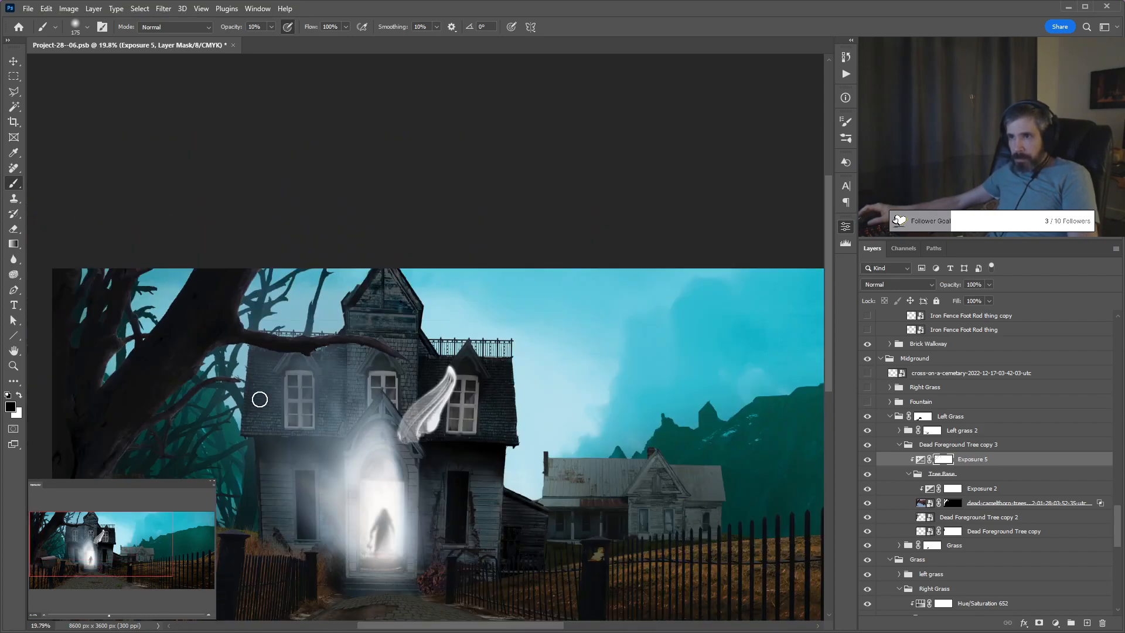
{"action": "left_click_drag", "start_coordinate": [259, 399], "coordinate": [354, 361]}
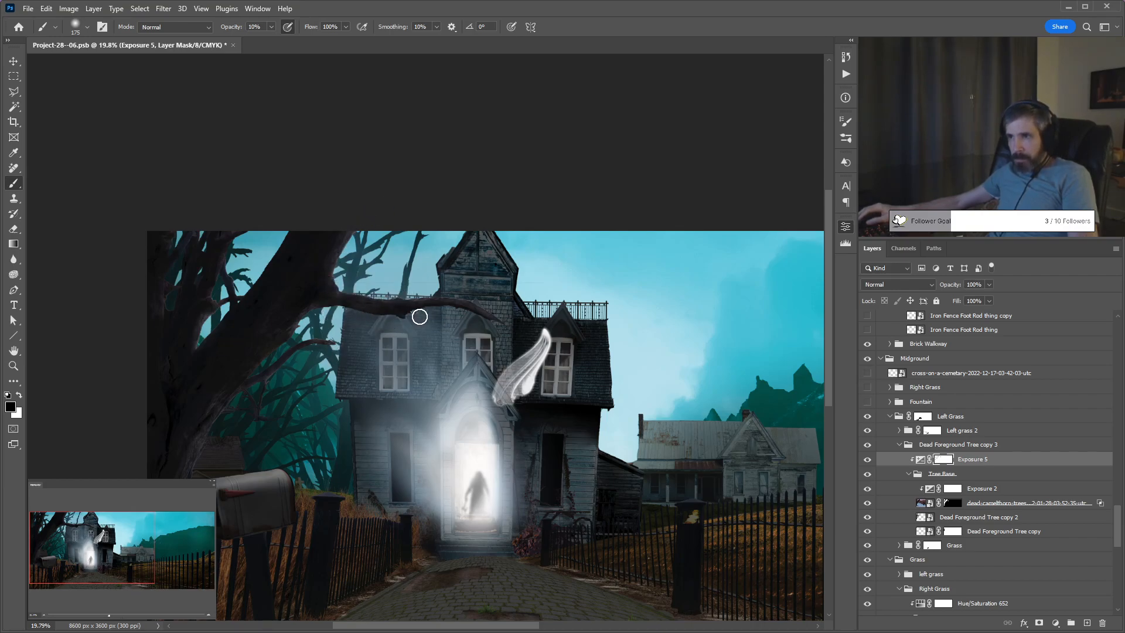
{"action": "key", "text": "bracketleft"}
{"action": "key", "text": "bracketleft"}
{"action": "key", "text": "bracketleft"}
{"action": "key", "text": "x"}
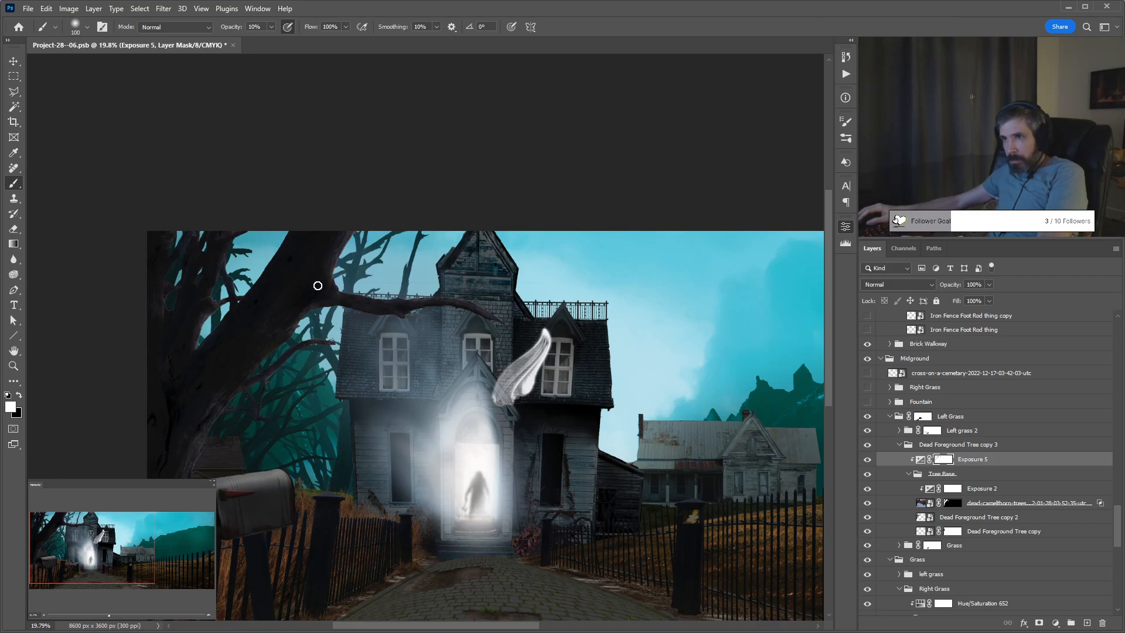
Compare the foreground tree with and without the Exposure 5 adjustment.
{"action": "key", "text": "v"}
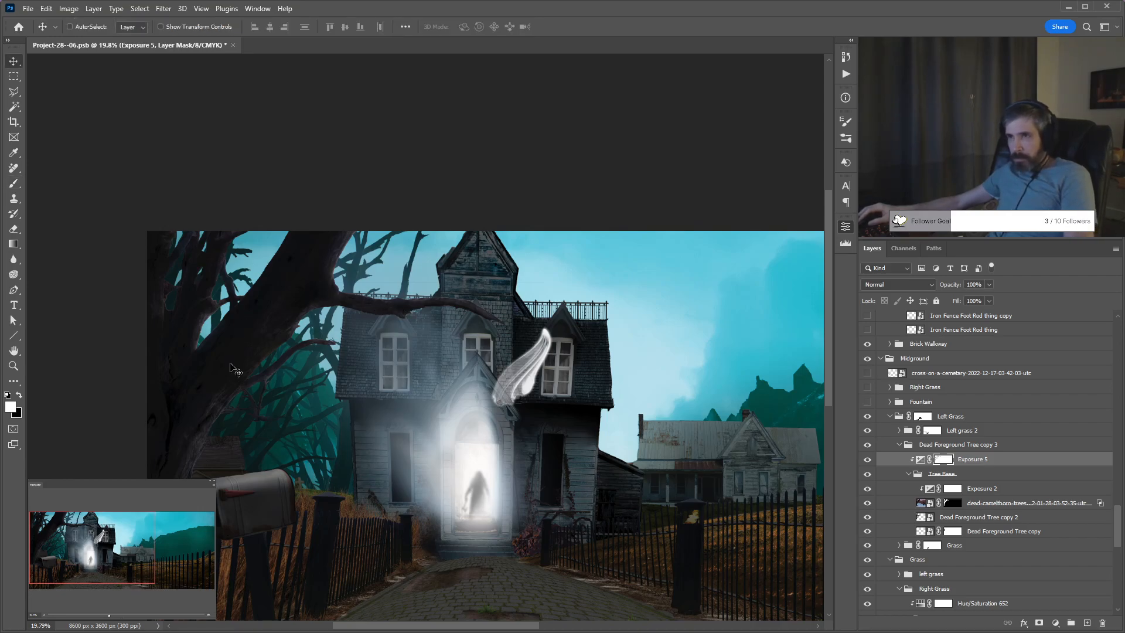
{"action": "left_click", "coordinate": [867, 459]}
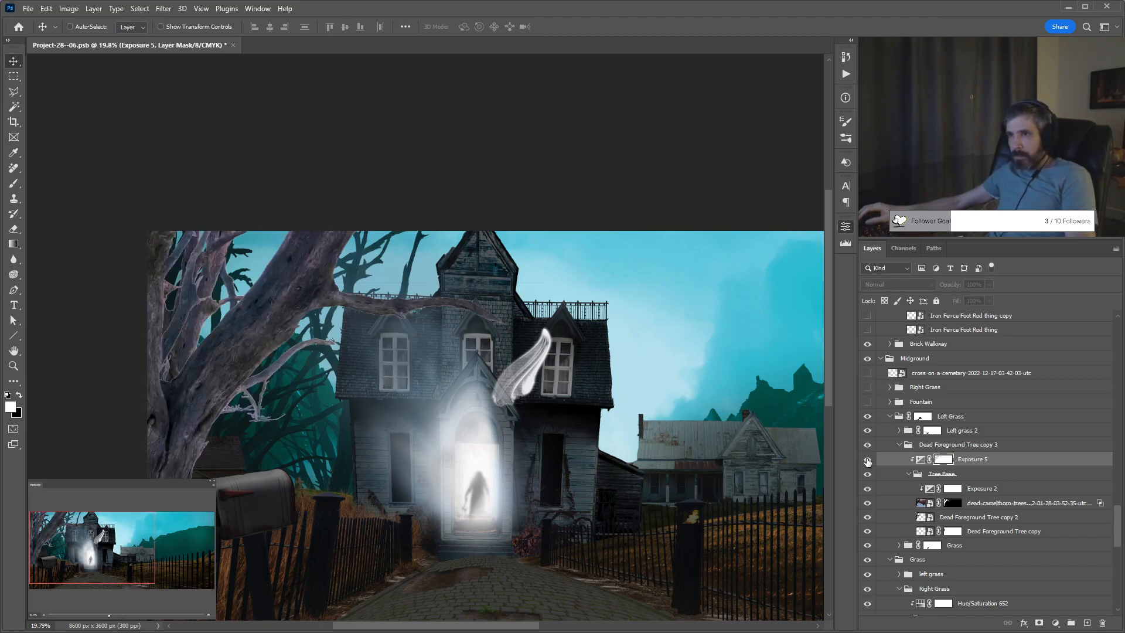
{"action": "left_click", "coordinate": [867, 459]}
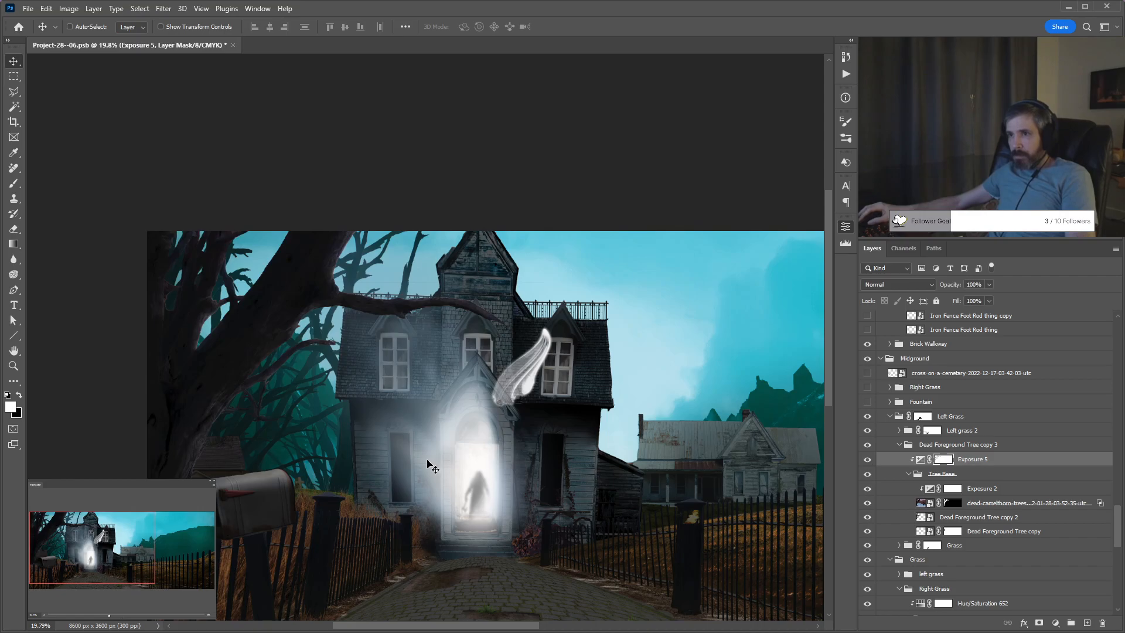
{"action": "left_click_drag", "start_coordinate": [432, 467], "coordinate": [383, 465]}
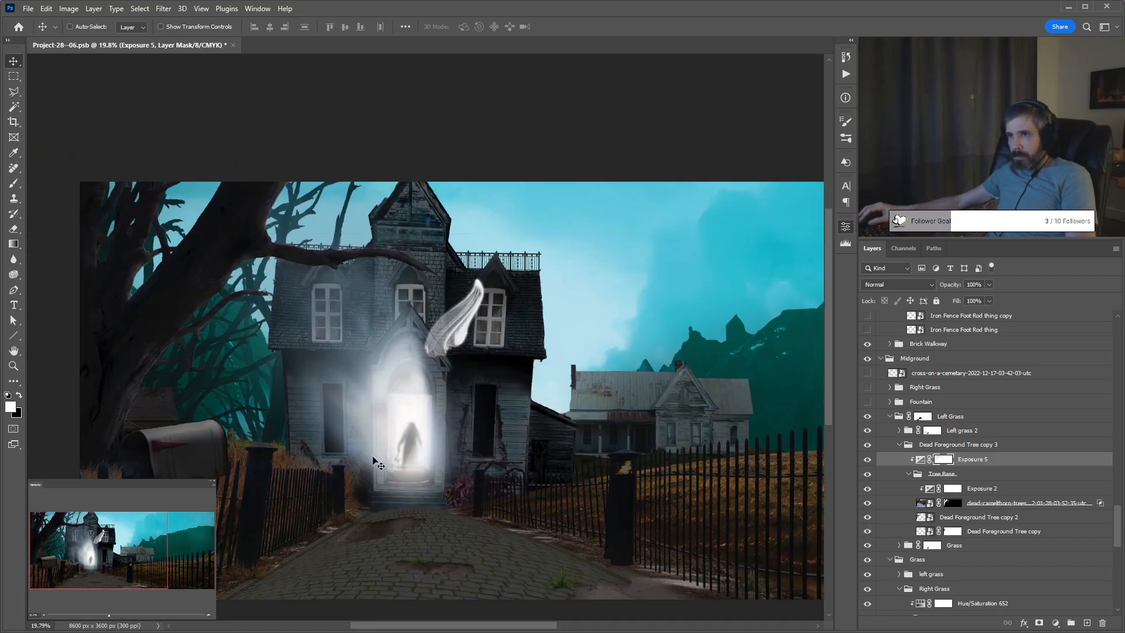
Collapse the Dead Foreground Tree copy 3 group and nudge the whole tree slightly left.
{"action": "left_click", "coordinate": [901, 446]}
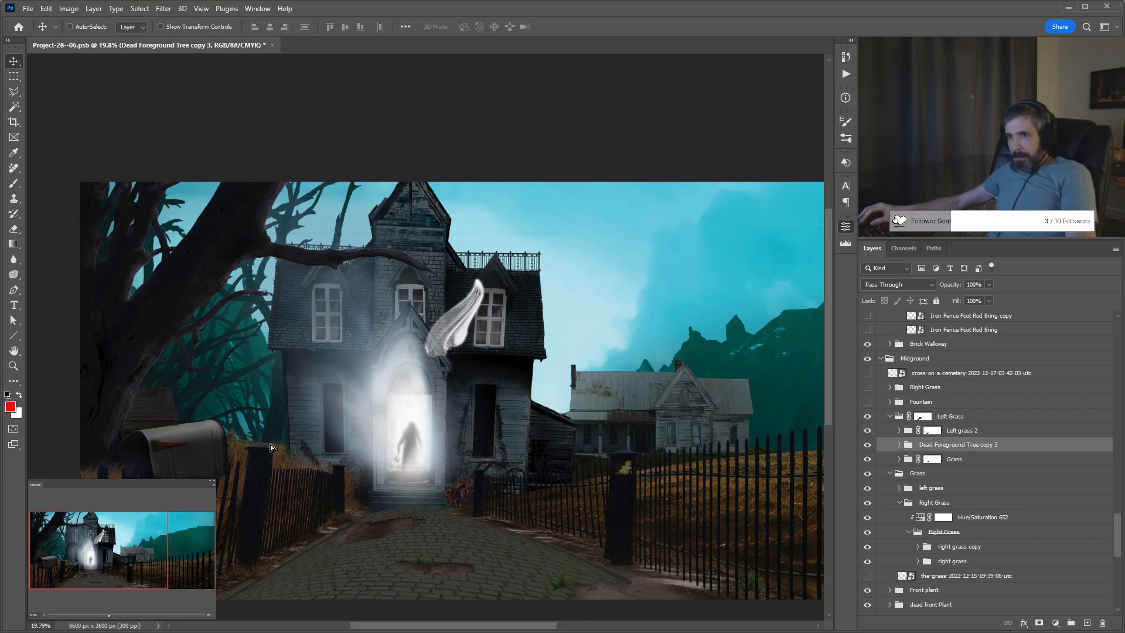
{"action": "key", "text": "Left"}
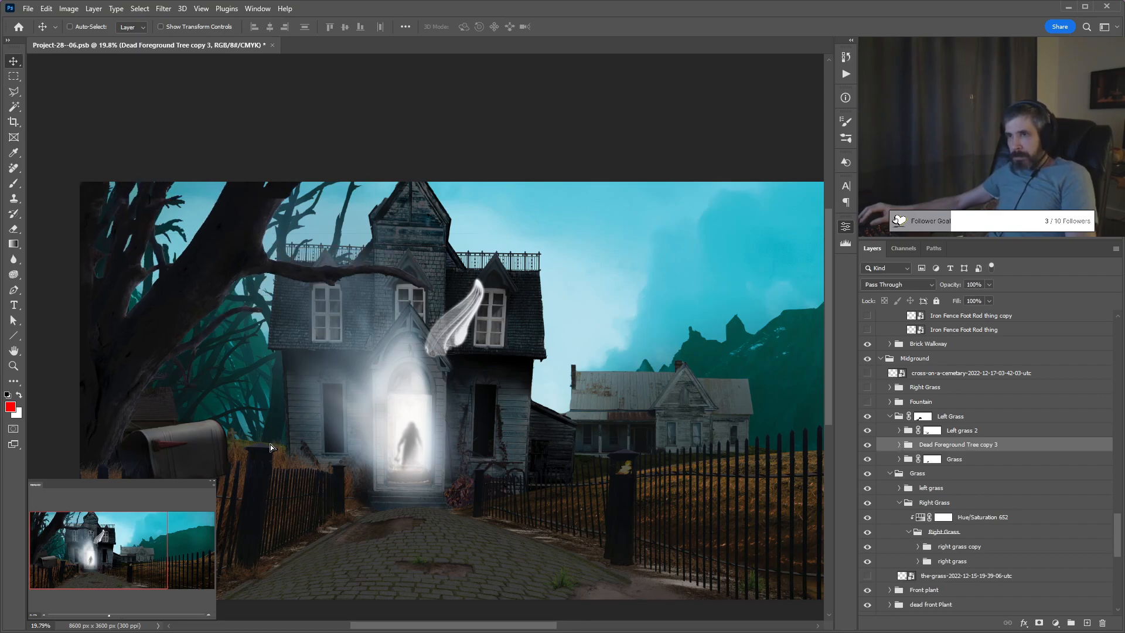
{"action": "key", "text": "Left"}
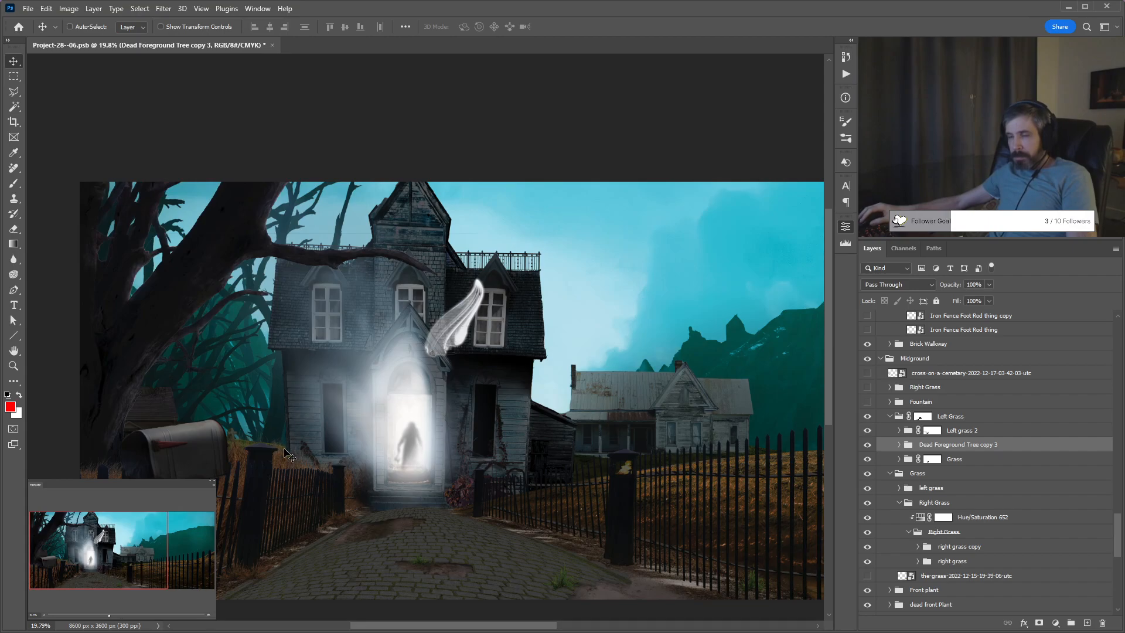
{"action": "key", "text": "Left"}
{"action": "key", "text": "Left"}
{"action": "key", "text": "Left"}
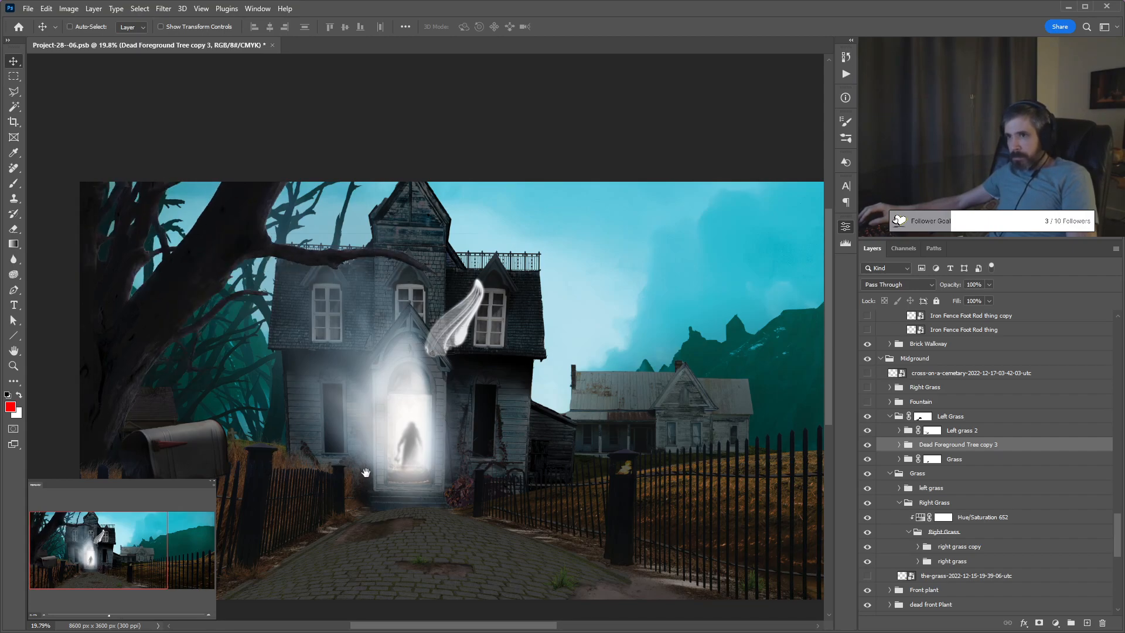
Identify which layers form the right hillside grass, checking the hidden the-grass photo layer and the right grass copy group.
{"action": "left_click_drag", "start_coordinate": [359, 470], "coordinate": [226, 388]}
{"action": "left_click_drag", "start_coordinate": [496, 428], "coordinate": [541, 432]}
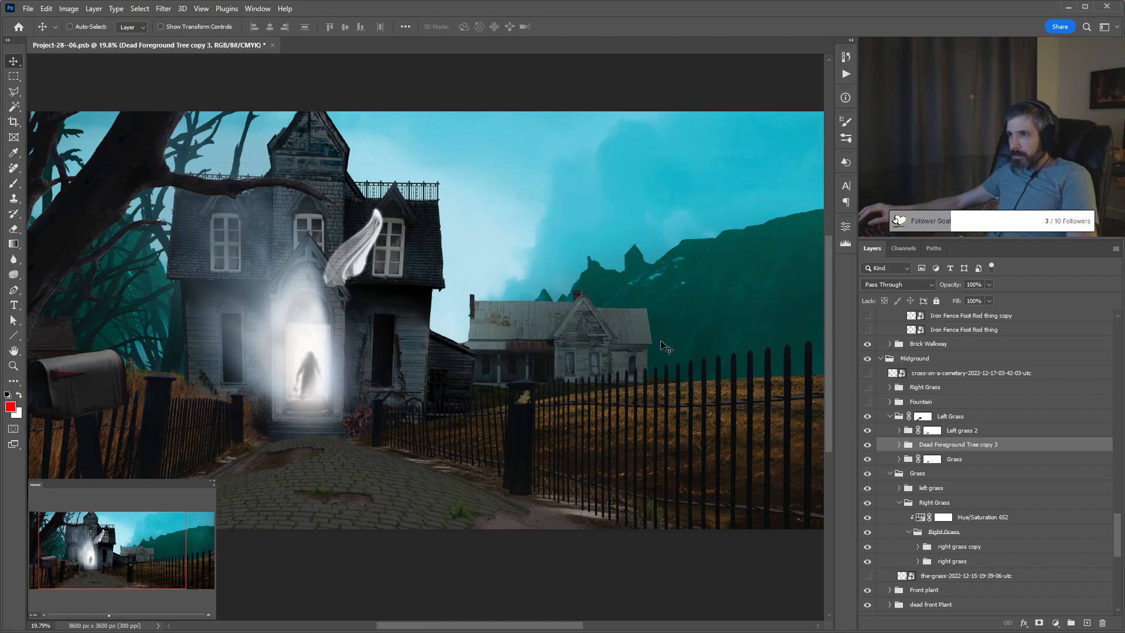
{"action": "key", "text": "ctrl+minus"}
{"action": "left_click_drag", "start_coordinate": [656, 336], "coordinate": [585, 378]}
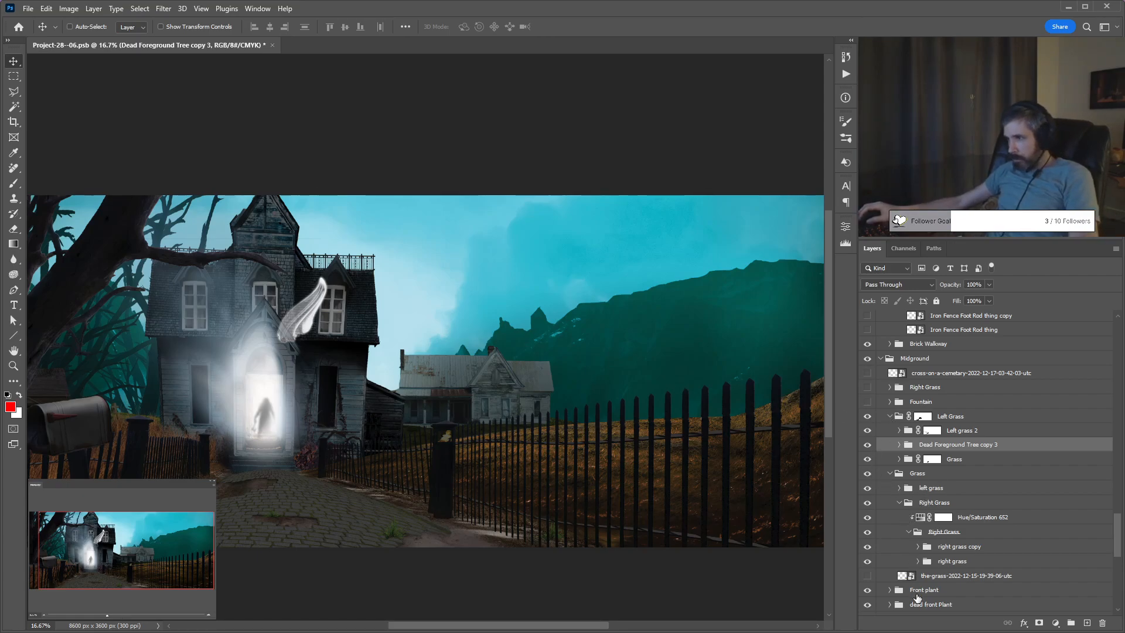
{"action": "left_click", "coordinate": [868, 577]}
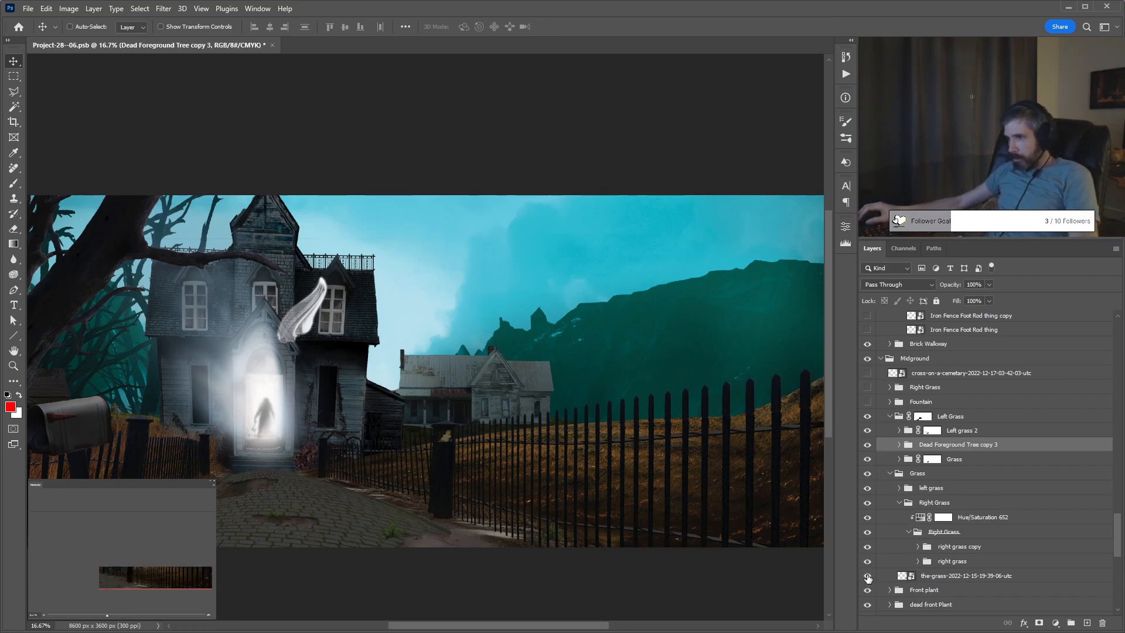
{"action": "left_click", "coordinate": [867, 578]}
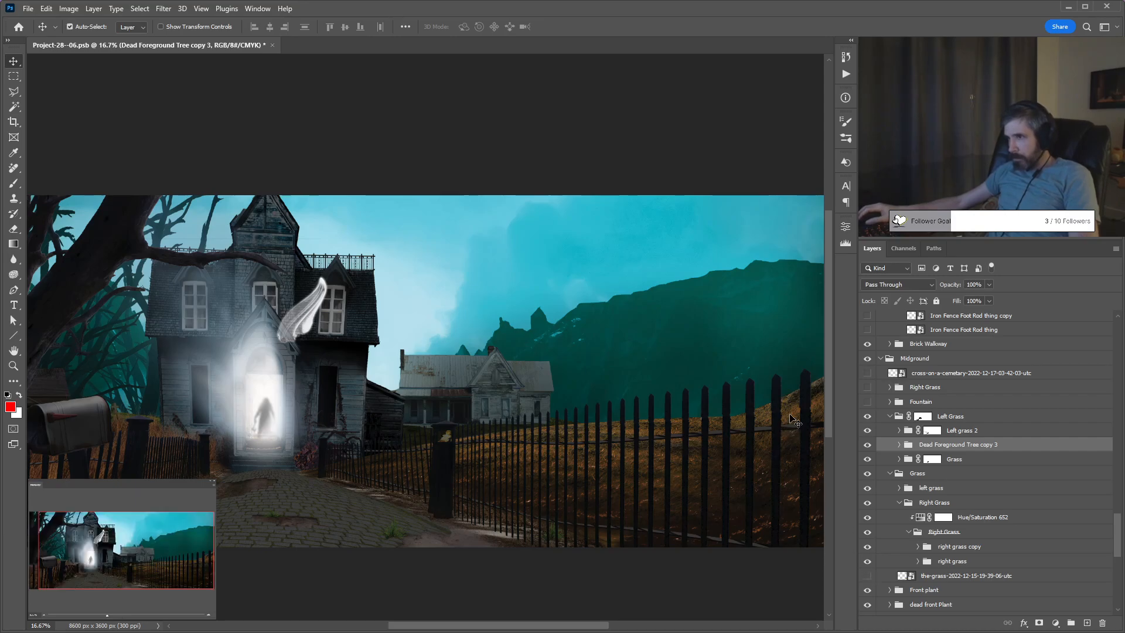
{"action": "left_click", "coordinate": [794, 421], "text": "ctrl"}
{"action": "left_click", "coordinate": [917, 534]}
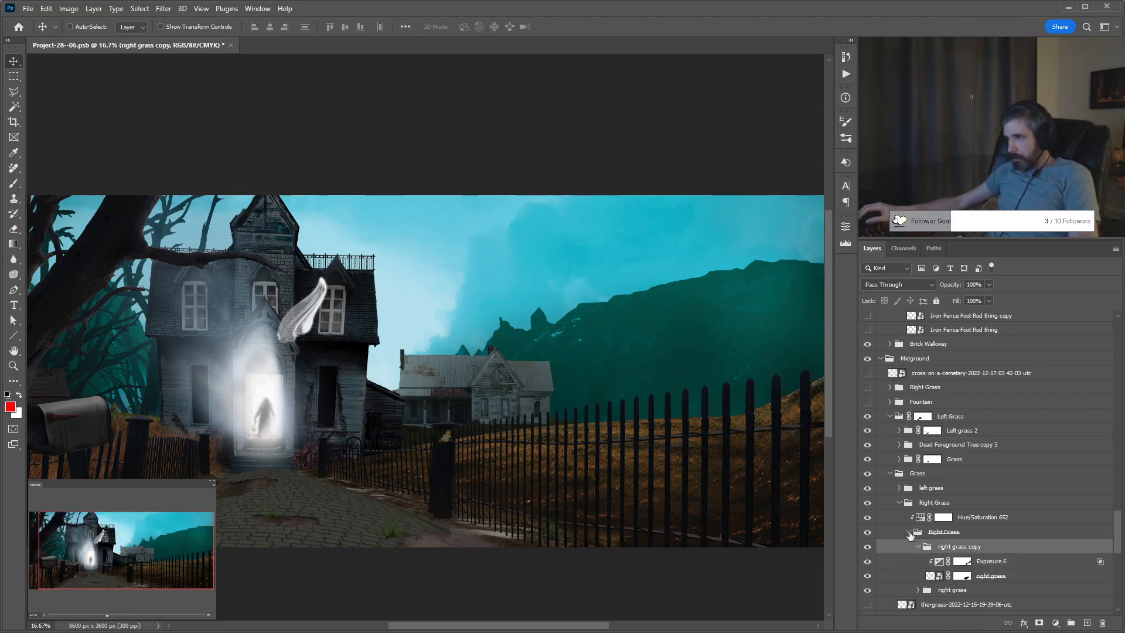
Examine the nested contents of the Right Grass group, and collapse it along with the Left Grass group.
{"action": "left_click", "coordinate": [909, 530]}
{"action": "left_click", "coordinate": [901, 503]}
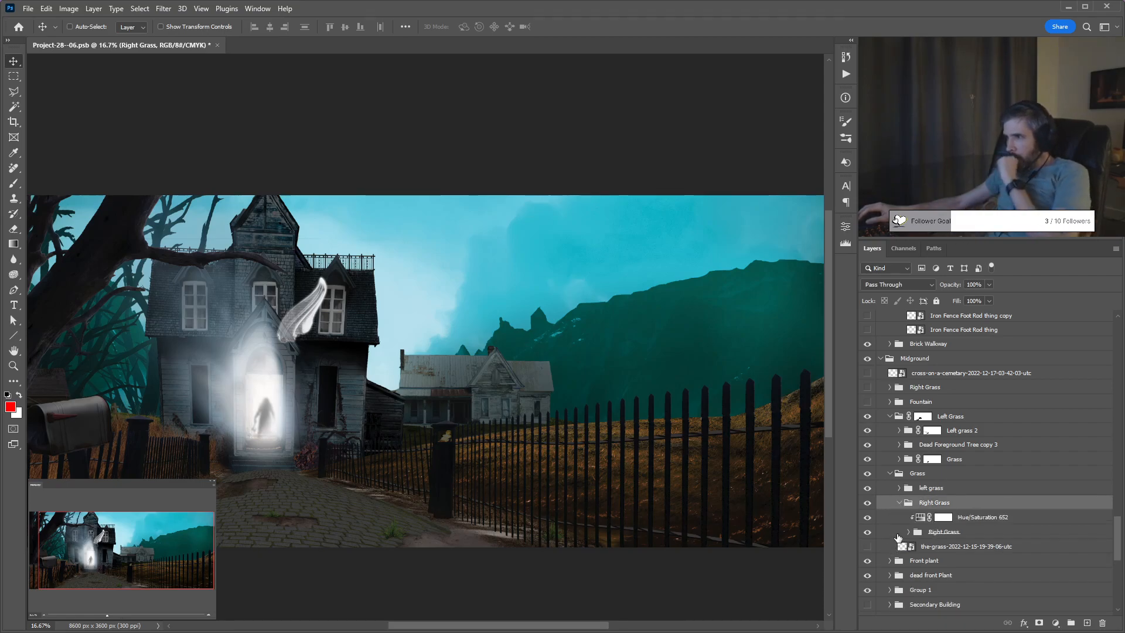
{"action": "left_click", "coordinate": [908, 531]}
{"action": "scroll", "coordinate": [900, 564], "scroll_direction": "down", "scroll_amount": 1}
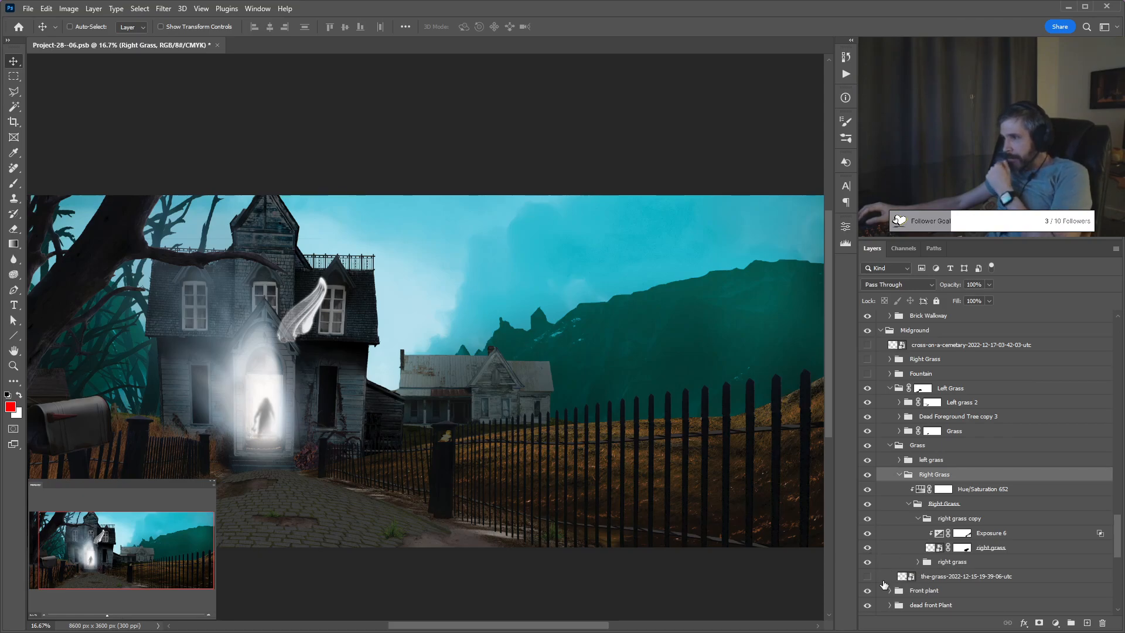
{"action": "left_click", "coordinate": [918, 562]}
{"action": "scroll", "coordinate": [920, 564], "scroll_direction": "down", "scroll_amount": 1}
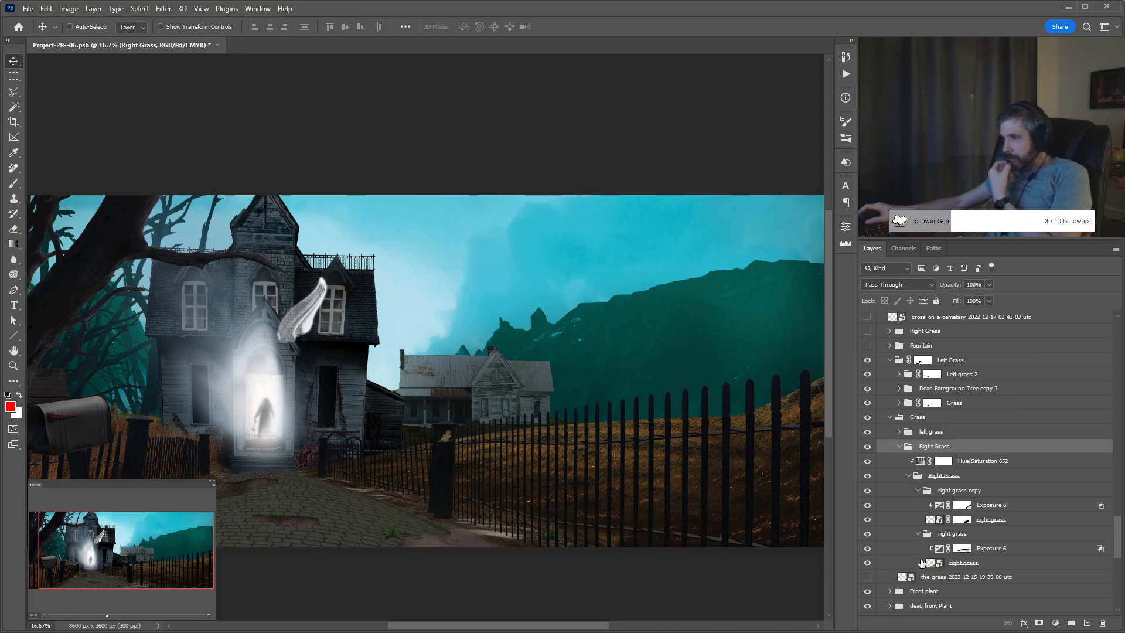
{"action": "left_click", "coordinate": [899, 446]}
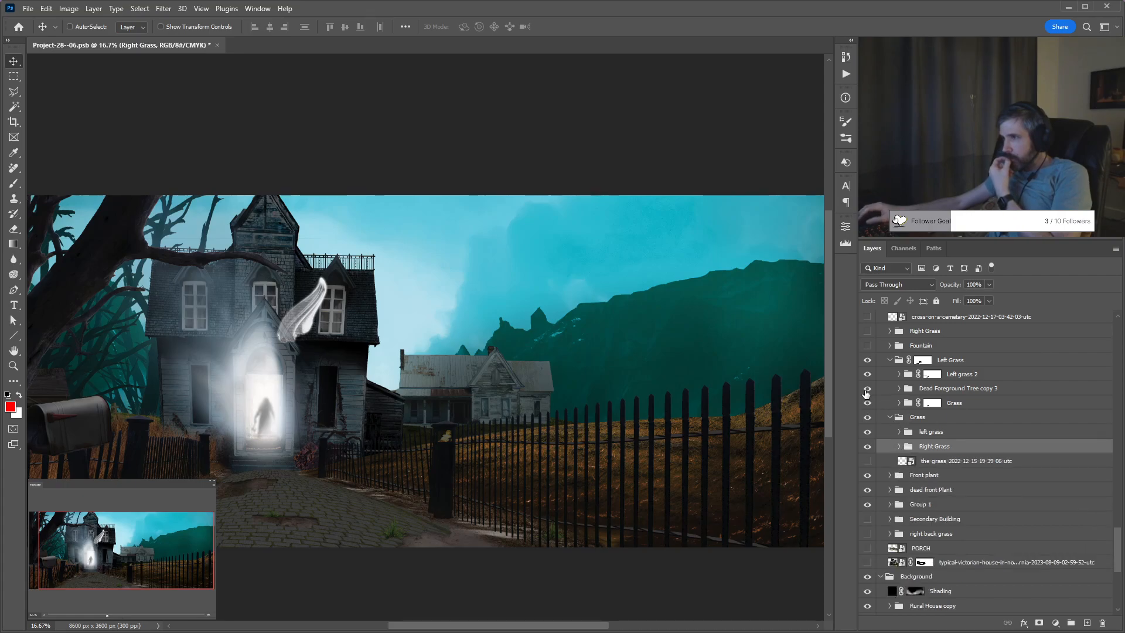
{"action": "left_click", "coordinate": [891, 360]}
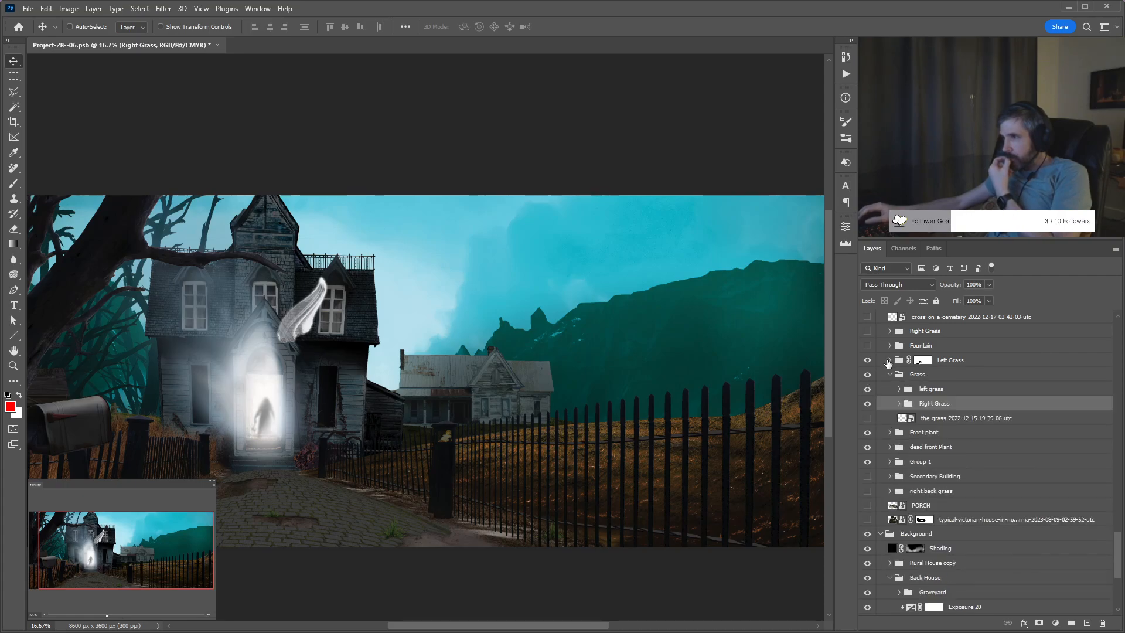
Compare the scene with and without the Midground Right Grass group of tall grass, tree and crosses, leaving it hidden.
{"action": "left_click", "coordinate": [867, 331]}
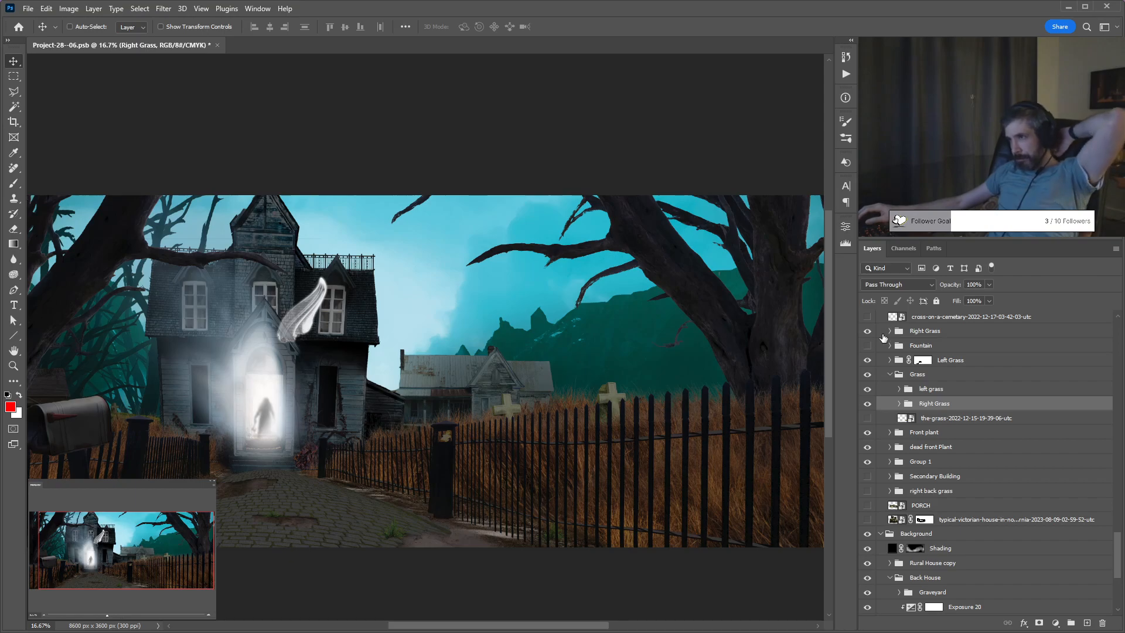
{"action": "left_click", "coordinate": [865, 334]}
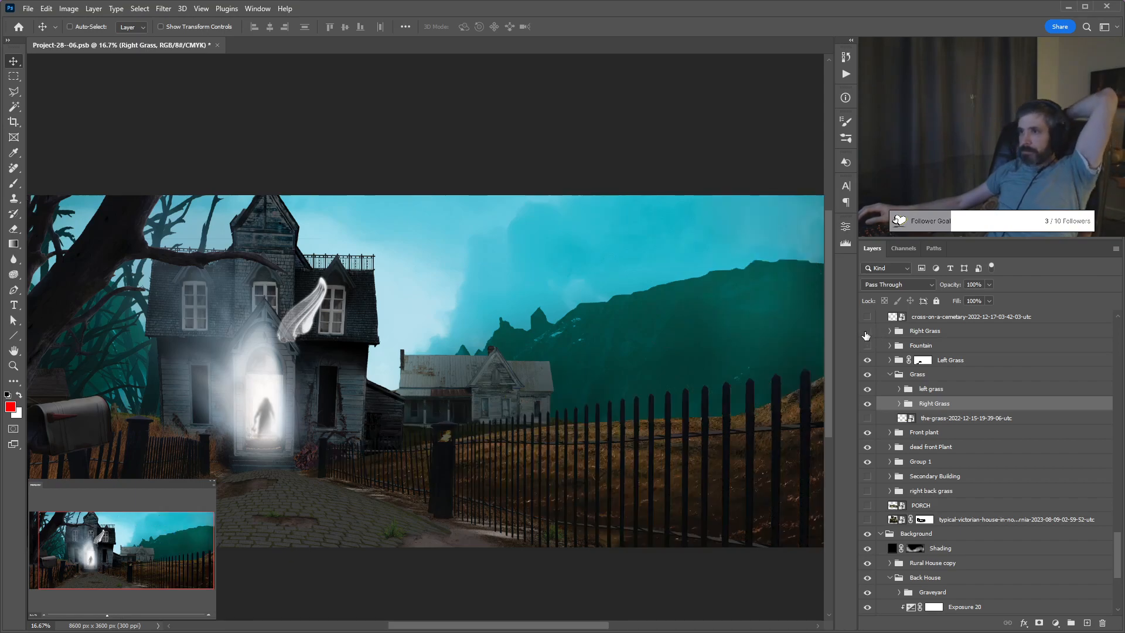
{"action": "left_click", "coordinate": [866, 334]}
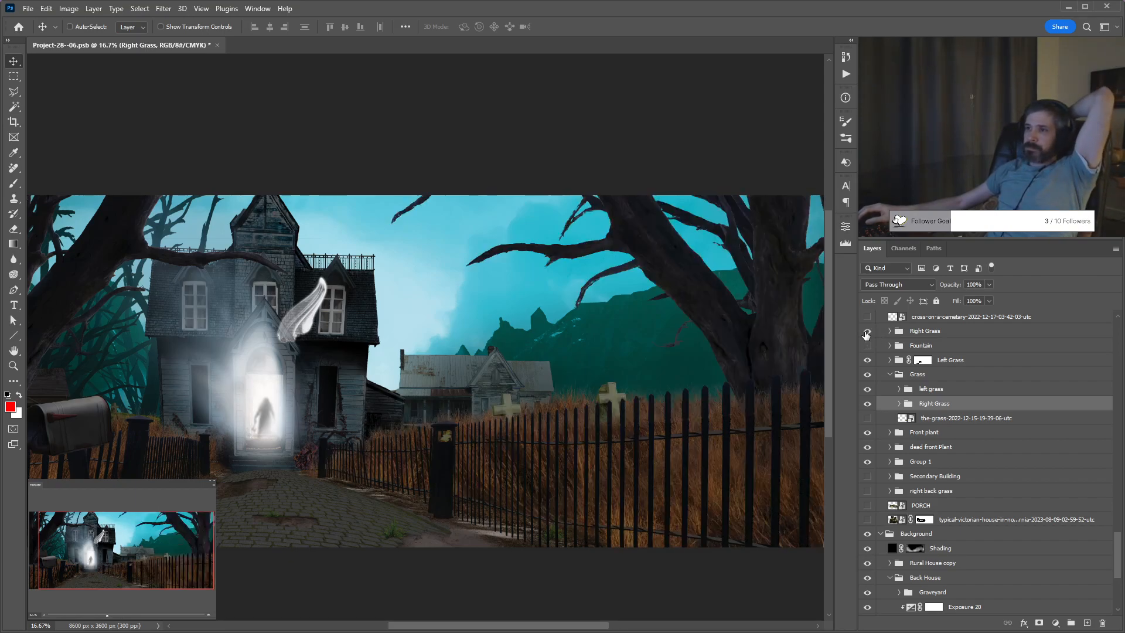
{"action": "left_click", "coordinate": [866, 334]}
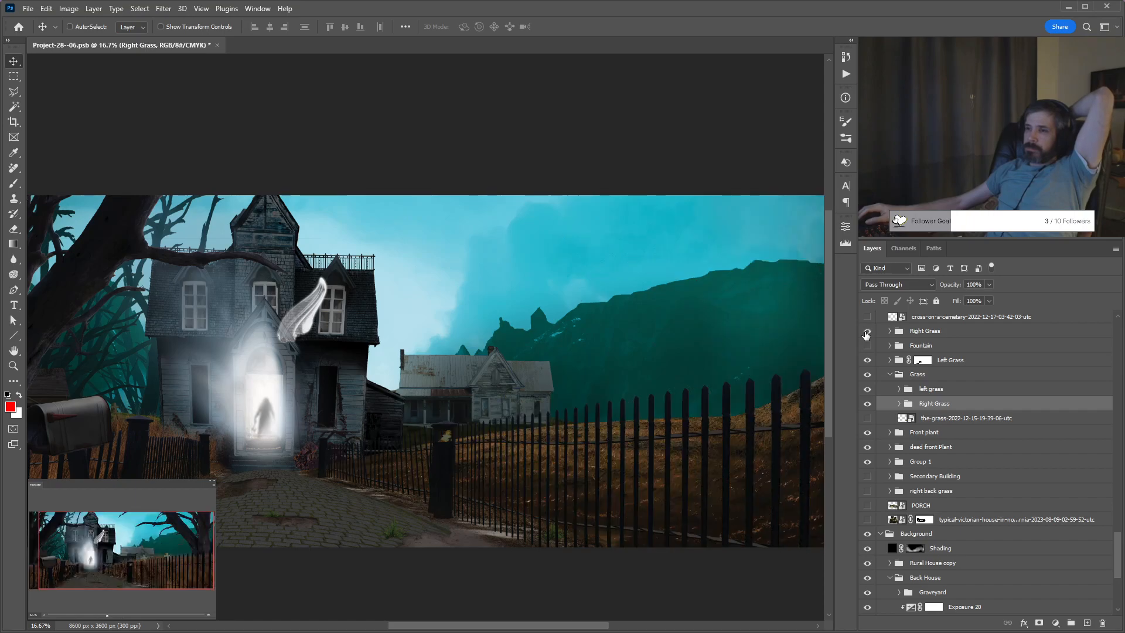
{"action": "left_click", "coordinate": [866, 334]}
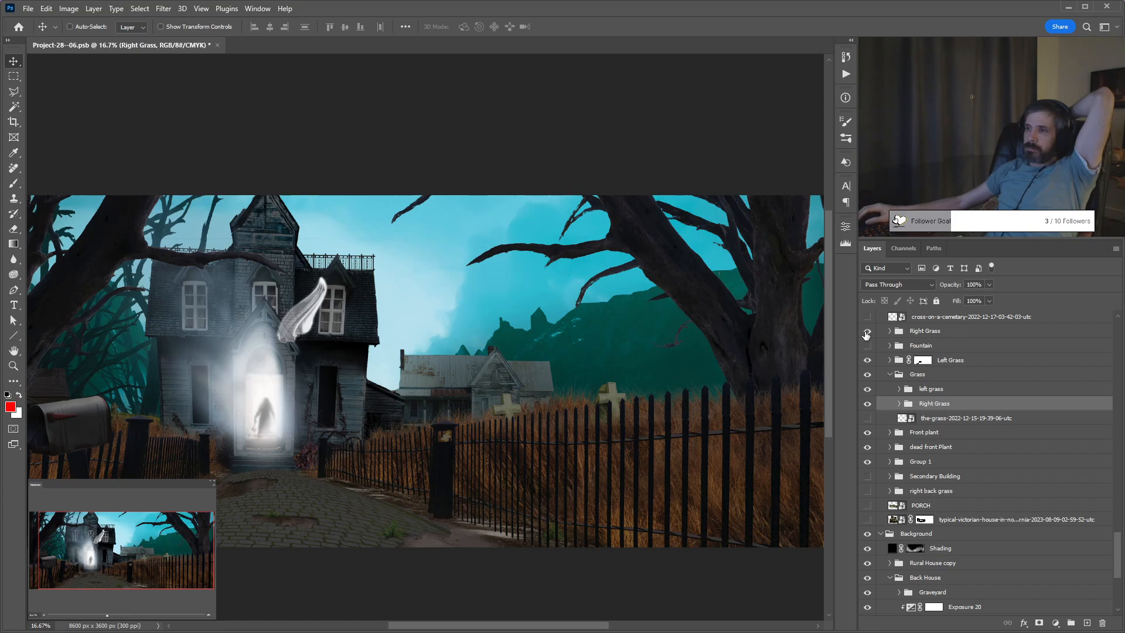
{"action": "left_click", "coordinate": [866, 334]}
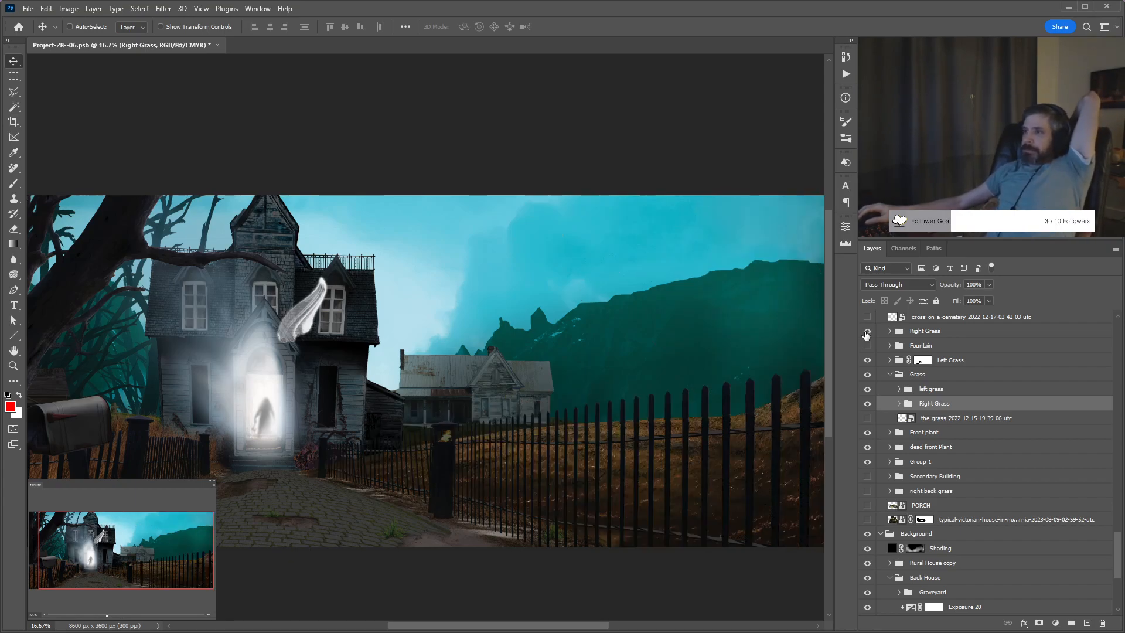
{"action": "left_click", "coordinate": [866, 332]}
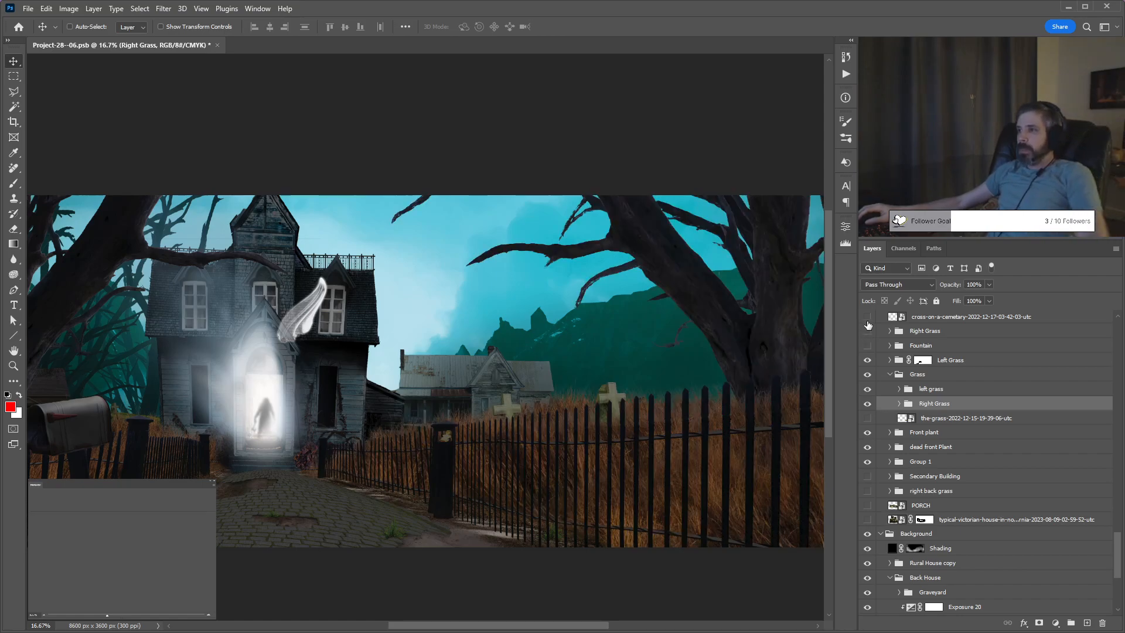
{"action": "left_click", "coordinate": [866, 330]}
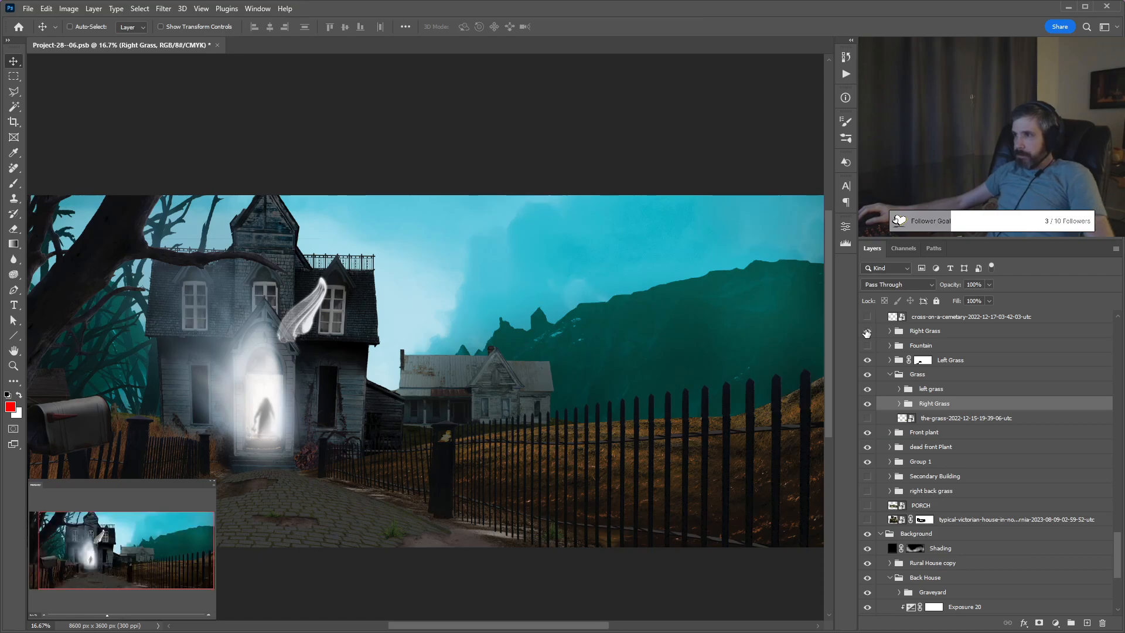
{"action": "left_click", "coordinate": [867, 332]}
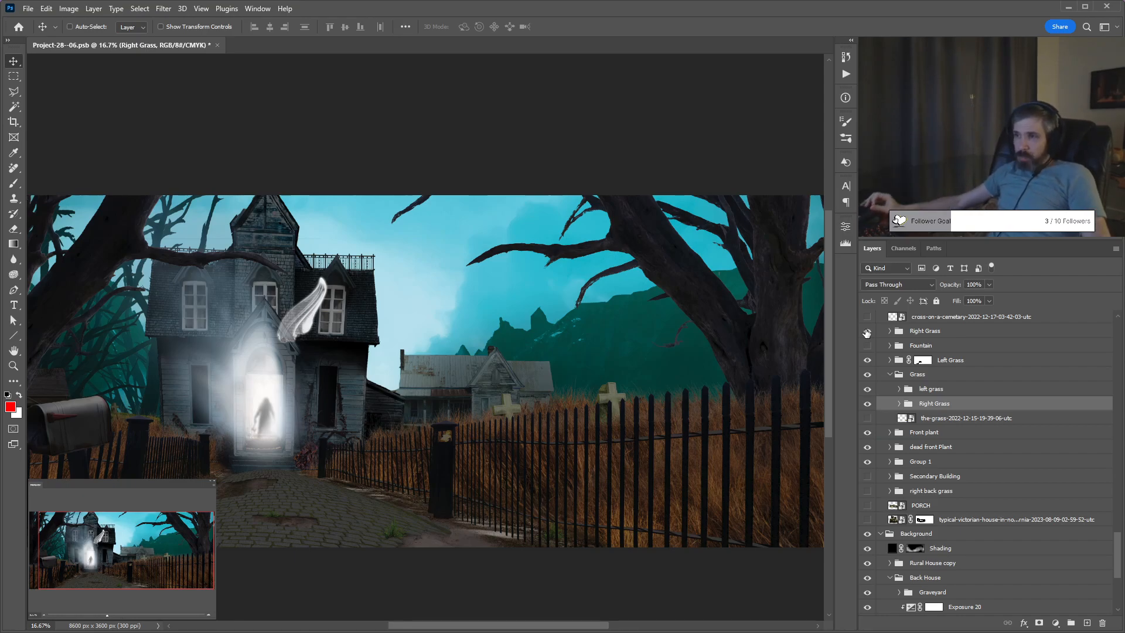
{"action": "left_click", "coordinate": [866, 332]}
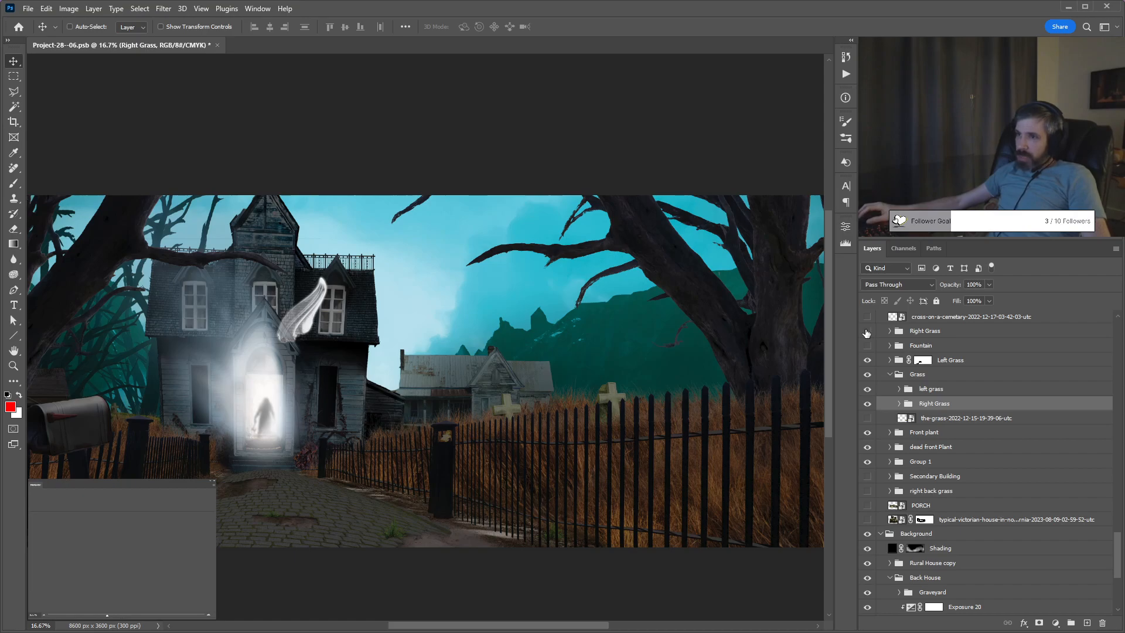
Save the document.
{"action": "left_click_drag", "start_coordinate": [479, 398], "coordinate": [537, 414]}
{"action": "key", "text": "ctrl+s"}
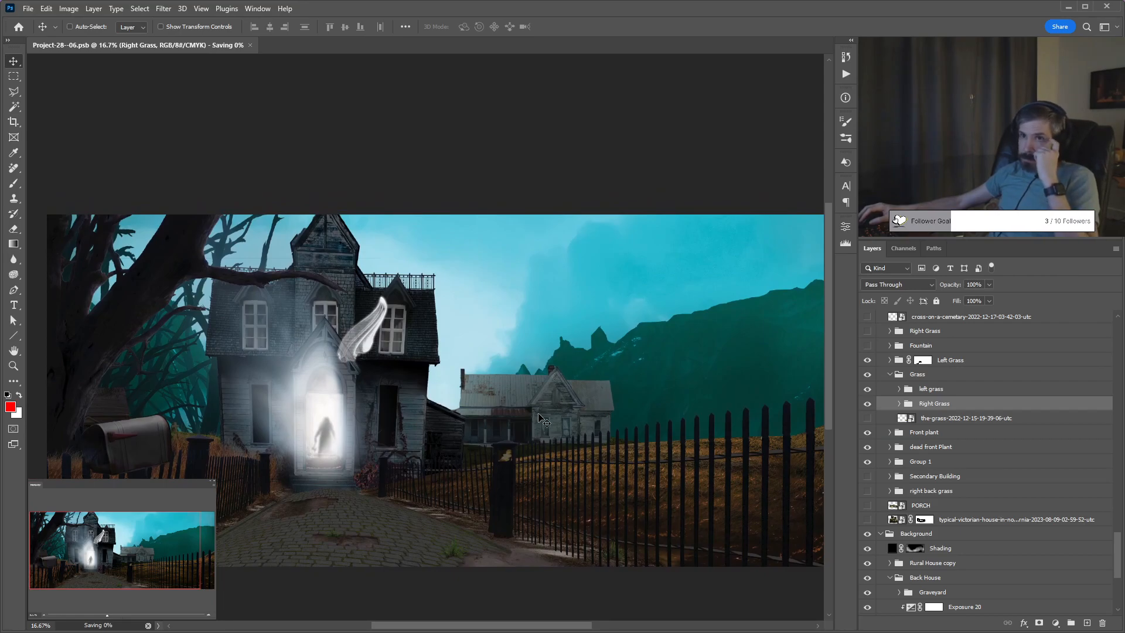
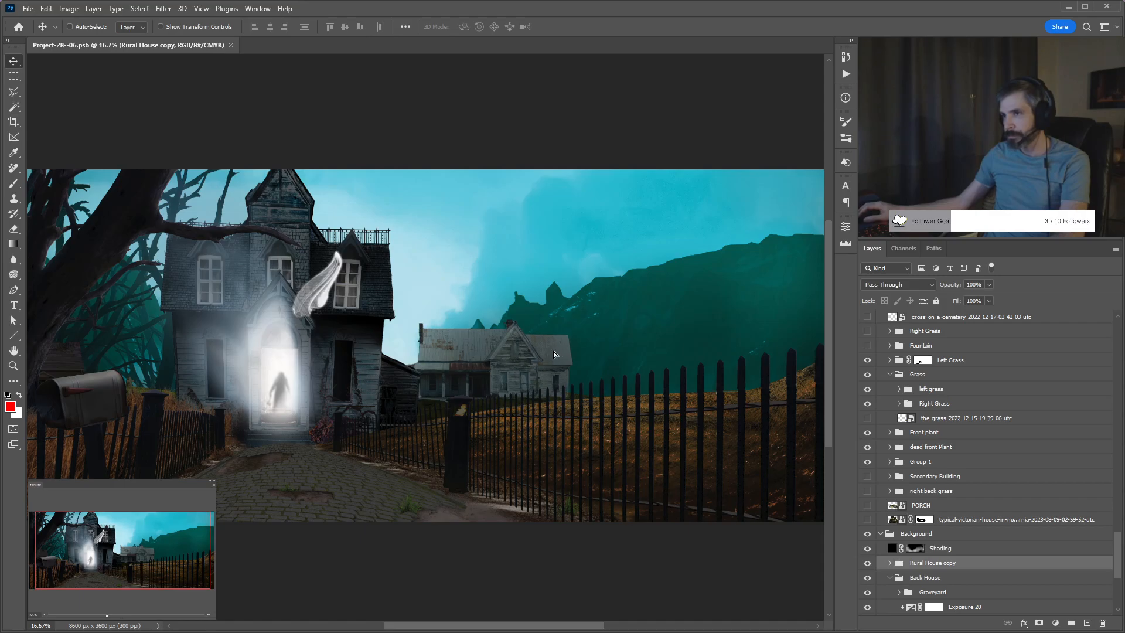
Move the Rural House copy group up off the back hill into the sky, clear of the grass behind the fence.
{"action": "key", "text": "ctrl+z"}
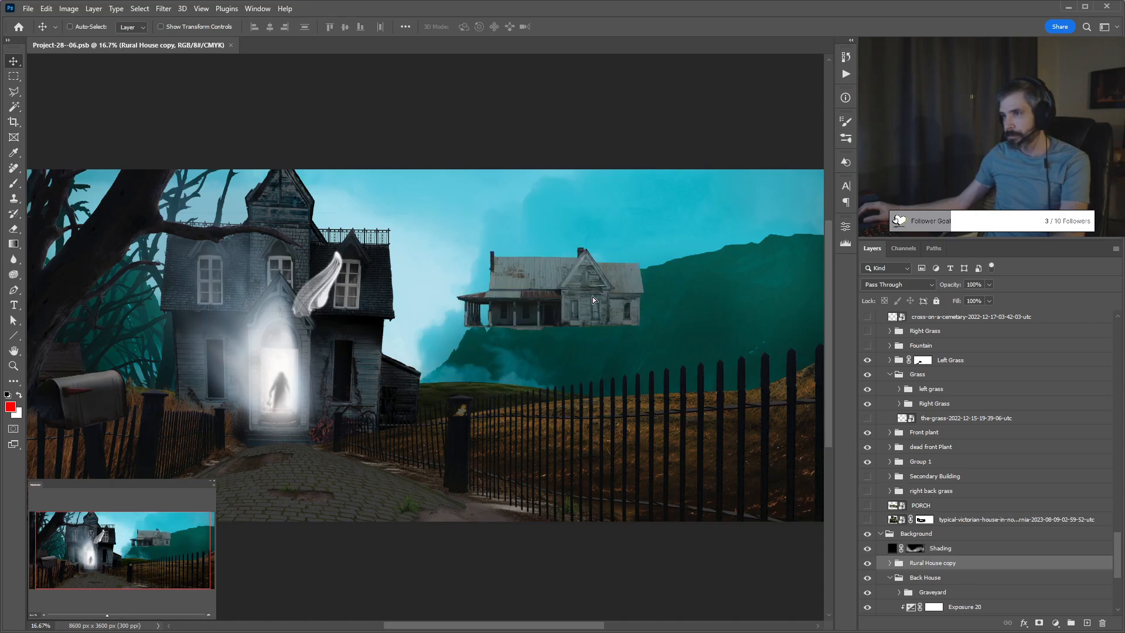
{"action": "key", "text": "ctrl+z"}
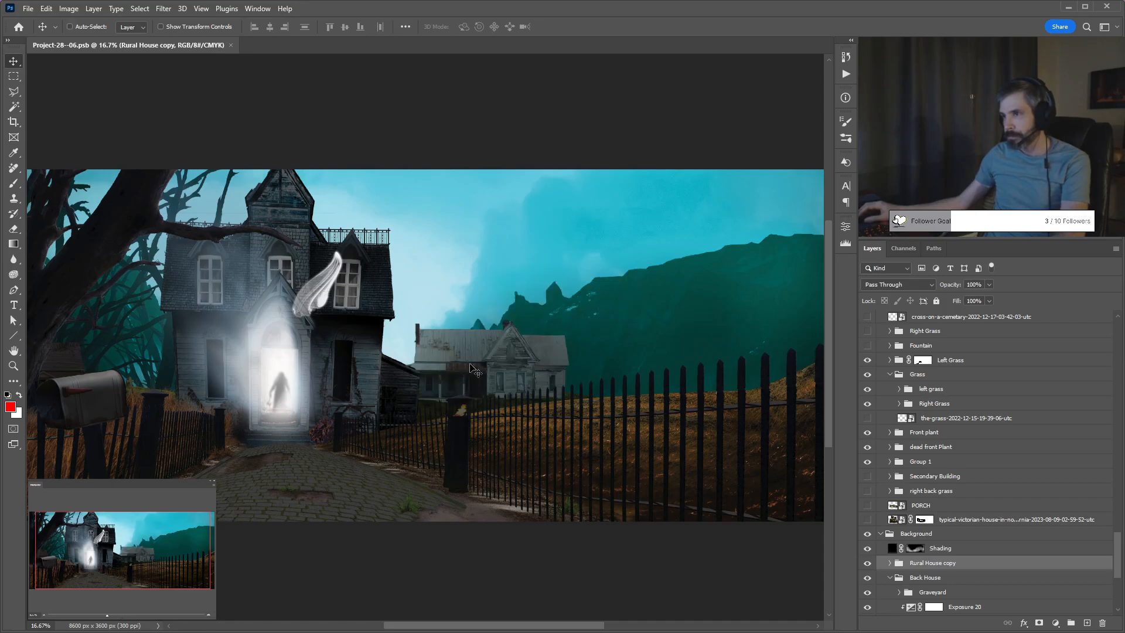
{"action": "key", "text": "ctrl+shift+z"}
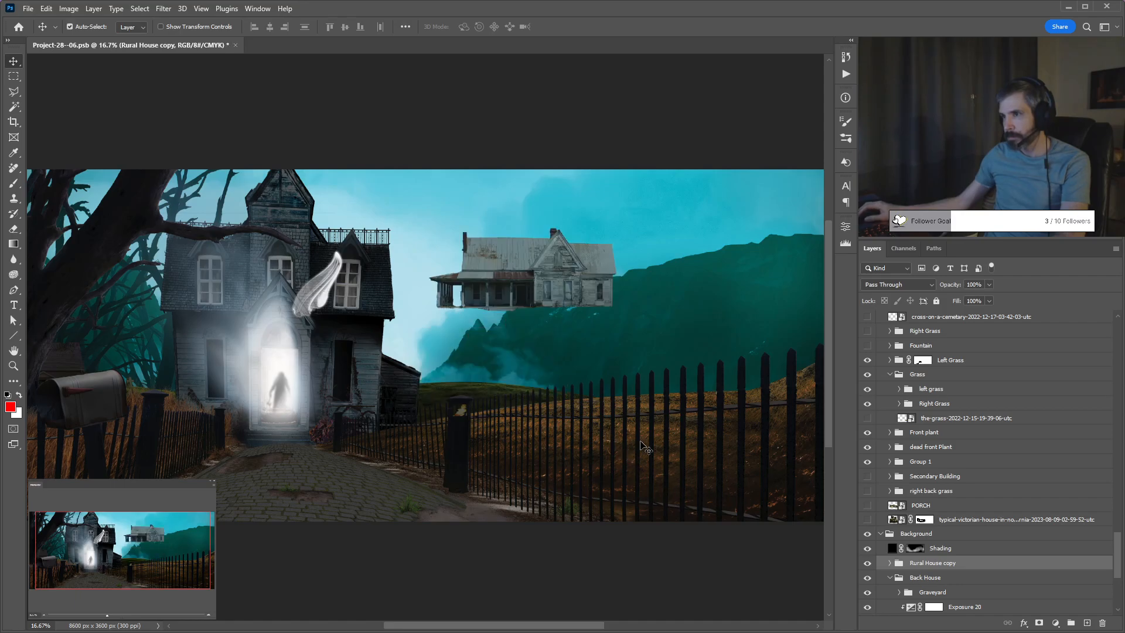
Locate the Hue/Saturation 652 adjustment that colours the right hillside grass, starting from the grass in the image.
{"action": "left_click", "coordinate": [650, 446]}
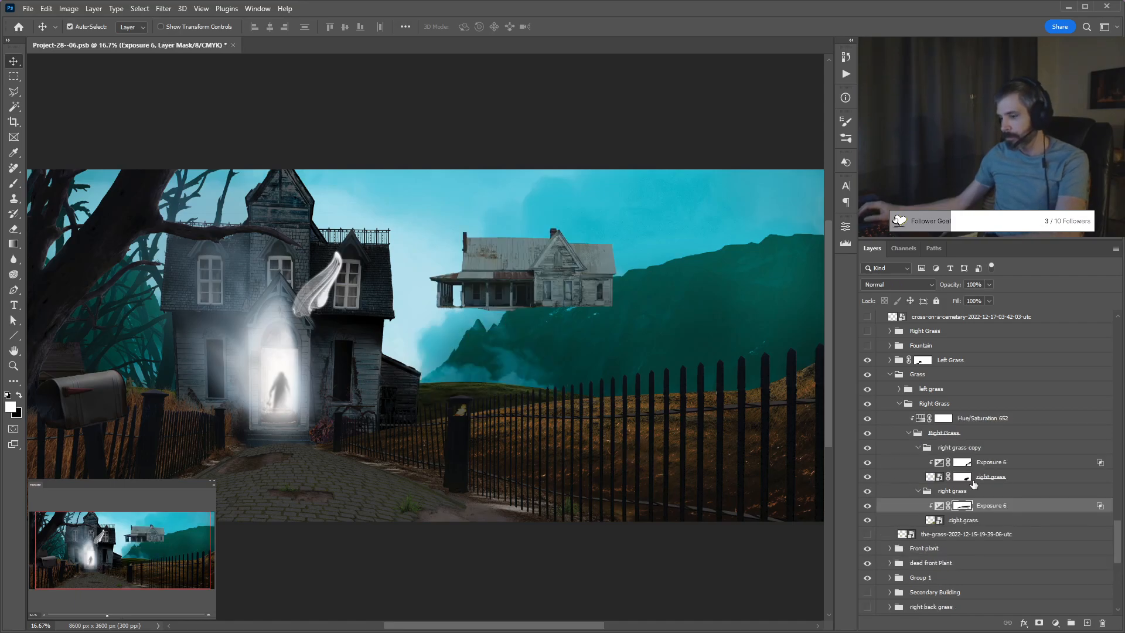
{"action": "key", "text": "ctrl"}
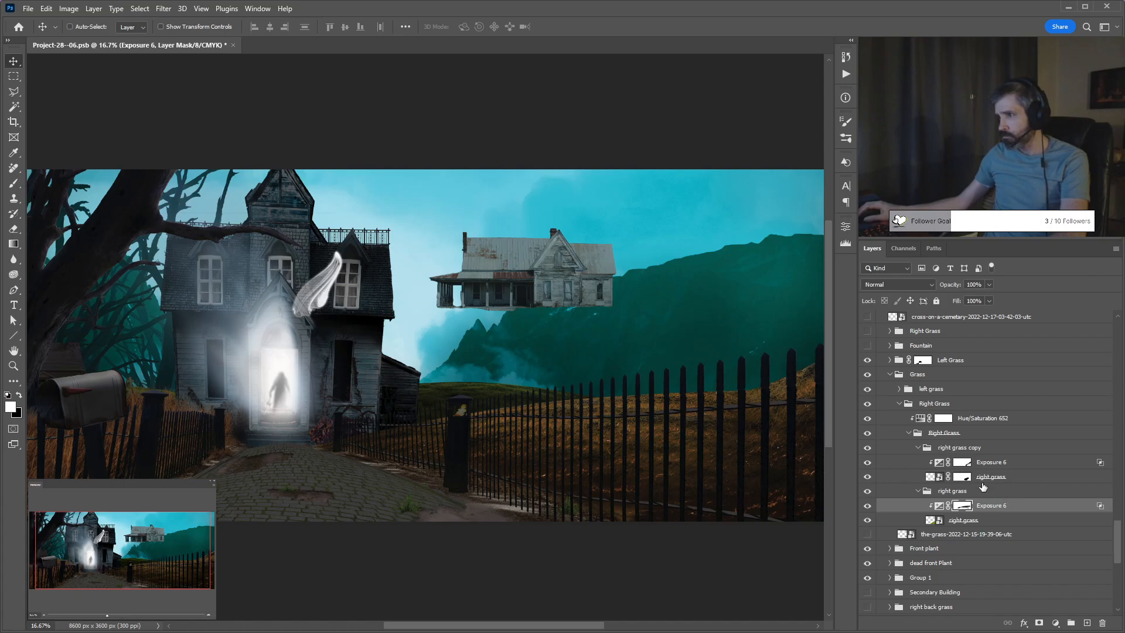
{"action": "left_click", "coordinate": [976, 420]}
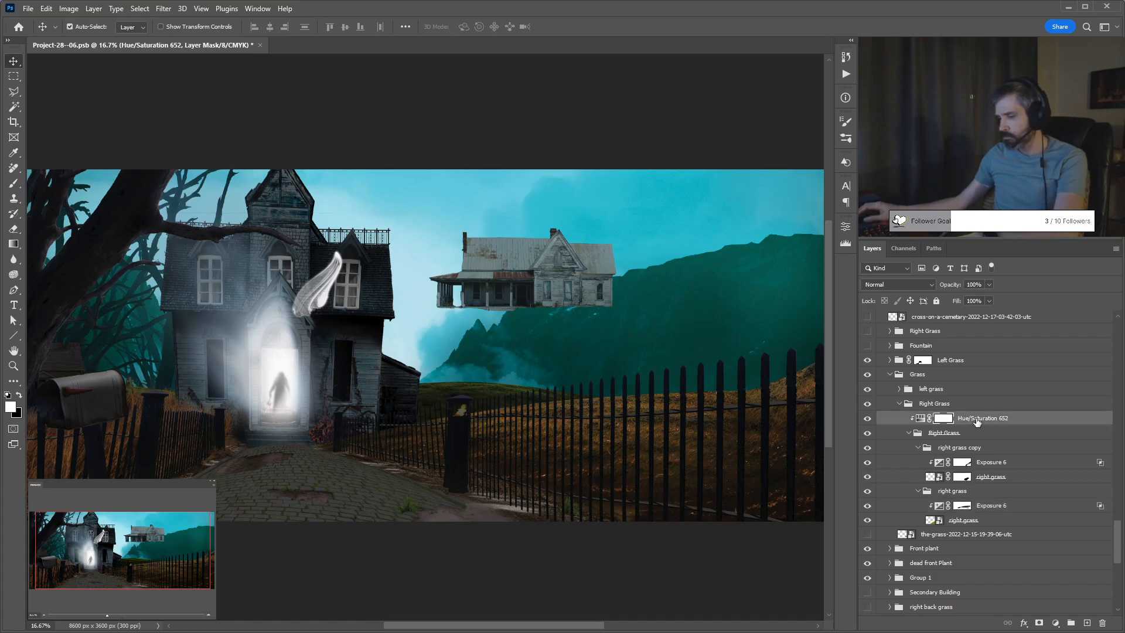
Hide the Background group's Shading layer and expand the right back grass copy group, toggling its visibility to identify the back hill.
{"action": "left_click", "coordinate": [482, 396]}
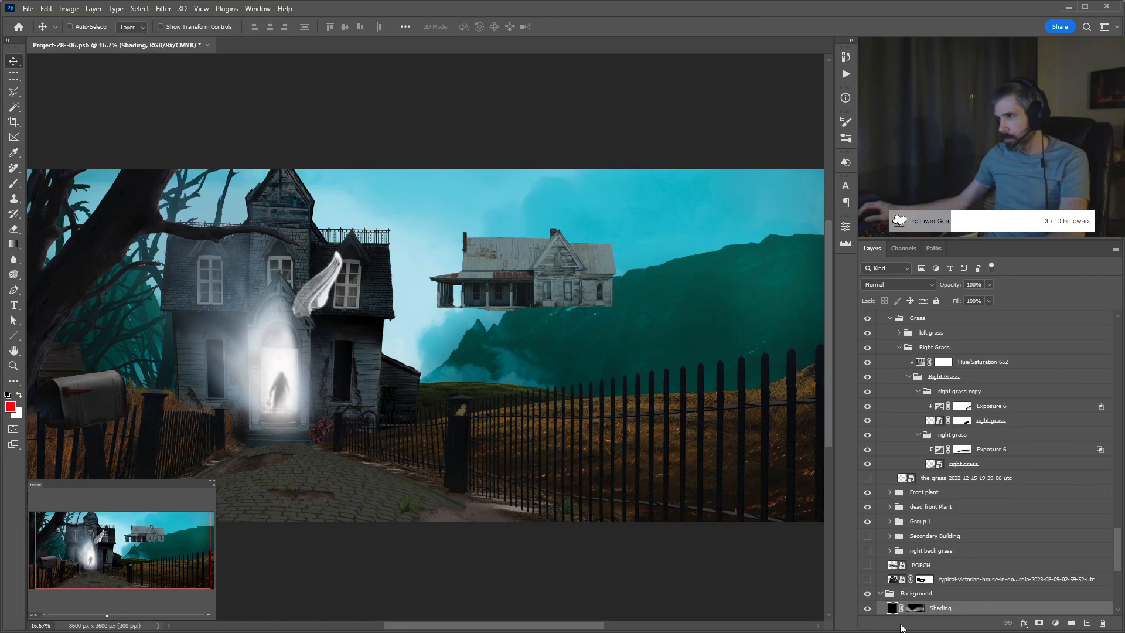
{"action": "scroll", "coordinate": [922, 589], "scroll_direction": "down", "scroll_amount": 1}
{"action": "scroll", "coordinate": [918, 593], "scroll_direction": "down", "scroll_amount": 3}
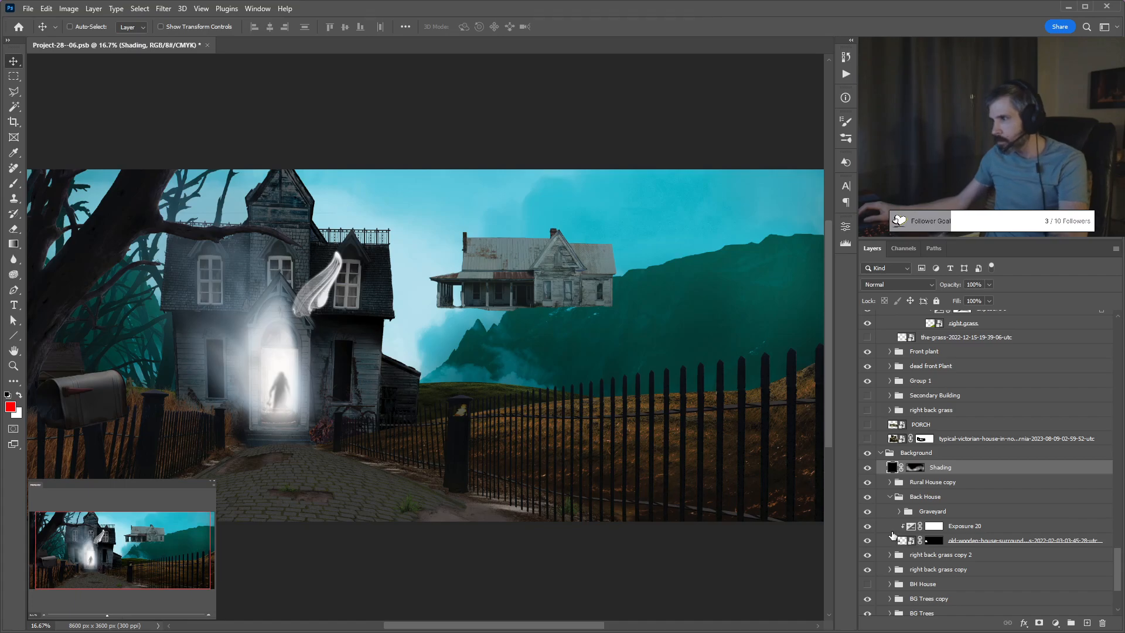
{"action": "left_click", "coordinate": [867, 467]}
{"action": "left_click", "coordinate": [890, 569]}
{"action": "left_click", "coordinate": [879, 584]}
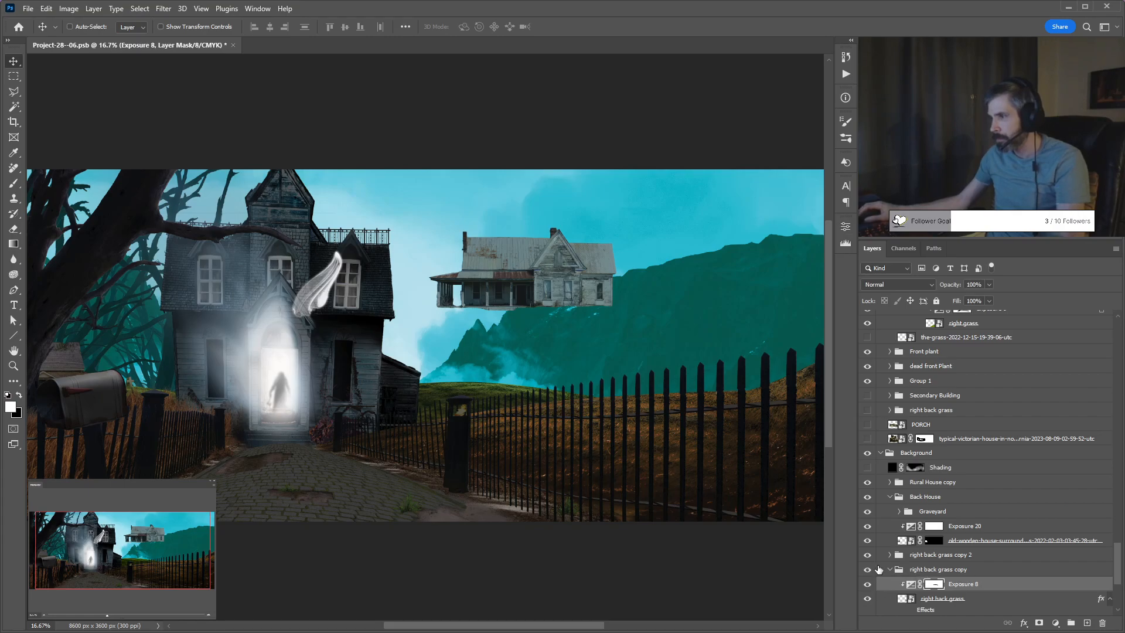
{"action": "left_click", "coordinate": [867, 569]}
{"action": "left_click", "coordinate": [867, 569]}
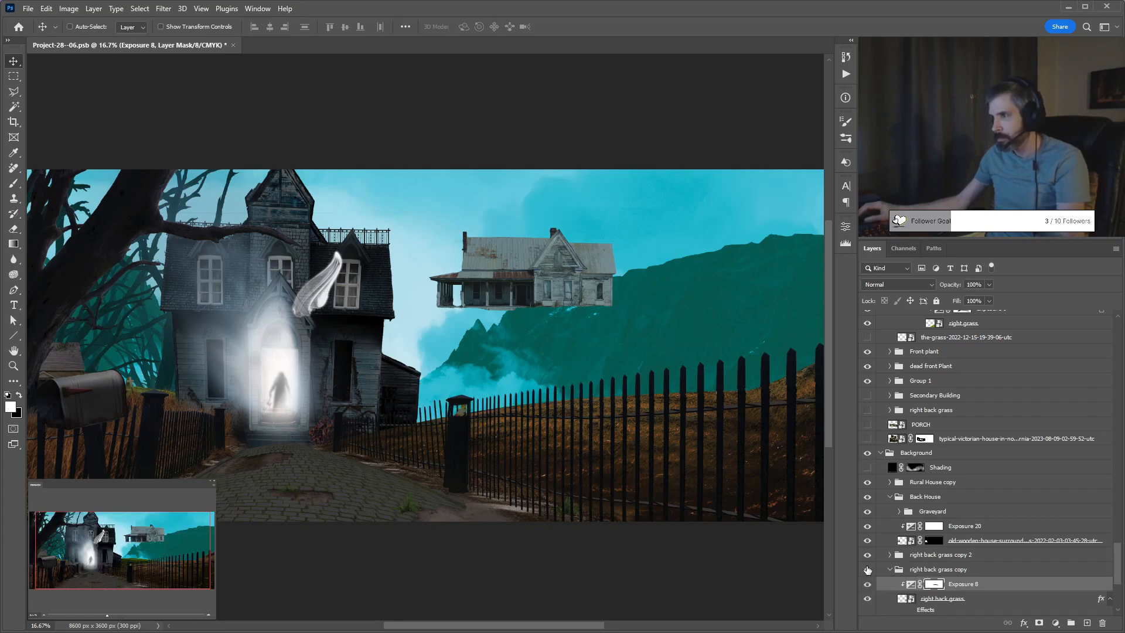
Duplicate the Hue/Saturation 652 adjustment and clip the copy to the right back grass copy group in Back House.
{"action": "key", "text": "ctrl"}
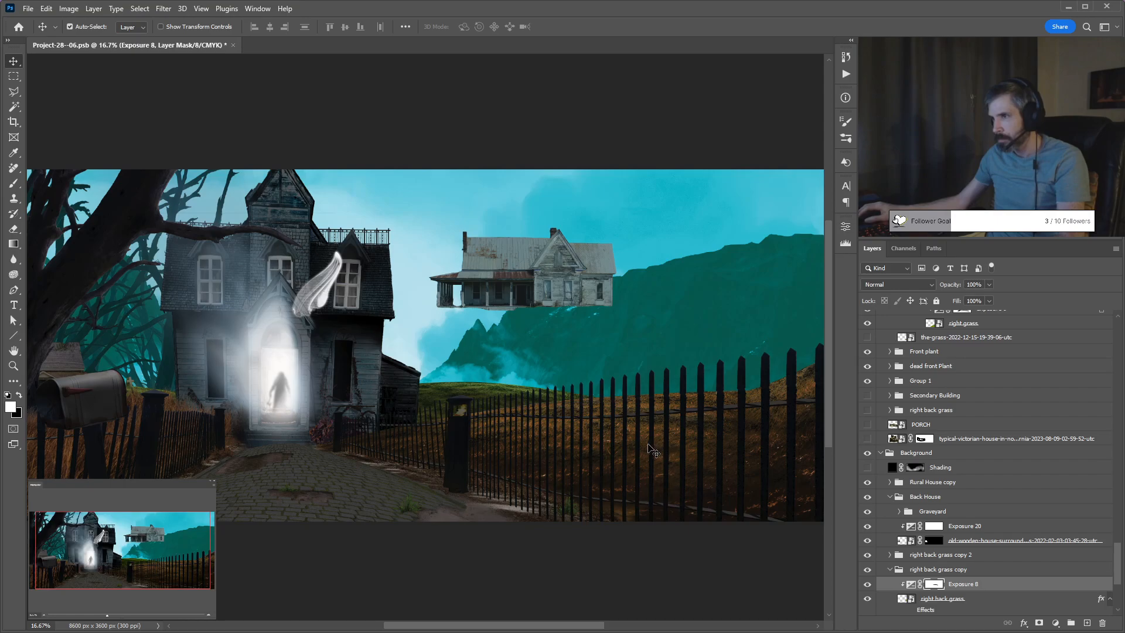
{"action": "left_click", "coordinate": [644, 447], "text": "ctrl"}
{"action": "scroll", "coordinate": [973, 367], "scroll_direction": "up", "scroll_amount": 3}
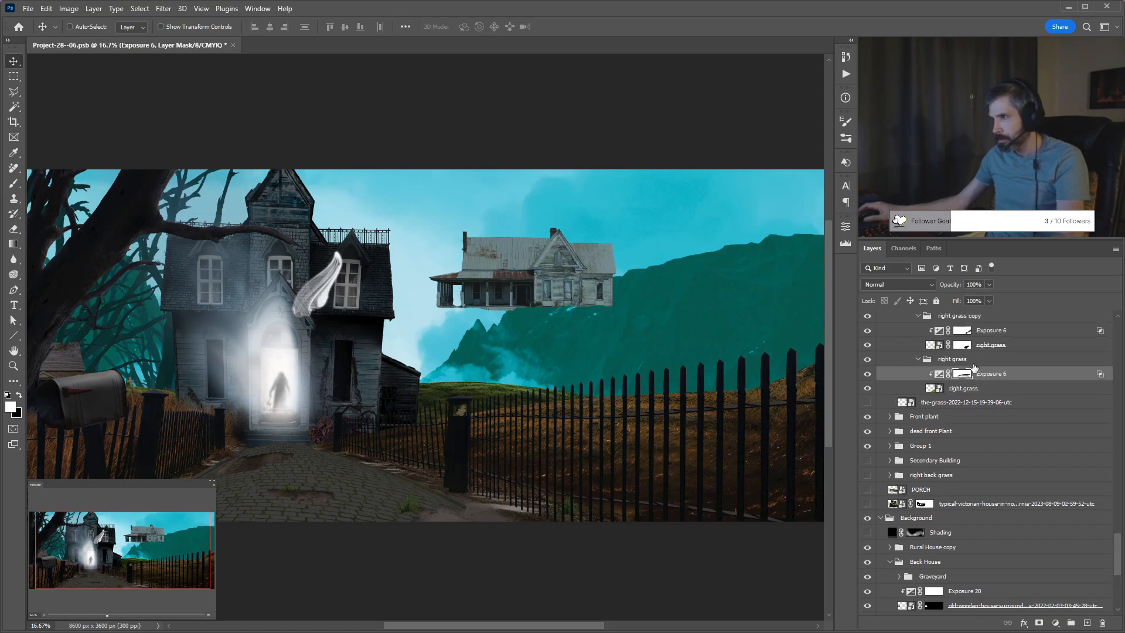
{"action": "left_click", "coordinate": [976, 332]}
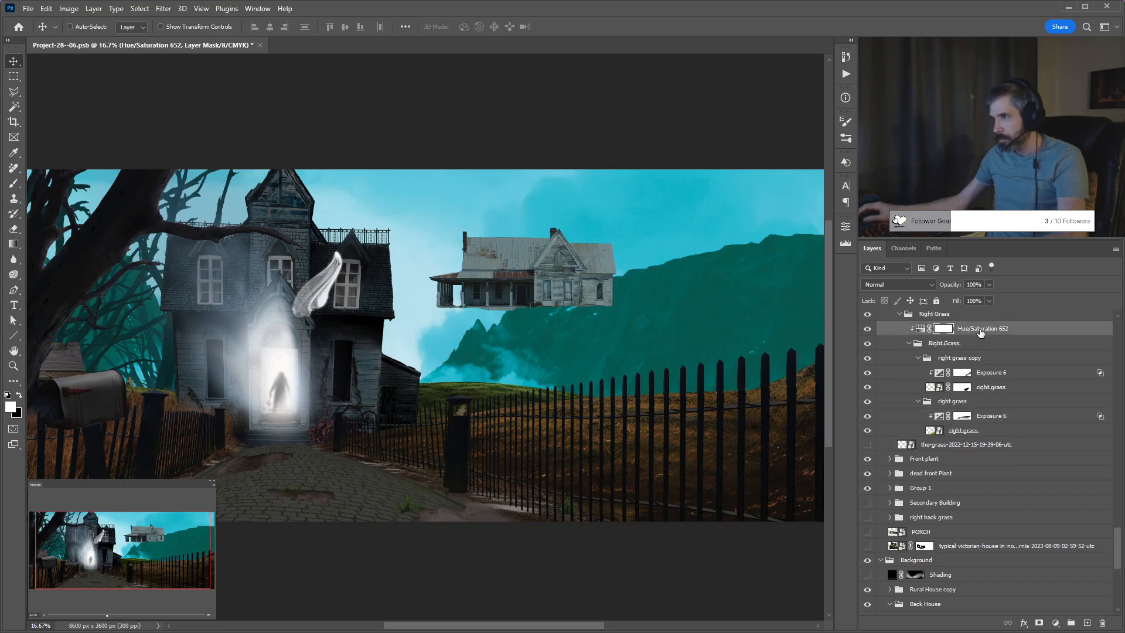
{"action": "key", "text": "ctrl+j"}
{"action": "left_click_drag", "start_coordinate": [1013, 332], "coordinate": [1014, 576]}
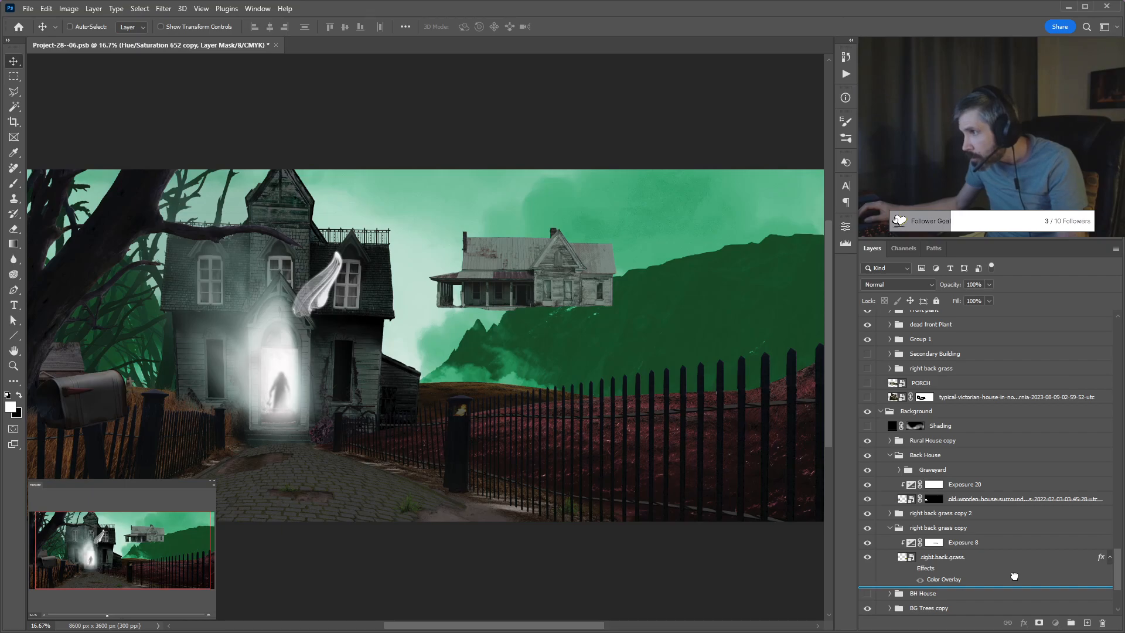
{"action": "left_click_drag", "start_coordinate": [1014, 576], "coordinate": [1003, 519]}
{"action": "left_click", "coordinate": [878, 519], "text": "alt"}
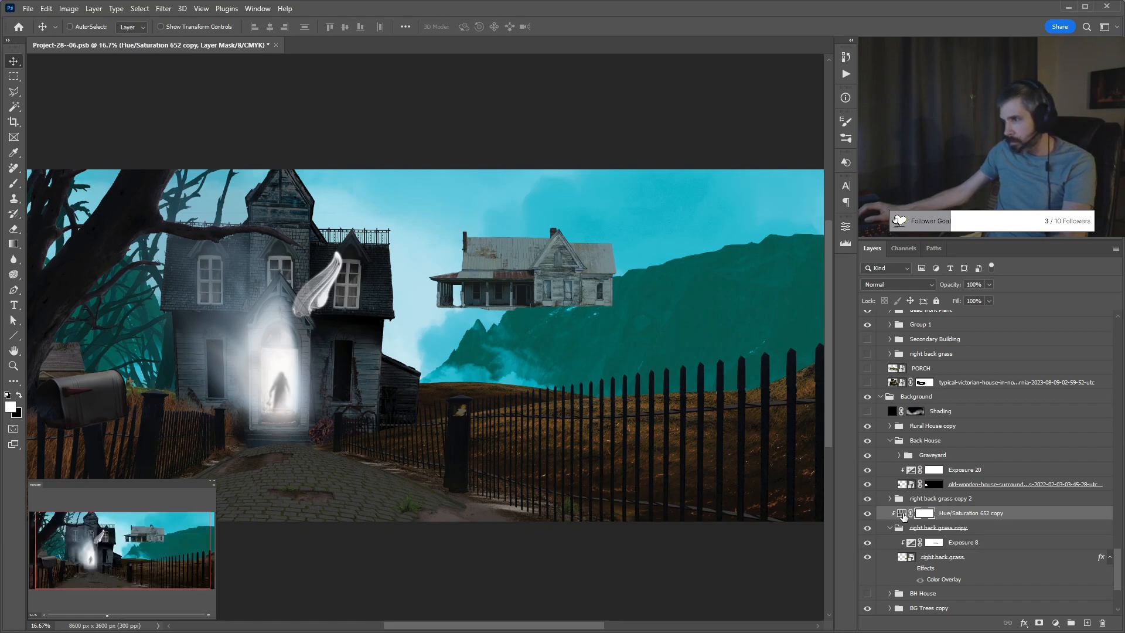
Group right back grass copy with right back grass copy 2, and select the Hue/Saturation 652 copy inside the new group.
{"action": "left_click", "coordinate": [964, 531]}
{"action": "left_click", "coordinate": [988, 500], "text": "ctrl"}
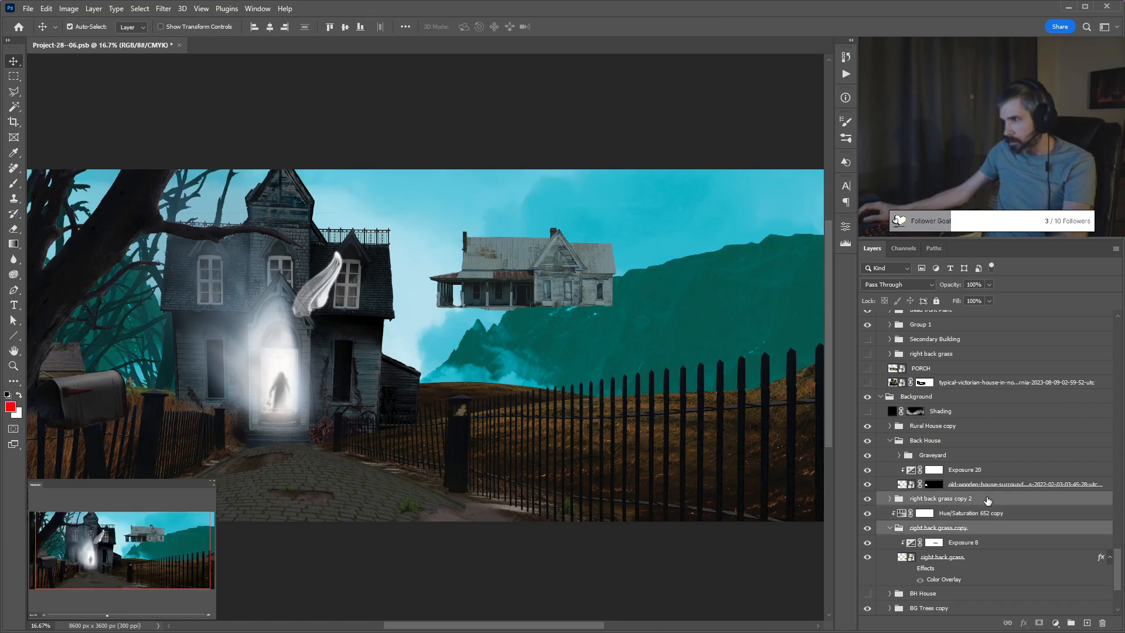
{"action": "key", "text": "ctrl+g"}
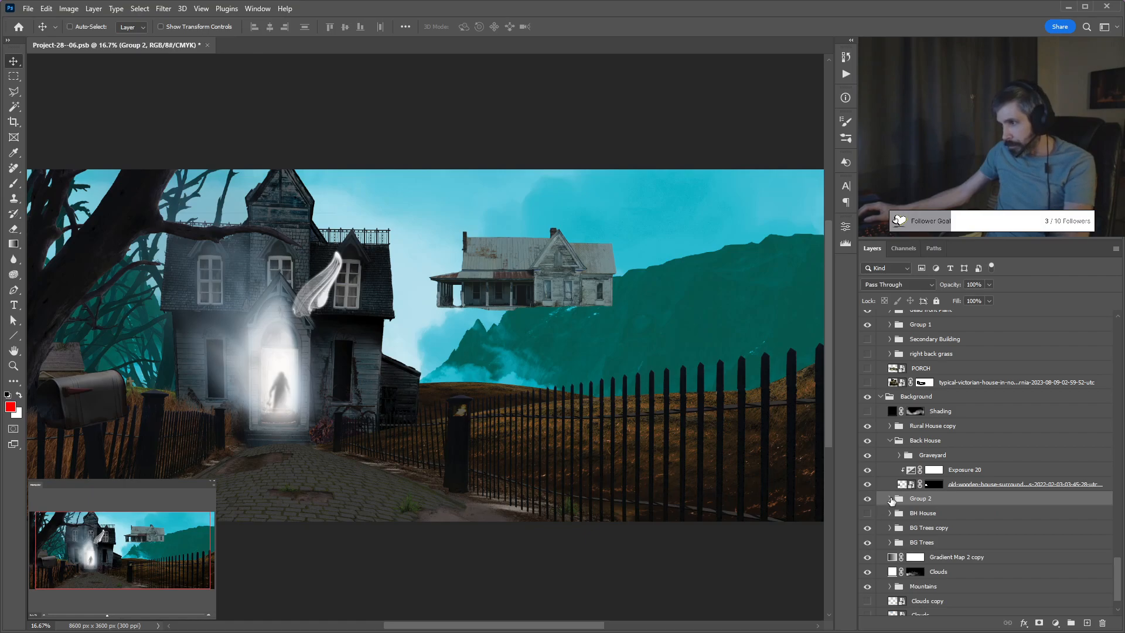
{"action": "left_click", "coordinate": [889, 499]}
{"action": "left_click", "coordinate": [968, 529]}
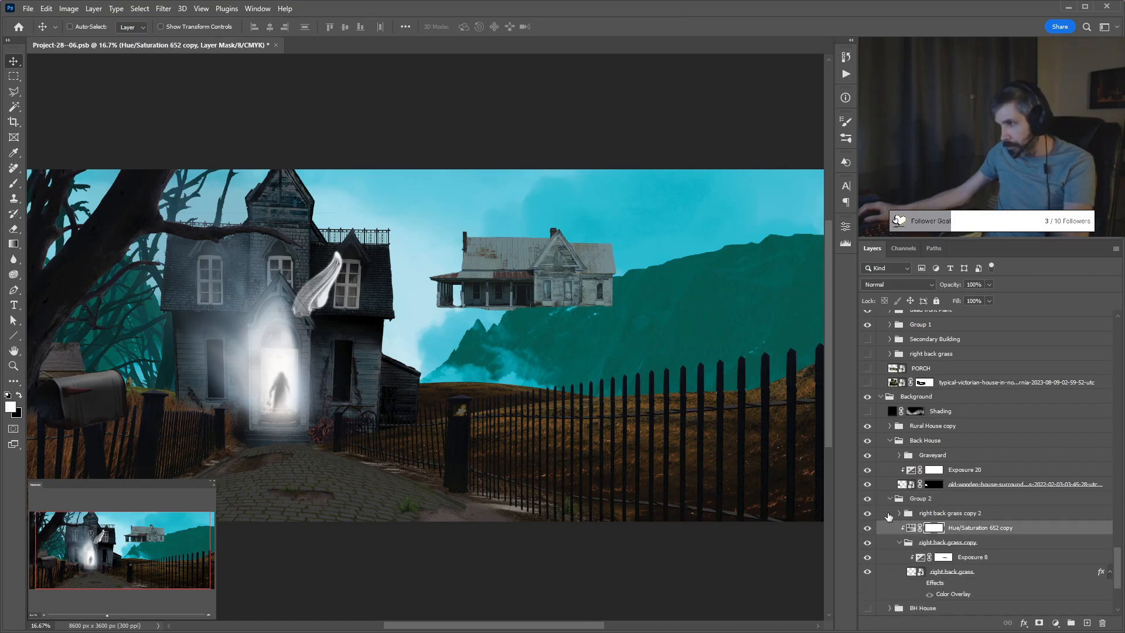
Rename Group 2 to Back Grass, wrap it in a new outer group, and name that group Back Grass as well.
{"action": "double_click", "coordinate": [920, 498]}
{"action": "type", "text": "Back Grass"}
{"action": "key", "text": "Return"}
{"action": "key", "text": "ctrl+g"}
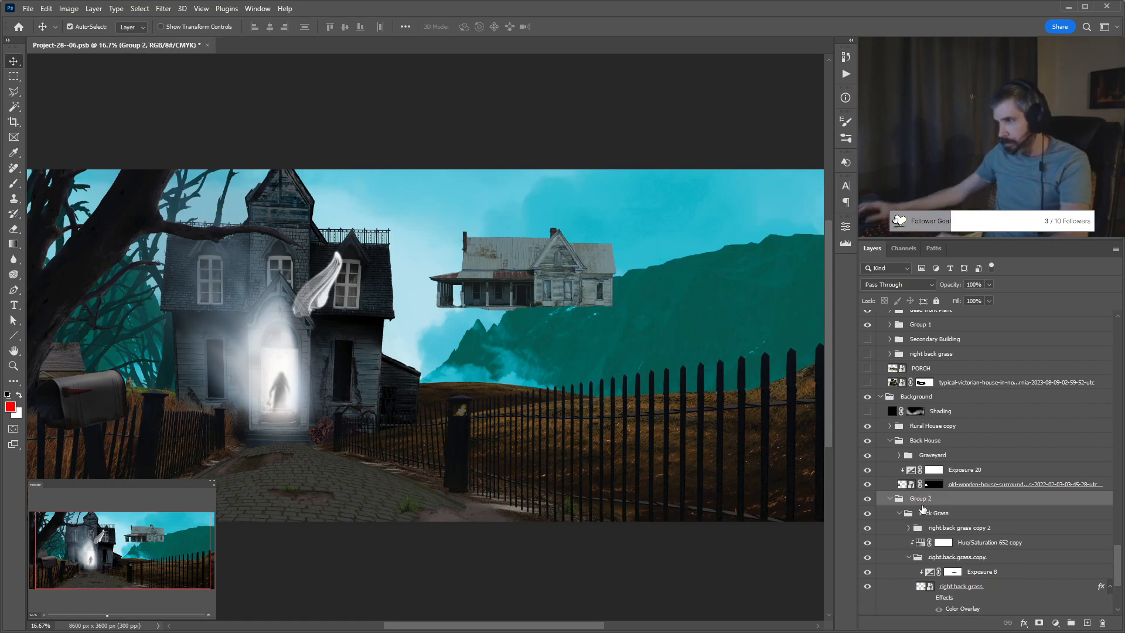
{"action": "double_click", "coordinate": [917, 499]}
{"action": "type", "text": "Back Grass"}
{"action": "key", "text": "Return"}
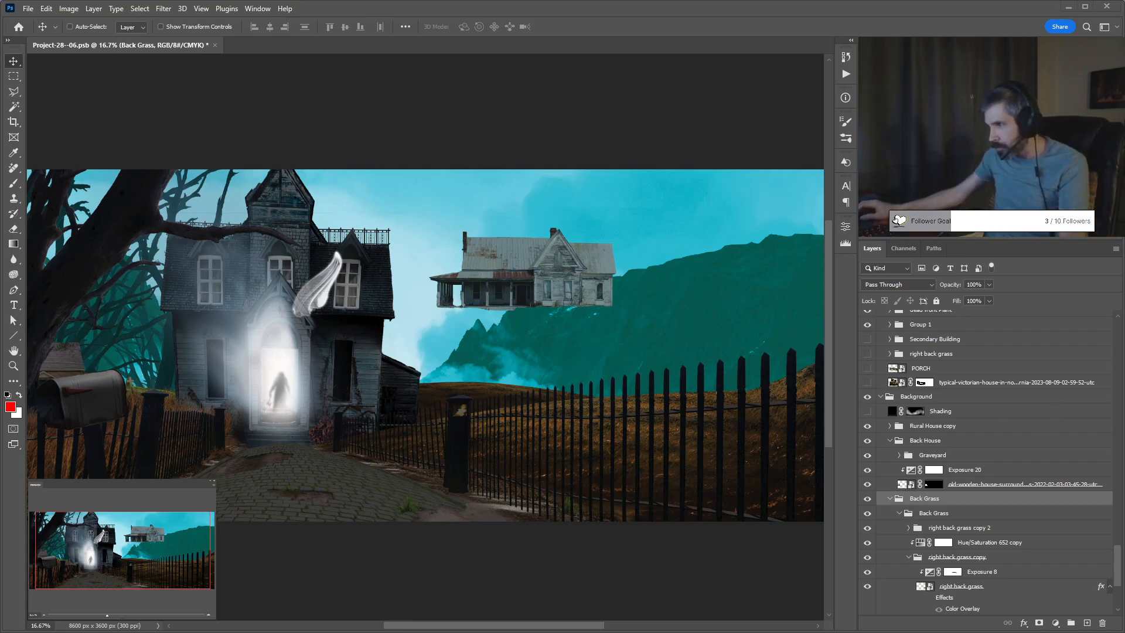
Move the Hue/Saturation 652 copy above the inner Back Grass group, clip it to that group, and collapse both groups.
{"action": "left_click_drag", "start_coordinate": [1029, 547], "coordinate": [1023, 505]}
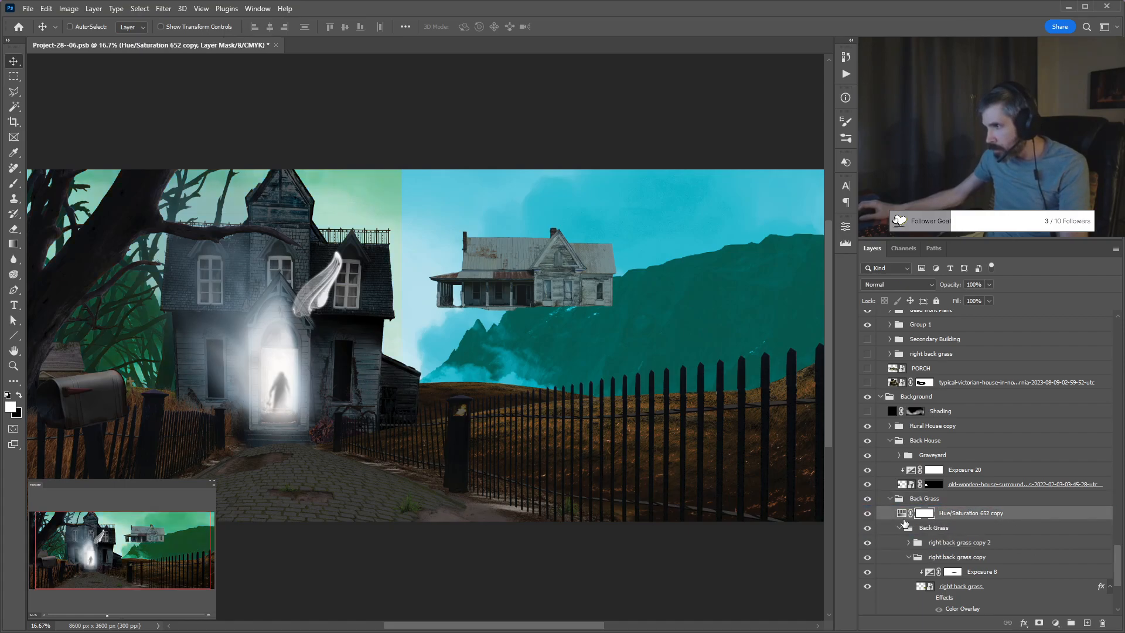
{"action": "left_click", "coordinate": [887, 516], "text": "alt"}
{"action": "left_click", "coordinate": [899, 527]}
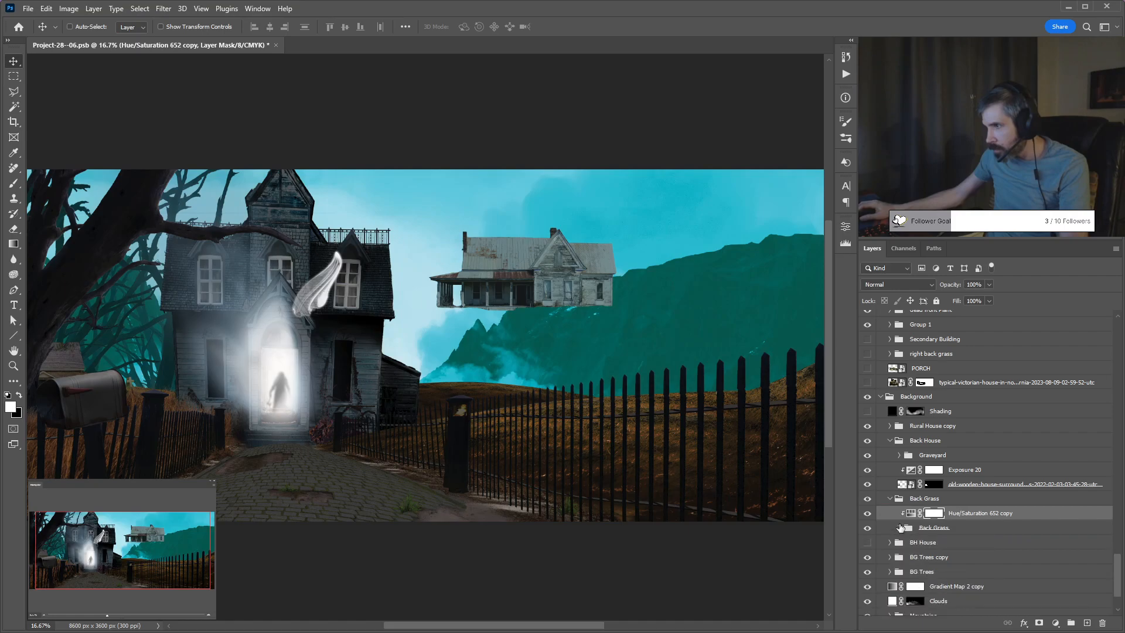
{"action": "left_click", "coordinate": [889, 501]}
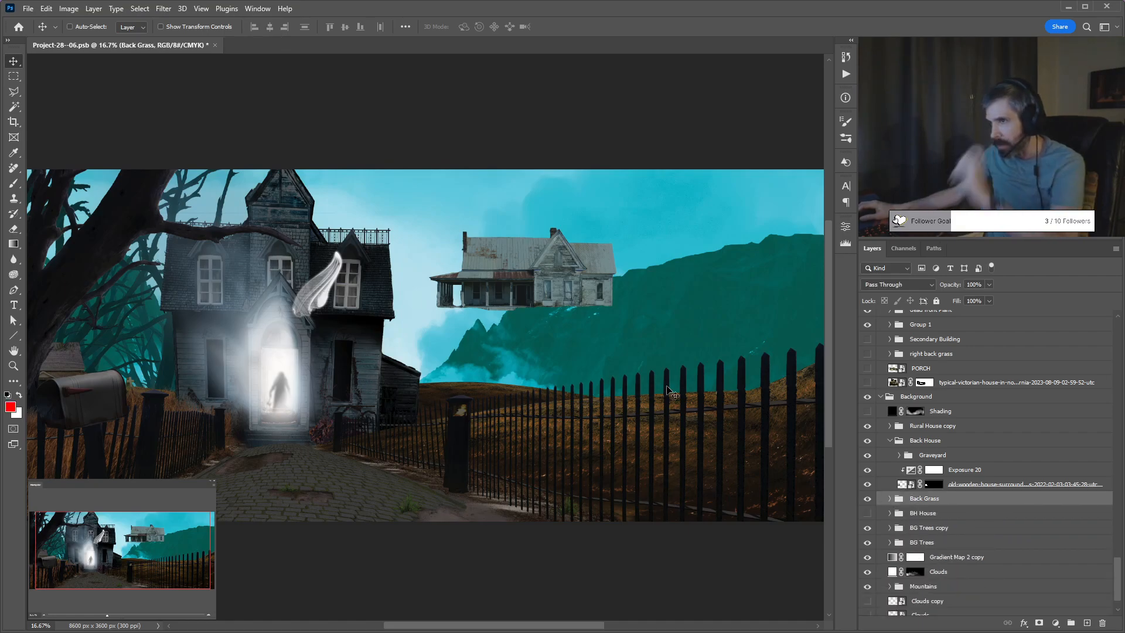
Select the Rural House copy group and move the floating house down onto the hill behind the fence, beside the main house.
{"action": "left_click", "coordinate": [565, 280]}
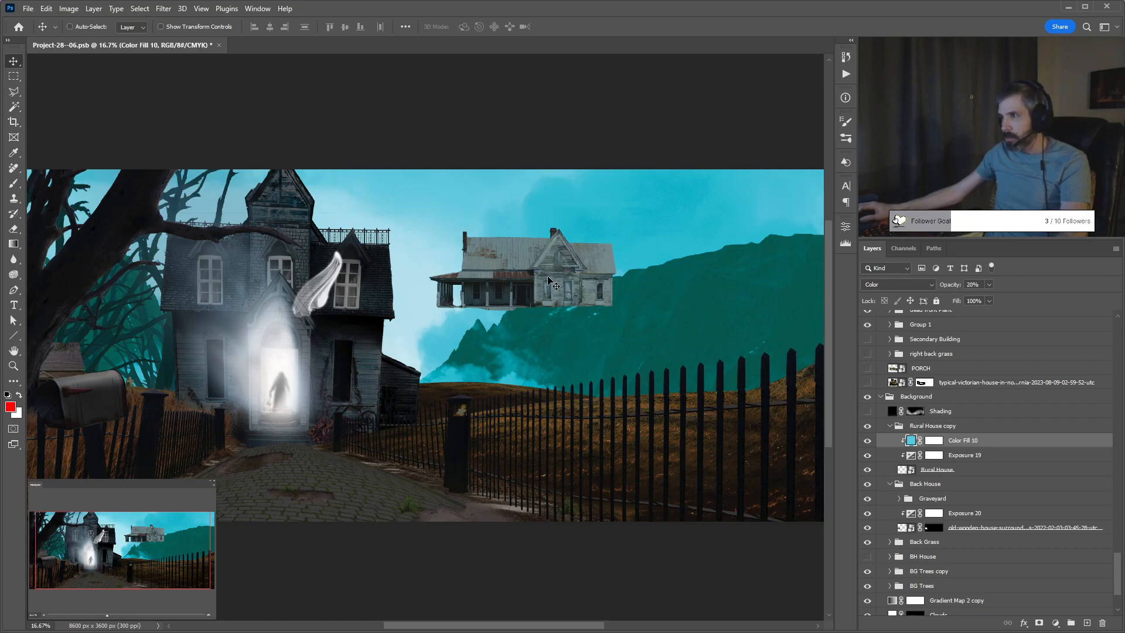
{"action": "left_click", "coordinate": [938, 428]}
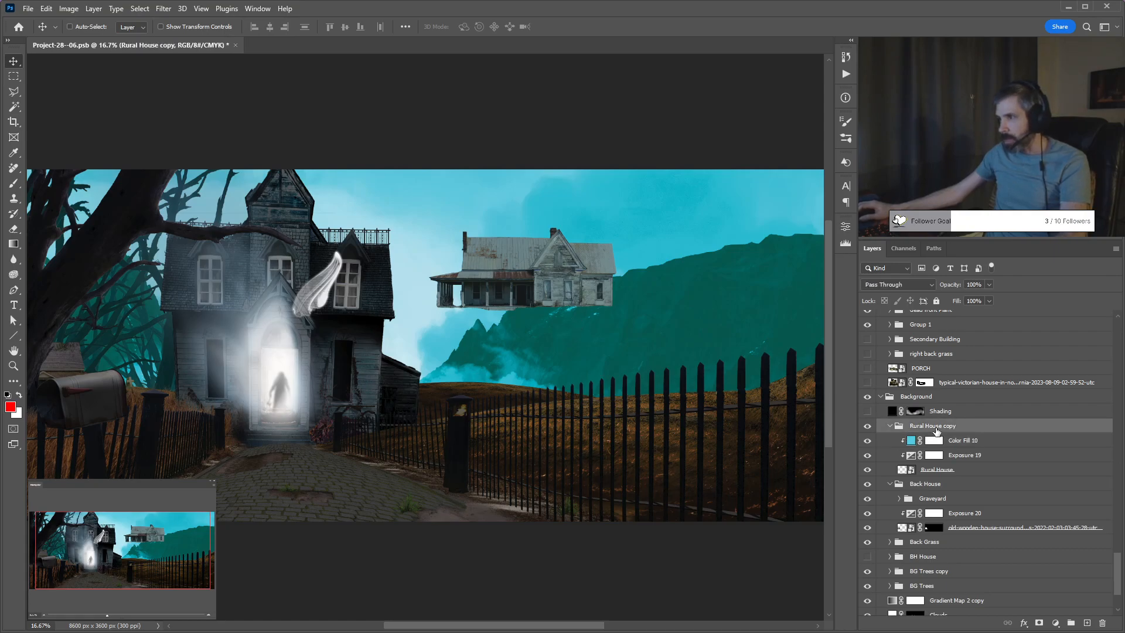
{"action": "left_click_drag", "start_coordinate": [548, 370], "coordinate": [517, 446]}
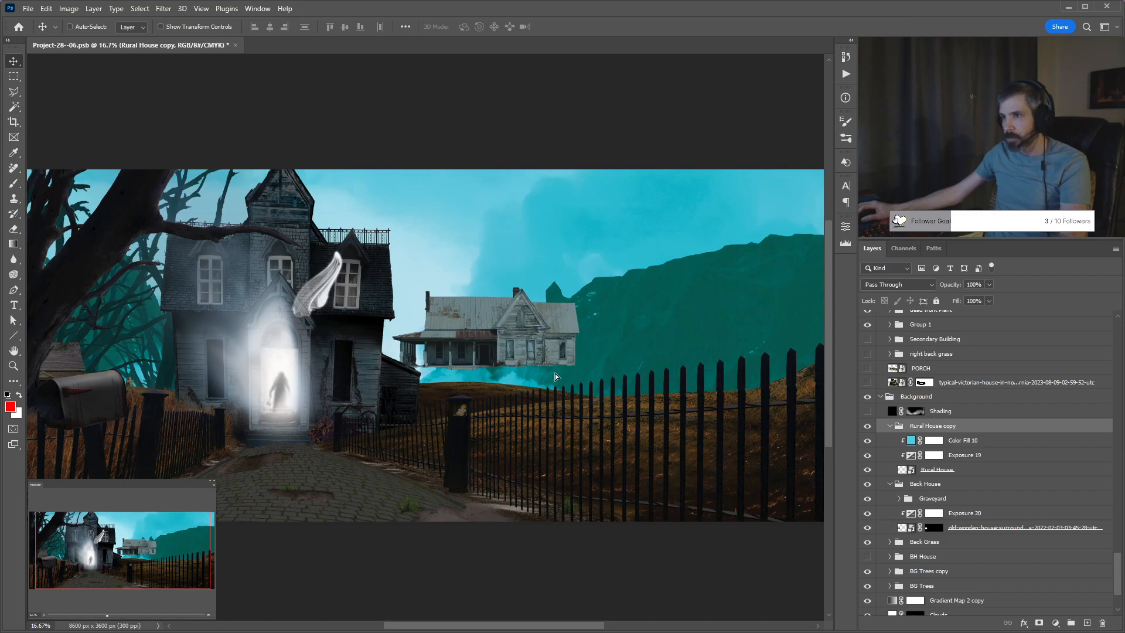
{"action": "left_click_drag", "start_coordinate": [553, 387], "coordinate": [518, 399]}
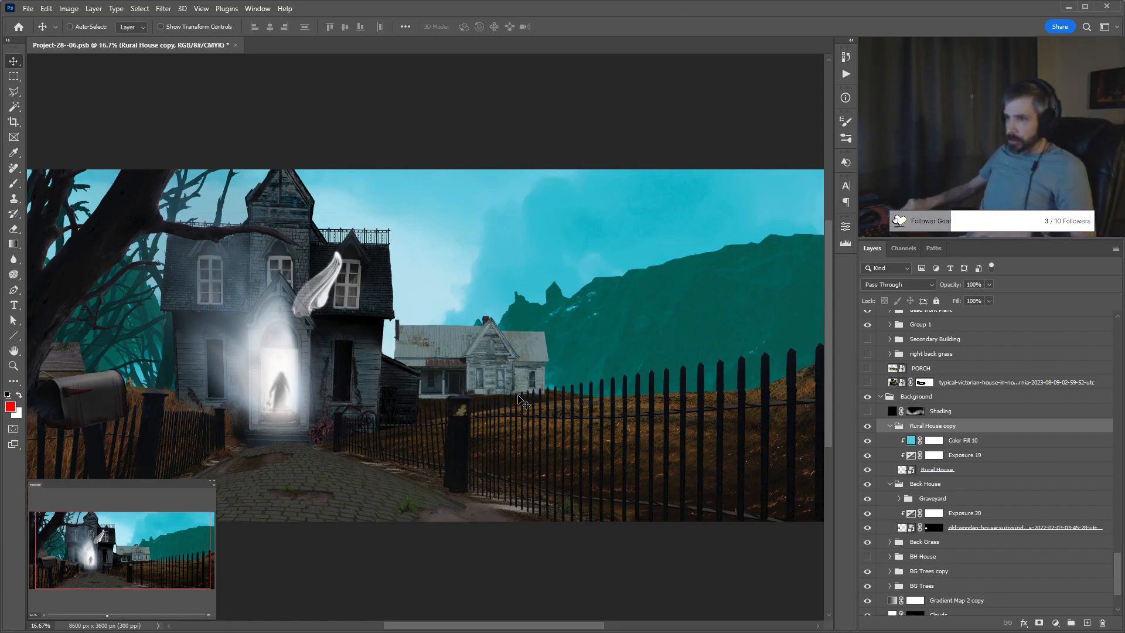
{"action": "left_click_drag", "start_coordinate": [497, 386], "coordinate": [510, 385]}
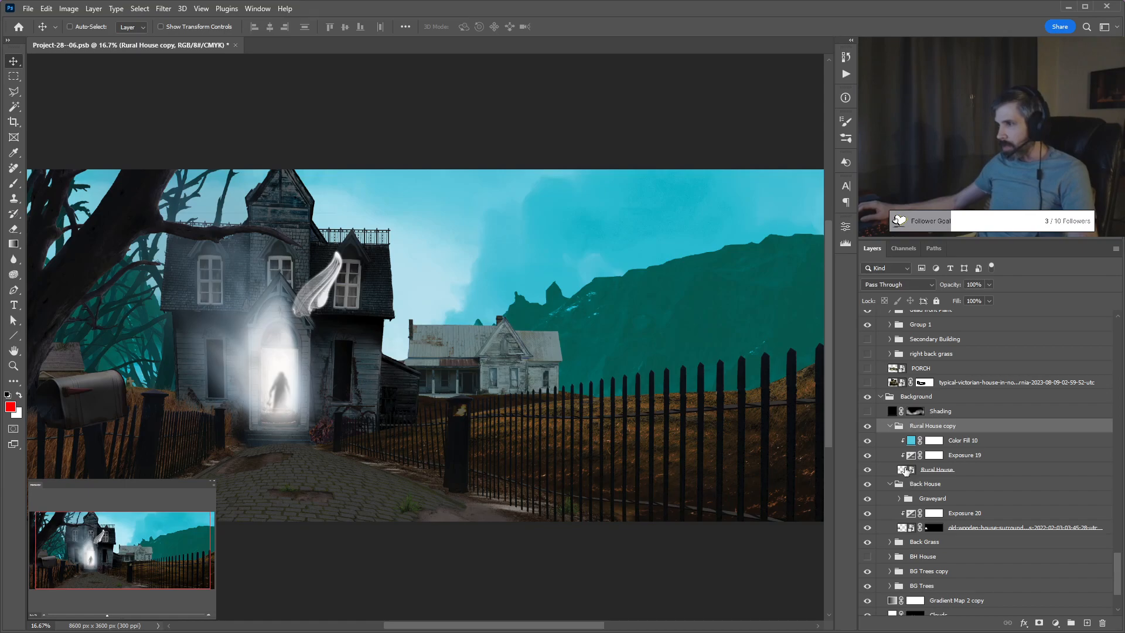
Show the Background group's Shading layer and paint its mask black at 50% brush opacity over the grass behind the fence, using brush sizes 500 and 300.
{"action": "left_click", "coordinate": [866, 412]}
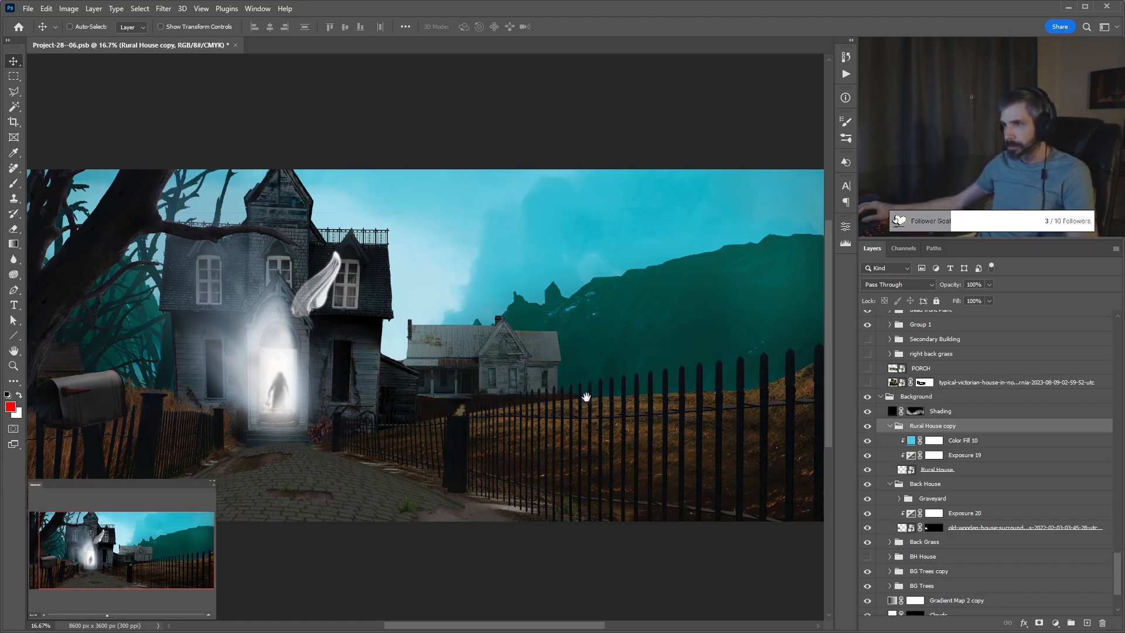
{"action": "left_click_drag", "start_coordinate": [620, 405], "coordinate": [500, 393]}
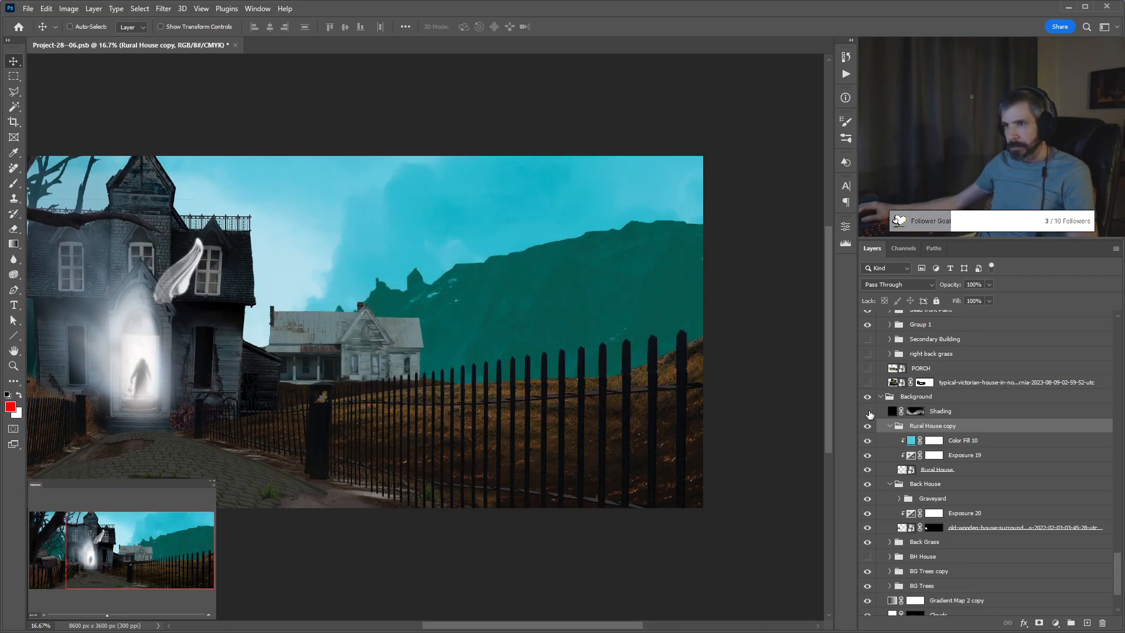
{"action": "left_click", "coordinate": [914, 412]}
{"action": "key", "text": "b"}
{"action": "key", "text": "d"}
{"action": "key", "text": "bracketright"}
{"action": "key", "text": "bracketright"}
{"action": "key", "text": "bracketright"}
{"action": "key", "text": "bracketright"}
{"action": "key", "text": "bracketright"}
{"action": "key", "text": "bracketright"}
{"action": "key", "text": "bracketright"}
{"action": "key", "text": "bracketright"}
{"action": "key", "text": "x"}
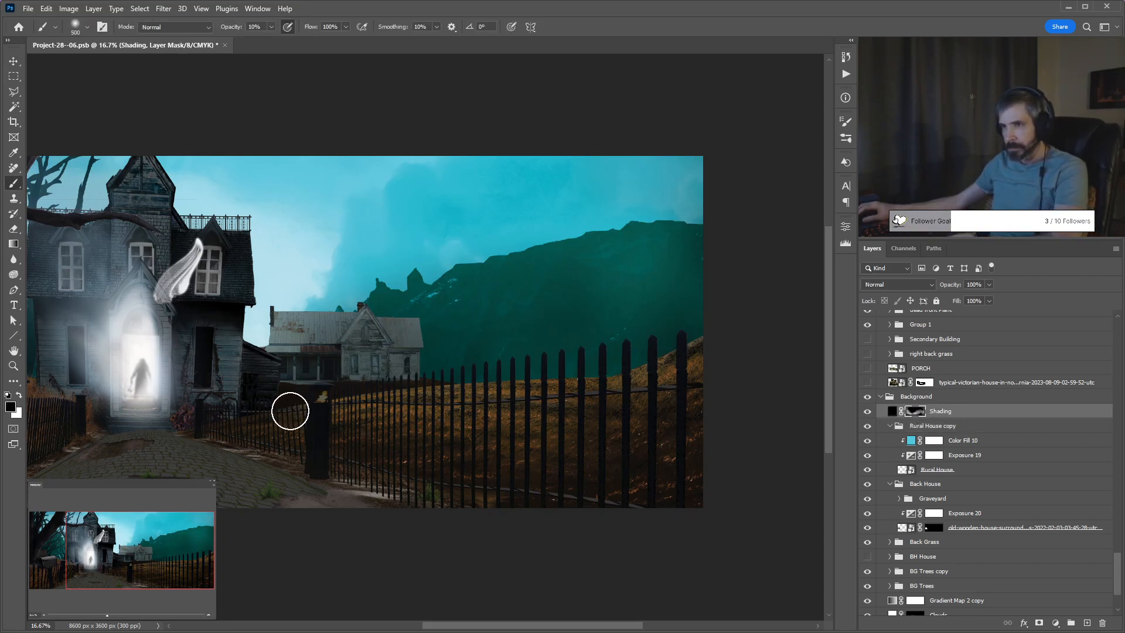
{"action": "key", "text": "5"}
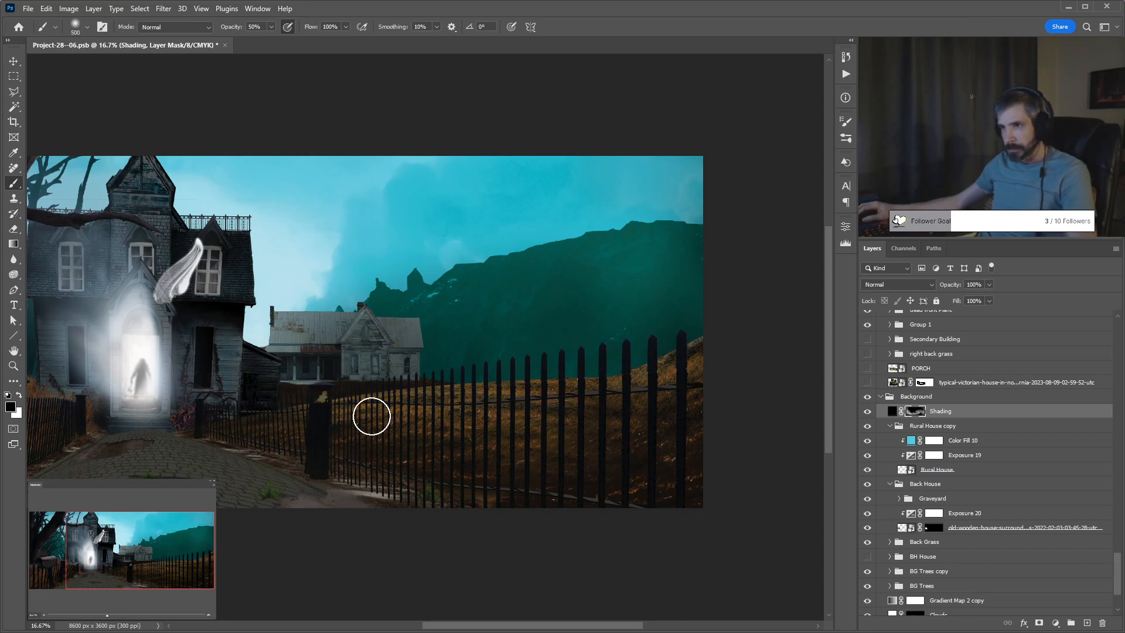
{"action": "key", "text": "bracketleft"}
{"action": "key", "text": "bracketleft"}
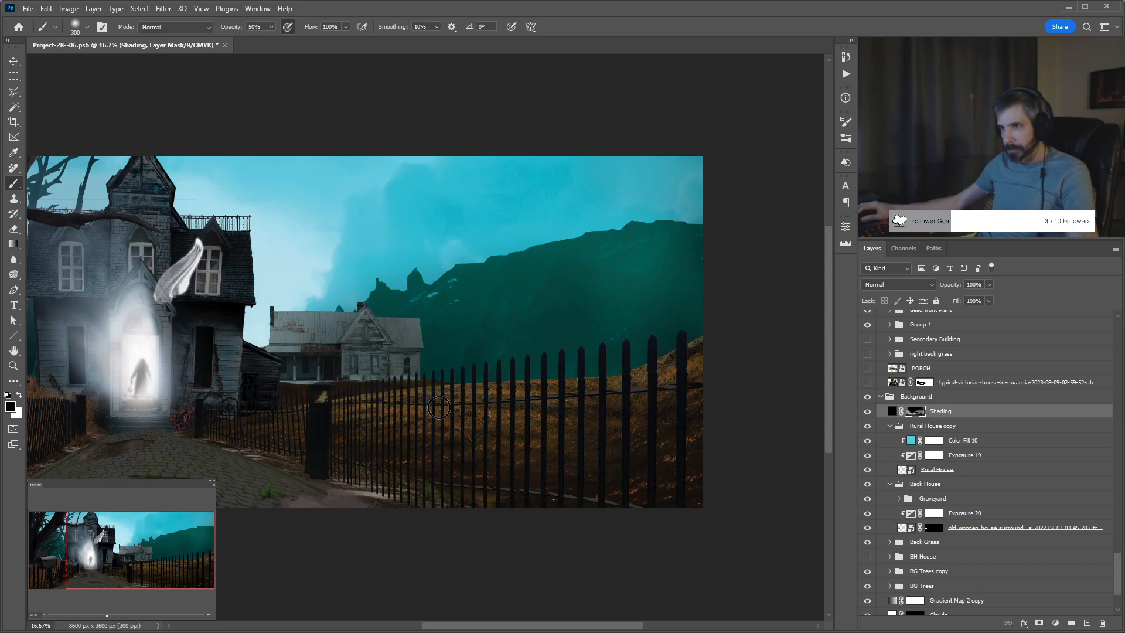
{"action": "key", "text": "v"}
Examine the overall composition from the foreground tree across the rural house to the right hillside.
{"action": "left_click_drag", "start_coordinate": [331, 377], "coordinate": [508, 384]}
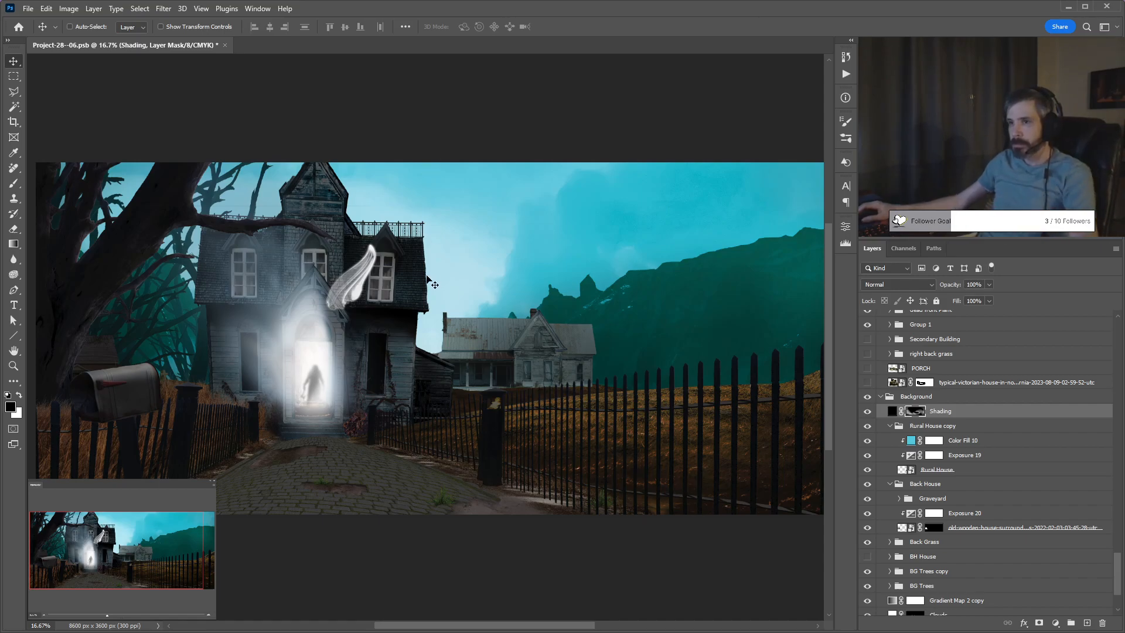
{"action": "left_click_drag", "start_coordinate": [574, 364], "coordinate": [533, 372]}
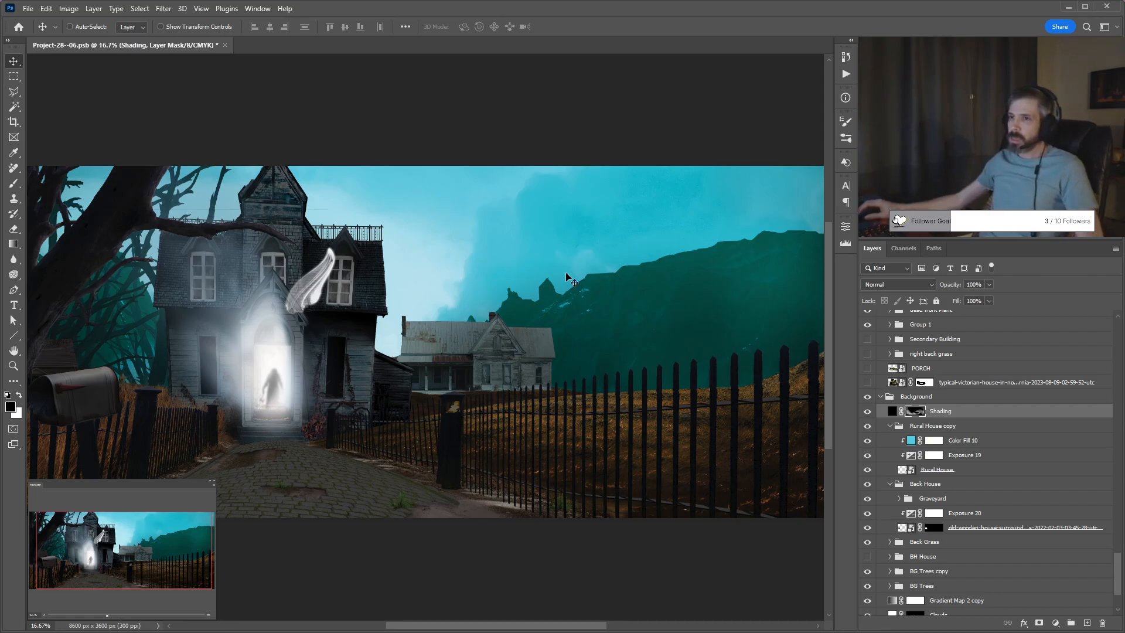
{"action": "scroll", "coordinate": [109, 321], "scroll_direction": "left", "scroll_amount": 3}
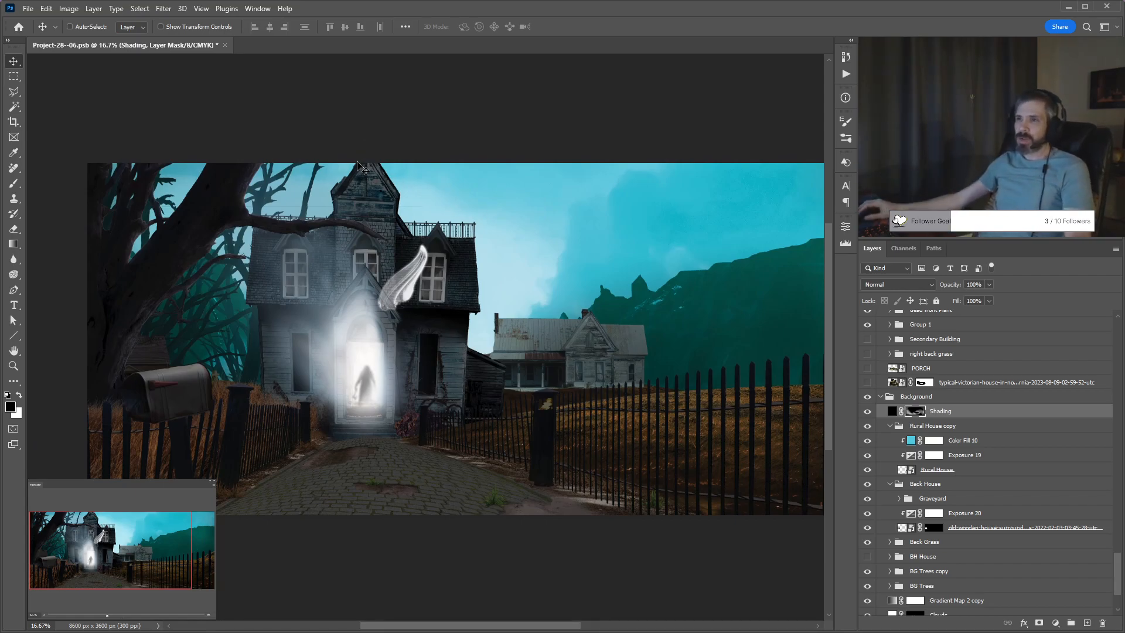
{"action": "scroll", "coordinate": [428, 332], "scroll_direction": "right", "scroll_amount": 3}
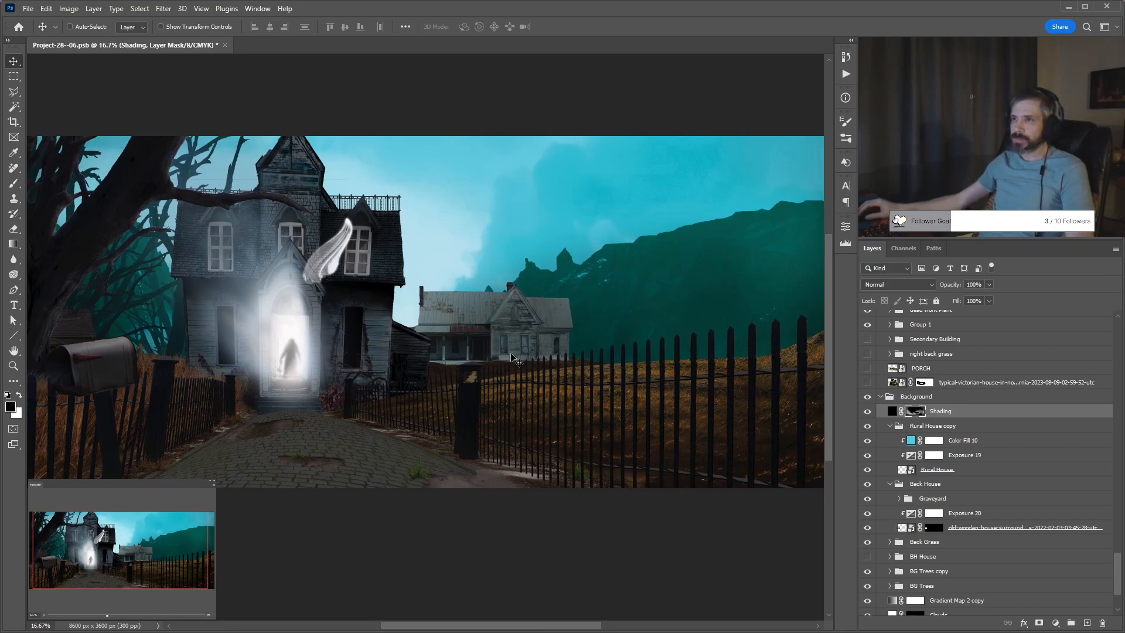
{"action": "scroll", "coordinate": [545, 393], "scroll_direction": "right", "scroll_amount": 3}
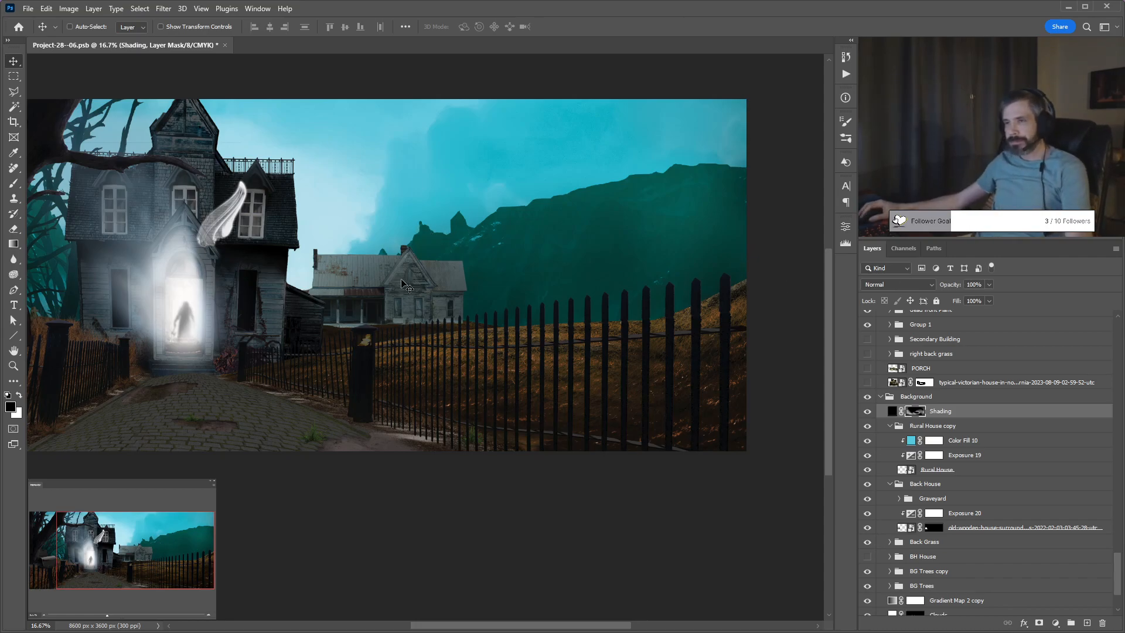
{"action": "left_click_drag", "start_coordinate": [361, 275], "coordinate": [490, 300]}
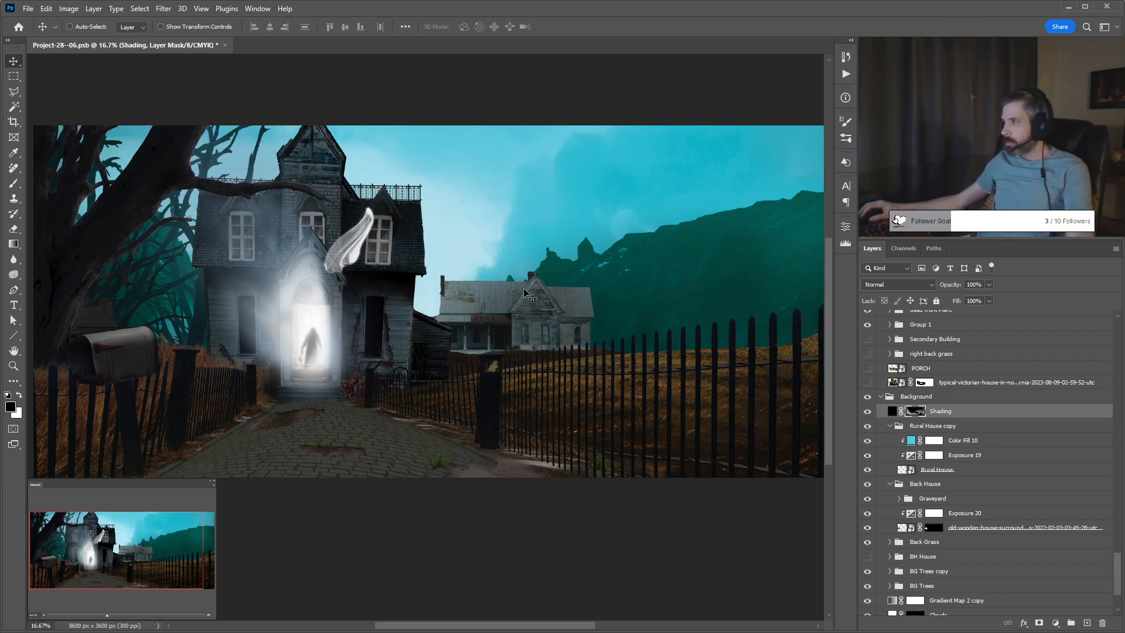
{"action": "left_click_drag", "start_coordinate": [580, 328], "coordinate": [571, 320]}
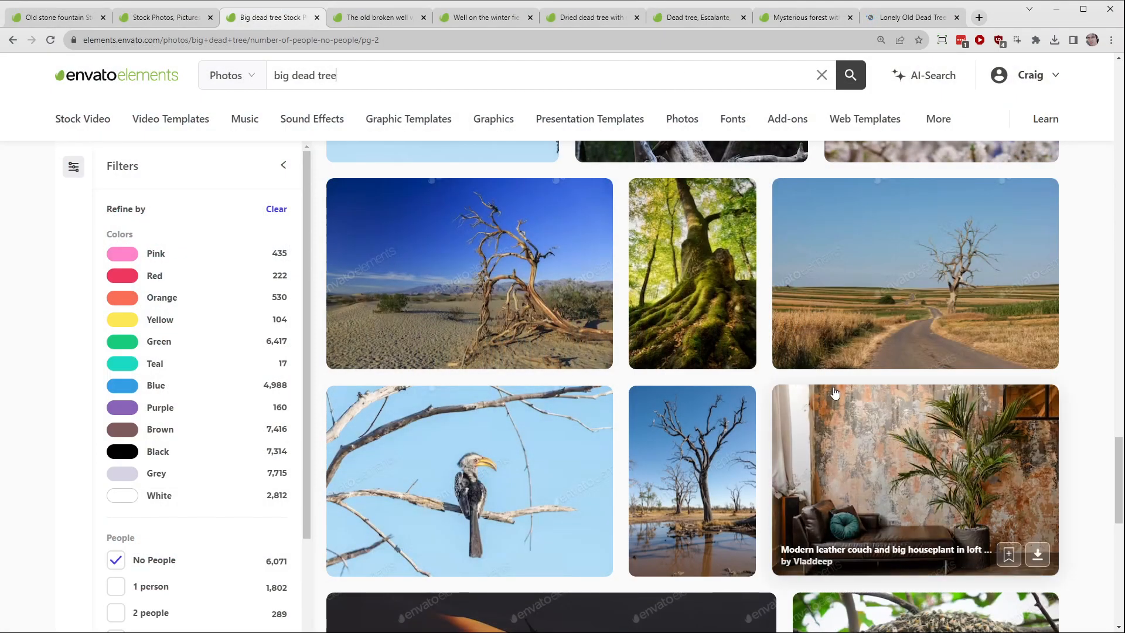
In Envato Elements' "big dead tree" photo results, go on to page 3 and open the dead tree against the orange dune in a new tab.
{"action": "scroll", "coordinate": [789, 485], "scroll_direction": "down", "scroll_amount": 8}
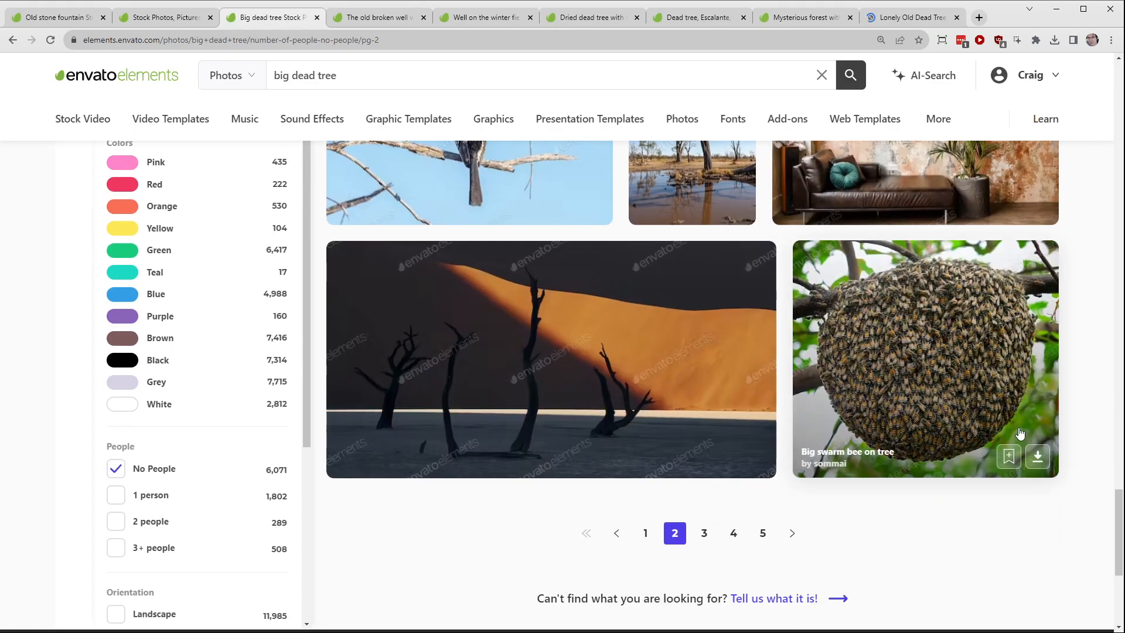
{"action": "scroll", "coordinate": [920, 315], "scroll_direction": "up", "scroll_amount": 2}
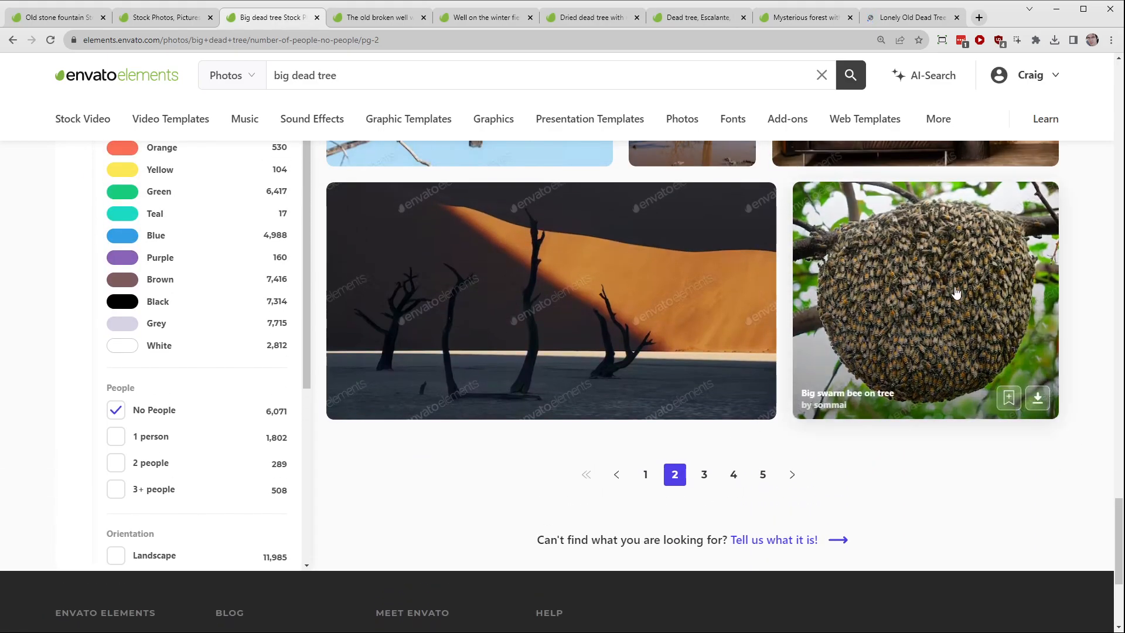
{"action": "left_click", "coordinate": [705, 474]}
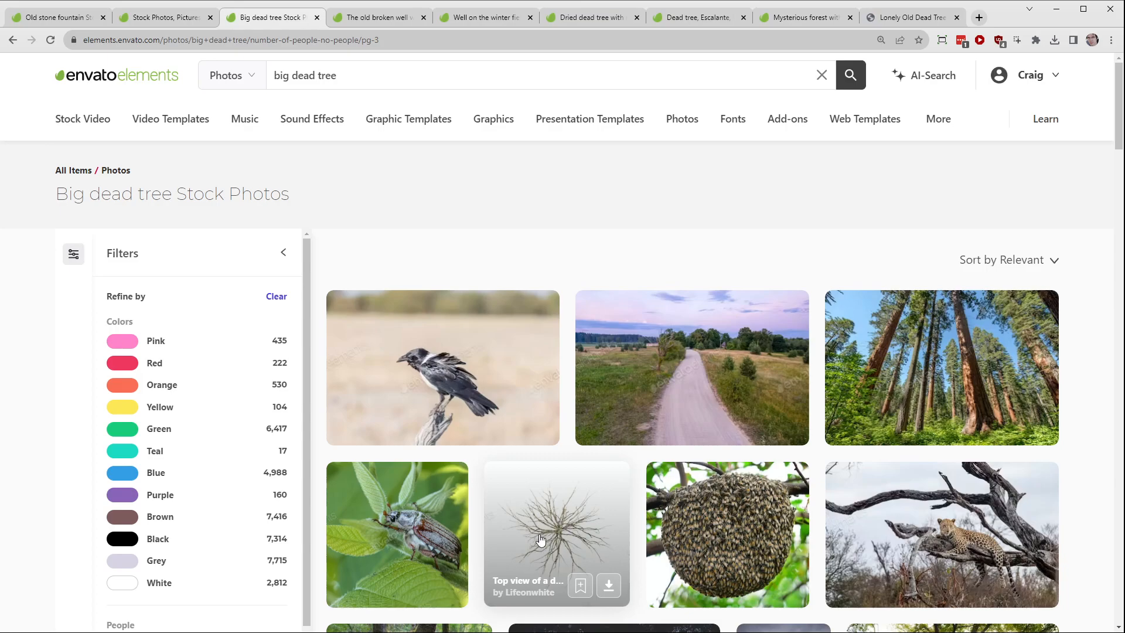
{"action": "scroll", "coordinate": [878, 528], "scroll_direction": "down", "scroll_amount": 4}
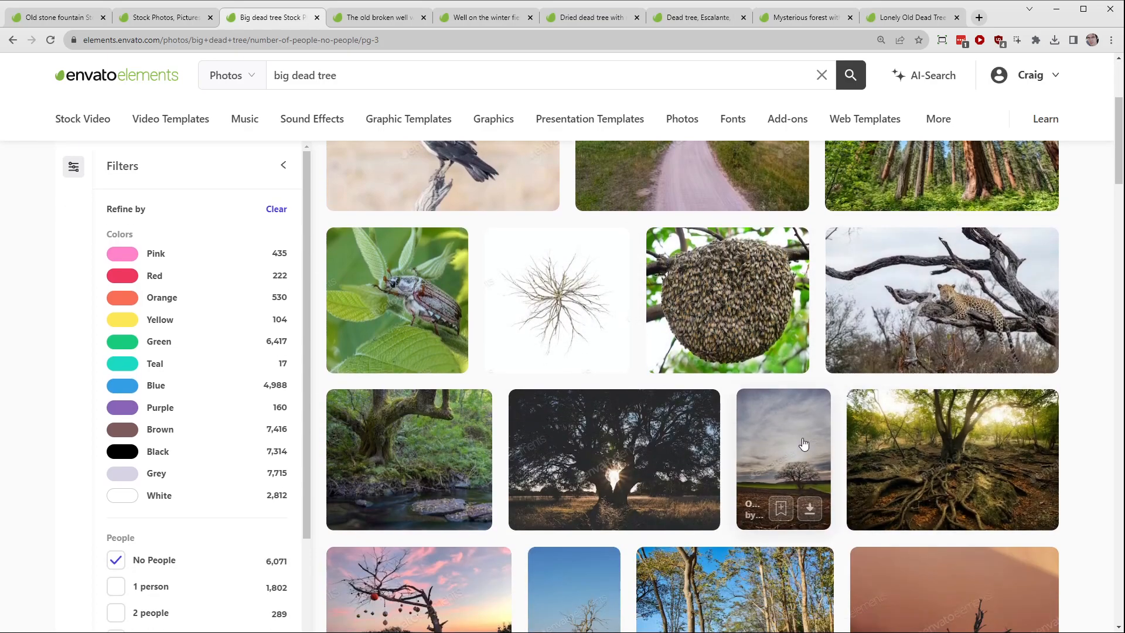
{"action": "scroll", "coordinate": [803, 444], "scroll_direction": "down", "scroll_amount": 4}
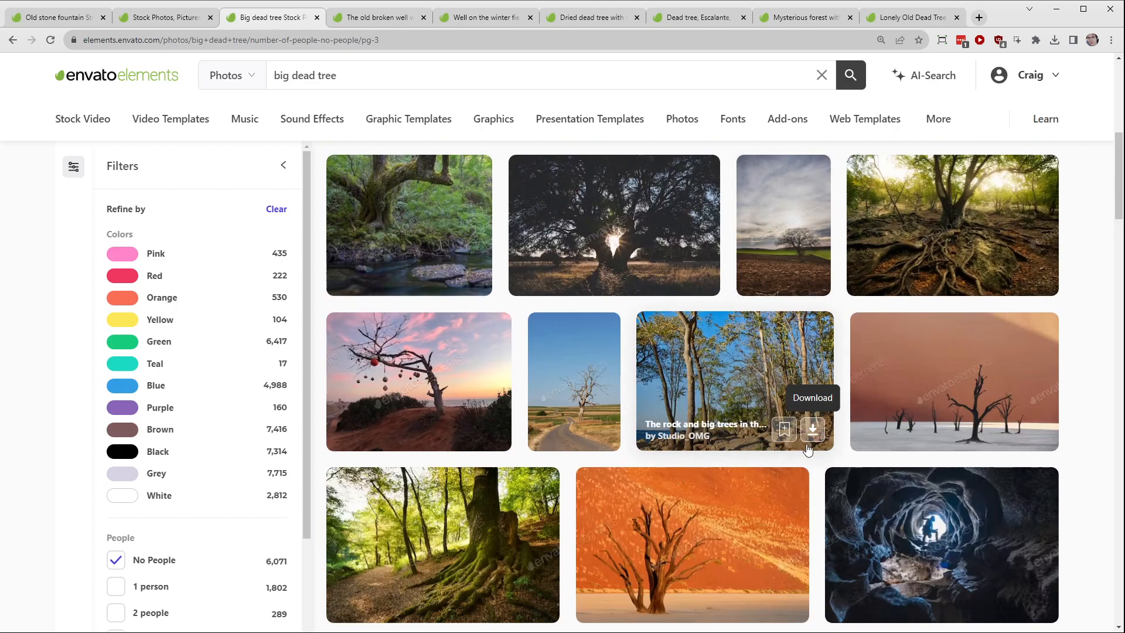
{"action": "scroll", "coordinate": [823, 335], "scroll_direction": "down", "scroll_amount": 4}
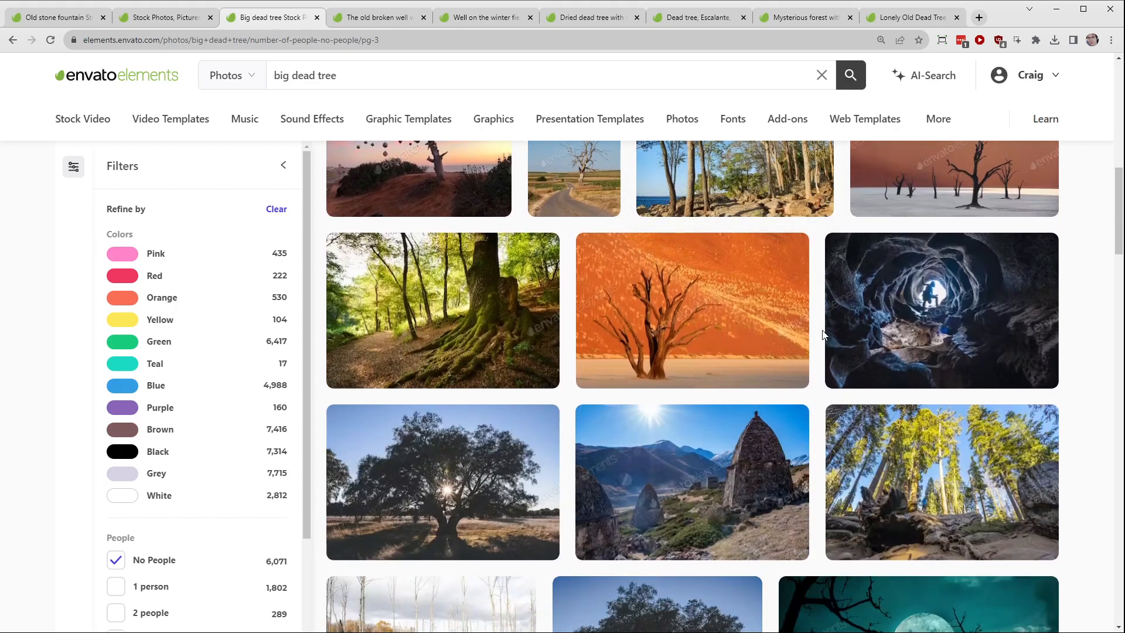
{"action": "middle_click", "coordinate": [654, 313]}
Find the Namibia, Way to Sossusvlei dead tree photo further down page 3 and open it in a new tab.
{"action": "scroll", "coordinate": [691, 301], "scroll_direction": "down", "scroll_amount": 5}
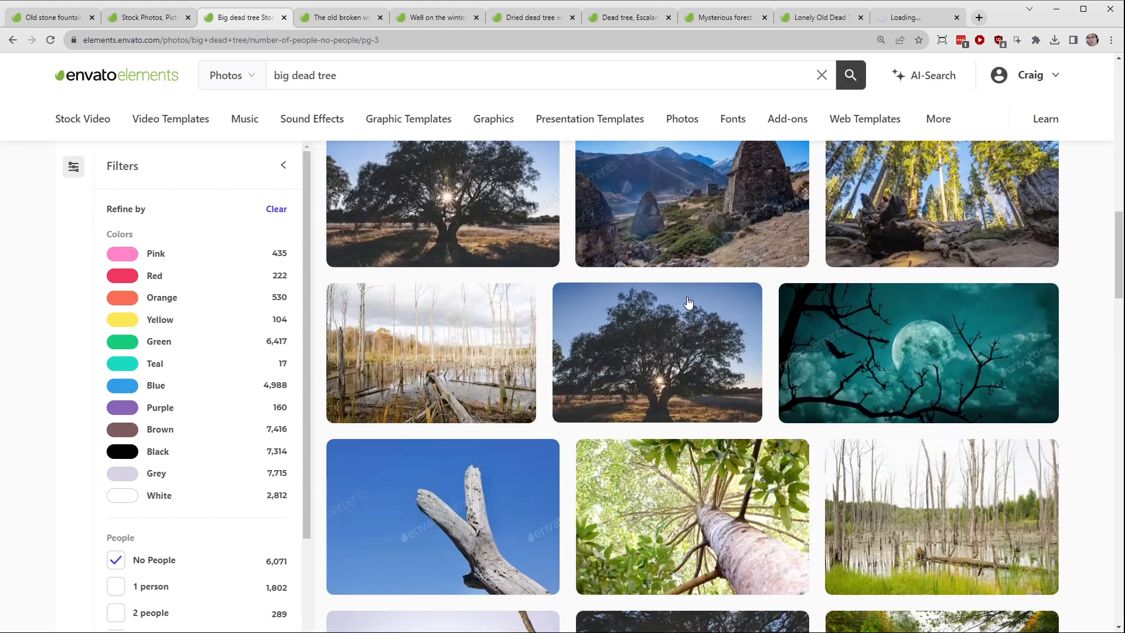
{"action": "scroll", "coordinate": [696, 298], "scroll_direction": "down", "scroll_amount": 9}
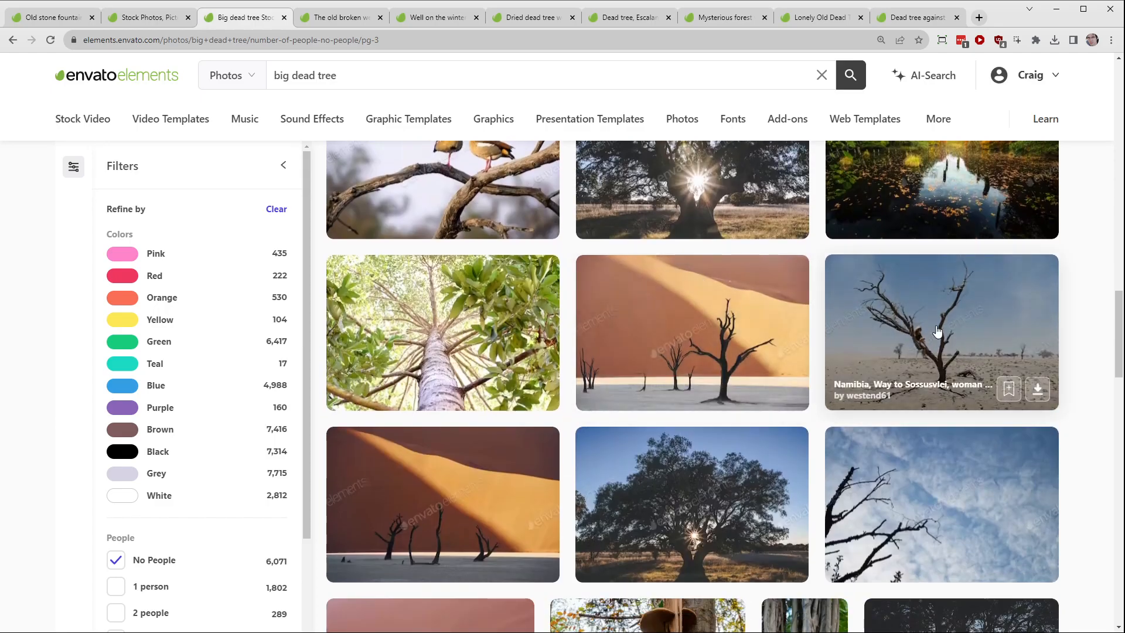
{"action": "middle_click", "coordinate": [936, 325]}
Look through the remaining dead tree photos on page 3 and go on to results page 4.
{"action": "scroll", "coordinate": [615, 332], "scroll_direction": "down", "scroll_amount": 3}
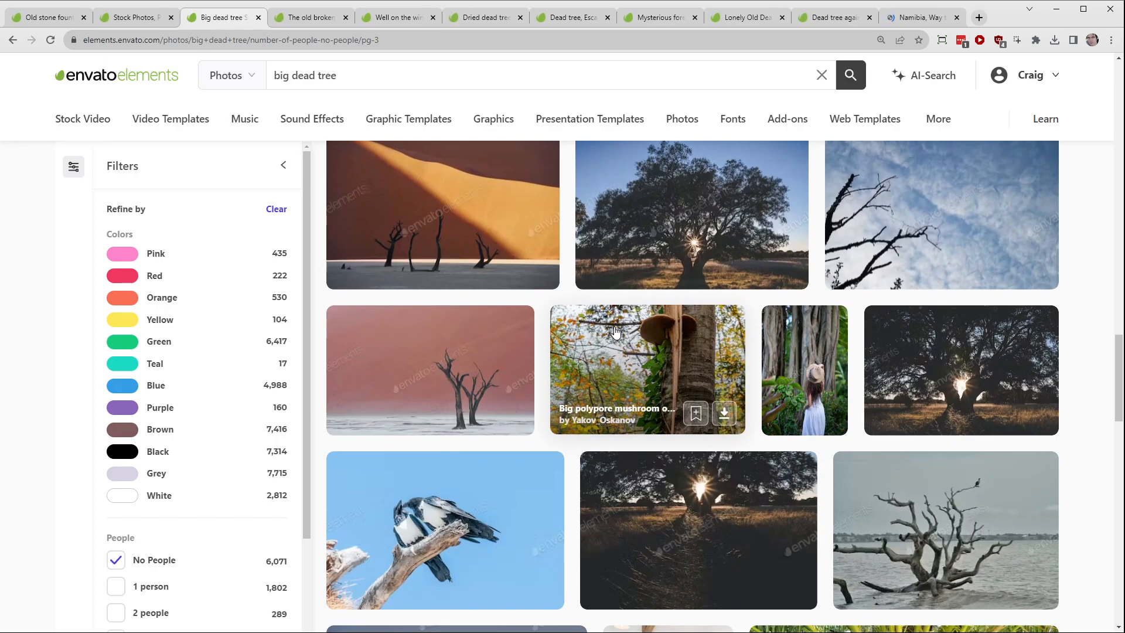
{"action": "scroll", "coordinate": [616, 331], "scroll_direction": "down", "scroll_amount": 7}
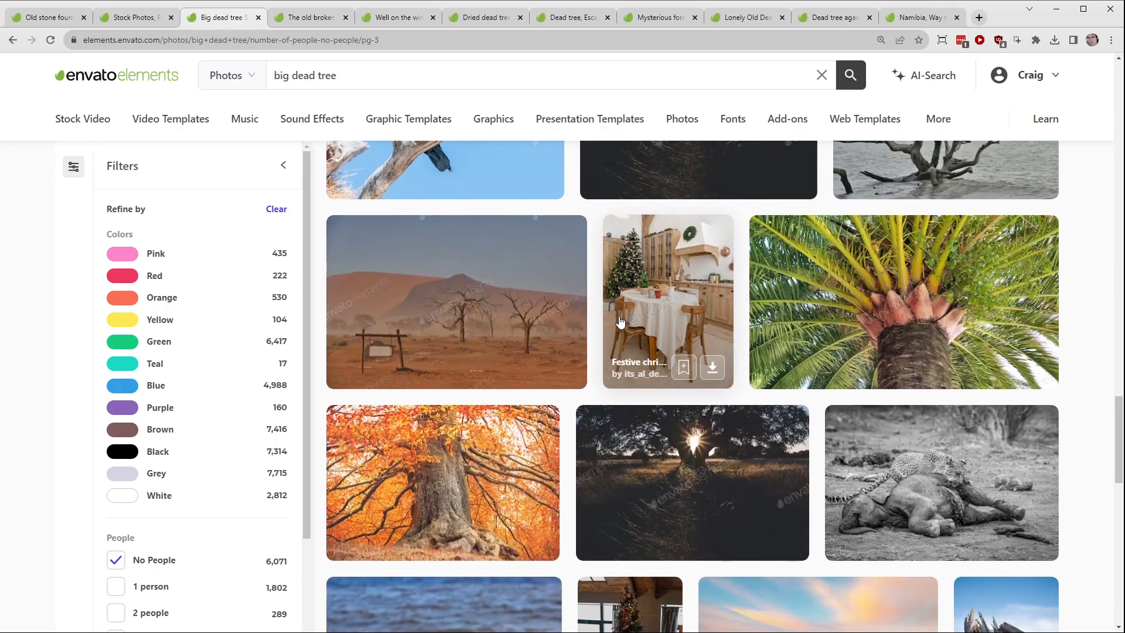
{"action": "scroll", "coordinate": [621, 310], "scroll_direction": "down", "scroll_amount": 4}
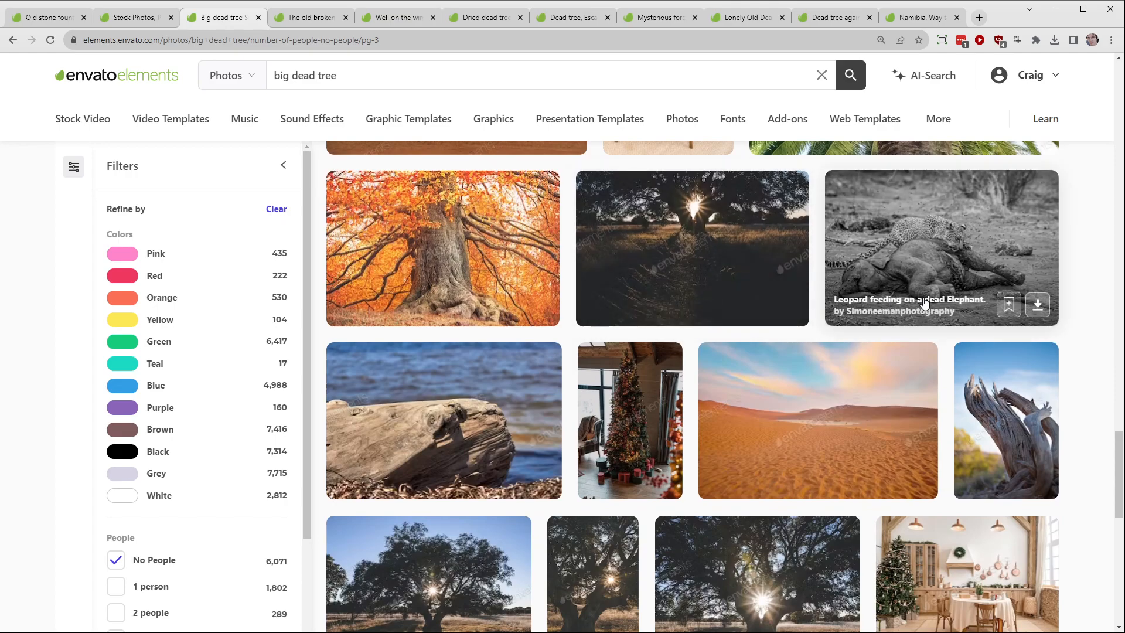
{"action": "scroll", "coordinate": [533, 367], "scroll_direction": "down", "scroll_amount": 1}
{"action": "scroll", "coordinate": [534, 367], "scroll_direction": "down", "scroll_amount": 3}
{"action": "scroll", "coordinate": [532, 369], "scroll_direction": "down", "scroll_amount": 5}
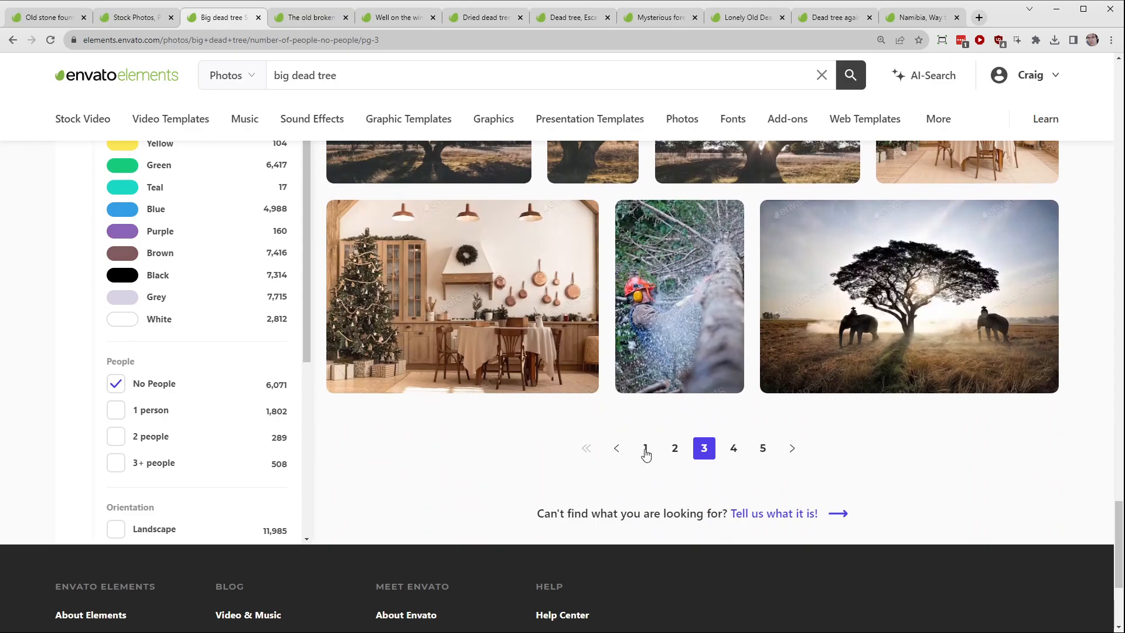
{"action": "left_click", "coordinate": [733, 448]}
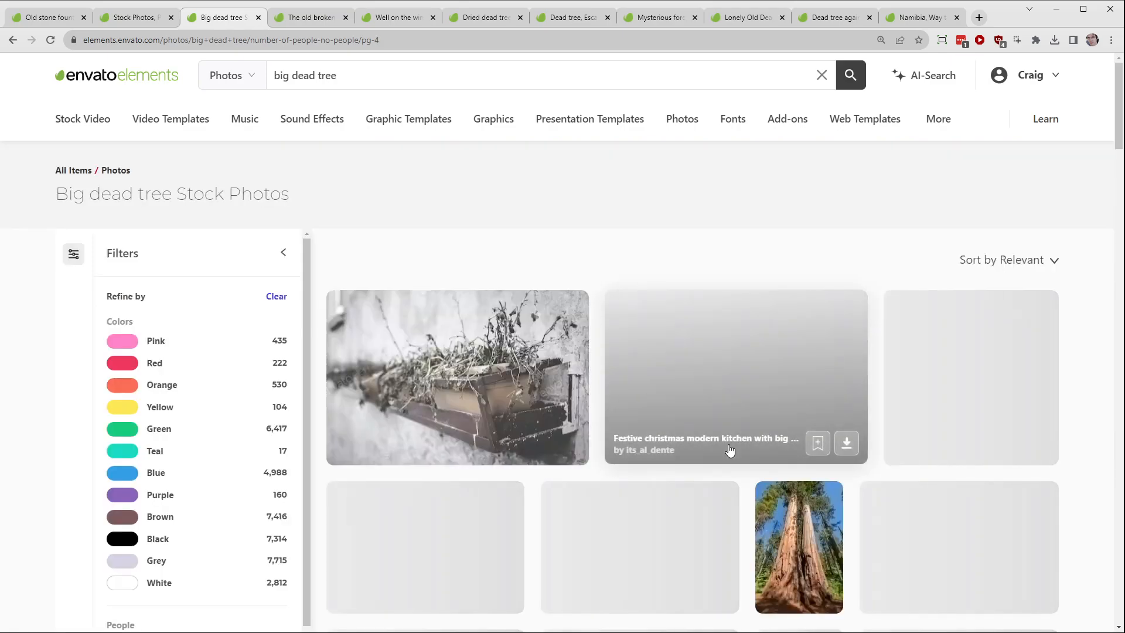
Look through the dead tree photos on results page 4 and open the bare dead tree against the sunset sky in a new tab.
{"action": "scroll", "coordinate": [686, 414], "scroll_direction": "down", "scroll_amount": 2}
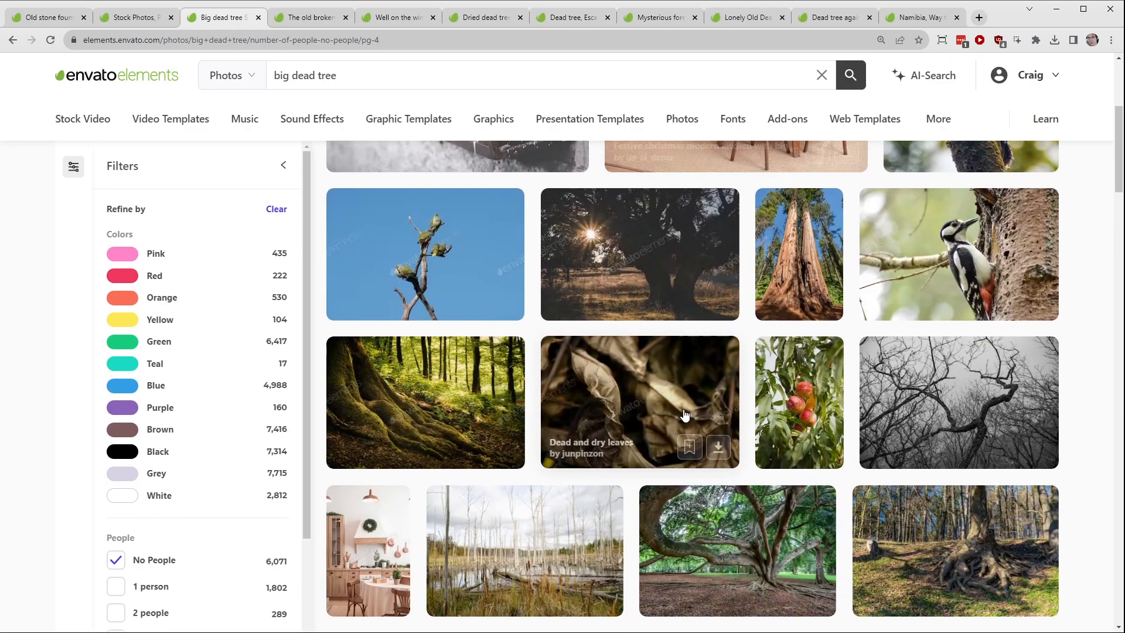
{"action": "scroll", "coordinate": [685, 414], "scroll_direction": "down", "scroll_amount": 3}
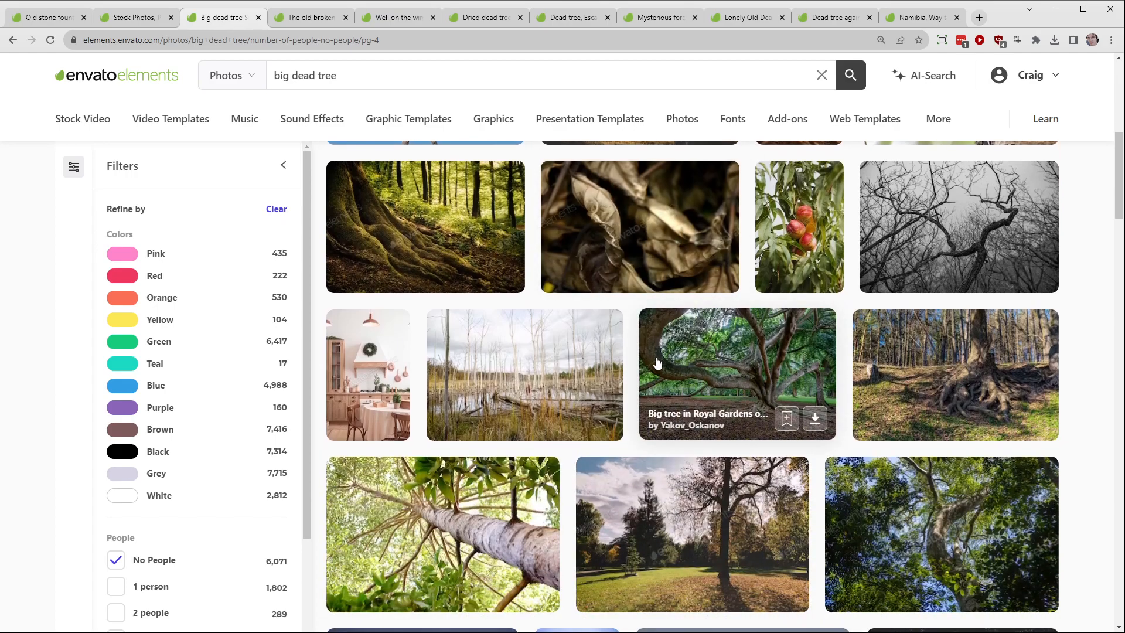
{"action": "scroll", "coordinate": [717, 404], "scroll_direction": "down", "scroll_amount": 8}
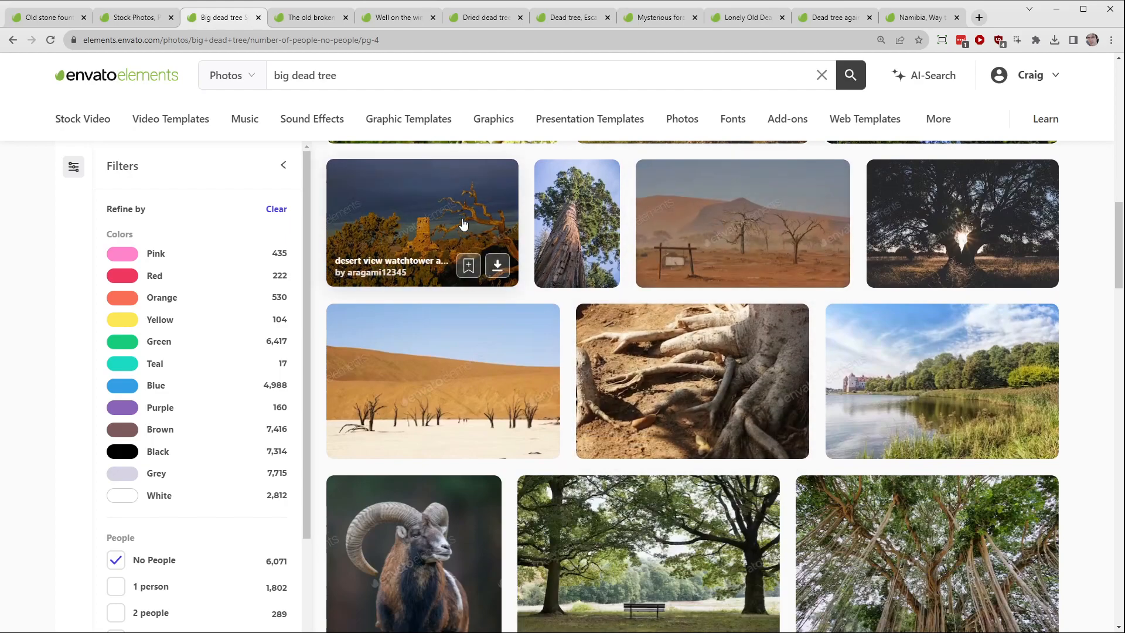
{"action": "scroll", "coordinate": [673, 375], "scroll_direction": "down", "scroll_amount": 5}
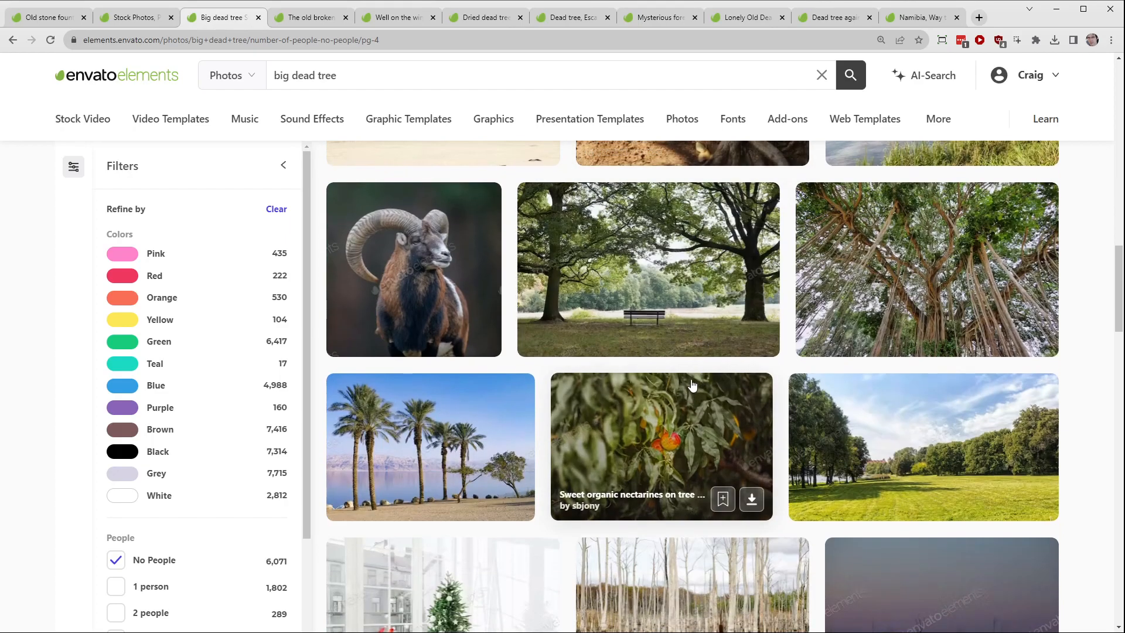
{"action": "scroll", "coordinate": [693, 381], "scroll_direction": "down", "scroll_amount": 5}
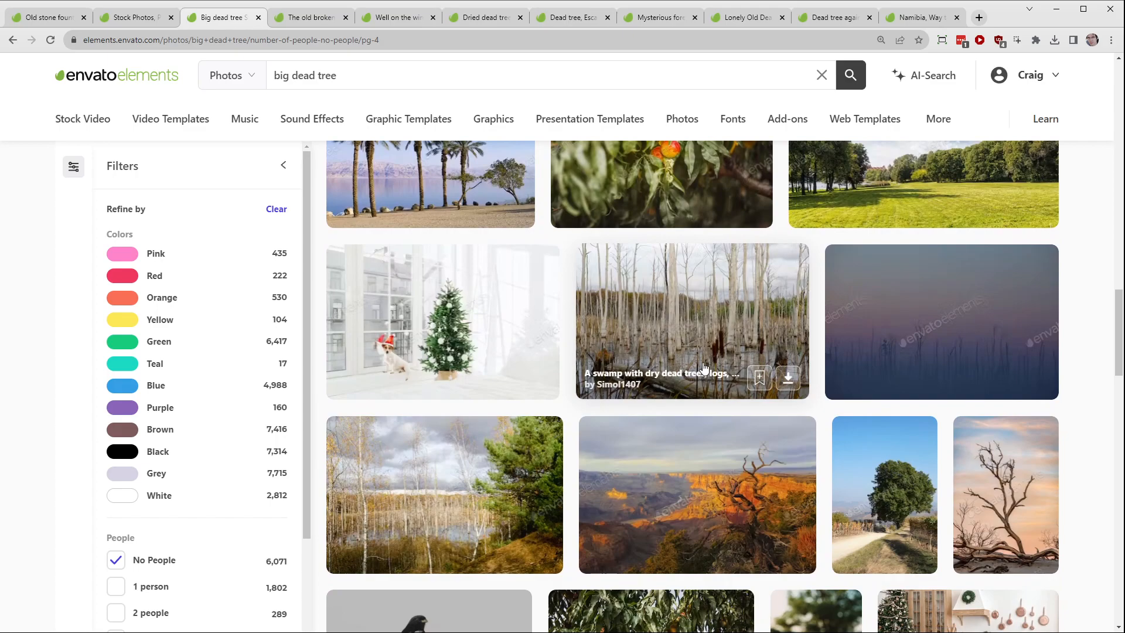
{"action": "middle_click", "coordinate": [1003, 459]}
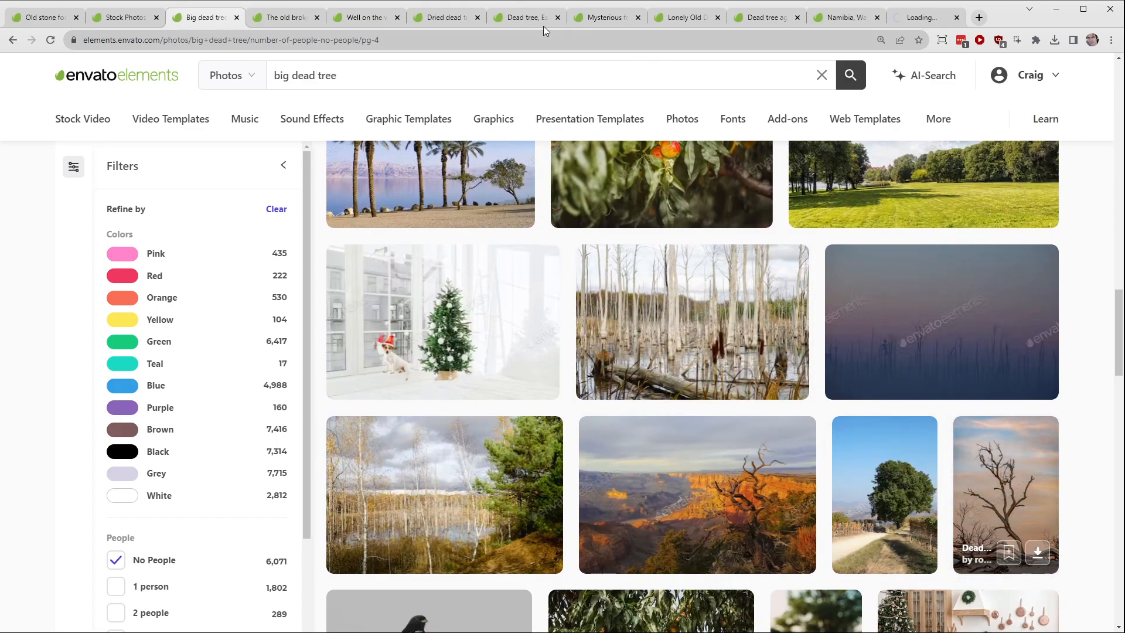
Review the open old broken well photo and open the similar photo showing the gray wooden well with stacked tires.
{"action": "left_click", "coordinate": [267, 20]}
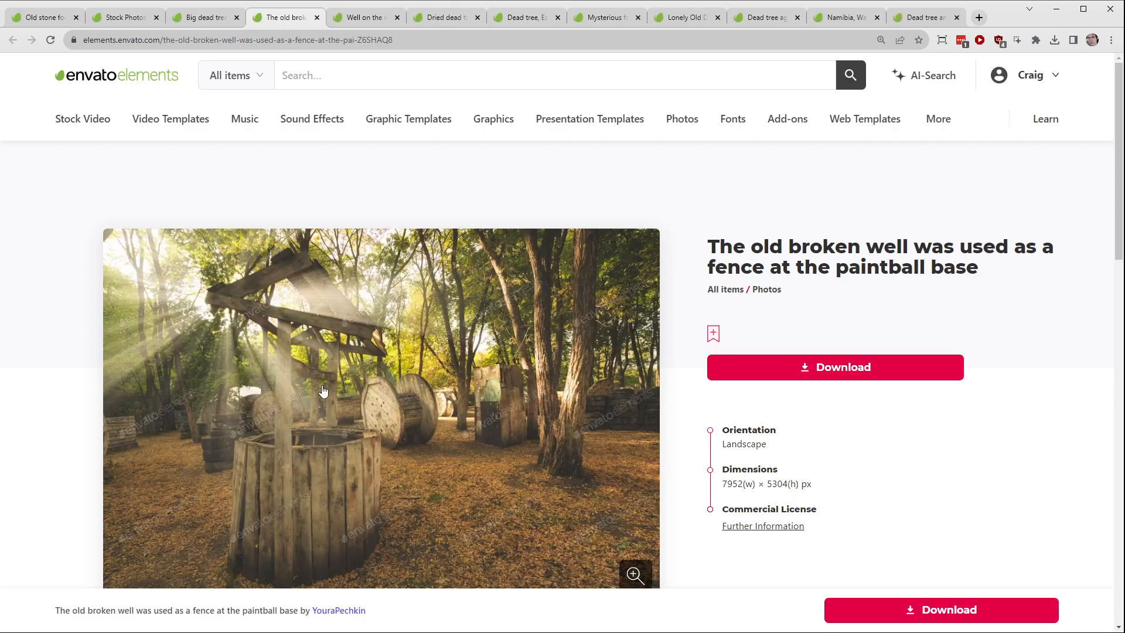
{"action": "scroll", "coordinate": [322, 391], "scroll_direction": "down", "scroll_amount": 2}
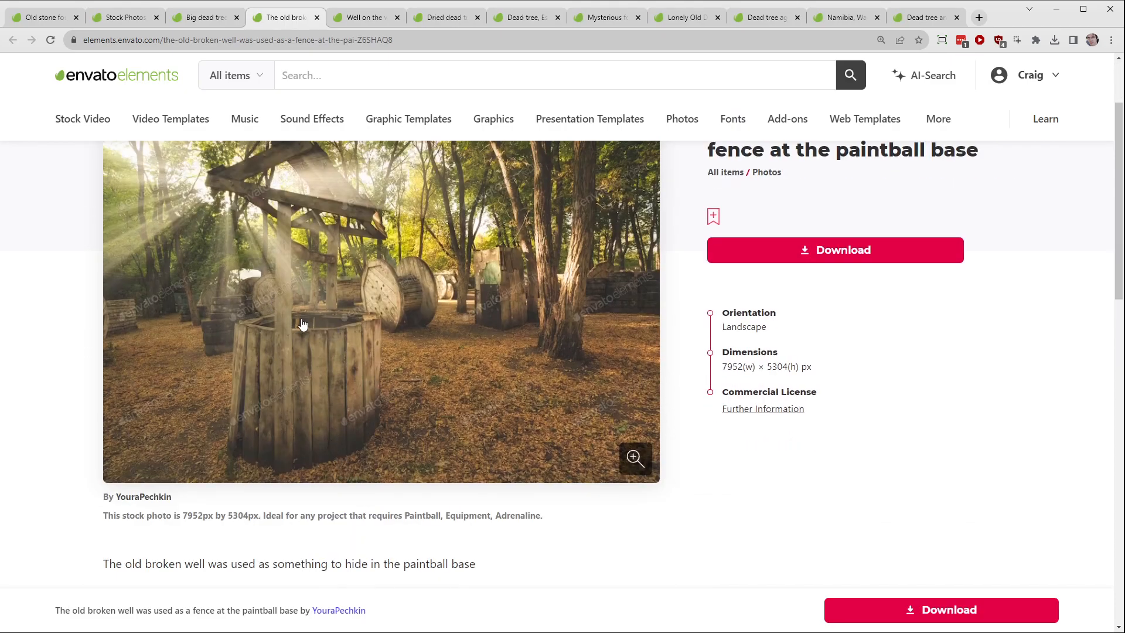
{"action": "scroll", "coordinate": [404, 304], "scroll_direction": "up", "scroll_amount": 2}
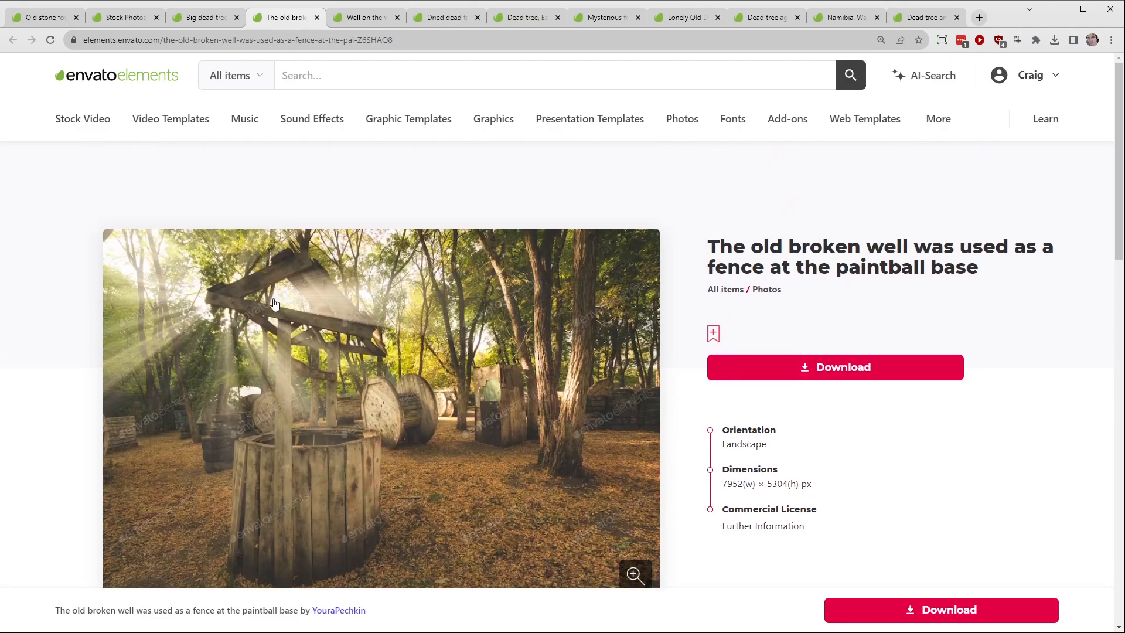
{"action": "scroll", "coordinate": [1057, 424], "scroll_direction": "down", "scroll_amount": 5}
{"action": "scroll", "coordinate": [1080, 447], "scroll_direction": "down", "scroll_amount": 5}
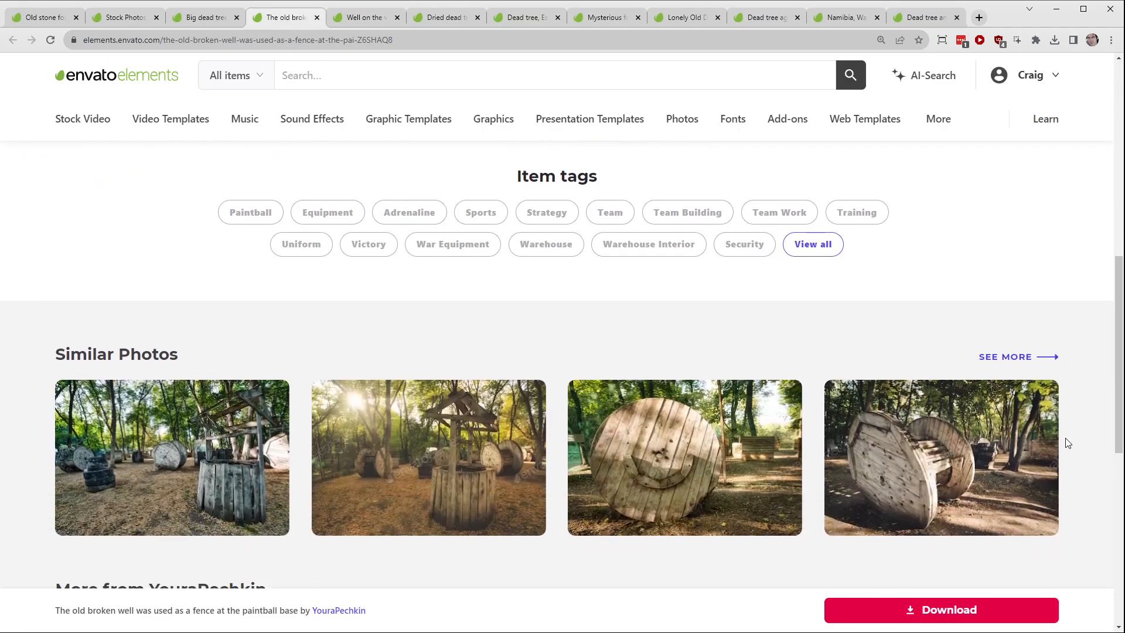
{"action": "left_click", "coordinate": [174, 405]}
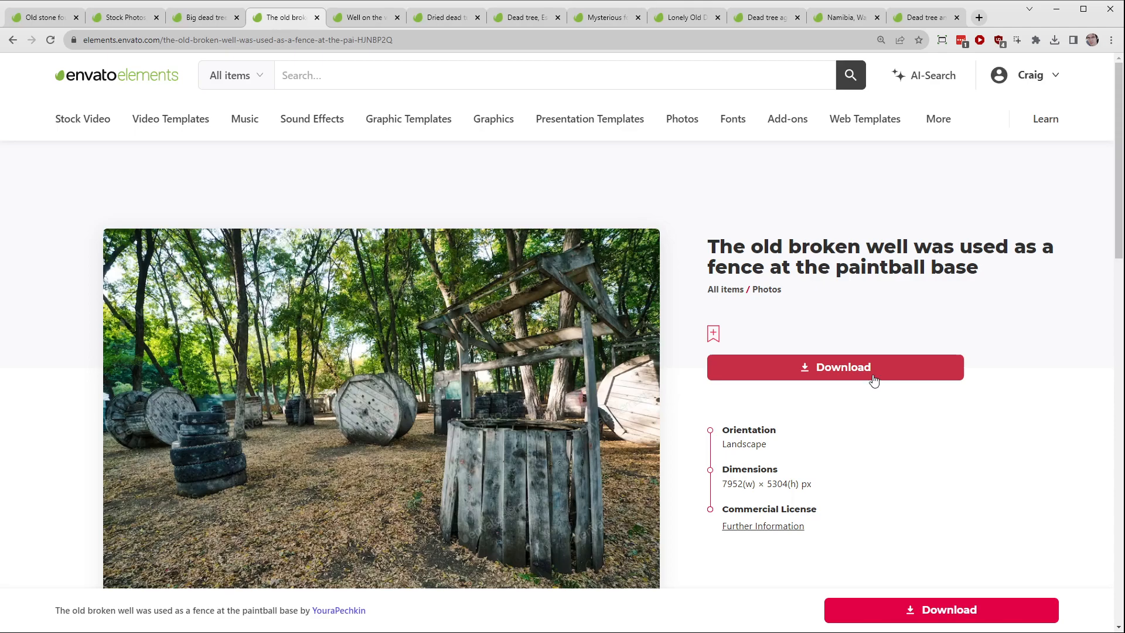
Download the gray wooden well photo with a license under the Halloween project.
{"action": "left_click", "coordinate": [873, 377]}
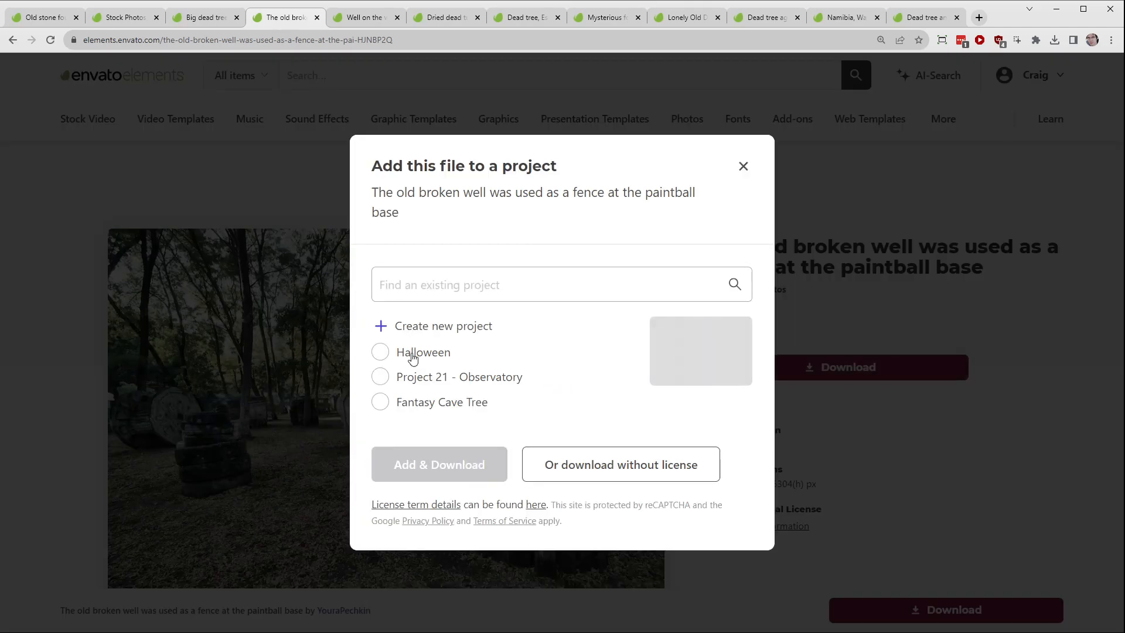
{"action": "left_click", "coordinate": [413, 358]}
{"action": "left_click", "coordinate": [444, 467]}
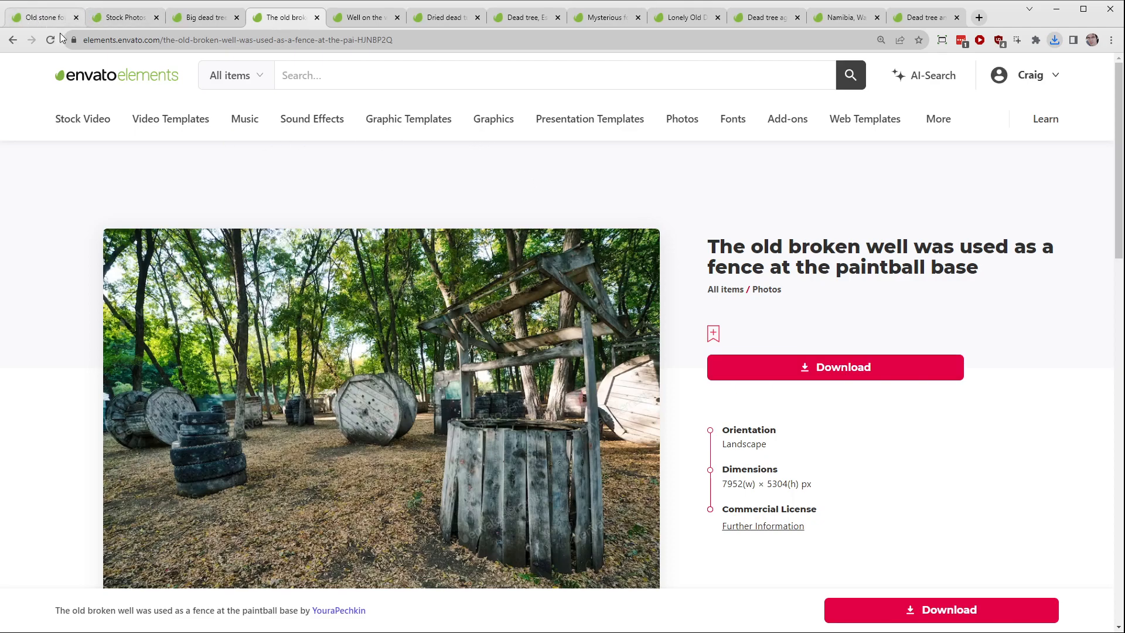
{"action": "left_click", "coordinate": [1055, 10]}
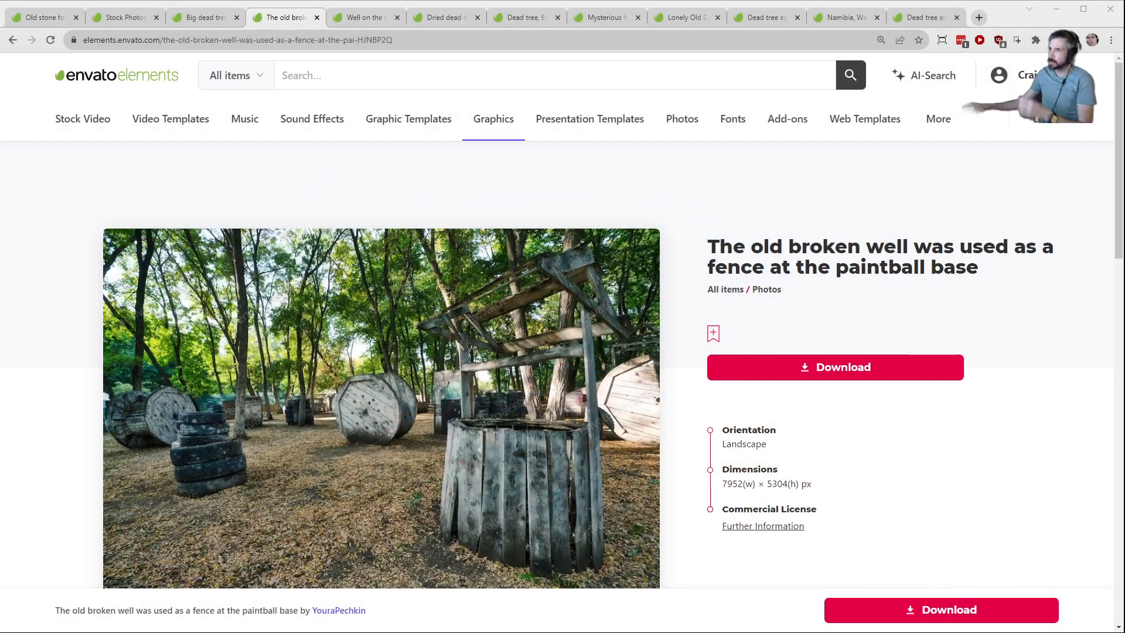
Search Envato Elements for "junk car" and show all matching photos.
{"action": "left_click", "coordinate": [479, 76]}
{"action": "type", "text": "junk car"}
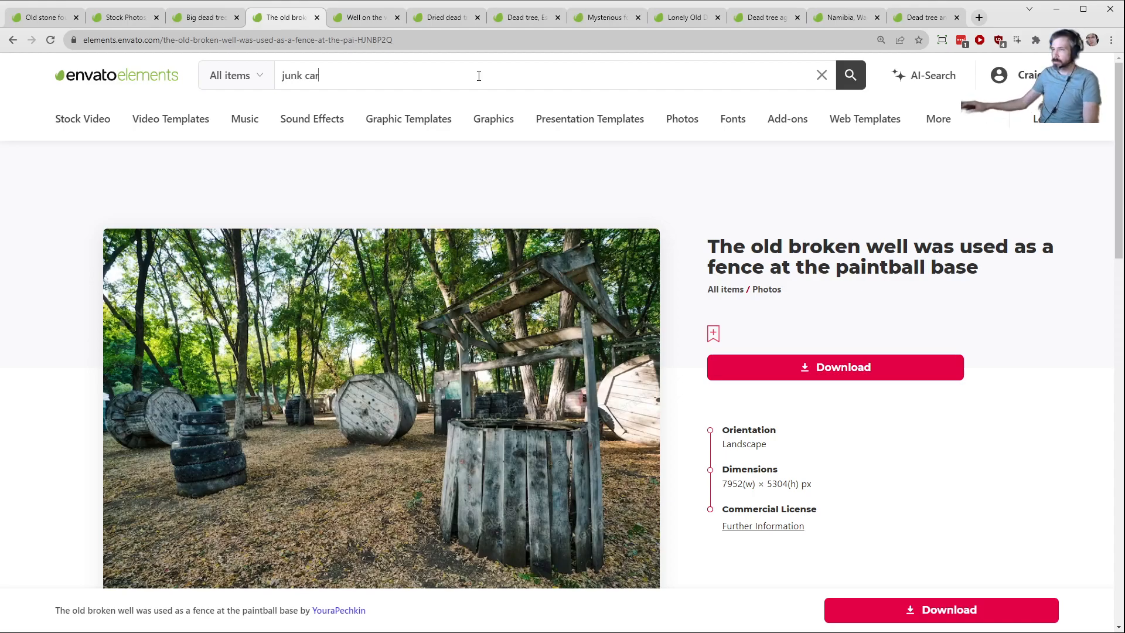
{"action": "key", "text": "Return"}
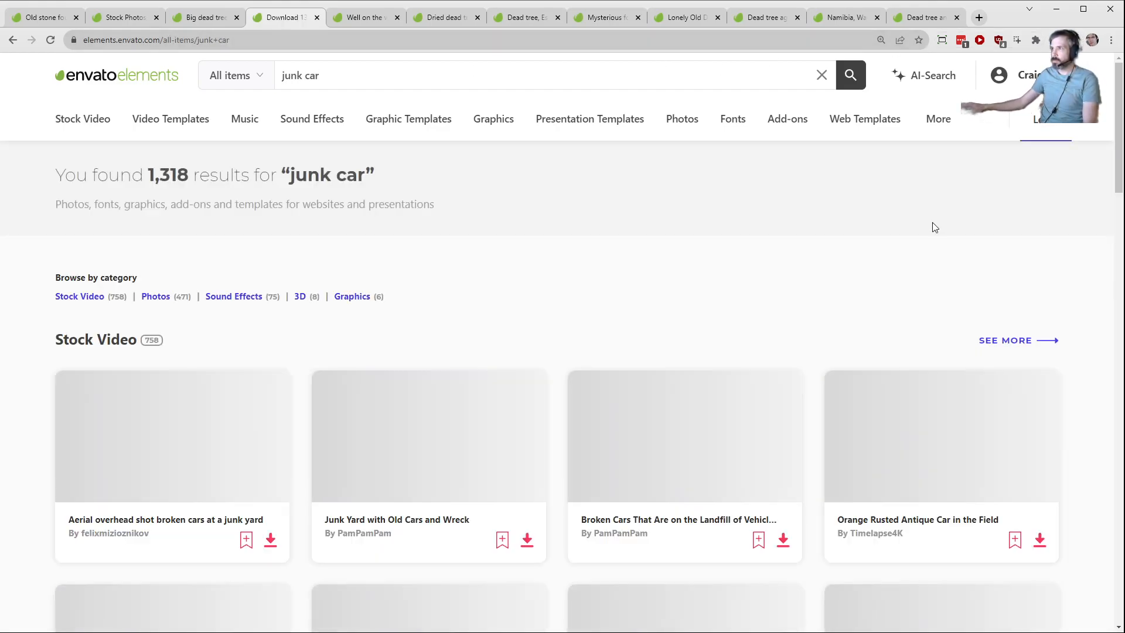
{"action": "scroll", "coordinate": [616, 359], "scroll_direction": "down", "scroll_amount": 5}
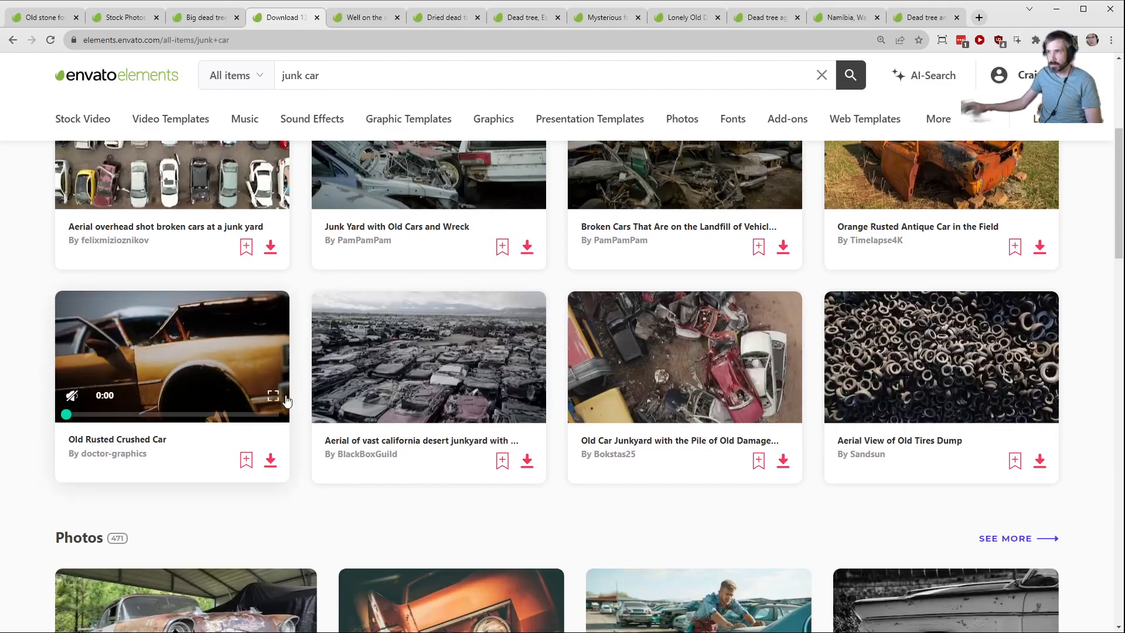
{"action": "scroll", "coordinate": [410, 454], "scroll_direction": "down", "scroll_amount": 4}
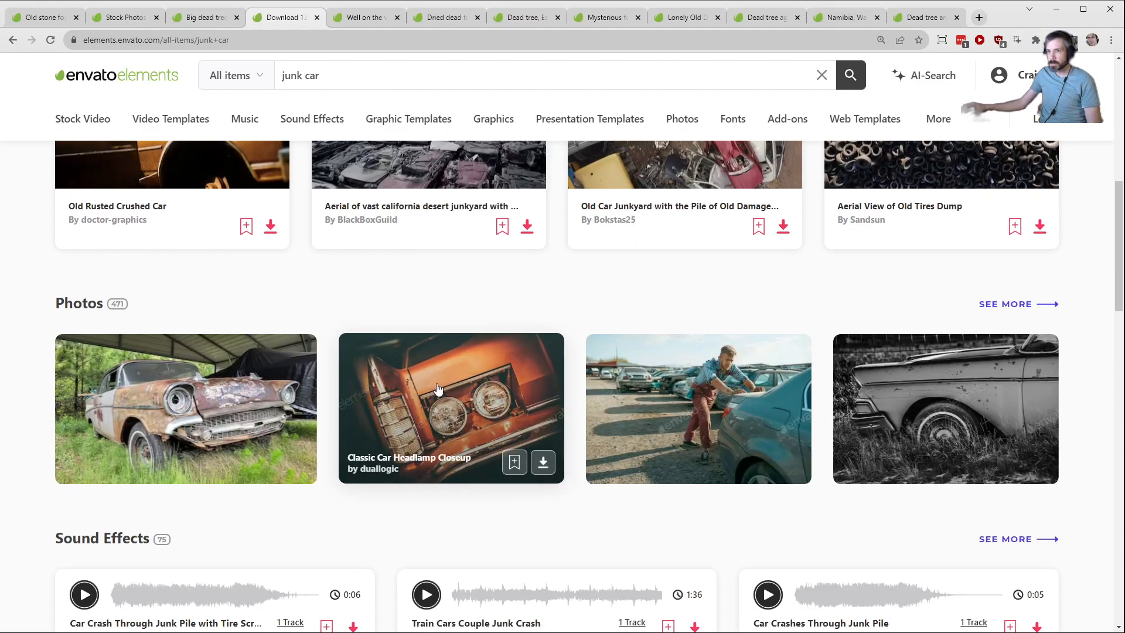
{"action": "left_click", "coordinate": [1030, 310]}
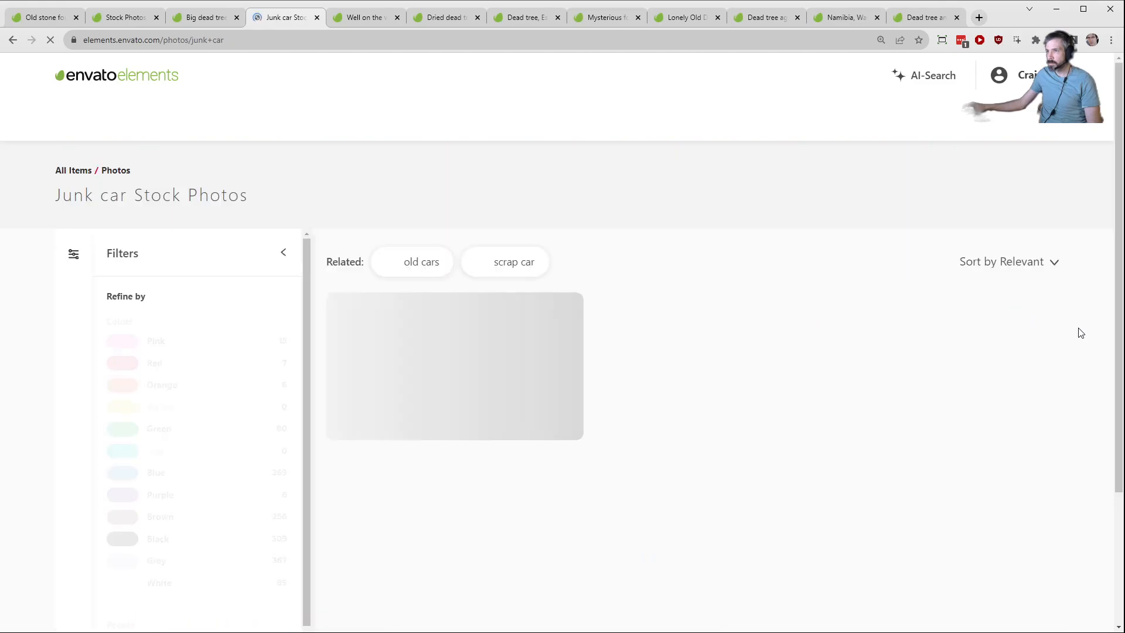
Open the rusted classic car in the grass and the Old Broken Rusty Car Abandoned photo in new tabs.
{"action": "scroll", "coordinate": [206, 467], "scroll_direction": "down", "scroll_amount": 4}
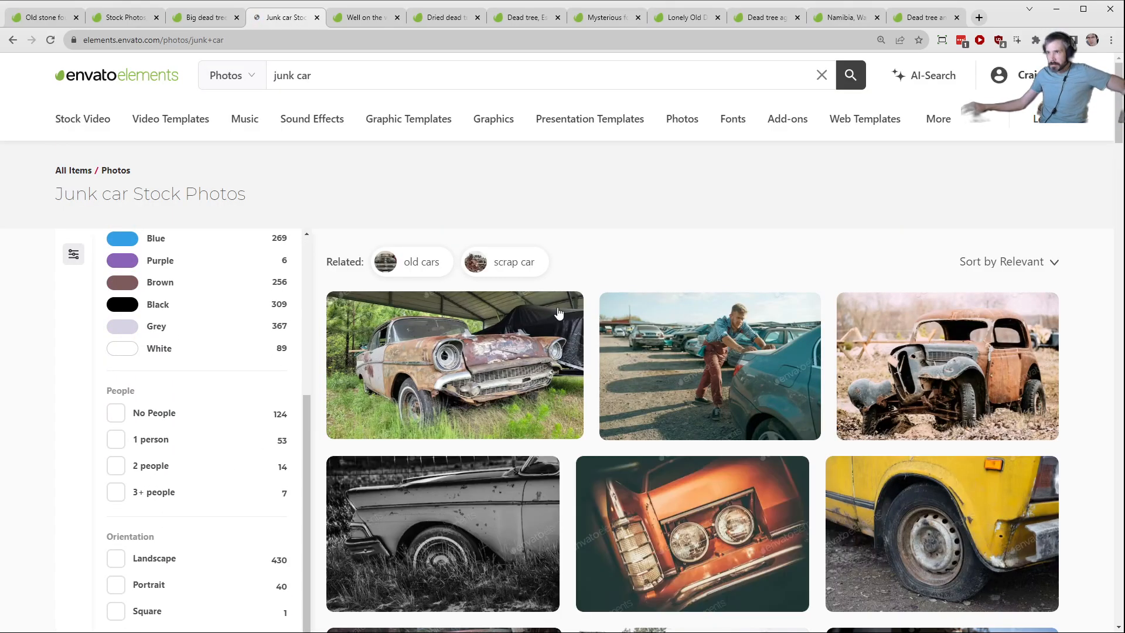
{"action": "middle_click", "coordinate": [490, 352]}
{"action": "middle_click", "coordinate": [490, 351]}
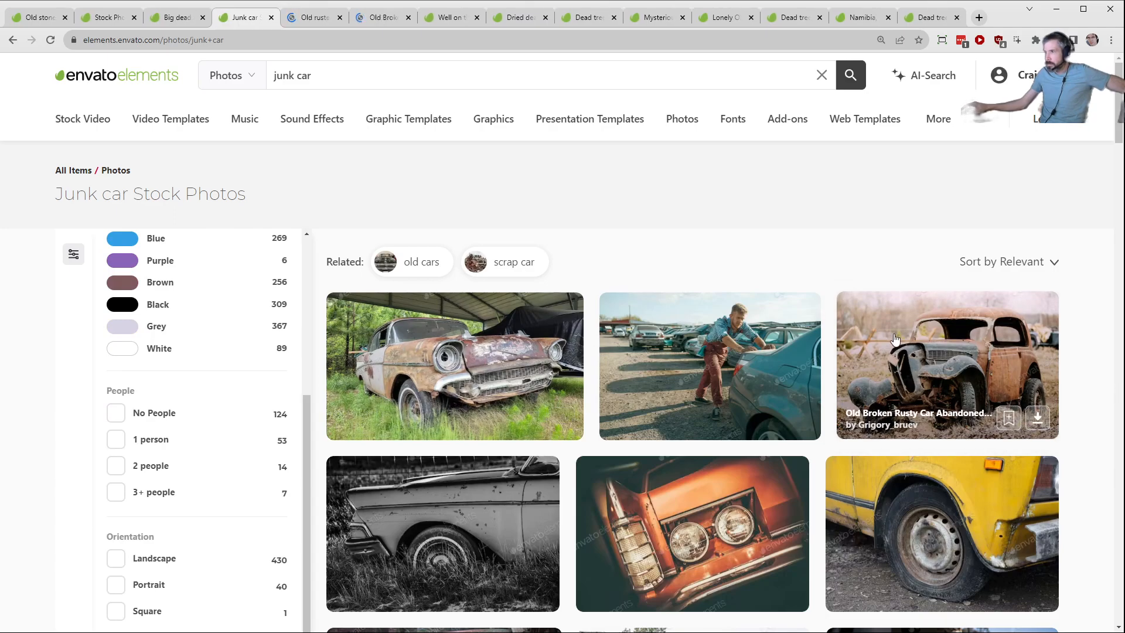
Look further down the junk car photo results for other abandoned cars that could suit the scene.
{"action": "scroll", "coordinate": [990, 356], "scroll_direction": "down", "scroll_amount": 5}
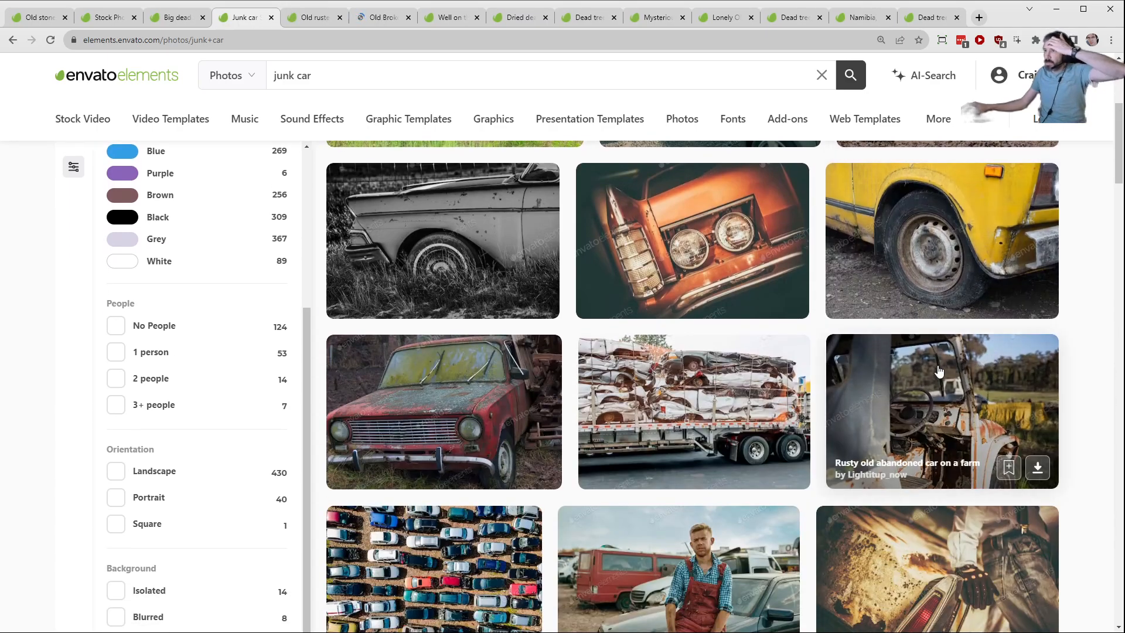
{"action": "scroll", "coordinate": [939, 372], "scroll_direction": "down", "scroll_amount": 5}
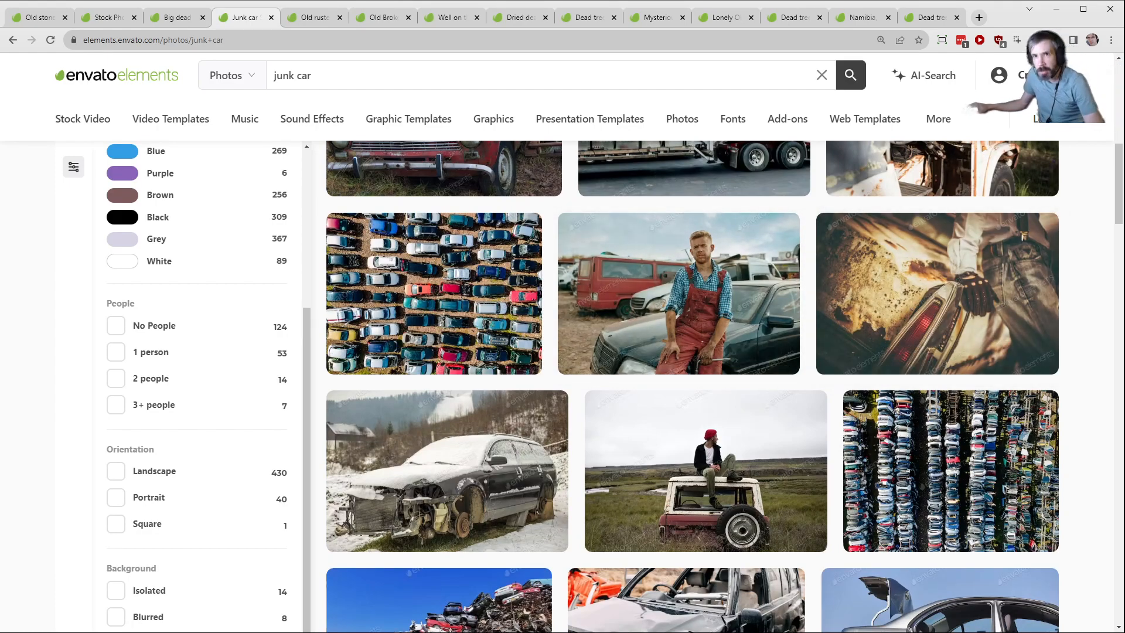
{"action": "scroll", "coordinate": [811, 359], "scroll_direction": "down", "scroll_amount": 4}
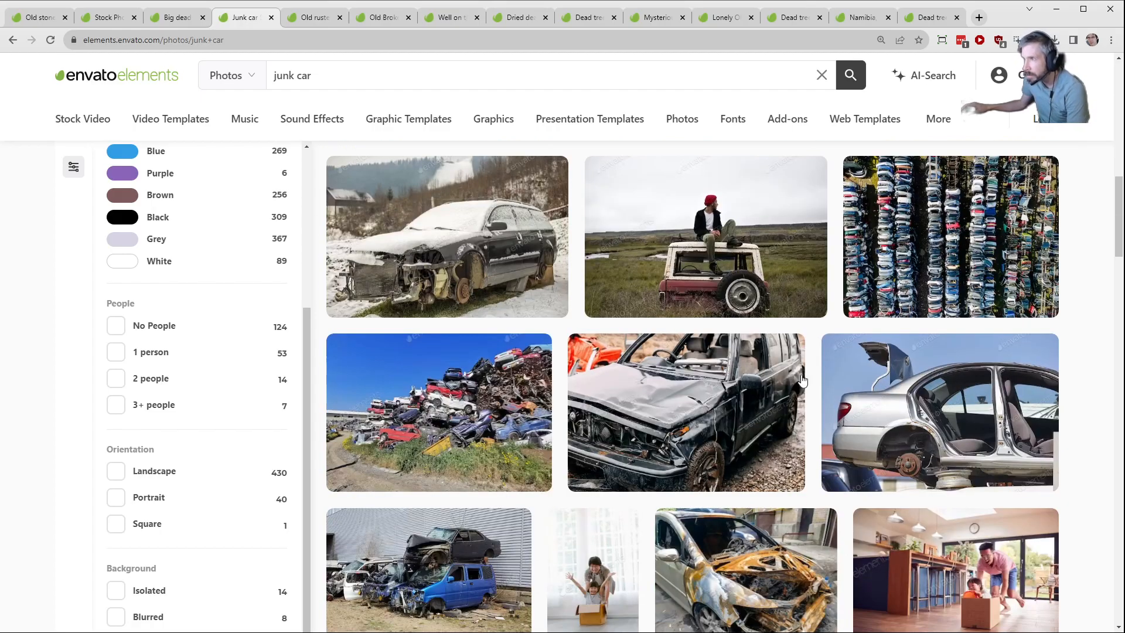
{"action": "scroll", "coordinate": [818, 349], "scroll_direction": "down", "scroll_amount": 15}
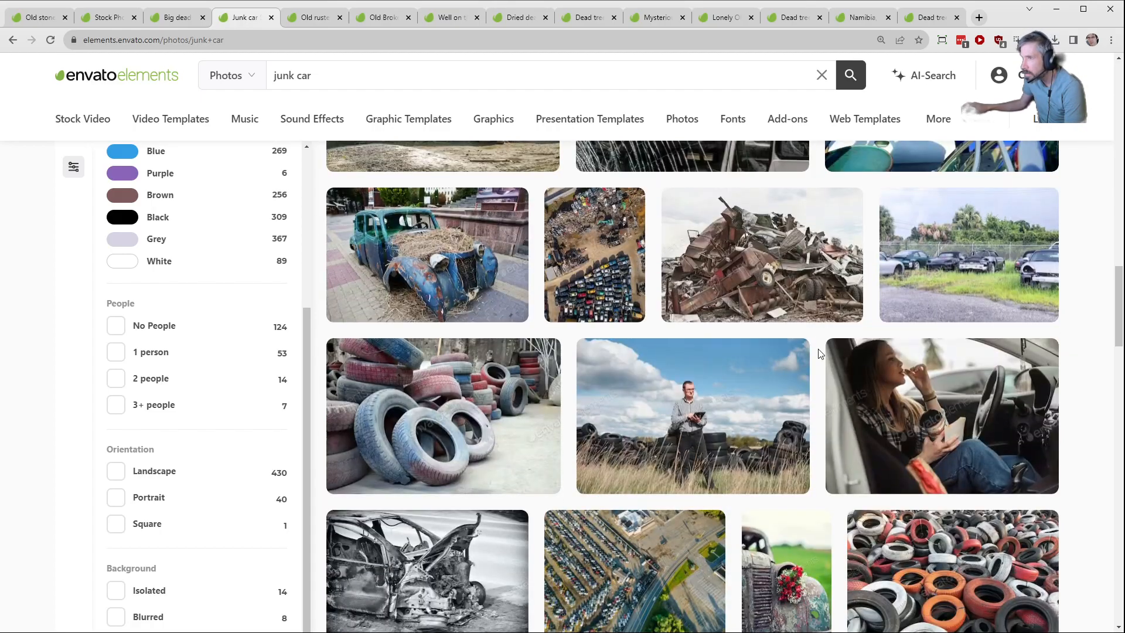
{"action": "scroll", "coordinate": [819, 354], "scroll_direction": "down", "scroll_amount": 12}
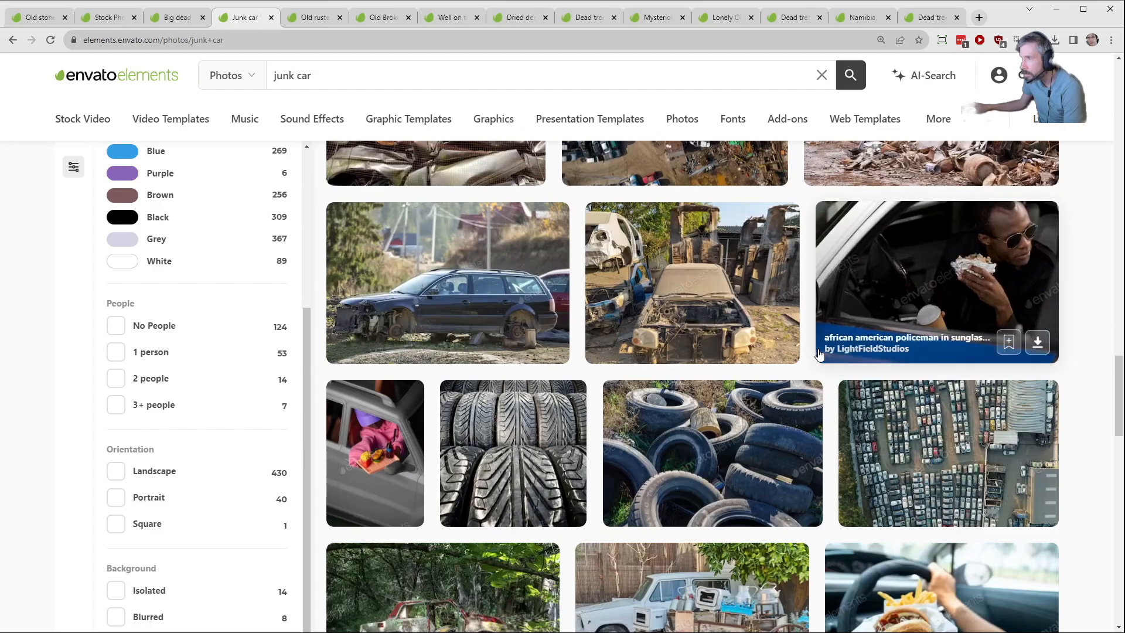
{"action": "scroll", "coordinate": [819, 354], "scroll_direction": "down", "scroll_amount": 2}
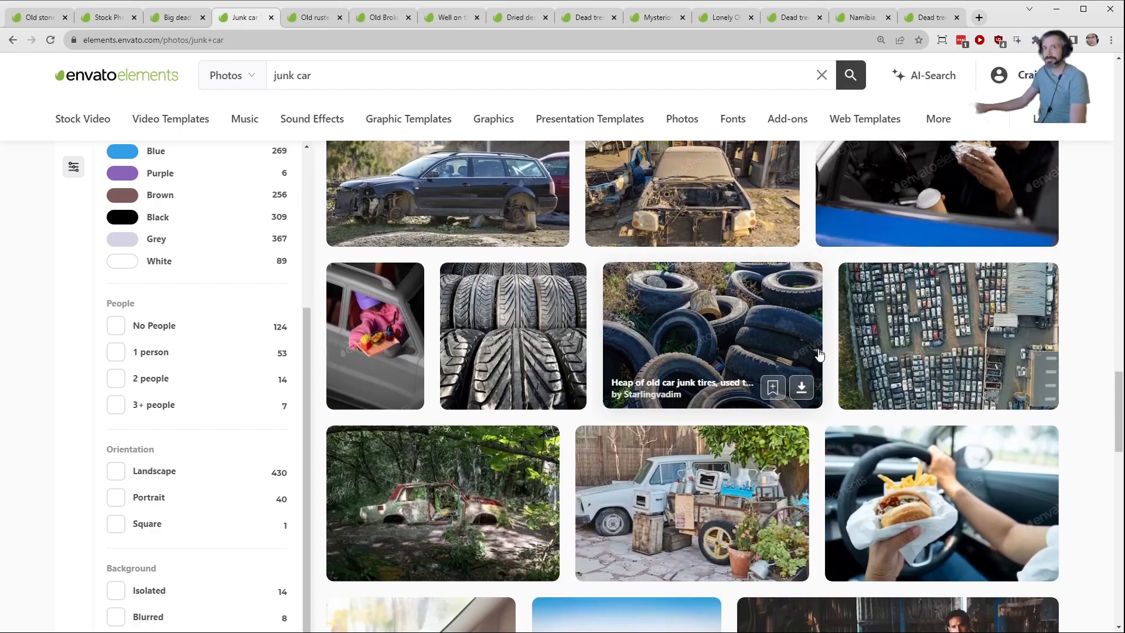
{"action": "scroll", "coordinate": [819, 354], "scroll_direction": "down", "scroll_amount": 3}
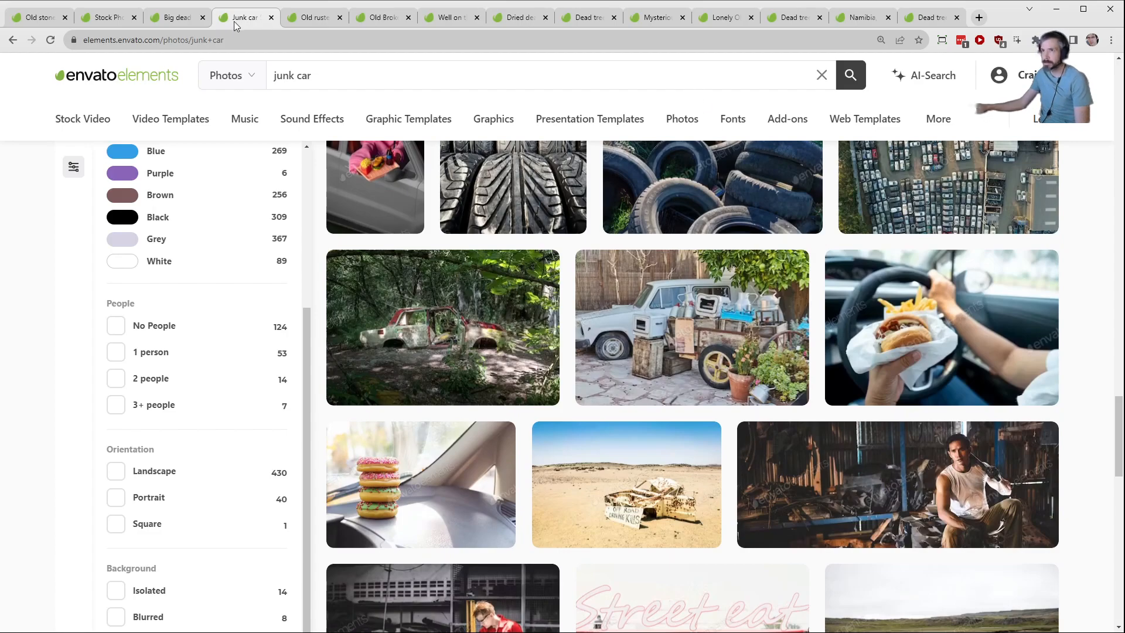
Compare the two opened car photos and download Old Broken Rusty Car Abandoned During Second World War under the Halloween project.
{"action": "left_click", "coordinate": [306, 20]}
{"action": "left_click", "coordinate": [385, 18]}
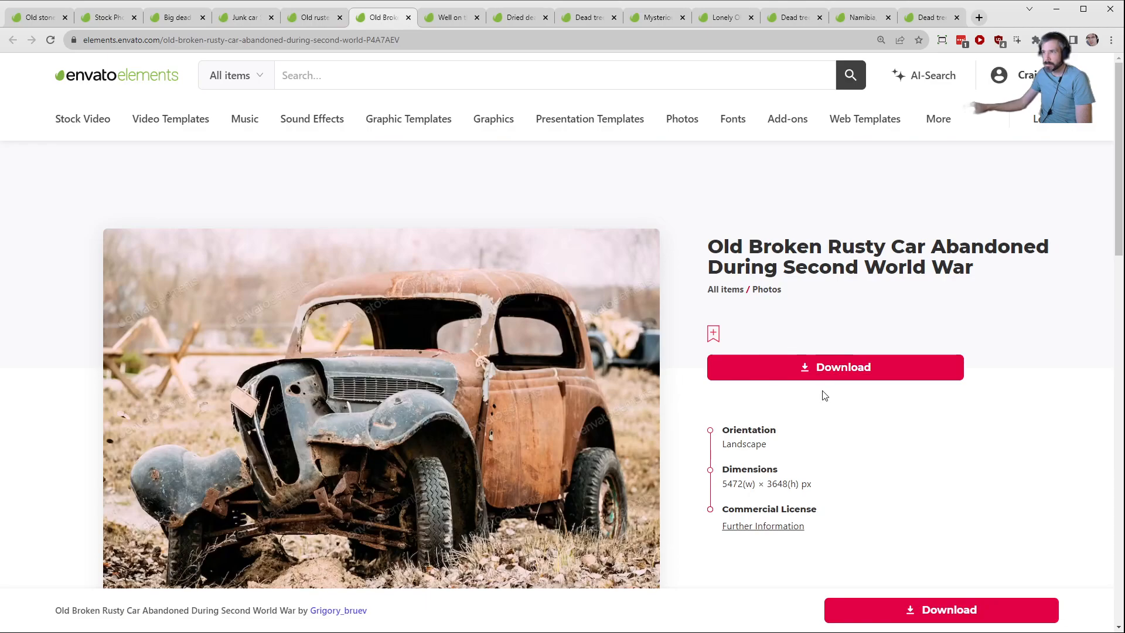
{"action": "left_click", "coordinate": [838, 369]}
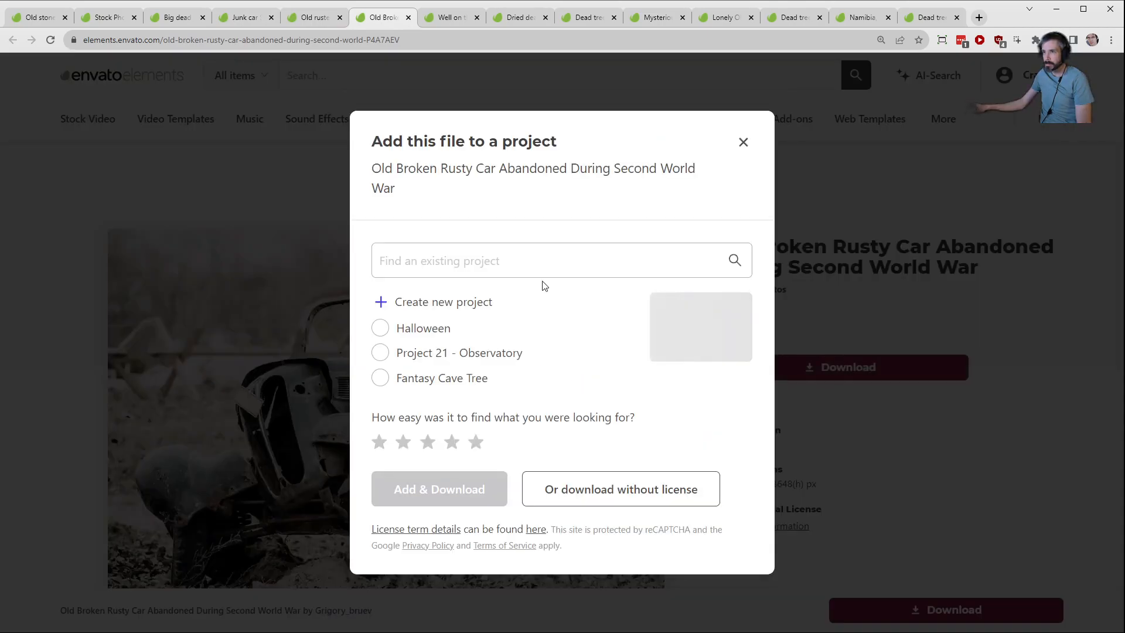
{"action": "left_click", "coordinate": [432, 329]}
{"action": "left_click", "coordinate": [475, 496]}
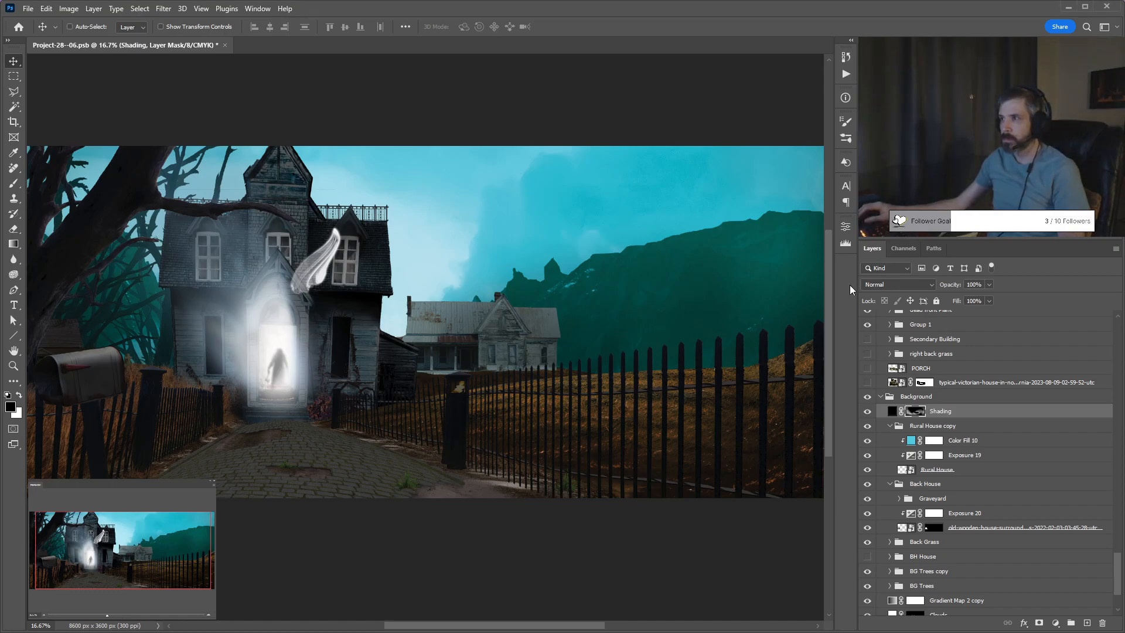
Switch to Photoshop and place the downloaded old broken rusty car photo above Ghost 1 in the haunted house document.
{"action": "scroll", "coordinate": [1099, 466], "scroll_direction": "up", "scroll_amount": 10}
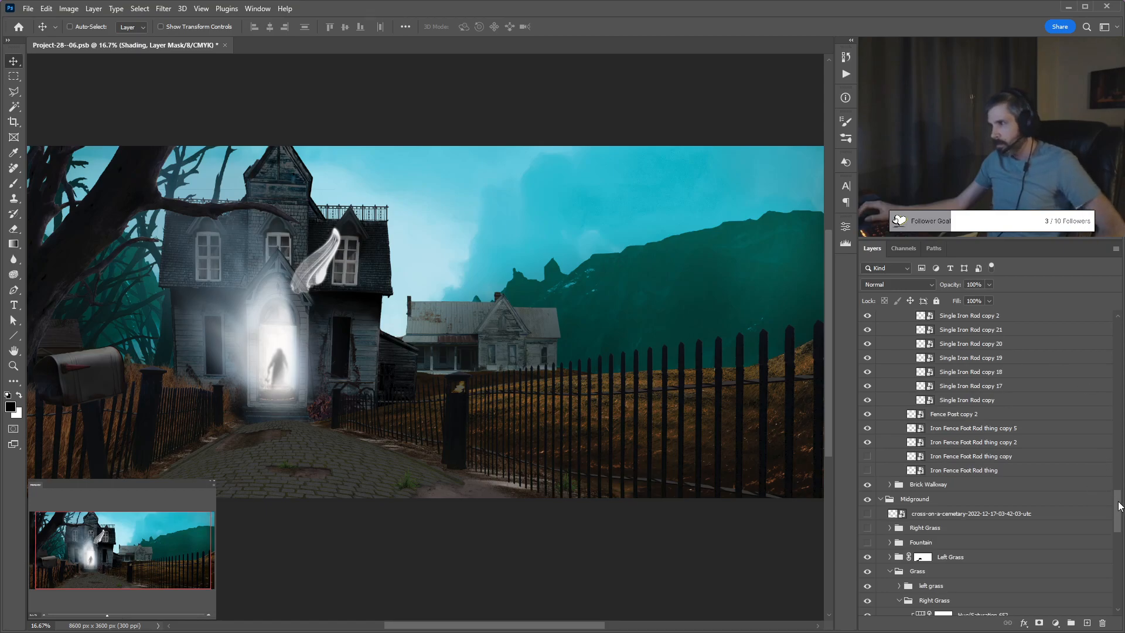
{"action": "left_click_drag", "start_coordinate": [1116, 503], "coordinate": [1122, 329]}
{"action": "left_click", "coordinate": [976, 316]}
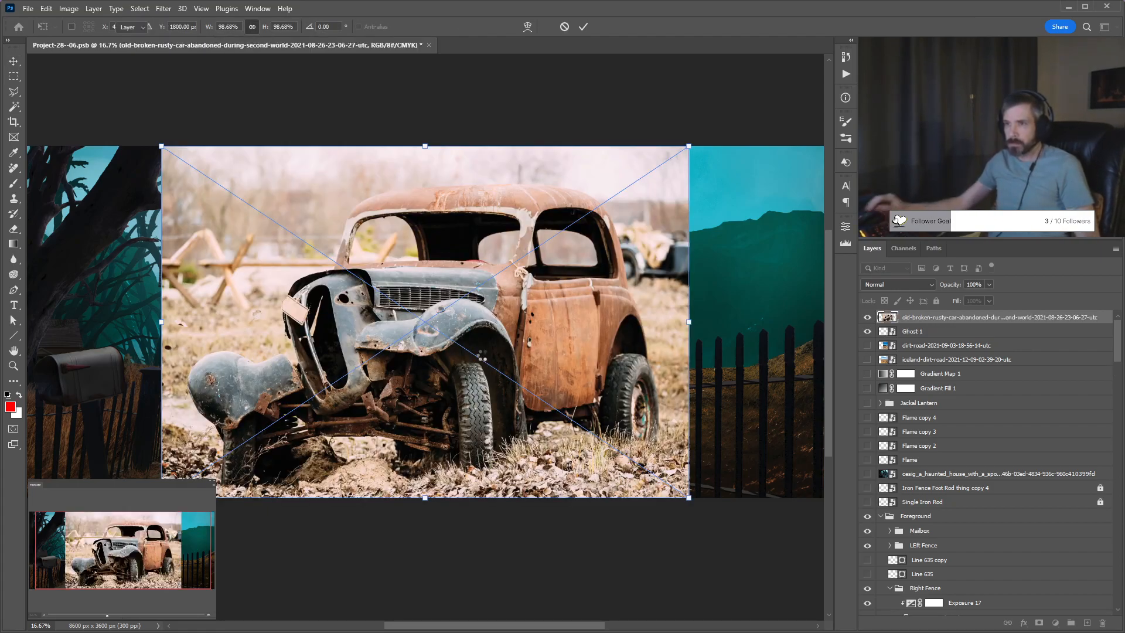
{"action": "key", "text": "Return"}
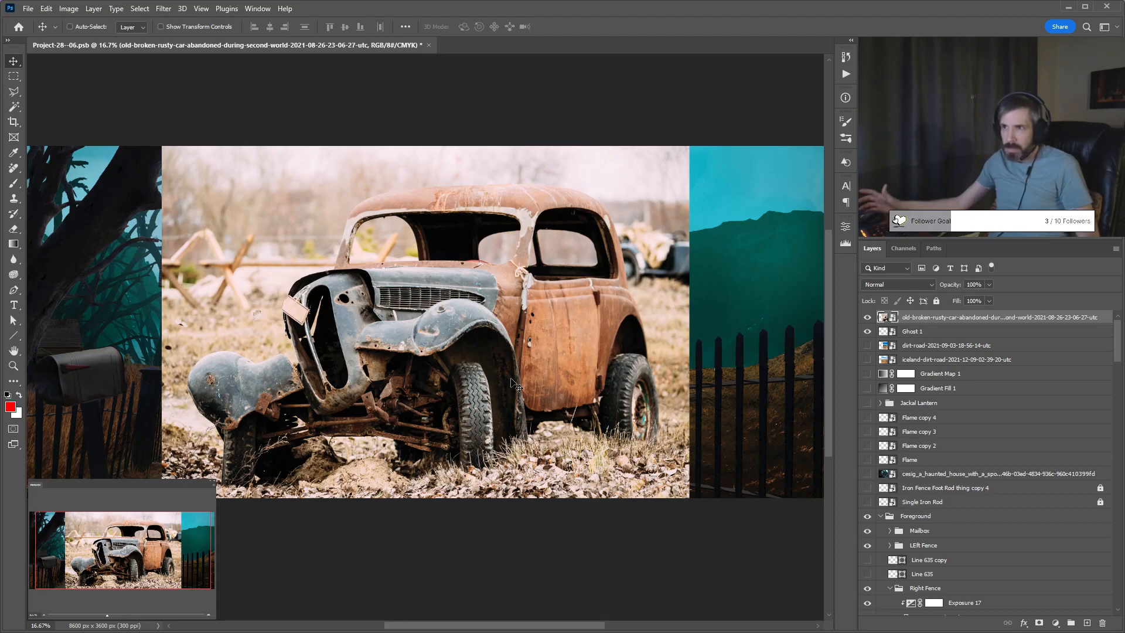
Select the rusty car in the placed photo with Select Subject.
{"action": "key", "text": "w"}
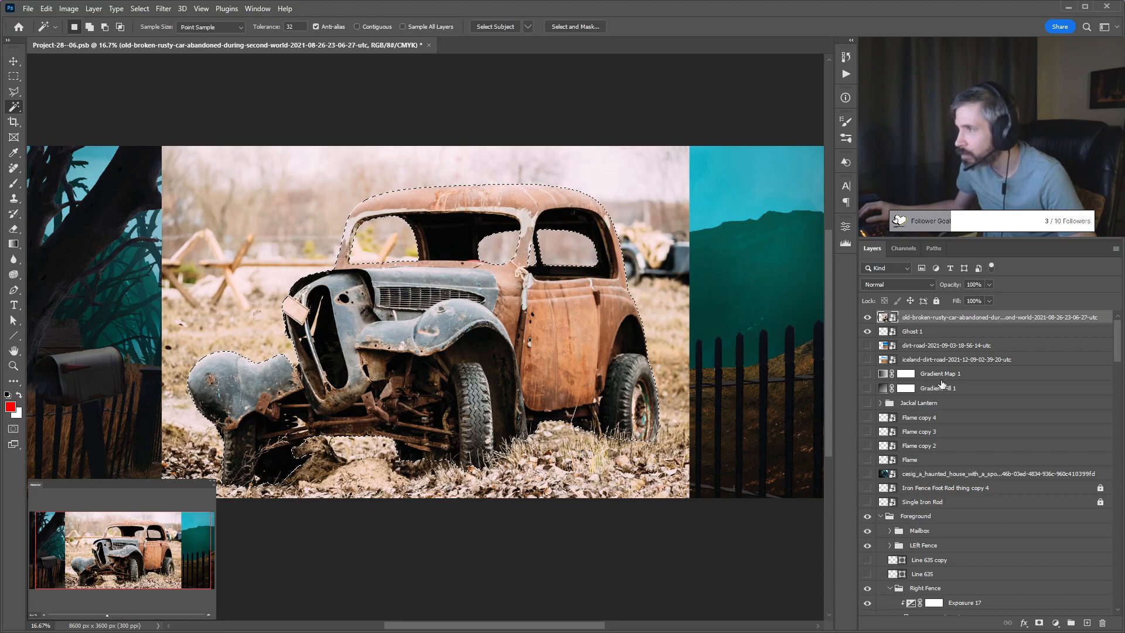
Mask out the background of the rusty car photo and move the car over the fence beside the house.
{"action": "left_click", "coordinate": [1037, 622]}
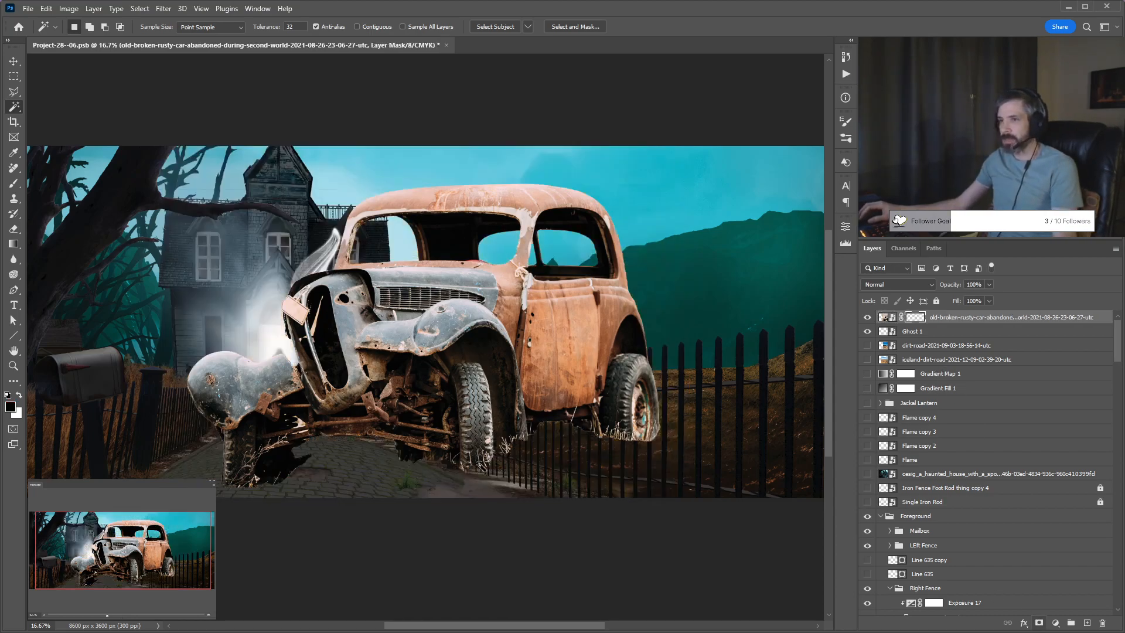
{"action": "key", "text": "v"}
{"action": "left_click_drag", "start_coordinate": [519, 317], "coordinate": [482, 287]}
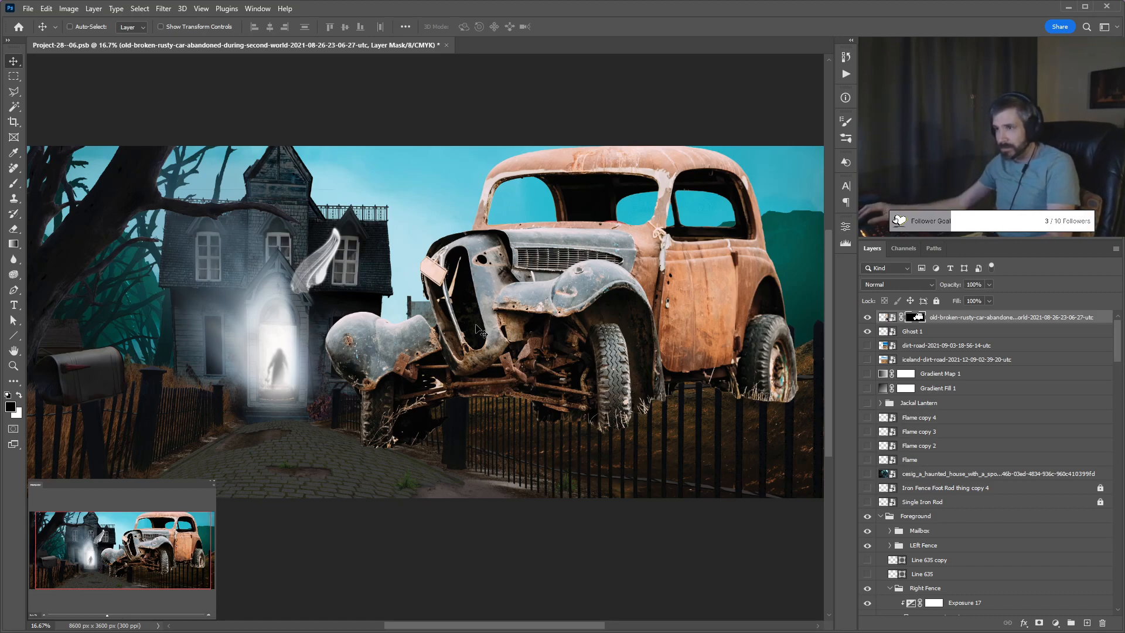
Flip the masked rusty car horizontally.
{"action": "key", "text": "ctrl+t"}
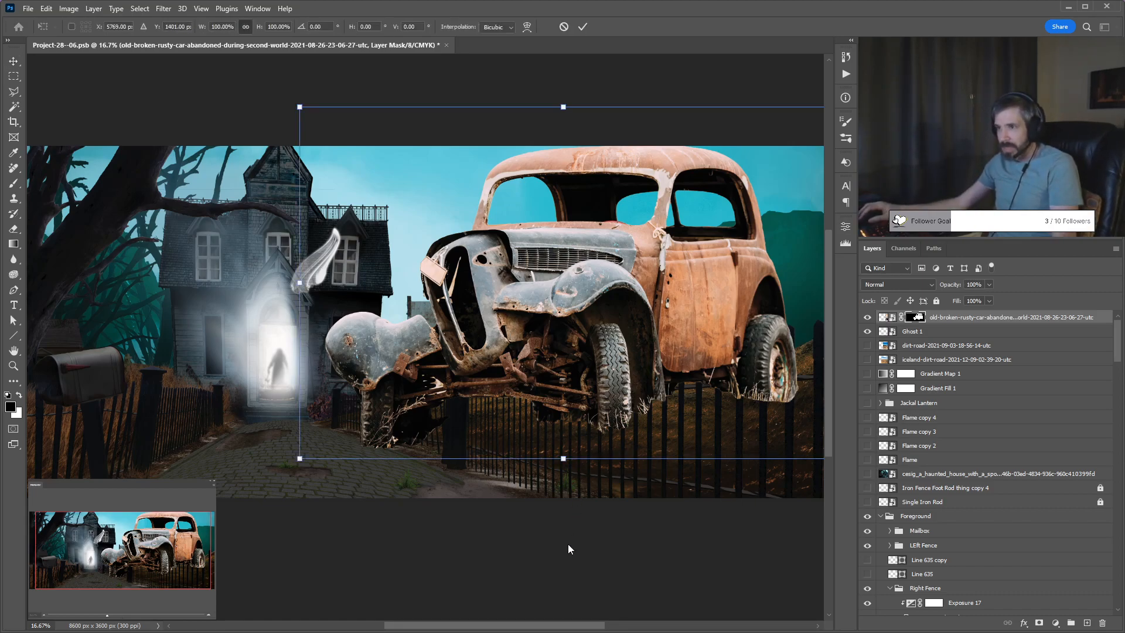
{"action": "key", "text": "ctrl+shift+h"}
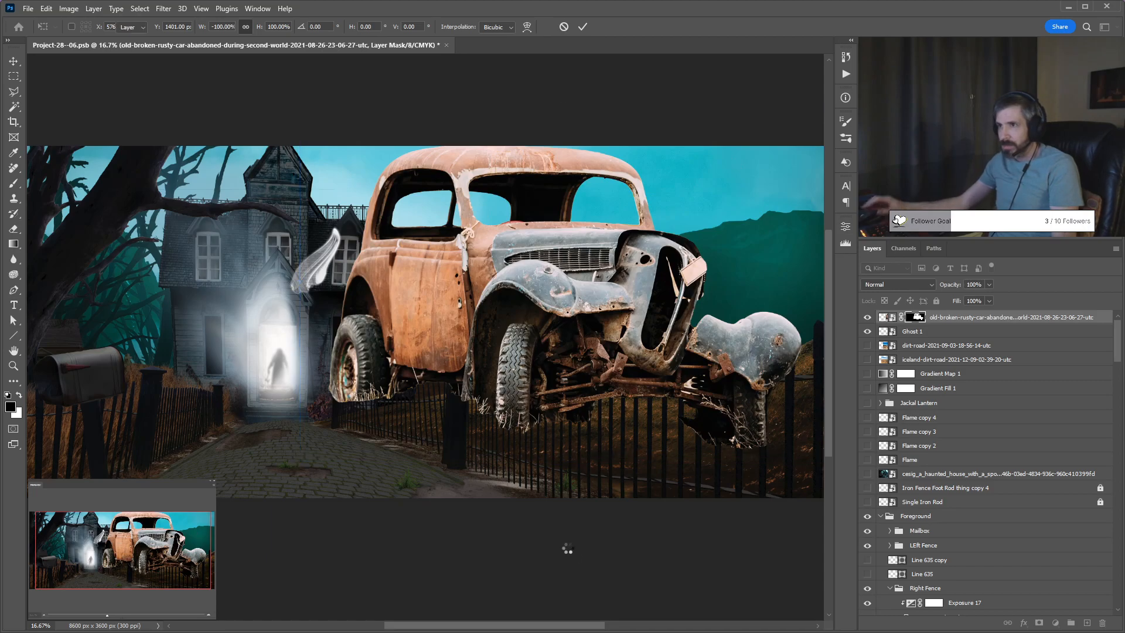
{"action": "key", "text": "Return"}
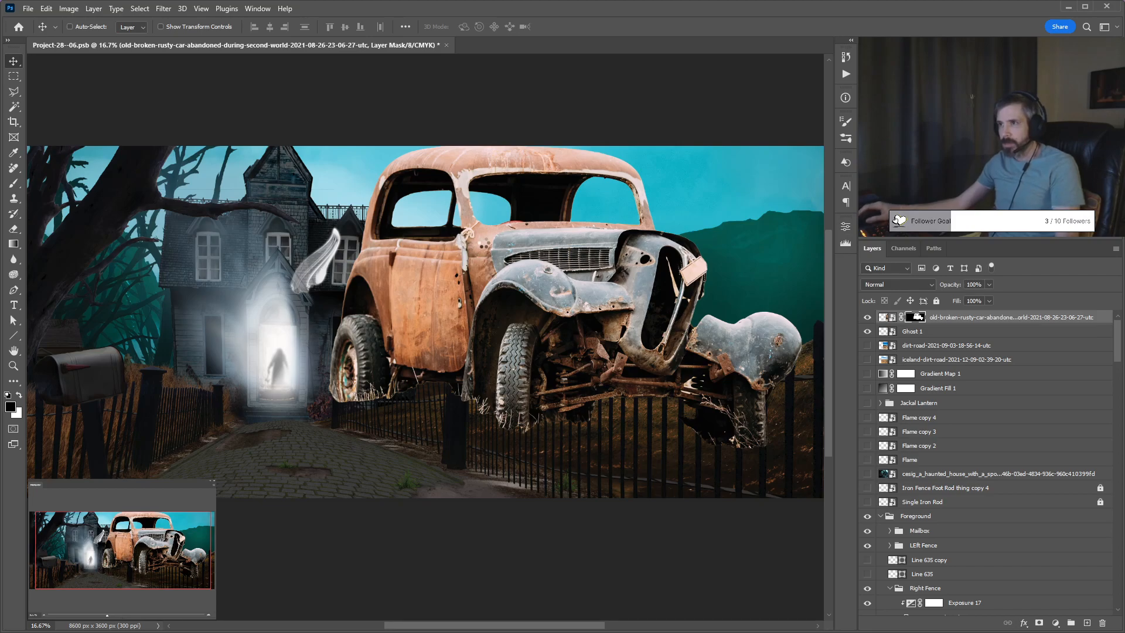
Scale the car to 39.23%, rotate it -6.44° and place it by the fence in front of the distant building.
{"action": "key", "text": "ctrl+t"}
{"action": "scroll", "coordinate": [490, 244], "scroll_direction": "down", "scroll_amount": 2}
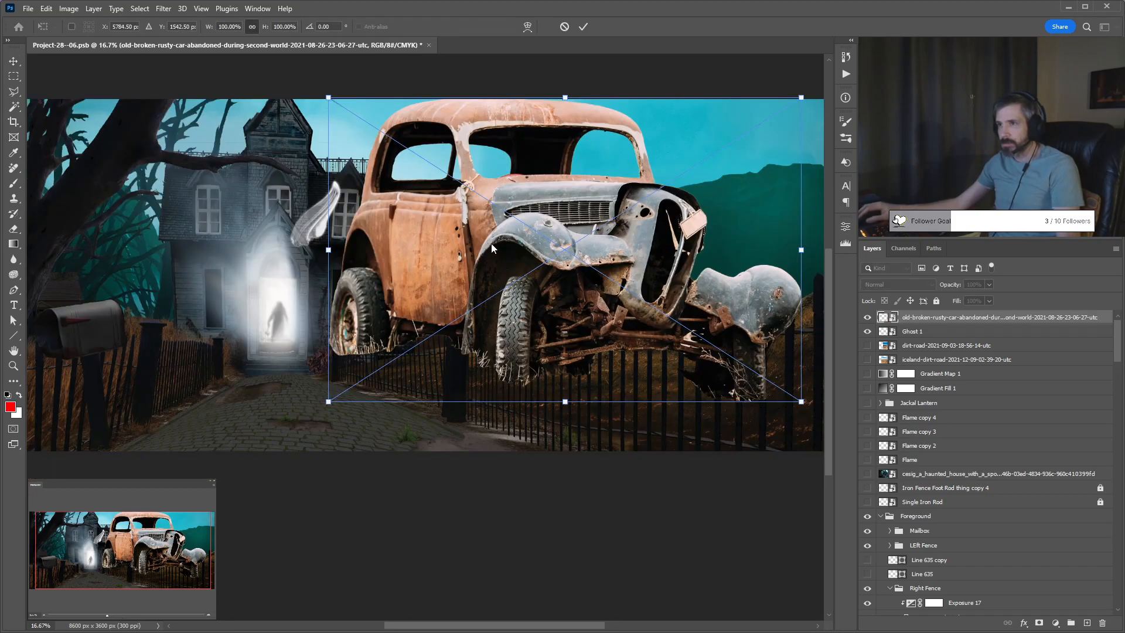
{"action": "scroll", "coordinate": [504, 231], "scroll_direction": "up", "scroll_amount": 4}
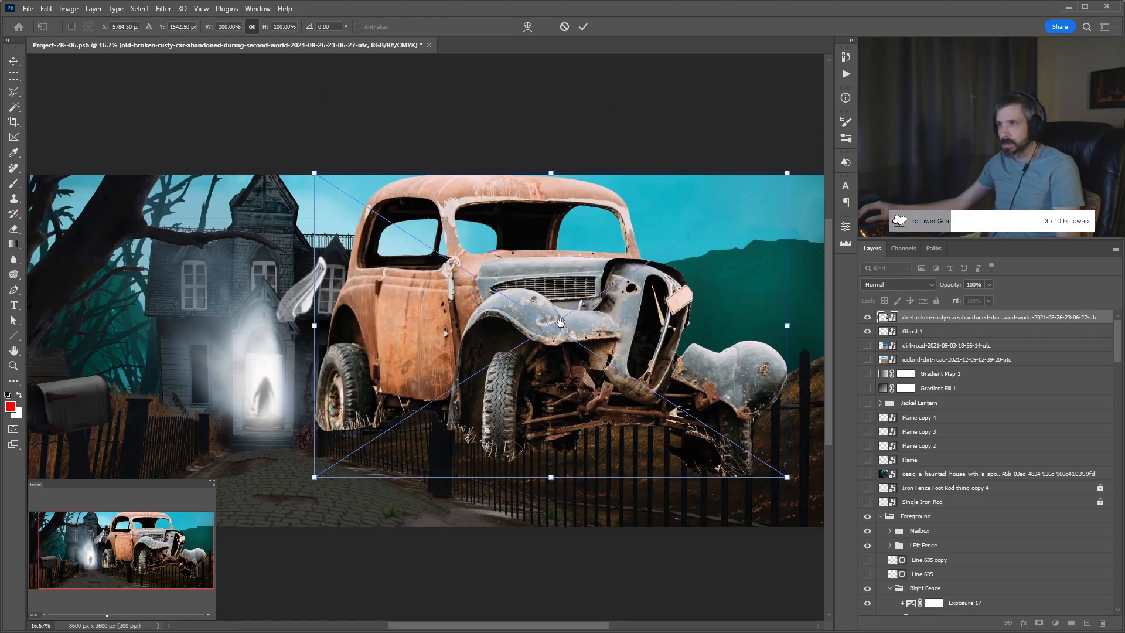
{"action": "left_click_drag", "start_coordinate": [305, 212], "coordinate": [513, 407]}
{"action": "left_click_drag", "start_coordinate": [528, 351], "coordinate": [525, 370]}
{"action": "left_click_drag", "start_coordinate": [600, 419], "coordinate": [516, 428]}
{"action": "left_click_drag", "start_coordinate": [679, 356], "coordinate": [669, 364]}
{"action": "left_click_drag", "start_coordinate": [601, 436], "coordinate": [617, 426]}
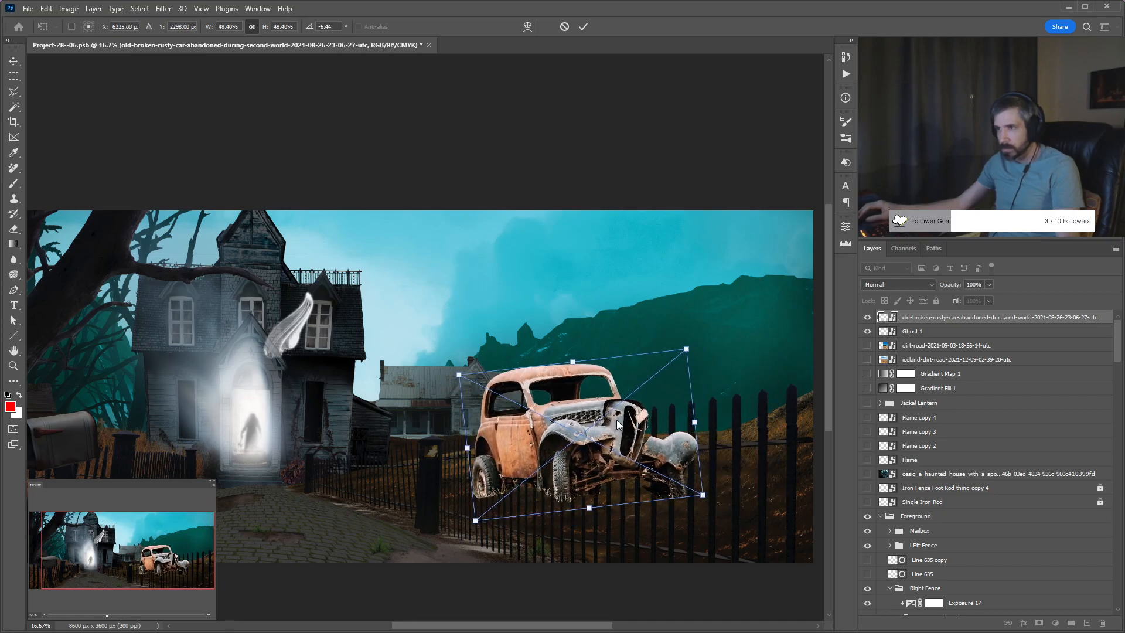
{"action": "left_click_drag", "start_coordinate": [660, 389], "coordinate": [603, 375]}
{"action": "left_click_drag", "start_coordinate": [630, 332], "coordinate": [592, 367]}
{"action": "key", "text": "Return"}
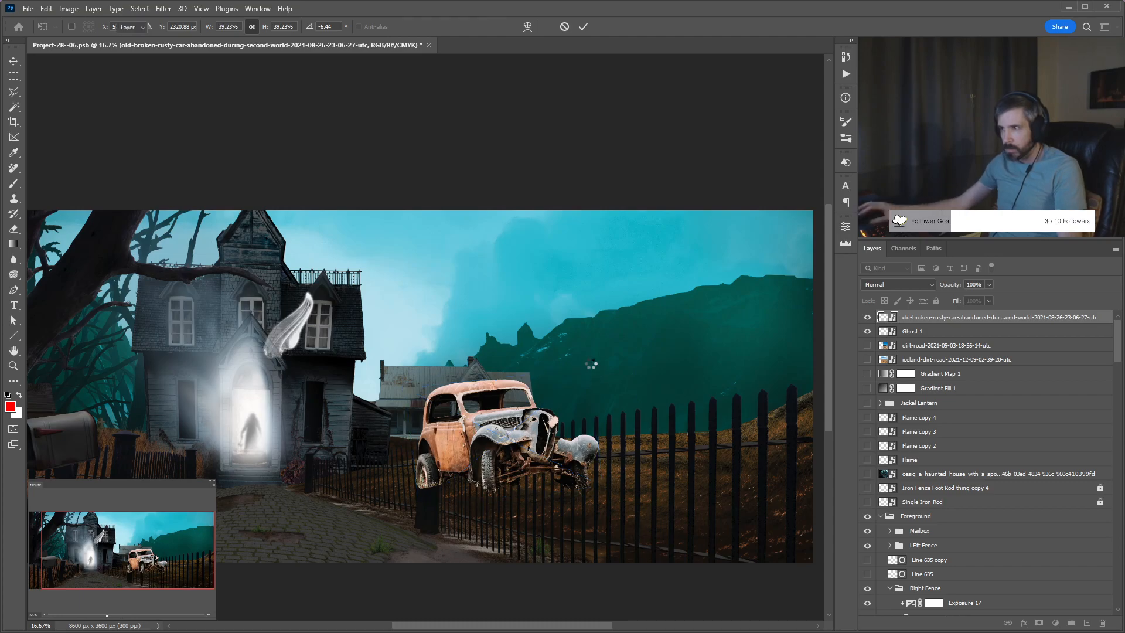
Move the car layer into the Midground's Grass group, between left grass and Right Grass, so it sits behind the fence.
{"action": "scroll", "coordinate": [996, 410], "scroll_direction": "down", "scroll_amount": 5}
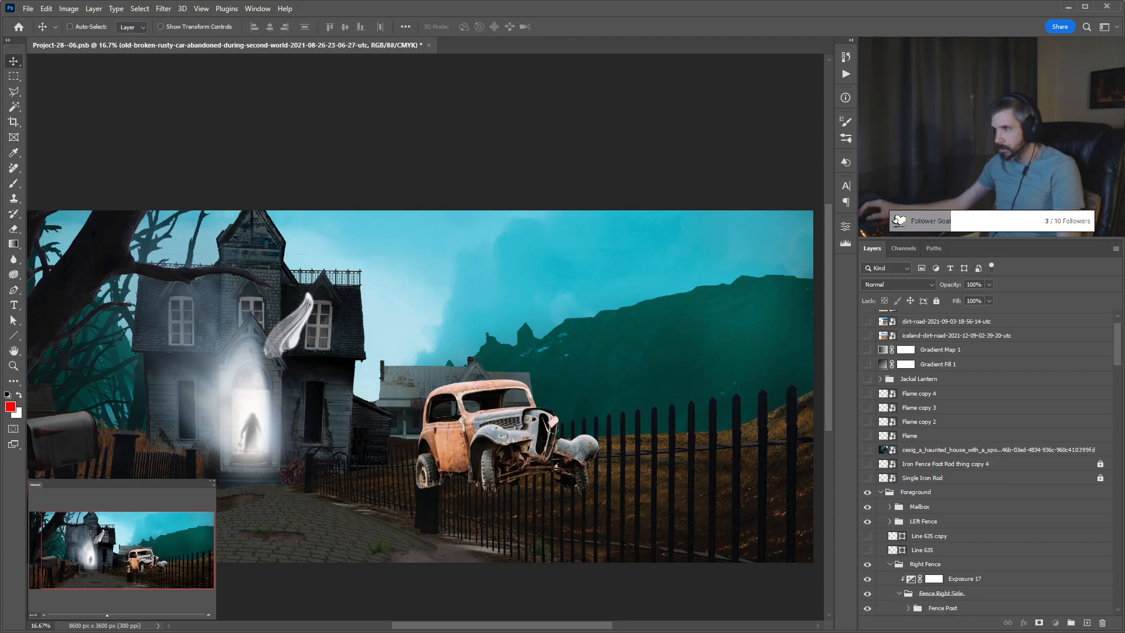
{"action": "left_click_drag", "start_coordinate": [964, 479], "coordinate": [986, 373]}
{"action": "left_click", "coordinate": [890, 381]}
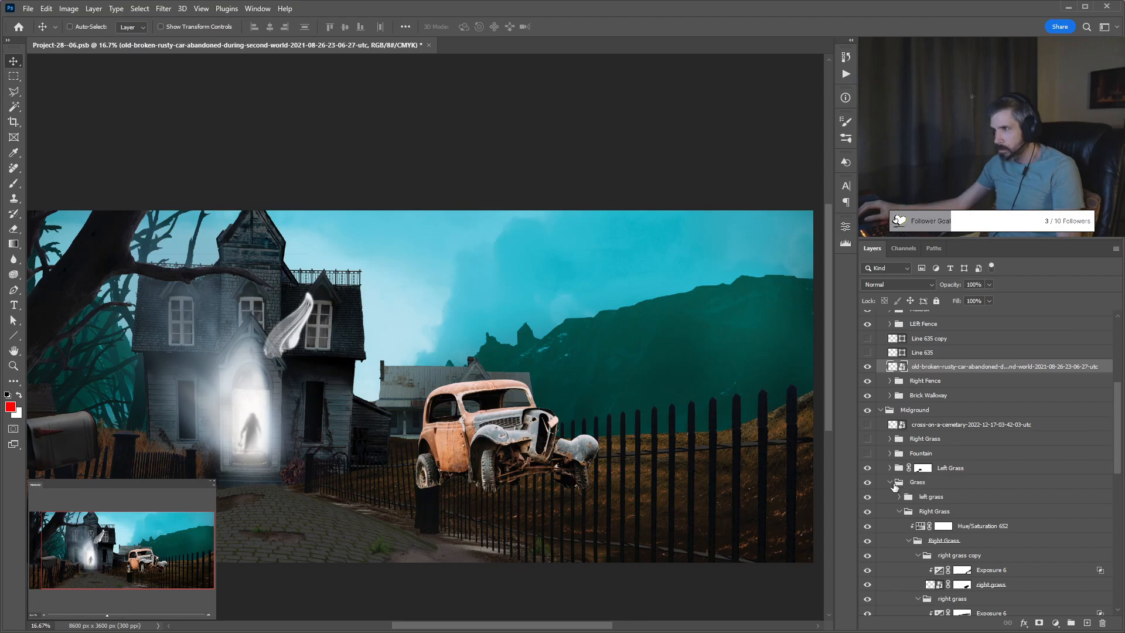
{"action": "left_click", "coordinate": [899, 511]}
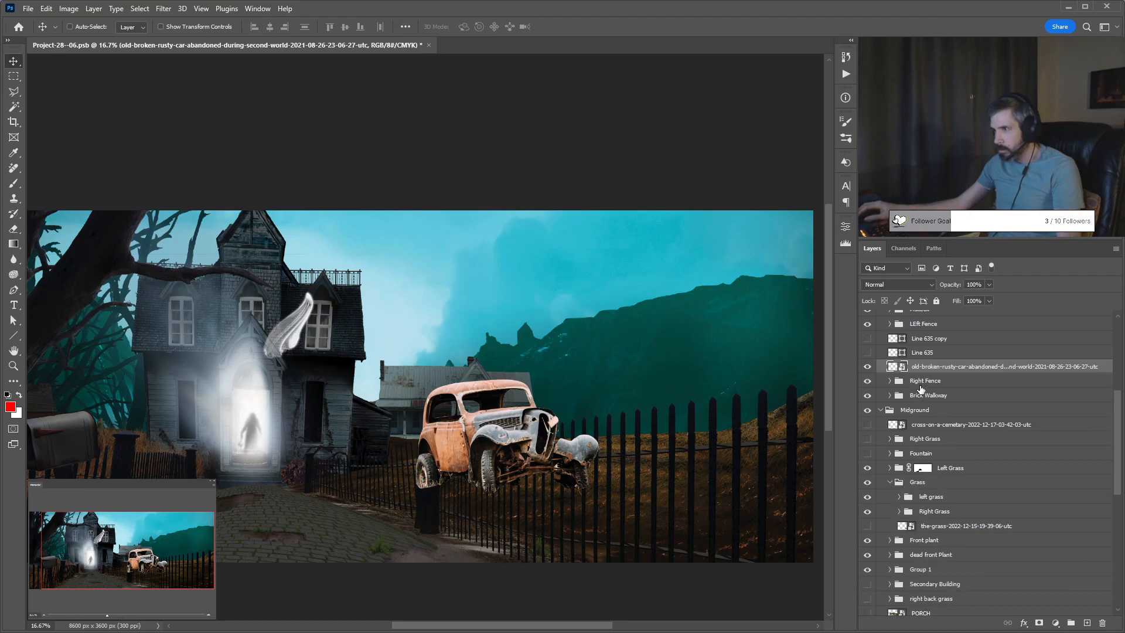
{"action": "left_click_drag", "start_coordinate": [957, 376], "coordinate": [1005, 507]}
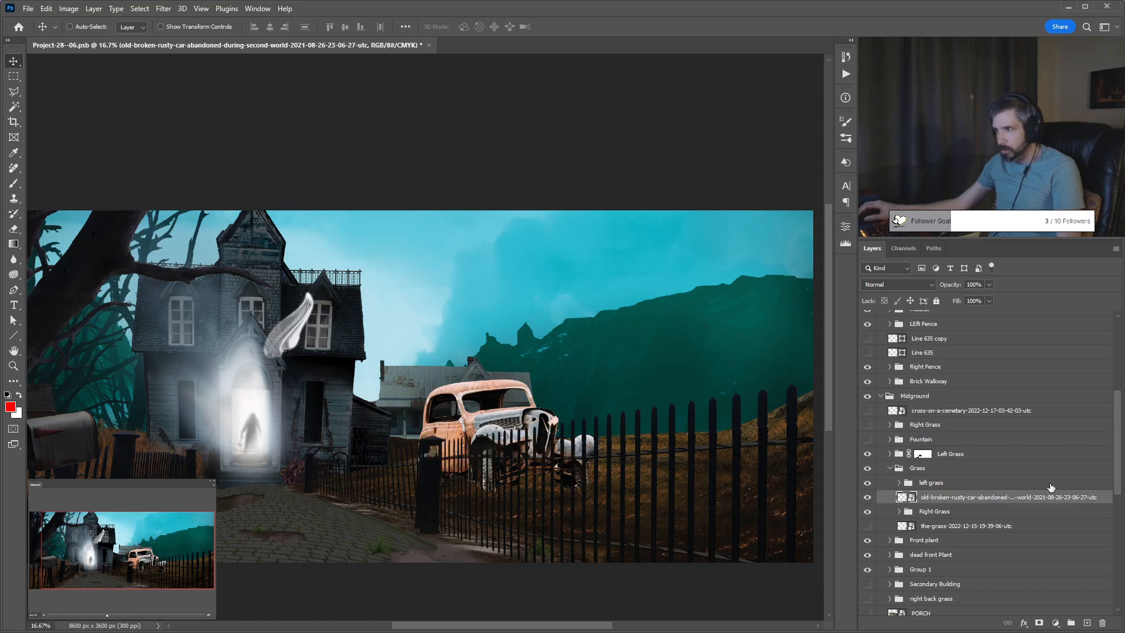
Put the rusty car layer in its own group named Old Car.
{"action": "left_click", "coordinate": [951, 517], "text": "ctrl"}
{"action": "key", "text": "ctrl+g"}
{"action": "double_click", "coordinate": [937, 497]}
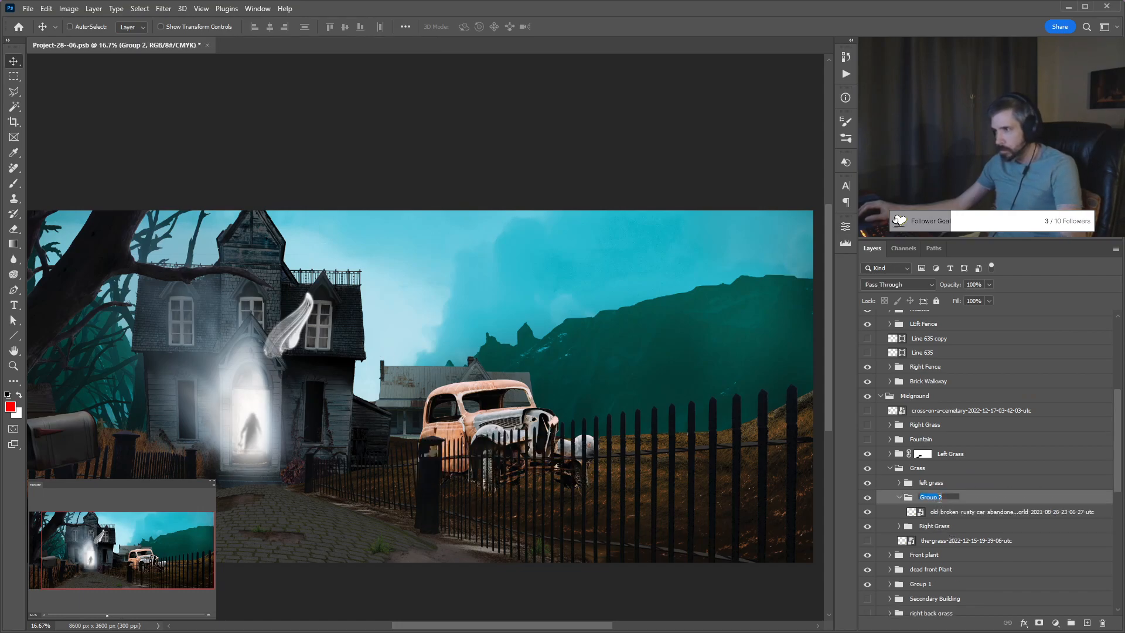
{"action": "type", "text": "Old Car"}
{"action": "key", "text": "Return"}
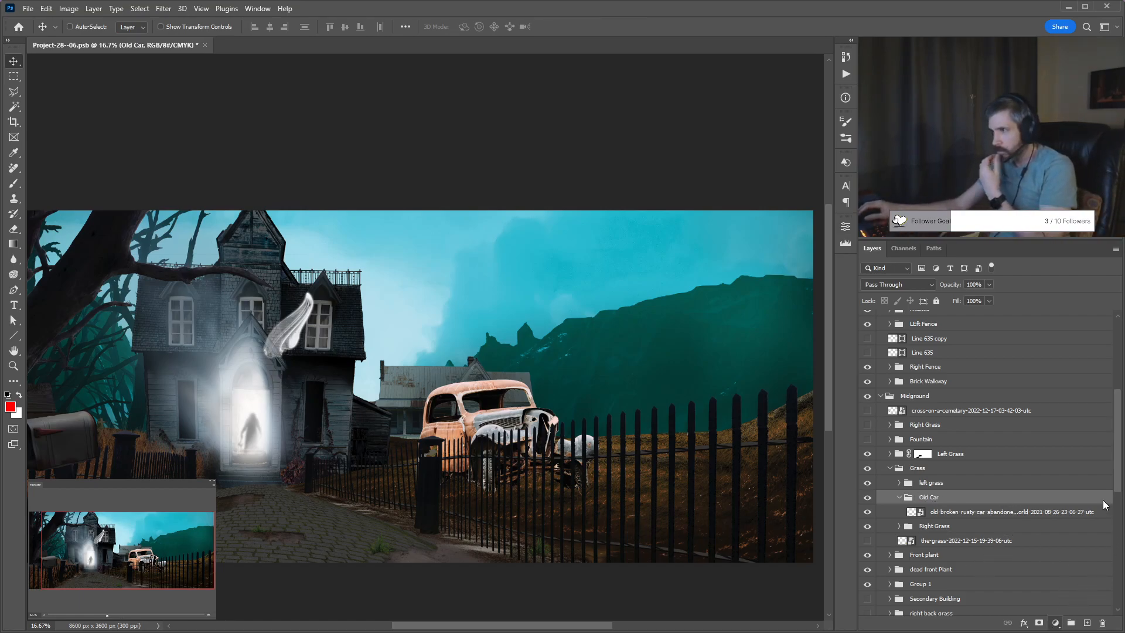
Darken the car with a clipped Exposure adjustment and add an empty layer named shadow beneath the car layer.
{"action": "key", "text": "F2"}
{"action": "key", "text": "ctrl+alt+g"}
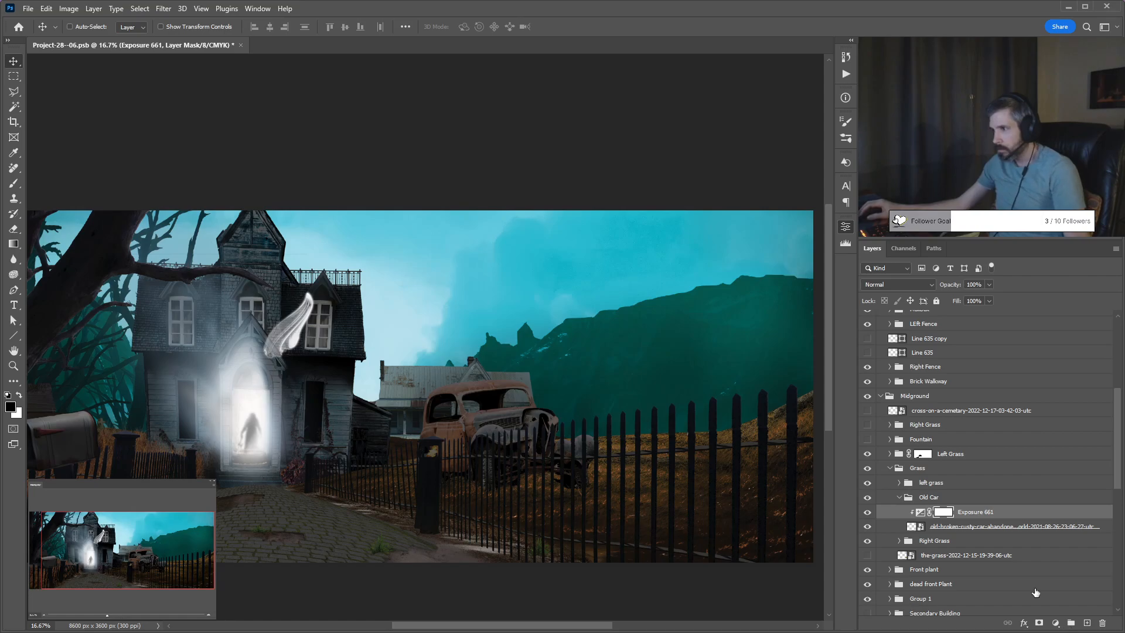
{"action": "key", "text": "alt+bracketleft"}
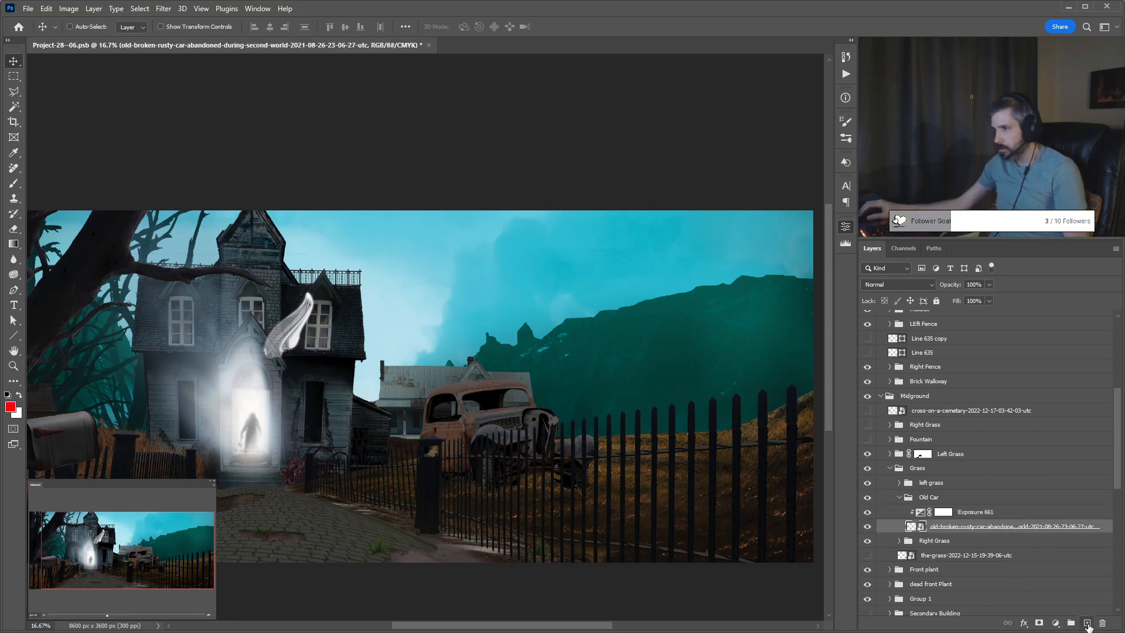
{"action": "left_click", "coordinate": [1087, 624]}
{"action": "left_click_drag", "start_coordinate": [957, 527], "coordinate": [970, 546]}
{"action": "type", "text": "shadow"}
{"action": "key", "text": "Return"}
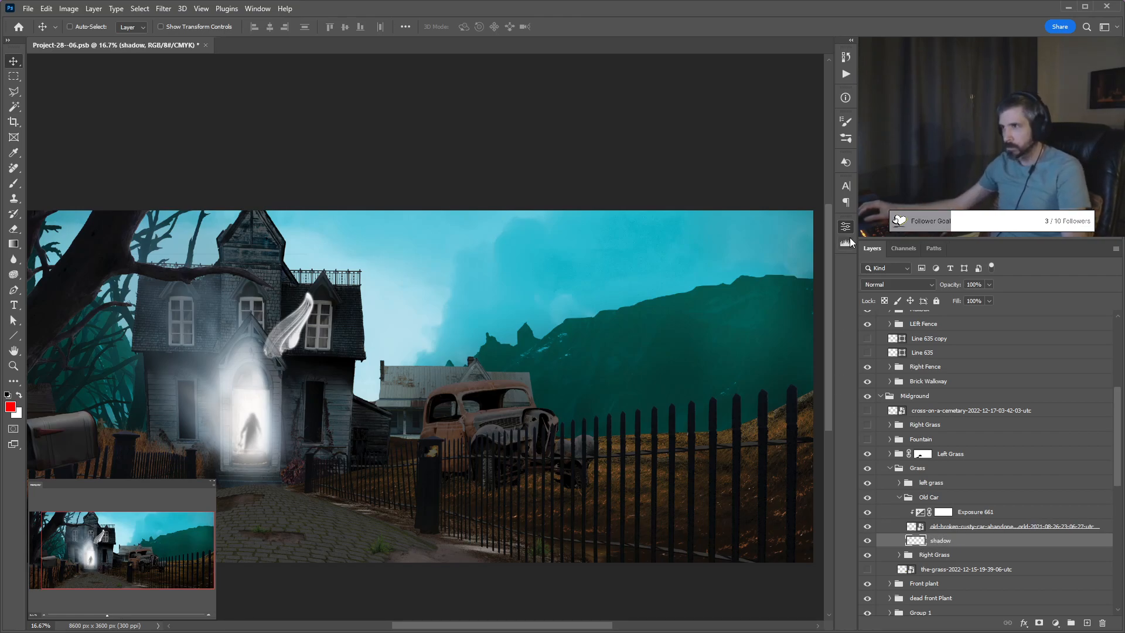
Brush a soft black shadow under the car on the shadow layer at size 300 and 10% opacity.
{"action": "scroll", "coordinate": [475, 470], "scroll_direction": "up", "scroll_amount": 3}
{"action": "key", "text": "d"}
{"action": "key", "text": "b"}
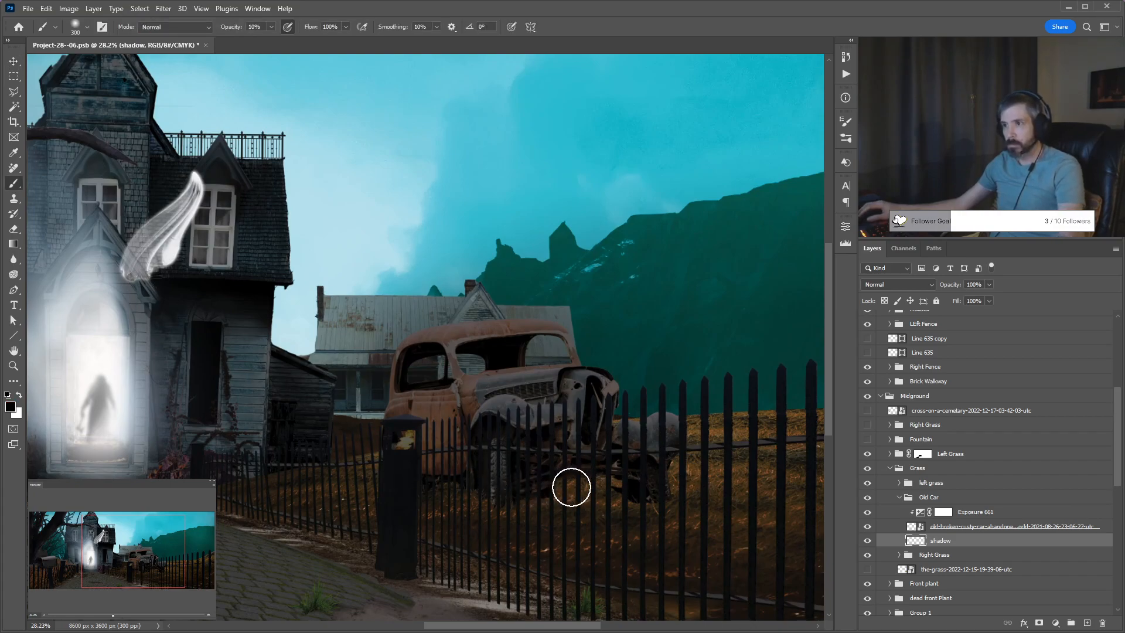
{"action": "left_click_drag", "start_coordinate": [529, 475], "coordinate": [502, 477]}
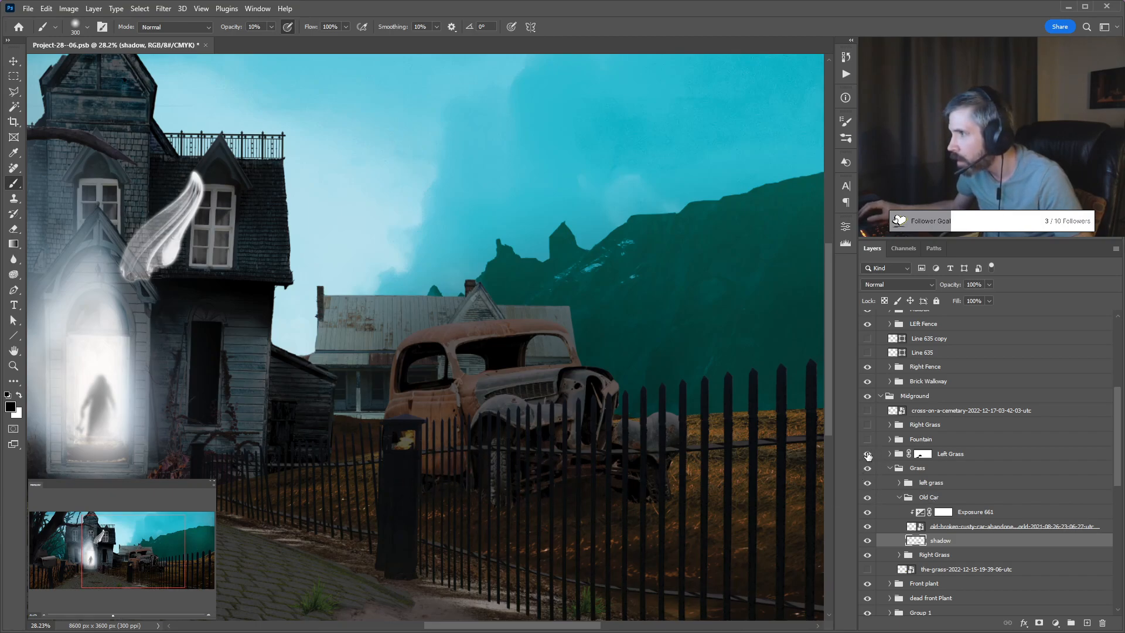
Hide the Right Fence group and paint tighter shadows around the car's wheels, reducing the brush to size 80 at 60% opacity.
{"action": "left_click", "coordinate": [868, 367]}
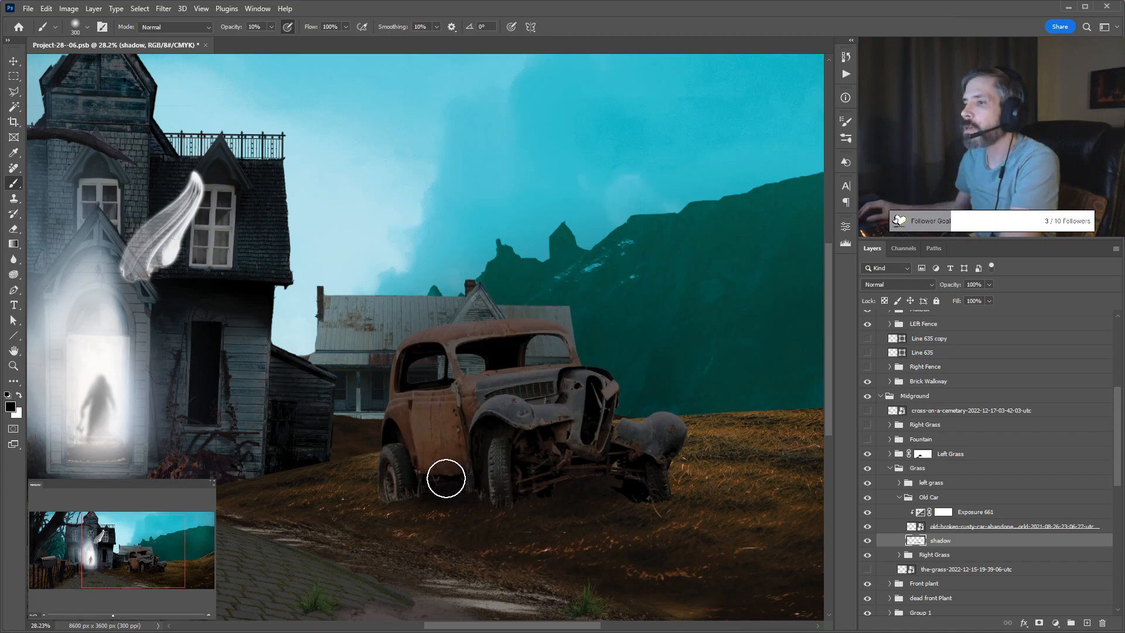
{"action": "key", "text": "bracketleft"}
{"action": "key", "text": "bracketleft"}
{"action": "key", "text": "bracketleft"}
{"action": "key", "text": "bracketleft"}
{"action": "key", "text": "bracketleft"}
{"action": "key", "text": "bracketleft"}
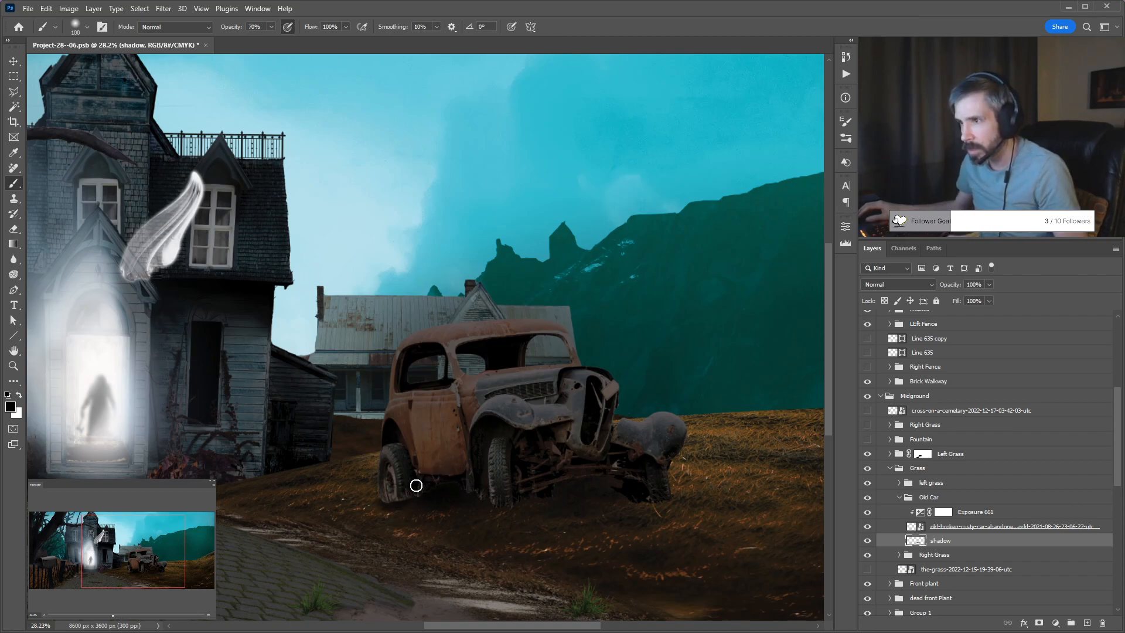
{"action": "key", "text": "bracketleft"}
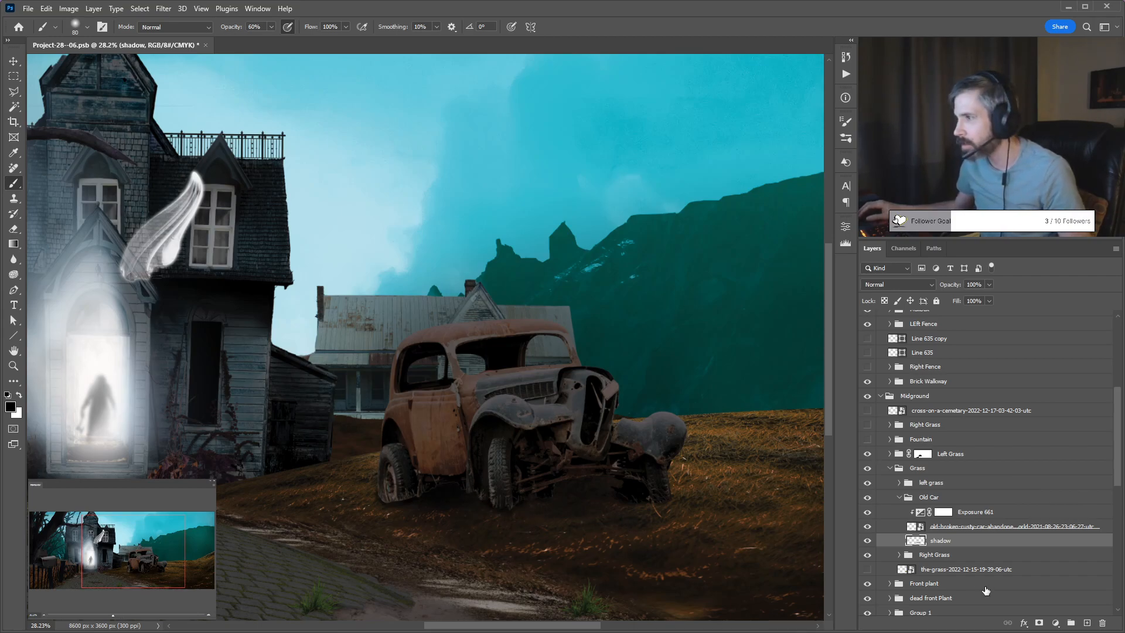
Move the shadow layer above the Exposure adjustment, unclipped, and erase the shadow spilling over the car's body.
{"action": "left_click_drag", "start_coordinate": [951, 540], "coordinate": [934, 517]}
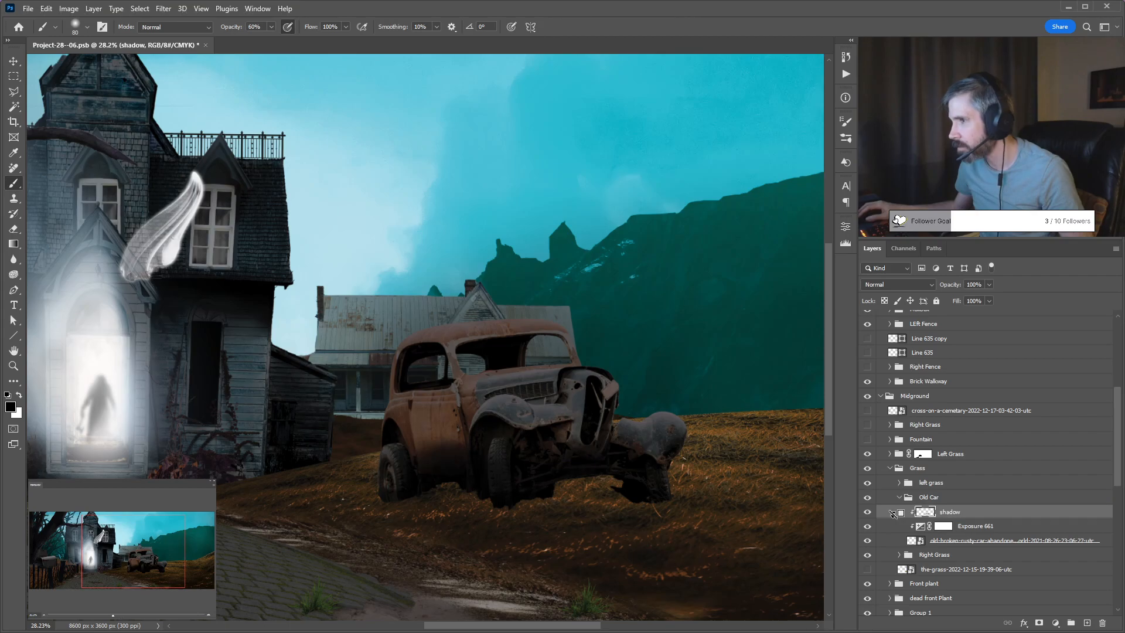
{"action": "left_click", "coordinate": [892, 513], "text": "alt"}
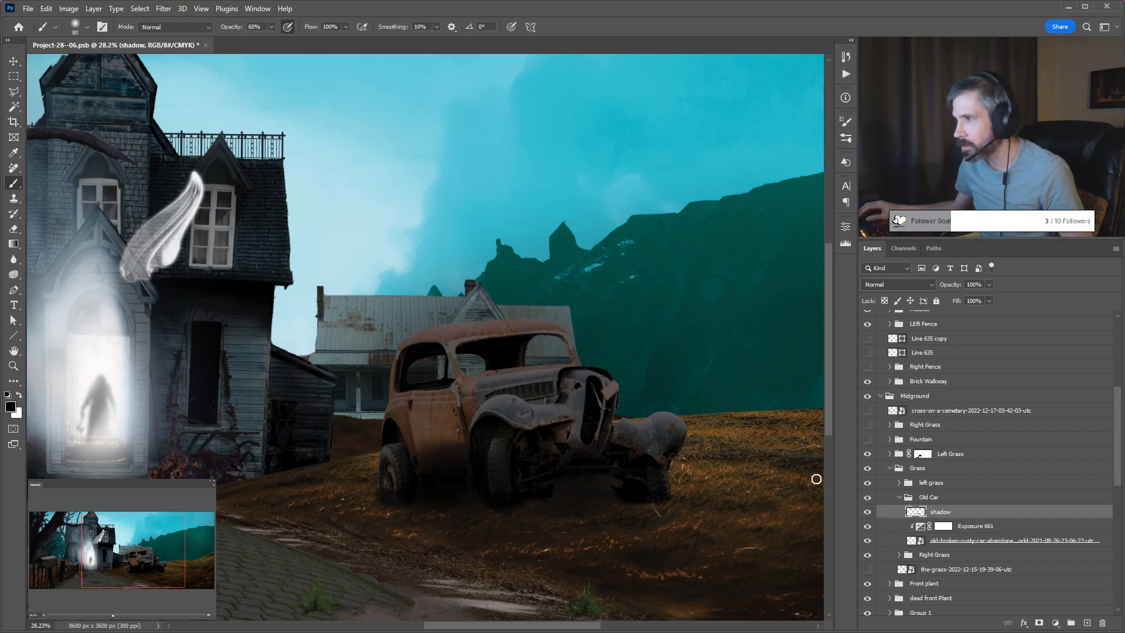
{"action": "key", "text": "e"}
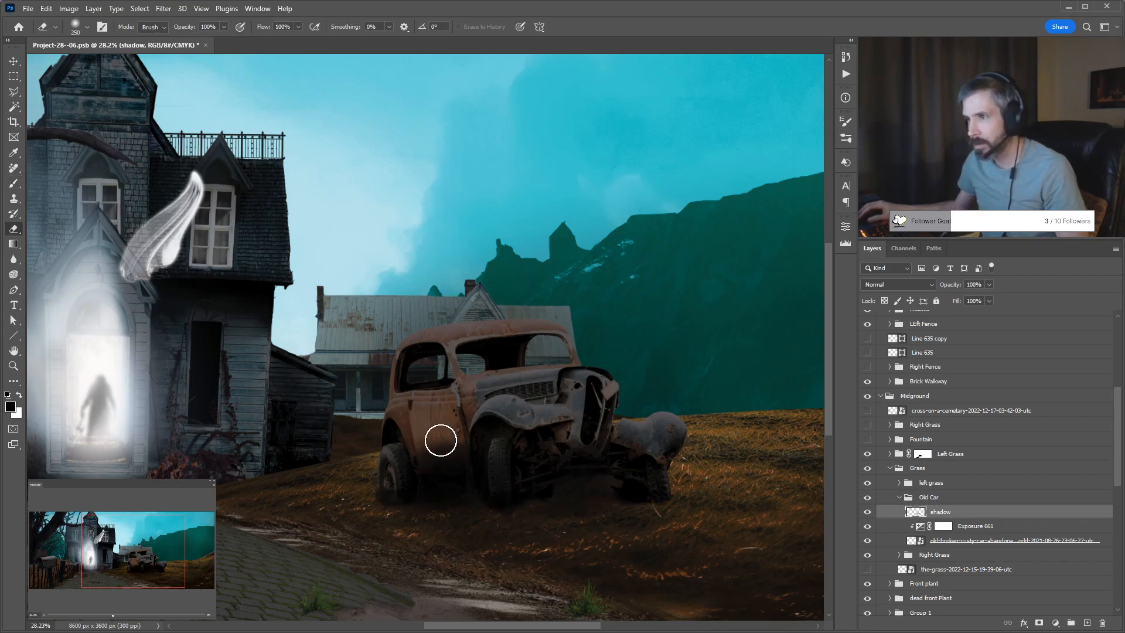
{"action": "mouse_move", "coordinate": [416, 424]}
{"action": "left_mouse_down"}
{"action": "mouse_move", "coordinate": [478, 434]}
{"action": "mouse_move", "coordinate": [426, 438]}
{"action": "mouse_move", "coordinate": [460, 442]}
{"action": "mouse_move", "coordinate": [426, 453]}
{"action": "mouse_move", "coordinate": [455, 458]}
{"action": "mouse_move", "coordinate": [481, 456]}
{"action": "mouse_move", "coordinate": [426, 453]}
{"action": "mouse_move", "coordinate": [469, 448]}
{"action": "mouse_move", "coordinate": [483, 425]}
{"action": "mouse_move", "coordinate": [537, 454]}
{"action": "mouse_move", "coordinate": [550, 435]}
{"action": "mouse_move", "coordinate": [460, 429]}
{"action": "mouse_move", "coordinate": [410, 445]}
{"action": "mouse_move", "coordinate": [467, 430]}
{"action": "mouse_move", "coordinate": [396, 481]}
{"action": "mouse_move", "coordinate": [402, 441]}
{"action": "mouse_move", "coordinate": [453, 426]}
{"action": "mouse_move", "coordinate": [591, 453]}
{"action": "mouse_move", "coordinate": [506, 483]}
{"action": "mouse_move", "coordinate": [526, 444]}
{"action": "mouse_move", "coordinate": [533, 474]}
{"action": "mouse_move", "coordinate": [577, 434]}
{"action": "mouse_move", "coordinate": [589, 450]}
{"action": "mouse_move", "coordinate": [574, 448]}
{"action": "mouse_move", "coordinate": [615, 427]}
{"action": "mouse_move", "coordinate": [632, 441]}
{"action": "mouse_move", "coordinate": [625, 453]}
{"action": "mouse_move", "coordinate": [649, 460]}
{"action": "mouse_move", "coordinate": [650, 480]}
{"action": "mouse_move", "coordinate": [648, 449]}
{"action": "left_mouse_up"}
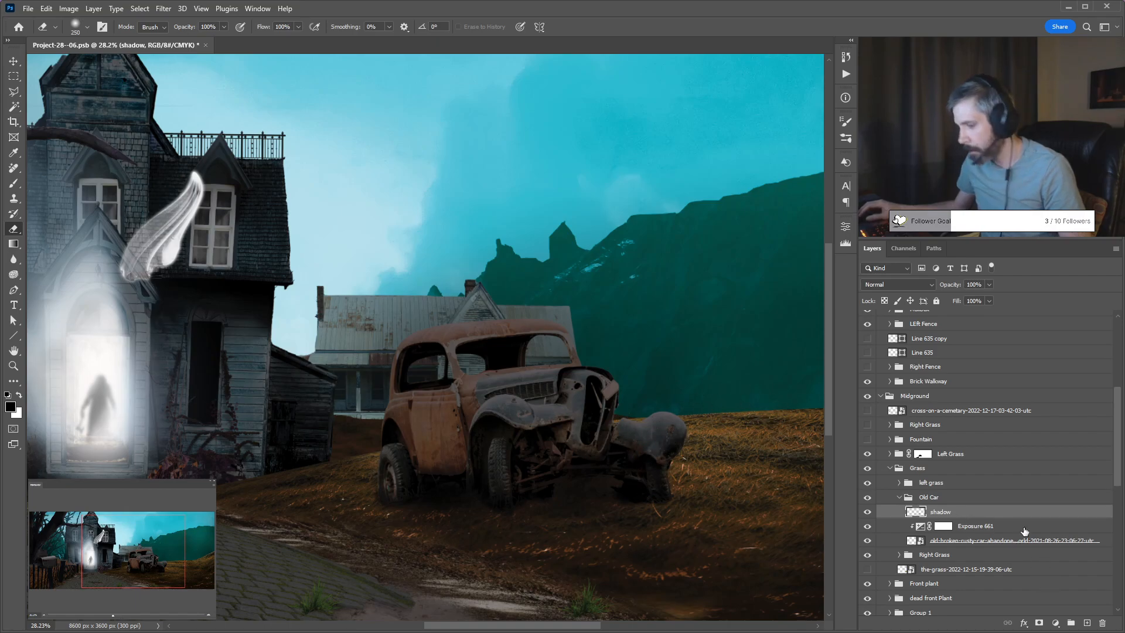
Add a new layer named back shadow directly below the car layer.
{"action": "left_click", "coordinate": [1087, 623]}
{"action": "left_click_drag", "start_coordinate": [975, 545], "coordinate": [919, 551]}
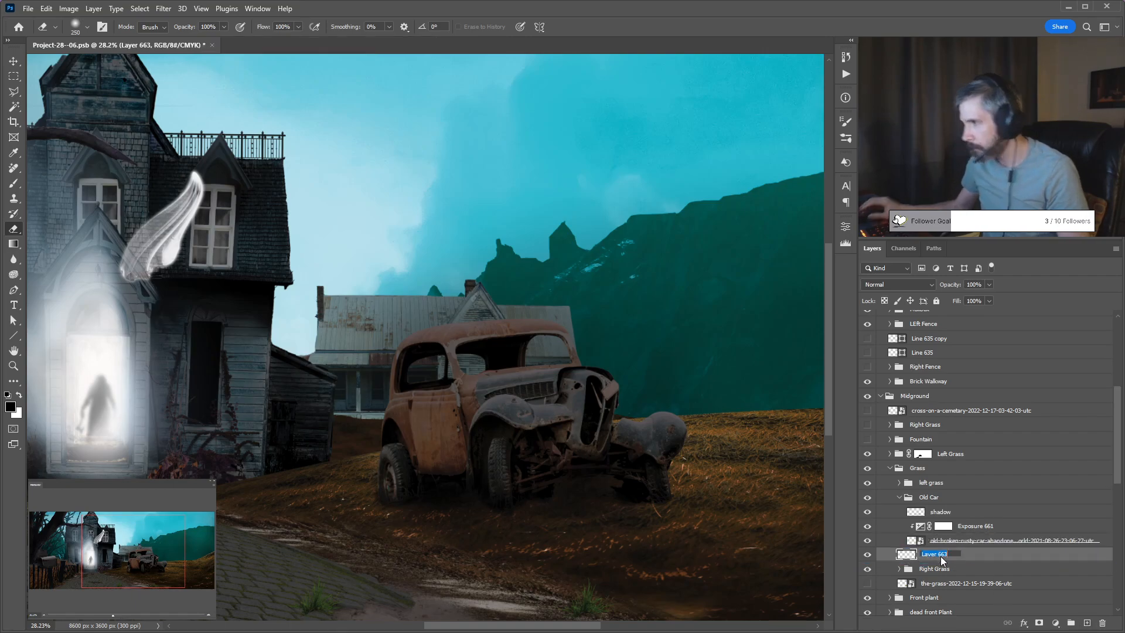
{"action": "type", "text": "back shadow"}
{"action": "key", "text": "Return"}
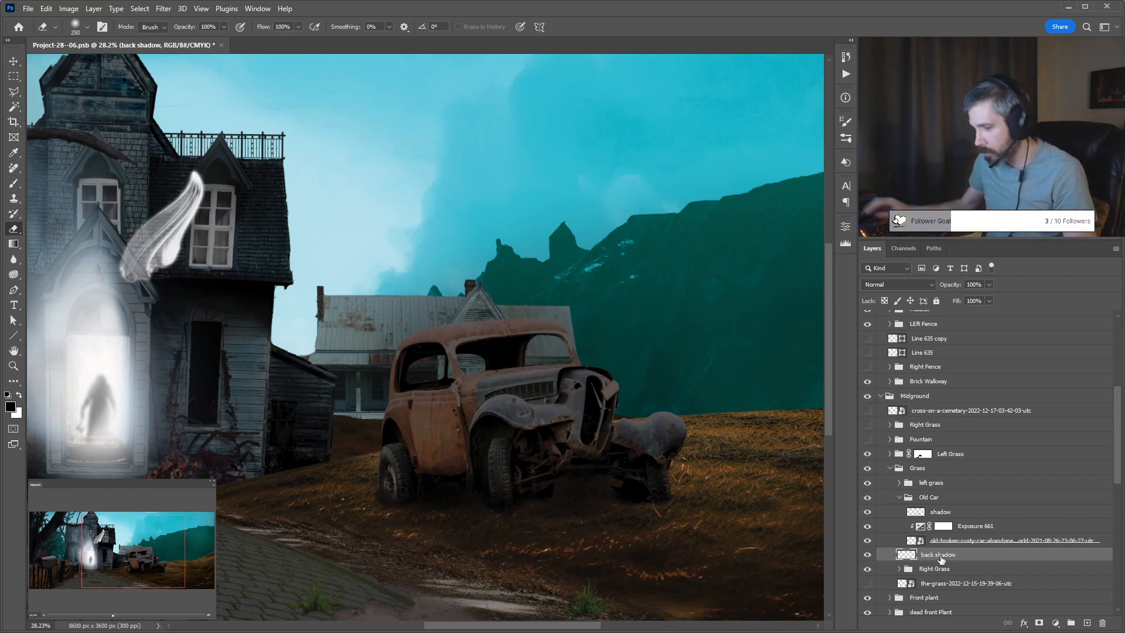
Paint black ground shadow beneath the car on the back shadow layer, enlarging the brush to size 175 at 40% opacity.
{"action": "key", "text": "b"}
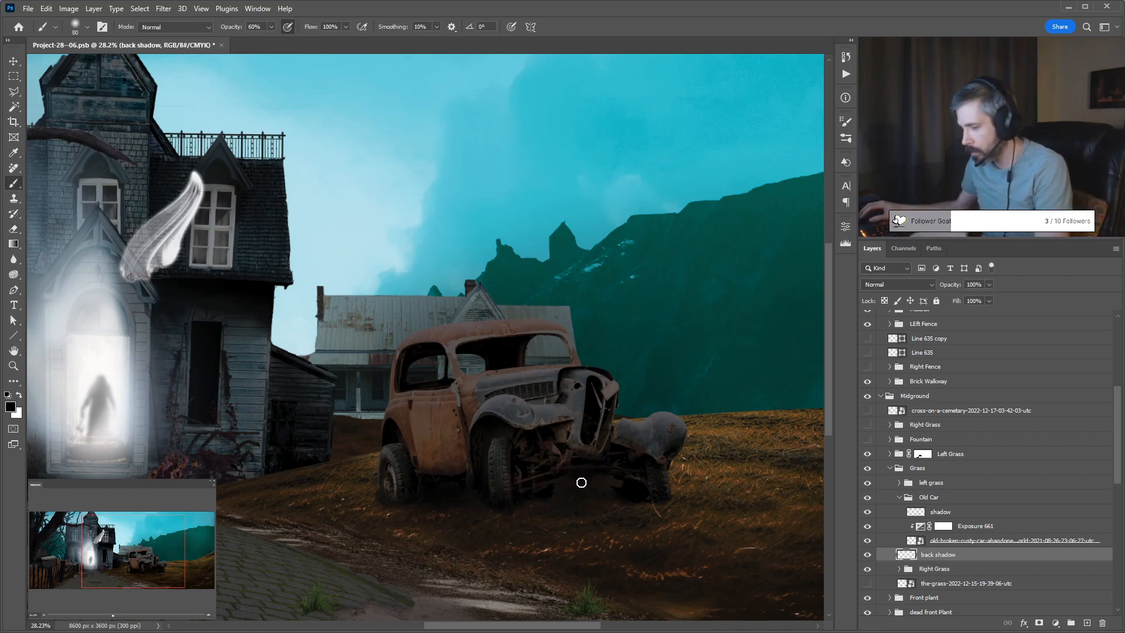
{"action": "key", "text": "bracketright"}
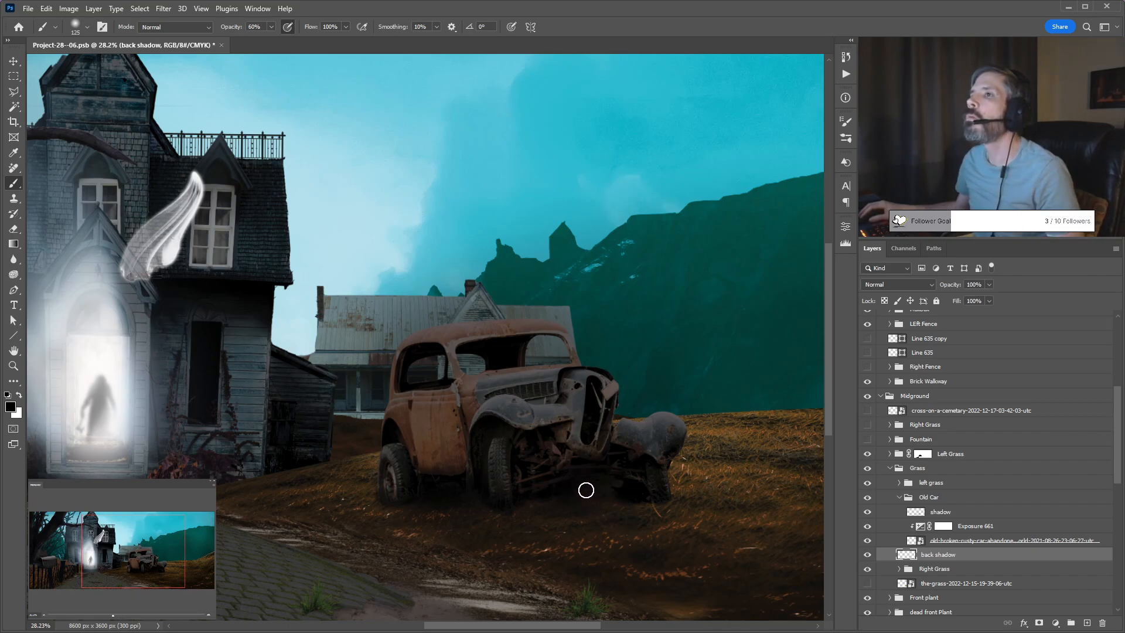
{"action": "key", "text": "bracketright"}
{"action": "key", "text": "bracketright"}
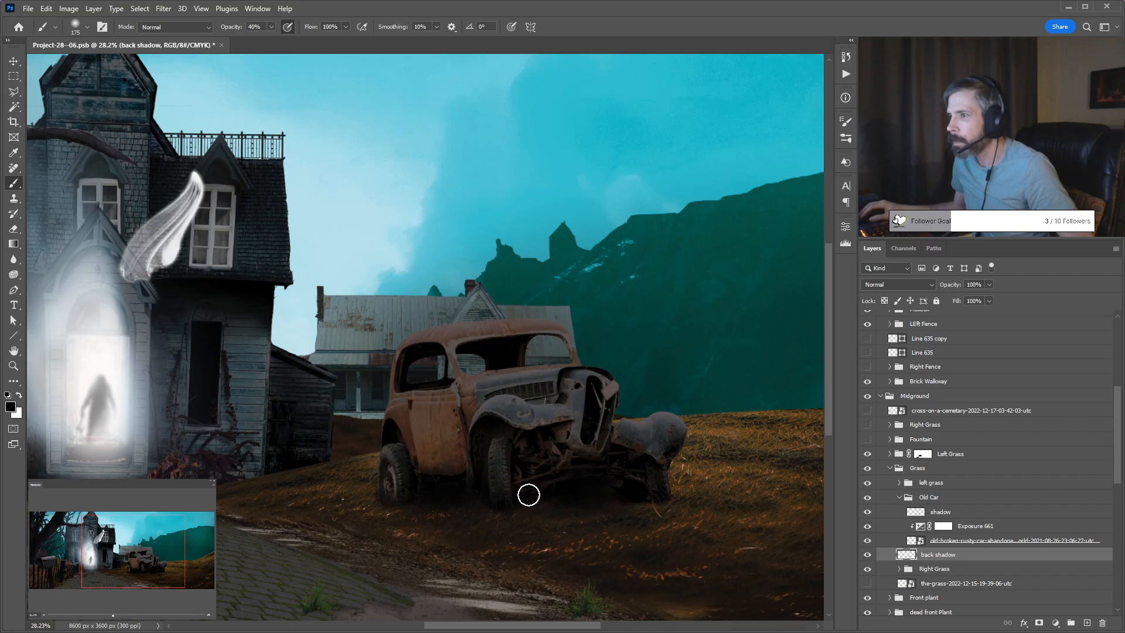
{"action": "key", "text": "x"}
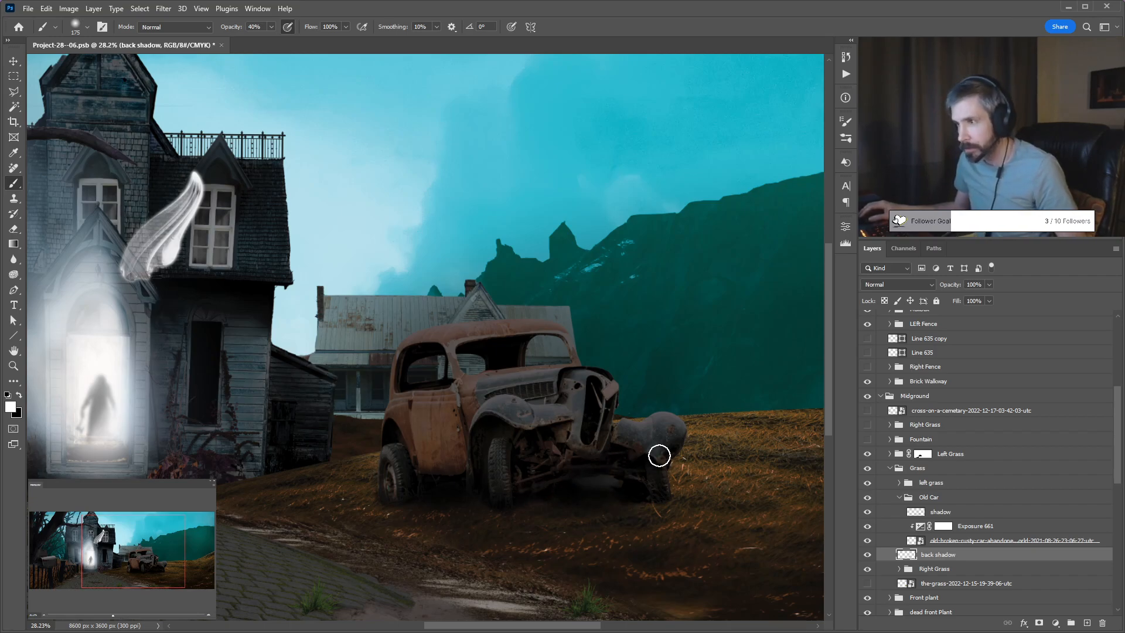
{"action": "key", "text": "e"}
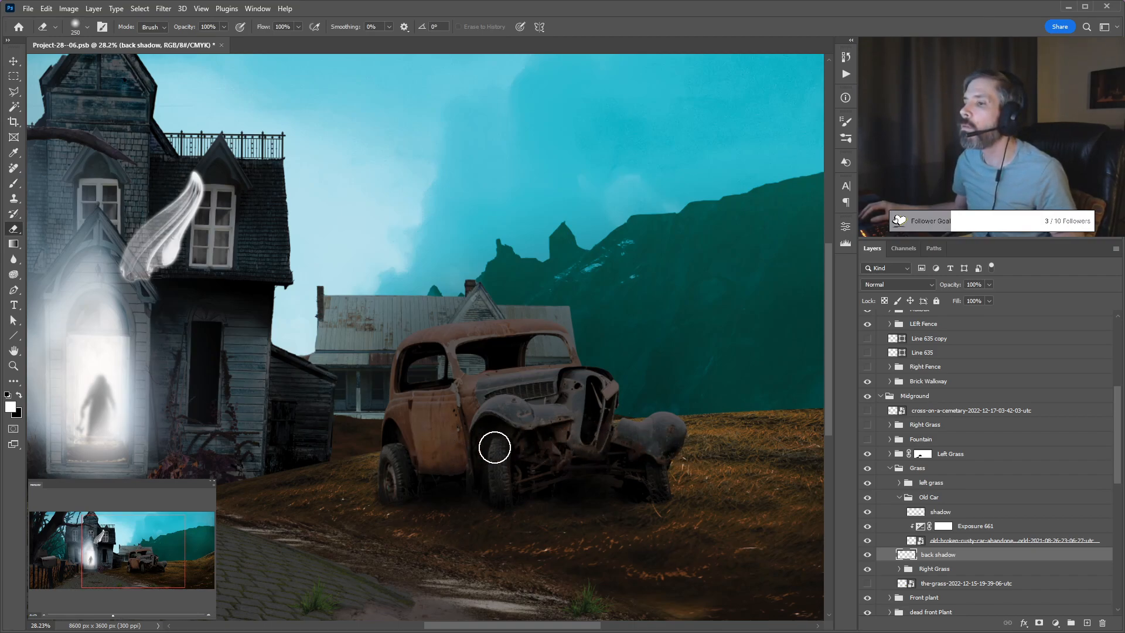
{"action": "key", "text": "v"}
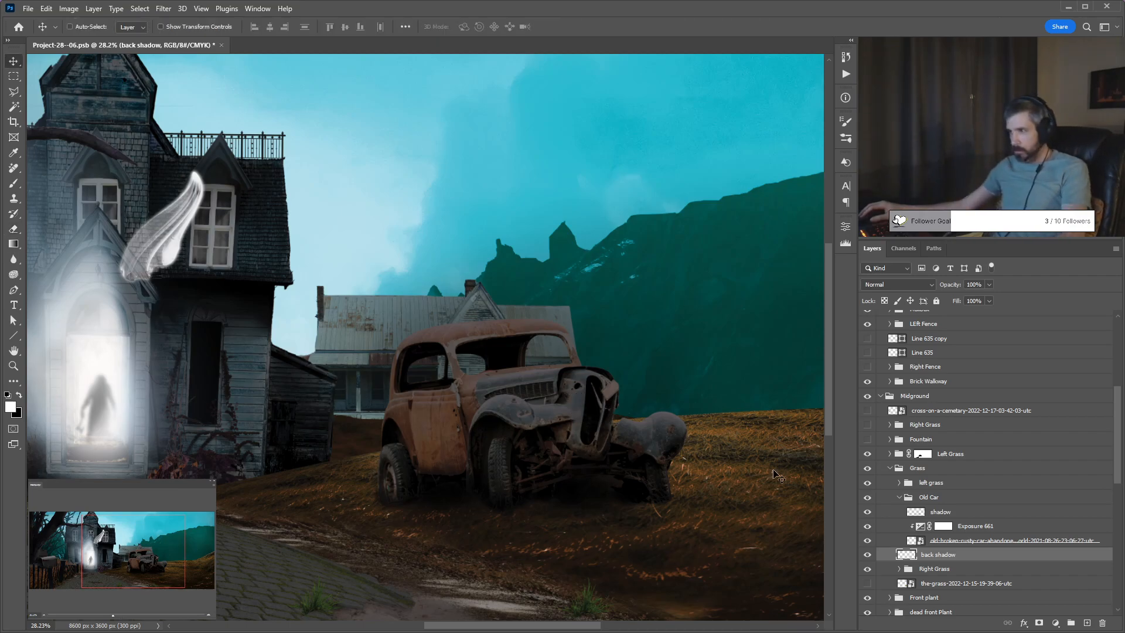
Collapse the Old Car group and shift the whole group closer to the haunted house, directly in front of the background farmhouse.
{"action": "left_click", "coordinate": [899, 496]}
{"action": "left_click", "coordinate": [932, 497]}
{"action": "left_click_drag", "start_coordinate": [547, 488], "coordinate": [605, 491]}
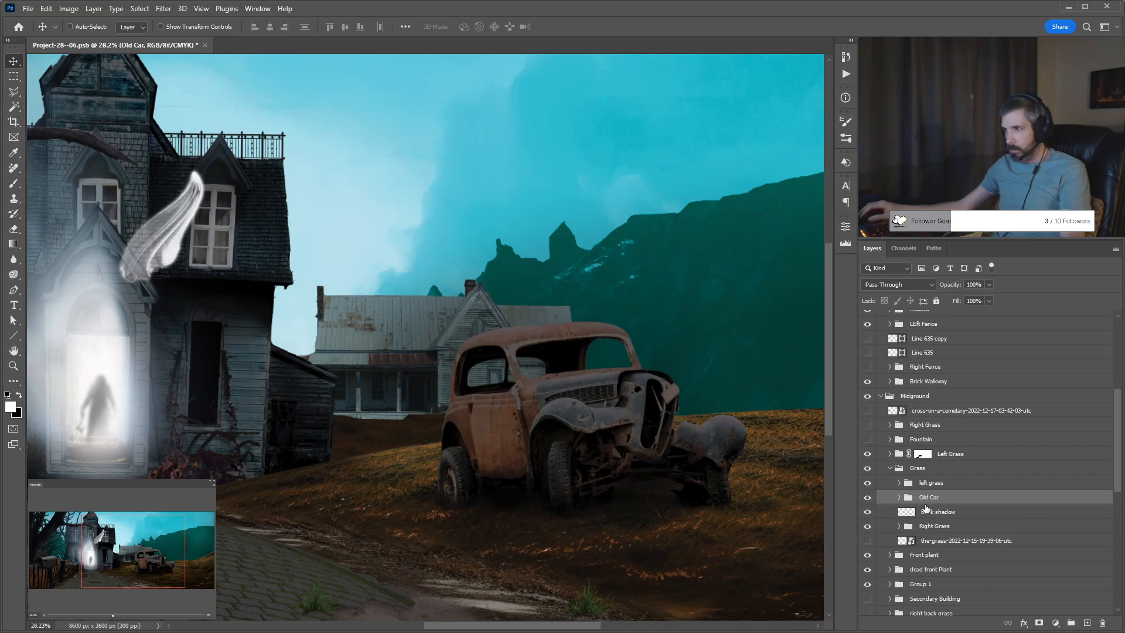
{"action": "left_click_drag", "start_coordinate": [573, 493], "coordinate": [528, 492]}
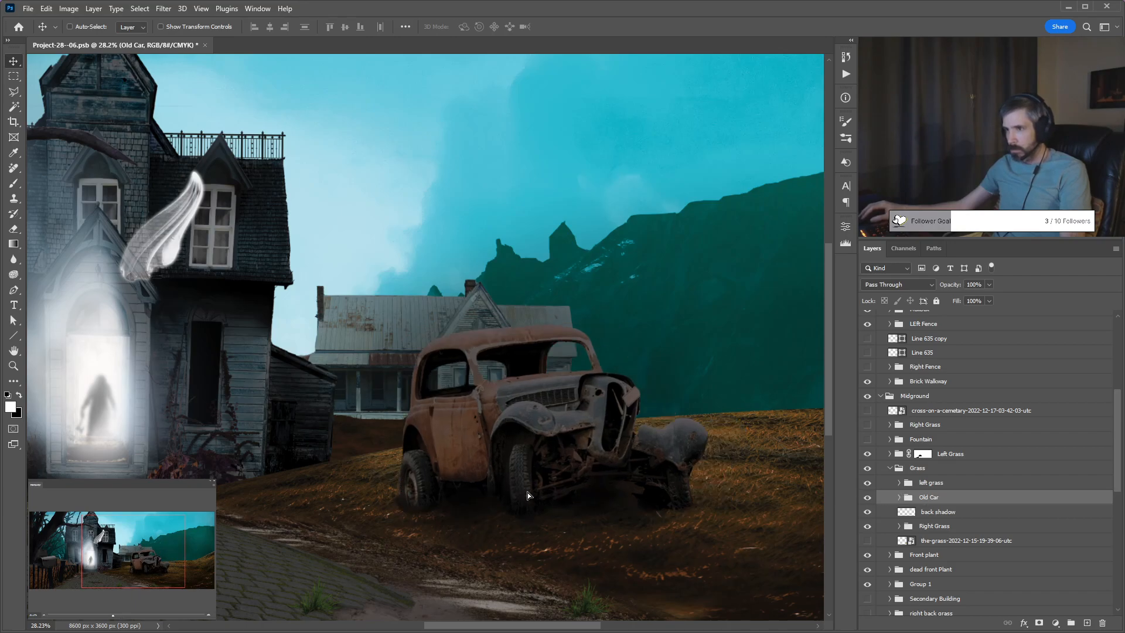
{"action": "key", "text": "ctrl+minus"}
{"action": "key", "text": "ctrl+minus"}
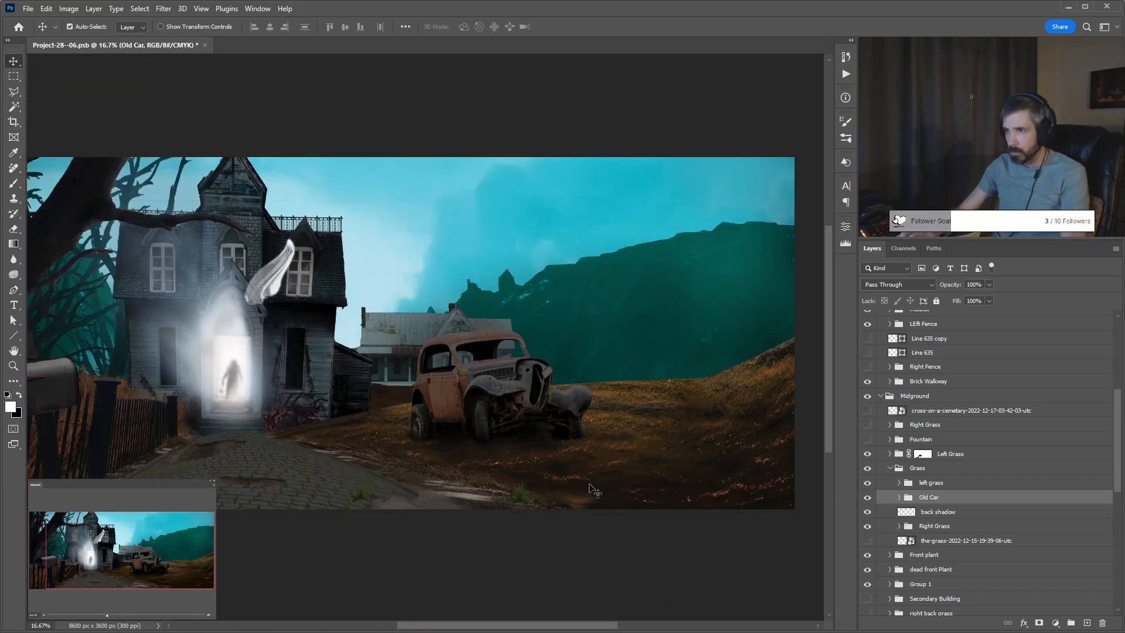
{"action": "left_click_drag", "start_coordinate": [495, 401], "coordinate": [596, 428]}
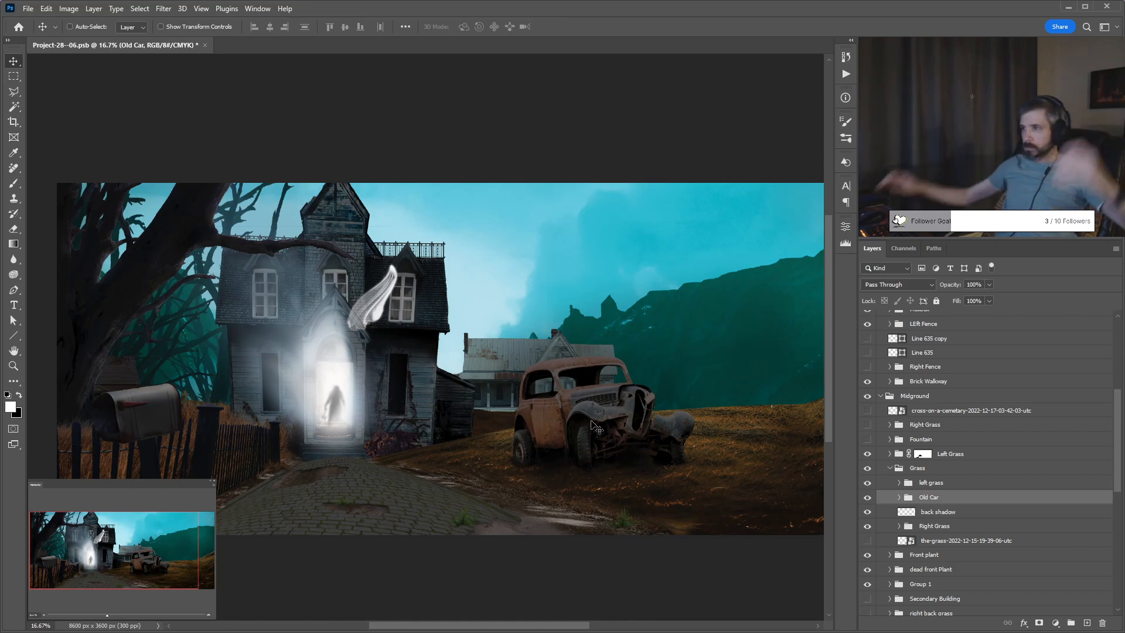
{"action": "left_click_drag", "start_coordinate": [578, 427], "coordinate": [543, 432]}
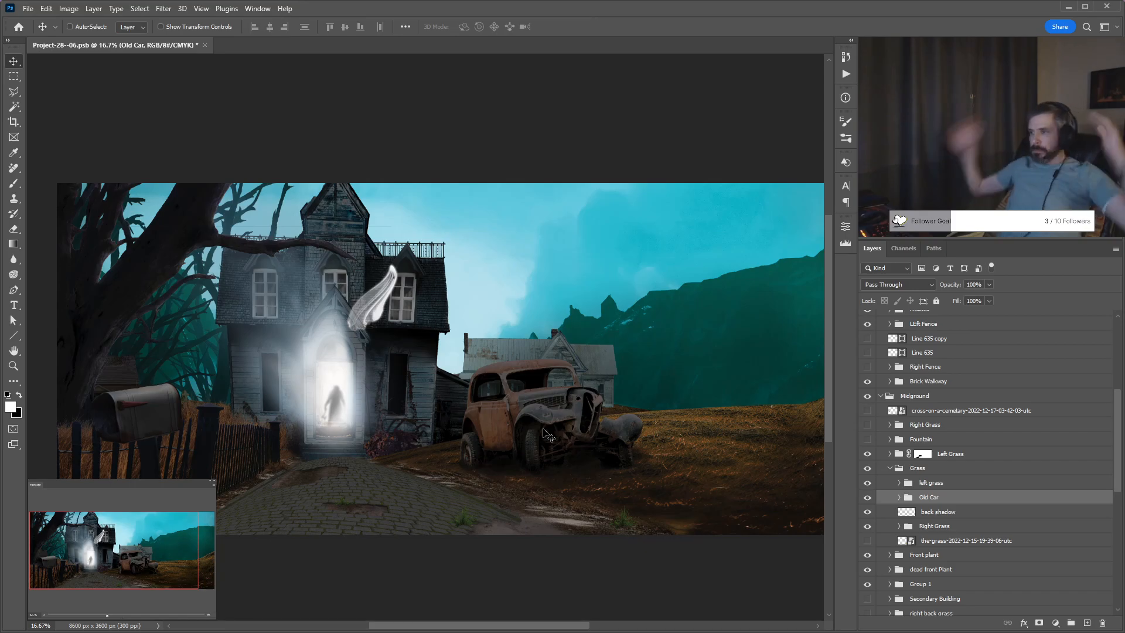
Add a white Solid Color fill layer above the shadow layer in the Old Car group and invert its mask to black.
{"action": "left_click", "coordinate": [900, 498]}
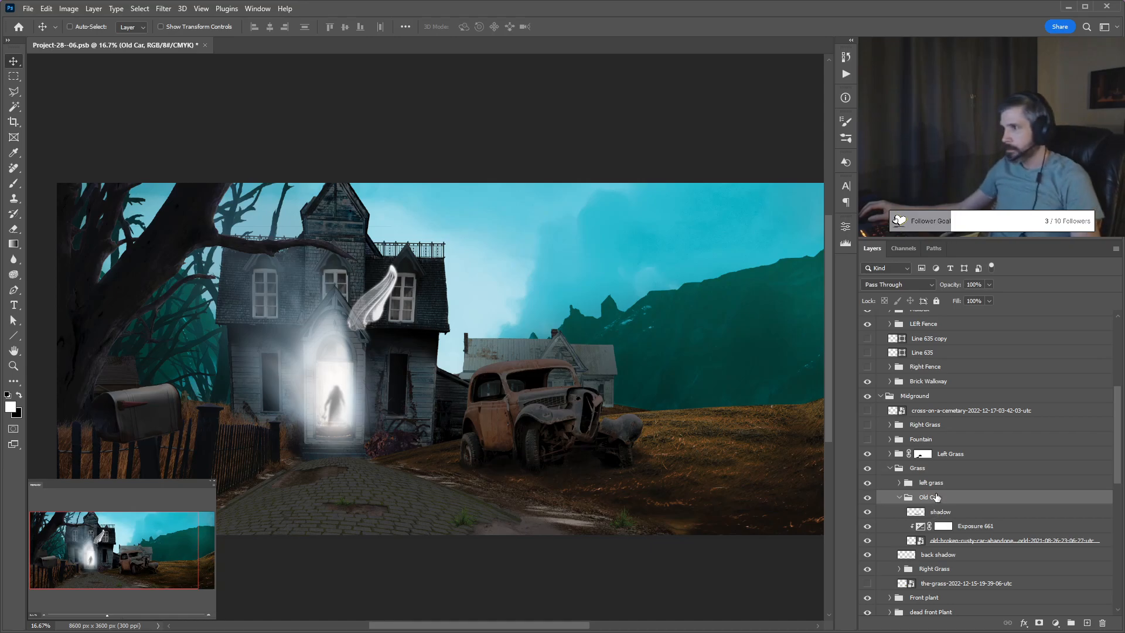
{"action": "scroll", "coordinate": [495, 372], "scroll_direction": "up", "scroll_amount": 3}
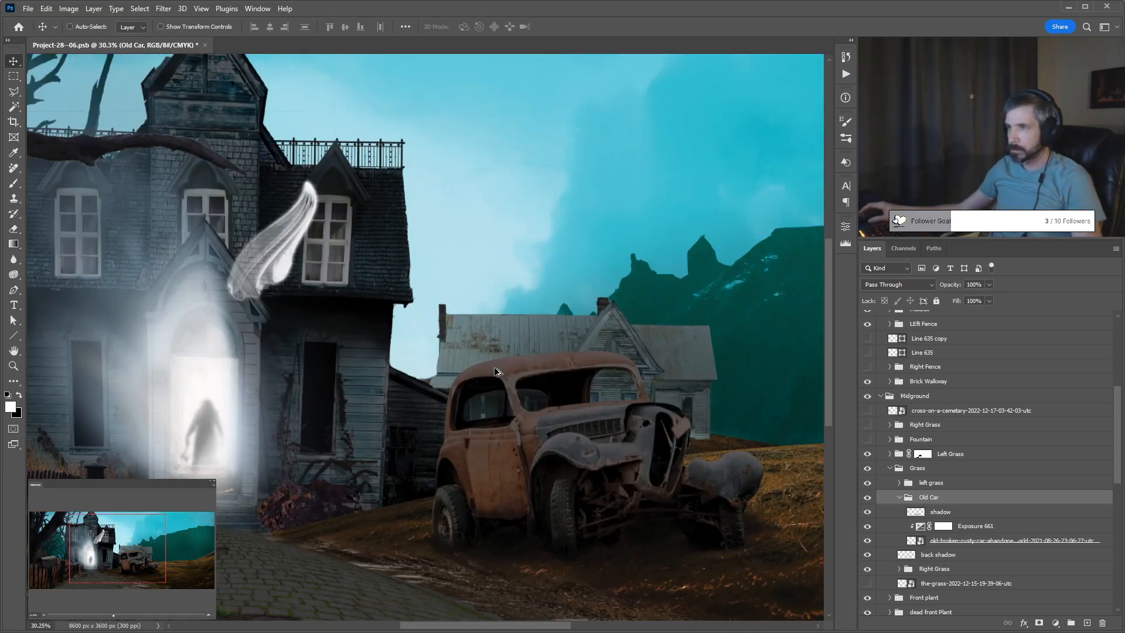
{"action": "scroll", "coordinate": [495, 371], "scroll_direction": "up", "scroll_amount": 3}
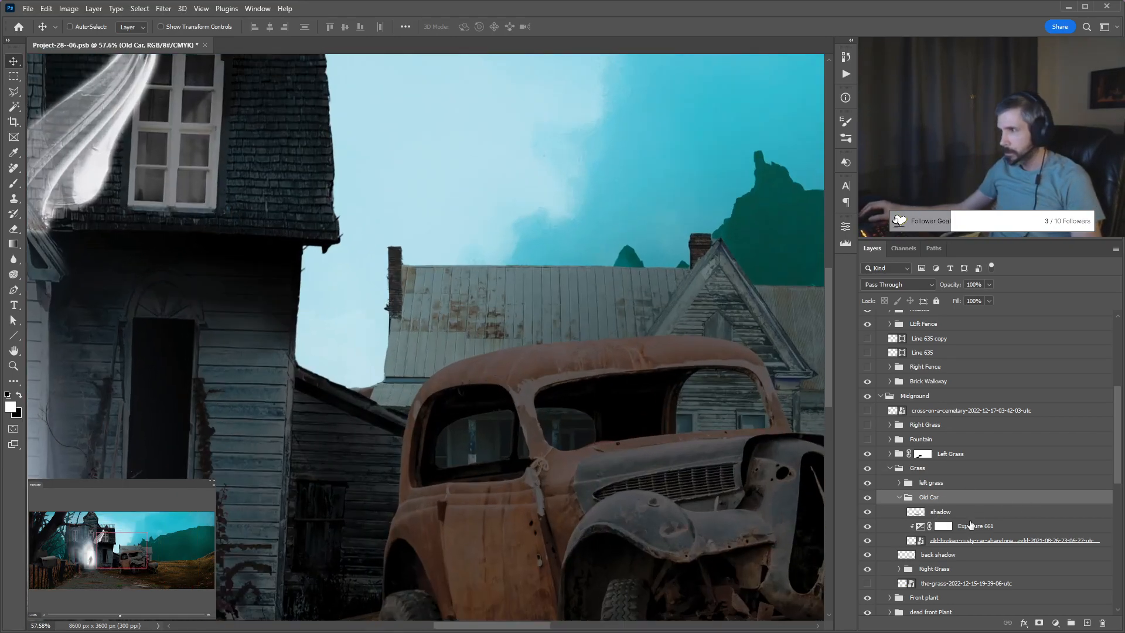
{"action": "left_click", "coordinate": [939, 515]}
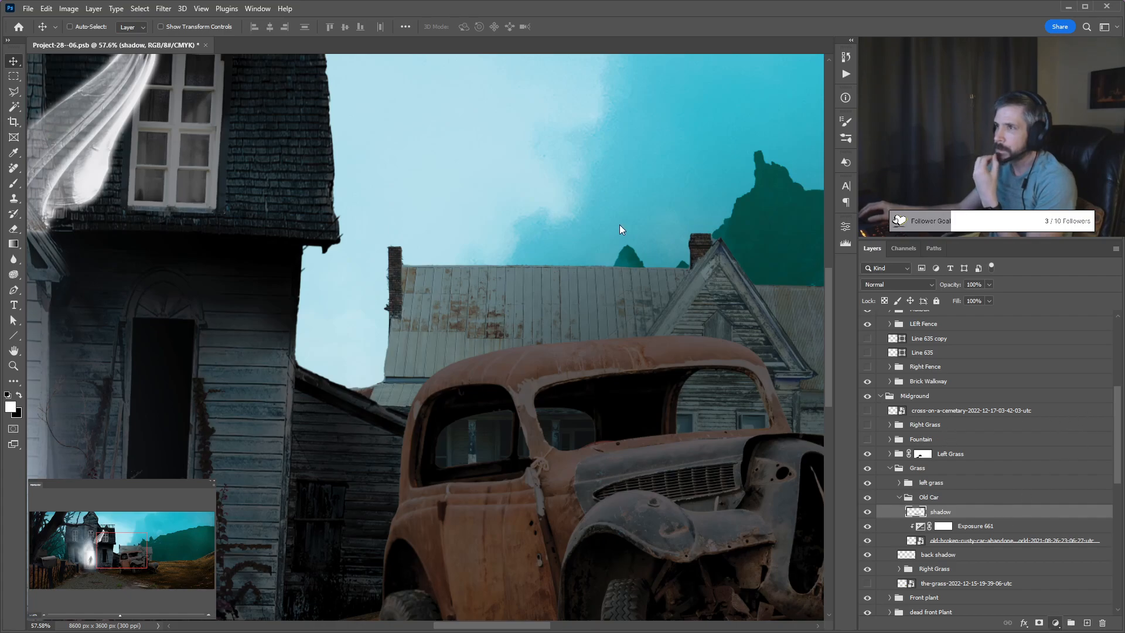
{"action": "key", "text": "alt+BackSpace"}
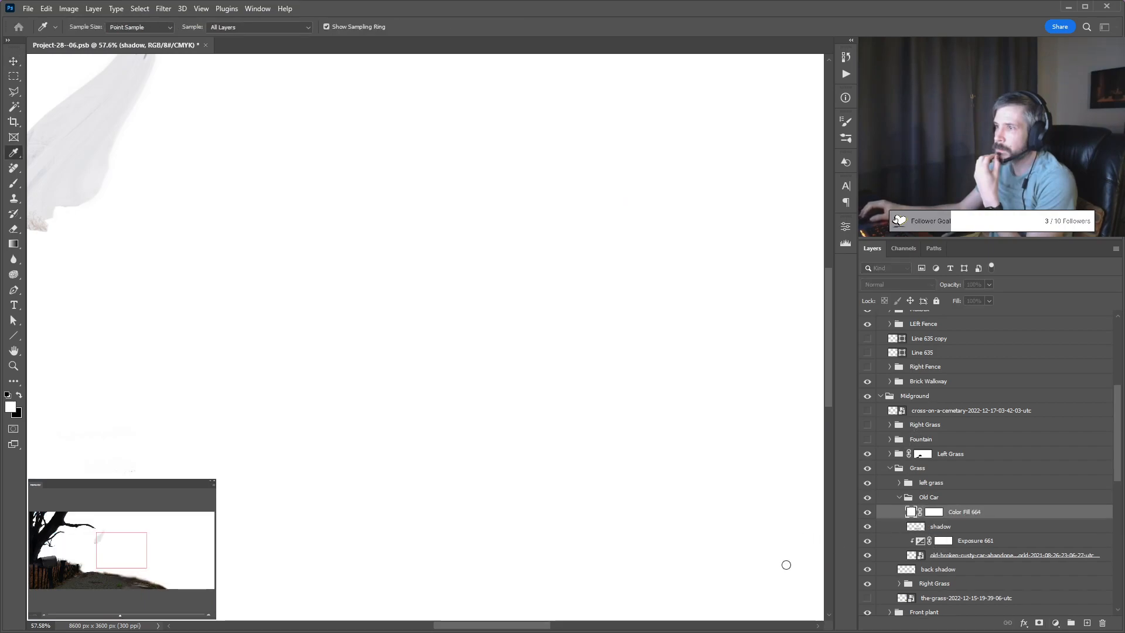
{"action": "left_click", "coordinate": [936, 513]}
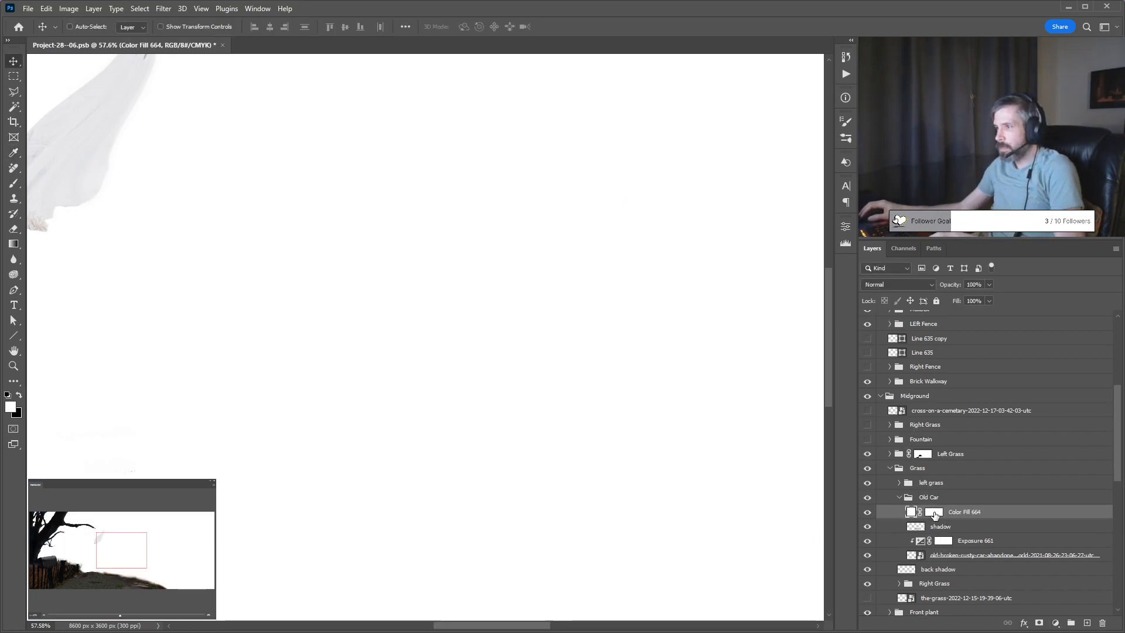
{"action": "key", "text": "x"}
{"action": "key", "text": "ctrl+i"}
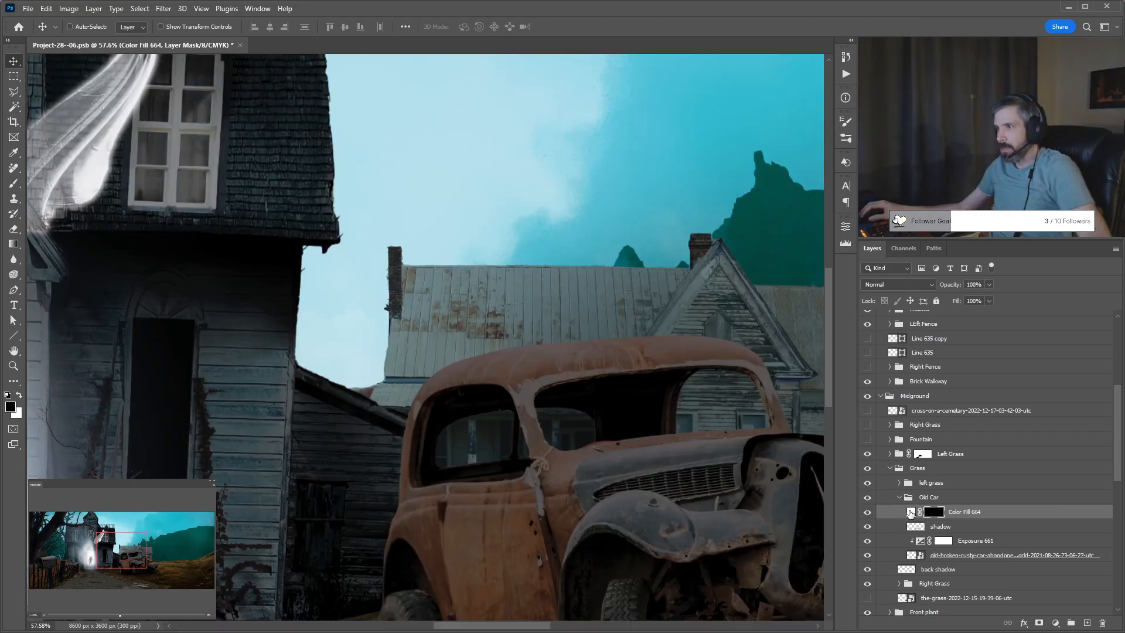
Change the colour fill layer's white to a blue sampled from the sky above the farmhouse.
{"action": "key", "text": "x"}
{"action": "key", "text": "i"}
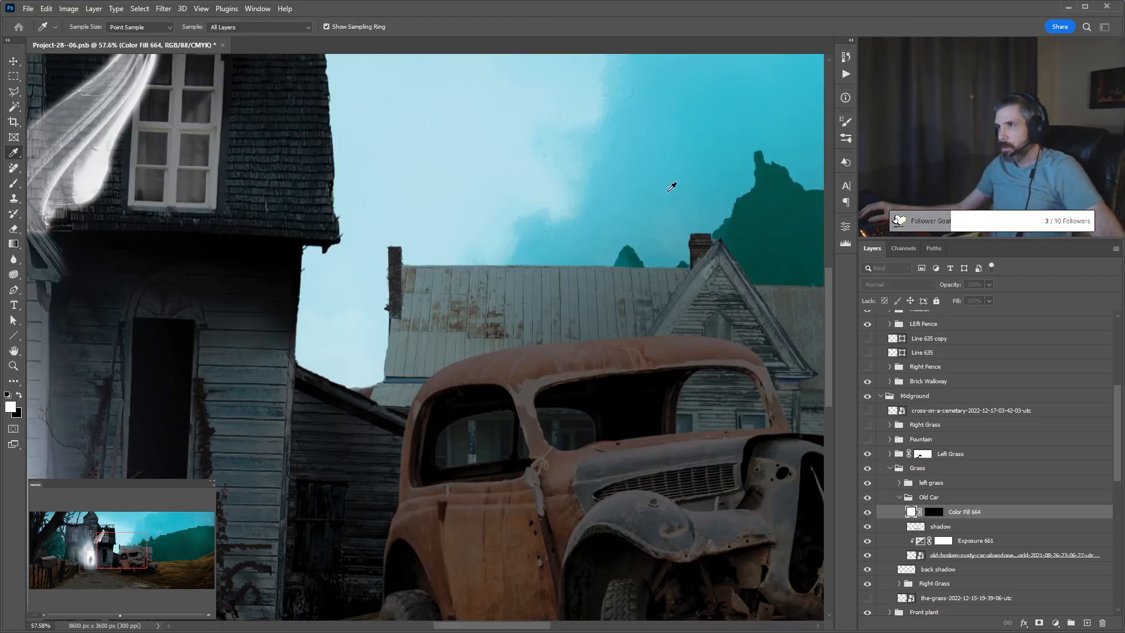
{"action": "key", "text": "v"}
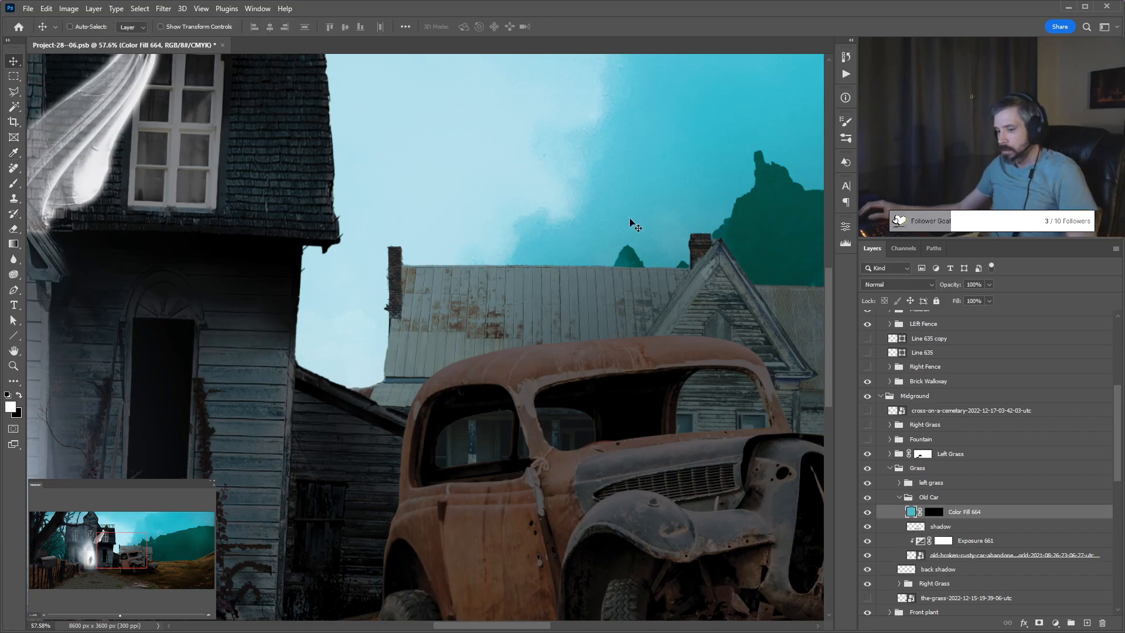
Reduce the brush to size 90 and try a white stroke at 40% opacity on the fill layer's mask along the car's roof.
{"action": "key", "text": "b"}
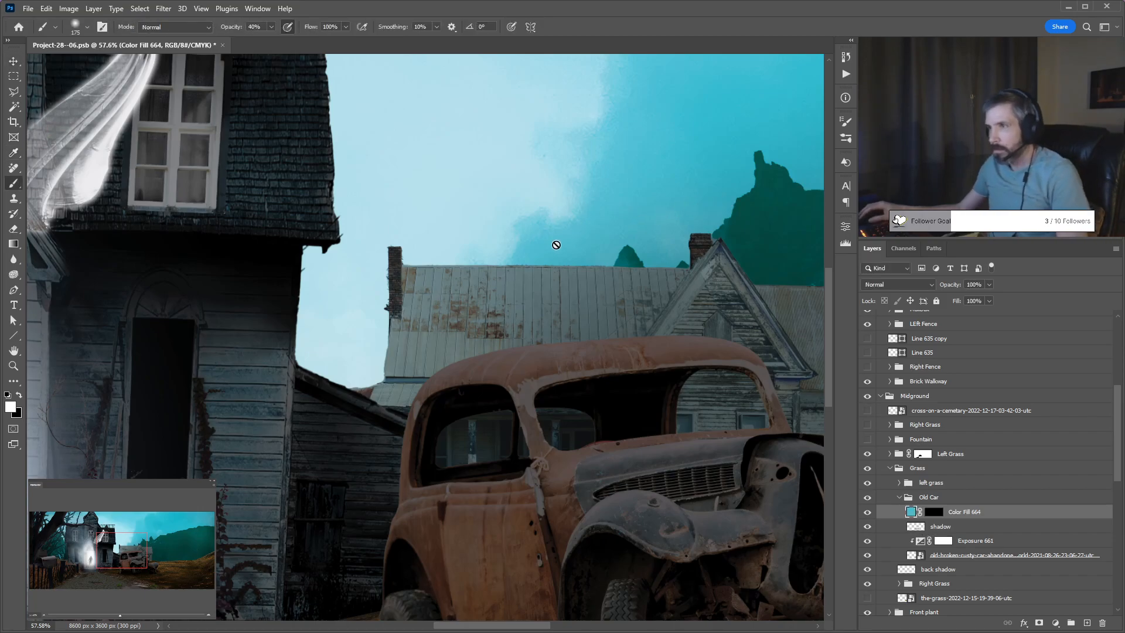
{"action": "left_click", "coordinate": [934, 515]}
{"action": "key", "text": "x"}
{"action": "key", "text": "bracketleft"}
{"action": "key", "text": "bracketleft"}
{"action": "key", "text": "bracketleft"}
{"action": "key", "text": "bracketleft"}
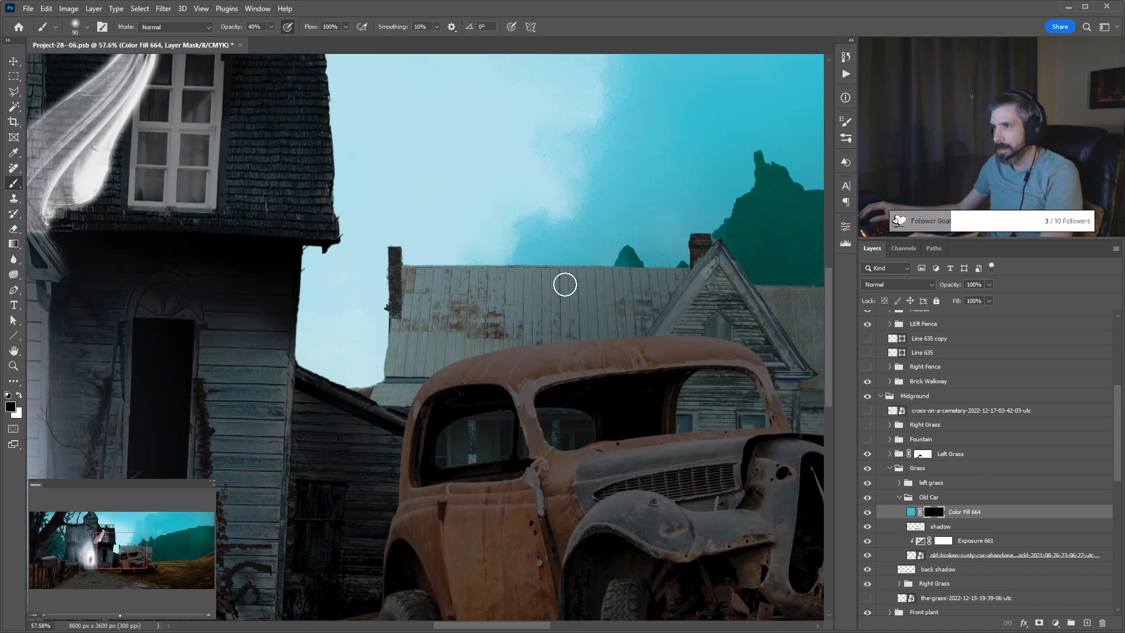
{"action": "key", "text": "x"}
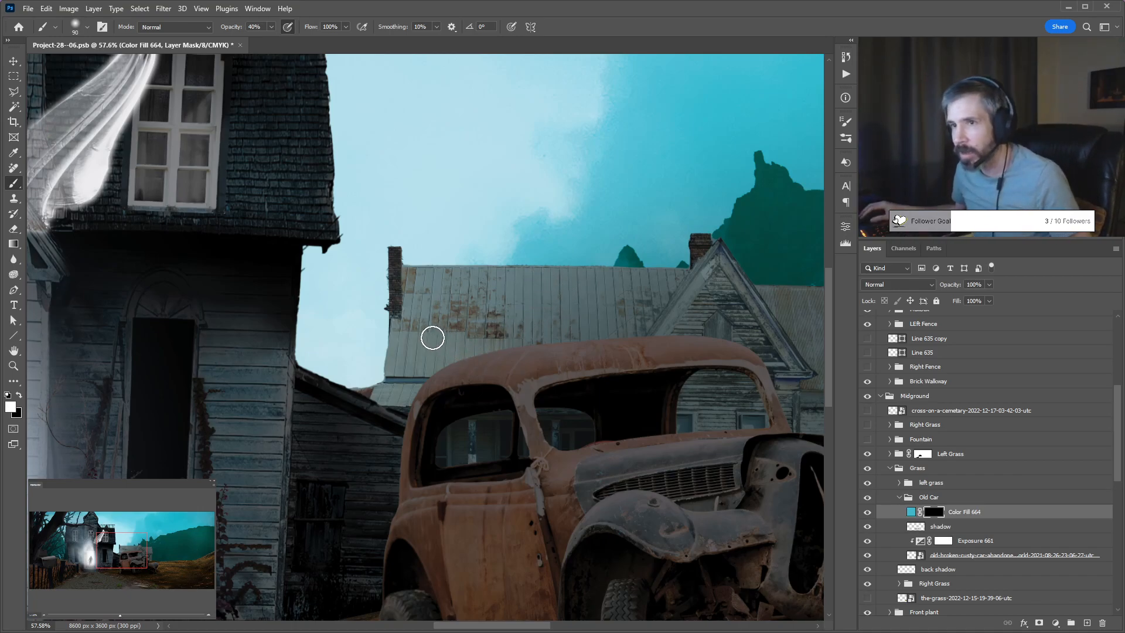
{"action": "left_click_drag", "start_coordinate": [455, 351], "coordinate": [517, 329]}
{"action": "key", "text": "ctrl+z"}
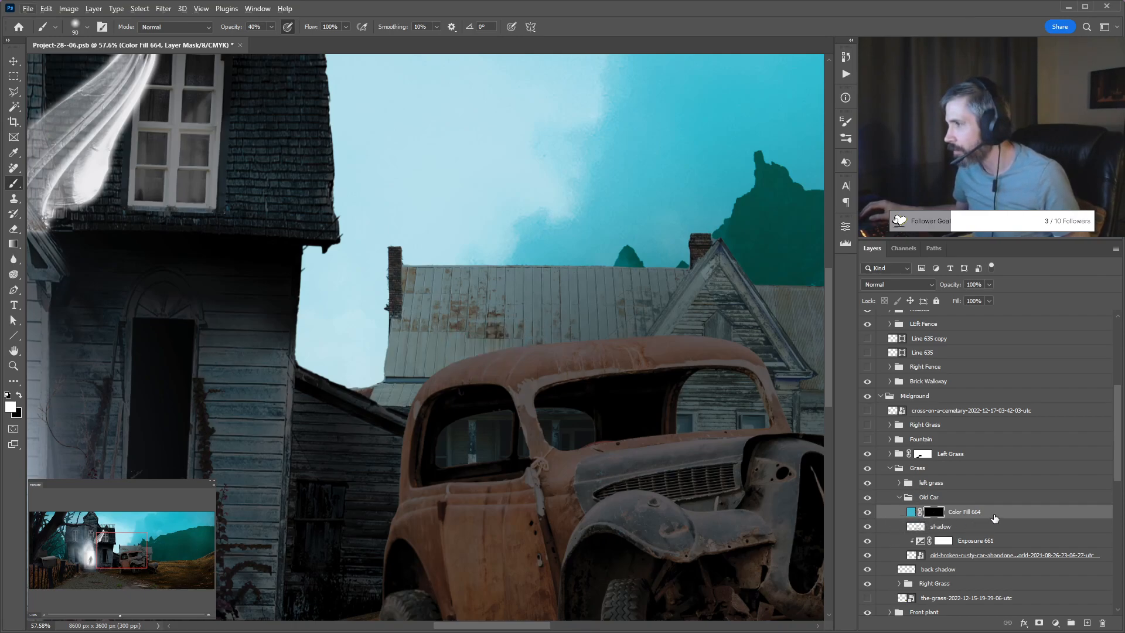
Move the blue colour fill below the shadow layer, clip it to the car, and select its mask.
{"action": "left_click_drag", "start_coordinate": [1003, 515], "coordinate": [897, 535]}
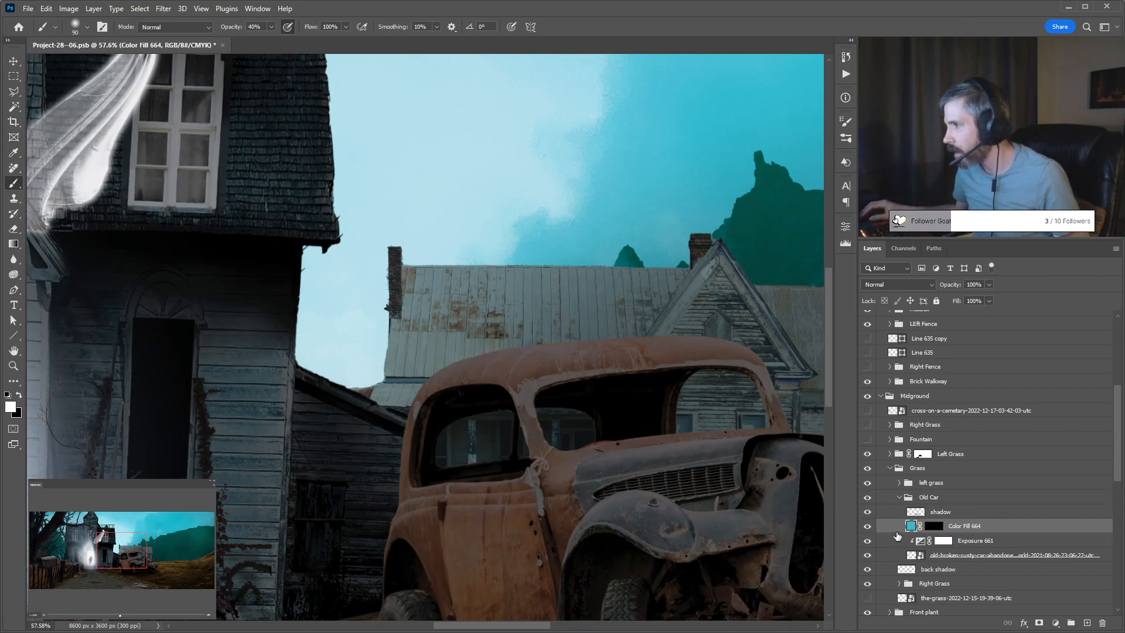
{"action": "left_click", "coordinate": [891, 529], "text": "alt"}
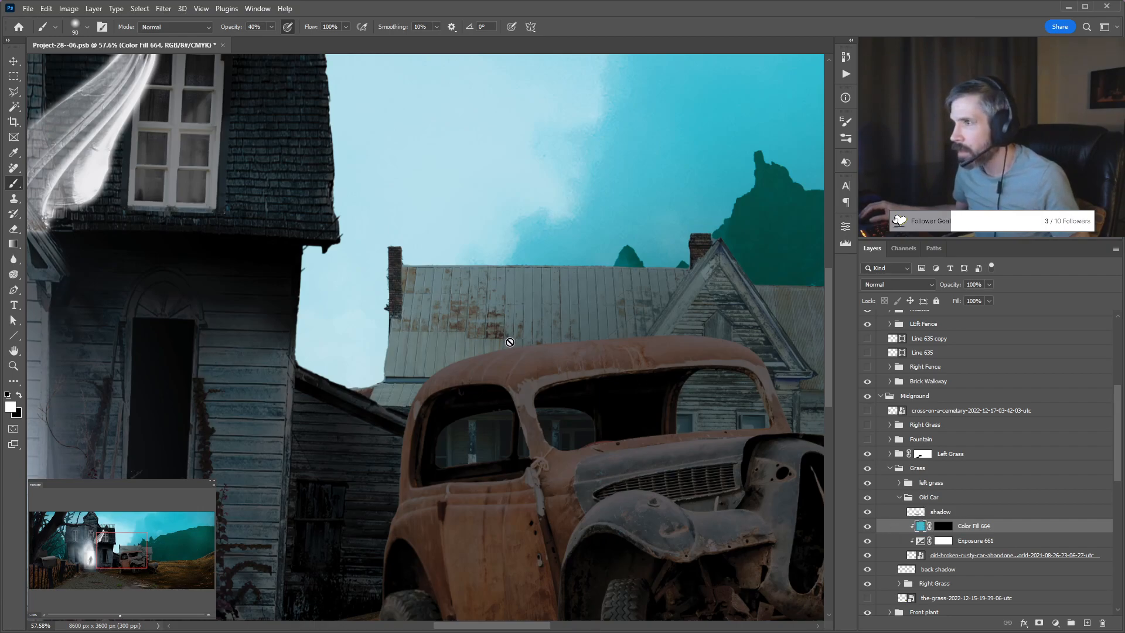
{"action": "left_click", "coordinate": [943, 526]}
Undo a trial stroke beside the car's roof and set the brush to 100% opacity and 20% flow.
{"action": "left_click_drag", "start_coordinate": [711, 327], "coordinate": [682, 319]}
{"action": "key", "text": "ctrl+z"}
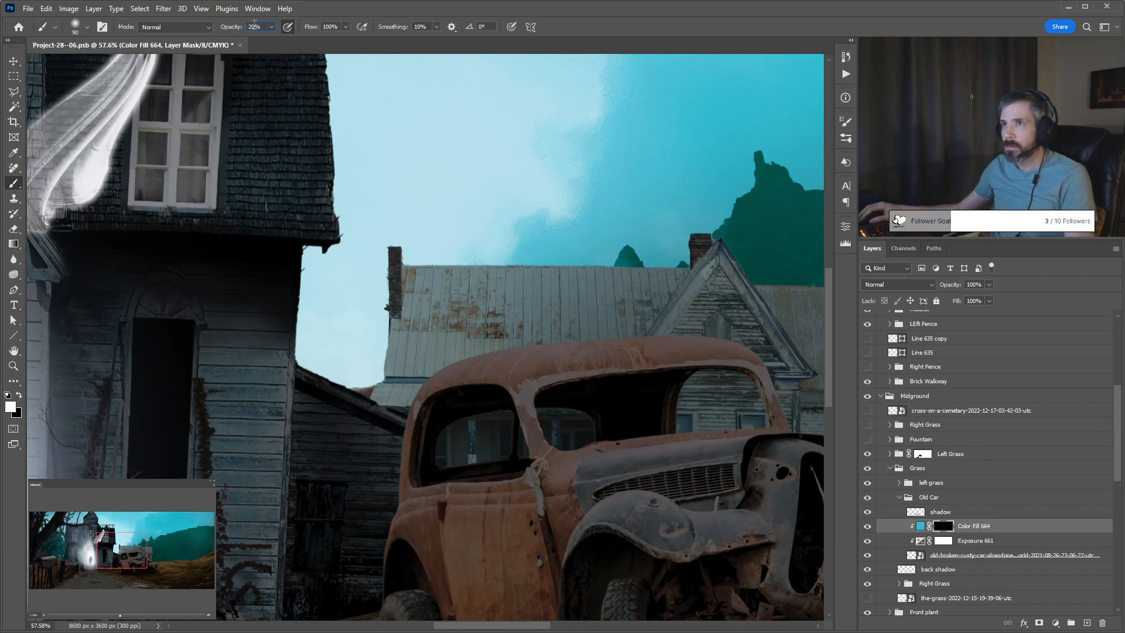
{"action": "type", "text": "100"}
{"action": "key", "text": "Tab"}
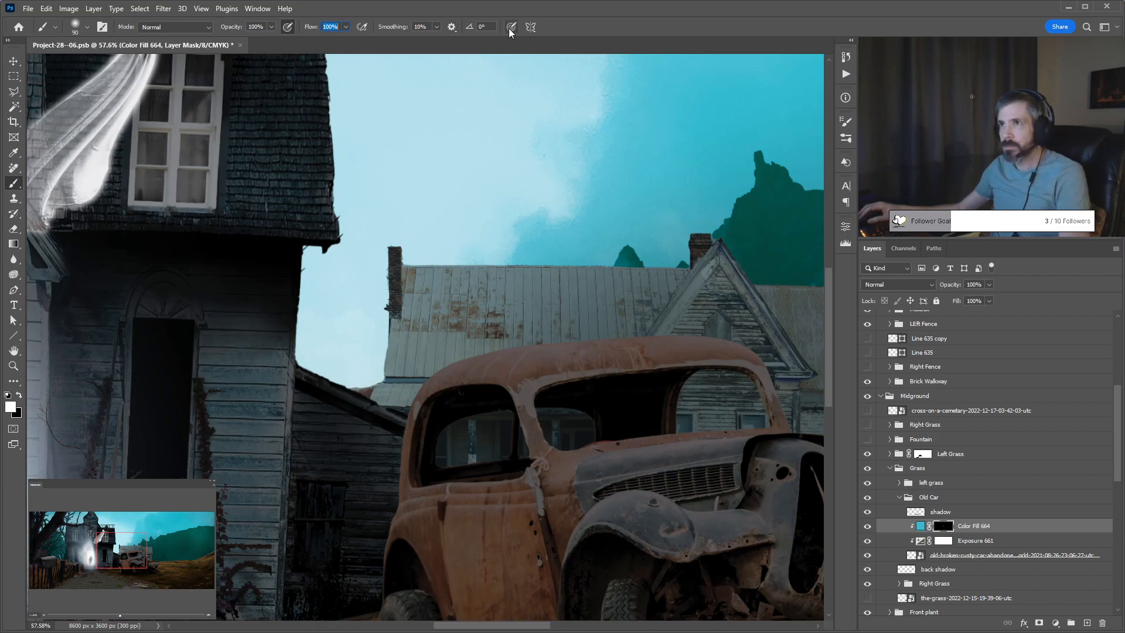
{"action": "type", "text": "20"}
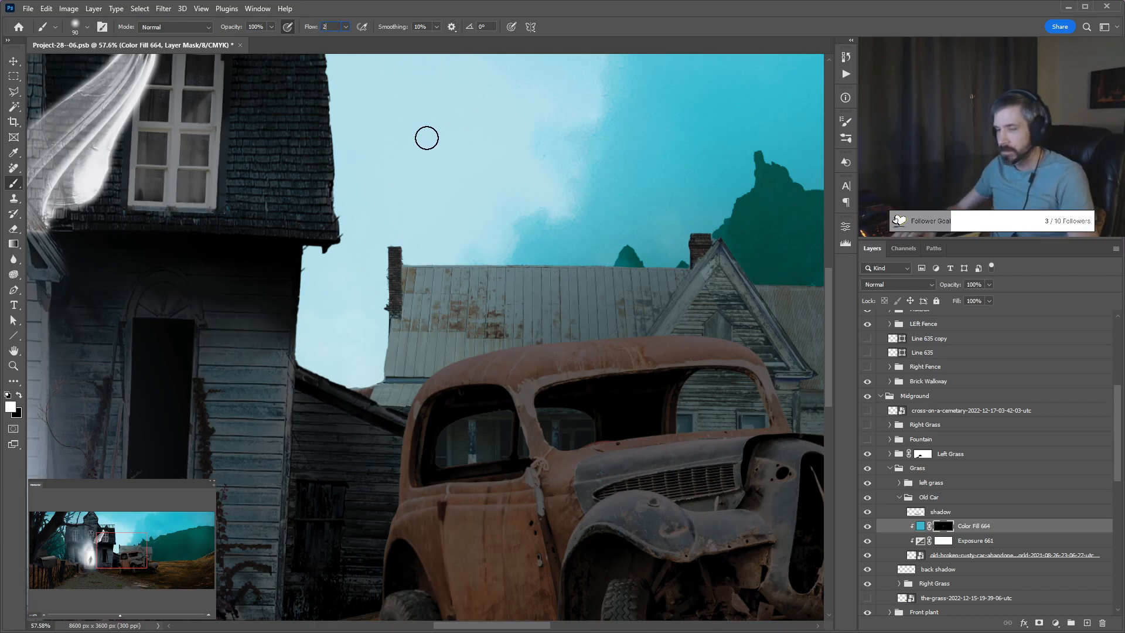
{"action": "key", "text": "Return"}
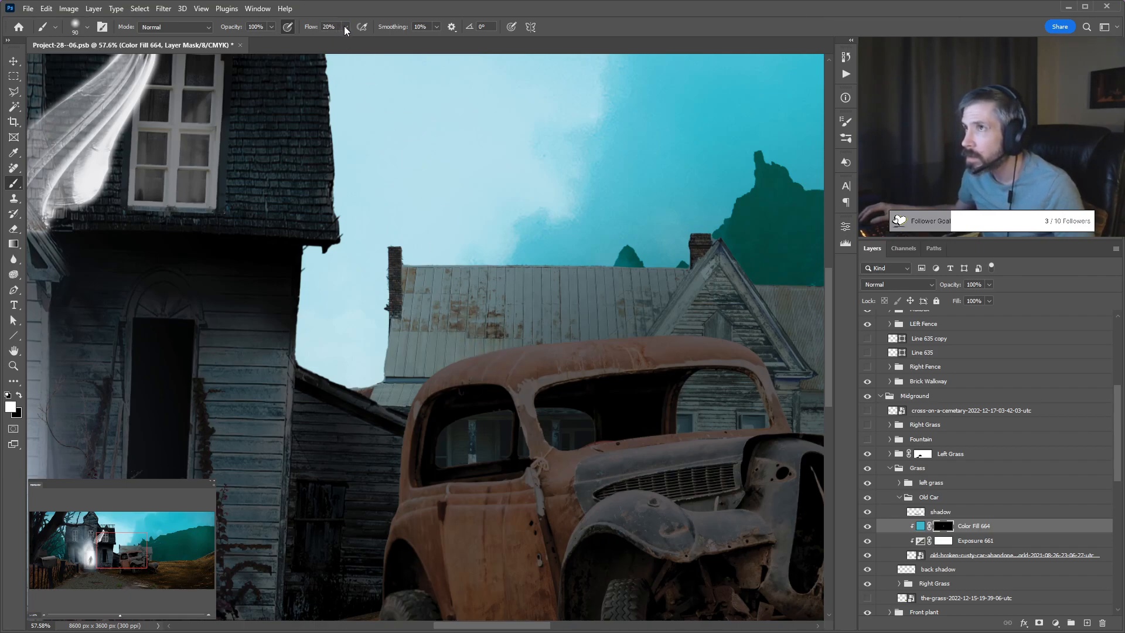
{"action": "mouse_move", "coordinate": [438, 359]}
{"action": "left_mouse_down"}
{"action": "mouse_move", "coordinate": [590, 330]}
{"action": "mouse_move", "coordinate": [706, 335]}
{"action": "left_mouse_up"}
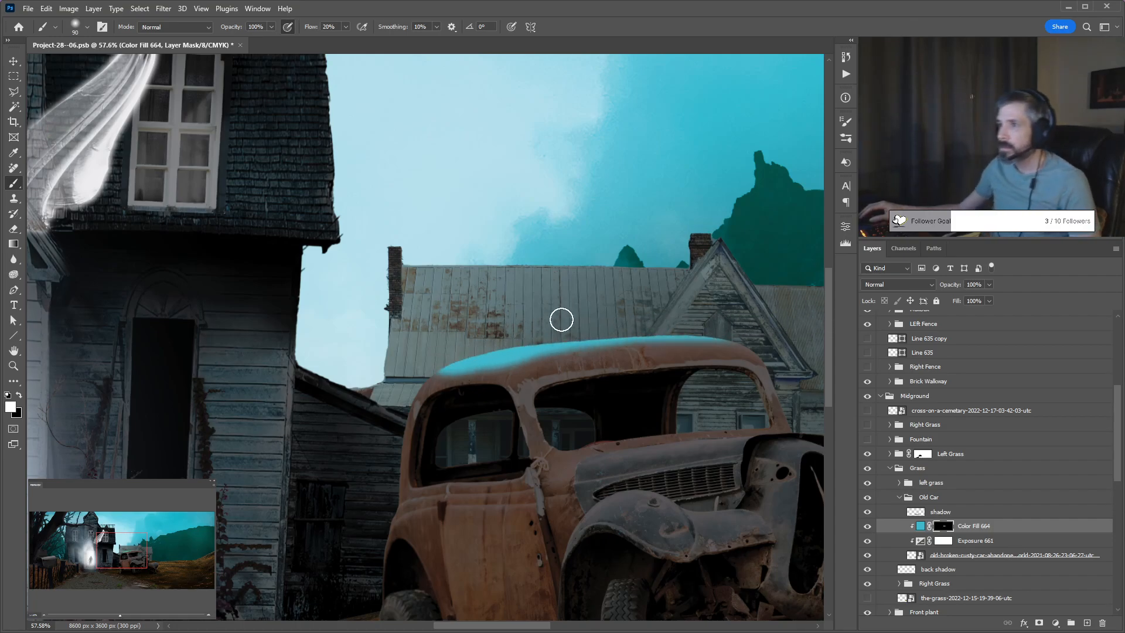
{"action": "mouse_move", "coordinate": [426, 364]}
{"action": "left_mouse_down"}
{"action": "mouse_move", "coordinate": [476, 339]}
{"action": "mouse_move", "coordinate": [417, 372]}
{"action": "mouse_move", "coordinate": [439, 354]}
{"action": "left_mouse_up"}
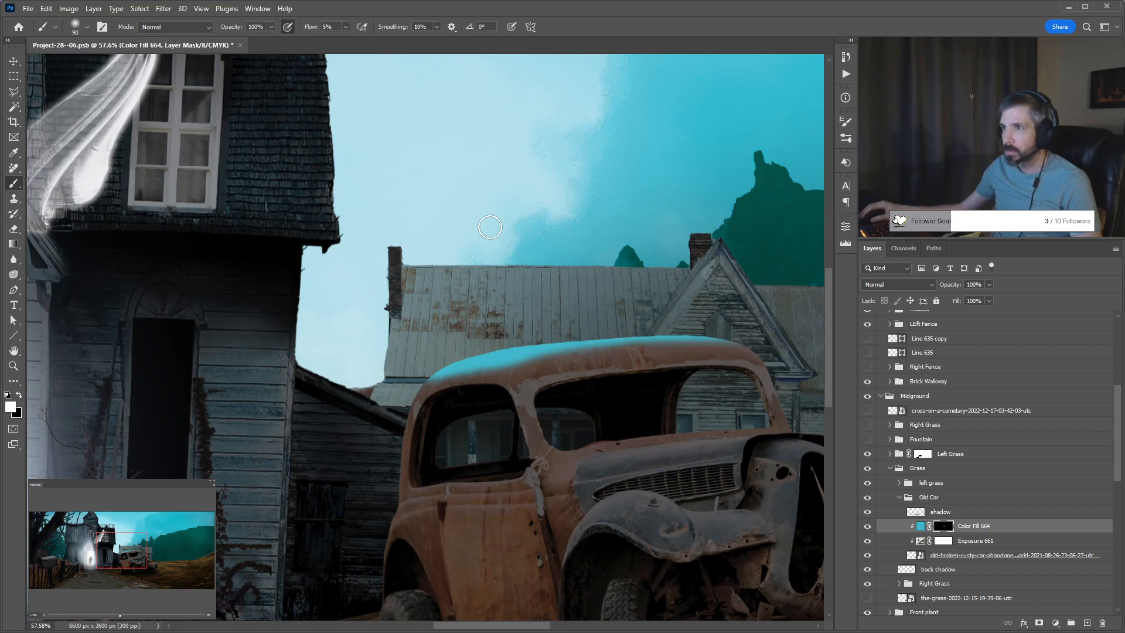
{"action": "key", "text": "ctrl+alt+g"}
{"action": "key", "text": "ctrl+bracketright"}
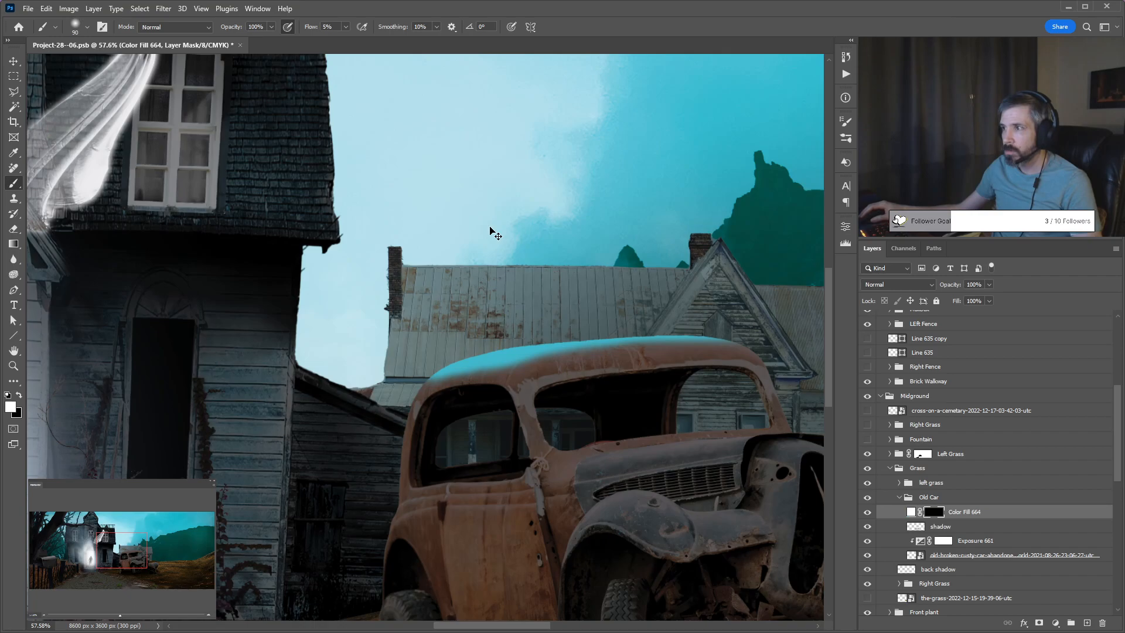
{"action": "mouse_move", "coordinate": [488, 321]}
{"action": "left_mouse_down"}
{"action": "mouse_move", "coordinate": [522, 326]}
{"action": "mouse_move", "coordinate": [490, 340]}
{"action": "left_mouse_up"}
{"action": "key", "text": "ctrl+z"}
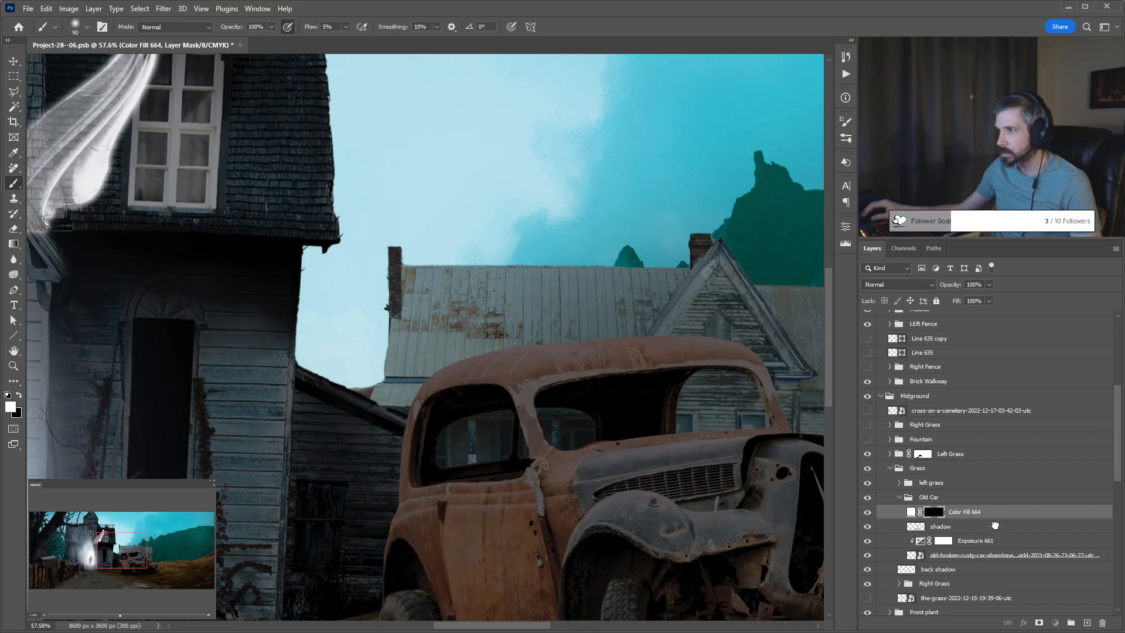
Clip Color Fill 664 to the old car beneath its shadow layer and change the fill colour to cyan.
{"action": "left_click_drag", "start_coordinate": [911, 511], "coordinate": [910, 533]}
{"action": "left_click", "coordinate": [915, 527], "text": "alt"}
{"action": "double_click", "coordinate": [920, 526]}
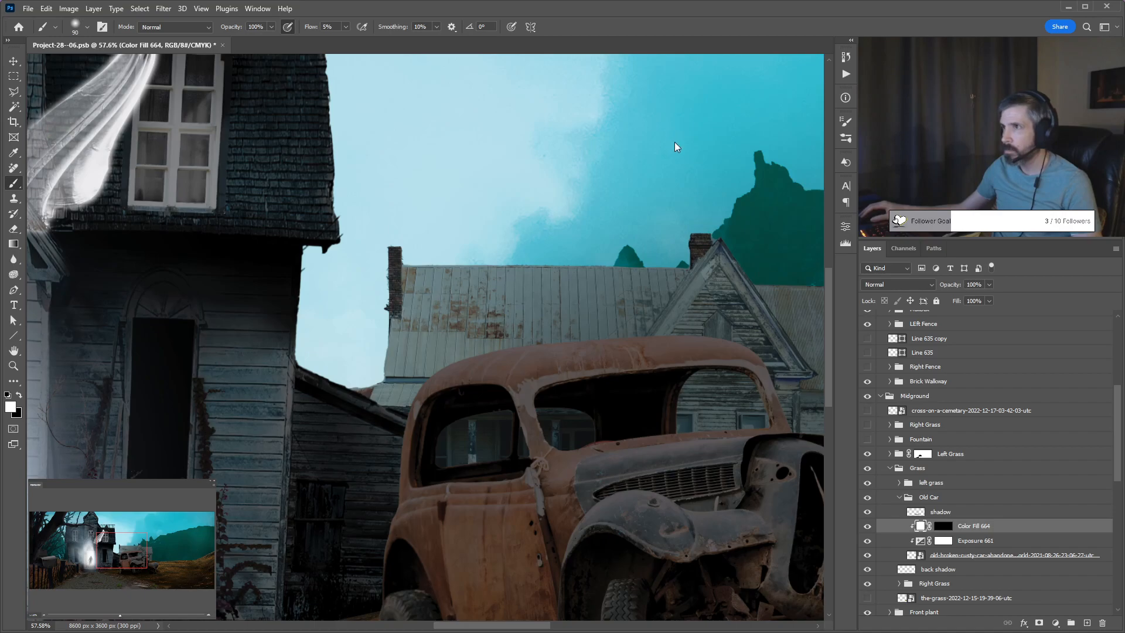
{"action": "key", "text": "Return"}
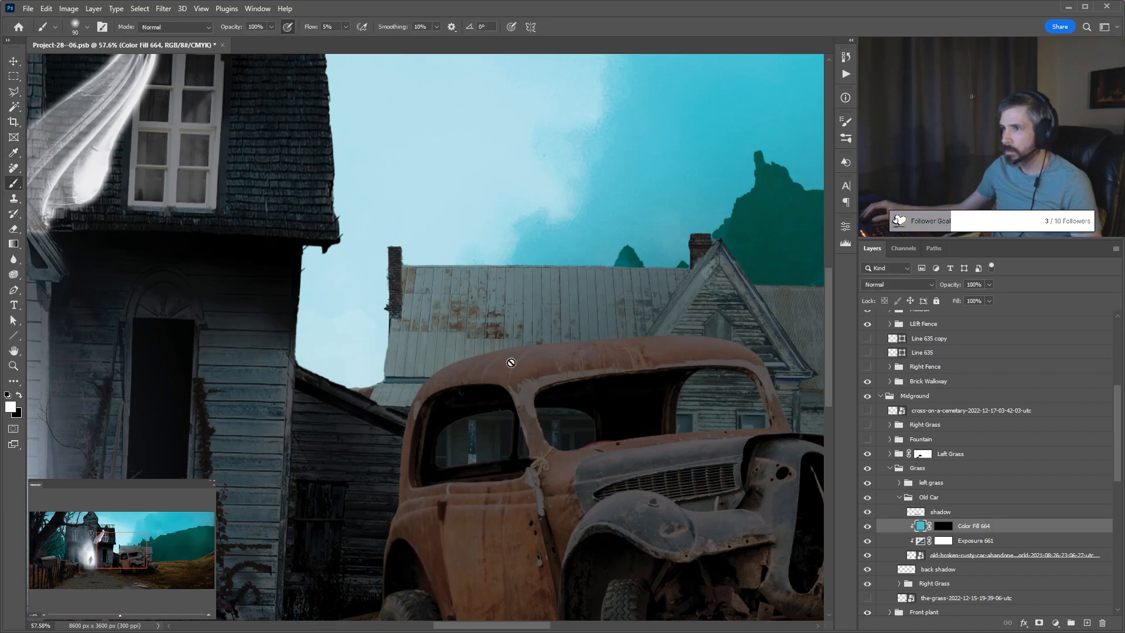
Paint a thin cyan rim light on the Color Fill 664 mask along the car's roof edge and down its rear side.
{"action": "left_click", "coordinate": [943, 526]}
{"action": "mouse_move", "coordinate": [516, 345]}
{"action": "left_mouse_down"}
{"action": "mouse_move", "coordinate": [475, 345]}
{"action": "mouse_move", "coordinate": [603, 324]}
{"action": "left_mouse_up"}
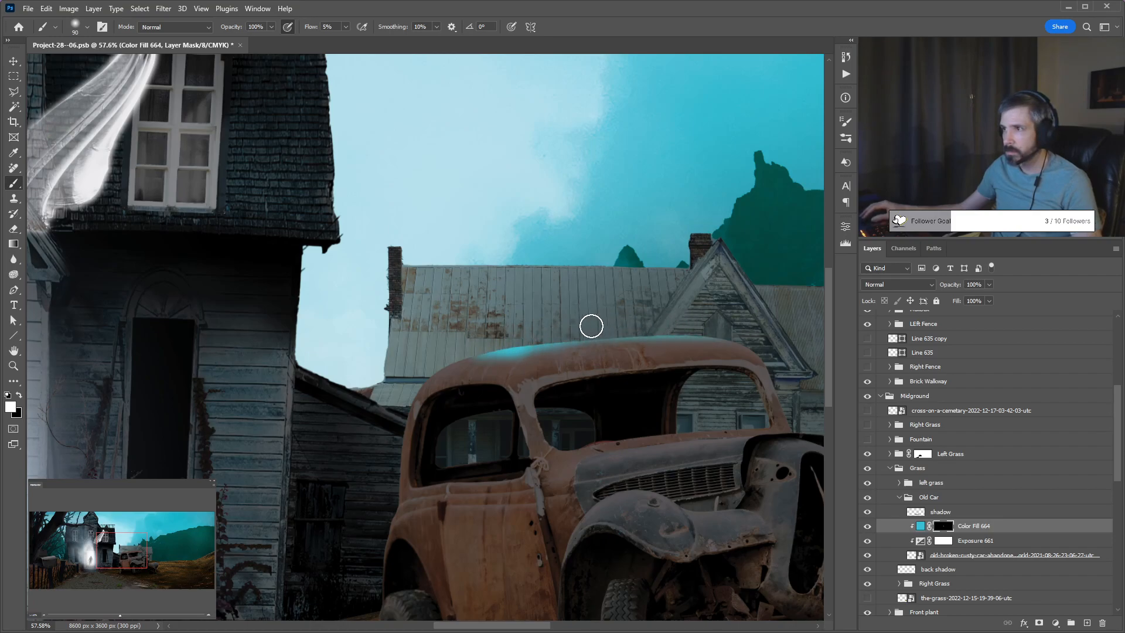
{"action": "mouse_move", "coordinate": [434, 352]}
{"action": "left_mouse_down"}
{"action": "mouse_move", "coordinate": [480, 336]}
{"action": "mouse_move", "coordinate": [434, 357]}
{"action": "mouse_move", "coordinate": [633, 327]}
{"action": "mouse_move", "coordinate": [758, 324]}
{"action": "mouse_move", "coordinate": [501, 327]}
{"action": "mouse_move", "coordinate": [394, 382]}
{"action": "mouse_move", "coordinate": [464, 348]}
{"action": "mouse_move", "coordinate": [482, 276]}
{"action": "left_mouse_up"}
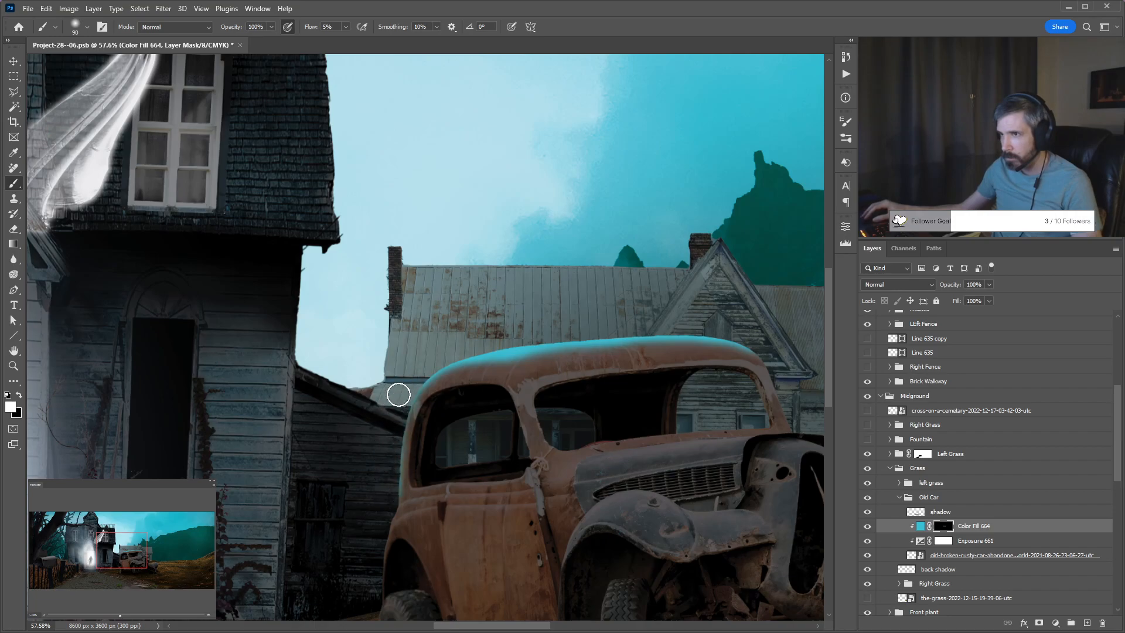
Paint a cyan highlight on the top of the far front fender, extending it softly with the brush opacity at 20%.
{"action": "left_click_drag", "start_coordinate": [649, 355], "coordinate": [364, 327]}
{"action": "mouse_move", "coordinate": [595, 477]}
{"action": "left_mouse_down"}
{"action": "mouse_move", "coordinate": [575, 487]}
{"action": "mouse_move", "coordinate": [603, 472]}
{"action": "mouse_move", "coordinate": [660, 477]}
{"action": "mouse_move", "coordinate": [676, 491]}
{"action": "left_mouse_up"}
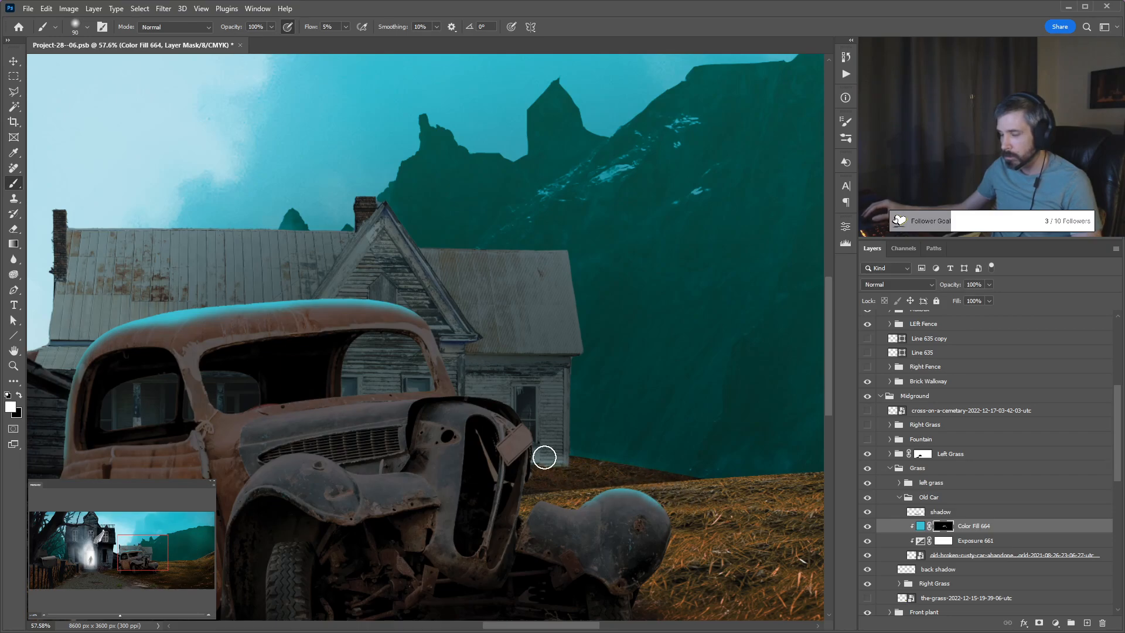
{"action": "key", "text": "2"}
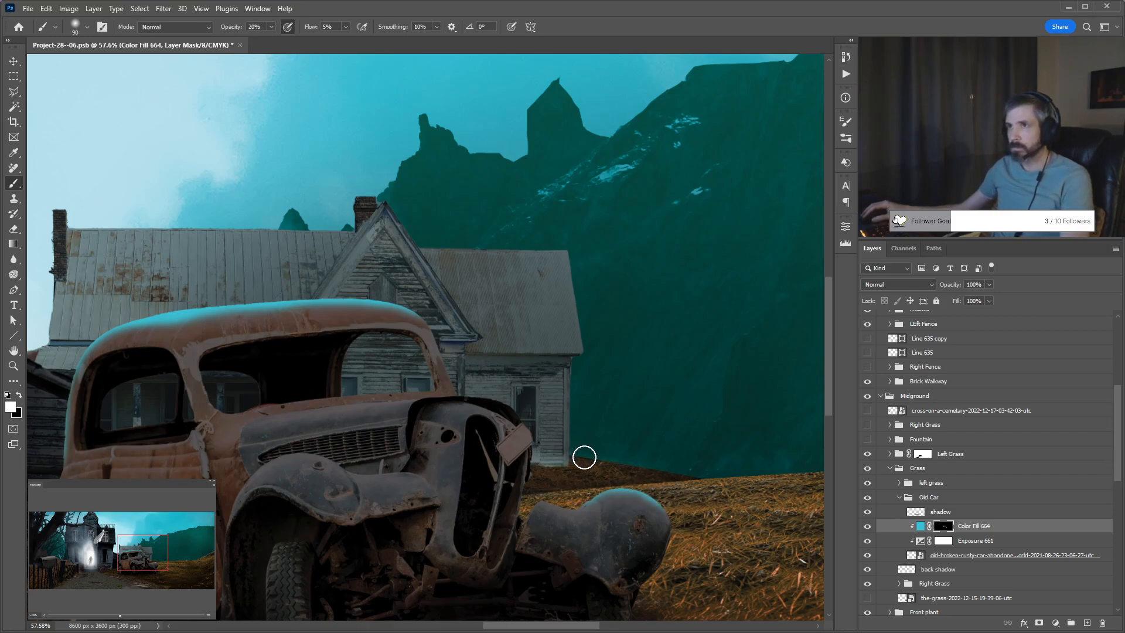
{"action": "mouse_move", "coordinate": [620, 499]}
{"action": "left_mouse_down"}
{"action": "mouse_move", "coordinate": [647, 508]}
{"action": "mouse_move", "coordinate": [618, 528]}
{"action": "mouse_move", "coordinate": [651, 506]}
{"action": "mouse_move", "coordinate": [638, 499]}
{"action": "mouse_move", "coordinate": [755, 501]}
{"action": "mouse_move", "coordinate": [744, 513]}
{"action": "mouse_move", "coordinate": [611, 522]}
{"action": "mouse_move", "coordinate": [618, 513]}
{"action": "mouse_move", "coordinate": [770, 531]}
{"action": "left_mouse_up"}
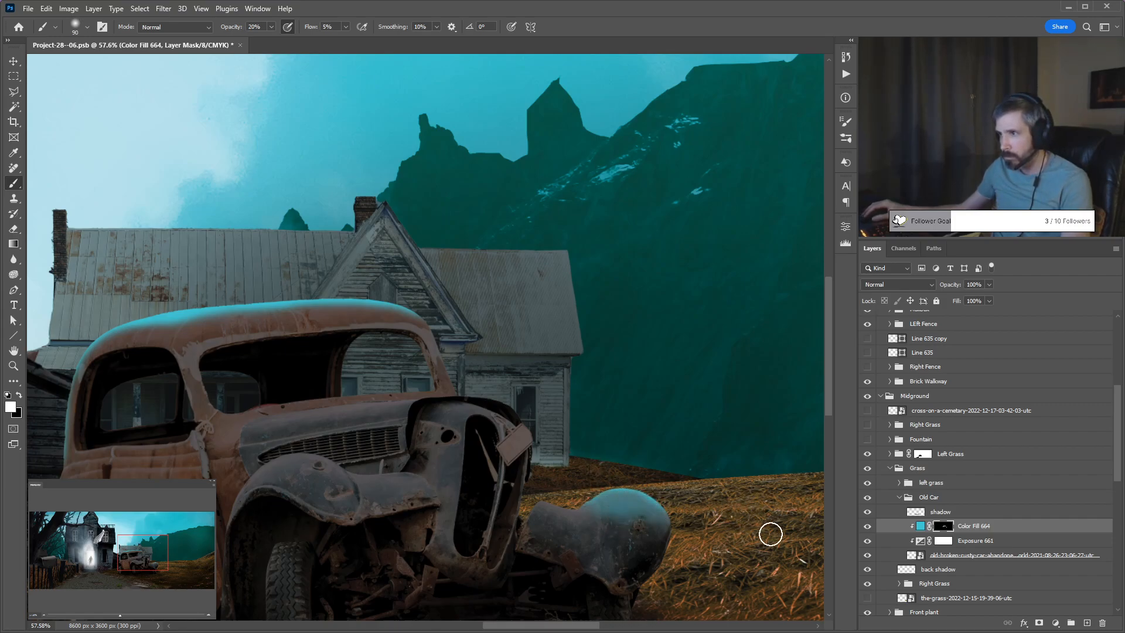
{"action": "mouse_move", "coordinate": [567, 495]}
{"action": "left_mouse_down"}
{"action": "mouse_move", "coordinate": [595, 519]}
{"action": "mouse_move", "coordinate": [555, 520]}
{"action": "mouse_move", "coordinate": [592, 541]}
{"action": "mouse_move", "coordinate": [575, 514]}
{"action": "mouse_move", "coordinate": [542, 512]}
{"action": "mouse_move", "coordinate": [587, 502]}
{"action": "left_mouse_up"}
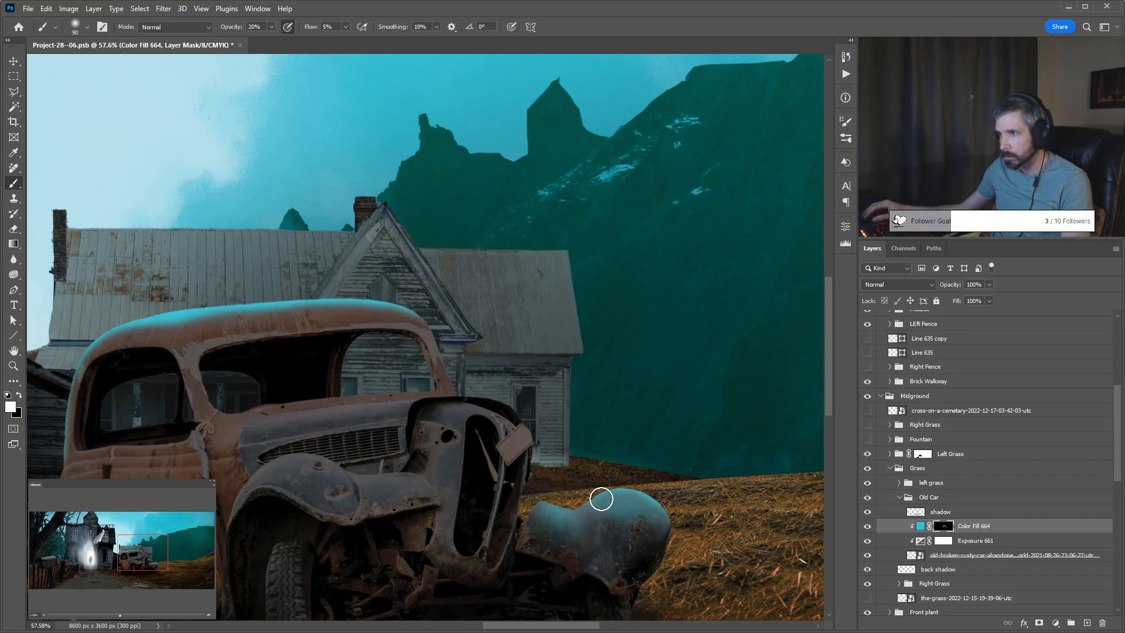
Blend faint cyan light over the roof, windscreen pillar and top of the hood, reducing the brush size to 45.
{"action": "mouse_move", "coordinate": [303, 304]}
{"action": "left_mouse_down"}
{"action": "mouse_move", "coordinate": [179, 320]}
{"action": "mouse_move", "coordinate": [442, 296]}
{"action": "mouse_move", "coordinate": [291, 311]}
{"action": "mouse_move", "coordinate": [530, 308]}
{"action": "mouse_move", "coordinate": [192, 341]}
{"action": "mouse_move", "coordinate": [75, 335]}
{"action": "mouse_move", "coordinate": [412, 300]}
{"action": "mouse_move", "coordinate": [268, 308]}
{"action": "mouse_move", "coordinate": [232, 324]}
{"action": "mouse_move", "coordinate": [516, 294]}
{"action": "mouse_move", "coordinate": [457, 335]}
{"action": "mouse_move", "coordinate": [439, 323]}
{"action": "mouse_move", "coordinate": [456, 362]}
{"action": "mouse_move", "coordinate": [365, 407]}
{"action": "left_mouse_up"}
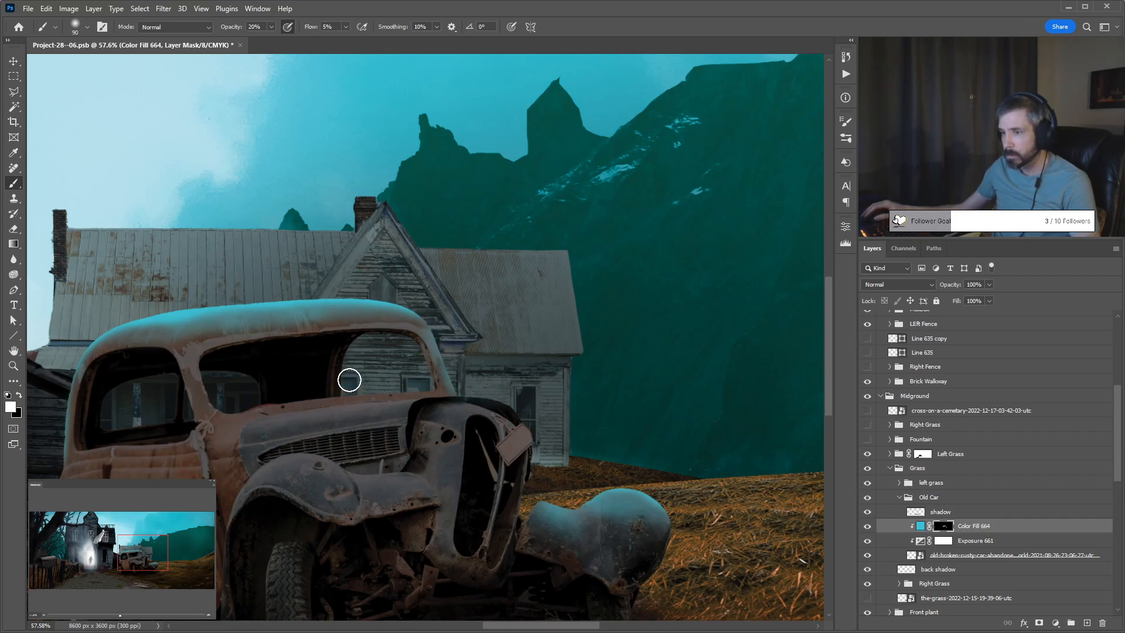
{"action": "key", "text": "bracketleft"}
{"action": "key", "text": "bracketleft"}
{"action": "key", "text": "bracketleft"}
{"action": "key", "text": "bracketleft"}
{"action": "key", "text": "bracketleft"}
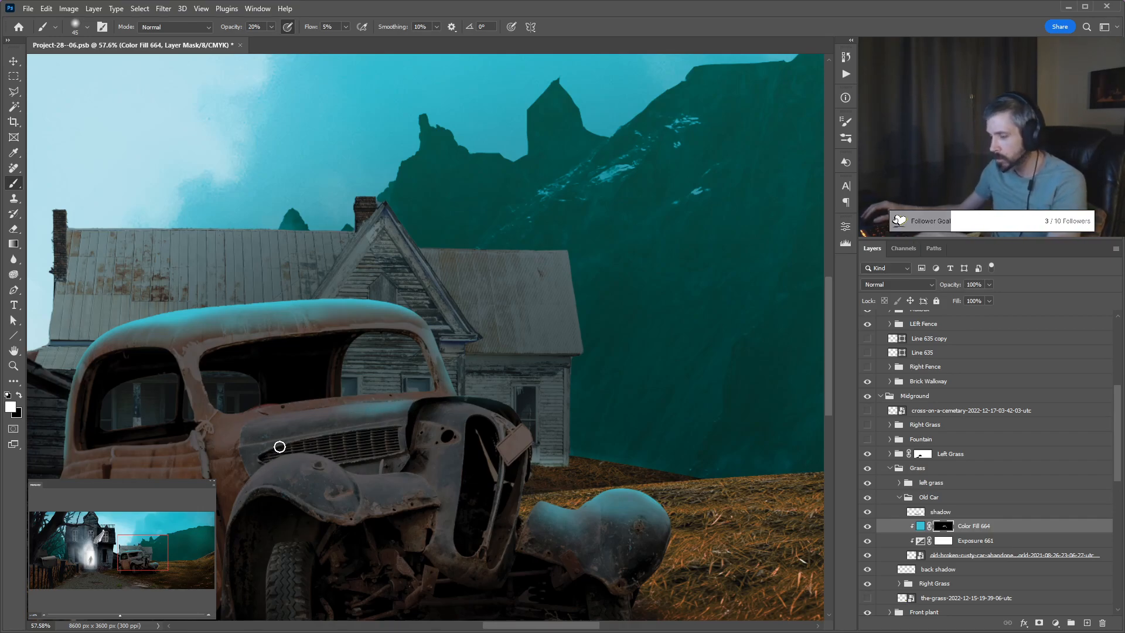
Begin a Pen path at the lower outer edge of the near front fender and trace upward along its narrow rim.
{"action": "scroll", "coordinate": [235, 522], "scroll_direction": "up", "scroll_amount": 2}
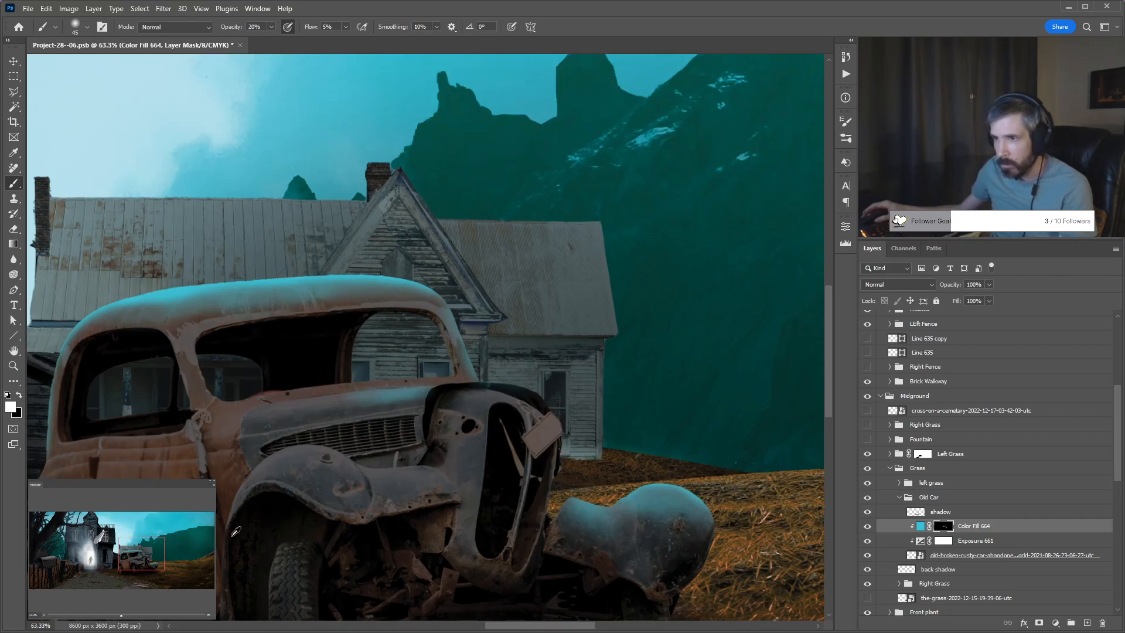
{"action": "scroll", "coordinate": [235, 531], "scroll_direction": "up", "scroll_amount": 3}
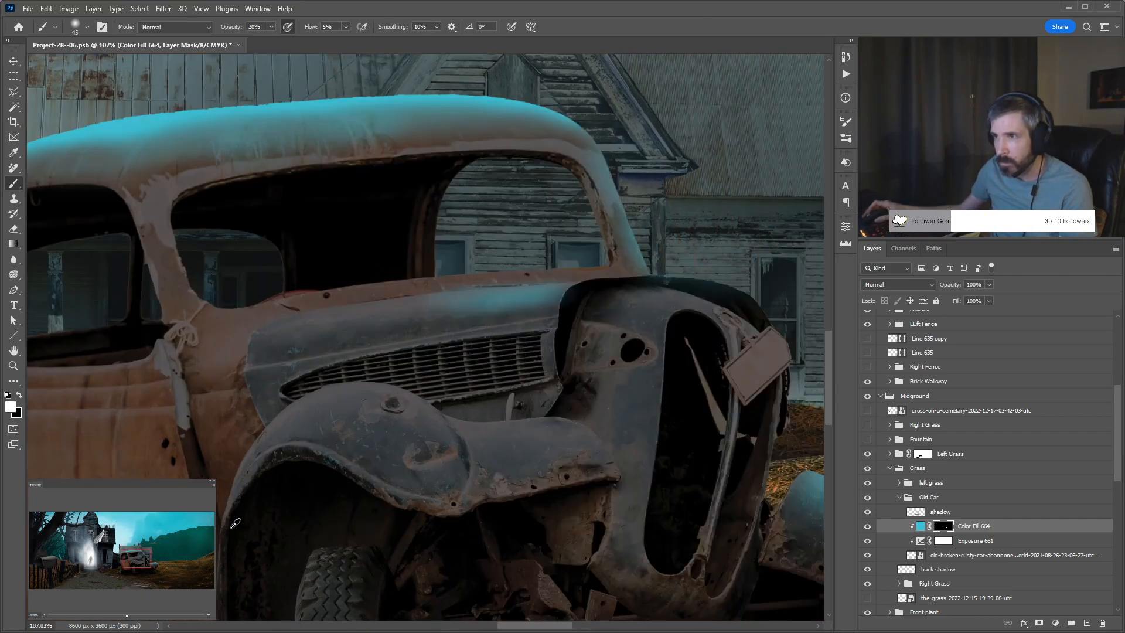
{"action": "scroll", "coordinate": [236, 521], "scroll_direction": "up", "scroll_amount": 2}
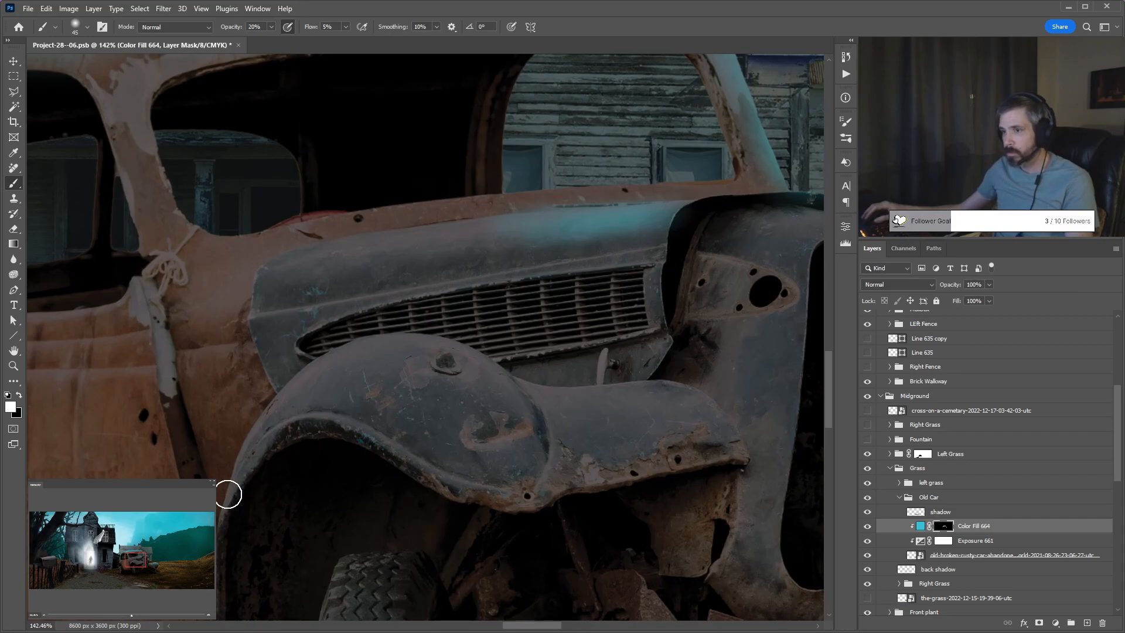
{"action": "left_click_drag", "start_coordinate": [256, 497], "coordinate": [340, 460]}
{"action": "key", "text": "p"}
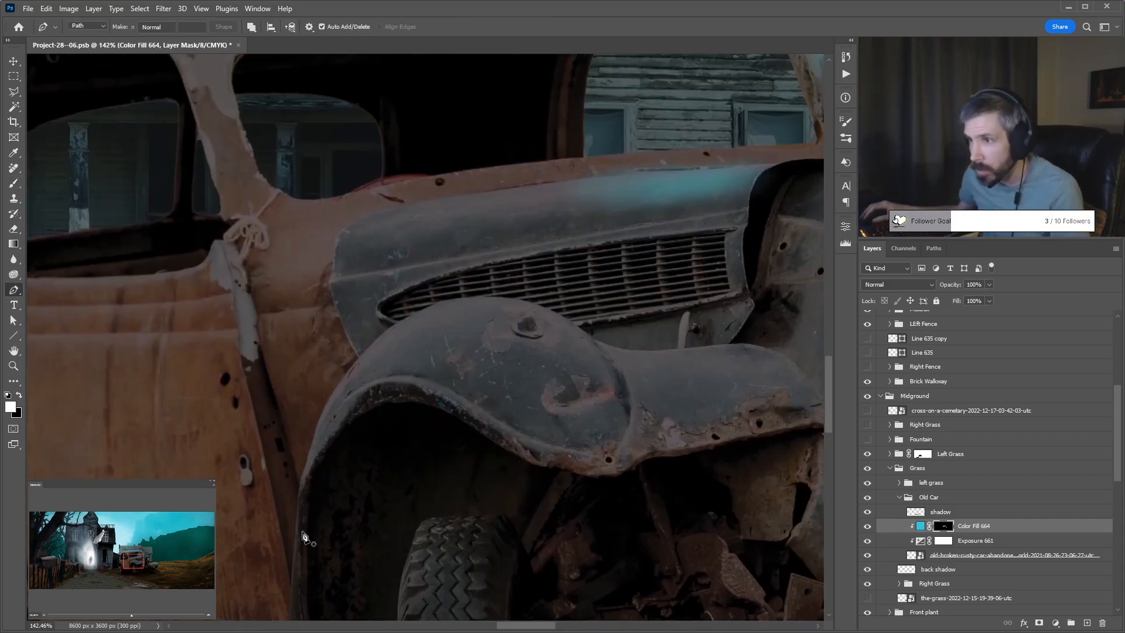
{"action": "scroll", "coordinate": [294, 546], "scroll_direction": "up", "scroll_amount": 8}
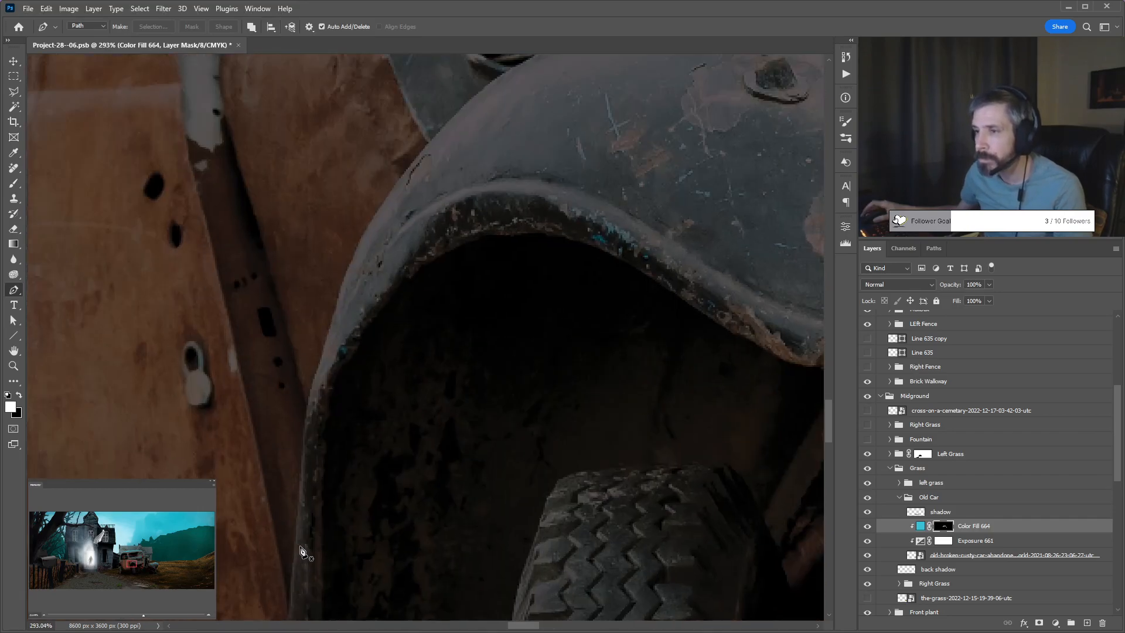
{"action": "left_click_drag", "start_coordinate": [280, 533], "coordinate": [280, 526]}
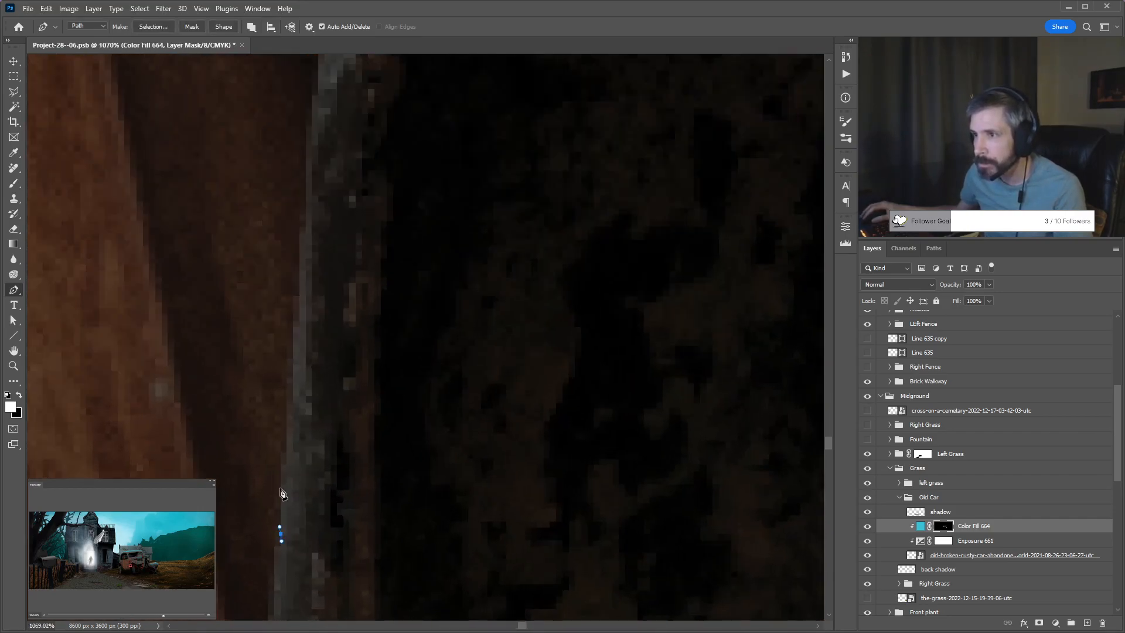
{"action": "left_click_drag", "start_coordinate": [279, 484], "coordinate": [283, 468]}
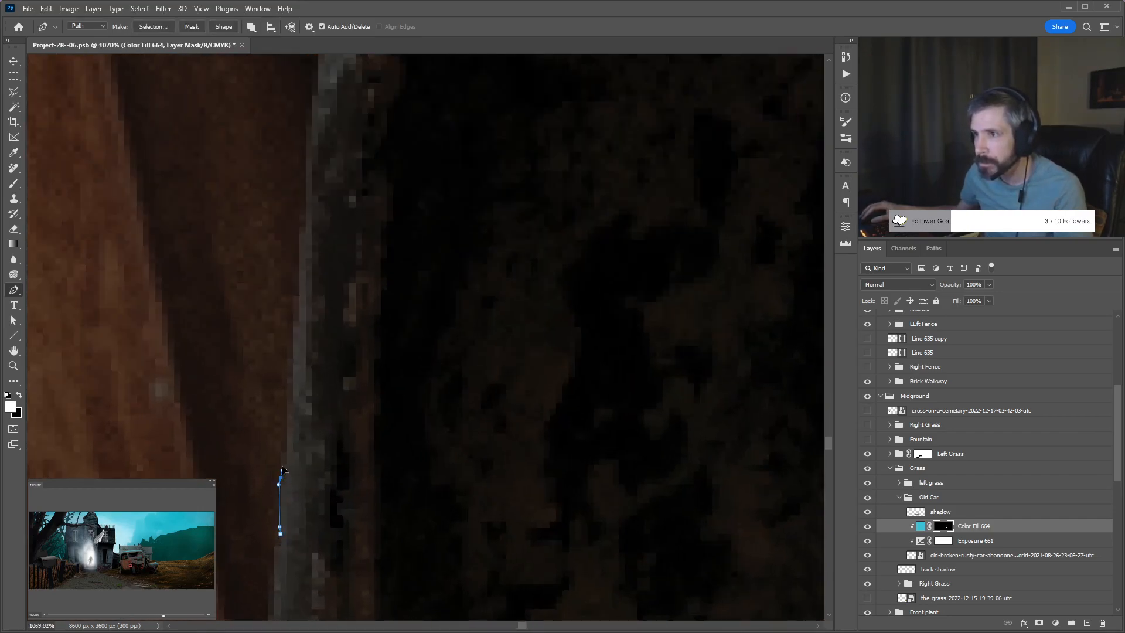
{"action": "left_click", "coordinate": [286, 421]}
{"action": "left_click", "coordinate": [292, 327]}
{"action": "left_click", "coordinate": [304, 229]}
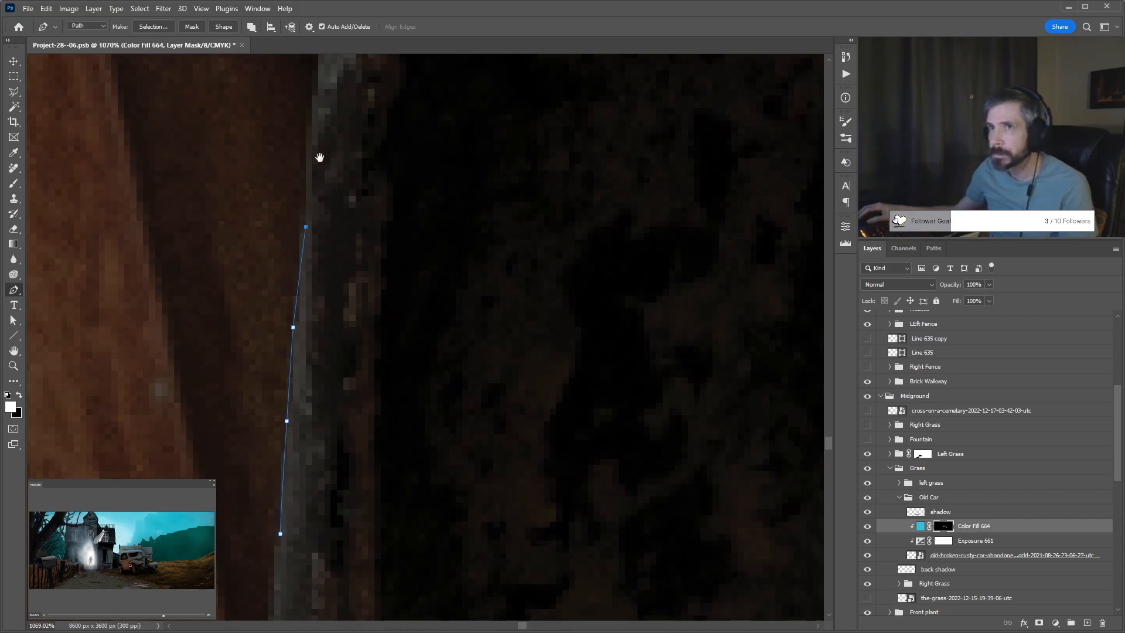
Continue the Pen path up the near fender's outer edge, replacing one misplaced anchor point where the rim begins to widen.
{"action": "left_click_drag", "start_coordinate": [318, 162], "coordinate": [318, 389]}
{"action": "left_click", "coordinate": [304, 371]}
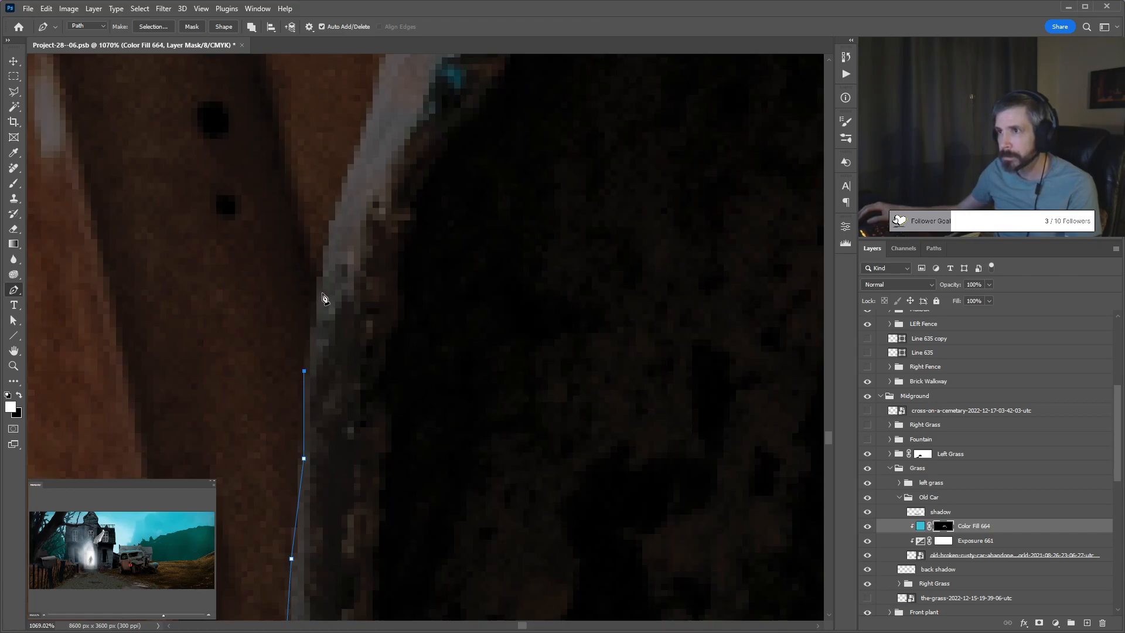
{"action": "key", "text": "ctrl+z"}
{"action": "left_click", "coordinate": [316, 307]}
{"action": "left_click", "coordinate": [323, 264]}
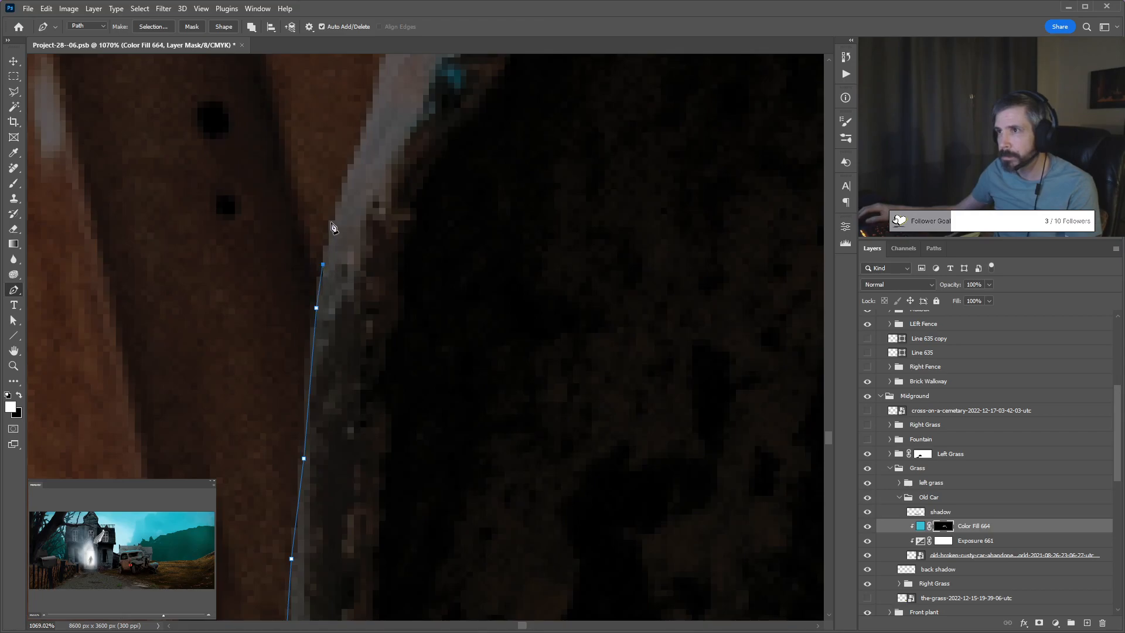
{"action": "left_click_drag", "start_coordinate": [342, 191], "coordinate": [269, 513]}
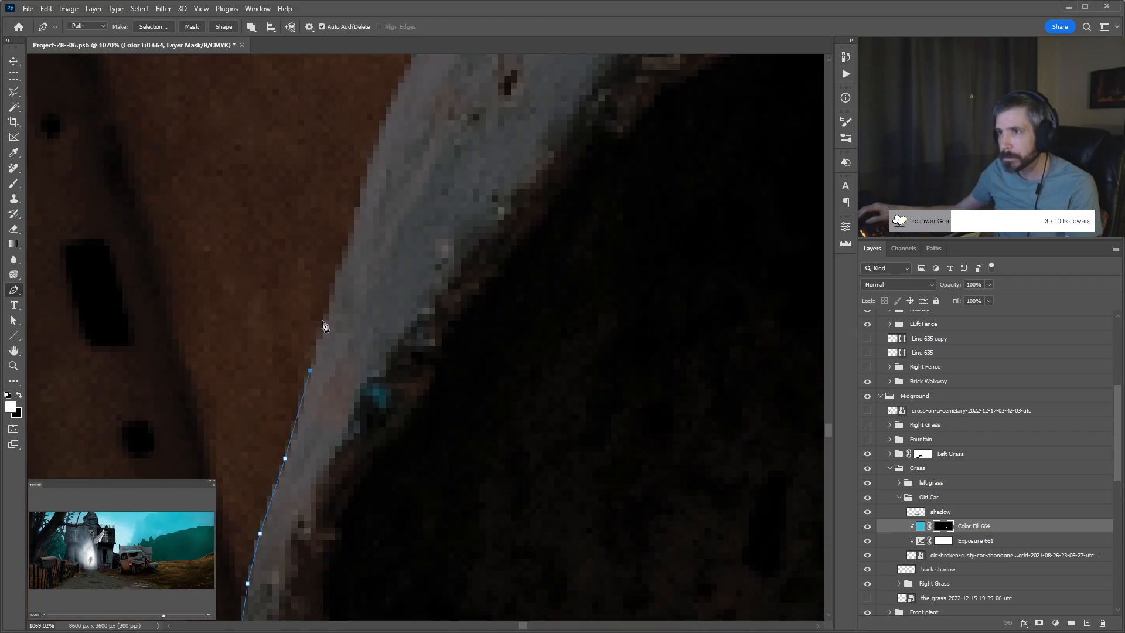
{"action": "left_click", "coordinate": [355, 234]}
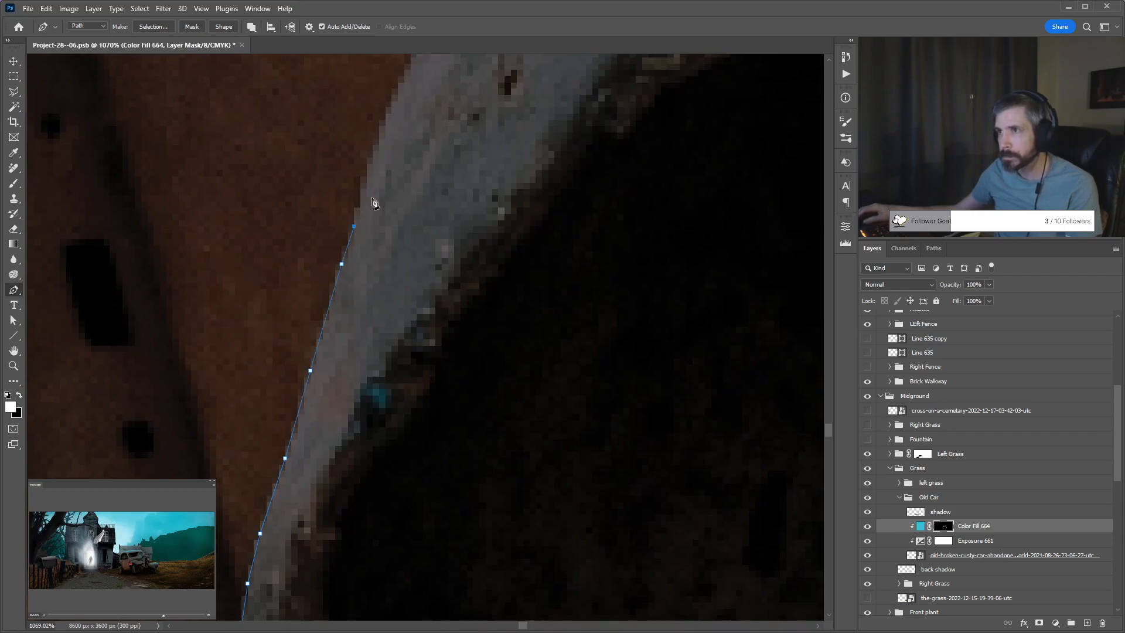
Extend the Pen path around the near fender's curved shoulder, past the point where it meets the hood's lower corner.
{"action": "left_click_drag", "start_coordinate": [354, 236], "coordinate": [267, 510]}
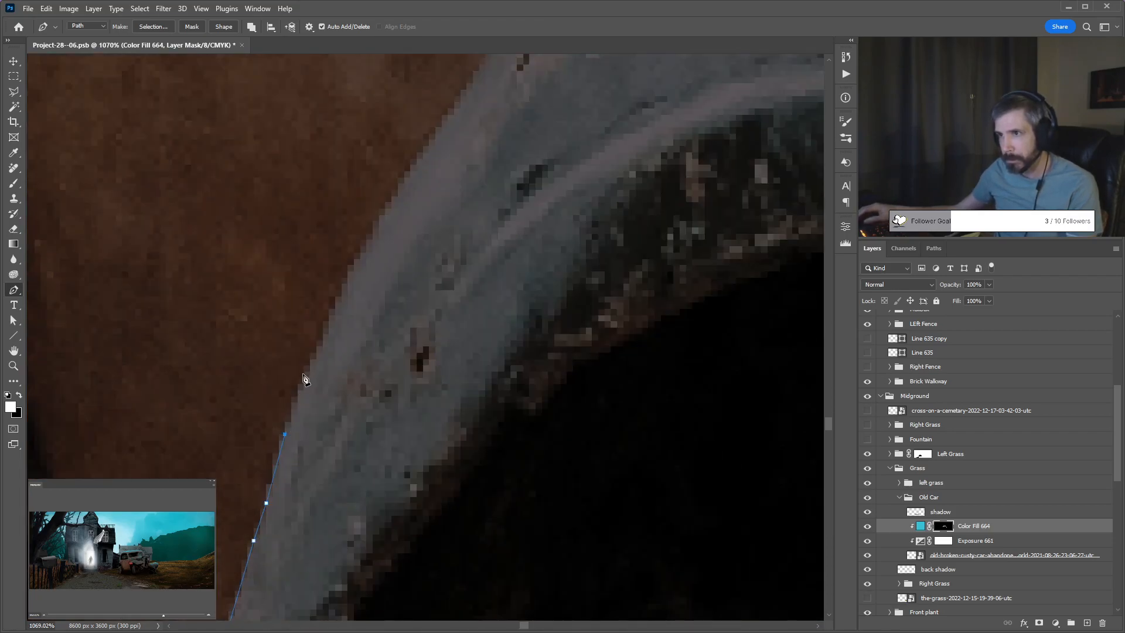
{"action": "left_click_drag", "start_coordinate": [316, 363], "coordinate": [261, 478]}
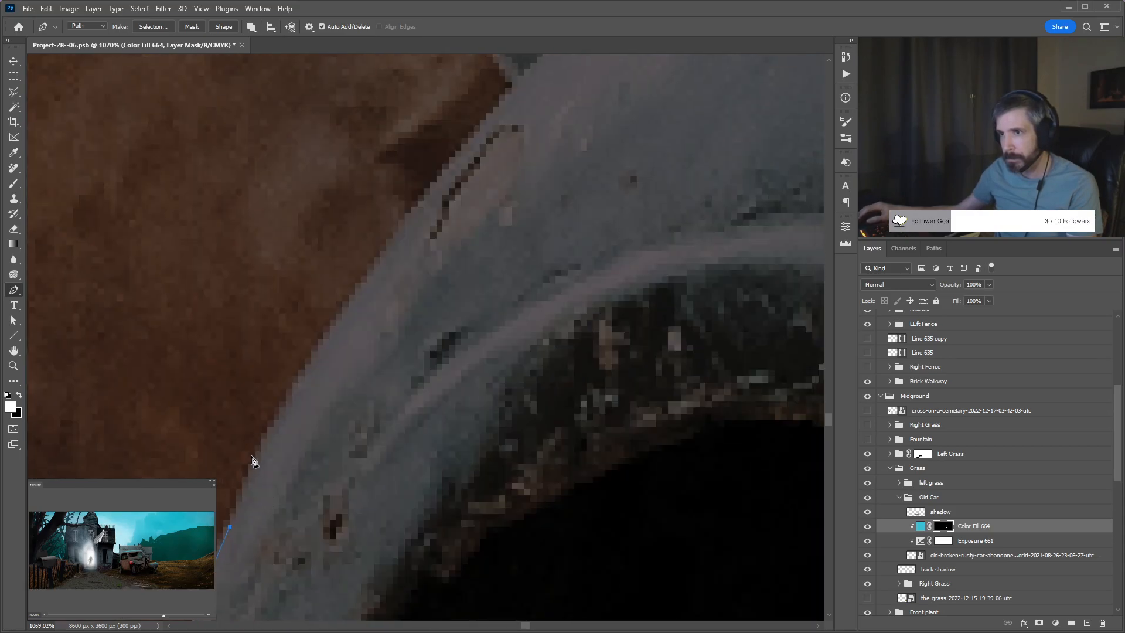
{"action": "left_click", "coordinate": [267, 432]}
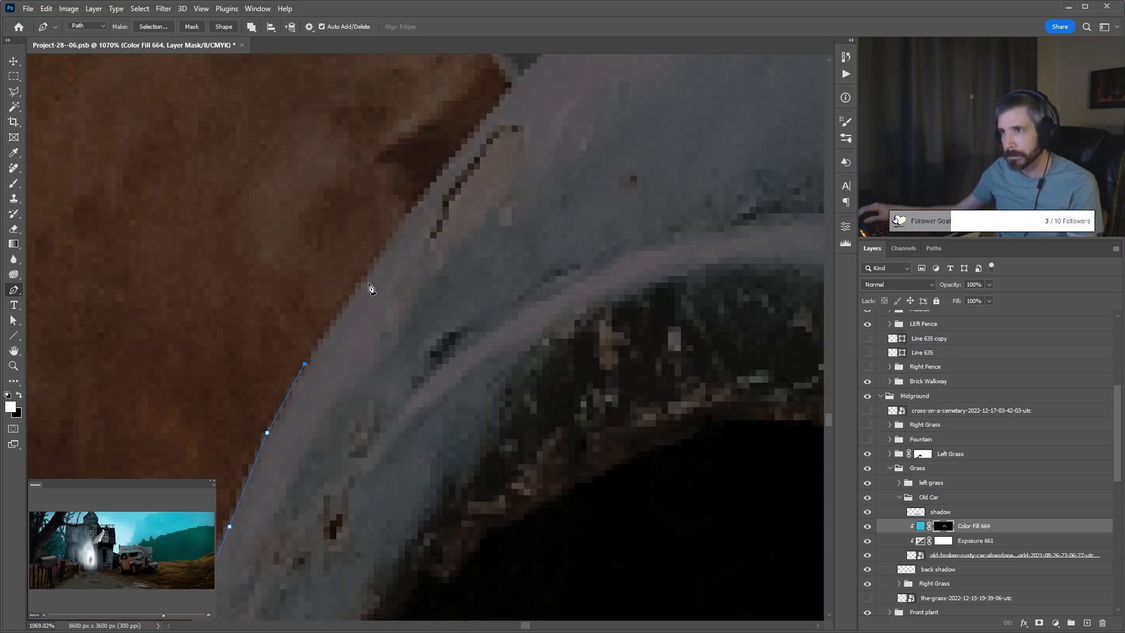
{"action": "scroll", "coordinate": [382, 284], "scroll_direction": "down", "scroll_amount": 2}
{"action": "left_click_drag", "start_coordinate": [382, 283], "coordinate": [301, 374]}
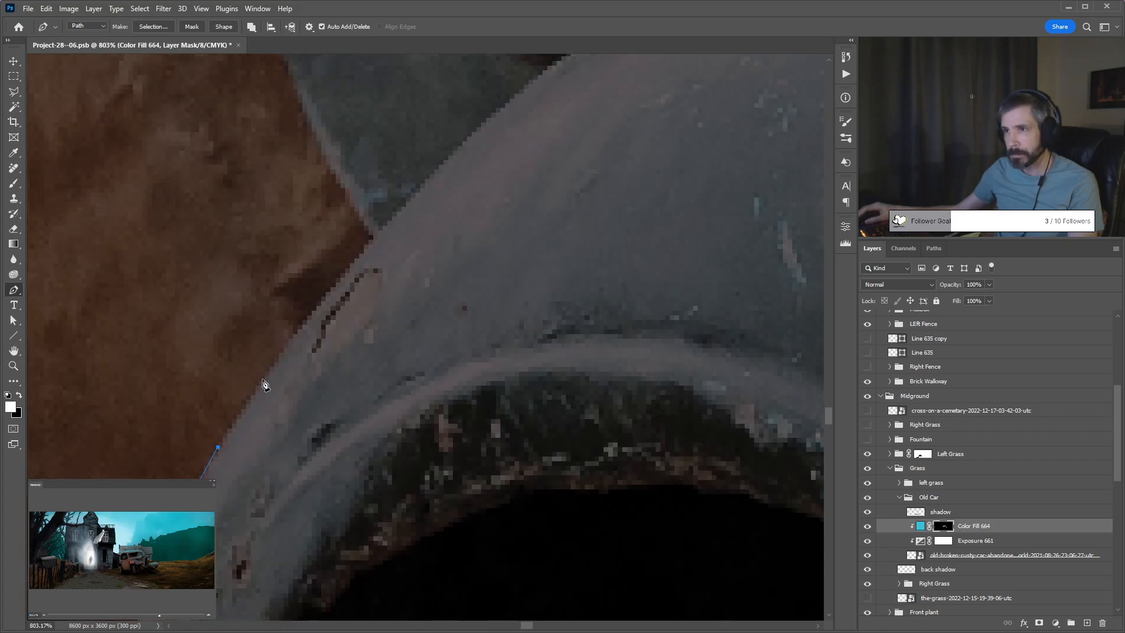
{"action": "left_click", "coordinate": [268, 377]}
{"action": "left_click_drag", "start_coordinate": [395, 250], "coordinate": [255, 407]}
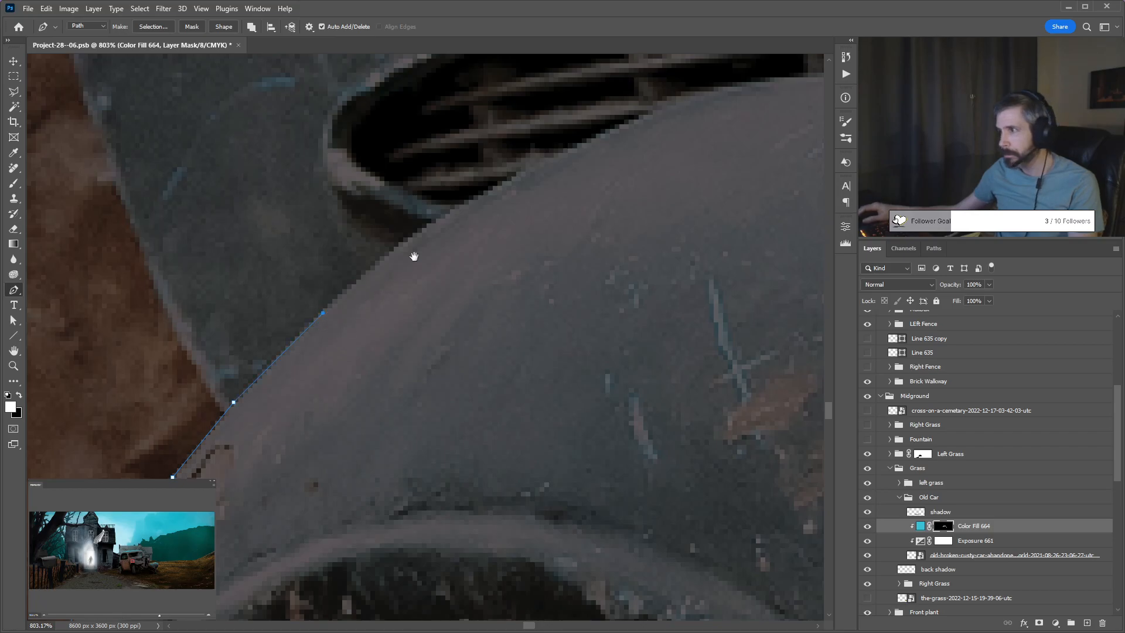
Continue the Pen path over the near fender's crest along the hood grille's lower edge, undoing one misplaced anchor point.
{"action": "left_click_drag", "start_coordinate": [414, 253], "coordinate": [239, 371]}
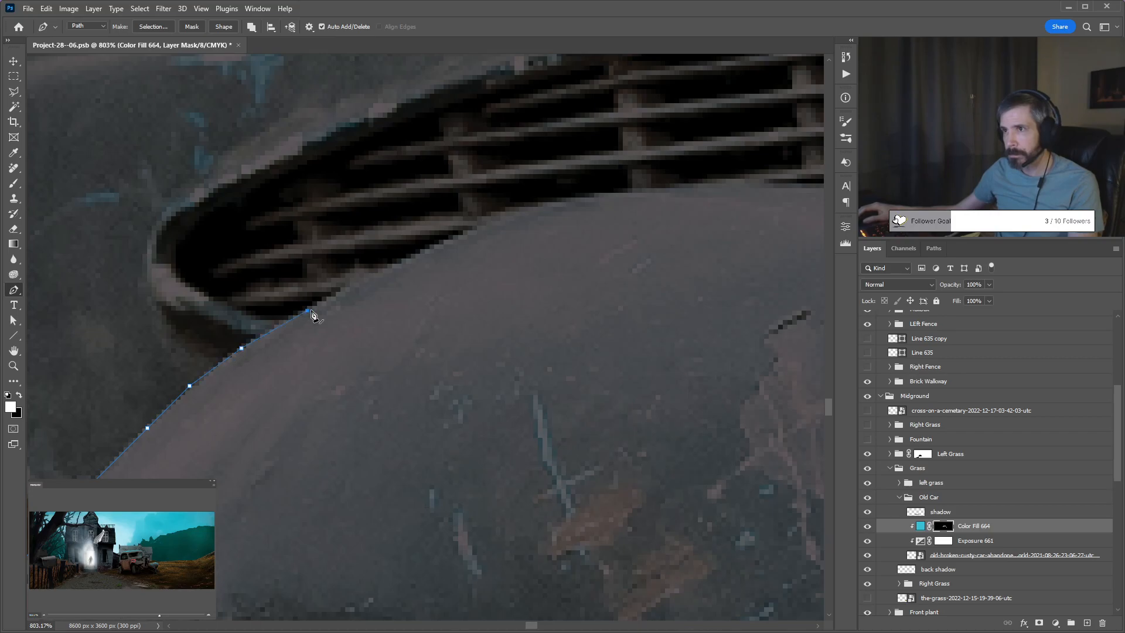
{"action": "left_click_drag", "start_coordinate": [462, 252], "coordinate": [216, 382]}
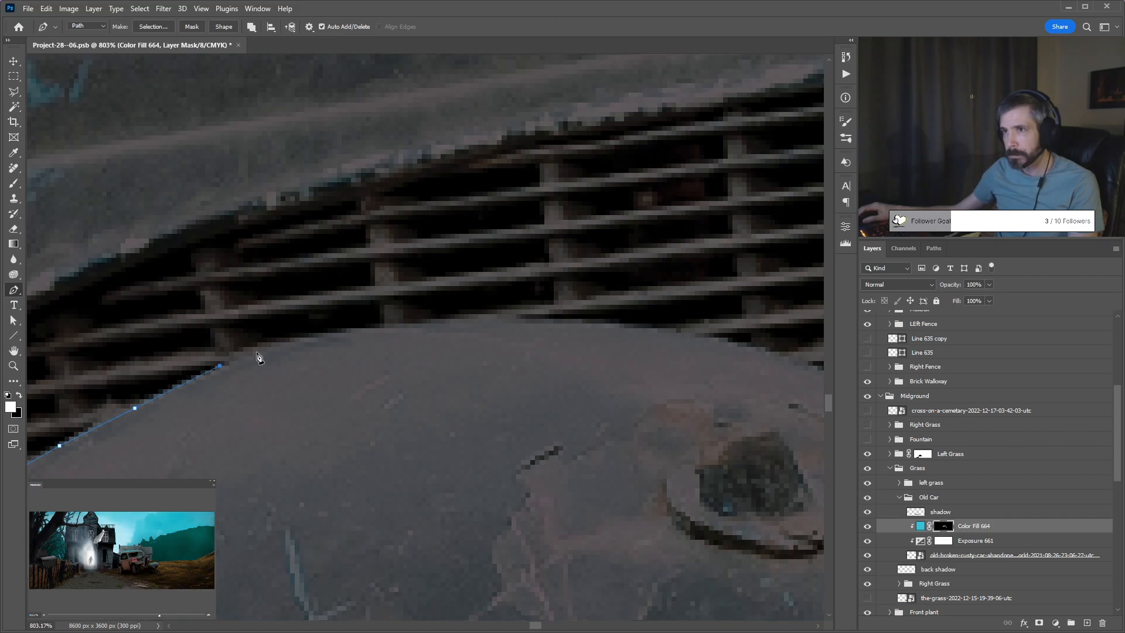
{"action": "key", "text": "ctrl+z"}
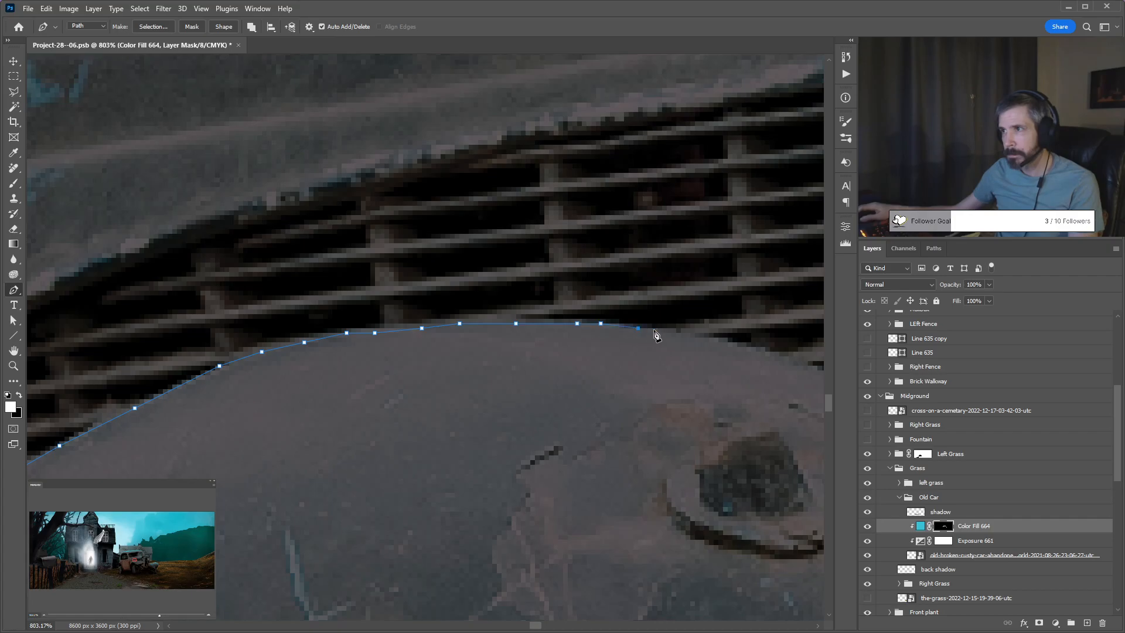
{"action": "left_click", "coordinate": [756, 351]}
{"action": "left_click_drag", "start_coordinate": [756, 351], "coordinate": [269, 340]}
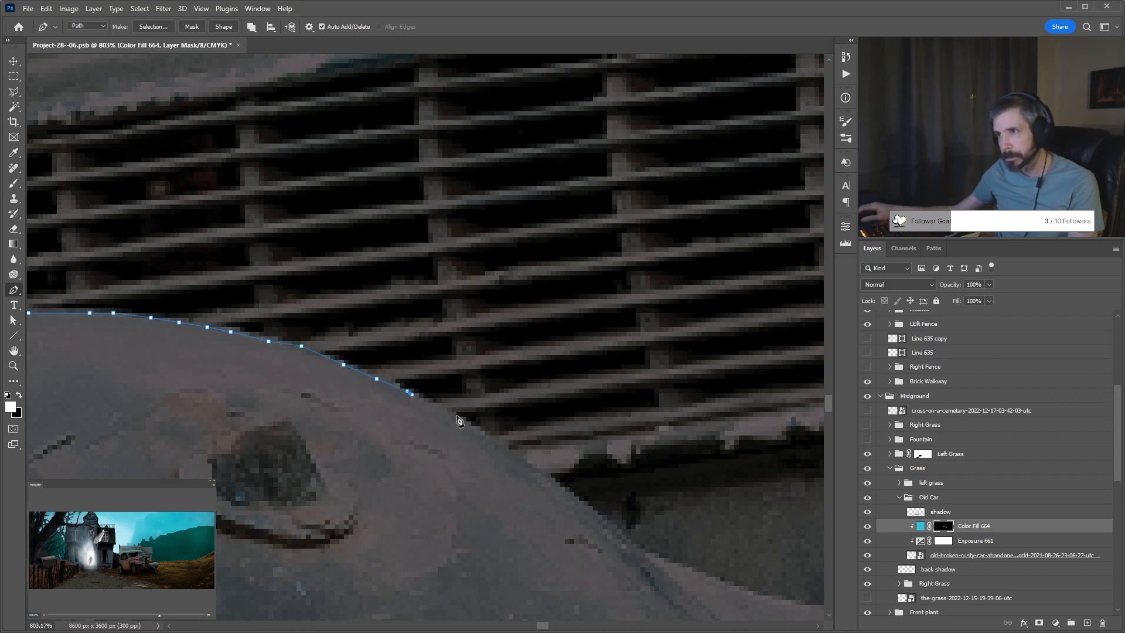
Trace the path down from the fender's crest into the dip and along the inner fender below the hood grille.
{"action": "left_click", "coordinate": [523, 458]}
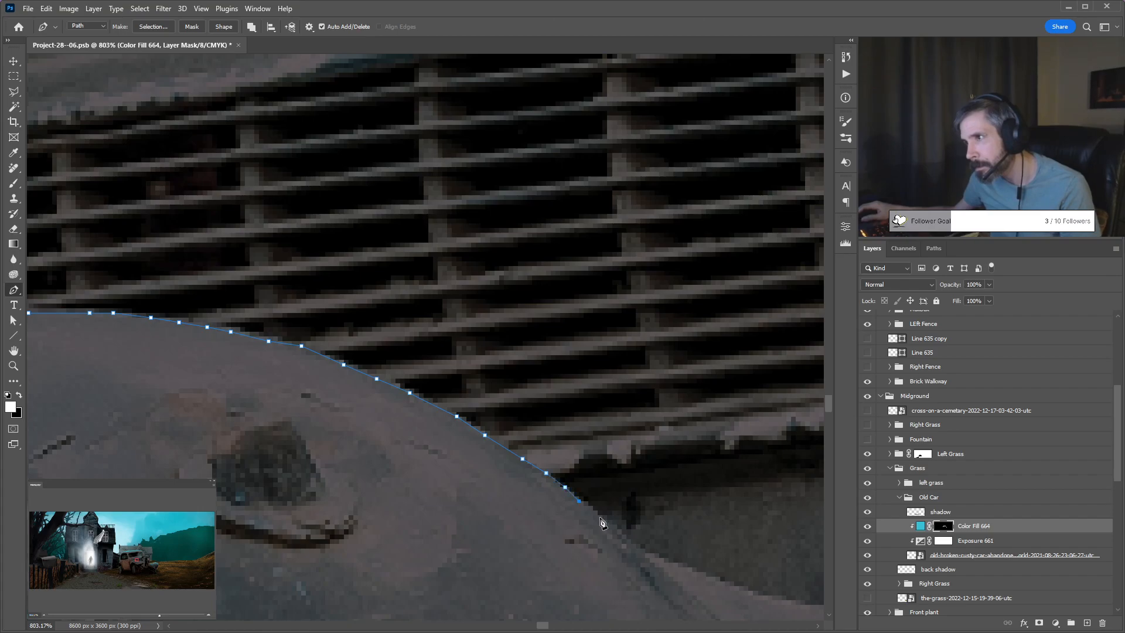
{"action": "left_click_drag", "start_coordinate": [688, 595], "coordinate": [377, 369]}
{"action": "scroll", "coordinate": [471, 359], "scroll_direction": "down", "scroll_amount": 6}
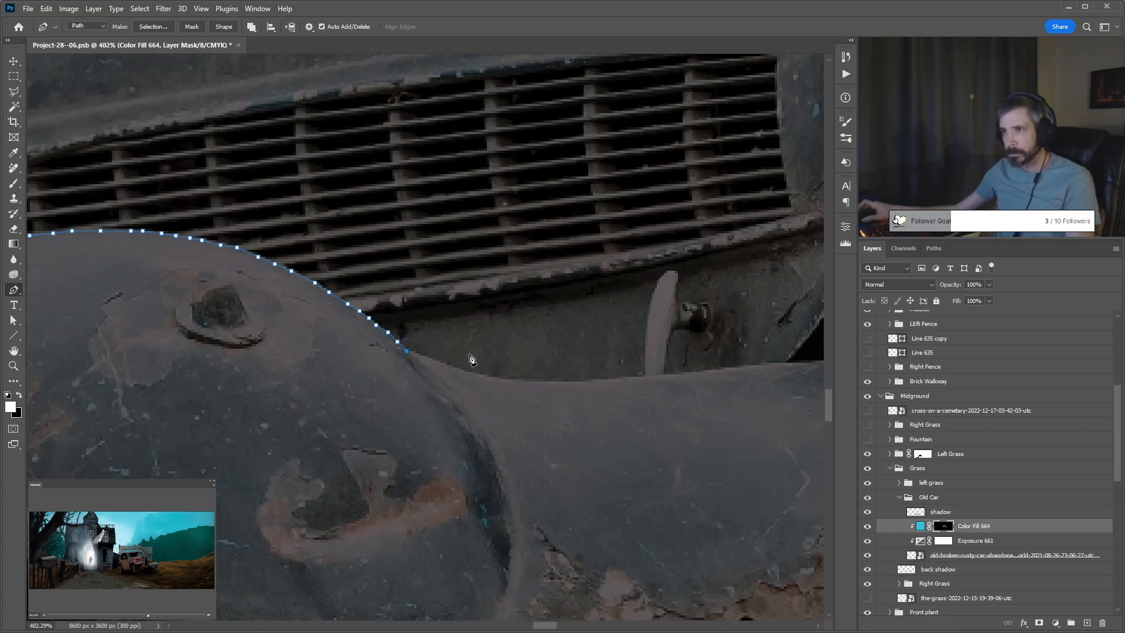
{"action": "scroll", "coordinate": [472, 359], "scroll_direction": "up", "scroll_amount": 4}
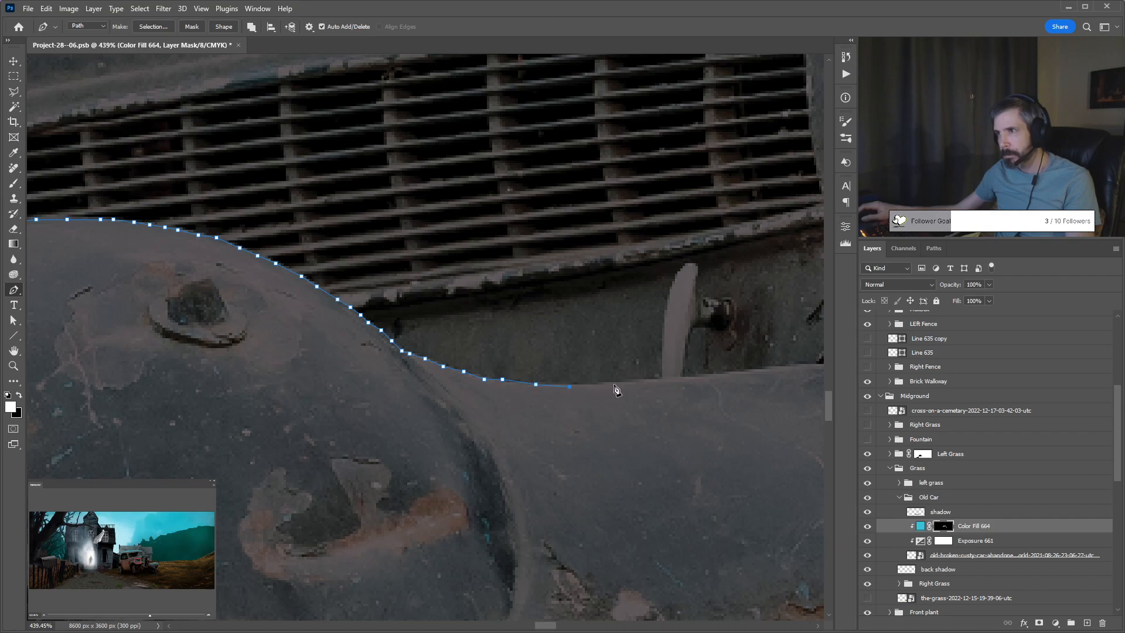
{"action": "left_click", "coordinate": [681, 380]}
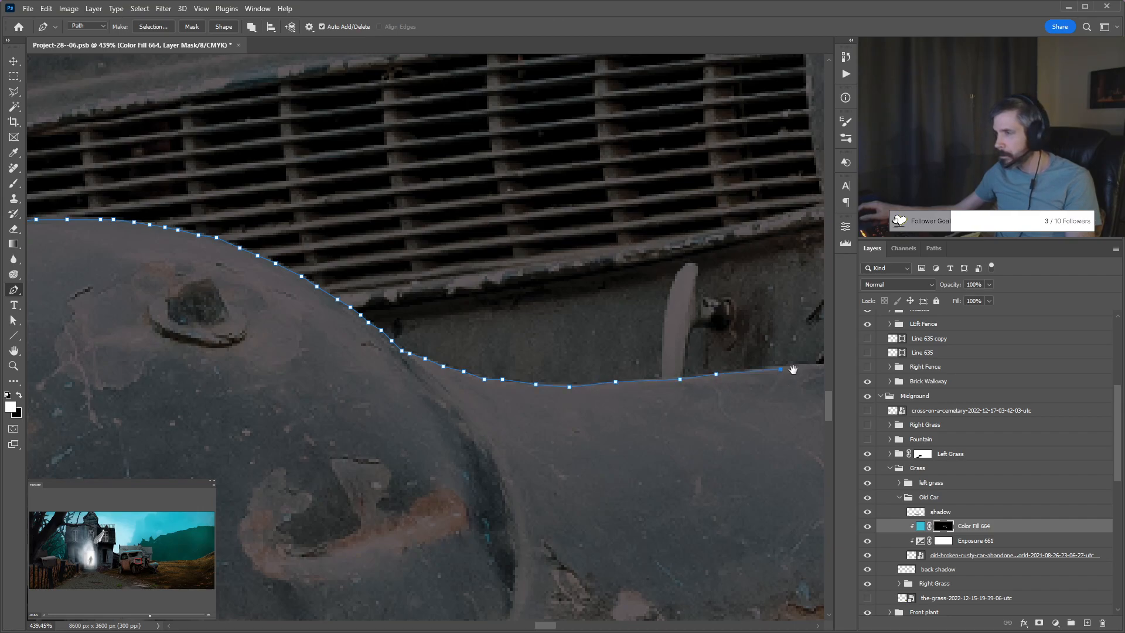
Extend the path over the inner fender's rounded front shoulder and down toward its rusted tip.
{"action": "left_click_drag", "start_coordinate": [792, 369], "coordinate": [351, 357]}
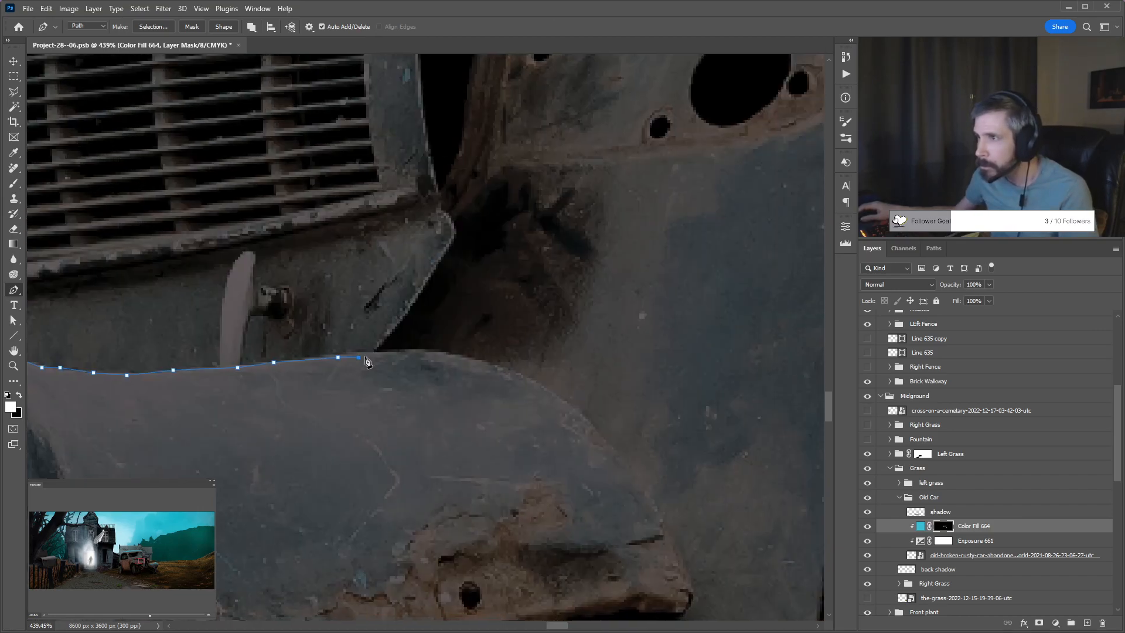
{"action": "left_click", "coordinate": [408, 352]}
{"action": "left_click", "coordinate": [442, 352]}
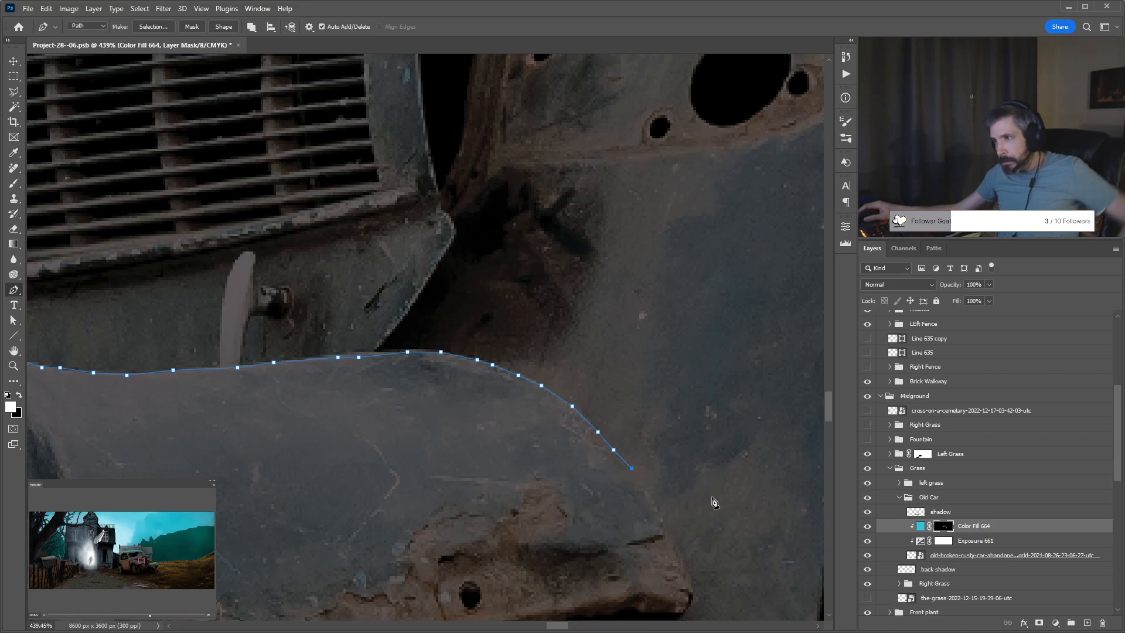
{"action": "left_click_drag", "start_coordinate": [683, 533], "coordinate": [644, 379]}
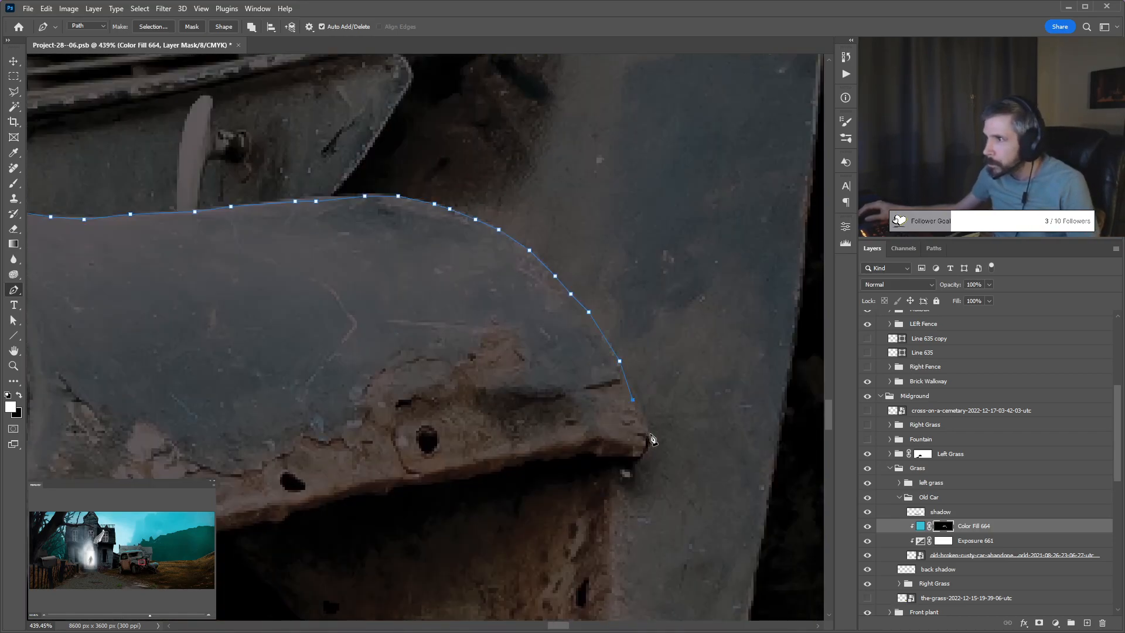
Finish the path past the fender's rusted tip, close it loosely through the wheel well, and convert it to a selection.
{"action": "scroll", "coordinate": [653, 440], "scroll_direction": "down", "scroll_amount": 3}
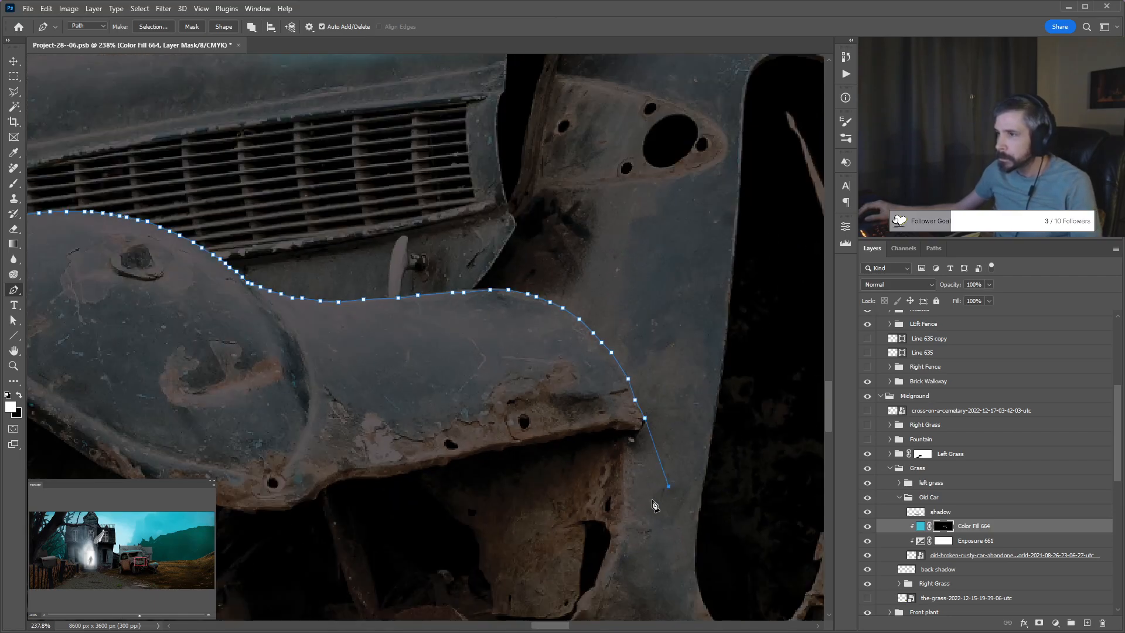
{"action": "scroll", "coordinate": [663, 498], "scroll_direction": "left", "scroll_amount": 5}
{"action": "scroll", "coordinate": [446, 451], "scroll_direction": "down", "scroll_amount": 3}
{"action": "scroll", "coordinate": [445, 451], "scroll_direction": "left", "scroll_amount": 4}
{"action": "left_click", "coordinate": [474, 415]}
{"action": "left_click", "coordinate": [251, 535]}
{"action": "scroll", "coordinate": [267, 291], "scroll_direction": "down", "scroll_amount": 5}
{"action": "scroll", "coordinate": [268, 291], "scroll_direction": "left", "scroll_amount": 2}
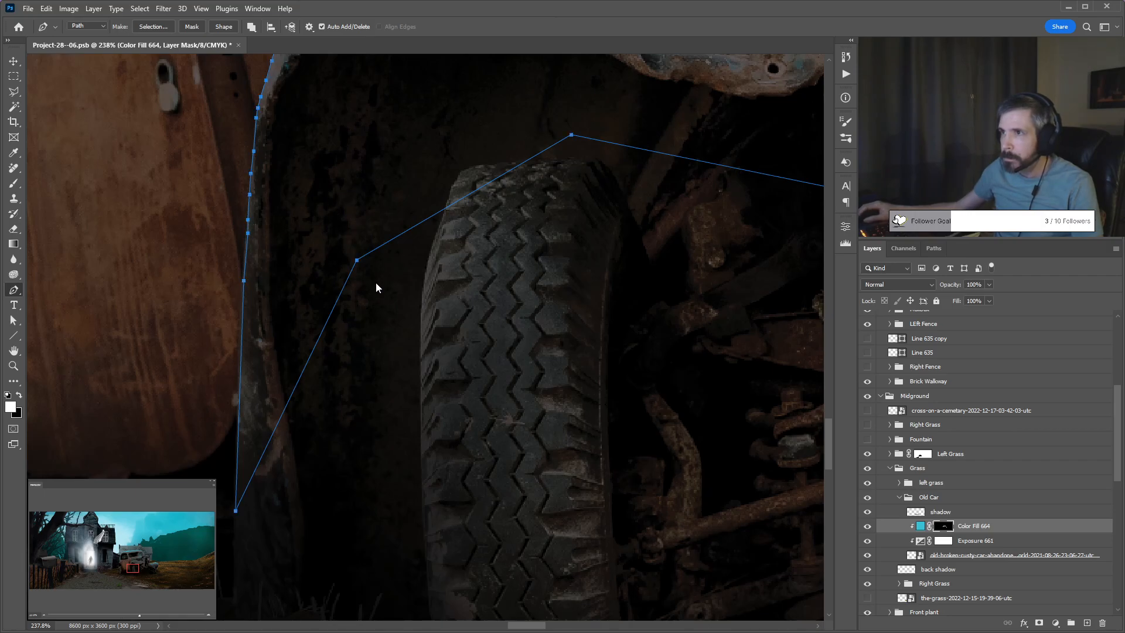
{"action": "key", "text": "i"}
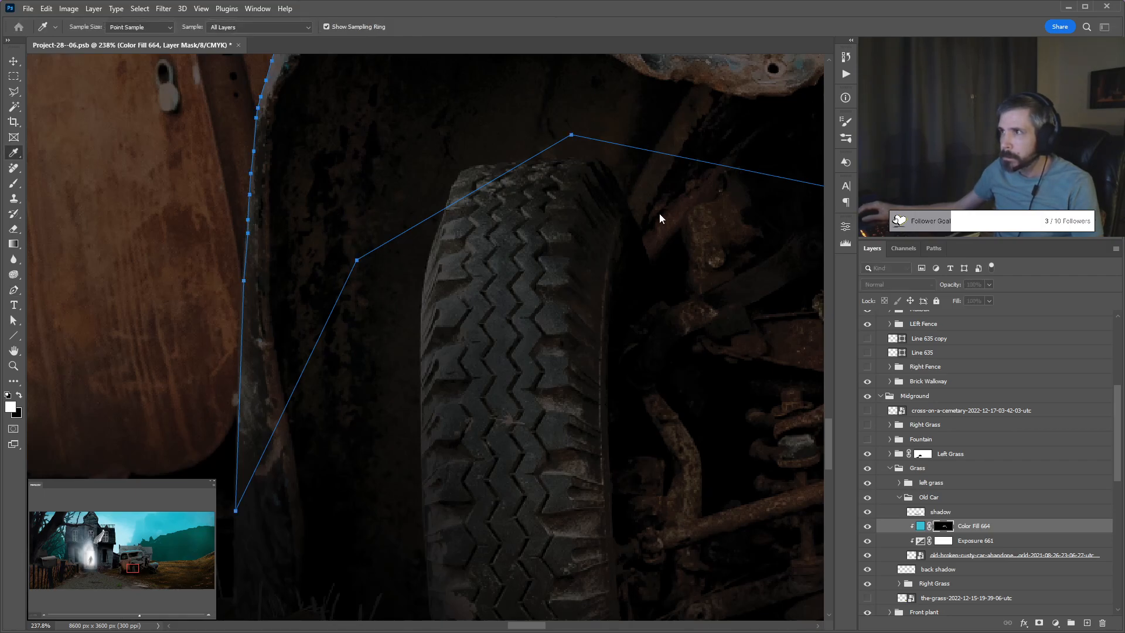
{"action": "key", "text": "p"}
{"action": "key", "text": "ctrl+Return"}
Paint a thin cyan rim along the selected fender's upper edge with the brush at 100% opacity.
{"action": "scroll", "coordinate": [435, 182], "scroll_direction": "down", "scroll_amount": 5}
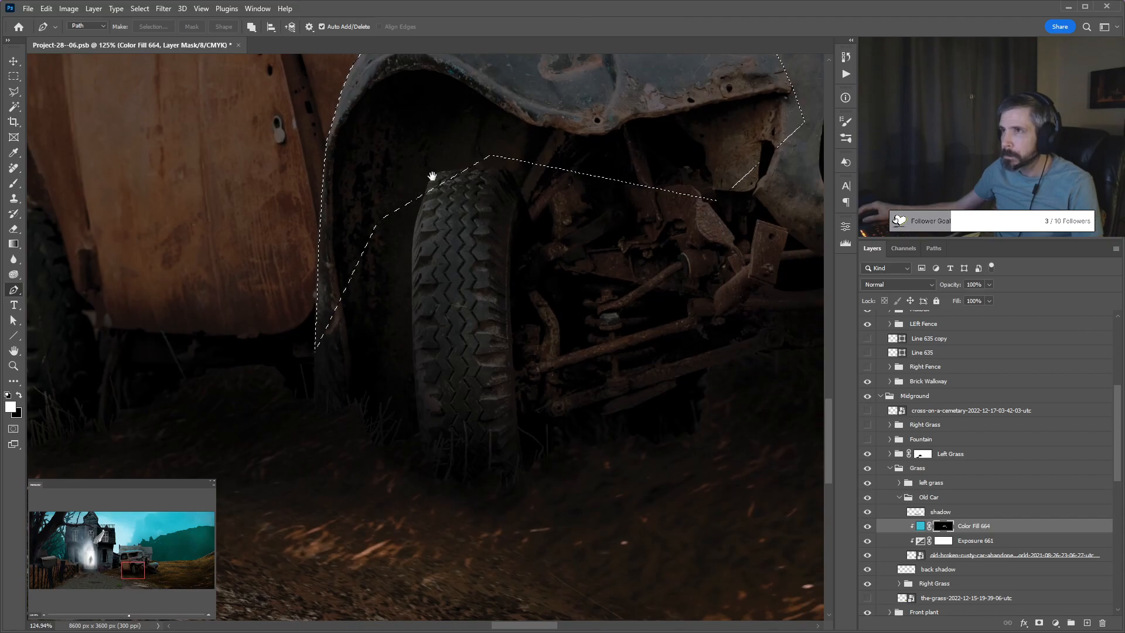
{"action": "left_click_drag", "start_coordinate": [432, 163], "coordinate": [348, 416]}
{"action": "key", "text": "b"}
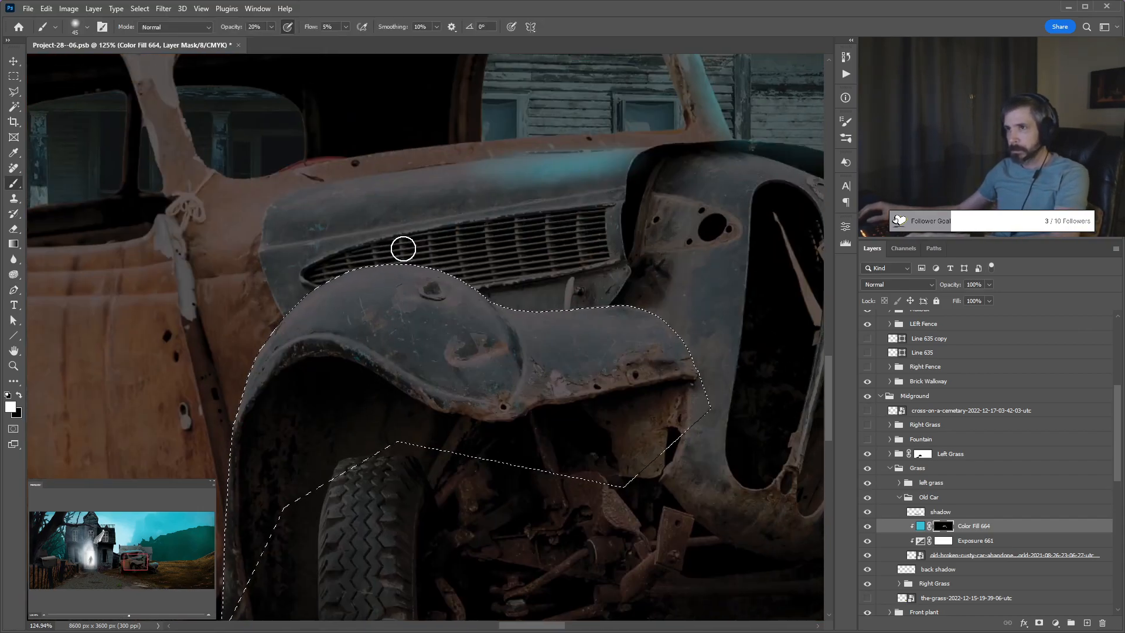
{"action": "key", "text": "0"}
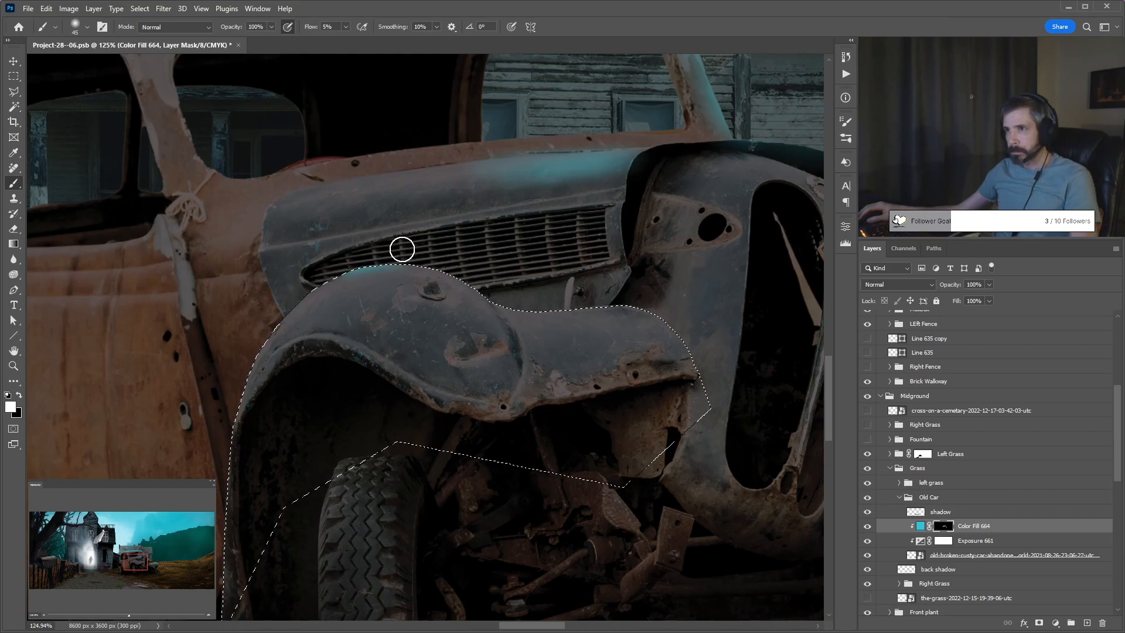
{"action": "scroll", "coordinate": [365, 243], "scroll_direction": "down", "scroll_amount": 3}
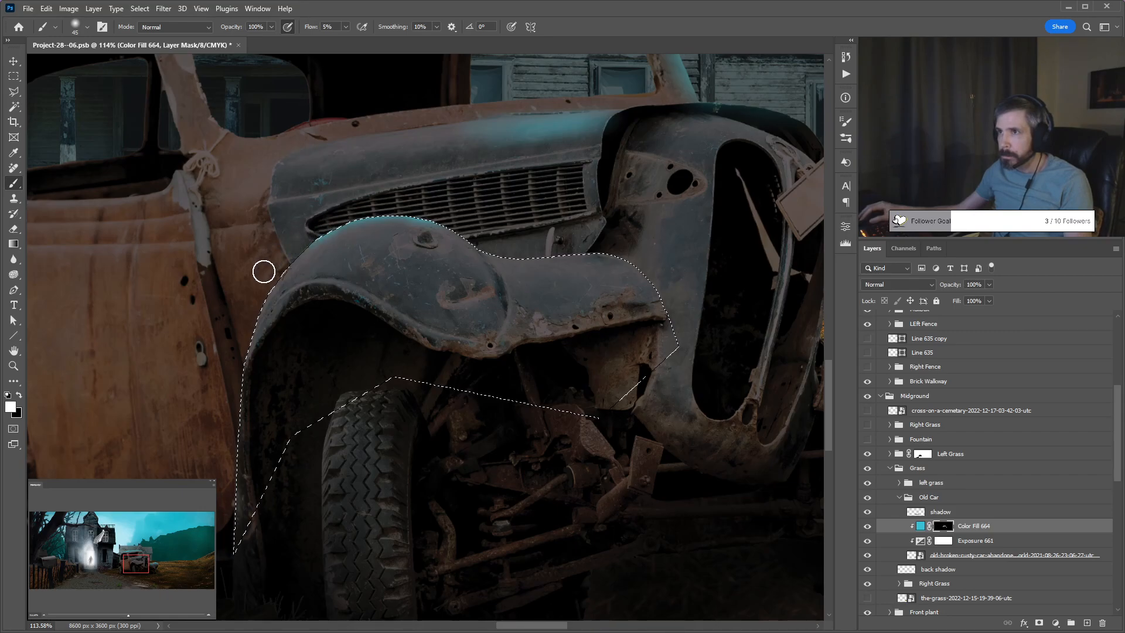
Blend softer cyan light across the fender's upper surfaces using a size 70 brush at 20% opacity, then clear the selection.
{"action": "key", "text": "2"}
{"action": "key", "text": "bracketright"}
{"action": "key", "text": "bracketright"}
{"action": "key", "text": "bracketright"}
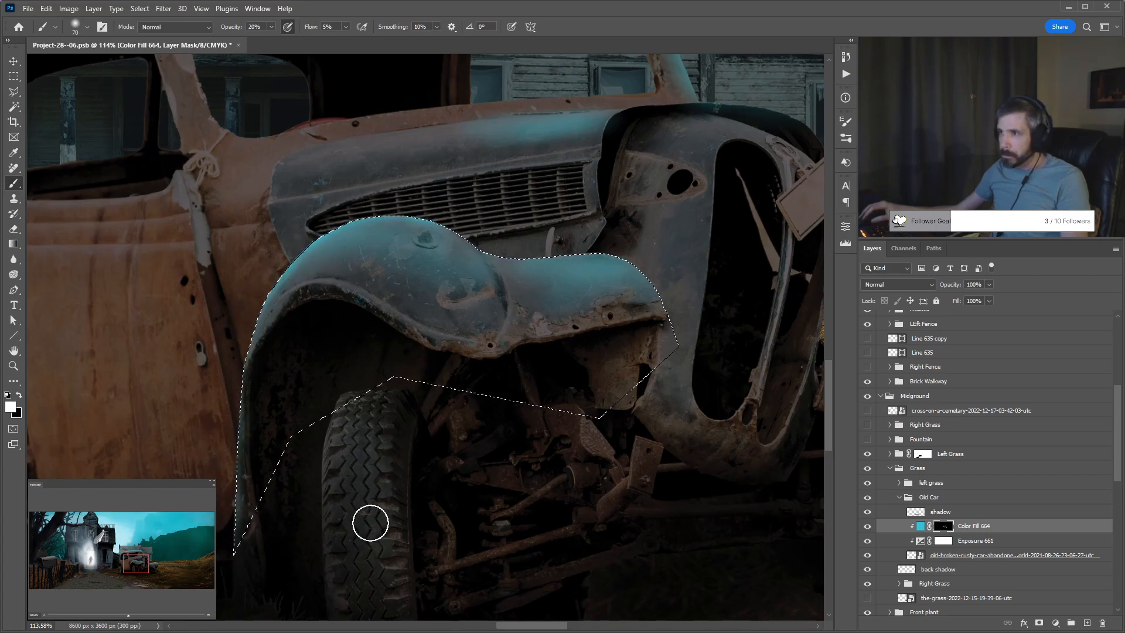
{"action": "key", "text": "ctrl+d"}
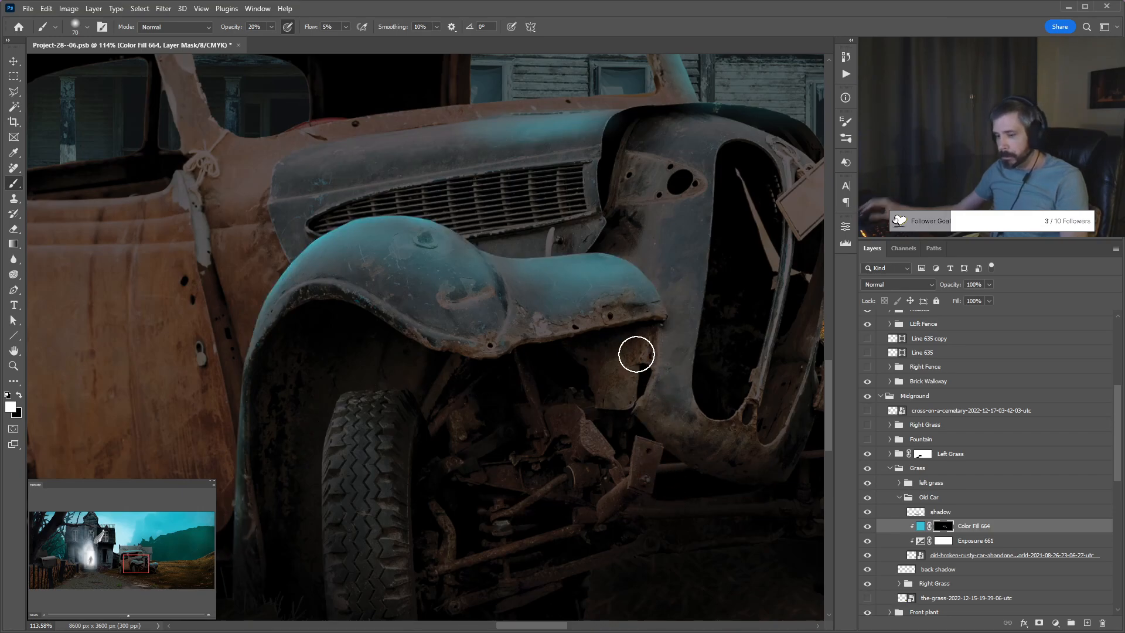
Brush faint cyan light along the top of the car's front grille surround at 20% opacity.
{"action": "key", "text": "v"}
{"action": "key", "text": "ctrl+minus"}
{"action": "key", "text": "ctrl+minus"}
{"action": "key", "text": "ctrl+minus"}
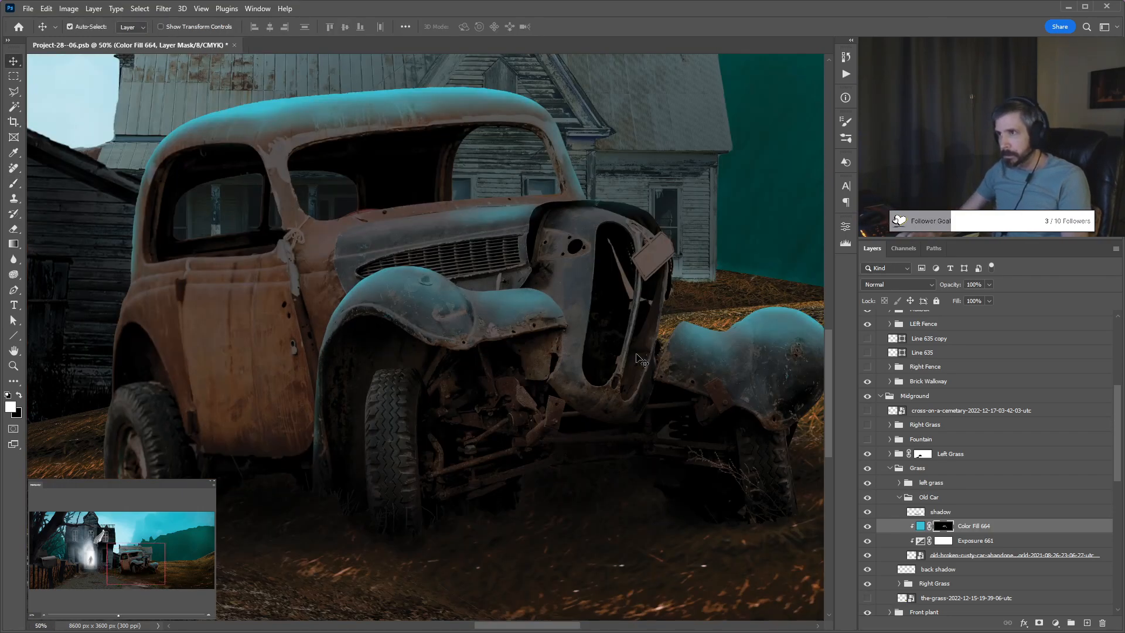
{"action": "key", "text": "ctrl+plus"}
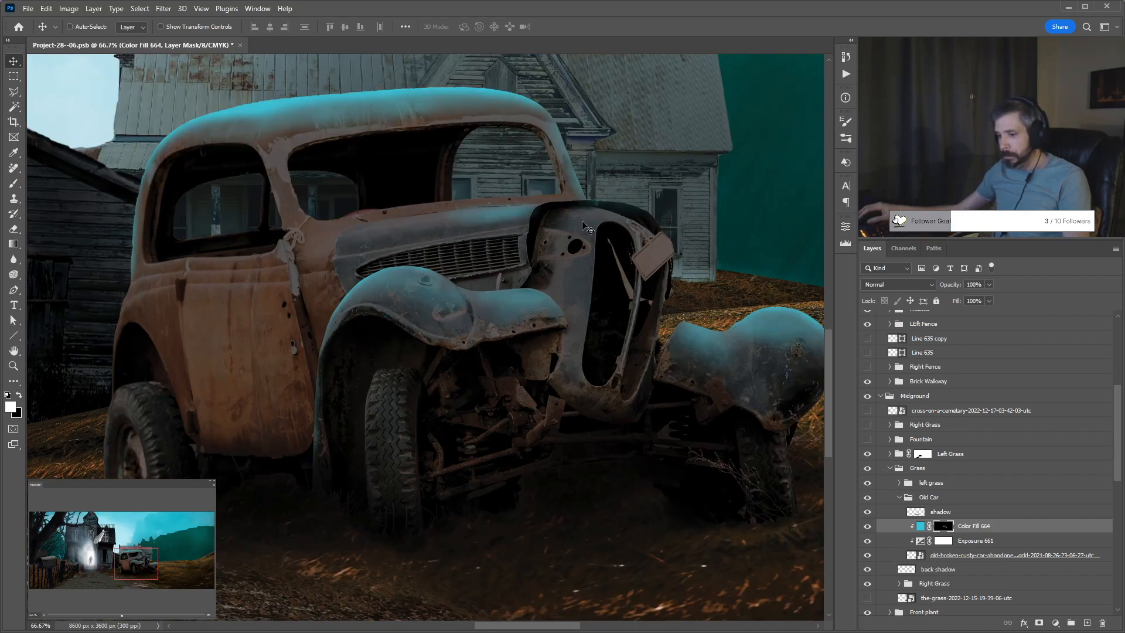
{"action": "key", "text": "b"}
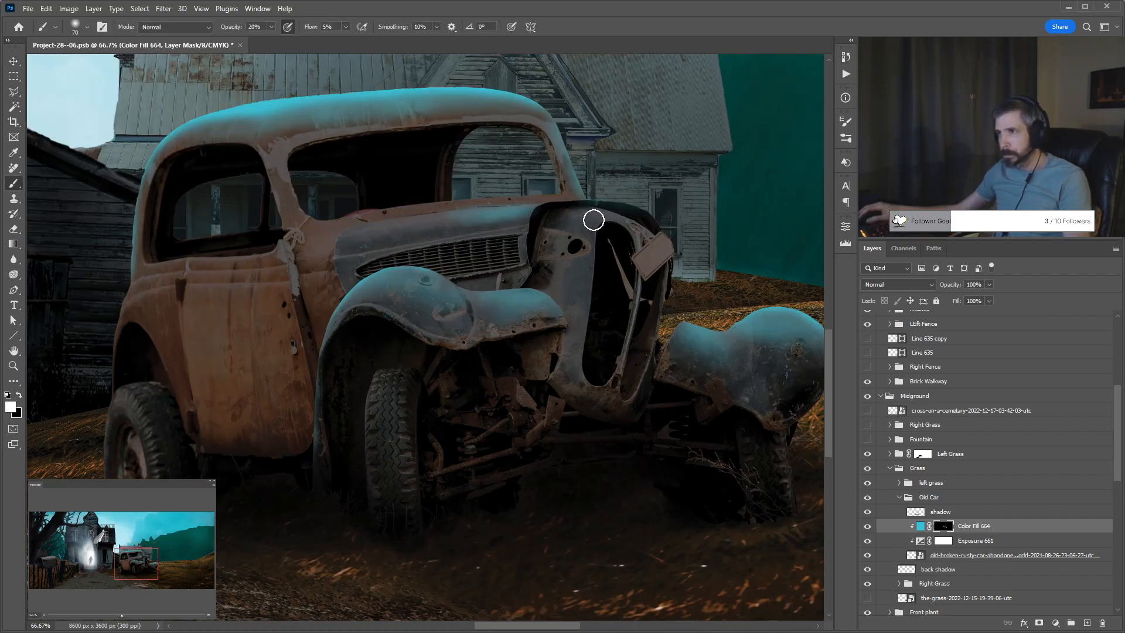
{"action": "left_click_drag", "start_coordinate": [626, 226], "coordinate": [623, 227]}
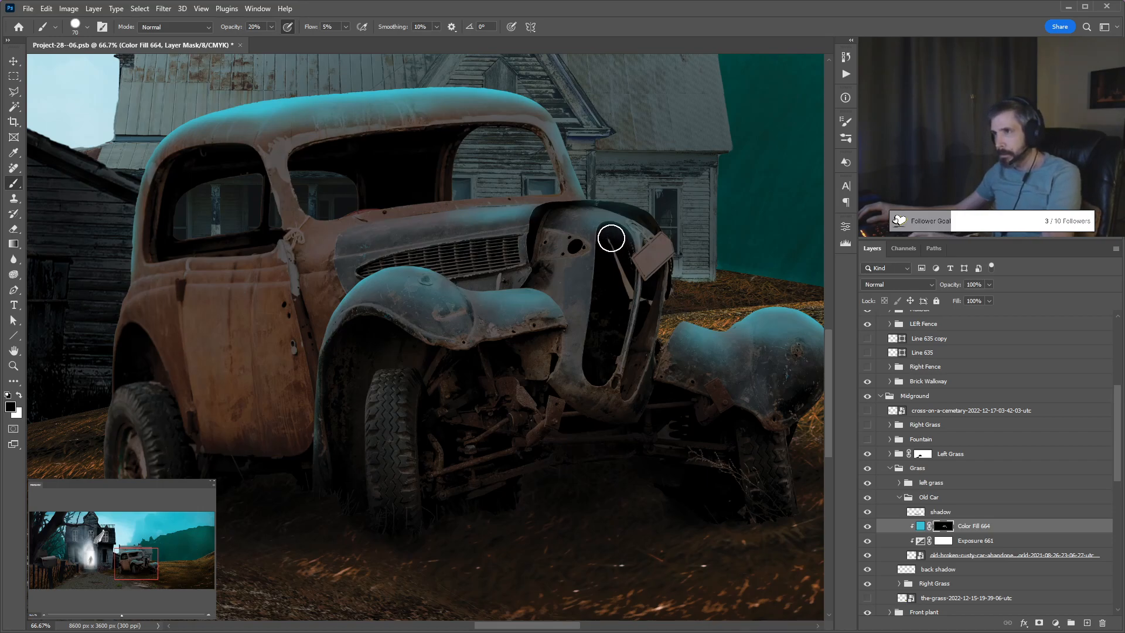
Mask the cyan spill out of the dark front grille opening with a size 50 black brush at 100% opacity and flow.
{"action": "scroll", "coordinate": [610, 236], "scroll_direction": "up", "scroll_amount": 5}
{"action": "key", "text": "bracketleft"}
{"action": "key", "text": "bracketleft"}
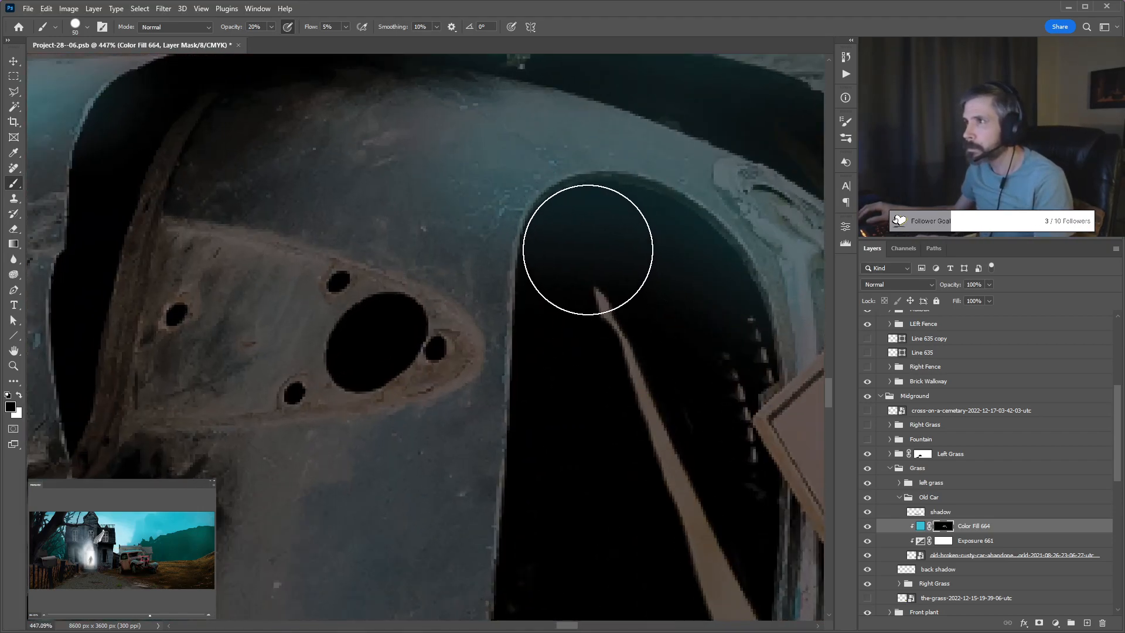
{"action": "key", "text": "0"}
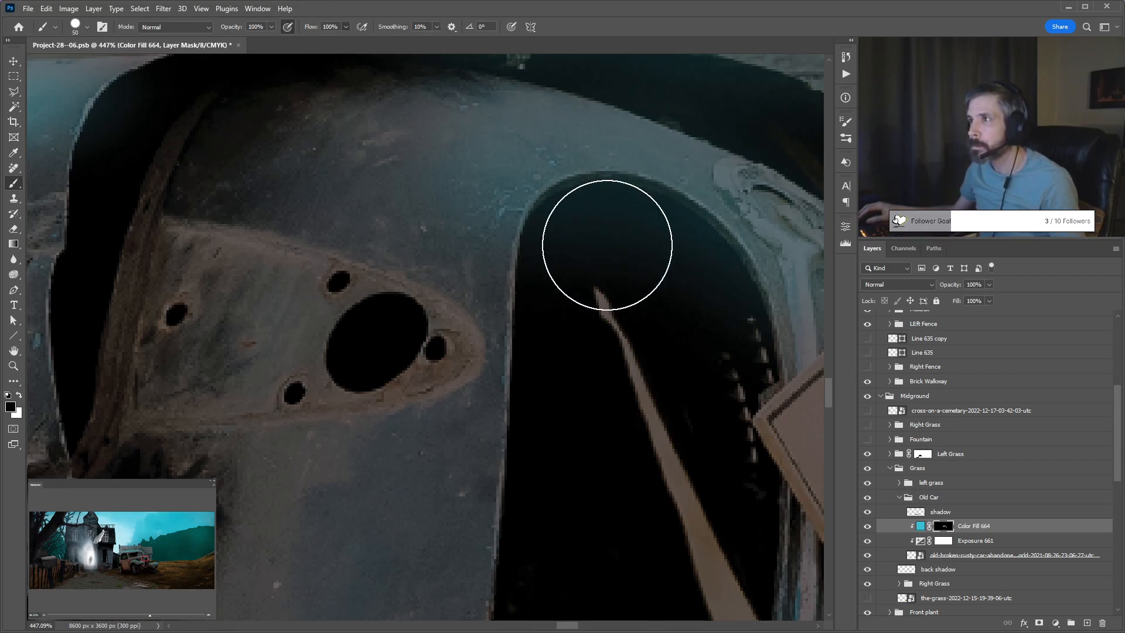
{"action": "left_click_drag", "start_coordinate": [597, 244], "coordinate": [595, 293]}
{"action": "mouse_move", "coordinate": [587, 254]}
{"action": "left_mouse_down"}
{"action": "mouse_move", "coordinate": [619, 257]}
{"action": "mouse_move", "coordinate": [615, 248]}
{"action": "mouse_move", "coordinate": [647, 270]}
{"action": "mouse_move", "coordinate": [654, 262]}
{"action": "mouse_move", "coordinate": [686, 289]}
{"action": "mouse_move", "coordinate": [707, 342]}
{"action": "left_mouse_up"}
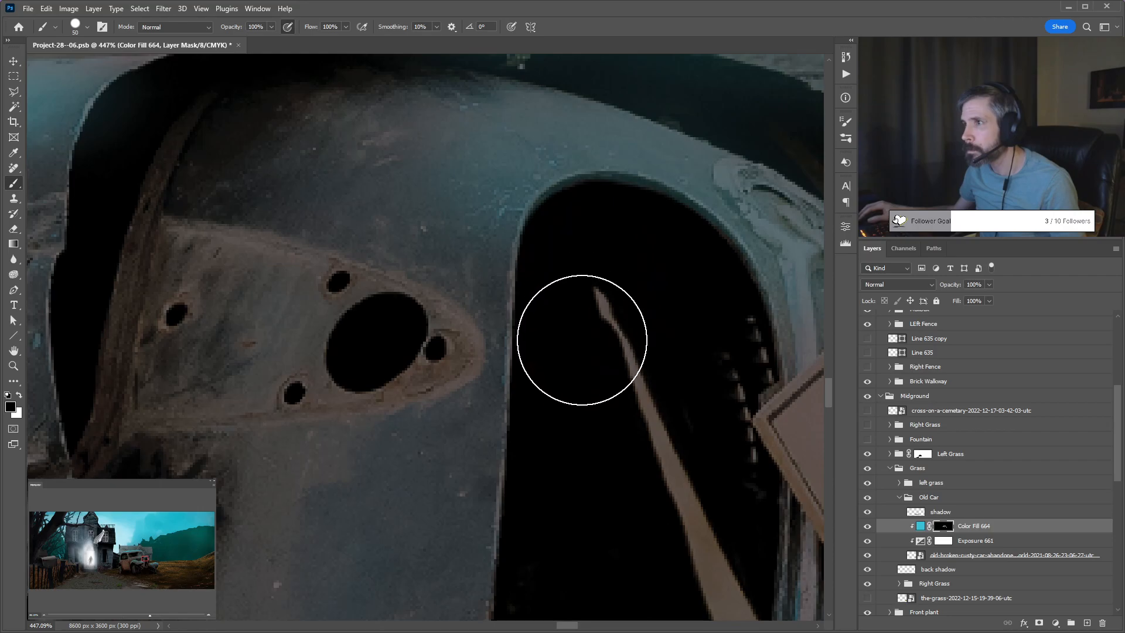
{"action": "scroll", "coordinate": [633, 405], "scroll_direction": "down", "scroll_amount": 5}
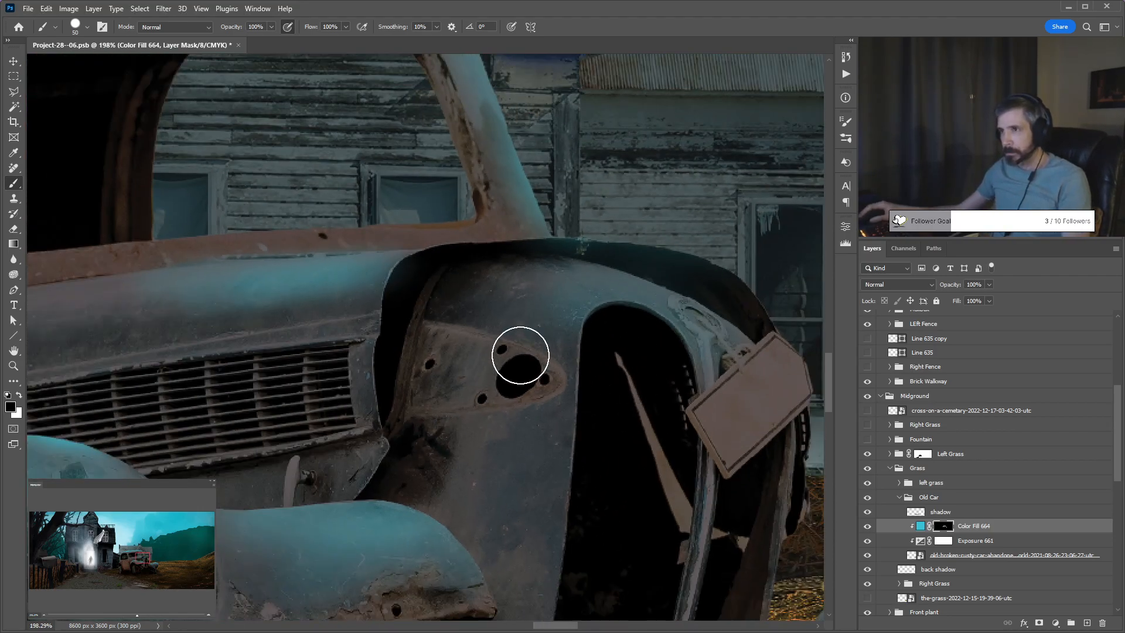
Set up a soft white brush at size 80, 20% opacity and 5% flow, undoing a trial stroke near the headlight mount.
{"action": "key", "text": "x"}
{"action": "key", "text": "bracketright"}
{"action": "key", "text": "bracketright"}
{"action": "key", "text": "bracketright"}
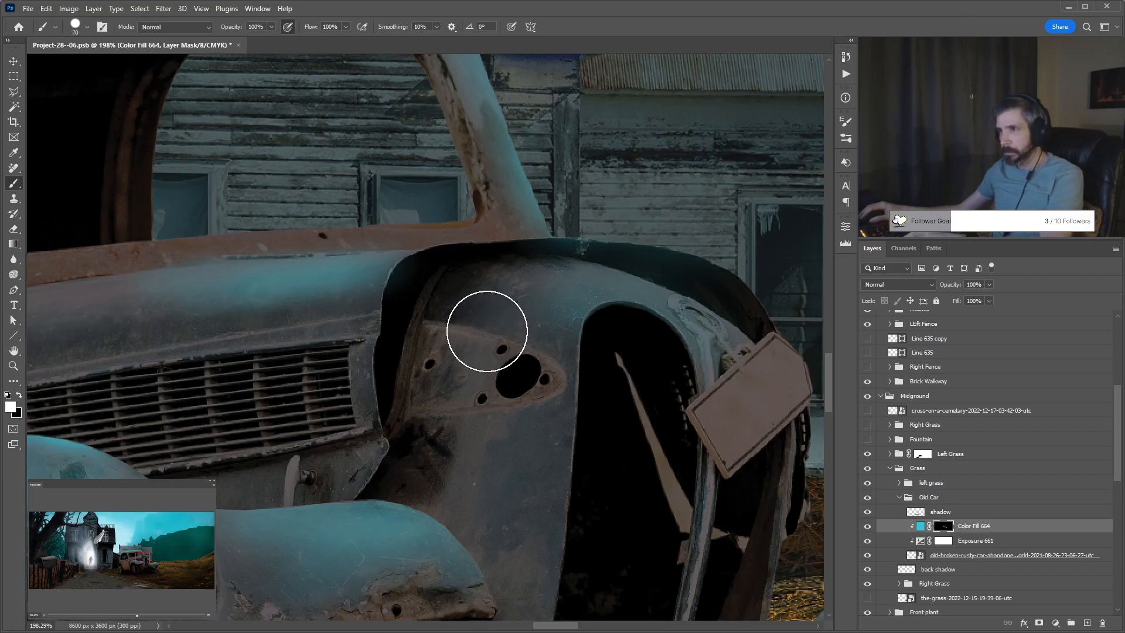
{"action": "key", "text": "2"}
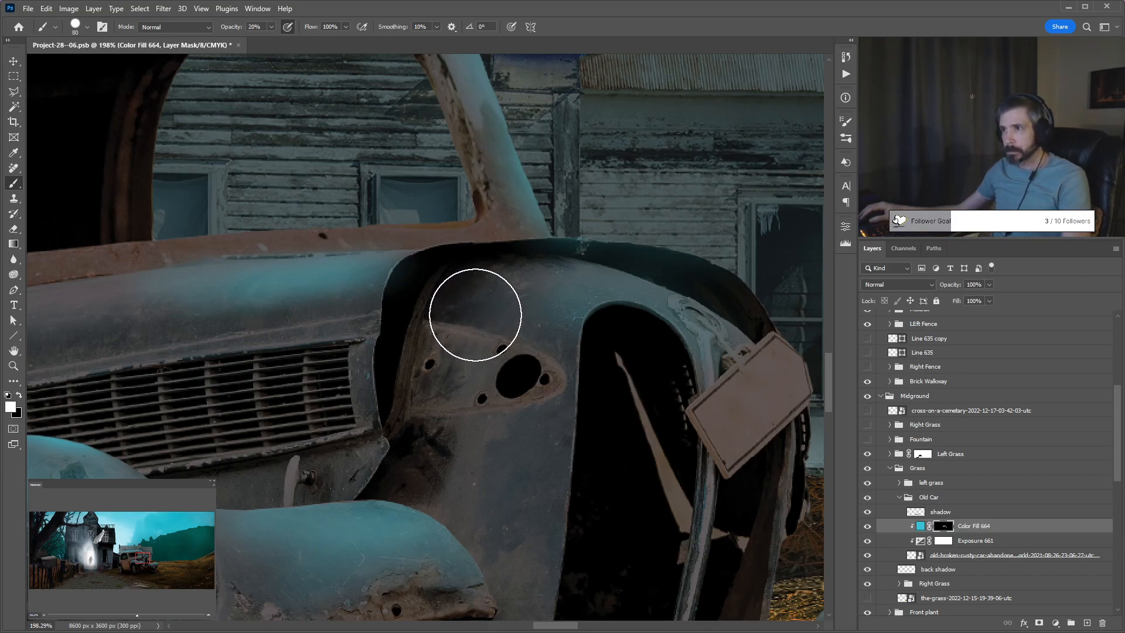
{"action": "mouse_move", "coordinate": [474, 318]}
{"action": "left_mouse_down"}
{"action": "mouse_move", "coordinate": [466, 428]}
{"action": "mouse_move", "coordinate": [524, 335]}
{"action": "left_mouse_up"}
{"action": "key", "text": "ctrl+z"}
{"action": "key", "text": "bracketleft"}
{"action": "key", "text": "bracketleft"}
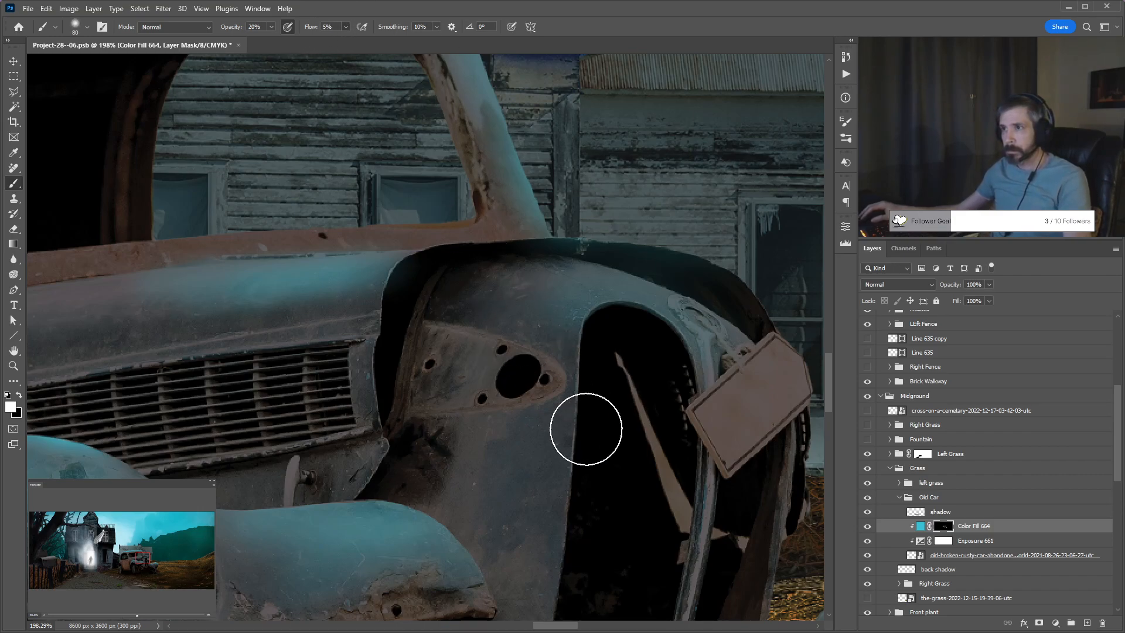
Paint soft cyan light over the front panel around the headlight mount and down beside the grille opening.
{"action": "mouse_move", "coordinate": [537, 318]}
{"action": "left_mouse_down"}
{"action": "mouse_move", "coordinate": [475, 331]}
{"action": "mouse_move", "coordinate": [519, 379]}
{"action": "mouse_move", "coordinate": [540, 327]}
{"action": "mouse_move", "coordinate": [536, 311]}
{"action": "mouse_move", "coordinate": [459, 430]}
{"action": "mouse_move", "coordinate": [473, 401]}
{"action": "mouse_move", "coordinate": [495, 422]}
{"action": "mouse_move", "coordinate": [451, 436]}
{"action": "left_mouse_up"}
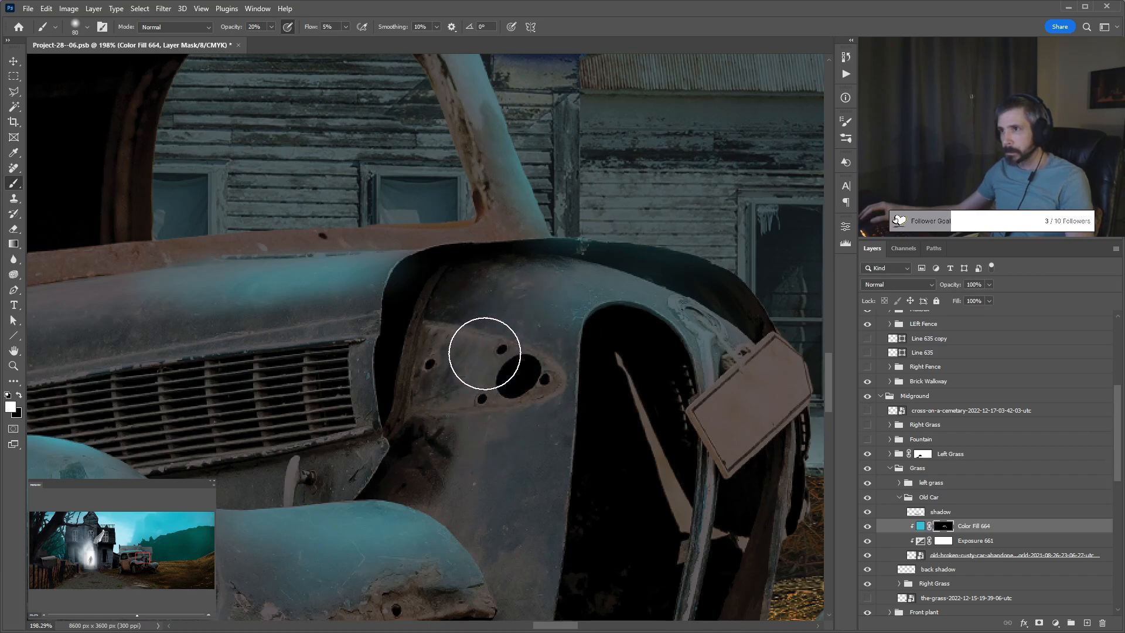
{"action": "mouse_move", "coordinate": [490, 304]}
{"action": "left_mouse_down"}
{"action": "mouse_move", "coordinate": [551, 300]}
{"action": "mouse_move", "coordinate": [445, 358]}
{"action": "mouse_move", "coordinate": [546, 339]}
{"action": "mouse_move", "coordinate": [513, 396]}
{"action": "mouse_move", "coordinate": [486, 498]}
{"action": "mouse_move", "coordinate": [441, 421]}
{"action": "mouse_move", "coordinate": [520, 463]}
{"action": "mouse_move", "coordinate": [538, 534]}
{"action": "mouse_move", "coordinate": [468, 526]}
{"action": "mouse_move", "coordinate": [473, 515]}
{"action": "mouse_move", "coordinate": [511, 573]}
{"action": "mouse_move", "coordinate": [500, 466]}
{"action": "mouse_move", "coordinate": [546, 349]}
{"action": "mouse_move", "coordinate": [554, 393]}
{"action": "left_mouse_up"}
{"action": "scroll", "coordinate": [555, 393], "scroll_direction": "down", "scroll_amount": 5}
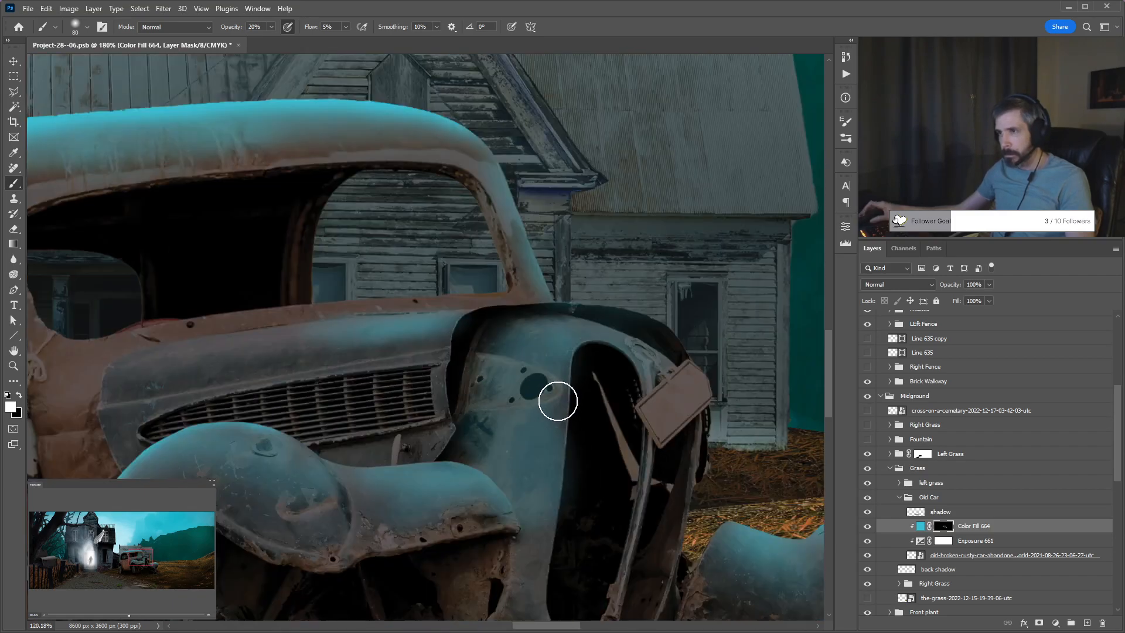
{"action": "scroll", "coordinate": [639, 385], "scroll_direction": "up", "scroll_amount": 3}
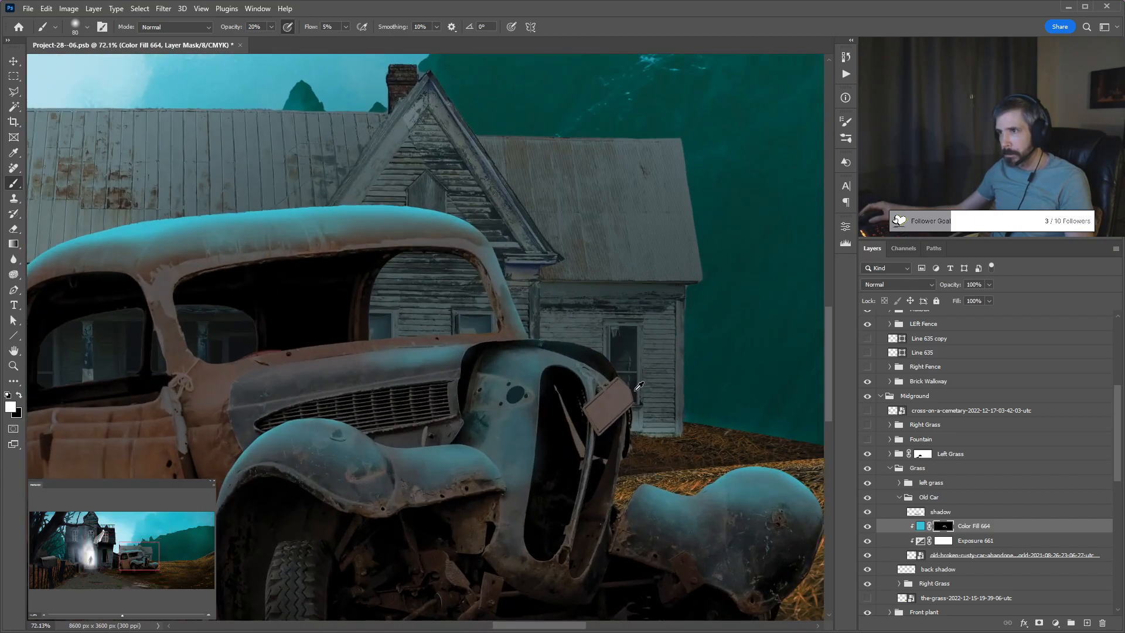
{"action": "scroll", "coordinate": [536, 392], "scroll_direction": "down", "scroll_amount": 2}
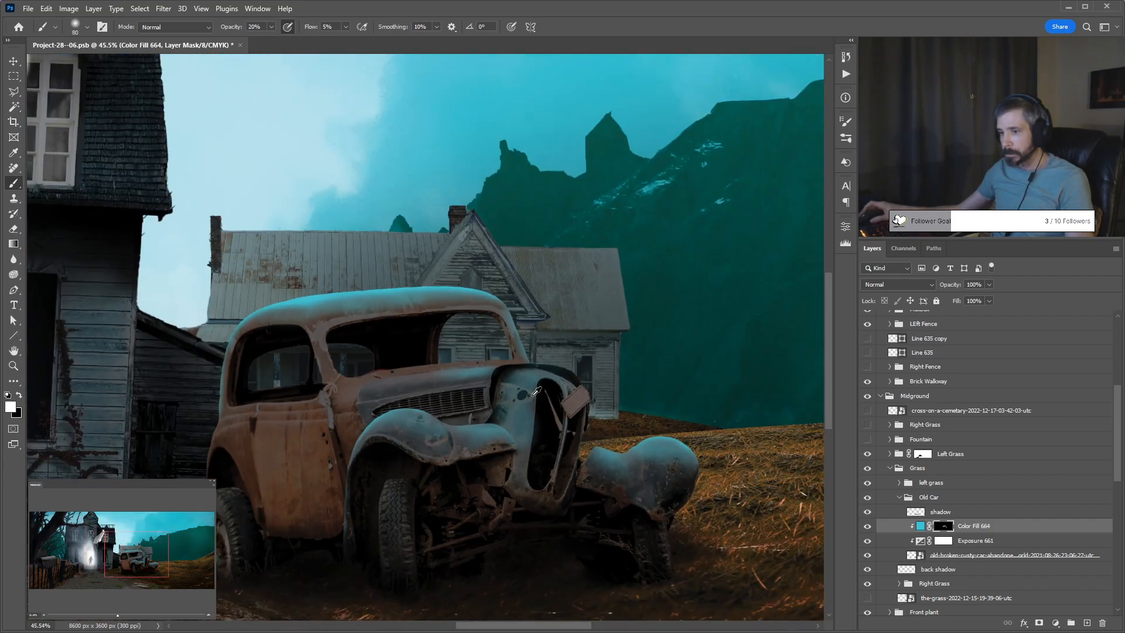
Brush soft cyan light beside the grille opening, and along the top of the hood with a size 90 brush at 10% opacity.
{"action": "scroll", "coordinate": [536, 391], "scroll_direction": "up", "scroll_amount": 1}
{"action": "left_click_drag", "start_coordinate": [533, 398], "coordinate": [535, 407]}
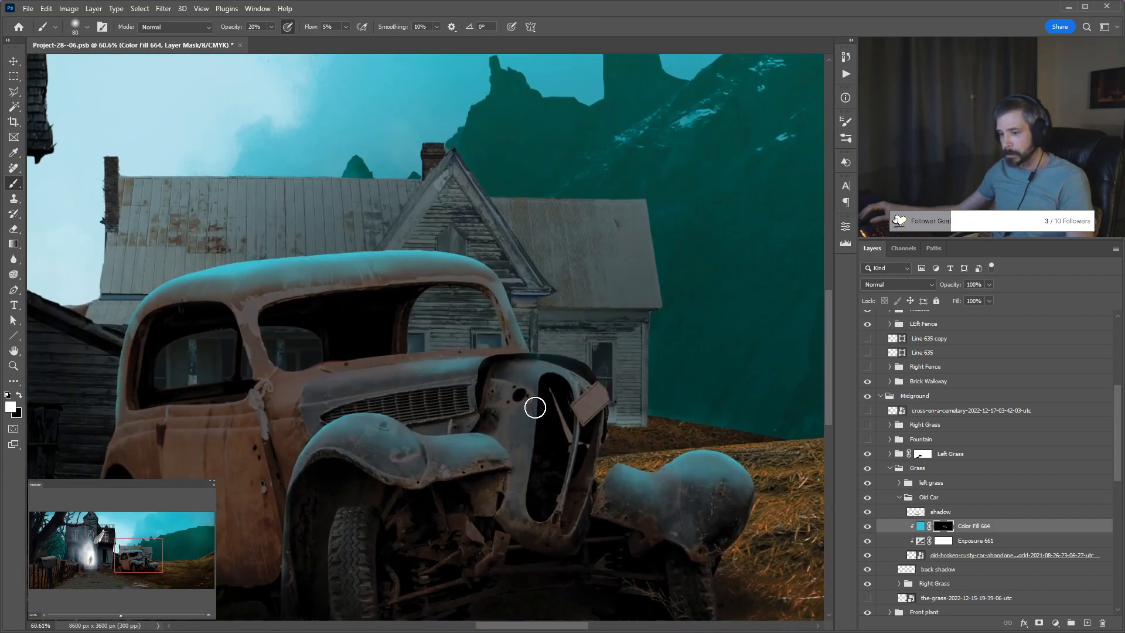
{"action": "key", "text": "bracketright"}
{"action": "key", "text": "1"}
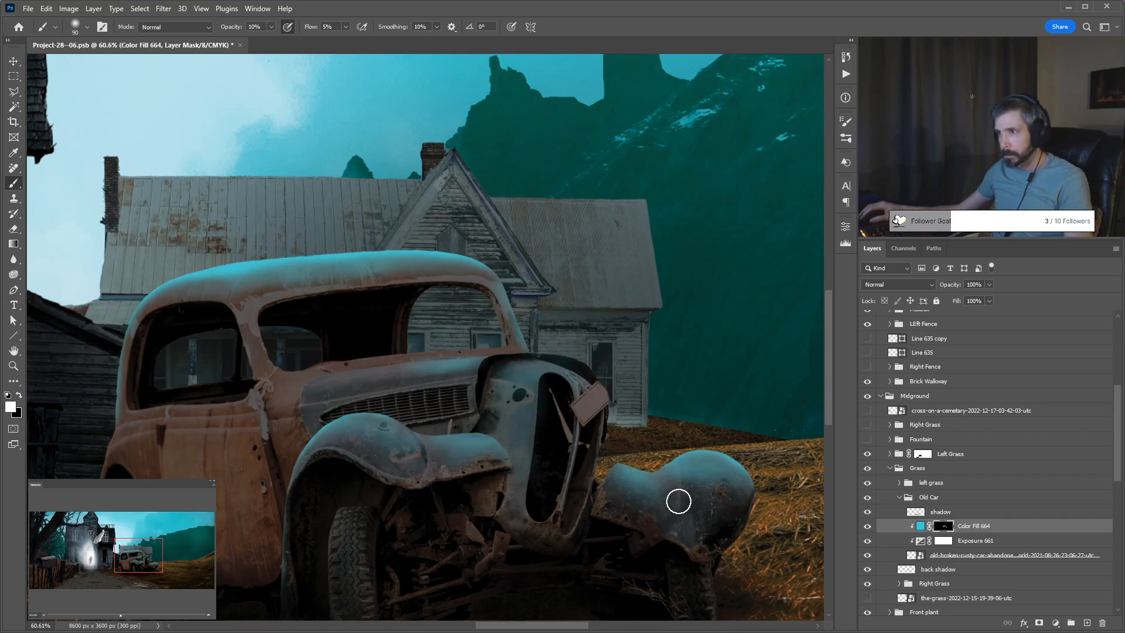
{"action": "scroll", "coordinate": [600, 378], "scroll_direction": "up", "scroll_amount": 2}
{"action": "scroll", "coordinate": [727, 457], "scroll_direction": "down", "scroll_amount": 2}
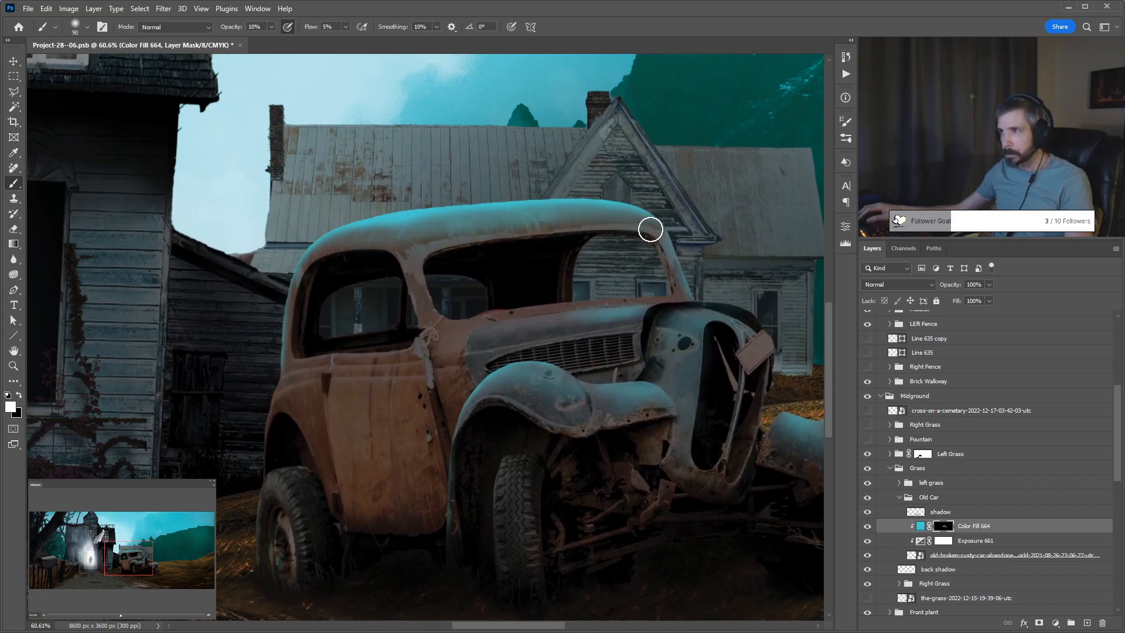
{"action": "mouse_move", "coordinate": [452, 343]}
{"action": "left_mouse_down"}
{"action": "mouse_move", "coordinate": [542, 314]}
{"action": "mouse_move", "coordinate": [640, 310]}
{"action": "left_mouse_up"}
{"action": "left_click_drag", "start_coordinate": [481, 340], "coordinate": [622, 317]}
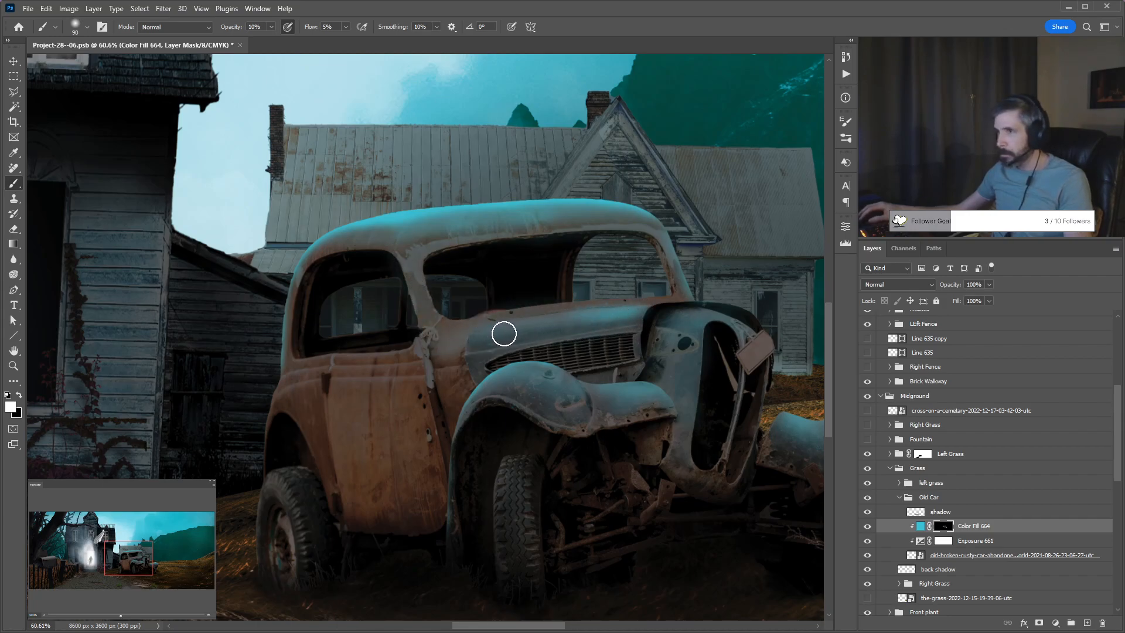
Brush cyan rim light down the outer edge of the car's rear fender with a size 50 brush at 100% opacity.
{"action": "key", "text": "bracketleft"}
{"action": "key", "text": "bracketleft"}
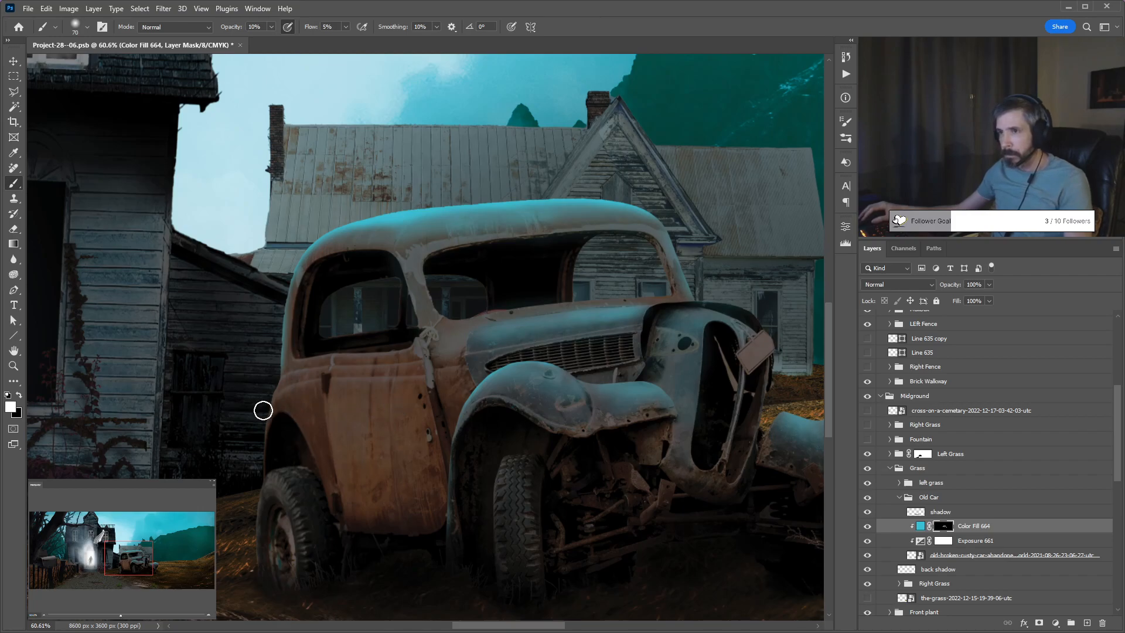
{"action": "key", "text": "bracketleft"}
{"action": "key", "text": "bracketleft"}
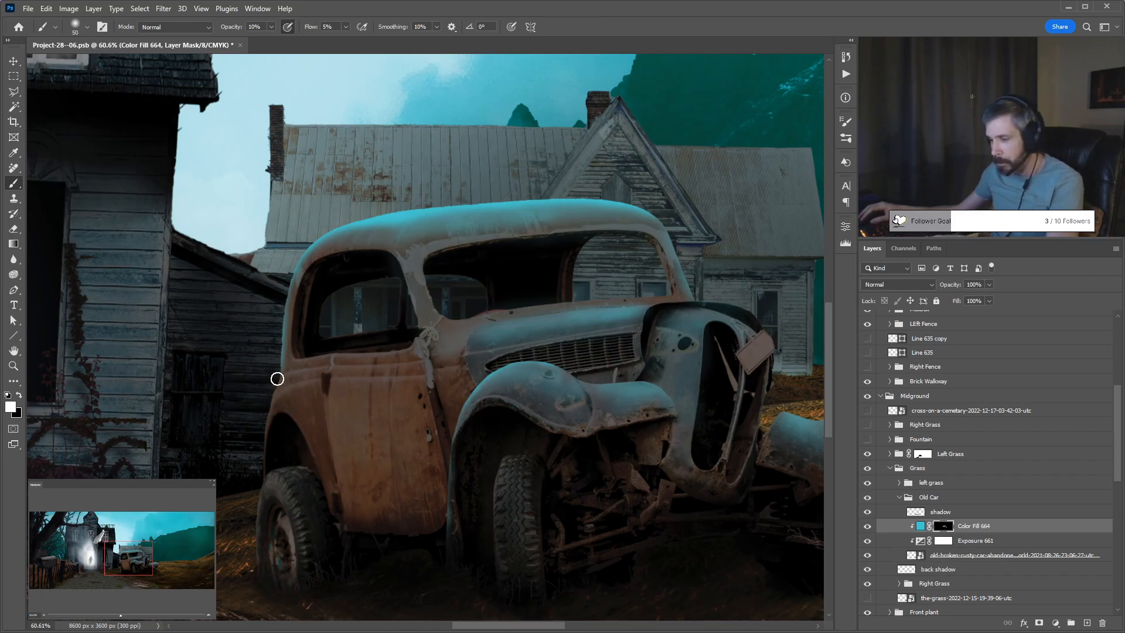
{"action": "key", "text": "0"}
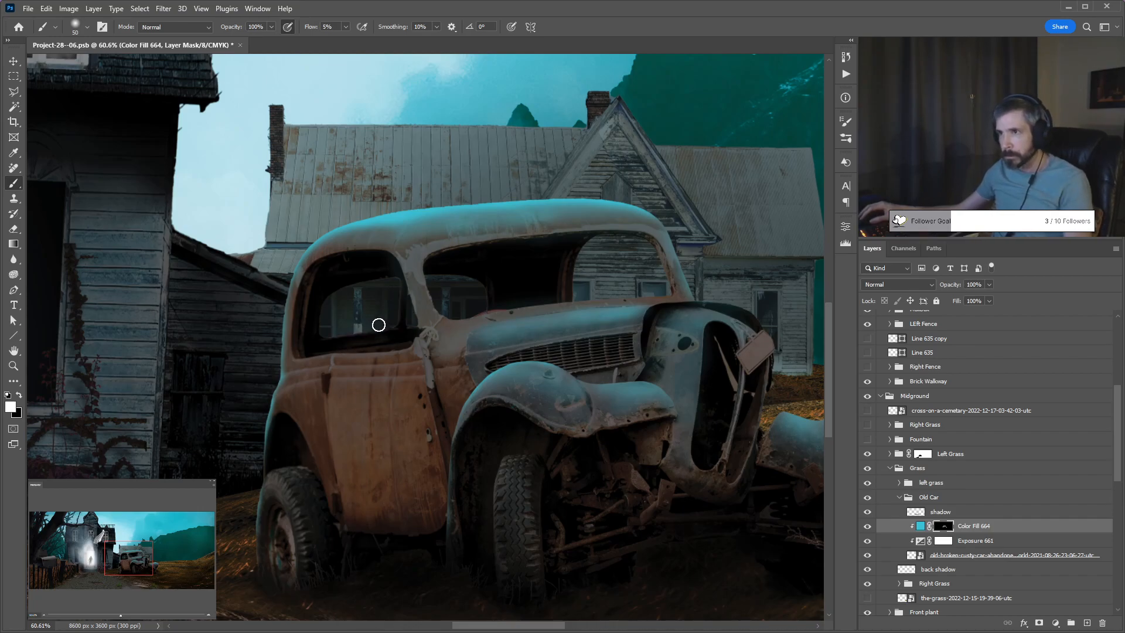
Brush cyan rim light along the vertical and lower inner window edges seen through the car's side window with a size 20 brush.
{"action": "key", "text": "ctrl+bracketright"}
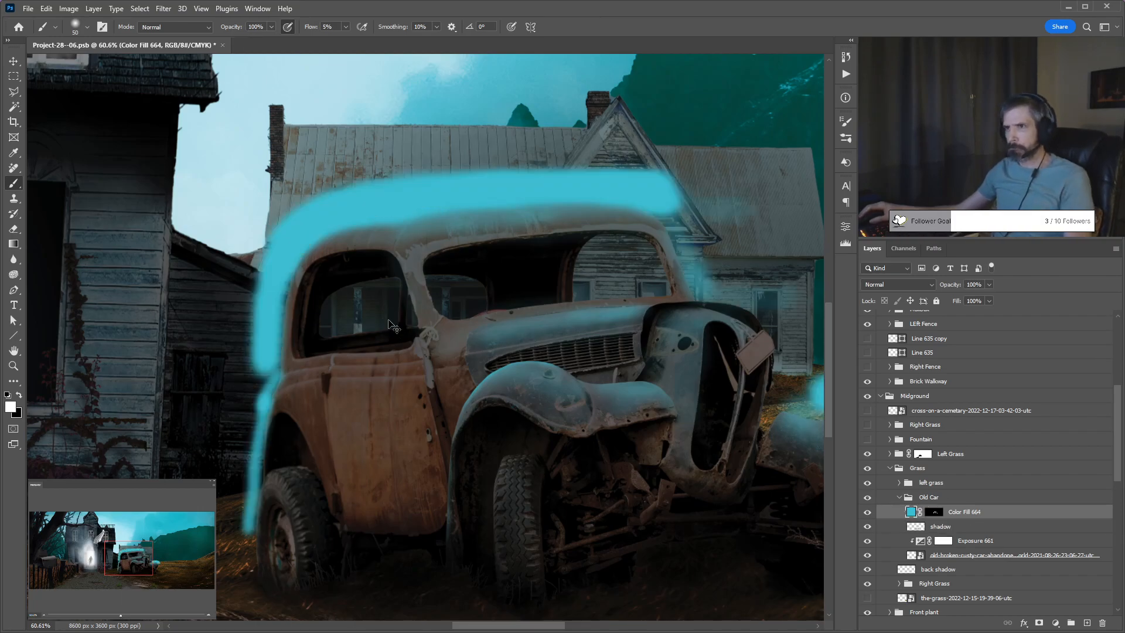
{"action": "key", "text": "ctrl+z"}
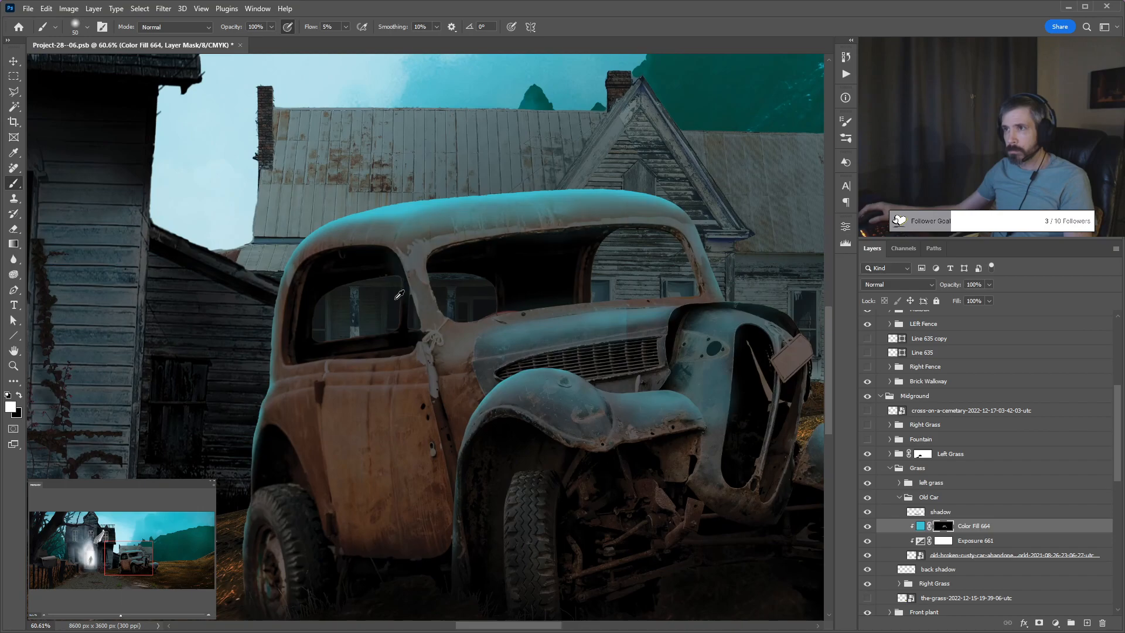
{"action": "scroll", "coordinate": [393, 289], "scroll_direction": "up", "scroll_amount": 8}
{"action": "key", "text": "bracketleft"}
{"action": "key", "text": "bracketleft"}
{"action": "key", "text": "bracketleft"}
{"action": "key", "text": "bracketleft"}
{"action": "key", "text": "bracketleft"}
{"action": "key", "text": "bracketleft"}
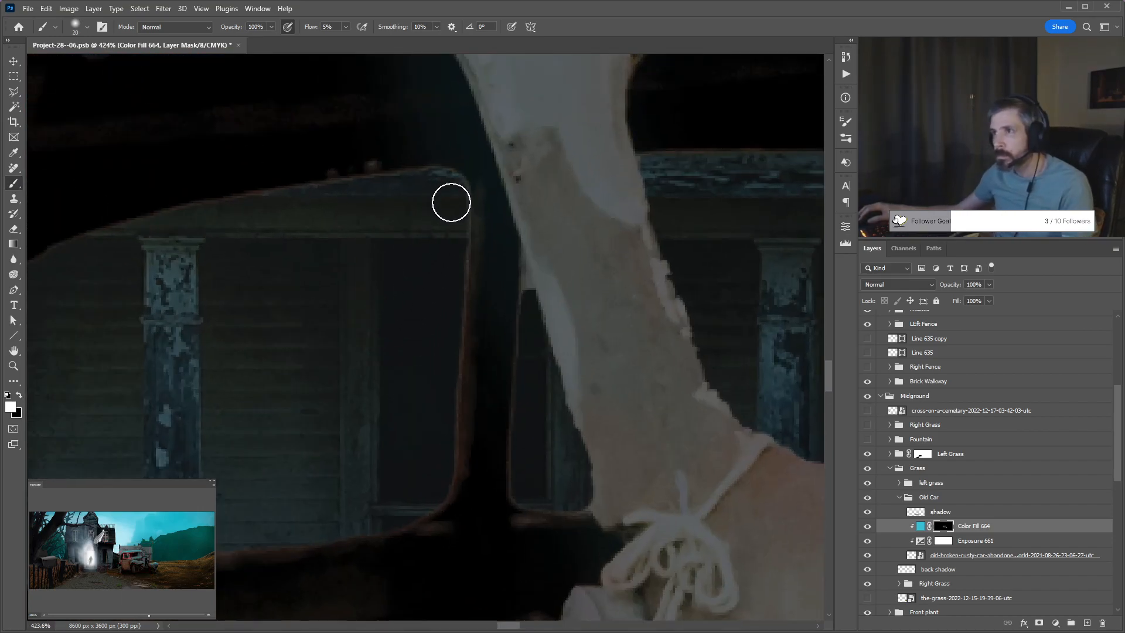
{"action": "mouse_move", "coordinate": [450, 258]}
{"action": "left_mouse_down"}
{"action": "mouse_move", "coordinate": [440, 464]}
{"action": "mouse_move", "coordinate": [420, 506]}
{"action": "mouse_move", "coordinate": [341, 523]}
{"action": "mouse_move", "coordinate": [224, 519]}
{"action": "left_mouse_up"}
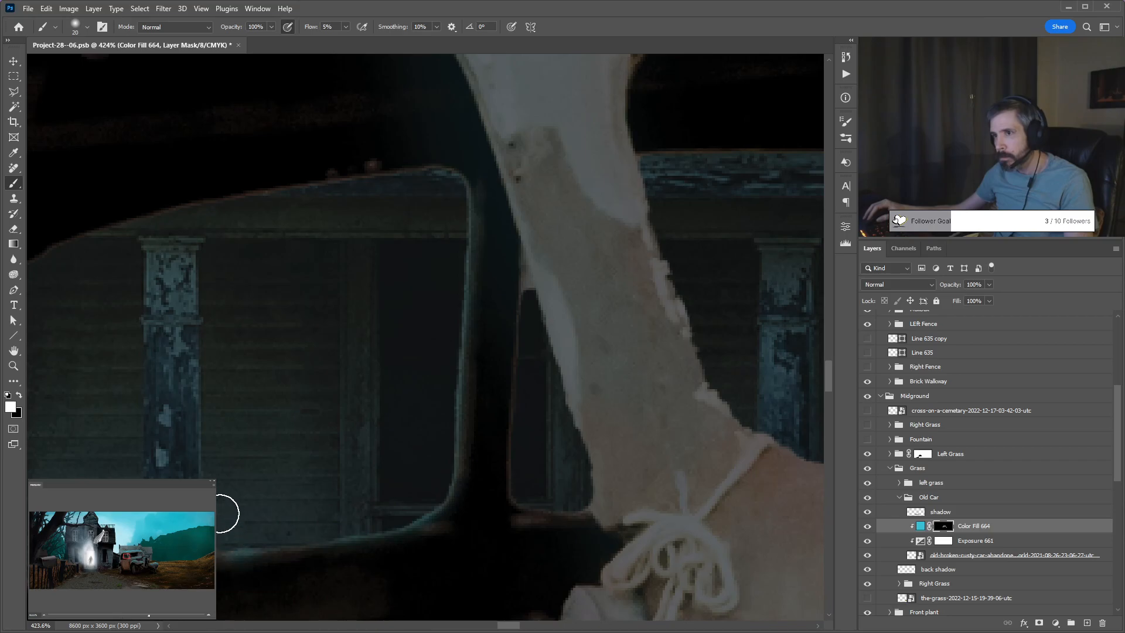
{"action": "left_click_drag", "start_coordinate": [215, 422], "coordinate": [427, 342]}
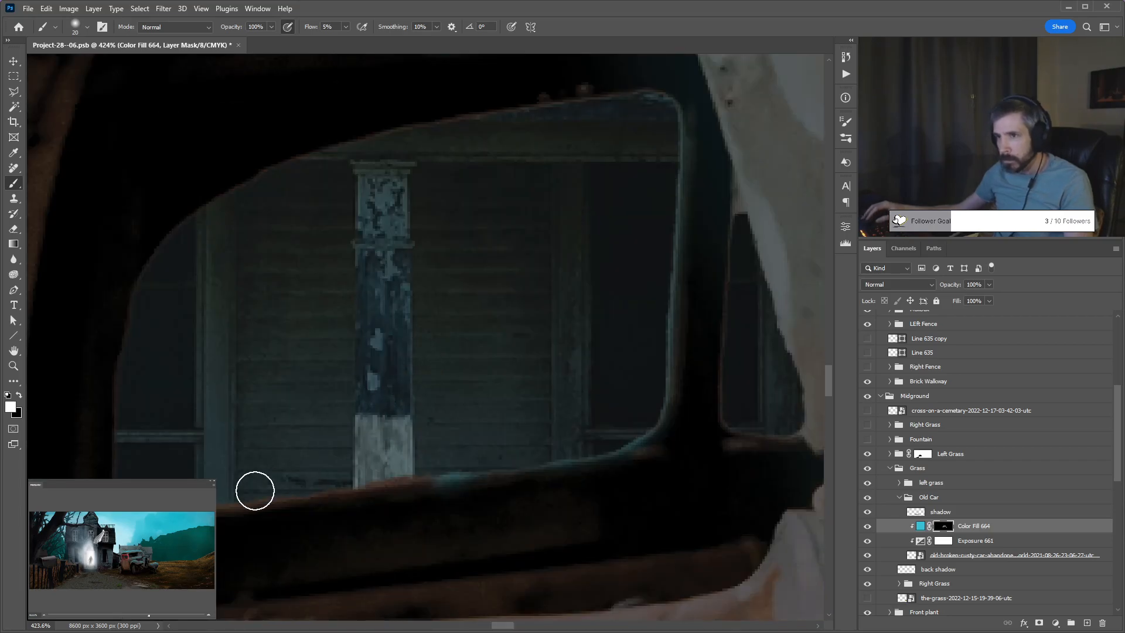
{"action": "mouse_move", "coordinate": [188, 480]}
{"action": "left_mouse_down"}
{"action": "mouse_move", "coordinate": [469, 448]}
{"action": "mouse_move", "coordinate": [203, 493]}
{"action": "mouse_move", "coordinate": [182, 480]}
{"action": "mouse_move", "coordinate": [497, 458]}
{"action": "mouse_move", "coordinate": [569, 427]}
{"action": "mouse_move", "coordinate": [647, 415]}
{"action": "mouse_move", "coordinate": [649, 389]}
{"action": "mouse_move", "coordinate": [609, 426]}
{"action": "mouse_move", "coordinate": [479, 456]}
{"action": "mouse_move", "coordinate": [553, 441]}
{"action": "mouse_move", "coordinate": [483, 455]}
{"action": "mouse_move", "coordinate": [558, 451]}
{"action": "mouse_move", "coordinate": [489, 447]}
{"action": "mouse_move", "coordinate": [521, 441]}
{"action": "left_mouse_up"}
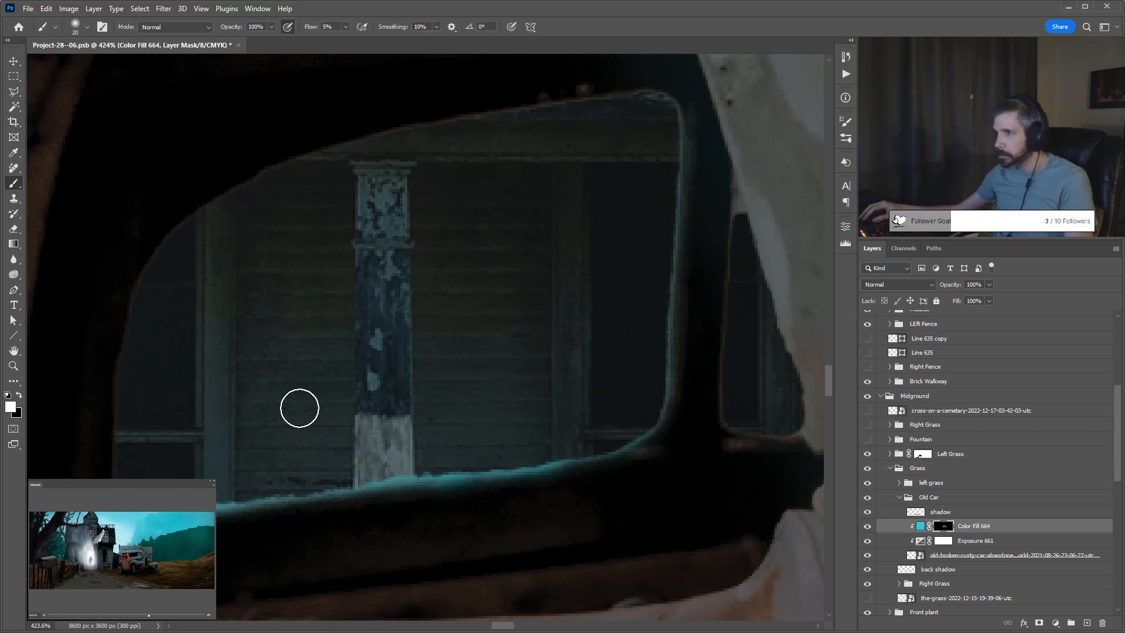
Brush cyan light along the bottom edge of the small window section beside the pillar, and mask out the spill with a size 9 black brush.
{"action": "left_click_drag", "start_coordinate": [299, 406], "coordinate": [93, 457]}
{"action": "mouse_move", "coordinate": [270, 500]}
{"action": "left_mouse_down"}
{"action": "mouse_move", "coordinate": [312, 518]}
{"action": "mouse_move", "coordinate": [279, 515]}
{"action": "mouse_move", "coordinate": [309, 519]}
{"action": "mouse_move", "coordinate": [290, 519]}
{"action": "left_mouse_up"}
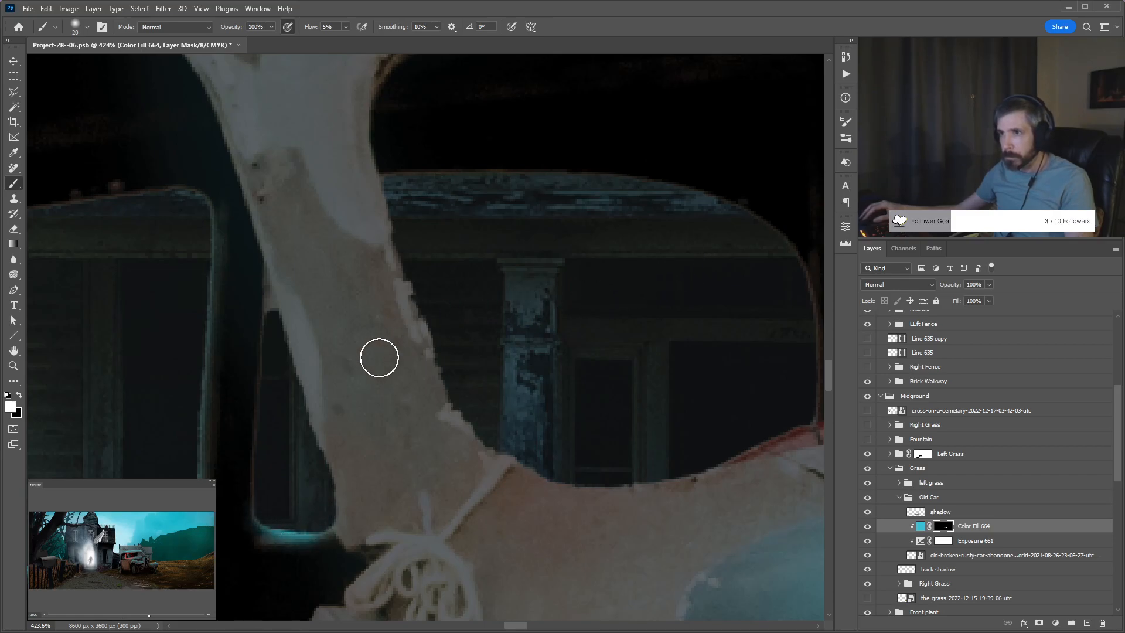
{"action": "key", "text": "bracketleft"}
{"action": "key", "text": "bracketleft"}
{"action": "left_click_drag", "start_coordinate": [324, 540], "coordinate": [329, 537]}
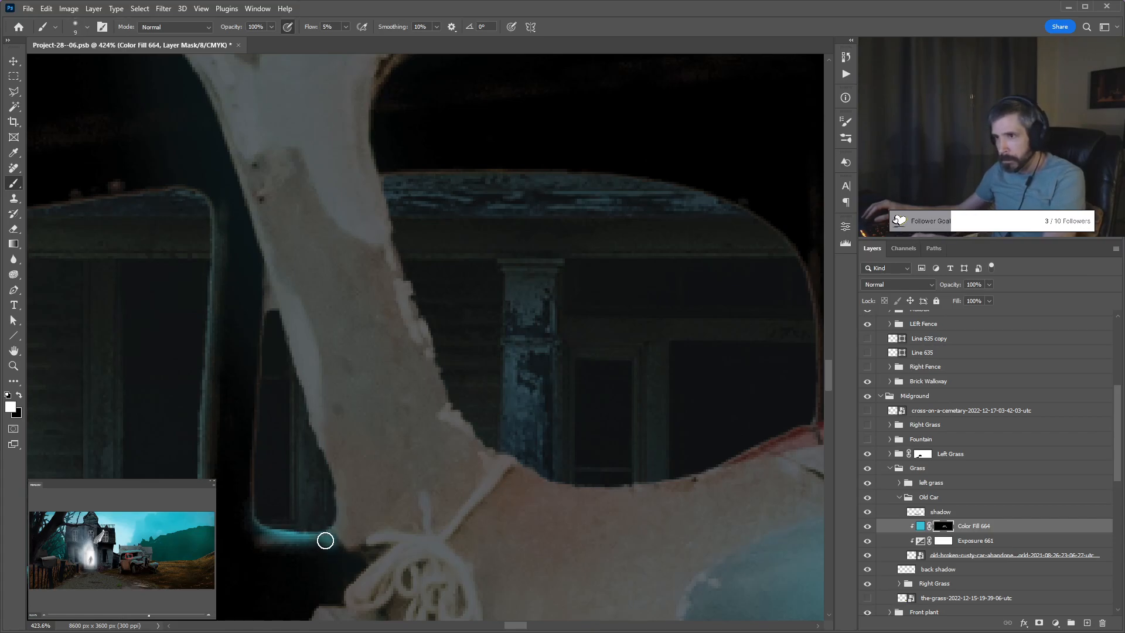
{"action": "mouse_move", "coordinate": [332, 544]}
{"action": "left_mouse_down"}
{"action": "mouse_move", "coordinate": [307, 533]}
{"action": "mouse_move", "coordinate": [344, 521]}
{"action": "left_mouse_up"}
{"action": "key", "text": "x"}
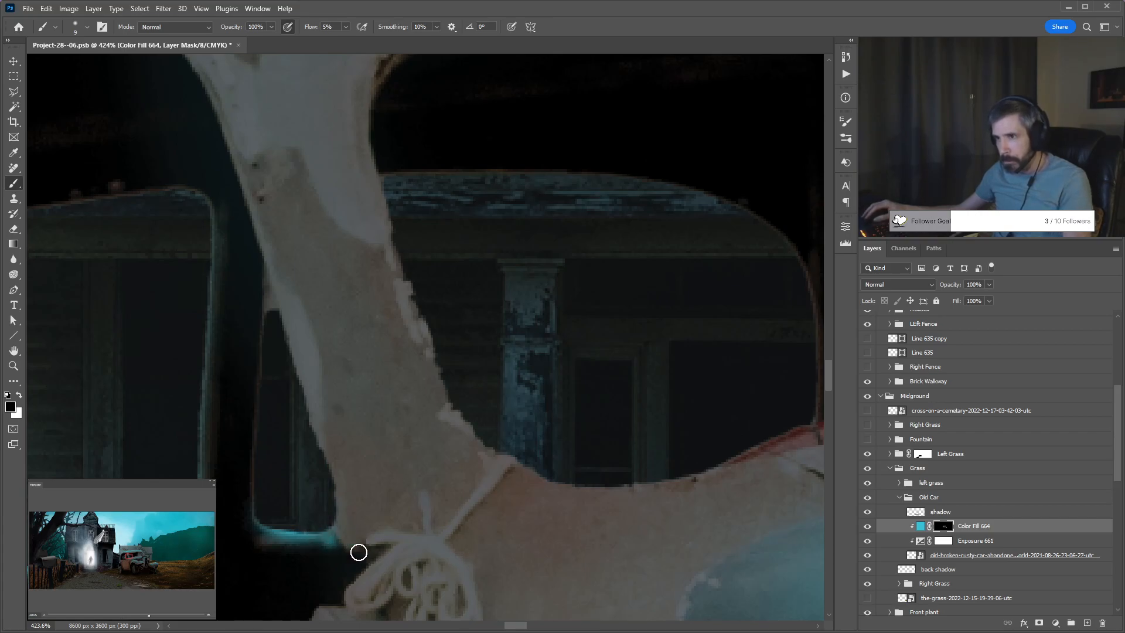
{"action": "mouse_move", "coordinate": [323, 553]}
{"action": "left_mouse_down"}
{"action": "mouse_move", "coordinate": [348, 549]}
{"action": "mouse_move", "coordinate": [300, 553]}
{"action": "mouse_move", "coordinate": [340, 546]}
{"action": "mouse_move", "coordinate": [329, 546]}
{"action": "left_mouse_up"}
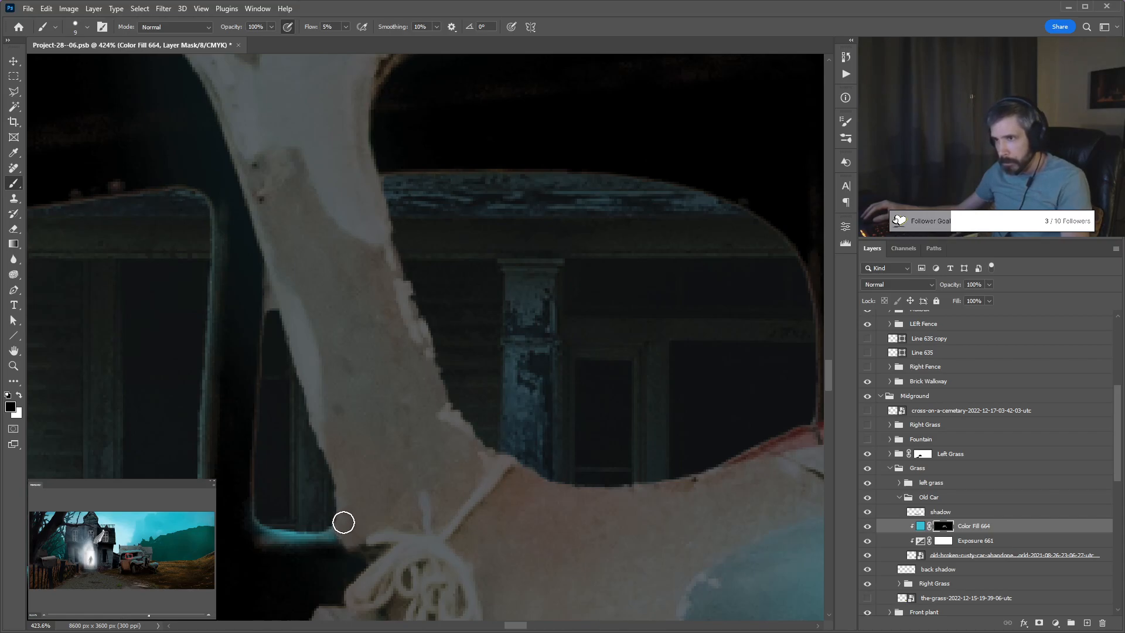
Rename the car's cyan colour fill layer as highlights.
{"action": "key", "text": "v"}
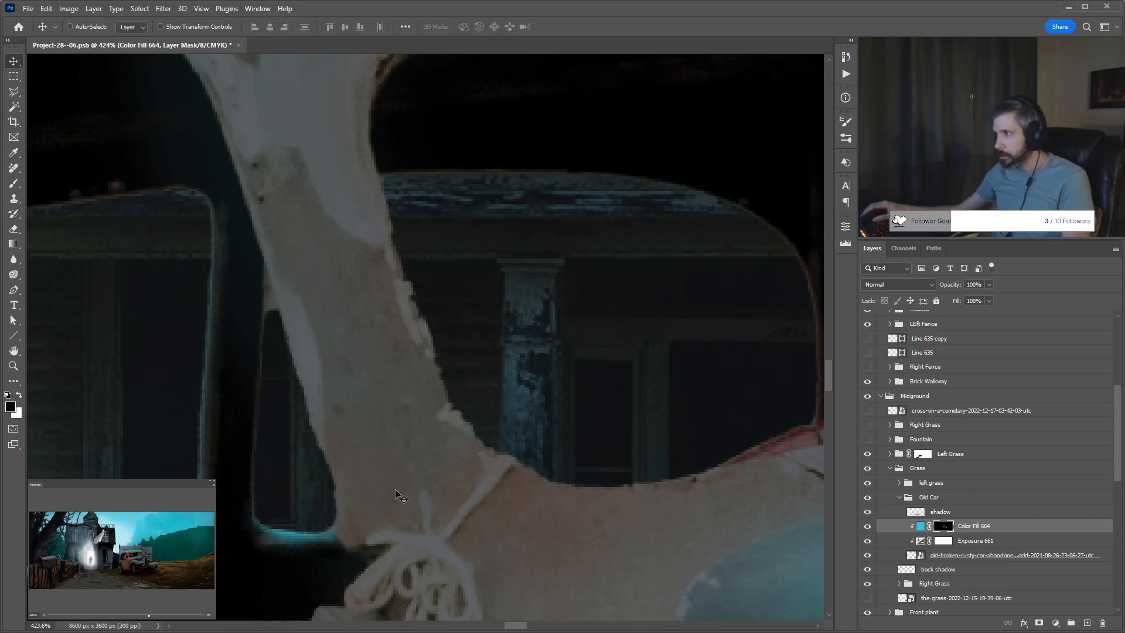
{"action": "scroll", "coordinate": [387, 495], "scroll_direction": "down", "scroll_amount": 8}
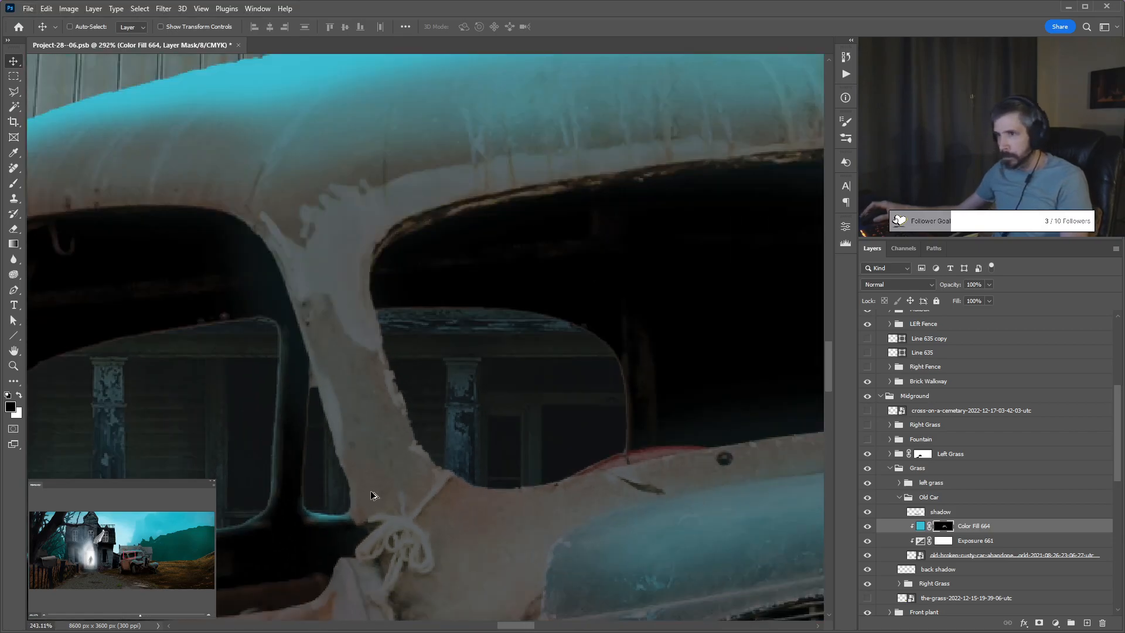
{"action": "scroll", "coordinate": [371, 495], "scroll_direction": "down", "scroll_amount": 8}
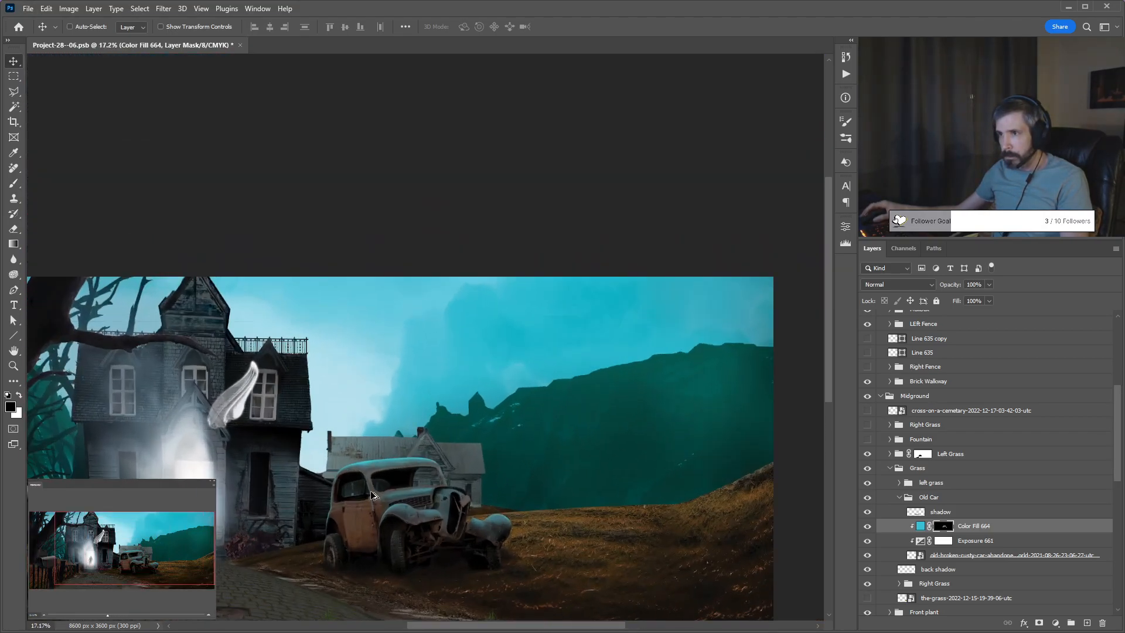
{"action": "left_click_drag", "start_coordinate": [371, 490], "coordinate": [543, 431]}
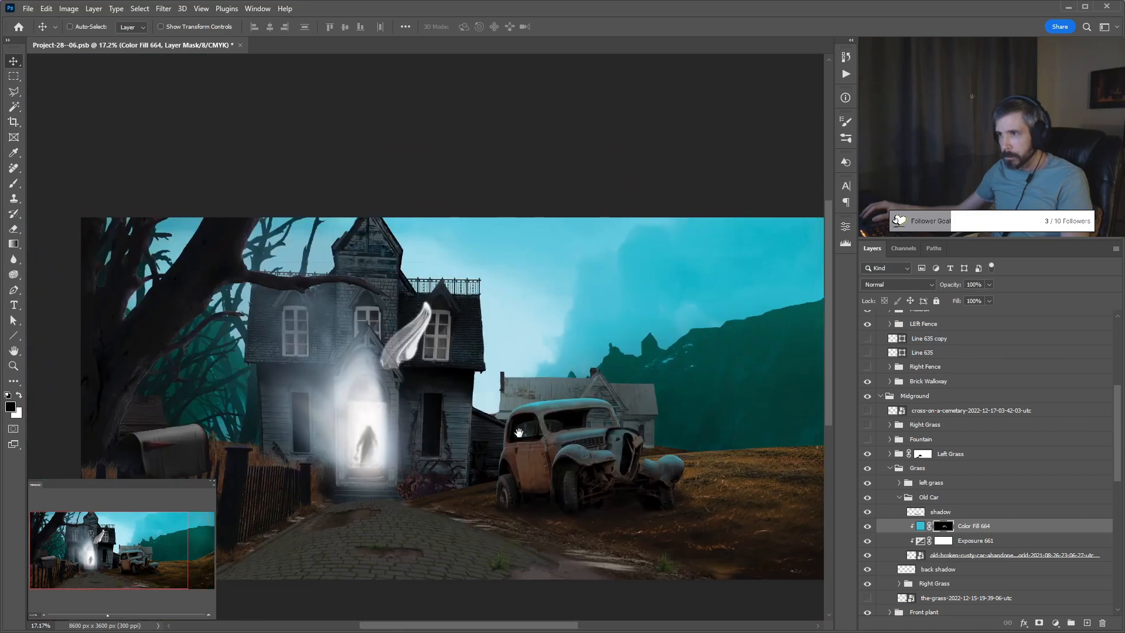
{"action": "double_click", "coordinate": [972, 526]}
{"action": "type", "text": "highlights"}
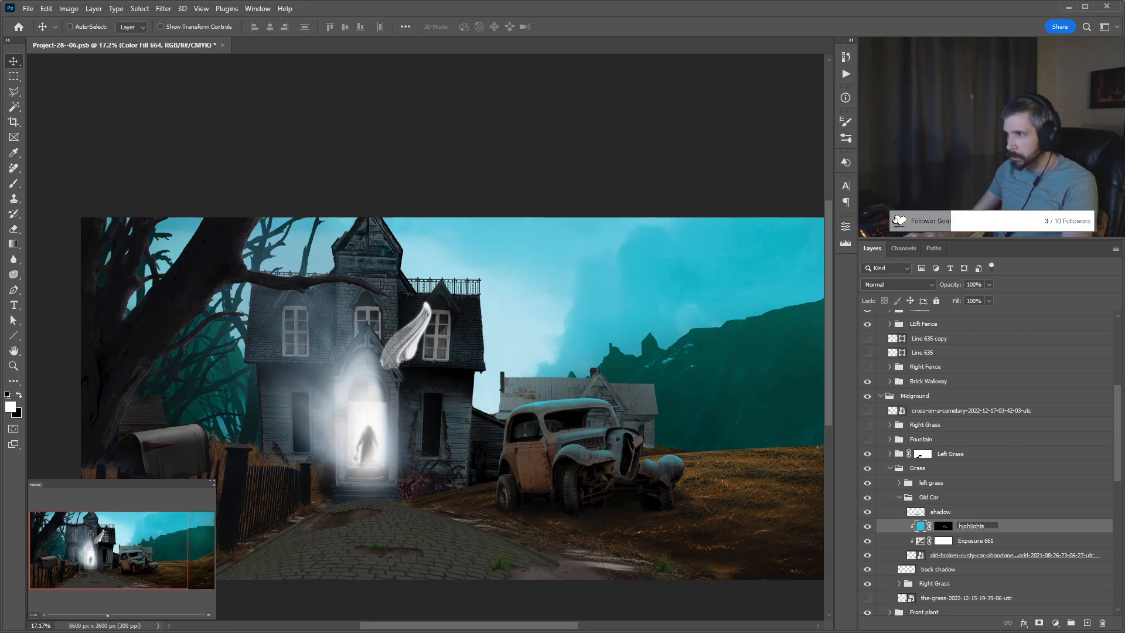
{"action": "key", "text": "Return"}
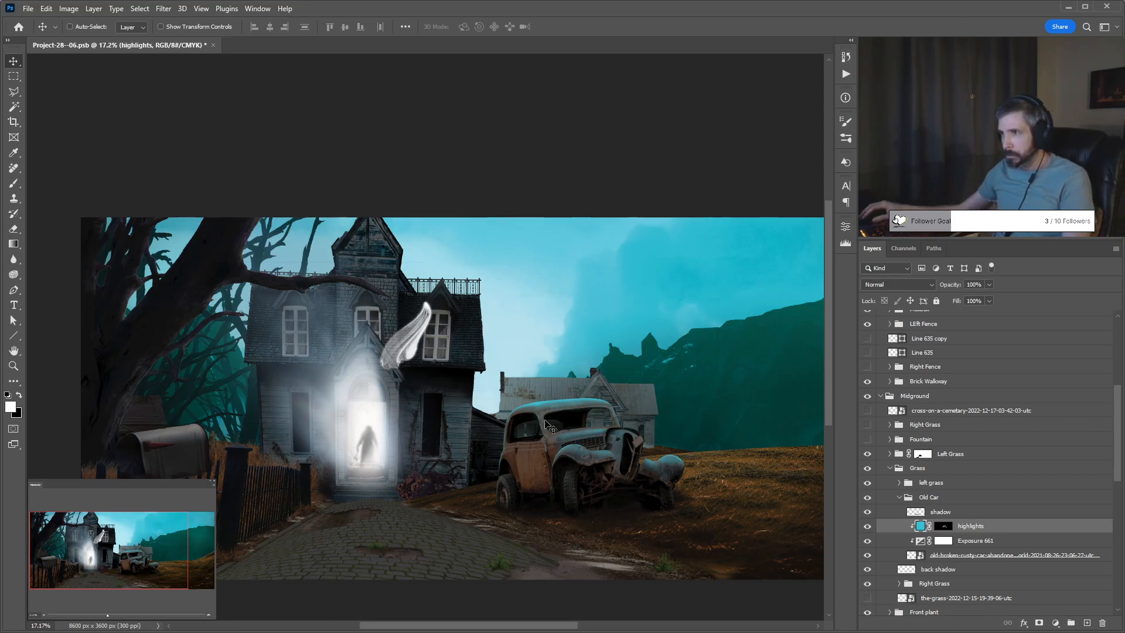
Duplicate the highlights layer and clip the copy to the old car.
{"action": "key", "text": "ctrl"}
{"action": "key", "text": "ctrl+j"}
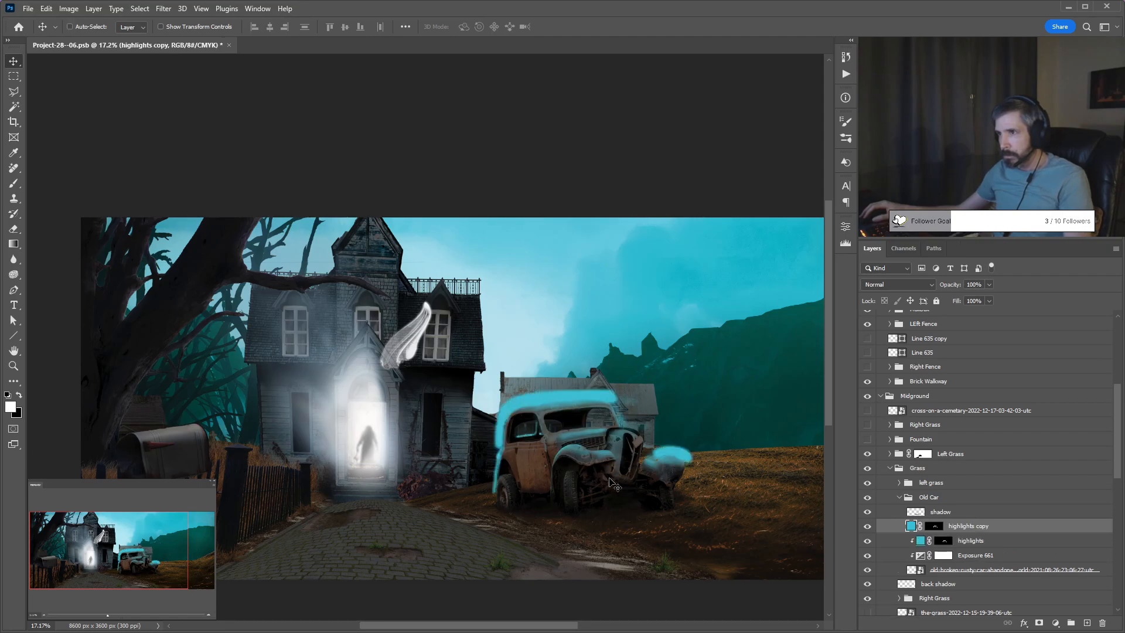
{"action": "left_click", "coordinate": [897, 533], "text": "alt"}
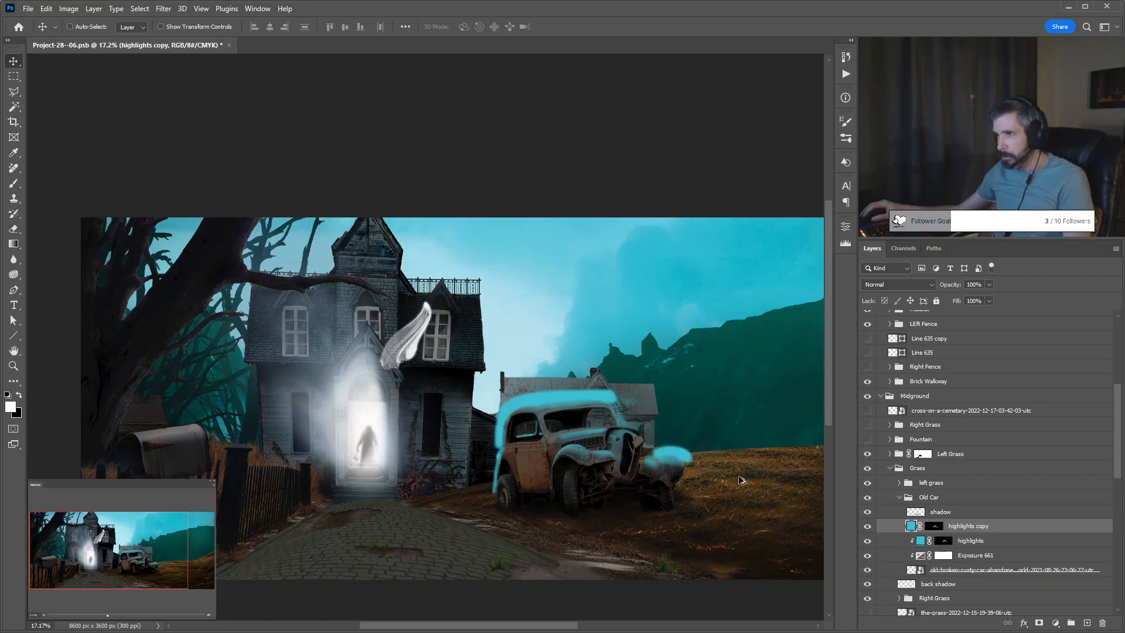
{"action": "scroll", "coordinate": [594, 422], "scroll_direction": "up", "scroll_amount": 1}
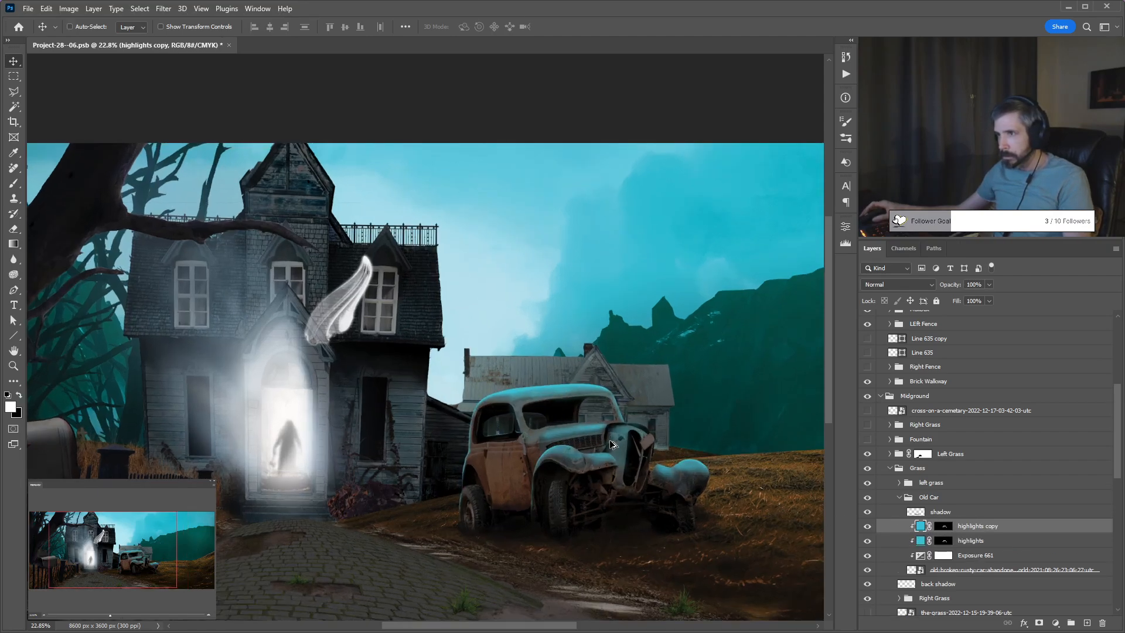
Change the fill colour of the highlights copy layer to a lighter cyan.
{"action": "double_click", "coordinate": [921, 527]}
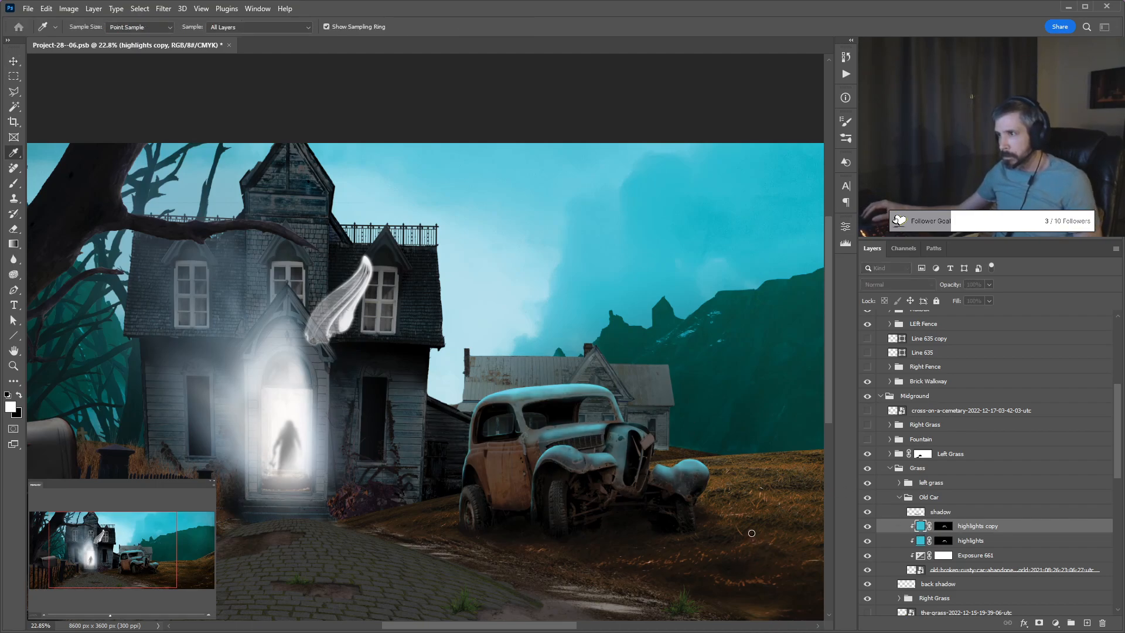
{"action": "key", "text": "Return"}
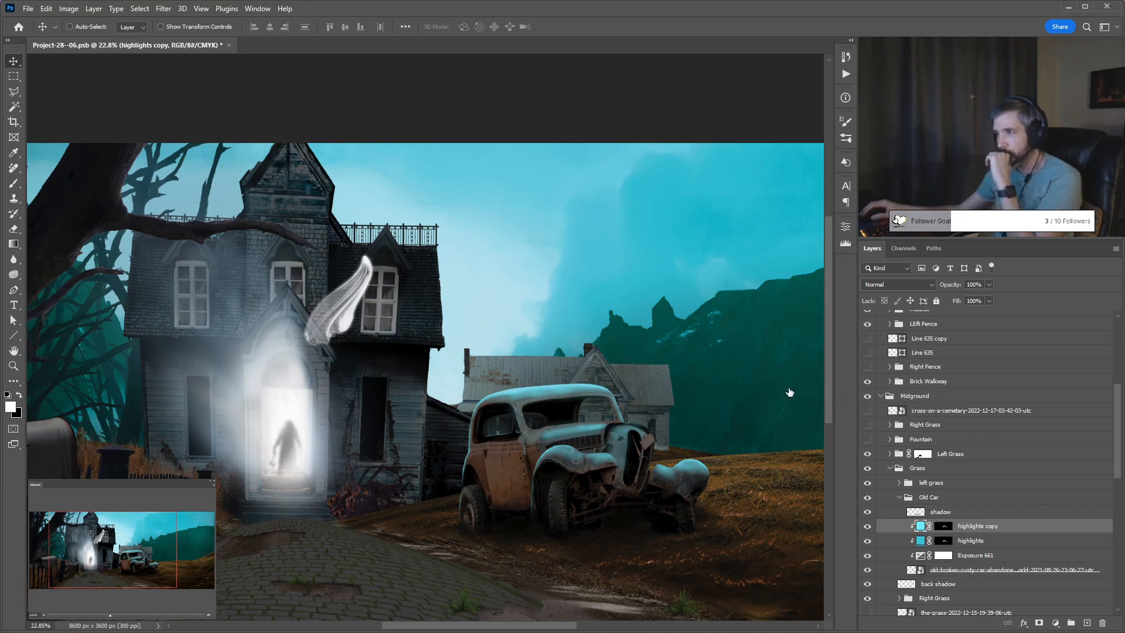
{"action": "key", "text": "h"}
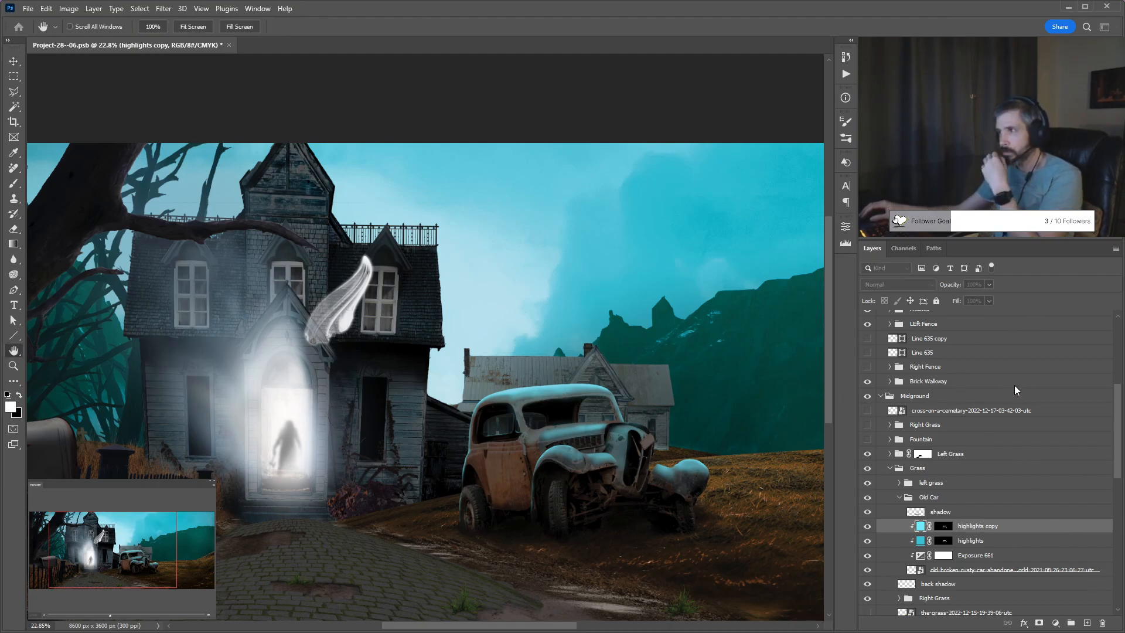
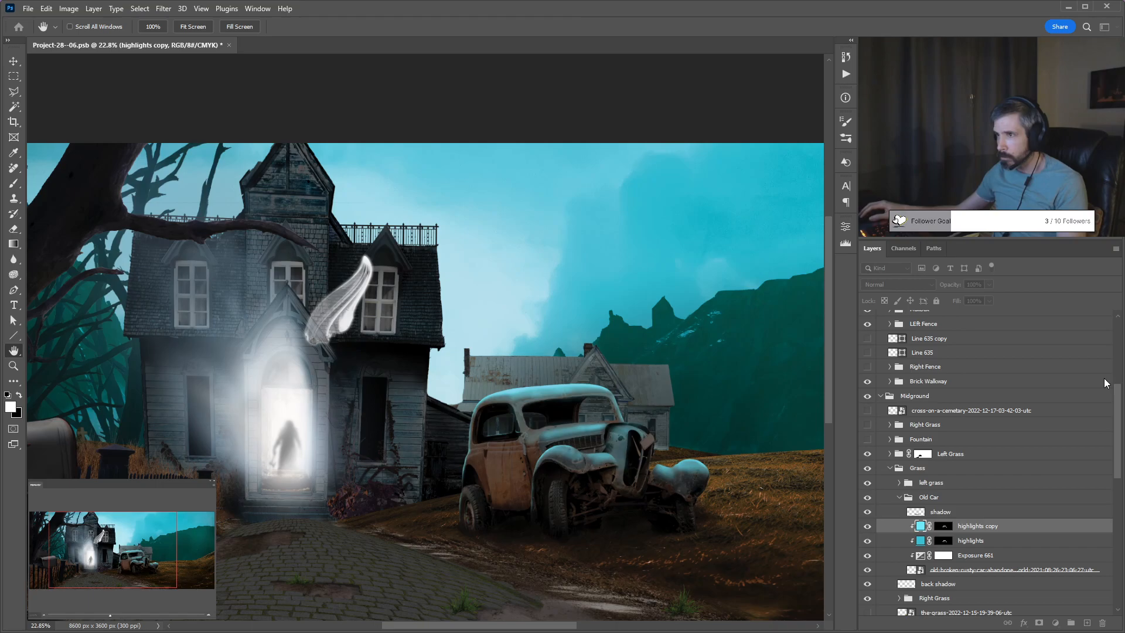
{"action": "key", "text": "v"}
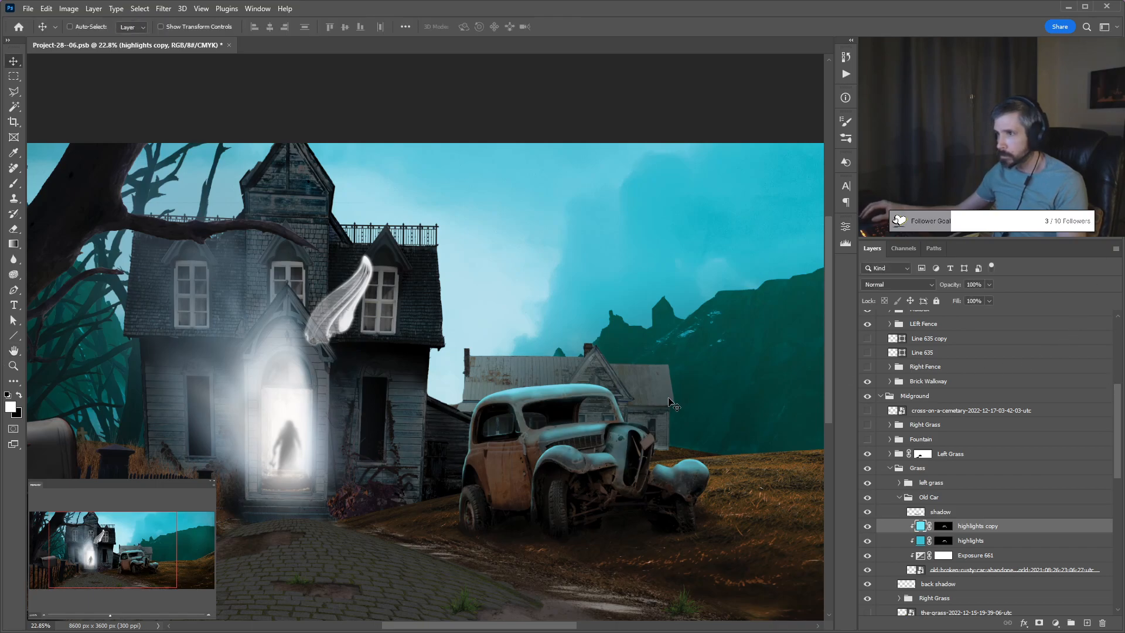
Try the blend modes from Multiply through Luminosity on the highlights copy, return it to Normal, and compare the car with the layer hidden and shown.
{"action": "key", "text": "shift+alt+m"}
{"action": "key", "text": "shift+plus"}
{"action": "key", "text": "shift+plus"}
{"action": "key", "text": "shift+plus"}
{"action": "key", "text": "shift+plus"}
{"action": "key", "text": "shift+plus"}
{"action": "key", "text": "shift+plus"}
{"action": "key", "text": "shift+plus"}
{"action": "key", "text": "shift+plus"}
{"action": "key", "text": "shift+plus"}
{"action": "key", "text": "shift+plus"}
{"action": "key", "text": "shift+plus"}
{"action": "key", "text": "shift+plus"}
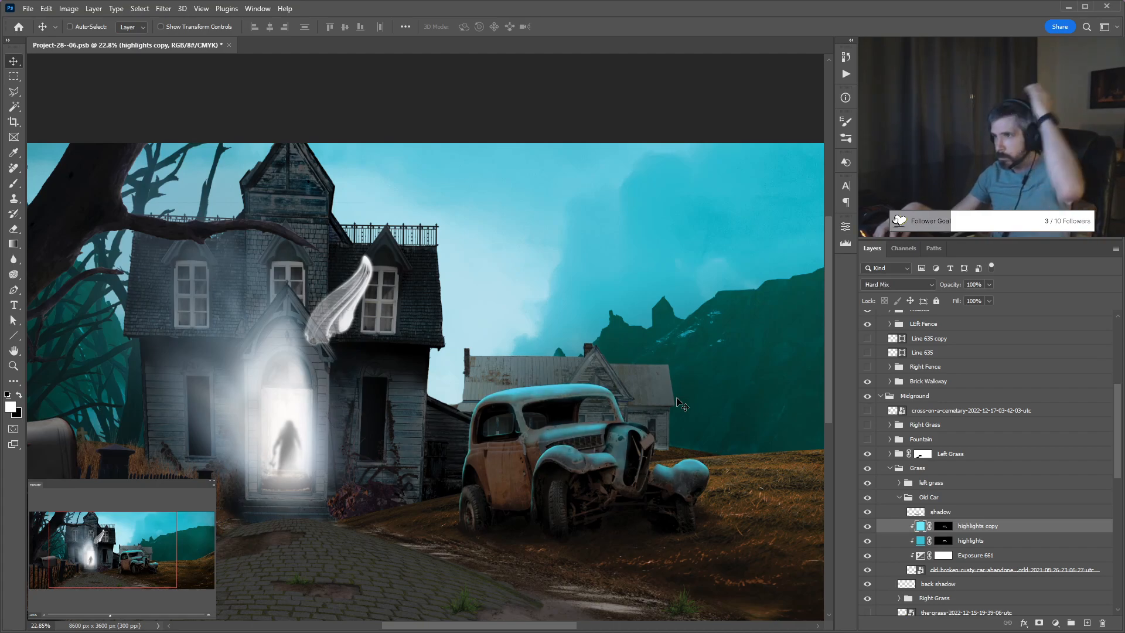
{"action": "key", "text": "shift+plus"}
{"action": "key", "text": "shift+plus"}
{"action": "key", "text": "shift+plus"}
{"action": "key", "text": "shift+plus"}
{"action": "key", "text": "shift+plus"}
{"action": "key", "text": "shift+plus"}
{"action": "key", "text": "shift+plus"}
{"action": "key", "text": "shift+plus"}
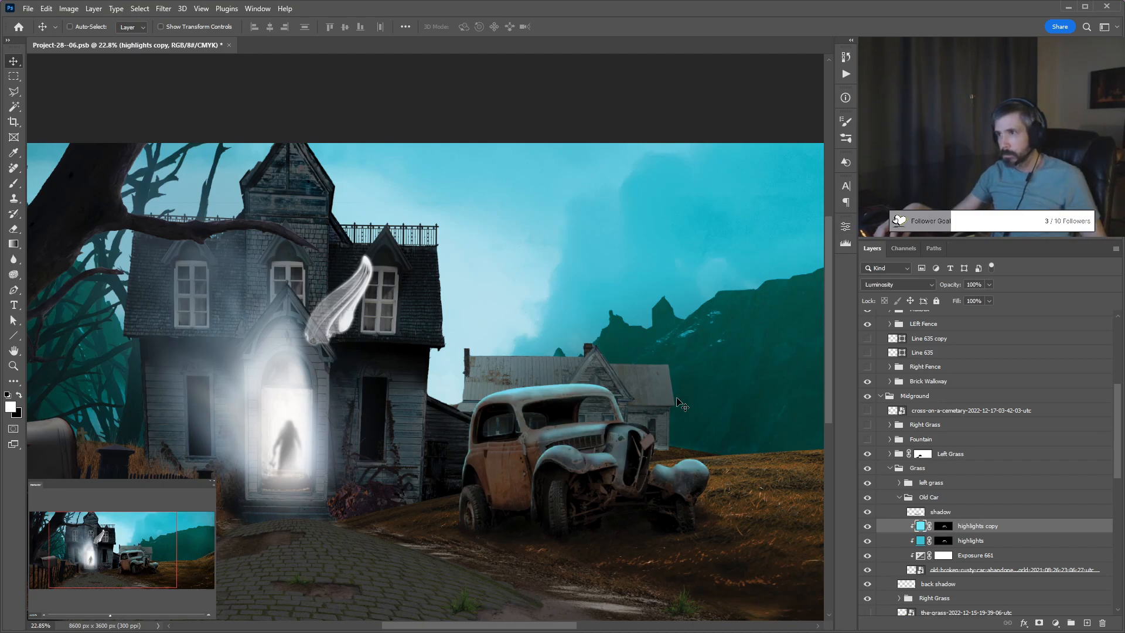
{"action": "key", "text": "shift+minus"}
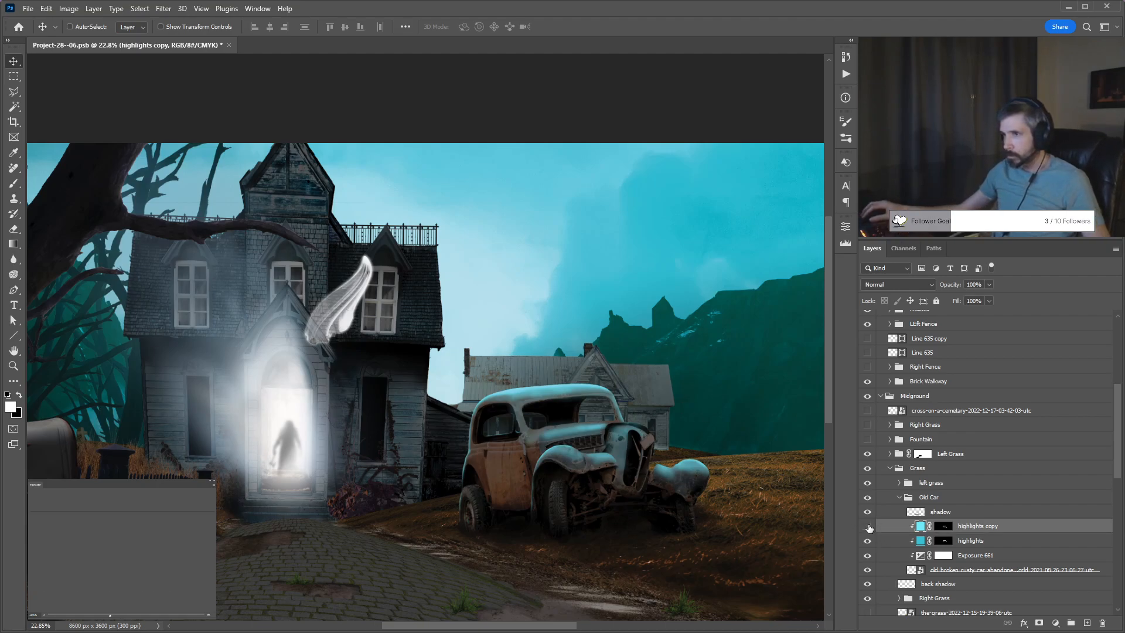
{"action": "left_click", "coordinate": [867, 526]}
{"action": "left_click", "coordinate": [868, 526]}
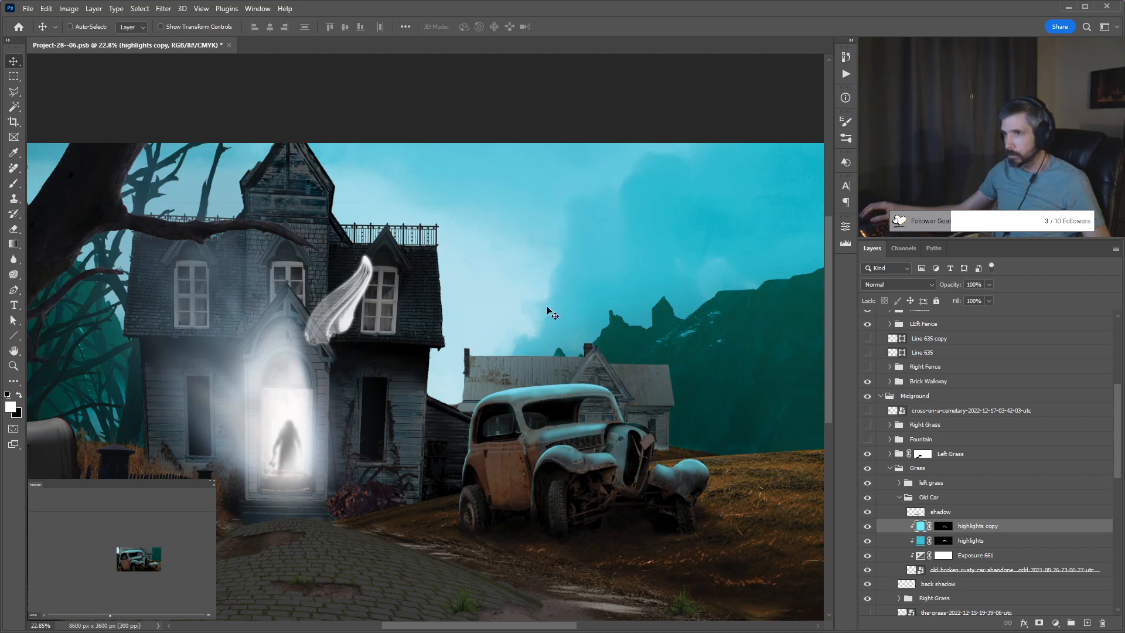
Hide the highlights copy layer in the Old Car group.
{"action": "left_click", "coordinate": [868, 527]}
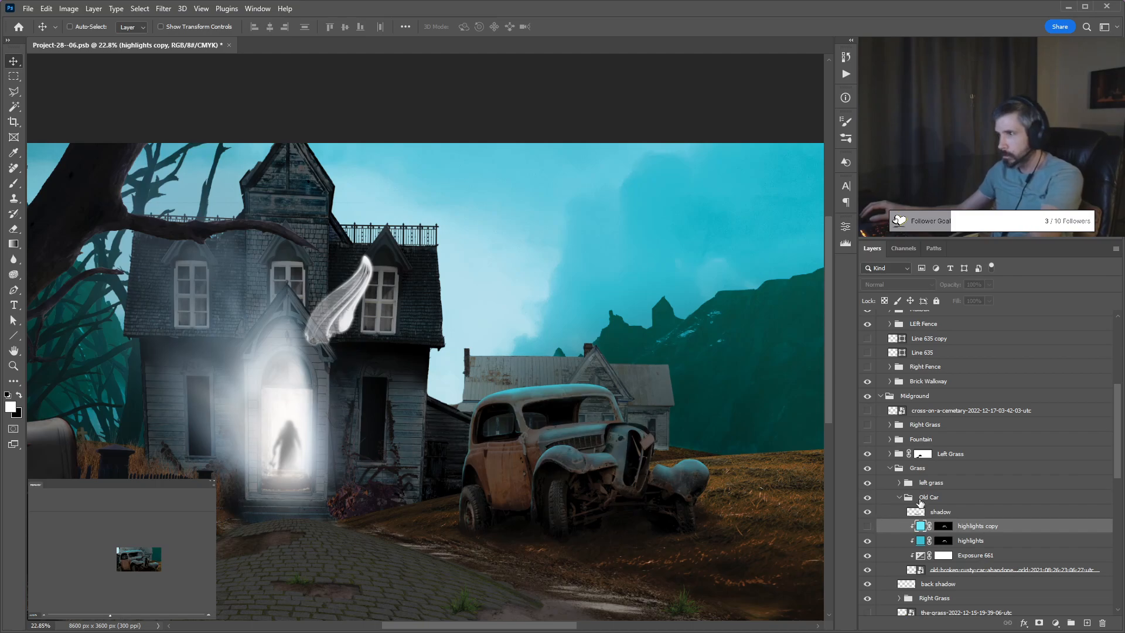
{"action": "left_click", "coordinate": [901, 498]}
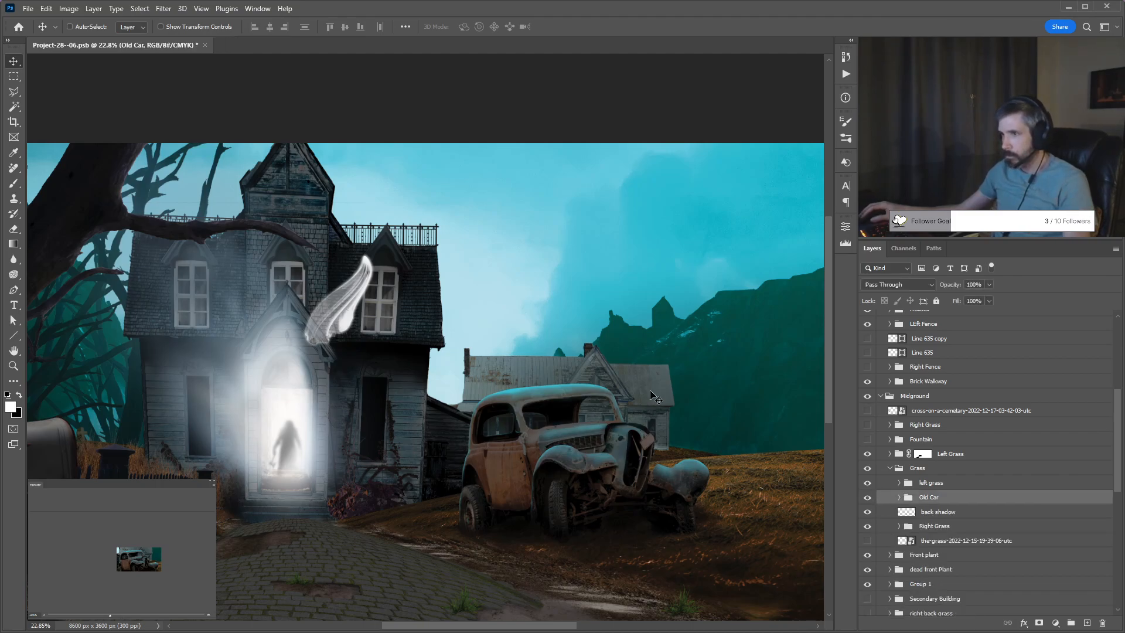
{"action": "left_click", "coordinate": [899, 497]}
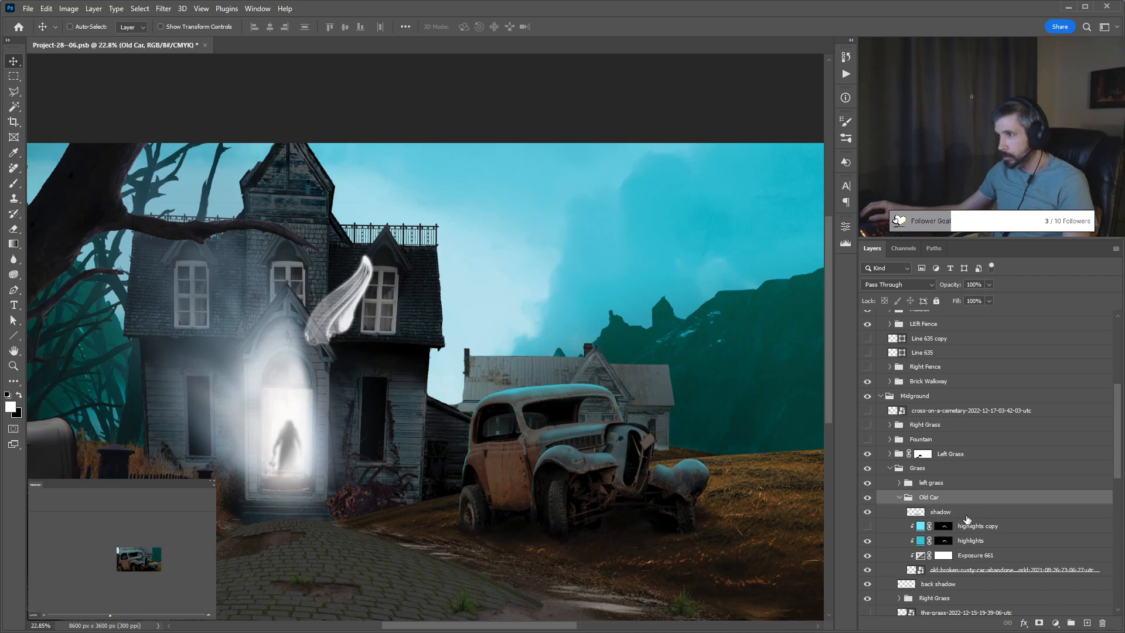
Add a Hue/Saturation adjustment clipped to the old car photo layer, shifting the rusty orange body to a muted teal.
{"action": "left_click", "coordinate": [967, 513]}
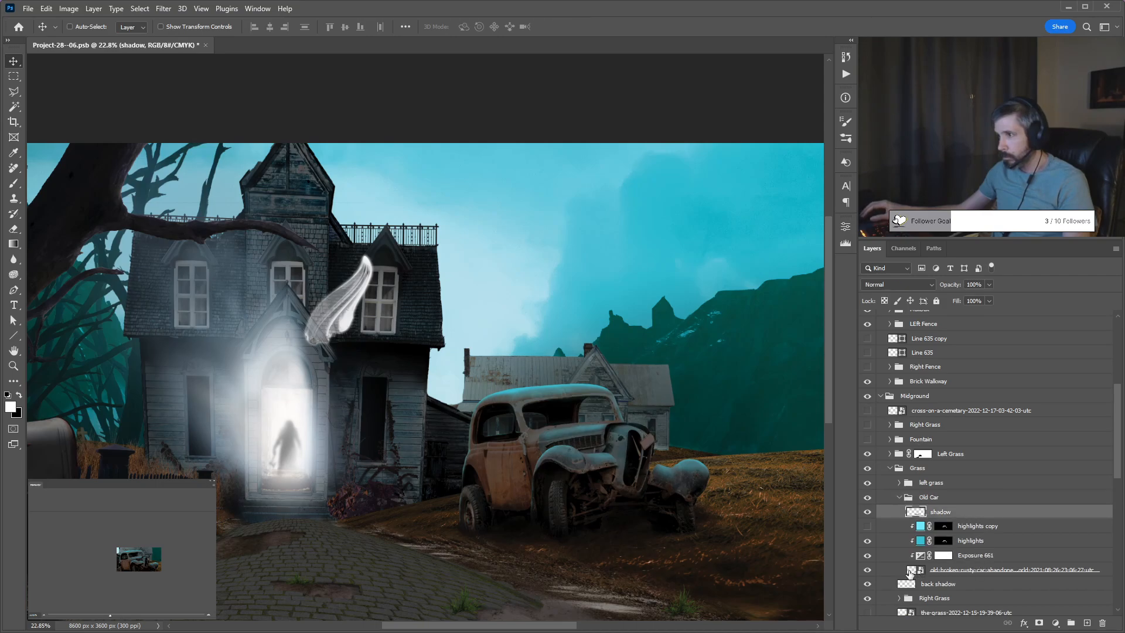
{"action": "left_click", "coordinate": [909, 571]}
{"action": "left_click", "coordinate": [1055, 623]}
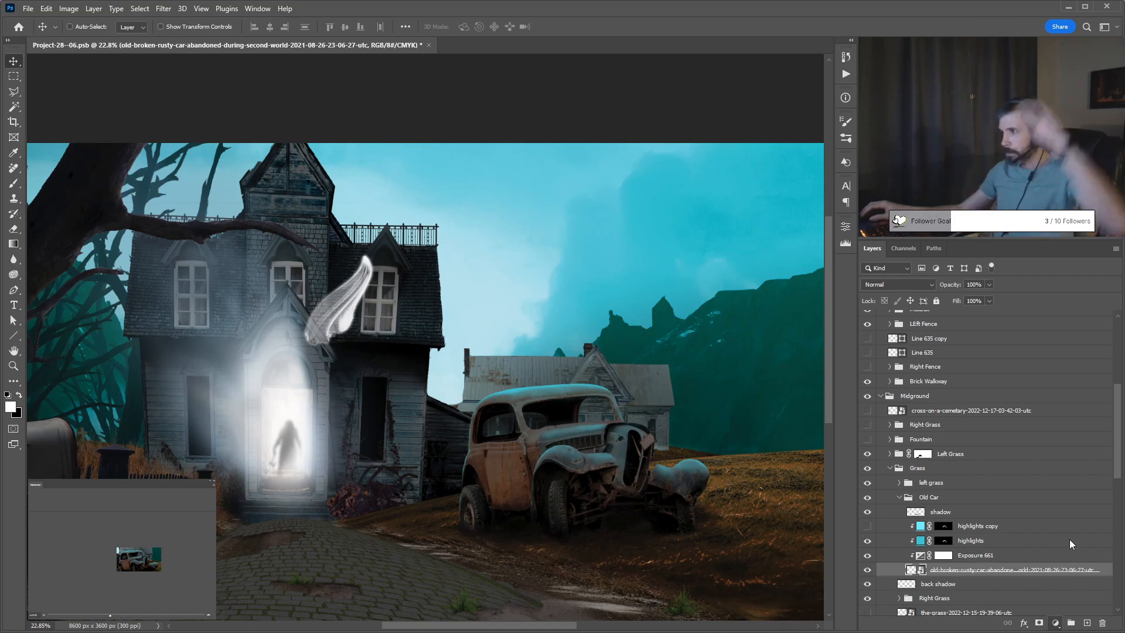
{"action": "left_click", "coordinate": [1073, 463]}
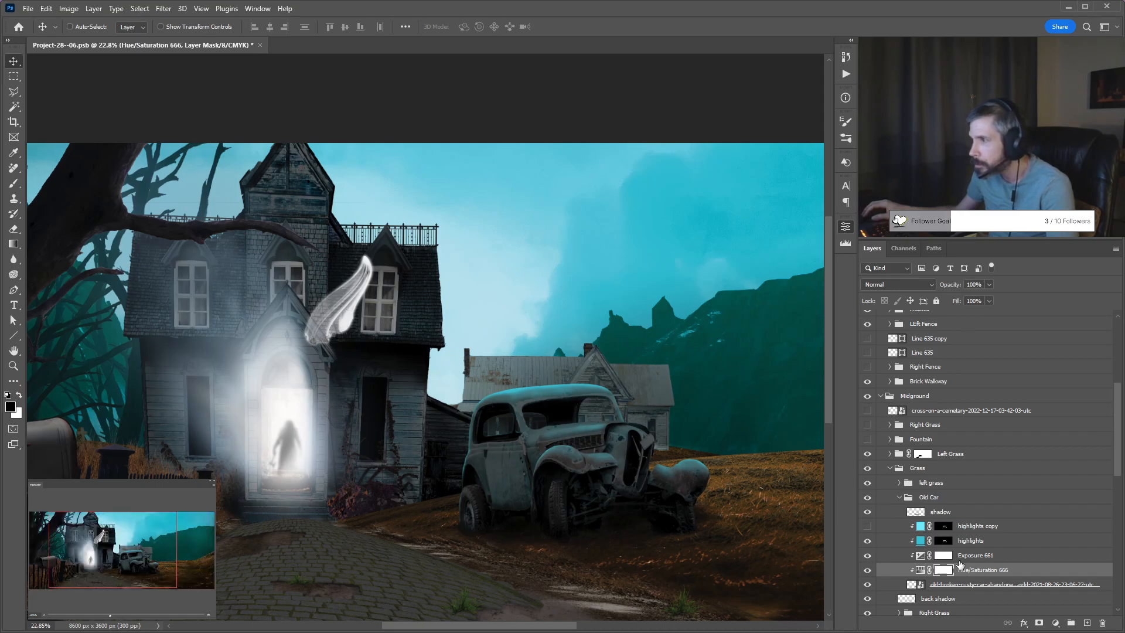
{"action": "left_click", "coordinate": [900, 497]}
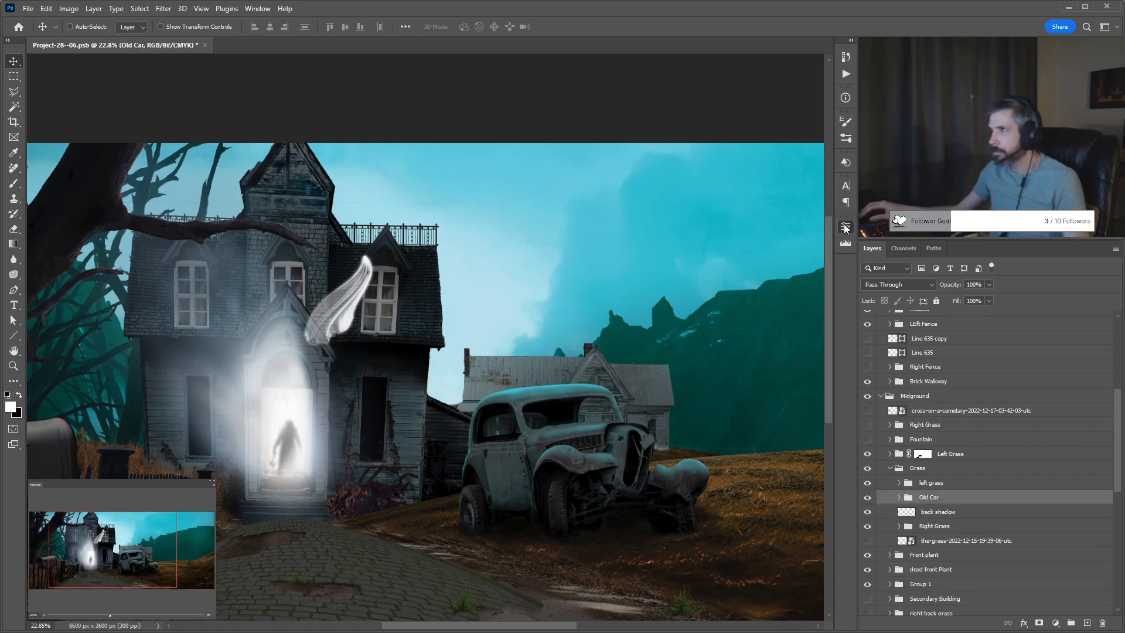
{"action": "key", "text": "x"}
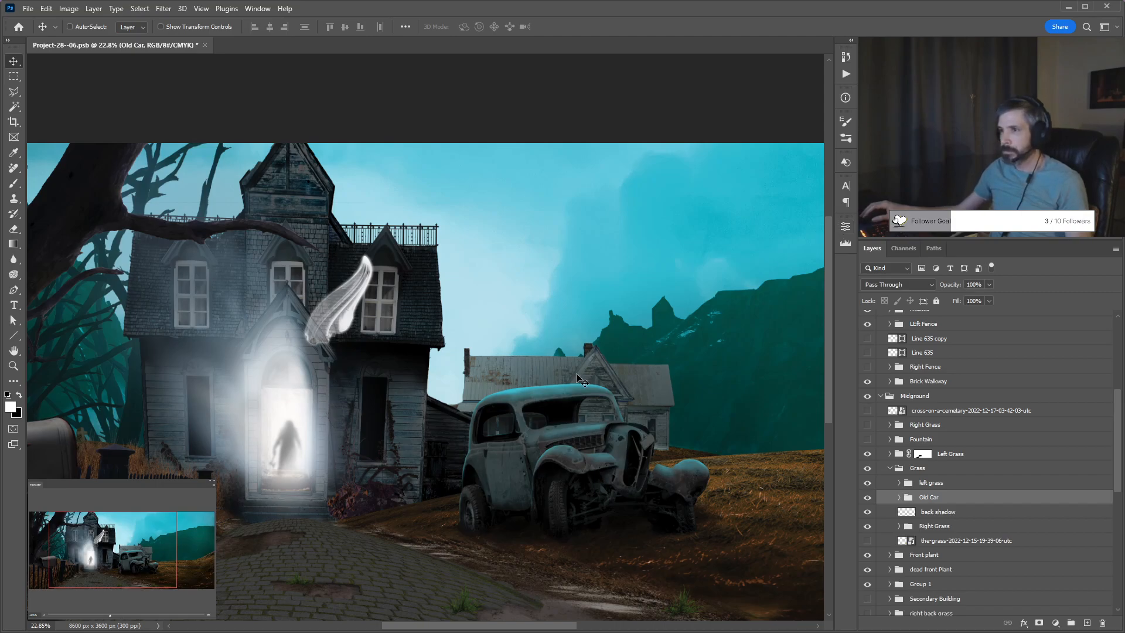
Set the opacity of the old car's Hue/Saturation adjustment layer to 50%.
{"action": "left_click", "coordinate": [900, 497]}
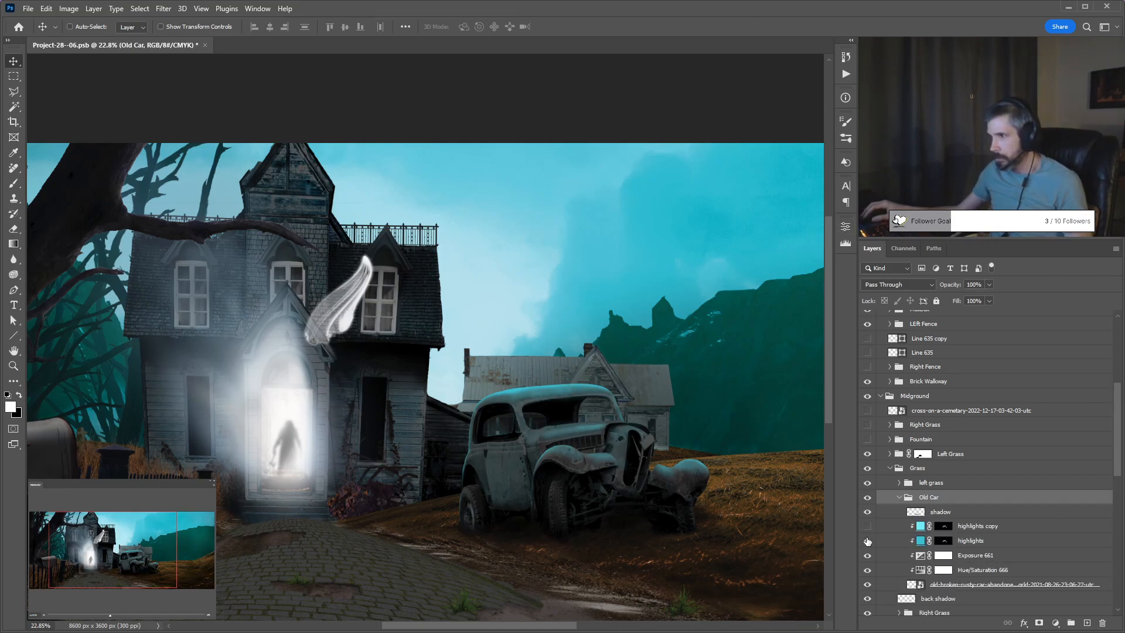
{"action": "left_click", "coordinate": [993, 542]}
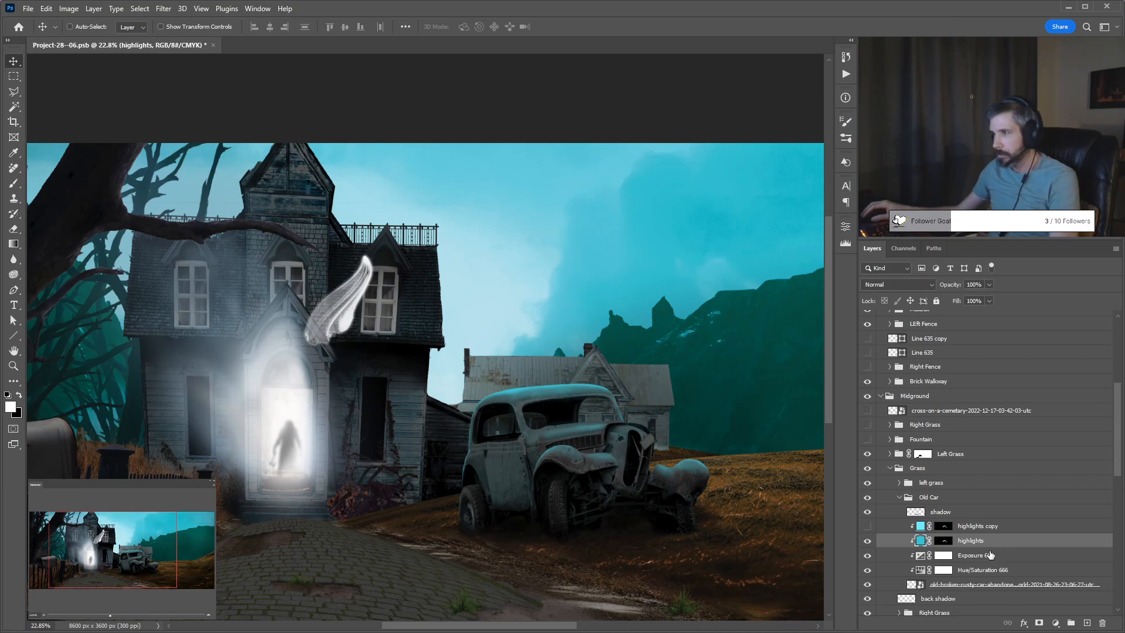
{"action": "left_click", "coordinate": [1027, 569]}
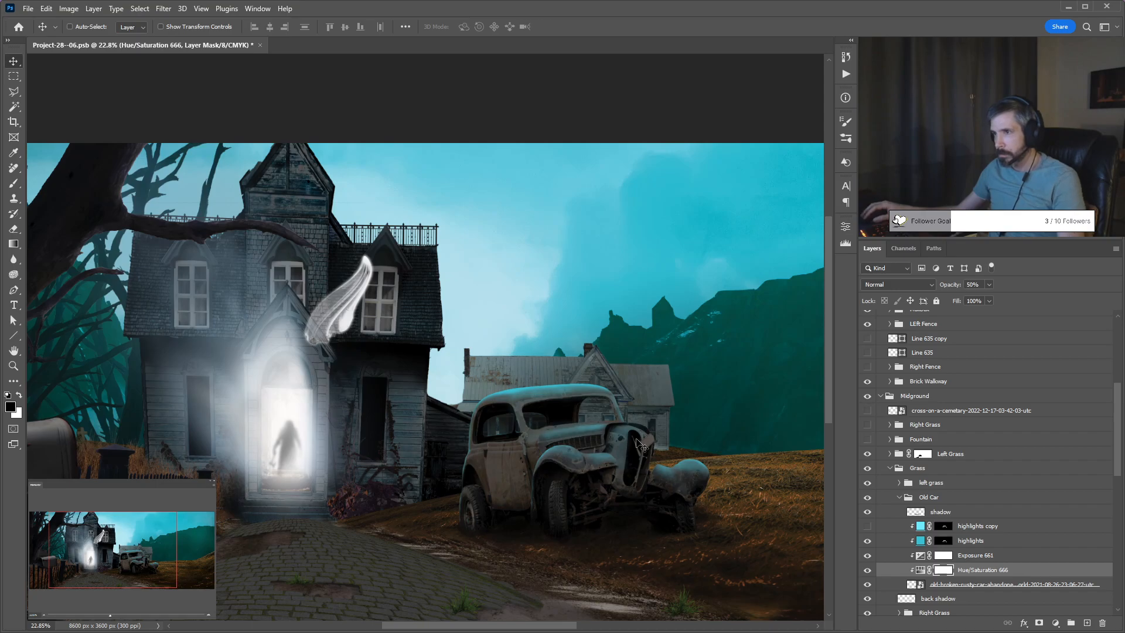
Preview the car with the right grass, crosses and right tree branches shown, hide them again, and save the document.
{"action": "left_click", "coordinate": [863, 427]}
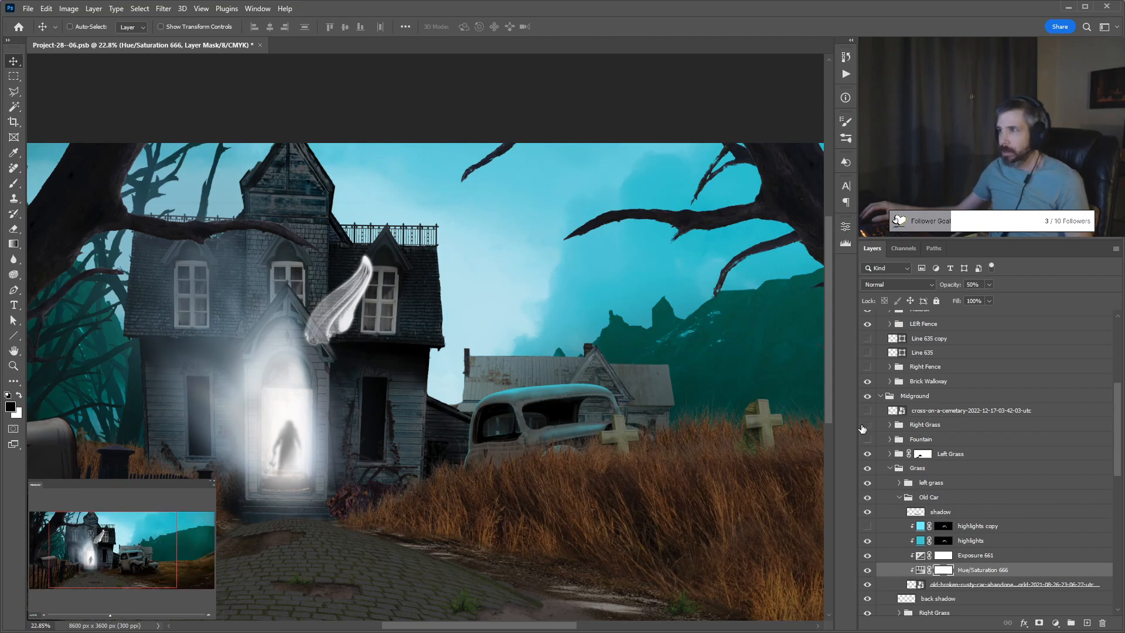
{"action": "left_click", "coordinate": [868, 367]}
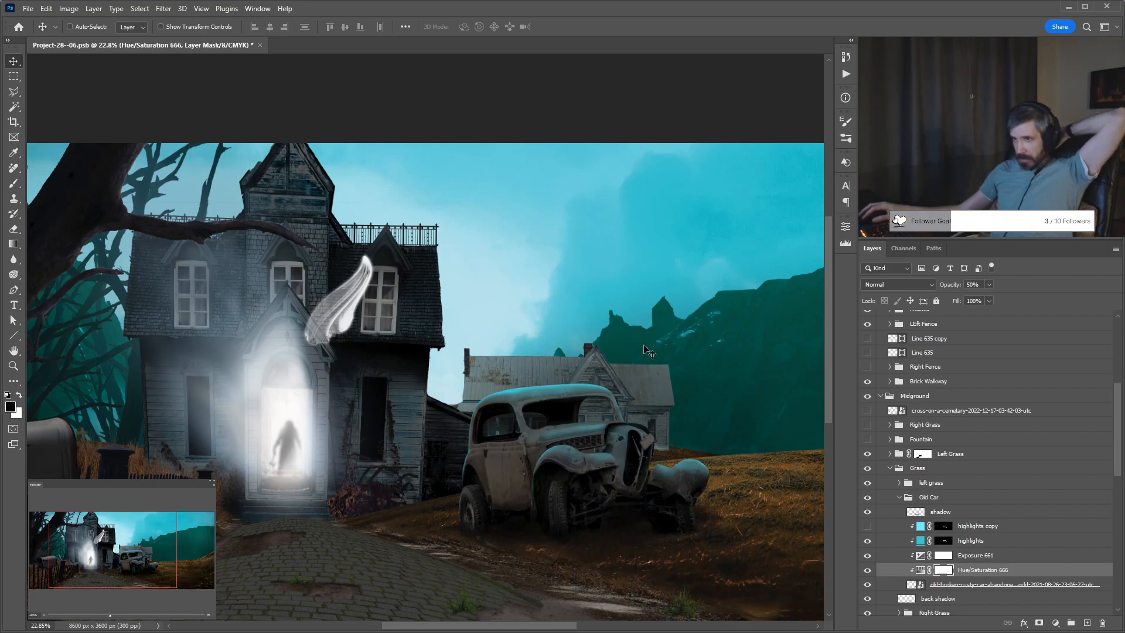
{"action": "key", "text": "ctrl+s"}
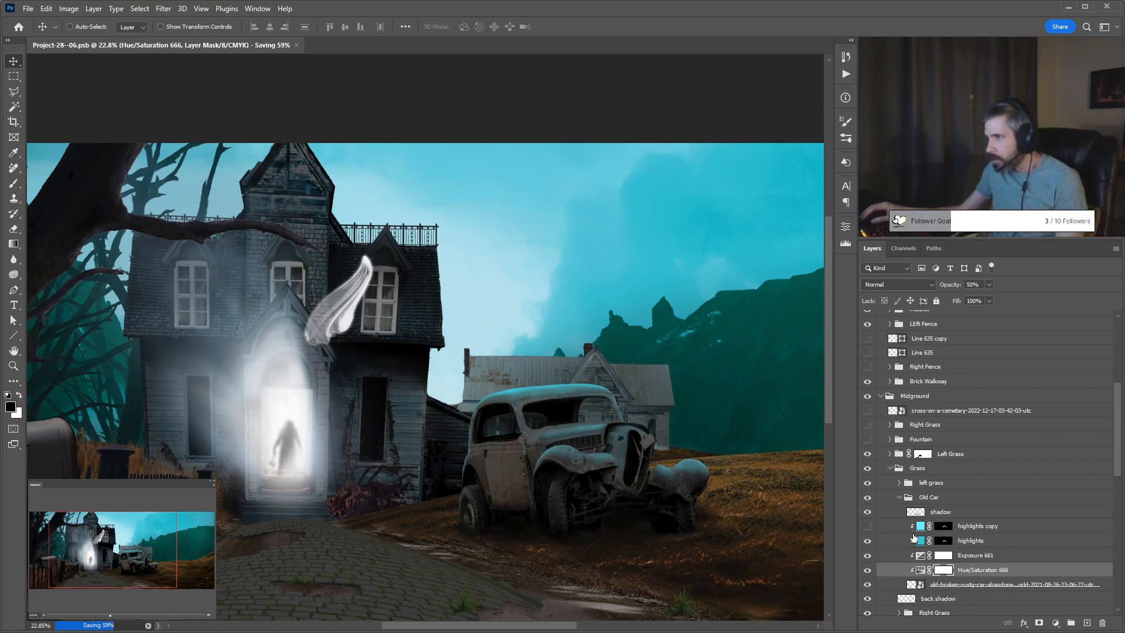
Paint black shading under the old car on its shadow layer with a size 175 brush at 20% opacity.
{"action": "left_click", "coordinate": [921, 514]}
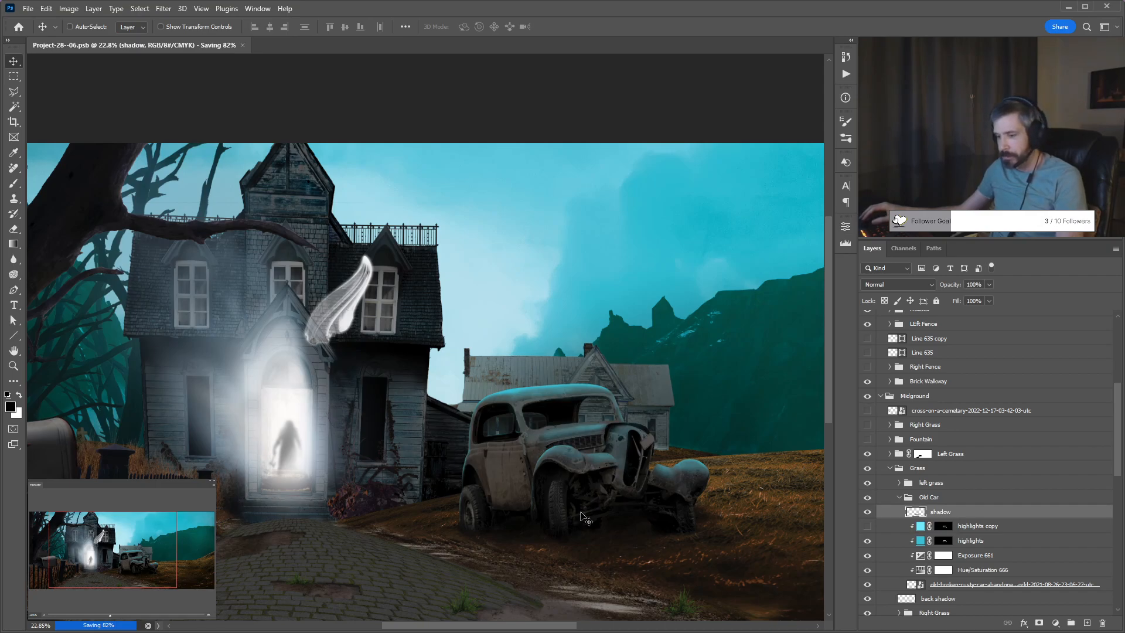
{"action": "key", "text": "b"}
{"action": "key", "text": "bracketright"}
{"action": "key", "text": "bracketright"}
{"action": "key", "text": "bracketright"}
{"action": "key", "text": "bracketright"}
{"action": "key", "text": "bracketright"}
{"action": "key", "text": "bracketright"}
{"action": "key", "text": "bracketright"}
{"action": "key", "text": "bracketright"}
{"action": "key", "text": "bracketright"}
{"action": "key", "text": "bracketright"}
{"action": "key", "text": "2"}
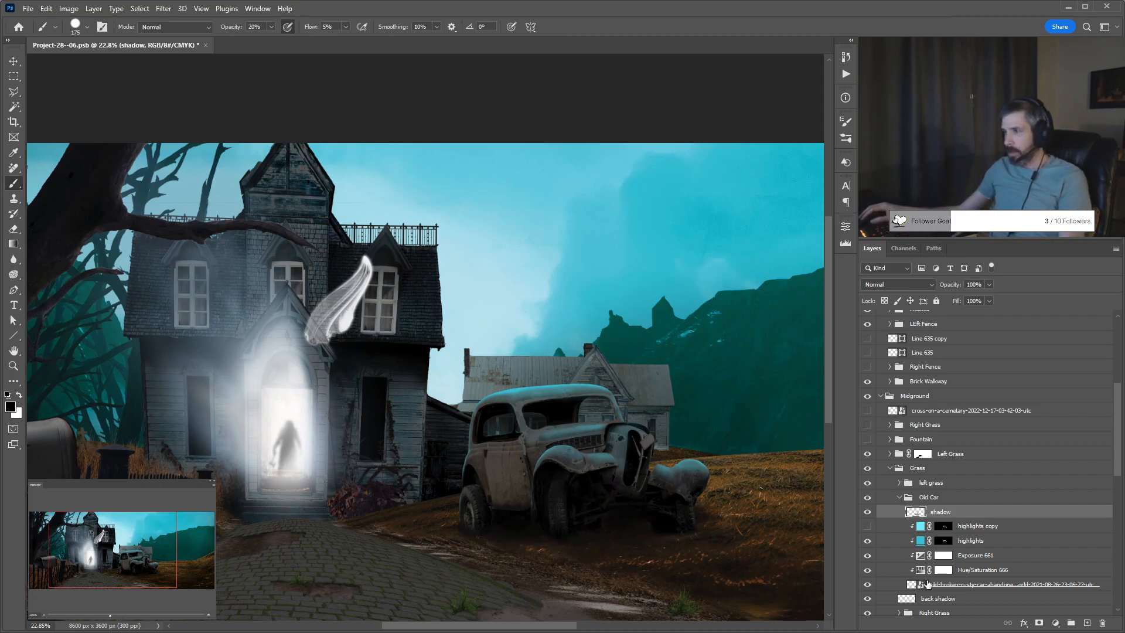
Compare the old car with its shadow layer hidden and shown.
{"action": "left_click", "coordinate": [867, 513]}
{"action": "left_click", "coordinate": [866, 513]}
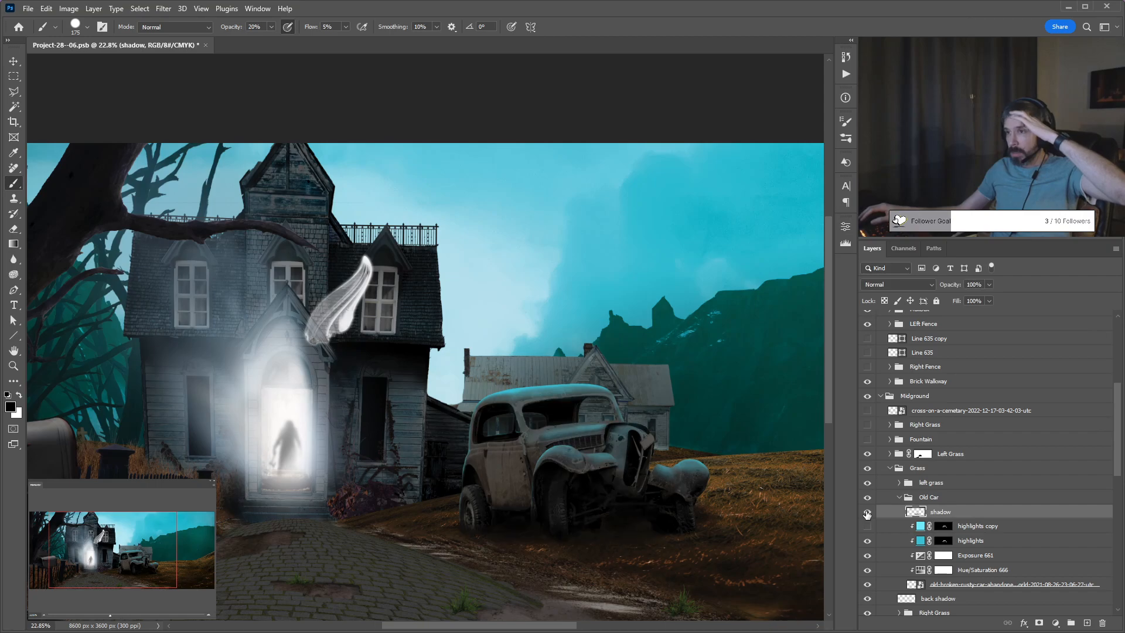
{"action": "left_click", "coordinate": [867, 513]}
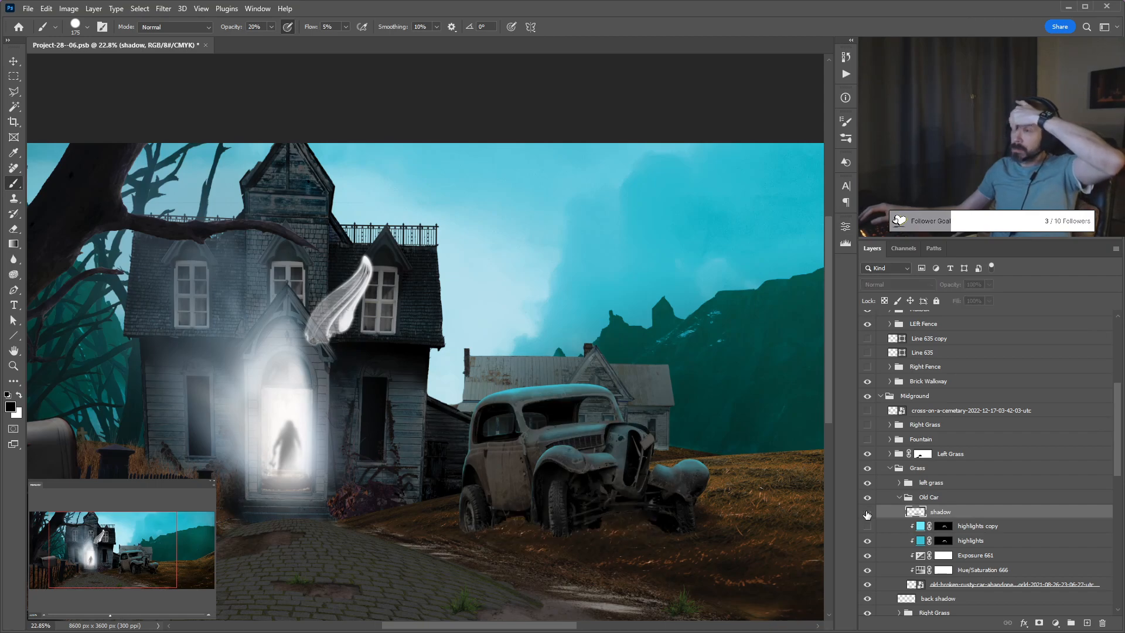
{"action": "left_click", "coordinate": [867, 514]}
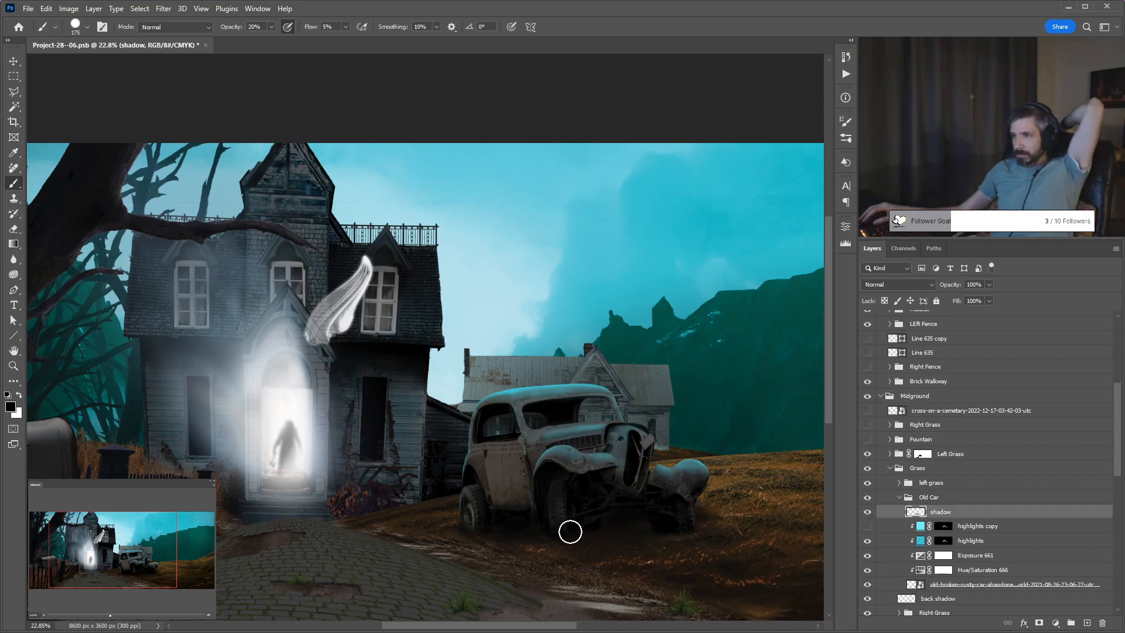
Darken the ground contact around the near front wheel with a size 50 black brush, raising its opacity from 20% to 70%.
{"action": "key", "text": "bracketleft"}
{"action": "key", "text": "bracketleft"}
{"action": "key", "text": "bracketleft"}
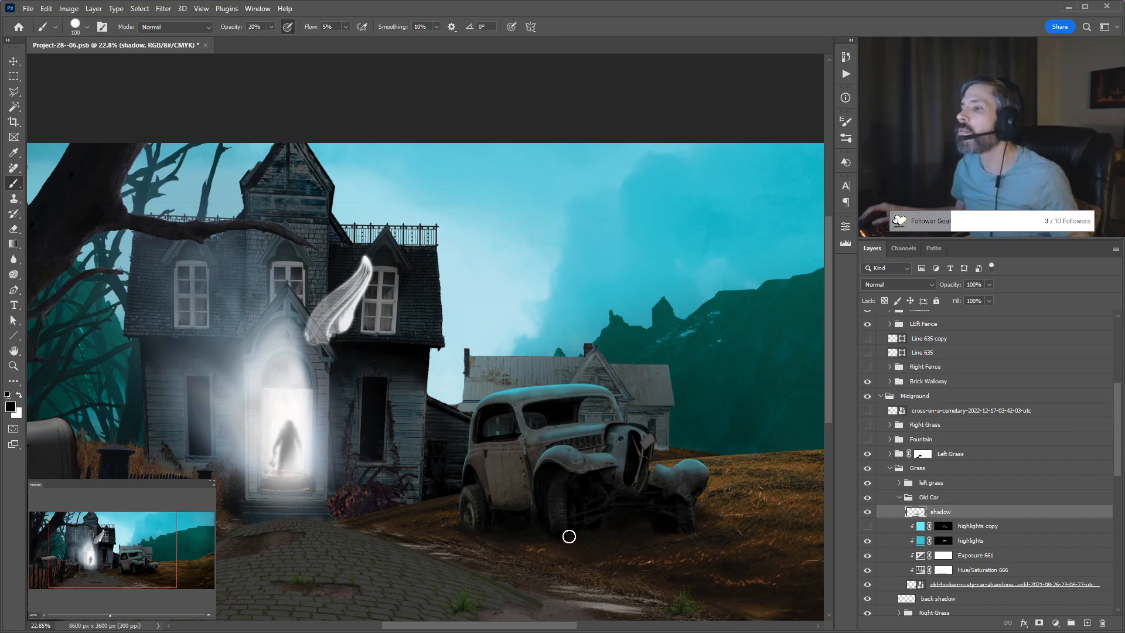
{"action": "scroll", "coordinate": [564, 545], "scroll_direction": "up", "scroll_amount": 1}
{"action": "scroll", "coordinate": [565, 544], "scroll_direction": "up", "scroll_amount": 2}
{"action": "scroll", "coordinate": [565, 544], "scroll_direction": "up", "scroll_amount": 6}
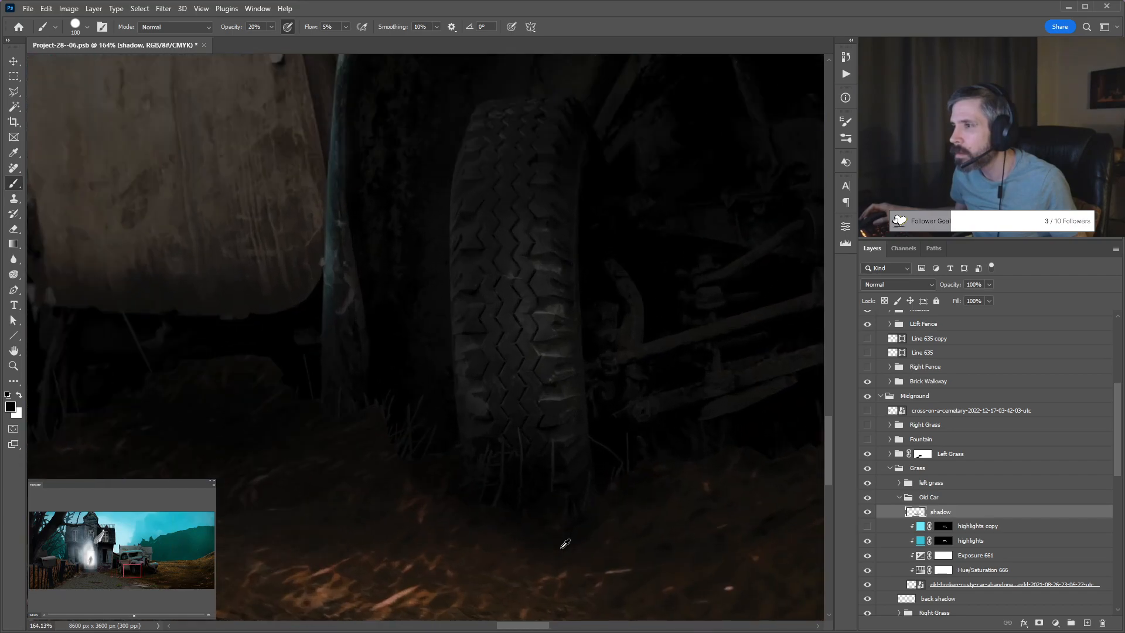
{"action": "key", "text": "bracketleft"}
{"action": "key", "text": "bracketleft"}
{"action": "key", "text": "bracketleft"}
{"action": "key", "text": "bracketleft"}
{"action": "key", "text": "bracketleft"}
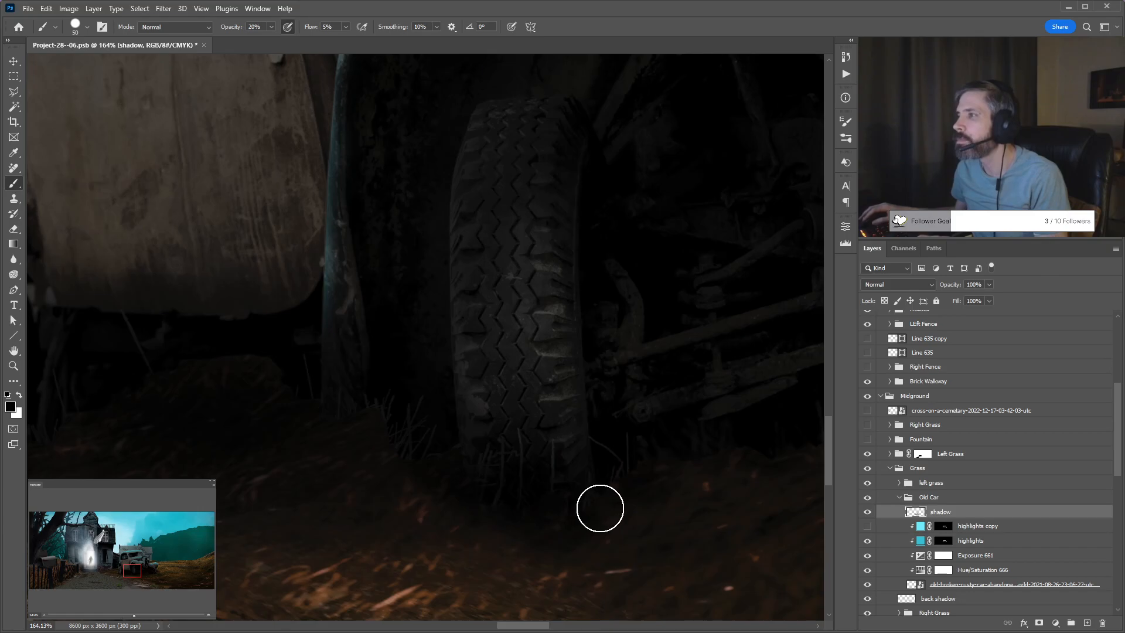
{"action": "key", "text": "7"}
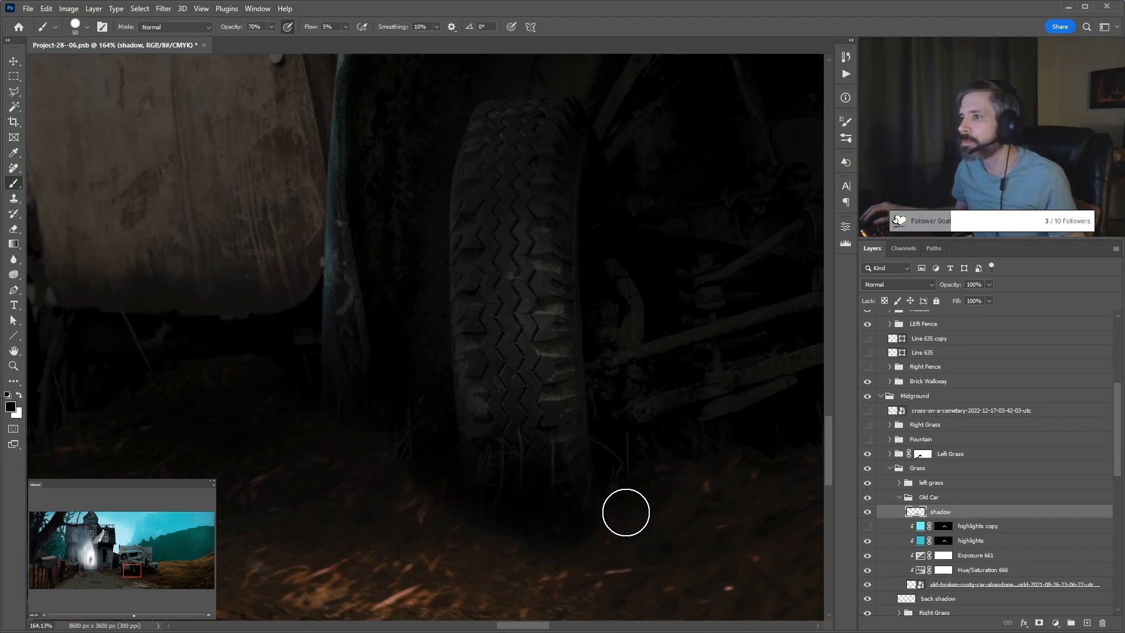
Paint shadow on the ground beneath the chassis, beside the near front wheel, with a size 70 brush at 40% opacity.
{"action": "scroll", "coordinate": [543, 497], "scroll_direction": "down", "scroll_amount": 2}
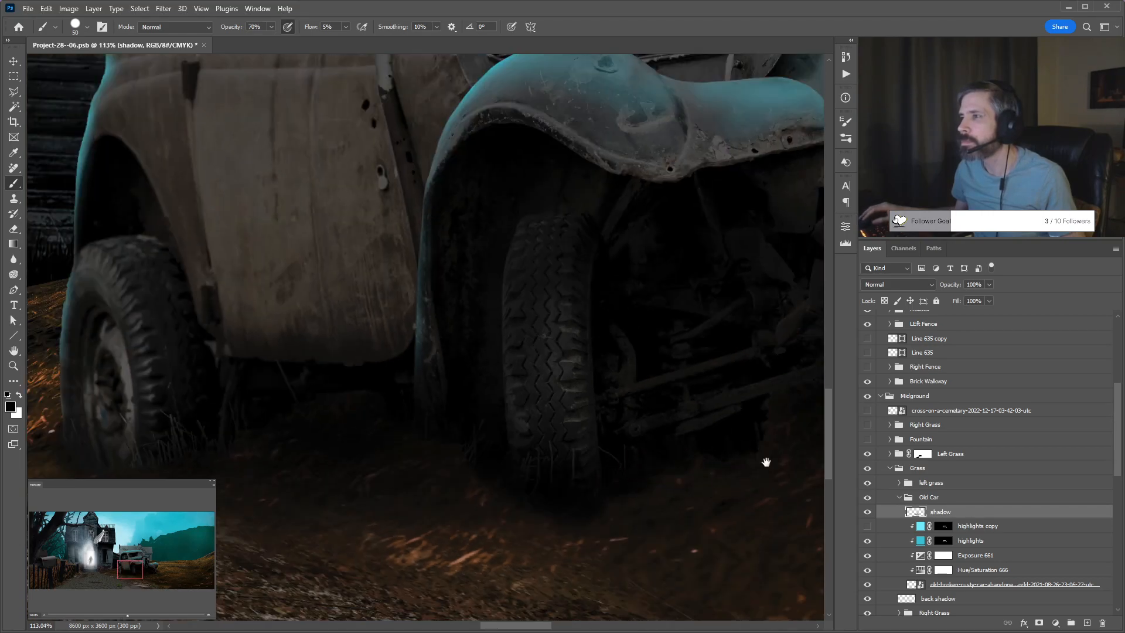
{"action": "left_click_drag", "start_coordinate": [768, 464], "coordinate": [422, 475]}
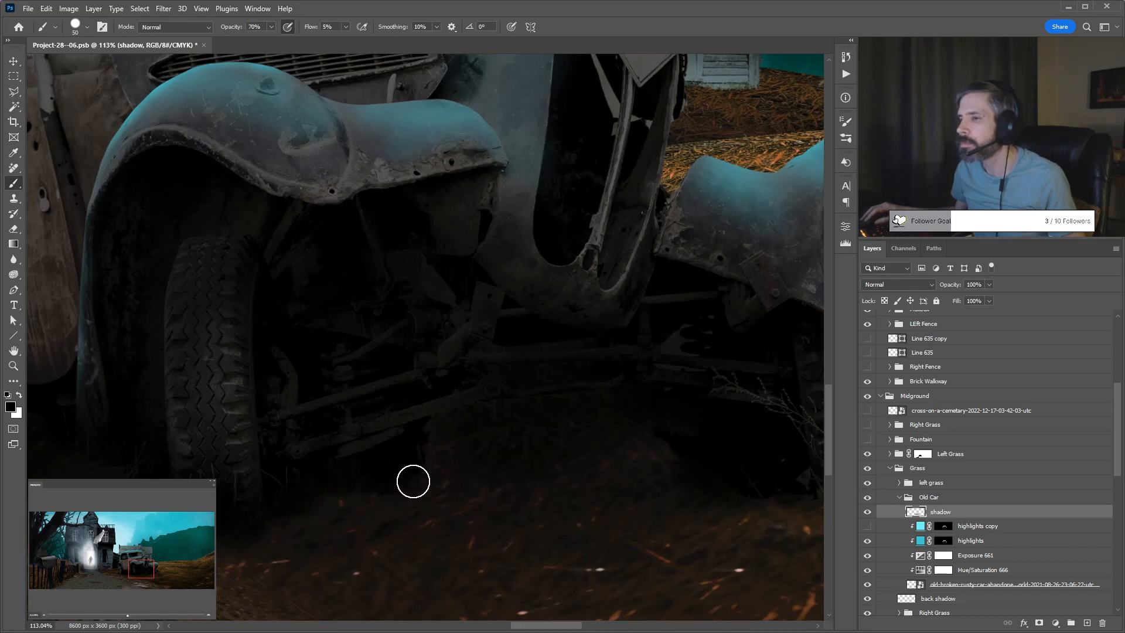
{"action": "key", "text": "bracketright"}
{"action": "key", "text": "bracketright"}
{"action": "key", "text": "4"}
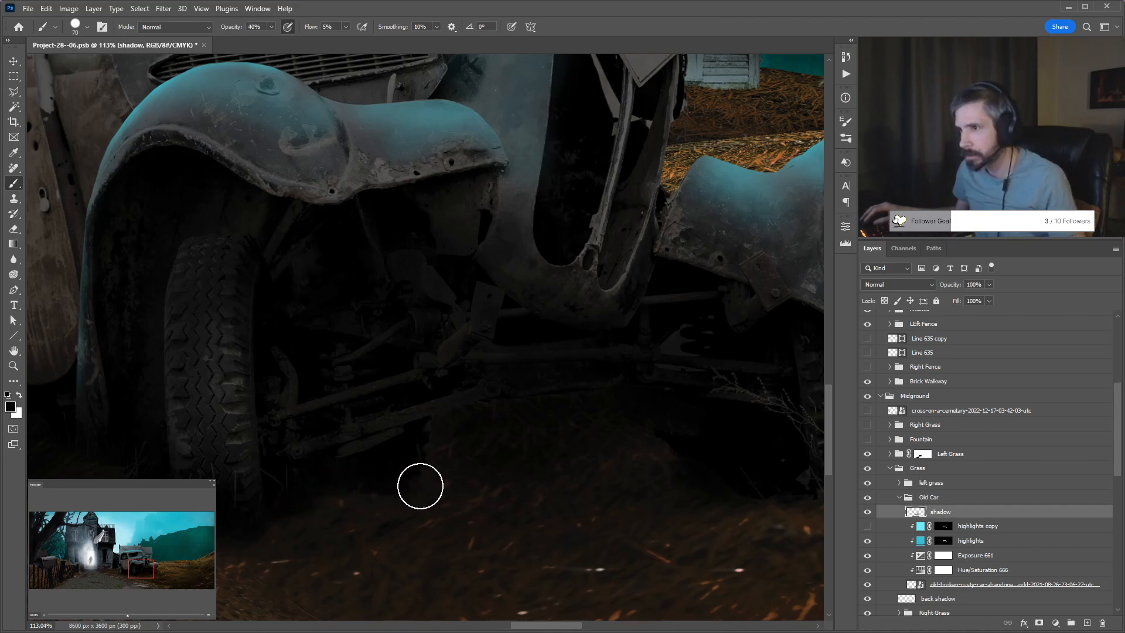
Darken the ground around the far front wheel on the shadow layer with the brush at 70% opacity.
{"action": "scroll", "coordinate": [565, 495], "scroll_direction": "right", "scroll_amount": 5}
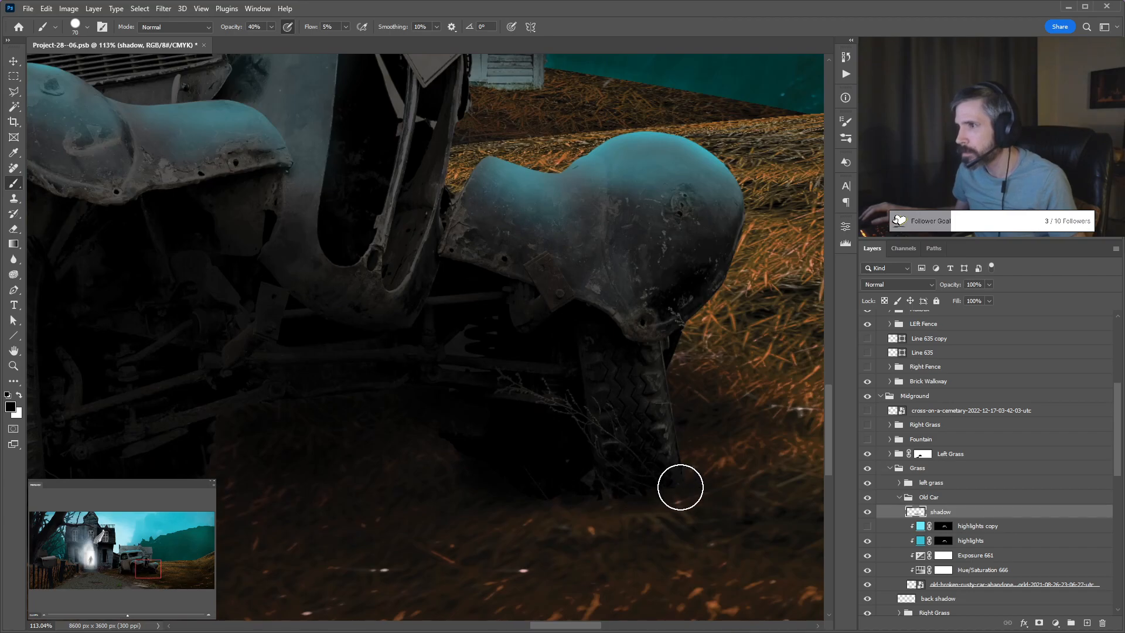
{"action": "key", "text": "7"}
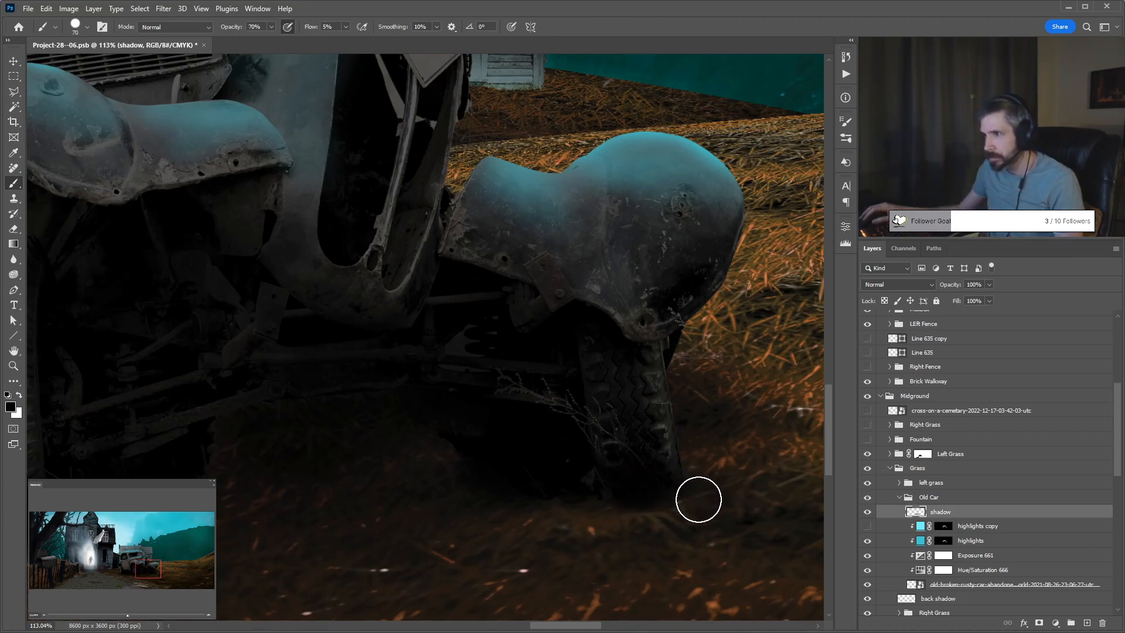
{"action": "mouse_move", "coordinate": [675, 512]}
{"action": "left_mouse_down"}
{"action": "mouse_move", "coordinate": [624, 490]}
{"action": "mouse_move", "coordinate": [592, 397]}
{"action": "mouse_move", "coordinate": [643, 479]}
{"action": "mouse_move", "coordinate": [636, 426]}
{"action": "mouse_move", "coordinate": [668, 447]}
{"action": "mouse_move", "coordinate": [667, 488]}
{"action": "mouse_move", "coordinate": [654, 497]}
{"action": "mouse_move", "coordinate": [568, 486]}
{"action": "mouse_move", "coordinate": [520, 493]}
{"action": "mouse_move", "coordinate": [515, 506]}
{"action": "mouse_move", "coordinate": [593, 497]}
{"action": "mouse_move", "coordinate": [588, 475]}
{"action": "mouse_move", "coordinate": [669, 537]}
{"action": "mouse_move", "coordinate": [579, 480]}
{"action": "left_mouse_up"}
Paint shadow around the base of the rear wheel at 70% brush opacity, and erase excess shadow from the wheel itself.
{"action": "mouse_move", "coordinate": [332, 510]}
{"action": "left_mouse_down"}
{"action": "mouse_move", "coordinate": [628, 477]}
{"action": "mouse_move", "coordinate": [575, 535]}
{"action": "left_mouse_up"}
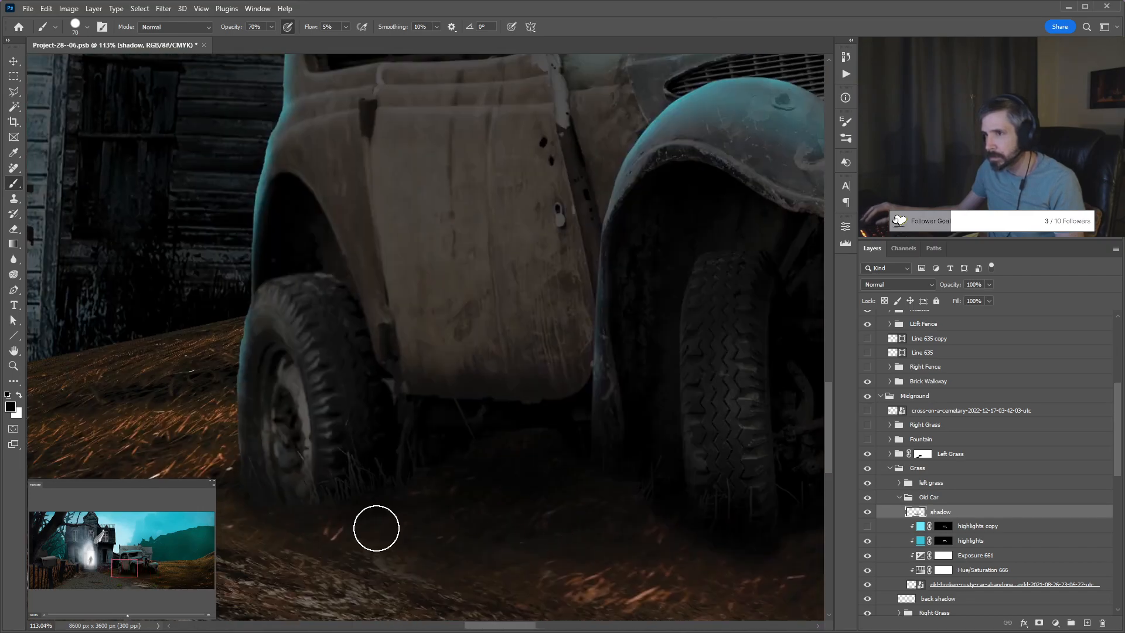
{"action": "mouse_move", "coordinate": [263, 484]}
{"action": "left_mouse_down"}
{"action": "mouse_move", "coordinate": [376, 508]}
{"action": "mouse_move", "coordinate": [399, 532]}
{"action": "mouse_move", "coordinate": [349, 501]}
{"action": "mouse_move", "coordinate": [363, 508]}
{"action": "mouse_move", "coordinate": [380, 497]}
{"action": "mouse_move", "coordinate": [409, 514]}
{"action": "mouse_move", "coordinate": [336, 498]}
{"action": "mouse_move", "coordinate": [451, 495]}
{"action": "mouse_move", "coordinate": [322, 494]}
{"action": "mouse_move", "coordinate": [320, 472]}
{"action": "mouse_move", "coordinate": [335, 485]}
{"action": "mouse_move", "coordinate": [297, 470]}
{"action": "mouse_move", "coordinate": [297, 506]}
{"action": "mouse_move", "coordinate": [267, 469]}
{"action": "mouse_move", "coordinate": [300, 542]}
{"action": "mouse_move", "coordinate": [334, 514]}
{"action": "mouse_move", "coordinate": [391, 506]}
{"action": "mouse_move", "coordinate": [437, 525]}
{"action": "mouse_move", "coordinate": [414, 483]}
{"action": "mouse_move", "coordinate": [343, 490]}
{"action": "mouse_move", "coordinate": [347, 546]}
{"action": "mouse_move", "coordinate": [351, 524]}
{"action": "mouse_move", "coordinate": [305, 453]}
{"action": "left_mouse_up"}
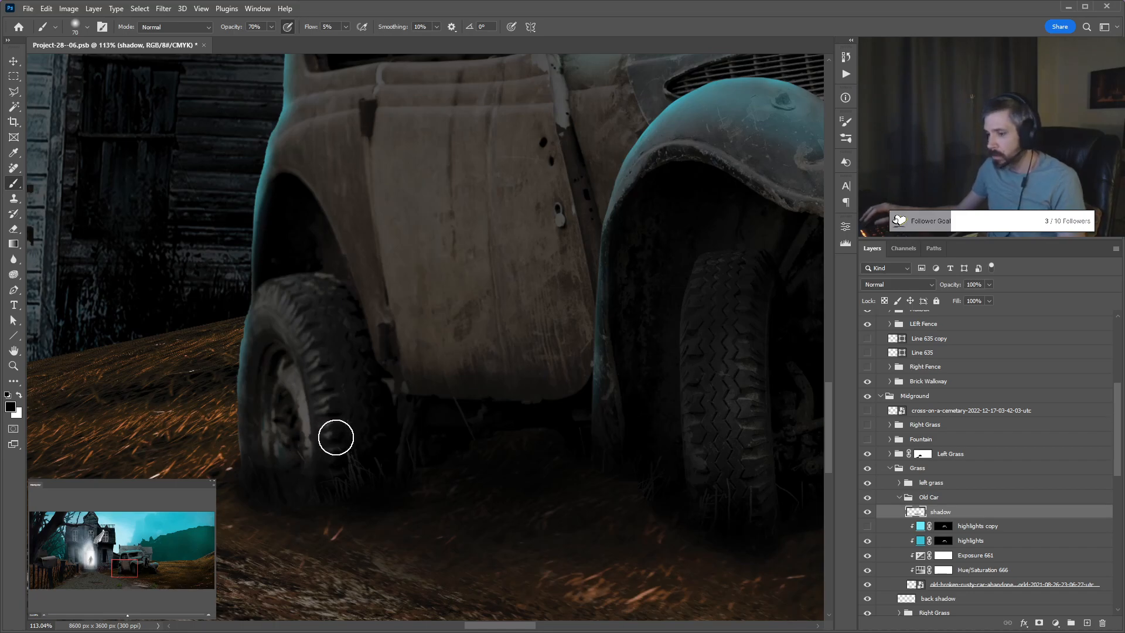
{"action": "key", "text": "e"}
{"action": "key", "text": "bracketleft"}
{"action": "key", "text": "bracketleft"}
{"action": "key", "text": "bracketleft"}
{"action": "mouse_move", "coordinate": [301, 389]}
{"action": "left_mouse_down"}
{"action": "mouse_move", "coordinate": [290, 454]}
{"action": "mouse_move", "coordinate": [282, 442]}
{"action": "mouse_move", "coordinate": [422, 466]}
{"action": "mouse_move", "coordinate": [365, 495]}
{"action": "mouse_move", "coordinate": [285, 440]}
{"action": "mouse_move", "coordinate": [319, 420]}
{"action": "mouse_move", "coordinate": [299, 456]}
{"action": "mouse_move", "coordinate": [344, 429]}
{"action": "mouse_move", "coordinate": [343, 449]}
{"action": "mouse_move", "coordinate": [277, 445]}
{"action": "mouse_move", "coordinate": [284, 412]}
{"action": "mouse_move", "coordinate": [278, 453]}
{"action": "mouse_move", "coordinate": [299, 387]}
{"action": "mouse_move", "coordinate": [320, 413]}
{"action": "left_mouse_up"}
{"action": "key", "text": "1"}
{"action": "key", "text": "1"}
{"action": "key", "text": "v"}
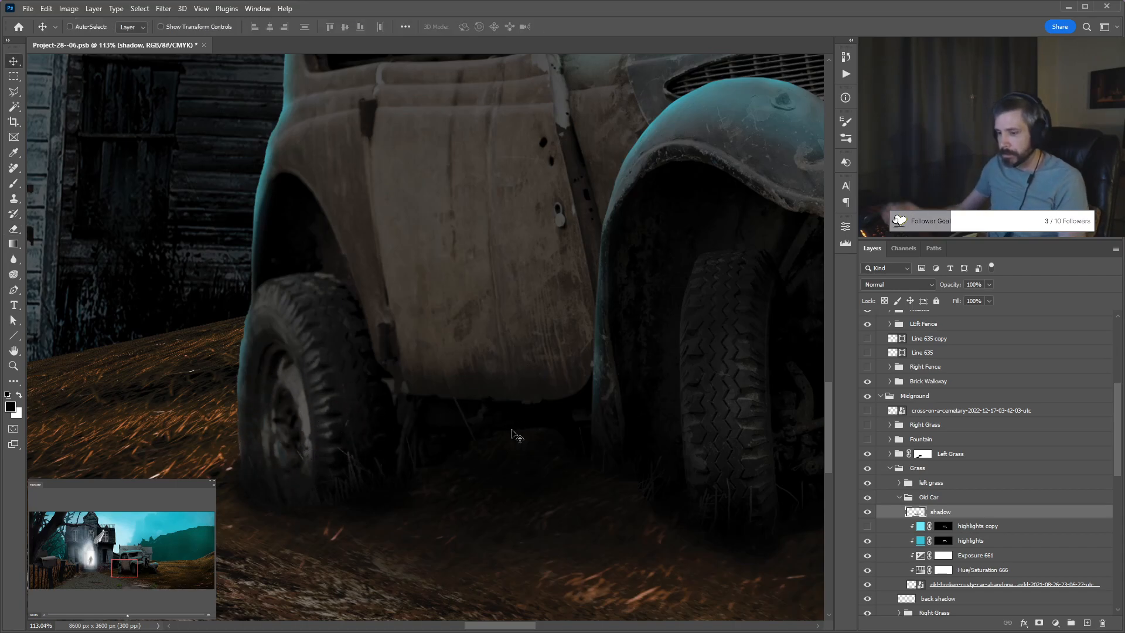
Paint soft shadow on the ground under the car's front chassis with a size 250 black brush at 30% opacity.
{"action": "key", "text": "ctrl+minus"}
{"action": "key", "text": "ctrl+minus"}
{"action": "key", "text": "ctrl+minus"}
{"action": "key", "text": "ctrl+minus"}
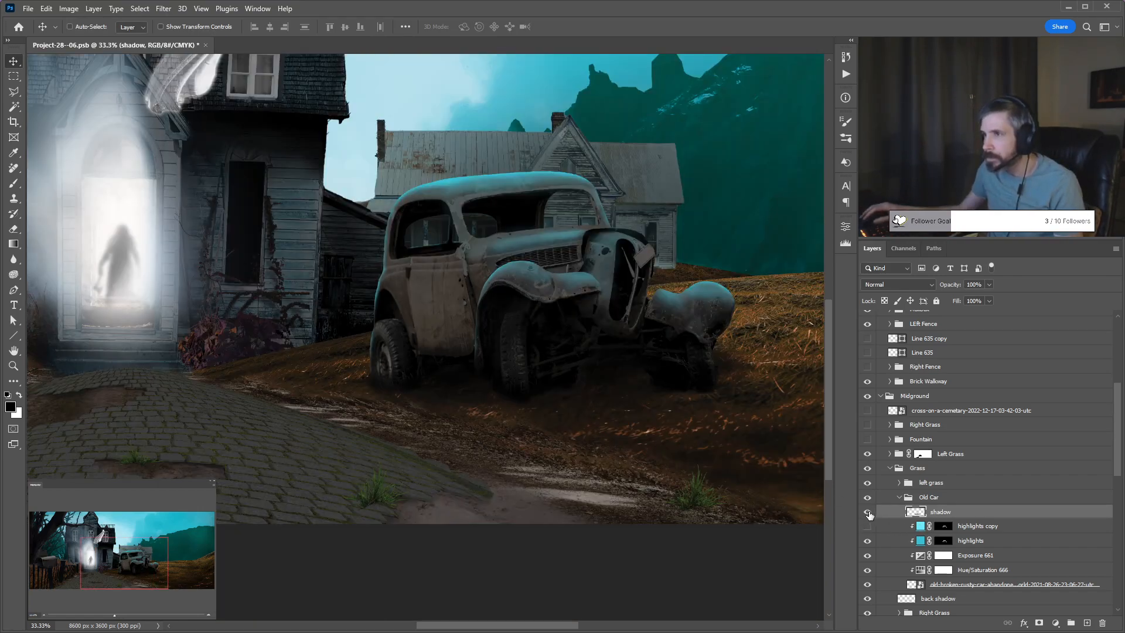
{"action": "key", "text": "b"}
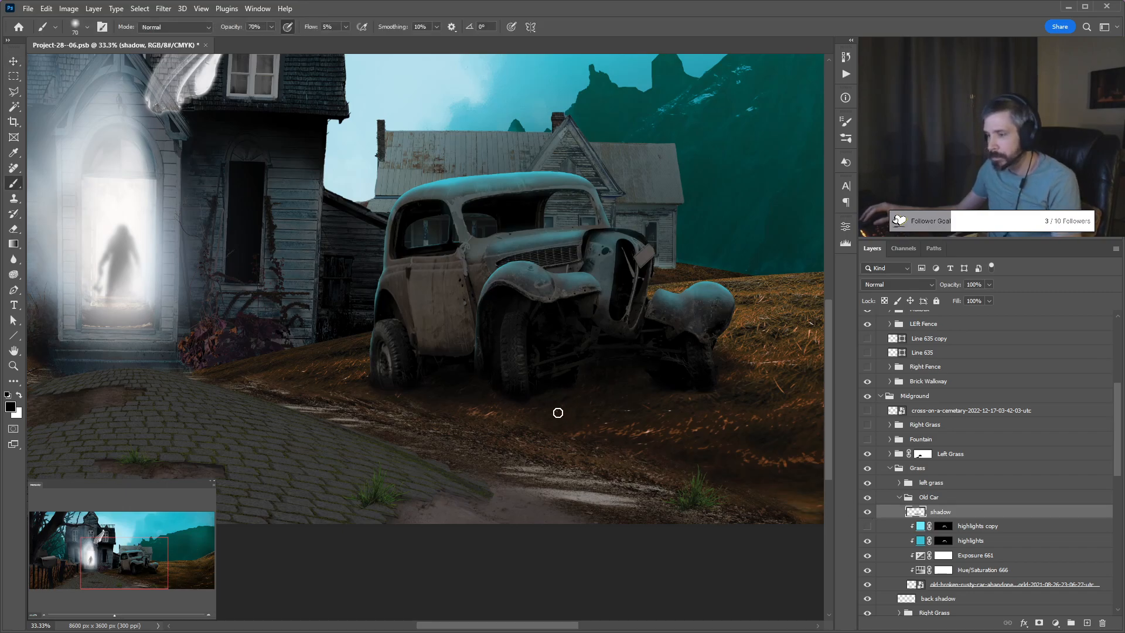
{"action": "key", "text": "bracketright"}
{"action": "key", "text": "bracketright"}
{"action": "key", "text": "bracketright"}
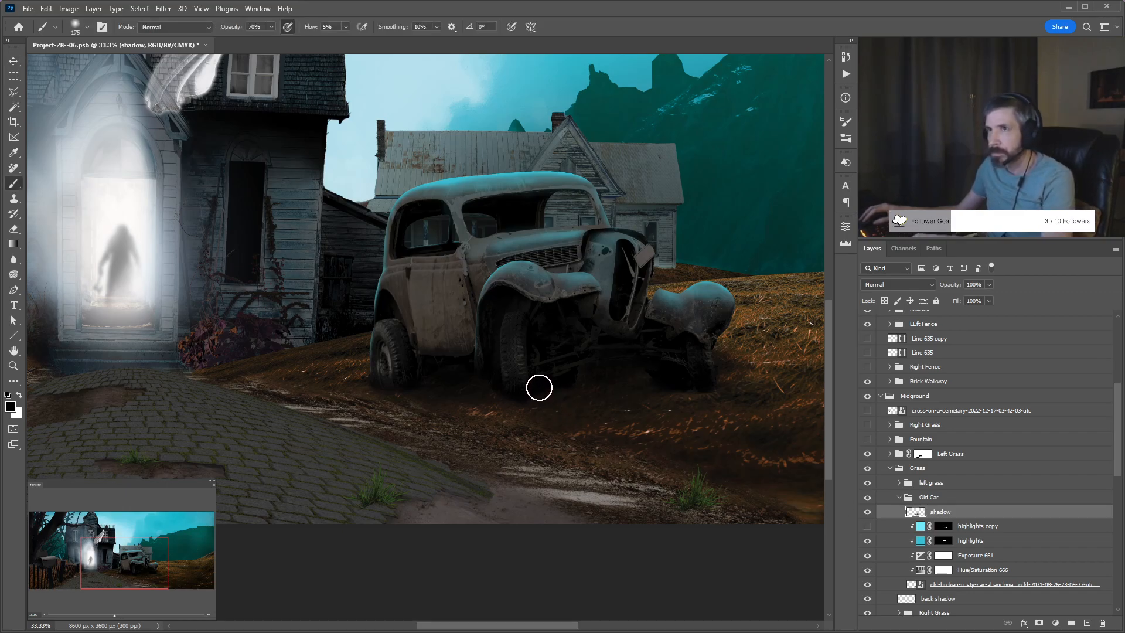
{"action": "key", "text": "3"}
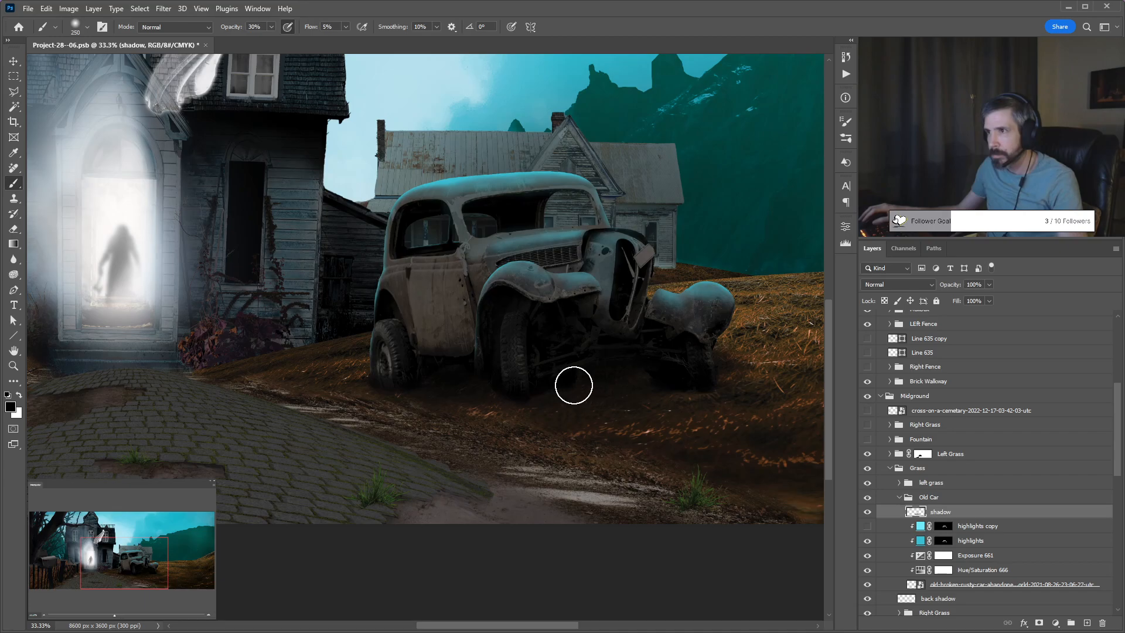
{"action": "mouse_move", "coordinate": [560, 390]}
{"action": "left_mouse_down"}
{"action": "mouse_move", "coordinate": [605, 390]}
{"action": "mouse_move", "coordinate": [459, 390]}
{"action": "mouse_move", "coordinate": [385, 420]}
{"action": "mouse_move", "coordinate": [435, 425]}
{"action": "mouse_move", "coordinate": [435, 386]}
{"action": "mouse_move", "coordinate": [605, 392]}
{"action": "mouse_move", "coordinate": [473, 376]}
{"action": "mouse_move", "coordinate": [418, 390]}
{"action": "mouse_move", "coordinate": [686, 376]}
{"action": "mouse_move", "coordinate": [564, 370]}
{"action": "mouse_move", "coordinate": [673, 384]}
{"action": "mouse_move", "coordinate": [663, 366]}
{"action": "mouse_move", "coordinate": [534, 354]}
{"action": "mouse_move", "coordinate": [653, 363]}
{"action": "mouse_move", "coordinate": [512, 355]}
{"action": "mouse_move", "coordinate": [614, 357]}
{"action": "mouse_move", "coordinate": [487, 370]}
{"action": "mouse_move", "coordinate": [518, 383]}
{"action": "mouse_move", "coordinate": [704, 388]}
{"action": "mouse_move", "coordinate": [569, 396]}
{"action": "mouse_move", "coordinate": [370, 375]}
{"action": "mouse_move", "coordinate": [423, 388]}
{"action": "mouse_move", "coordinate": [460, 367]}
{"action": "mouse_move", "coordinate": [600, 400]}
{"action": "mouse_move", "coordinate": [644, 423]}
{"action": "left_mouse_up"}
{"action": "key", "text": "v"}
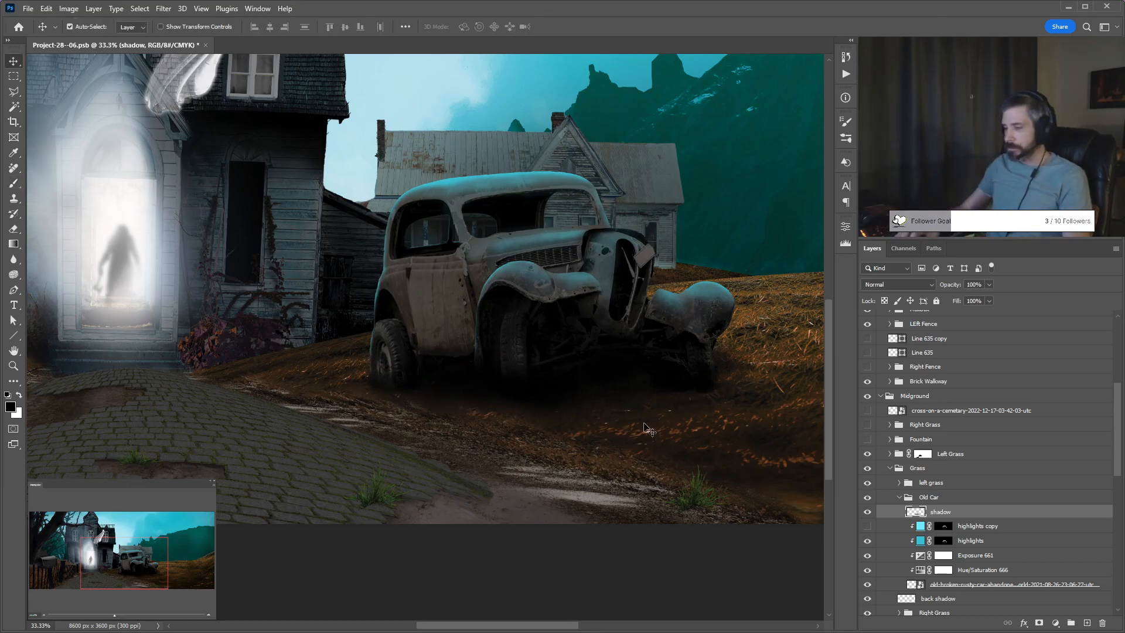
Soften the shadow beneath the car door with a size 175 eraser at 11% opacity, and save the document.
{"action": "key", "text": "ctrl+minus"}
{"action": "key", "text": "ctrl+minus"}
{"action": "key", "text": "ctrl+minus"}
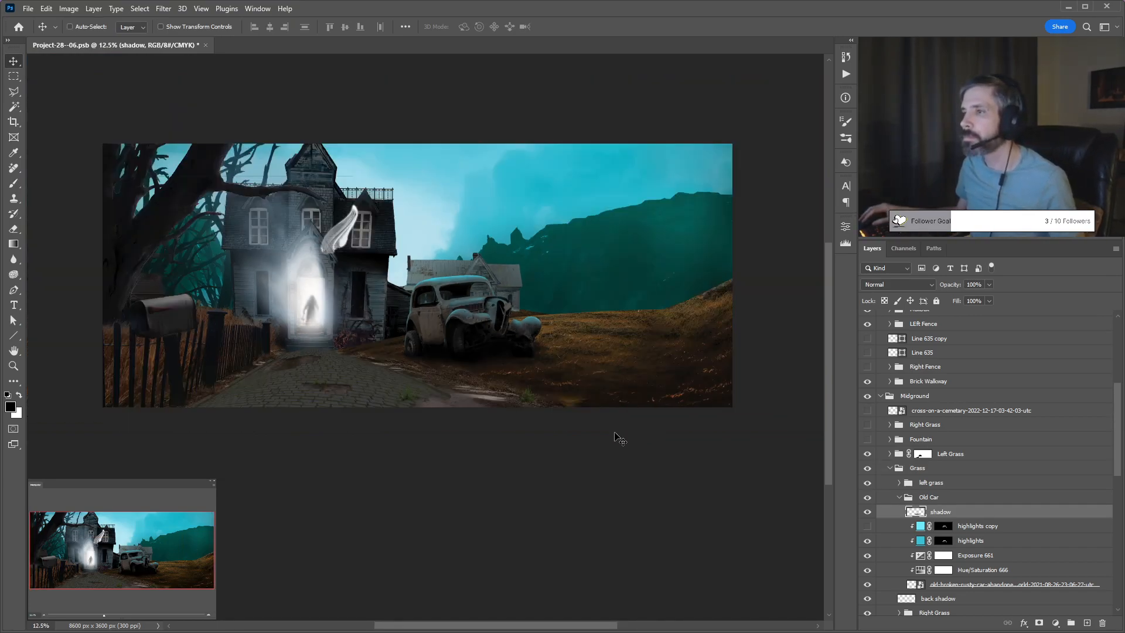
{"action": "scroll", "coordinate": [430, 354], "scroll_direction": "up", "scroll_amount": 5}
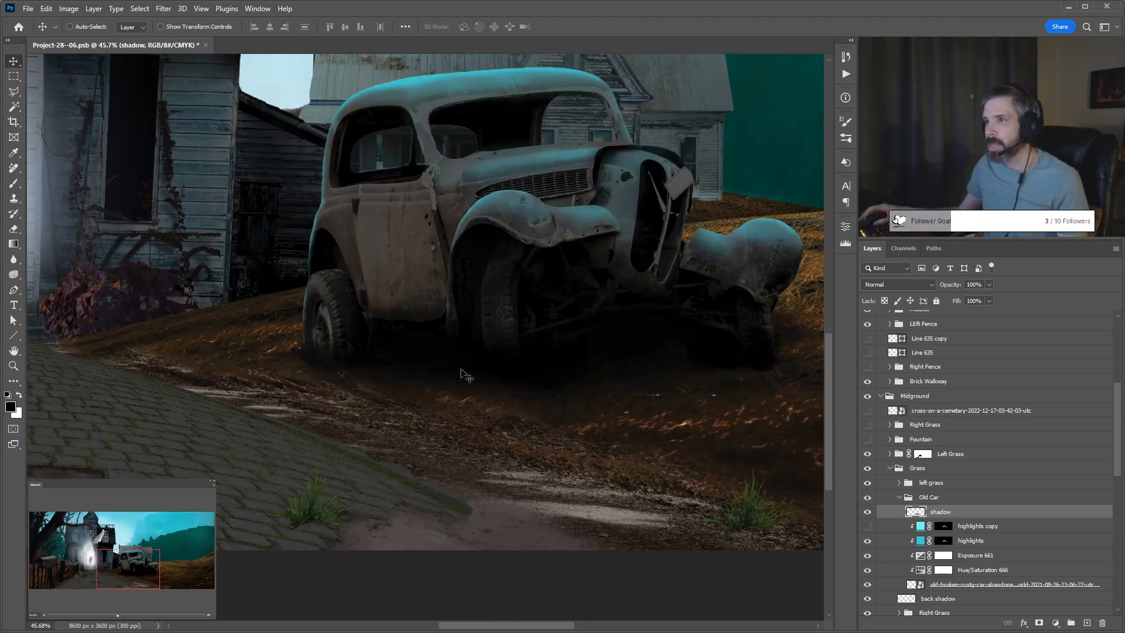
{"action": "key", "text": "b"}
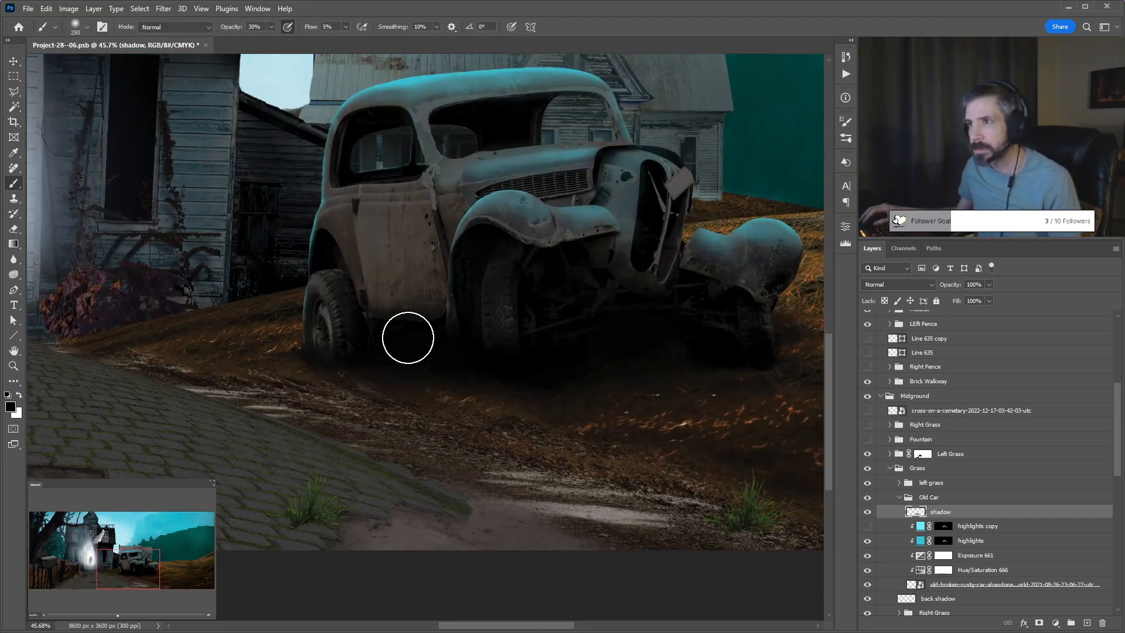
{"action": "key", "text": "e"}
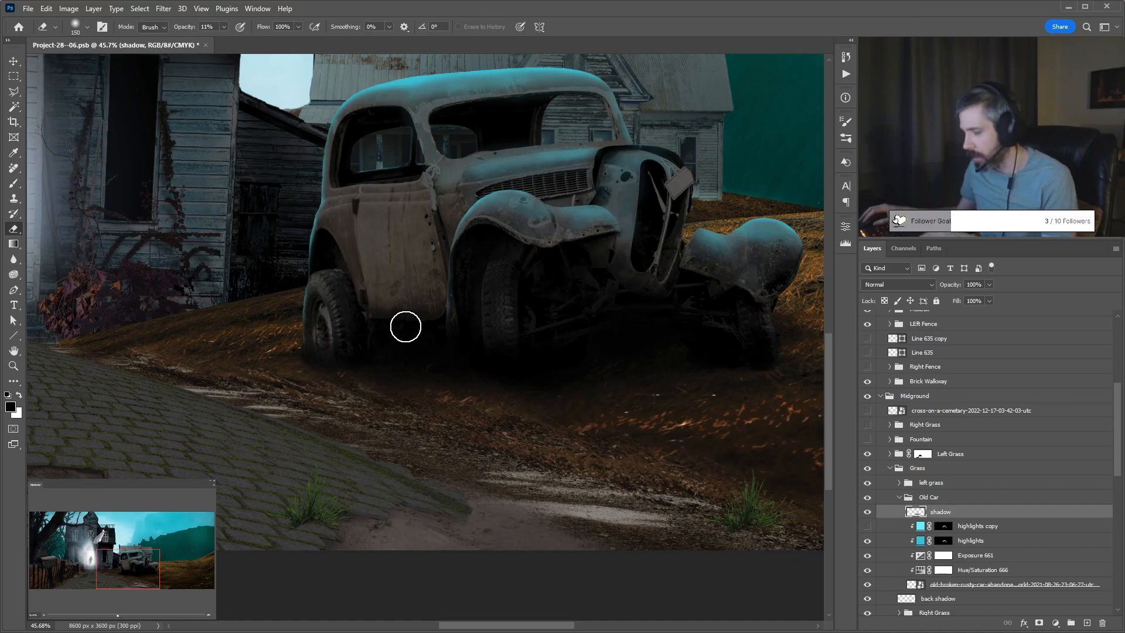
{"action": "key", "text": "bracketright"}
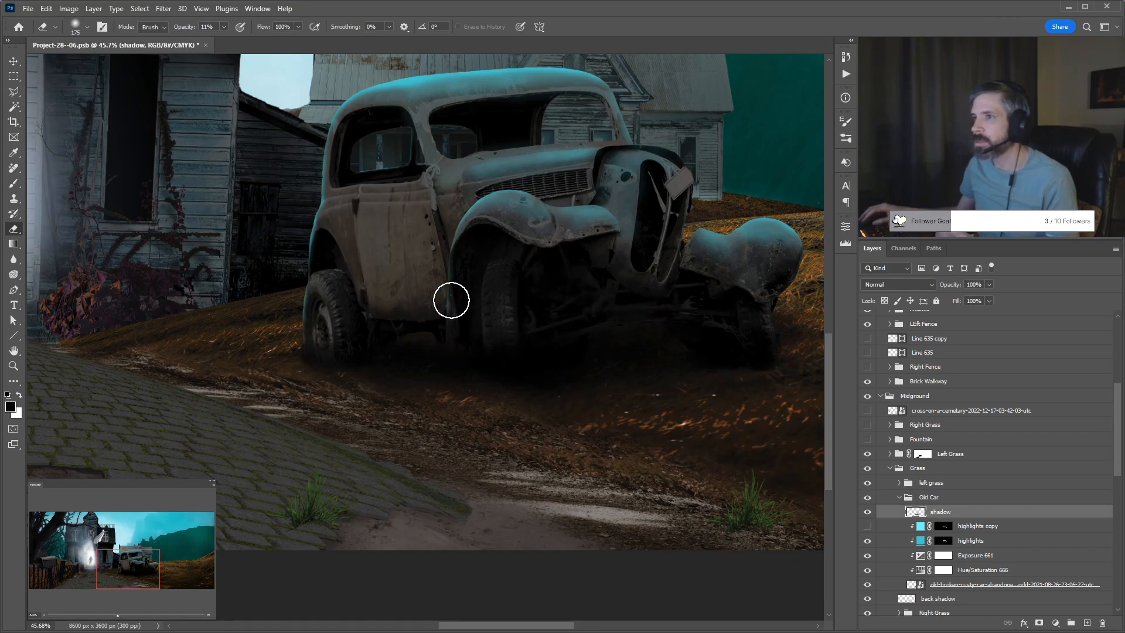
{"action": "scroll", "coordinate": [464, 293], "scroll_direction": "down", "scroll_amount": 3}
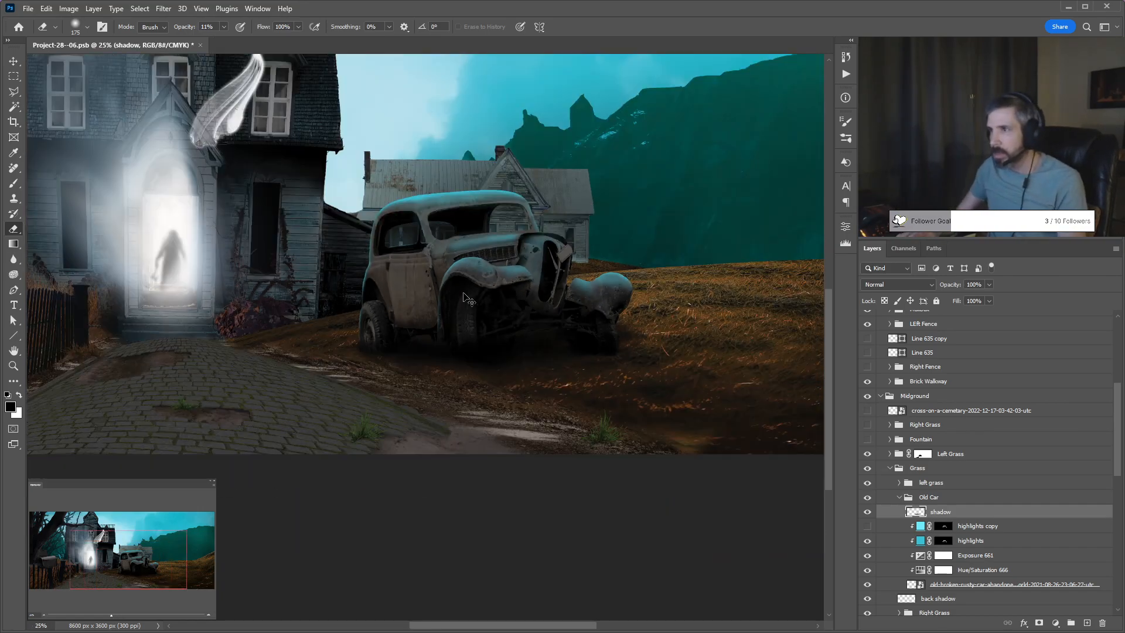
{"action": "scroll", "coordinate": [467, 271], "scroll_direction": "up", "scroll_amount": 2}
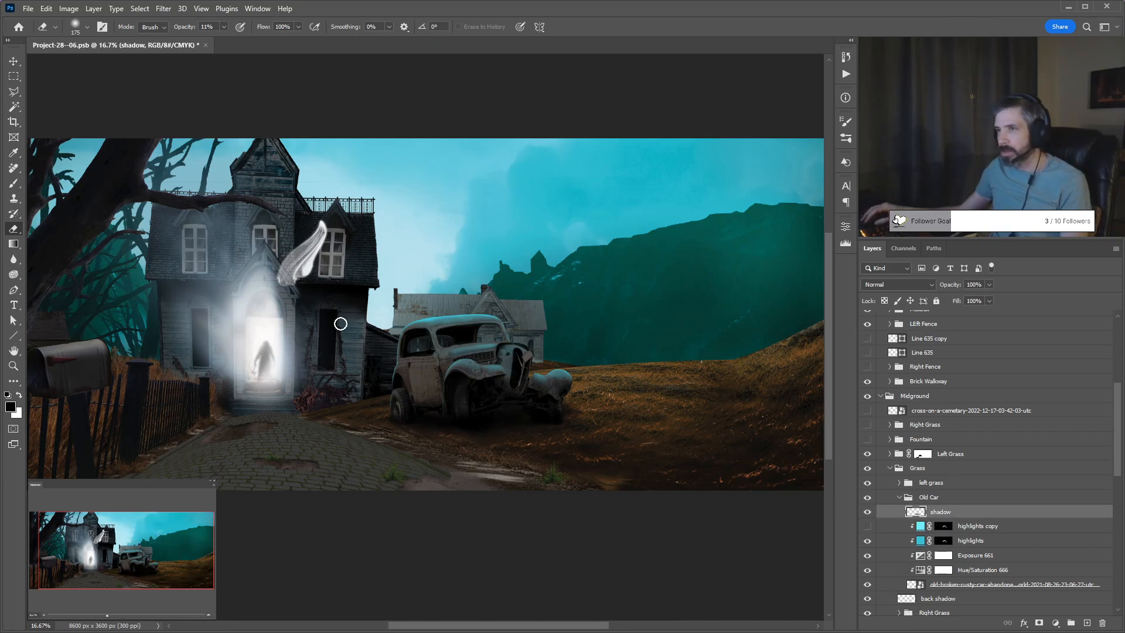
{"action": "key", "text": "v"}
{"action": "key", "text": "ctrl+s"}
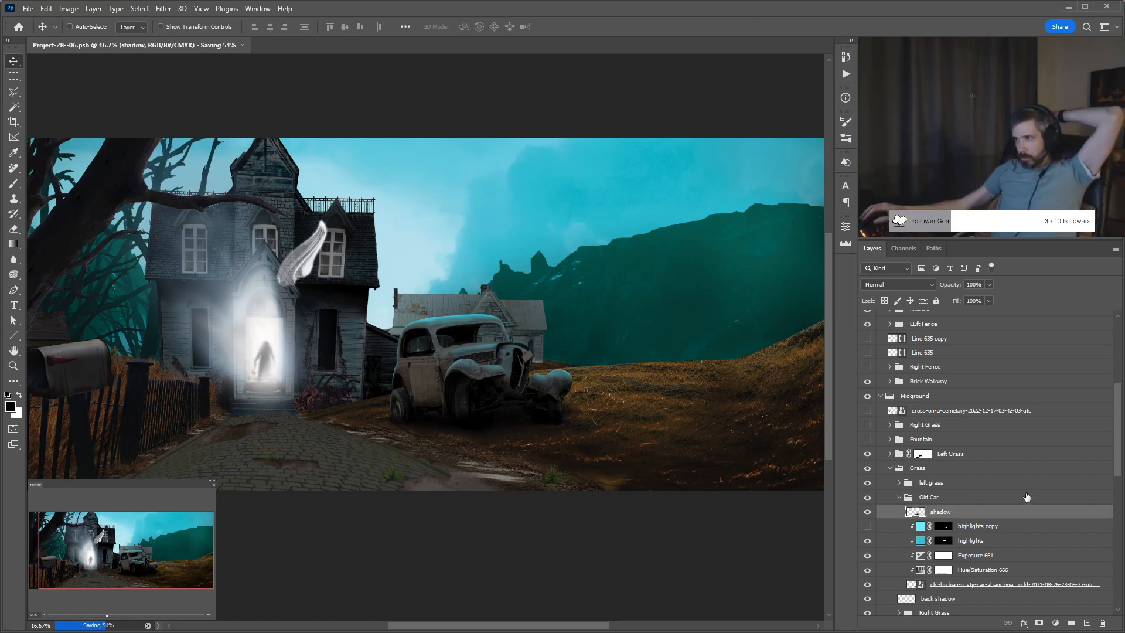
Move the whole Old Car group slightly lower and to the right on the hillside, undoing the first larger move.
{"action": "left_click", "coordinate": [932, 502]}
{"action": "left_click_drag", "start_coordinate": [536, 421], "coordinate": [656, 422]}
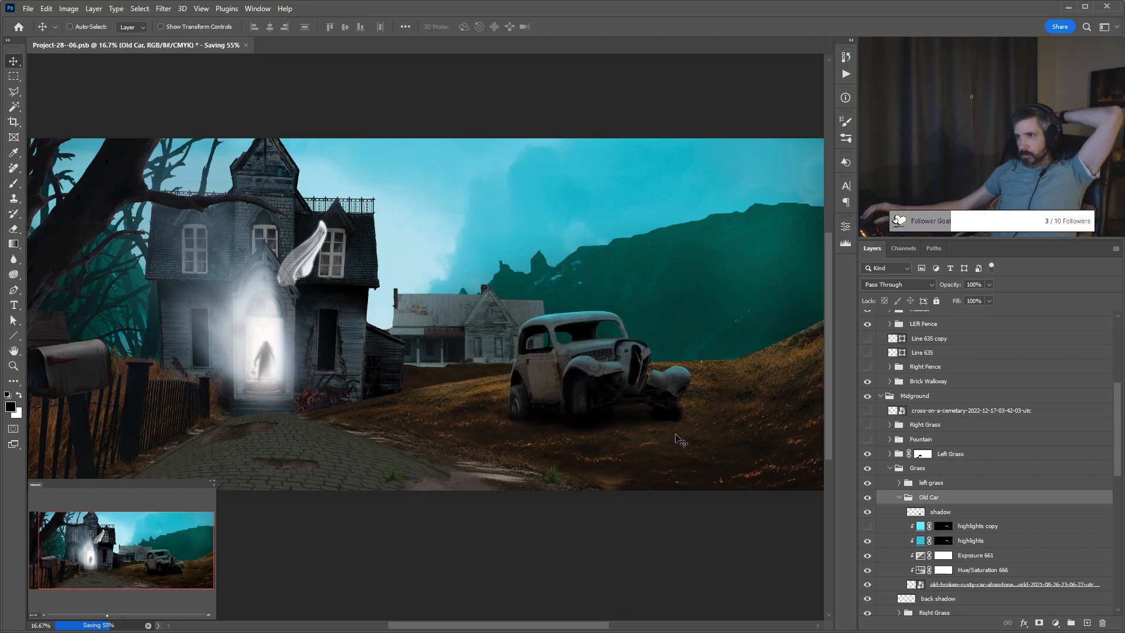
{"action": "key", "text": "ctrl+semicolon"}
{"action": "key", "text": "ctrl+semicolon"}
{"action": "key", "text": "ctrl+z"}
{"action": "mouse_move", "coordinate": [561, 392]}
{"action": "left_mouse_down"}
{"action": "mouse_move", "coordinate": [586, 400]}
{"action": "mouse_move", "coordinate": [571, 408]}
{"action": "left_mouse_up"}
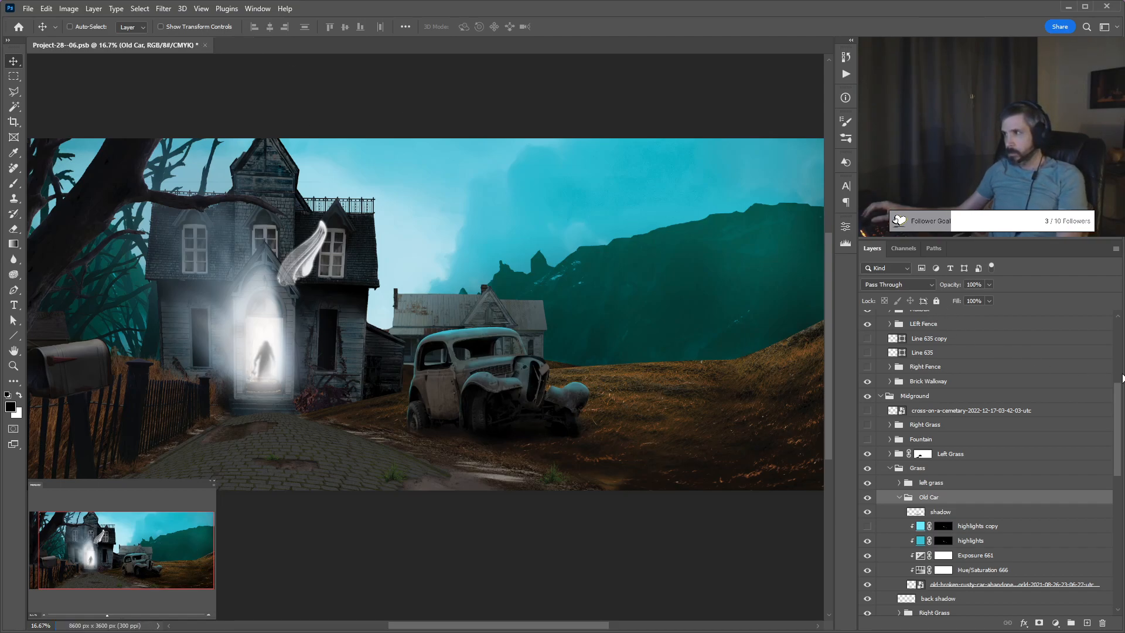
Place the lonely dead tree road photo above the Ghost 1 layer and scale it to about 236%.
{"action": "scroll", "coordinate": [1101, 378], "scroll_direction": "up", "scroll_amount": 5}
{"action": "left_click", "coordinate": [945, 319]}
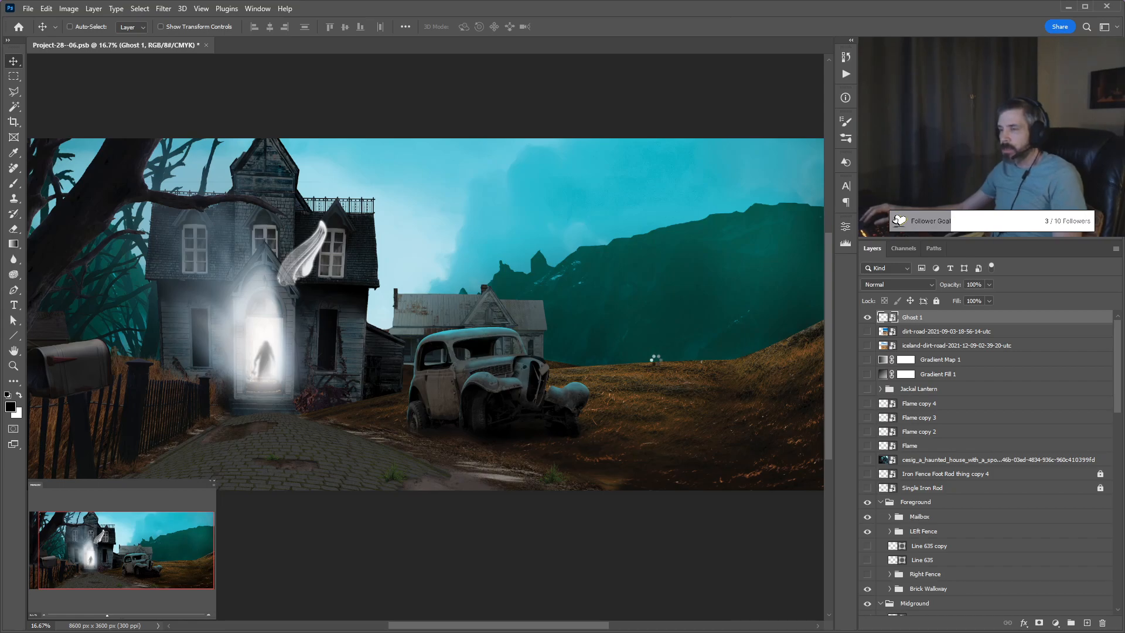
{"action": "key", "text": "ctrl+t"}
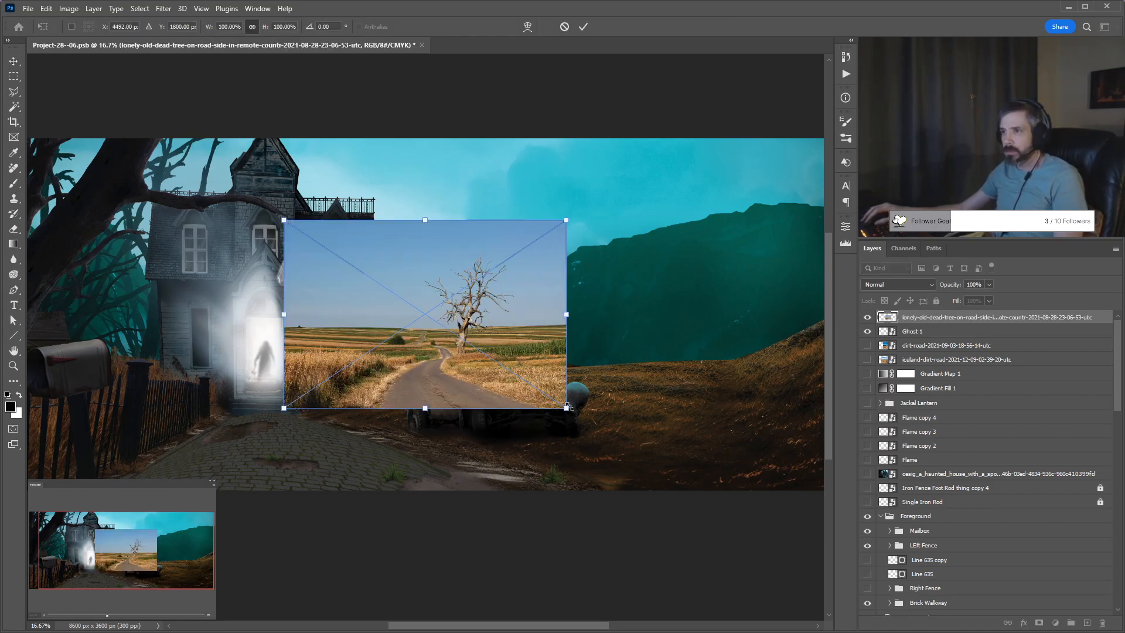
{"action": "left_click_drag", "start_coordinate": [616, 461], "coordinate": [754, 554]}
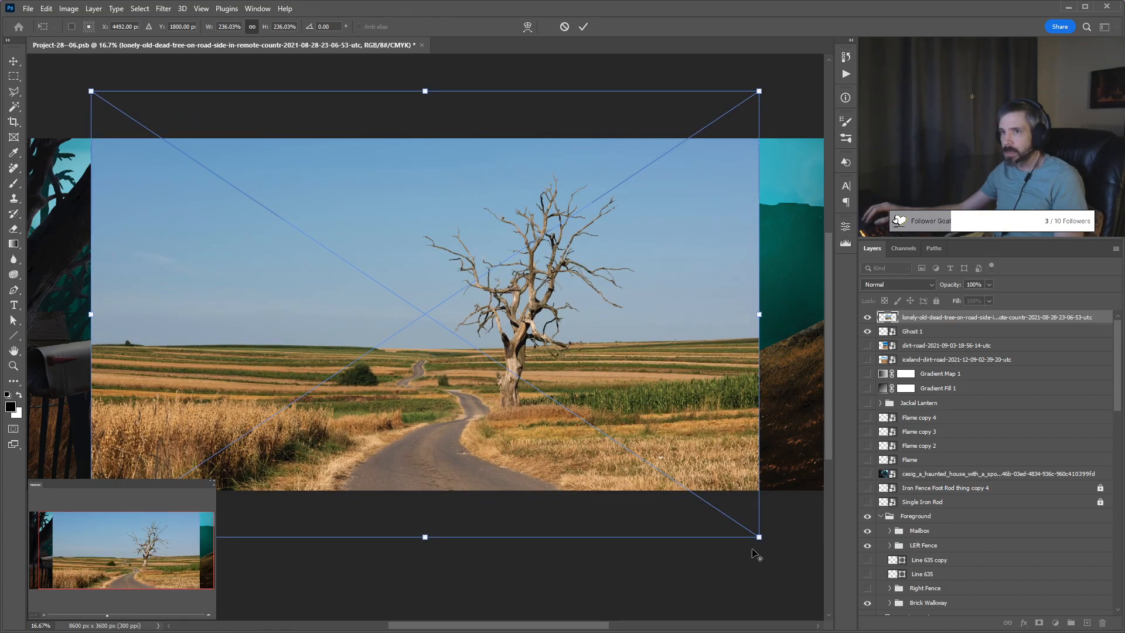
{"action": "key", "text": "Return"}
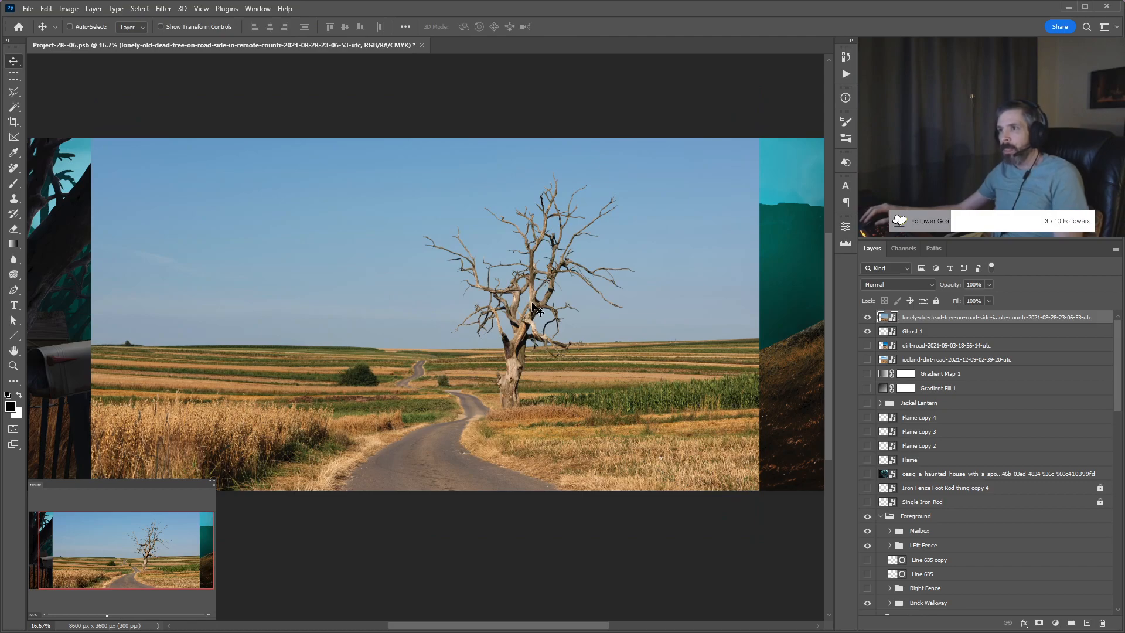
Copy a rectangle around the dead tree from the smart object's source photo and paste it into the composite.
{"action": "key", "text": "m"}
{"action": "left_click_drag", "start_coordinate": [400, 151], "coordinate": [642, 423]}
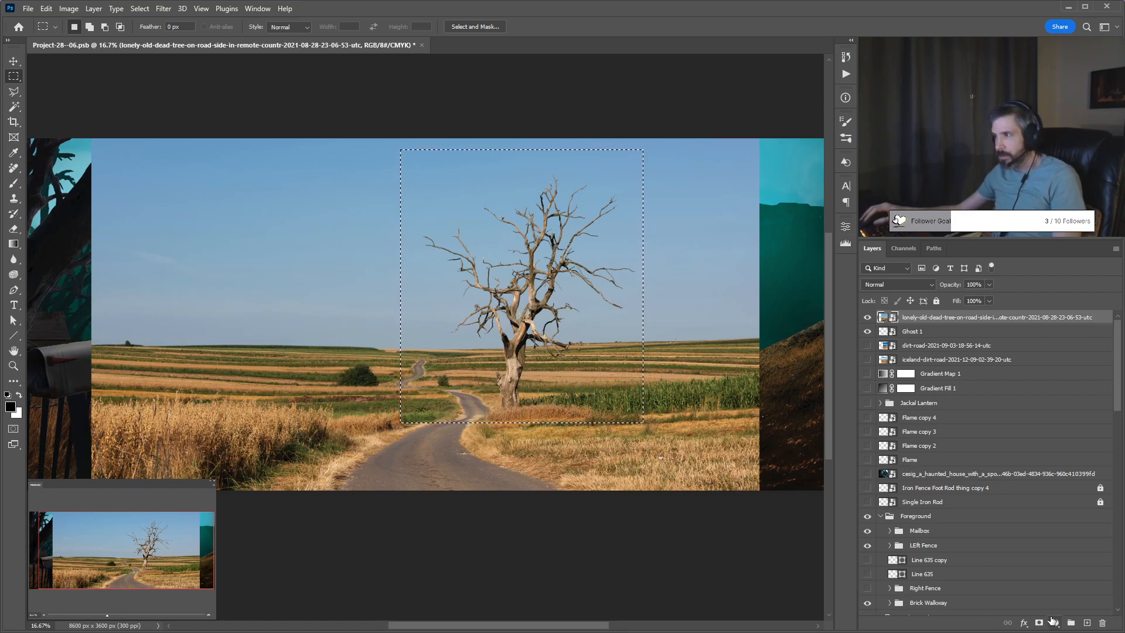
{"action": "double_click", "coordinate": [883, 316]}
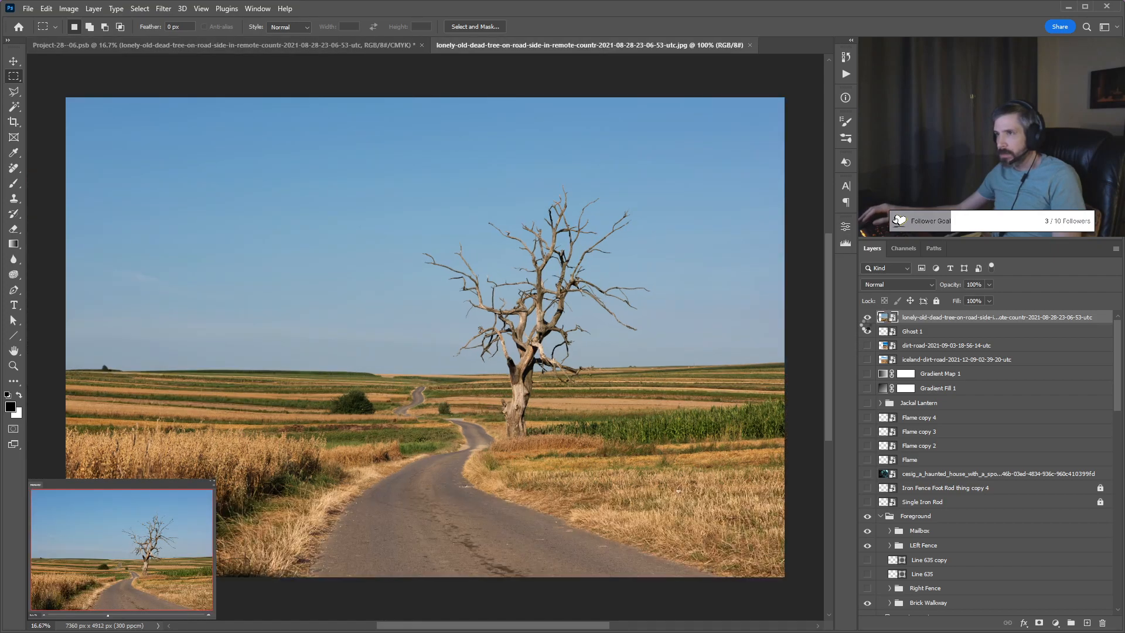
{"action": "left_click_drag", "start_coordinate": [399, 157], "coordinate": [663, 457]}
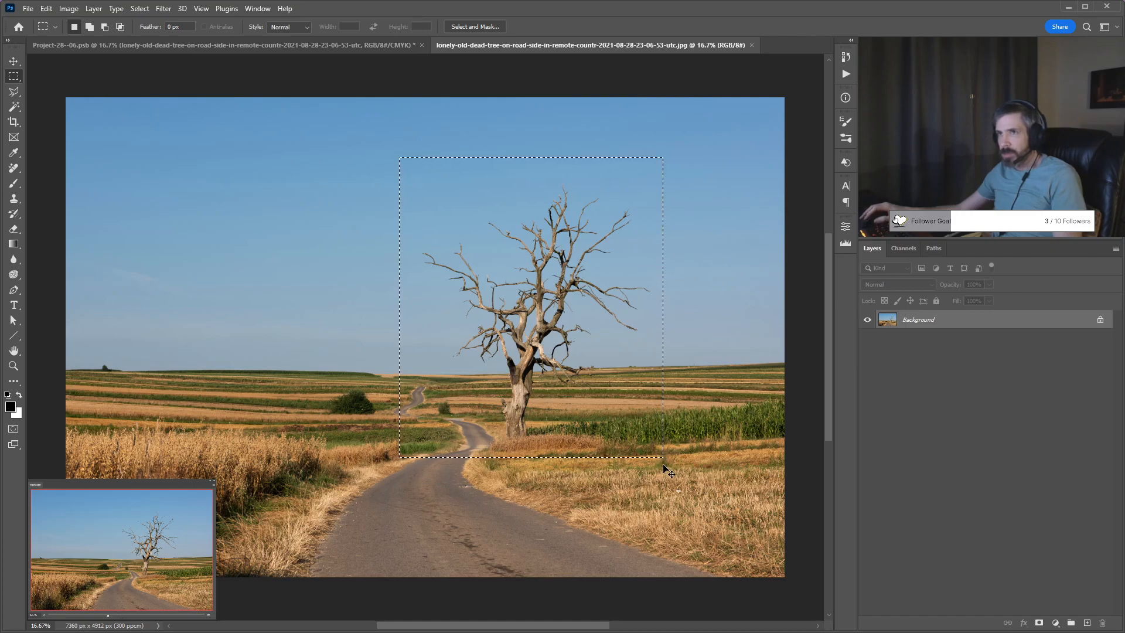
{"action": "left_click", "coordinate": [352, 45]}
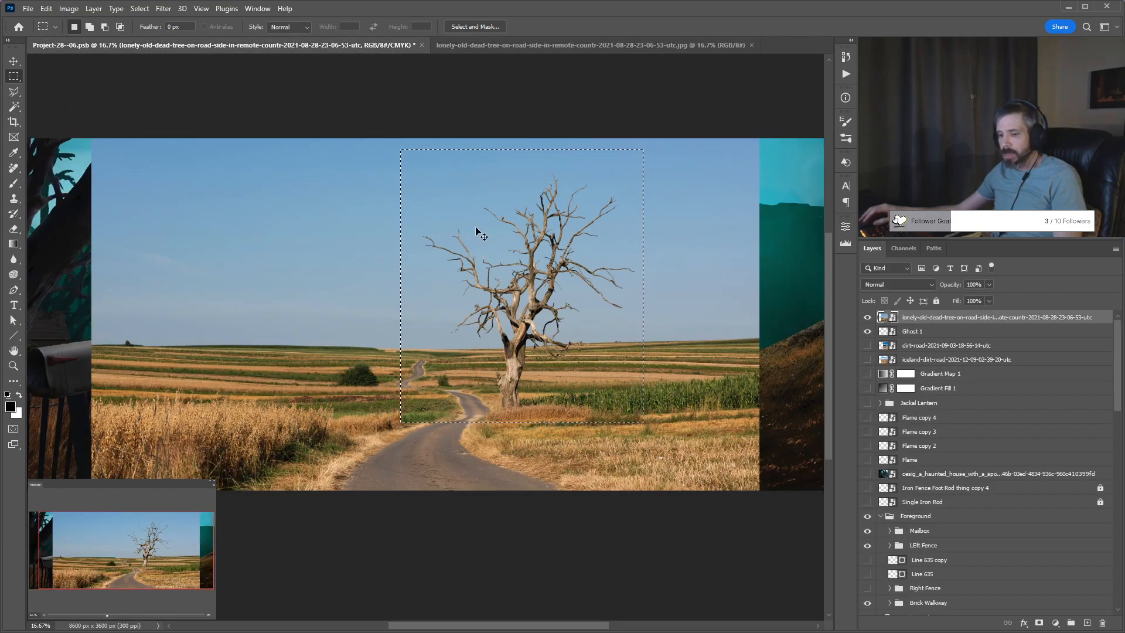
{"action": "key", "text": "v"}
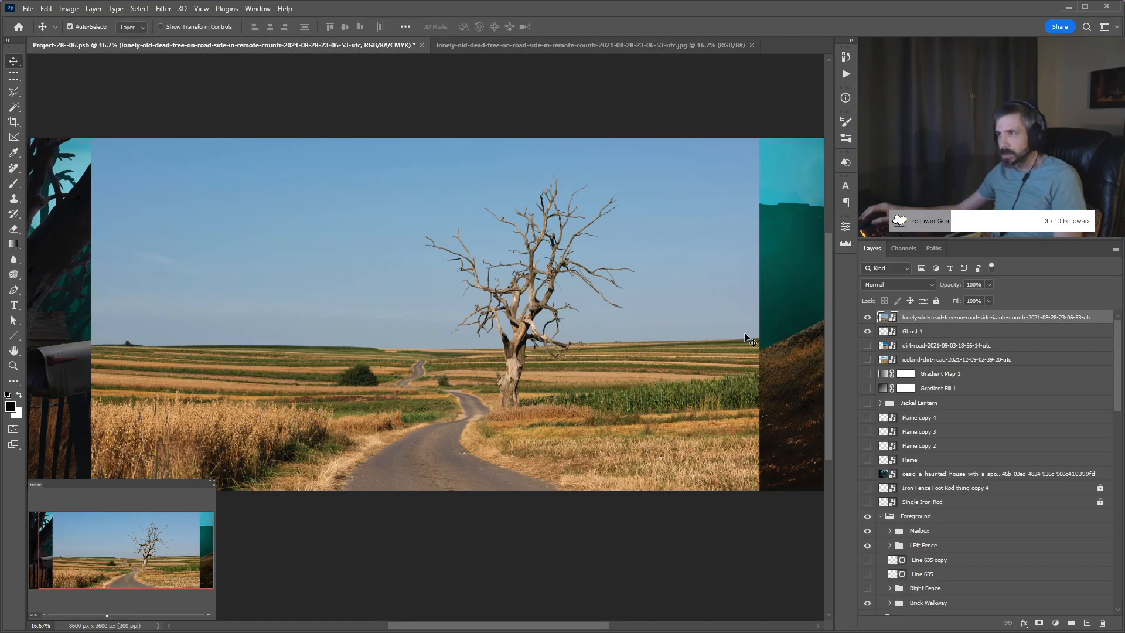
{"action": "key", "text": "ctrl+v"}
Hide and delete the full lonely dead tree photo layer beneath the pasted tree crop.
{"action": "left_click", "coordinate": [867, 332]}
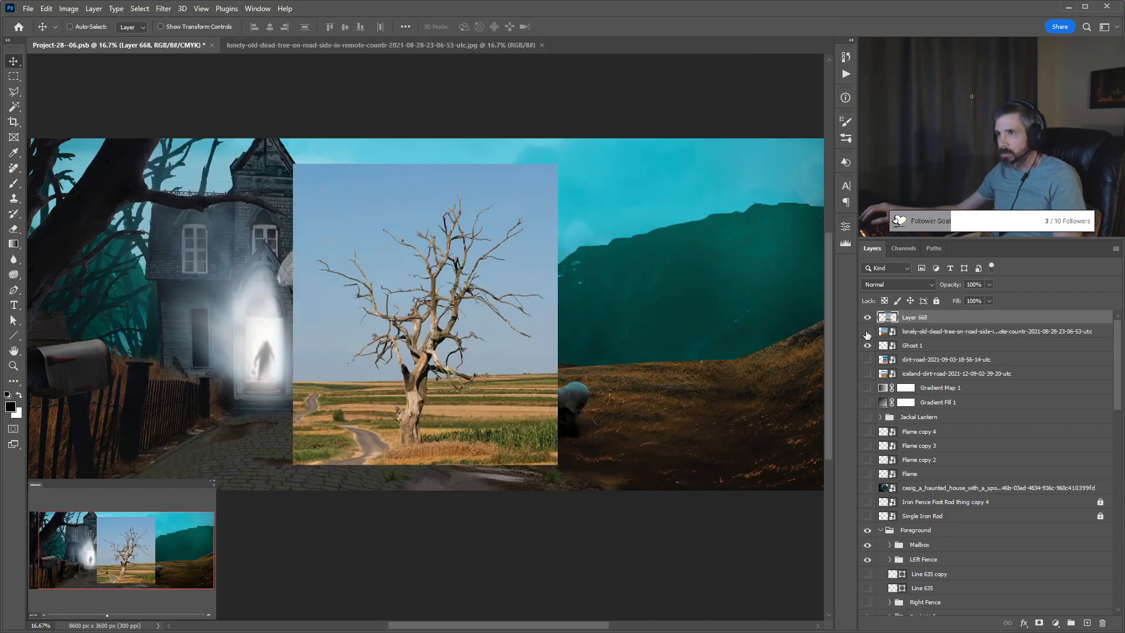
{"action": "left_click", "coordinate": [915, 332]}
{"action": "key", "text": "Delete"}
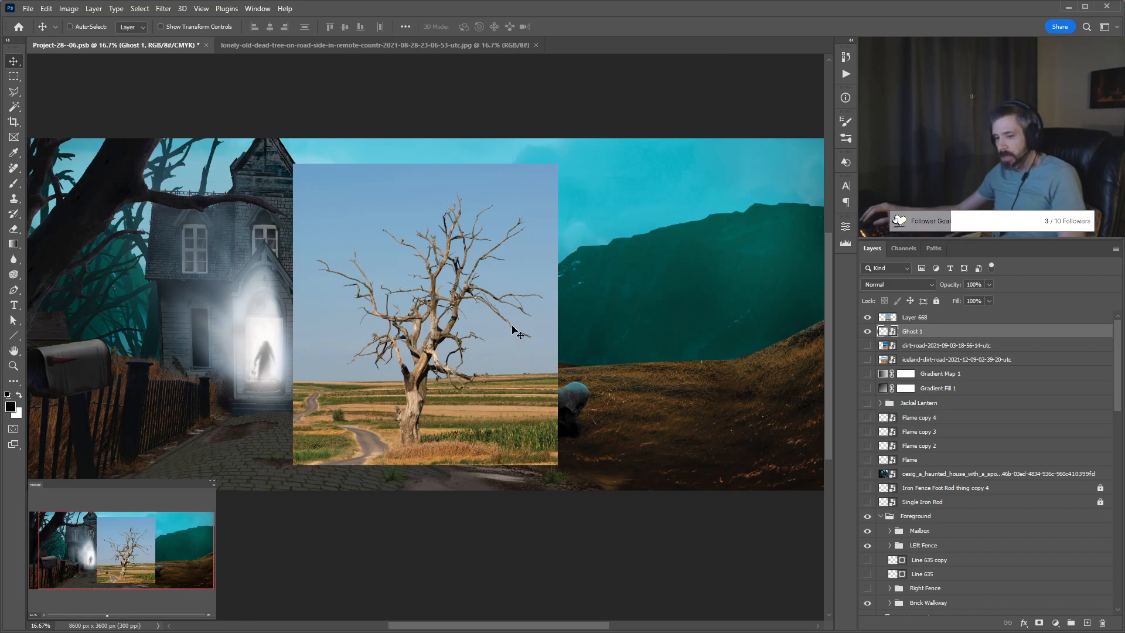
Try the pasted dead tree crop over the hillside beside the car, and delete its layer.
{"action": "left_click", "coordinate": [933, 319]}
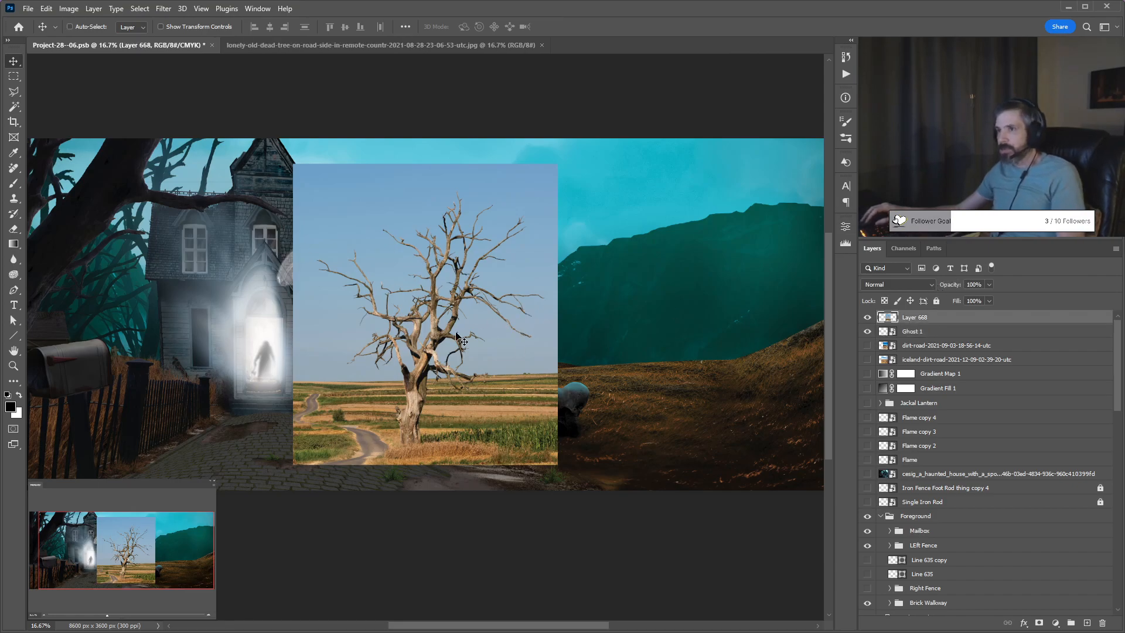
{"action": "left_click_drag", "start_coordinate": [455, 309], "coordinate": [684, 303]}
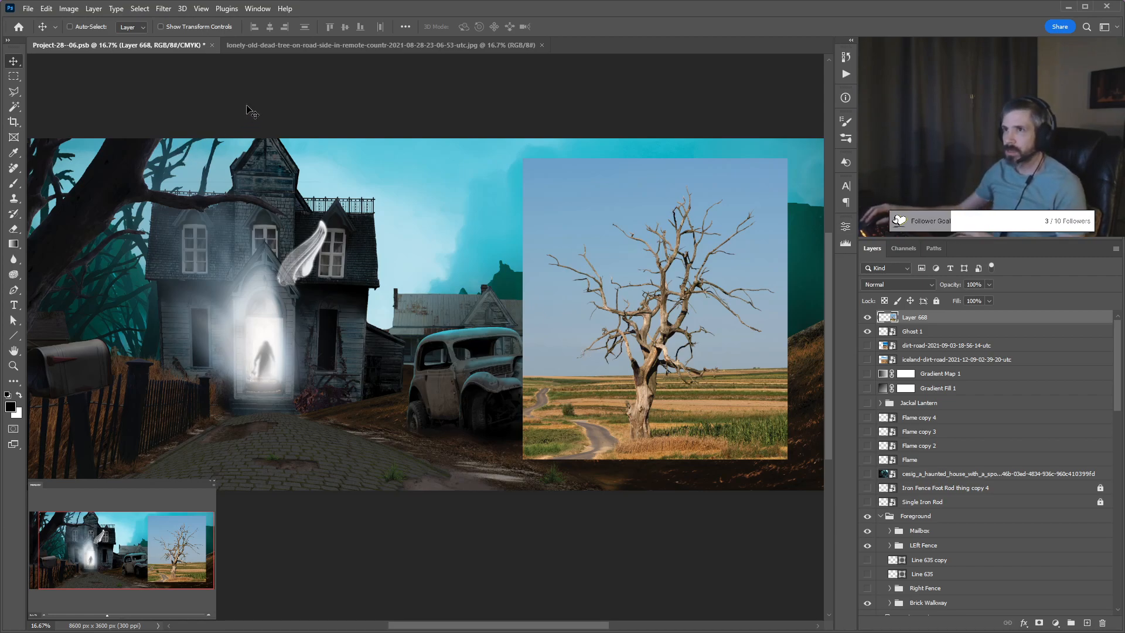
{"action": "key", "text": "ctrl+r"}
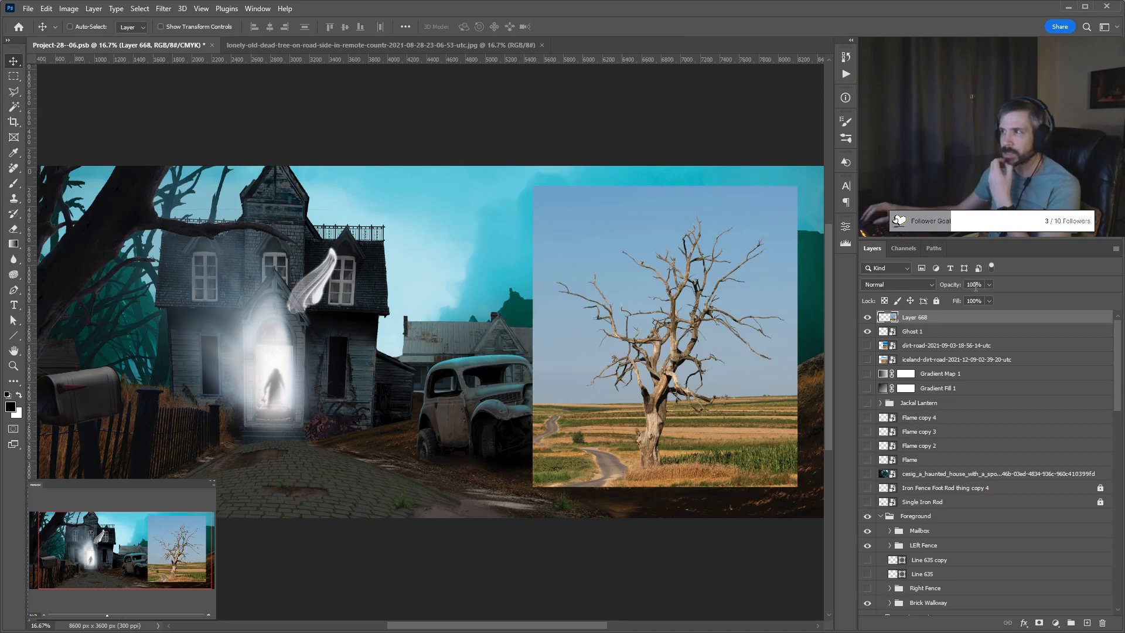
{"action": "key", "text": "Delete"}
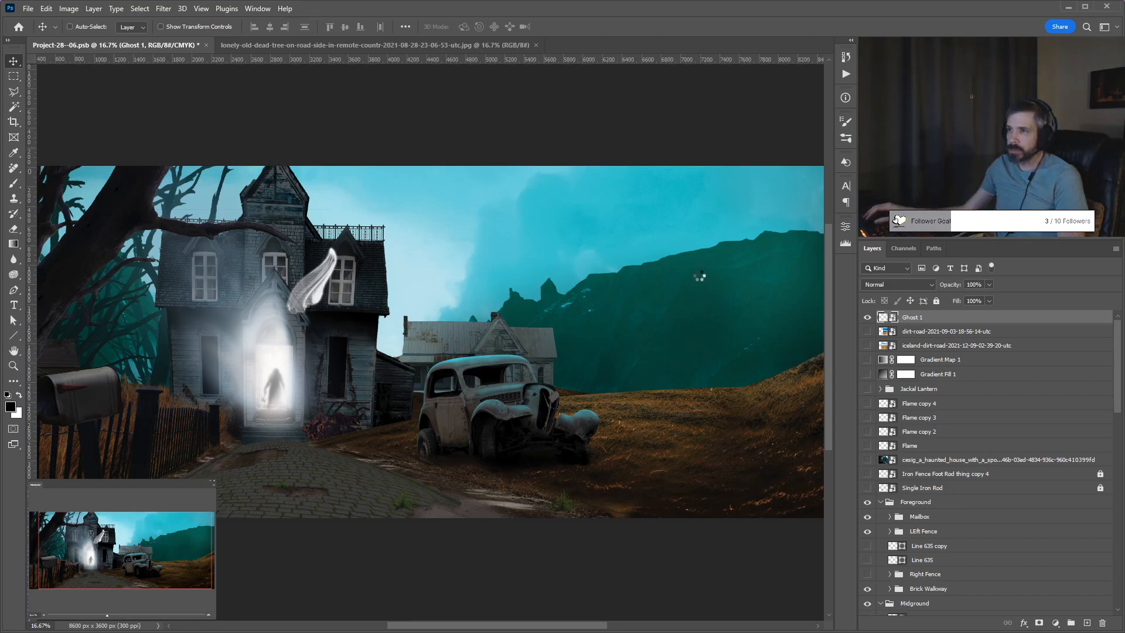
Place the ornament-decorated twisted dead tree photo above Ghost 1 and mask it to the tree using Select Subject.
{"action": "key", "text": "ctrl+t"}
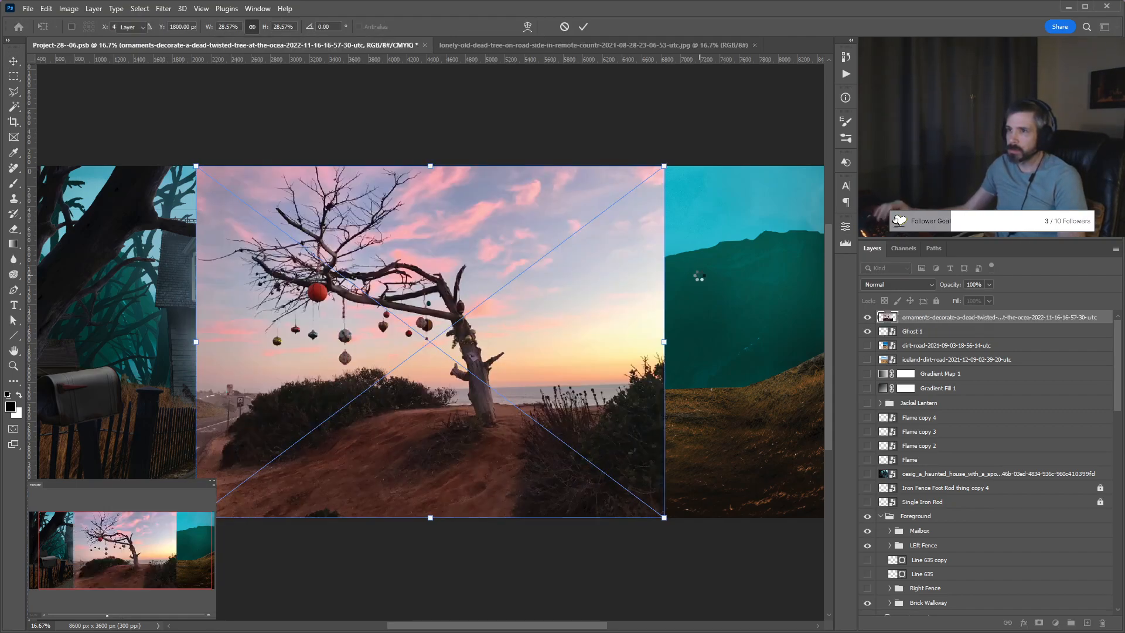
{"action": "key", "text": "Return"}
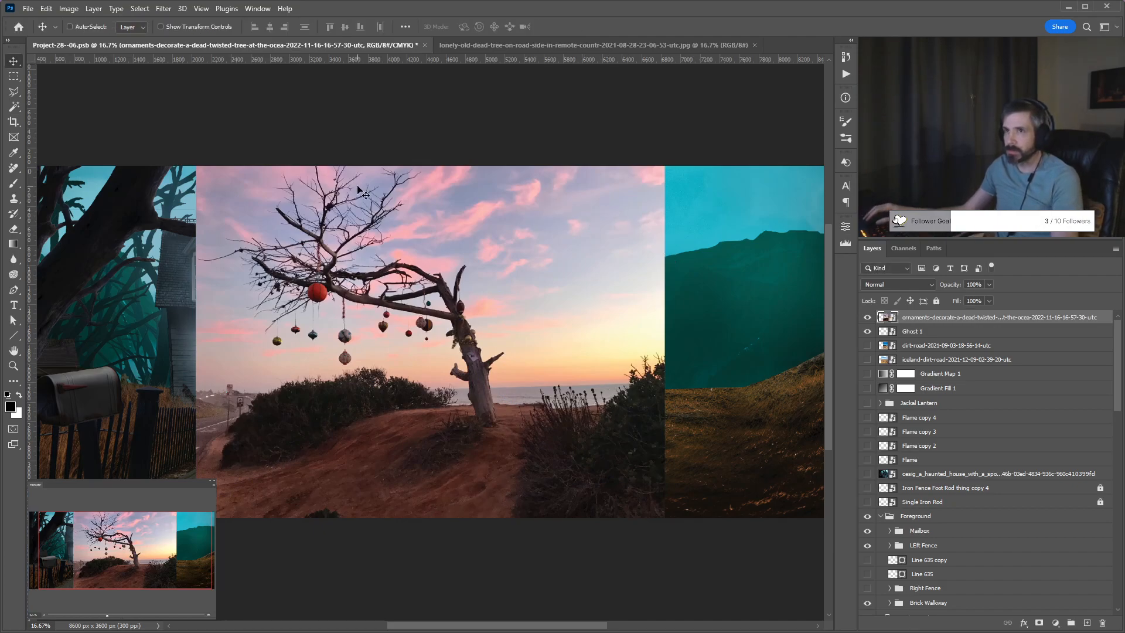
{"action": "key", "text": "w"}
{"action": "left_click", "coordinate": [513, 27]}
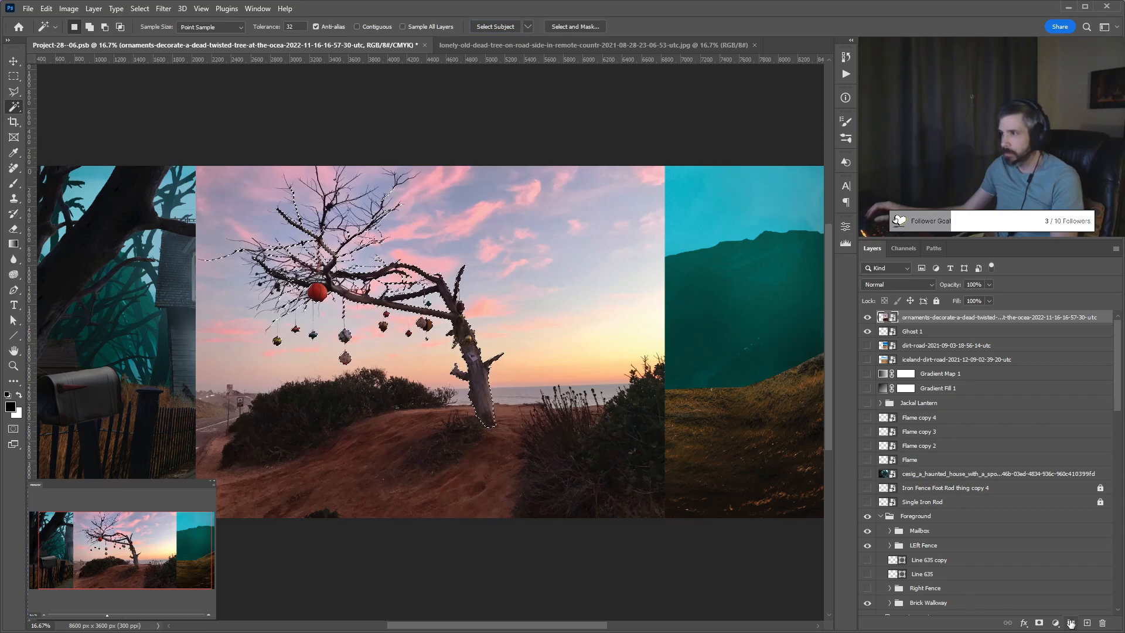
{"action": "left_click", "coordinate": [1038, 623]}
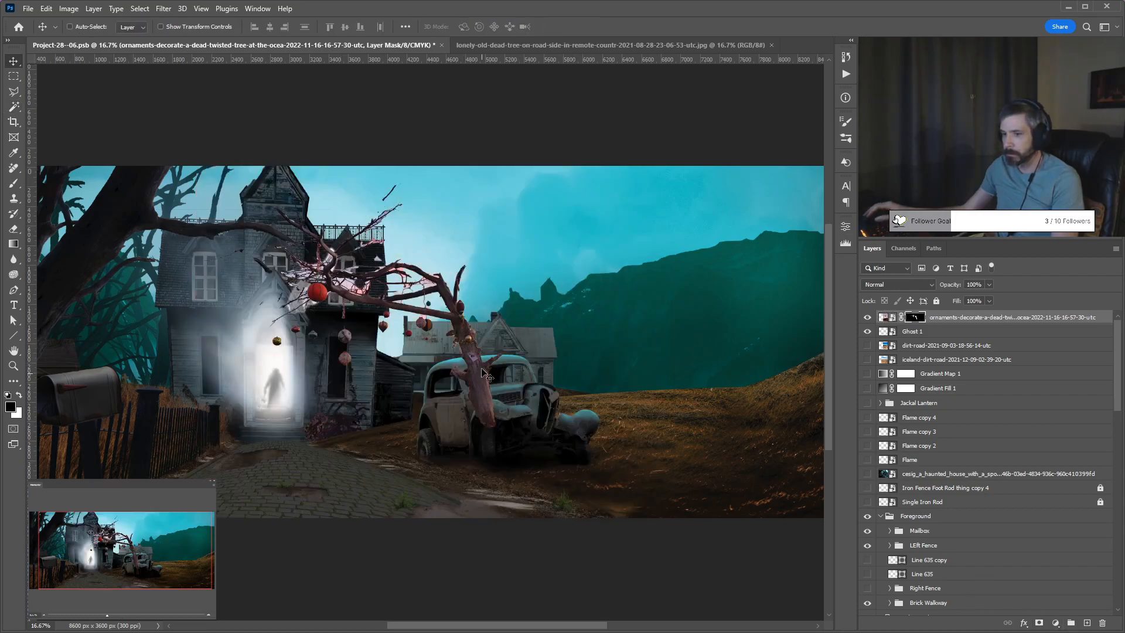
Try the masked ornament tree scaled to about 128% and moved onto the hillside beside the old car.
{"action": "key", "text": "ctrl+t"}
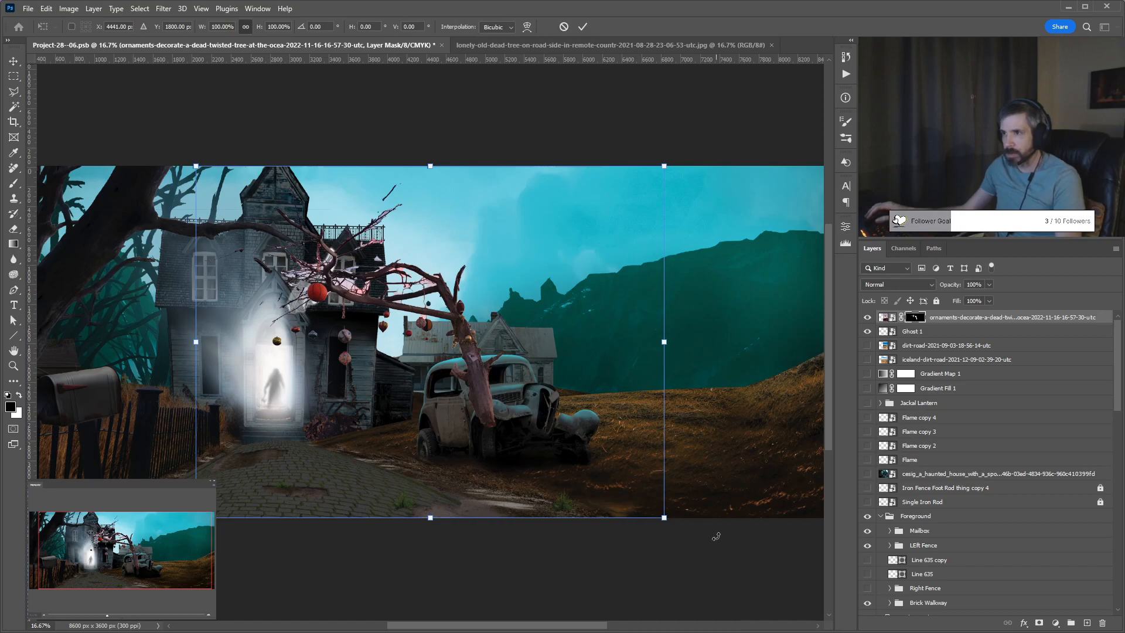
{"action": "left_click_drag", "start_coordinate": [664, 517], "coordinate": [797, 615]}
{"action": "mouse_move", "coordinate": [631, 393]}
{"action": "left_mouse_down"}
{"action": "mouse_move", "coordinate": [815, 302]}
{"action": "mouse_move", "coordinate": [826, 307]}
{"action": "mouse_move", "coordinate": [651, 320]}
{"action": "mouse_move", "coordinate": [630, 371]}
{"action": "left_mouse_up"}
{"action": "key", "text": "Return"}
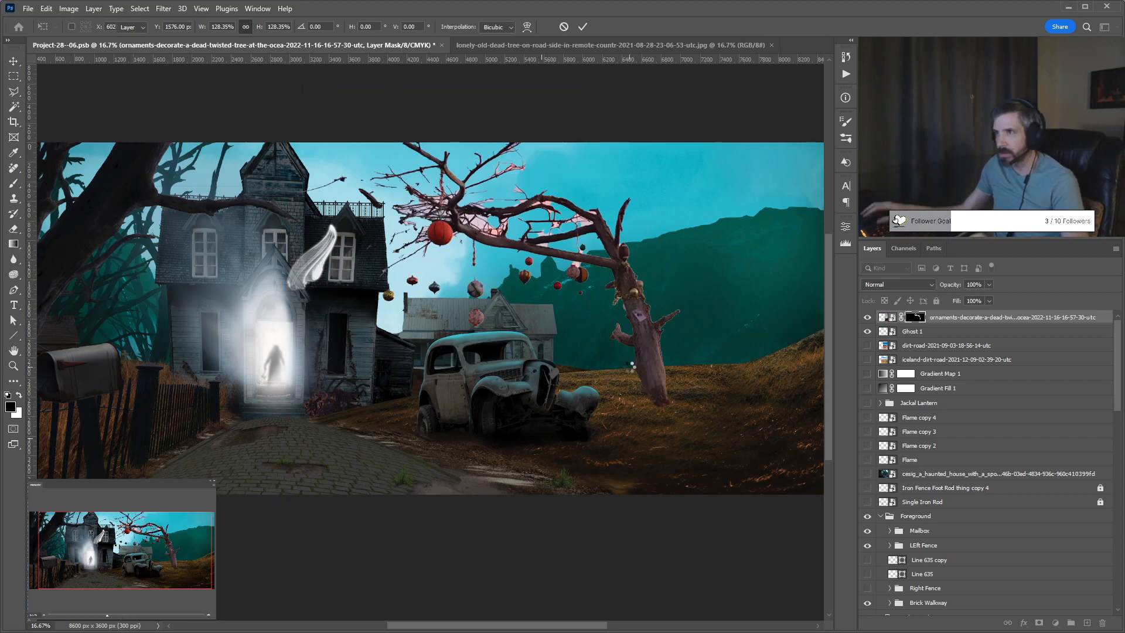
{"action": "mouse_move", "coordinate": [634, 373]}
{"action": "left_mouse_down"}
{"action": "mouse_move", "coordinate": [622, 336]}
{"action": "mouse_move", "coordinate": [673, 345]}
{"action": "mouse_move", "coordinate": [626, 369]}
{"action": "left_mouse_up"}
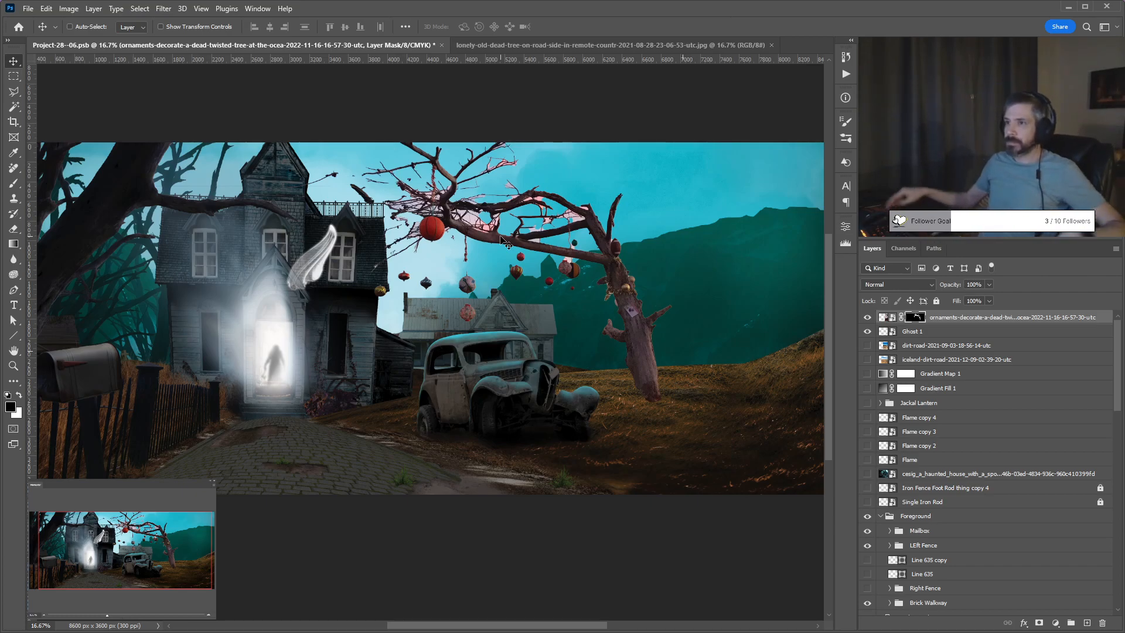
Examine the ornament tree photo with its mask disabled, and undo the tree's masking and placement.
{"action": "left_click_drag", "start_coordinate": [490, 240], "coordinate": [536, 246]}
{"action": "scroll", "coordinate": [507, 286], "scroll_direction": "up", "scroll_amount": 3}
{"action": "scroll", "coordinate": [507, 285], "scroll_direction": "up", "scroll_amount": 3}
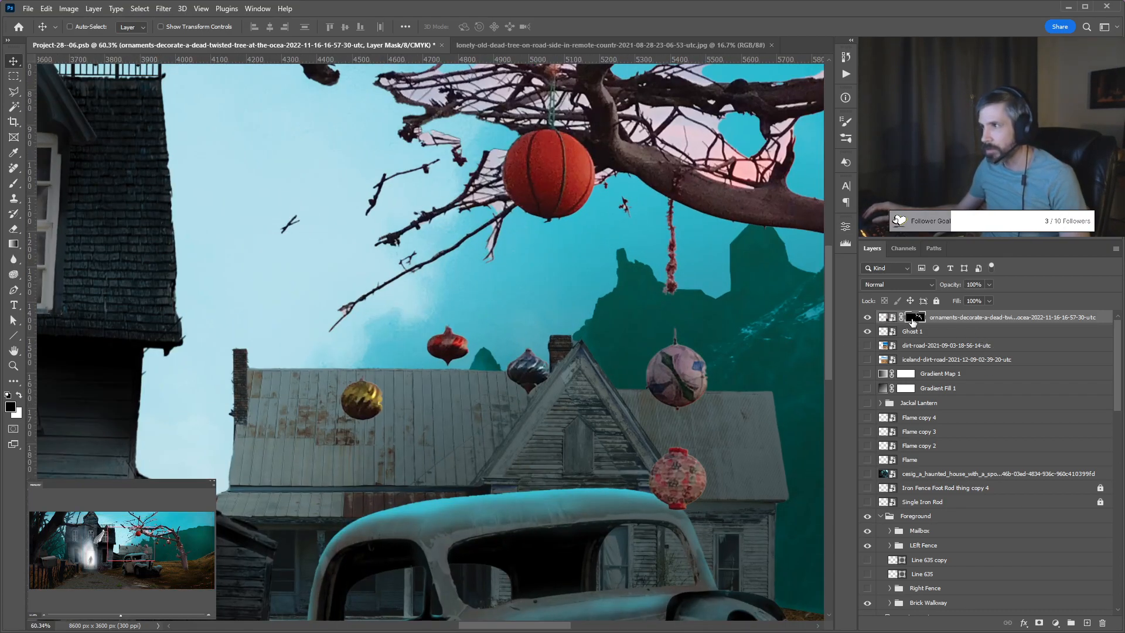
{"action": "left_click", "coordinate": [911, 322], "text": "shift"}
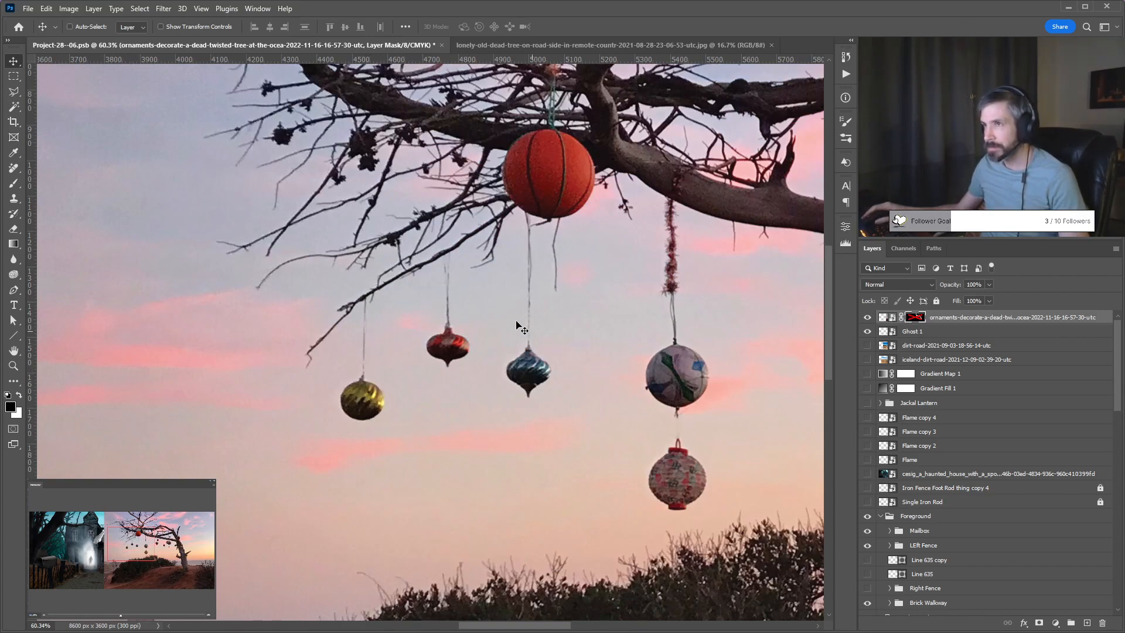
{"action": "left_click_drag", "start_coordinate": [585, 117], "coordinate": [346, 390]}
{"action": "left_click_drag", "start_coordinate": [475, 324], "coordinate": [419, 139]}
{"action": "left_click_drag", "start_coordinate": [553, 369], "coordinate": [348, 251]}
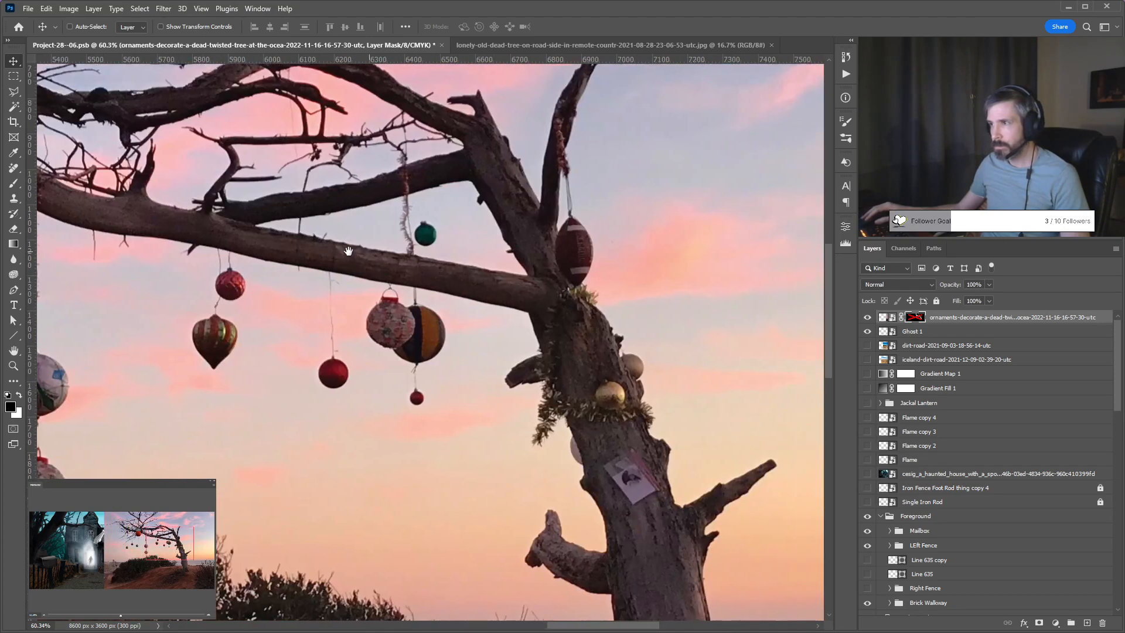
{"action": "left_click_drag", "start_coordinate": [617, 282], "coordinate": [586, 117]}
{"action": "left_click_drag", "start_coordinate": [583, 427], "coordinate": [575, 231]}
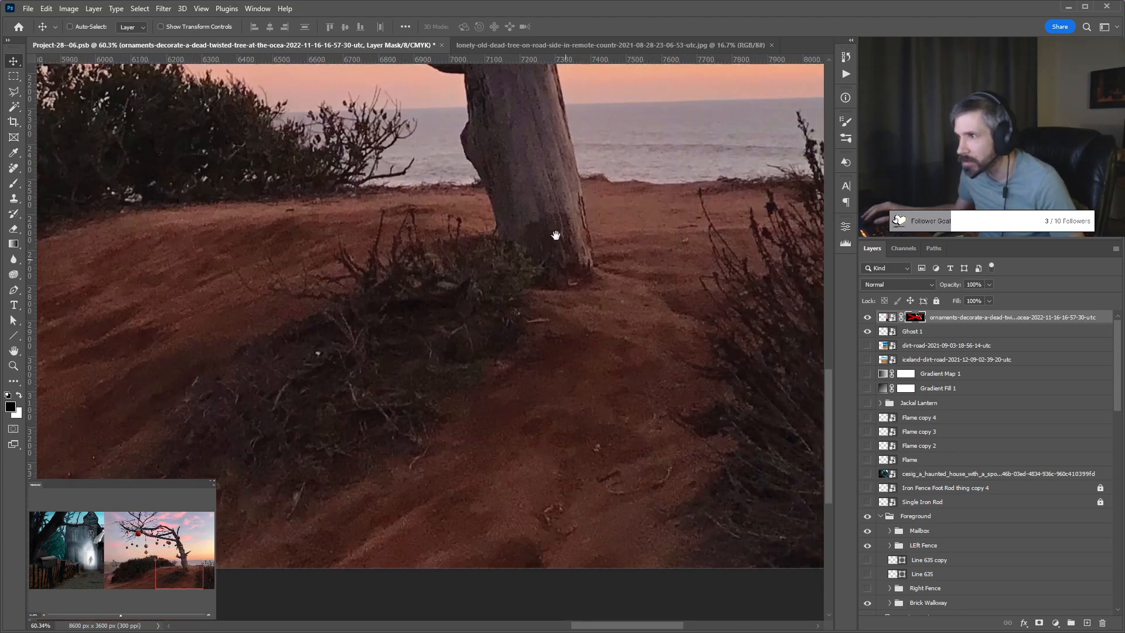
{"action": "key", "text": "ctrl+z"}
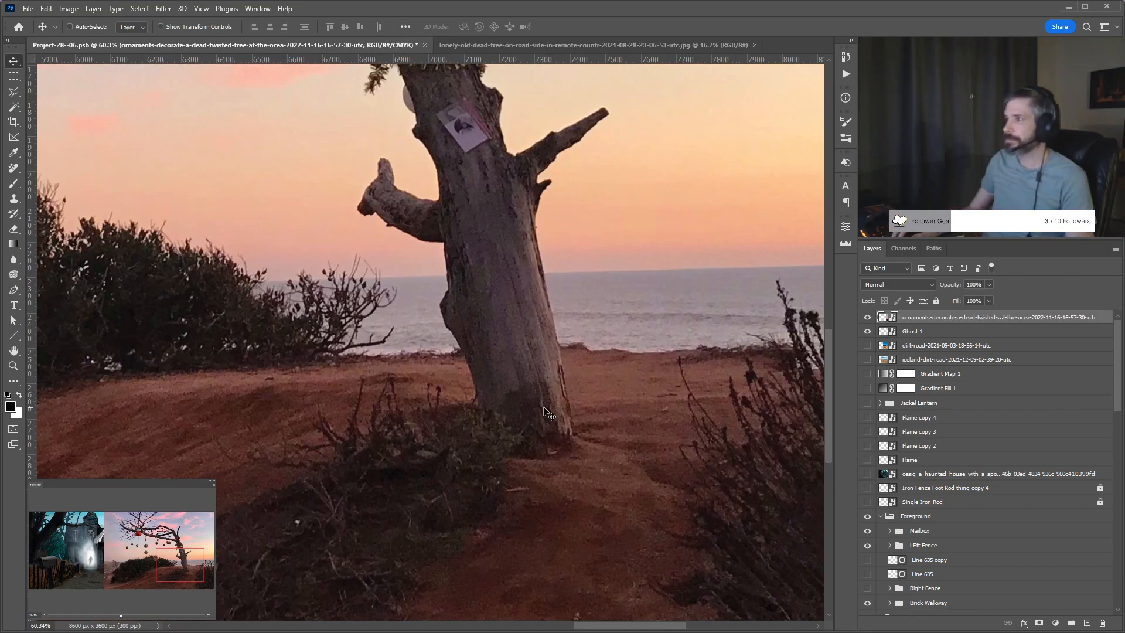
{"action": "key", "text": "ctrl+z"}
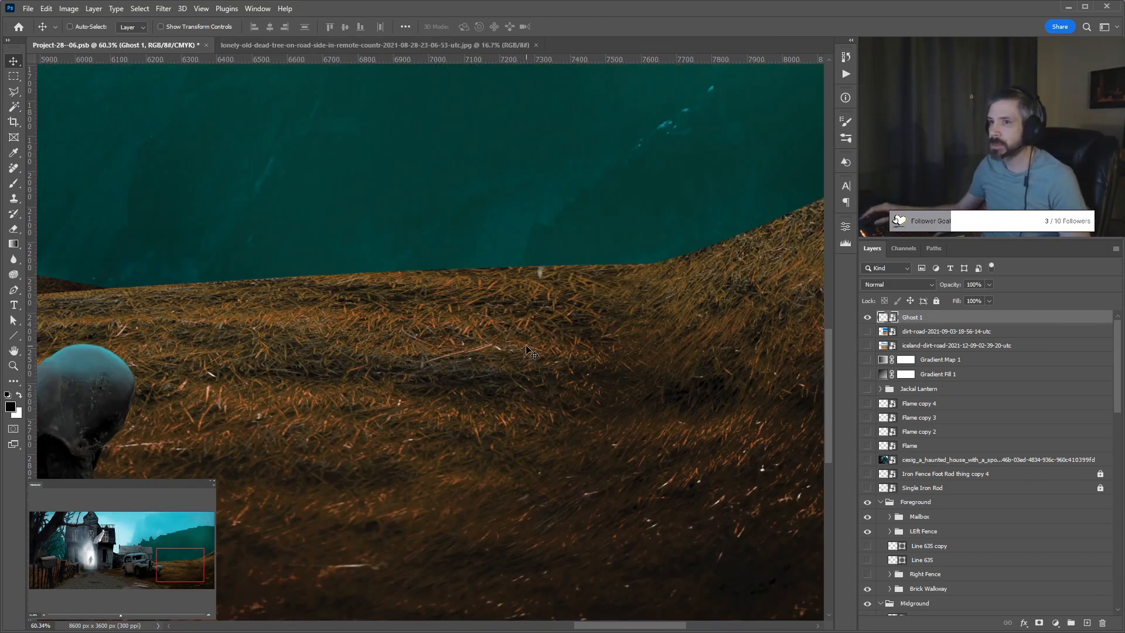
Place the dead-trees-near-a-waterhole photo above Ghost 1 and raise it so the main trunk's base meets the hillside.
{"action": "scroll", "coordinate": [530, 351], "scroll_direction": "down", "scroll_amount": 2}
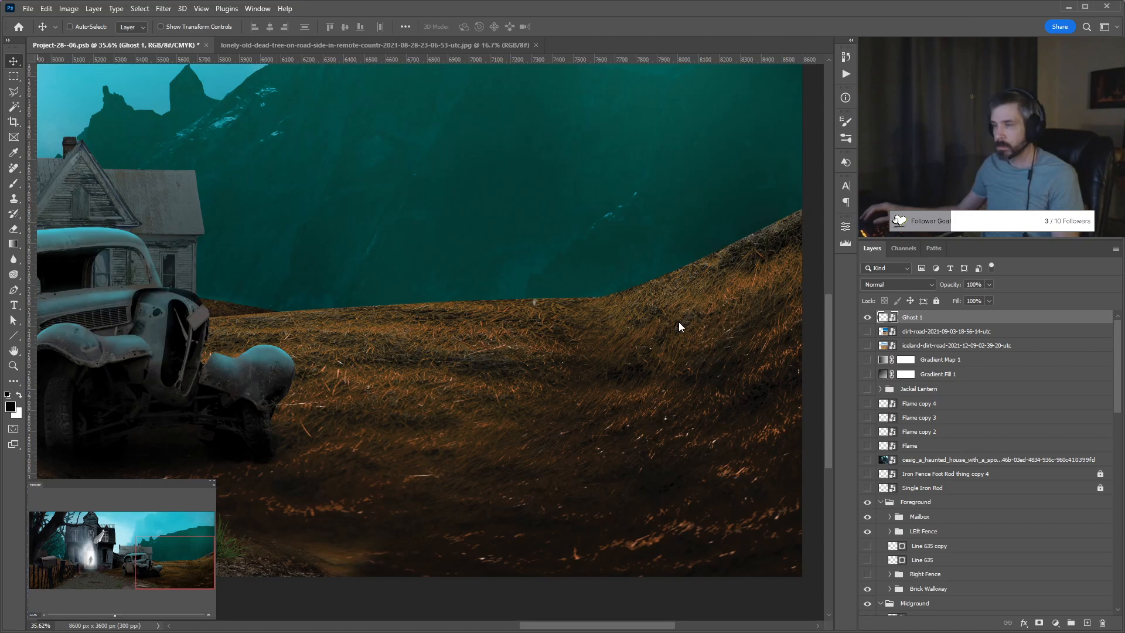
{"action": "key", "text": "ctrl+t"}
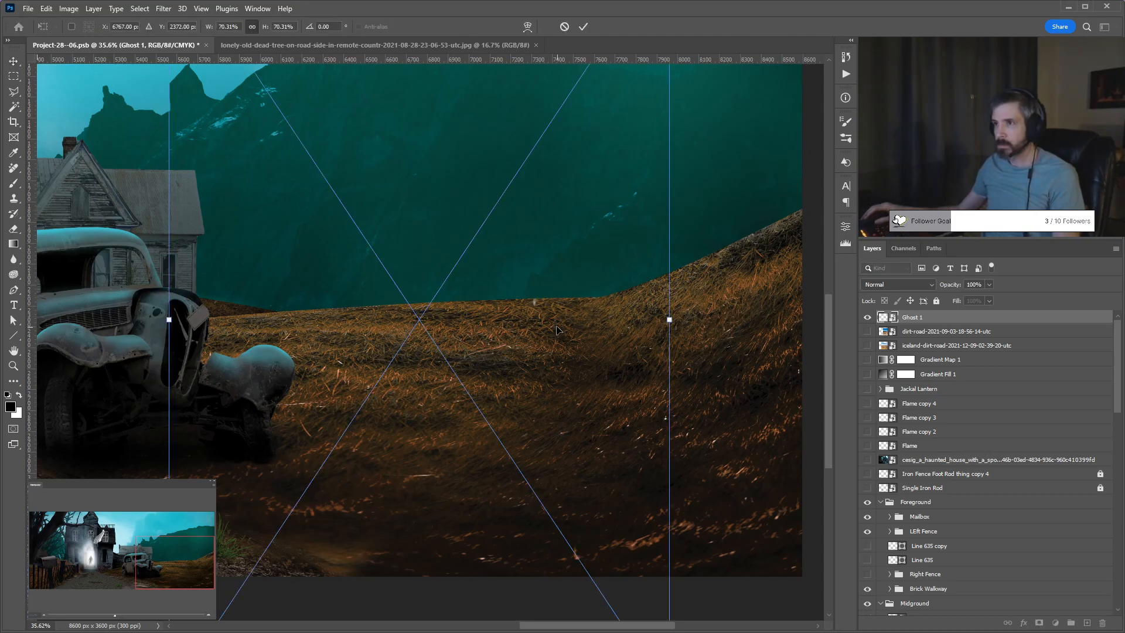
{"action": "key", "text": "Return"}
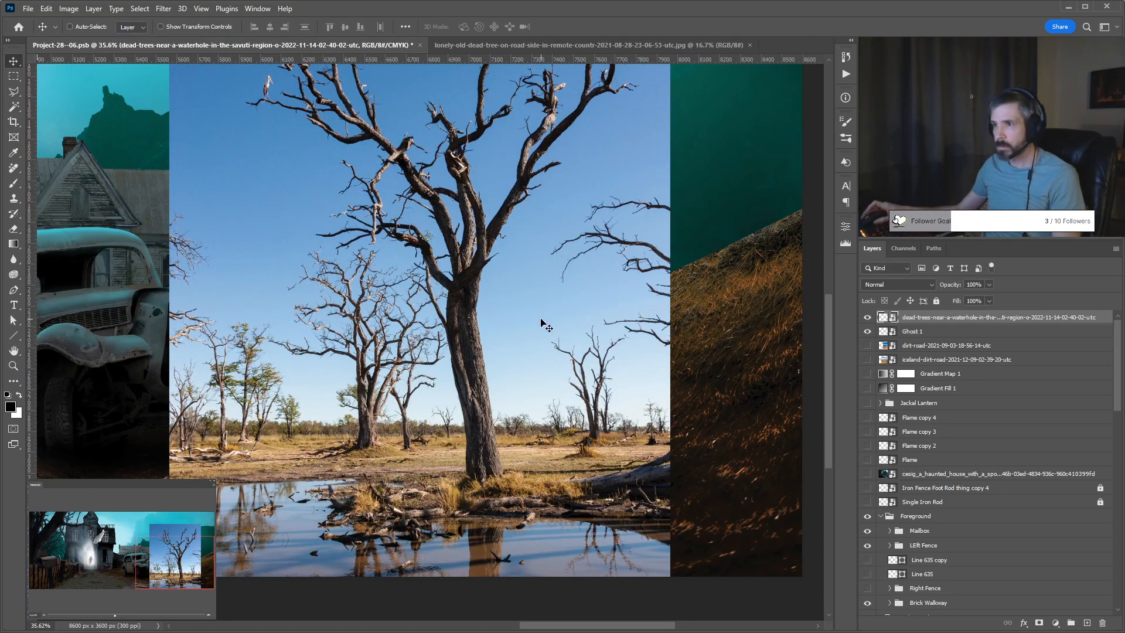
{"action": "scroll", "coordinate": [540, 323], "scroll_direction": "down", "scroll_amount": 5}
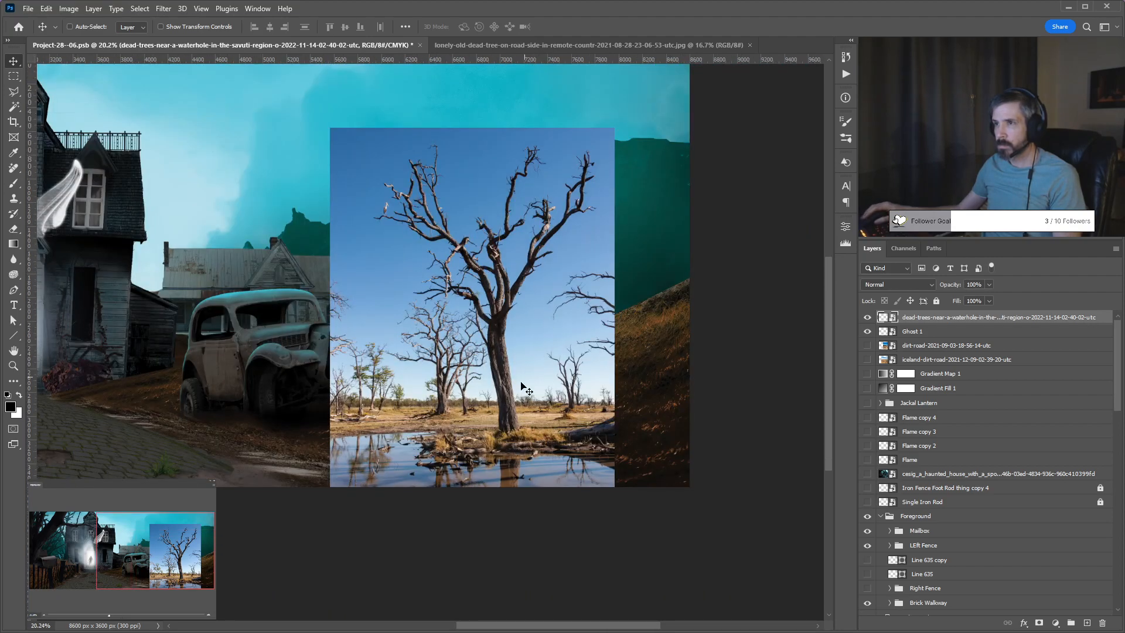
{"action": "left_click_drag", "start_coordinate": [520, 422], "coordinate": [507, 353]}
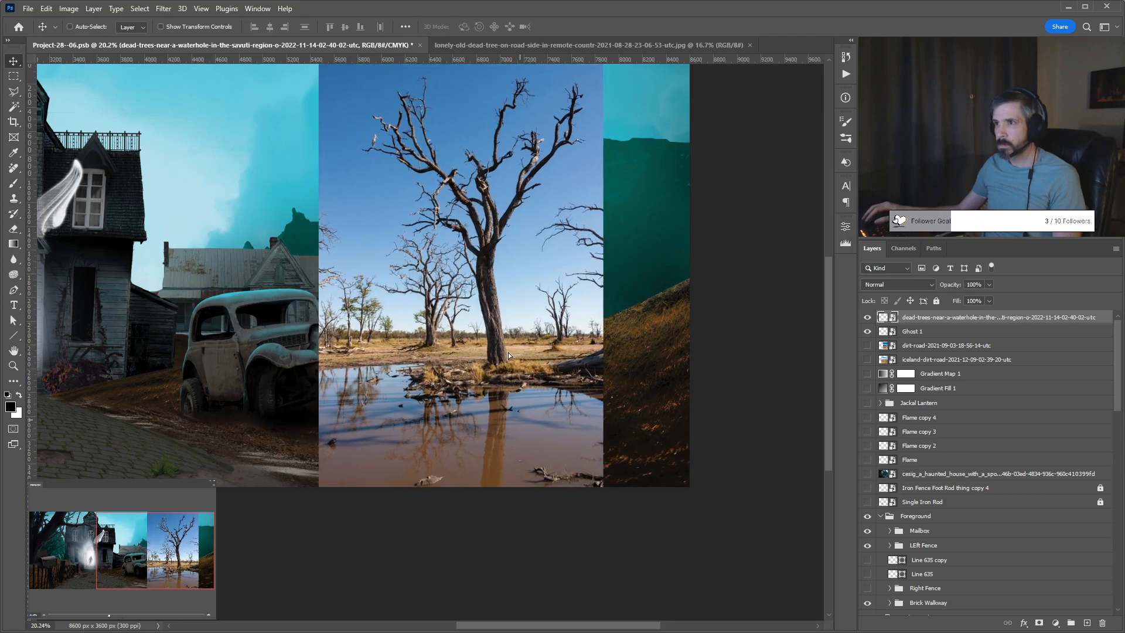
Mask the waterhole photo to its large dead tree using Select Subject.
{"action": "key", "text": "w"}
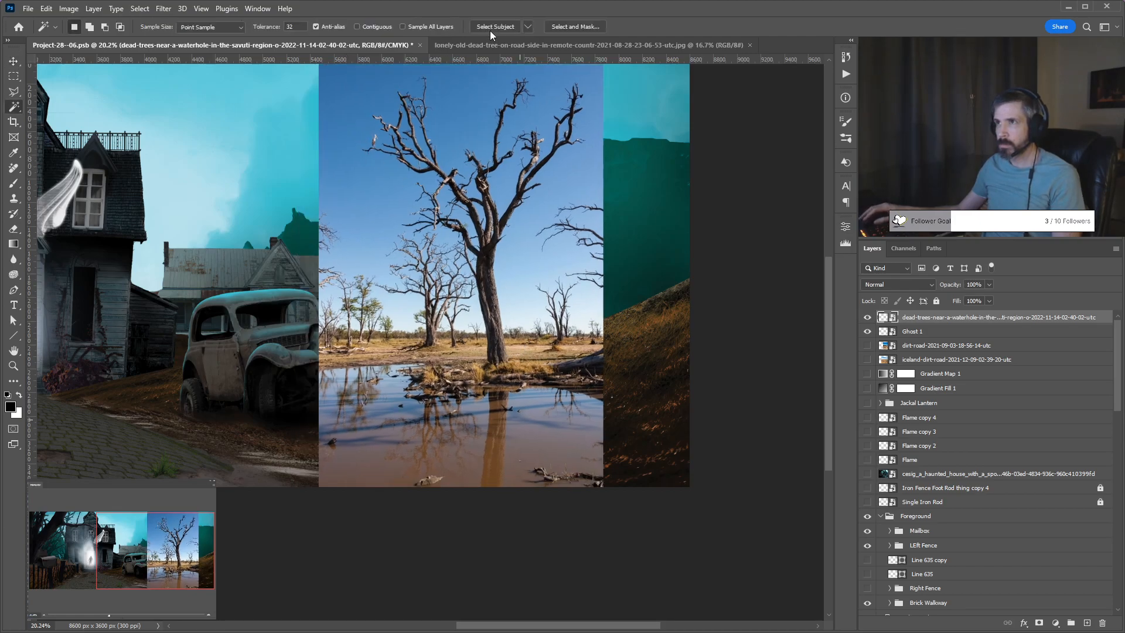
{"action": "left_click", "coordinate": [495, 27]}
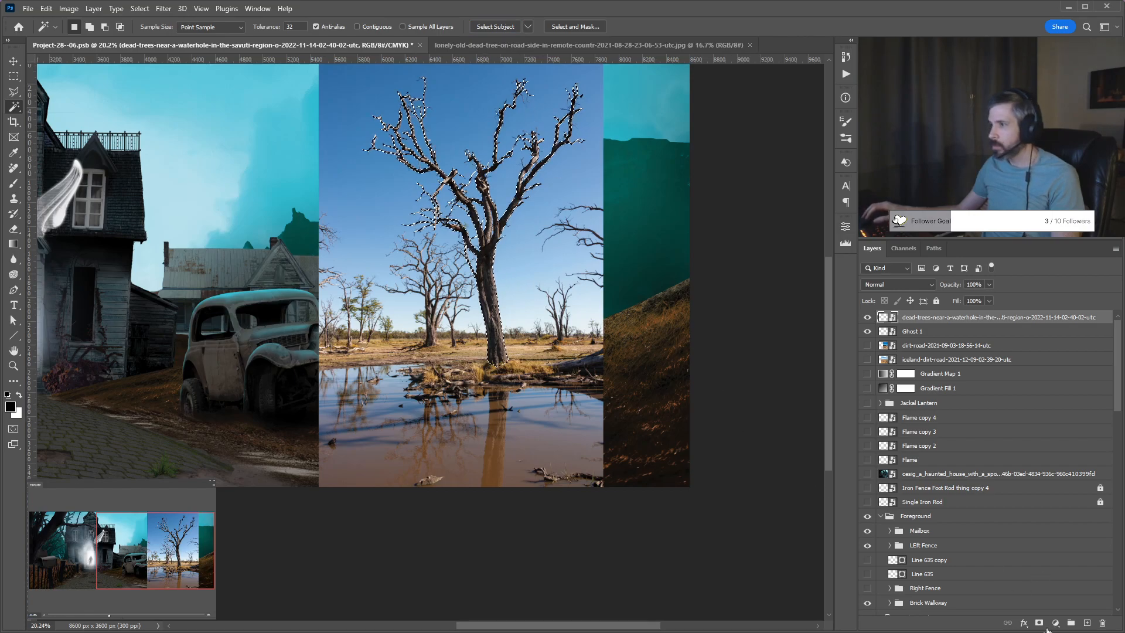
{"action": "key", "text": "ctrl+shift+m"}
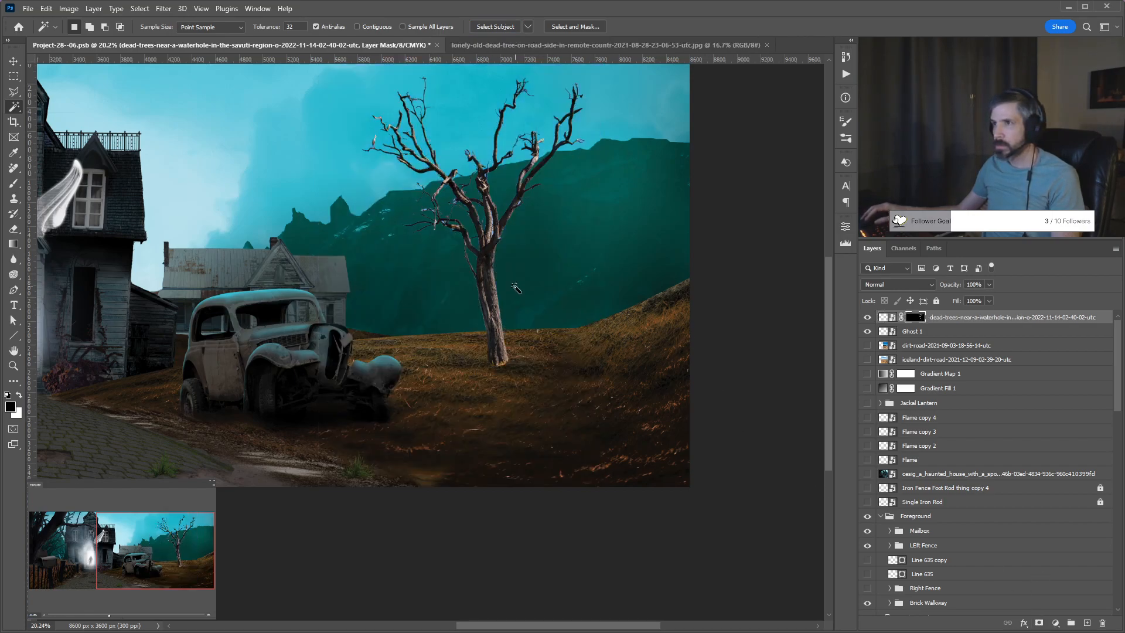
Try the masked dead tree by the old car, and position it on the grassy hillside near the scene's right edge.
{"action": "key", "text": "v"}
{"action": "left_click_drag", "start_coordinate": [527, 372], "coordinate": [567, 361]}
{"action": "key", "text": "ctrl+minus"}
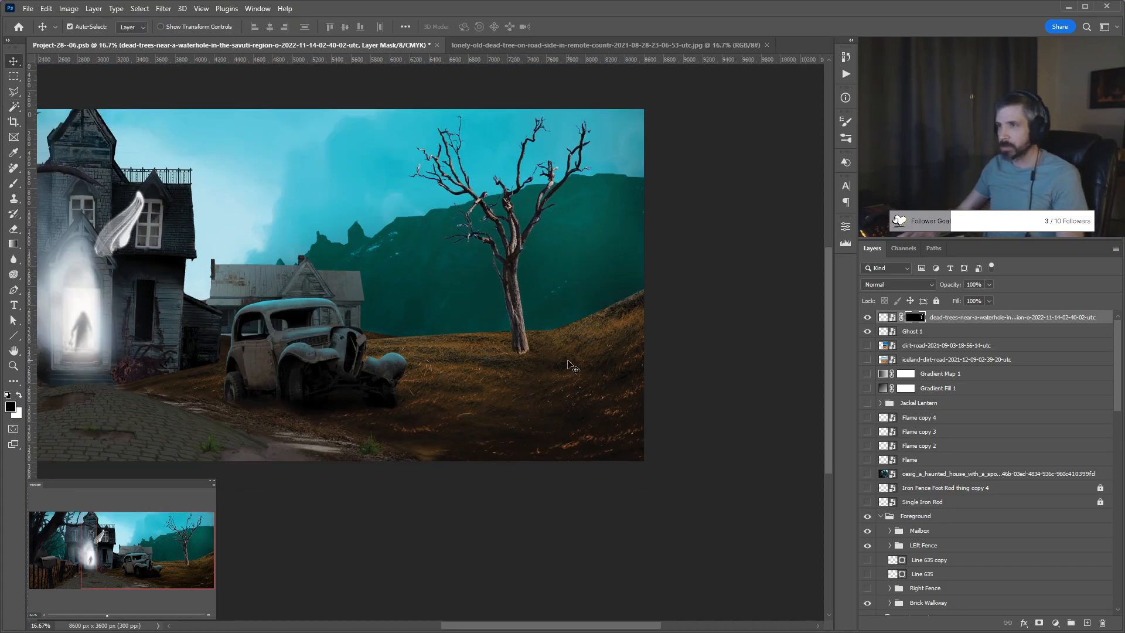
{"action": "key", "text": "ctrl+minus"}
{"action": "left_click_drag", "start_coordinate": [491, 329], "coordinate": [384, 351]}
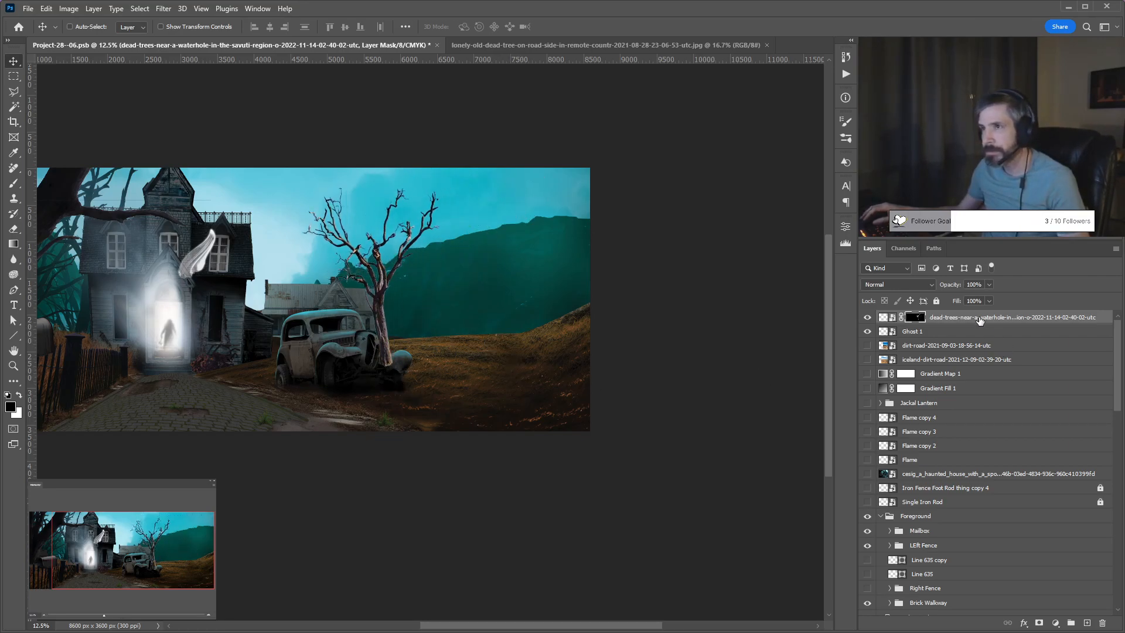
{"action": "left_click_drag", "start_coordinate": [416, 366], "coordinate": [557, 367]}
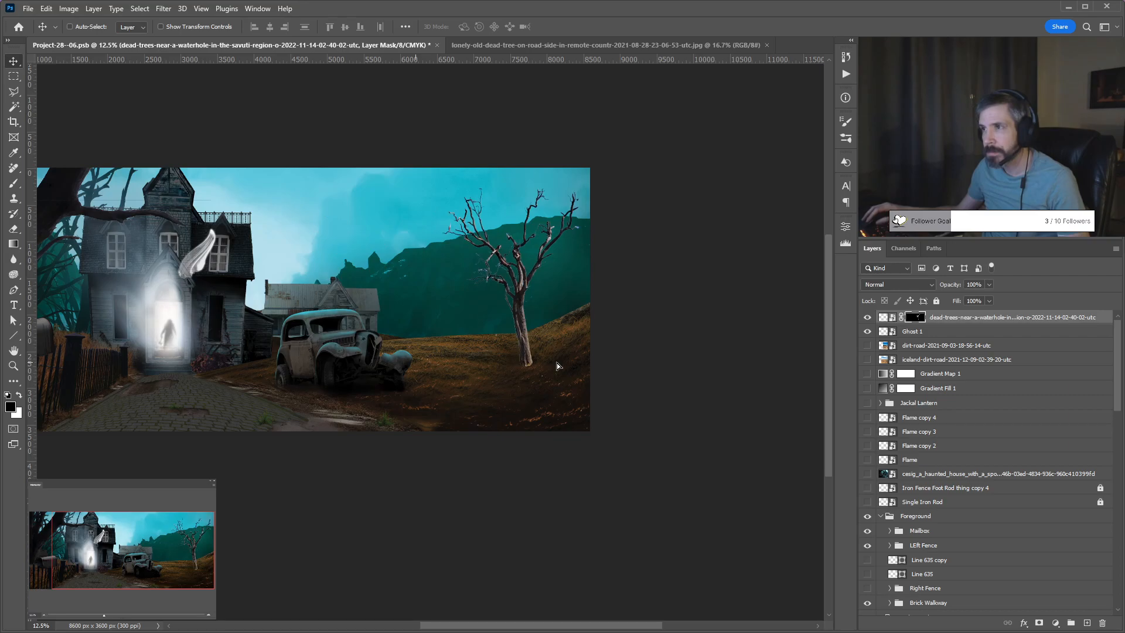
Disable the dead tree's layer mask and select the blue sky around its branches with the Magic Wand at tolerance 32.
{"action": "scroll", "coordinate": [508, 251], "scroll_direction": "up", "scroll_amount": 6}
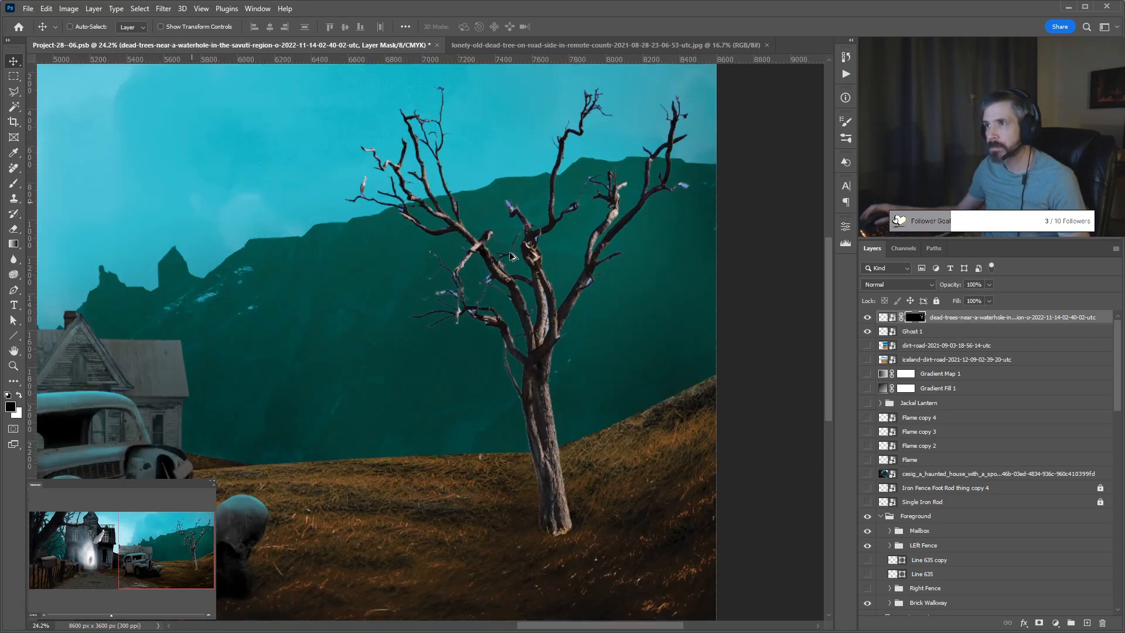
{"action": "scroll", "coordinate": [508, 263], "scroll_direction": "up", "scroll_amount": 5}
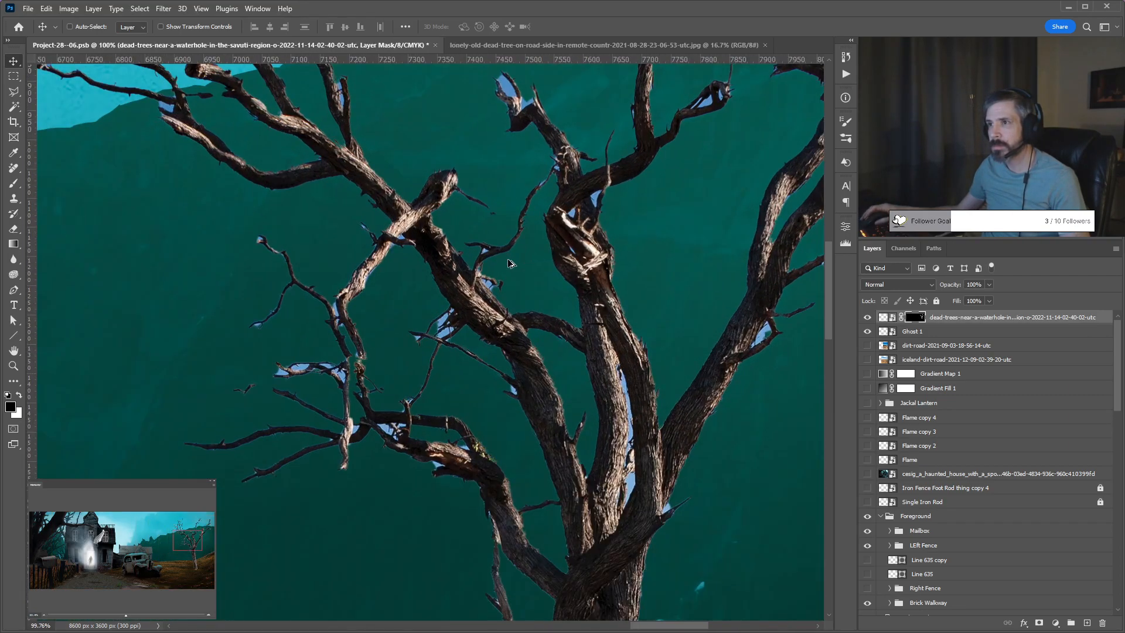
{"action": "scroll", "coordinate": [508, 263], "scroll_direction": "down", "scroll_amount": 1}
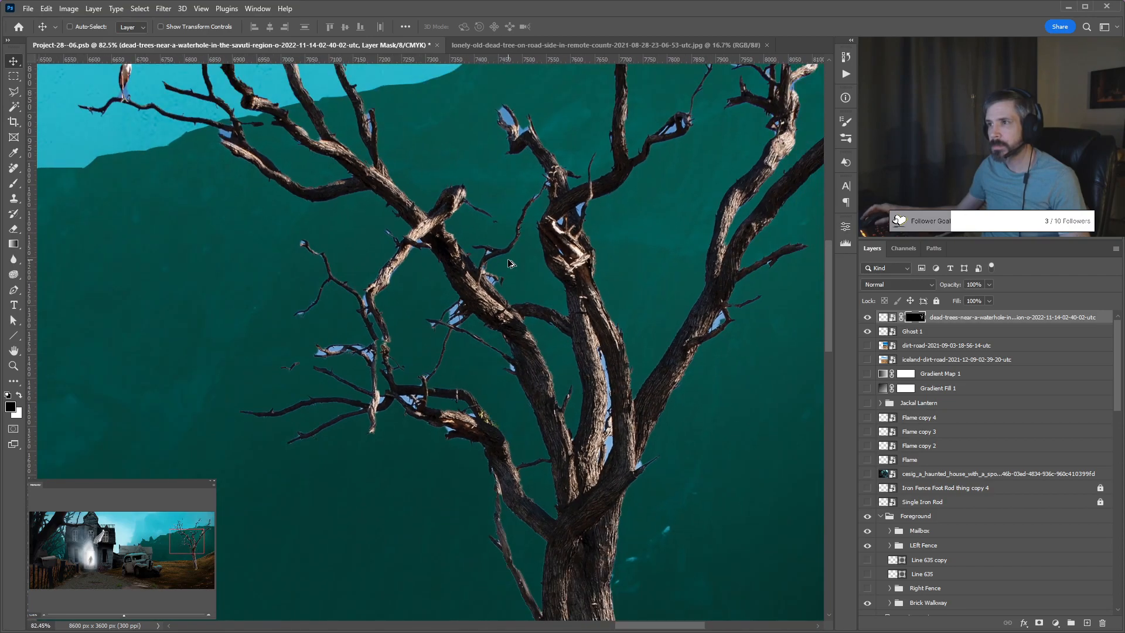
{"action": "key", "text": "w"}
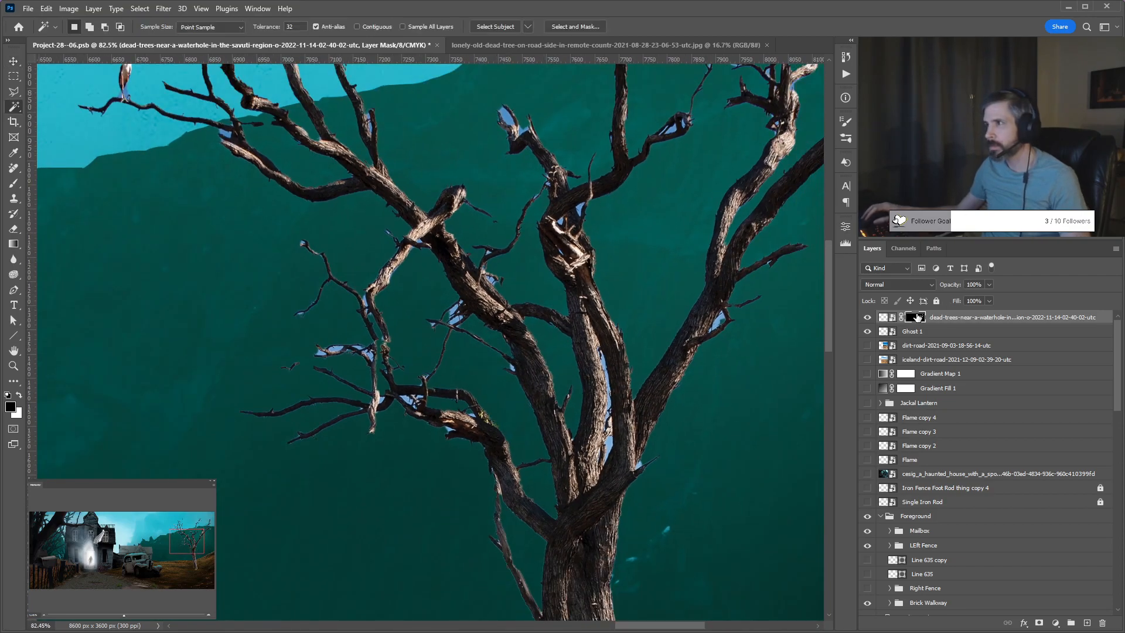
{"action": "left_click", "coordinate": [916, 317], "text": "shift"}
{"action": "left_click", "coordinate": [624, 366]}
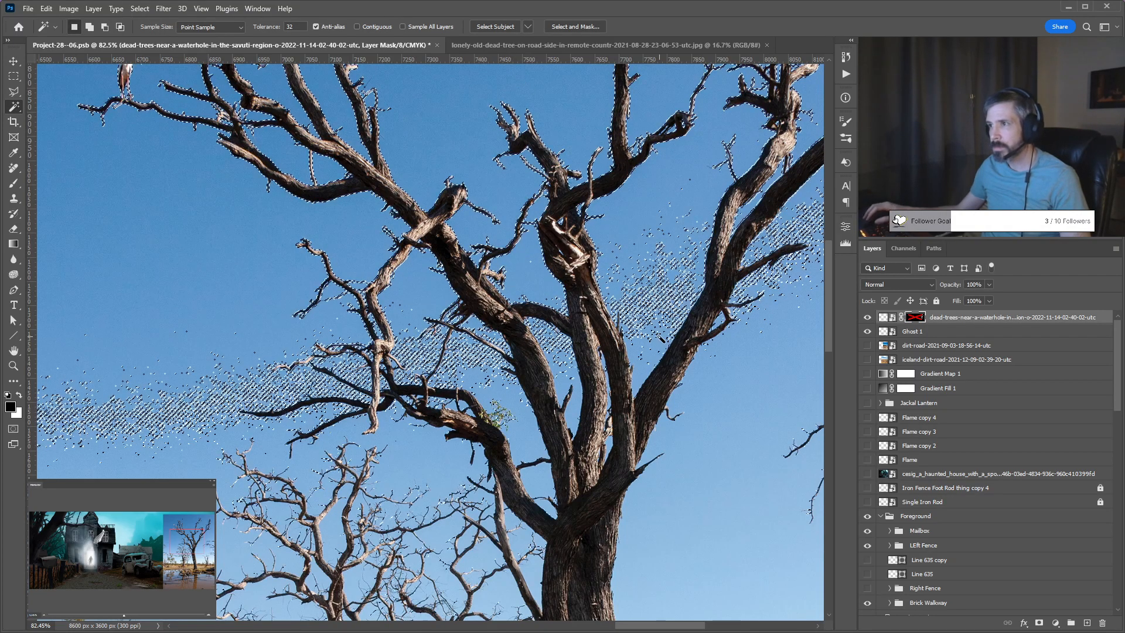
{"action": "left_click", "coordinate": [642, 374]}
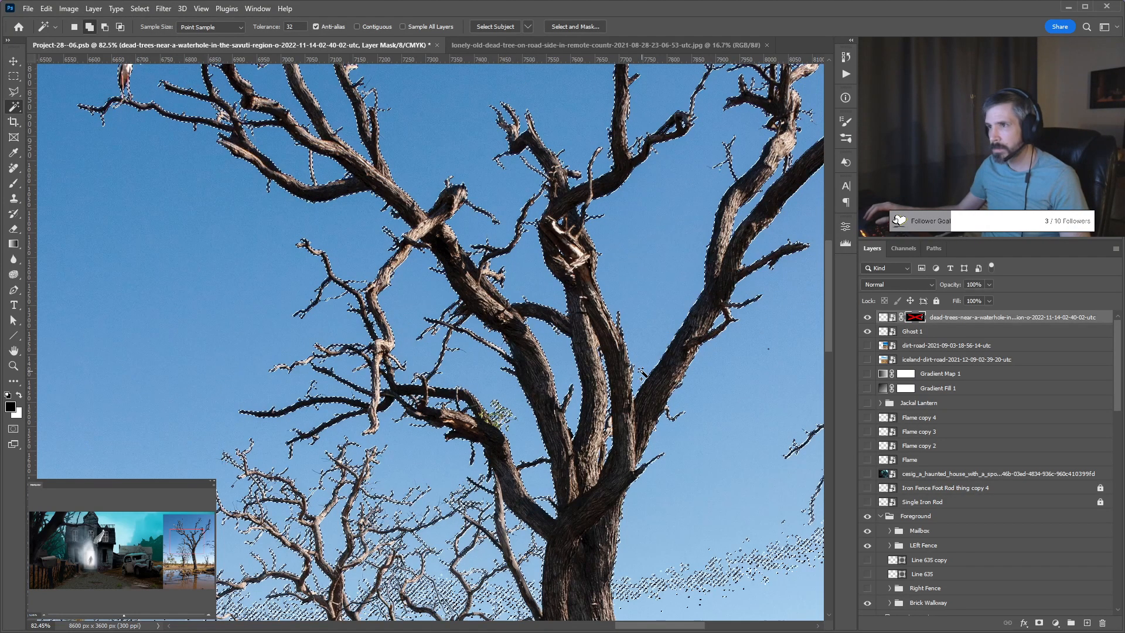
Re-enable the dead tree's layer mask, fill the selected sky areas on it with black, and deselect.
{"action": "left_click", "coordinate": [917, 318], "text": "shift"}
{"action": "key", "text": "x"}
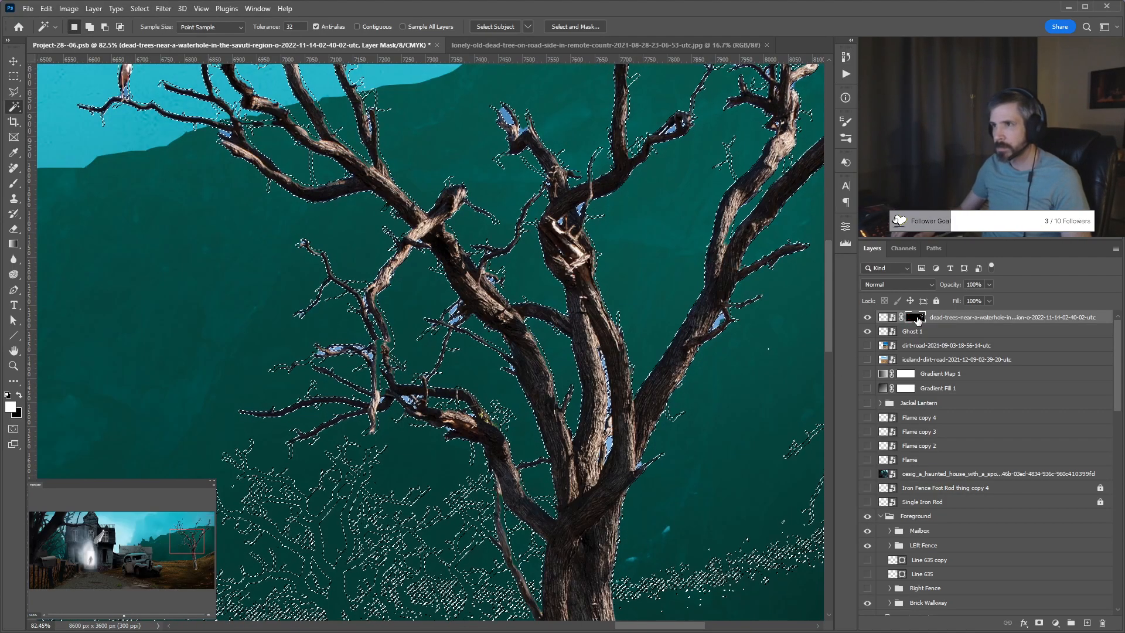
{"action": "key", "text": "ctrl+d"}
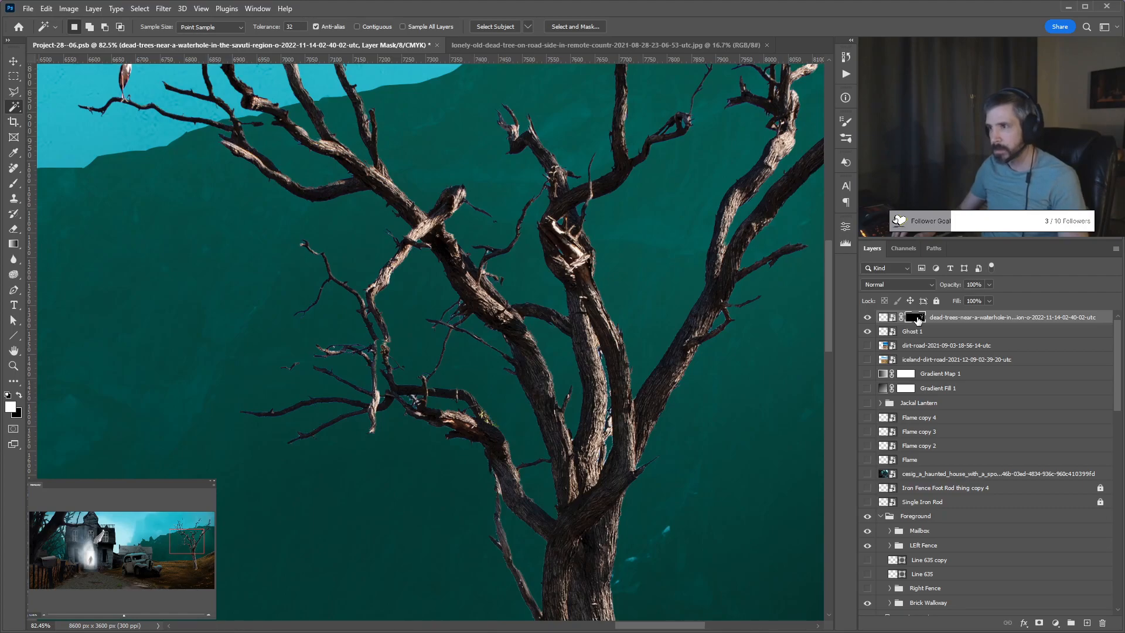
Examine the masked dead tree's fine branches and cut-out edges against the hillside.
{"action": "key", "text": "v"}
{"action": "left_click_drag", "start_coordinate": [694, 473], "coordinate": [681, 451]}
{"action": "scroll", "coordinate": [691, 456], "scroll_direction": "down", "scroll_amount": 2}
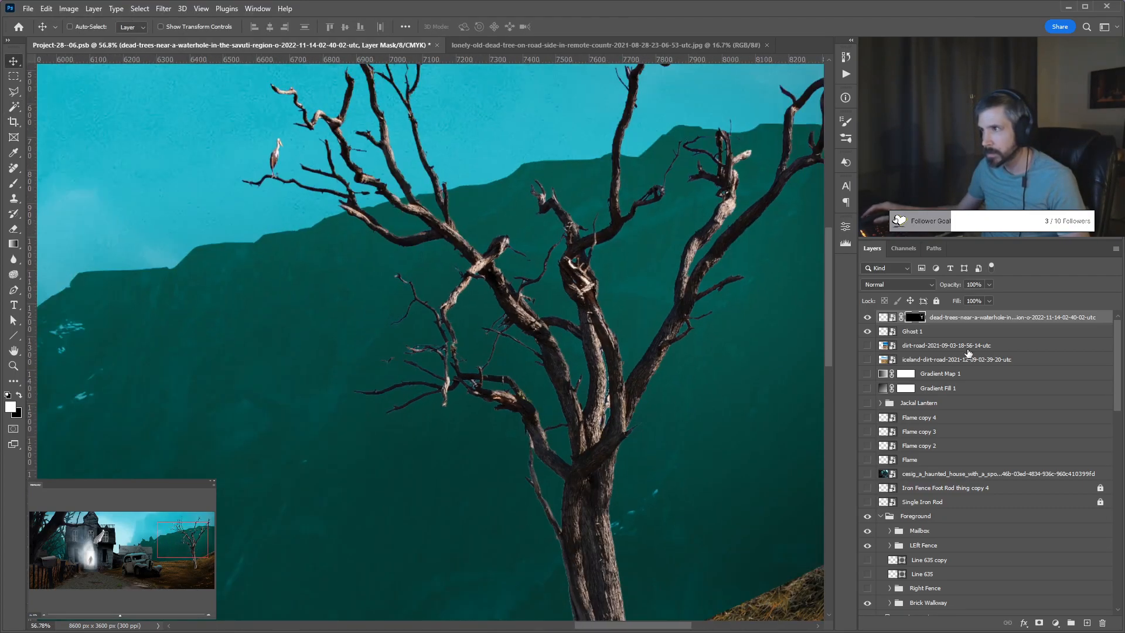
{"action": "double_click", "coordinate": [1081, 320]}
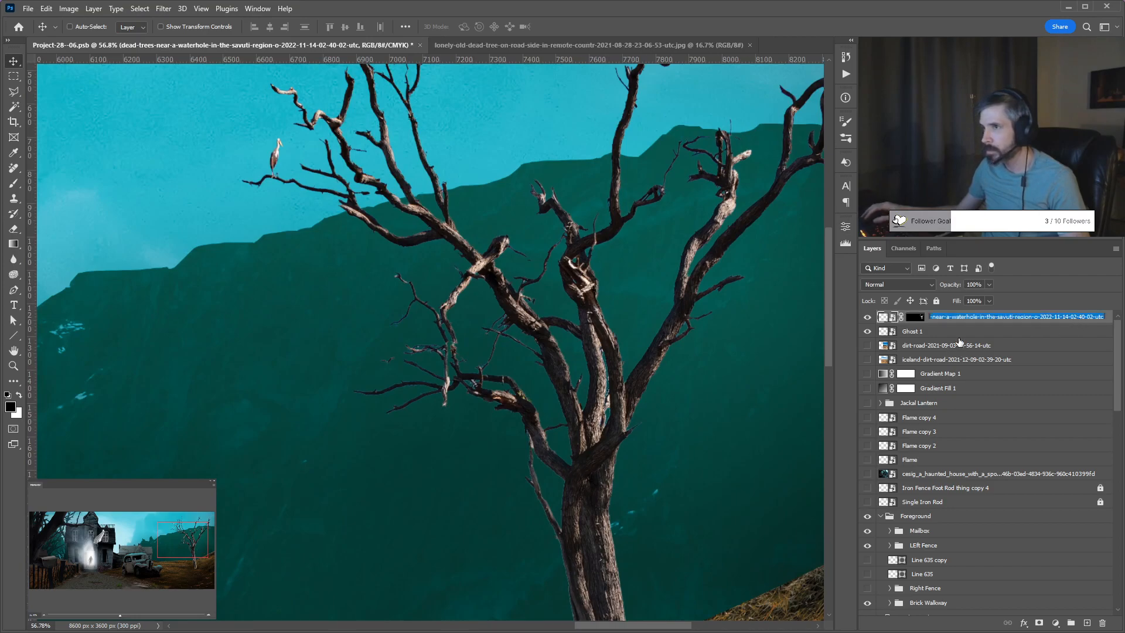
{"action": "key", "text": "Return"}
{"action": "scroll", "coordinate": [482, 388], "scroll_direction": "up", "scroll_amount": 9}
{"action": "scroll", "coordinate": [483, 387], "scroll_direction": "up", "scroll_amount": 1}
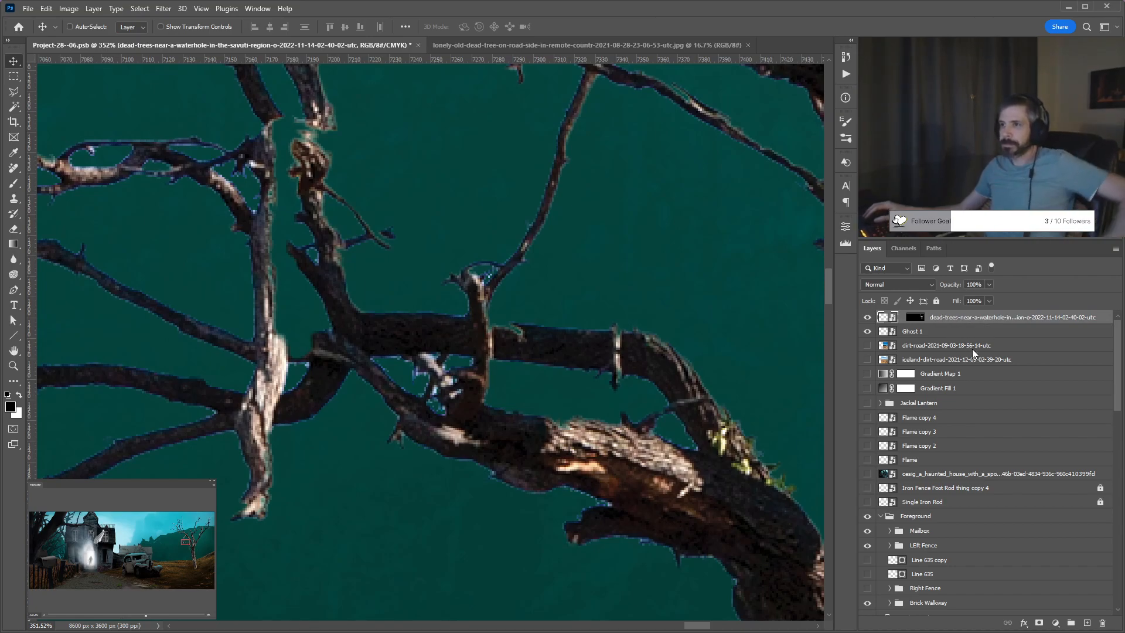
{"action": "key", "text": "h"}
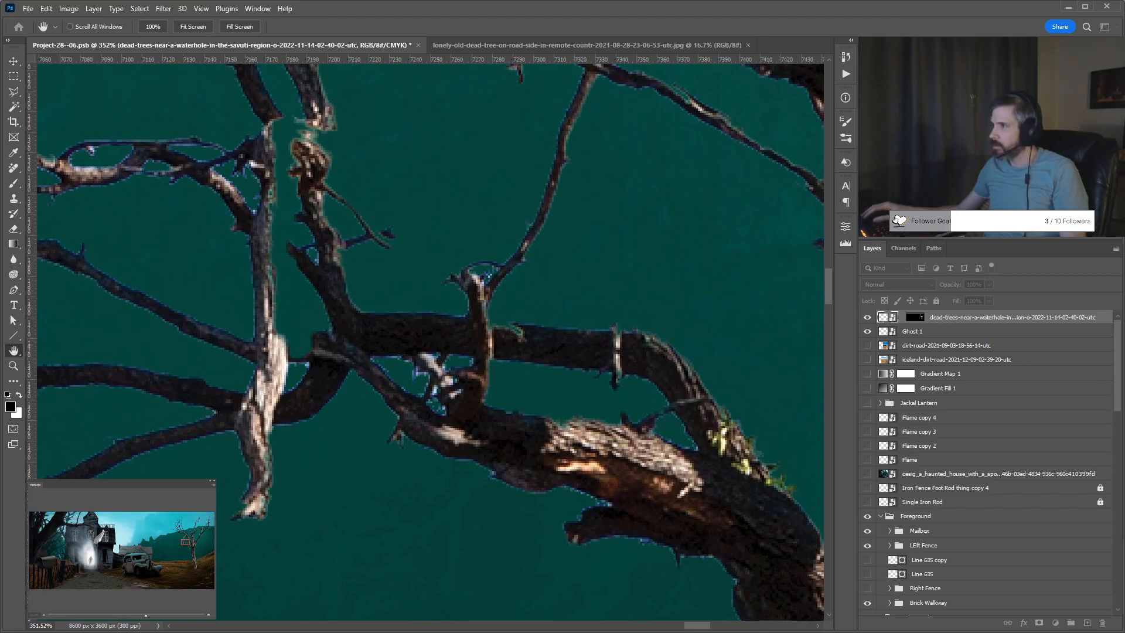
{"action": "key", "text": "v"}
{"action": "scroll", "coordinate": [618, 306], "scroll_direction": "down", "scroll_amount": 2}
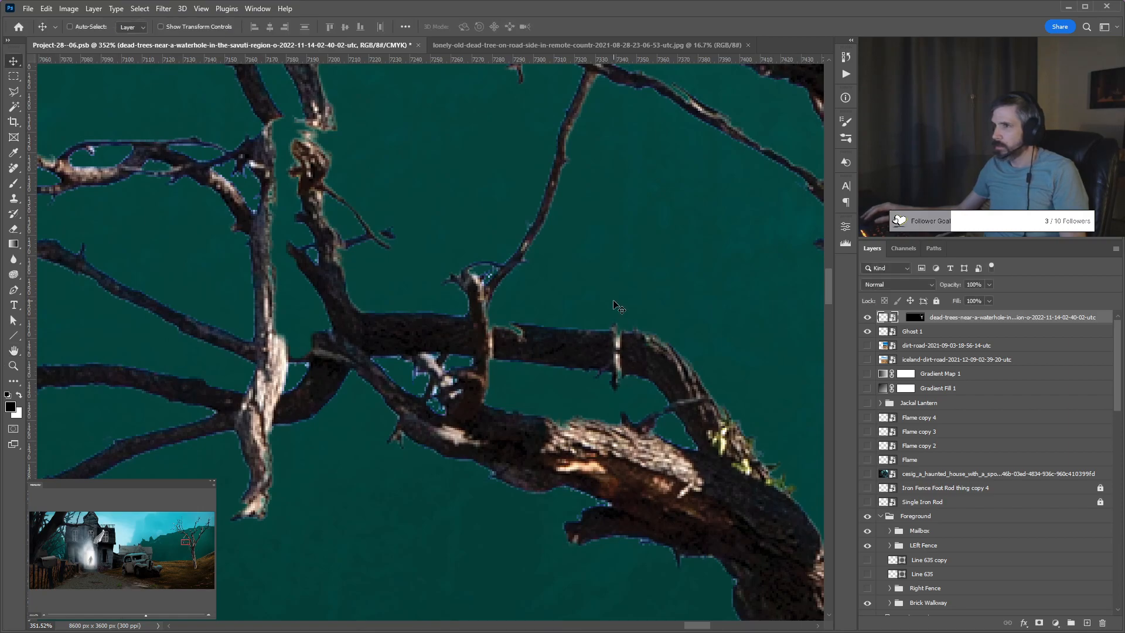
{"action": "scroll", "coordinate": [618, 306], "scroll_direction": "down", "scroll_amount": 5}
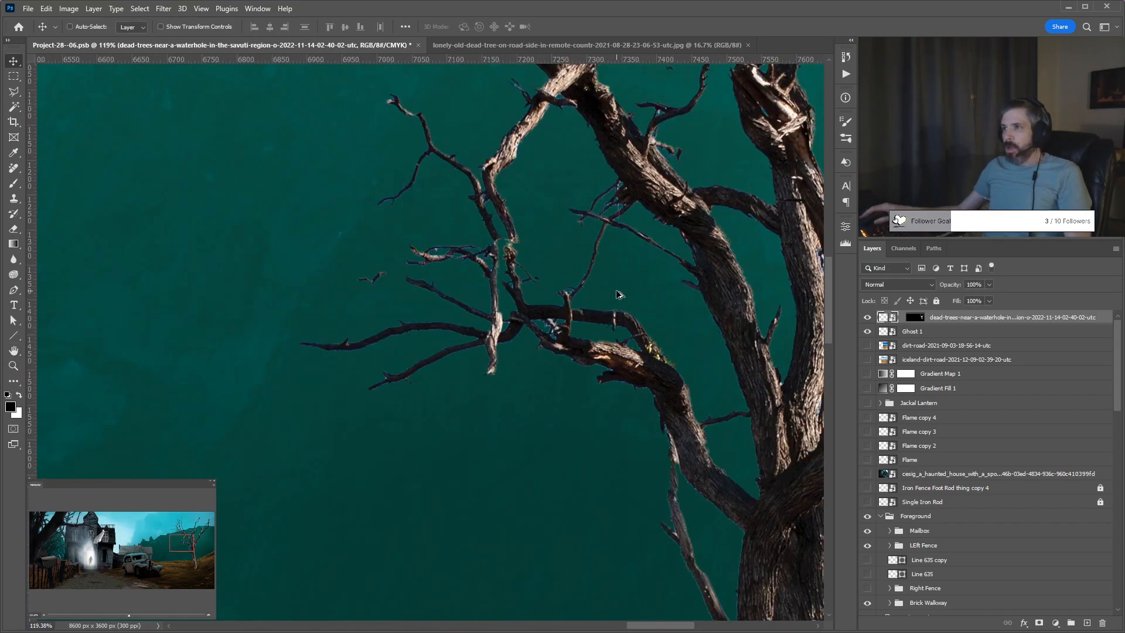
{"action": "scroll", "coordinate": [617, 289], "scroll_direction": "down", "scroll_amount": 1}
{"action": "scroll", "coordinate": [622, 285], "scroll_direction": "down", "scroll_amount": 1}
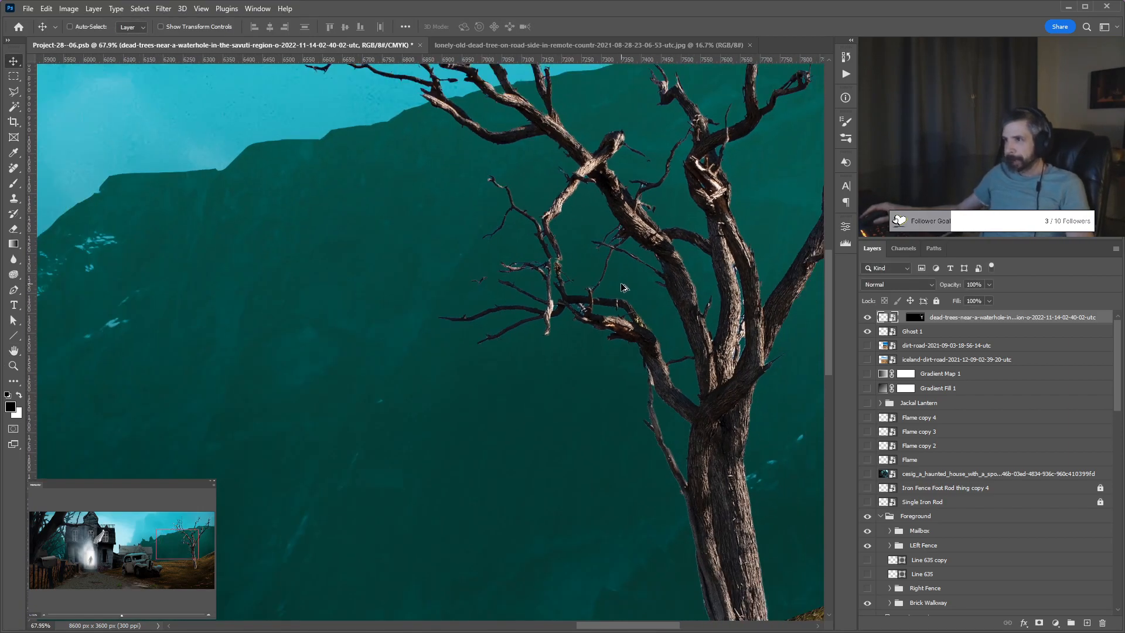
Link the dead tree's layer mask to its layer and move the tree up in front of the sky above the grassy hill.
{"action": "left_click_drag", "start_coordinate": [650, 344], "coordinate": [534, 253]}
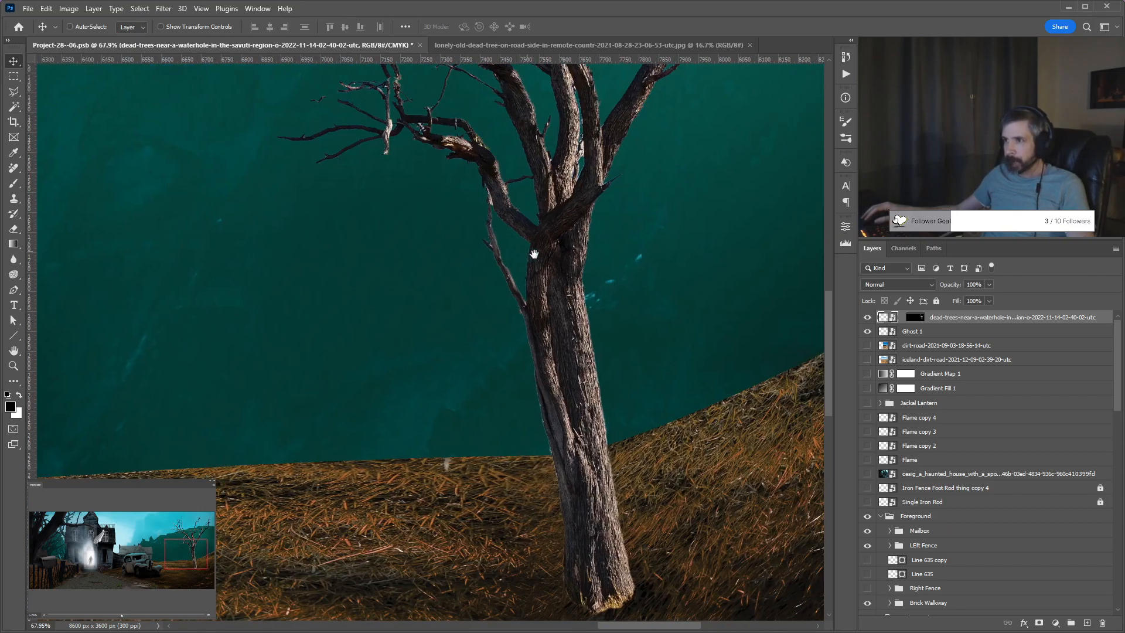
{"action": "scroll", "coordinate": [630, 425], "scroll_direction": "down", "scroll_amount": 2}
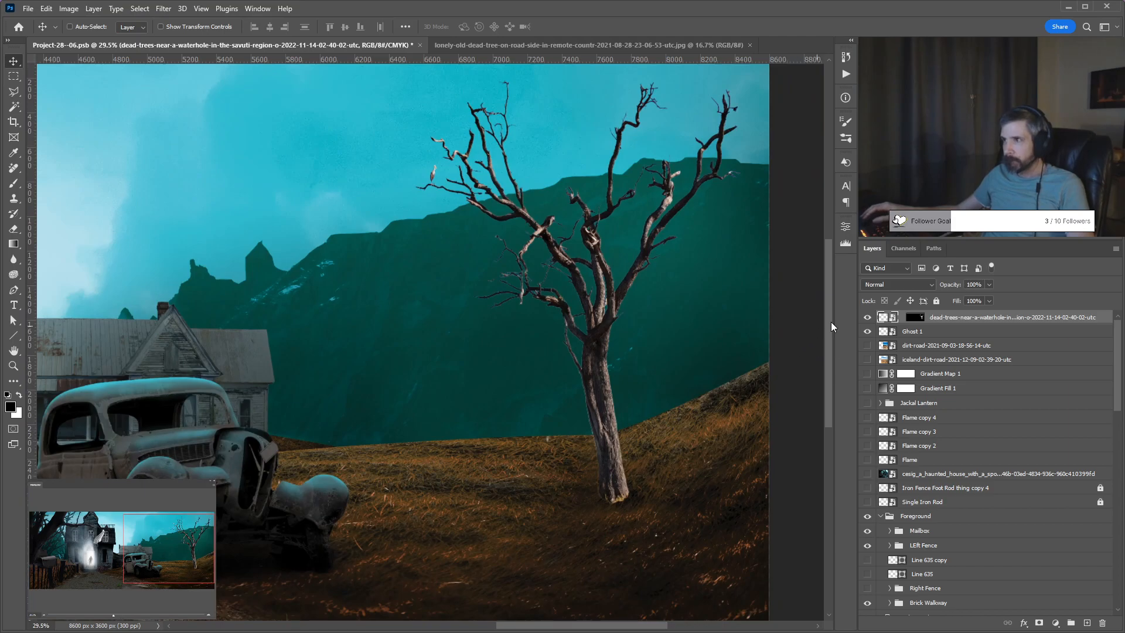
{"action": "left_click", "coordinate": [901, 317]}
{"action": "key", "text": "ctrl+minus"}
{"action": "key", "text": "ctrl+minus"}
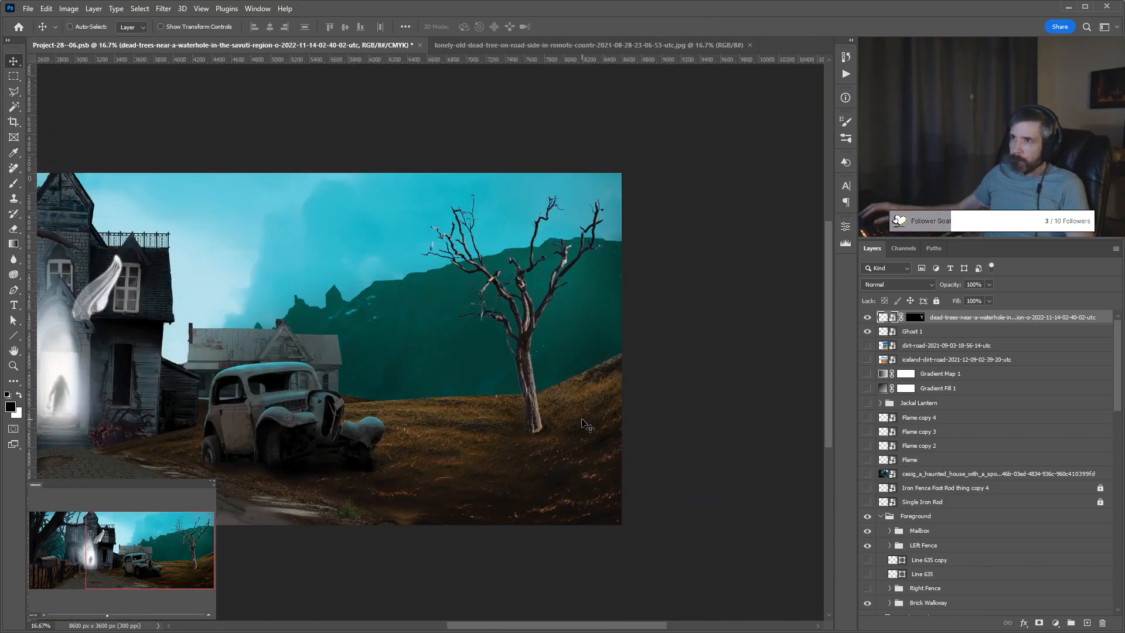
{"action": "left_click_drag", "start_coordinate": [478, 408], "coordinate": [410, 378]}
{"action": "left_click_drag", "start_coordinate": [499, 414], "coordinate": [427, 294]}
Rotate the dead tree about -38° so its trunk slants, and reposition it over the mountain.
{"action": "key", "text": "ctrl+t"}
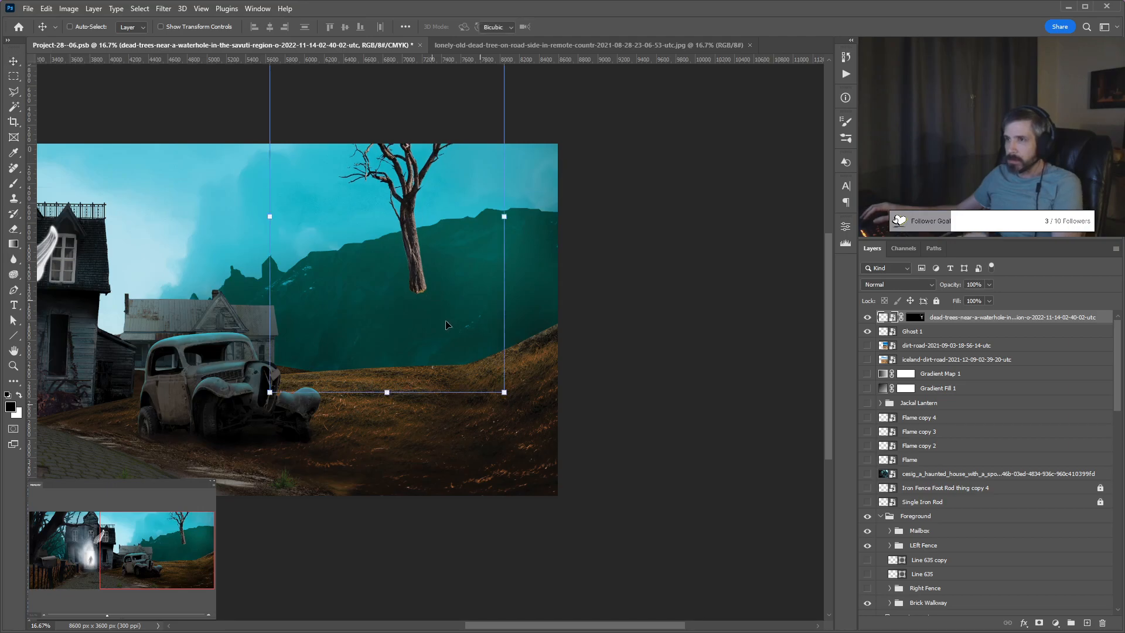
{"action": "left_click_drag", "start_coordinate": [548, 394], "coordinate": [627, 280]}
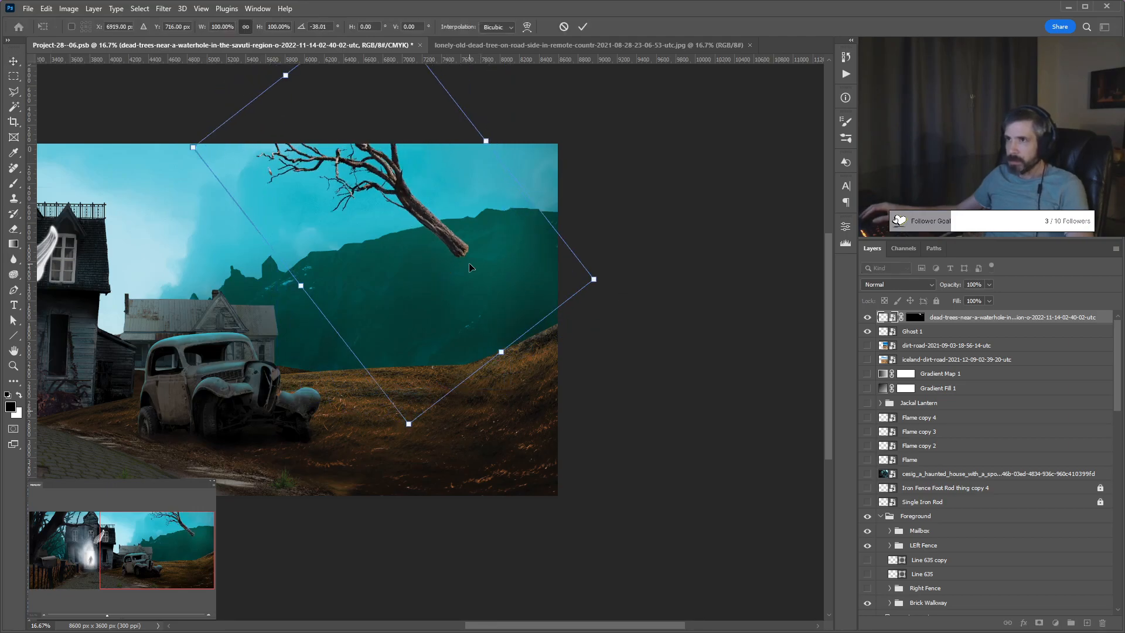
{"action": "left_click_drag", "start_coordinate": [469, 262], "coordinate": [441, 293]}
{"action": "key", "text": "Return"}
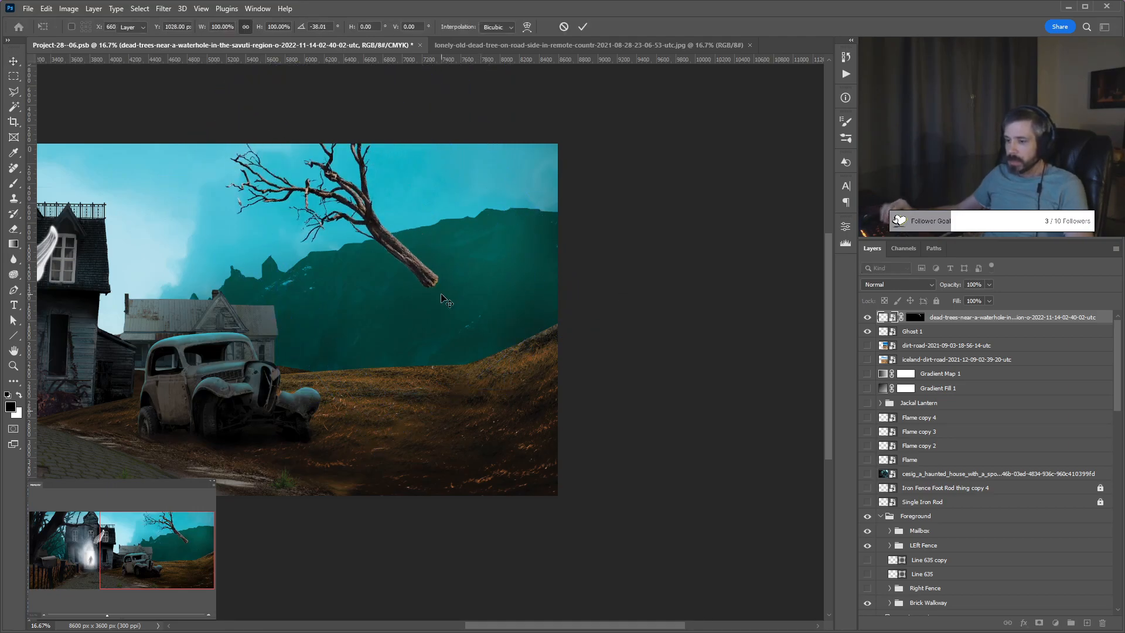
Duplicate the dead tree layer, rotate the copy about 104°, and join its trunk to the original tree's trunk.
{"action": "key", "text": "ctrl+j"}
{"action": "key", "text": "ctrl+t"}
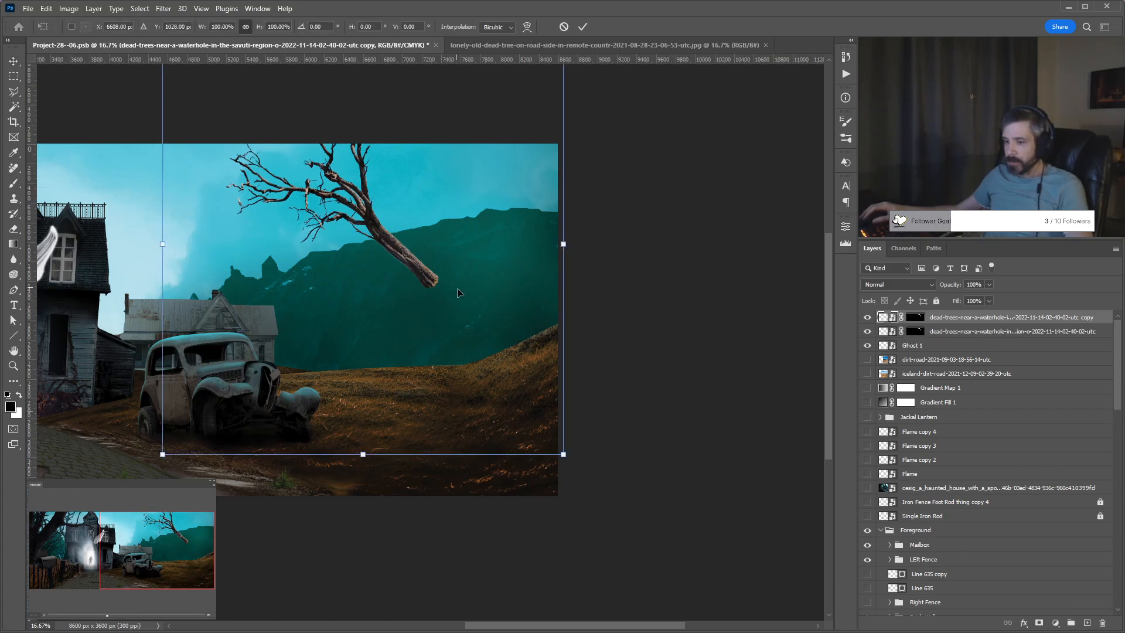
{"action": "left_click_drag", "start_coordinate": [598, 233], "coordinate": [352, 398]}
{"action": "left_click_drag", "start_coordinate": [321, 311], "coordinate": [394, 242]}
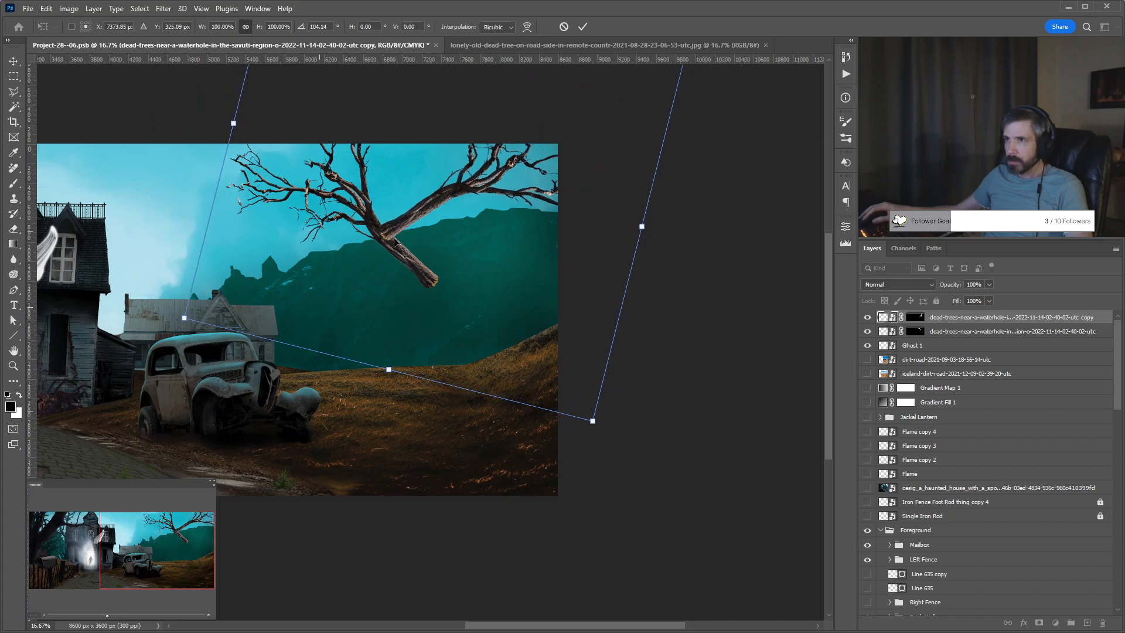
{"action": "key", "text": "Return"}
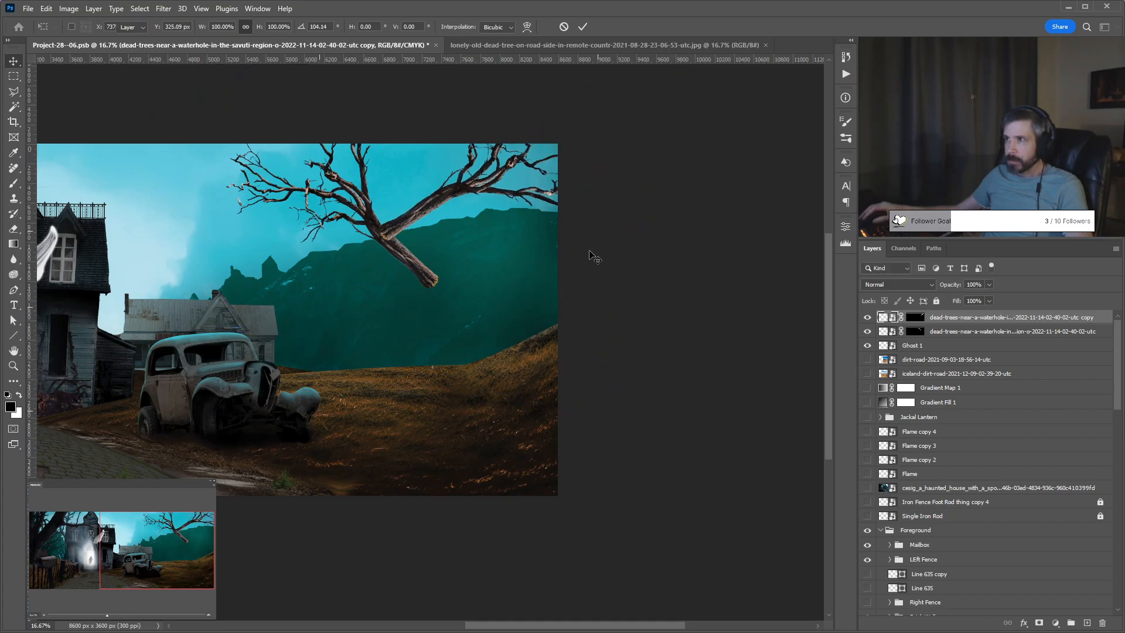
Select both dead tree layers, try the joined trees lower over the hillside, and undo that placement.
{"action": "left_click", "coordinate": [980, 338], "text": "ctrl"}
{"action": "key", "text": "ctrl+z"}
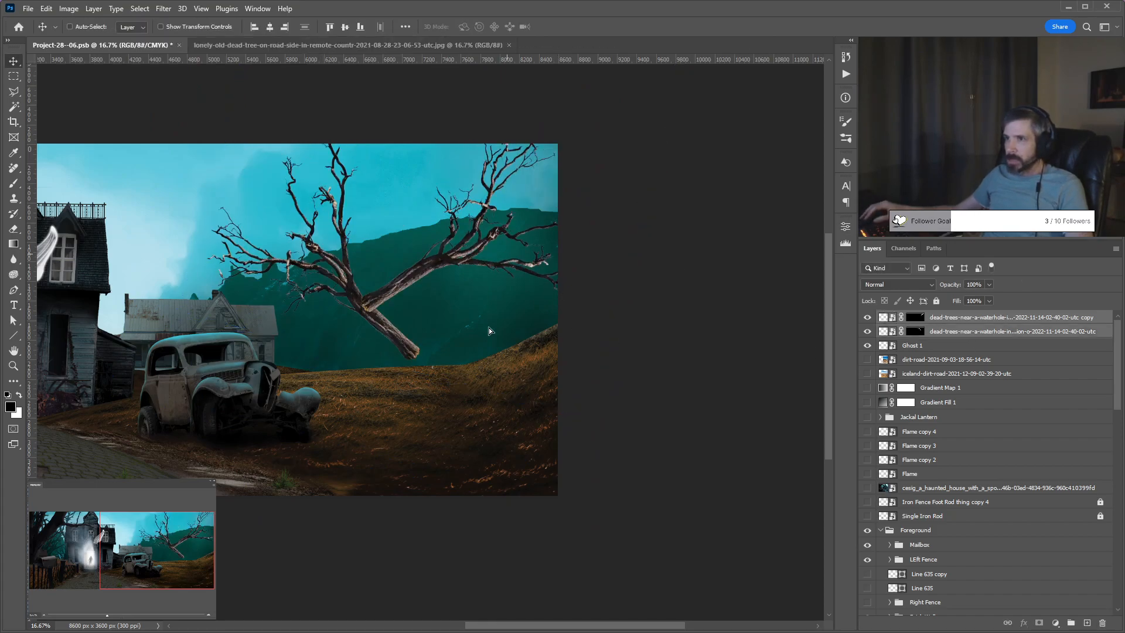
{"action": "key", "text": "ctrl+z"}
{"action": "key", "text": "ctrl+z"}
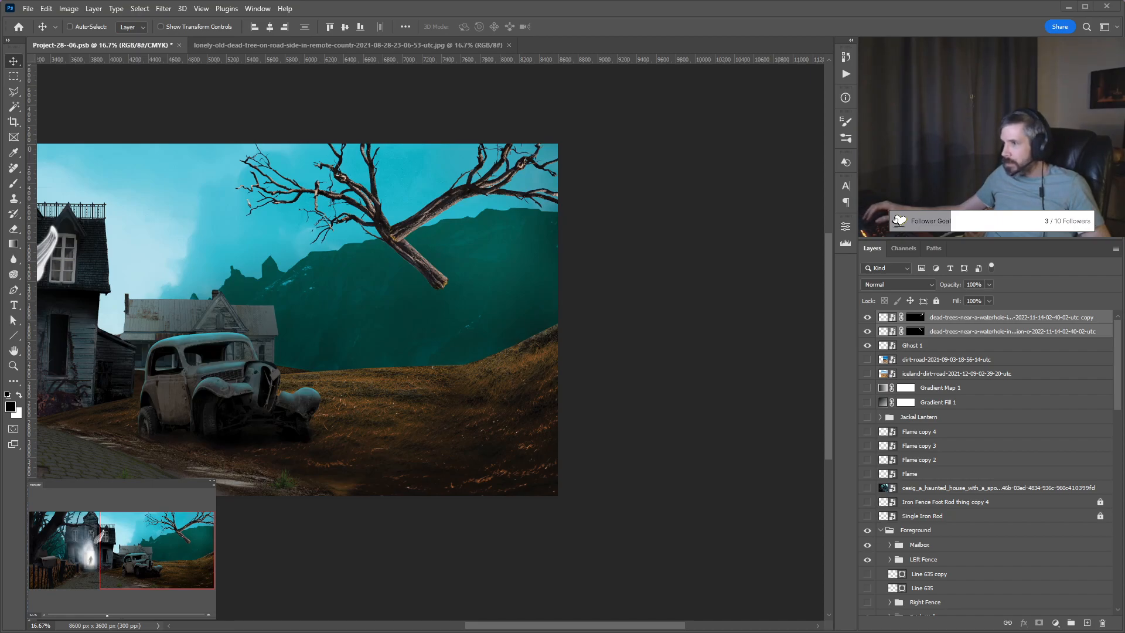
Switch to Envato Elements, go to page 5 of the dead tree results, and open the bare tree under cloudy blue sky in a new tab.
{"action": "key", "text": "alt+Tab"}
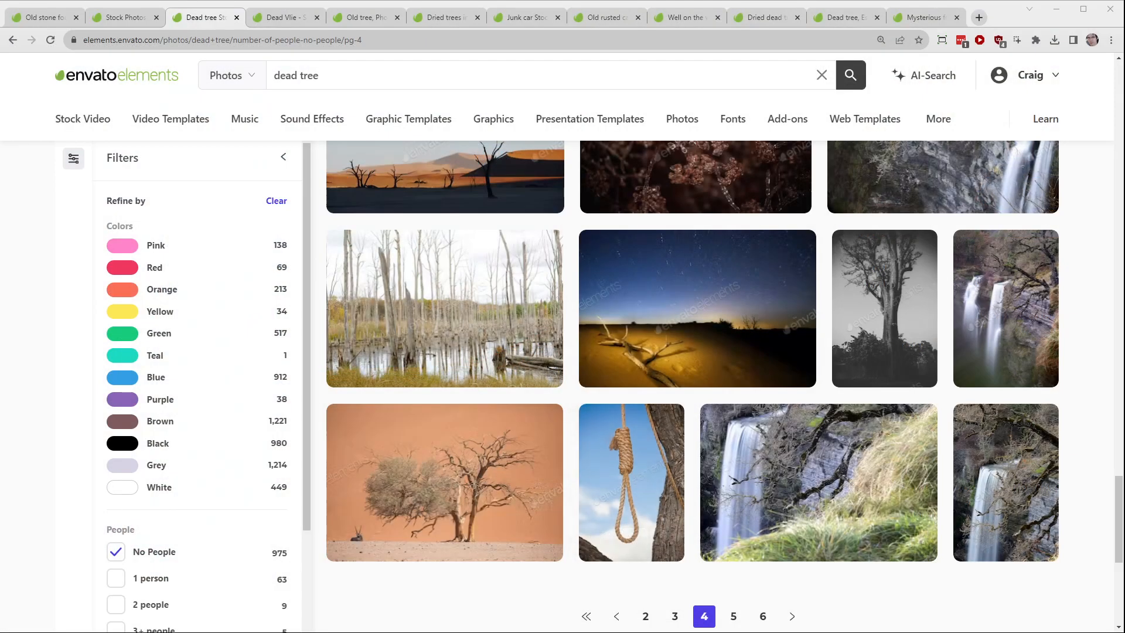
{"action": "scroll", "coordinate": [644, 395], "scroll_direction": "down", "scroll_amount": 1}
{"action": "scroll", "coordinate": [644, 395], "scroll_direction": "down", "scroll_amount": 4}
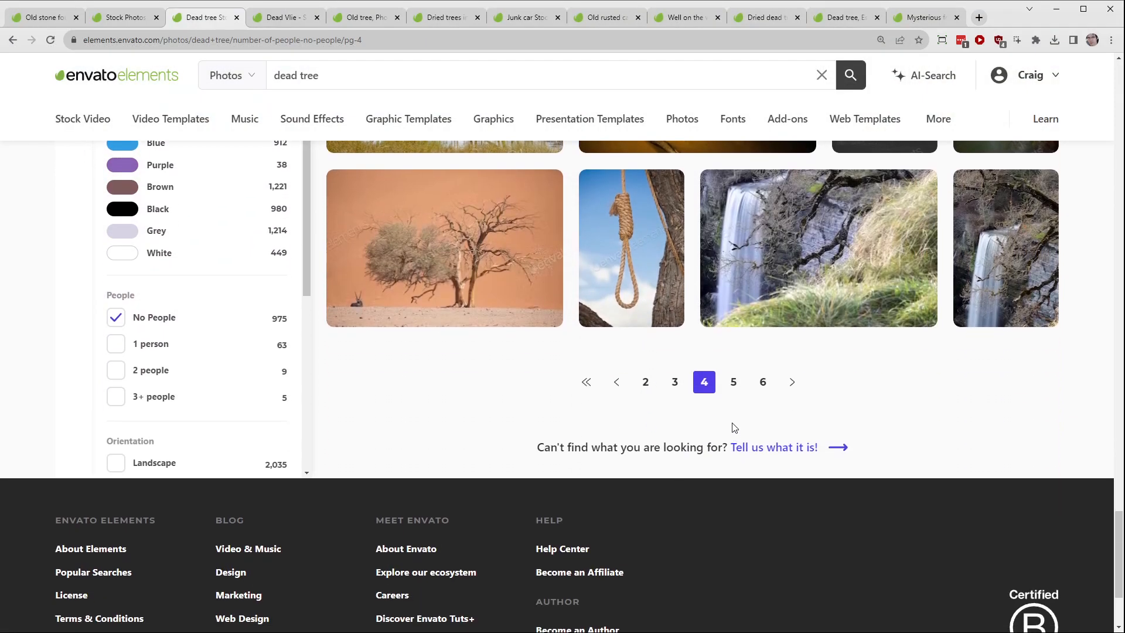
{"action": "left_click", "coordinate": [733, 385]}
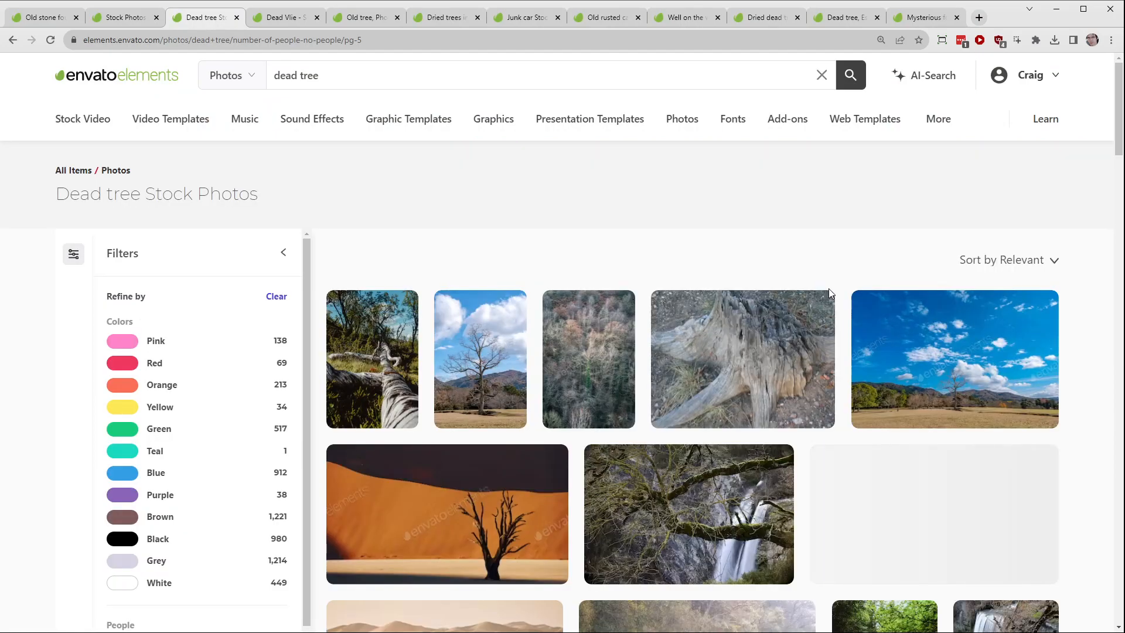
{"action": "middle_click", "coordinate": [473, 329]}
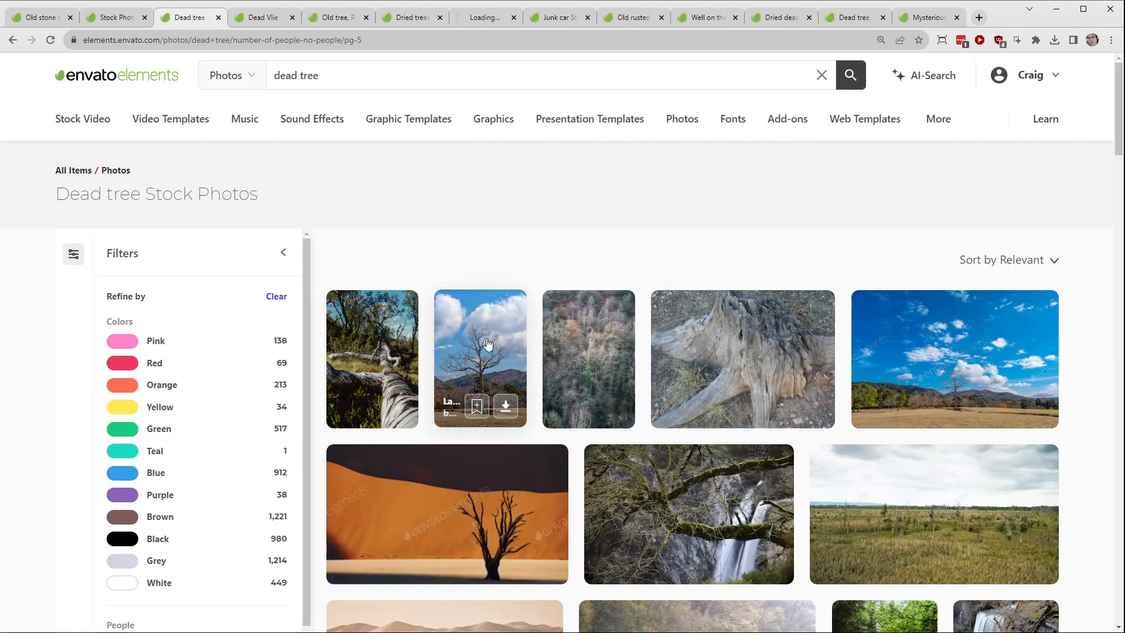
Look through the rest of the page 5 dead tree photos for usable bare trees, and continue to page 6.
{"action": "scroll", "coordinate": [716, 352], "scroll_direction": "down", "scroll_amount": 6}
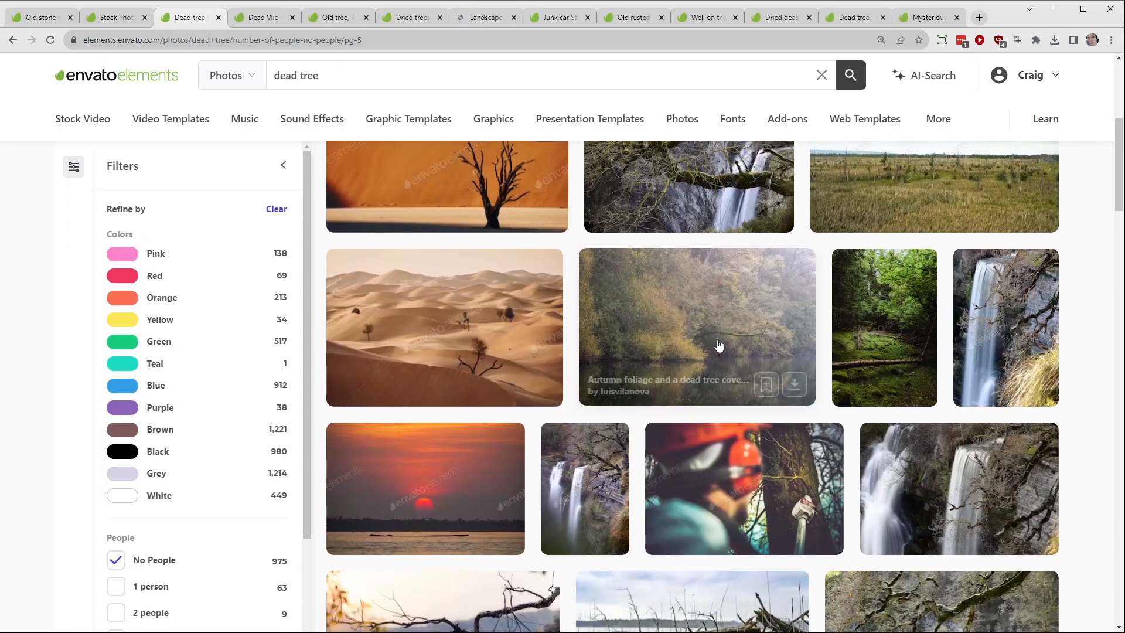
{"action": "scroll", "coordinate": [725, 339], "scroll_direction": "up", "scroll_amount": 1}
{"action": "scroll", "coordinate": [727, 341], "scroll_direction": "down", "scroll_amount": 3}
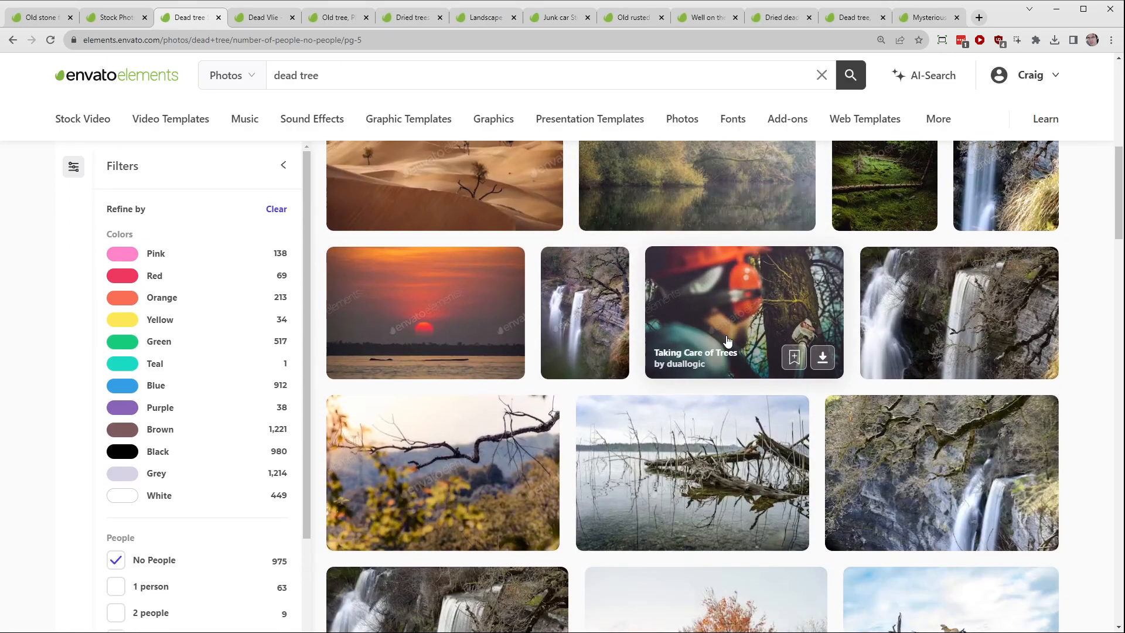
{"action": "scroll", "coordinate": [727, 341], "scroll_direction": "down", "scroll_amount": 4}
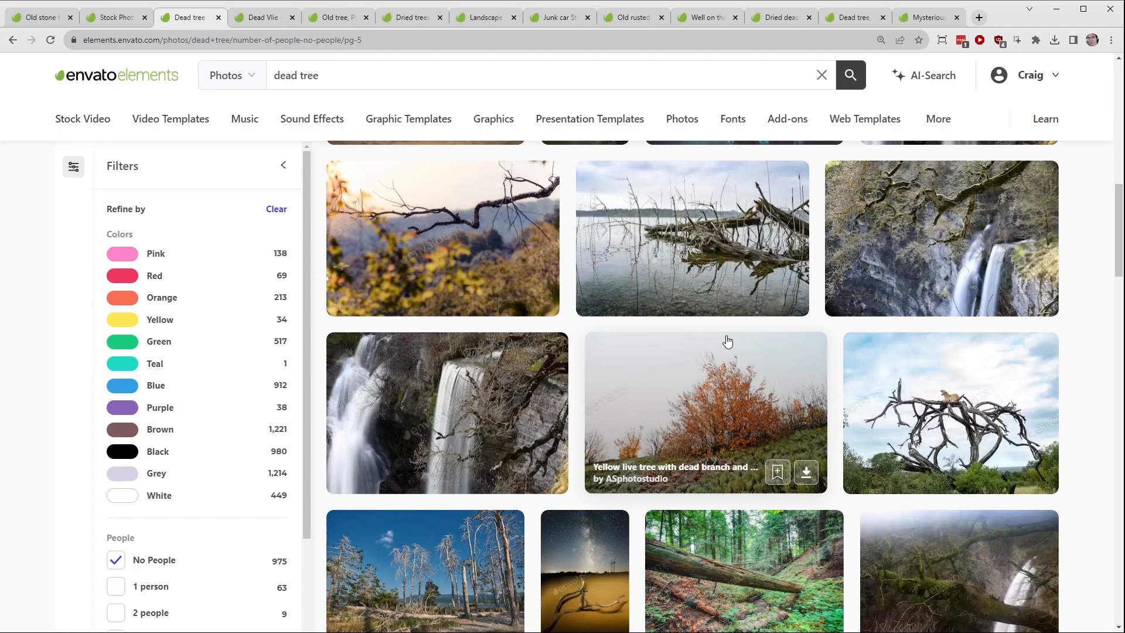
{"action": "scroll", "coordinate": [727, 341], "scroll_direction": "down", "scroll_amount": 4}
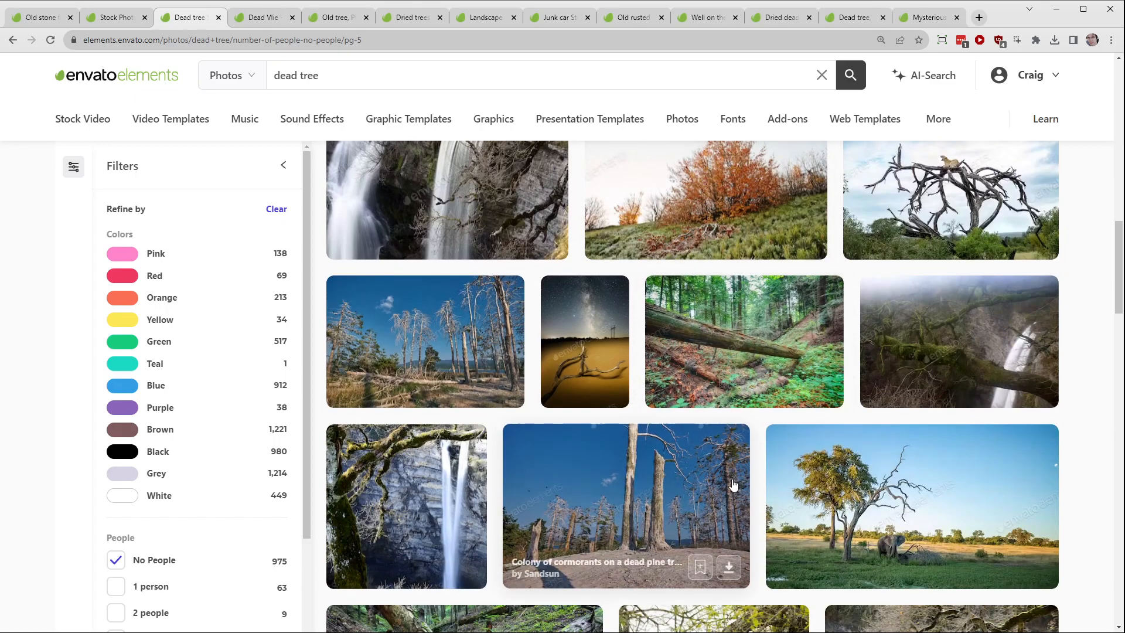
{"action": "scroll", "coordinate": [737, 463], "scroll_direction": "down", "scroll_amount": 5}
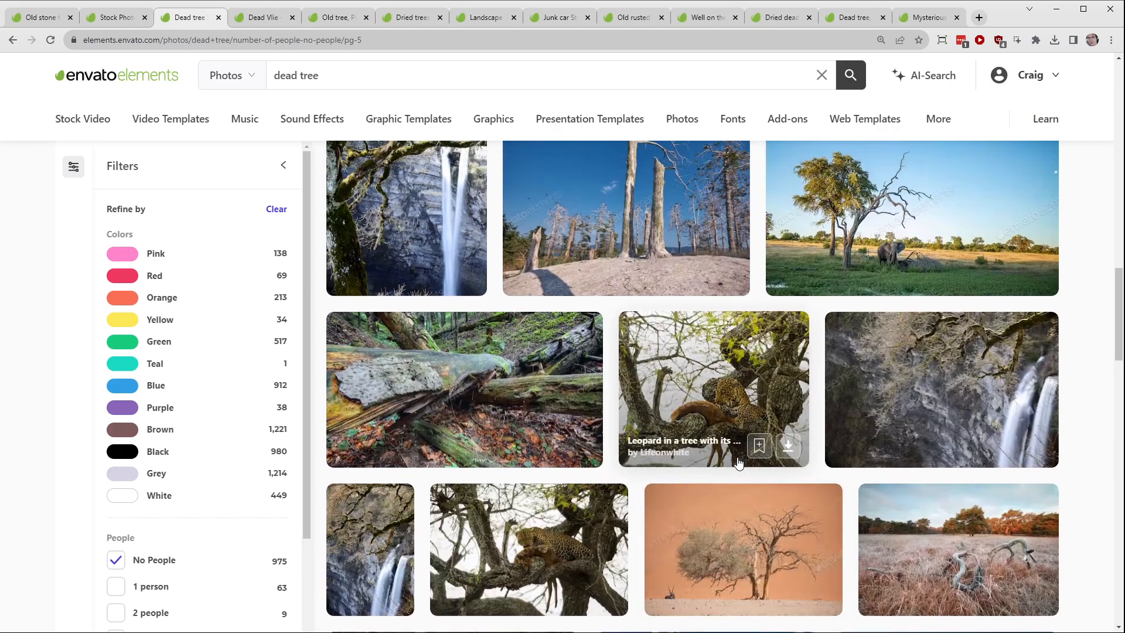
{"action": "scroll", "coordinate": [738, 463], "scroll_direction": "down", "scroll_amount": 6}
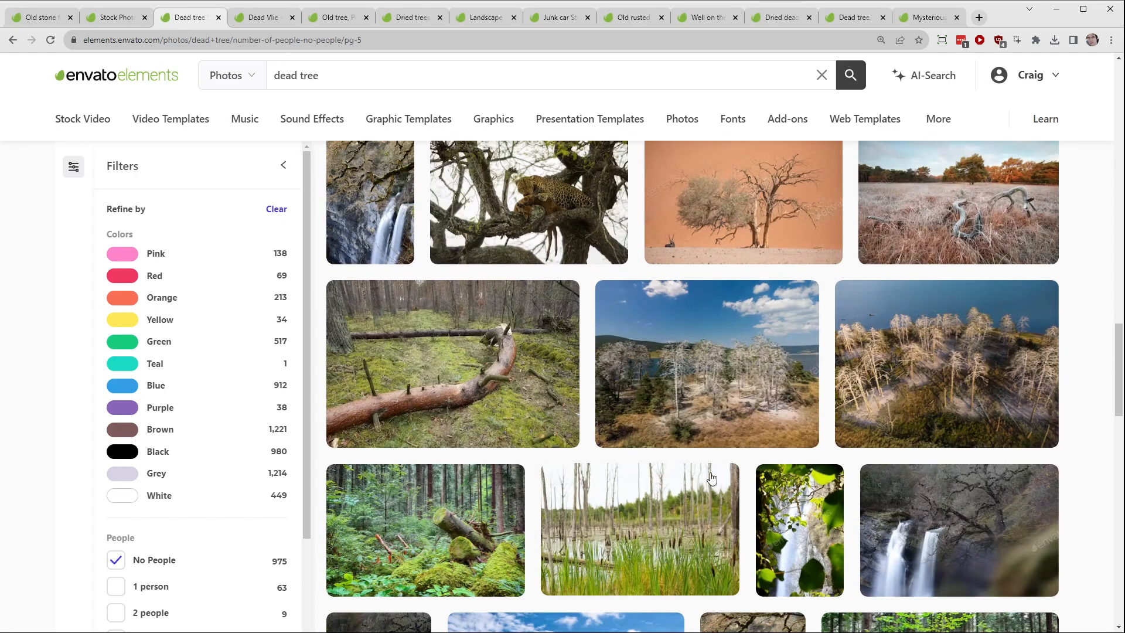
{"action": "scroll", "coordinate": [732, 457], "scroll_direction": "down", "scroll_amount": 5}
{"action": "scroll", "coordinate": [728, 452], "scroll_direction": "down", "scroll_amount": 9}
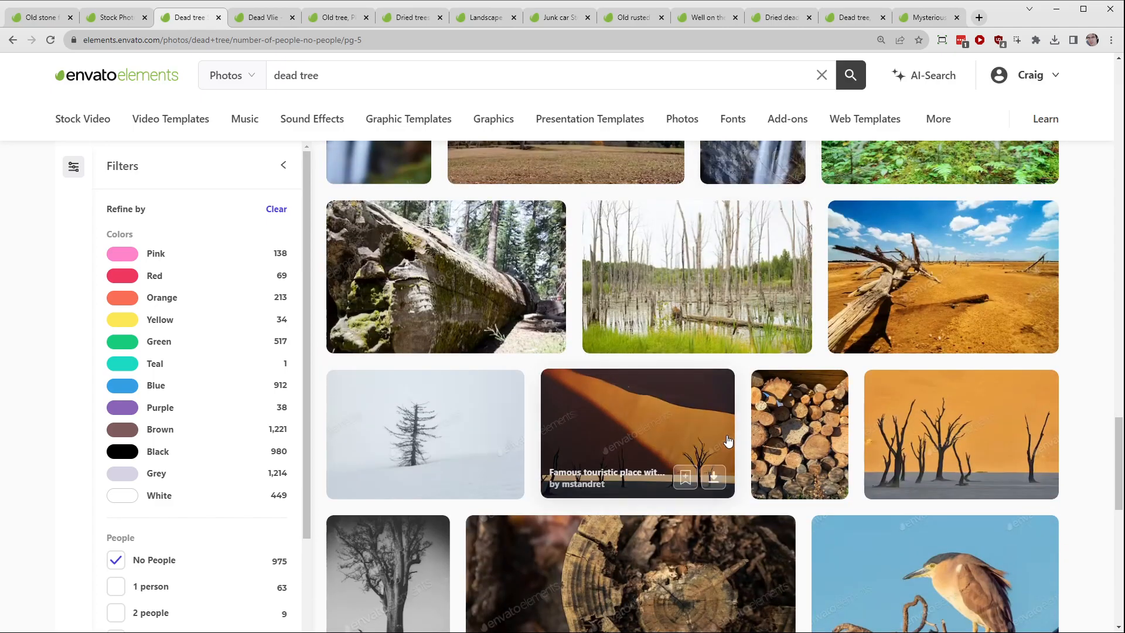
{"action": "scroll", "coordinate": [725, 416], "scroll_direction": "down", "scroll_amount": 5}
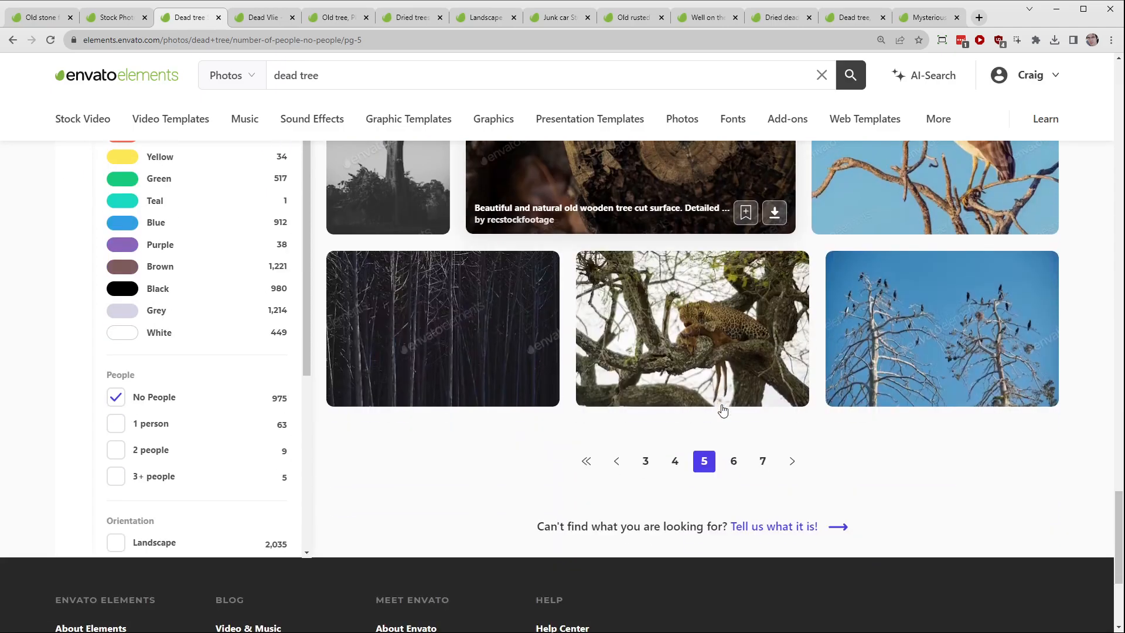
{"action": "left_click", "coordinate": [729, 459]}
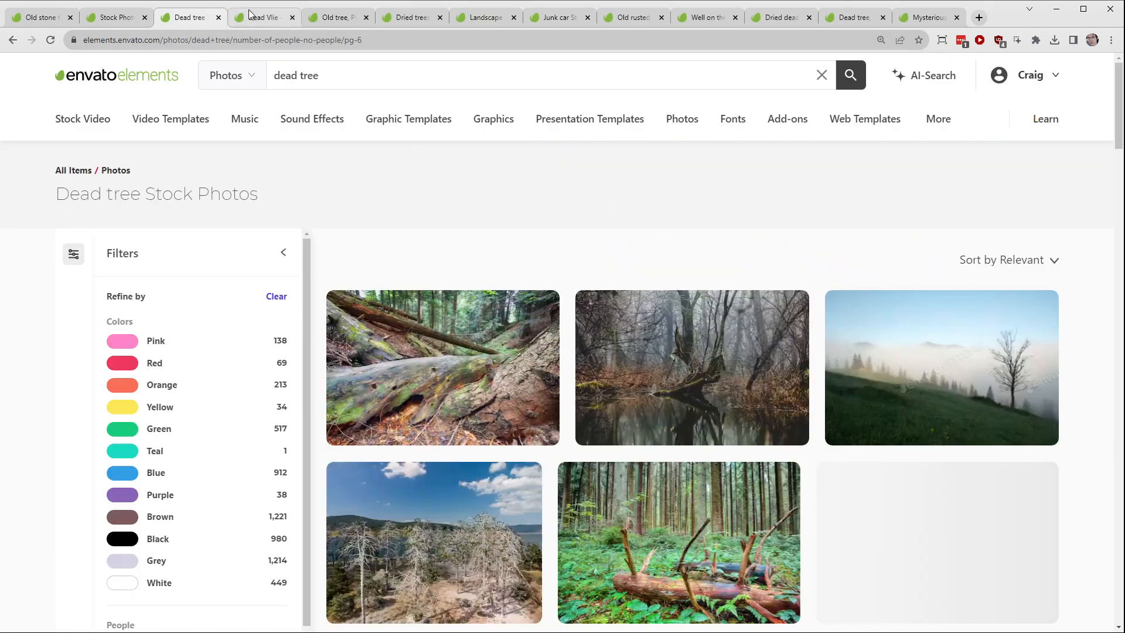
Download the "Dead Vlie - Sossusvlie - Namibia" photo under the Halloween project and close its page.
{"action": "left_click", "coordinate": [249, 13]}
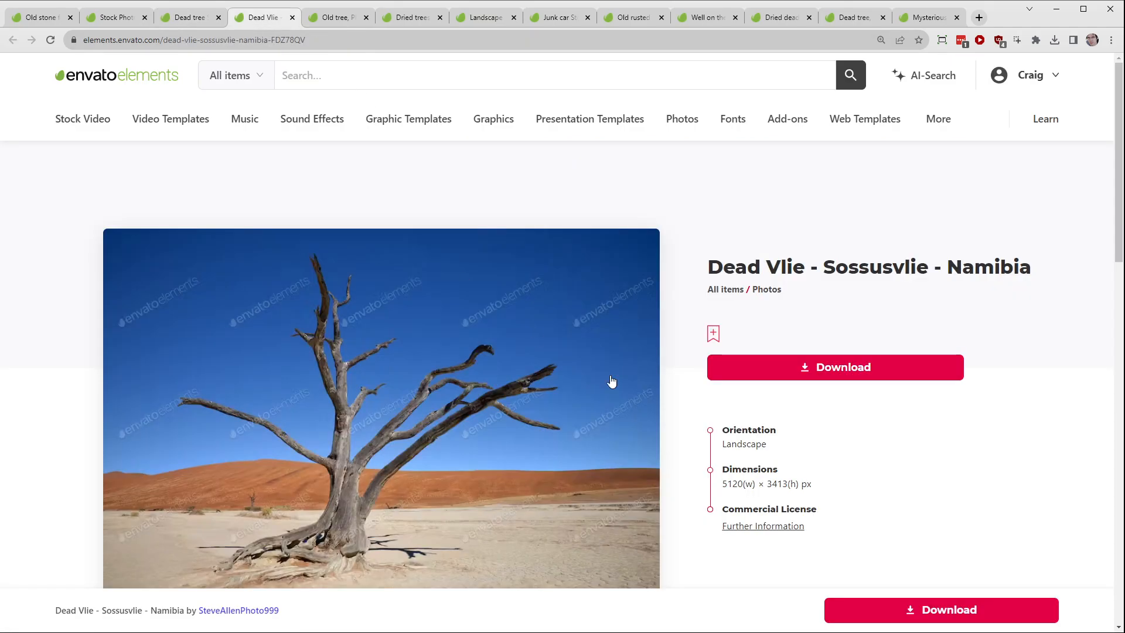
{"action": "left_click", "coordinate": [841, 365]}
{"action": "left_click", "coordinate": [381, 319]}
{"action": "left_click", "coordinate": [454, 479]}
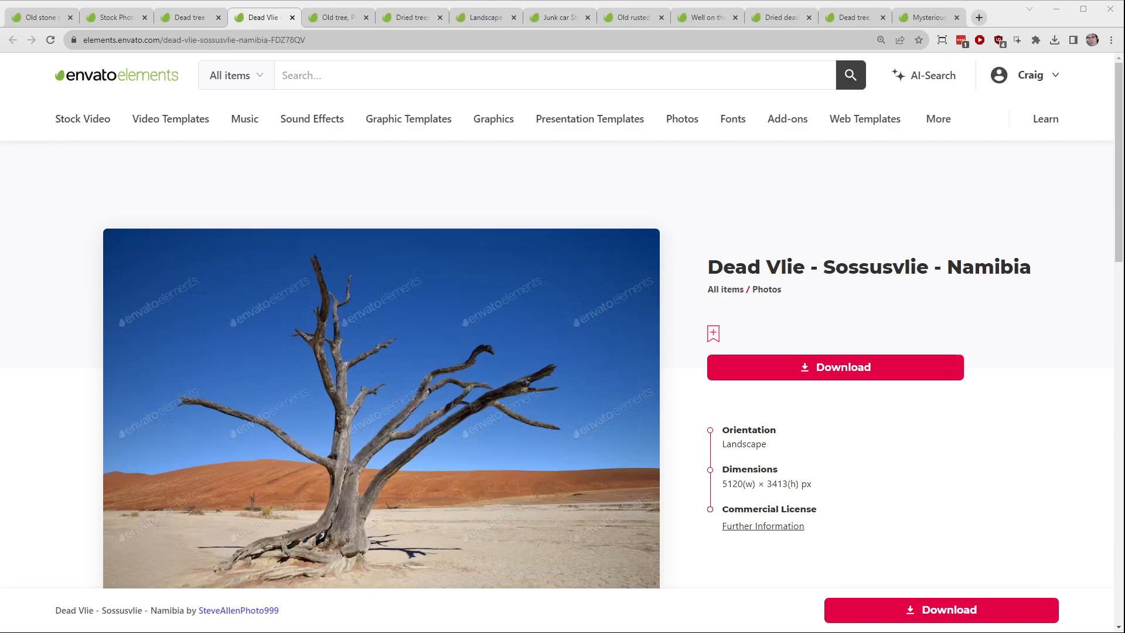
{"action": "key", "text": "ctrl+w"}
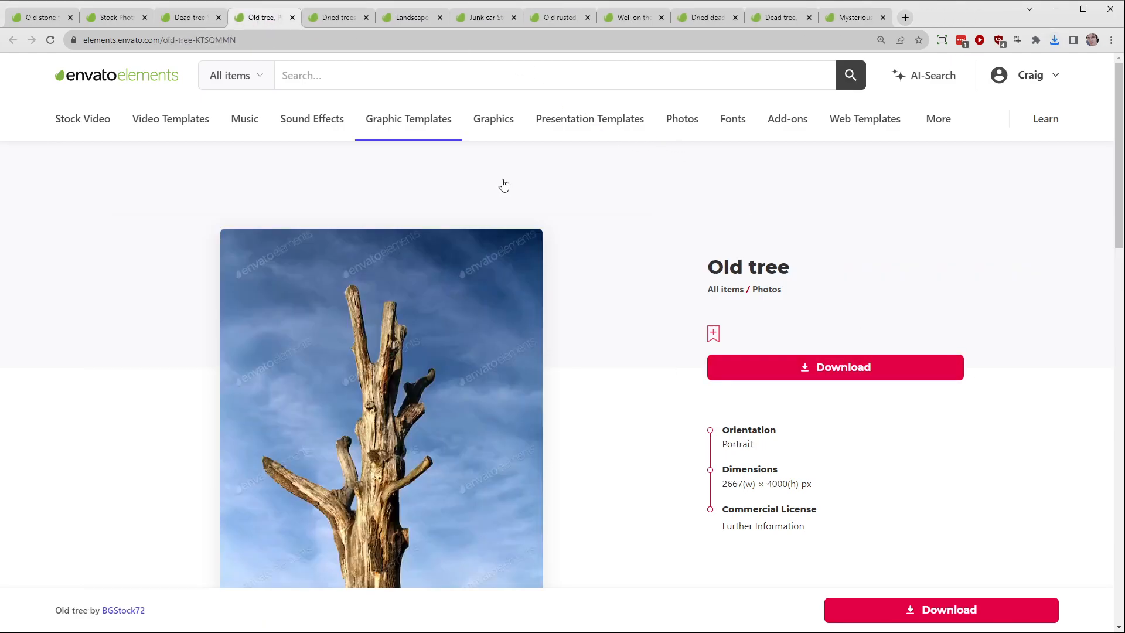
Download the "Old tree" photo under the Halloween project and close its page.
{"action": "scroll", "coordinate": [644, 188], "scroll_direction": "down", "scroll_amount": 3}
{"action": "left_click", "coordinate": [826, 199]}
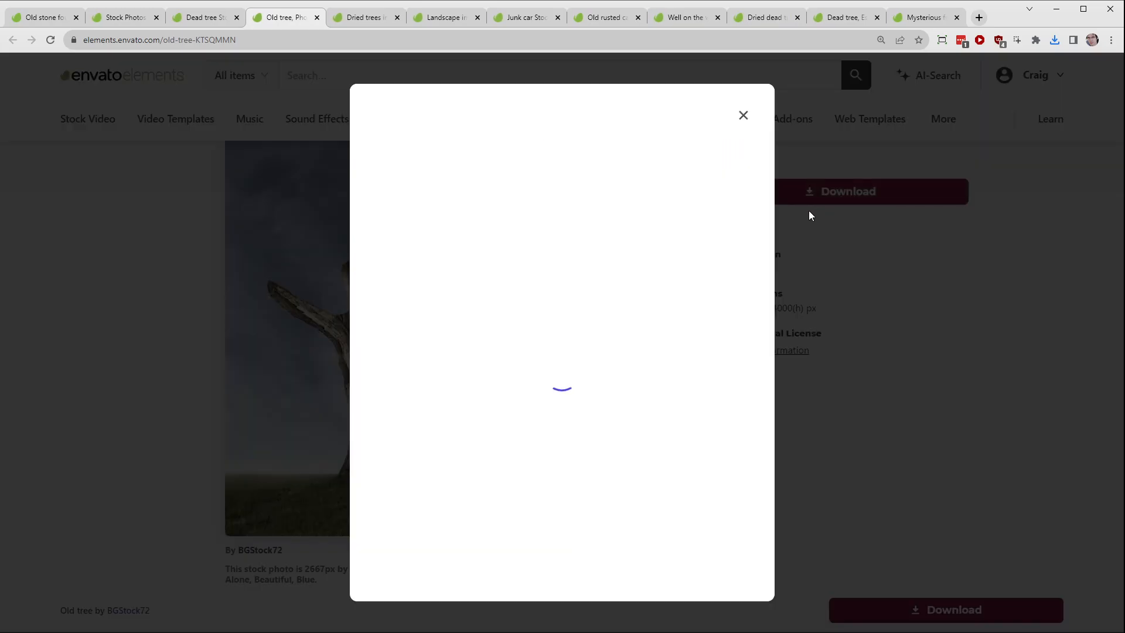
{"action": "left_click", "coordinate": [413, 328]}
{"action": "left_click", "coordinate": [462, 477]}
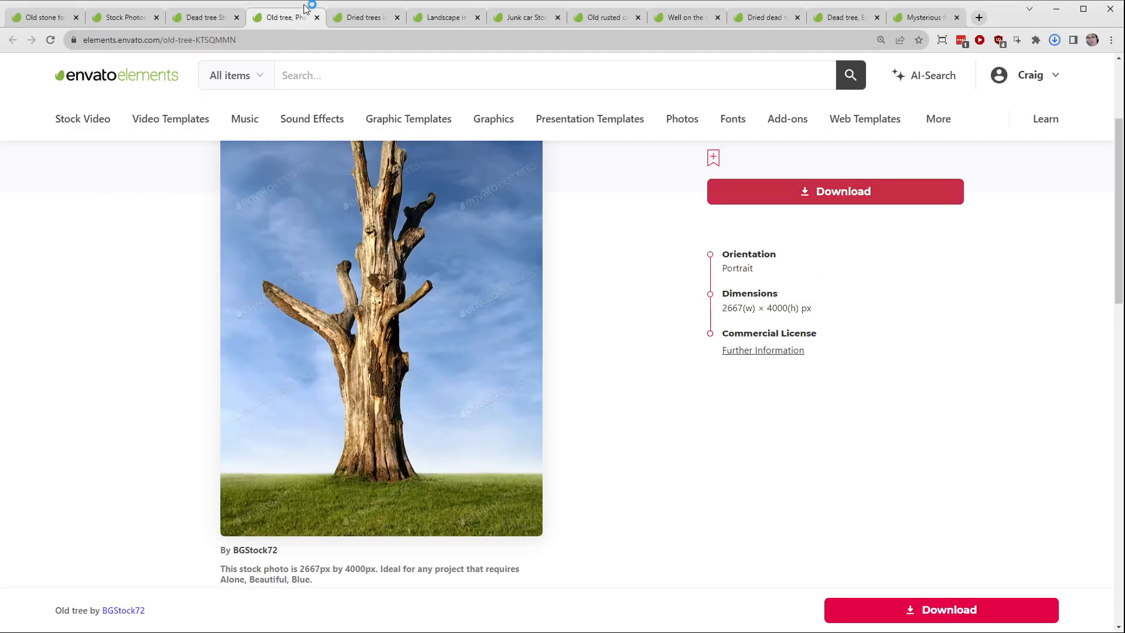
{"action": "left_click", "coordinate": [317, 18]}
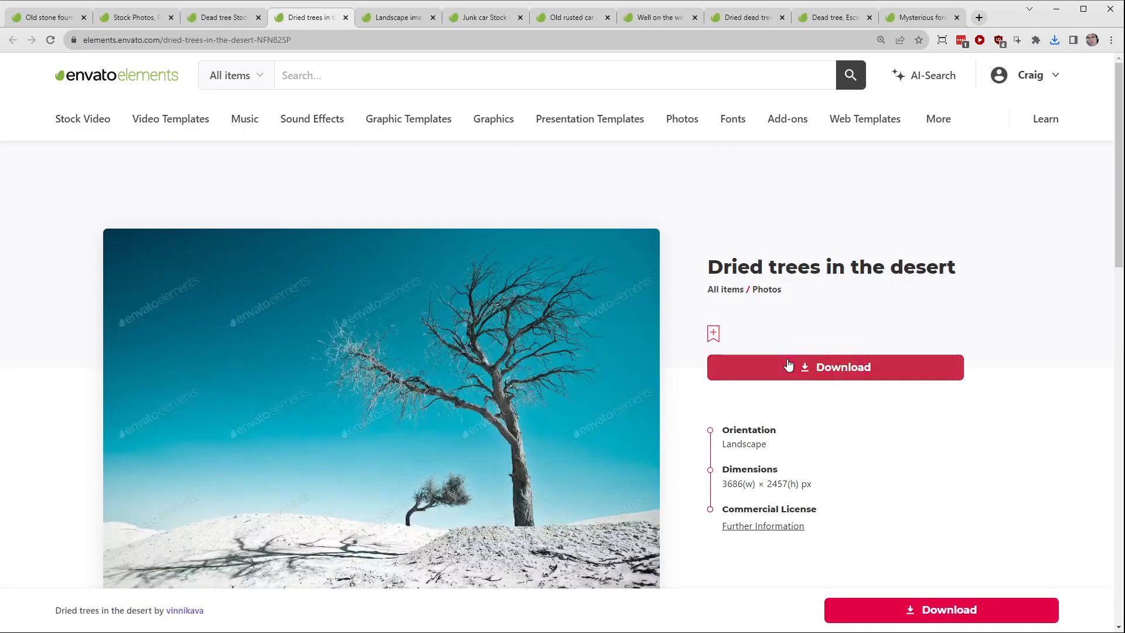
Download the "Dried trees in the desert" photo under the Halloween project, check the picture, and close its page.
{"action": "left_click", "coordinate": [788, 363]}
{"action": "left_click", "coordinate": [416, 321]}
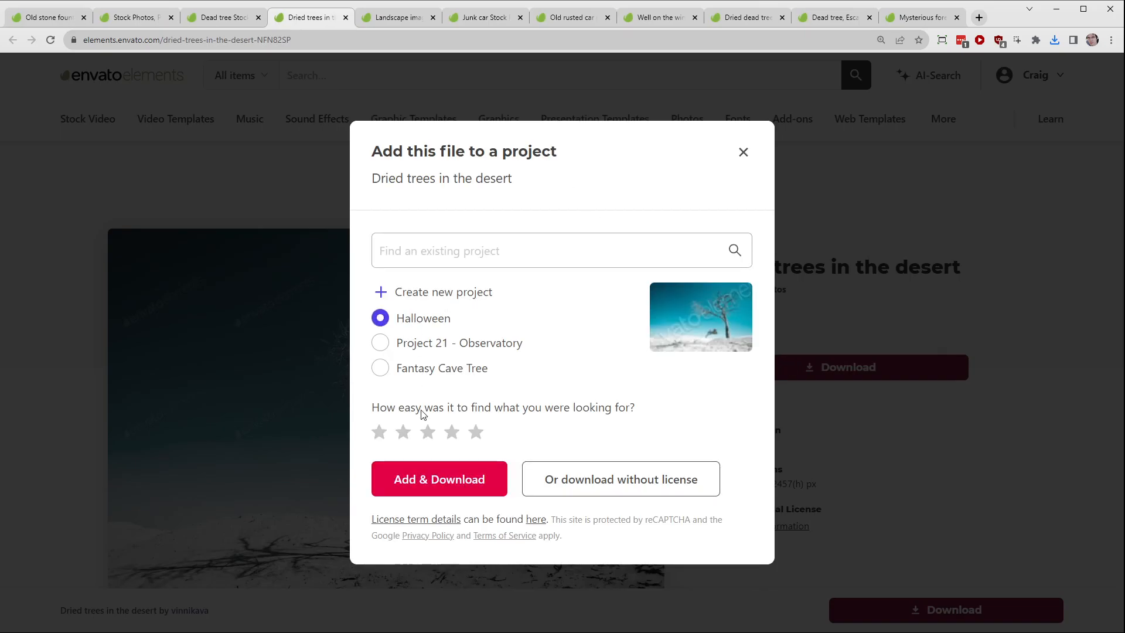
{"action": "left_click", "coordinate": [440, 483]}
{"action": "scroll", "coordinate": [614, 334], "scroll_direction": "down", "scroll_amount": 5}
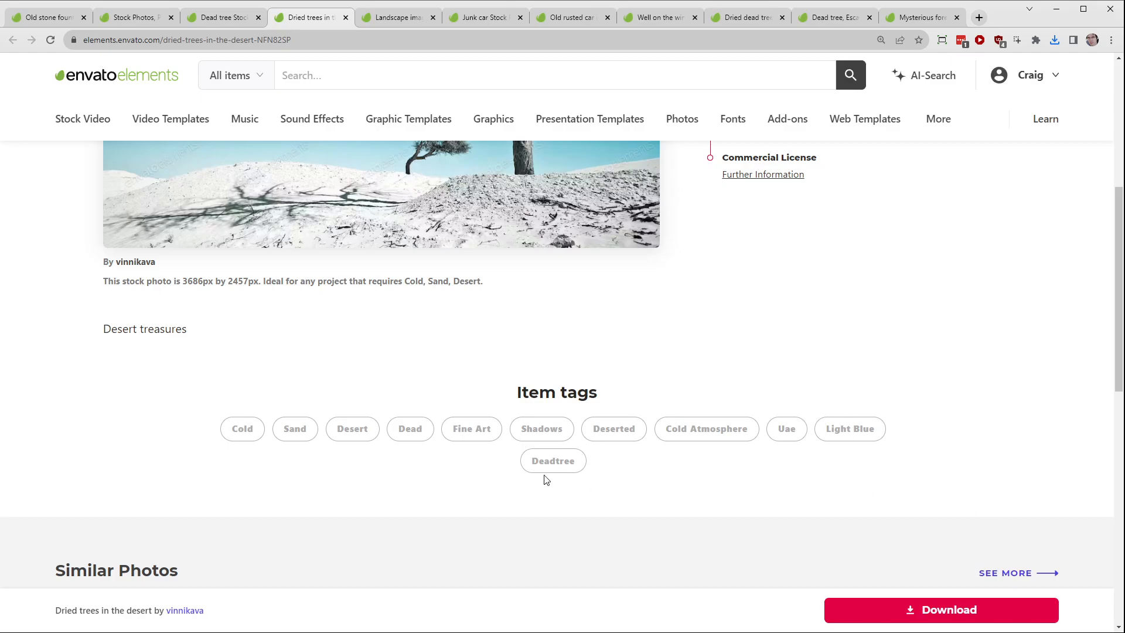
{"action": "scroll", "coordinate": [396, 320], "scroll_direction": "up", "scroll_amount": 5}
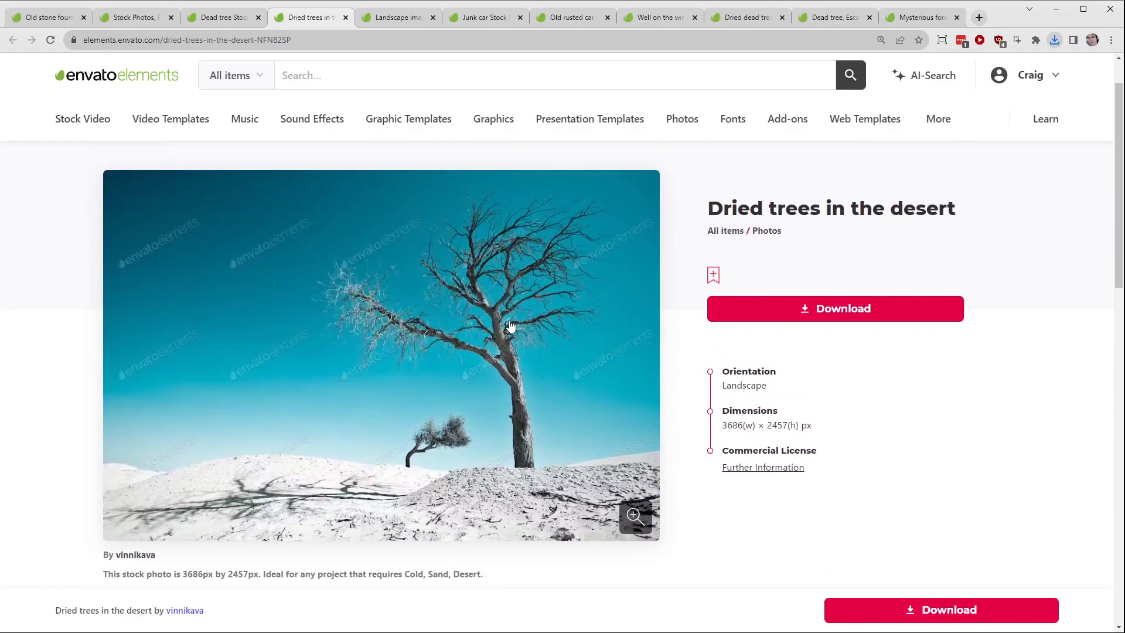
{"action": "middle_click", "coordinate": [309, 19]}
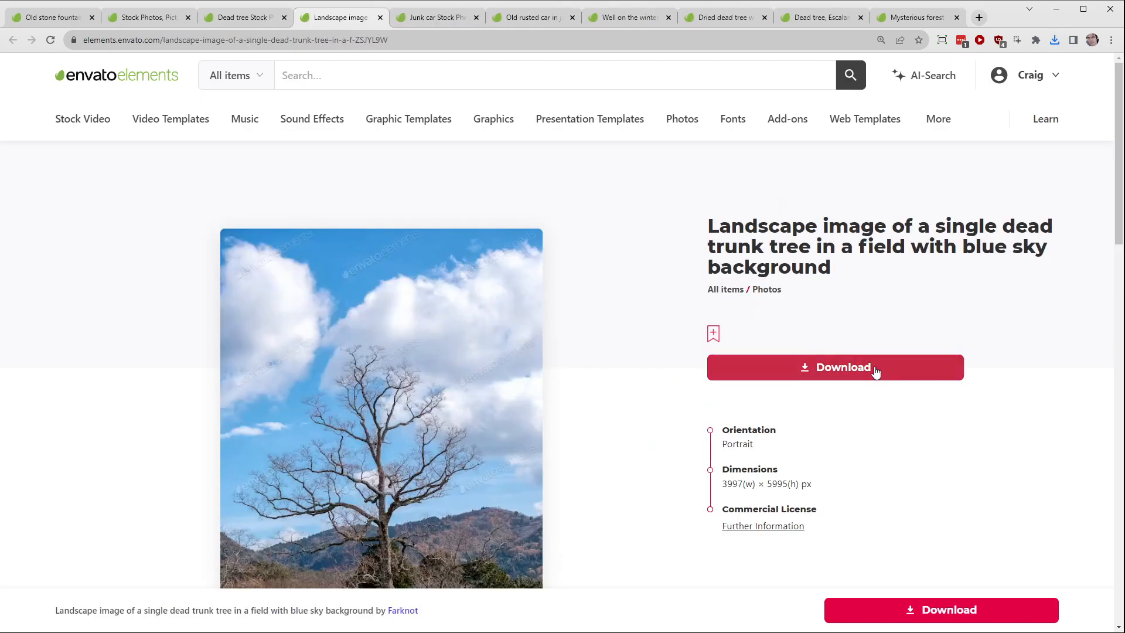
Download the "Landscape image of a single dead trunk tree in a field" photo under the Halloween project and close its page.
{"action": "left_click", "coordinate": [820, 367]}
{"action": "left_click", "coordinate": [422, 329]}
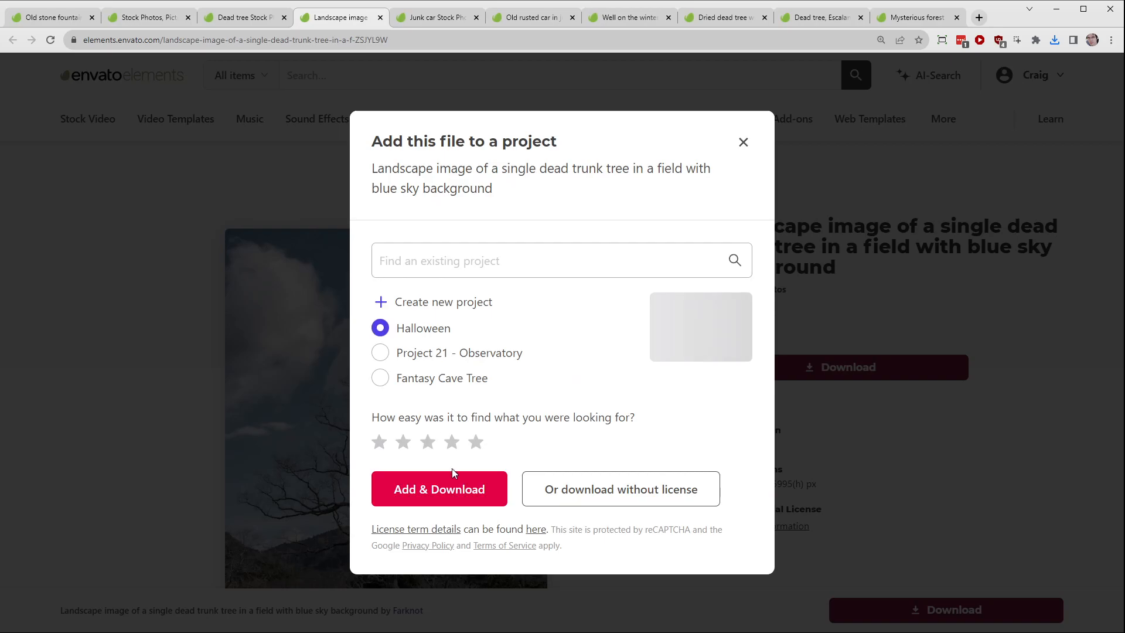
{"action": "left_click", "coordinate": [445, 488]}
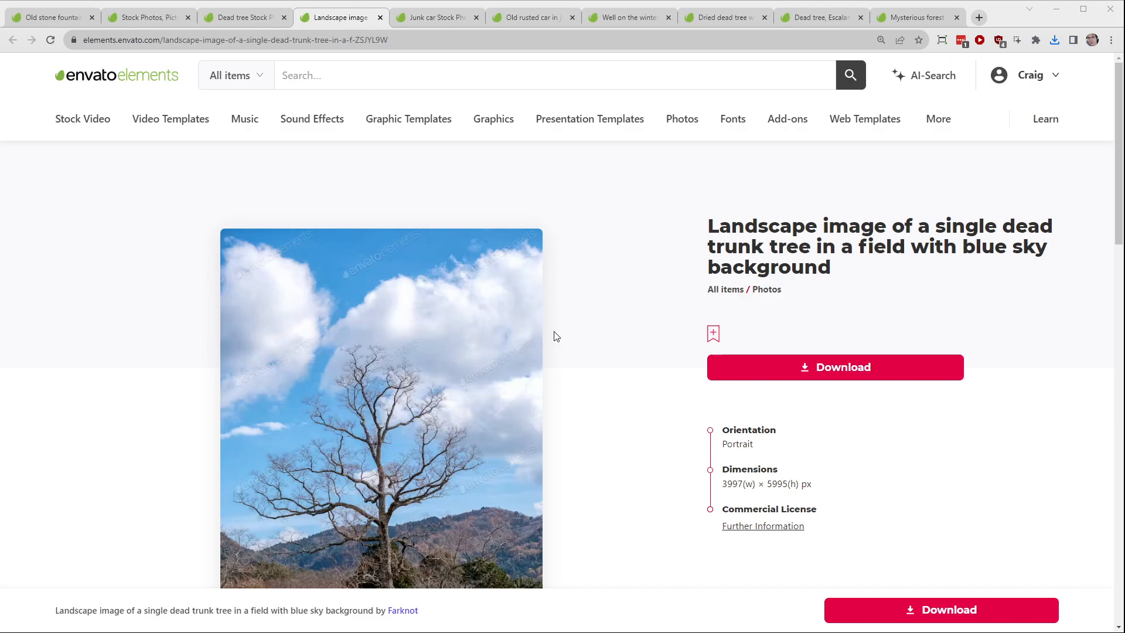
{"action": "middle_click", "coordinate": [335, 17]}
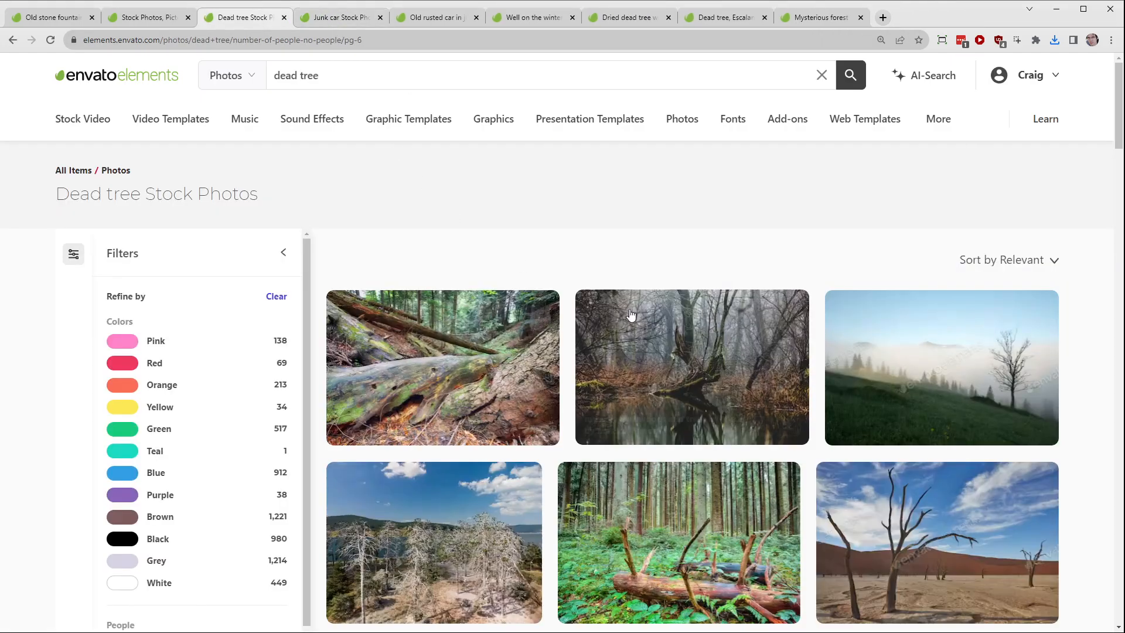
Look through the page 6 dead tree photos for usable bare trees and perched birds.
{"action": "scroll", "coordinate": [614, 417], "scroll_direction": "down", "scroll_amount": 5}
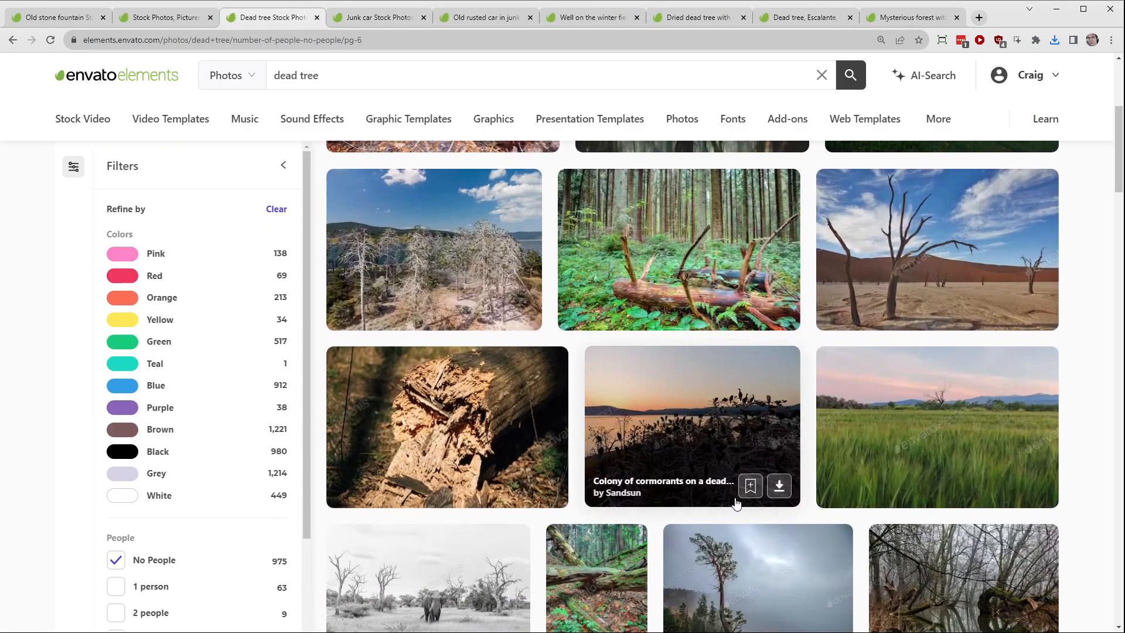
{"action": "scroll", "coordinate": [766, 464], "scroll_direction": "down", "scroll_amount": 6}
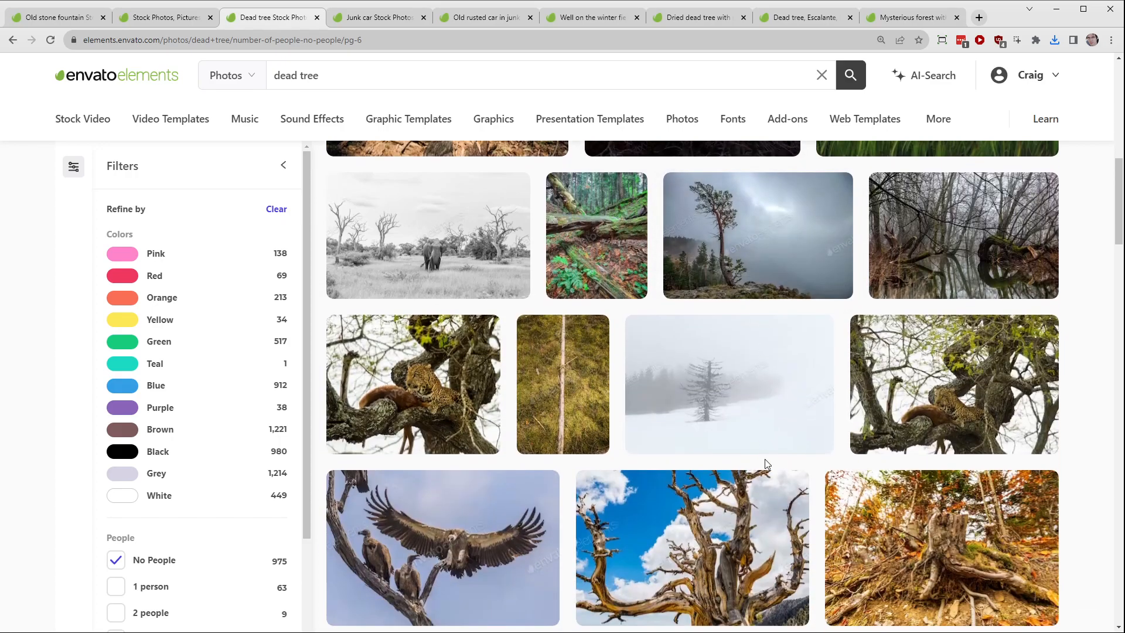
{"action": "scroll", "coordinate": [721, 430], "scroll_direction": "down", "scroll_amount": 2}
{"action": "scroll", "coordinate": [716, 427], "scroll_direction": "down", "scroll_amount": 4}
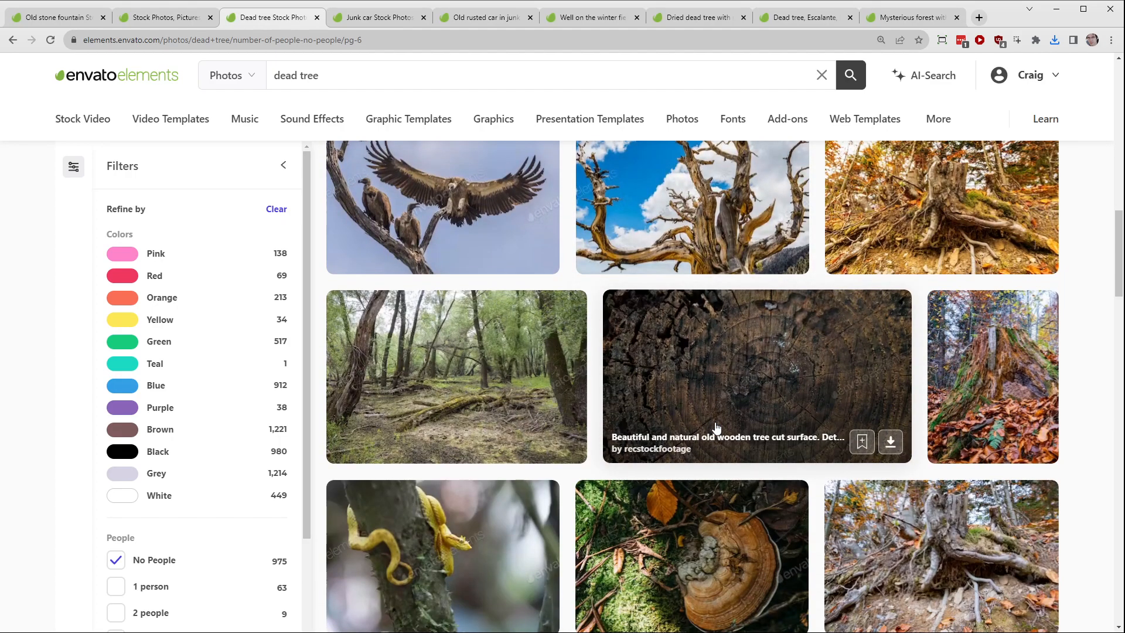
{"action": "scroll", "coordinate": [818, 452], "scroll_direction": "down", "scroll_amount": 5}
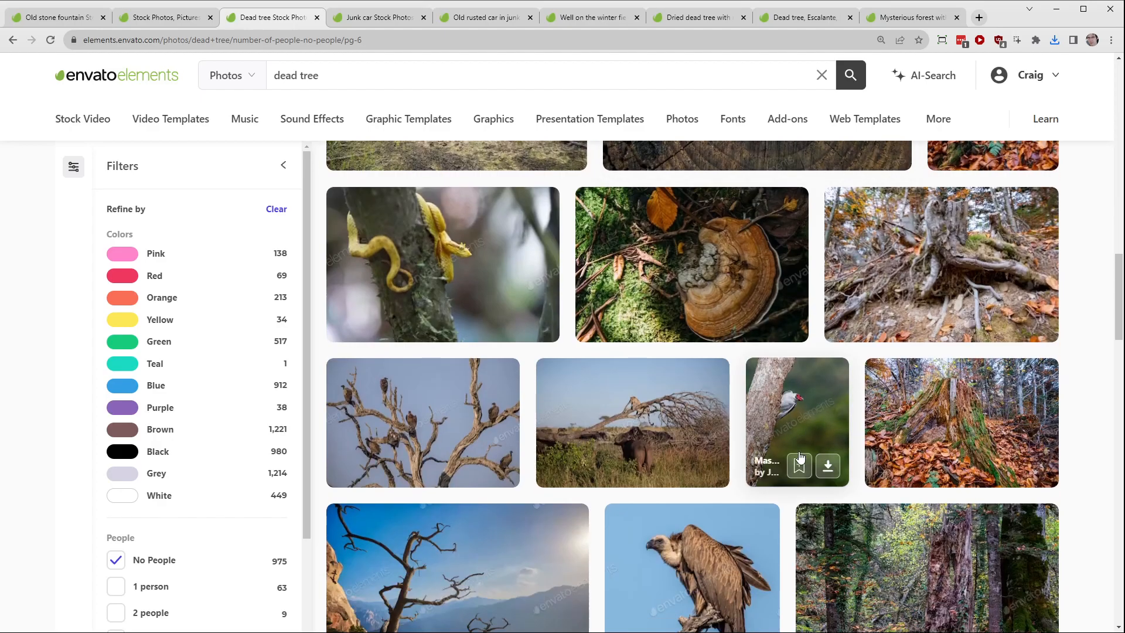
{"action": "scroll", "coordinate": [809, 454], "scroll_direction": "down", "scroll_amount": 2}
{"action": "scroll", "coordinate": [794, 456], "scroll_direction": "down", "scroll_amount": 1}
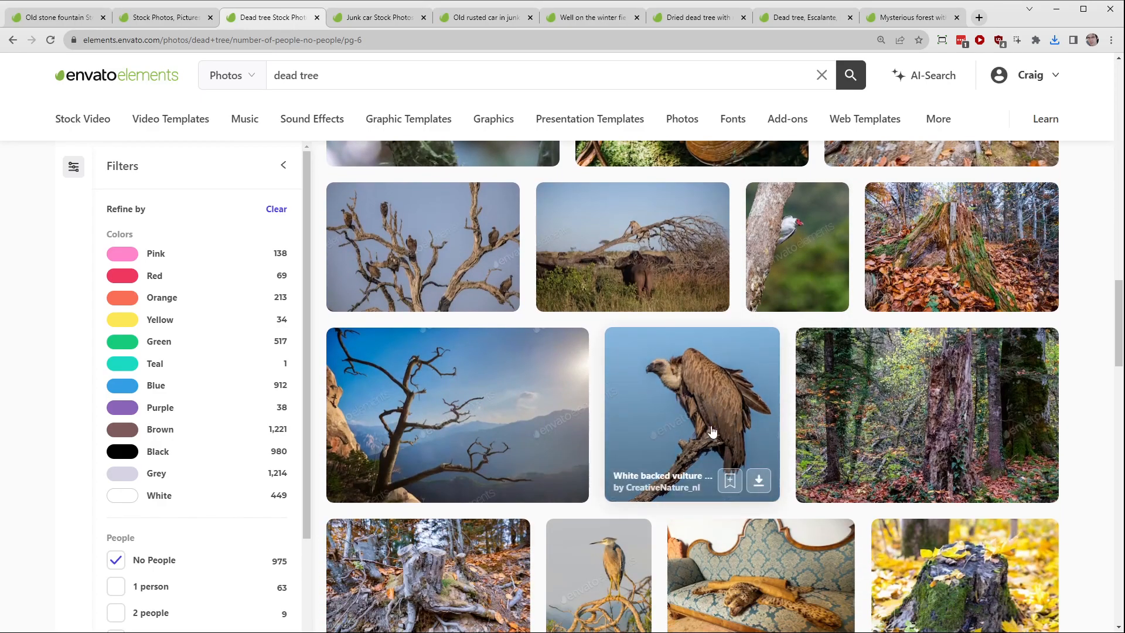
{"action": "scroll", "coordinate": [613, 409], "scroll_direction": "down", "scroll_amount": 4}
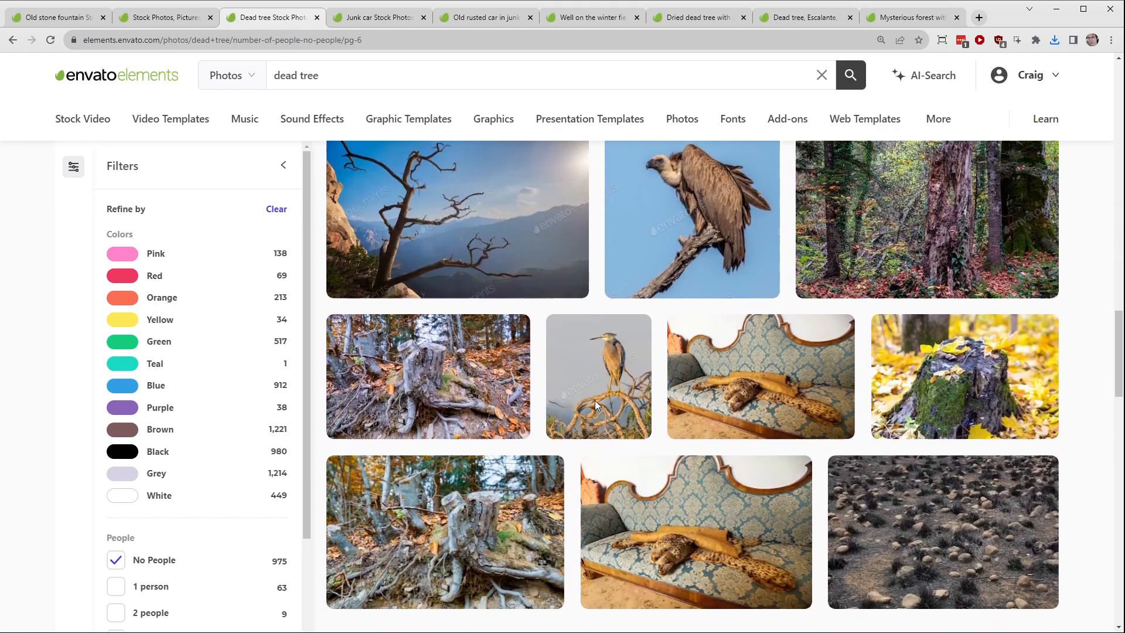
{"action": "scroll", "coordinate": [695, 405], "scroll_direction": "up", "scroll_amount": 4}
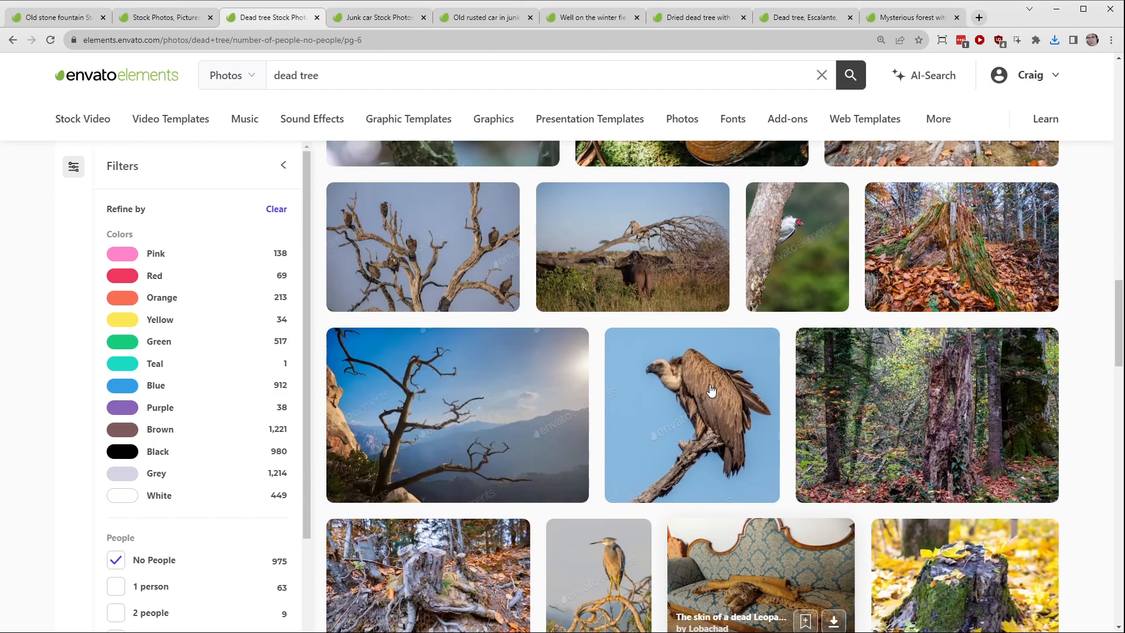
Download the "White backed vulture in tree" photo under the Halloween project and switch back to Photoshop.
{"action": "left_click", "coordinate": [696, 406]}
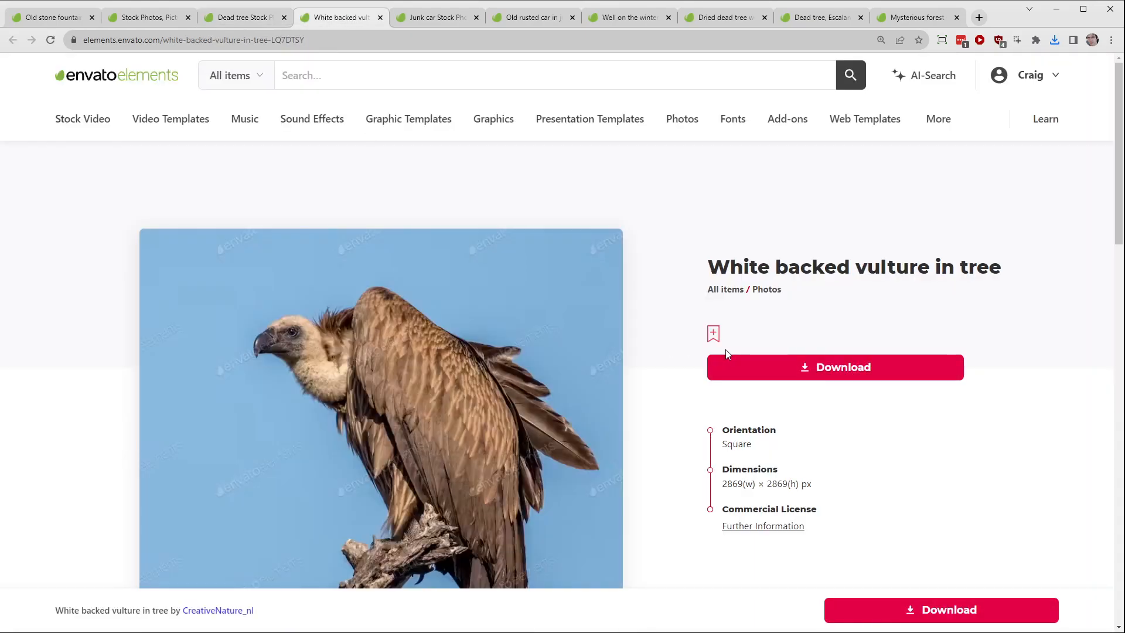
{"action": "left_click", "coordinate": [843, 367]}
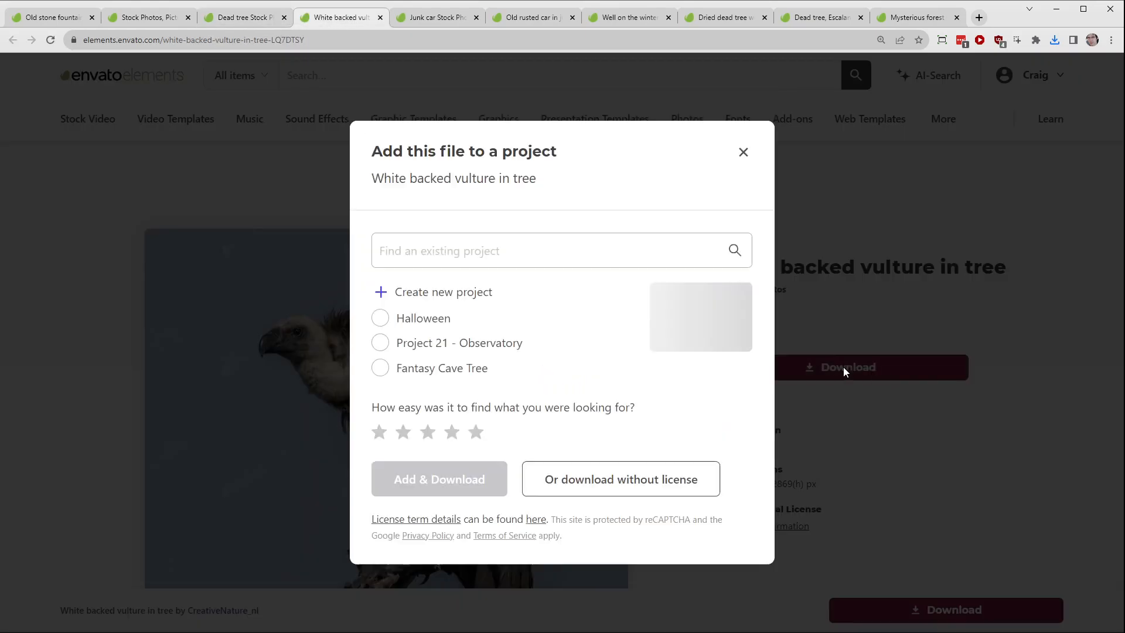
{"action": "left_click", "coordinate": [423, 320]}
{"action": "left_click", "coordinate": [404, 479]}
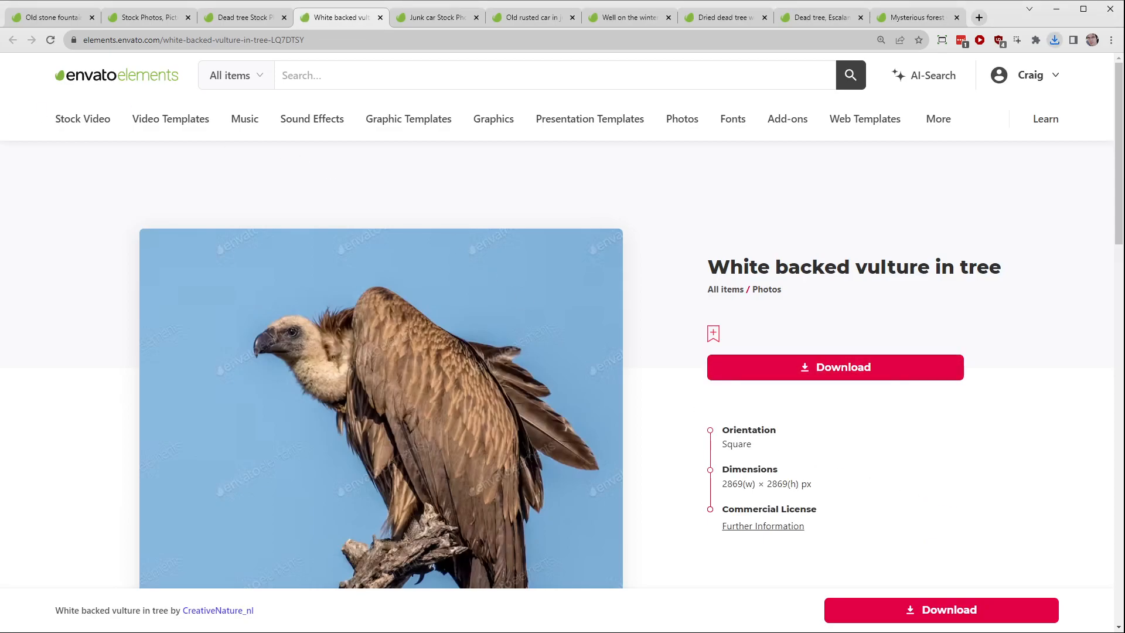
{"action": "left_click", "coordinate": [1059, 8]}
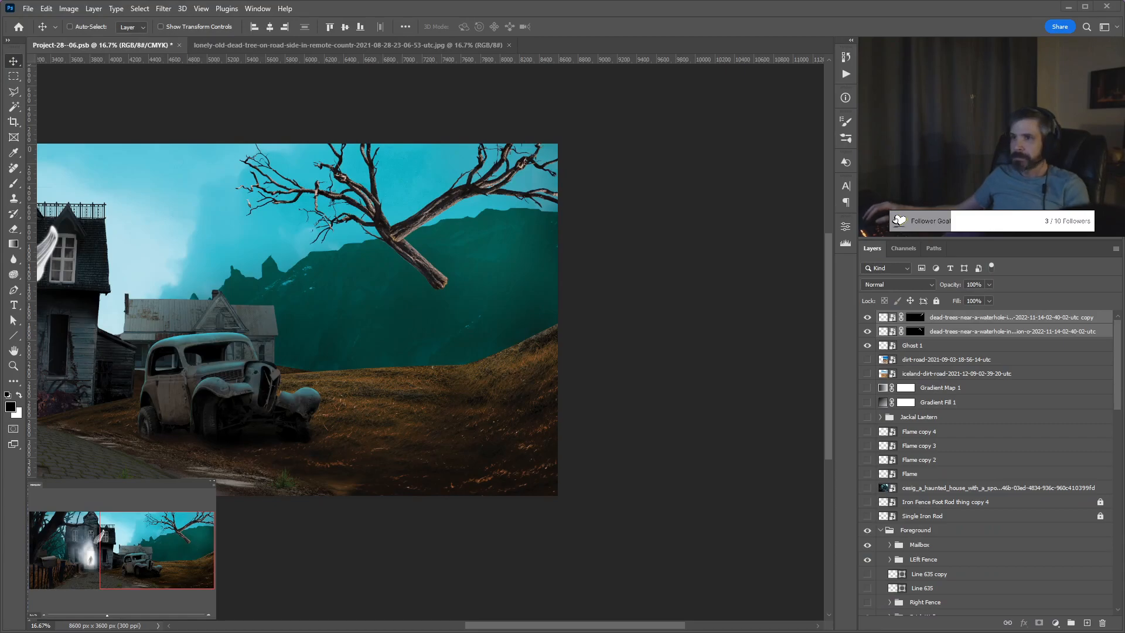
Place the dead-vlie-sossusvlie-namibia photo in the composite and mask it to the tree using Select Subject.
{"action": "left_click_drag", "start_coordinate": [326, 301], "coordinate": [528, 326]}
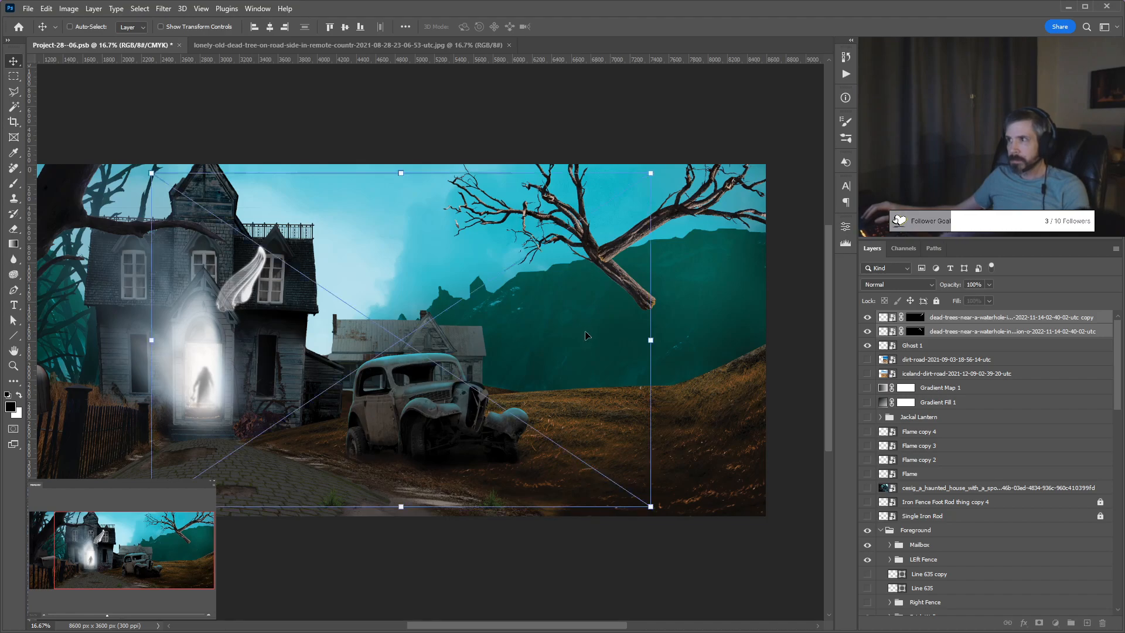
{"action": "key", "text": "Return"}
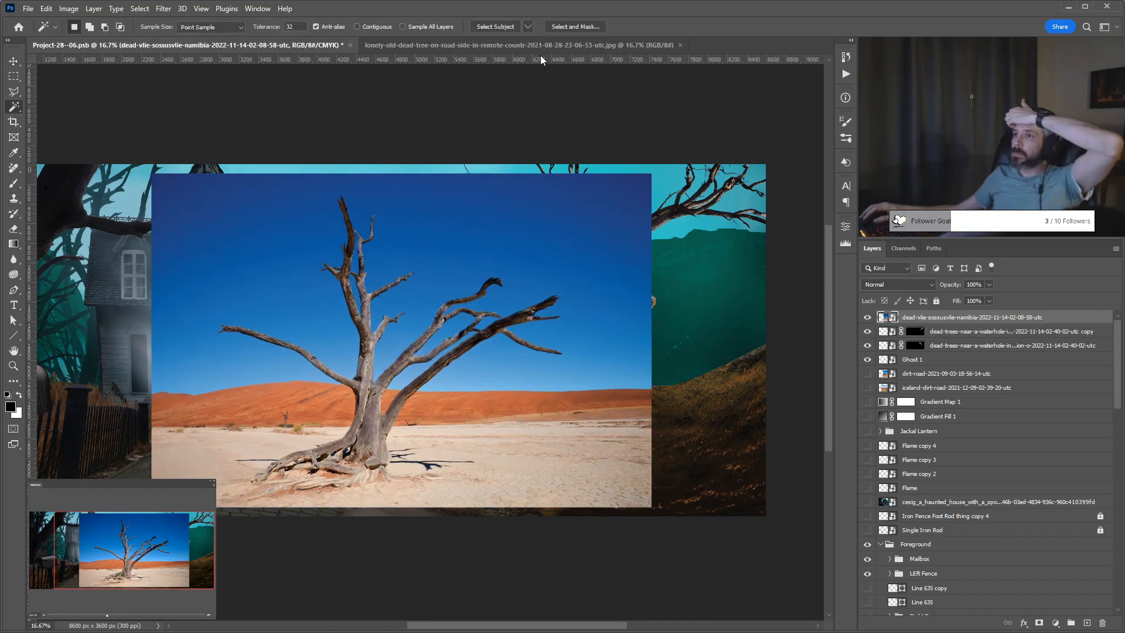
{"action": "left_click", "coordinate": [508, 28]}
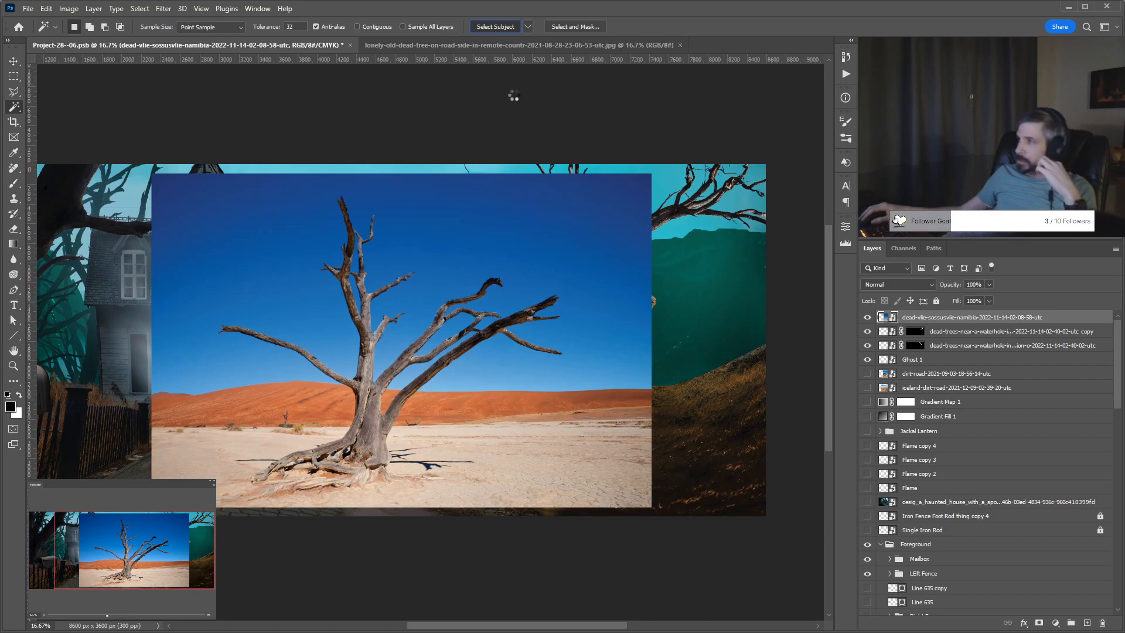
{"action": "left_click", "coordinate": [1039, 623]}
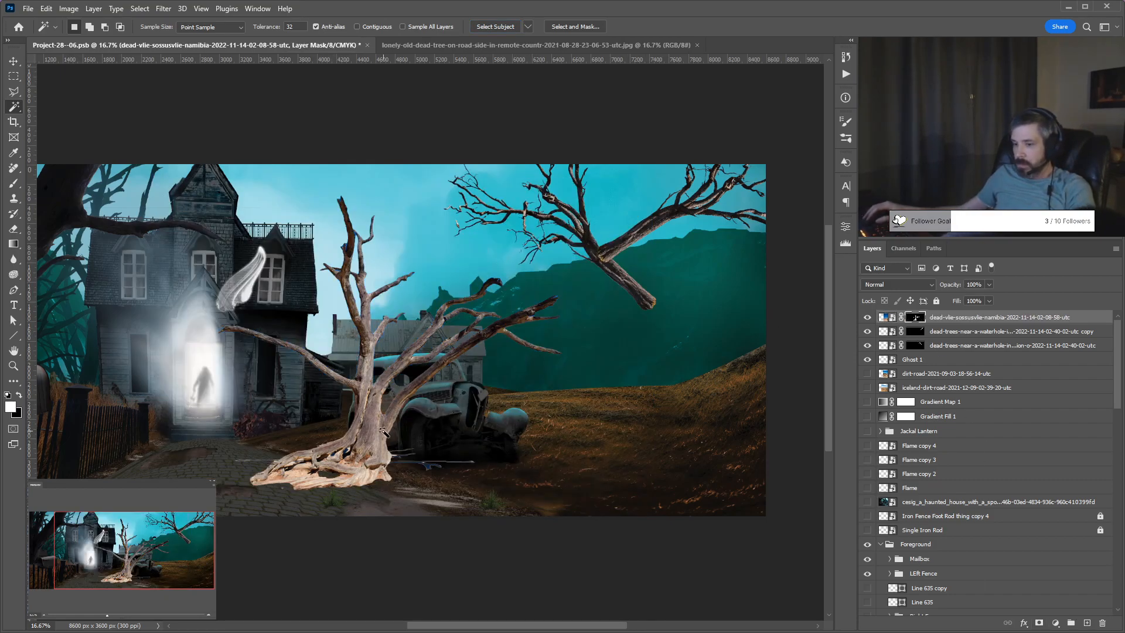
Move the masked Dead Vlie tree onto the hillside beside the old car.
{"action": "key", "text": "v"}
{"action": "left_click_drag", "start_coordinate": [382, 432], "coordinate": [423, 273]}
{"action": "scroll", "coordinate": [423, 273], "scroll_direction": "up", "scroll_amount": 6}
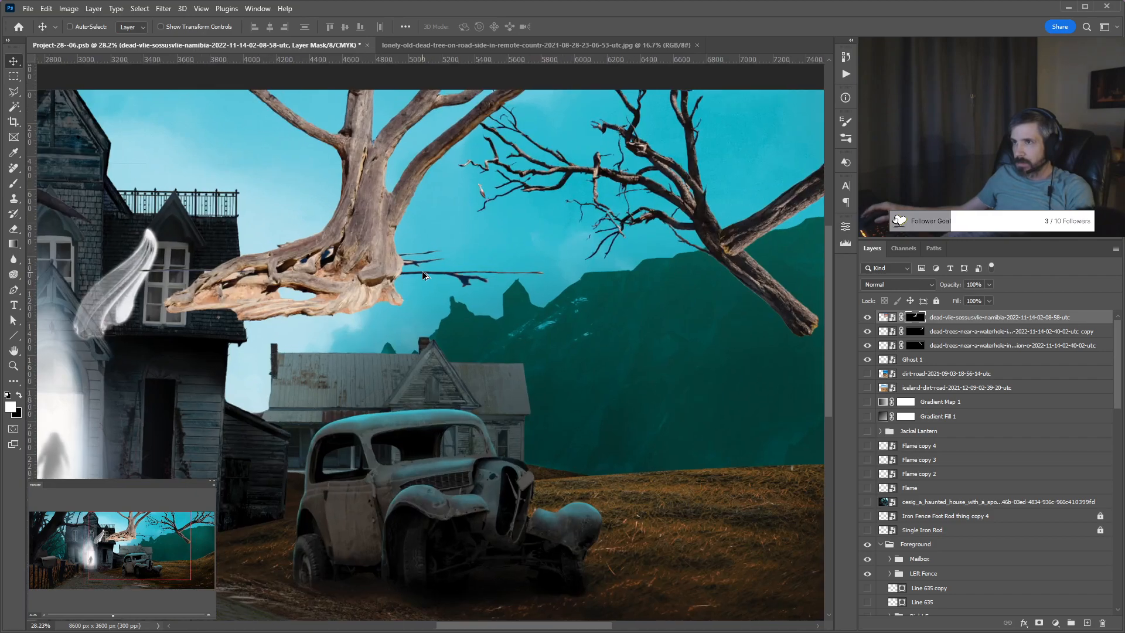
{"action": "scroll", "coordinate": [422, 271], "scroll_direction": "down", "scroll_amount": 1}
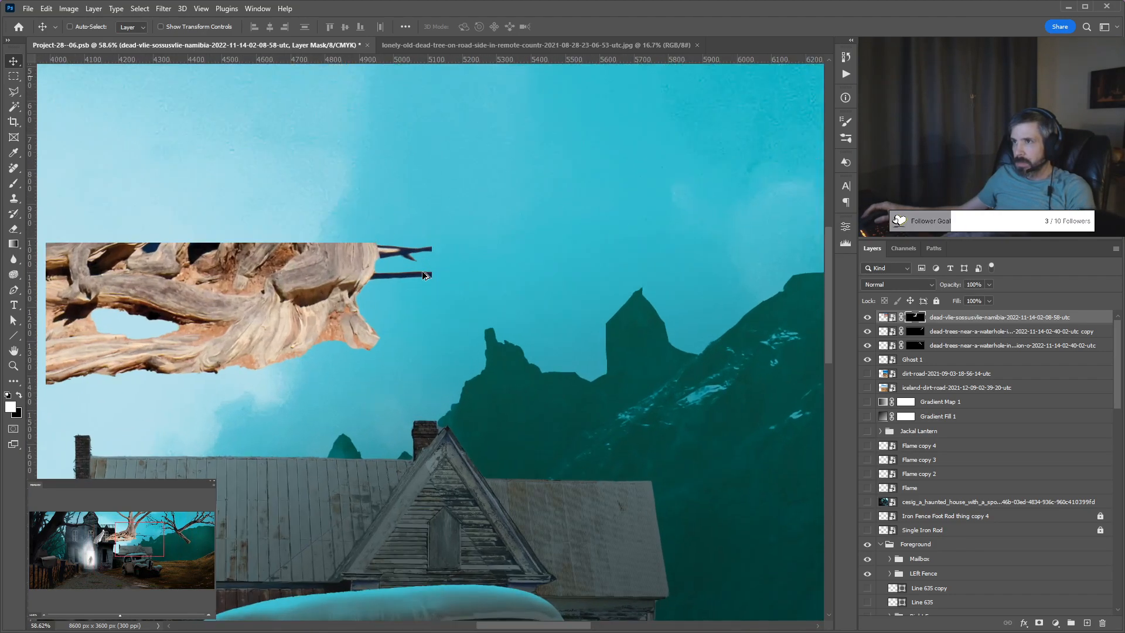
{"action": "scroll", "coordinate": [422, 271], "scroll_direction": "down", "scroll_amount": 6}
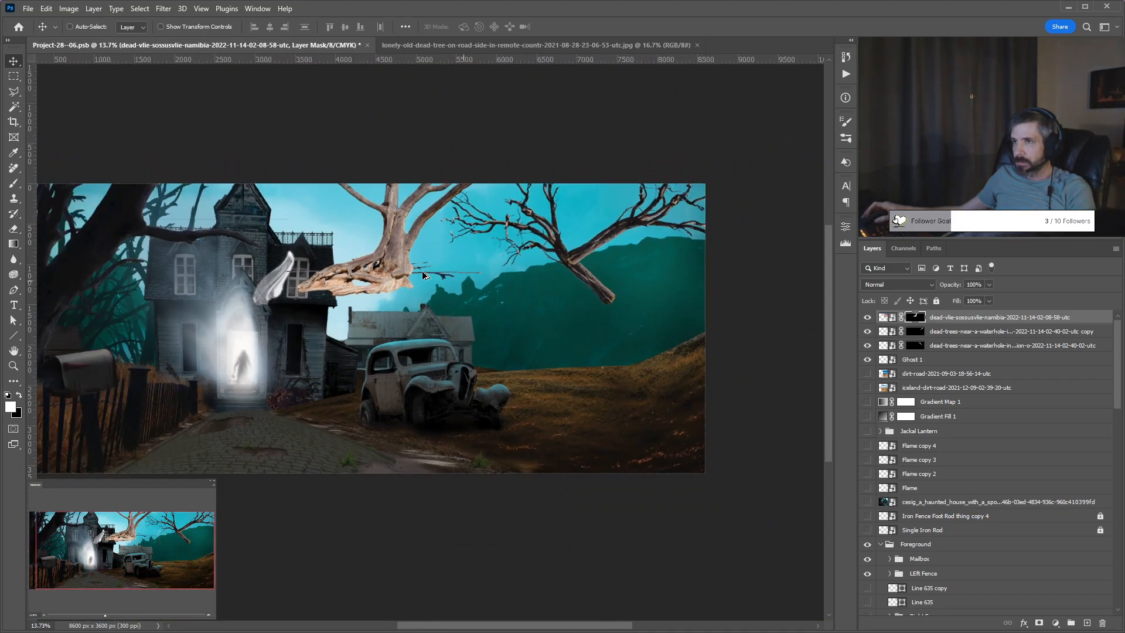
{"action": "scroll", "coordinate": [422, 270], "scroll_direction": "up", "scroll_amount": 1}
{"action": "left_click_drag", "start_coordinate": [394, 284], "coordinate": [591, 423]}
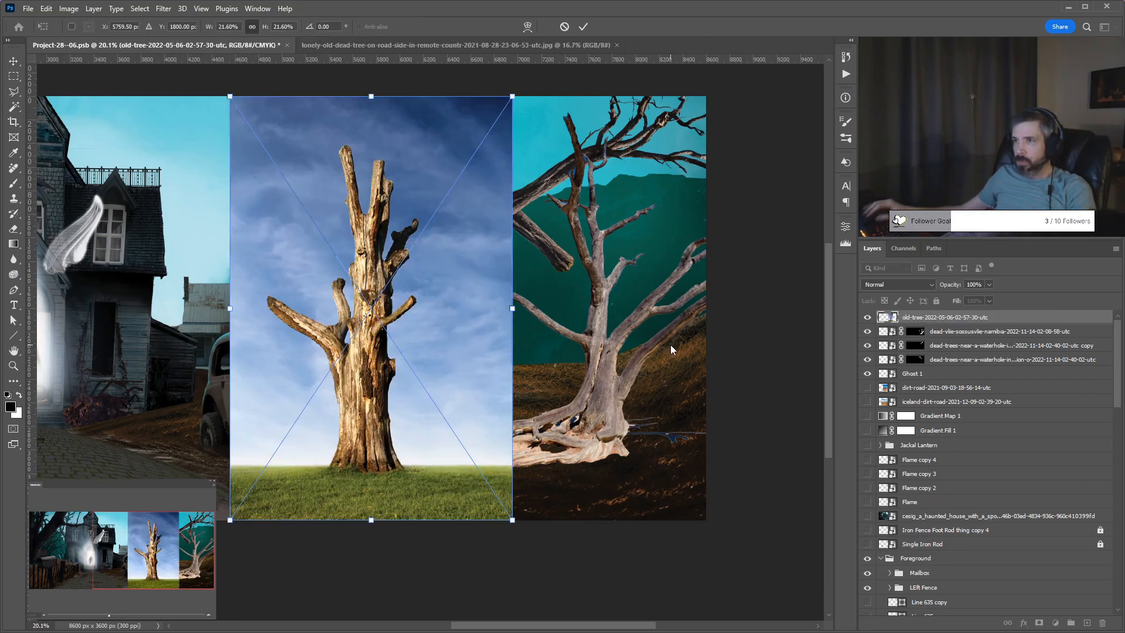
Place the old-tree photo in the composite and mask out everything but the tree using Select Subject.
{"action": "key", "text": "Return"}
{"action": "key", "text": "w"}
{"action": "left_click", "coordinate": [501, 26]}
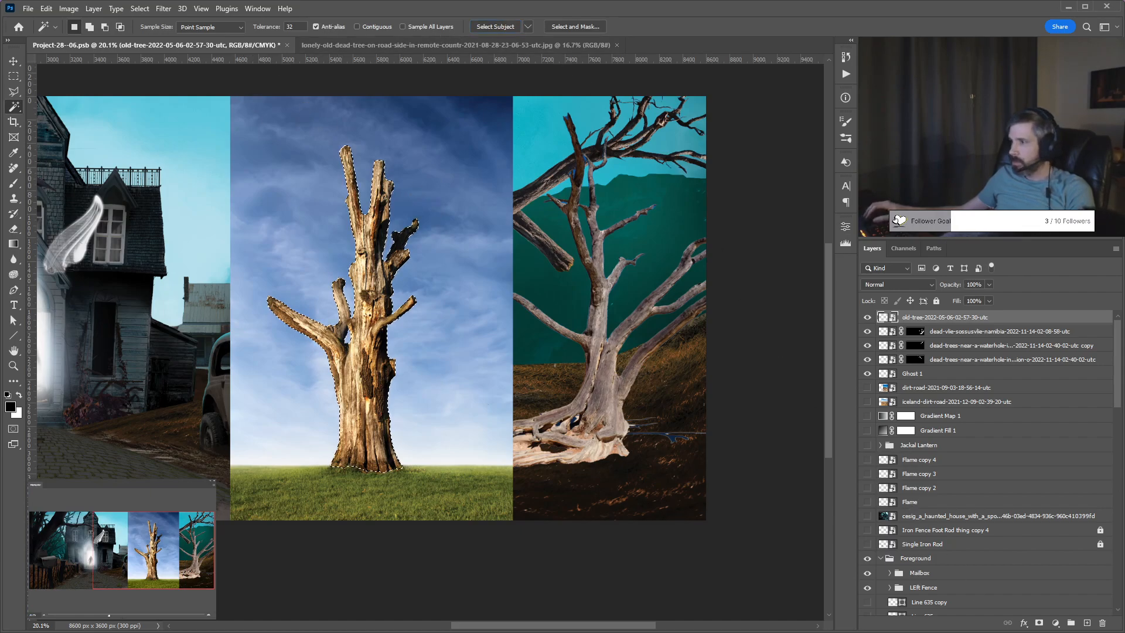
{"action": "left_click", "coordinate": [1038, 622]}
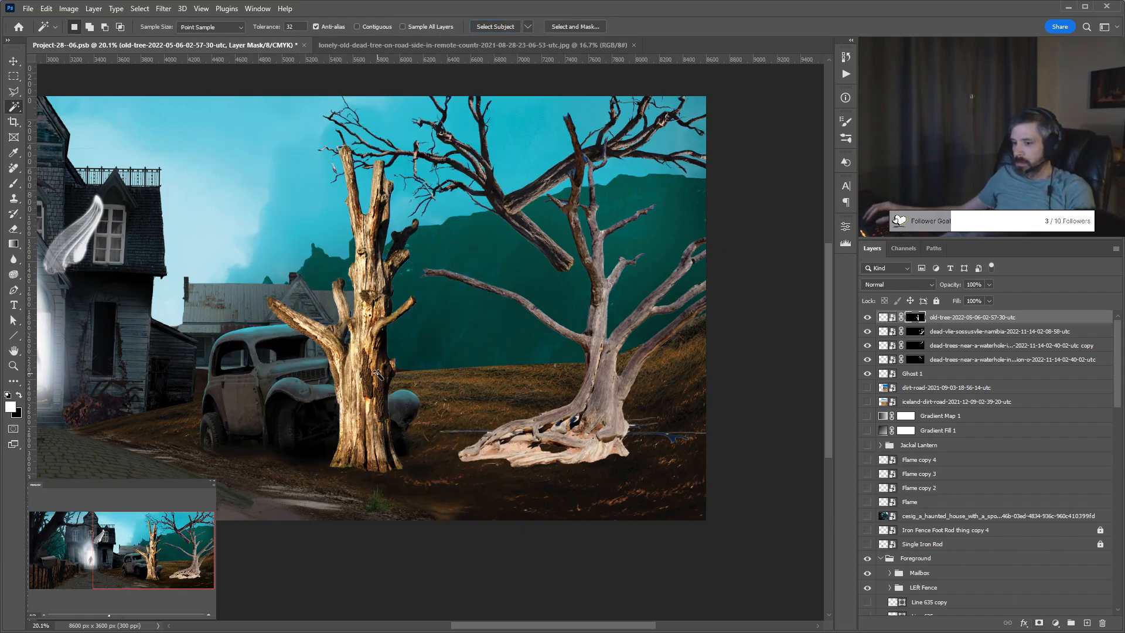
Move the masked old tree onto the hillside in front of the Dead Vlie tree's trunk and roots.
{"action": "key", "text": "v"}
{"action": "left_click_drag", "start_coordinate": [538, 382], "coordinate": [558, 364]}
{"action": "left_click_drag", "start_coordinate": [499, 384], "coordinate": [346, 383]}
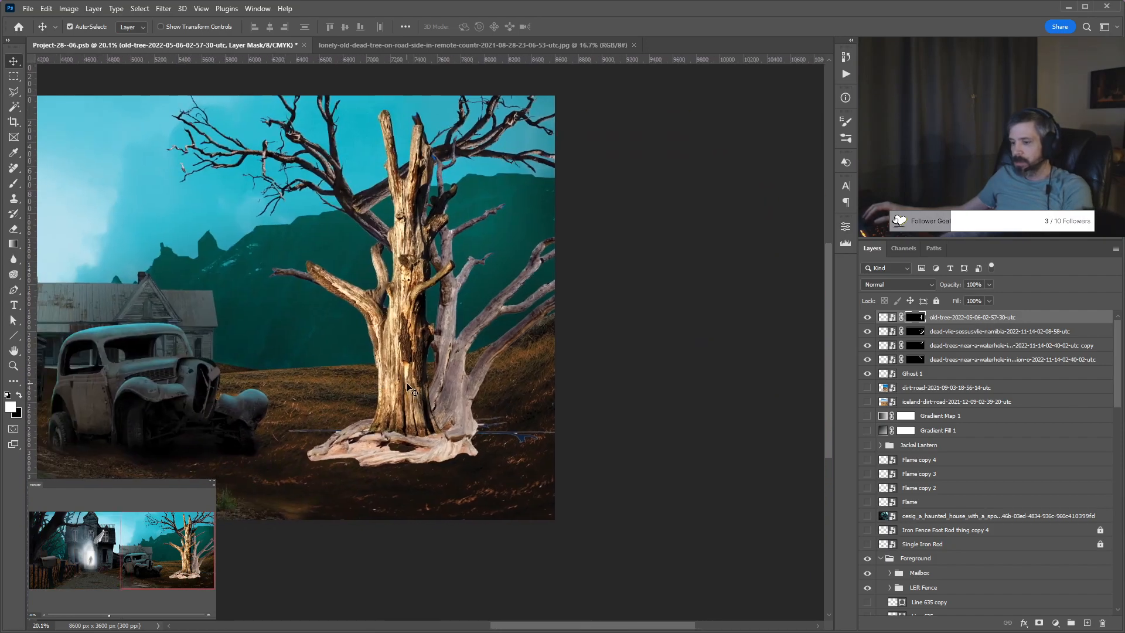
Try to widen the old tree's trunk with an offset duplicate, painting black on its mask to hide the overlapping branches.
{"action": "key", "text": "ctrl+j"}
{"action": "mouse_move", "coordinate": [418, 371]}
{"action": "left_mouse_down"}
{"action": "mouse_move", "coordinate": [441, 376]}
{"action": "mouse_move", "coordinate": [429, 380]}
{"action": "left_mouse_up"}
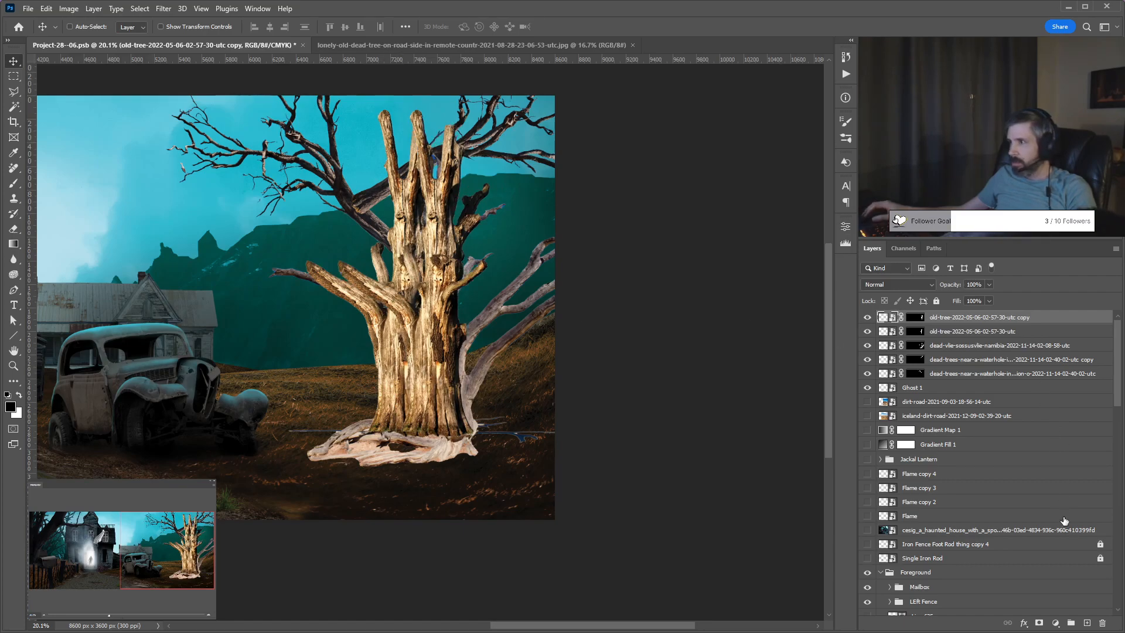
{"action": "key", "text": "b"}
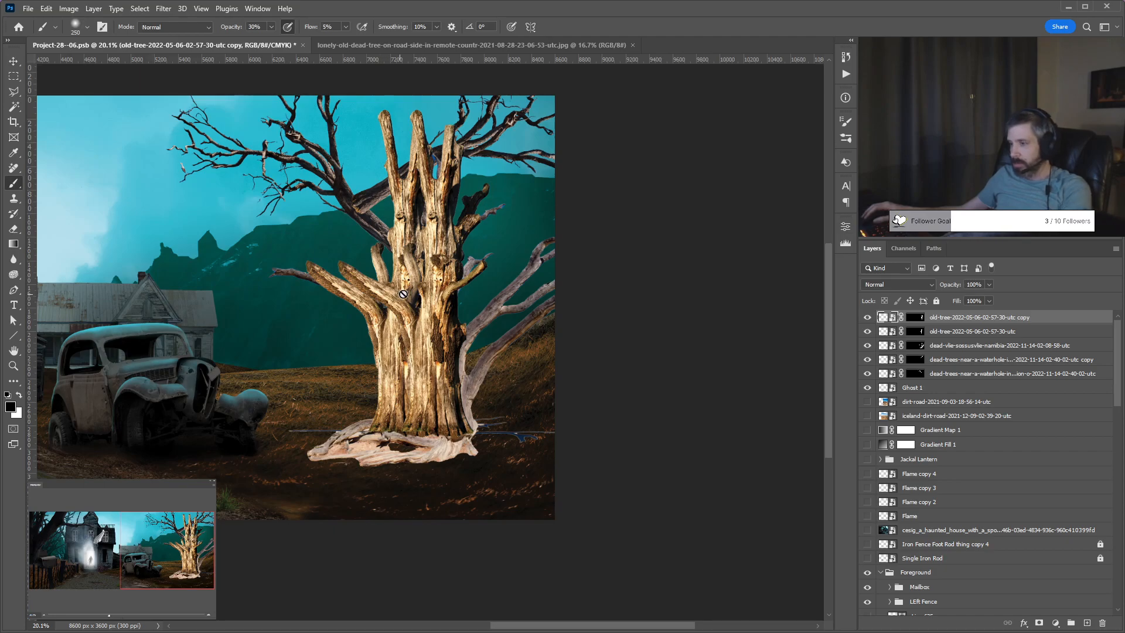
{"action": "left_click", "coordinate": [912, 318]}
{"action": "key", "text": "x"}
{"action": "key", "text": "bracketright"}
{"action": "key", "text": "bracketright"}
{"action": "key", "text": "bracketright"}
{"action": "key", "text": "x"}
{"action": "key", "text": "0"}
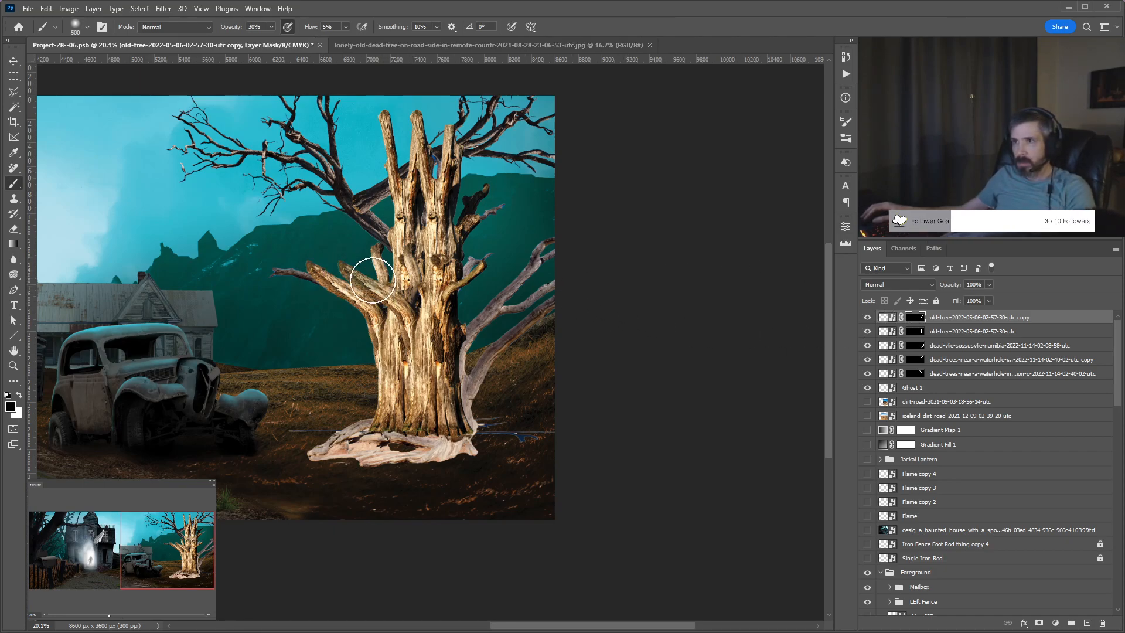
{"action": "mouse_move", "coordinate": [375, 281]}
{"action": "left_mouse_down"}
{"action": "mouse_move", "coordinate": [363, 310]}
{"action": "mouse_move", "coordinate": [354, 258]}
{"action": "mouse_move", "coordinate": [379, 331]}
{"action": "mouse_move", "coordinate": [385, 289]}
{"action": "mouse_move", "coordinate": [393, 308]}
{"action": "mouse_move", "coordinate": [386, 317]}
{"action": "mouse_move", "coordinate": [396, 239]}
{"action": "mouse_move", "coordinate": [395, 359]}
{"action": "mouse_move", "coordinate": [356, 397]}
{"action": "mouse_move", "coordinate": [404, 293]}
{"action": "left_mouse_up"}
Nudge the duplicate old tree closer to the original, and delete its mask and layer.
{"action": "key", "text": "v"}
{"action": "mouse_move", "coordinate": [438, 360]}
{"action": "left_mouse_down"}
{"action": "mouse_move", "coordinate": [419, 348]}
{"action": "mouse_move", "coordinate": [417, 359]}
{"action": "mouse_move", "coordinate": [434, 358]}
{"action": "left_mouse_up"}
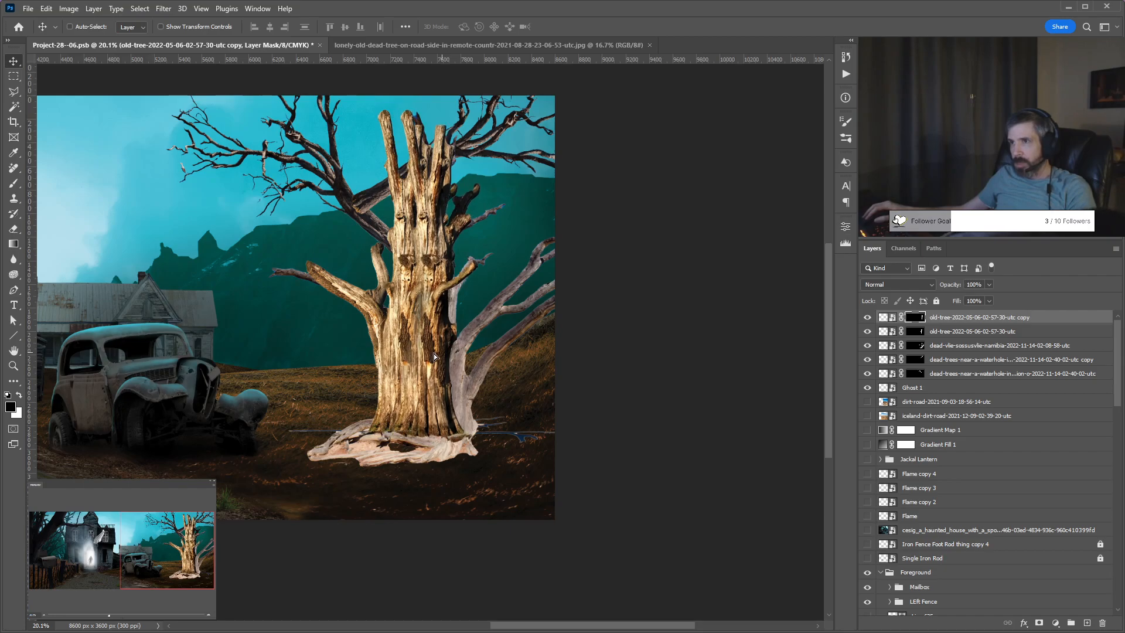
{"action": "key", "text": "Delete"}
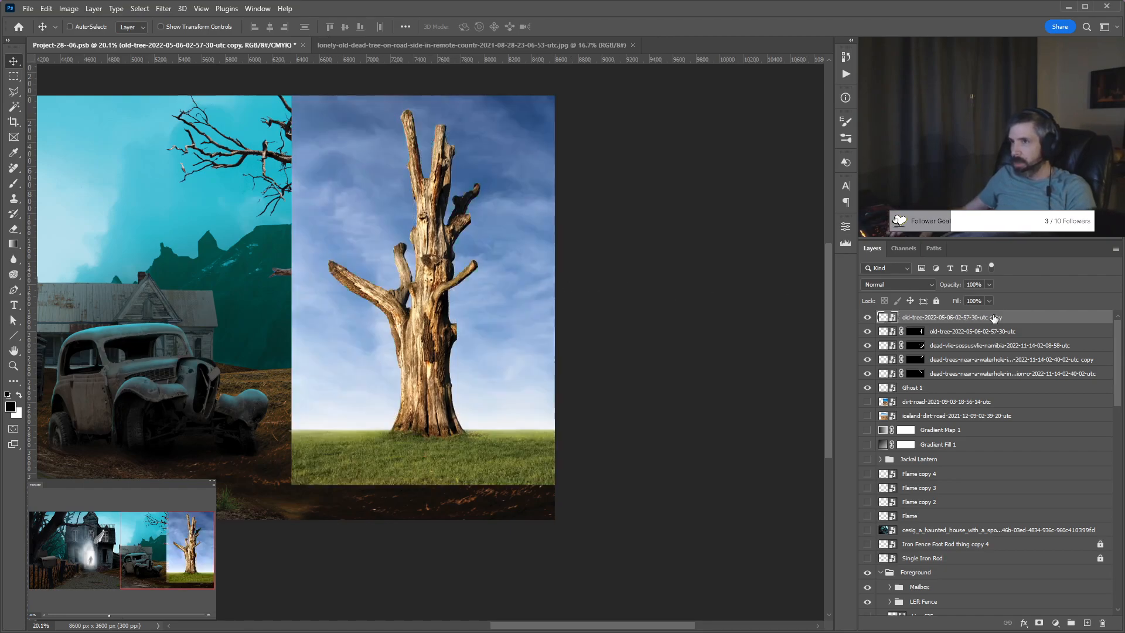
{"action": "key", "text": "Delete"}
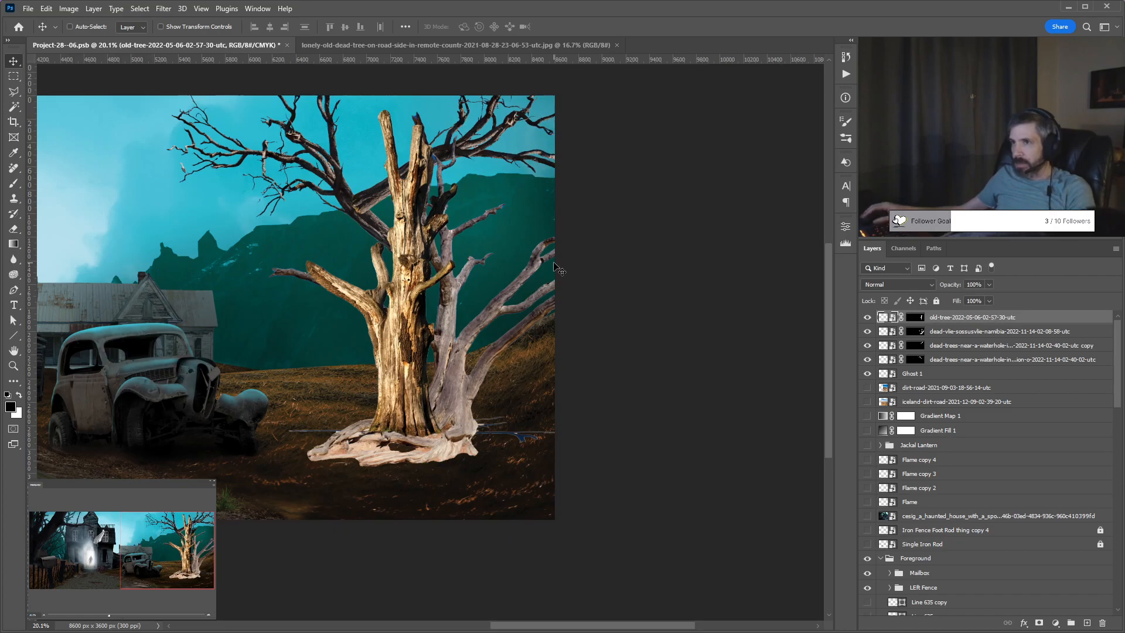
Shift the old tree right to cover the Dead Vlie tree's trunk, and cancel placing the white desert tree photo.
{"action": "mouse_move", "coordinate": [438, 338]}
{"action": "left_mouse_down"}
{"action": "mouse_move", "coordinate": [510, 337]}
{"action": "mouse_move", "coordinate": [381, 338]}
{"action": "mouse_move", "coordinate": [450, 338]}
{"action": "left_mouse_up"}
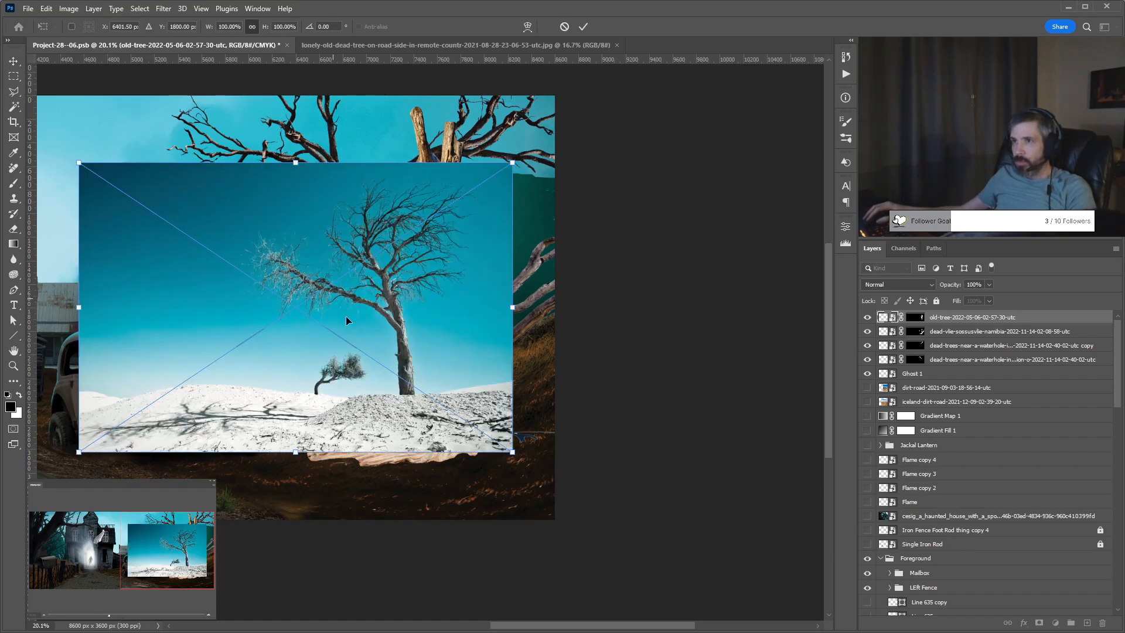
{"action": "key", "text": "Escape"}
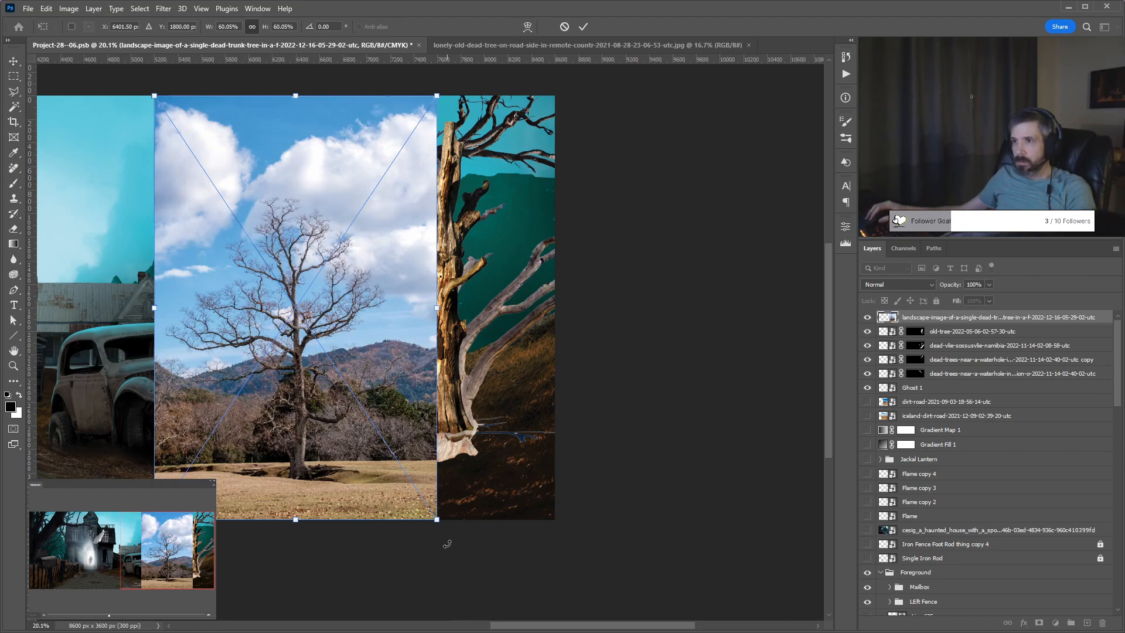
Try enlarging the single dead tree photo to 113.40% and positioning it over the hillside beside the car.
{"action": "left_click_drag", "start_coordinate": [437, 519], "coordinate": [557, 620]}
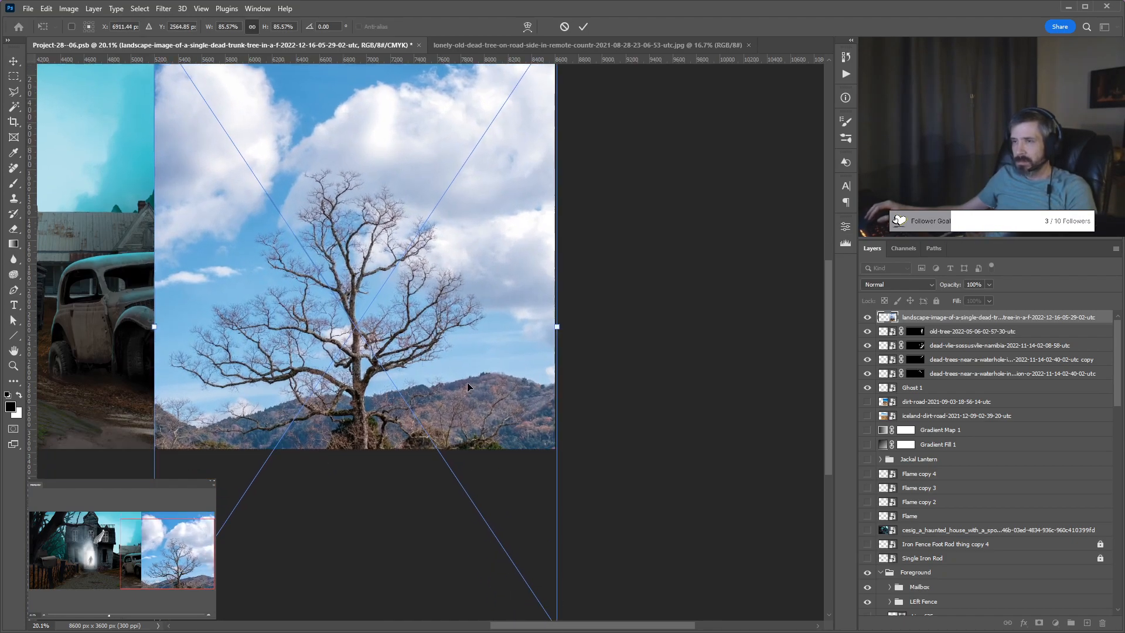
{"action": "scroll", "coordinate": [430, 311], "scroll_direction": "down", "scroll_amount": 2}
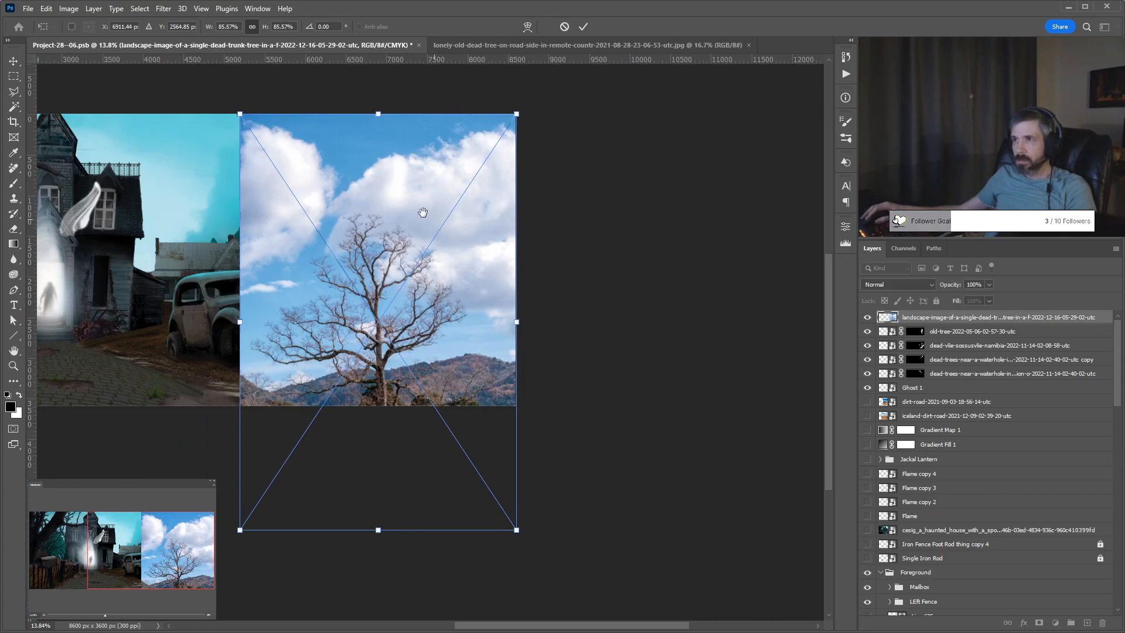
{"action": "left_click_drag", "start_coordinate": [429, 216], "coordinate": [476, 382]}
{"action": "left_click_drag", "start_coordinate": [571, 275], "coordinate": [699, 178]}
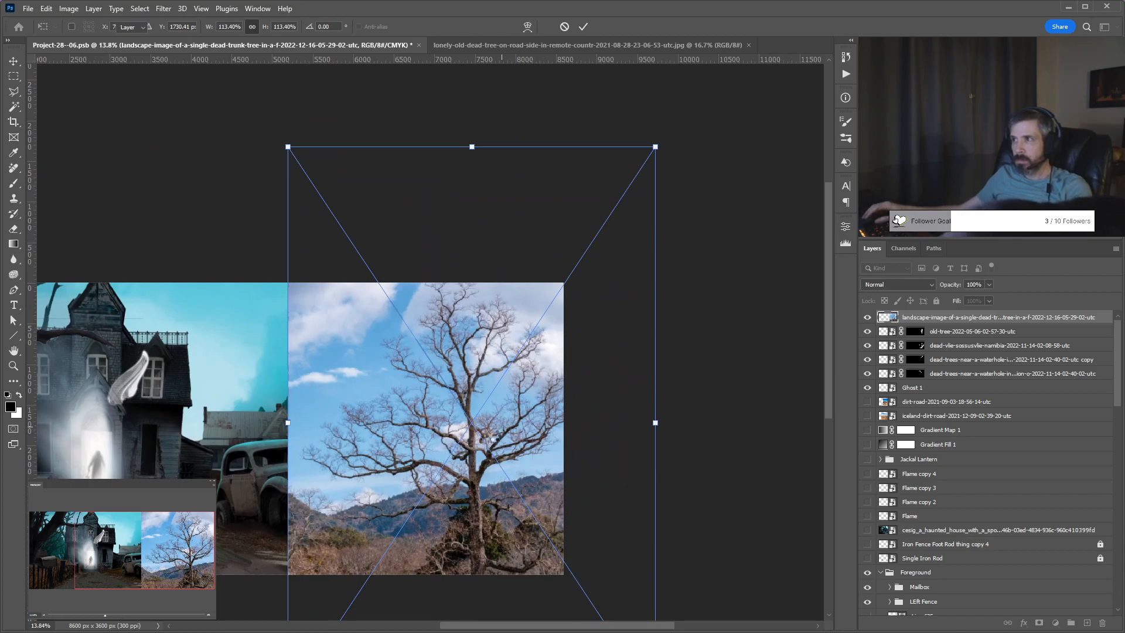
{"action": "key", "text": "Return"}
{"action": "left_click_drag", "start_coordinate": [476, 437], "coordinate": [423, 364]}
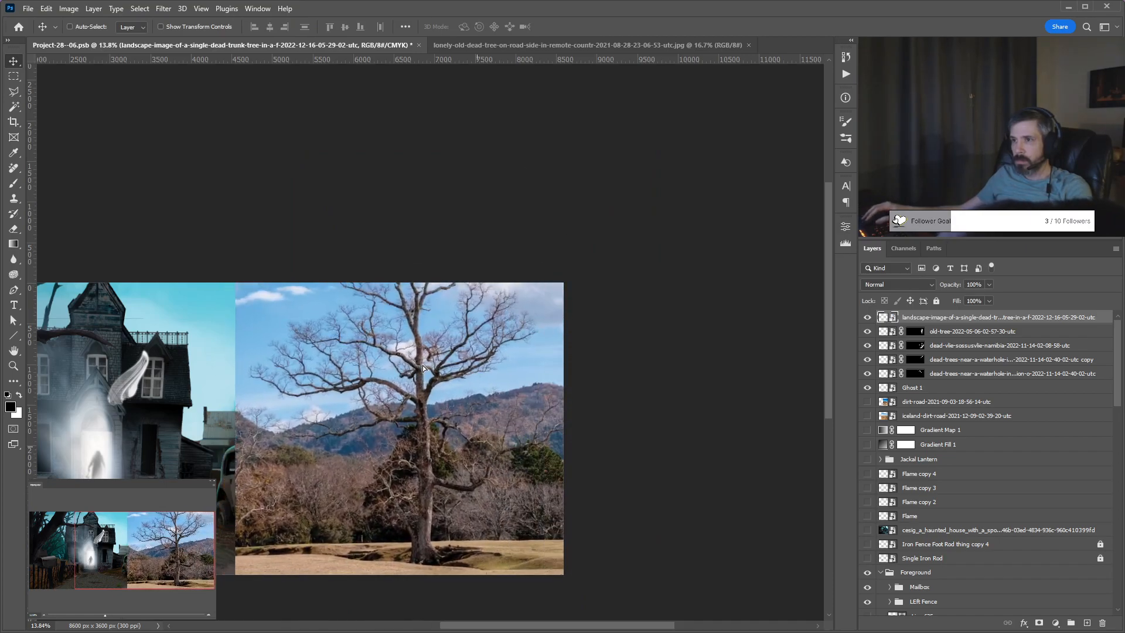
Try masking the single dead tree photo from its selected subject, and delete its layer.
{"action": "key", "text": "w"}
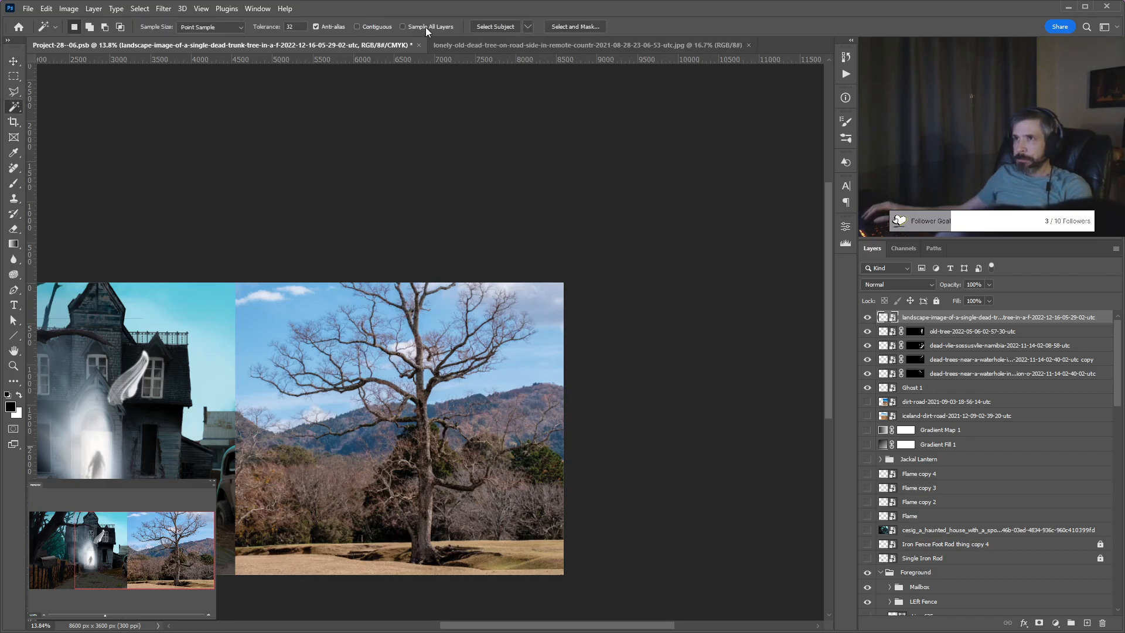
{"action": "left_click", "coordinate": [502, 26]}
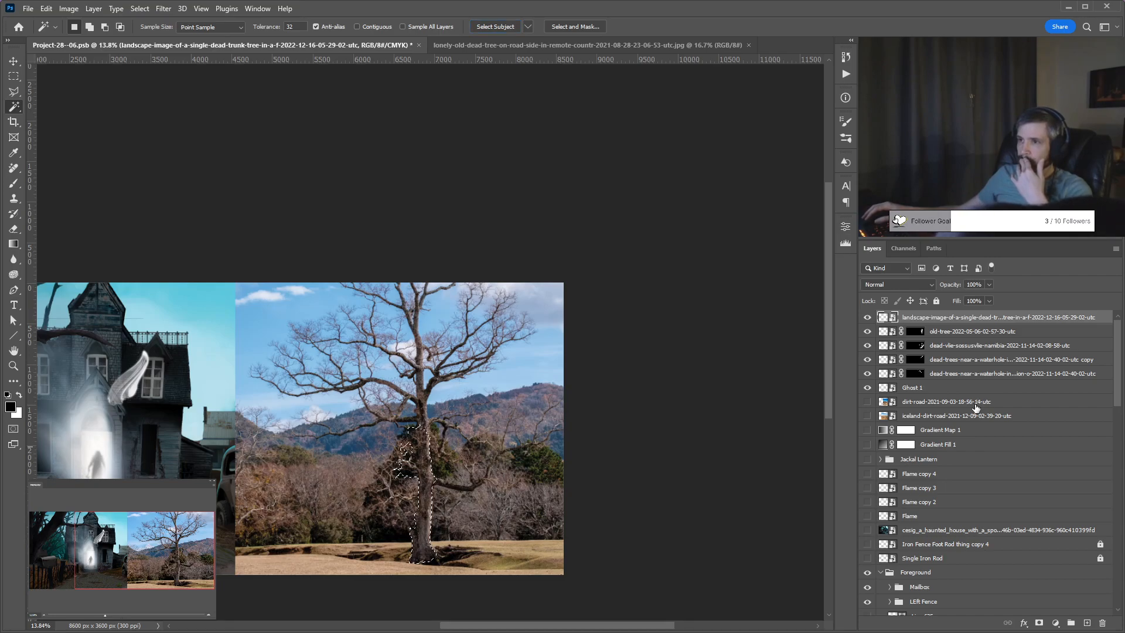
{"action": "left_click", "coordinate": [1039, 623]}
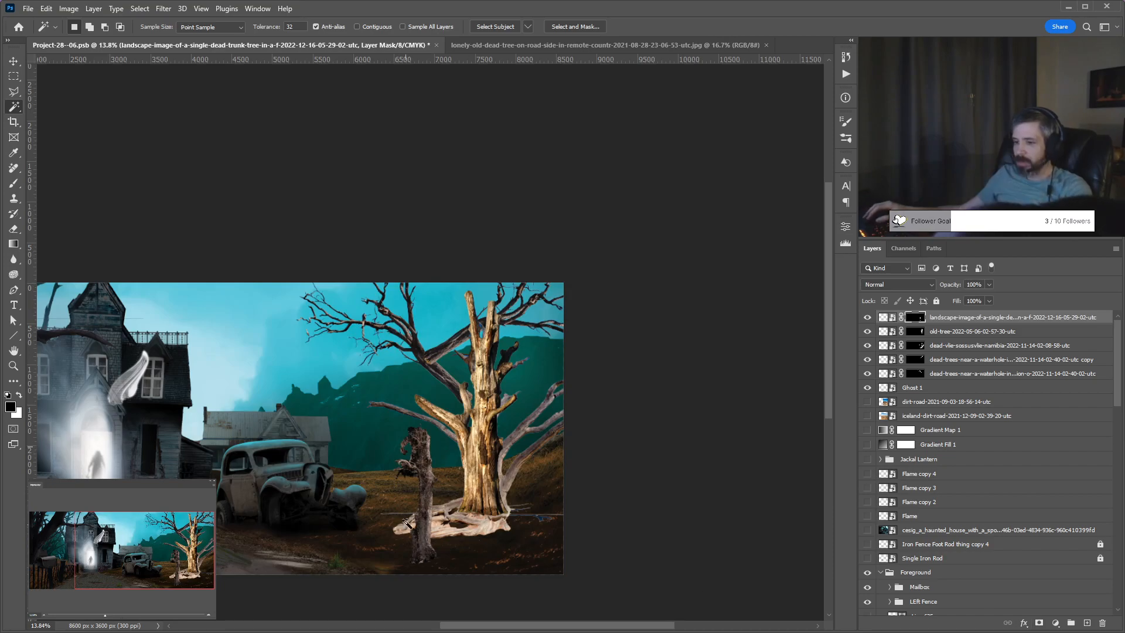
{"action": "key", "text": "Delete"}
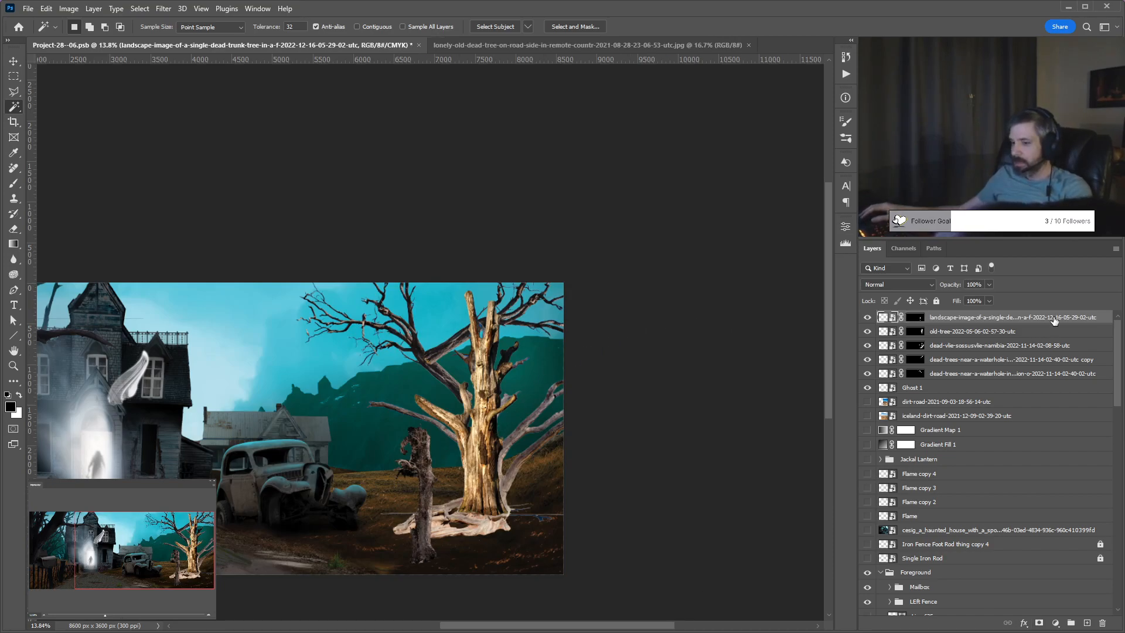
Place the white-backed vulture photo and mask it to the automatically selected subject.
{"action": "key", "text": "v"}
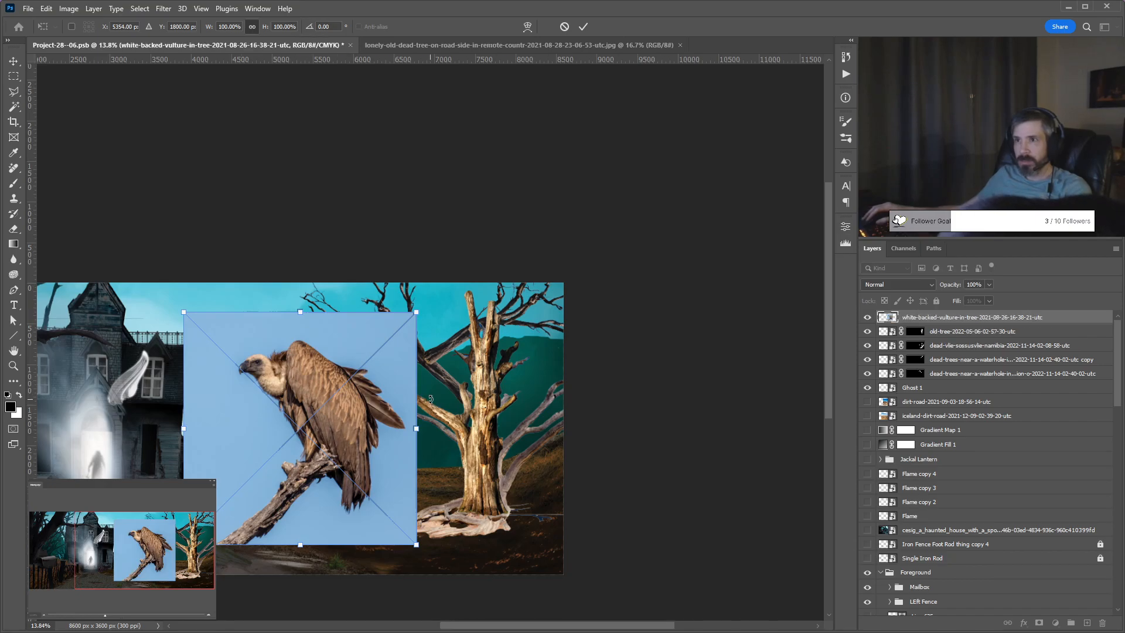
{"action": "key", "text": "Return"}
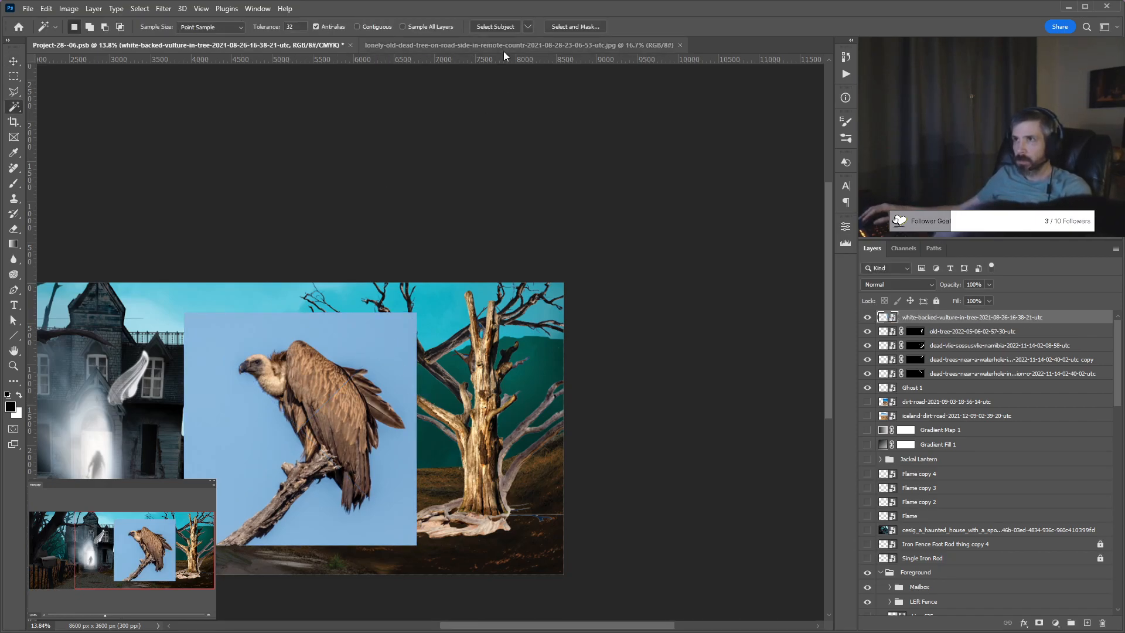
{"action": "left_click", "coordinate": [487, 27]}
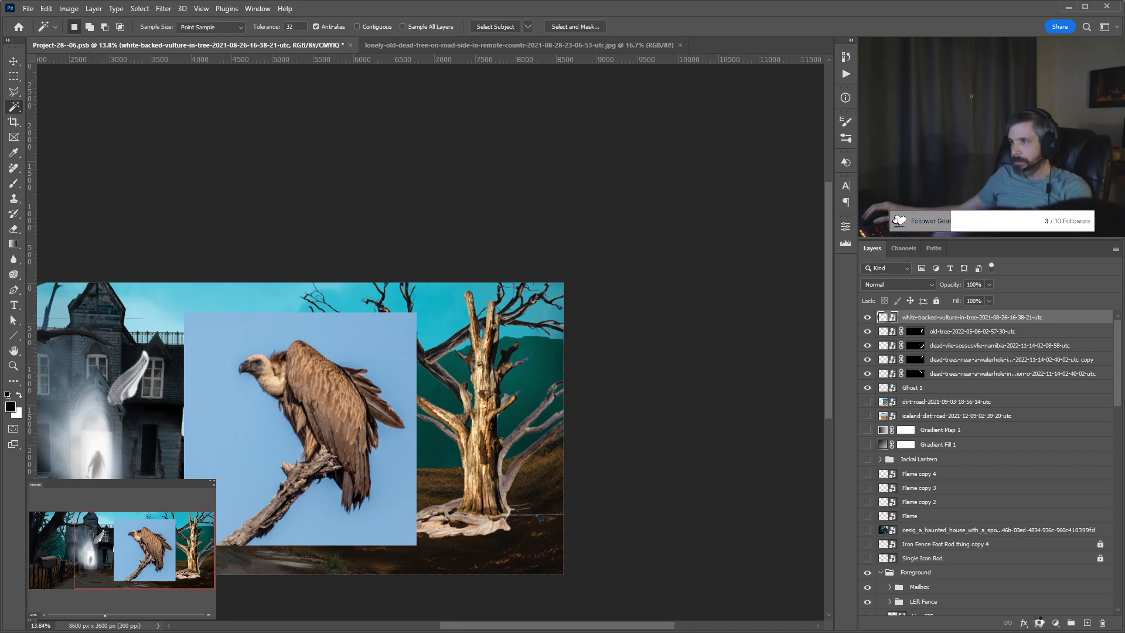
{"action": "left_click", "coordinate": [1039, 623]}
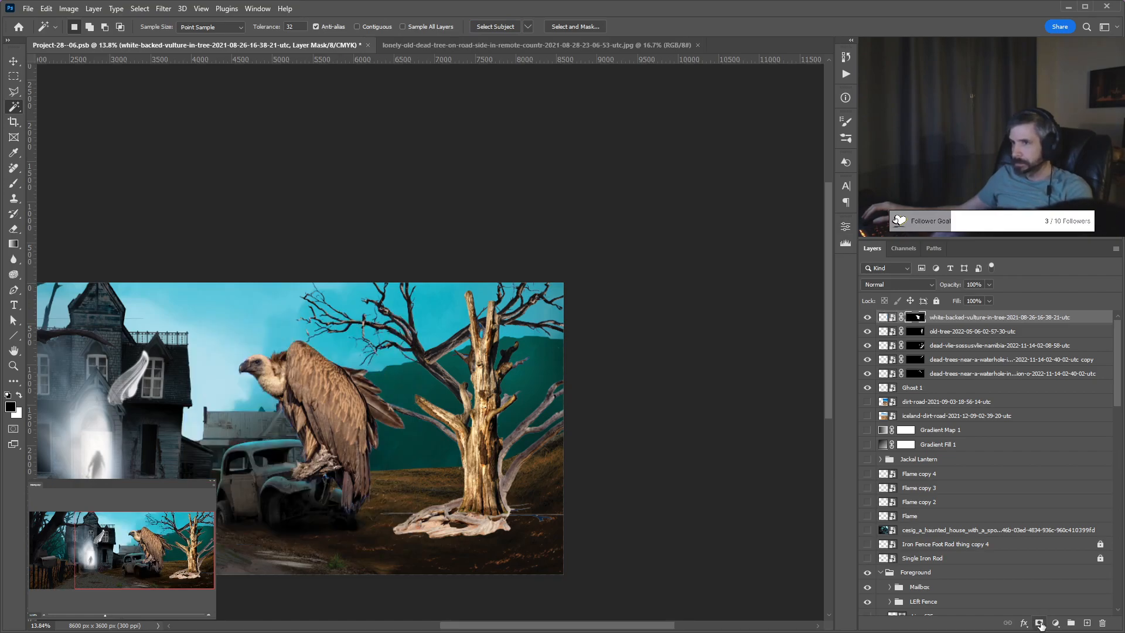
Try the vulture in front of the old tree, and convert its masked layer to a smart object.
{"action": "key", "text": "v"}
{"action": "left_click_drag", "start_coordinate": [351, 435], "coordinate": [493, 421]}
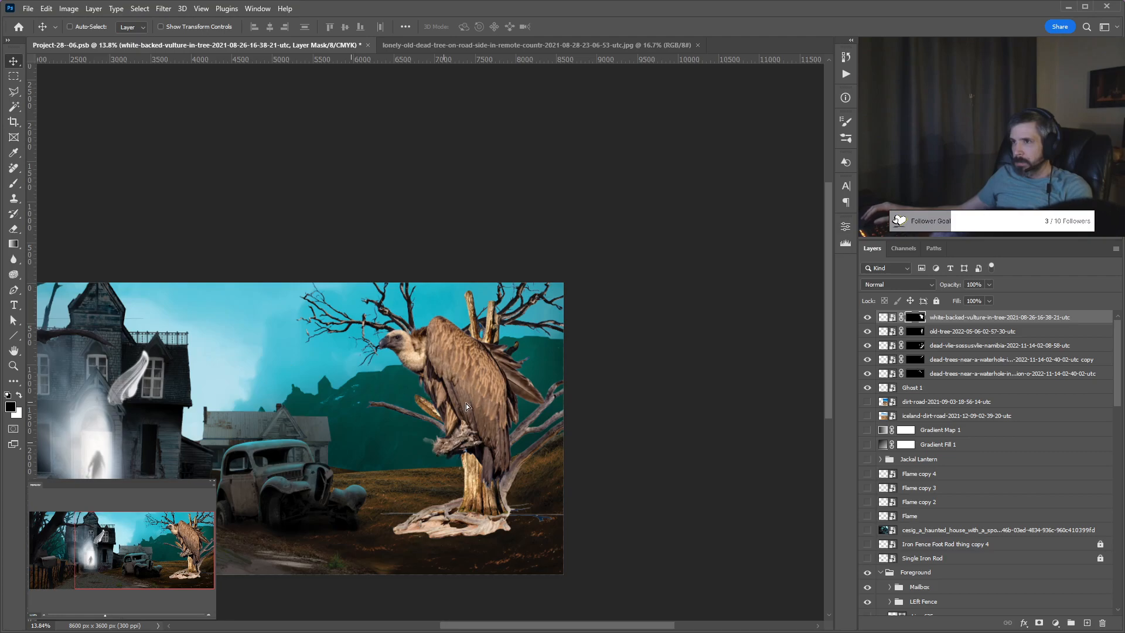
{"action": "key", "text": "ctrl+z"}
{"action": "key", "text": "ctrl+z"}
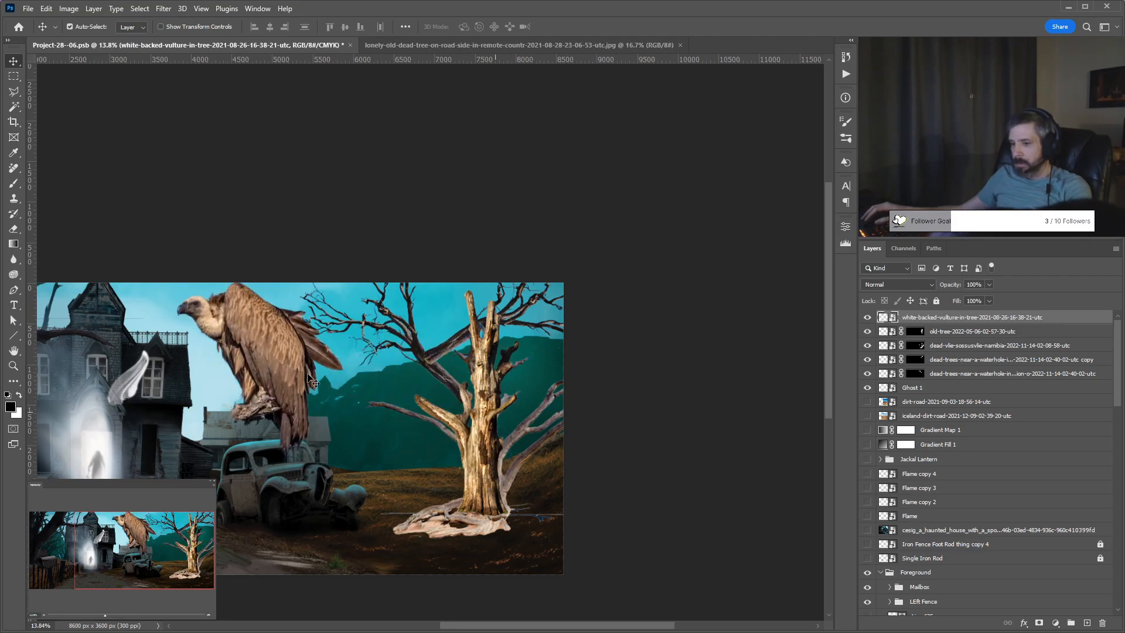
Scale the vulture down to 50.51% and position it above the small background house.
{"action": "key", "text": "ctrl+t"}
{"action": "left_click_drag", "start_coordinate": [348, 277], "coordinate": [264, 366]}
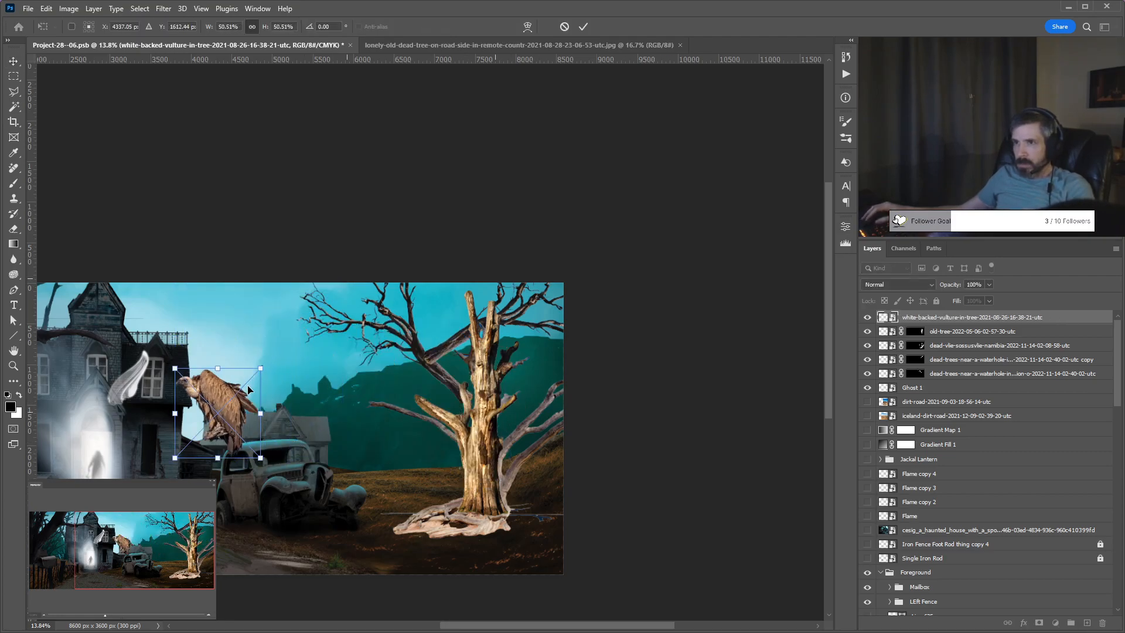
{"action": "left_click_drag", "start_coordinate": [223, 396], "coordinate": [424, 401]}
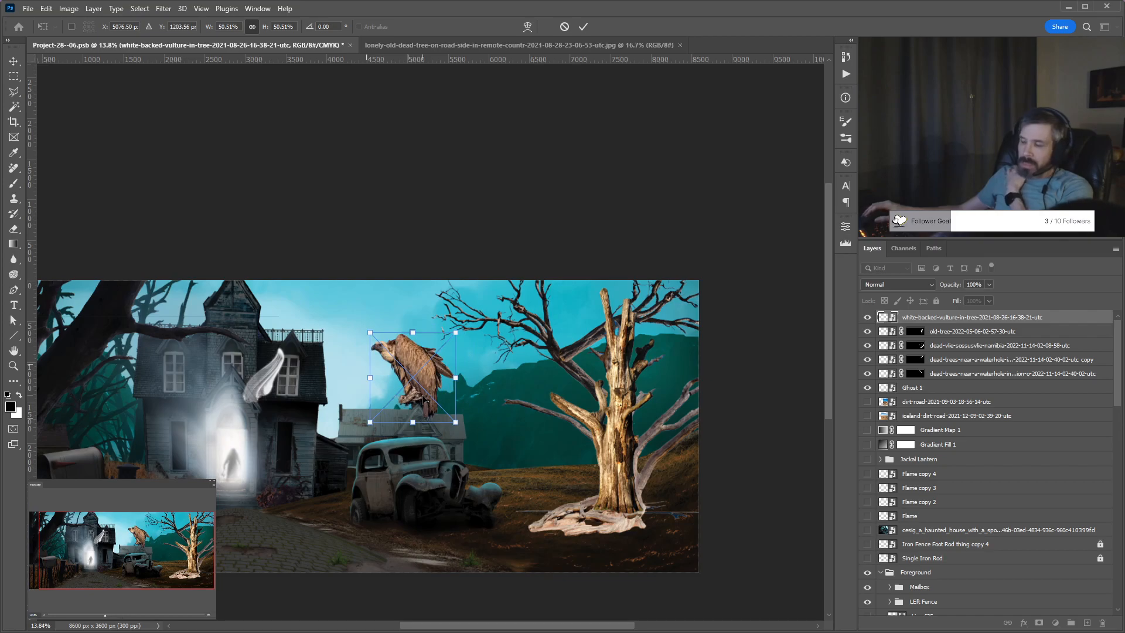
{"action": "key", "text": "ctrl+plus"}
{"action": "key", "text": "ctrl+plus"}
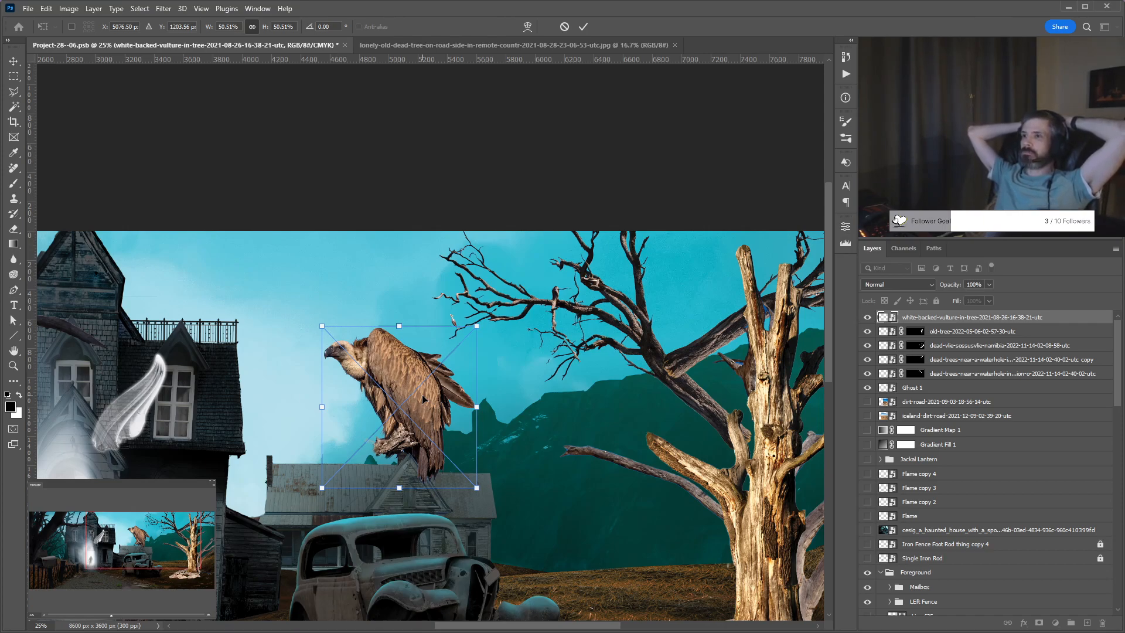
{"action": "key", "text": "Return"}
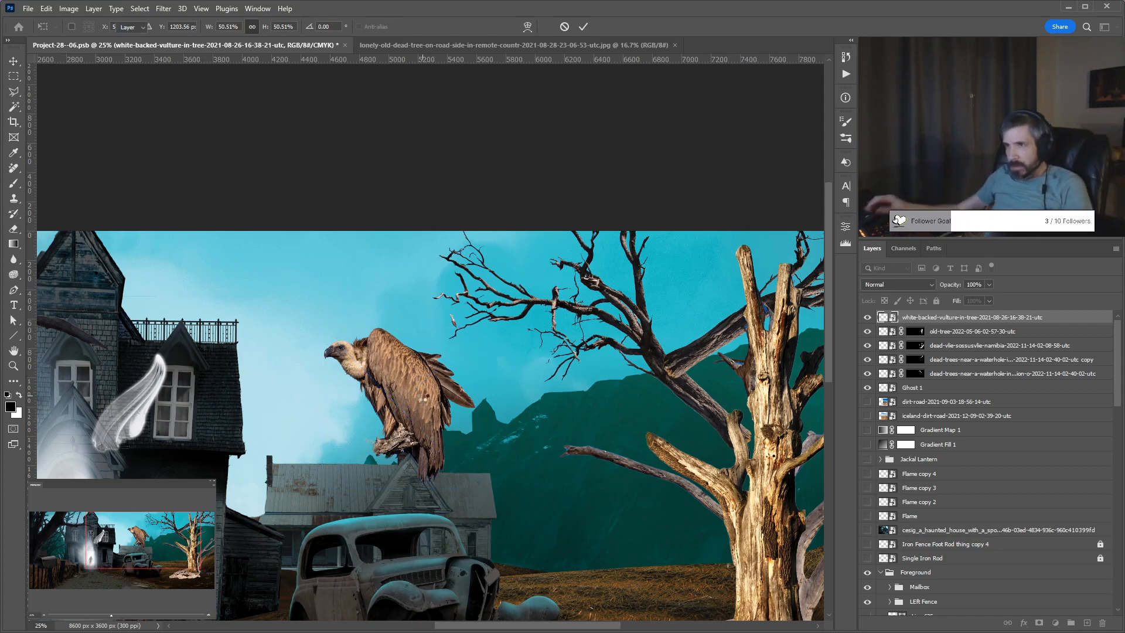
Shrink the vulture to 15.41% and perch it on the haunted house's roof railing.
{"action": "left_click_drag", "start_coordinate": [421, 399], "coordinate": [405, 325]}
{"action": "key", "text": "ctrl+t"}
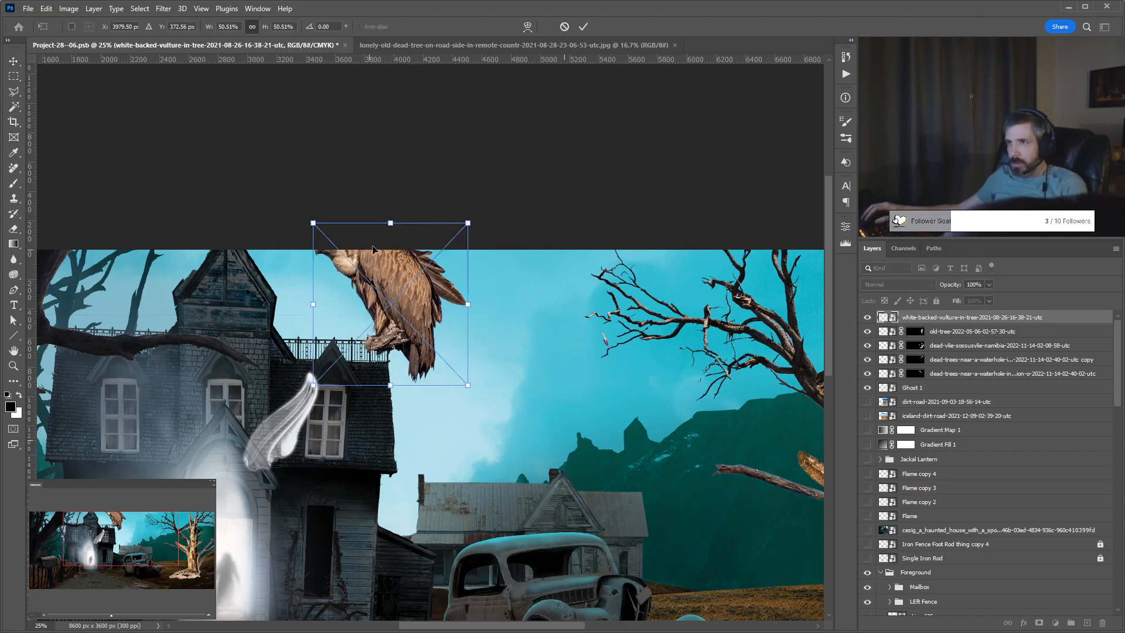
{"action": "left_click_drag", "start_coordinate": [324, 242], "coordinate": [420, 335]}
{"action": "left_click_drag", "start_coordinate": [452, 371], "coordinate": [395, 337]}
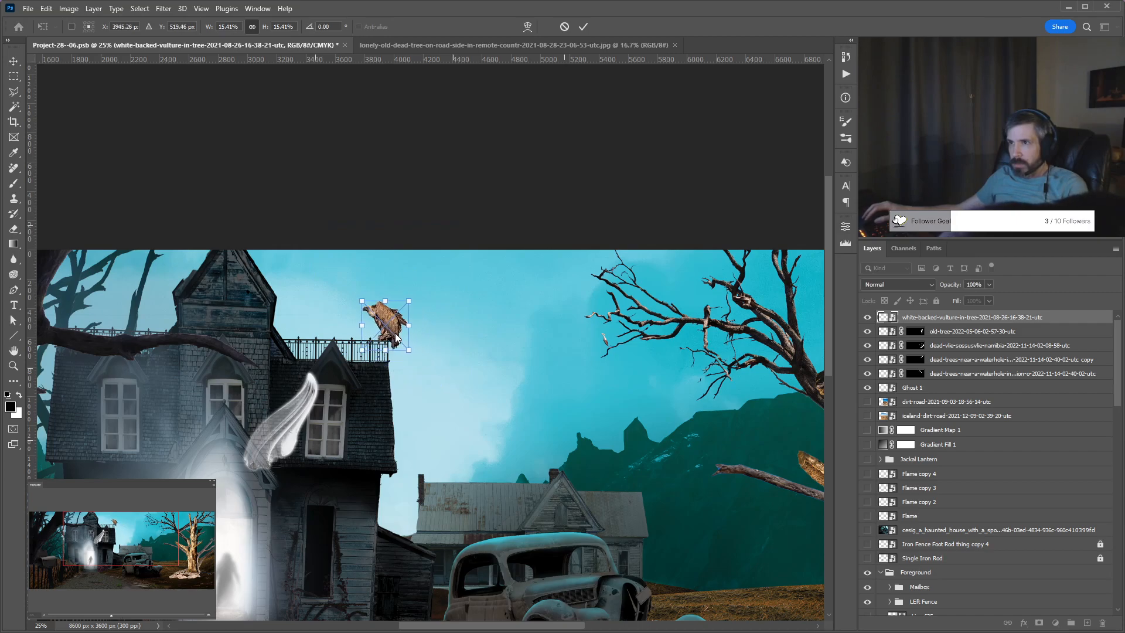
{"action": "key", "text": "Return"}
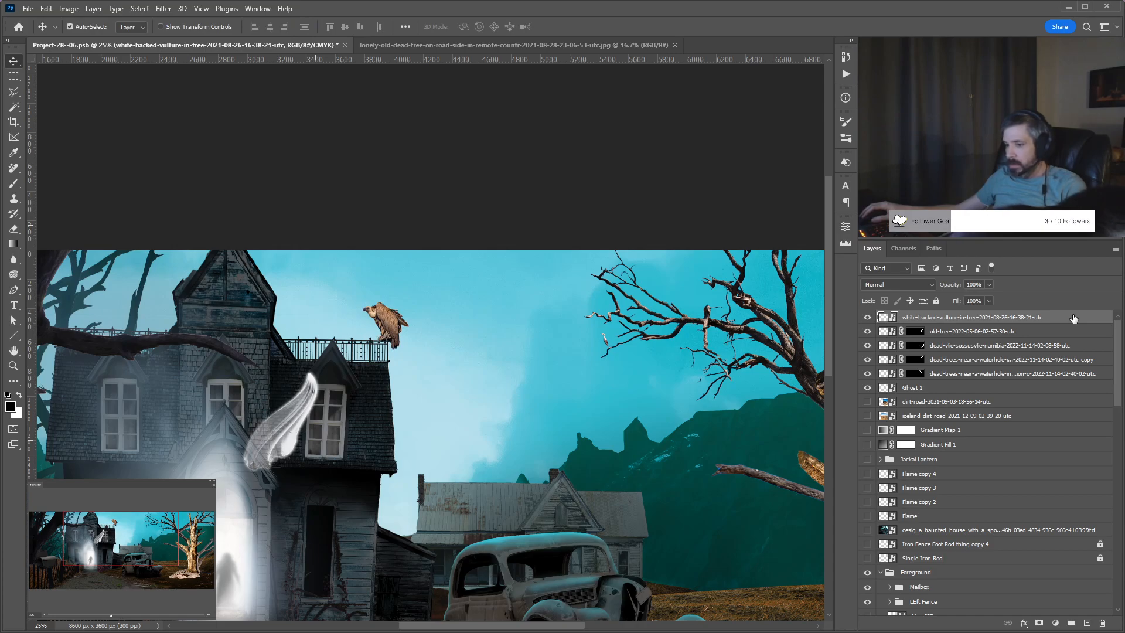
Group the vulture layer and name the group Vulture.
{"action": "key", "text": "ctrl+g"}
{"action": "double_click", "coordinate": [913, 319]}
{"action": "type", "text": "Vulture"}
{"action": "key", "text": "Return"}
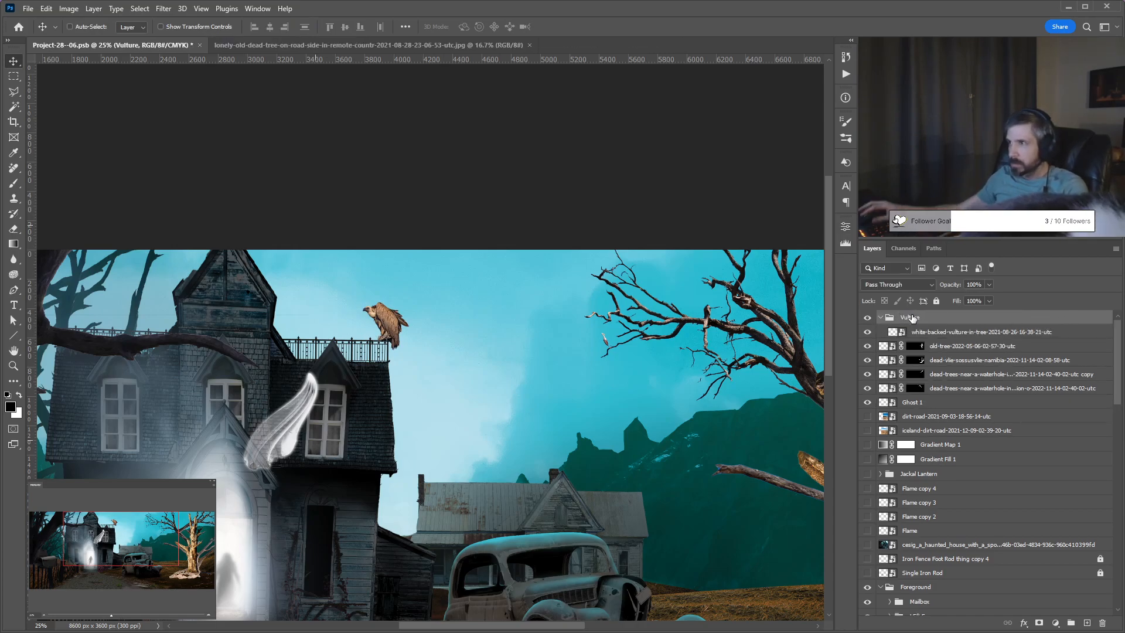
Darken the vulture with an Exposure adjustment clipped to its layer, and collapse the Vulture group.
{"action": "left_click", "coordinate": [949, 334]}
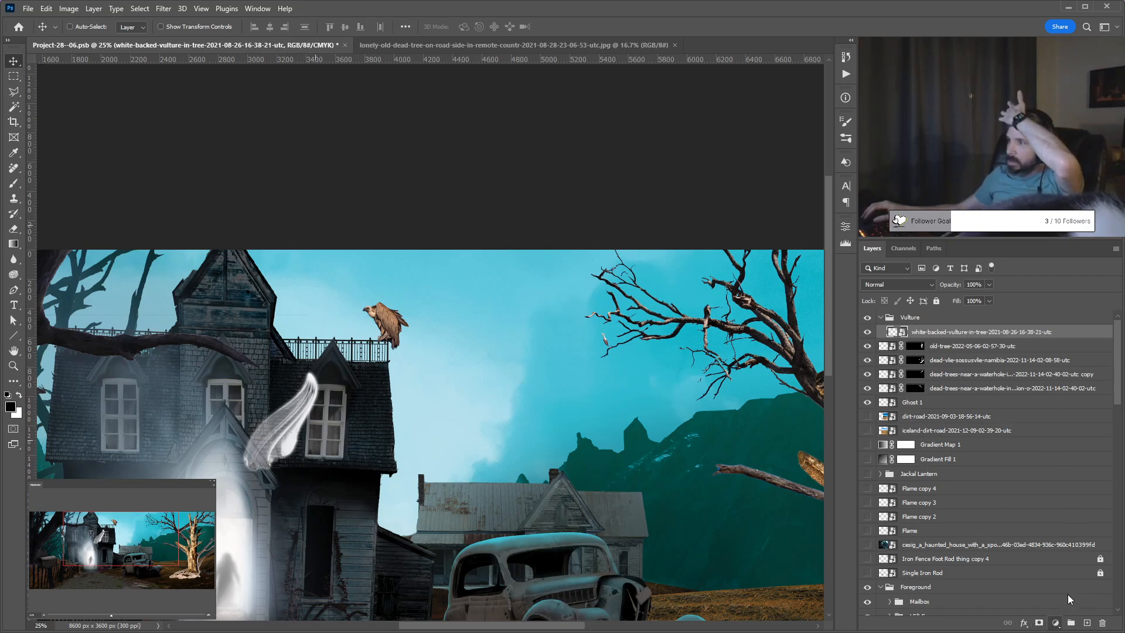
{"action": "key", "text": "F2"}
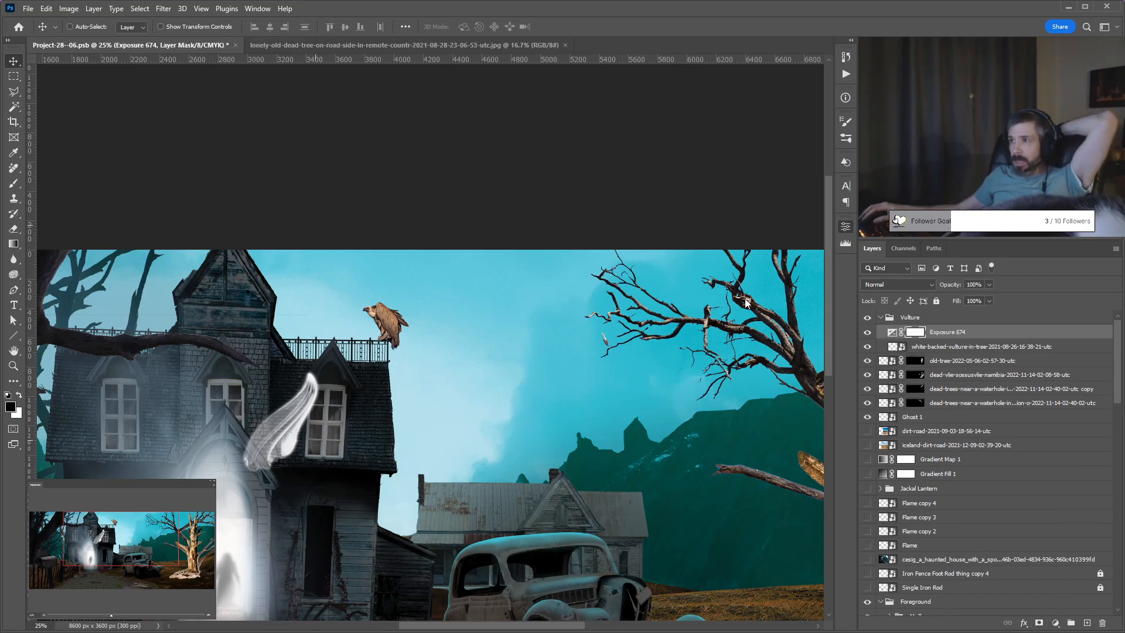
{"action": "key", "text": "ctrl+alt+g"}
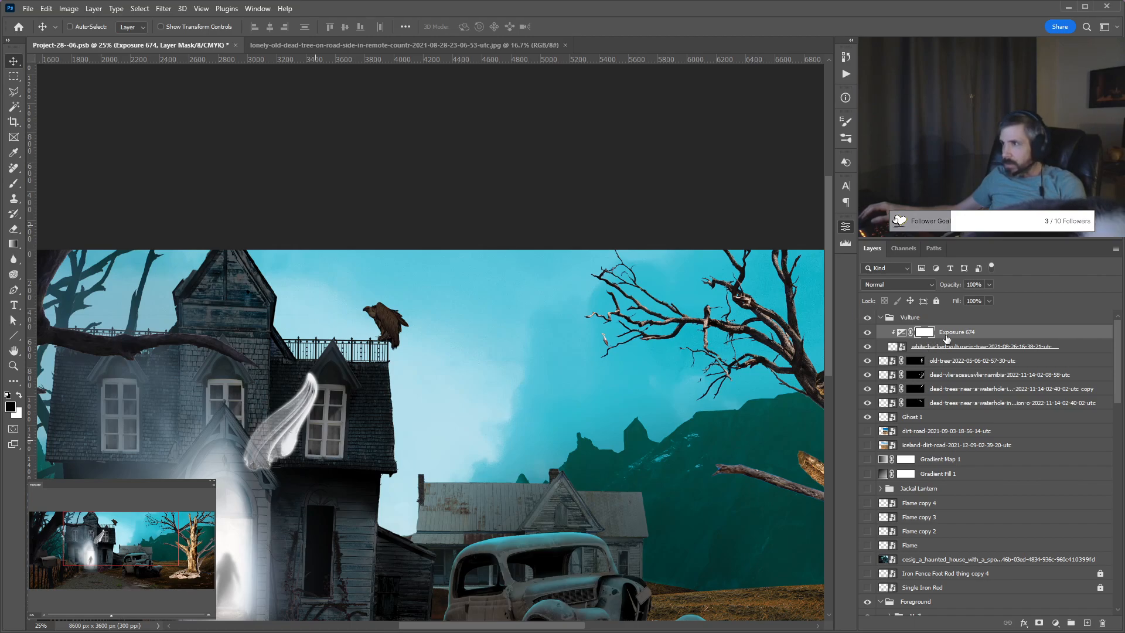
{"action": "left_click", "coordinate": [901, 332]}
{"action": "left_click", "coordinate": [880, 318]}
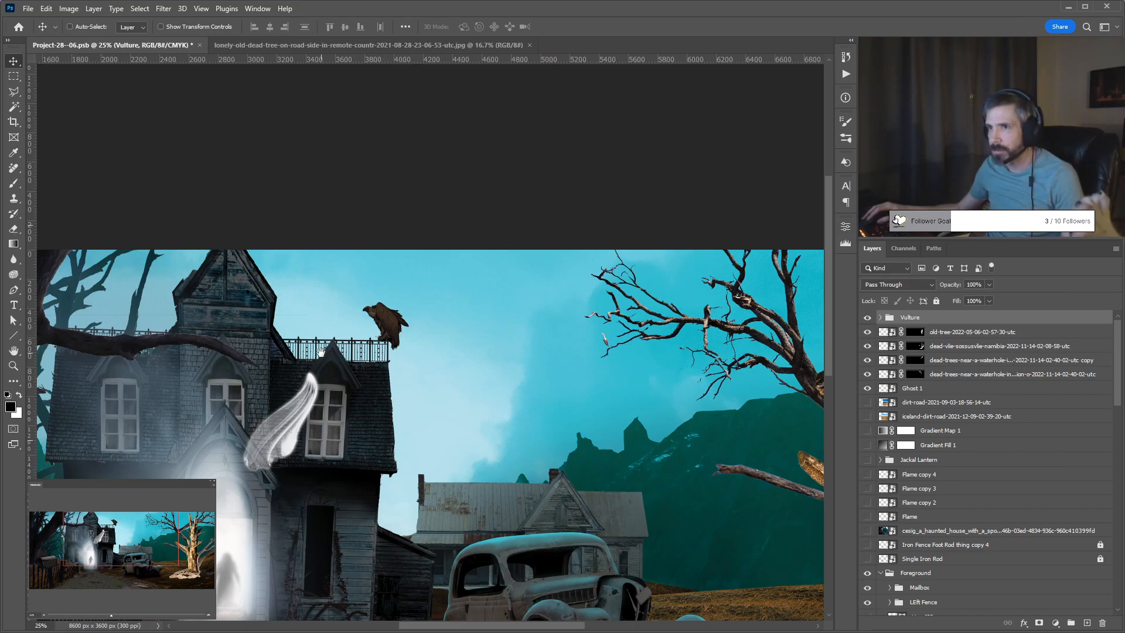
Review the whole composite, save the project, and close the lonely old dead tree photo.
{"action": "scroll", "coordinate": [416, 317], "scroll_direction": "left", "scroll_amount": 3}
{"action": "scroll", "coordinate": [428, 281], "scroll_direction": "up", "scroll_amount": 3}
{"action": "scroll", "coordinate": [434, 263], "scroll_direction": "down", "scroll_amount": 1}
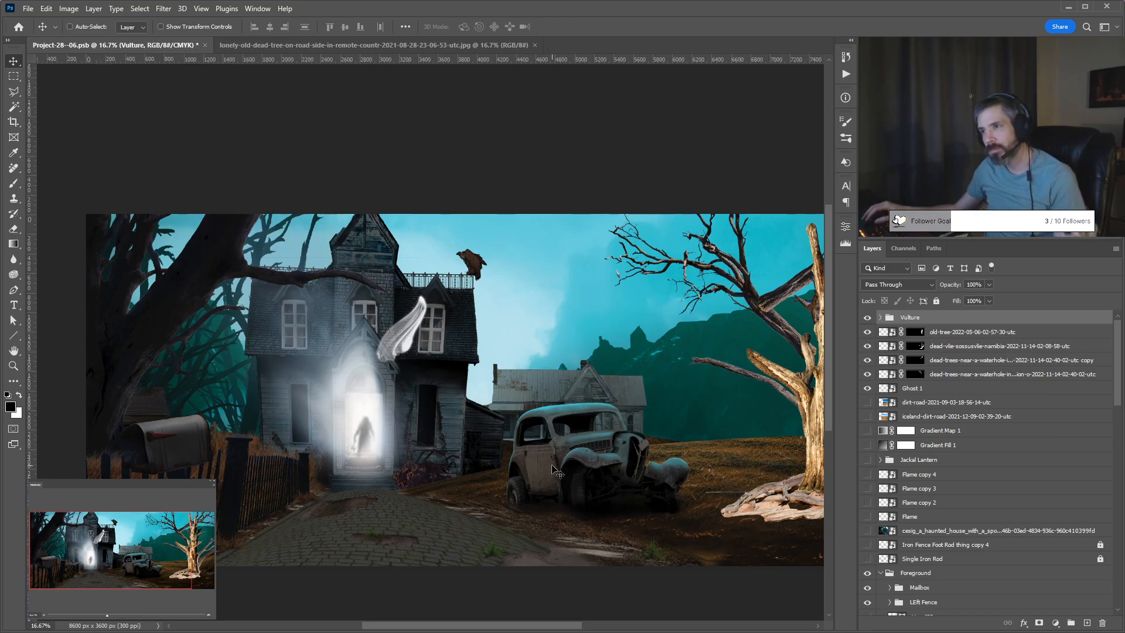
{"action": "left_click_drag", "start_coordinate": [680, 460], "coordinate": [627, 469]}
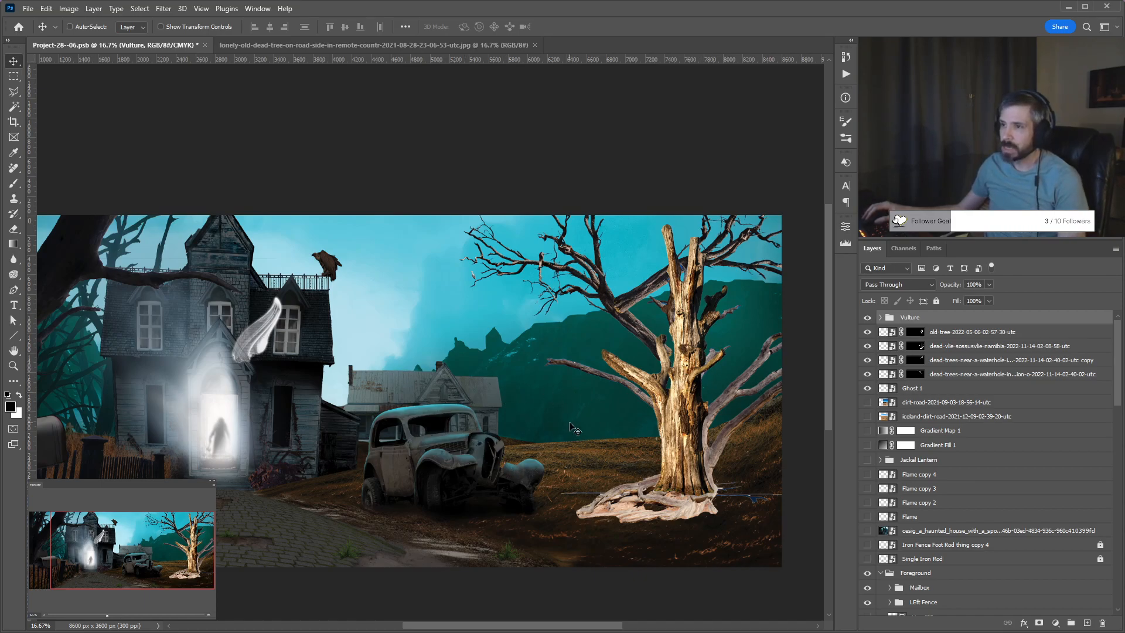
{"action": "left_click_drag", "start_coordinate": [540, 419], "coordinate": [612, 428]}
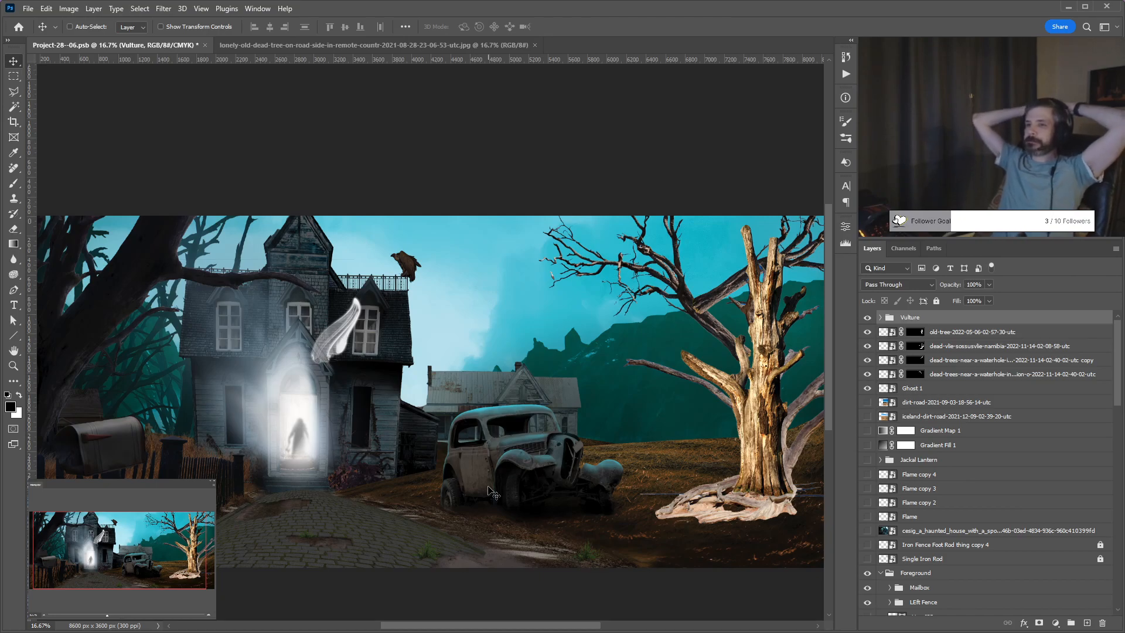
{"action": "key", "text": "ctrl+s"}
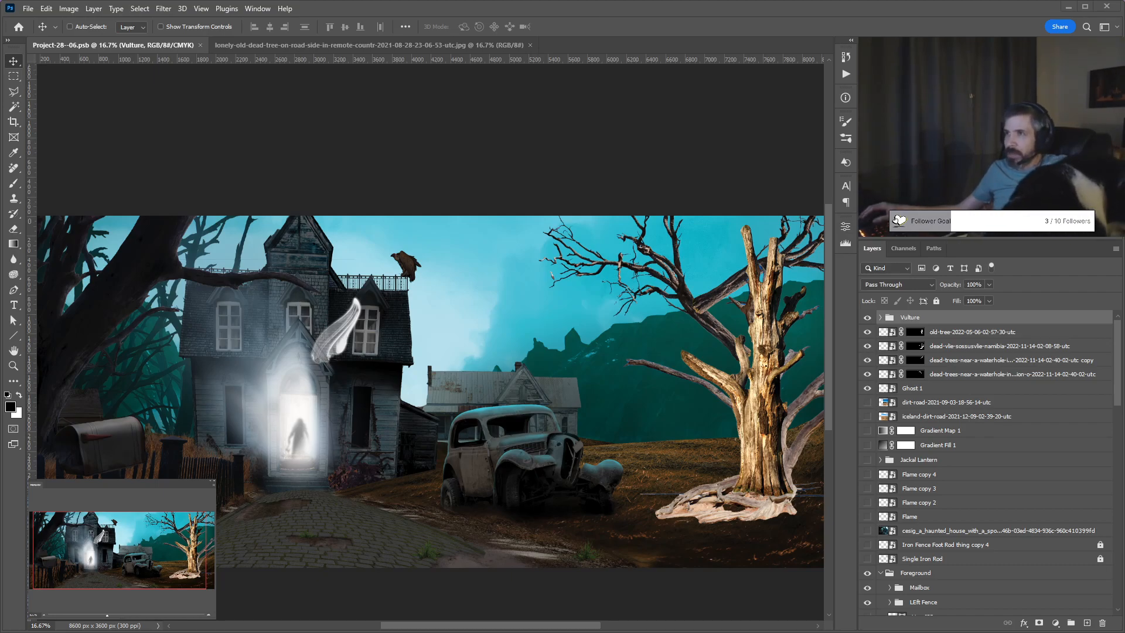
{"action": "left_click", "coordinate": [446, 44]}
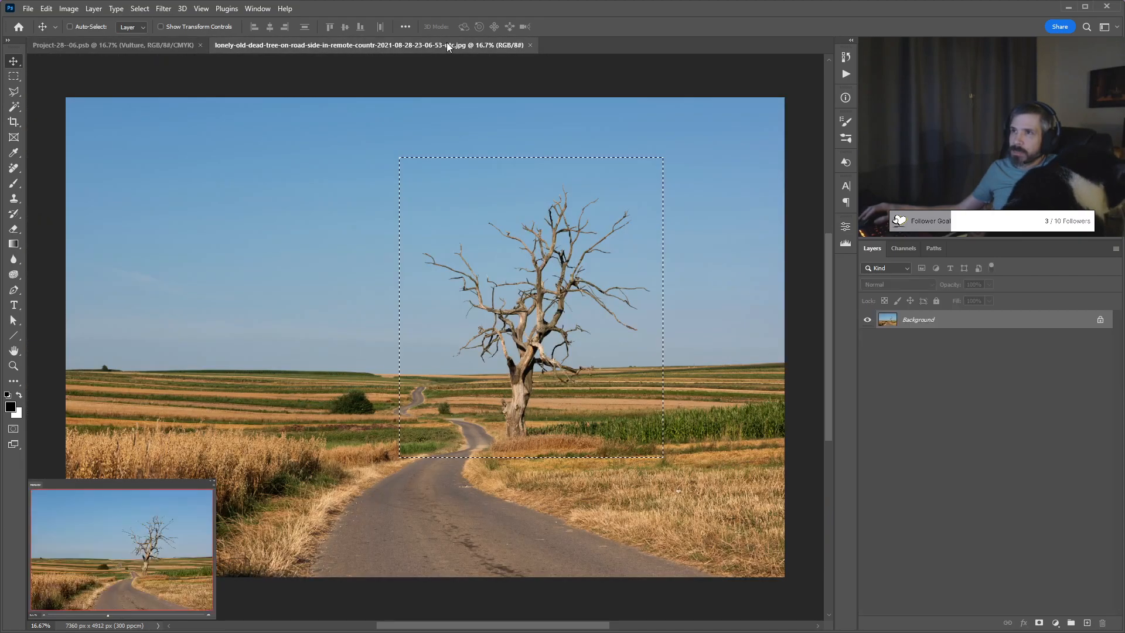
{"action": "left_click", "coordinate": [527, 45]}
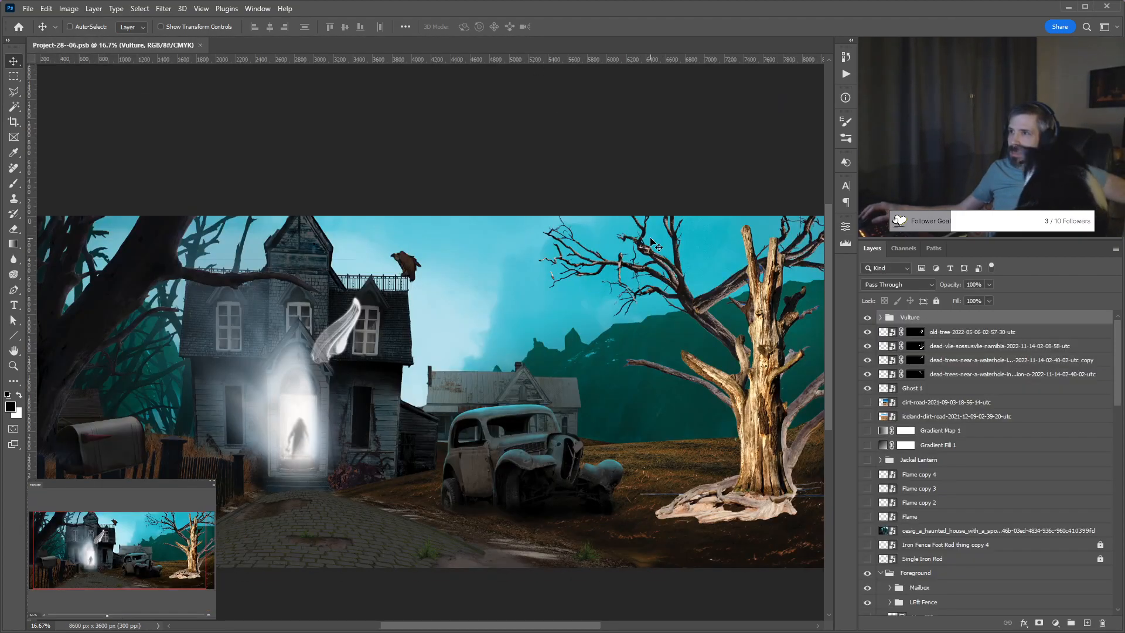